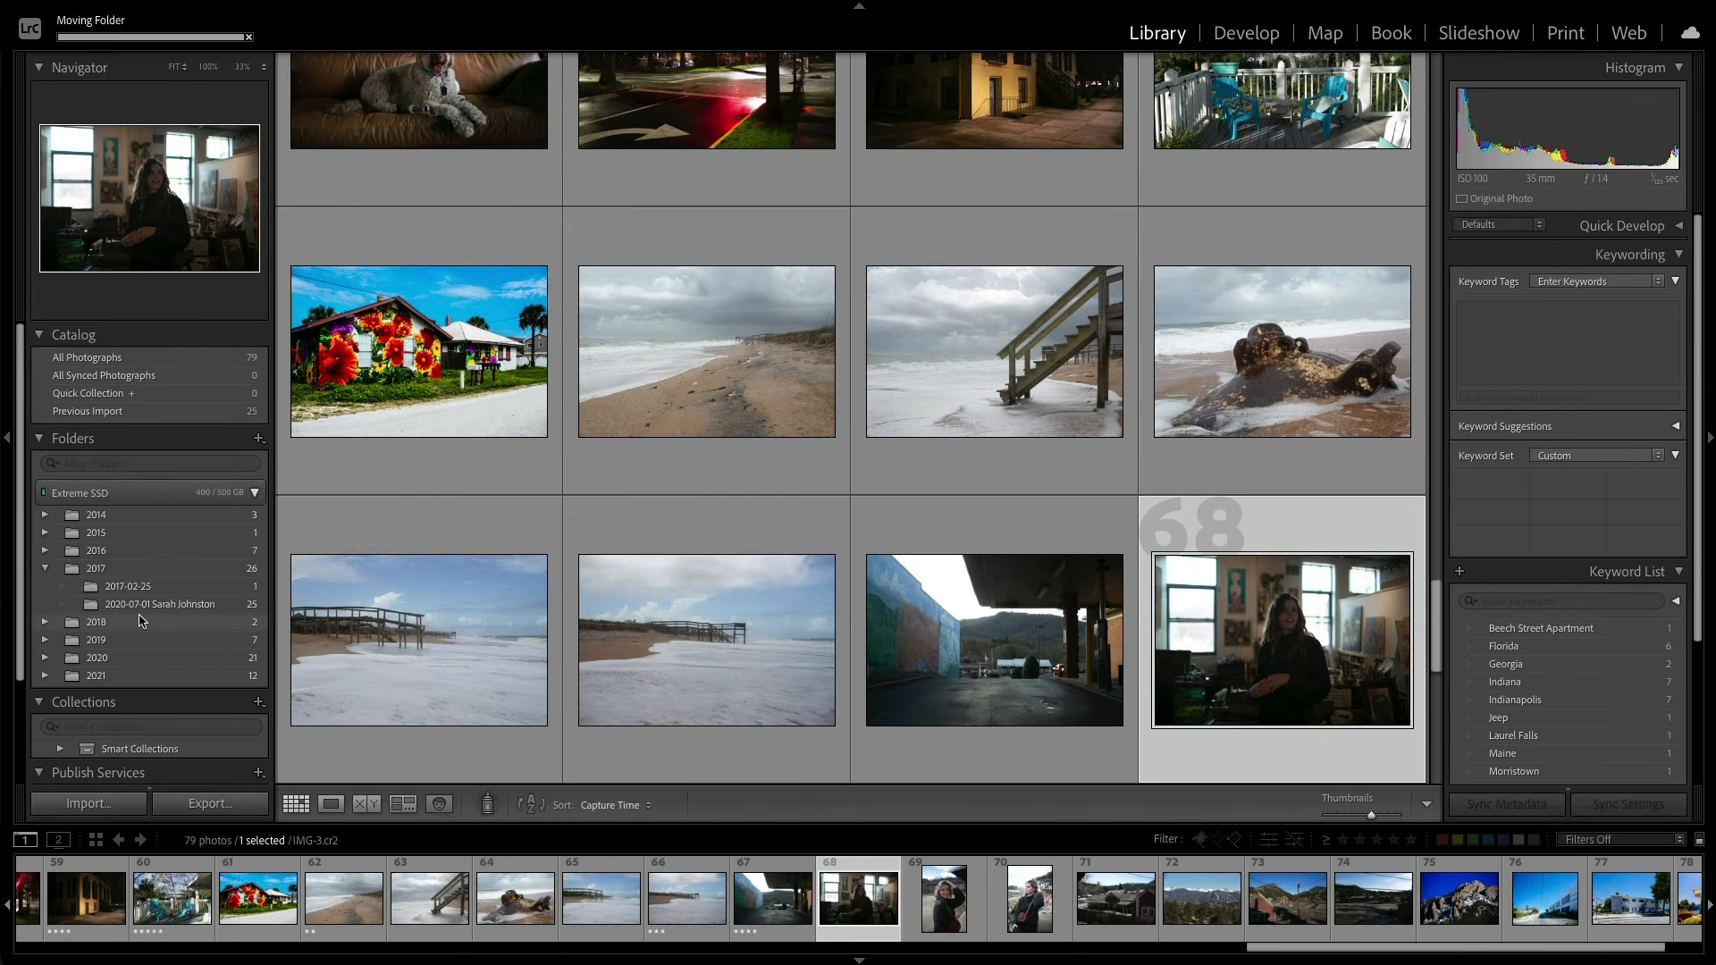
# Step: Open the 2017 folder in the library and look through its photos
pyautogui.click(114, 577)
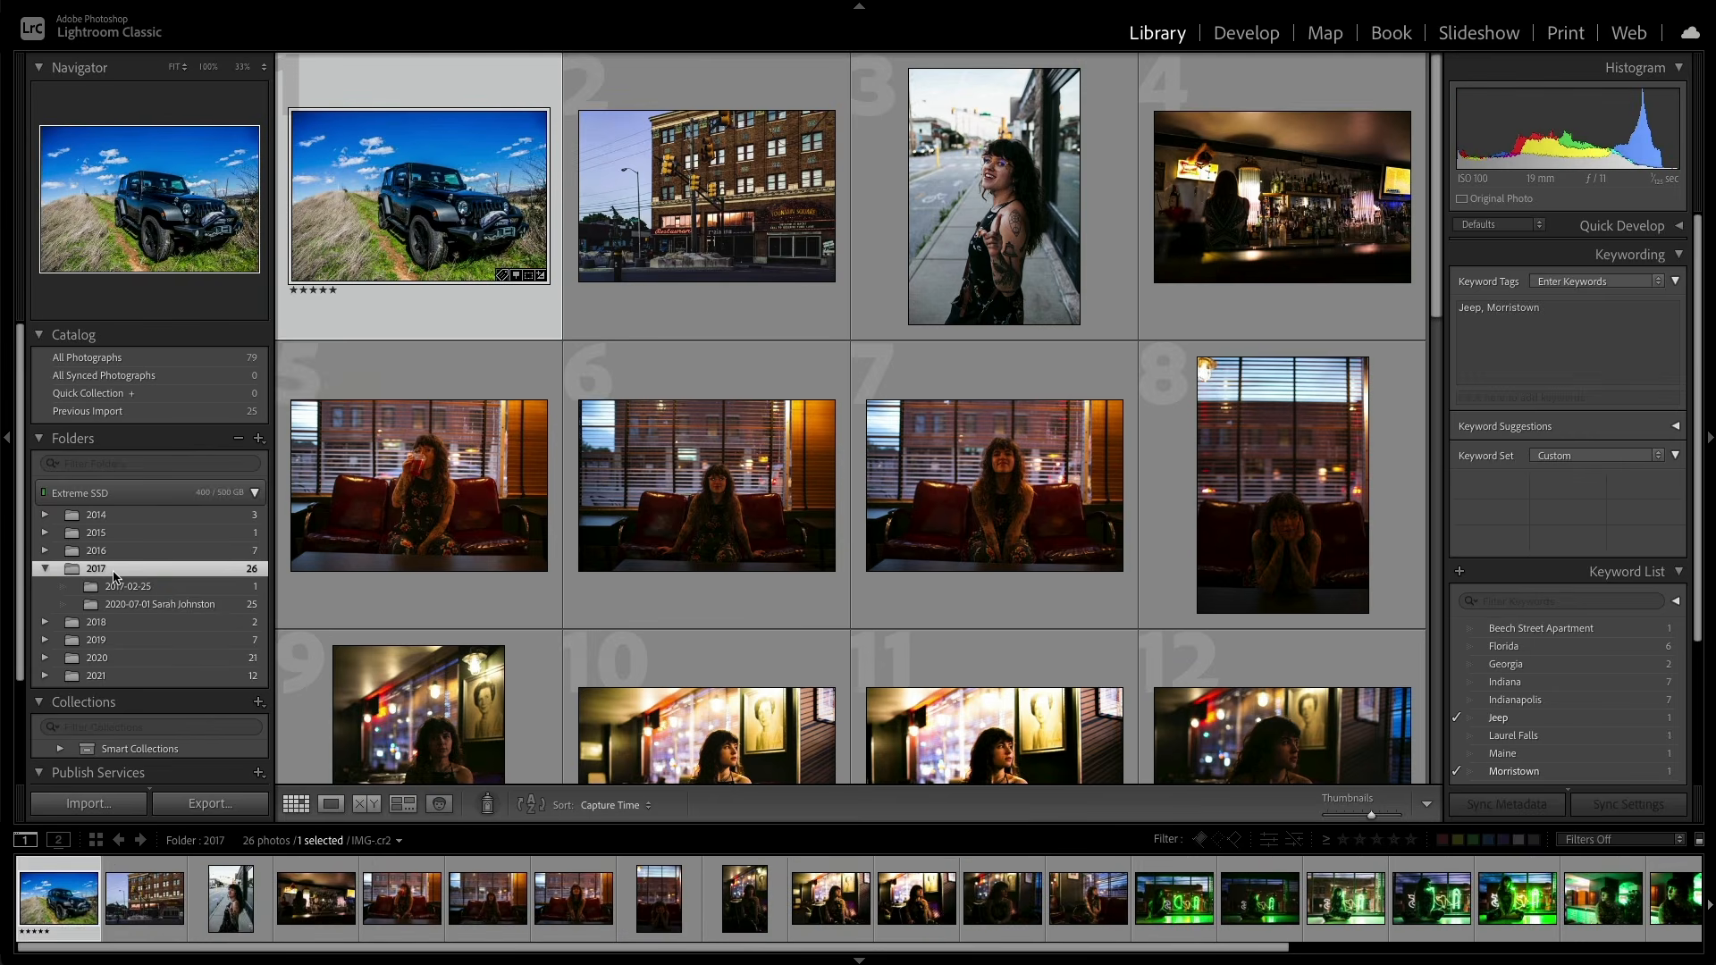
pyautogui.scroll(-10, 538, 480)
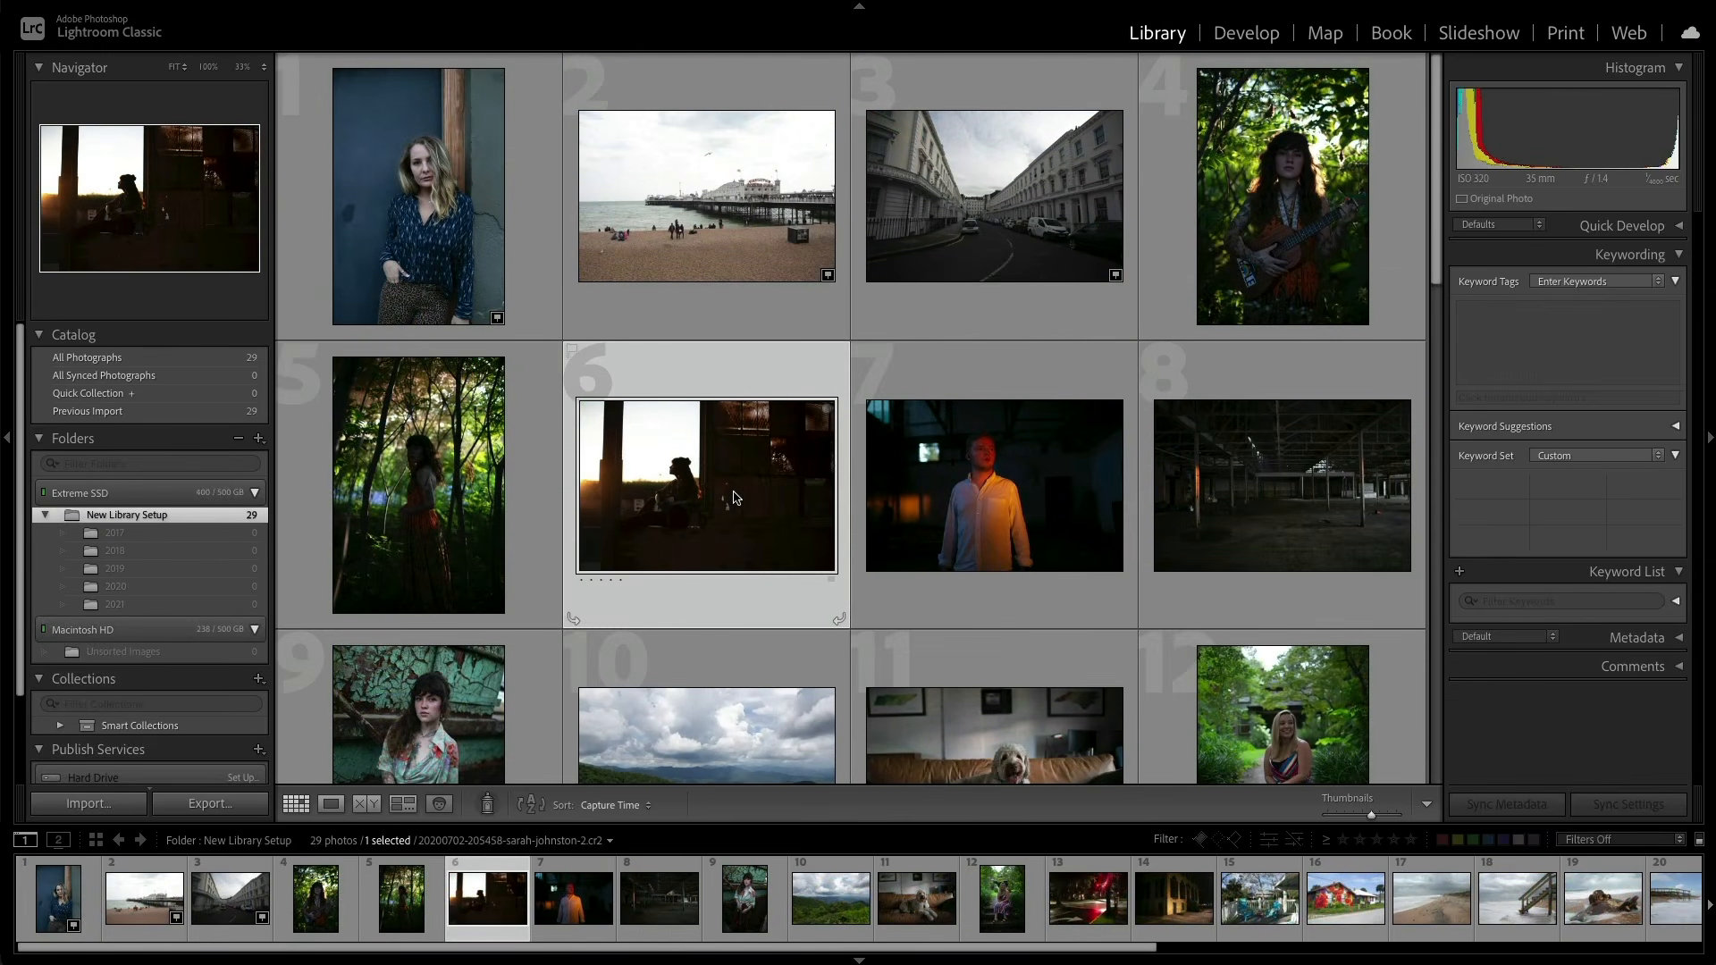
# Step: Show the library filter bar for the New Library Setup folder and choose filtering by metadata
pyautogui.press('\\')
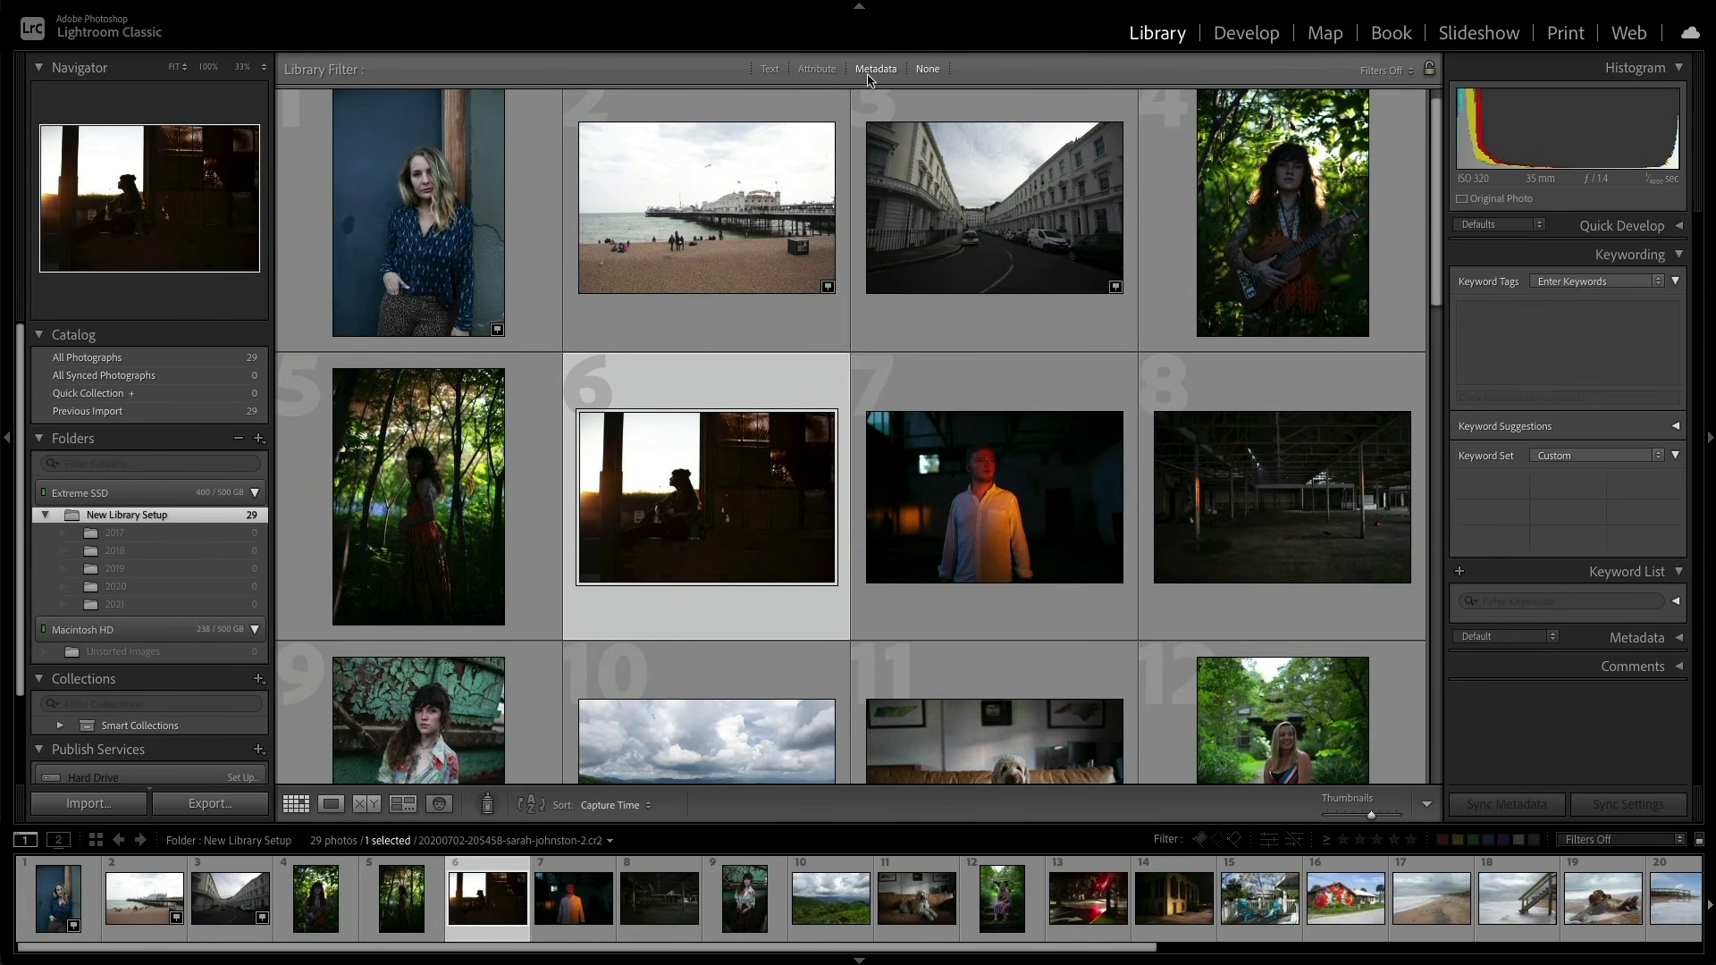
pyautogui.click(868, 75)
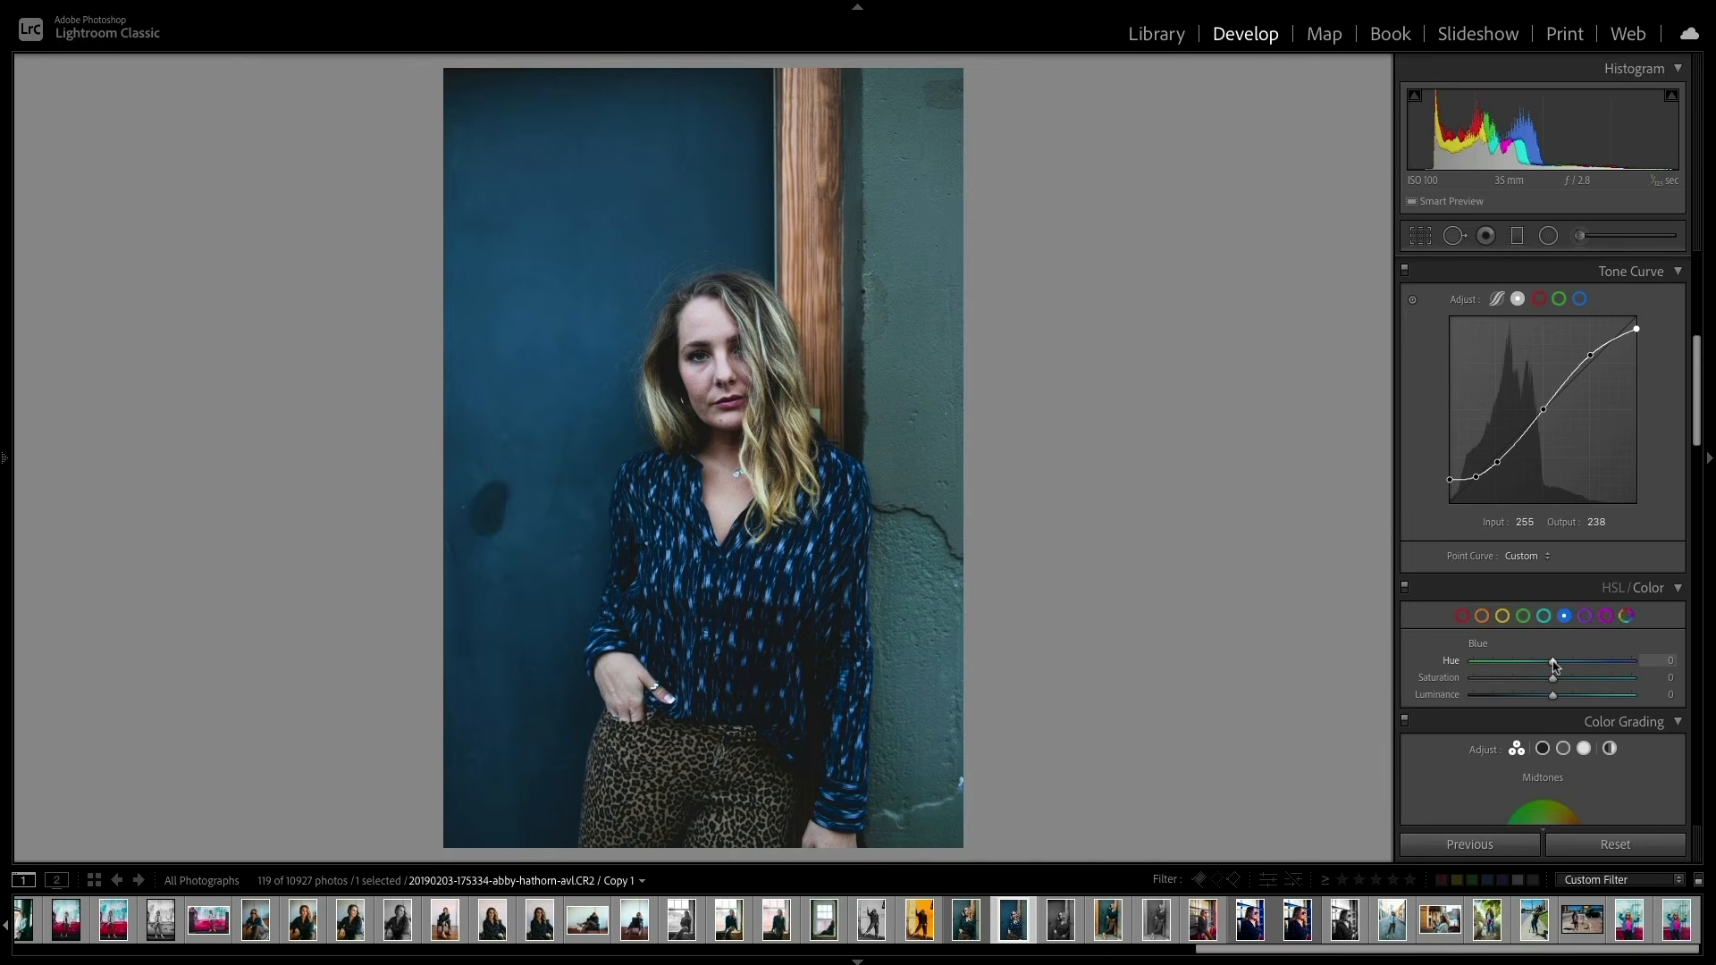
# Step: Lower the Blue hue of the portrait against the blue wall to shift it toward teal
pyautogui.moveTo(1552, 664)
pyautogui.mouseDown()
pyautogui.moveTo(1506, 664)
pyautogui.moveTo(1581, 669)
pyautogui.moveTo(1527, 681)
pyautogui.mouseUp()
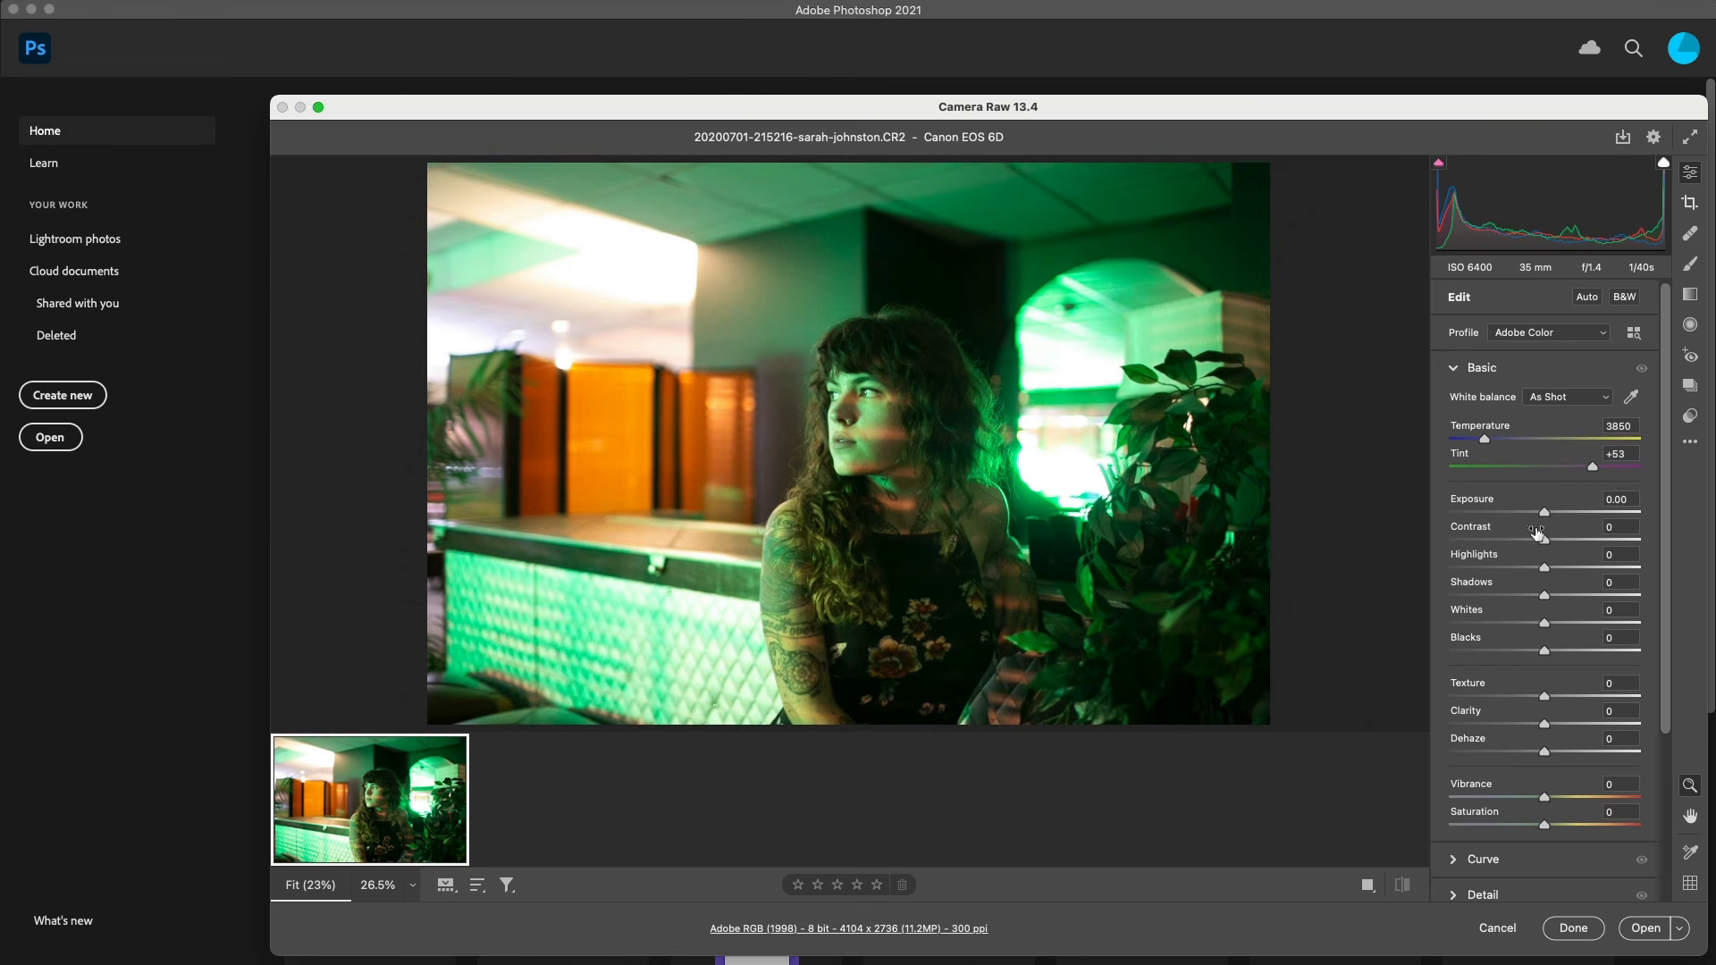
# Step: In Photoshop's Camera Raw, lower the exposure of the green-lit bar portrait with the orange panels
pyautogui.moveTo(1545, 513); pyautogui.dragTo(1498, 570)
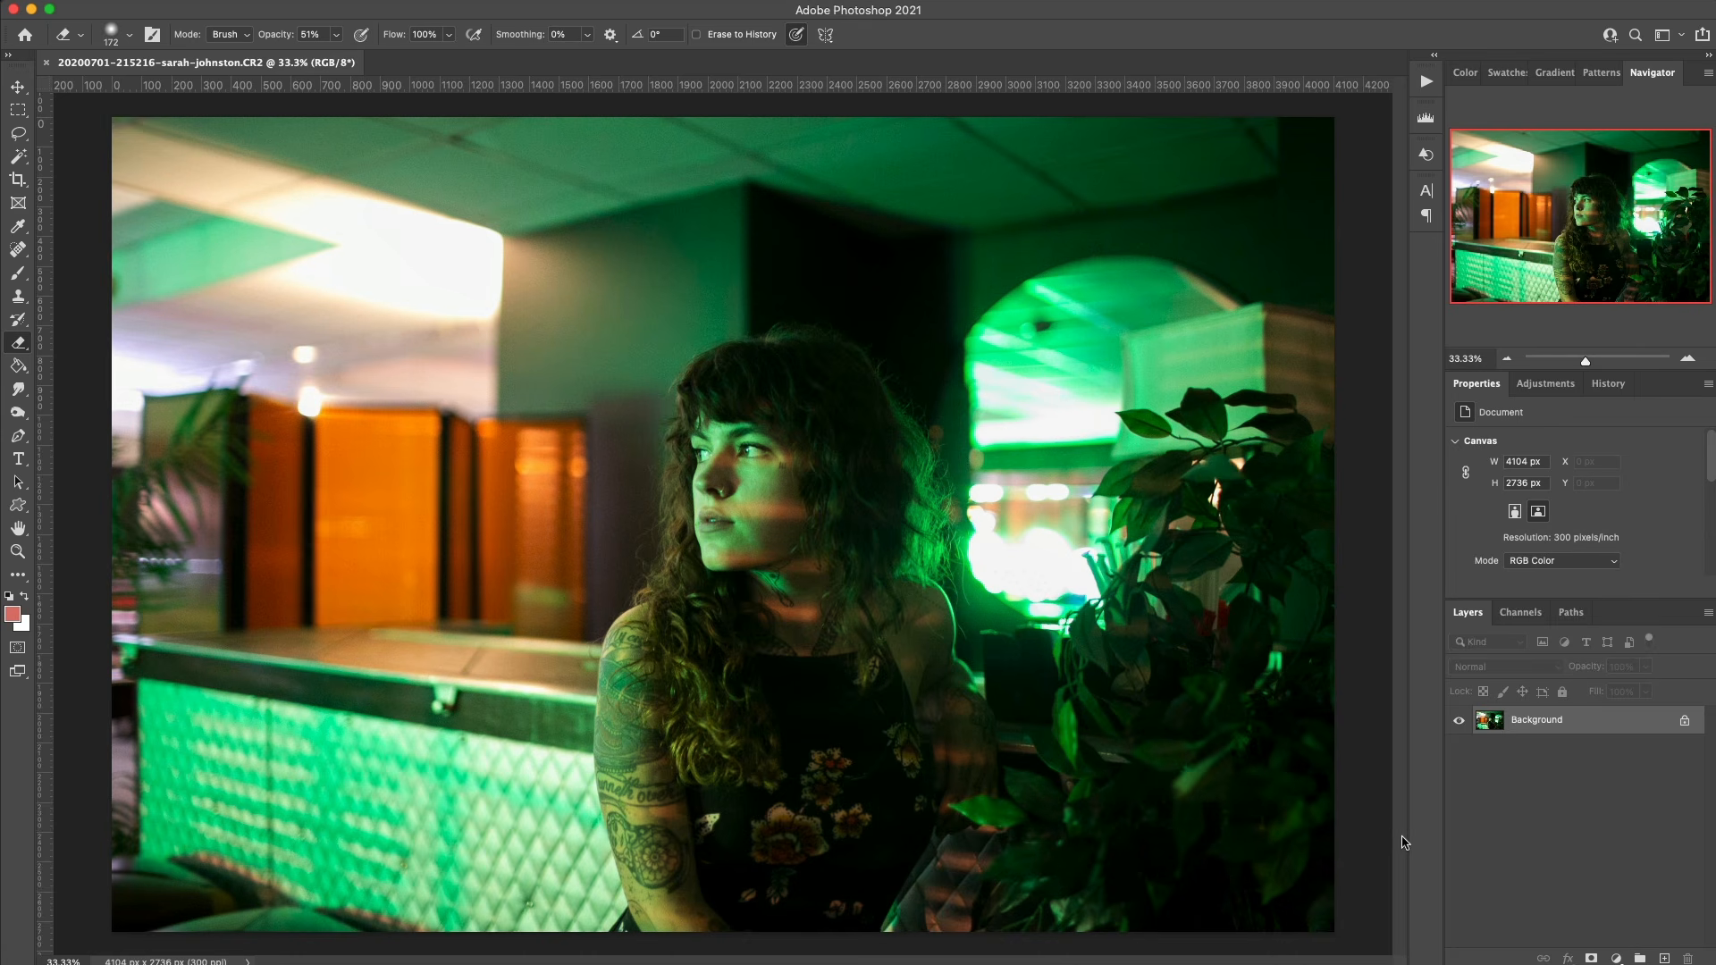
# Step: Crop the bar portrait at a 40:20 ratio, tightening and repositioning the frame to about 3847 × 1923 px
pyautogui.click(18, 179)
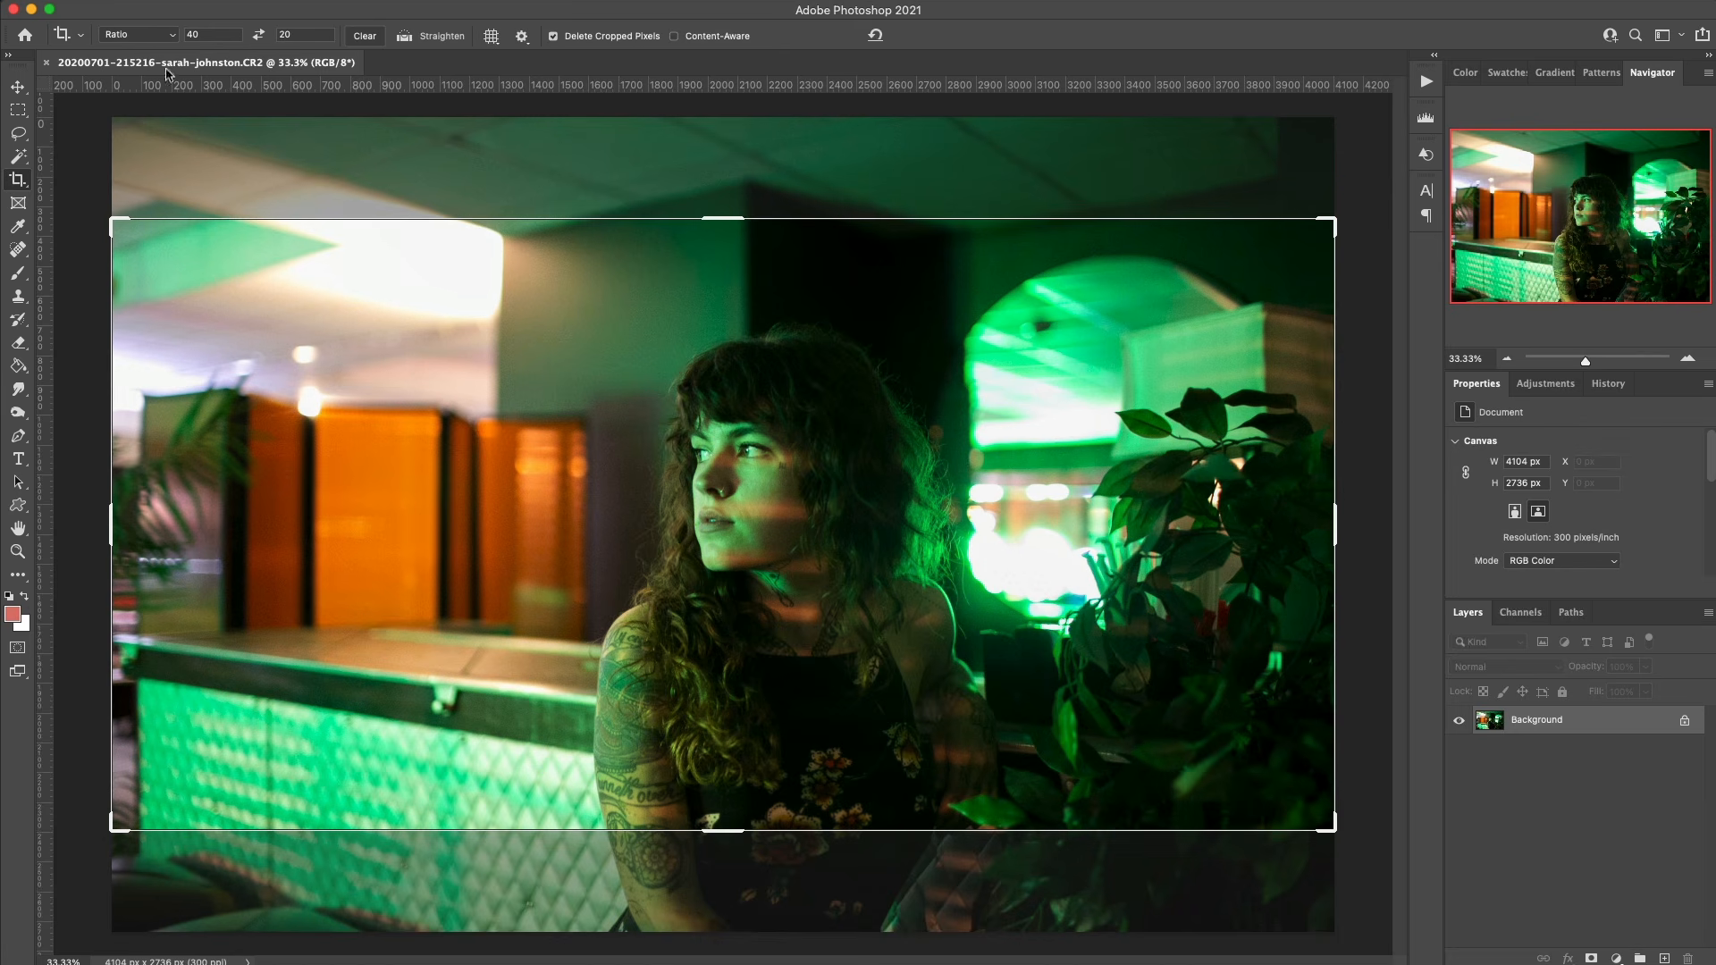
pyautogui.moveTo(112, 221); pyautogui.dragTo(186, 257)
pyautogui.moveTo(378, 459); pyautogui.dragTo(480, 489)
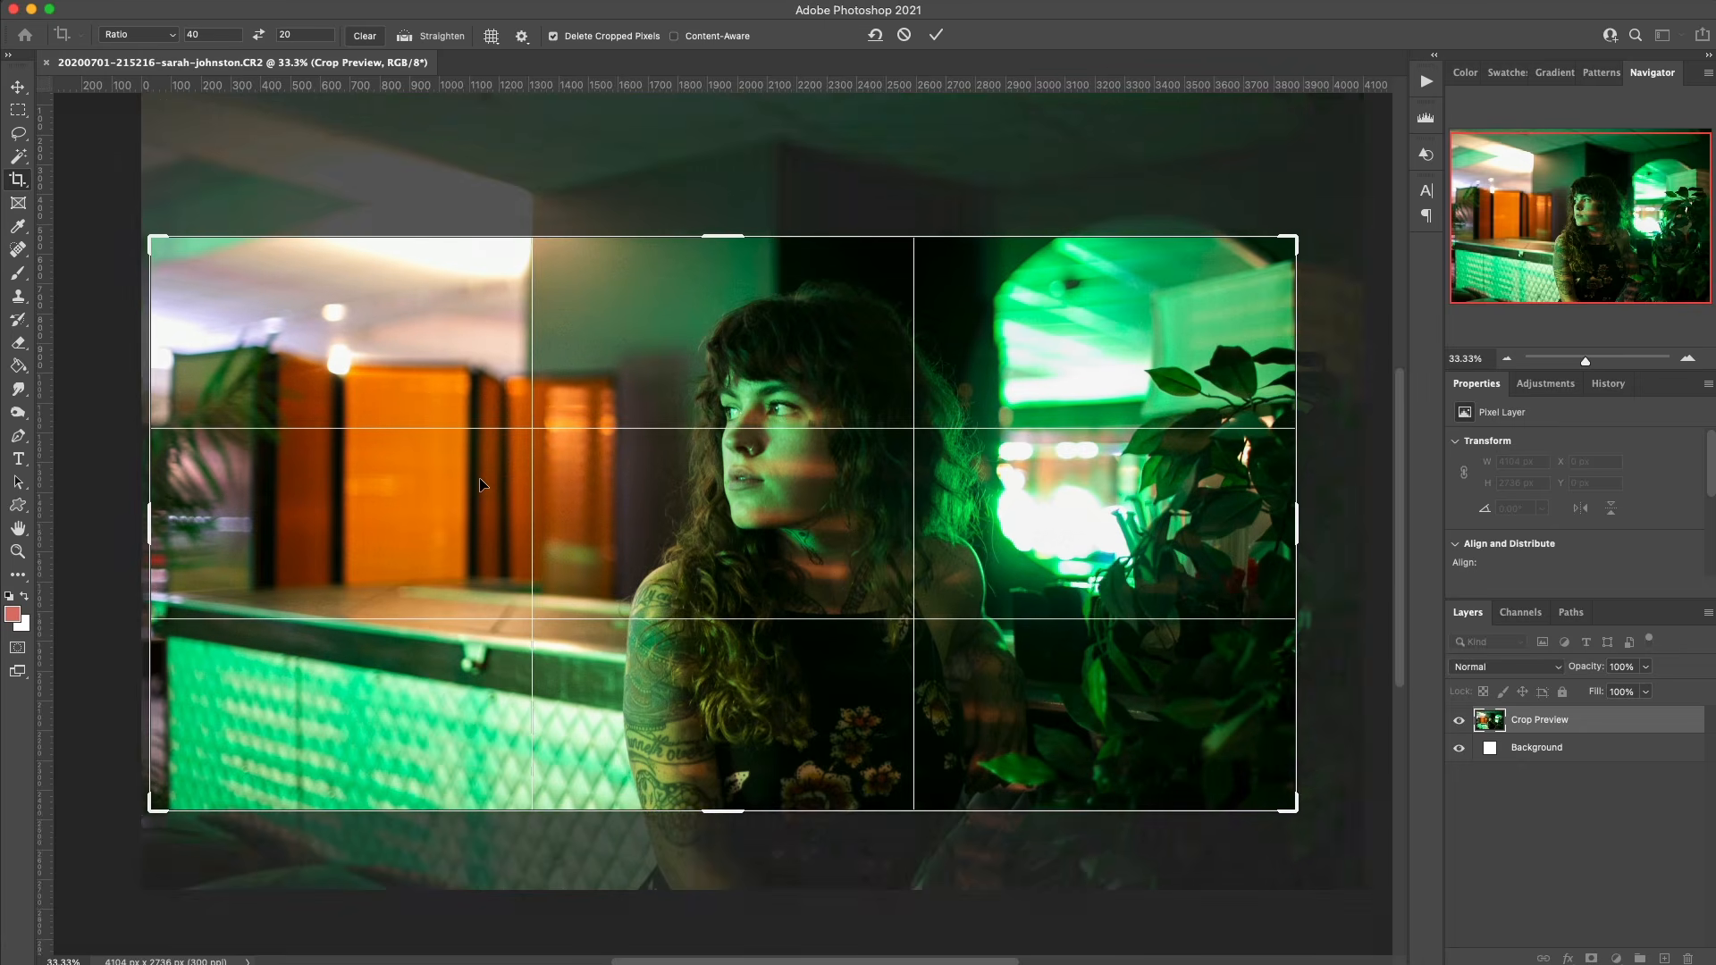
pyautogui.press('Return')
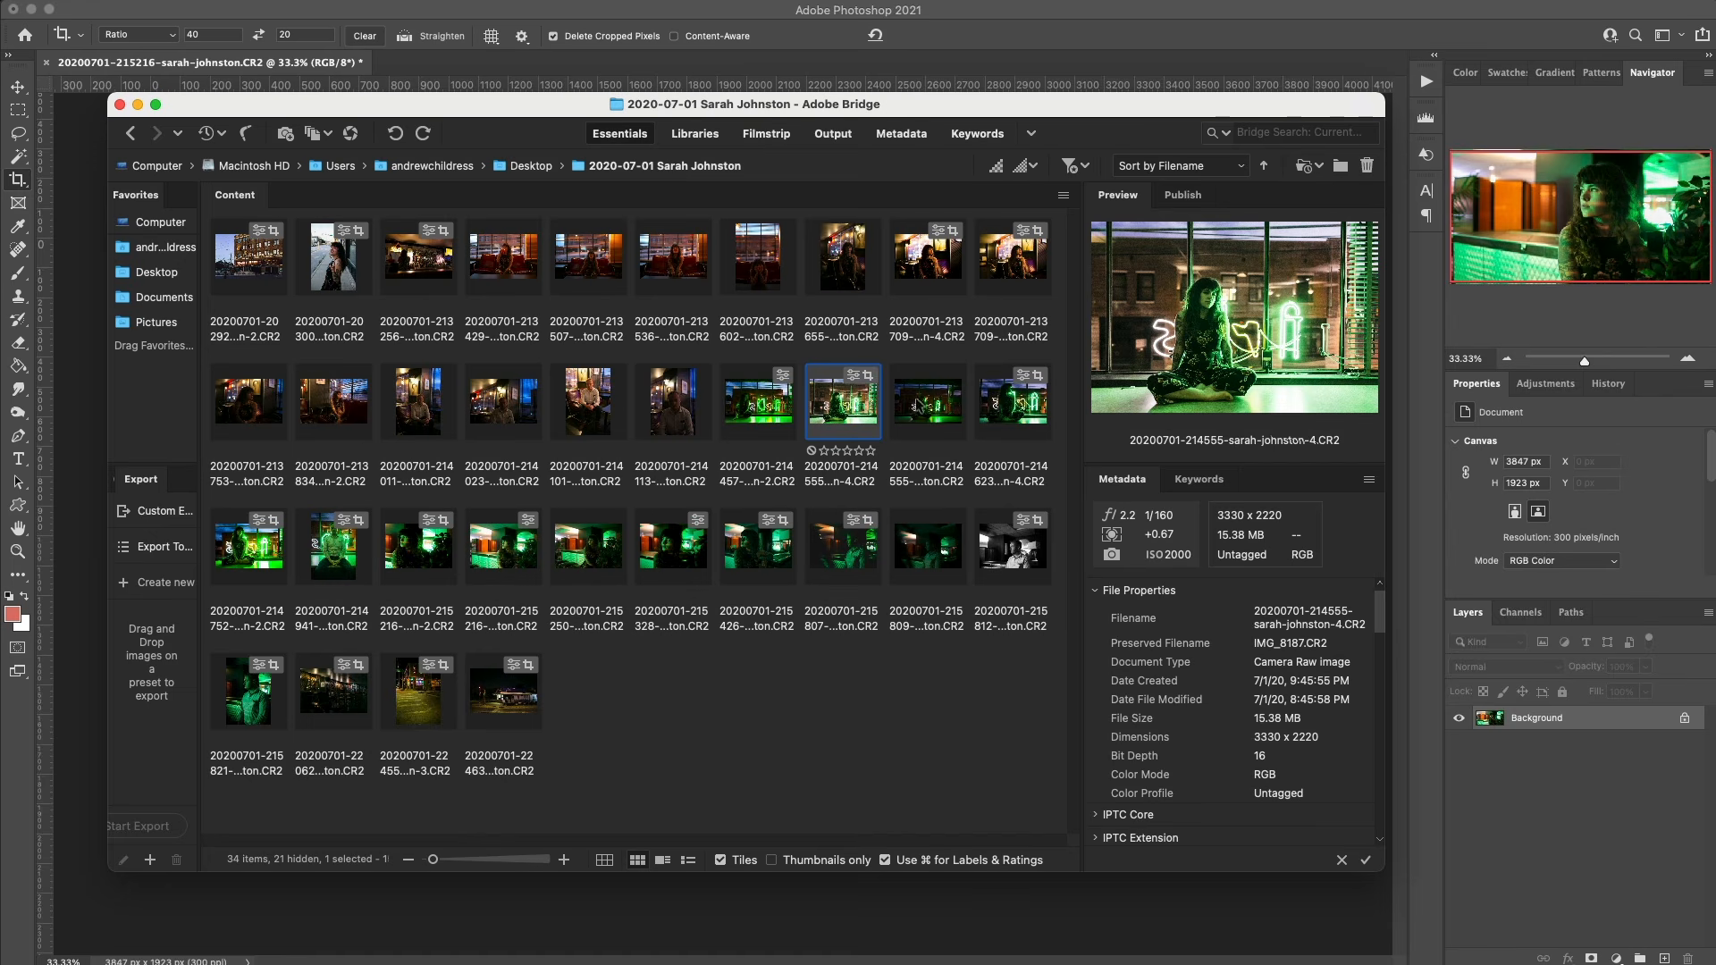
pyautogui.click(910, 407)
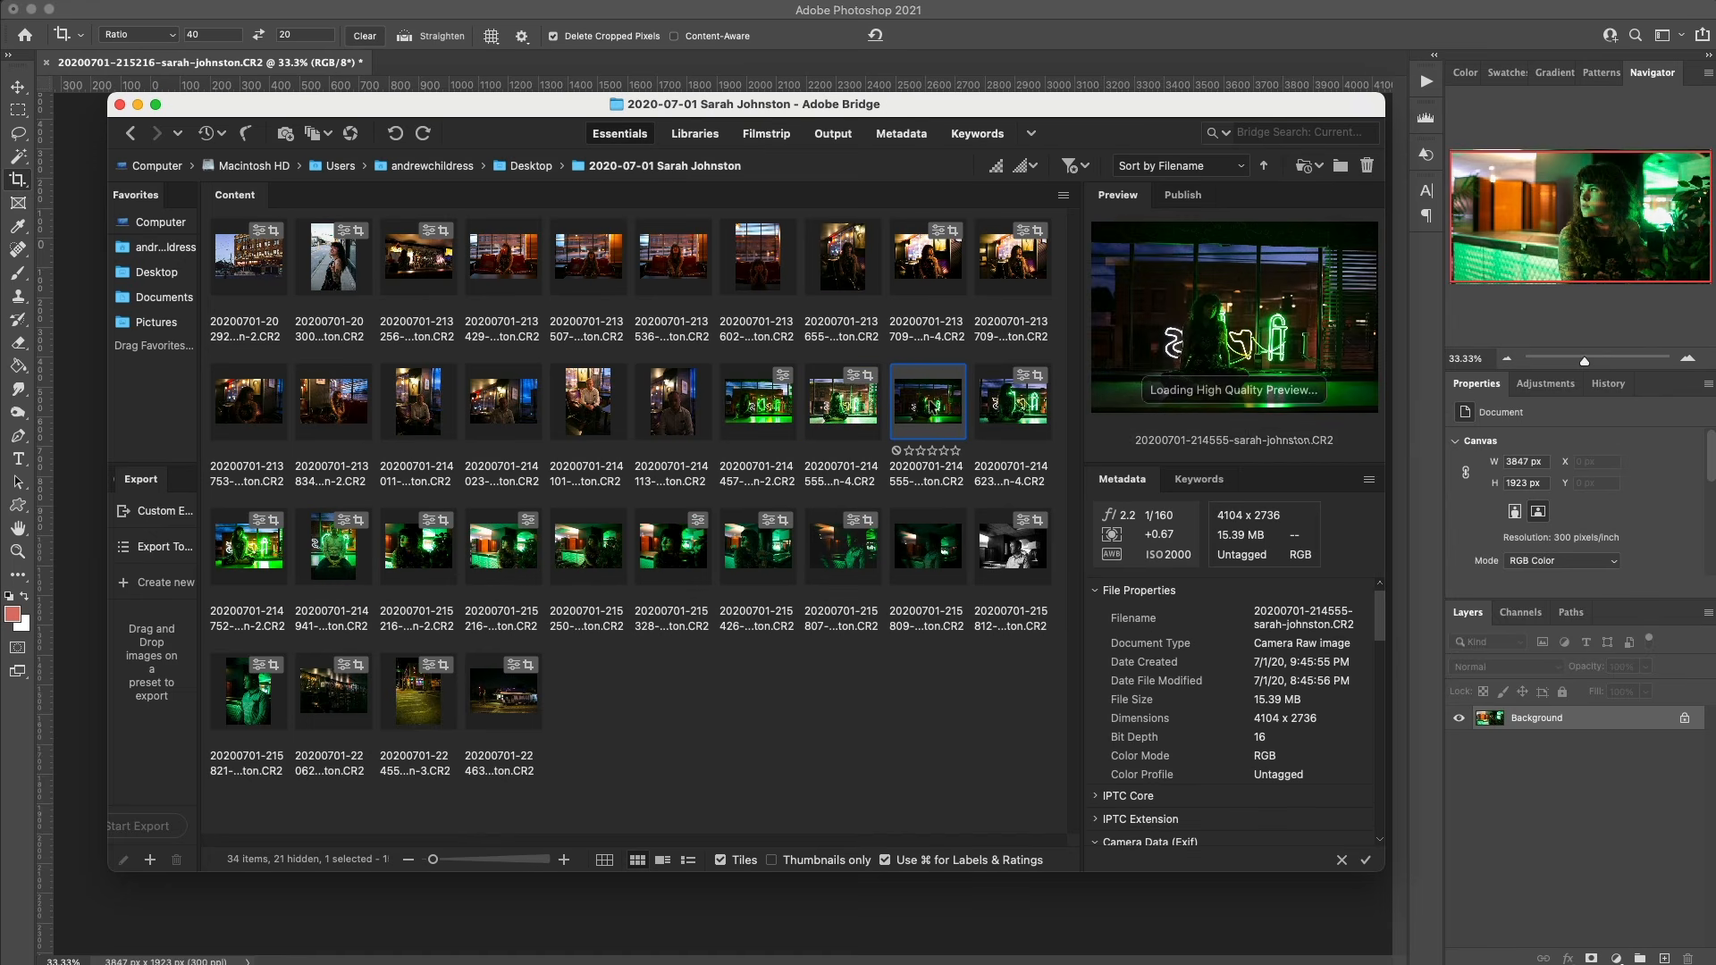
pyautogui.click(1007, 413)
pyautogui.scroll(-10, 1203, 706)
pyautogui.scroll(10, 1202, 707)
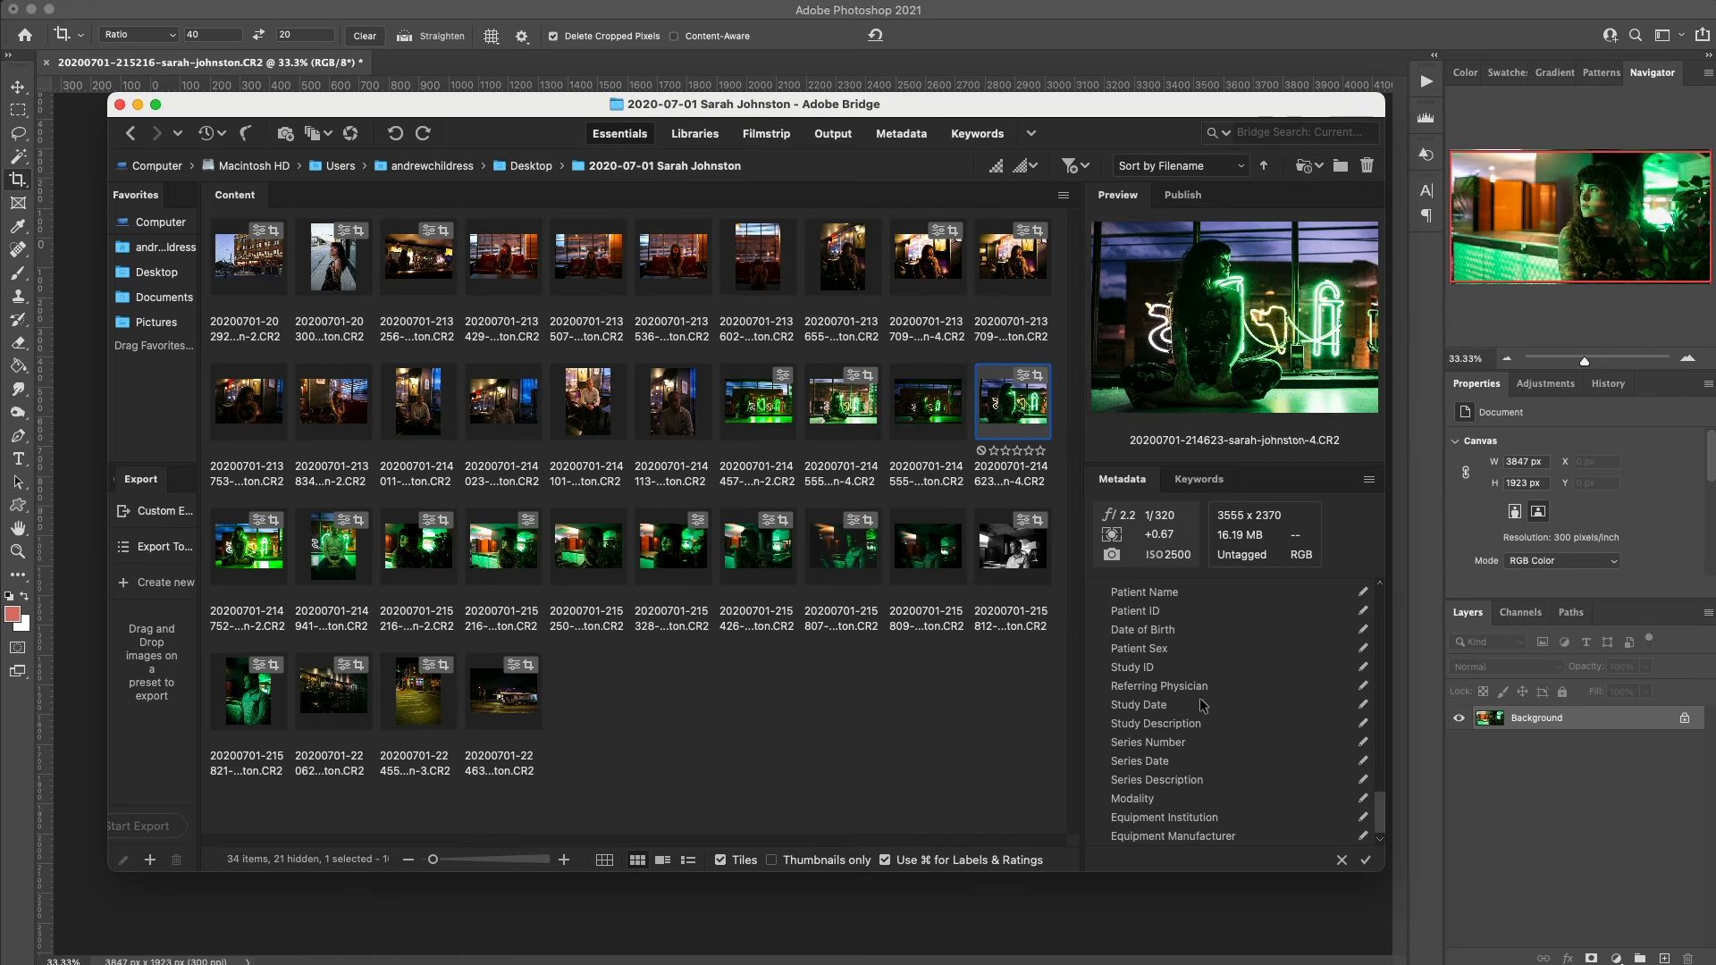
# Step: Examine the keywords assigned to the neon-sign photos and inspect another photo's preview
pyautogui.click(1198, 483)
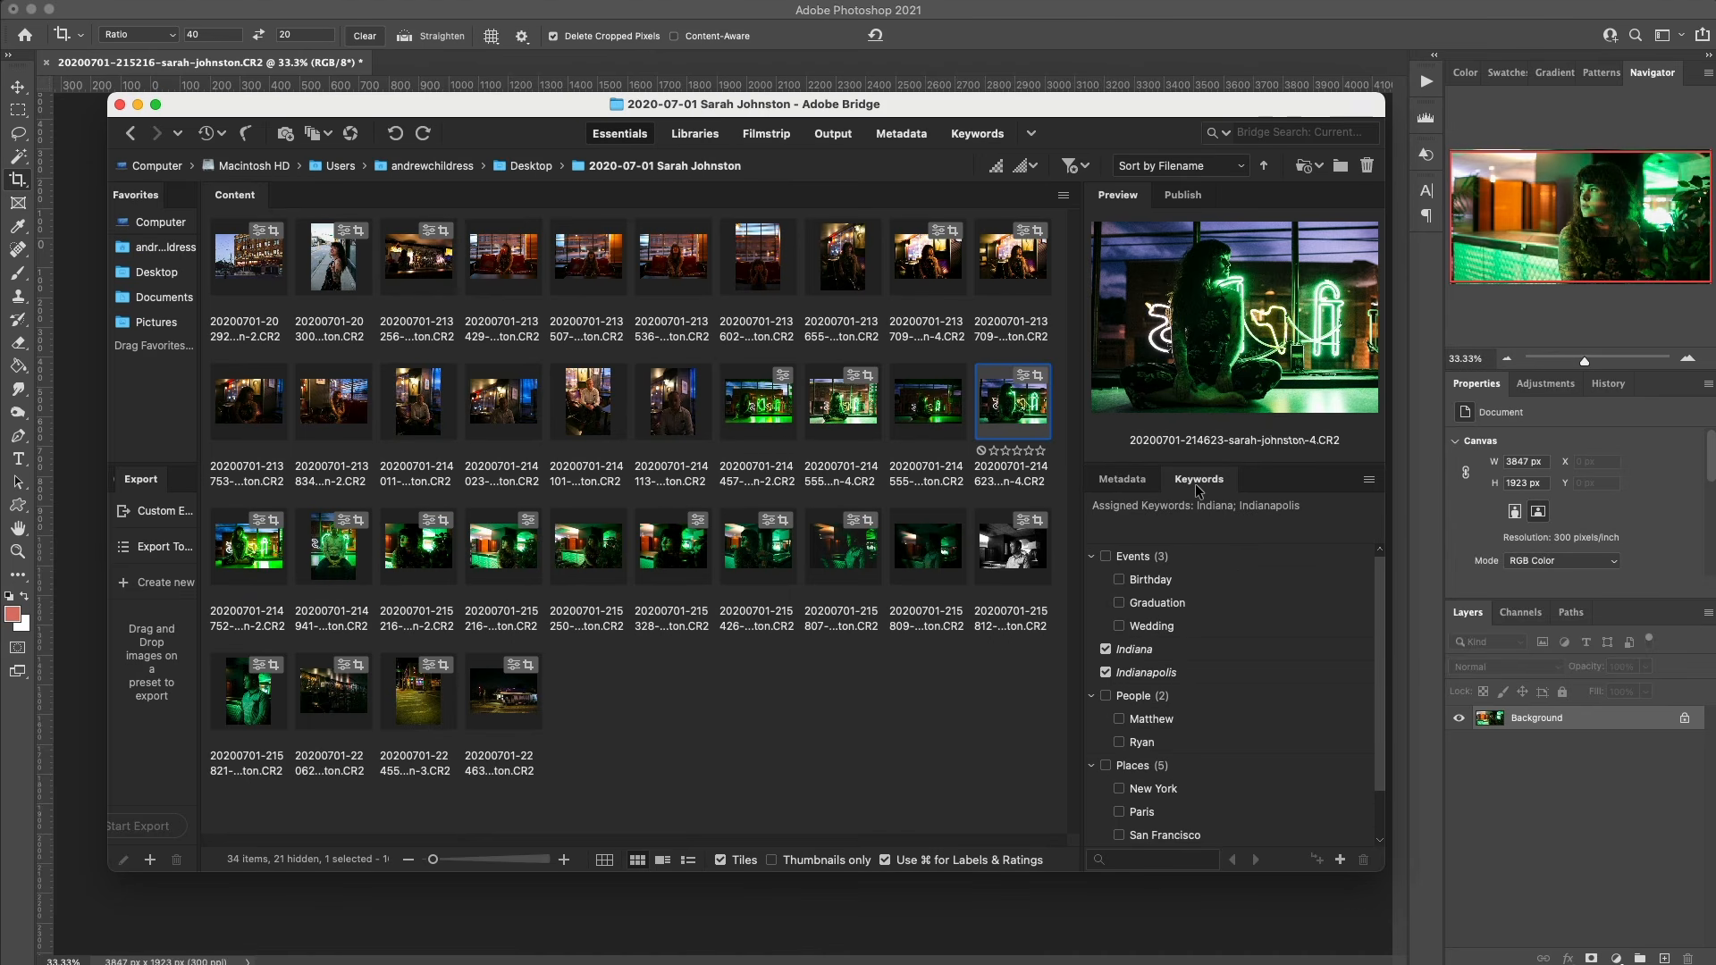
pyautogui.click(862, 420)
pyautogui.click(1194, 295)
pyautogui.rightClick(741, 547)
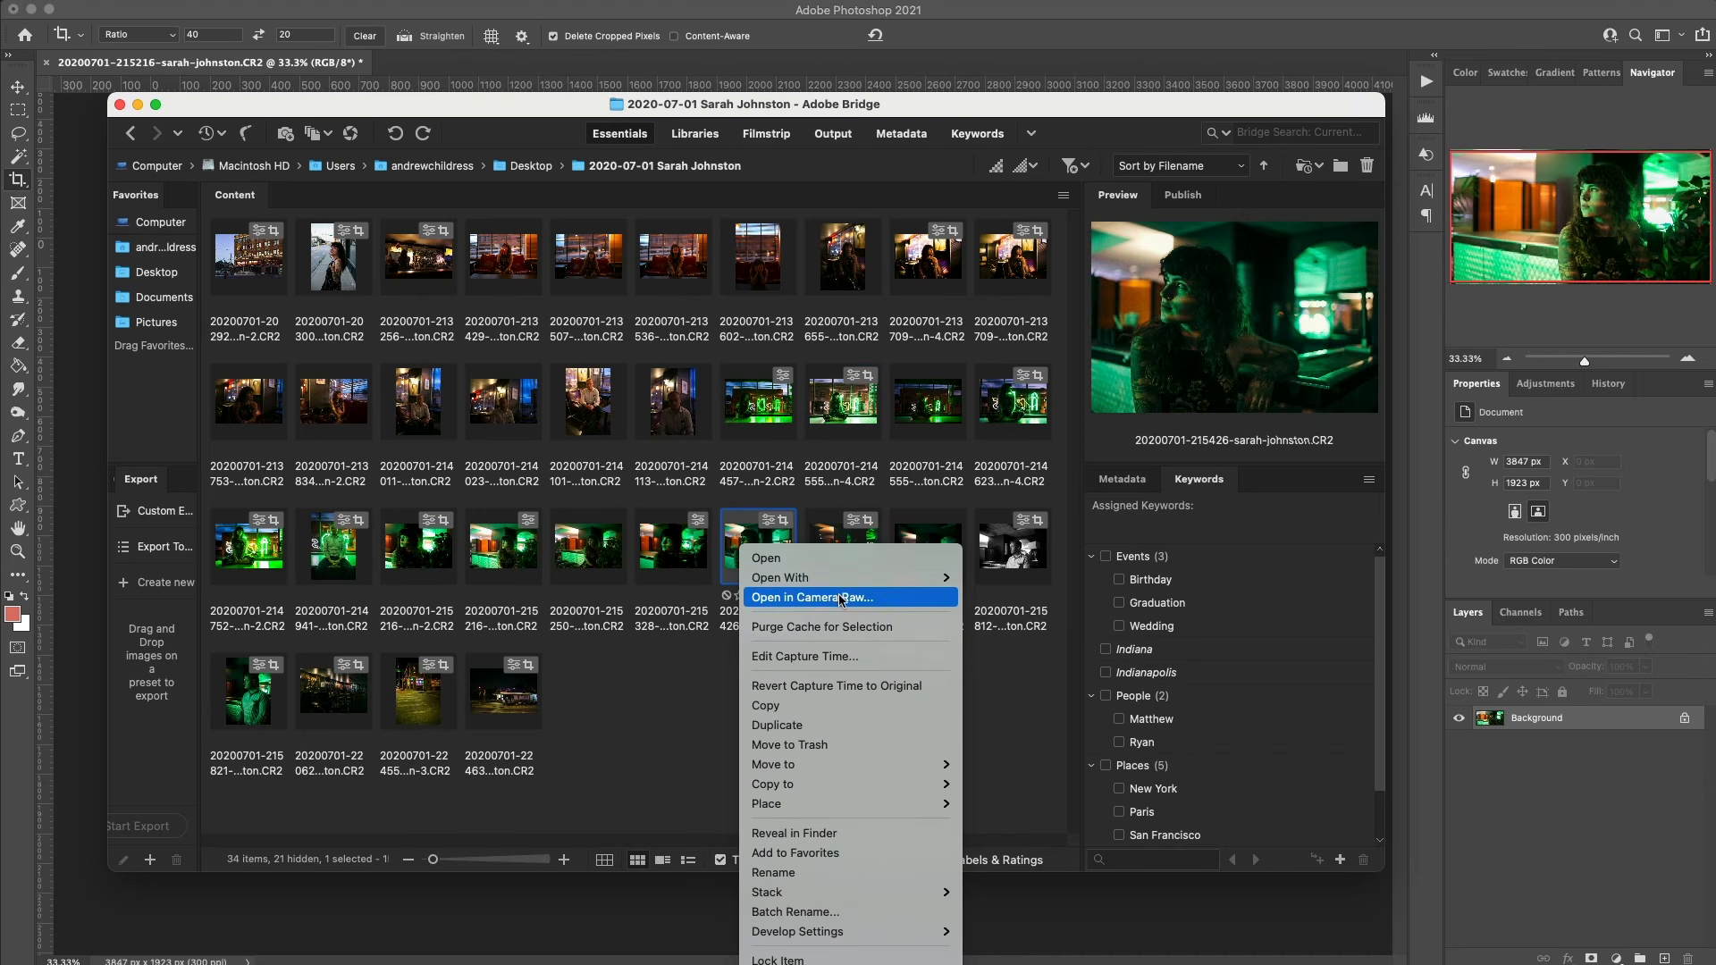
pyautogui.click(841, 597)
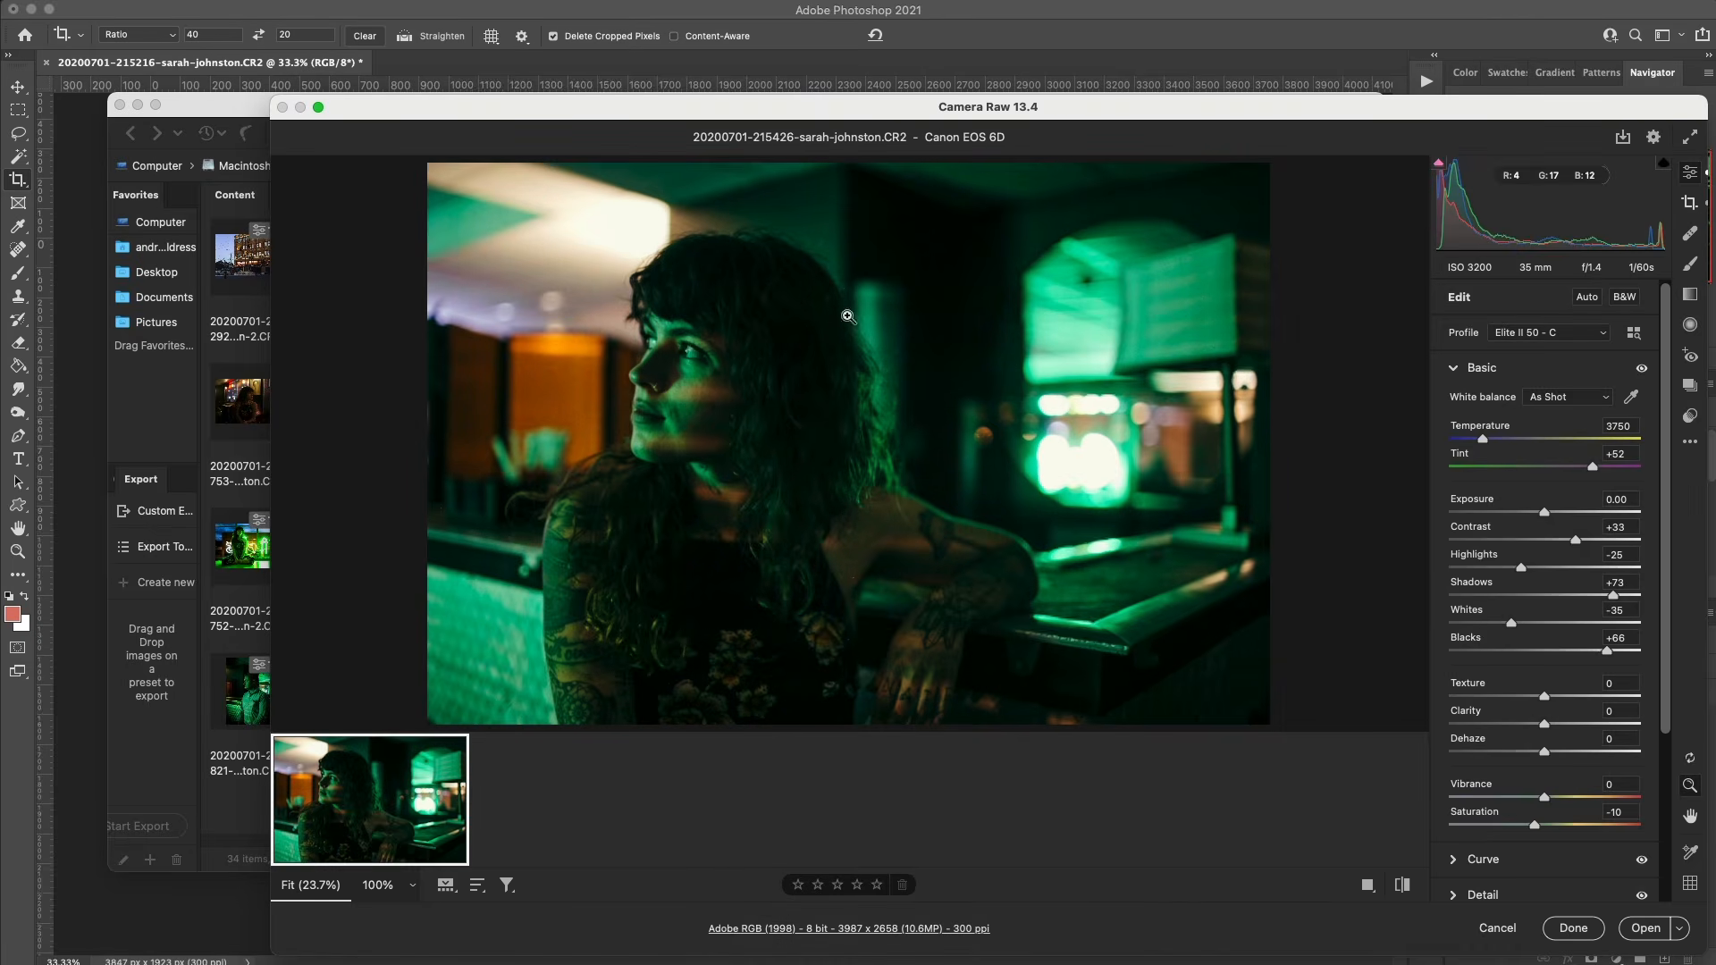
pyautogui.moveTo(1013, 105); pyautogui.dragTo(841, 92)
pyautogui.click(1458, 906)
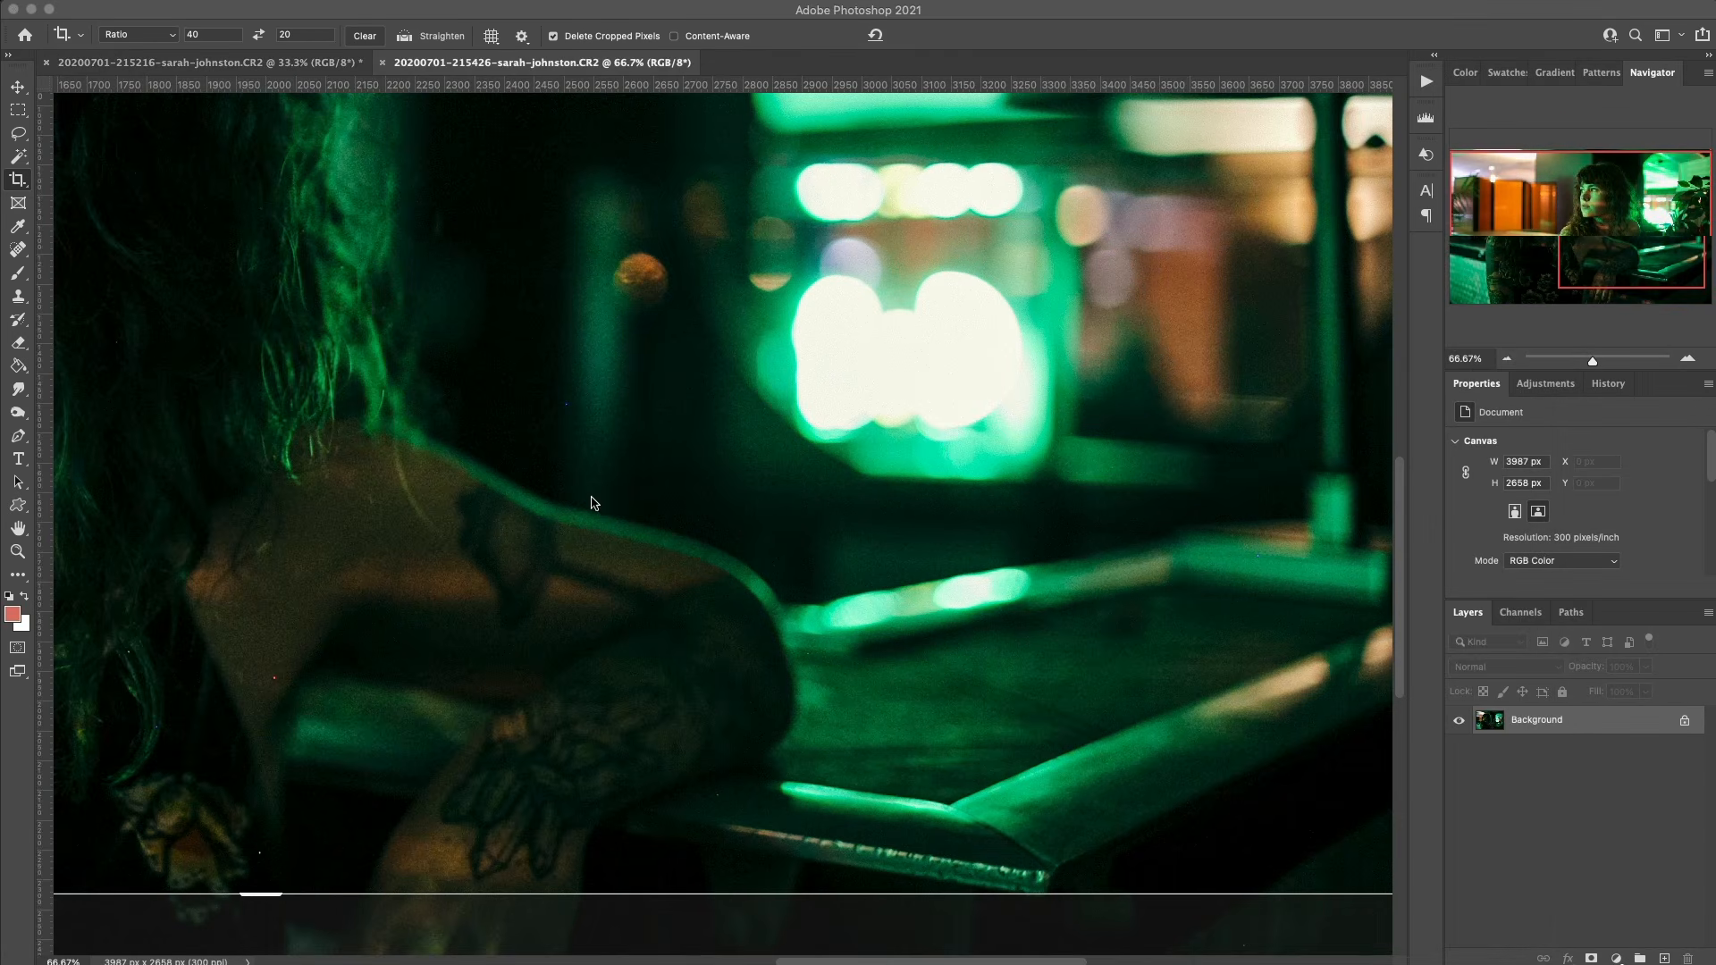
# Step: Retouch the small blue speck in the dark background above the arm with the Clone Stamp tool
pyautogui.click(17, 87)
pyautogui.scroll(5, 566, 403)
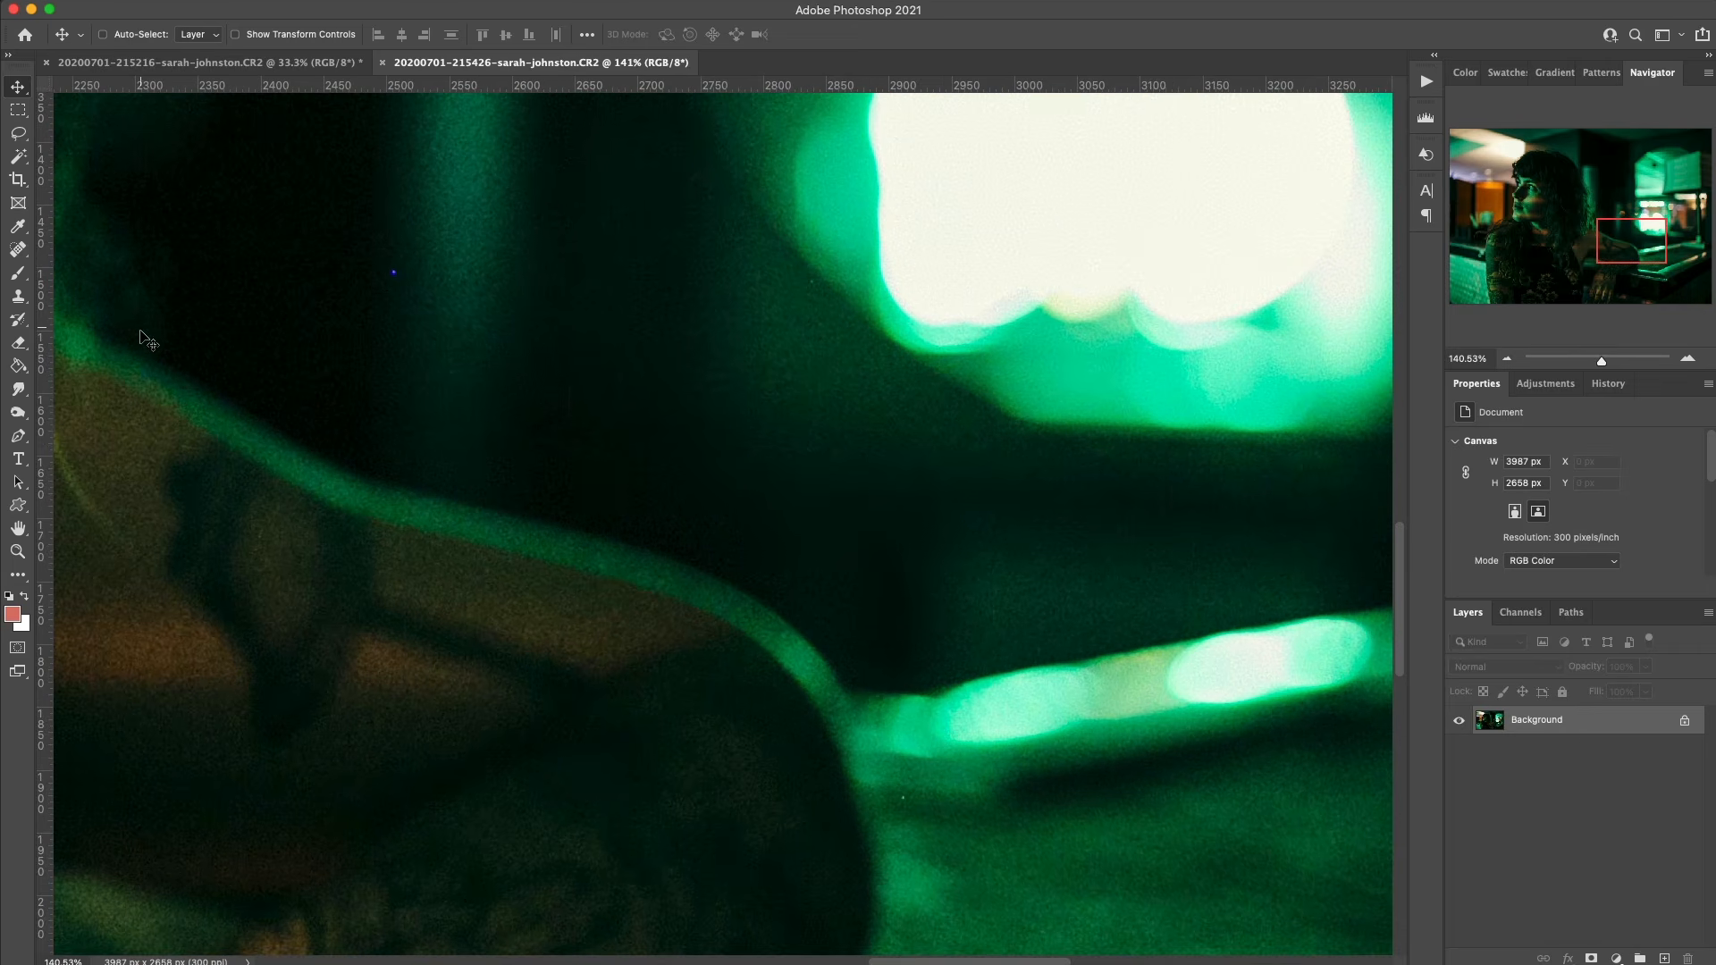
pyautogui.click(36, 297)
pyautogui.click(53, 300)
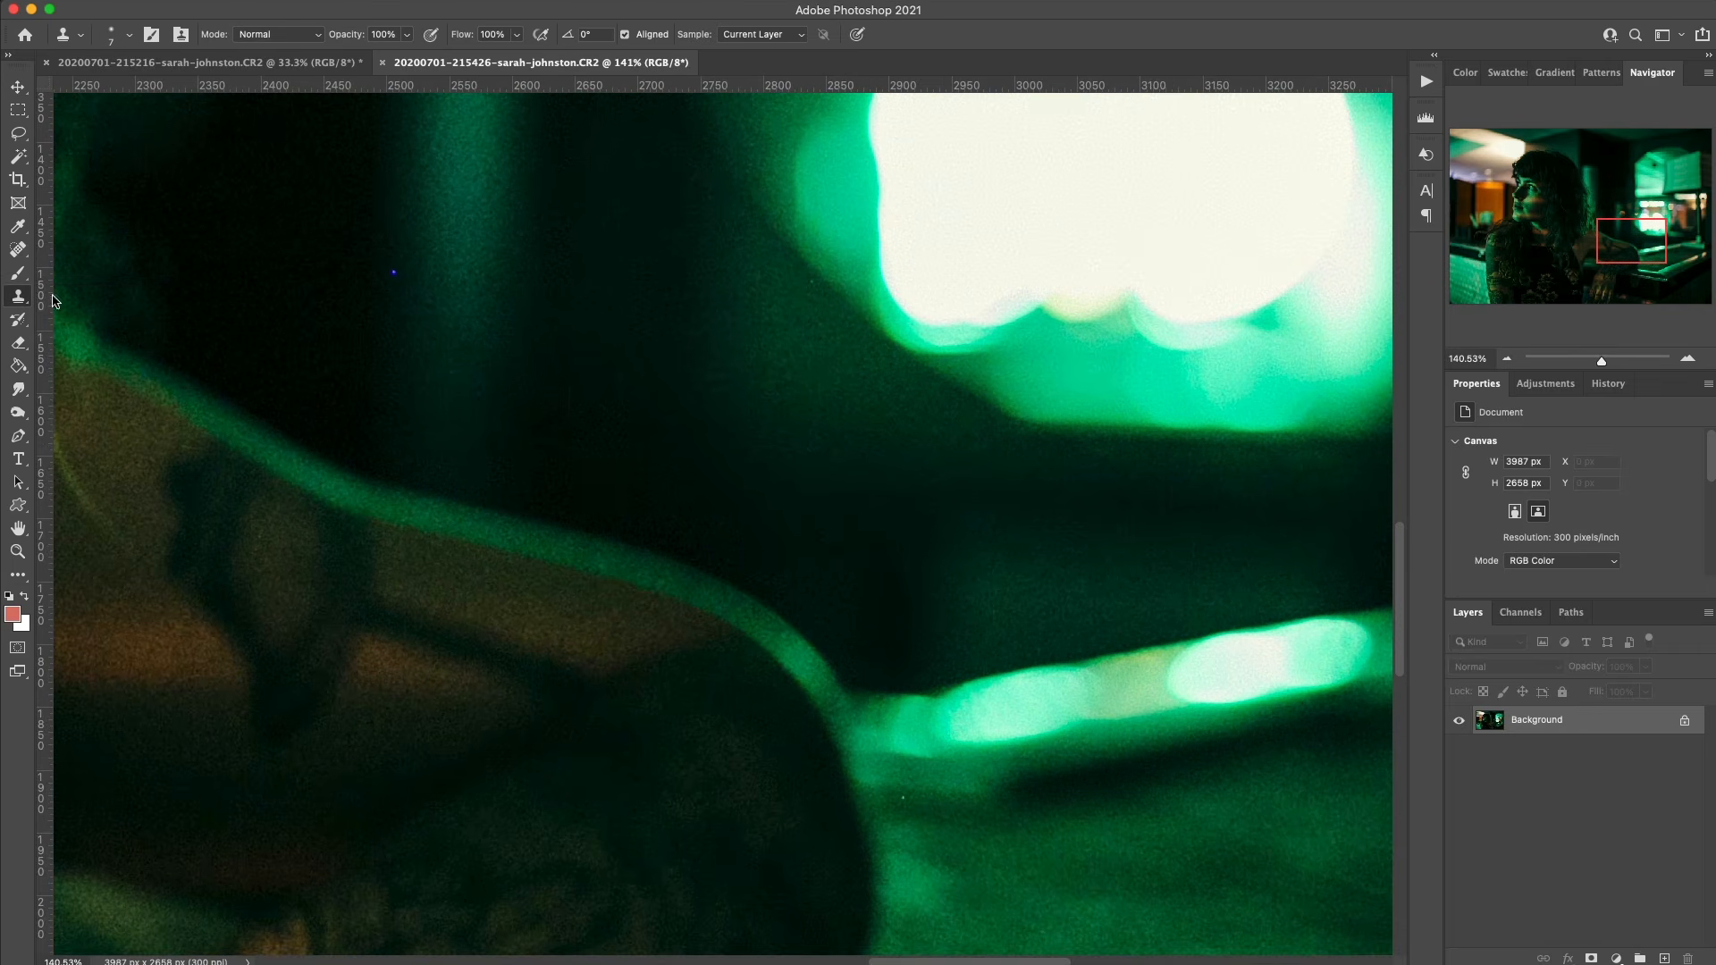
pyautogui.click(394, 272)
pyautogui.hscroll(-10, 451, 391)
pyautogui.scroll(-2, 452, 390)
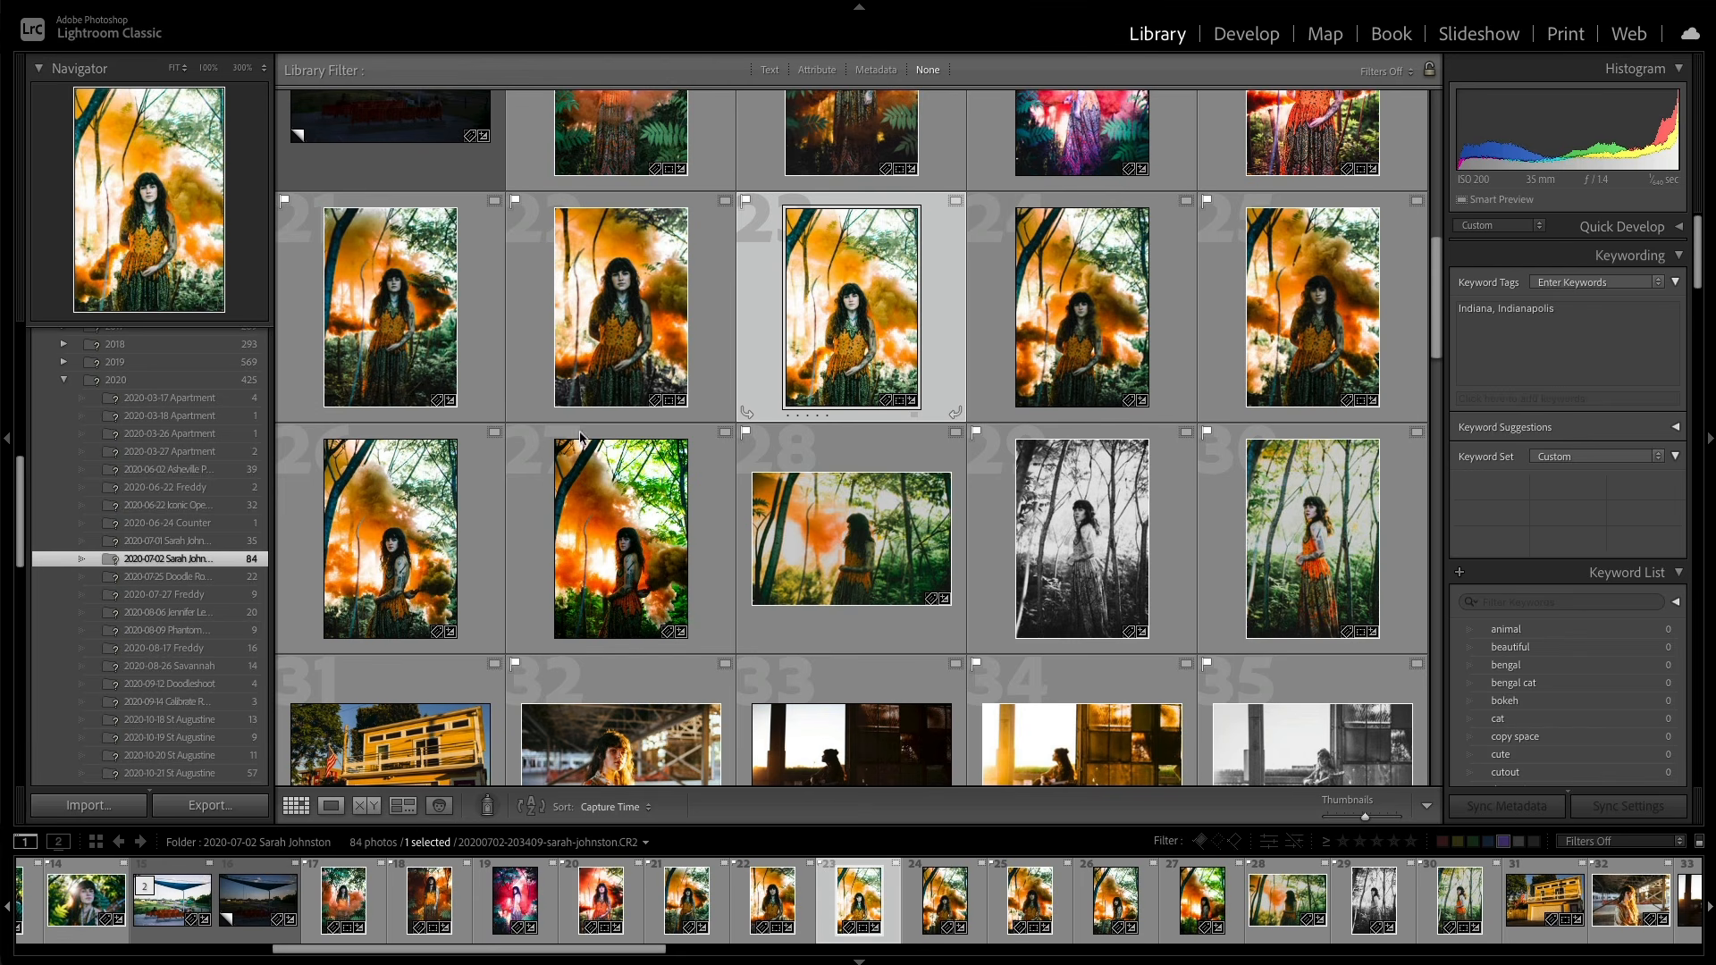
# Step: In Lightroom Classic, compare the first two adjacent orange-smoke portraits in Develop and hide the clipping warnings
pyautogui.keyDown('shift'); pyautogui.click(480, 539); pyautogui.keyUp('shift')
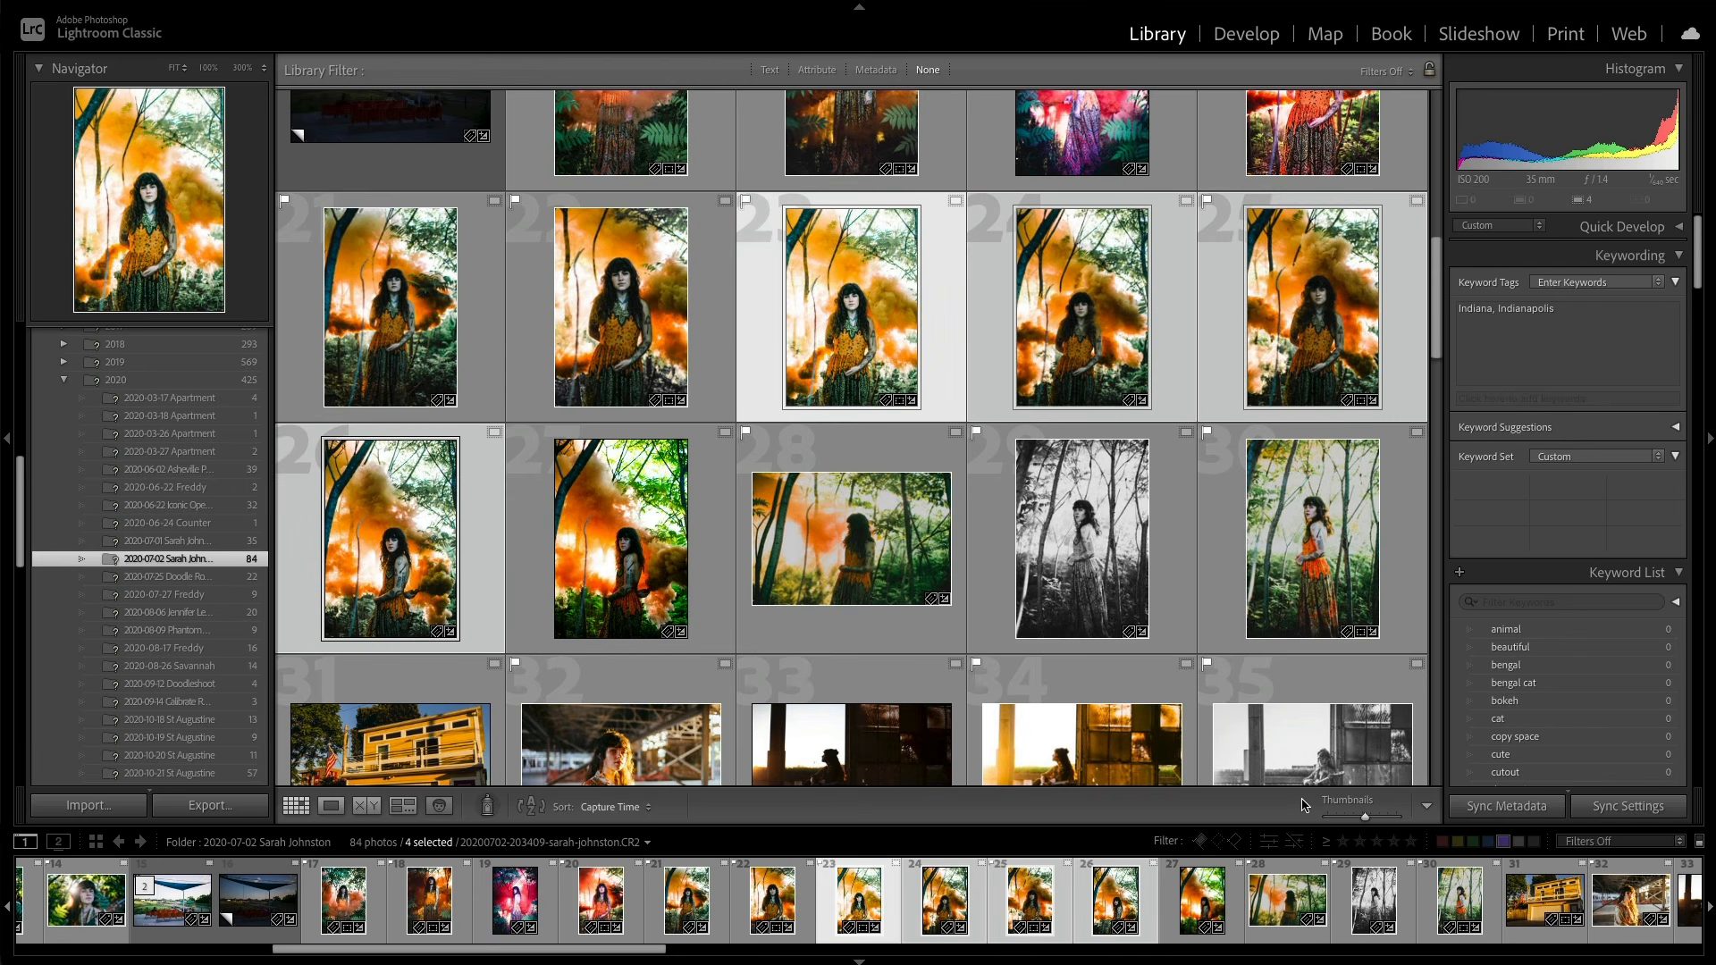
pyautogui.press('d')
pyautogui.click(892, 892)
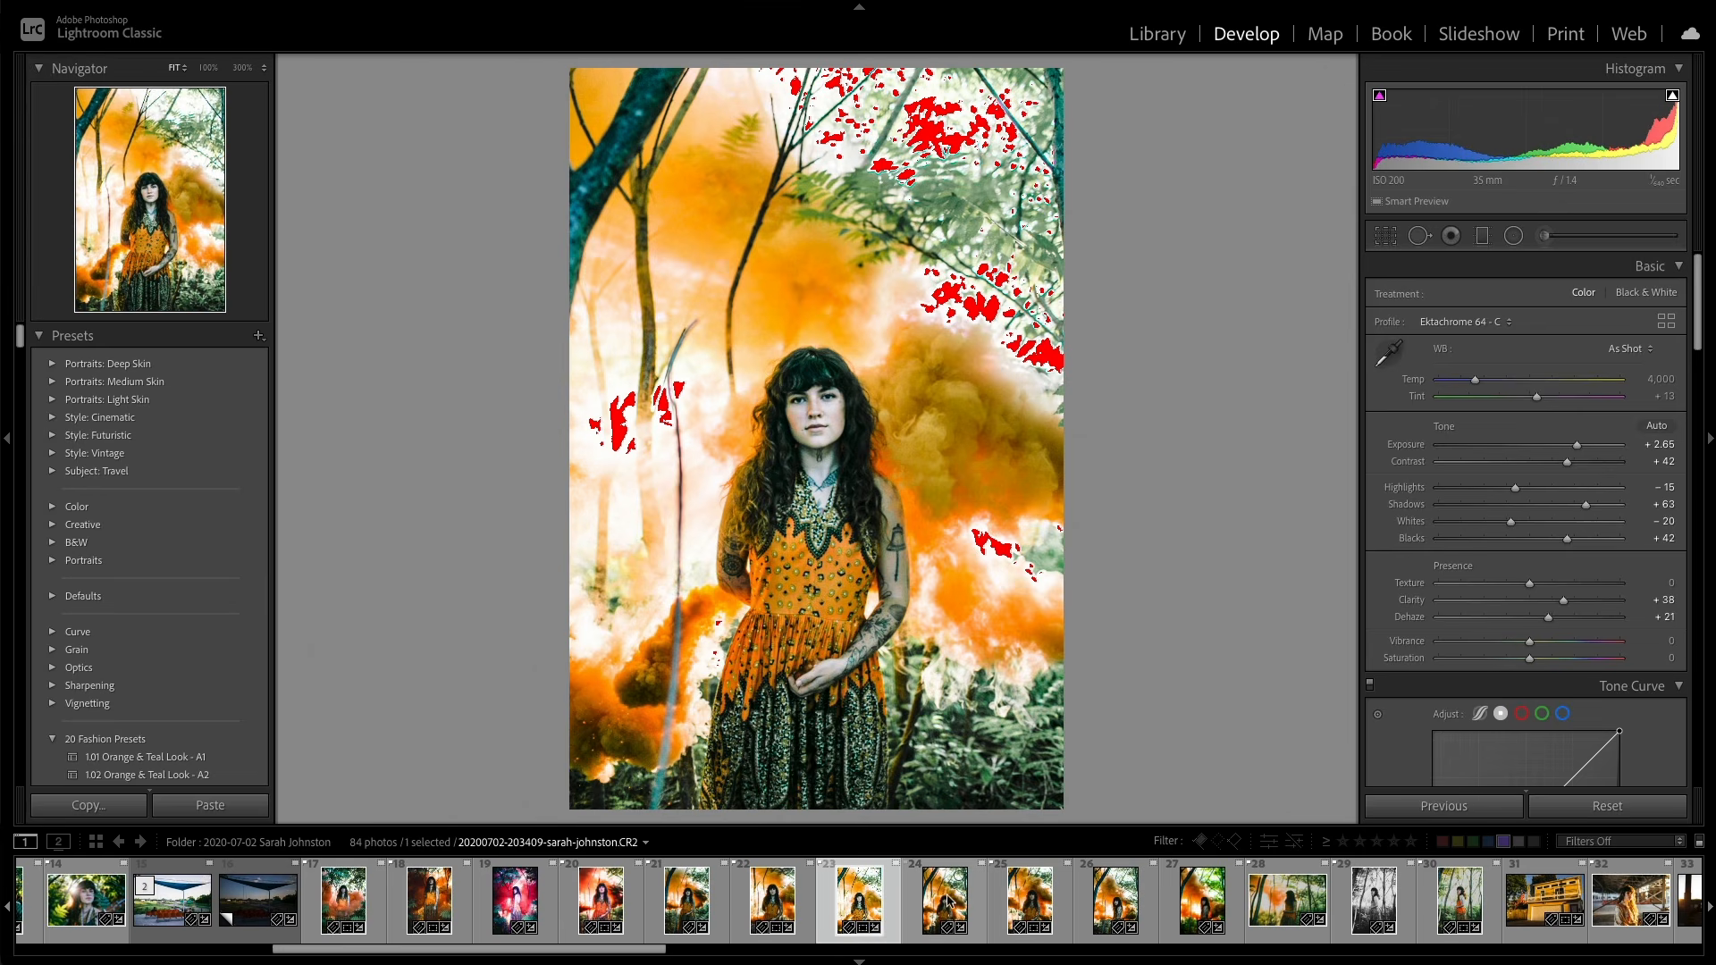
pyautogui.click(940, 901)
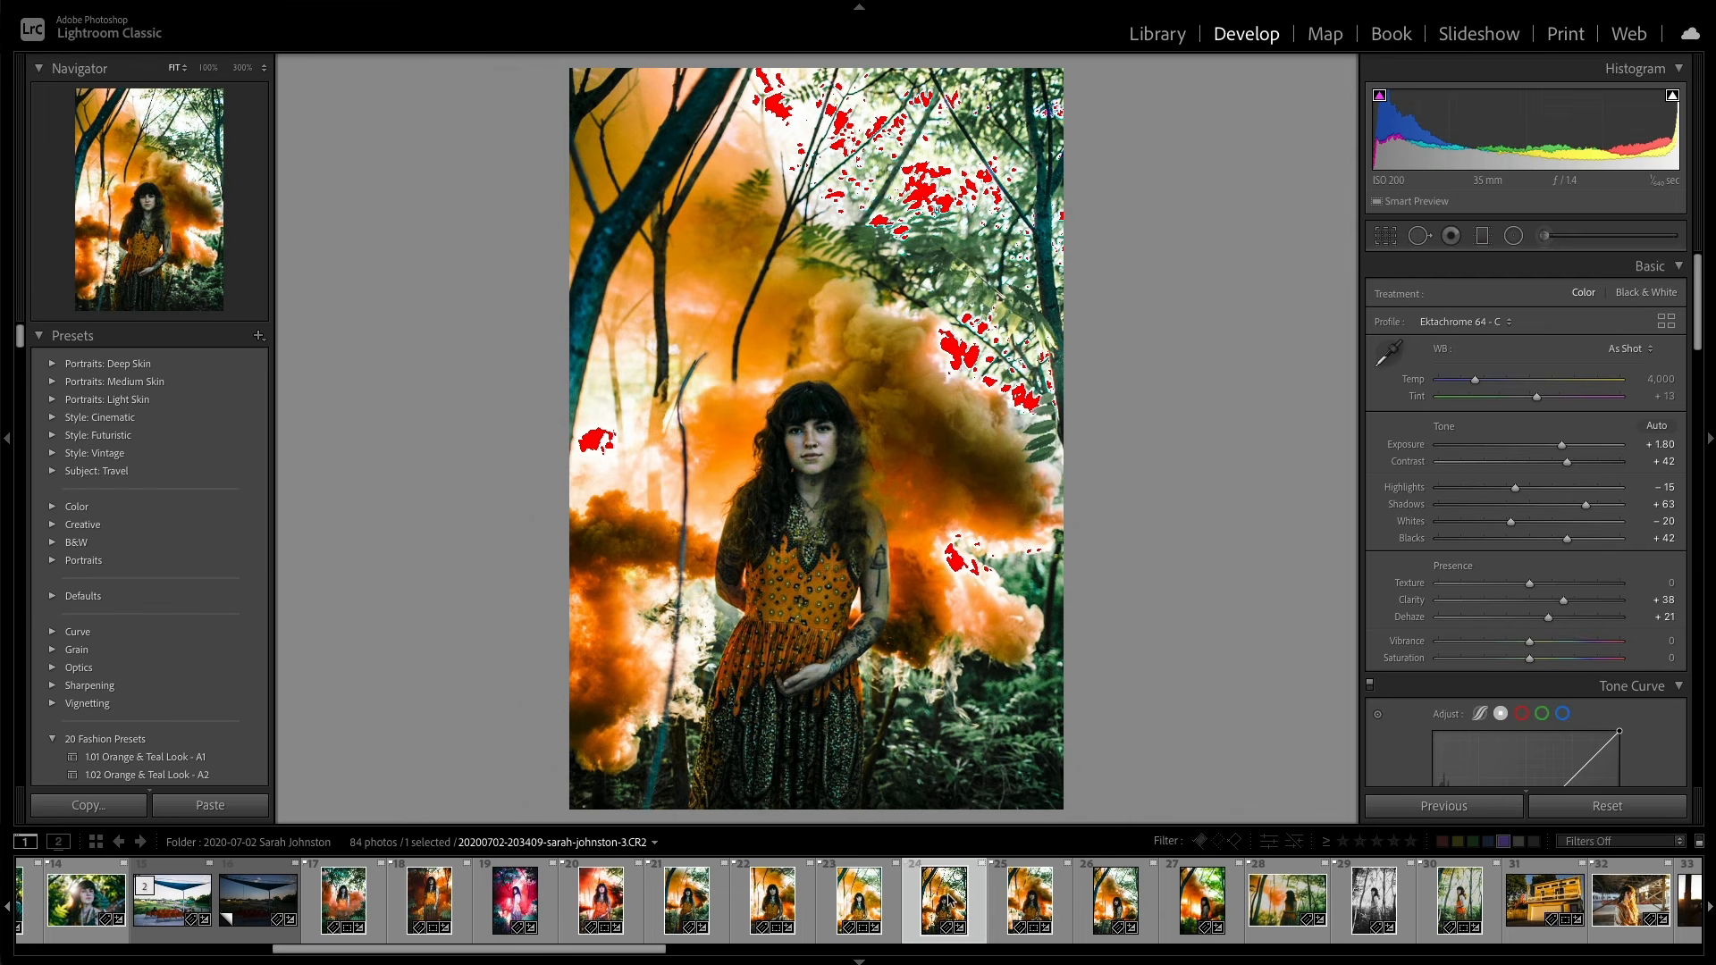
pyautogui.press('j')
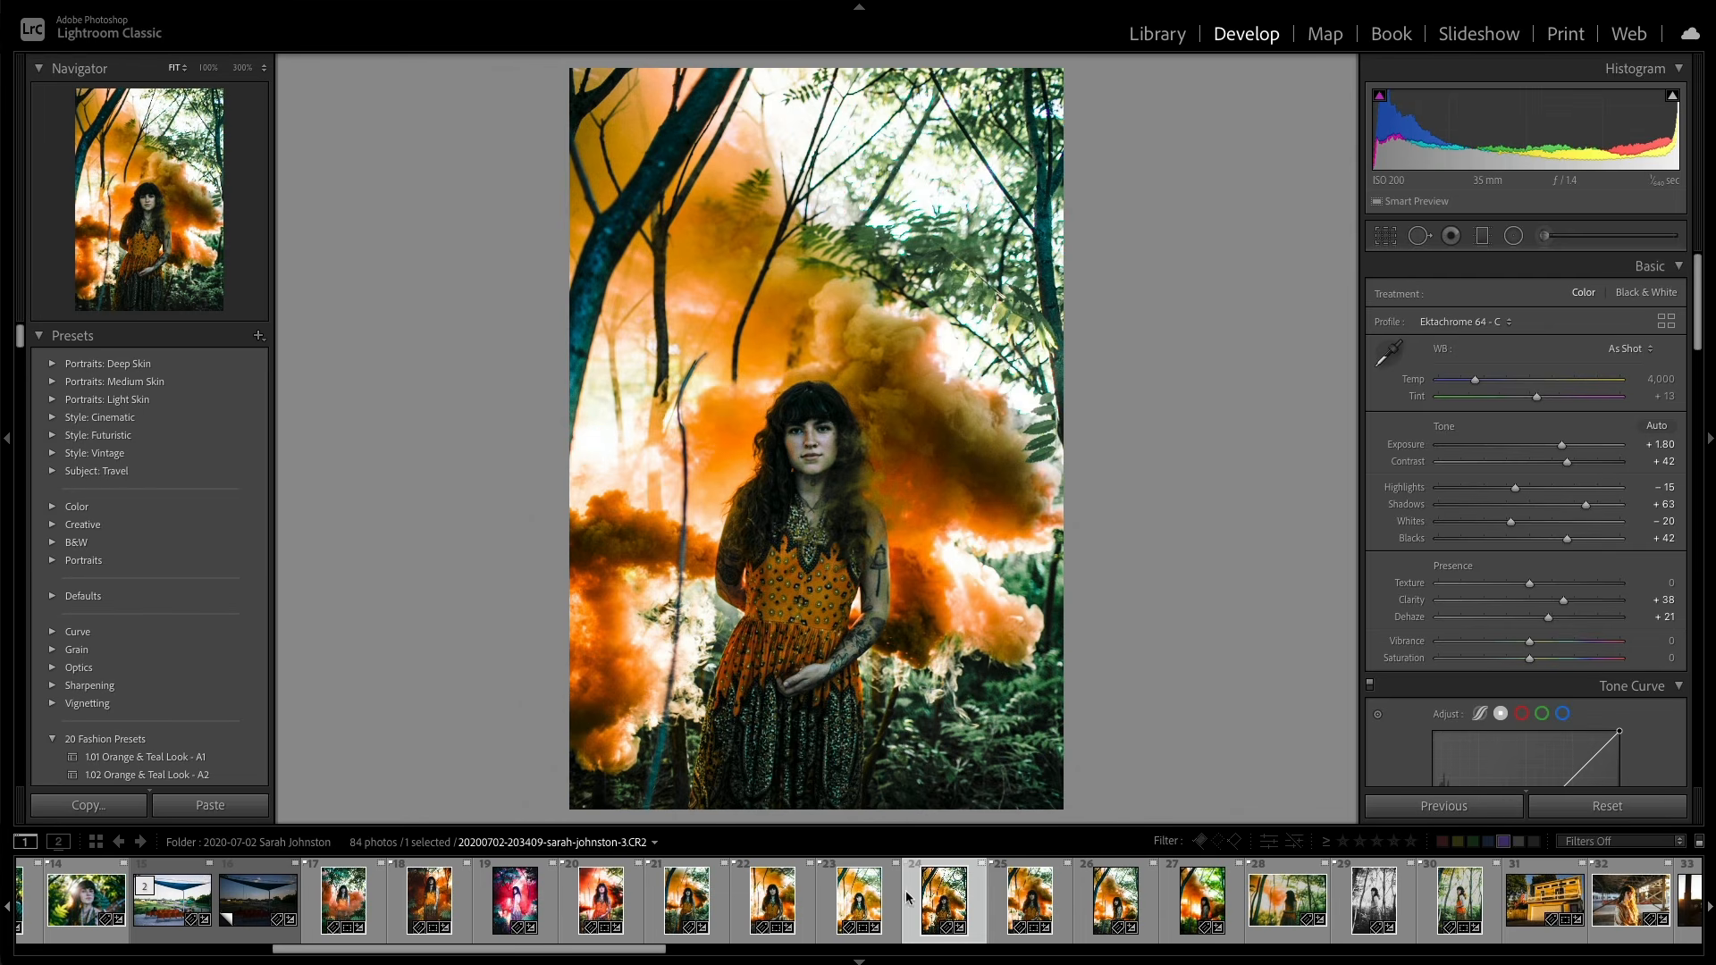
# Step: Synchronize the develop settings of orange-smoke portrait 23 to the four portraits that follow it
pyautogui.click(897, 896)
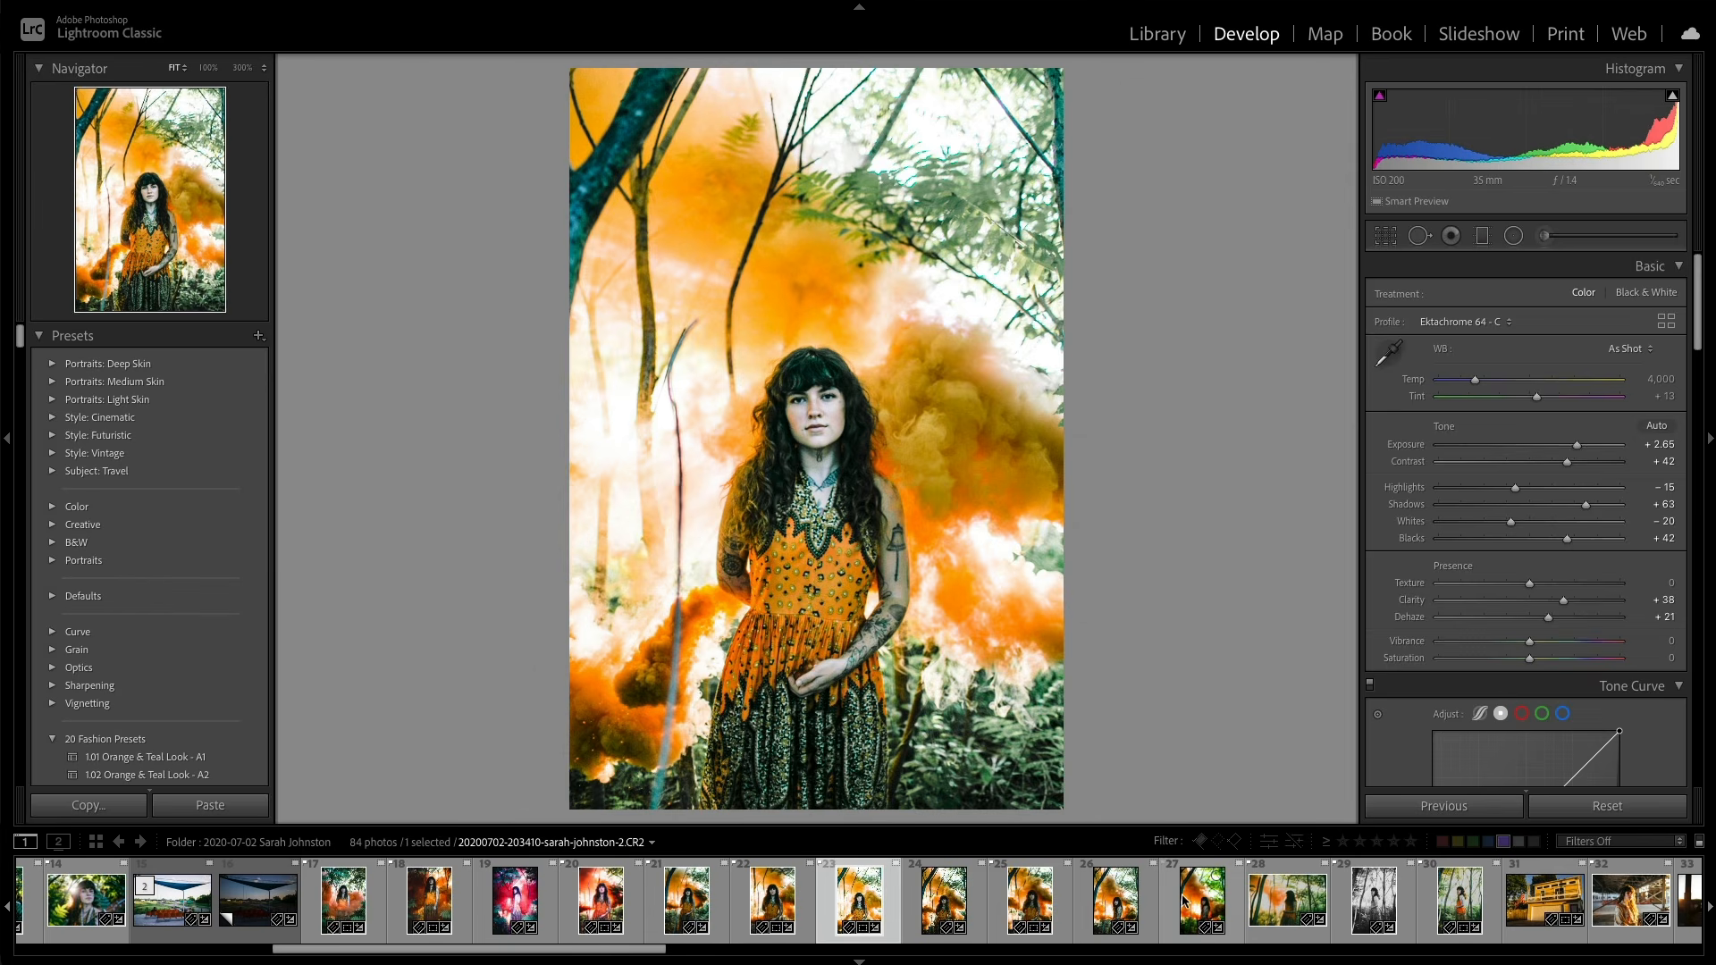
pyautogui.keyDown('shift'); pyautogui.click(1185, 901); pyautogui.keyUp('shift')
pyautogui.click(1455, 806)
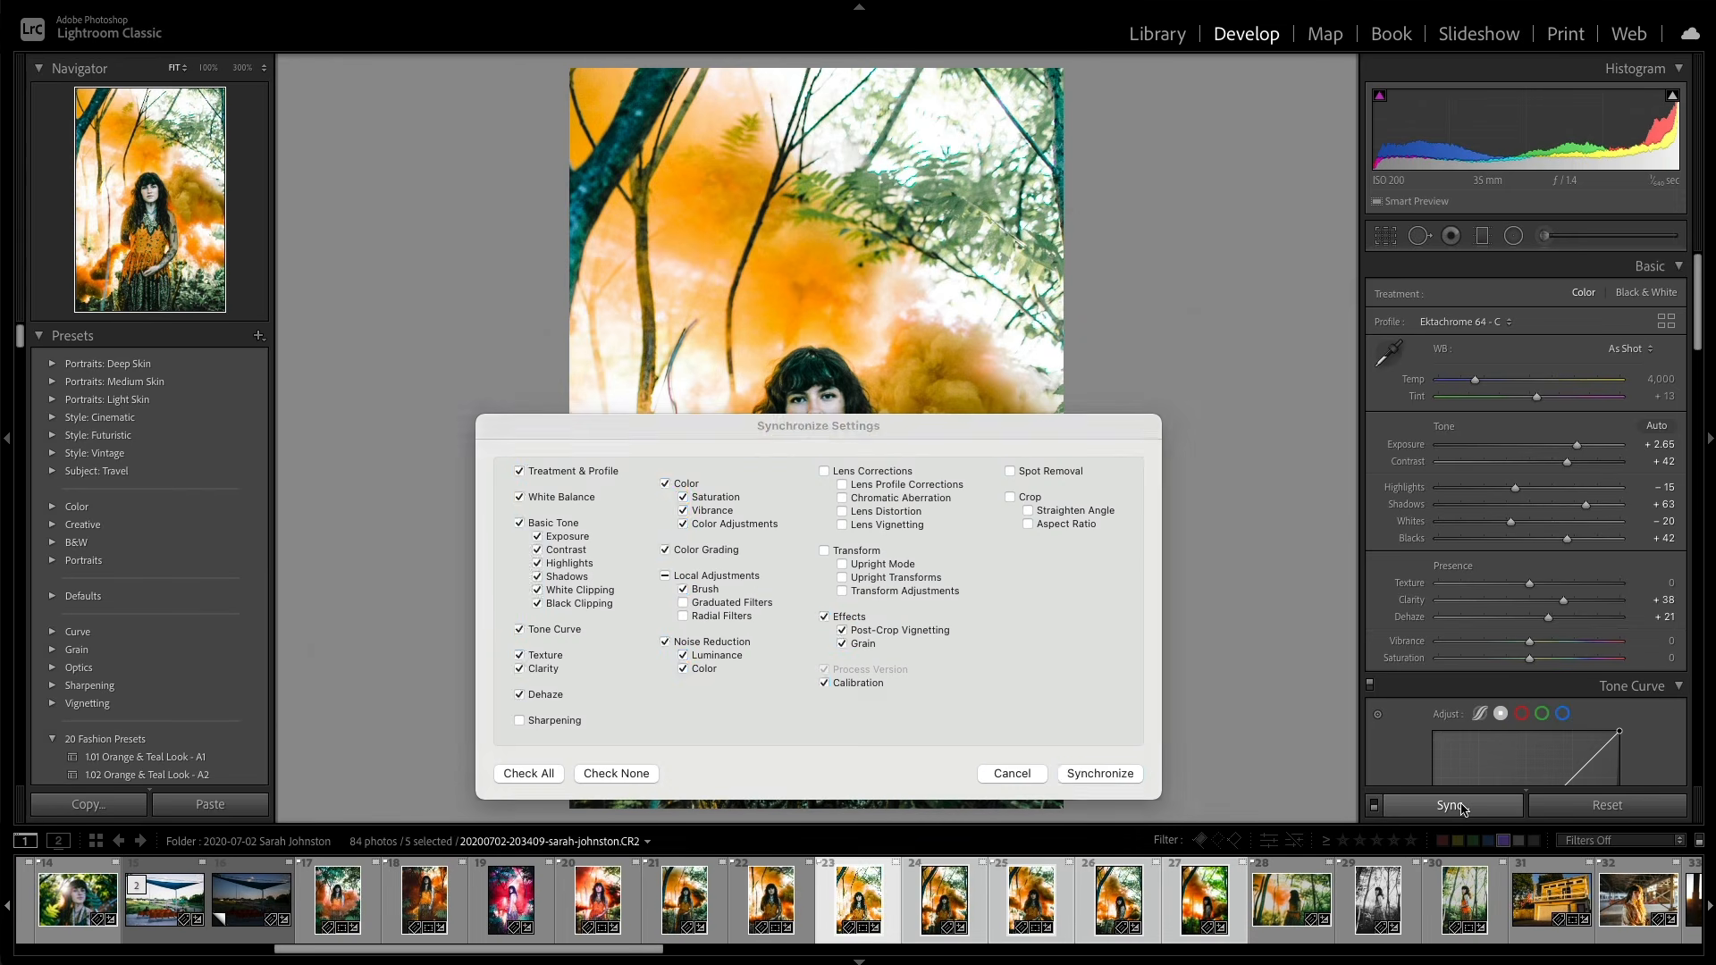
pyautogui.click(1098, 774)
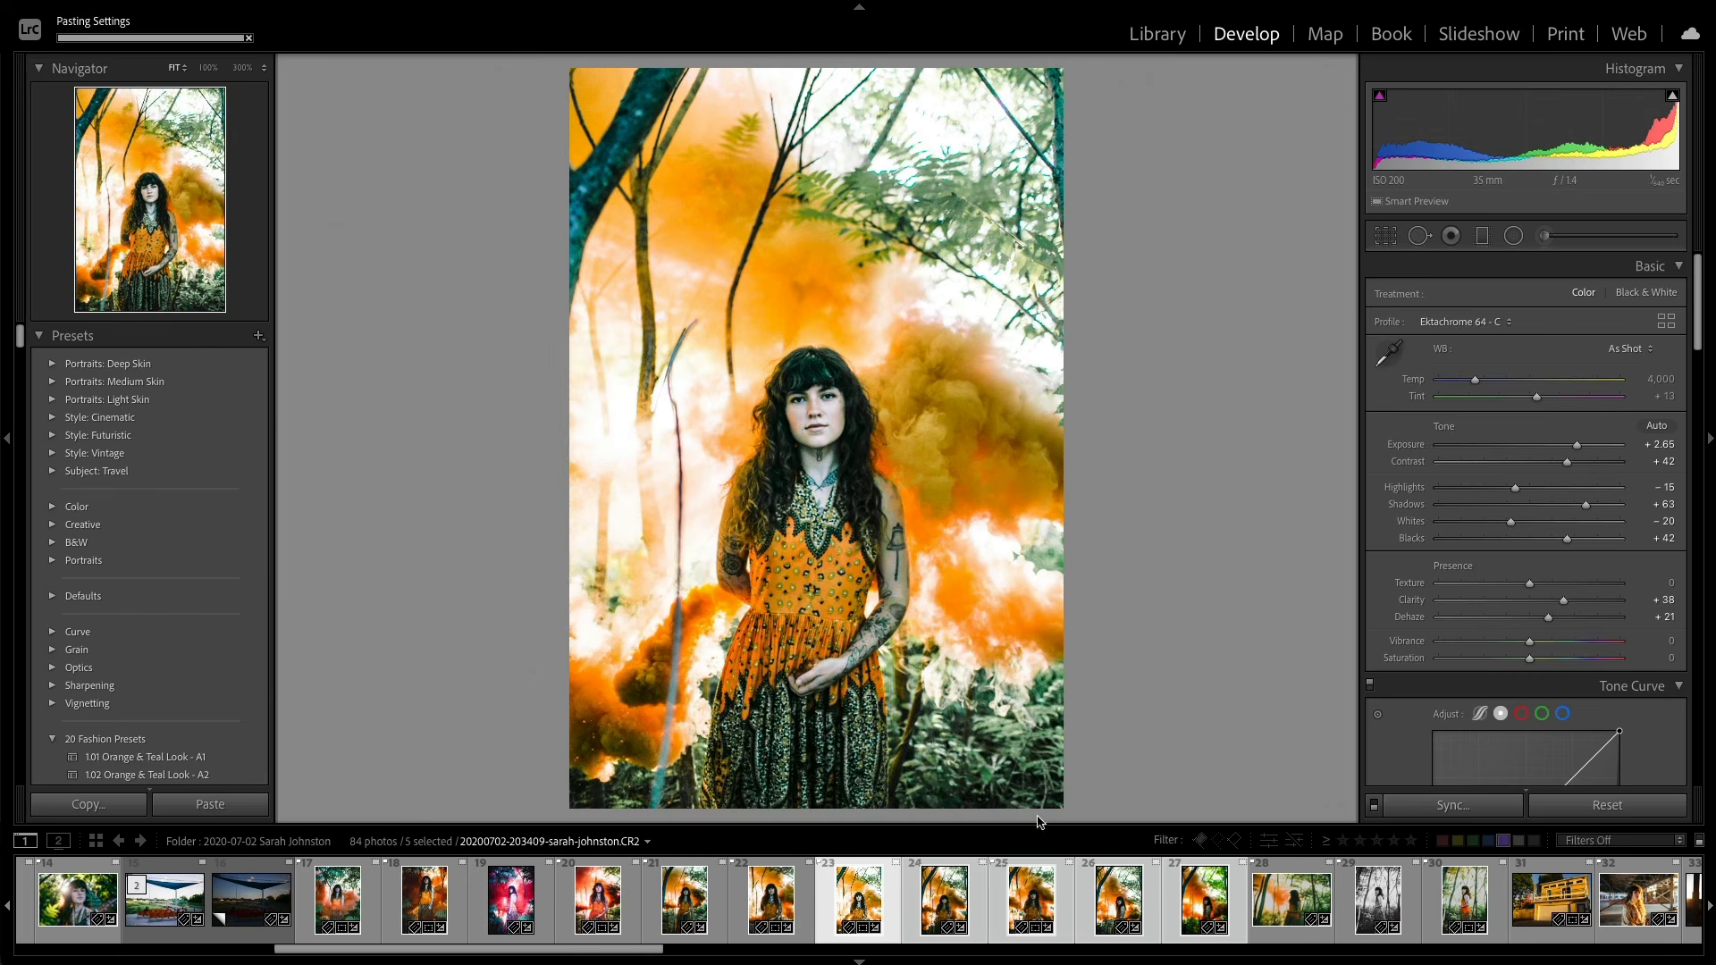
# Step: On portrait 24, paint the orange smoke beside the woman with an adjustment brush of size 41.3 and Clarity 25
pyautogui.click(981, 898)
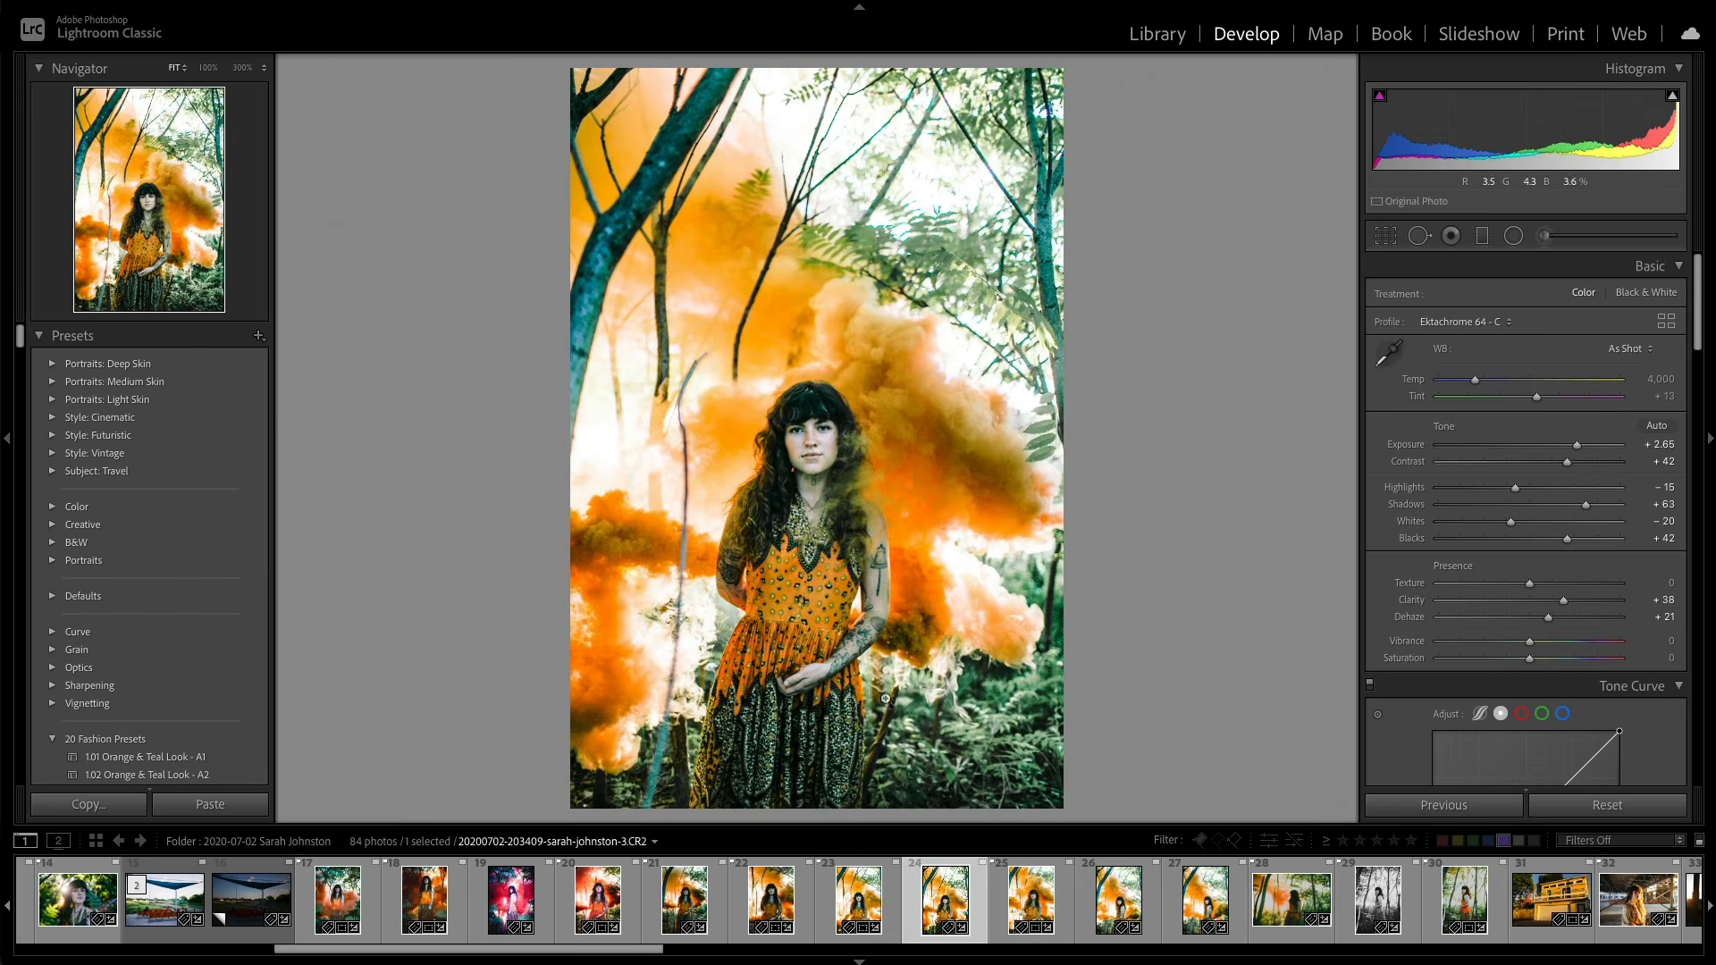
pyautogui.click(819, 507)
pyautogui.moveTo(819, 507); pyautogui.dragTo(1135, 171)
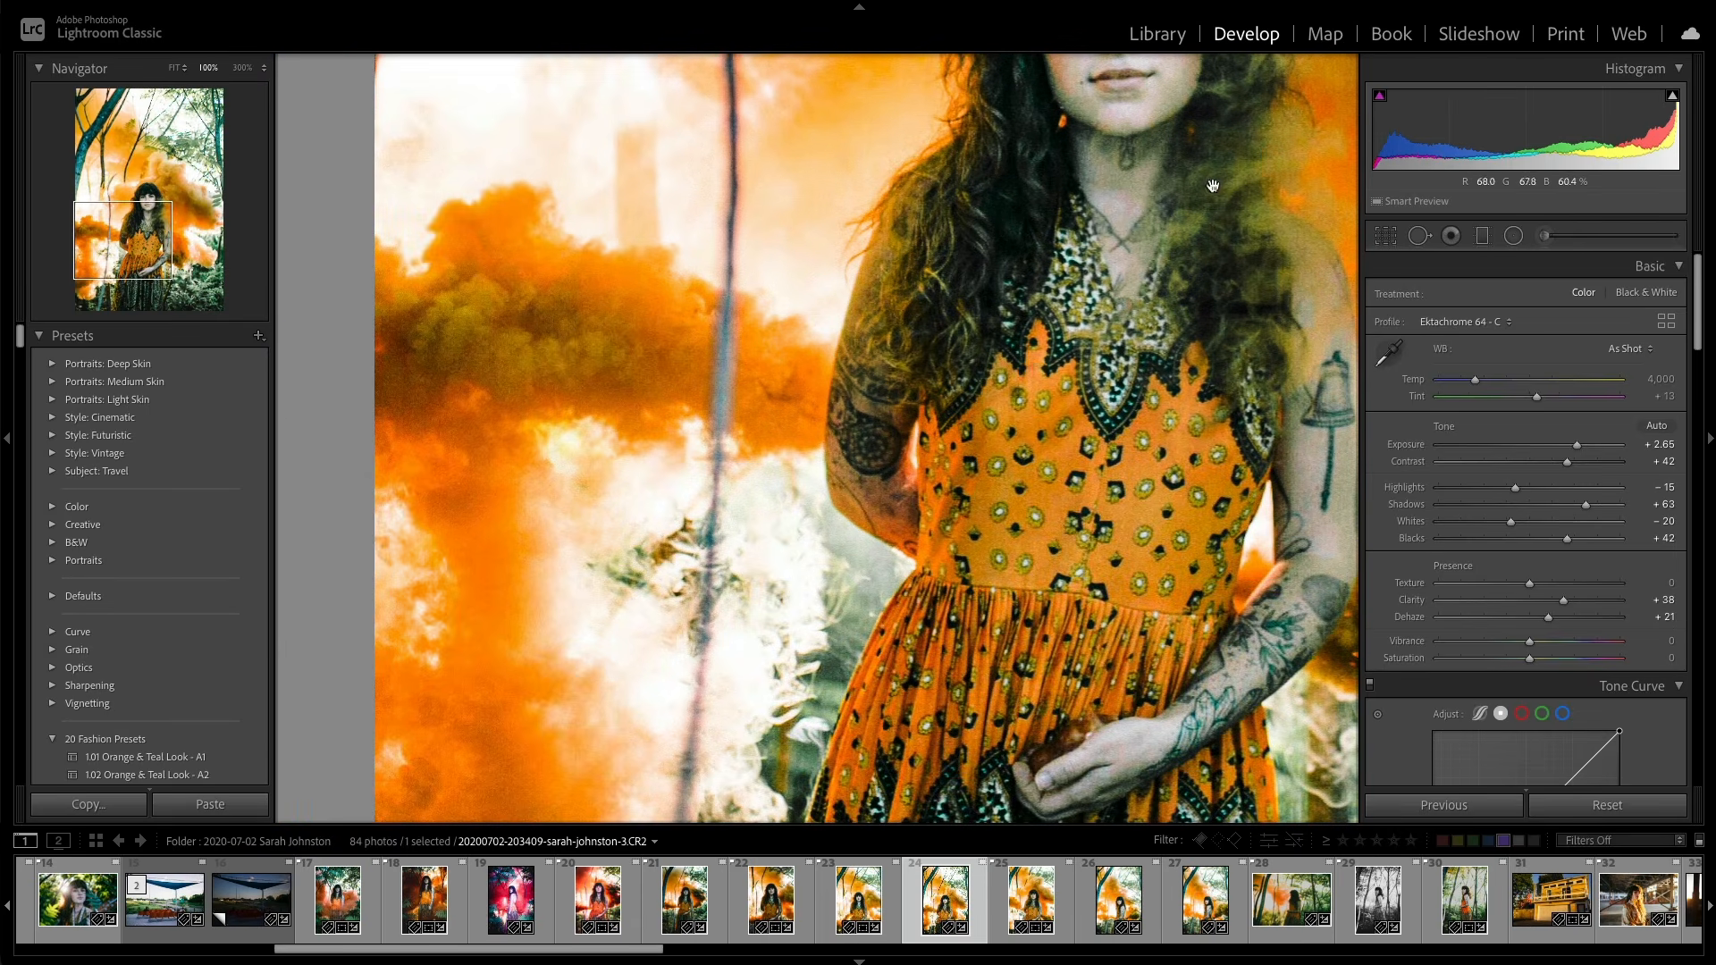
pyautogui.click(1542, 237)
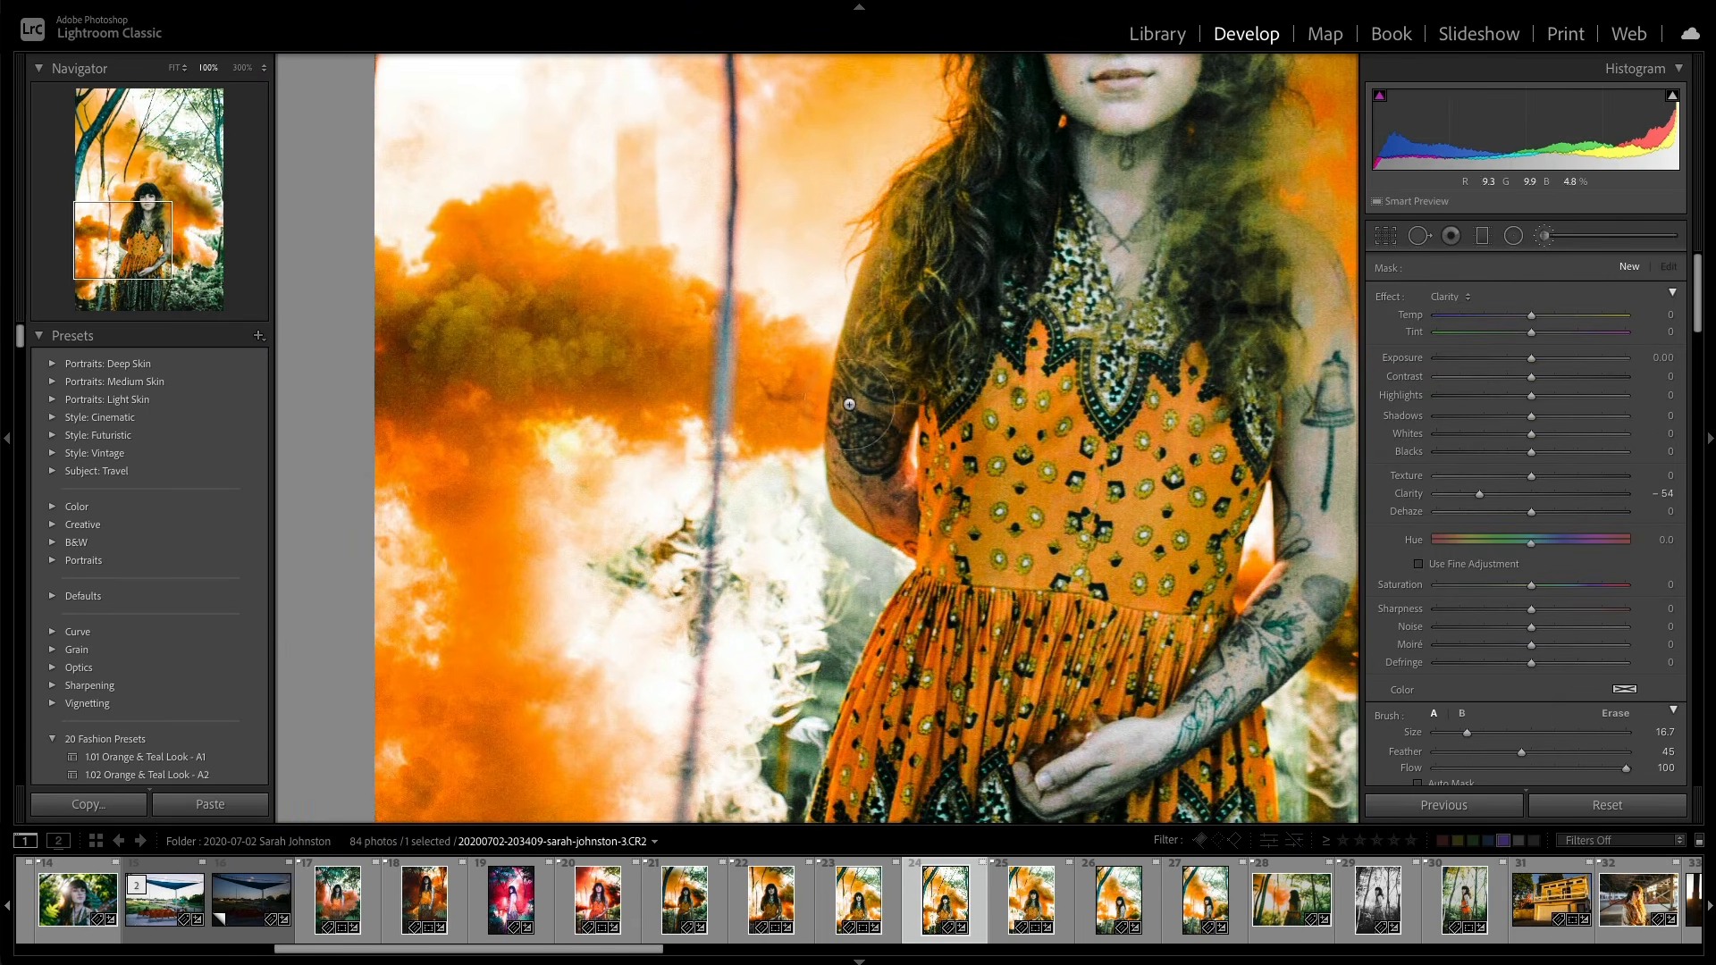
pyautogui.moveTo(1467, 733); pyautogui.dragTo(1515, 734)
pyautogui.click(1555, 495)
pyautogui.moveTo(623, 377)
pyautogui.mouseDown()
pyautogui.moveTo(595, 491)
pyautogui.moveTo(731, 652)
pyautogui.moveTo(594, 590)
pyautogui.moveTo(643, 223)
pyautogui.mouseUp()
pyautogui.moveTo(124, 243); pyautogui.dragTo(184, 243)
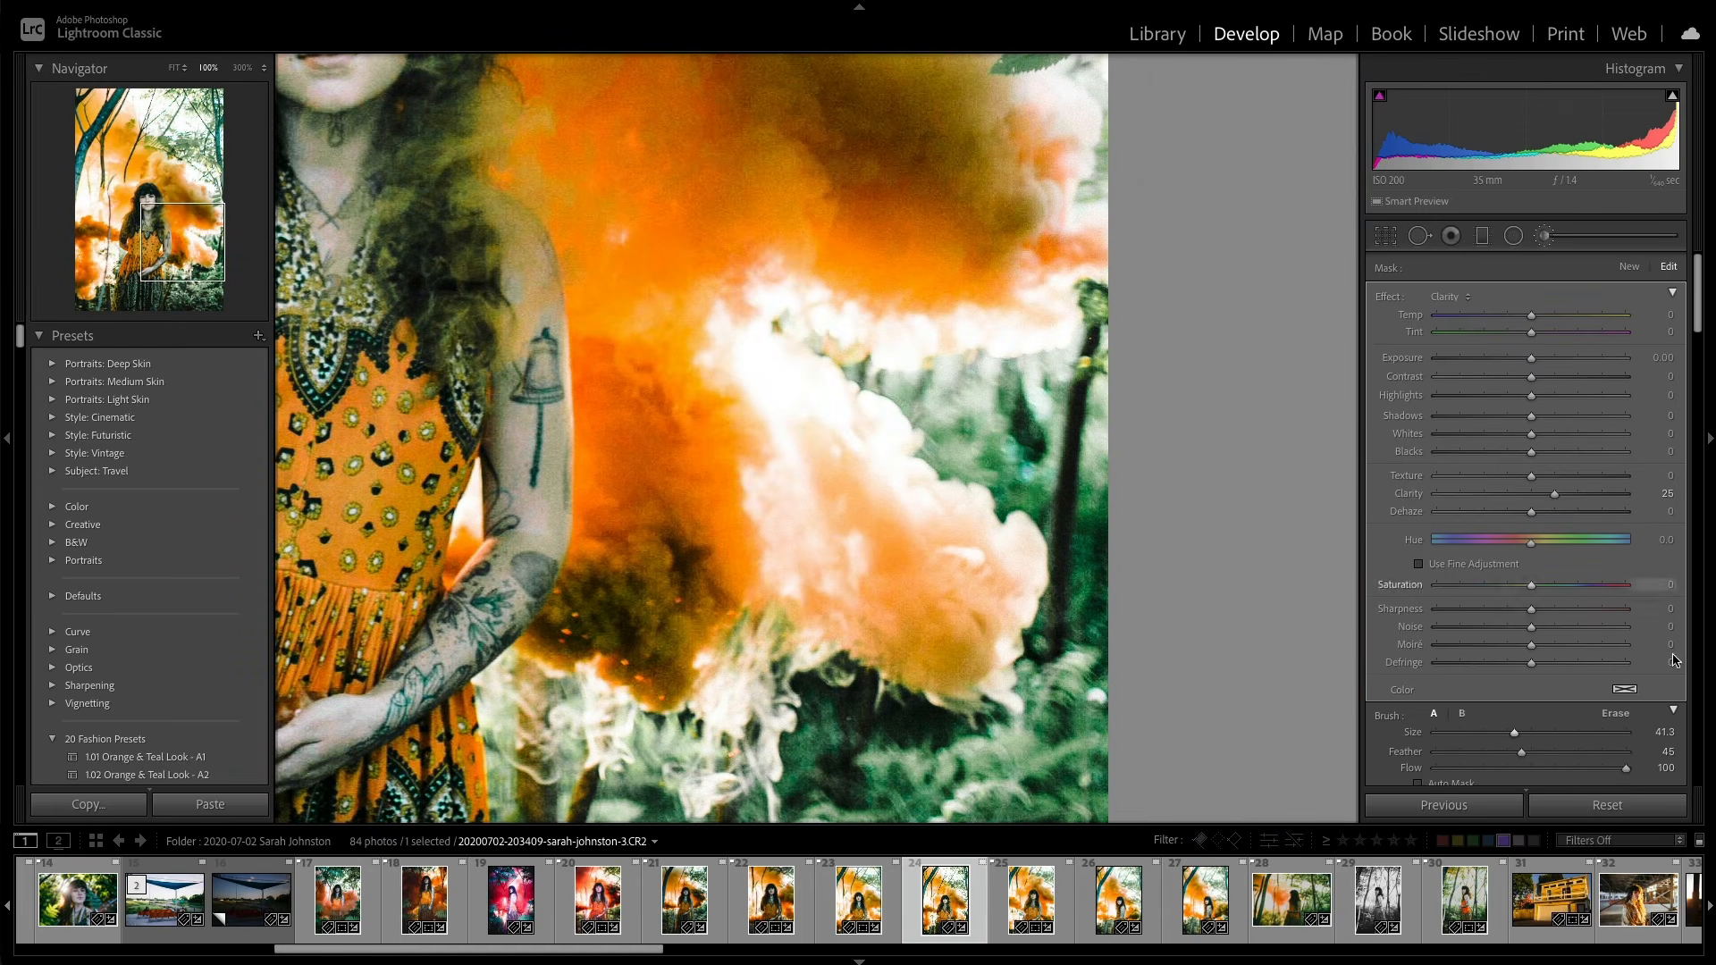
pyautogui.press('z')
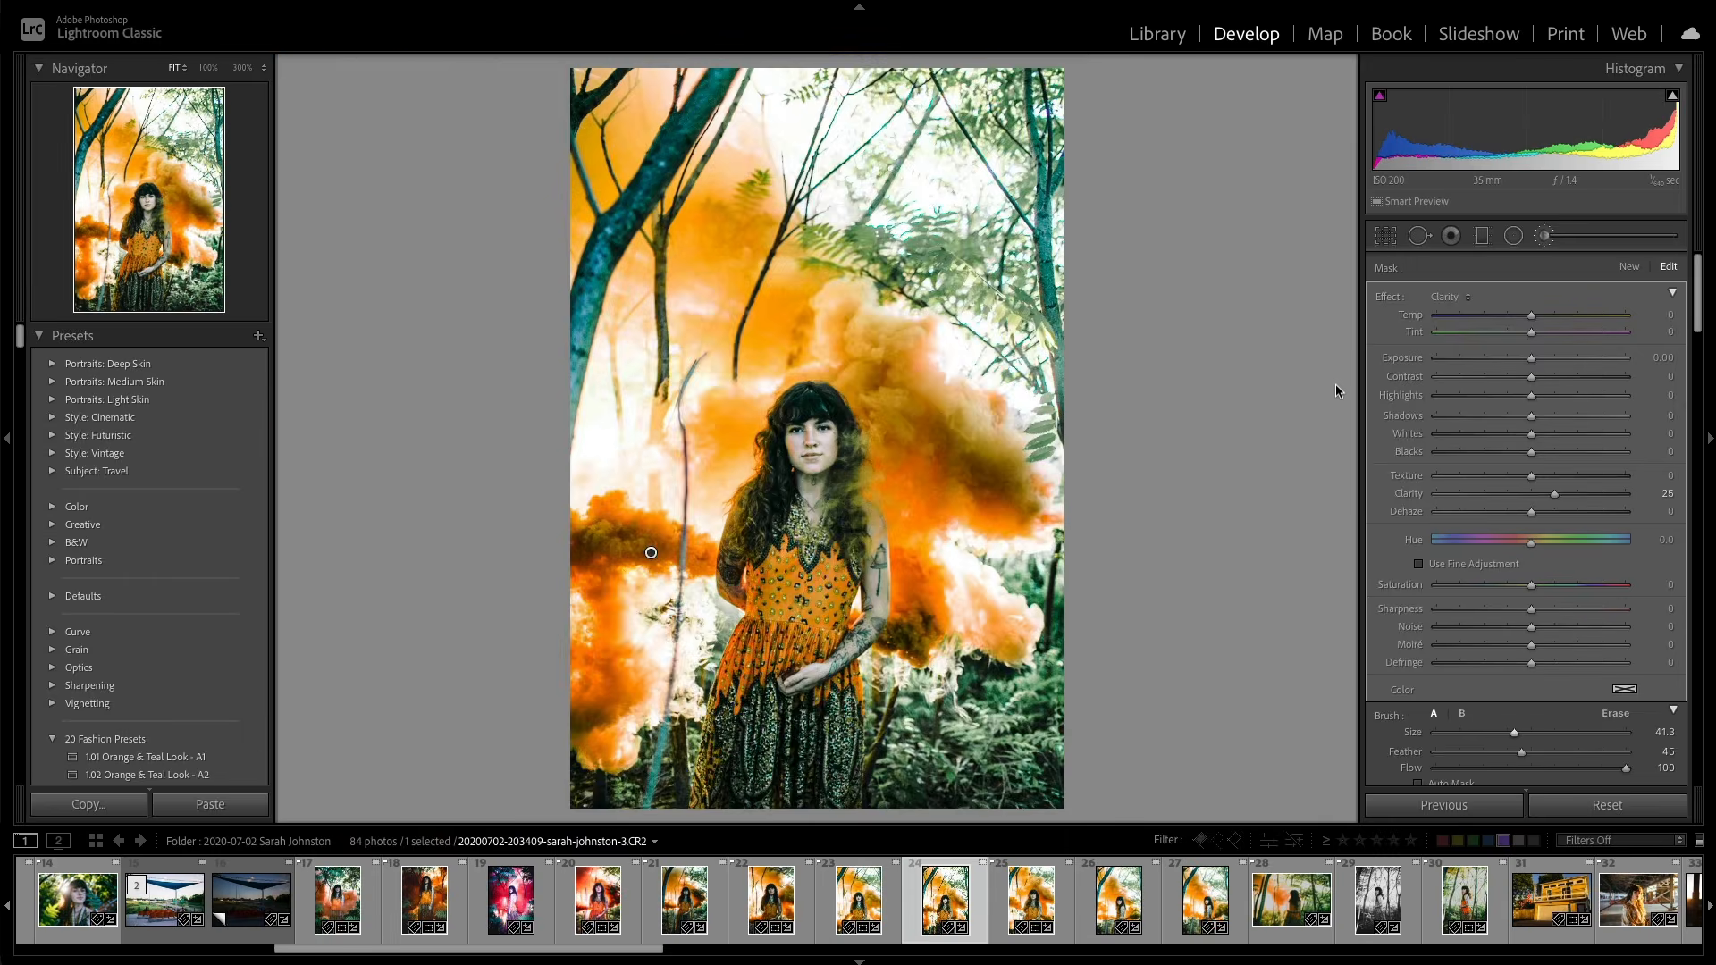
# Step: Open the black-and-white forest portrait in Loupe view and add the keyword "album cover"
pyautogui.press('g')
pyautogui.click(1176, 492)
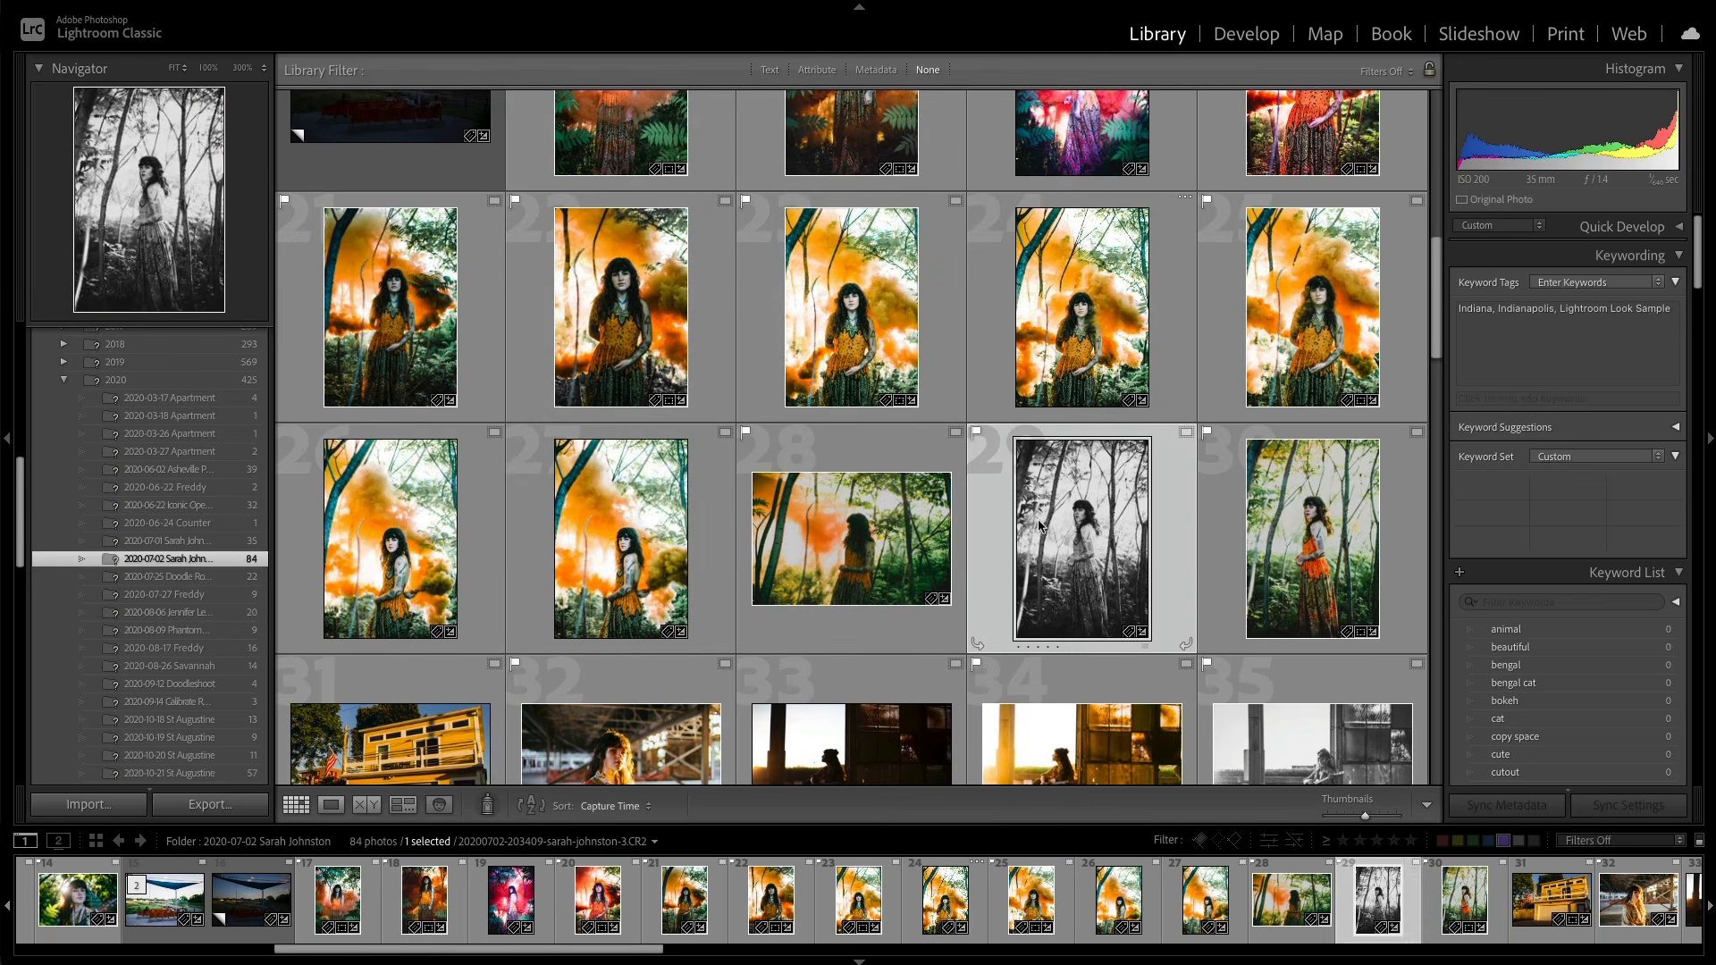
pyautogui.press('e')
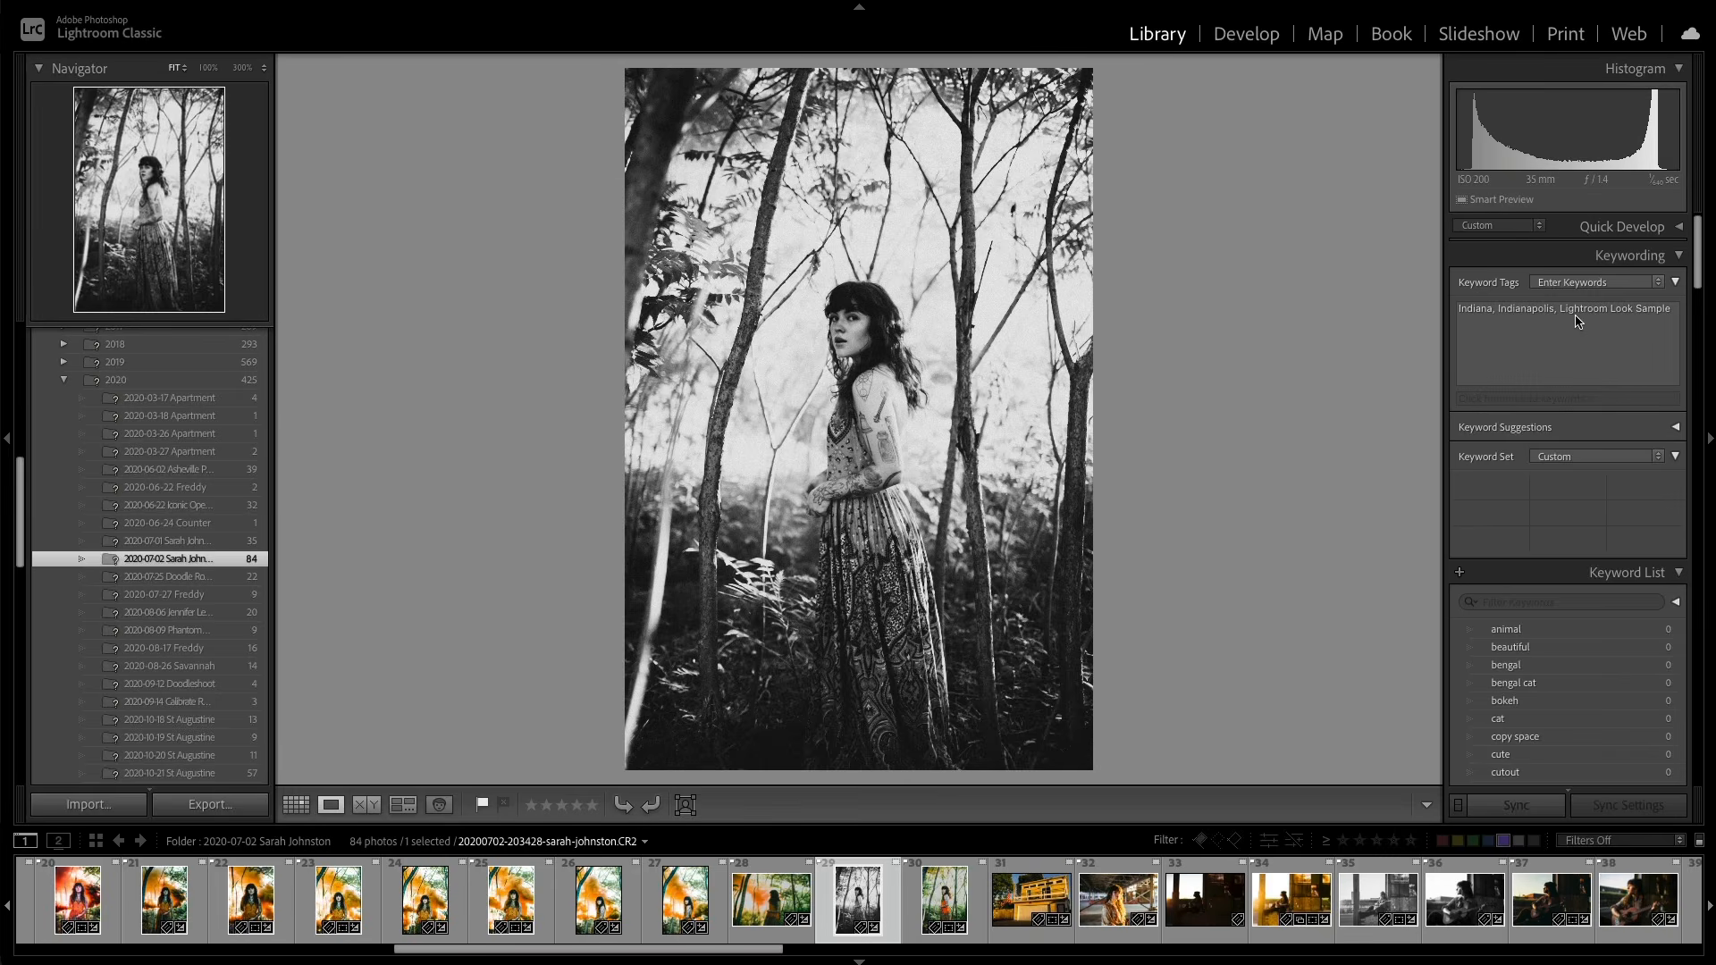
pyautogui.click(1662, 320)
pyautogui.write(', a')
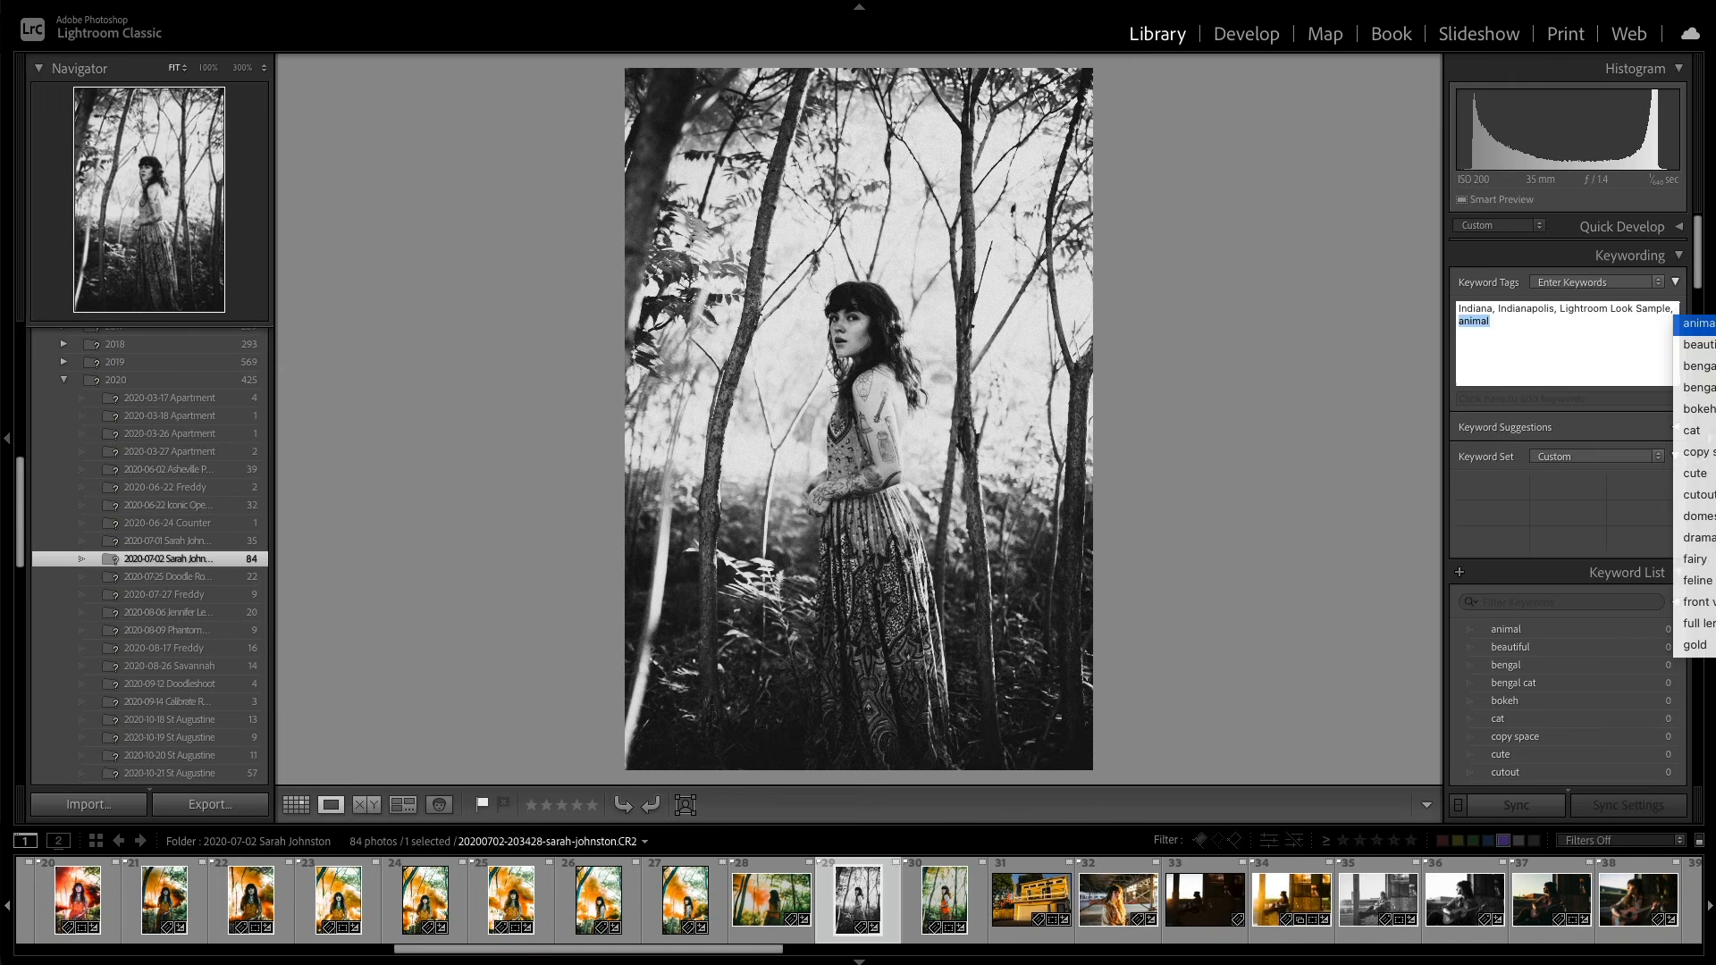
pyautogui.write('lbum cover')
pyautogui.press('Return')
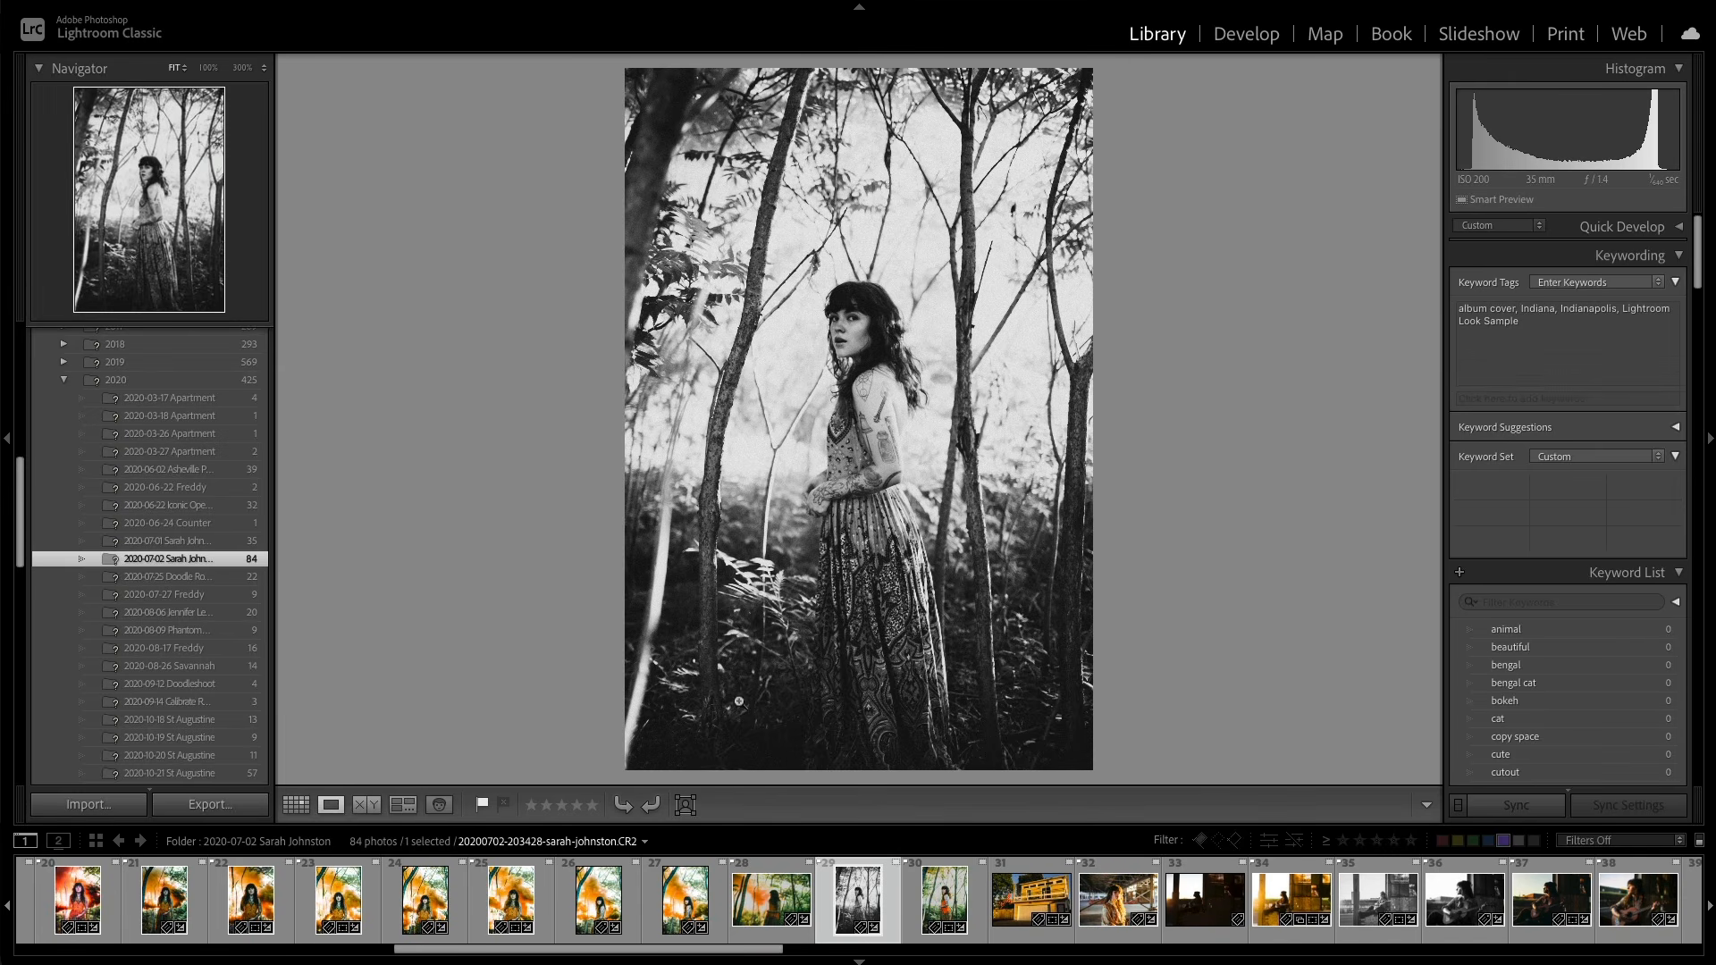
# Step: Display the close-up portrait of the woman with the guitar among green leaves
pyautogui.moveTo(459, 951); pyautogui.dragTo(267, 949)
pyautogui.click(375, 920)
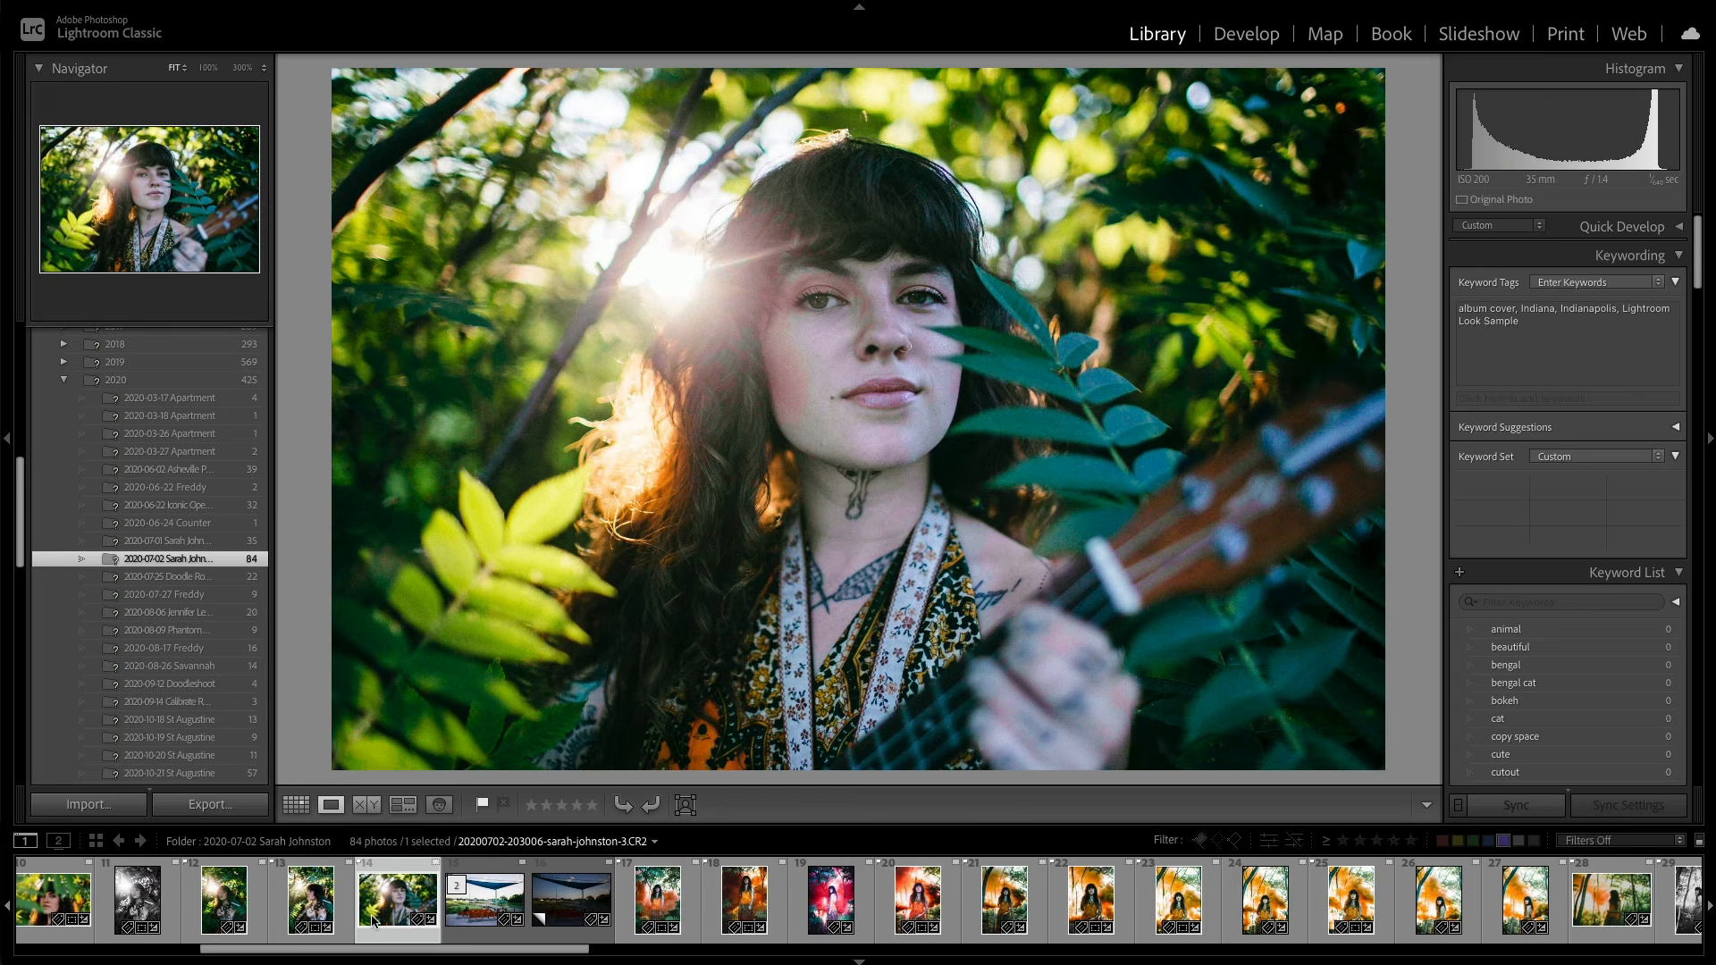
# Step: Add the keyword "album cover" to the close-up portrait of the woman with the guitar
pyautogui.click(1578, 333)
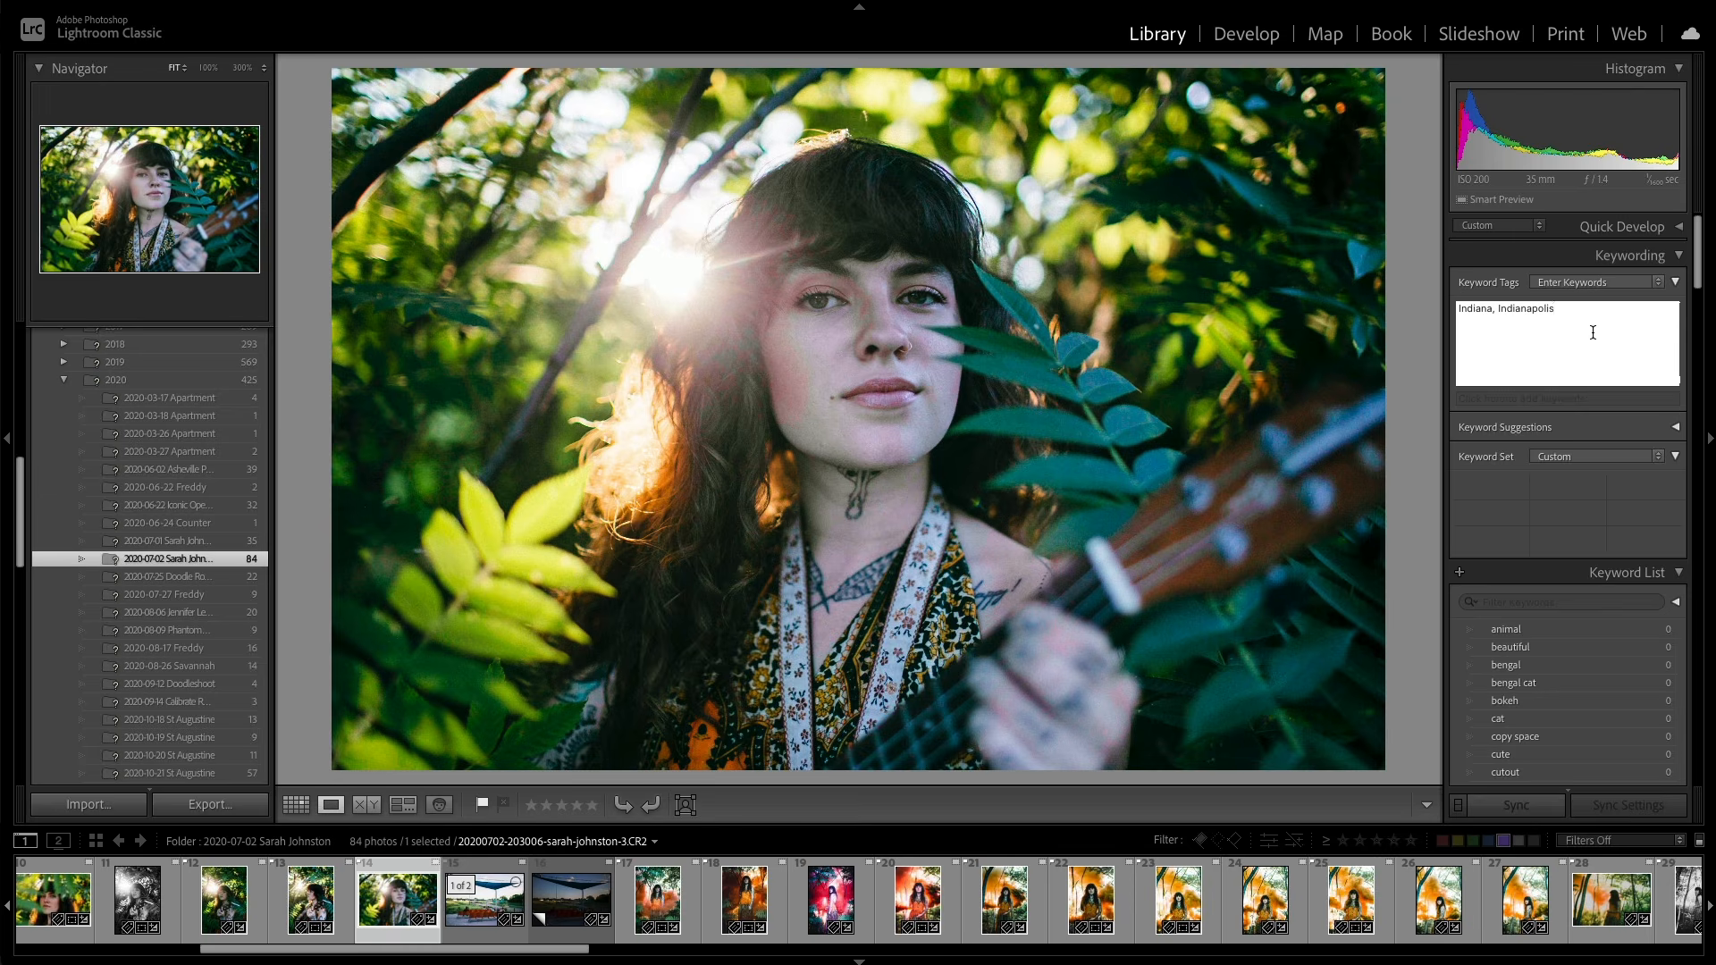
pyautogui.write(', album cover')
pyautogui.press('Return')
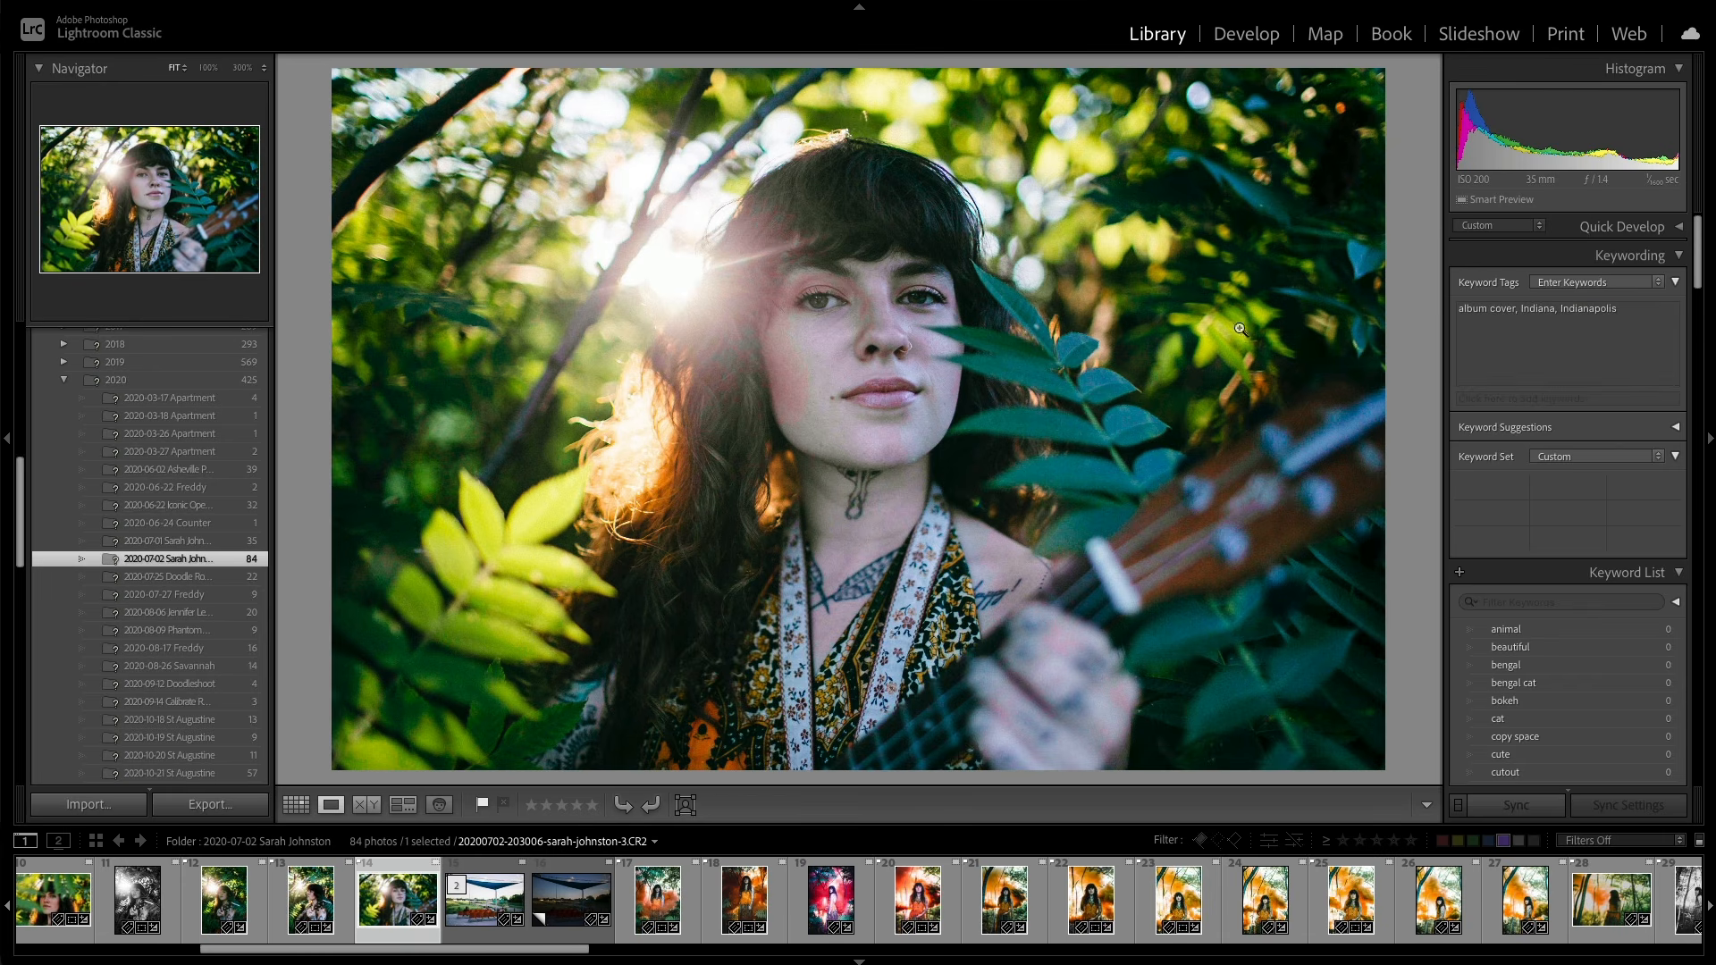
# Step: Straighten the guitar portrait to an angle of about -1.28 and tighten the crop around the woman
pyautogui.press('r')
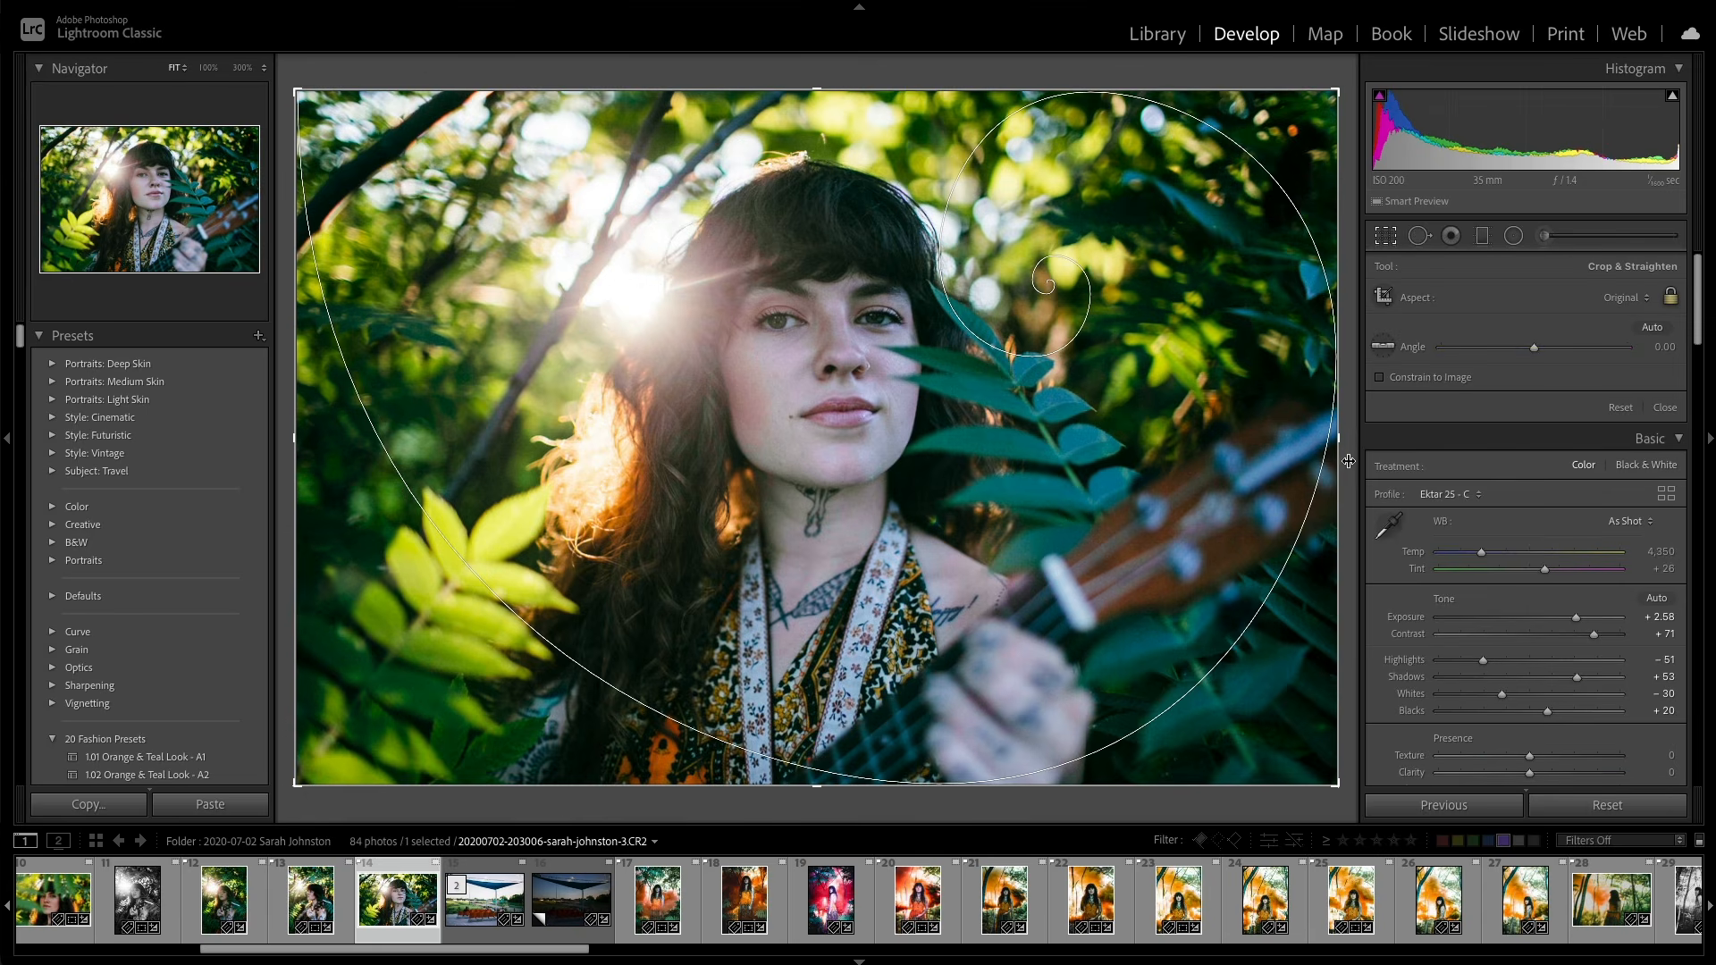
pyautogui.moveTo(1348, 461); pyautogui.dragTo(1348, 449)
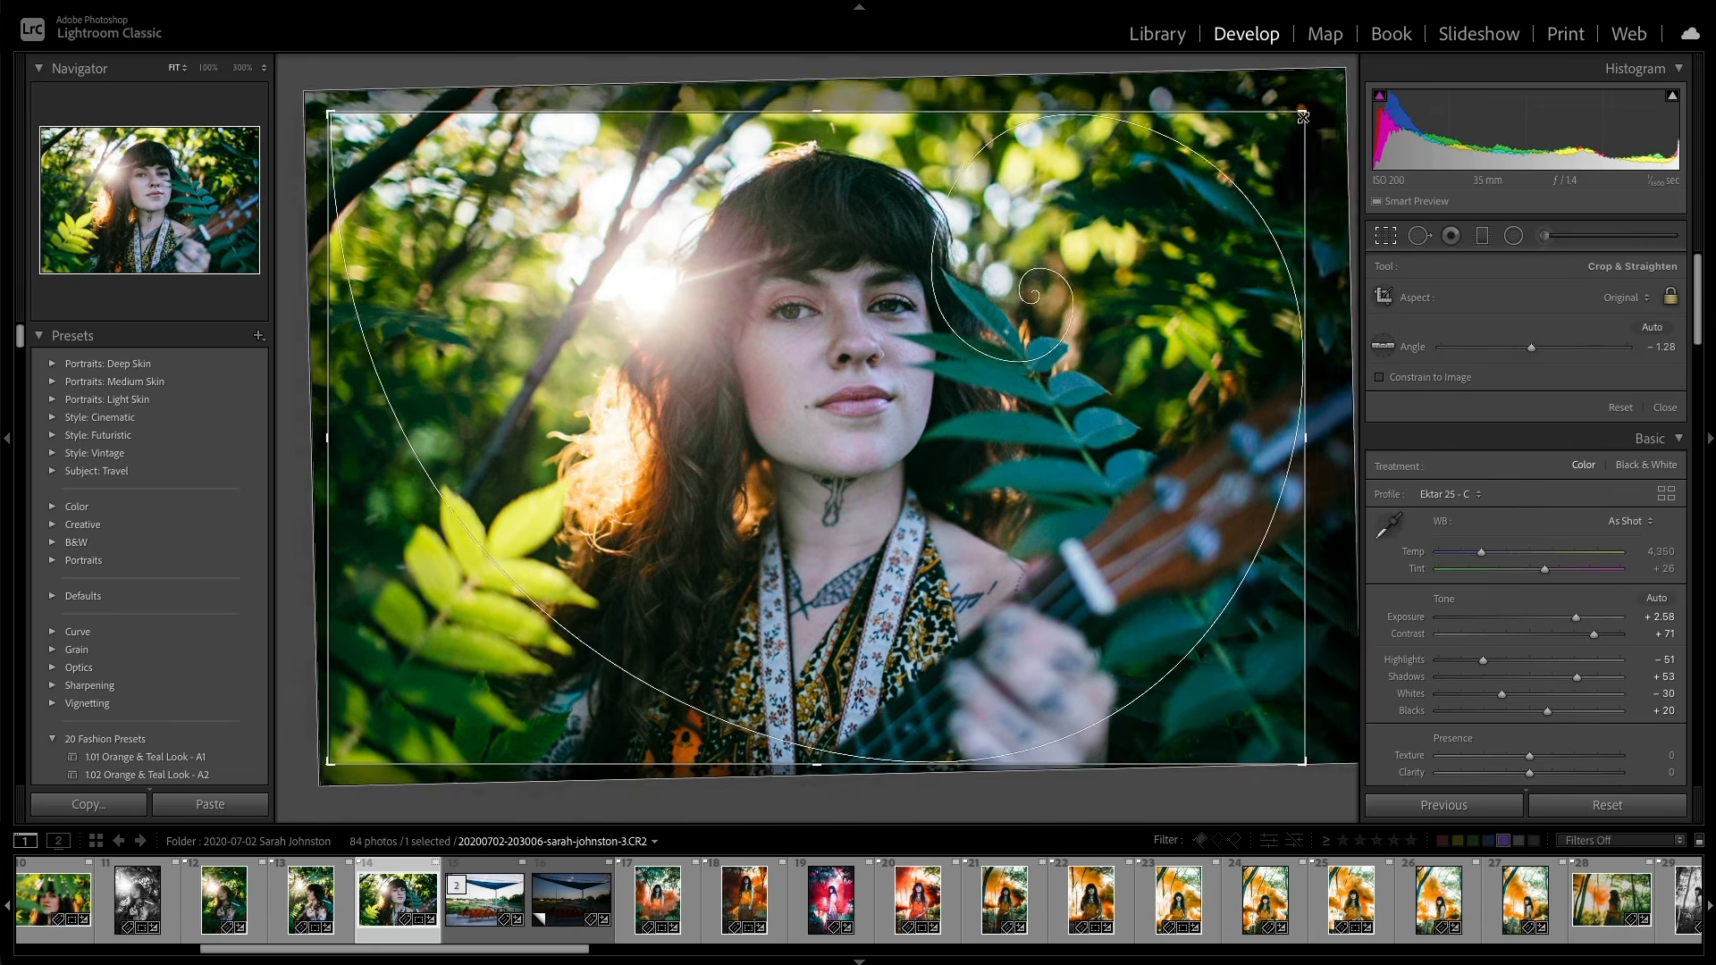
pyautogui.moveTo(1303, 117); pyautogui.dragTo(1248, 148)
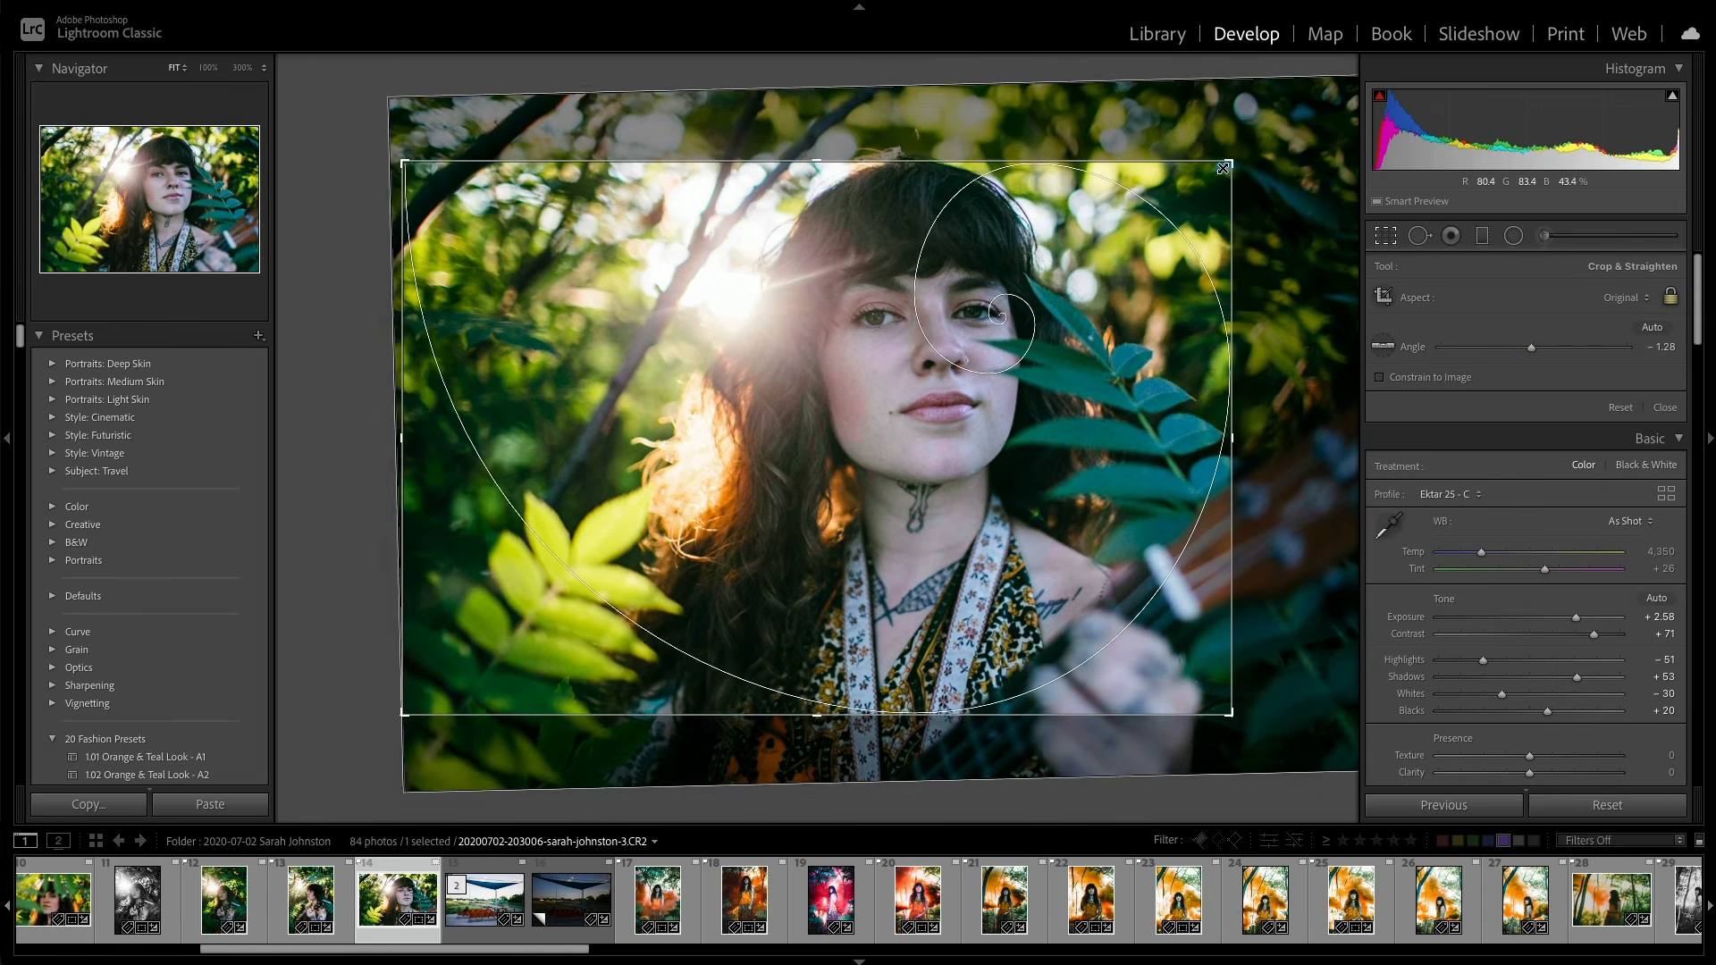
pyautogui.moveTo(1284, 245); pyautogui.dragTo(1303, 268)
pyautogui.moveTo(1130, 310)
pyautogui.mouseDown()
pyautogui.moveTo(1132, 348)
pyautogui.moveTo(1131, 309)
pyautogui.mouseUp()
pyautogui.press('Return')
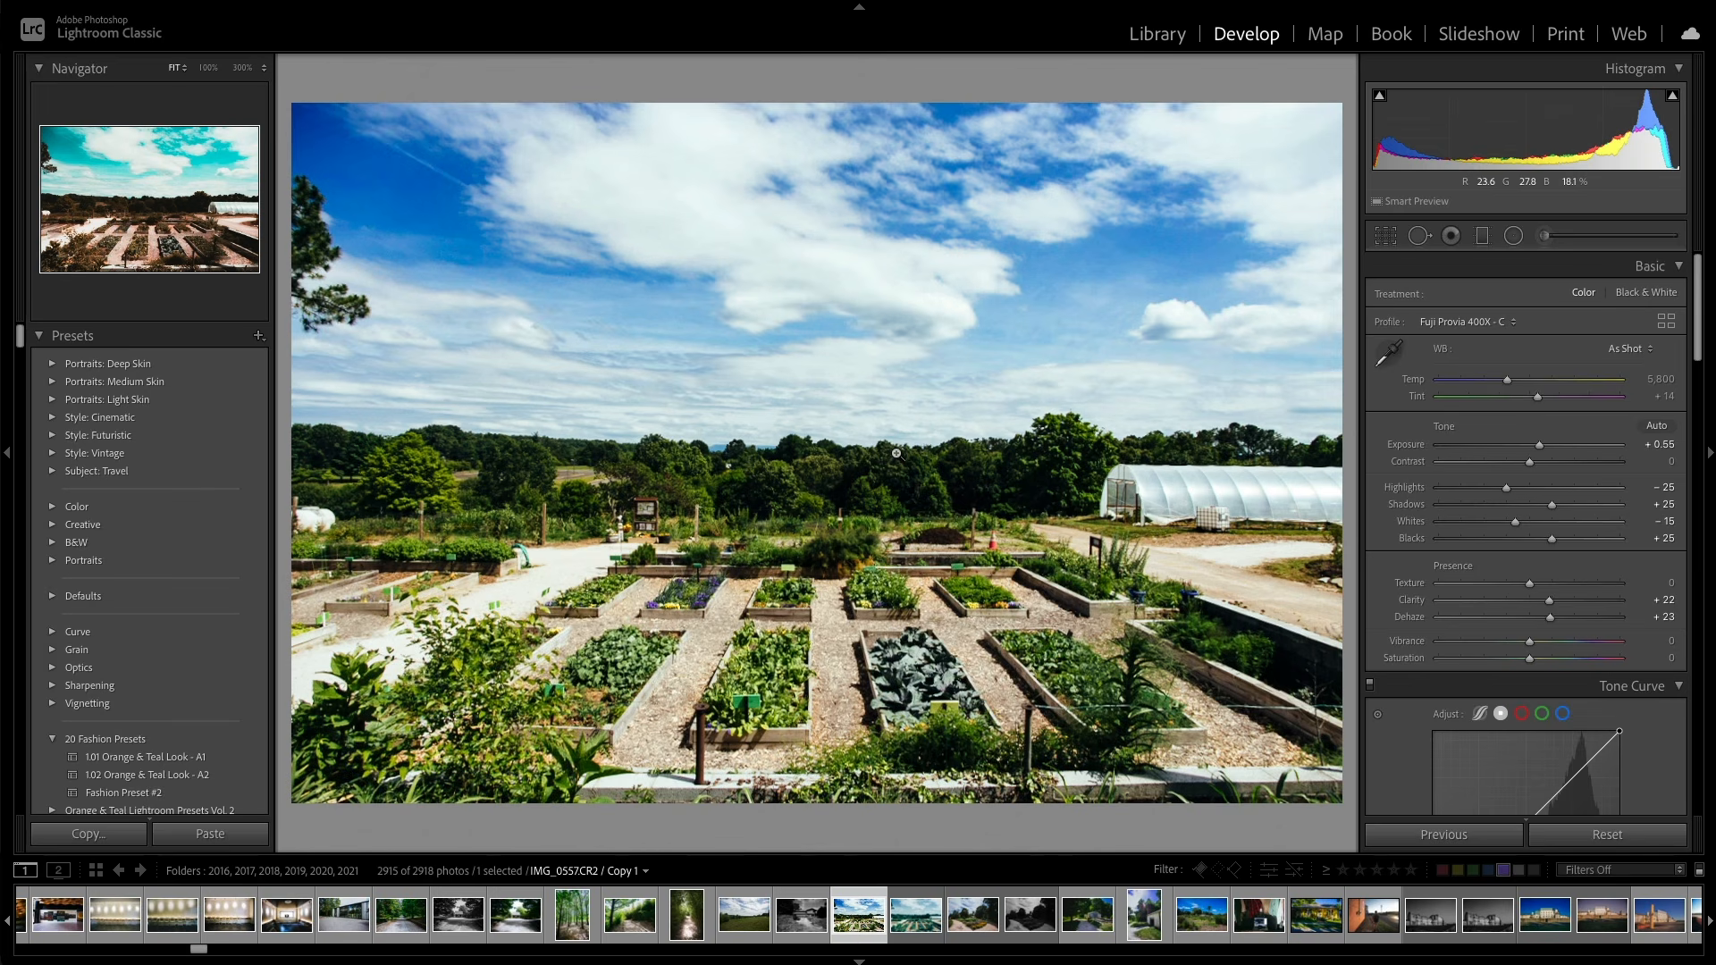
# Step: With clipping indicators on, set the garden photo's Highlights to -100, Whites to -74 and Exposure to about +0.40 to recover the greenhouse
pyautogui.press('j')
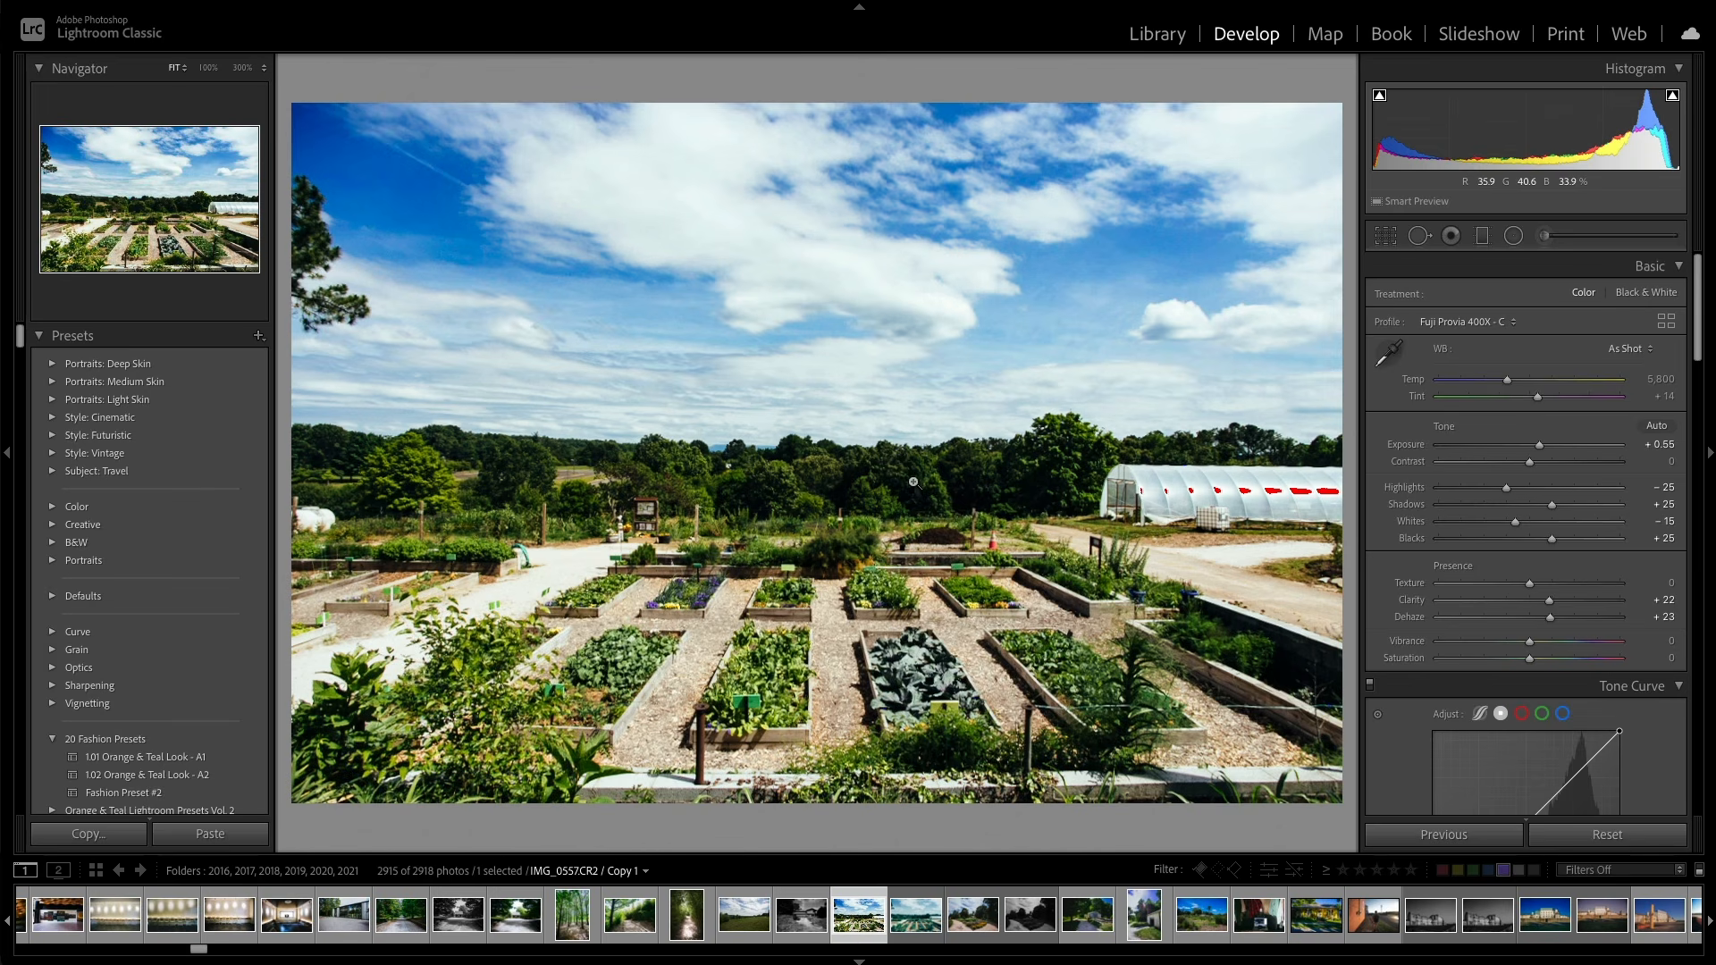
pyautogui.click(1122, 511)
pyautogui.moveTo(1123, 510); pyautogui.dragTo(965, 471)
pyautogui.moveTo(1502, 493); pyautogui.dragTo(1414, 487)
pyautogui.moveTo(1514, 521); pyautogui.dragTo(1462, 519)
pyautogui.moveTo(1527, 446); pyautogui.dragTo(1524, 447)
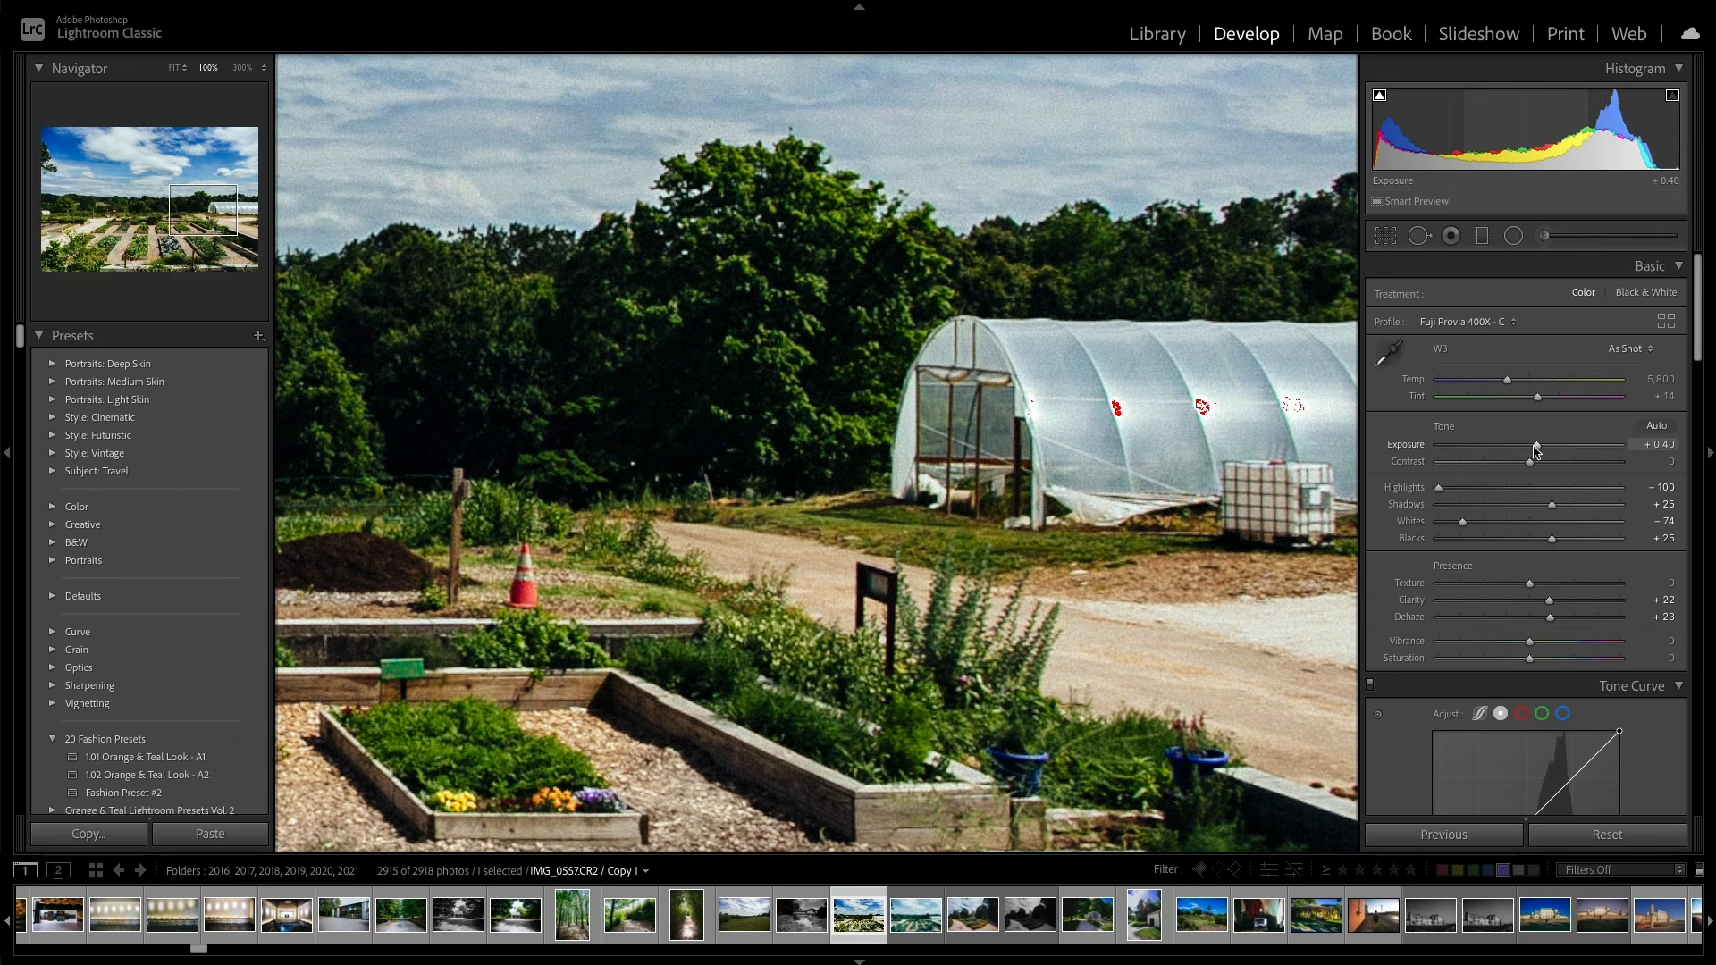
# Step: Set the garden photo's Clarity to +45 and increase its Dehaze
pyautogui.click(1569, 599)
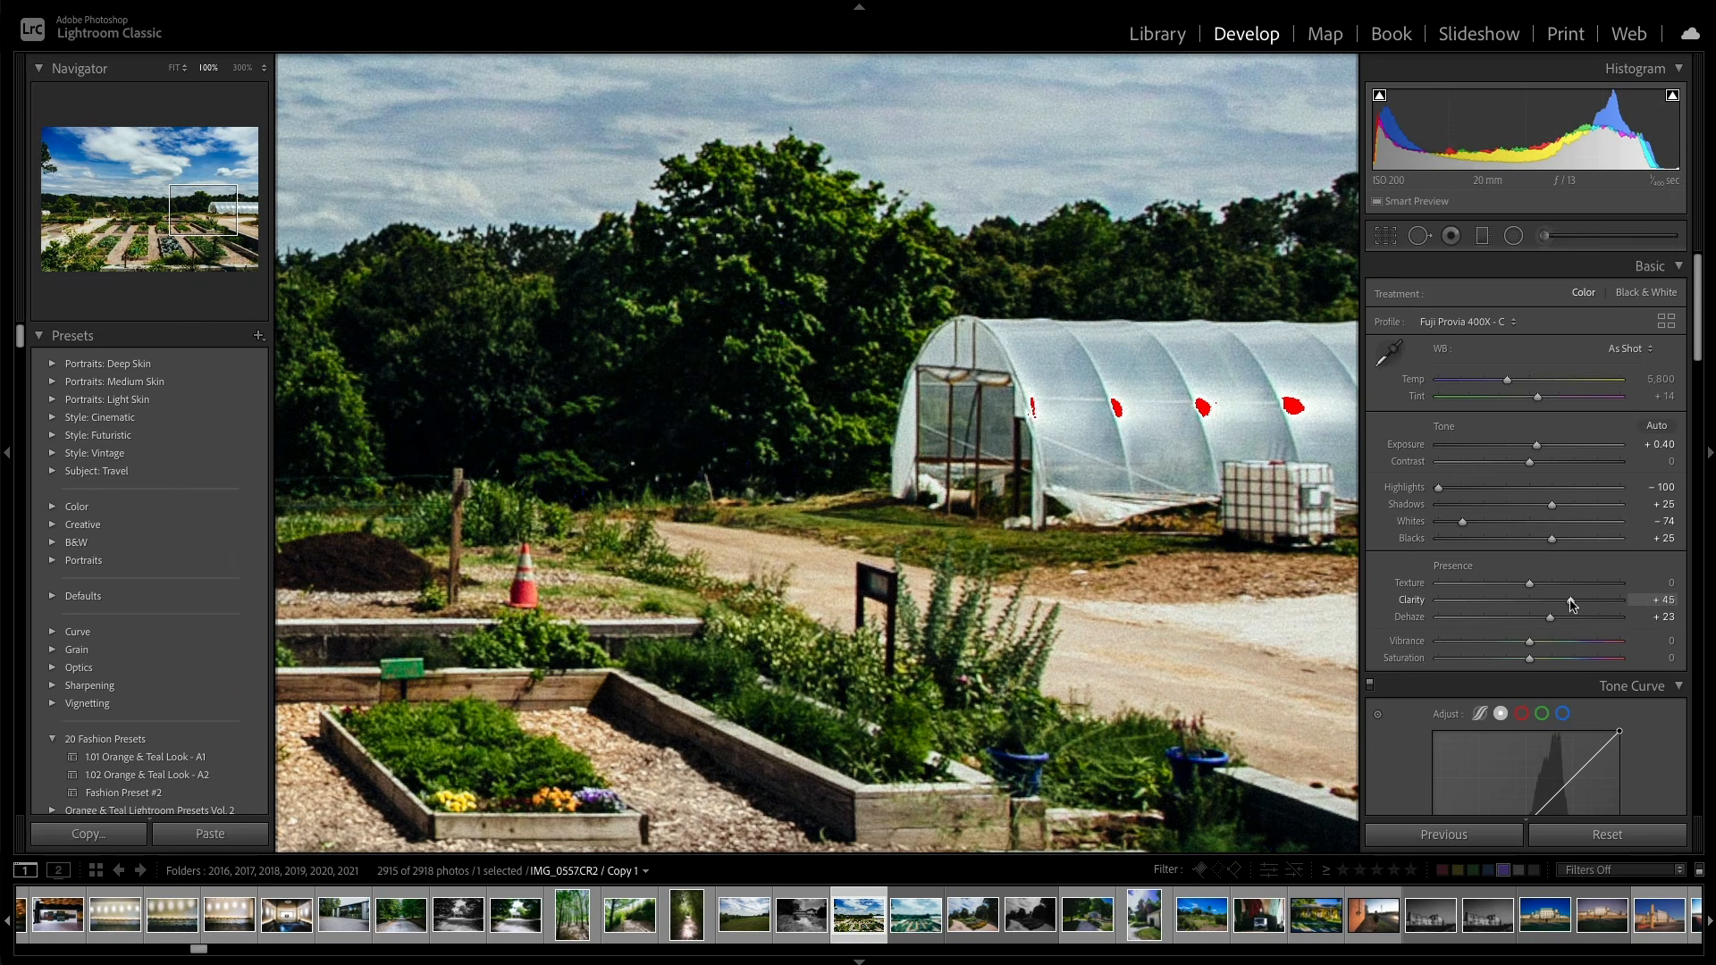
pyautogui.click(1567, 617)
pyautogui.moveTo(1567, 617); pyautogui.dragTo(1557, 619)
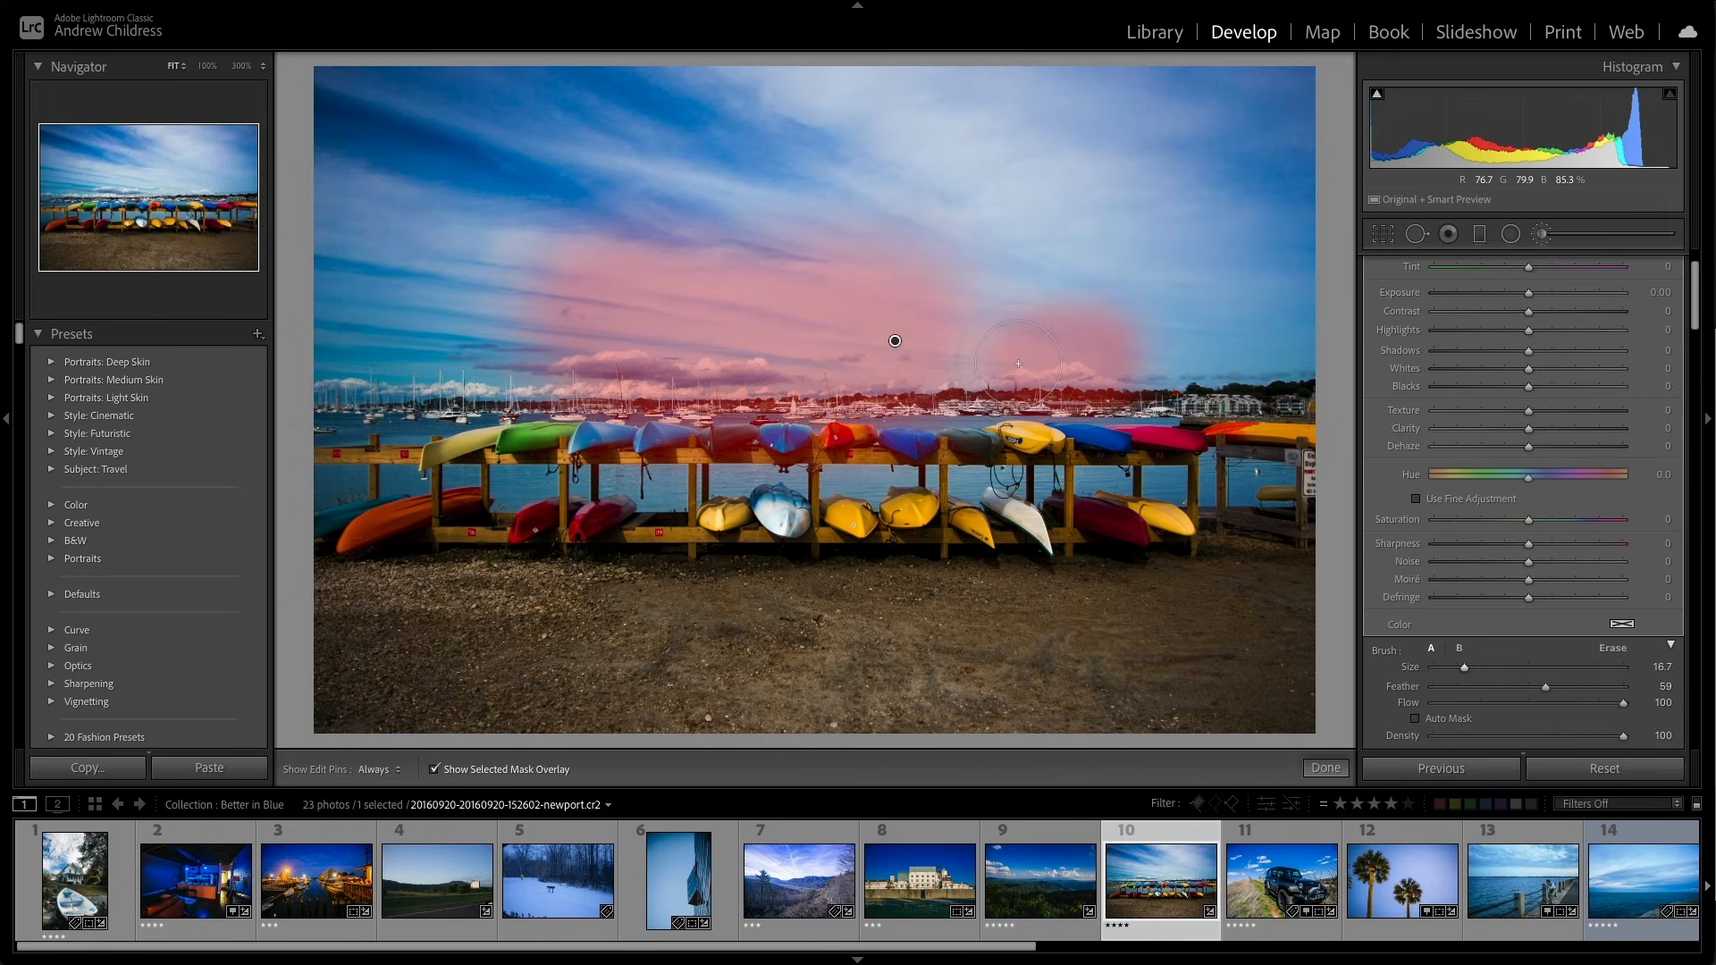
# Step: Paint the adjustment brush mask over the light-blue and white kayak on the lower rack at 100% zoom, and return to the full view
pyautogui.click(207, 66)
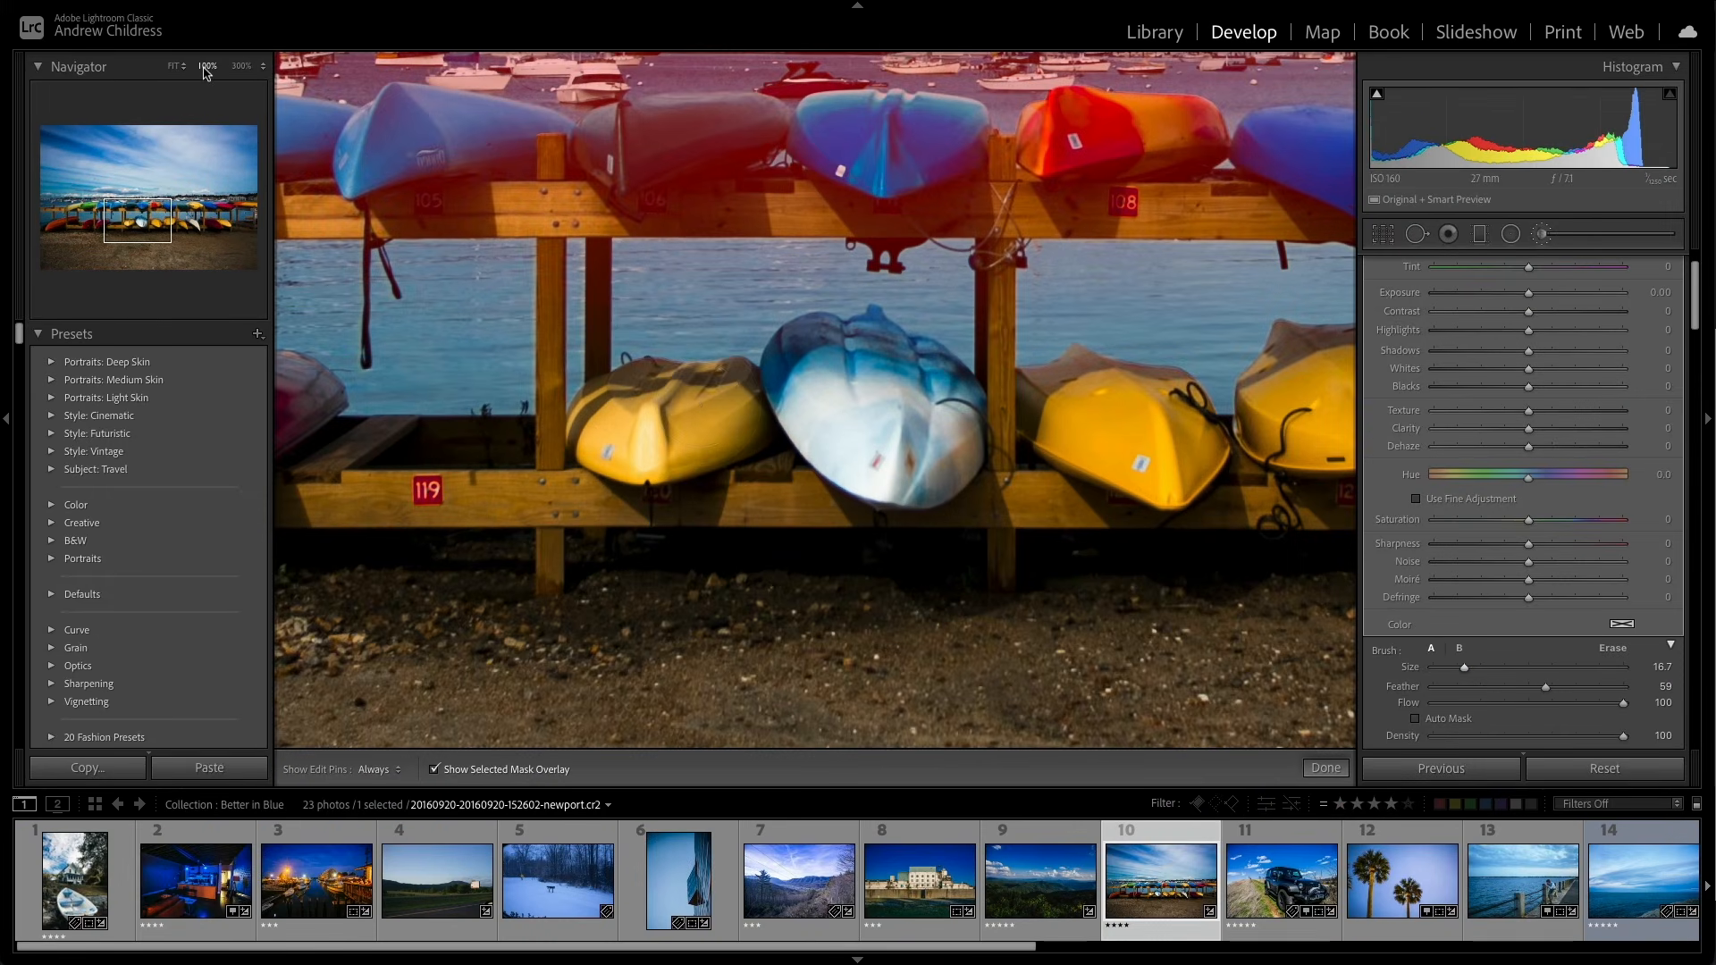
pyautogui.press('h')
pyautogui.moveTo(840, 420)
pyautogui.mouseDown()
pyautogui.moveTo(940, 460)
pyautogui.moveTo(940, 440)
pyautogui.moveTo(836, 422)
pyautogui.mouseUp()
pyautogui.press('h')
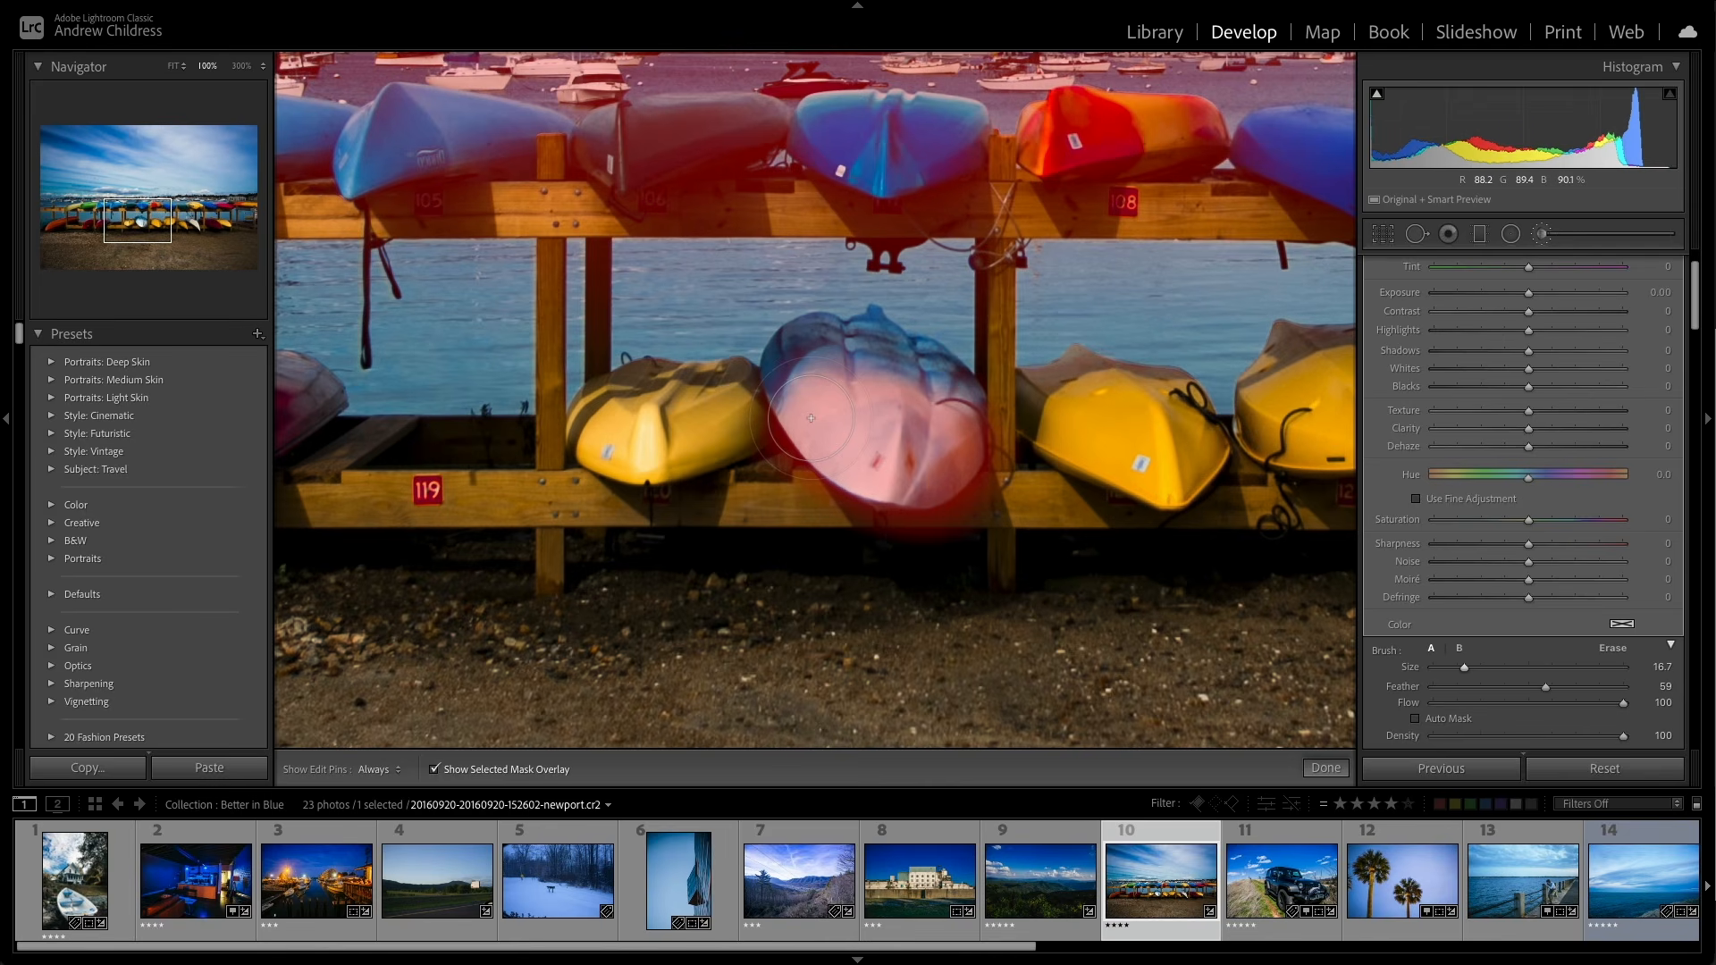
pyautogui.click(174, 66)
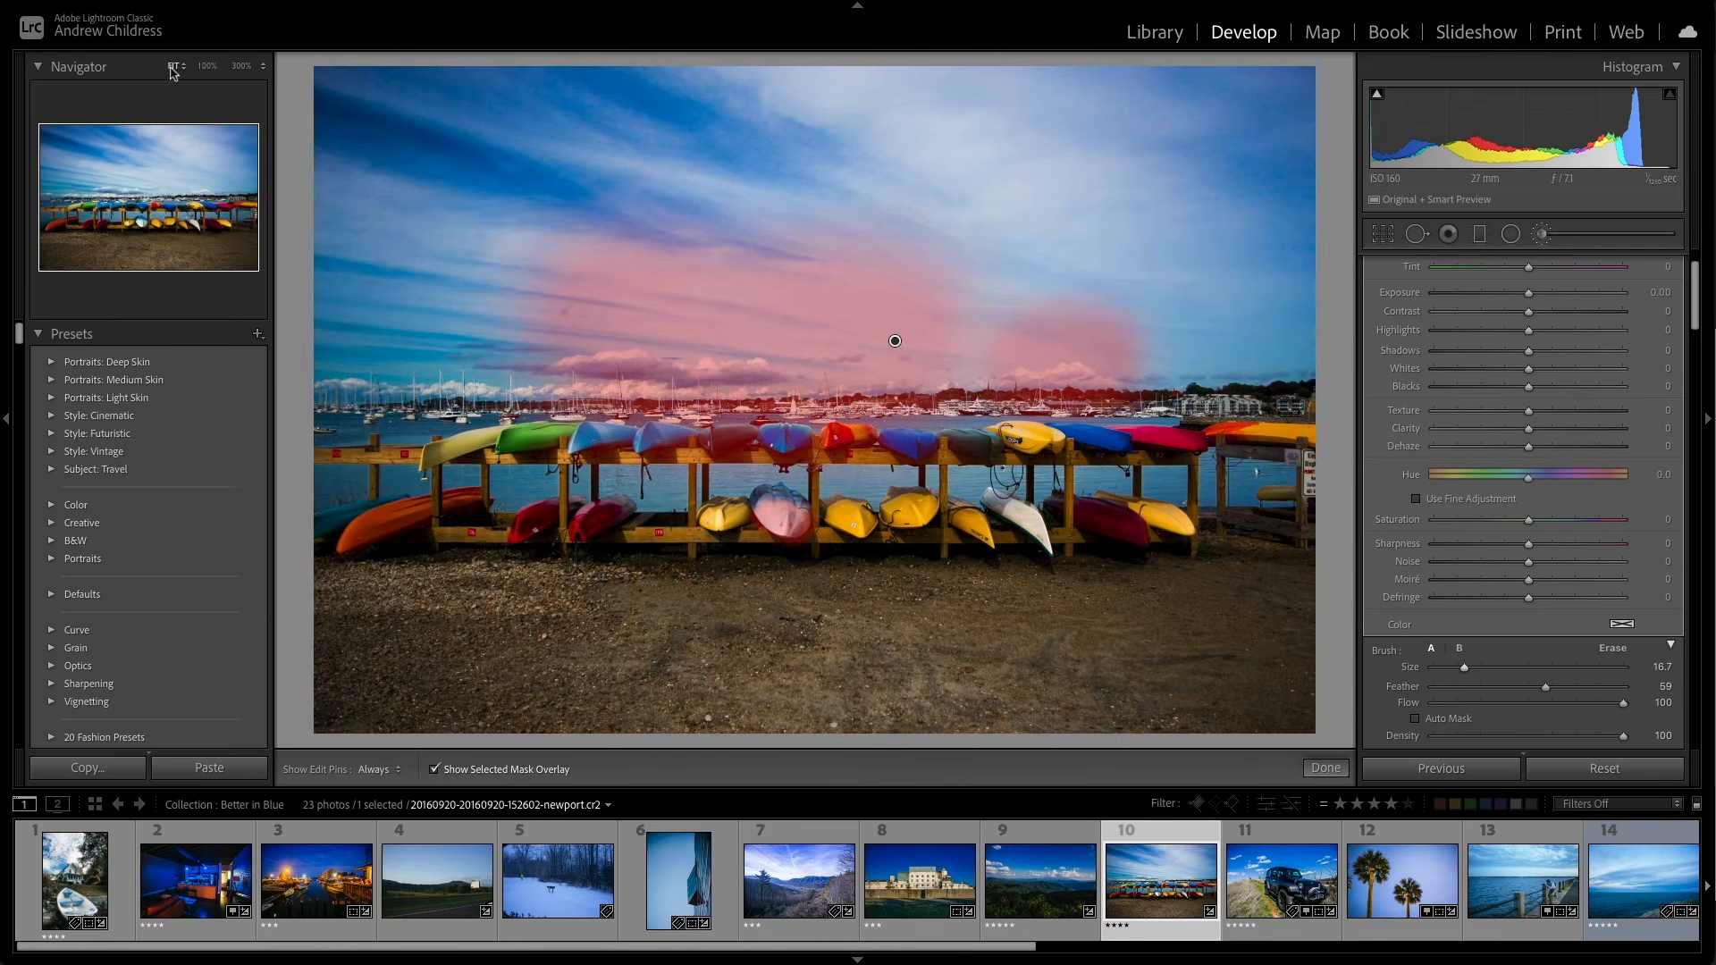
# Step: Try a brush stroke with Feather 92 over the sand below the red kayak, and undo it
pyautogui.moveTo(1537, 687); pyautogui.dragTo(1608, 687)
pyautogui.moveTo(1275, 546); pyautogui.dragTo(1112, 585)
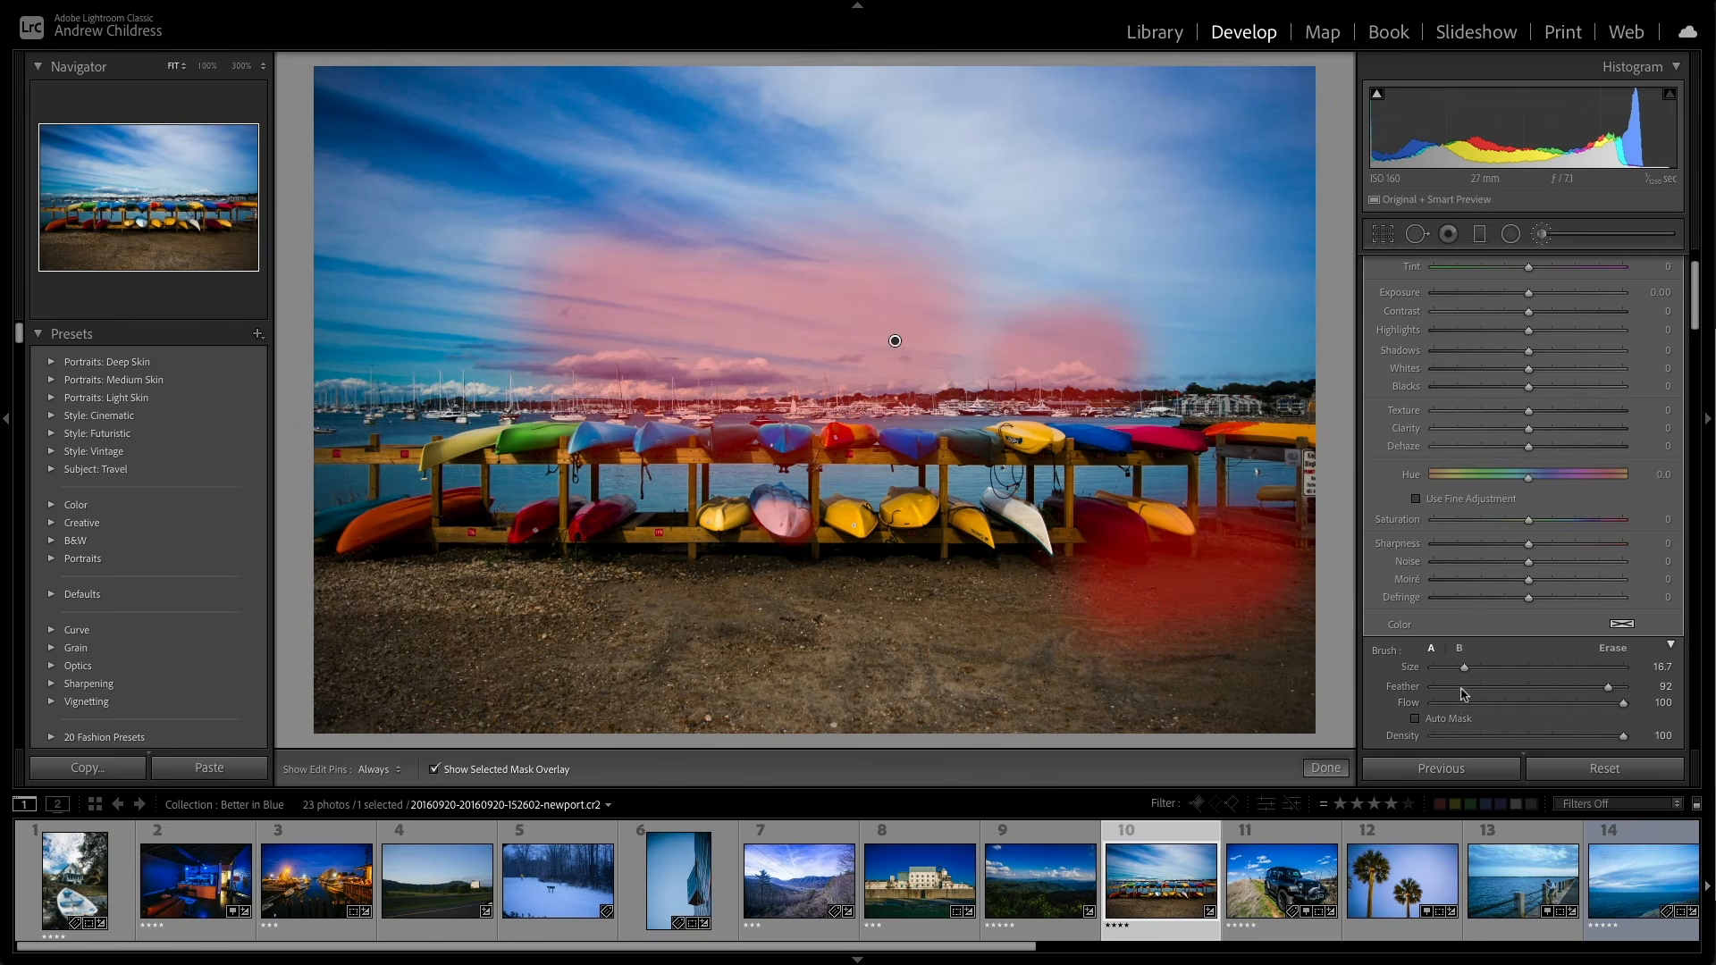
pyautogui.hotkey('ctrl', 'z')
# Step: Lower the brush Feather strongly and paint a stroke along the sand below the kayak rack
pyautogui.moveTo(1466, 693); pyautogui.dragTo(1449, 692)
pyautogui.moveTo(1221, 569); pyautogui.dragTo(1062, 559)
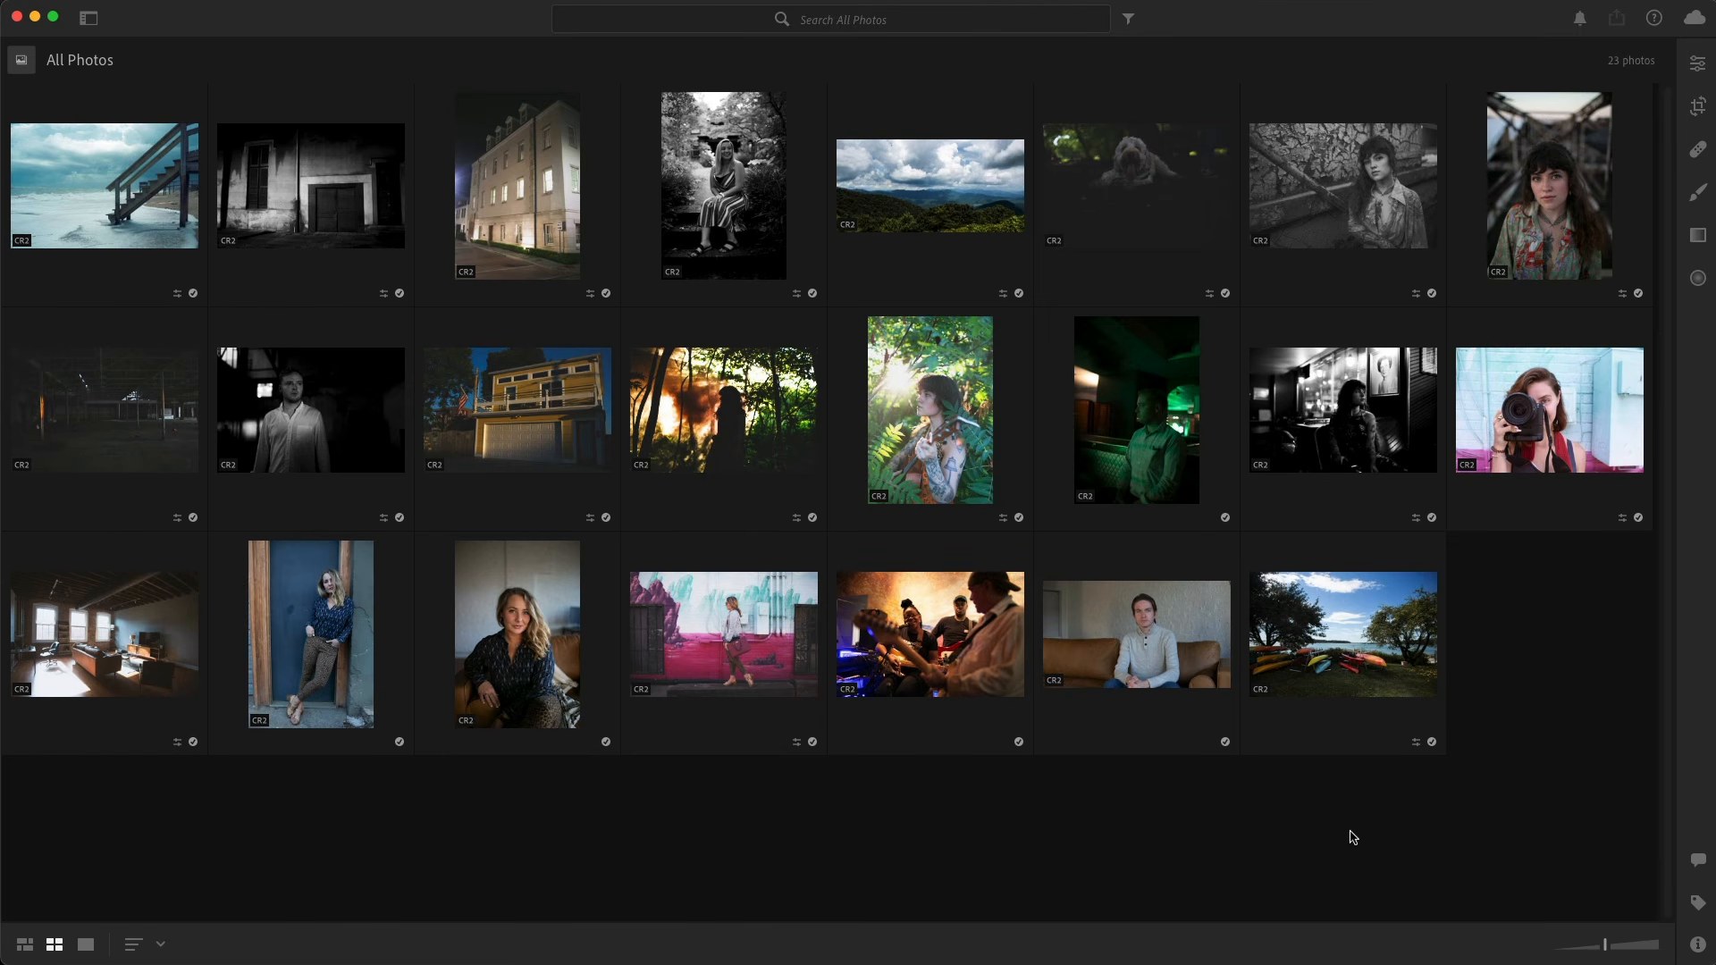
# Step: Switch to cloud-based Lightroom and browse in detail view to the portrait of the woman with a guitar among green leaves
pyautogui.click(944, 631)
pyautogui.doubleClick(901, 623)
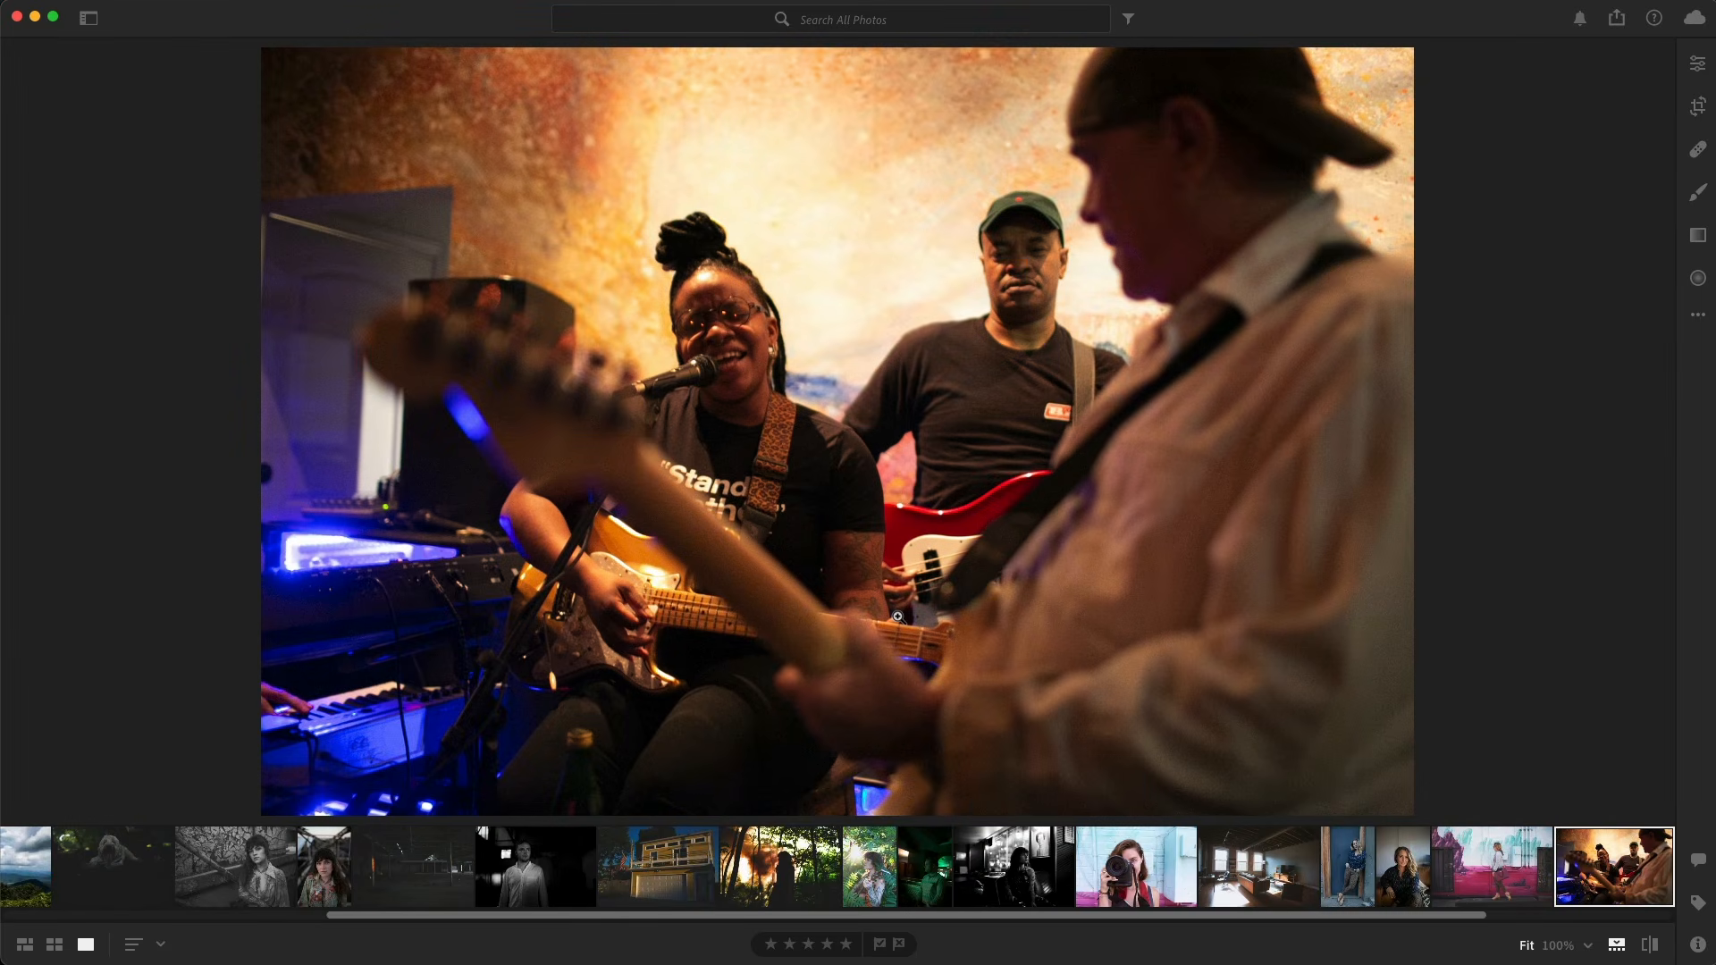
pyautogui.click(638, 865)
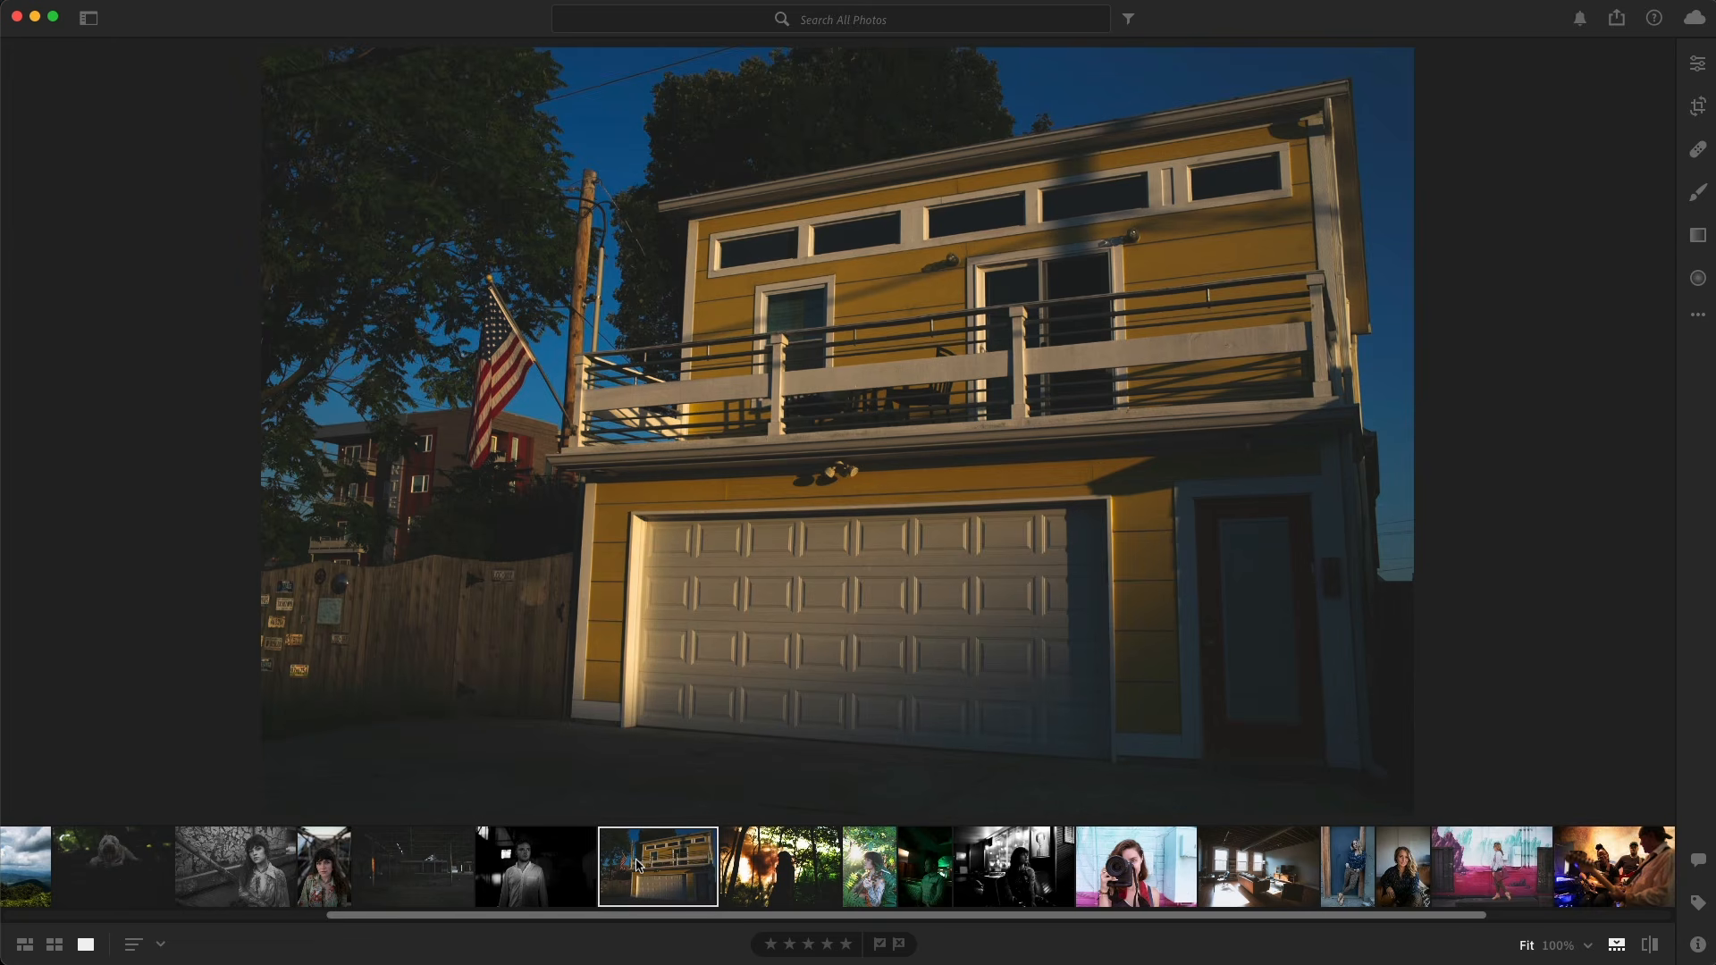
pyautogui.click(867, 862)
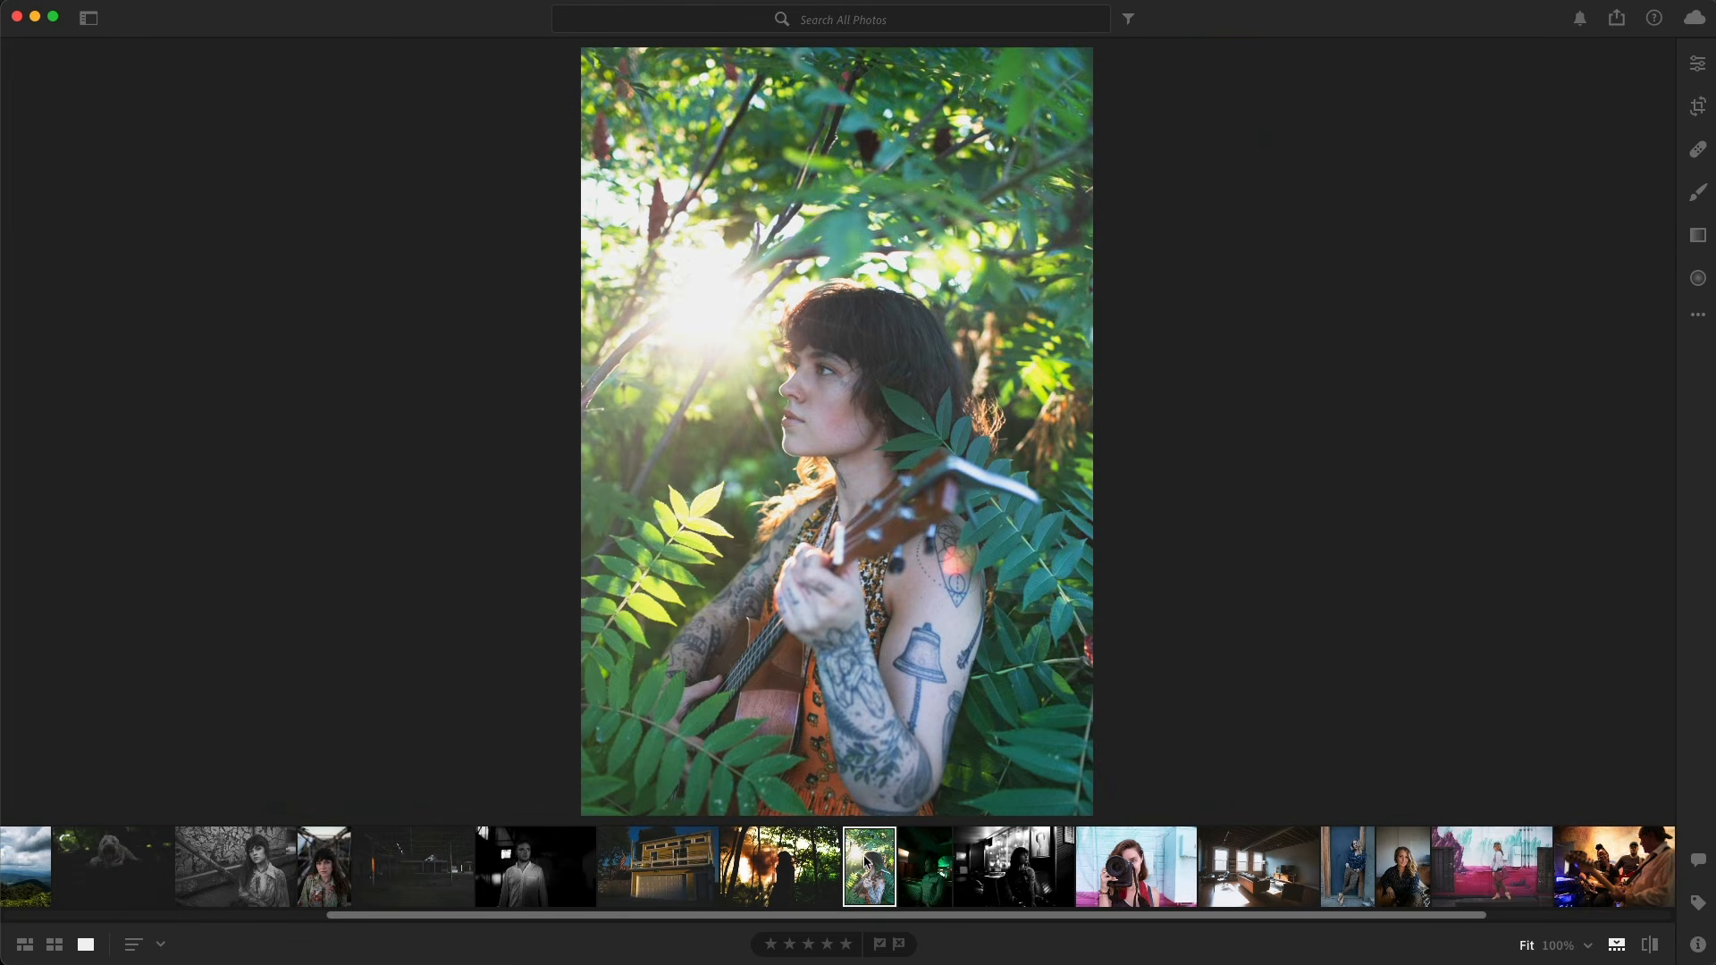
# Step: Set the guitar portrait's Exposure to +0.91, Contrast to +24 and Highlights to -28
pyautogui.click(1699, 66)
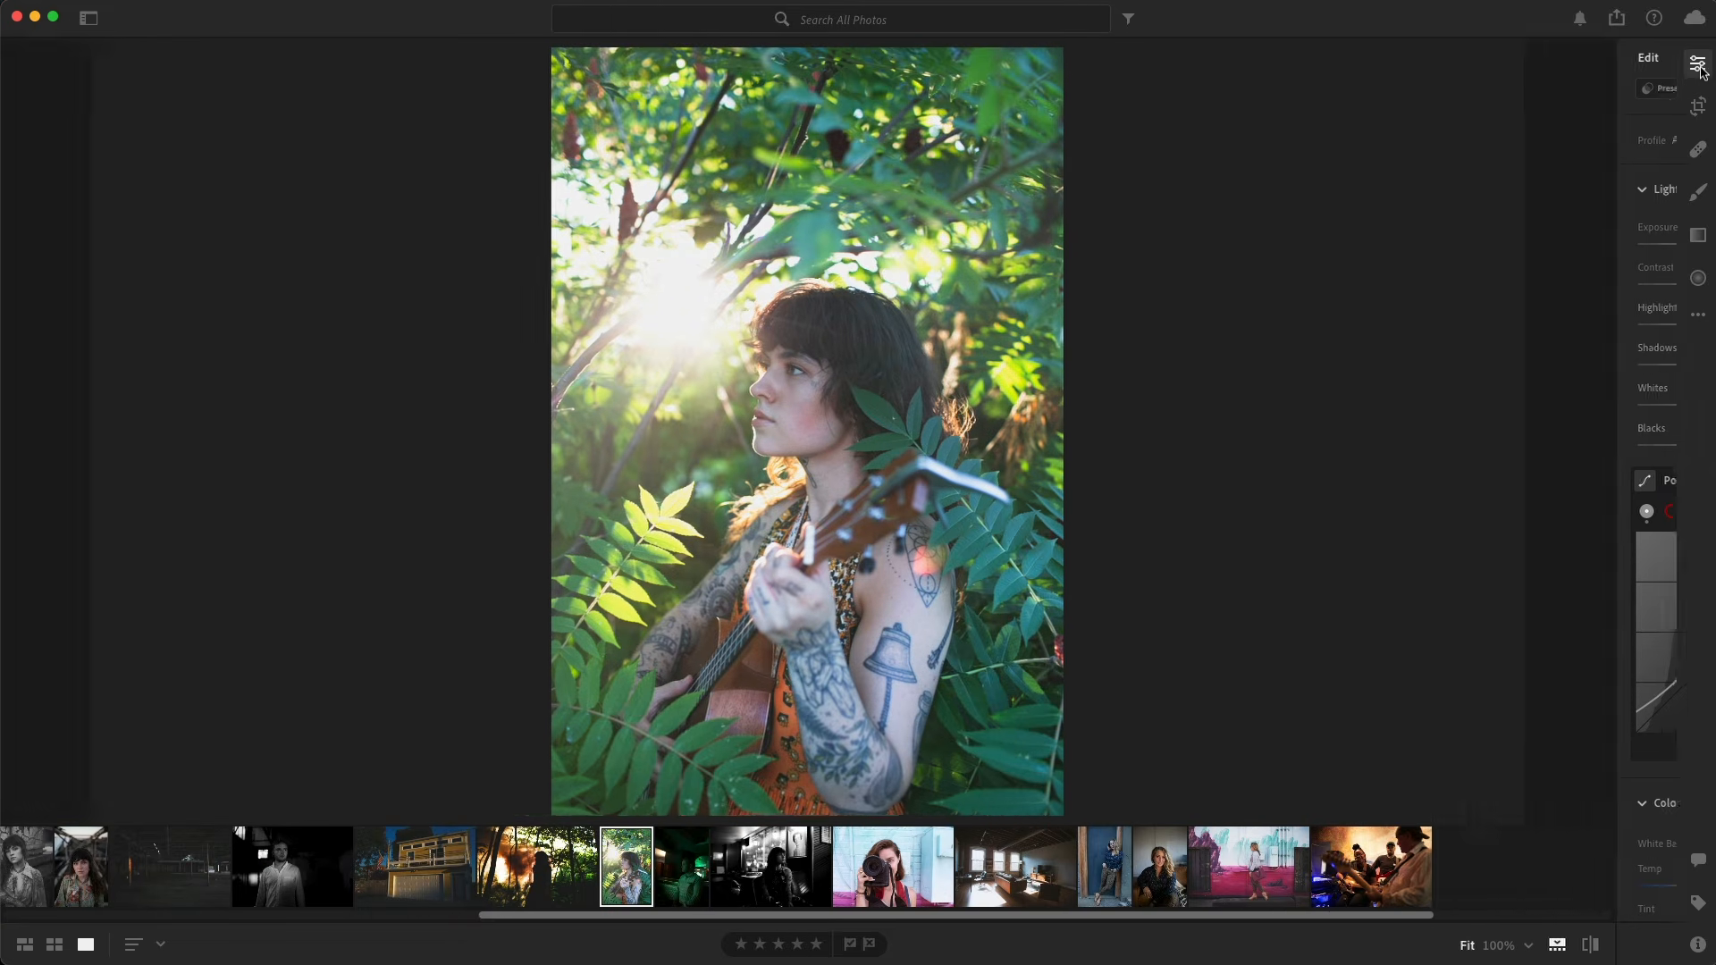
pyautogui.click(1576, 244)
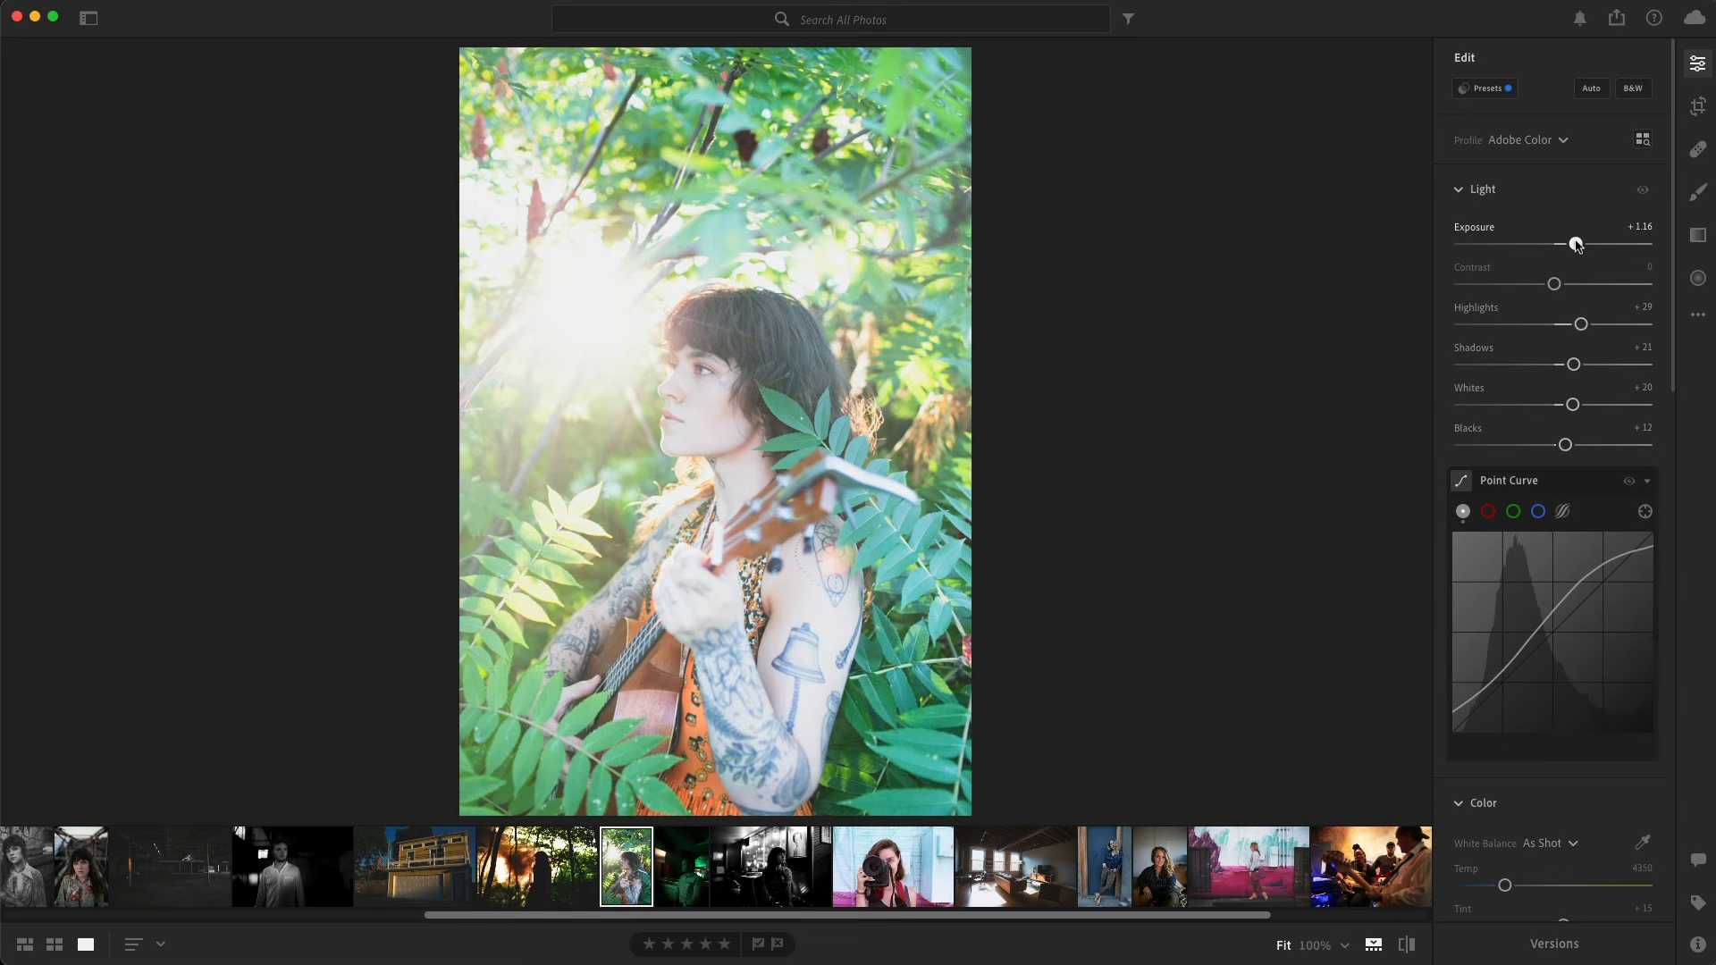
pyautogui.moveTo(1576, 244); pyautogui.dragTo(1570, 243)
pyautogui.click(1577, 284)
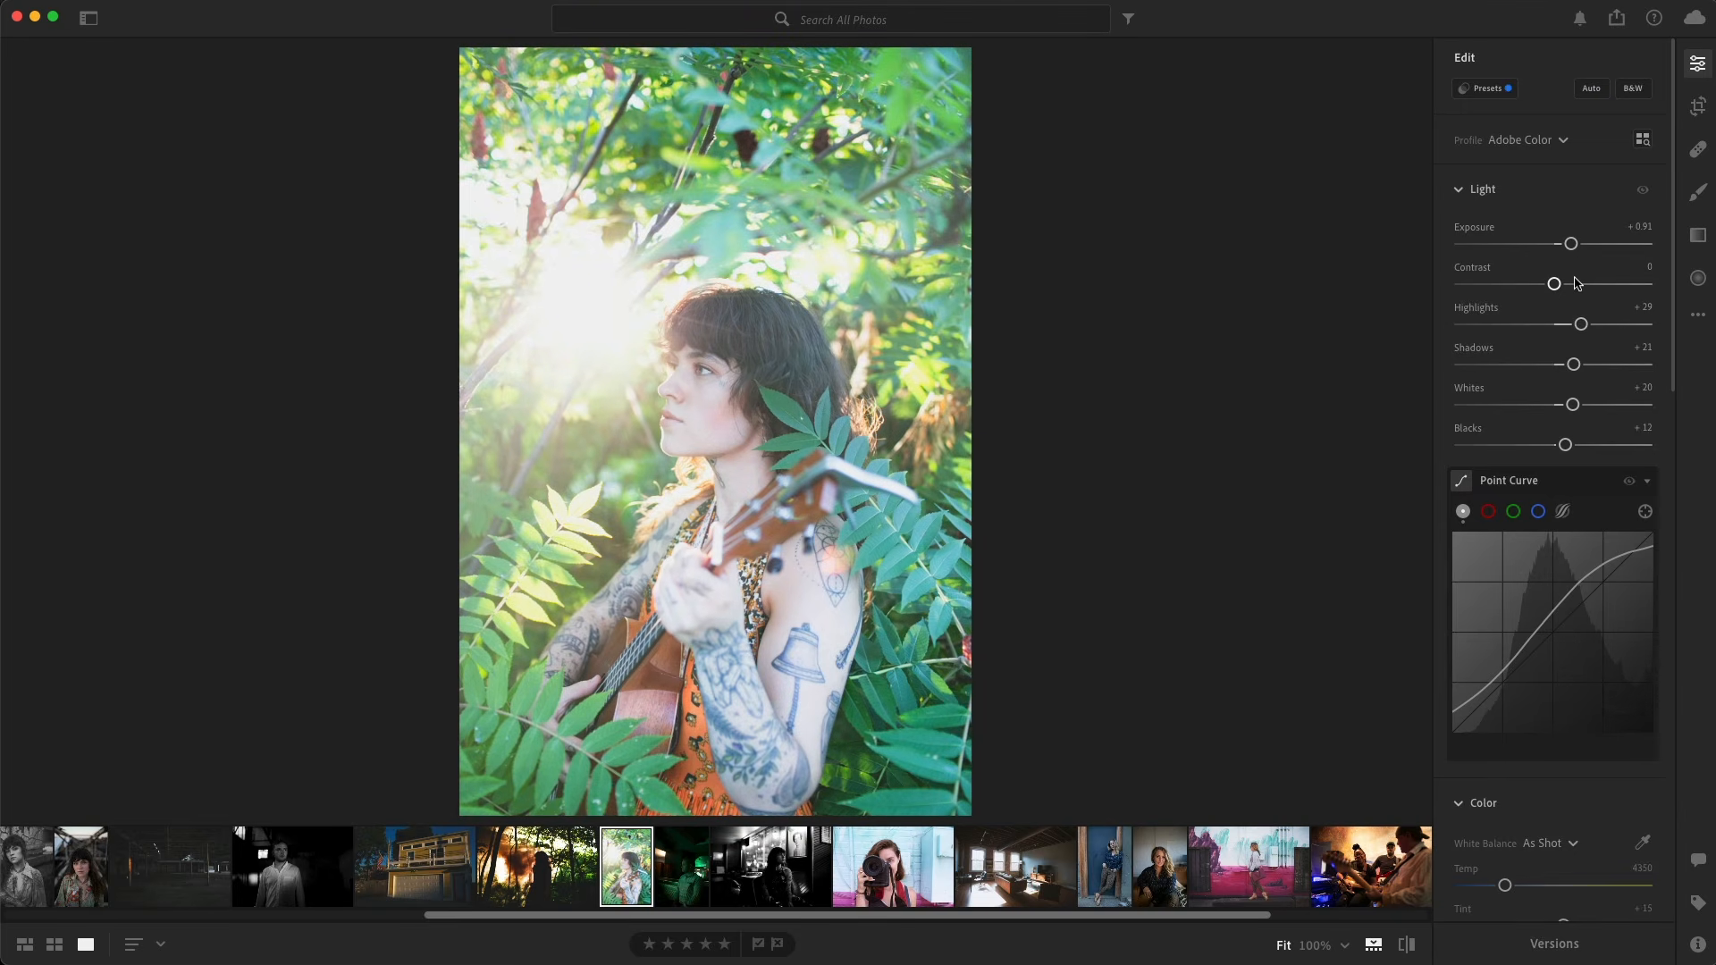
pyautogui.click(1529, 325)
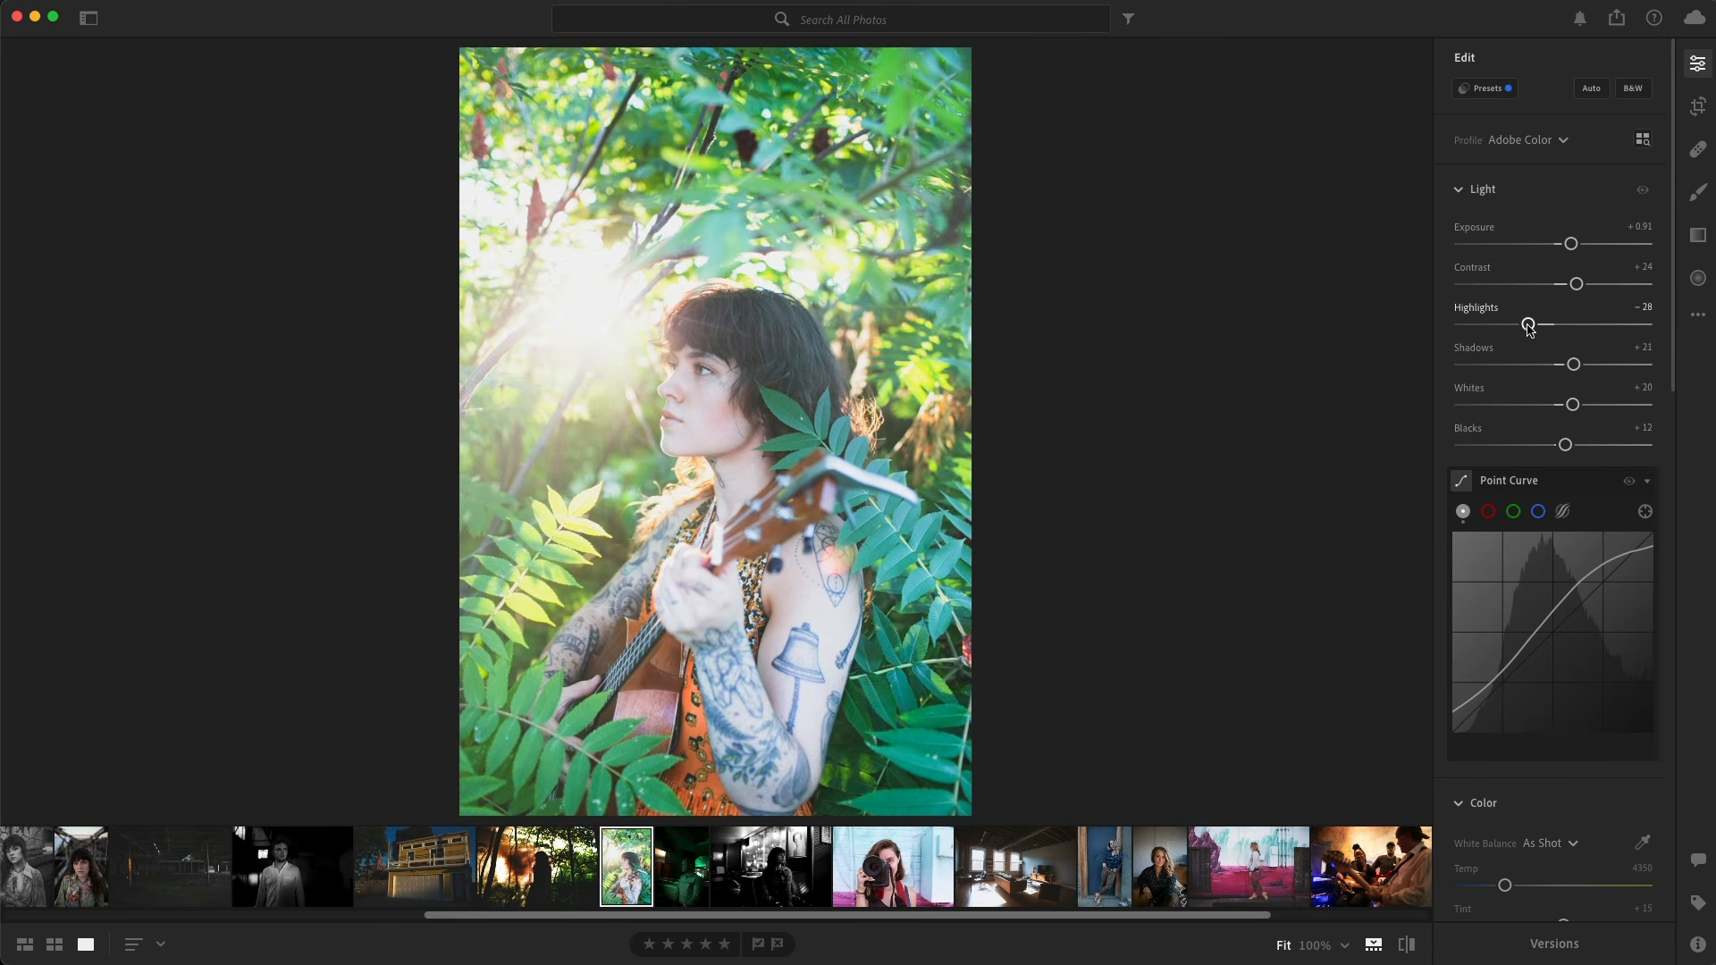
# Step: Set the portrait's Shadows to -100 and Contrast to +55, and slightly raise the black point of the point curve
pyautogui.moveTo(1538, 365); pyautogui.dragTo(1460, 365)
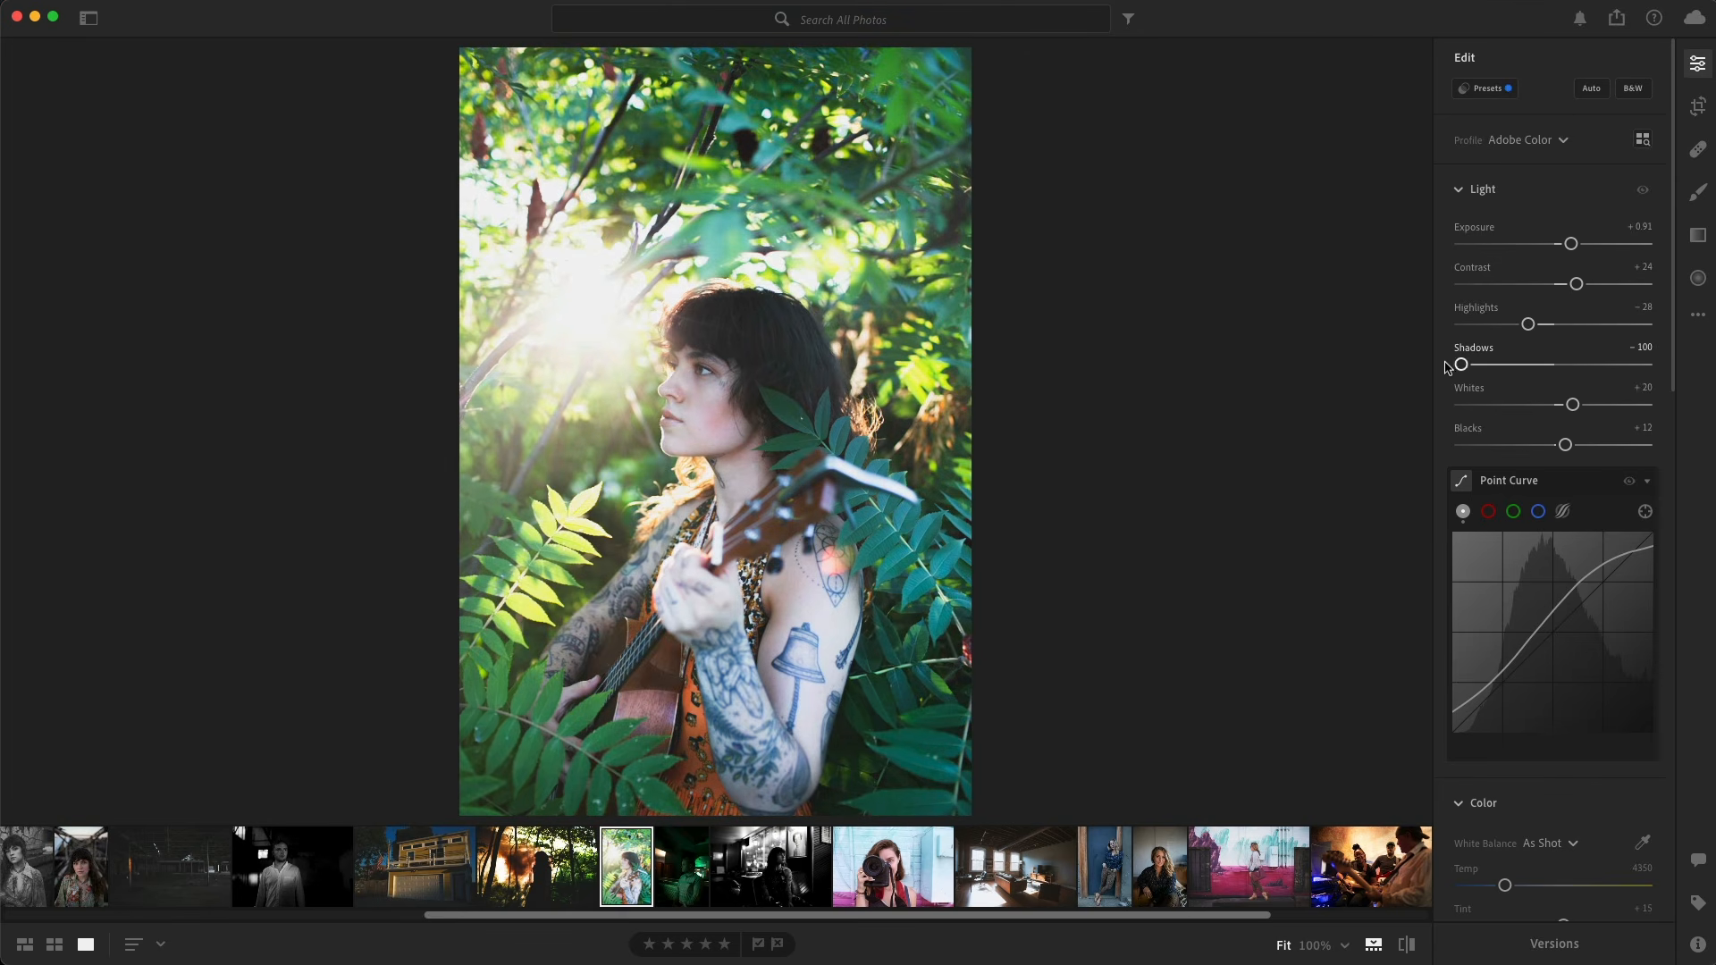
pyautogui.click(1606, 284)
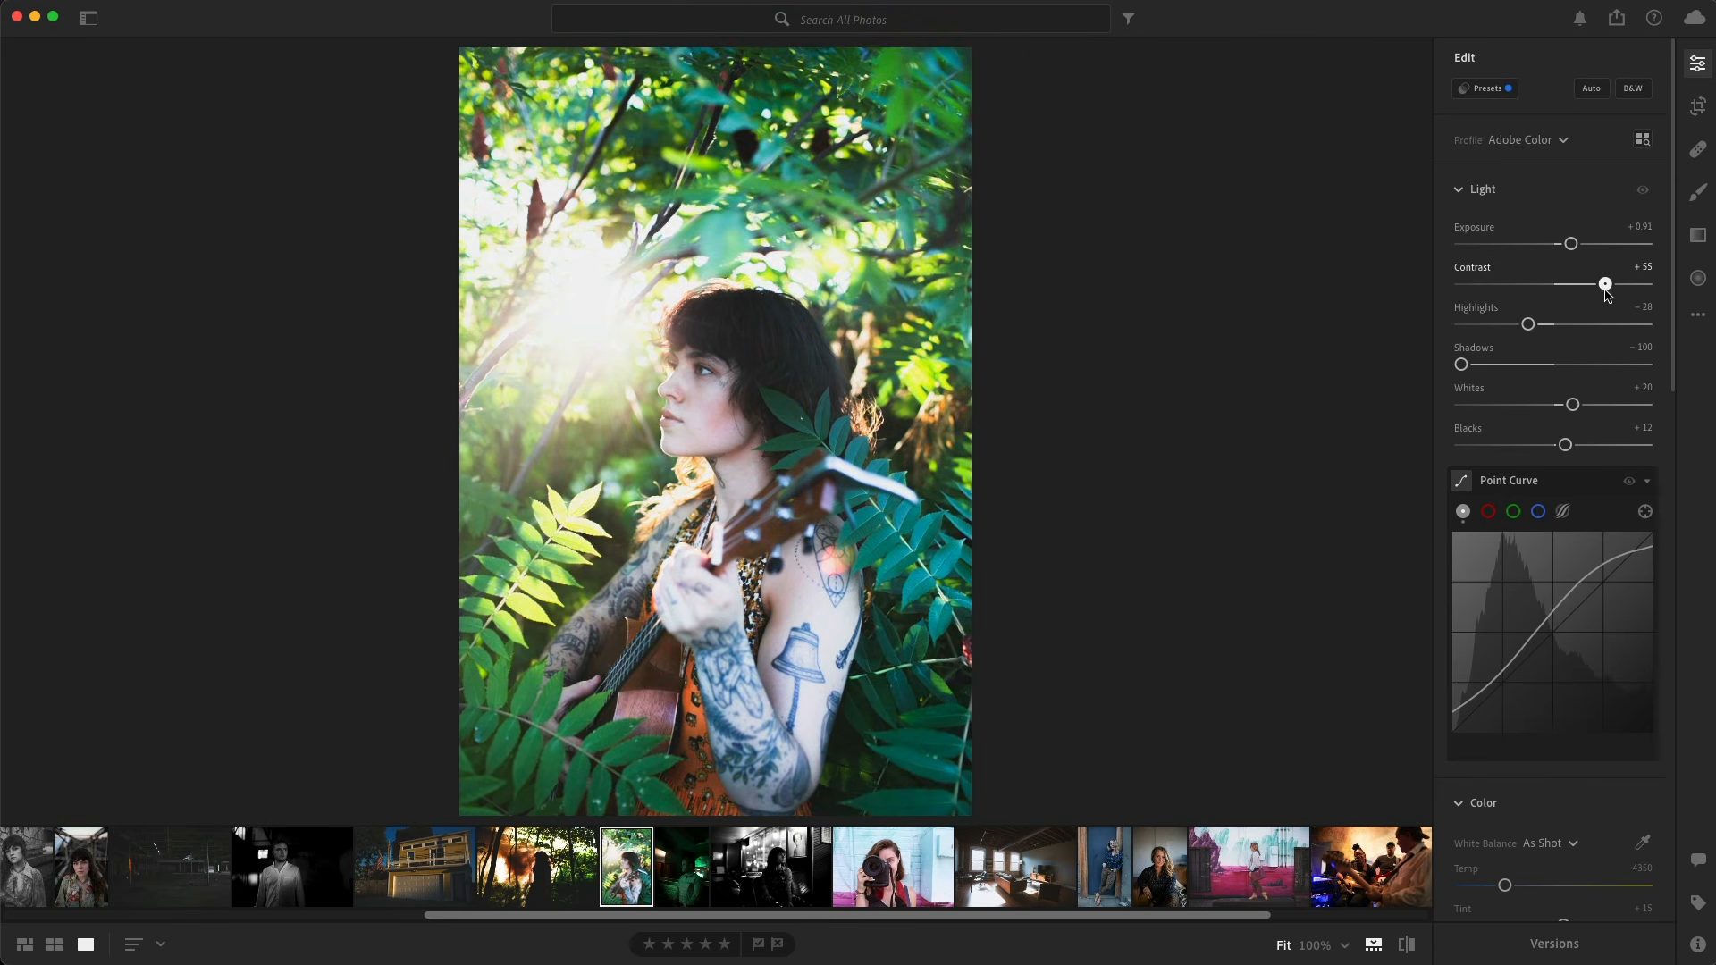
pyautogui.moveTo(1453, 711); pyautogui.dragTo(1451, 700)
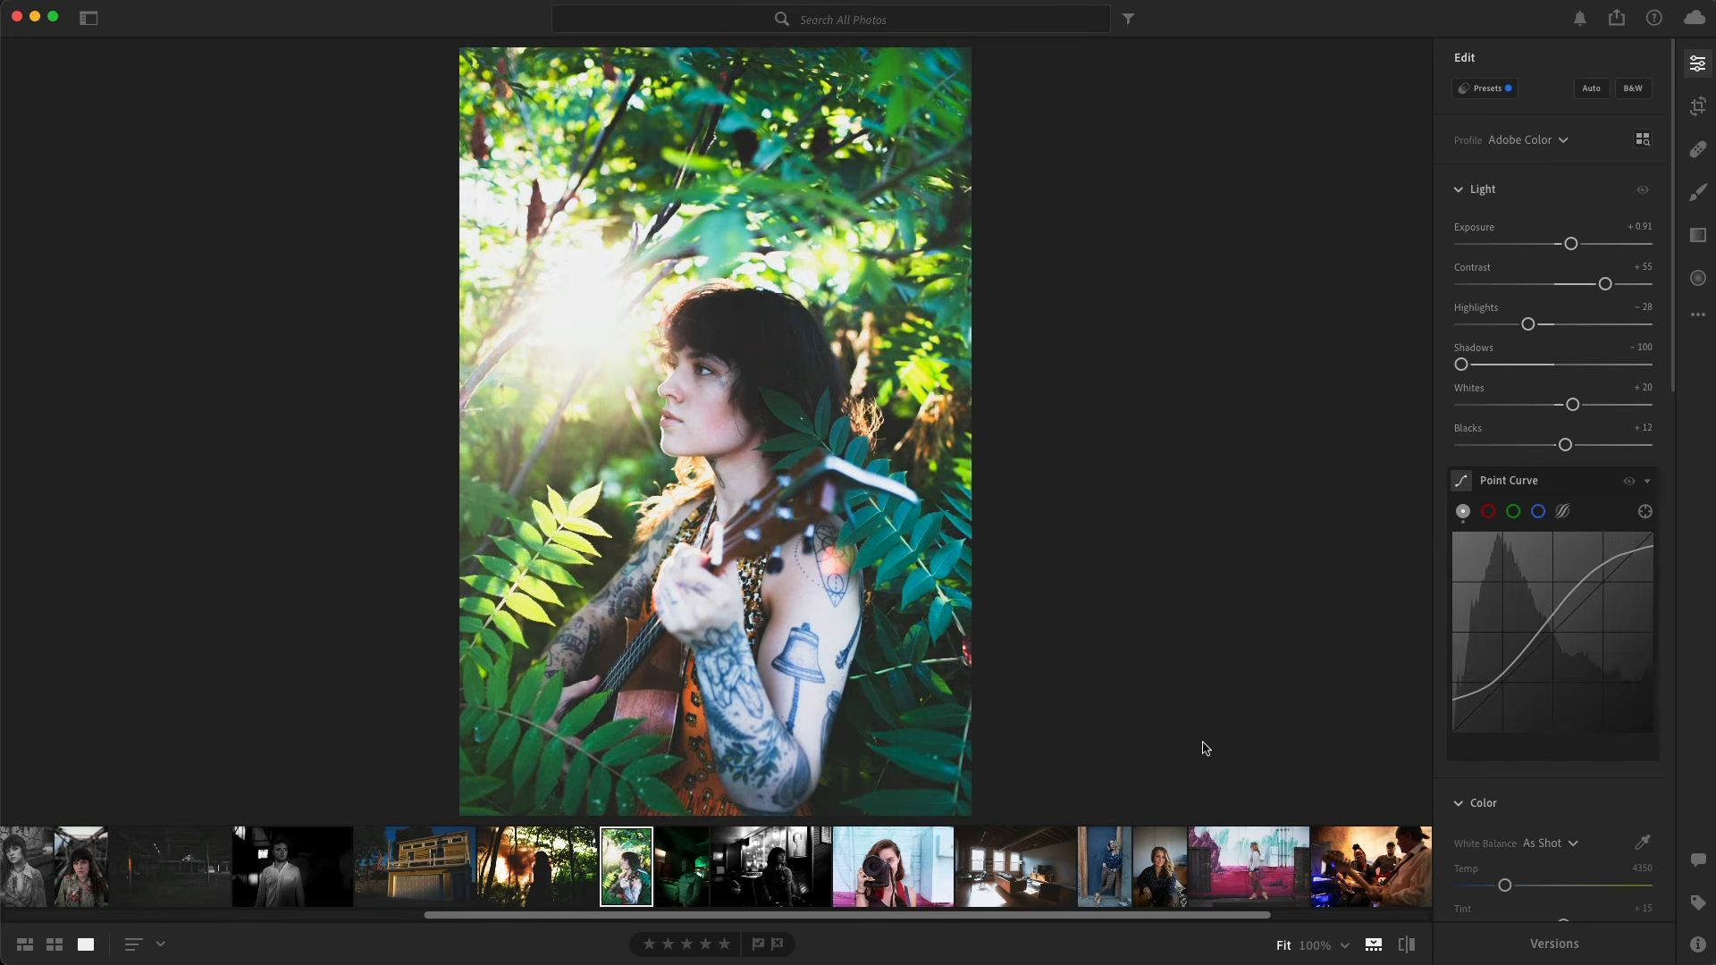
# Step: Return to the photo grid and open the photo of the woman holding a camera
pyautogui.press('g')
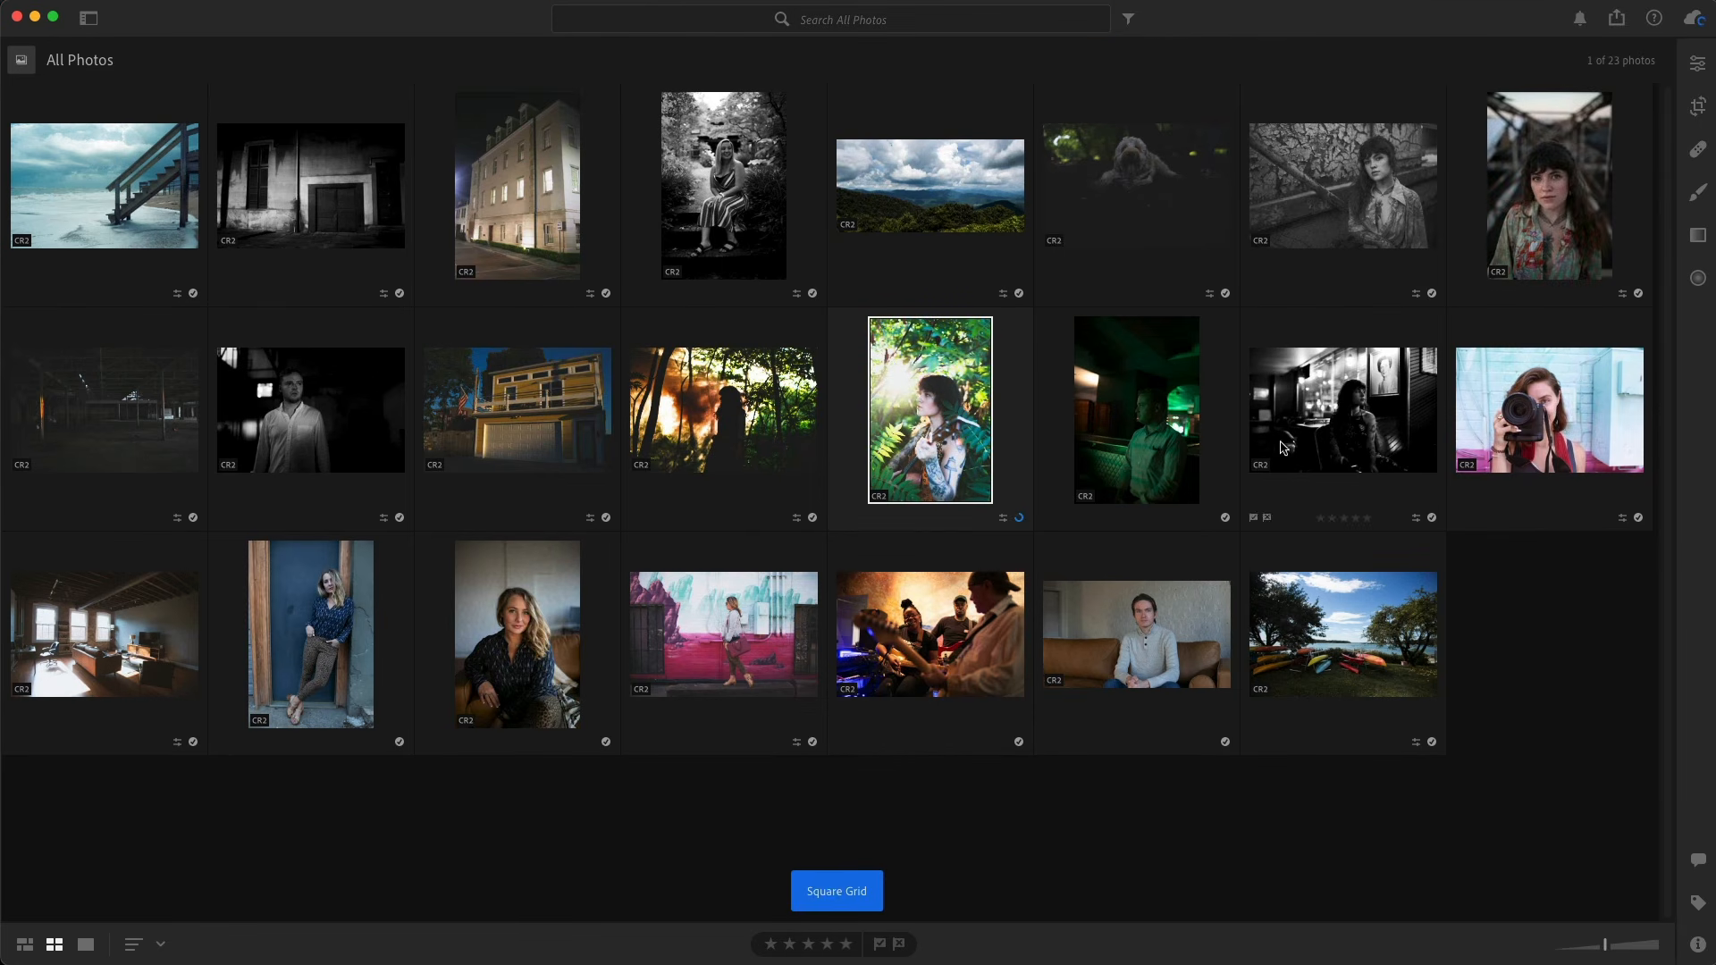
pyautogui.doubleClick(1488, 416)
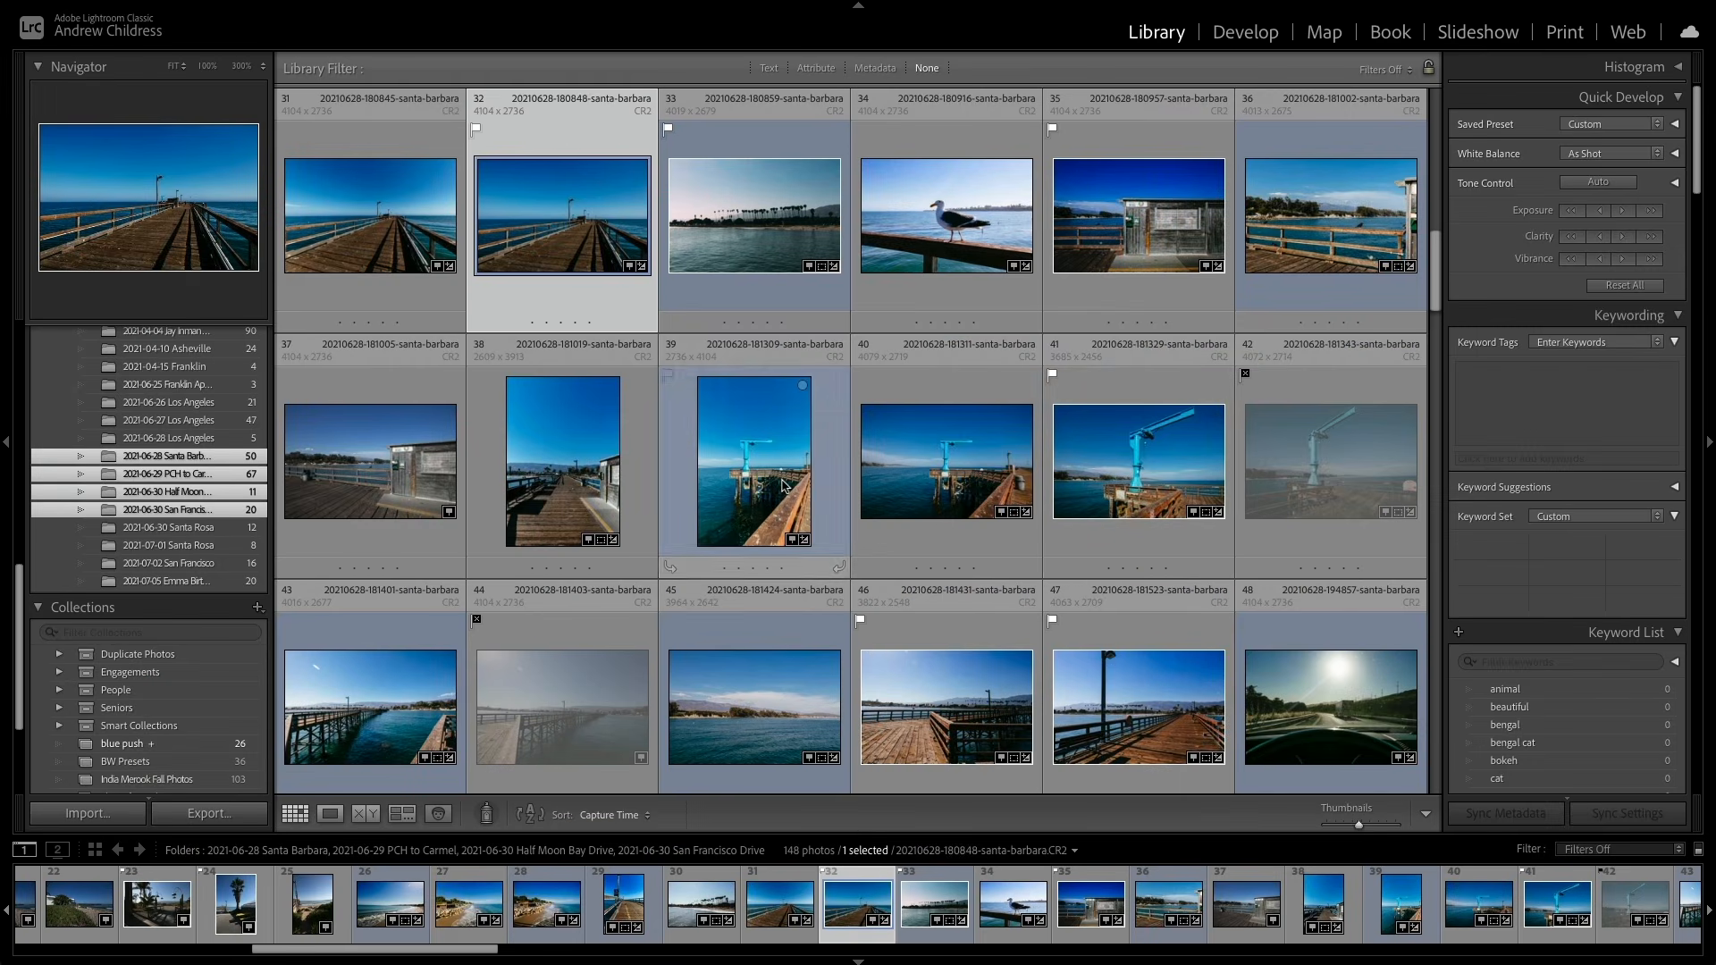
pyautogui.click(783, 487)
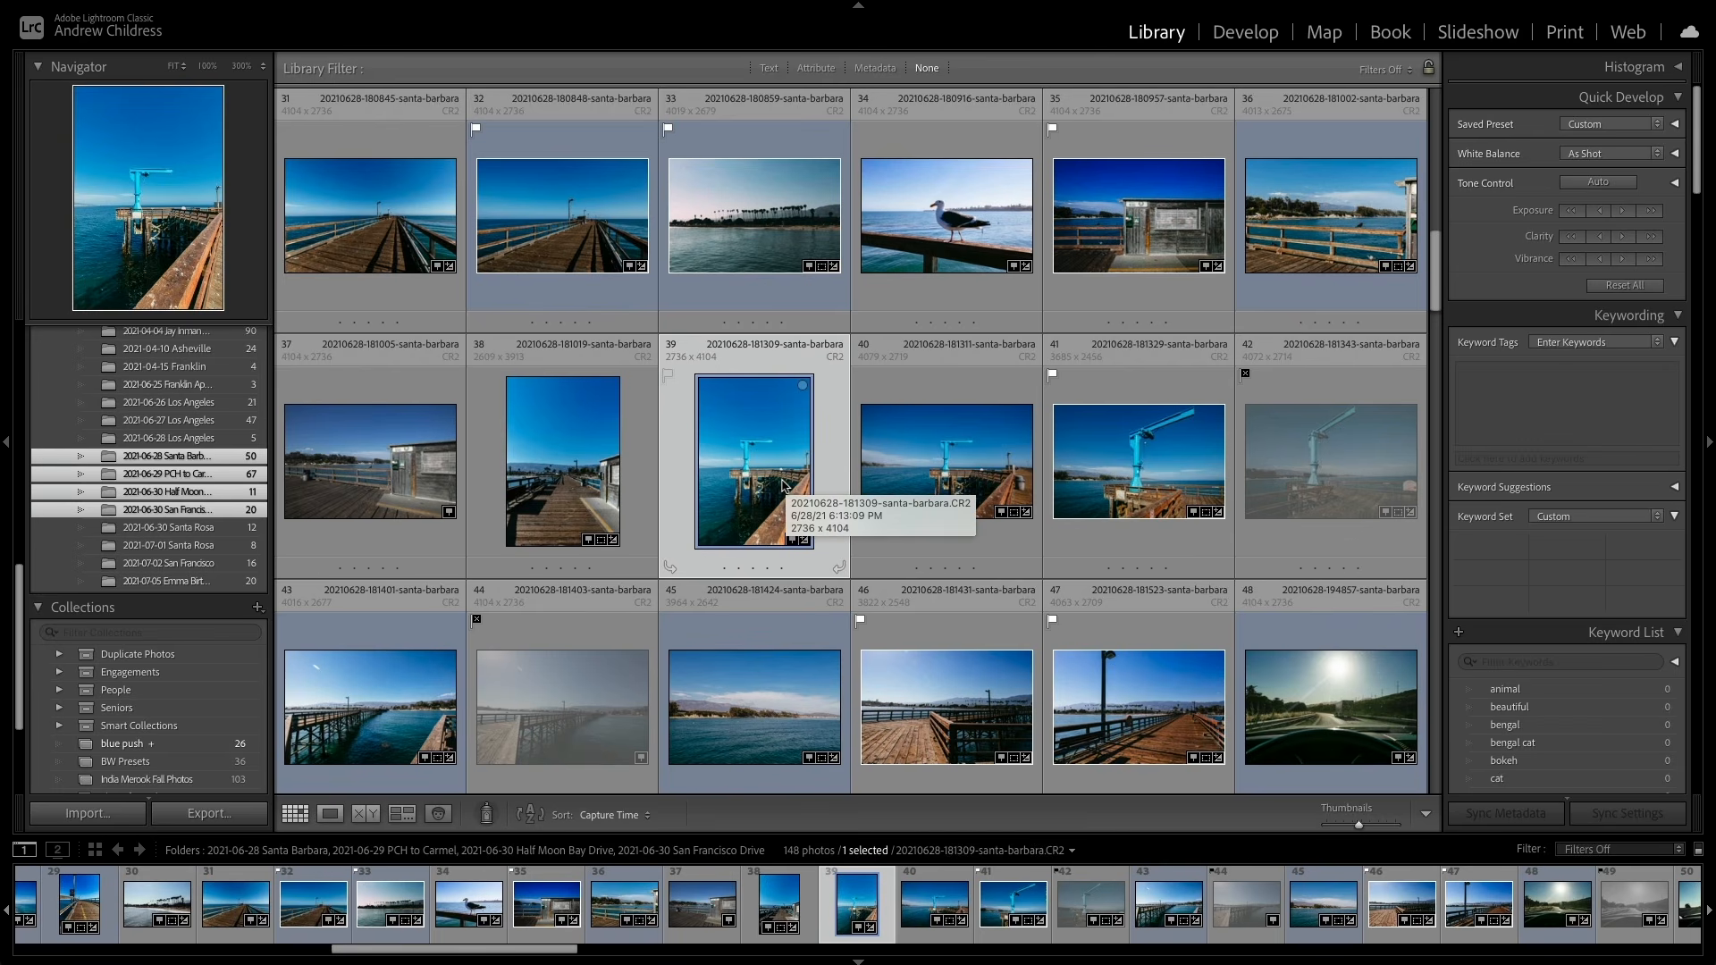
pyautogui.rightClick(663, 479)
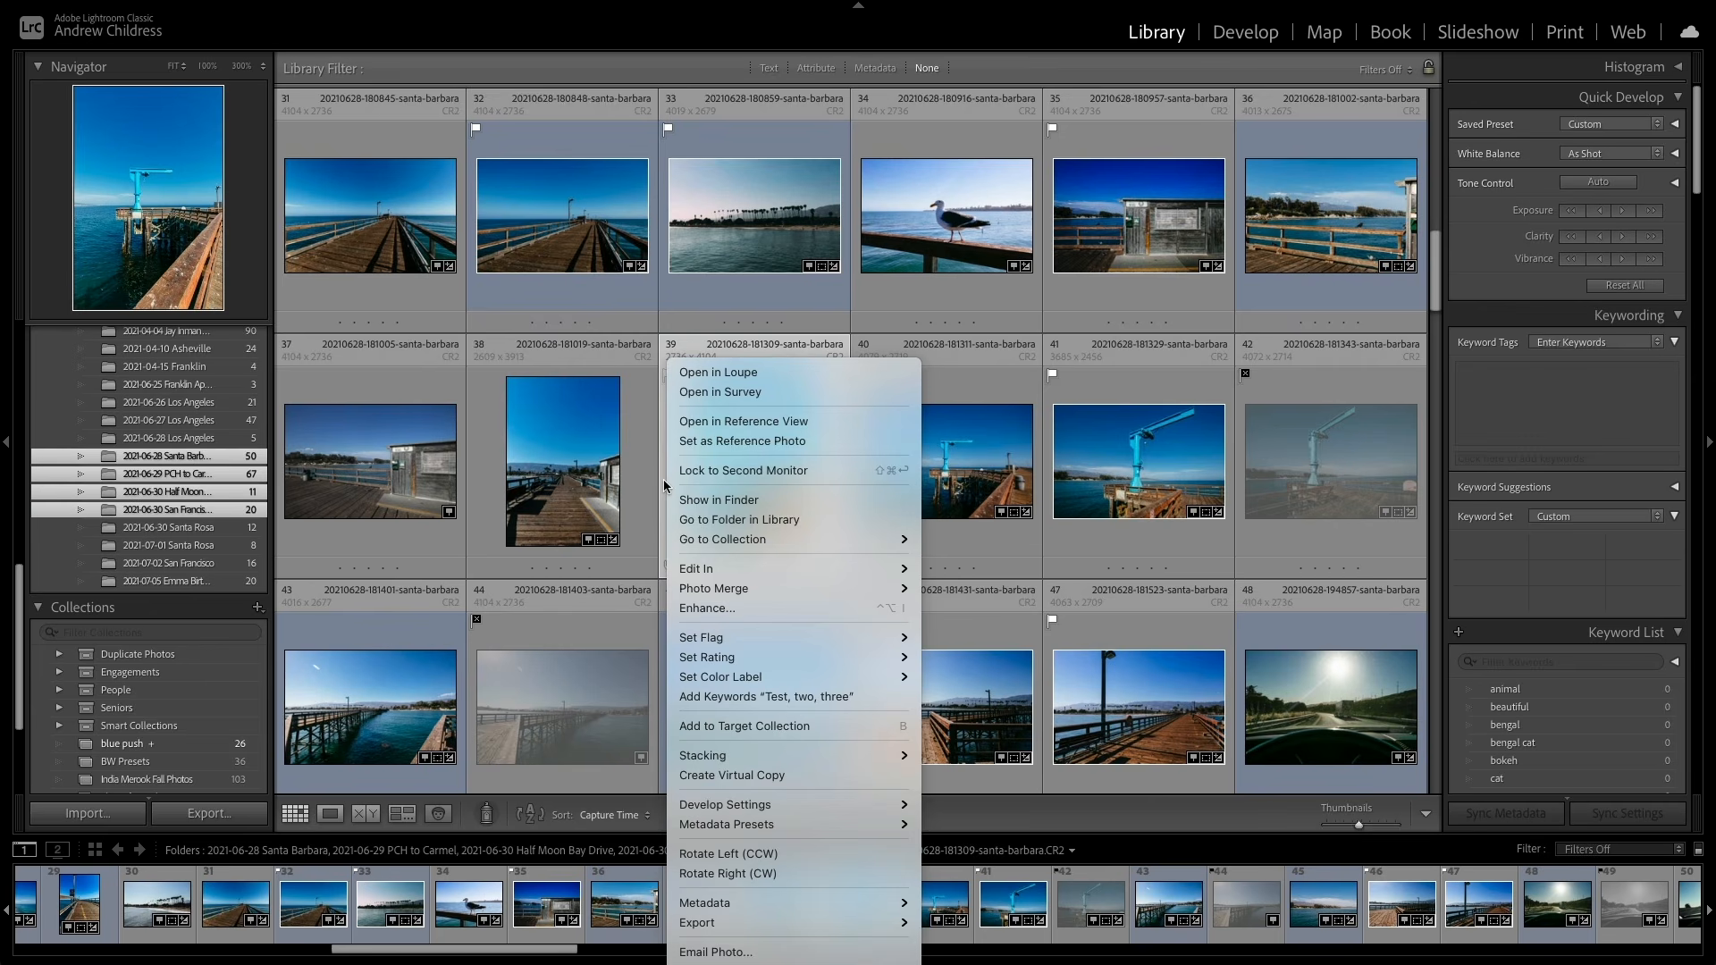
pyautogui.moveTo(847, 641)
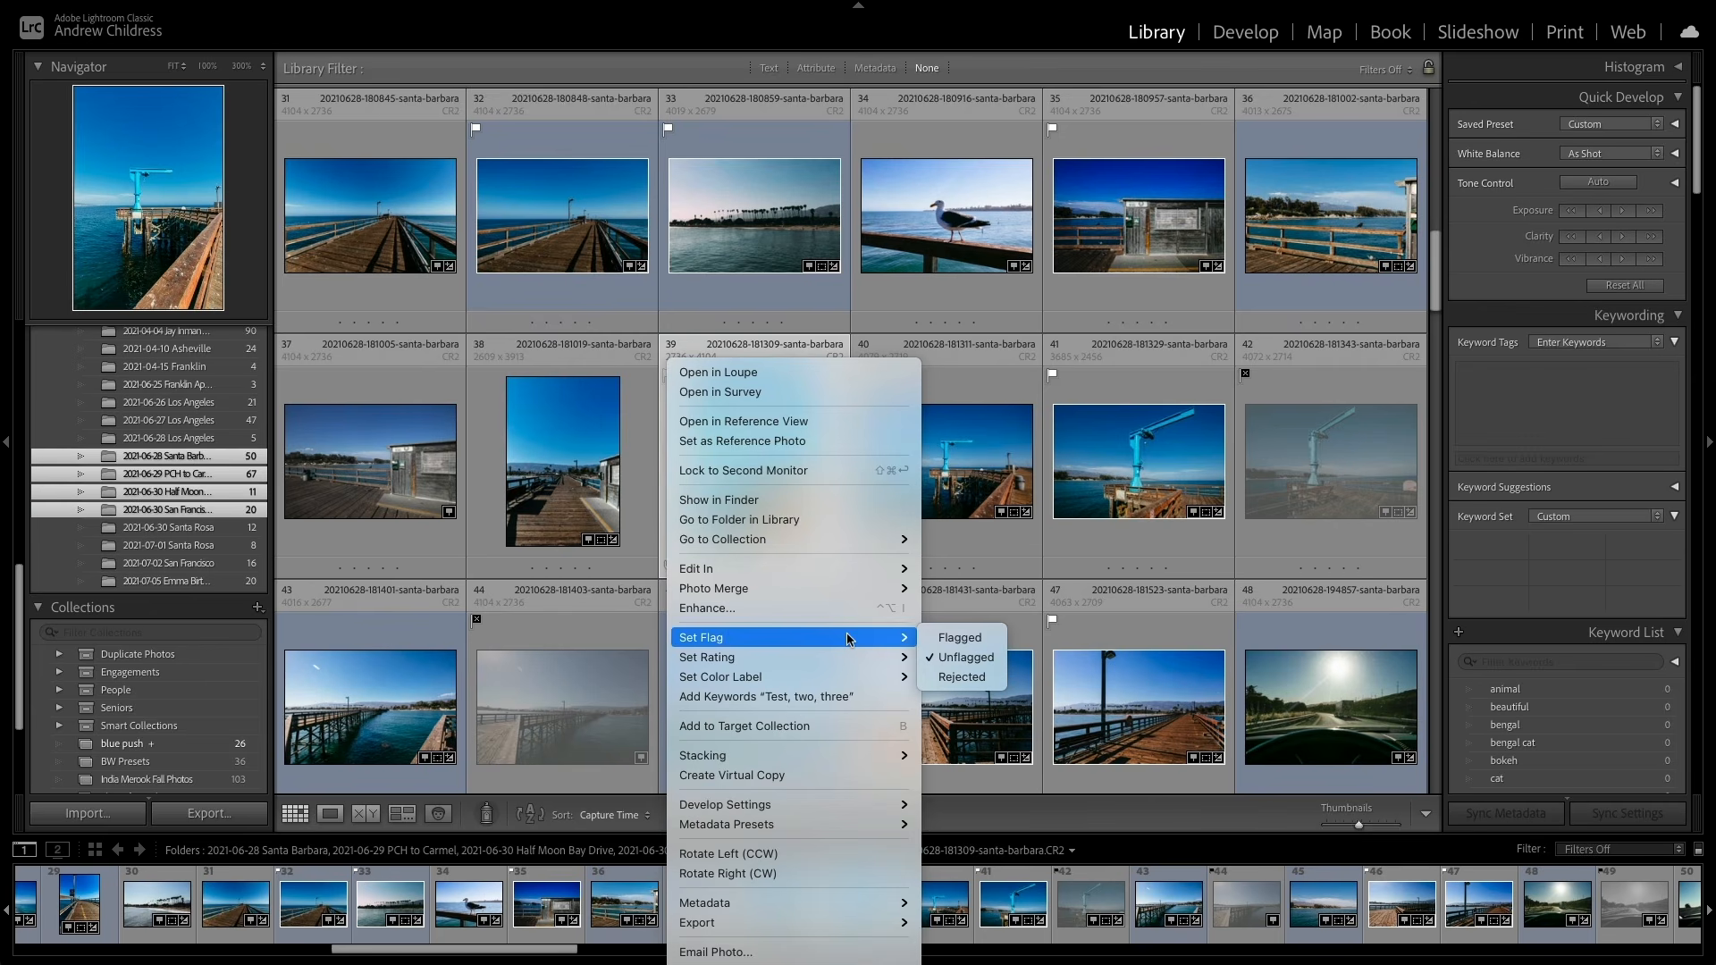
pyautogui.click(984, 640)
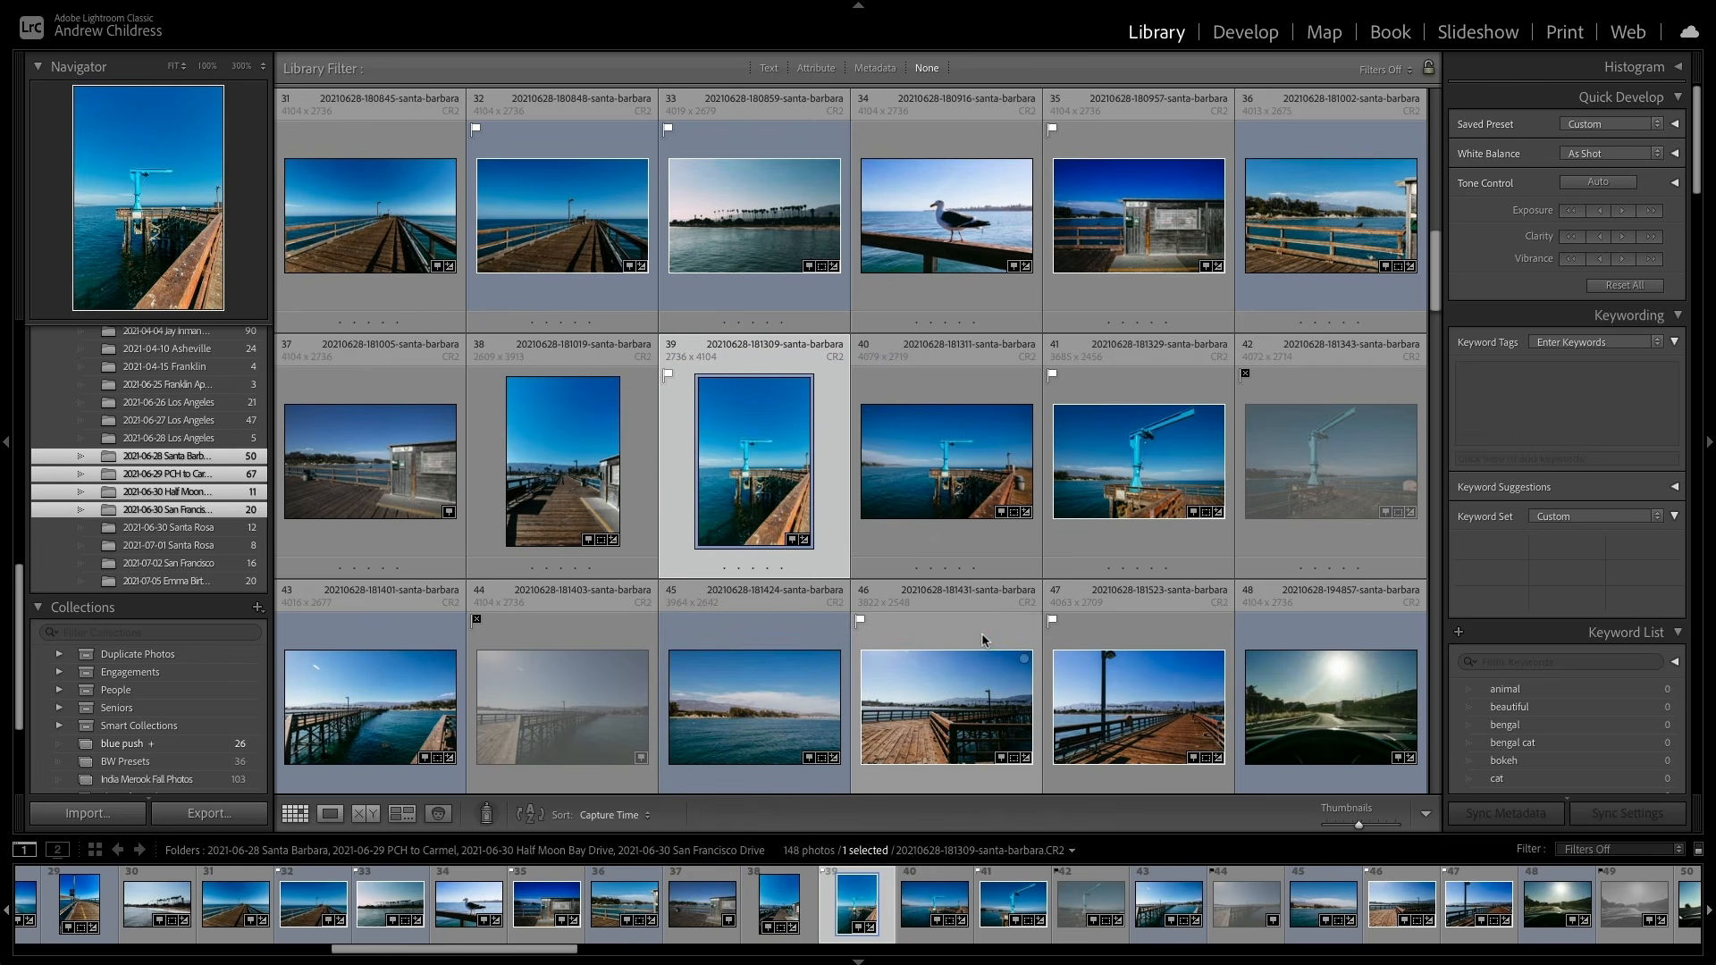
pyautogui.doubleClick(908, 539)
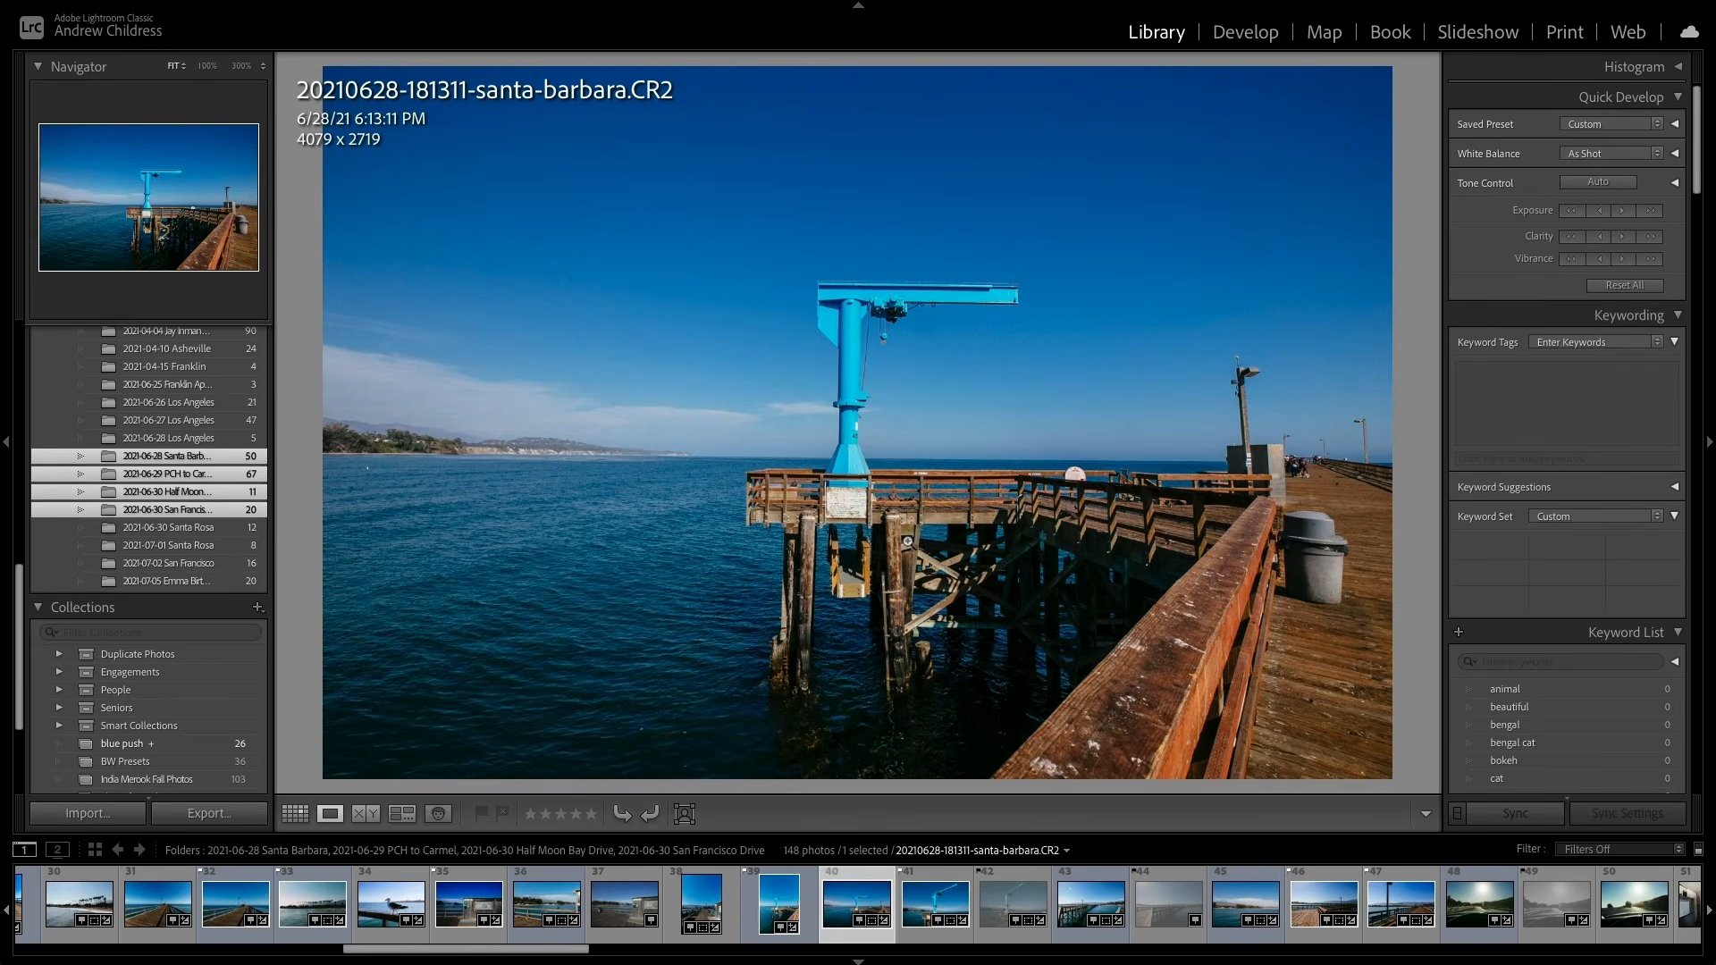
pyautogui.press('p')
pyautogui.press('Right')
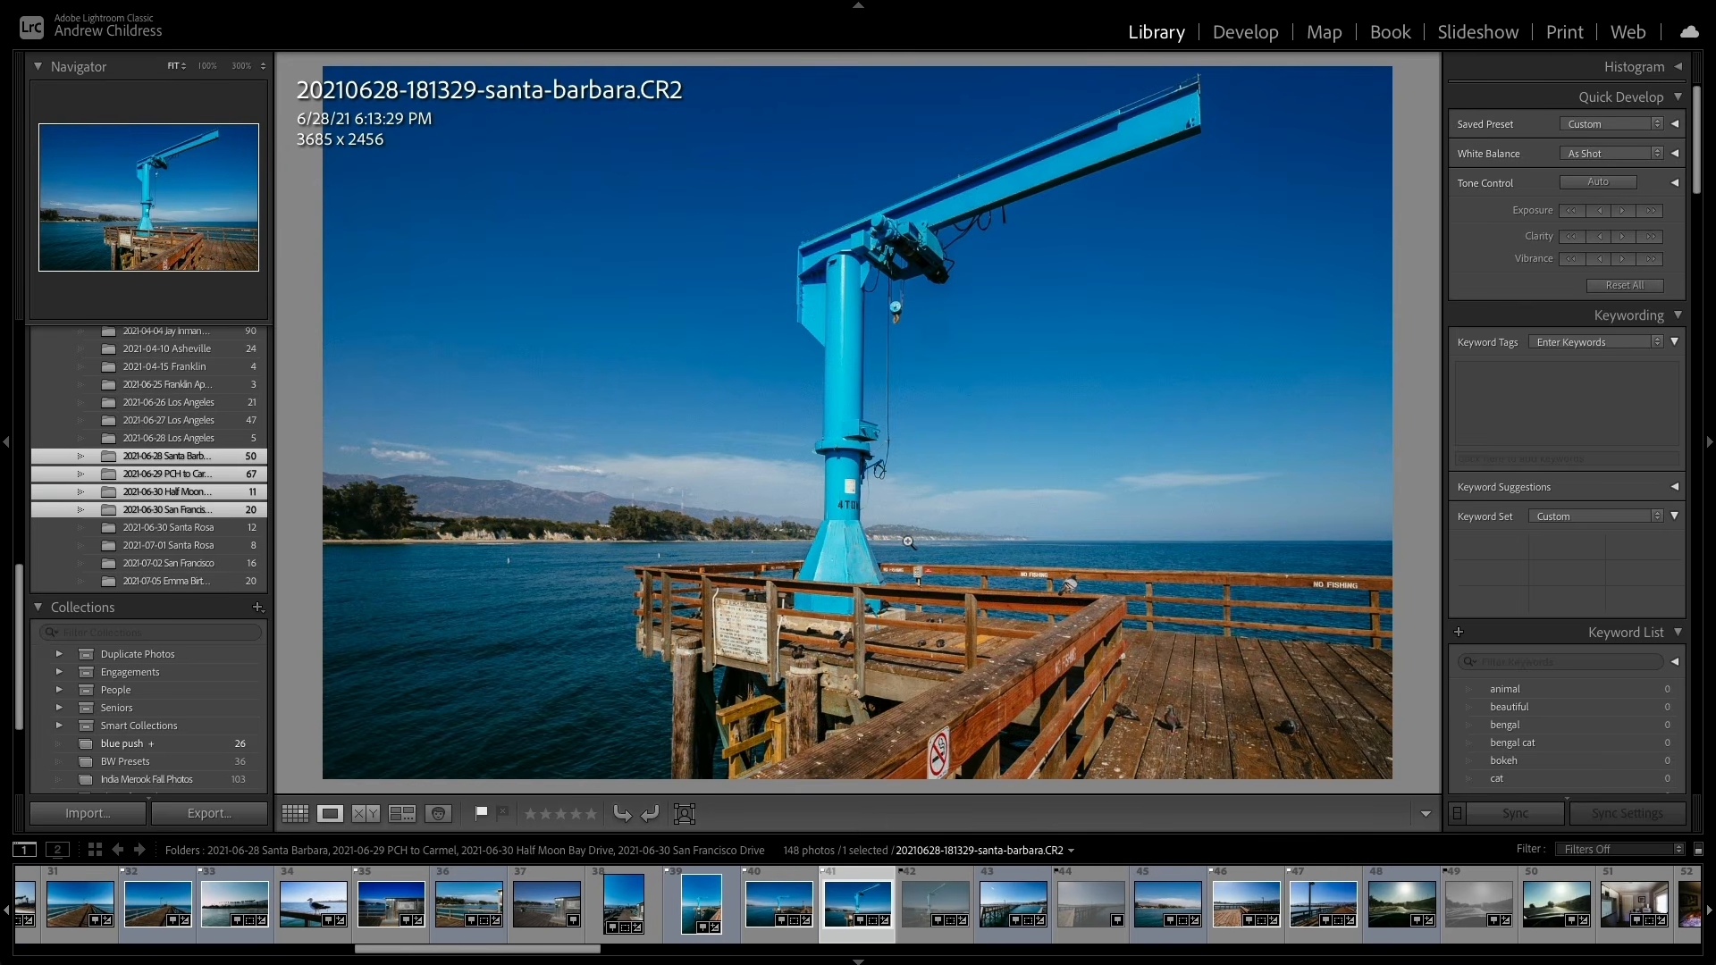
pyautogui.press('Right')
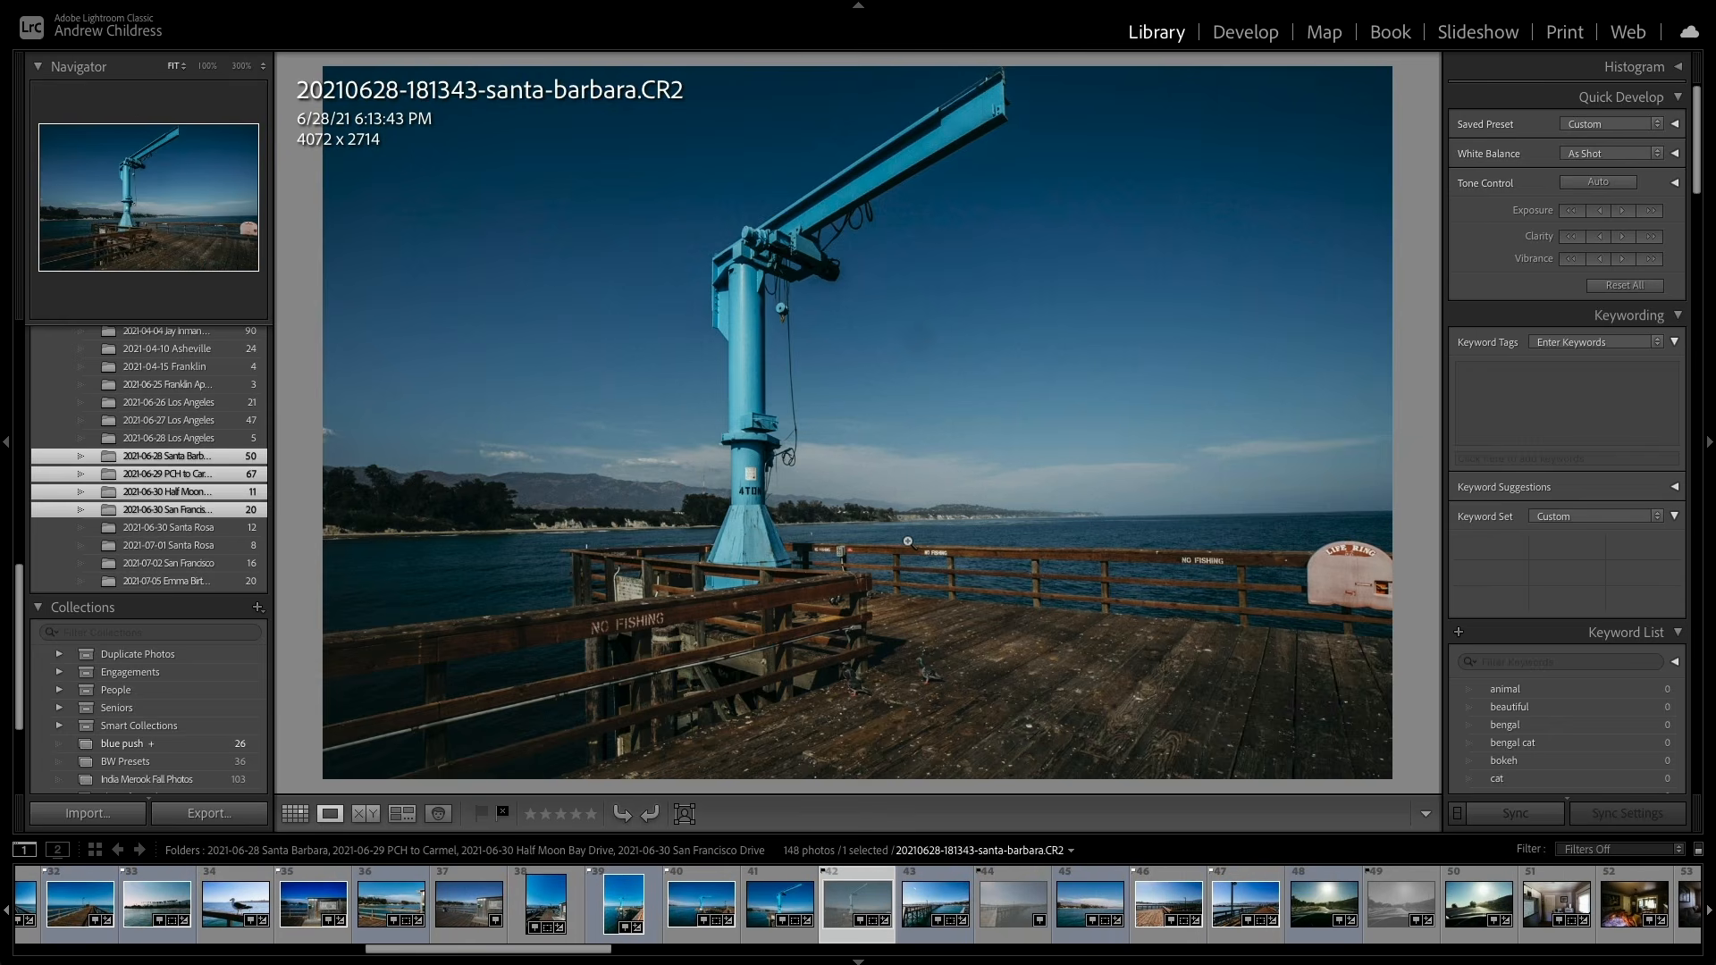
pyautogui.press('Right')
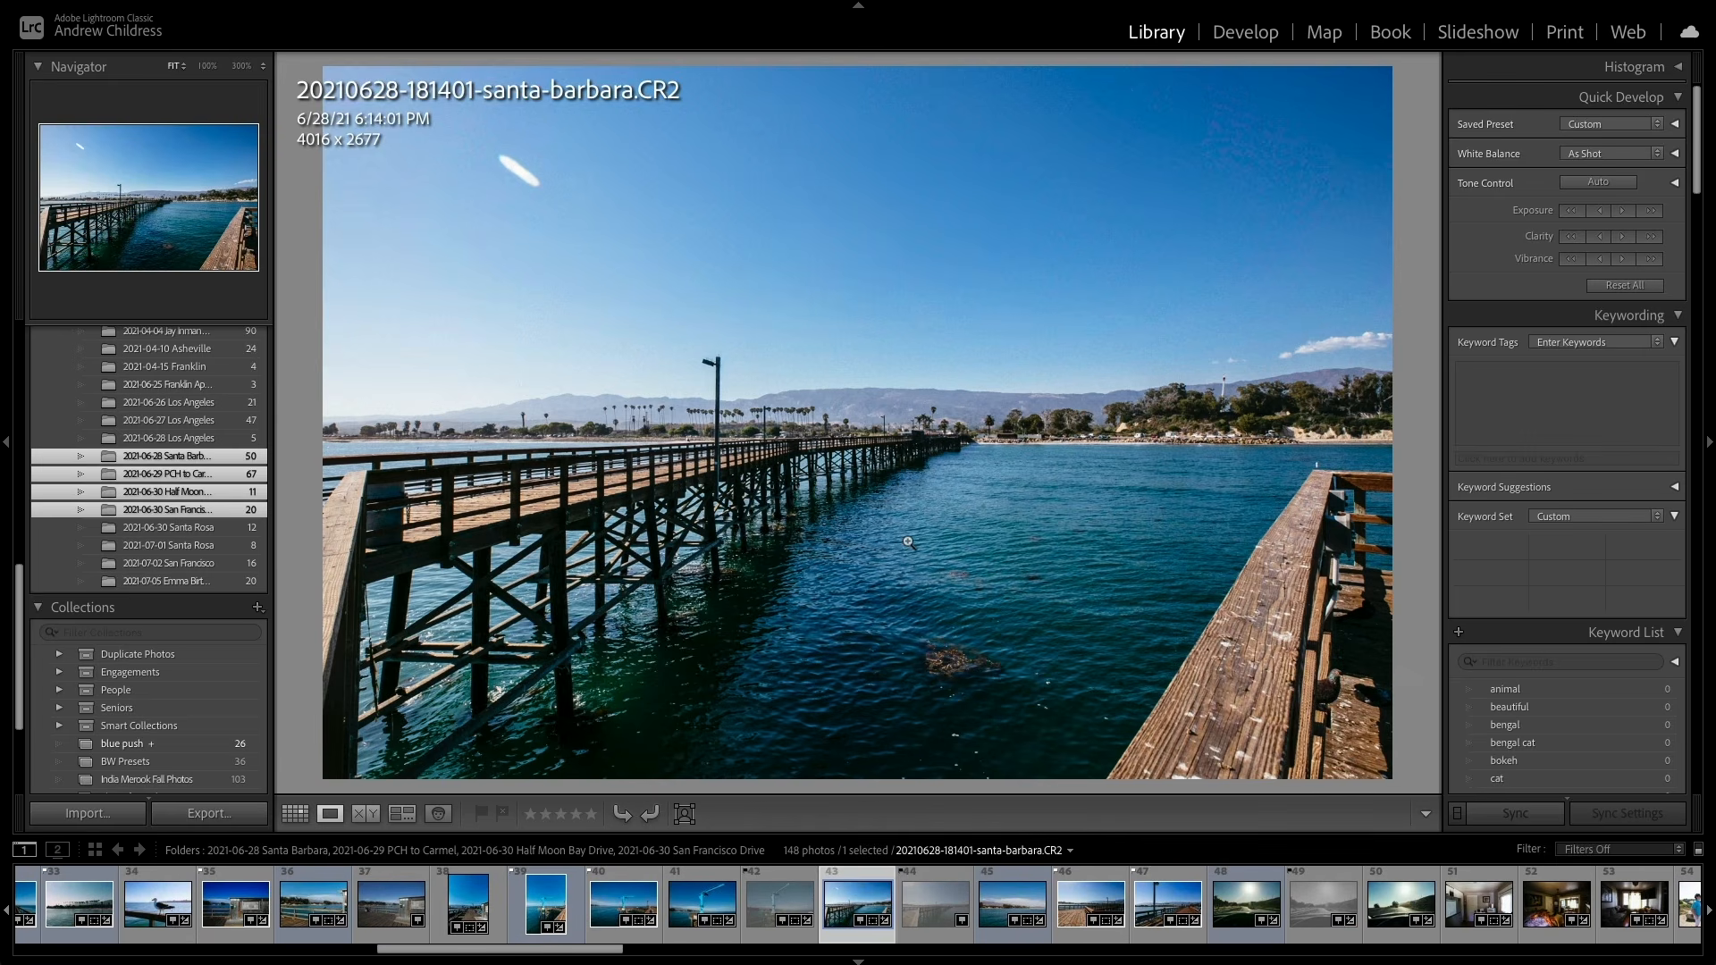
# Step: In the 2021-06-27 Los Angeles folder, flag consecutive photos as picks from the rooftops and palms shot through the orange buildings
pyautogui.press('g')
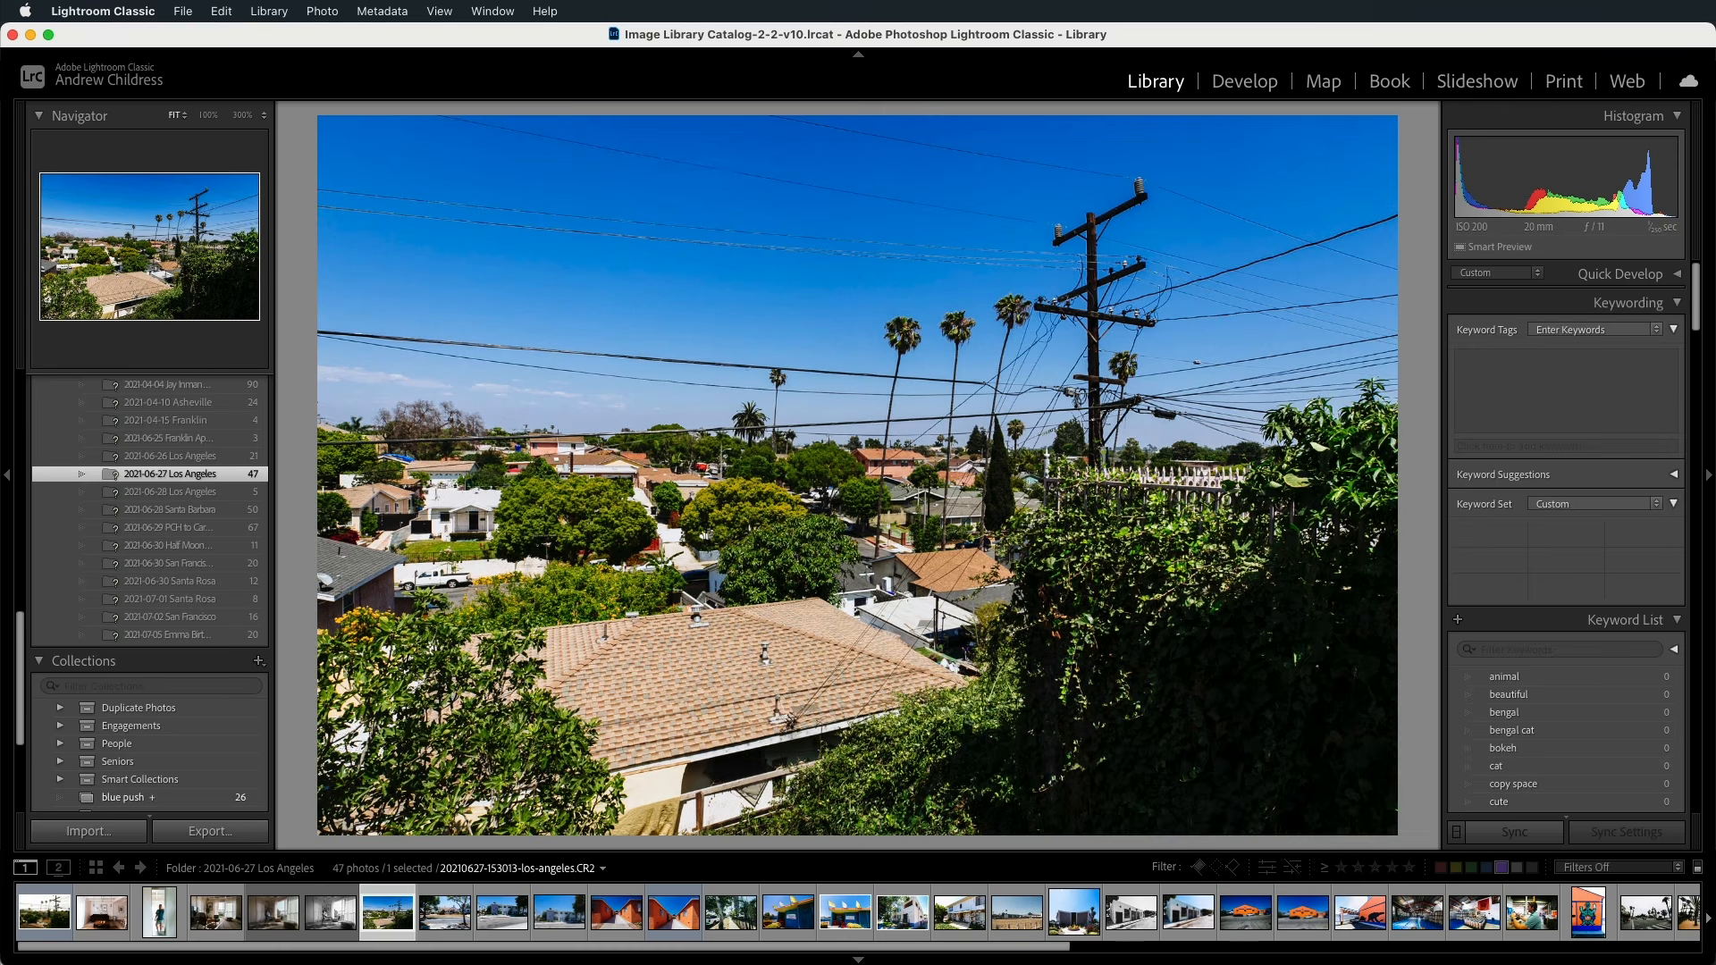
pyautogui.press('p')
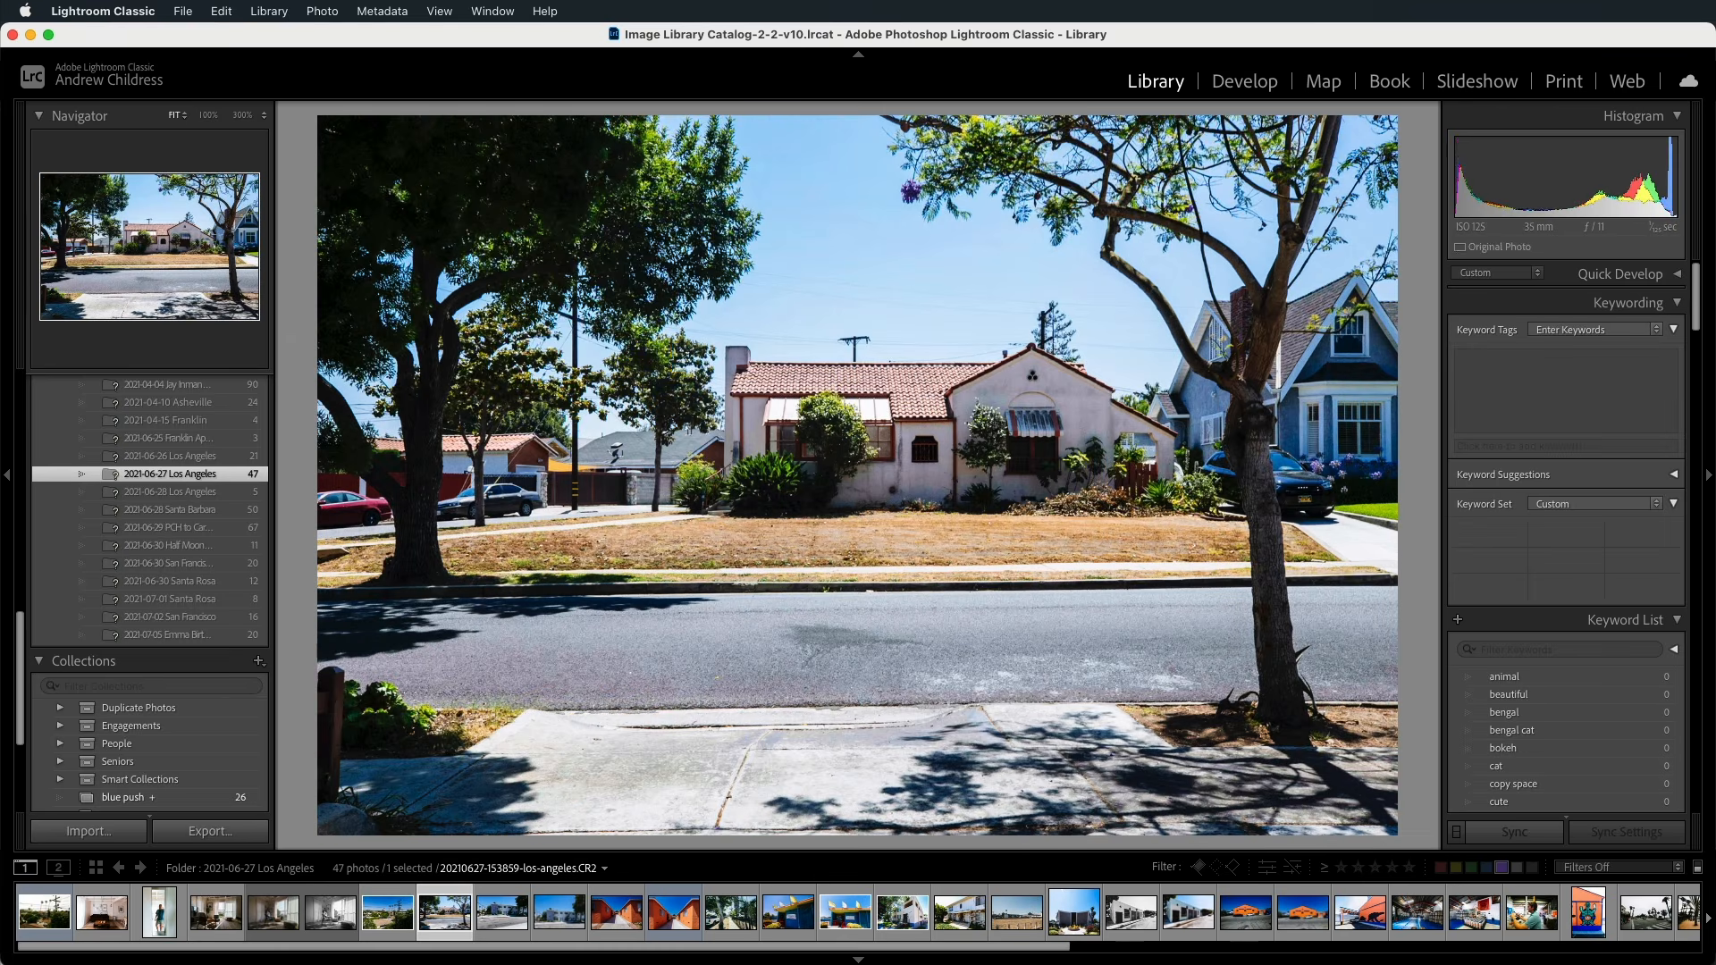
pyautogui.press('p')
pyautogui.press('p')
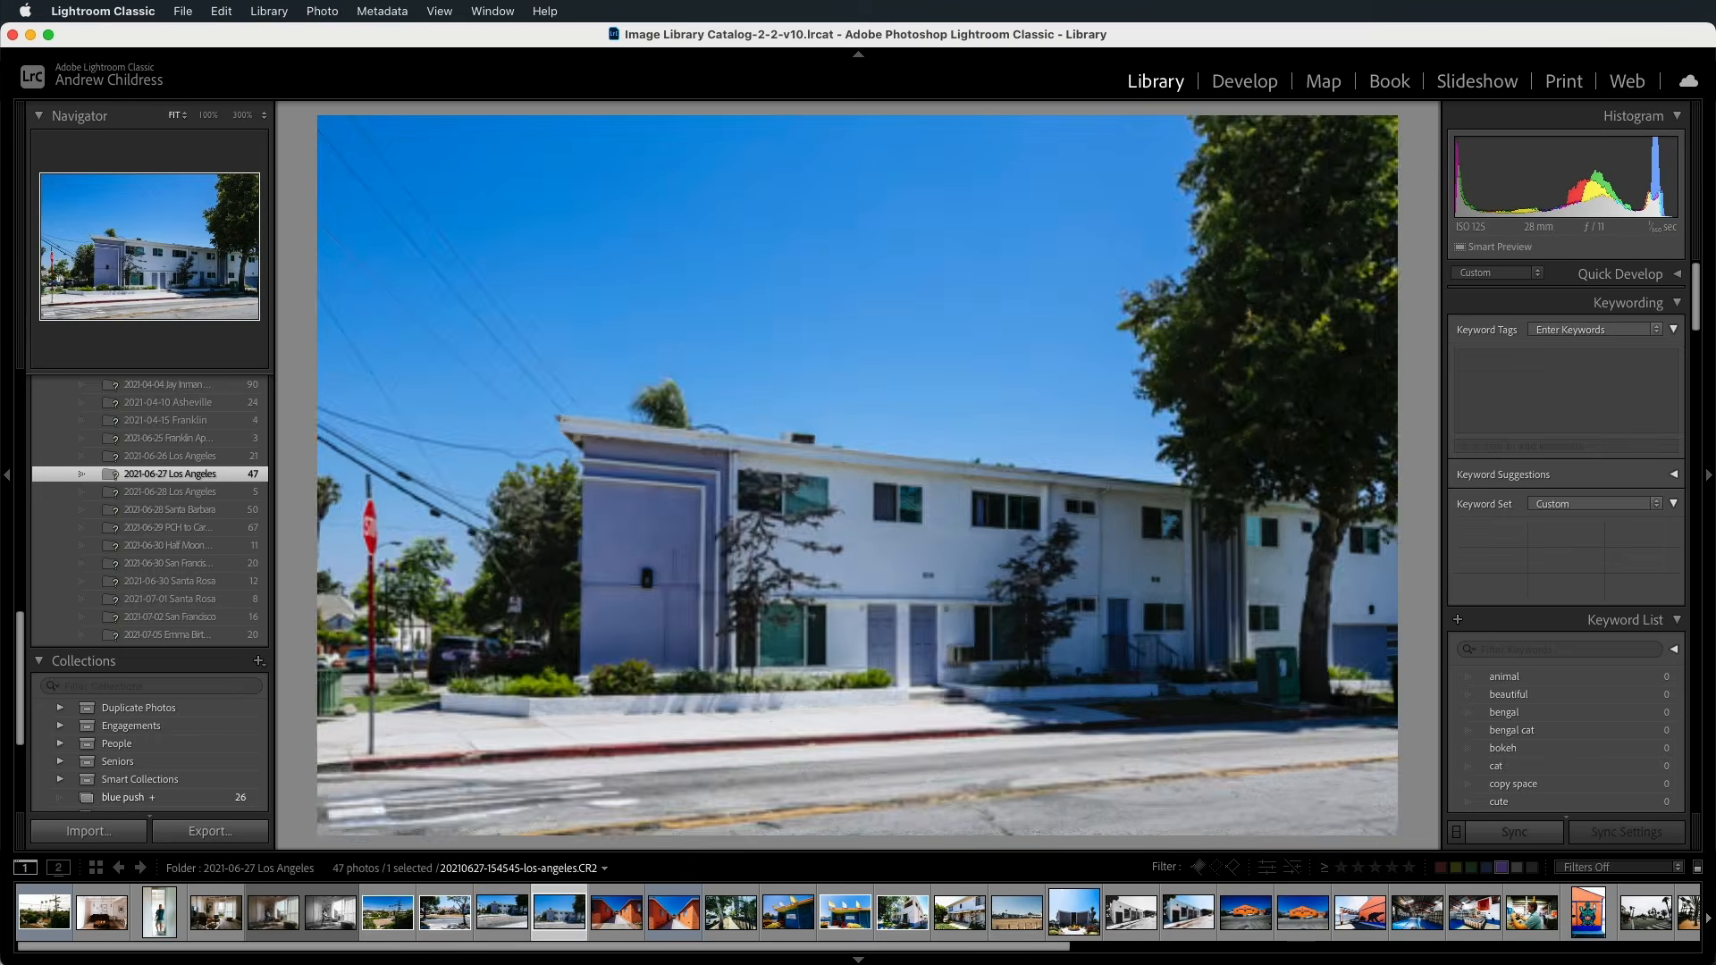
pyautogui.press('p')
pyautogui.press('p')
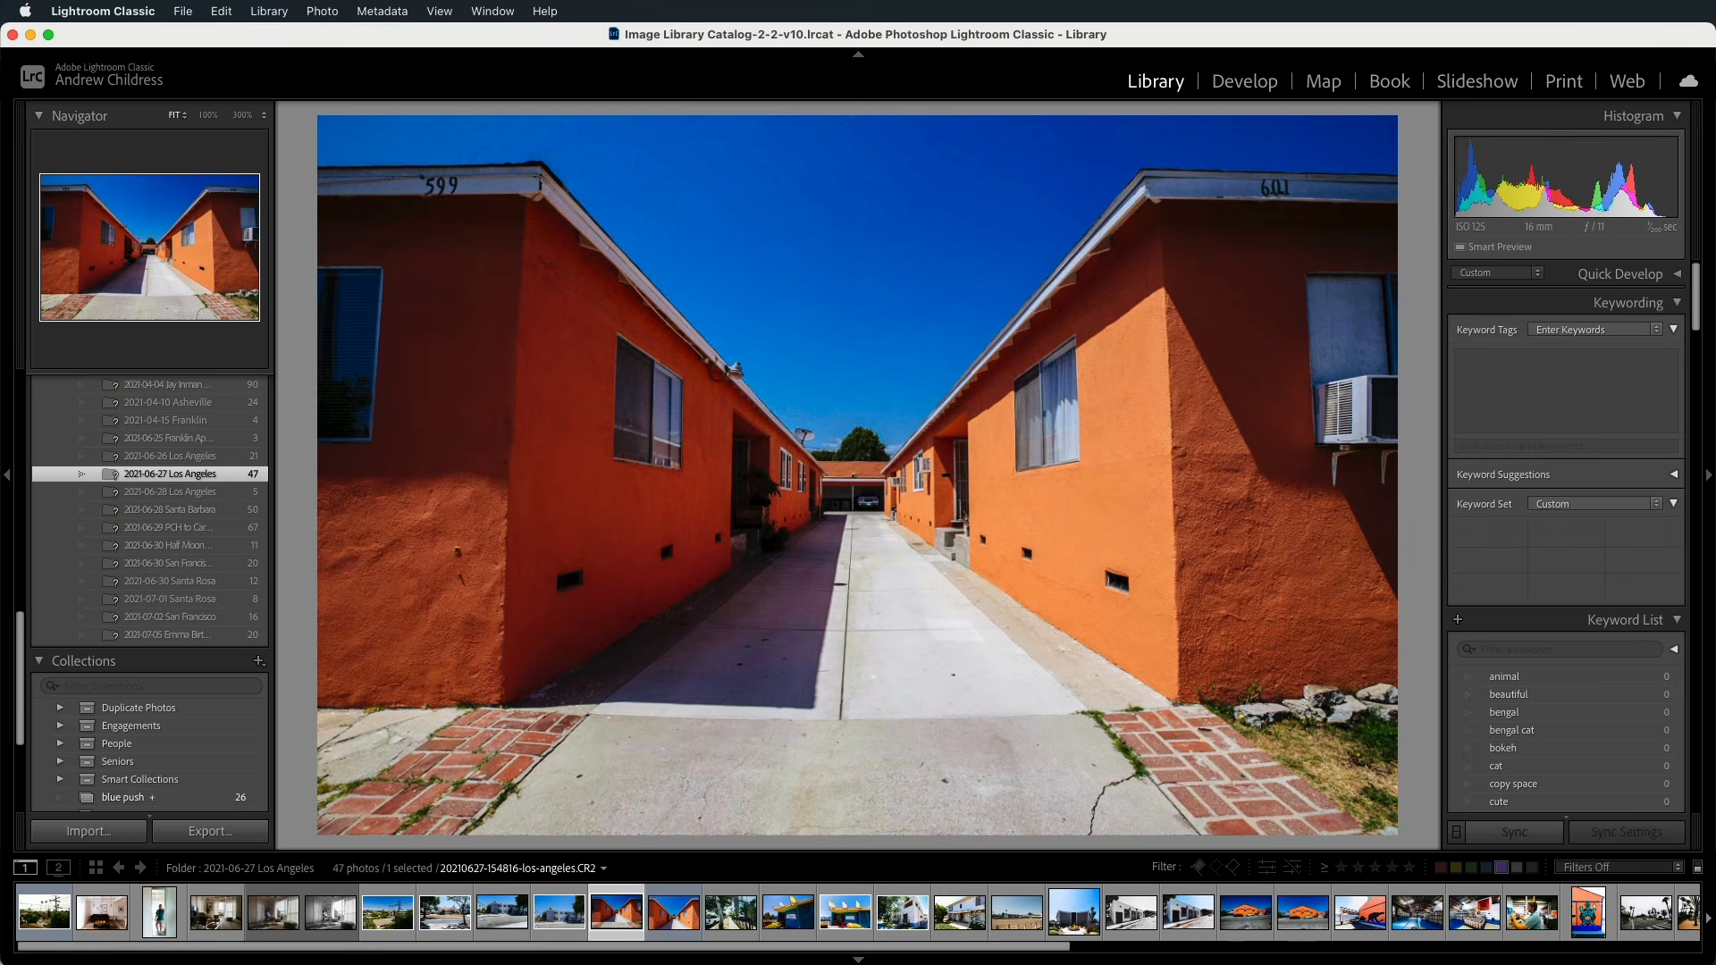
pyautogui.press('p')
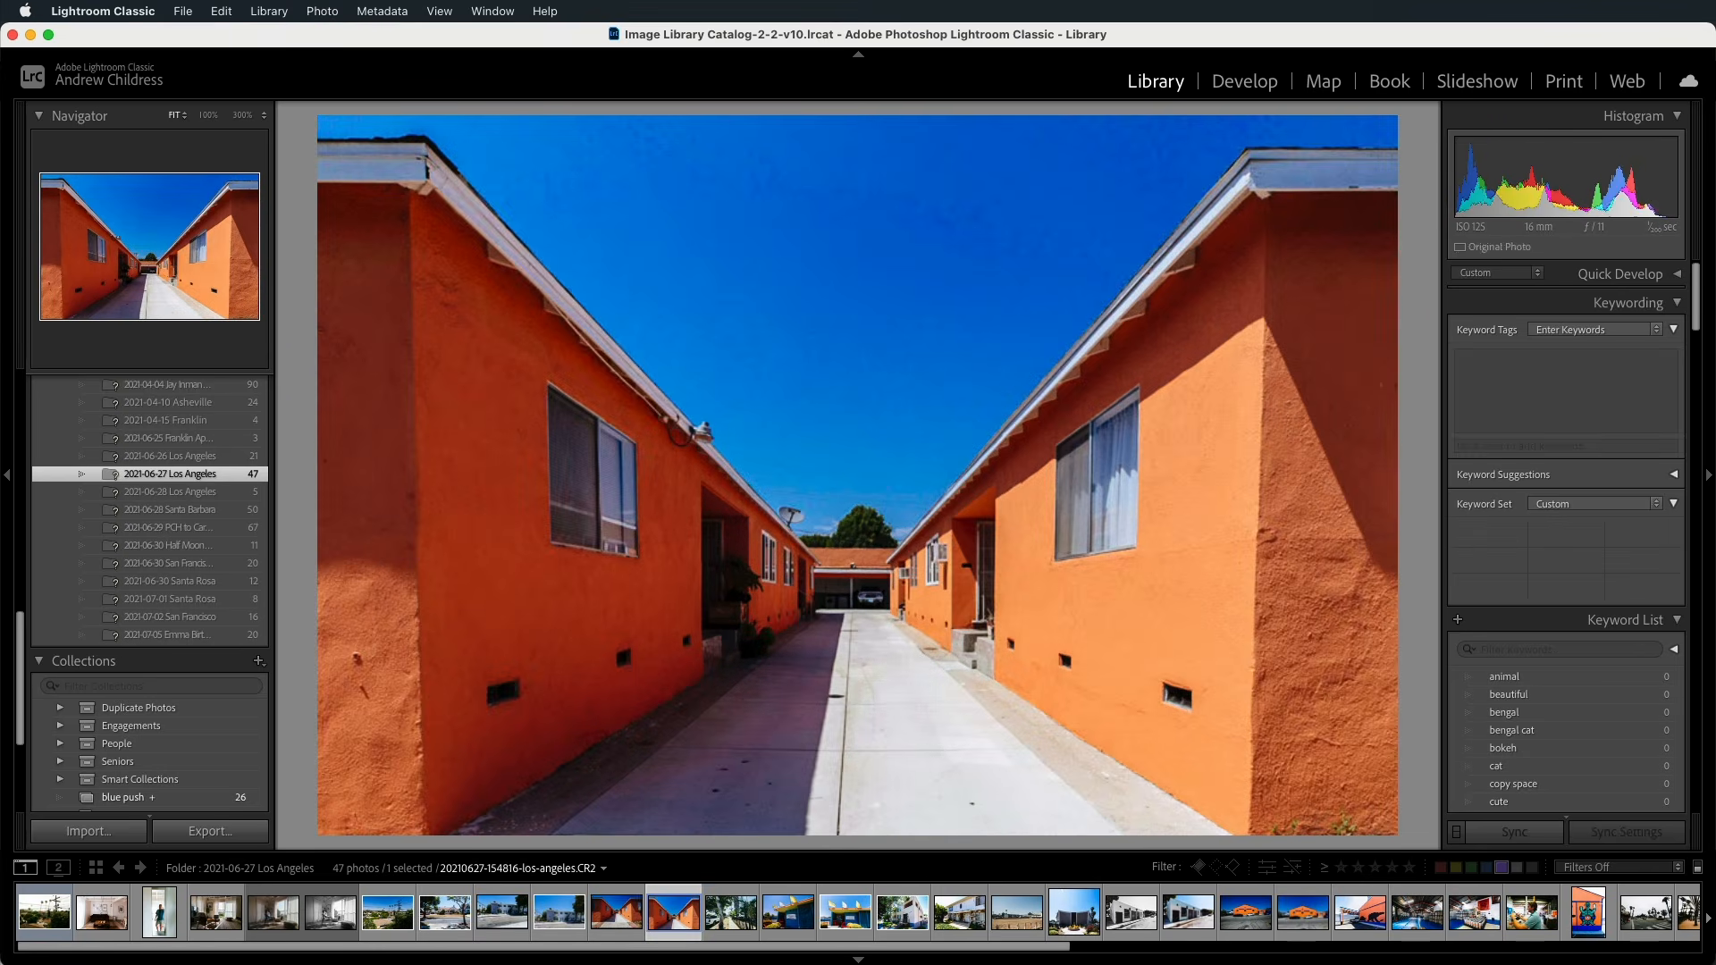
pyautogui.press('p')
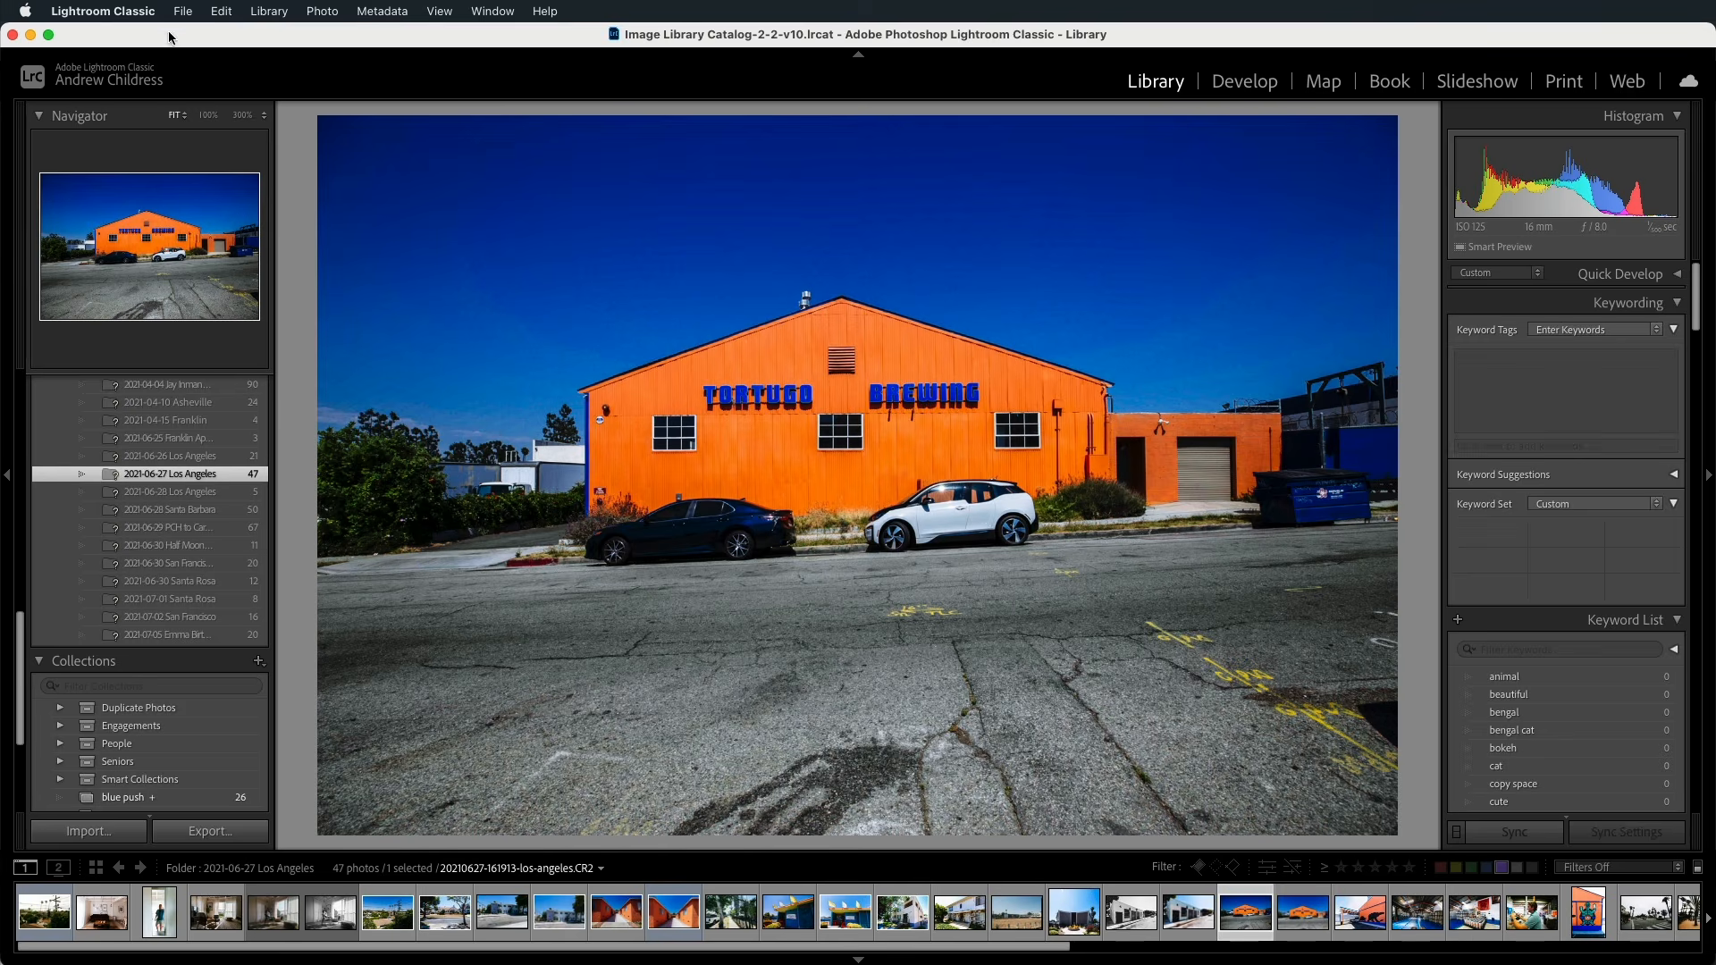
# Step: Open the program preferences at the Performance settings
pyautogui.click(143, 11)
pyautogui.click(116, 64)
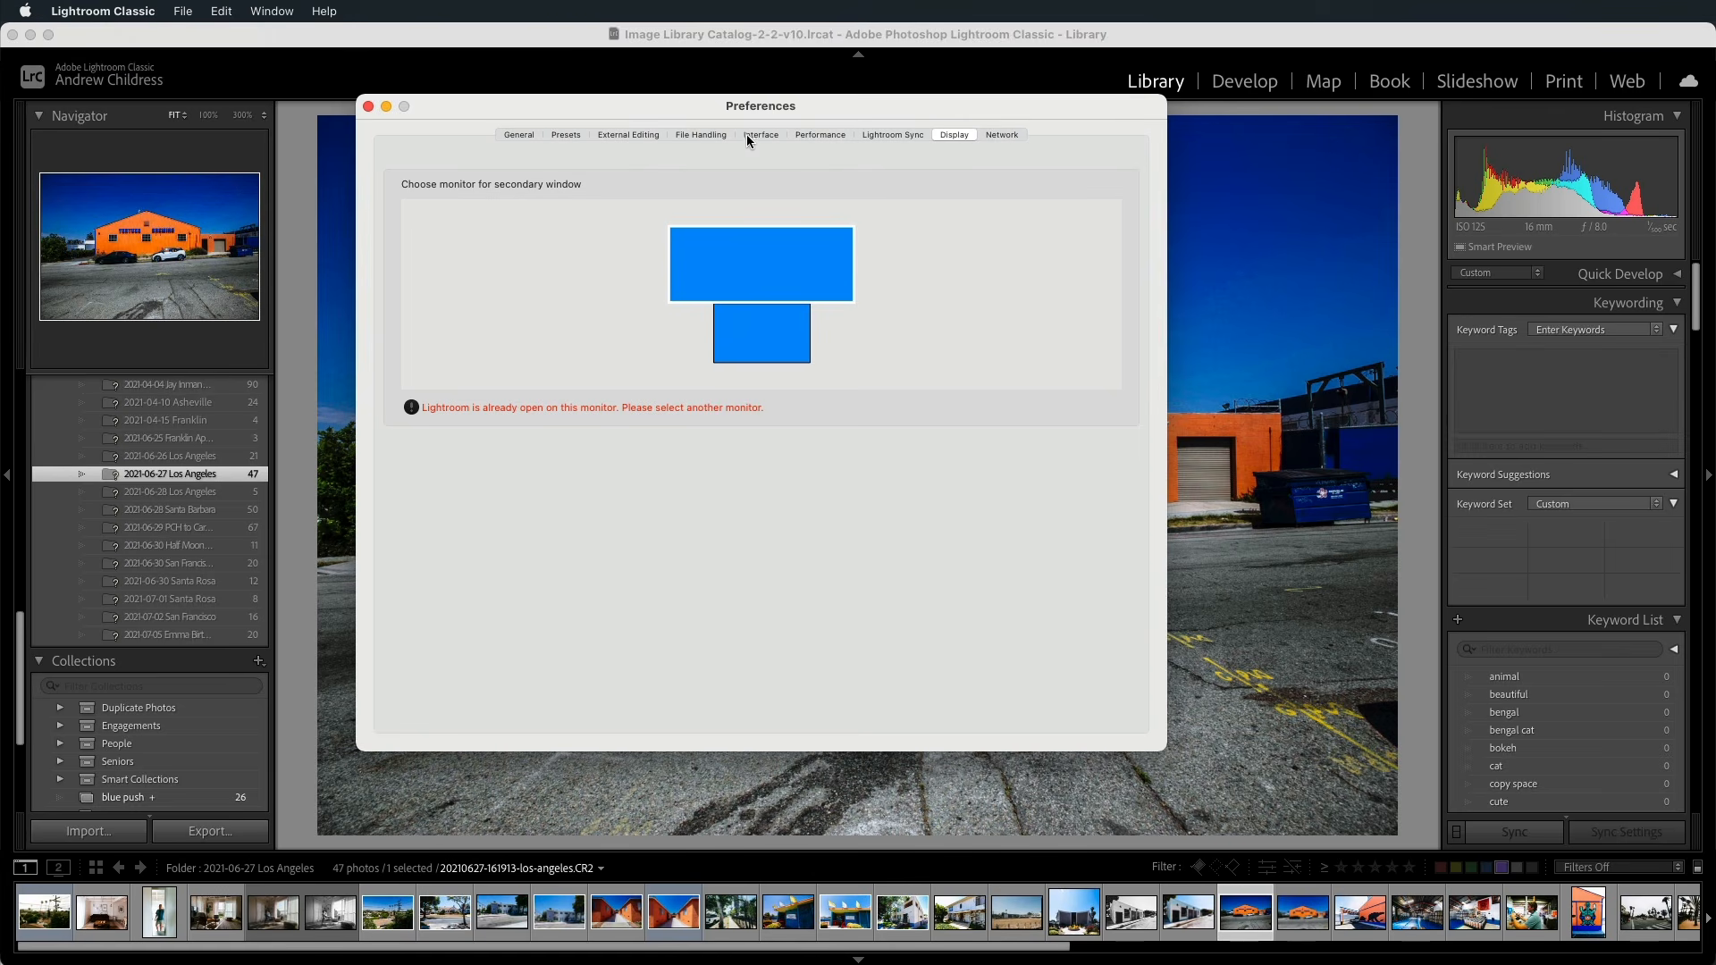
pyautogui.click(803, 137)
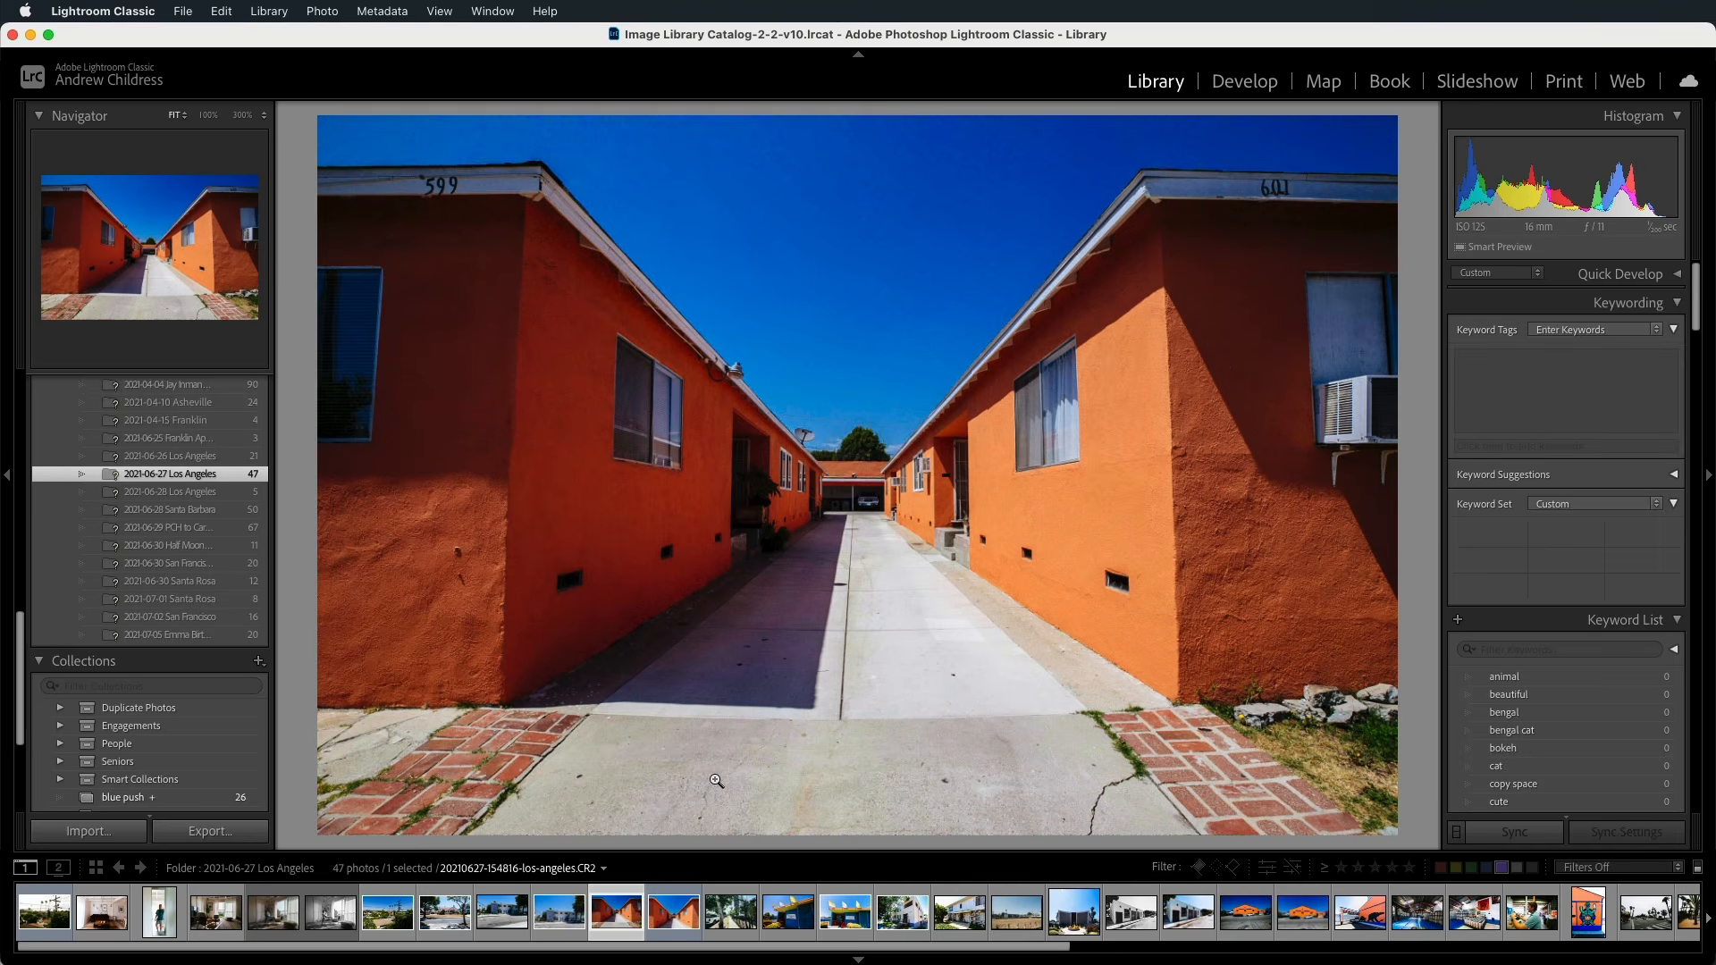
# Step: Dim and black out the interface around the orange buildings photo with Lights Out
pyautogui.press('l')
pyautogui.press('l')
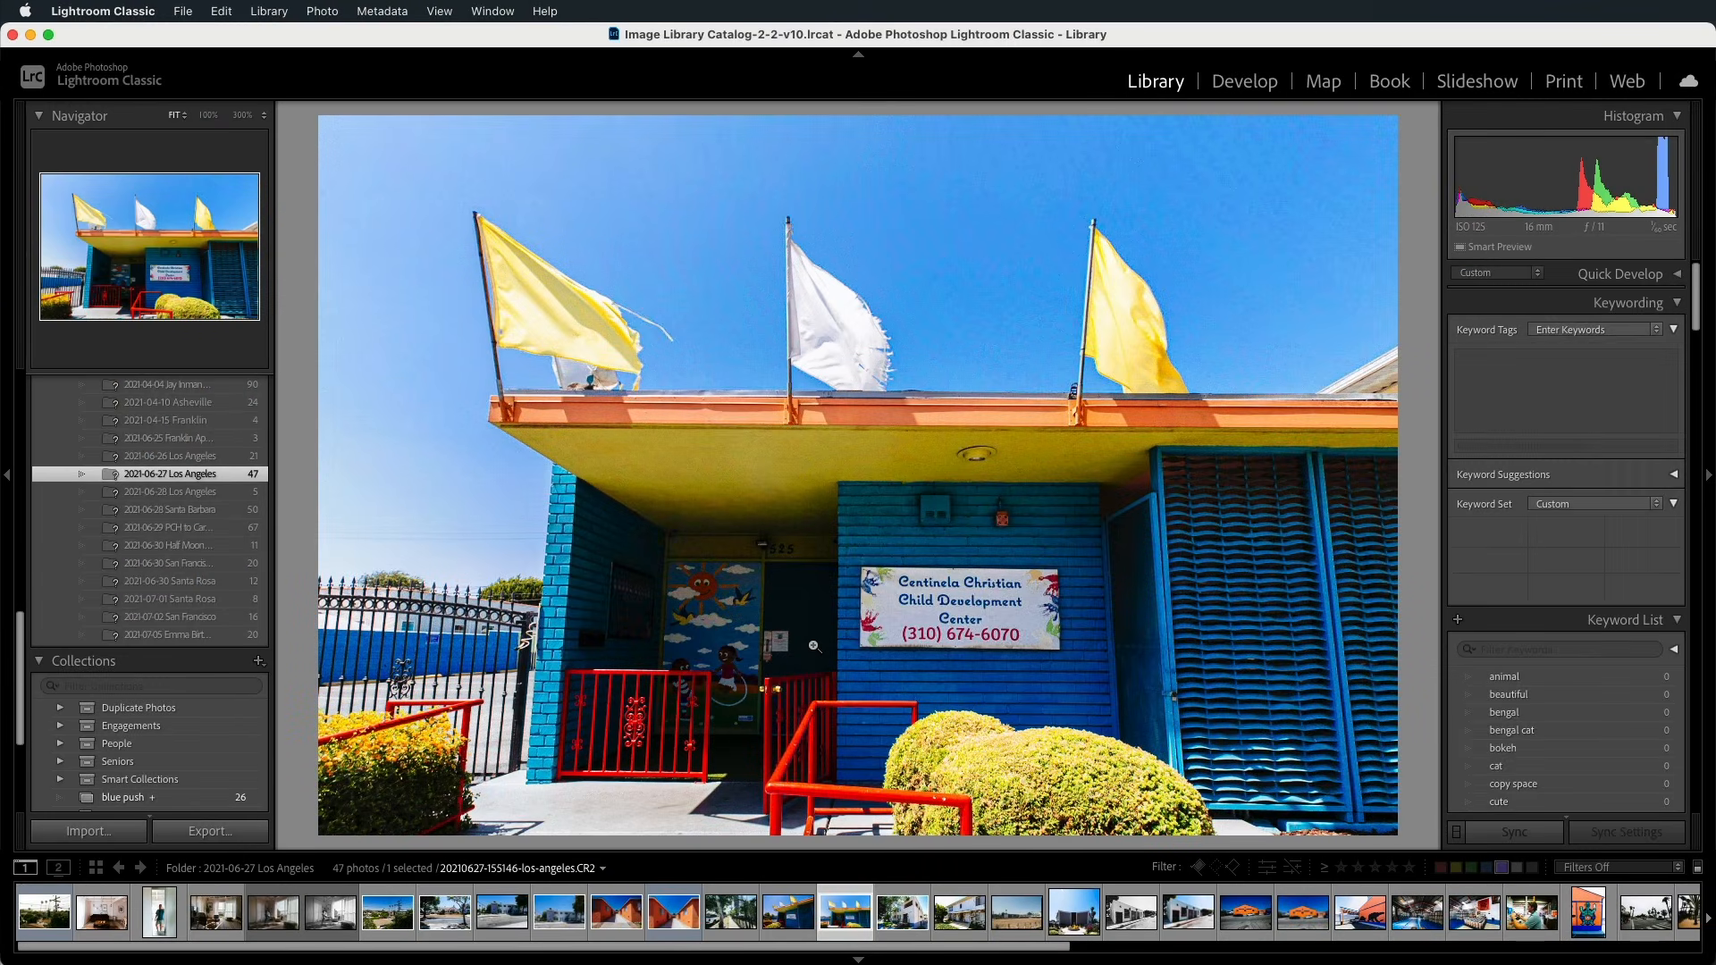
# Step: Set the identity plate to Personalized and enter the photographer's full name as its styled text
pyautogui.click(117, 16)
pyautogui.click(124, 106)
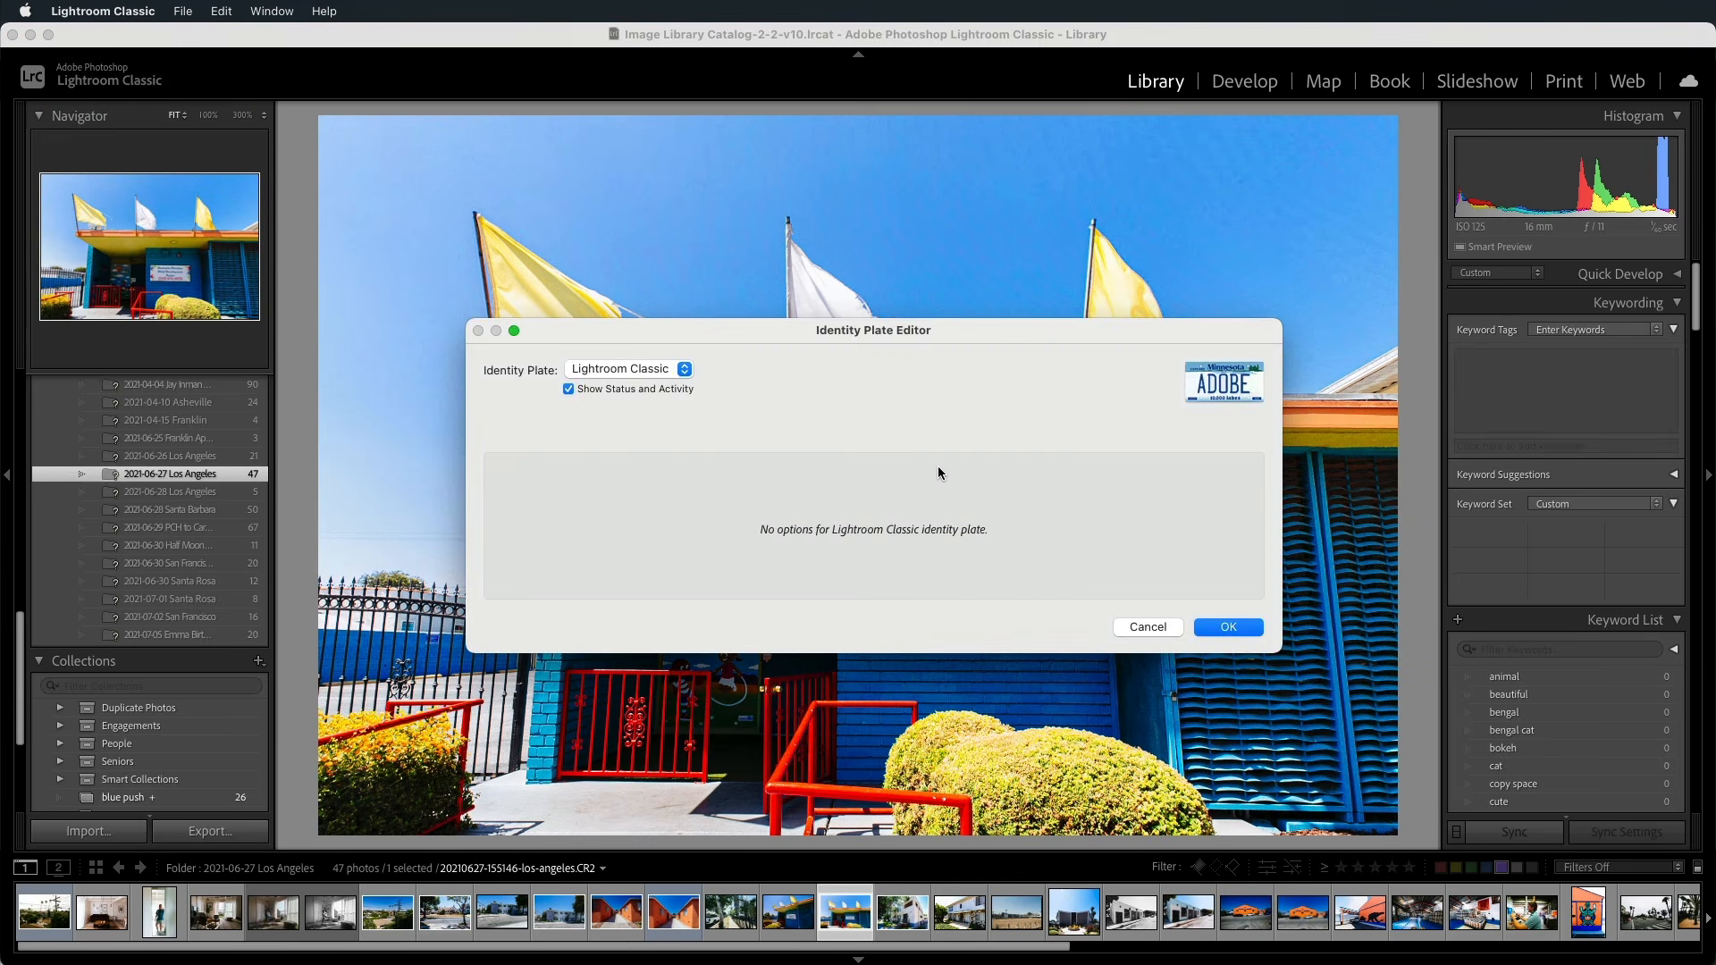
pyautogui.click(661, 374)
pyautogui.click(657, 400)
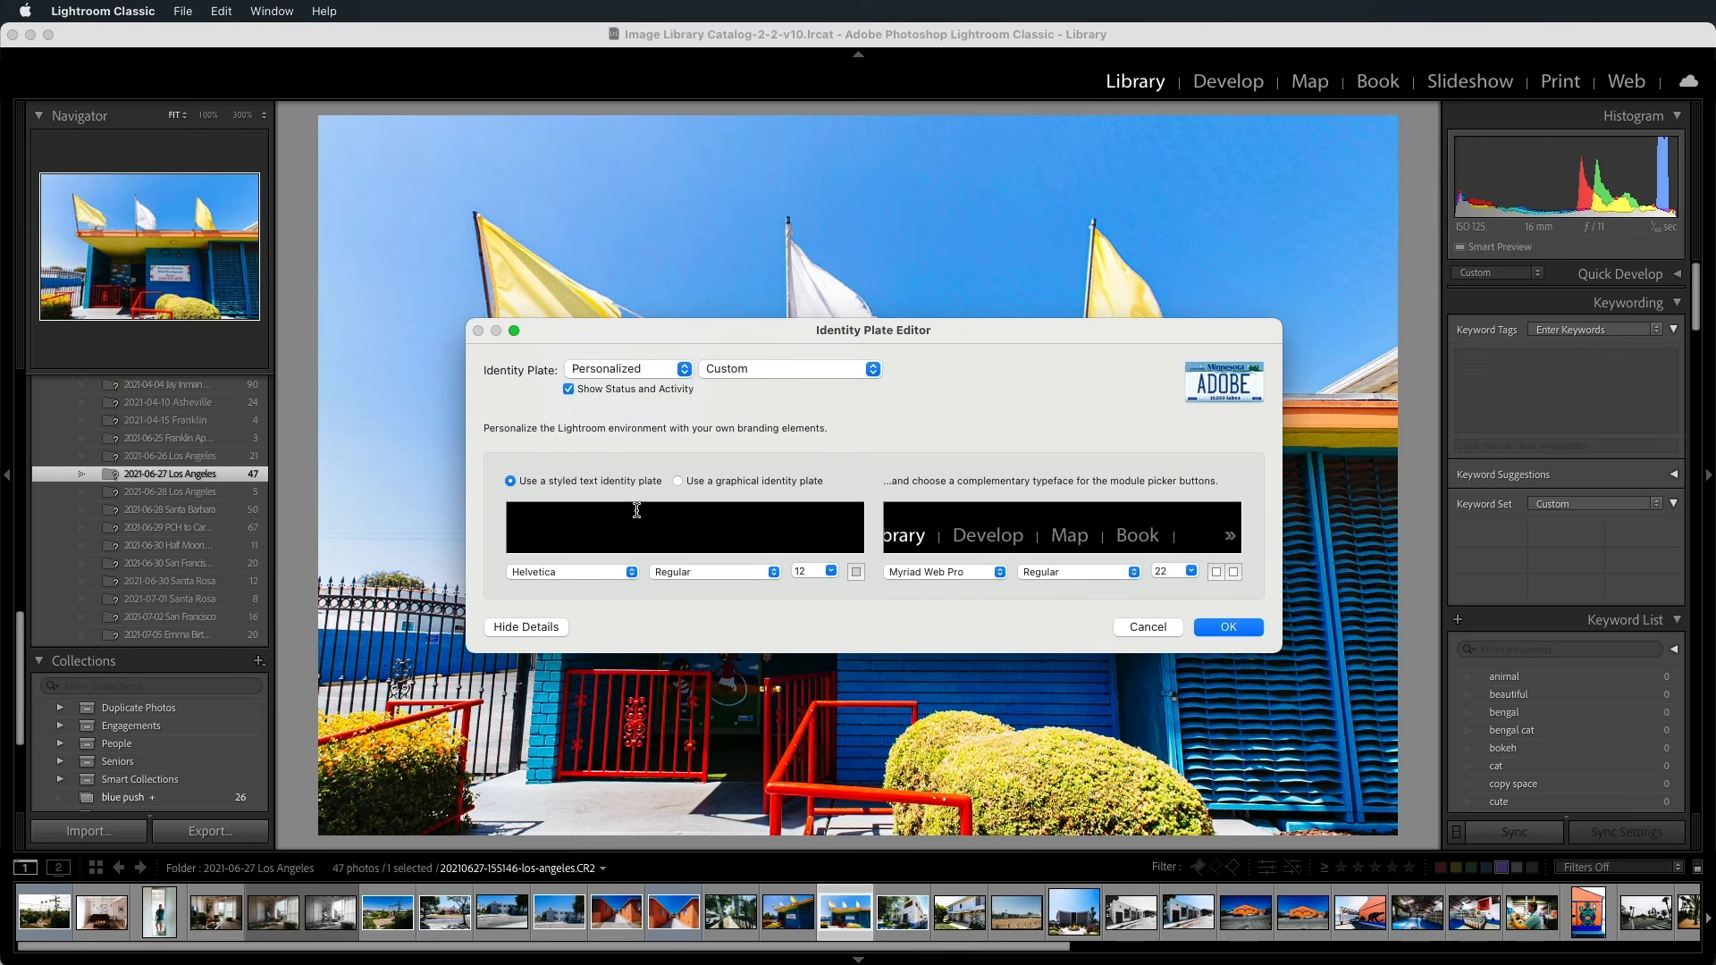
pyautogui.write('Andrew Childress')
pyautogui.press('super+a')
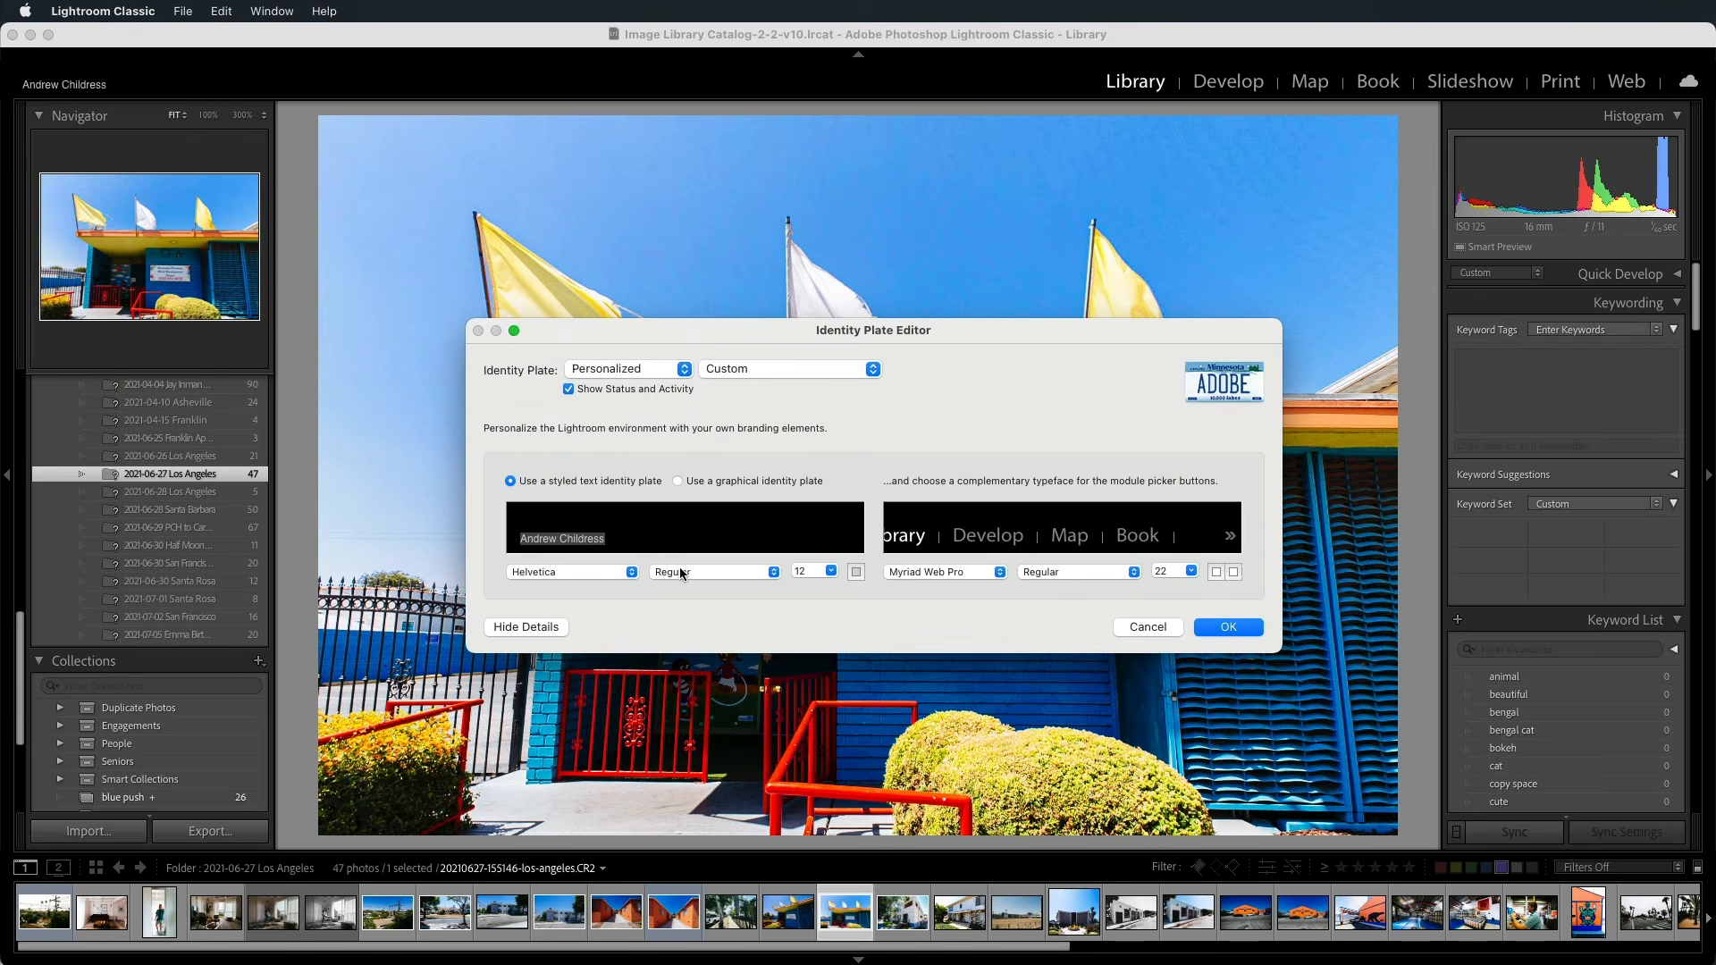
# Step: Set the identity plate text to the Geneva font at size 18
pyautogui.click(637, 571)
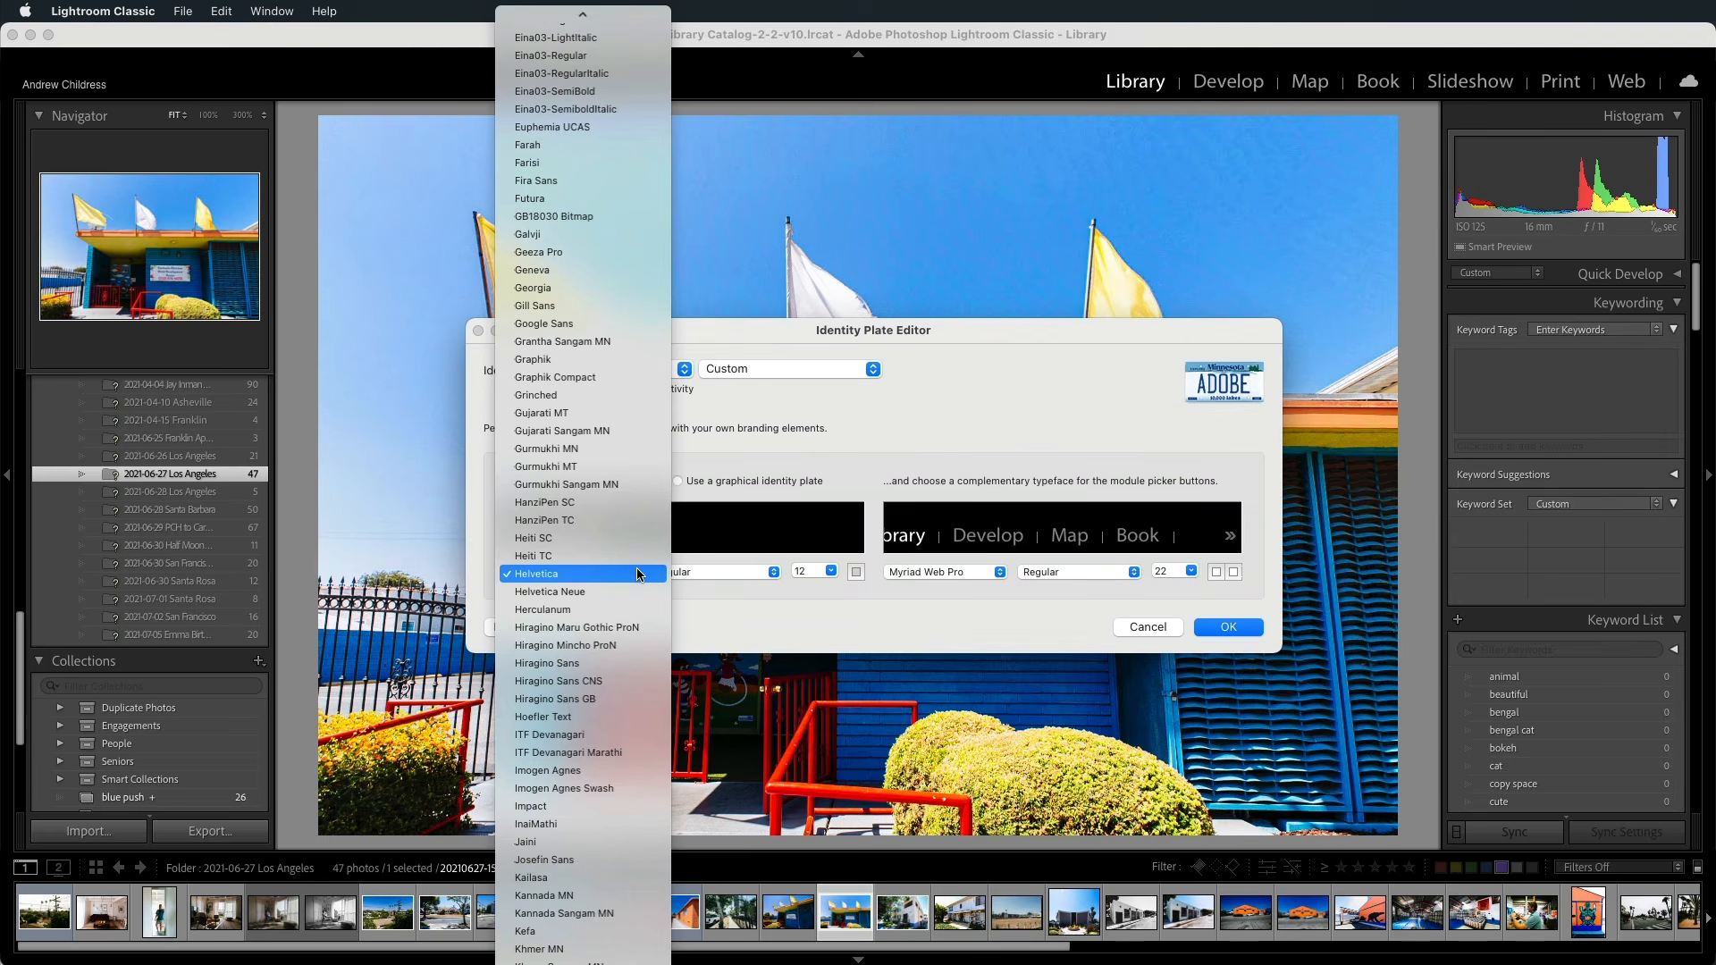
pyautogui.click(565, 270)
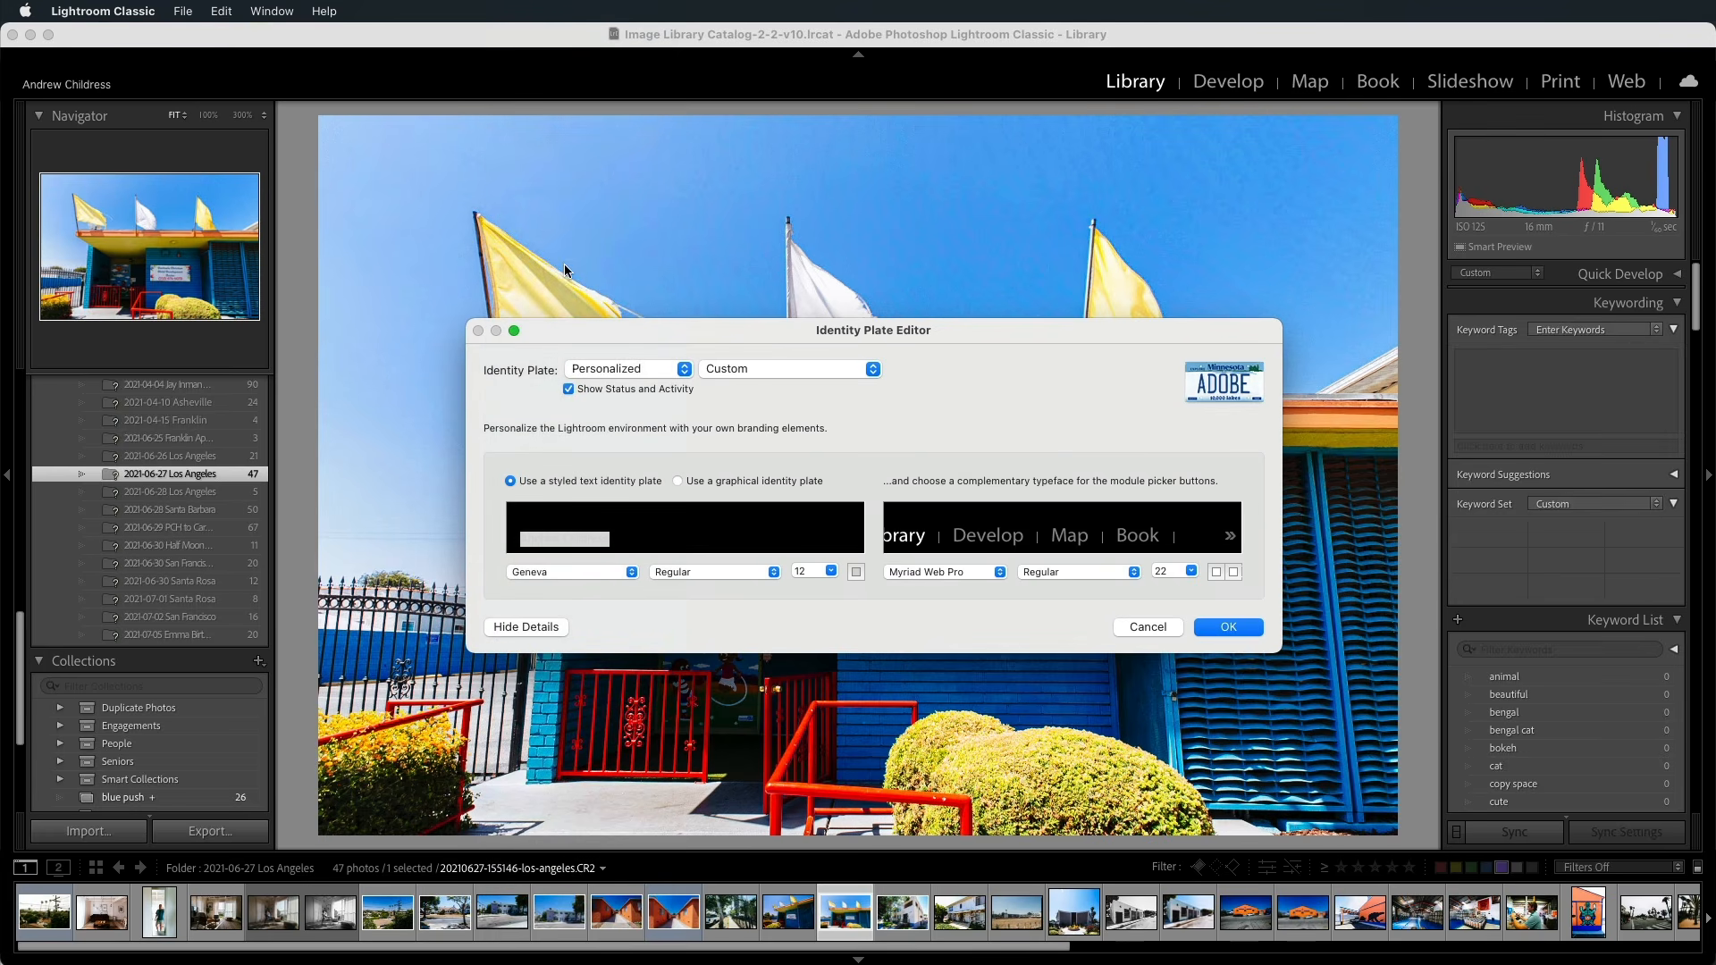
pyautogui.click(832, 572)
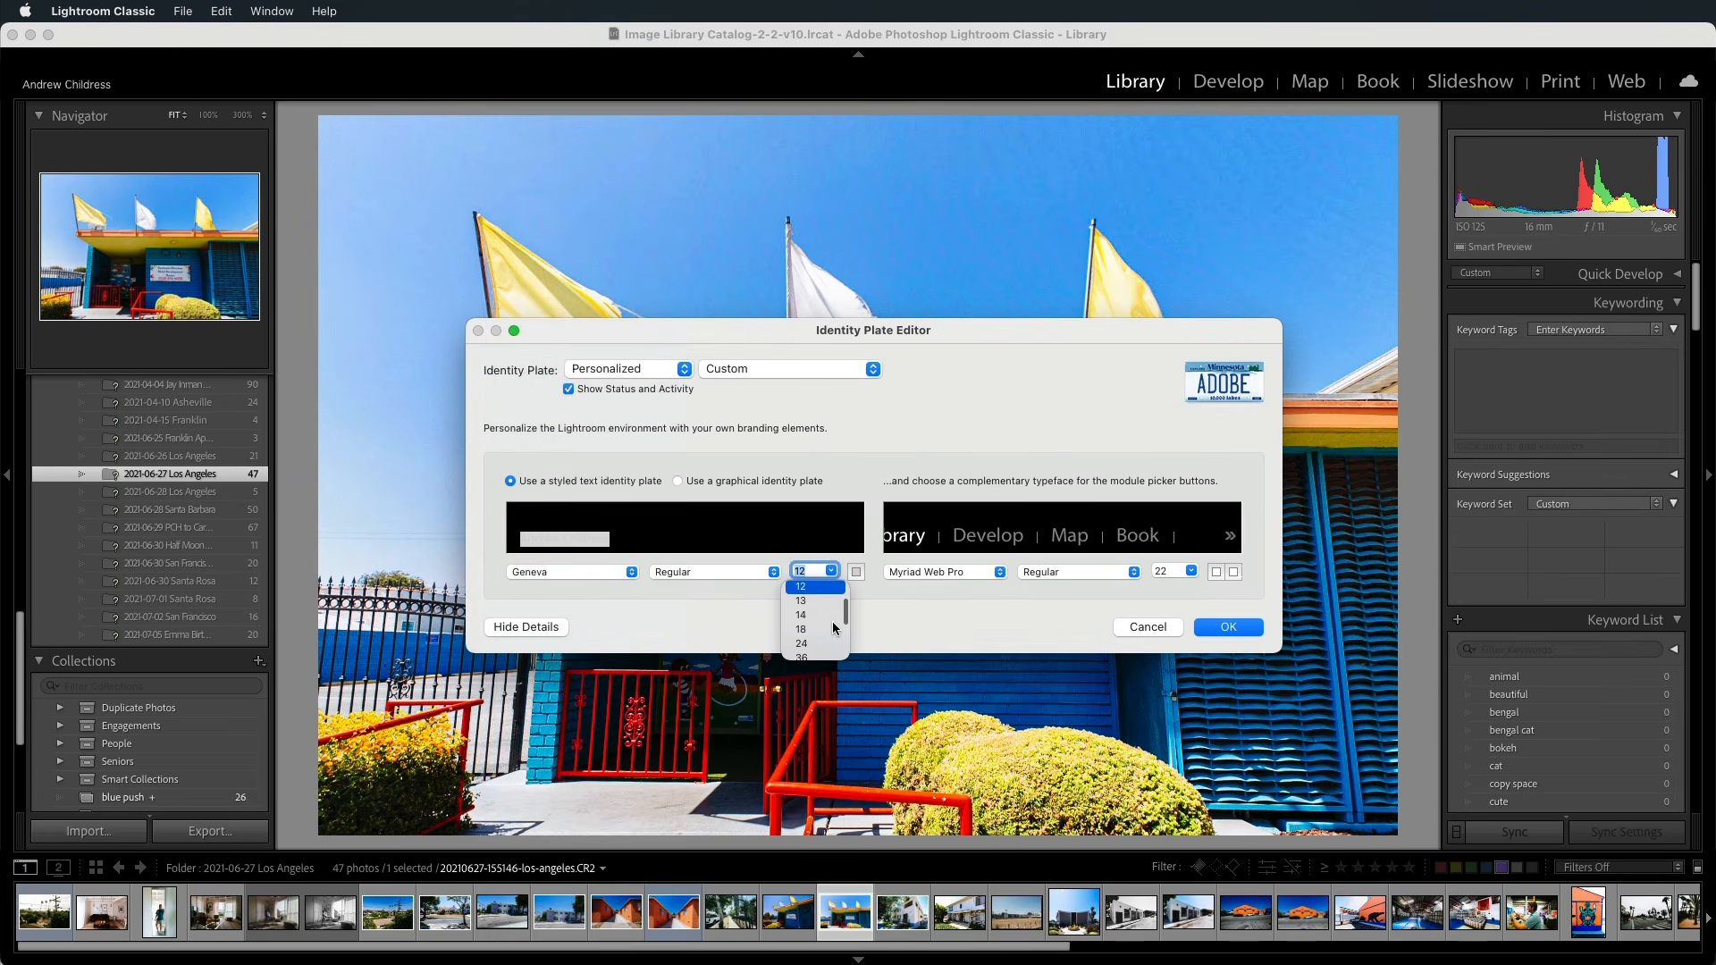
pyautogui.click(834, 629)
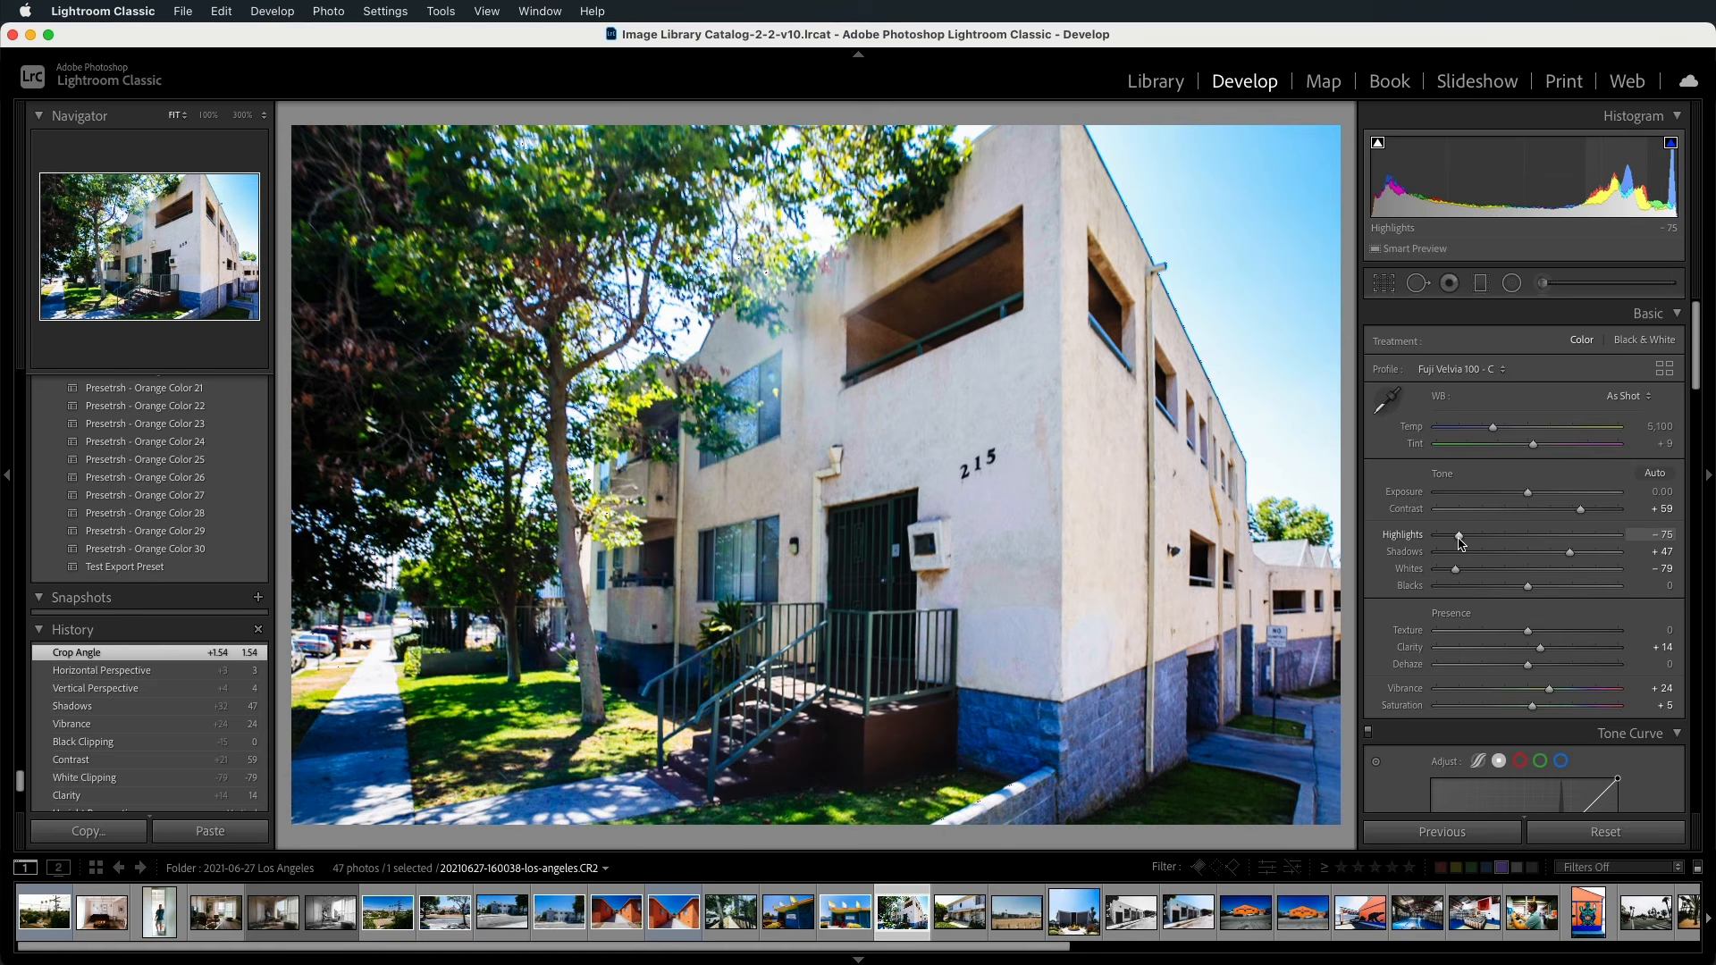
pyautogui.moveTo(1459, 542); pyautogui.dragTo(1528, 535)
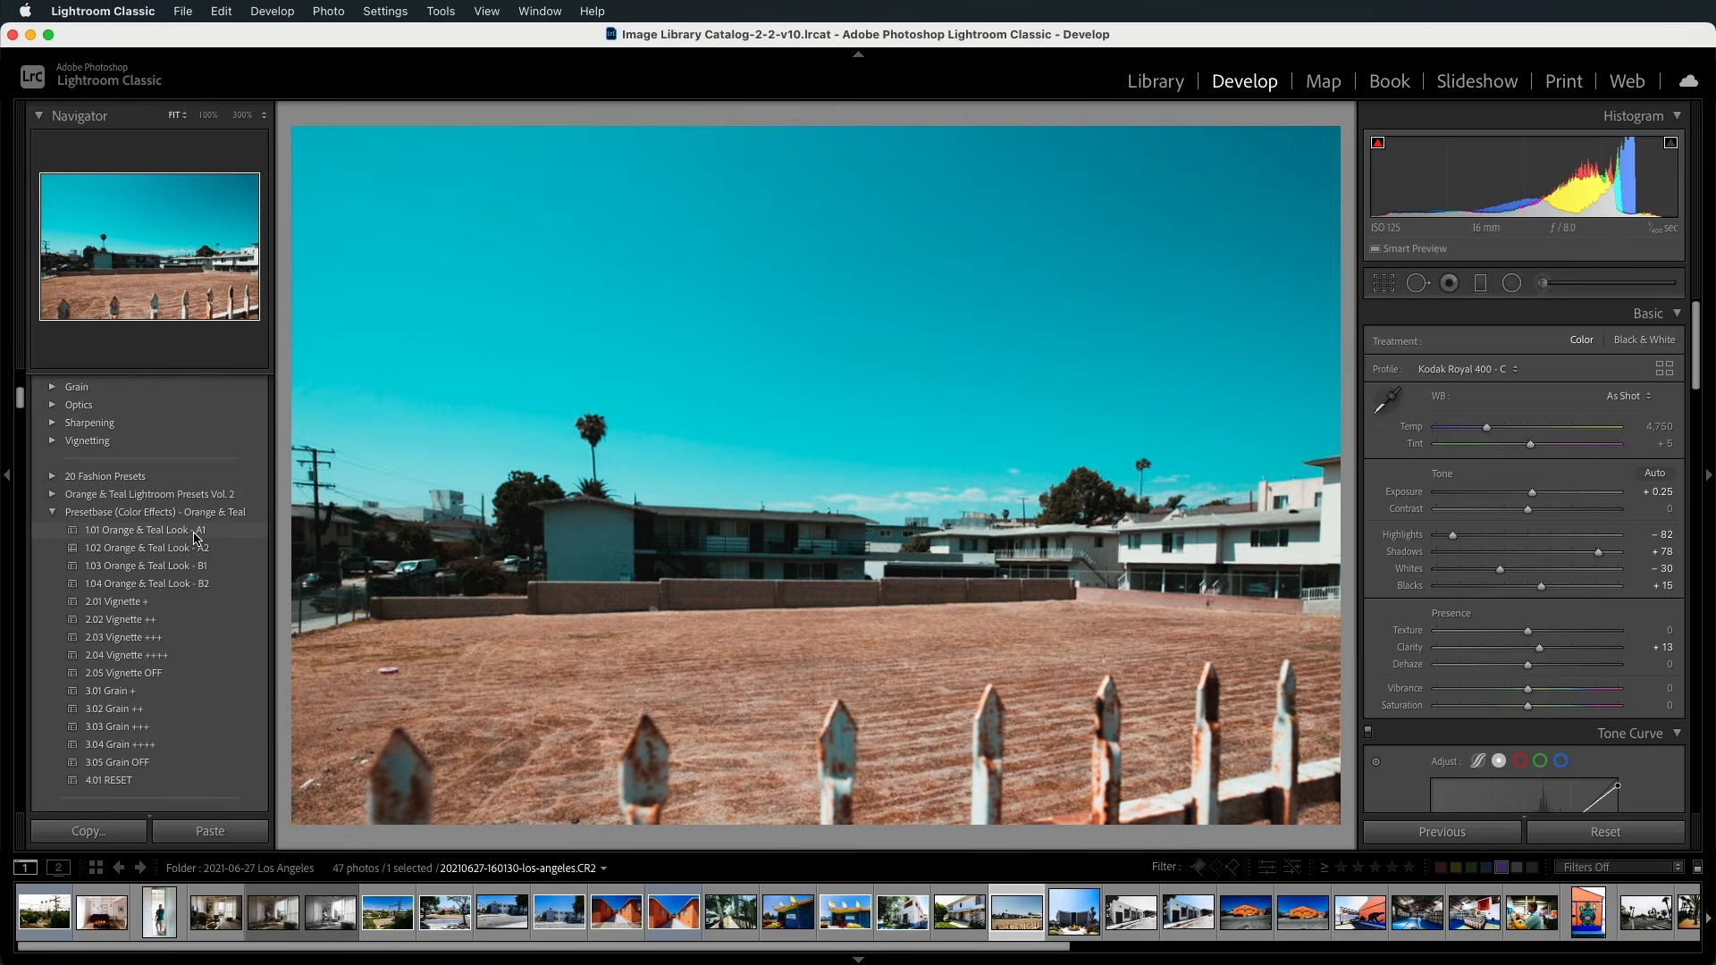
# Step: Move the presets 1.01 Orange & Teal Look - A1 and 1.02 Orange & Teal Look - A2 into the 20 Fashion Presets group
pyautogui.moveTo(199, 533); pyautogui.dragTo(112, 478)
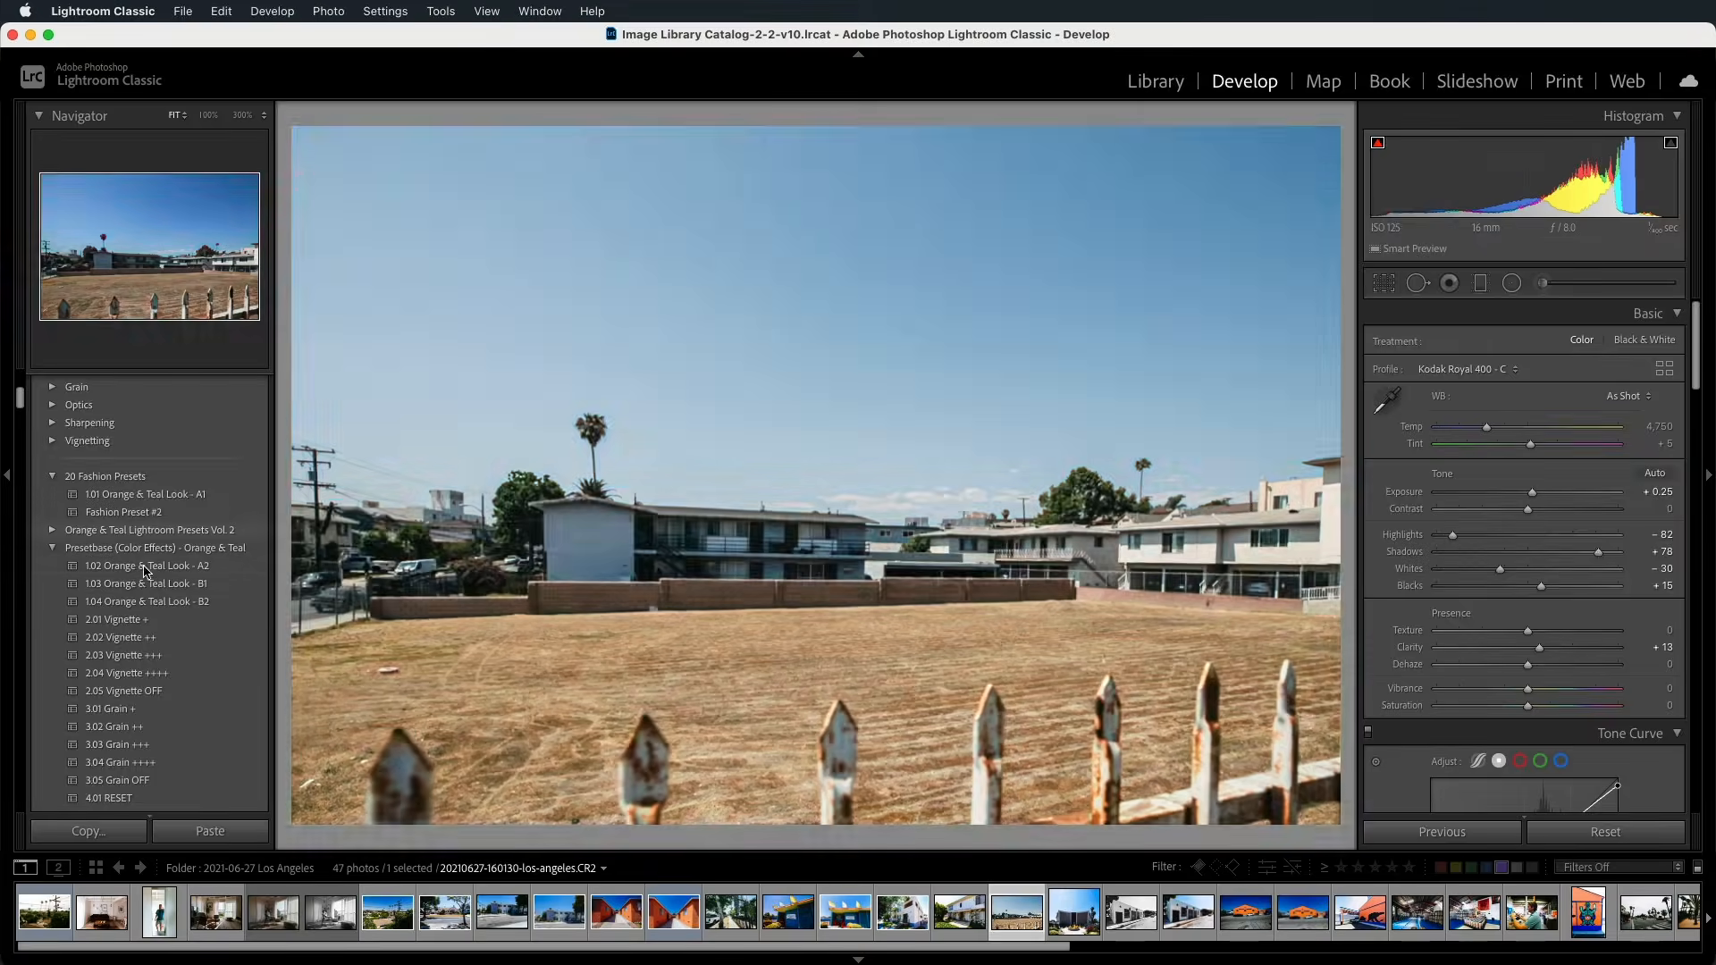
pyautogui.moveTo(137, 568); pyautogui.dragTo(111, 484)
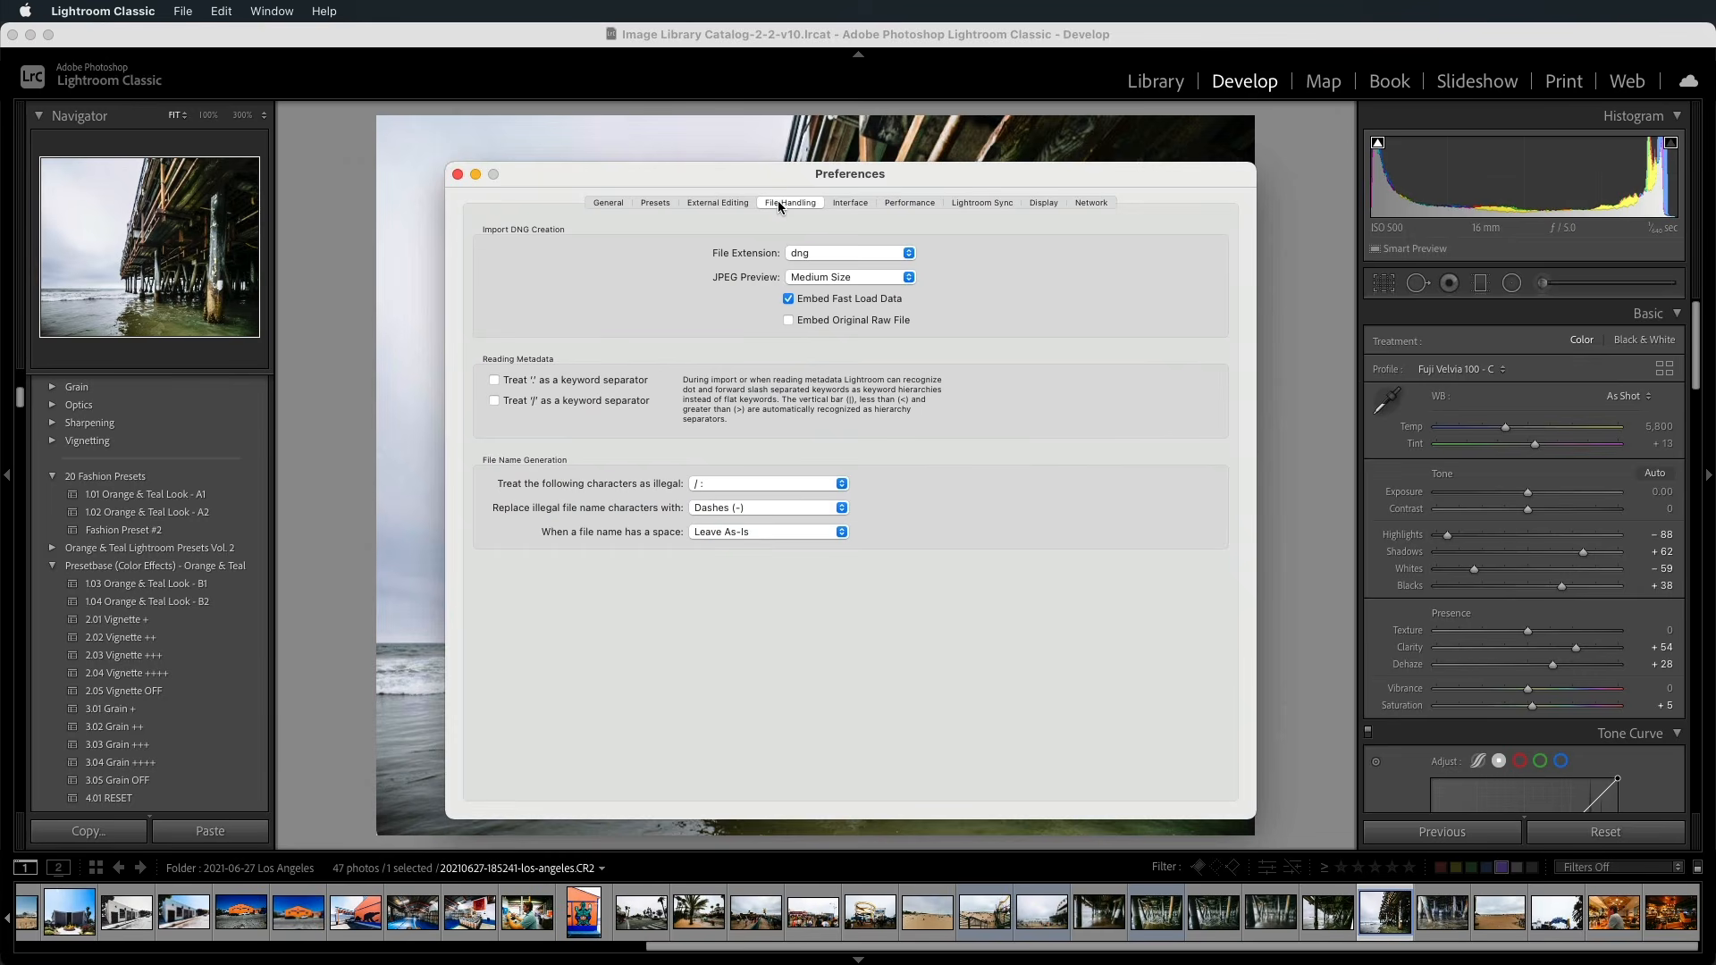
# Step: Show the Performance preferences, select the Camera Raw cache's maximum size, and close the preferences without changing it
pyautogui.click(924, 204)
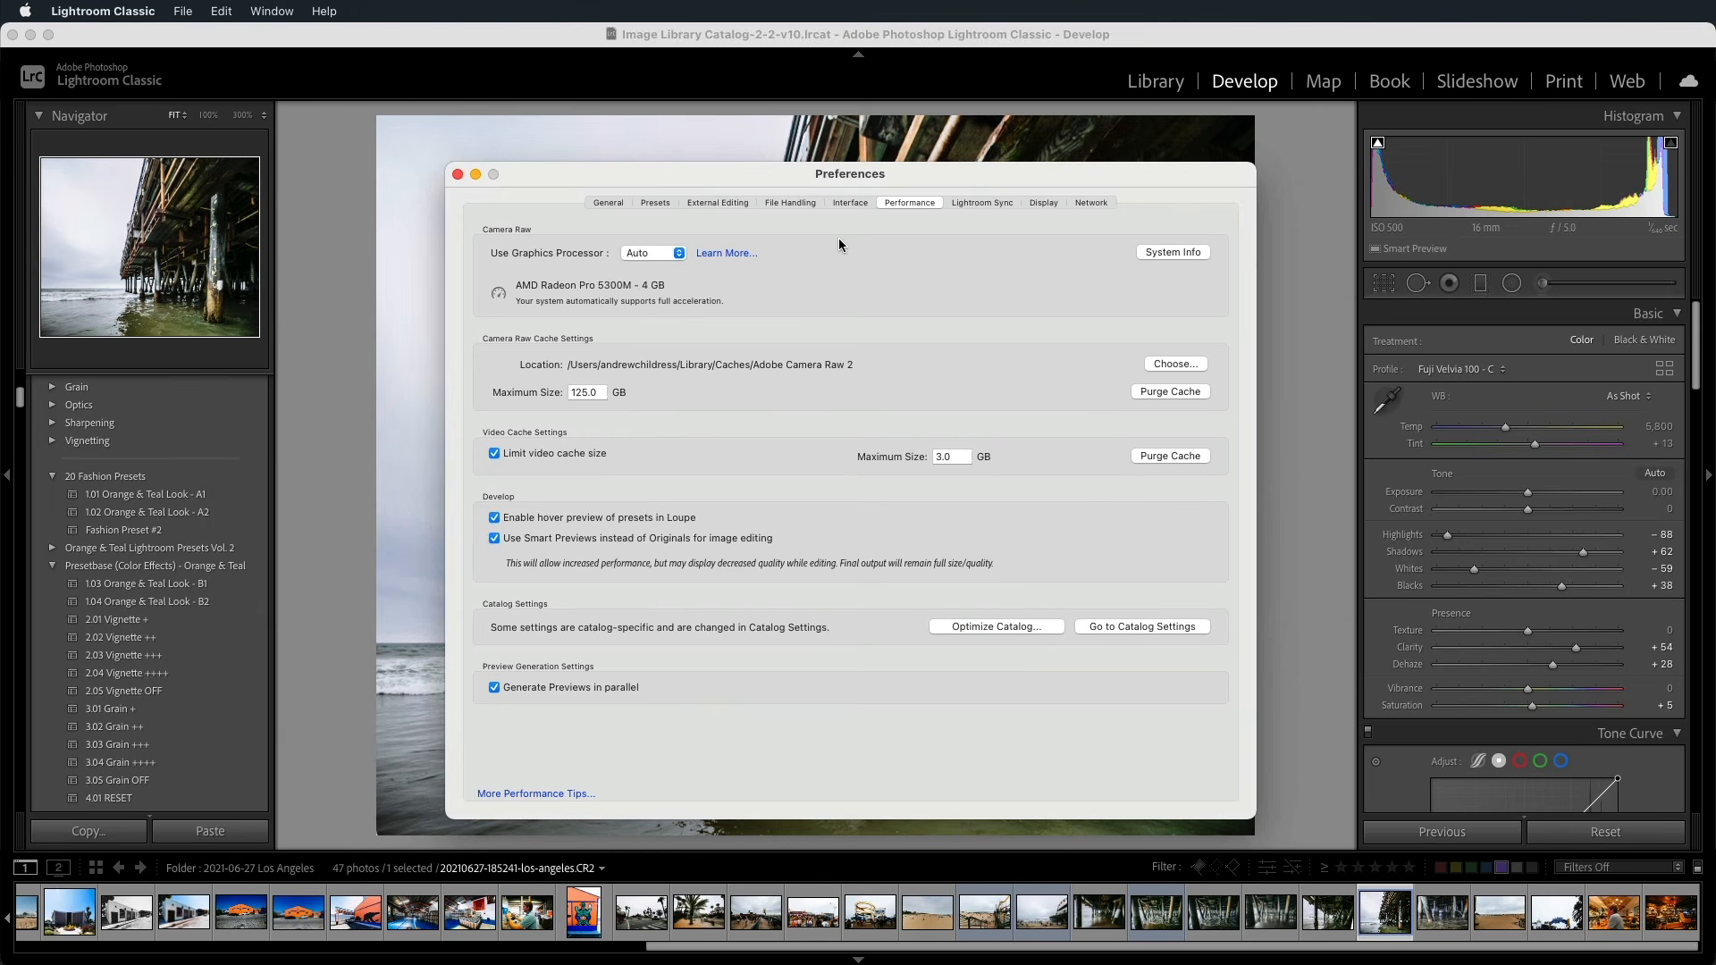
pyautogui.doubleClick(600, 396)
pyautogui.press('Escape')
pyautogui.click(139, 12)
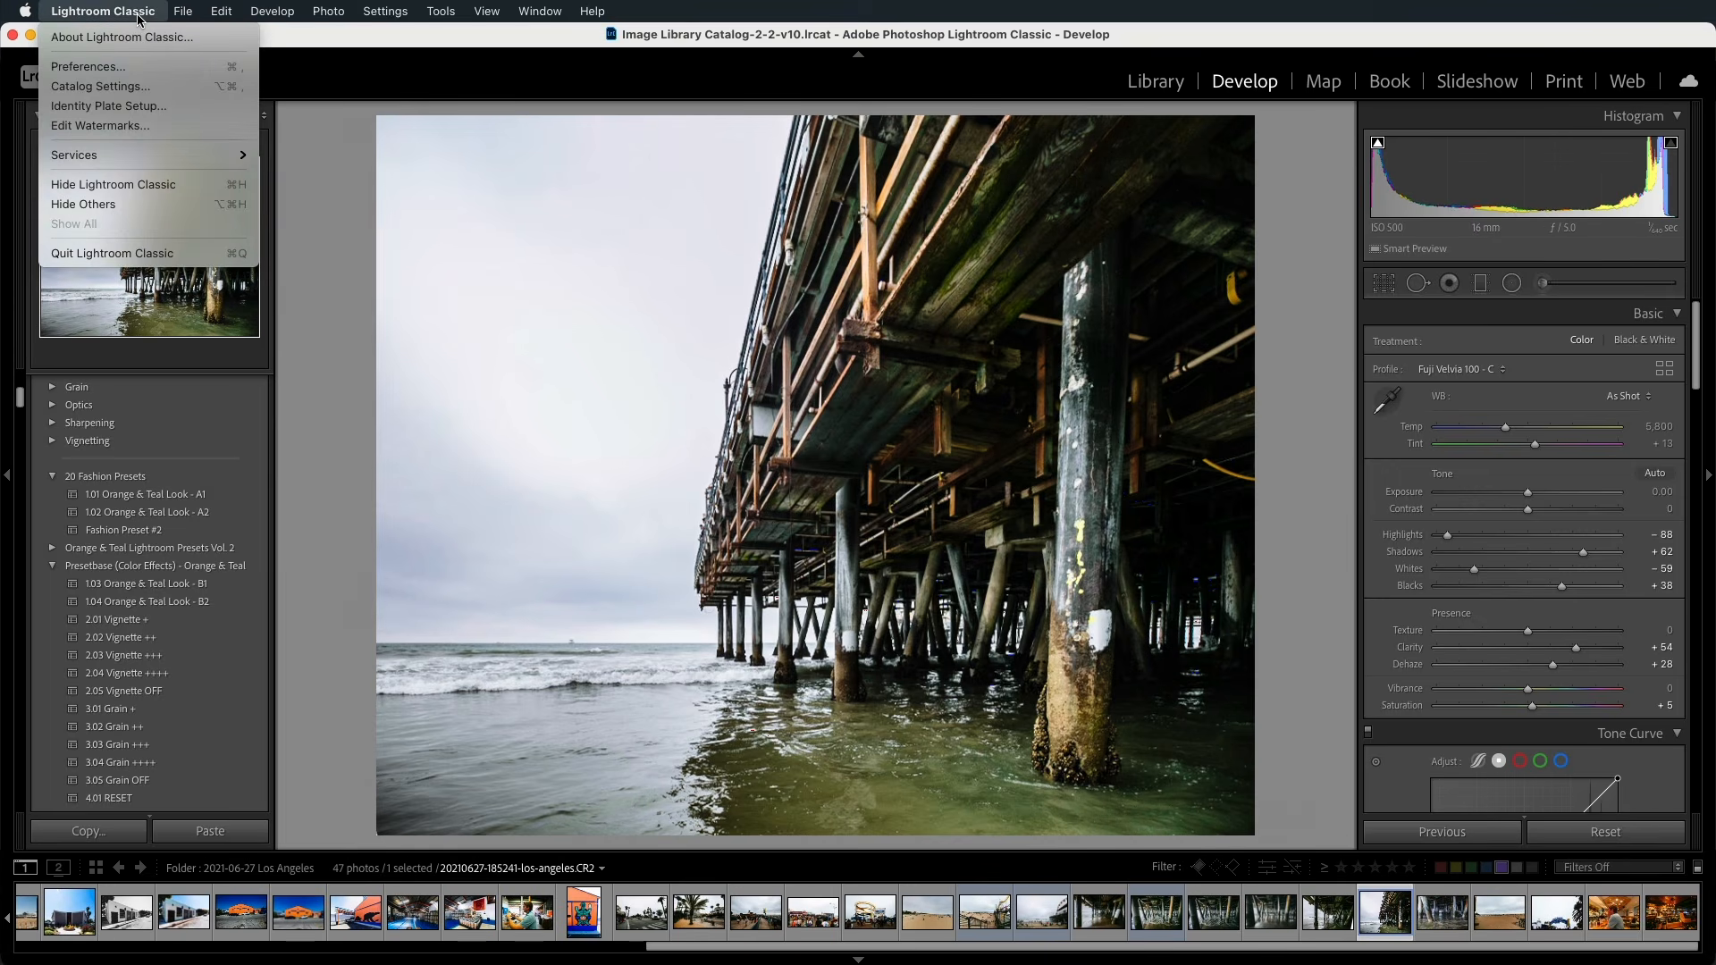
pyautogui.moveTo(186, 13)
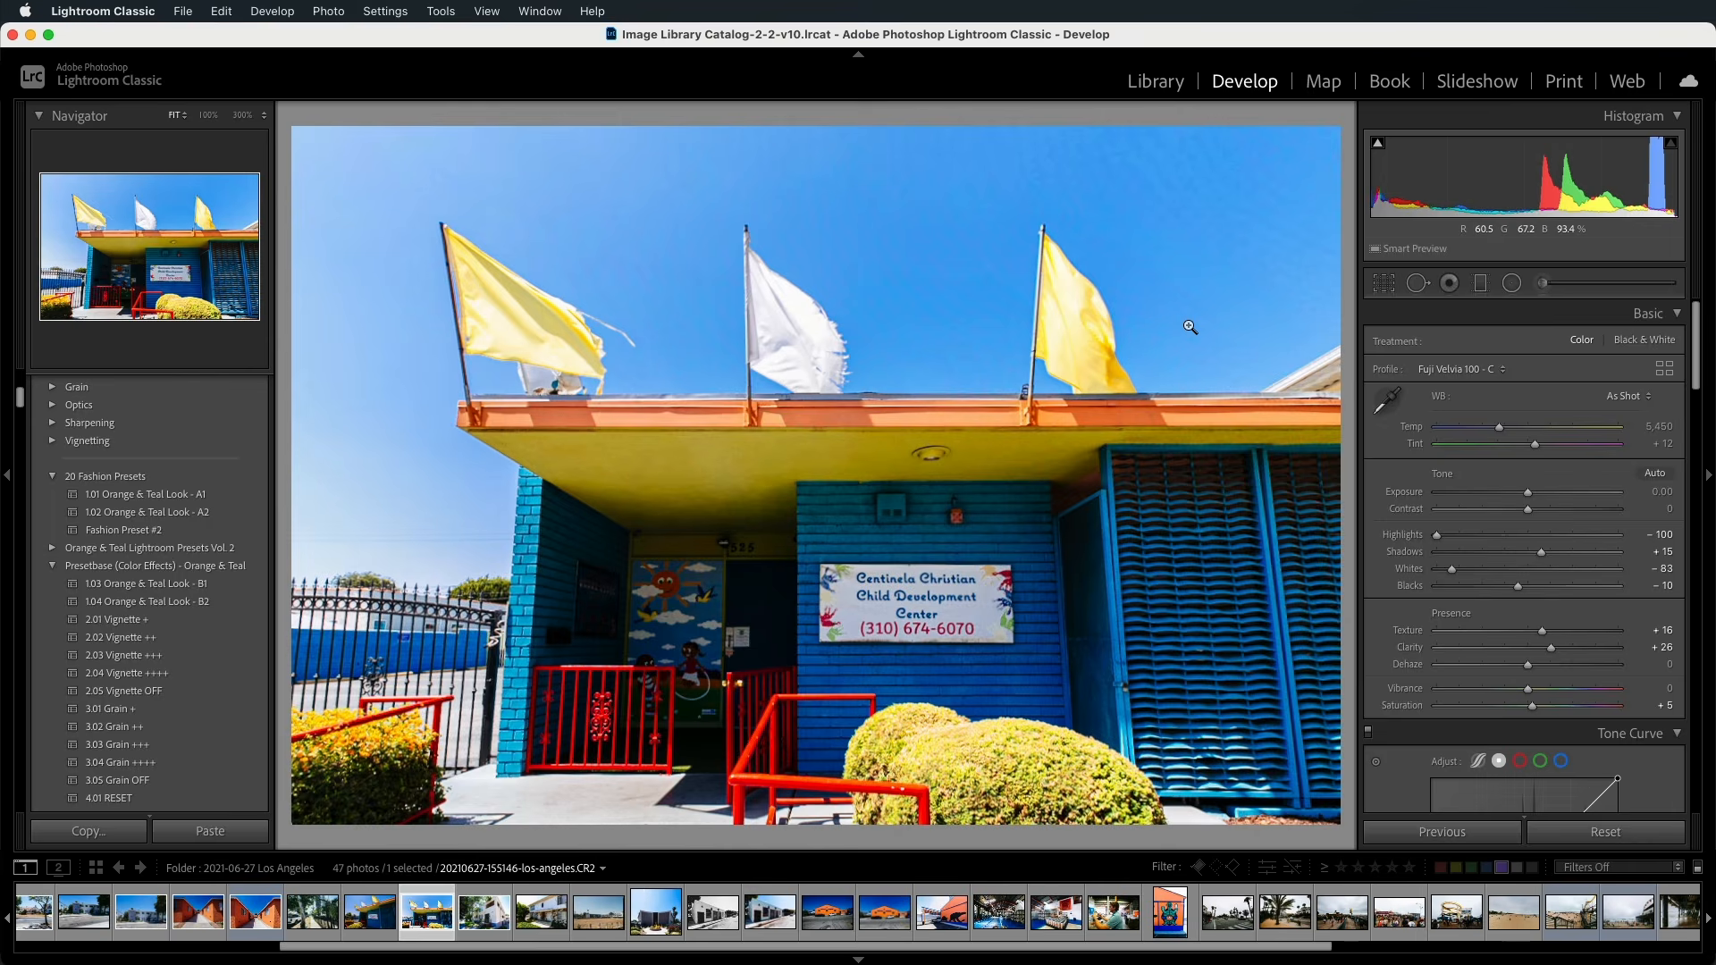
# Step: Cycle the crop overlay to the golden spiral on the photo with three flags, slightly adjust the crop's corner, and apply the crop
pyautogui.press('r')
pyautogui.press('o')
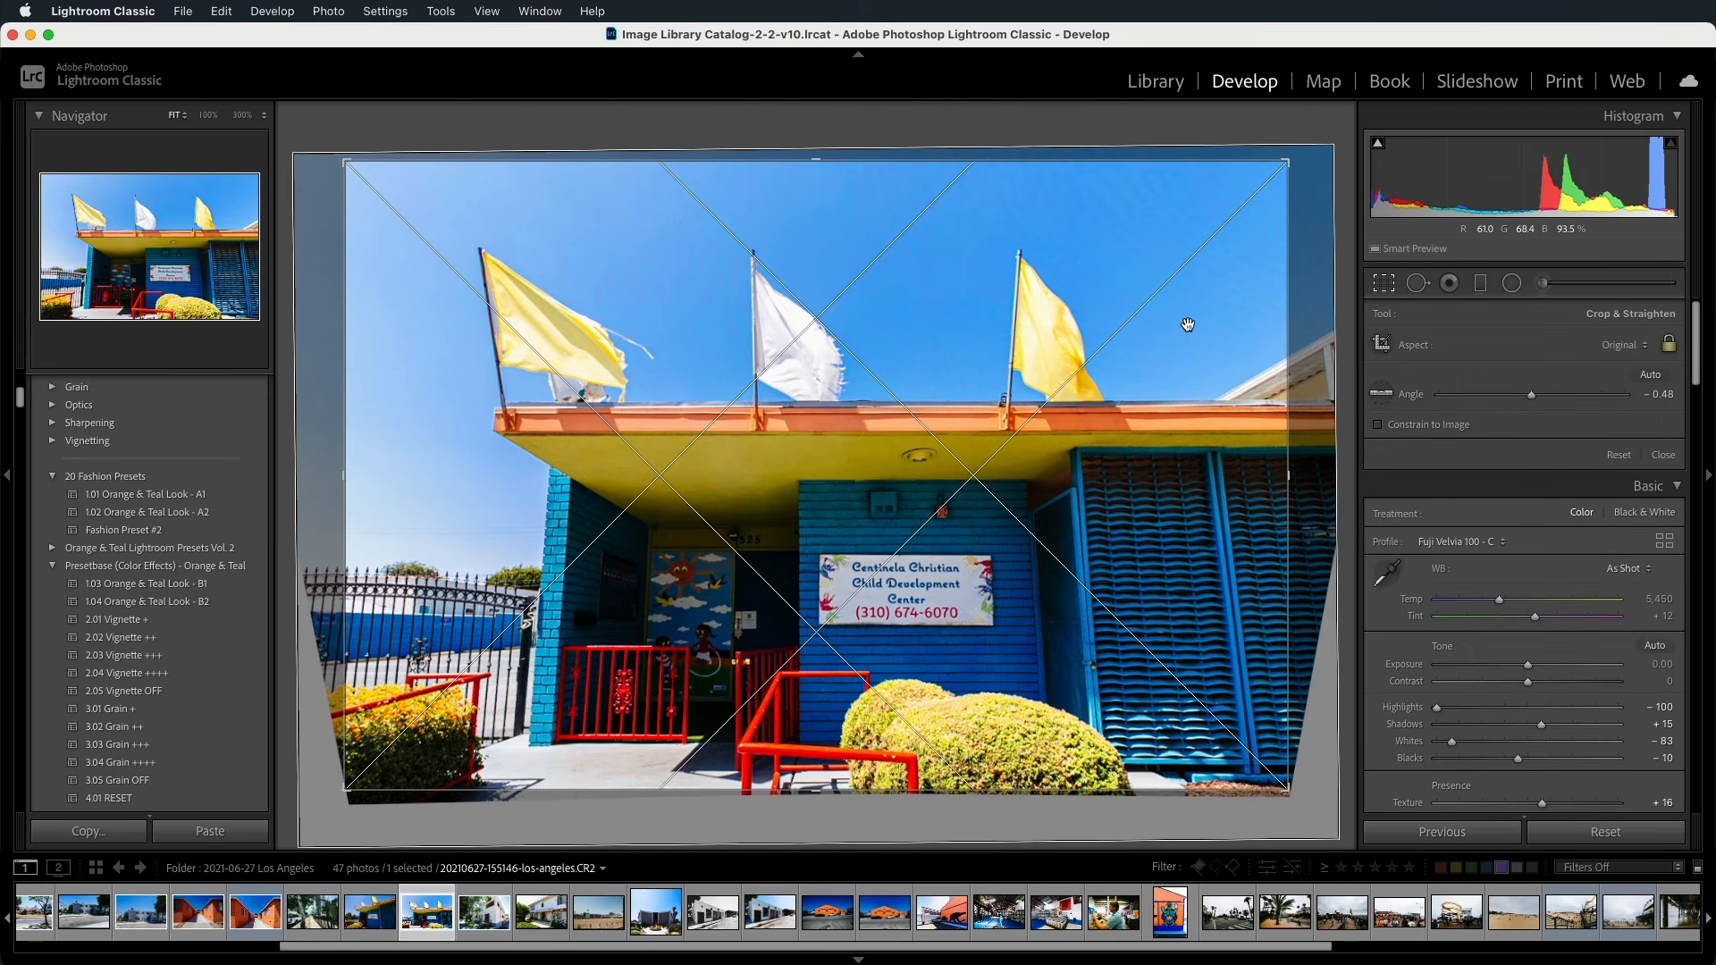
pyautogui.press('o')
pyautogui.press('o')
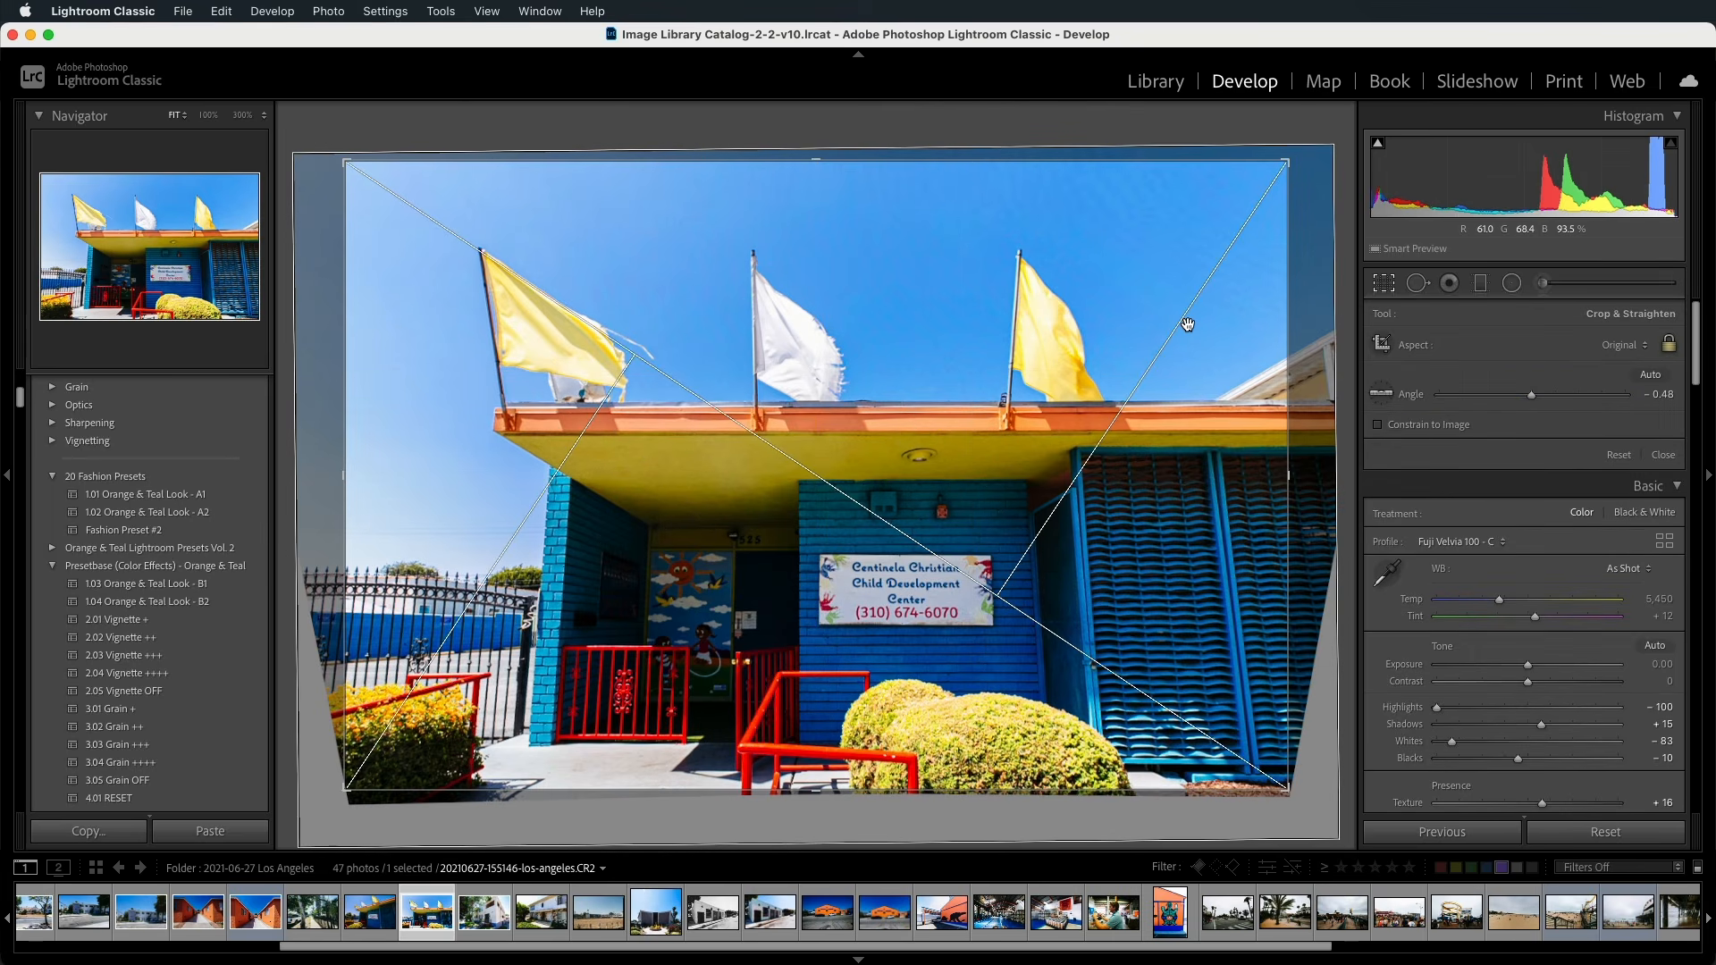
pyautogui.press('o')
pyautogui.press('o')
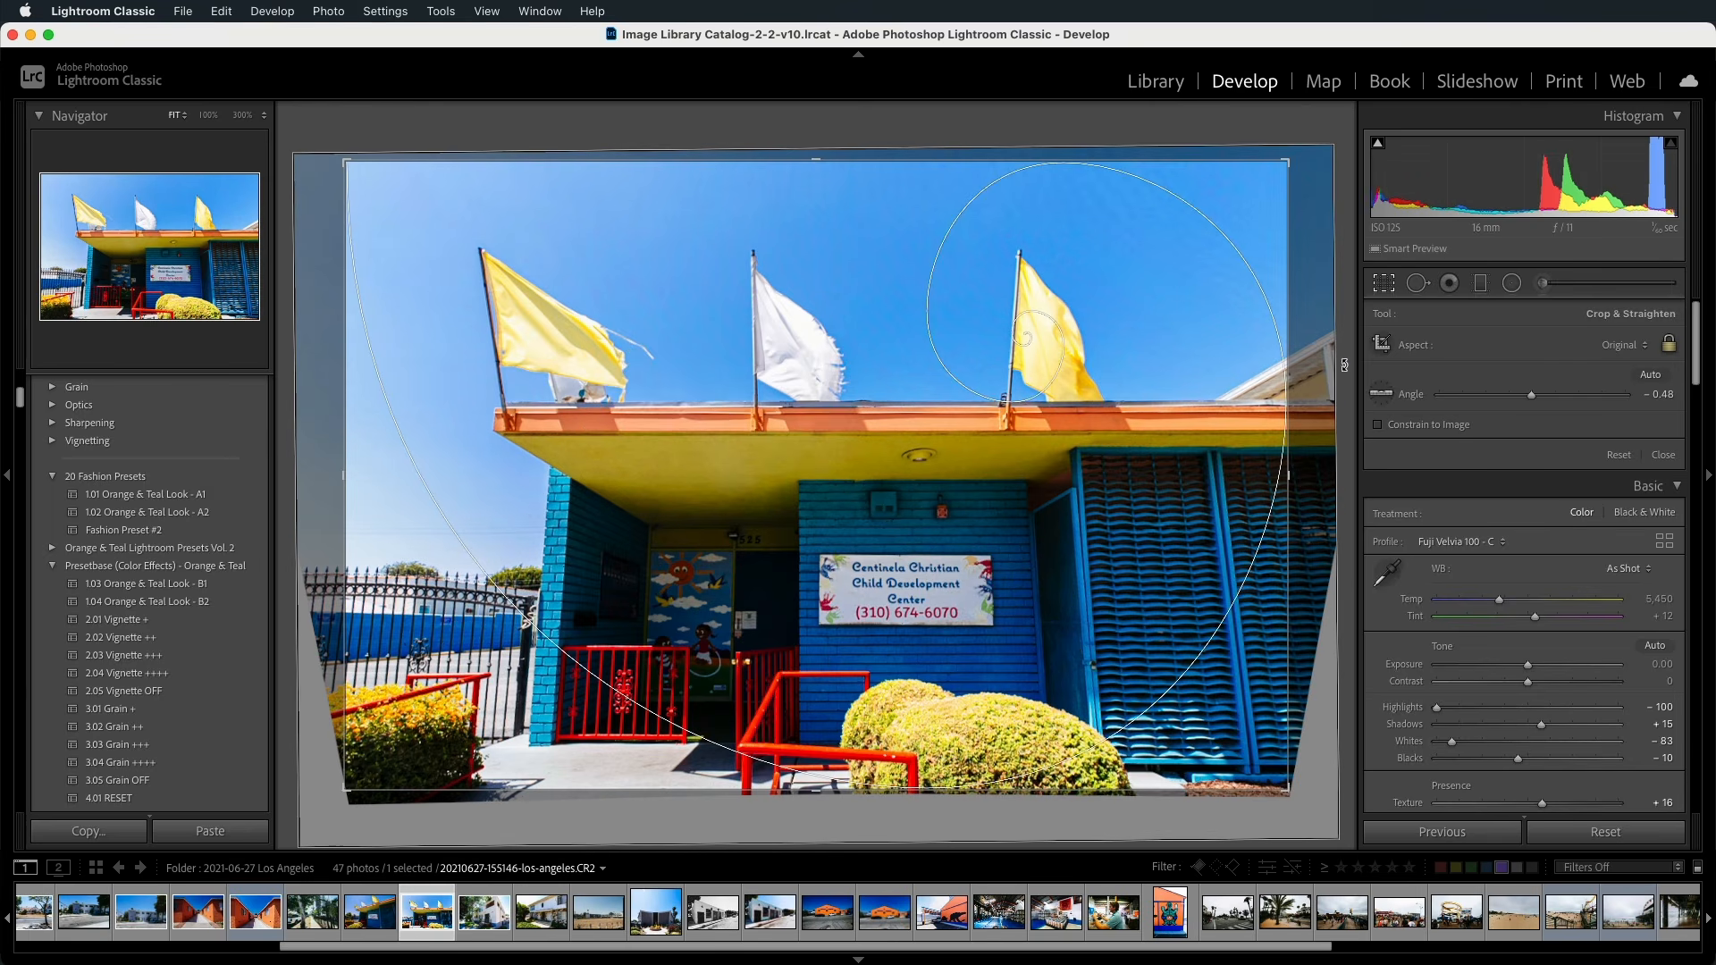
pyautogui.moveTo(1282, 155)
pyautogui.mouseDown()
pyautogui.moveTo(1251, 125)
pyautogui.moveTo(1299, 159)
pyautogui.mouseUp()
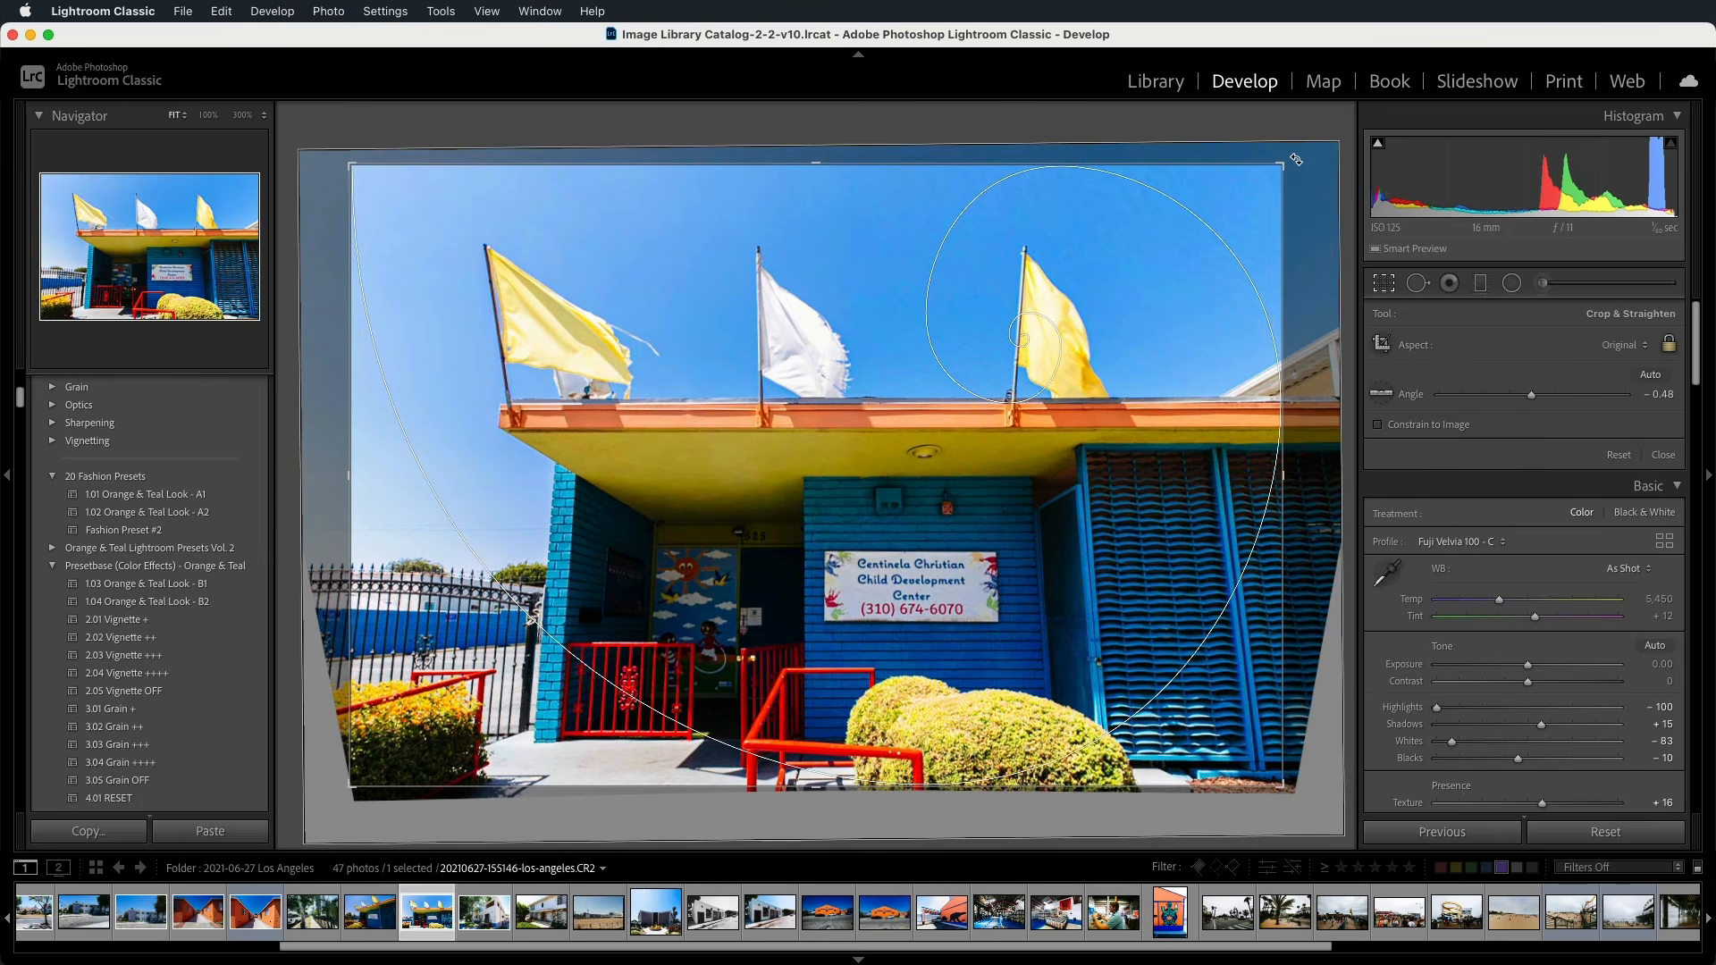
pyautogui.press('Return')
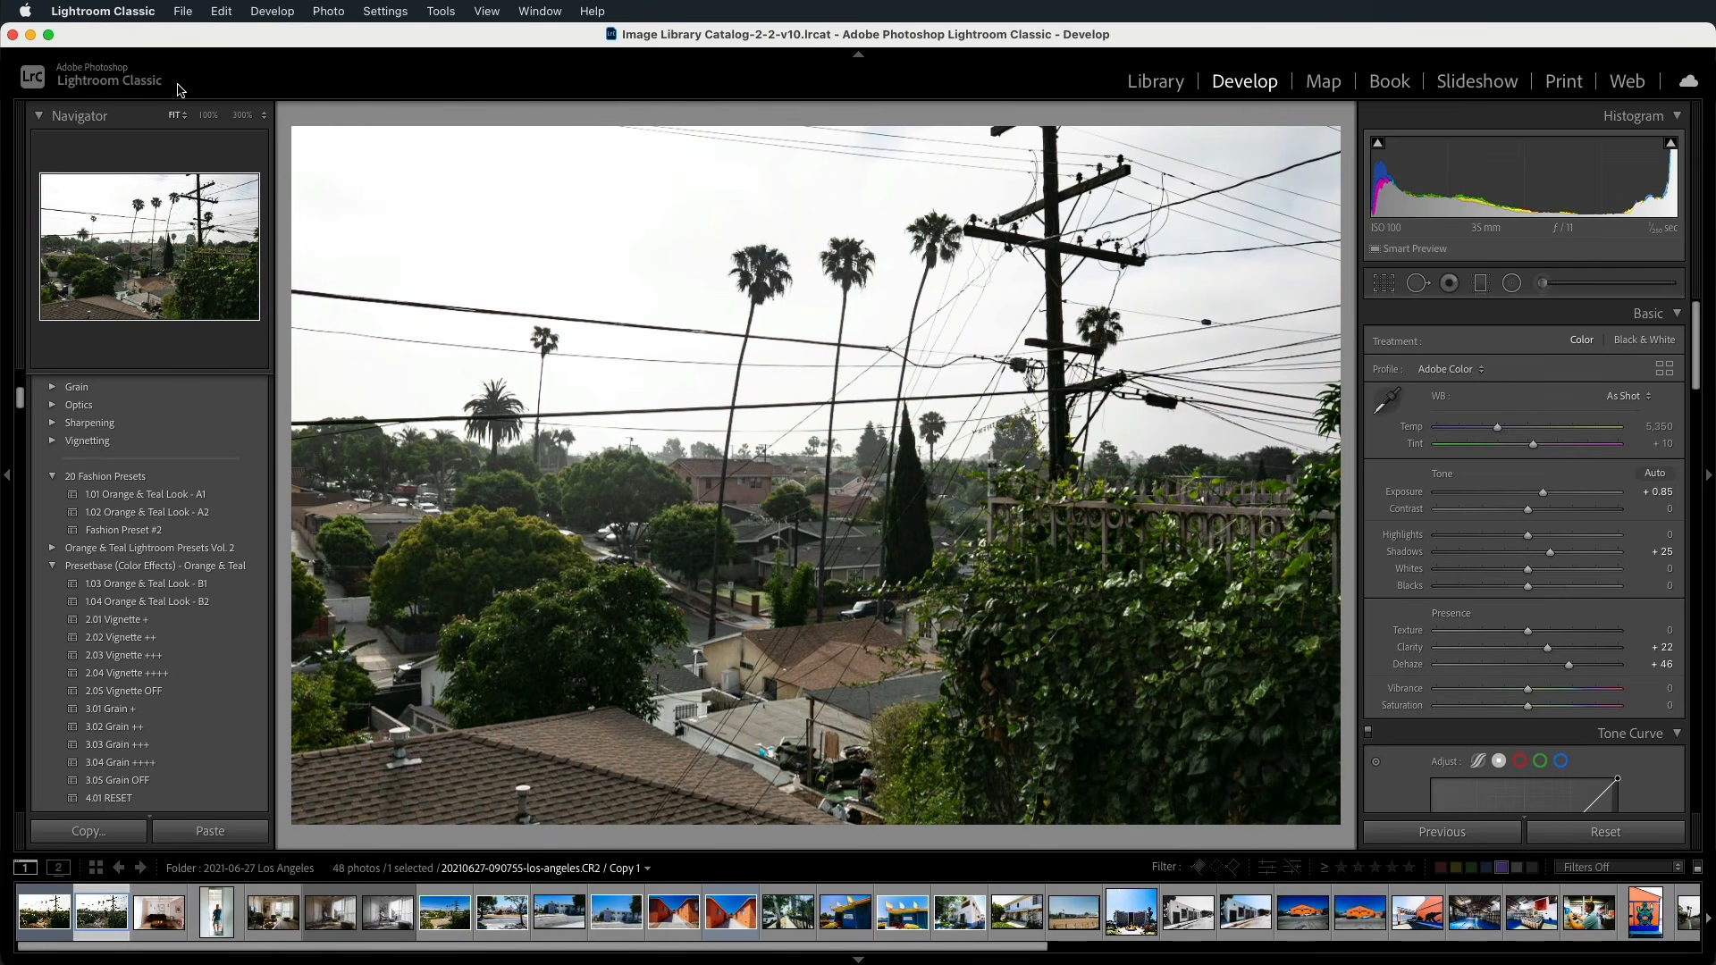
# Step: Run The Fader plug-in on the rooftops photo's virtual copy and raise the C - Fuji 160S preset's opacity above 100
pyautogui.click(139, 11)
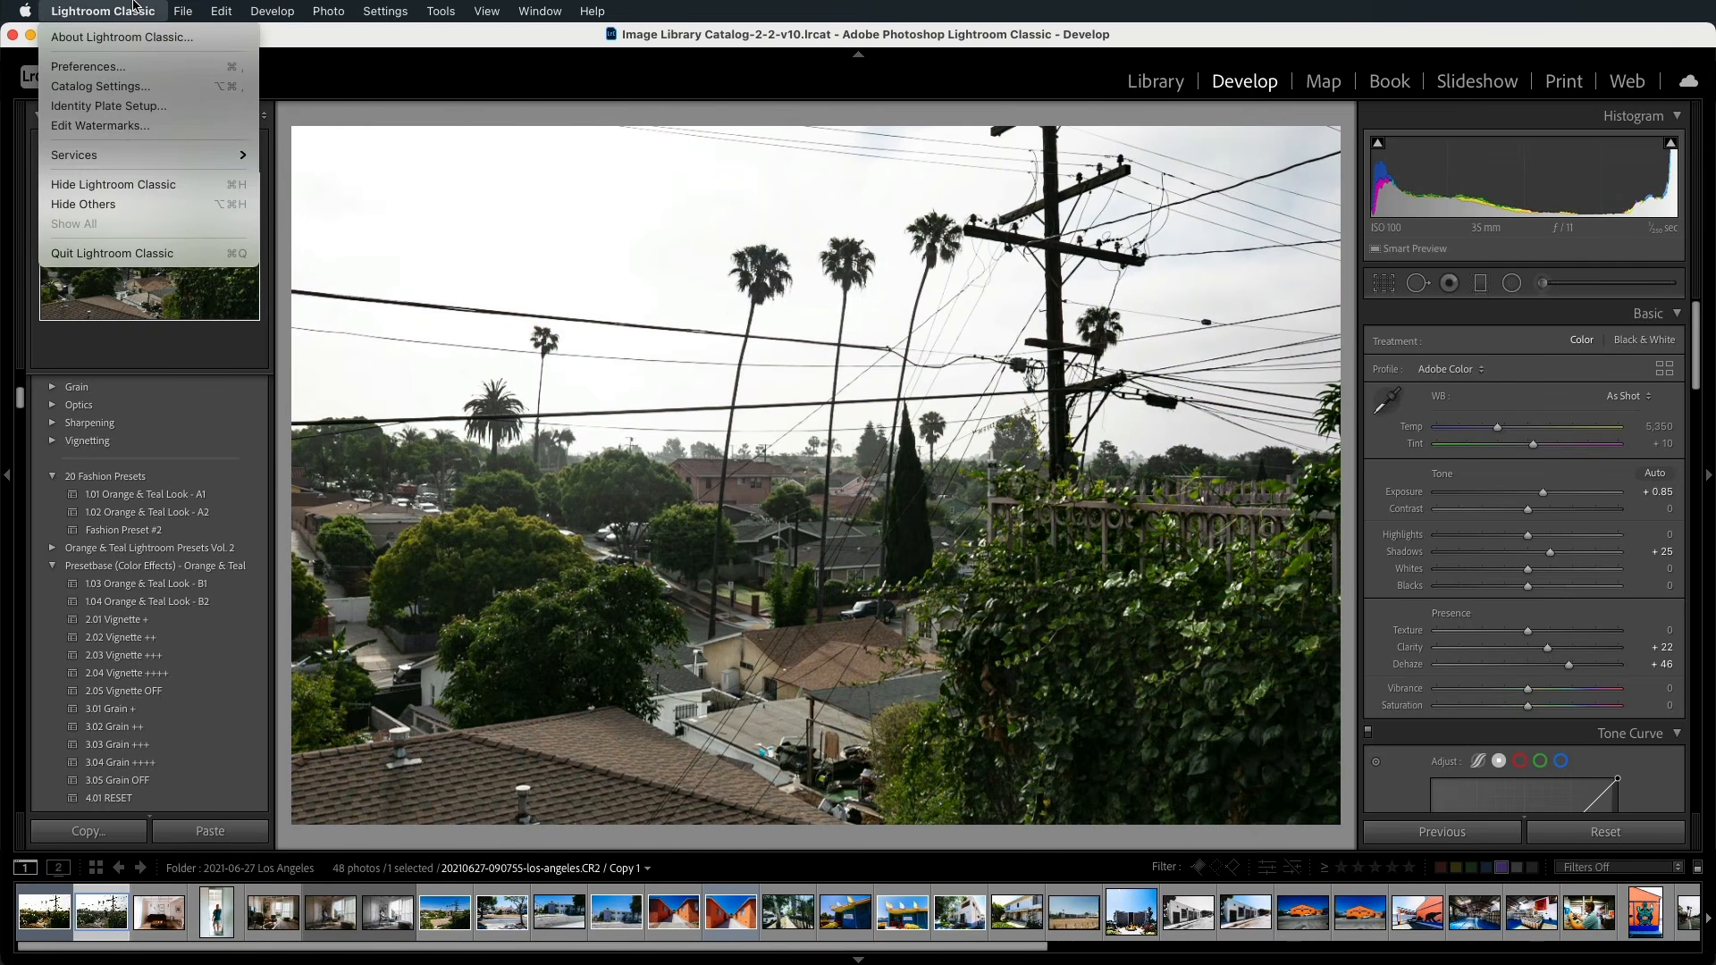
pyautogui.moveTo(183, 13)
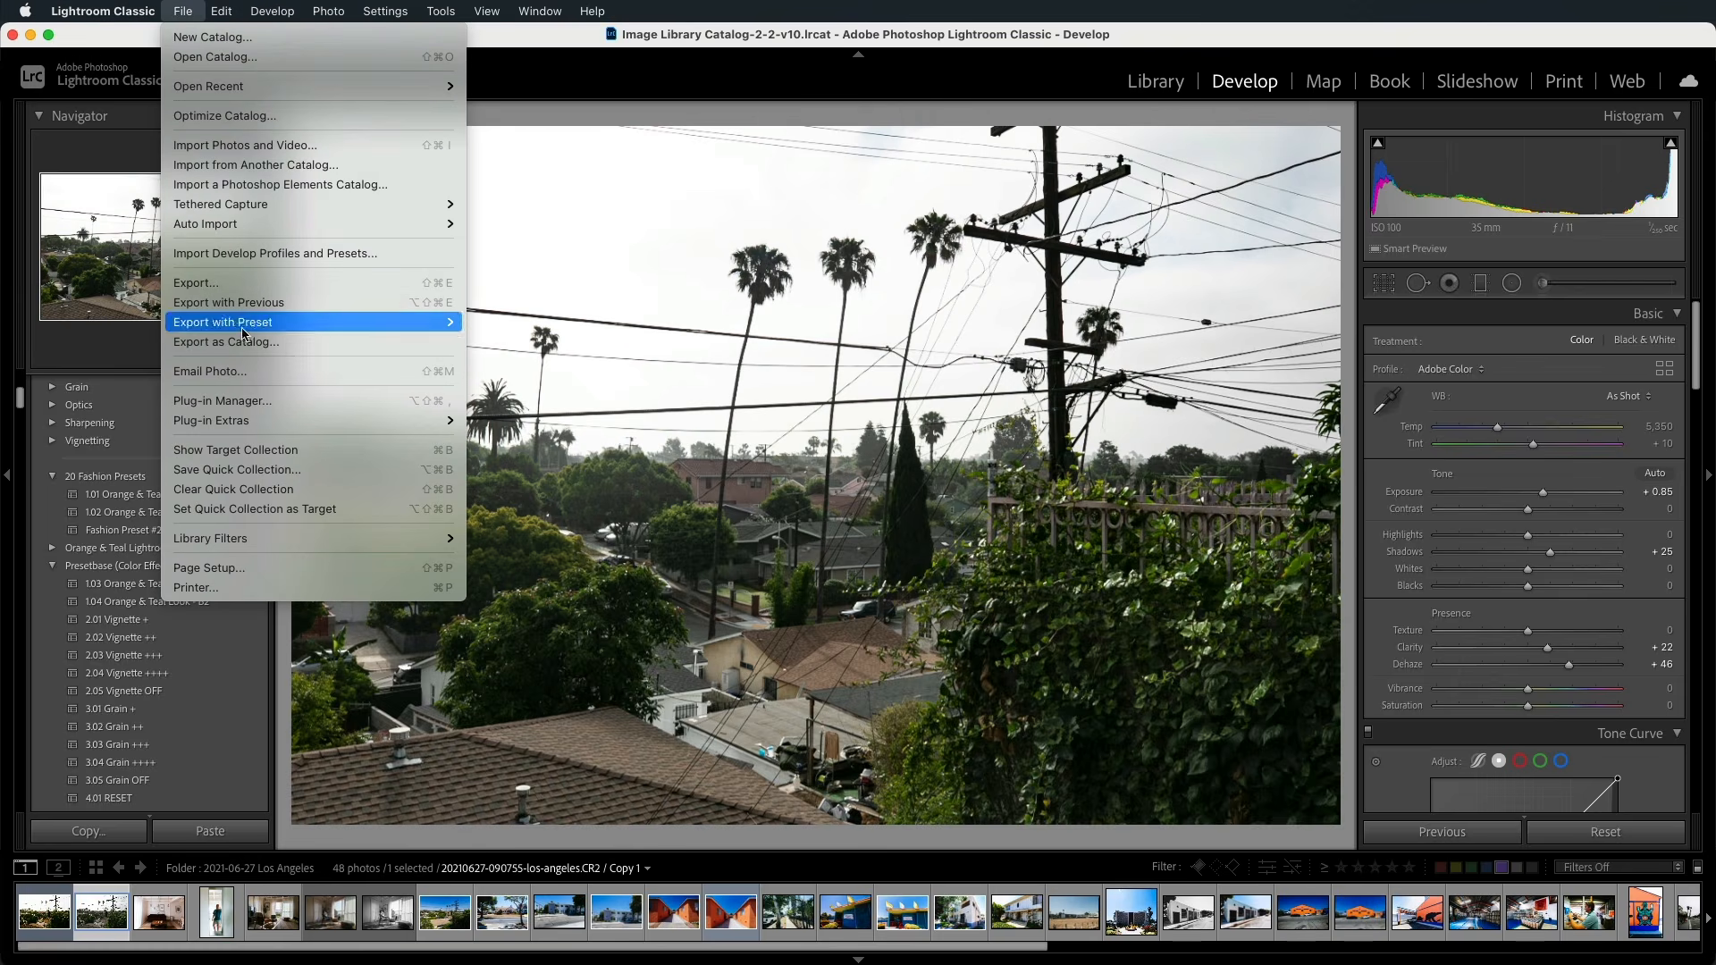
pyautogui.moveTo(291, 418)
pyautogui.click(511, 539)
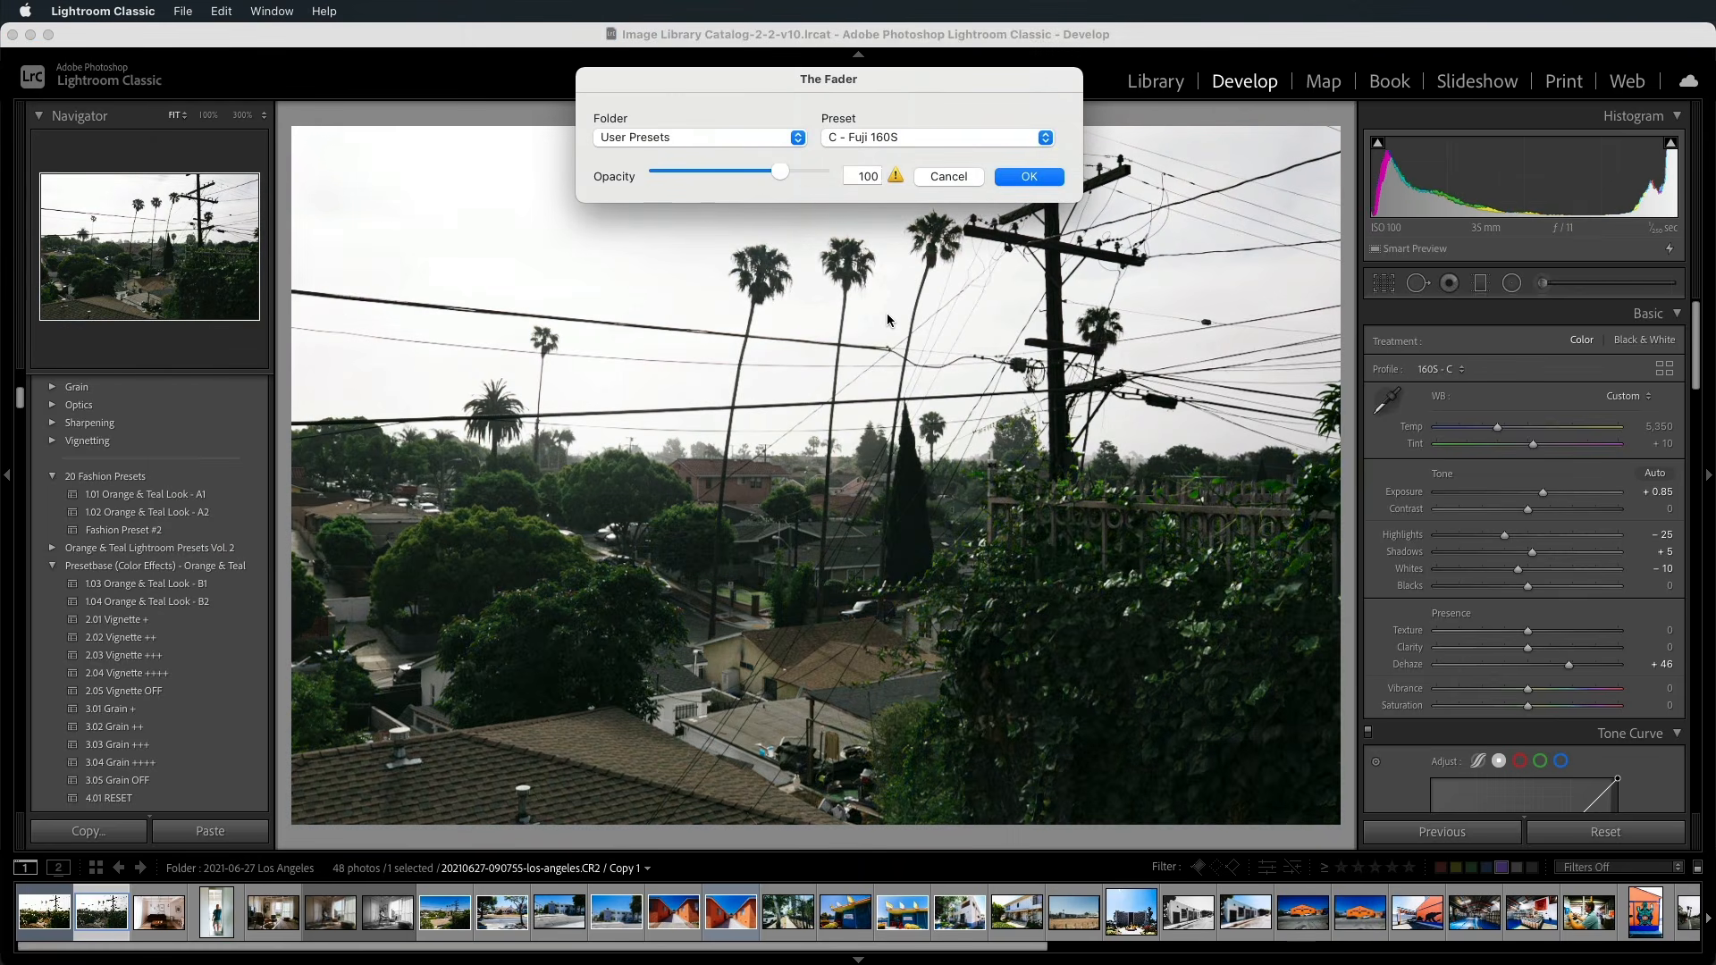
pyautogui.moveTo(771, 175); pyautogui.dragTo(809, 176)
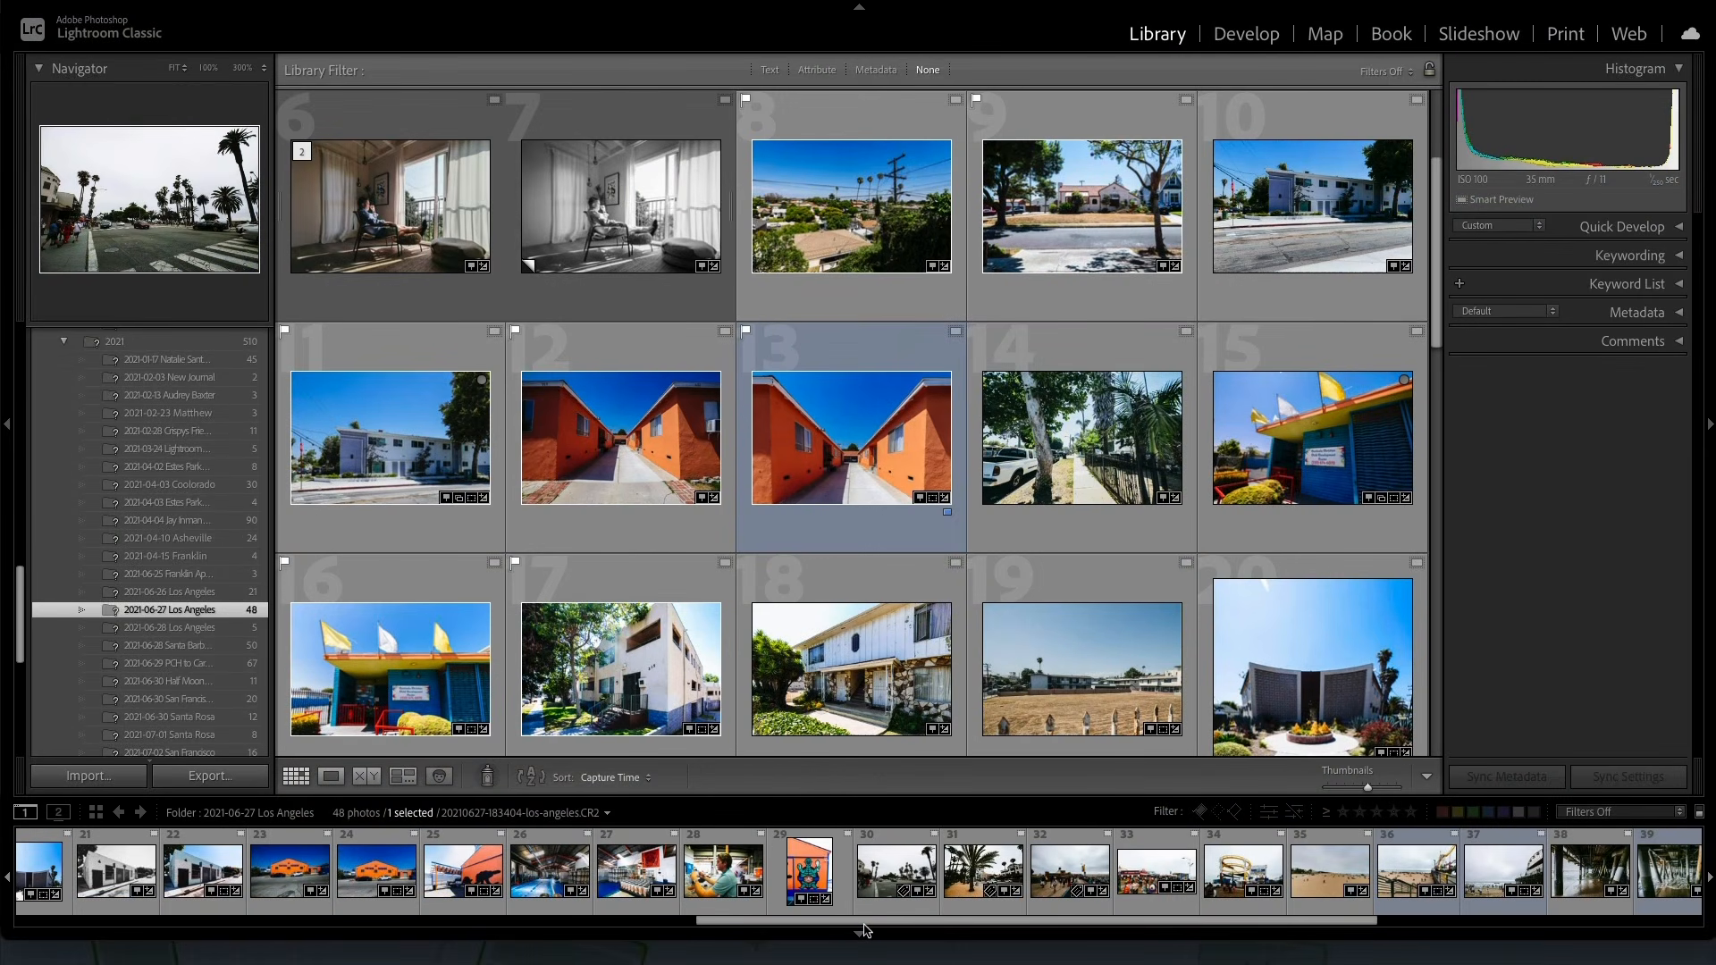
# Step: Set the filmstrip to hide automatically in the Library grid
pyautogui.rightClick(863, 930)
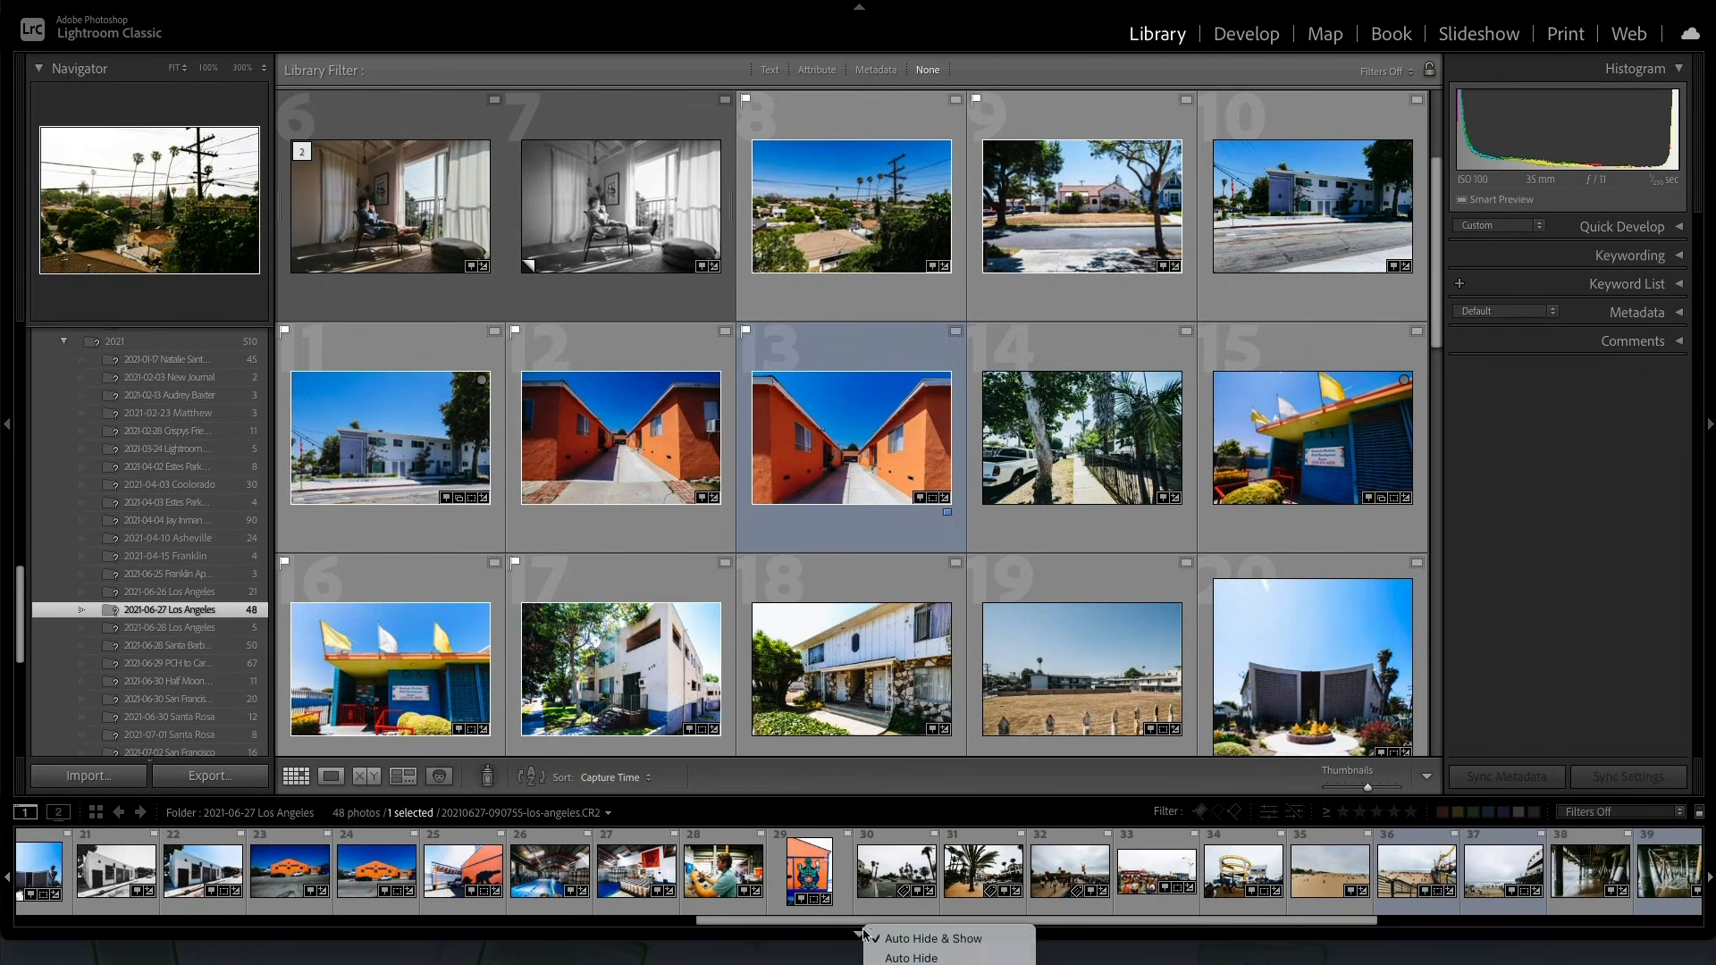
pyautogui.click(984, 947)
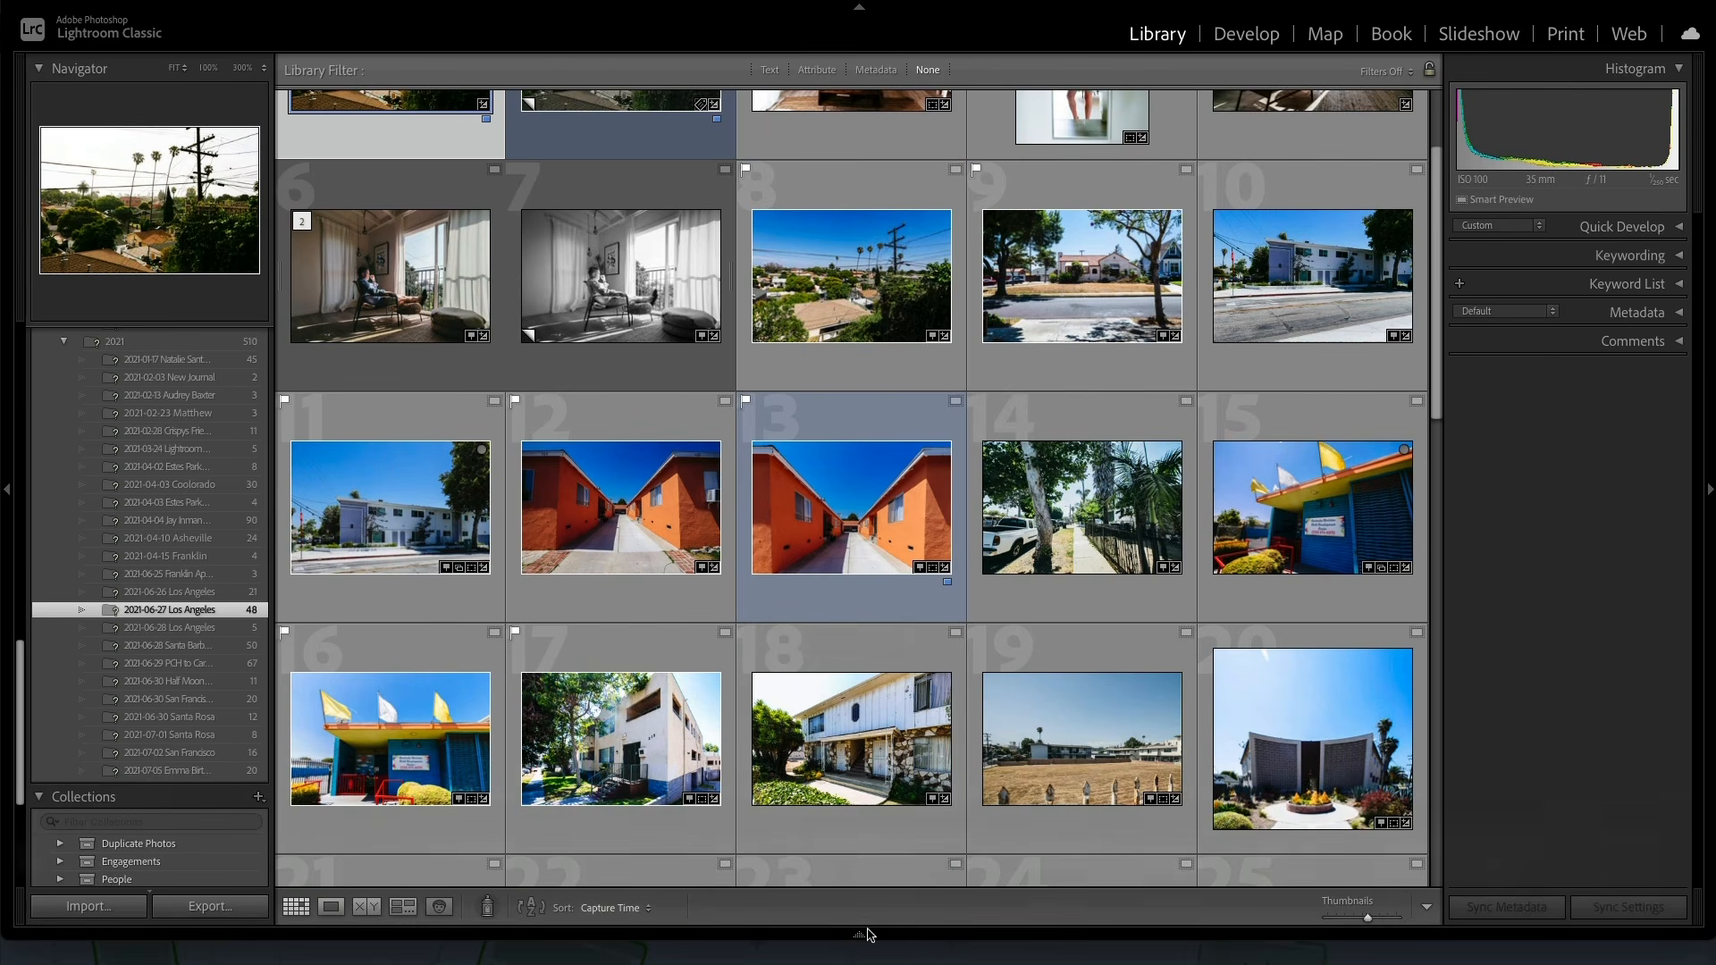
pyautogui.moveTo(865, 930)
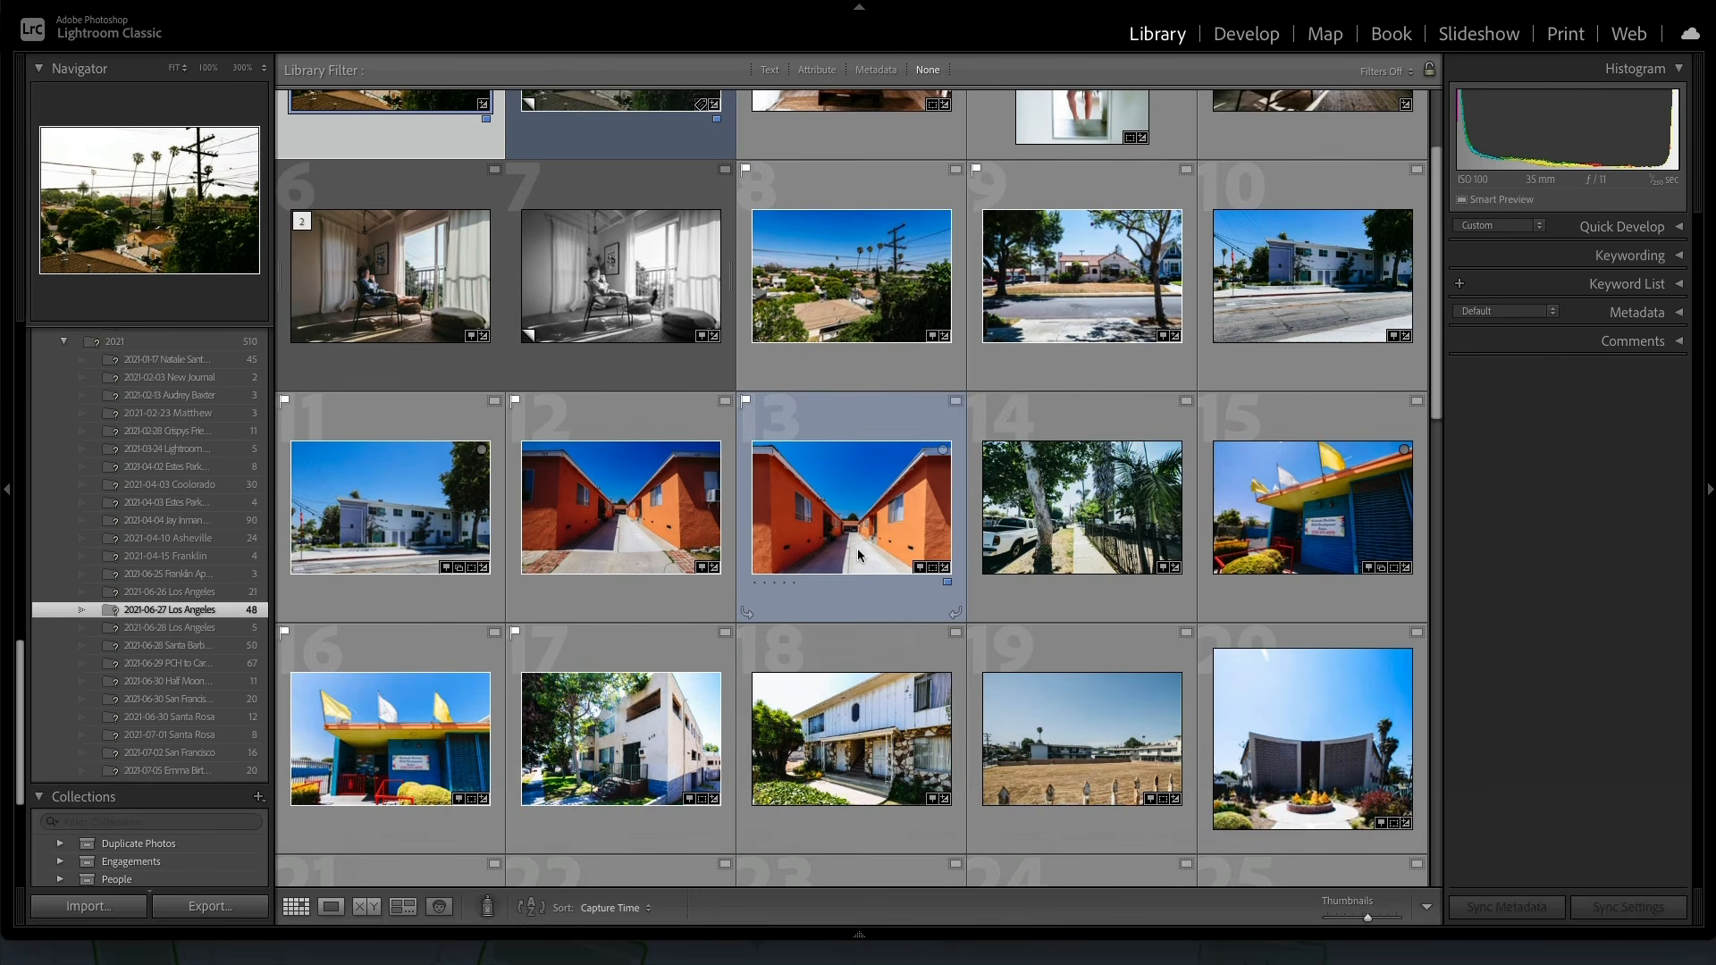
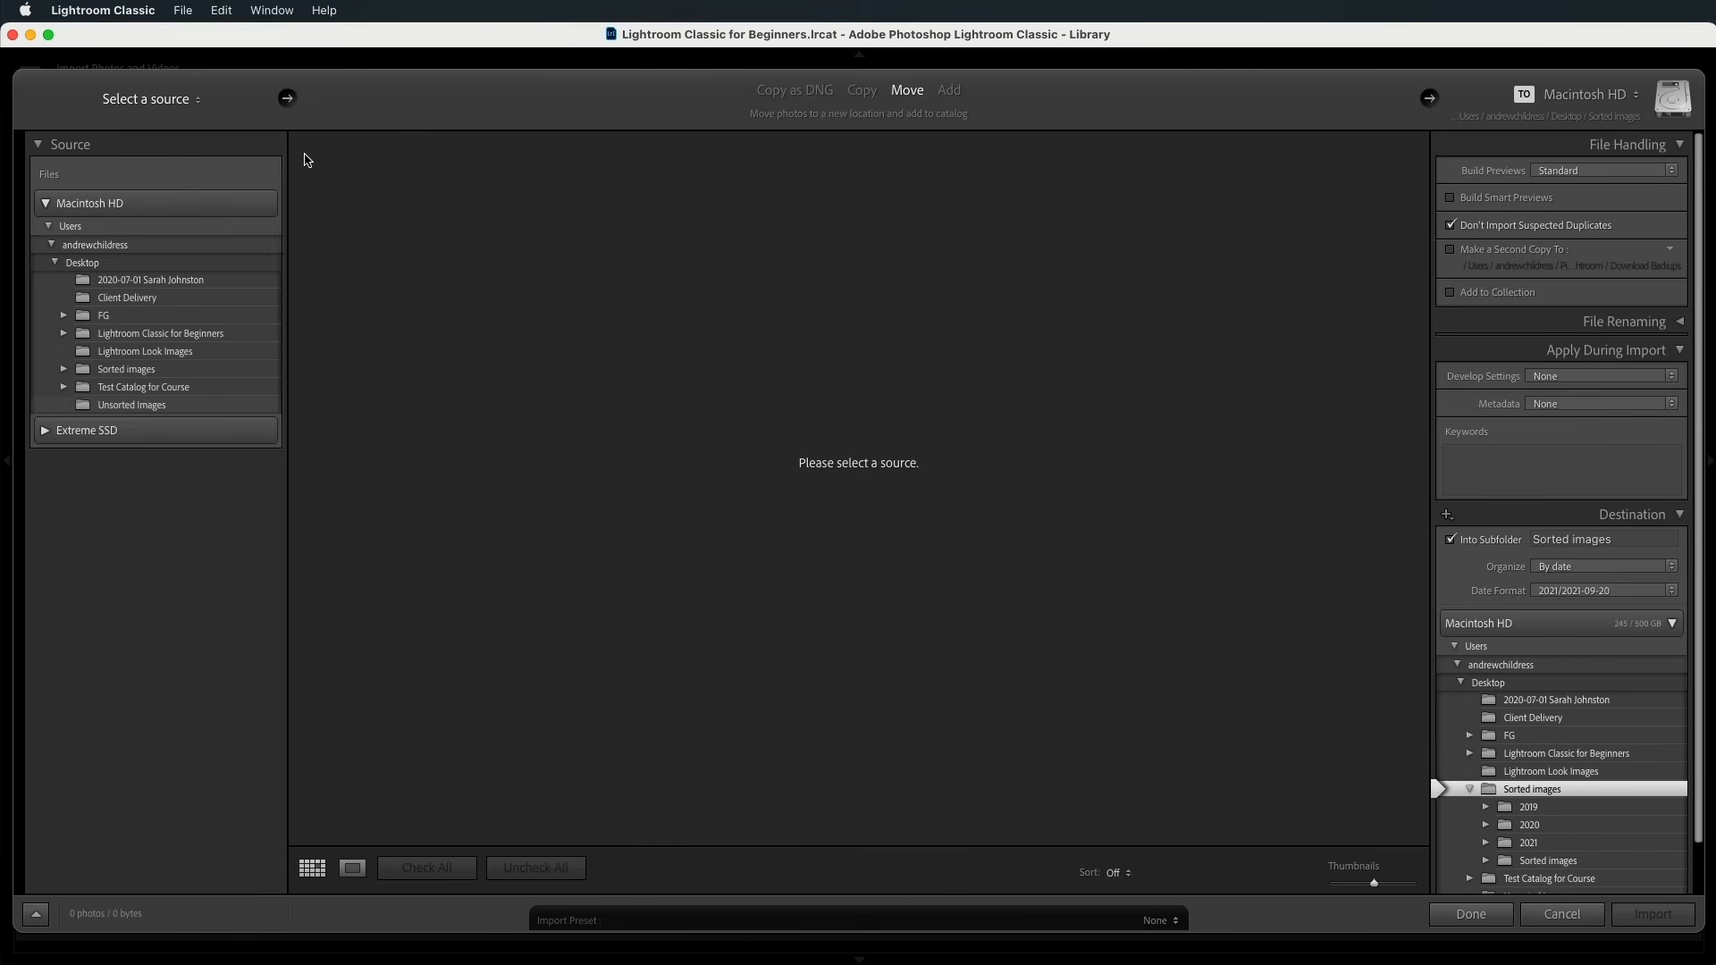
# Step: Choose the Unsorted Images folder on the Desktop as the import source
pyautogui.click(126, 407)
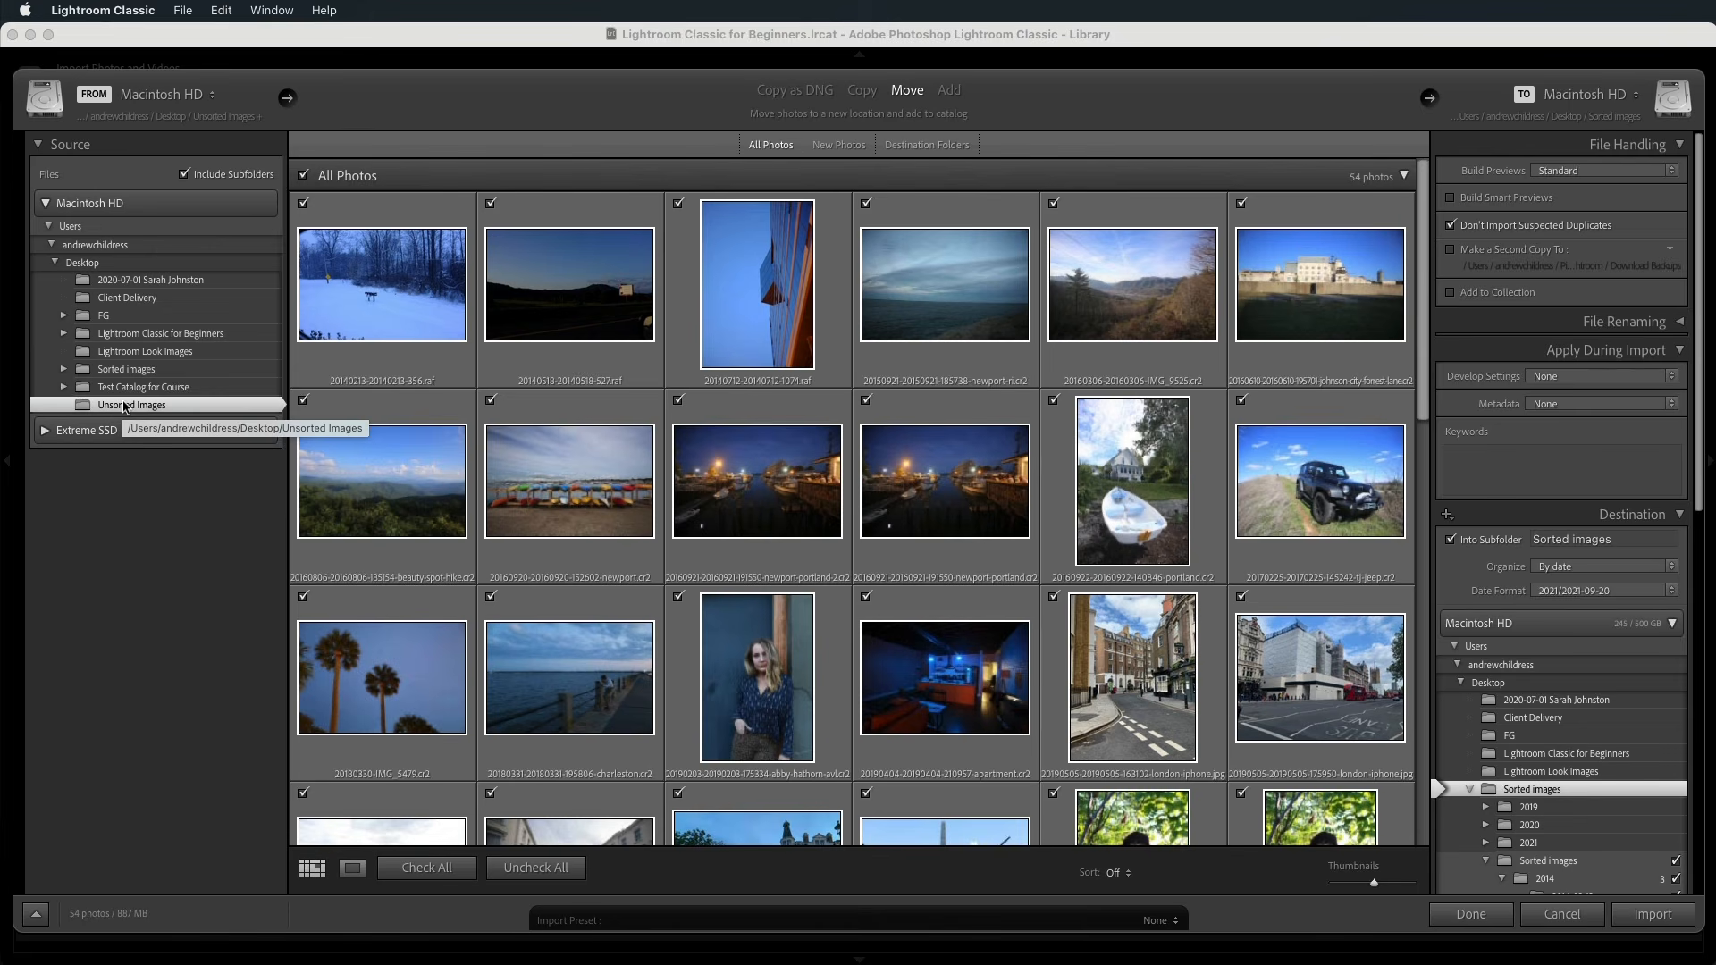
# Step: Exclude three photos near the start of the grid from the import and include them again
pyautogui.click(678, 203)
pyautogui.click(491, 204)
pyautogui.click(491, 400)
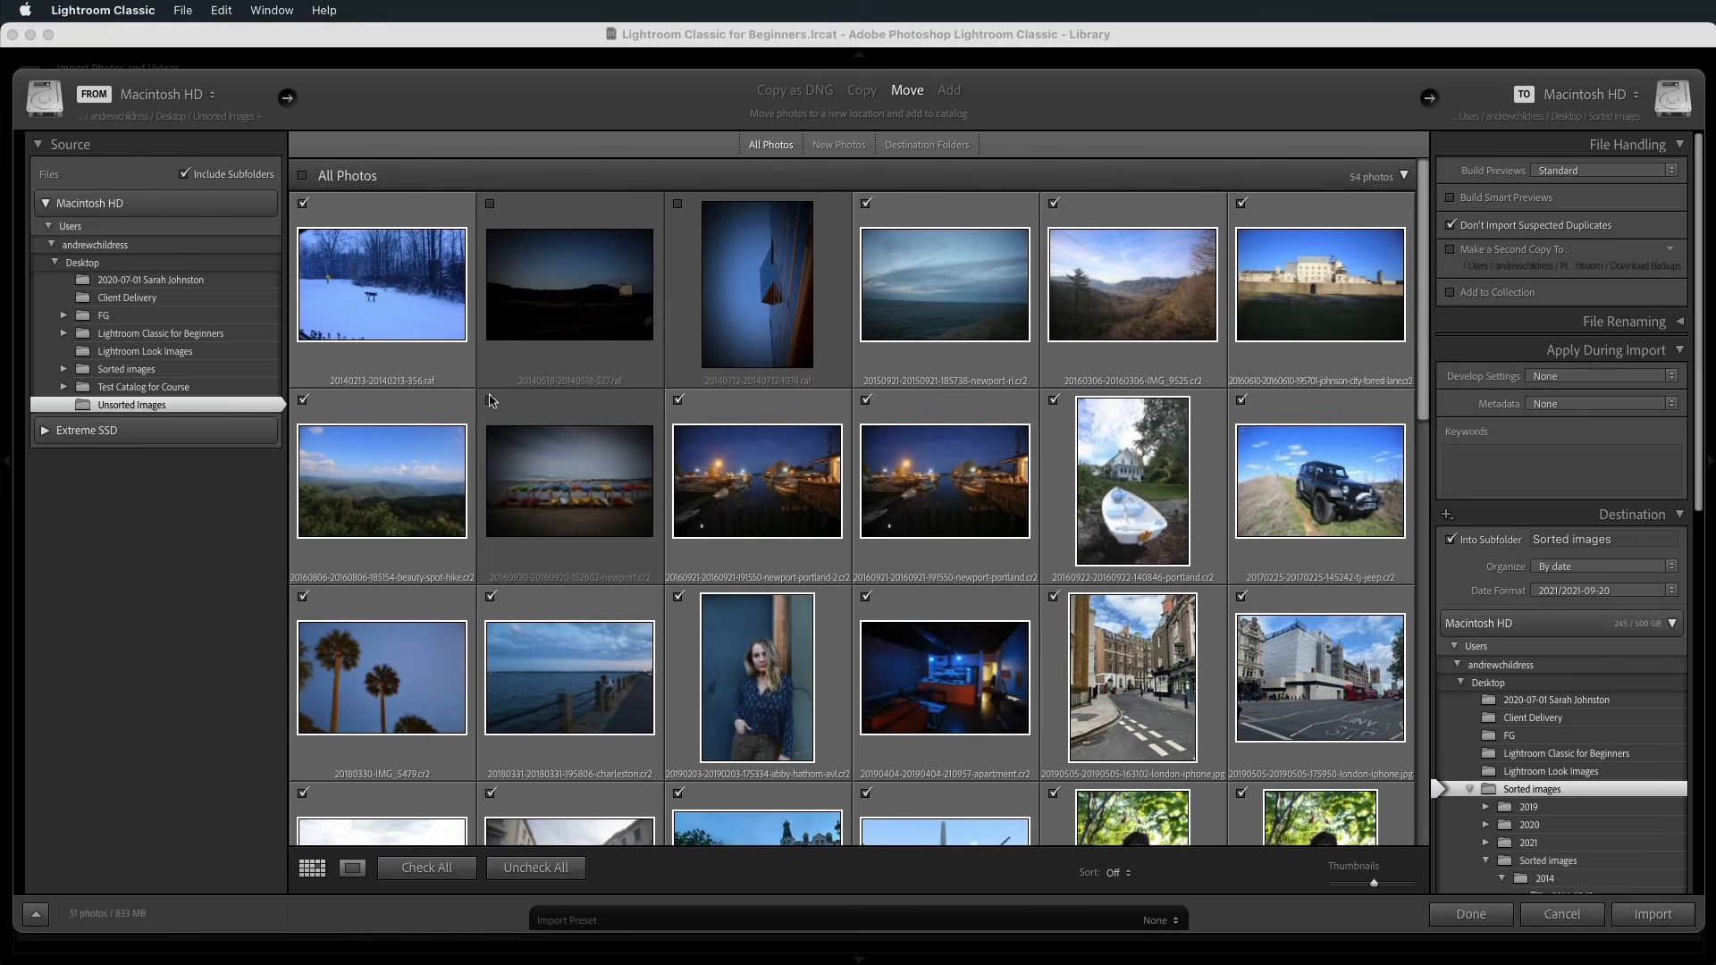
pyautogui.click(491, 400)
pyautogui.click(679, 204)
pyautogui.click(490, 204)
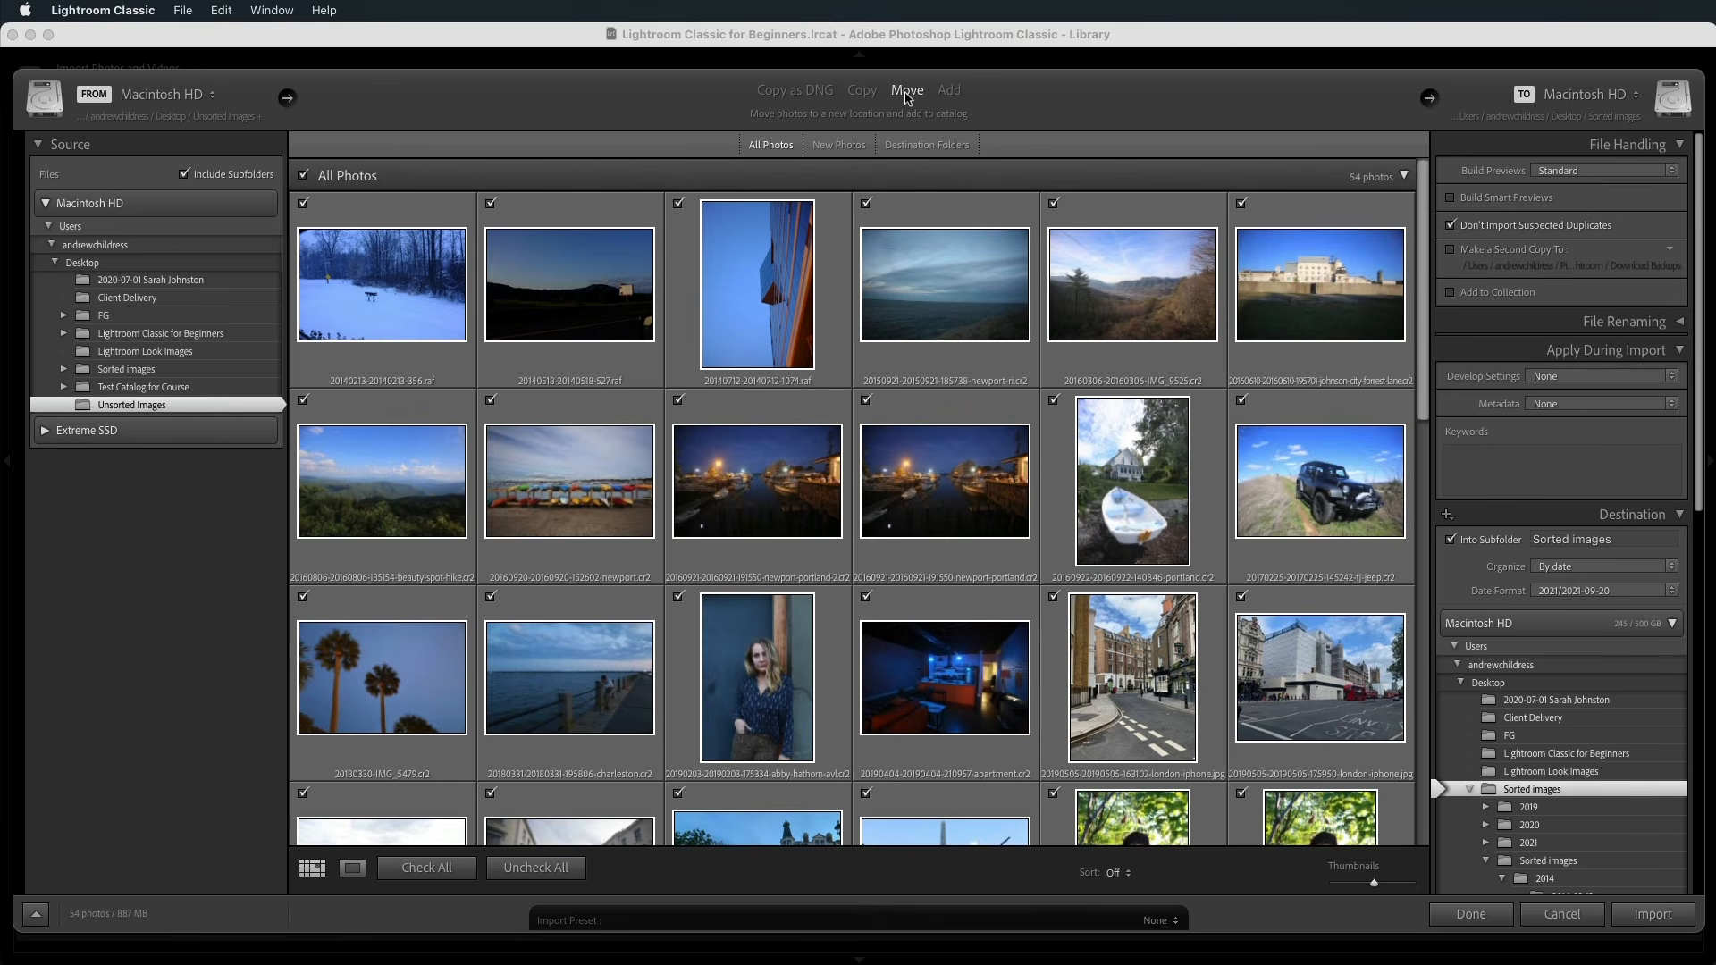
# Step: Set the import destination to an Image Library subfolder on Extreme SSD and import the photos
pyautogui.click(1672, 624)
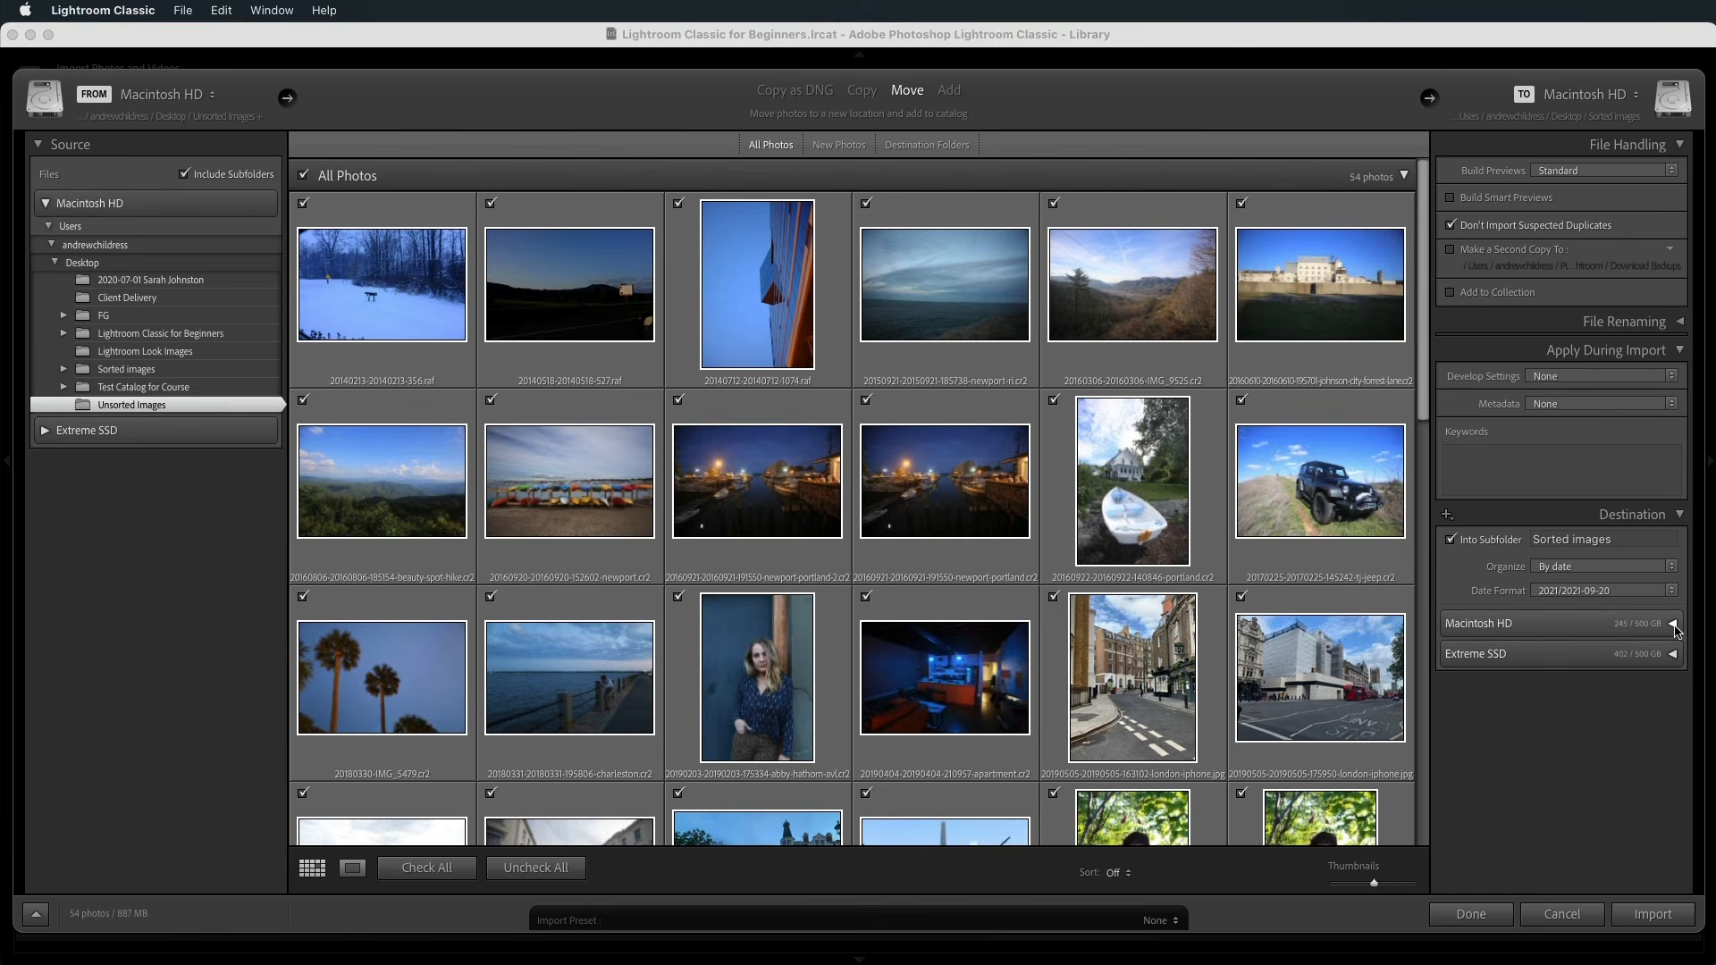
pyautogui.click(1581, 651)
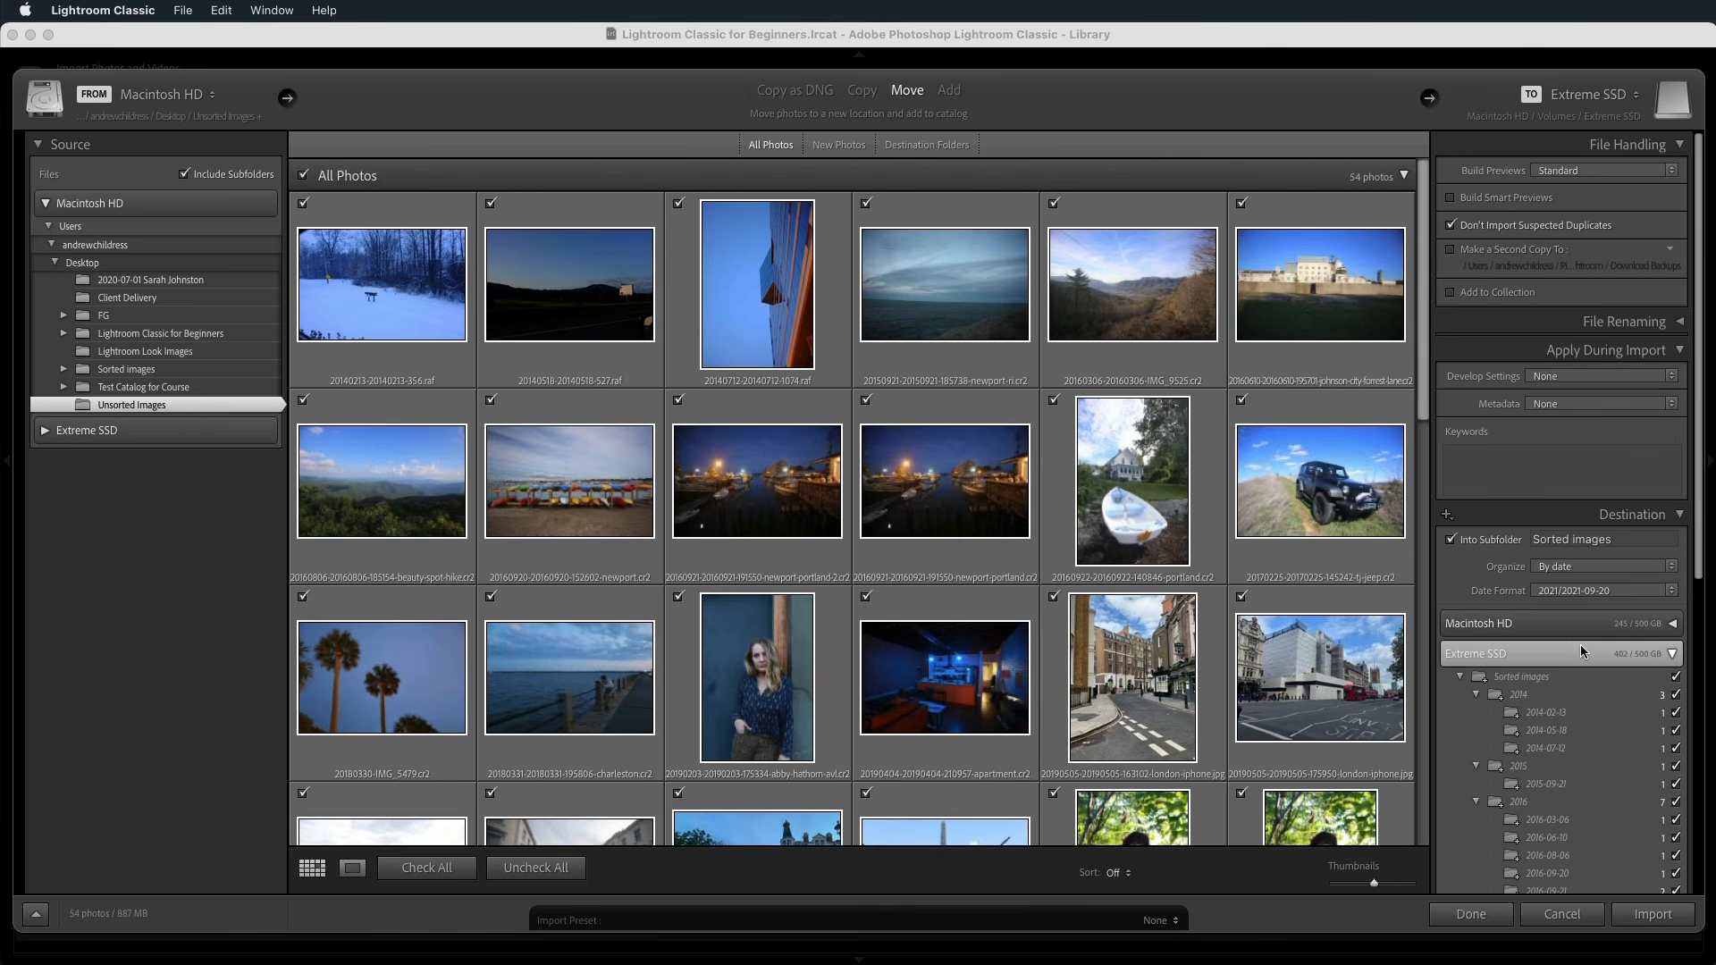
pyautogui.click(1623, 540)
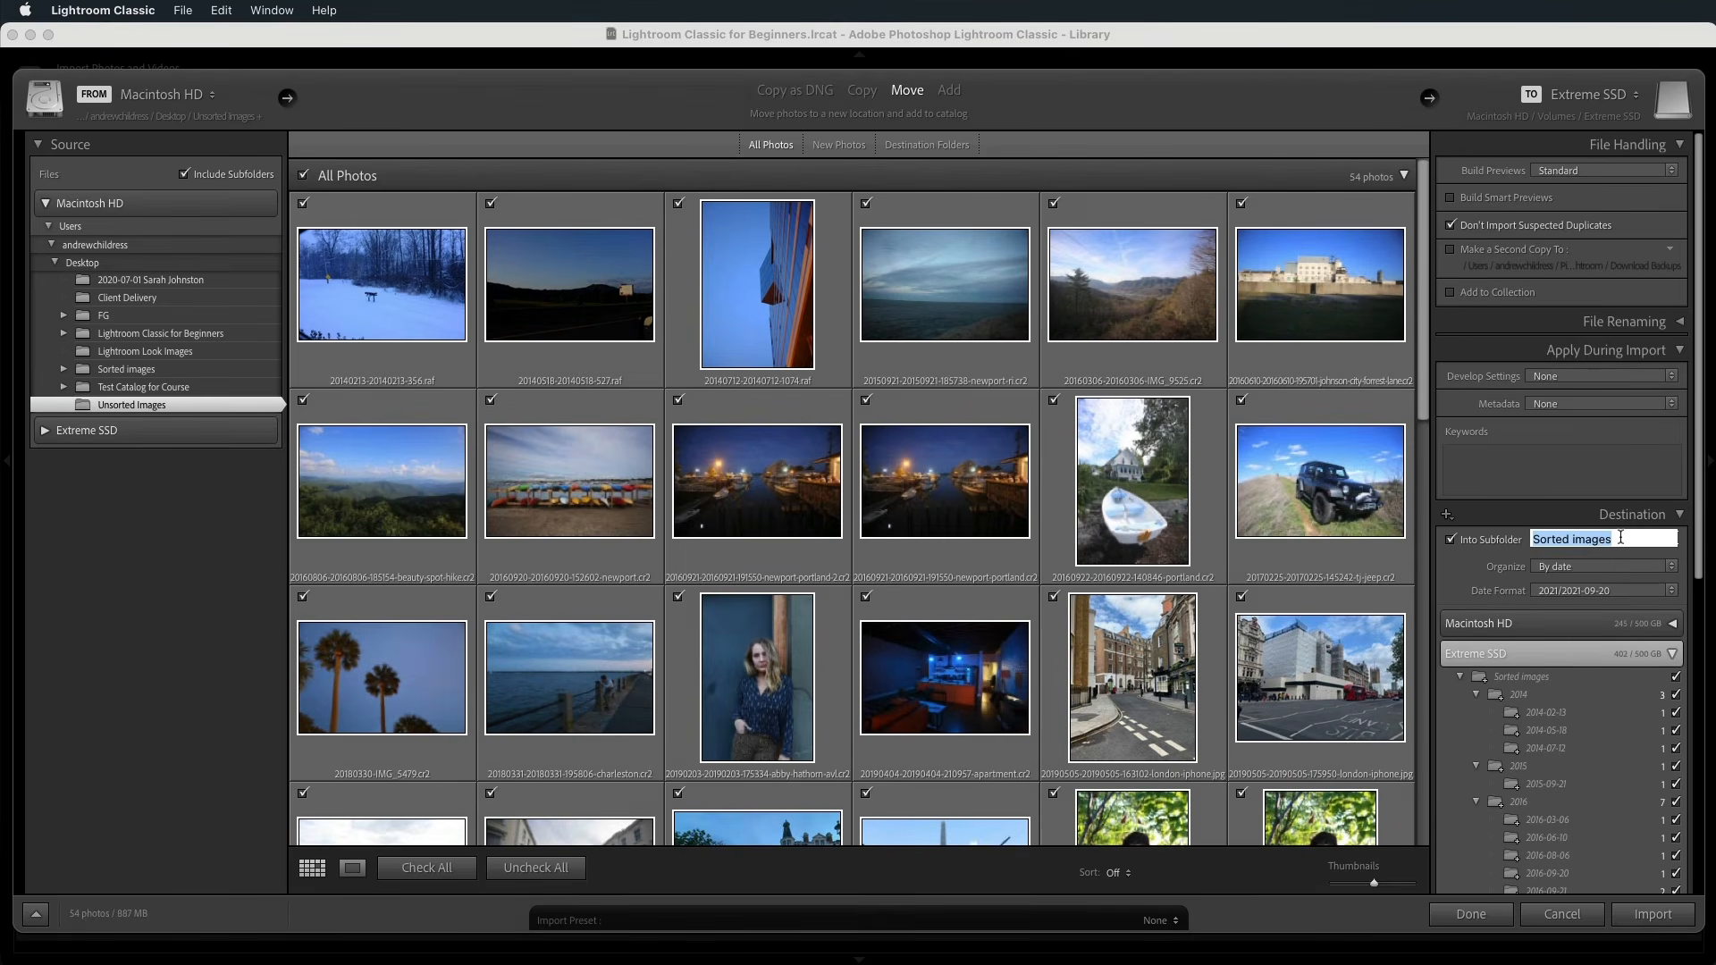
pyautogui.write('Image Library')
pyautogui.scroll(-4, 1601, 765)
pyautogui.scroll(-6, 1601, 764)
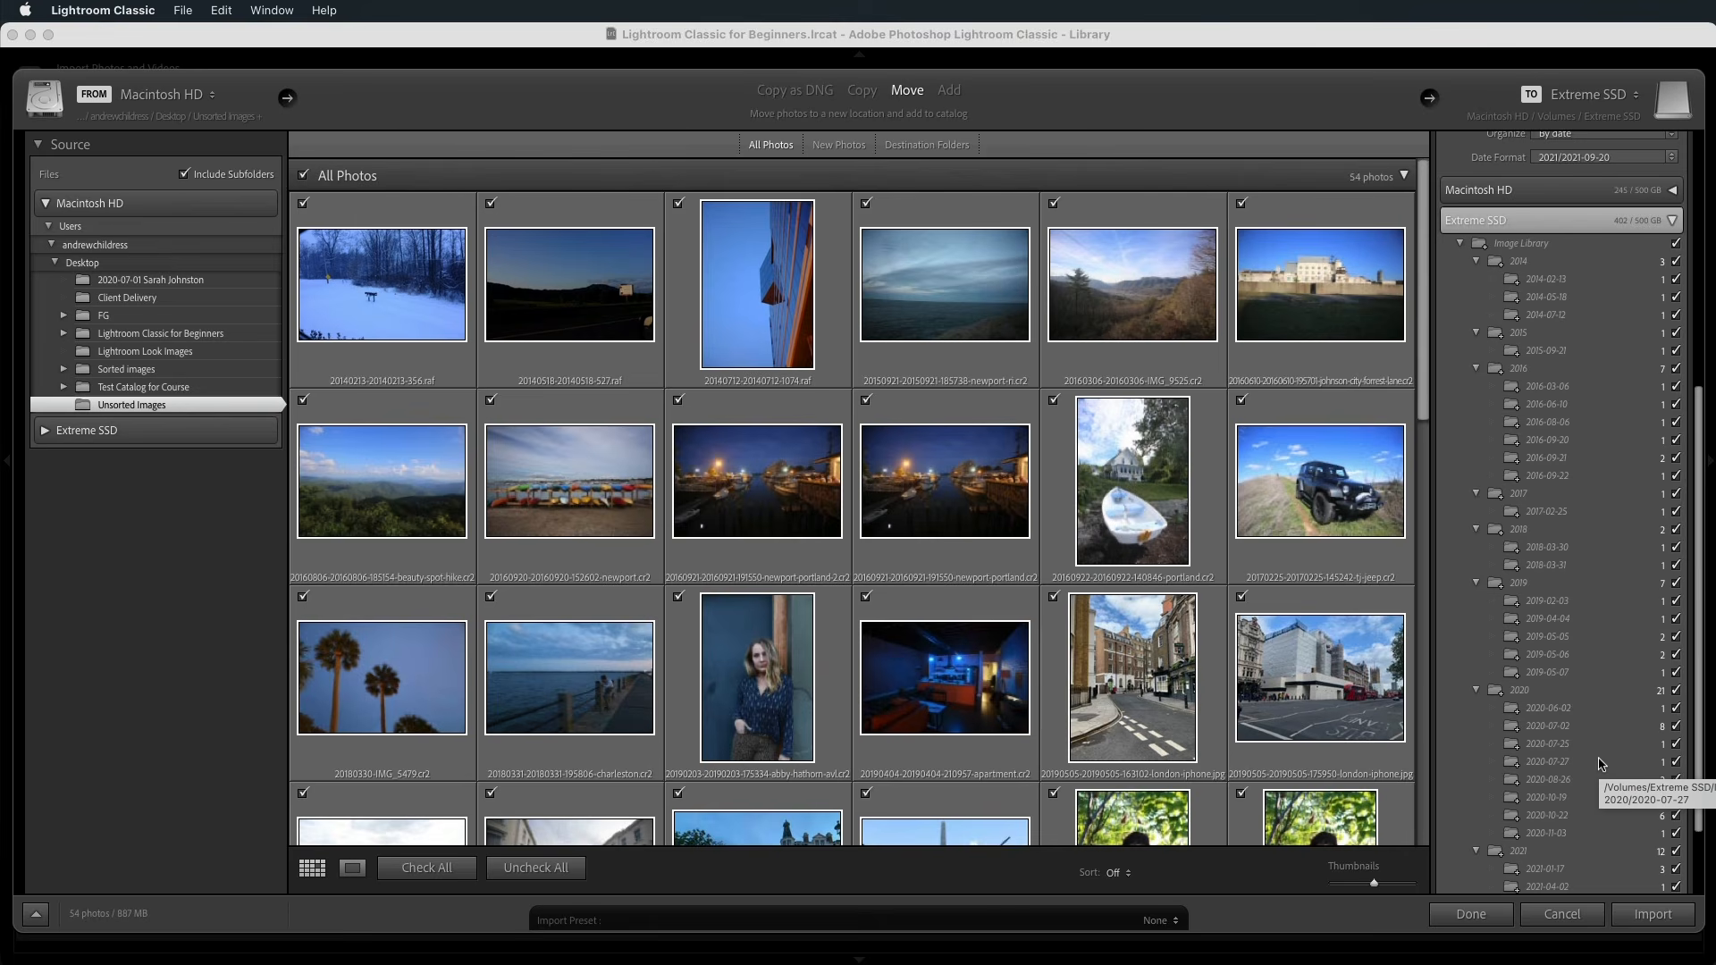
pyautogui.click(1643, 920)
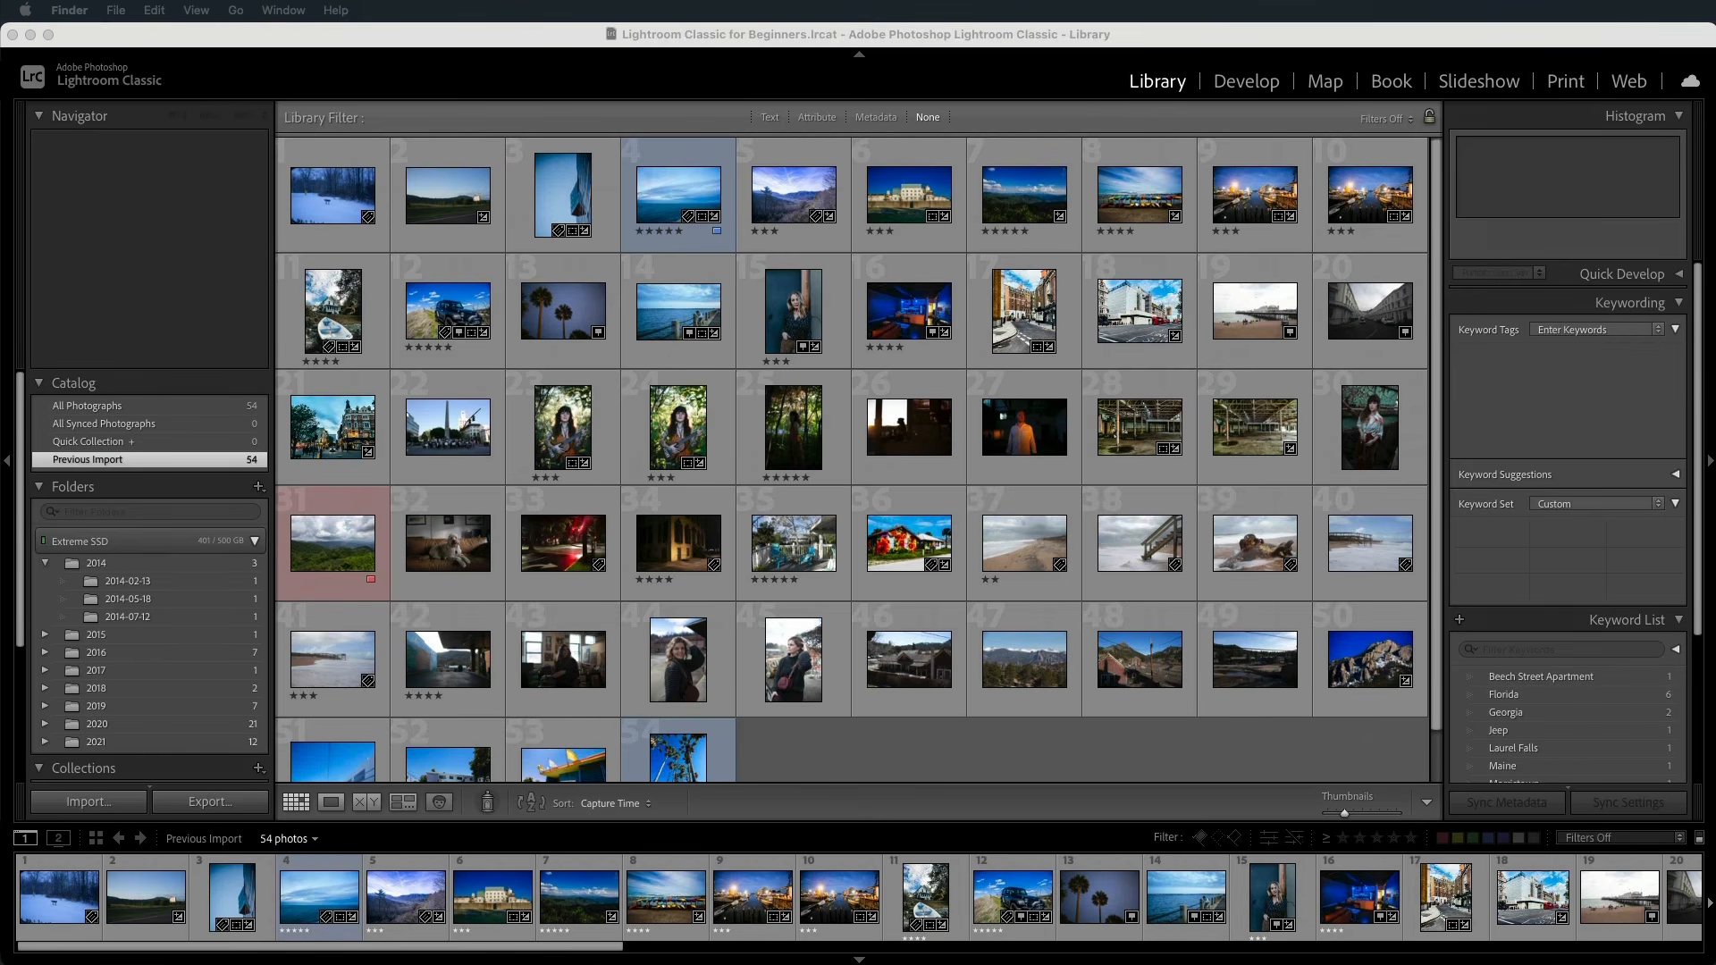
# Step: In Finder's Image Library folder, expand 2015 and its 2015-09-21 subfolder and examine the files inside
pyautogui.click(727, 317)
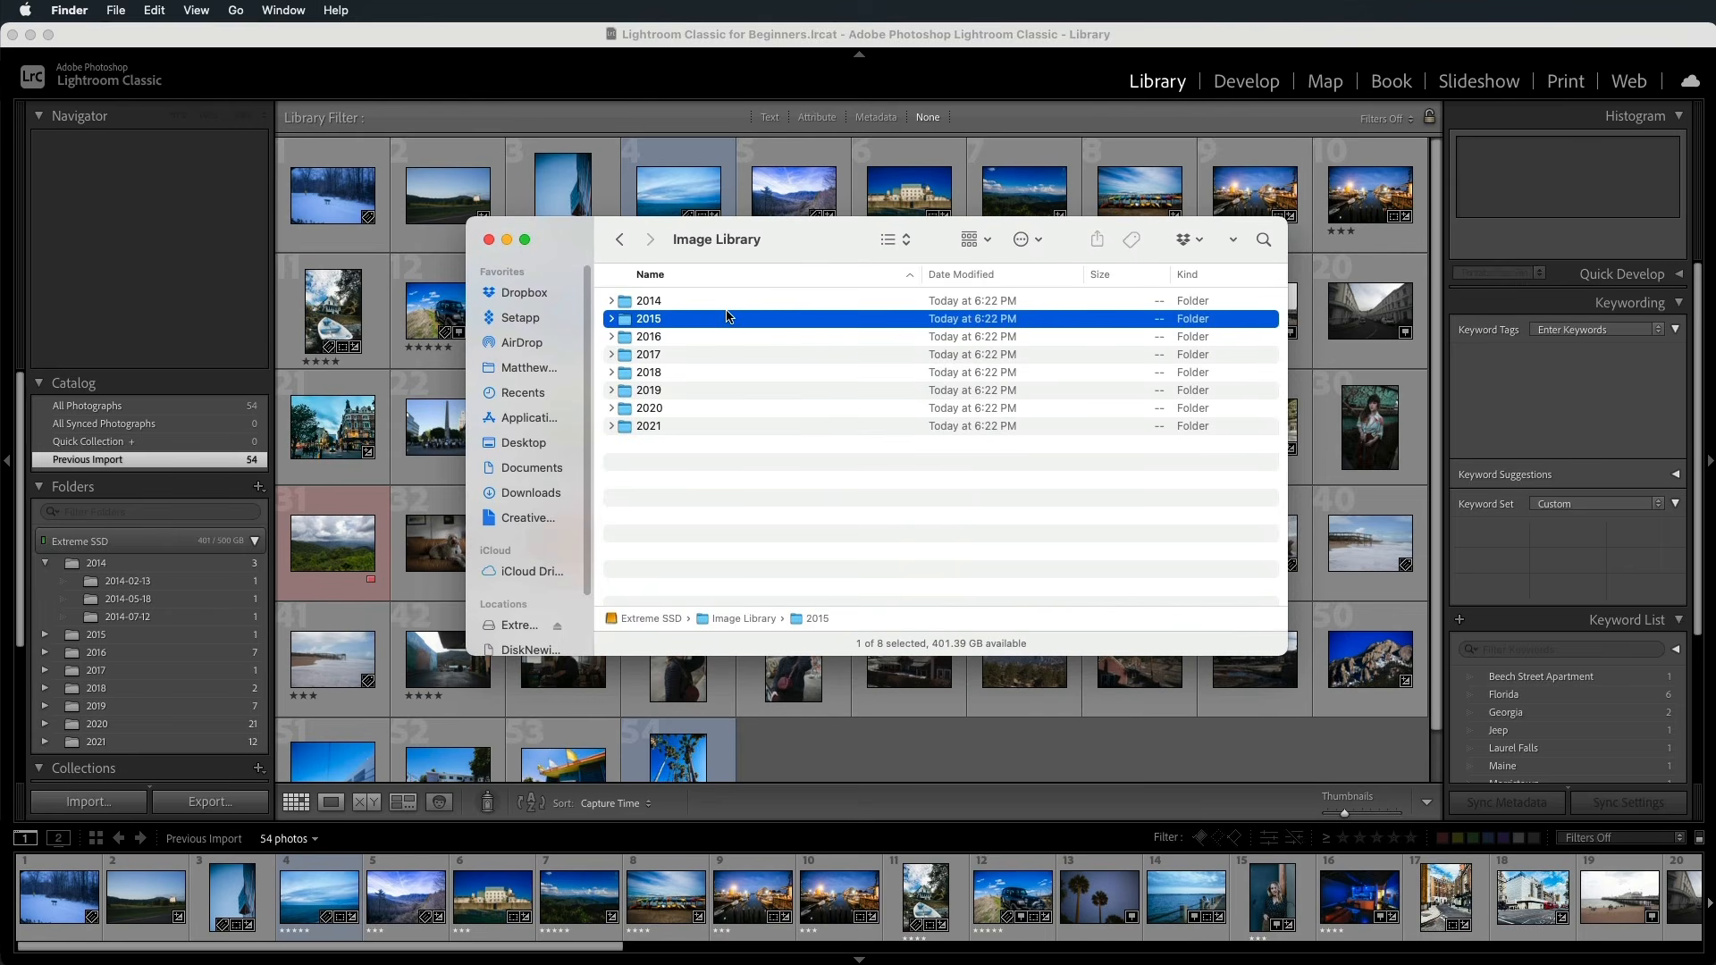
pyautogui.press('Right')
pyautogui.press('Down')
pyautogui.press('Down')
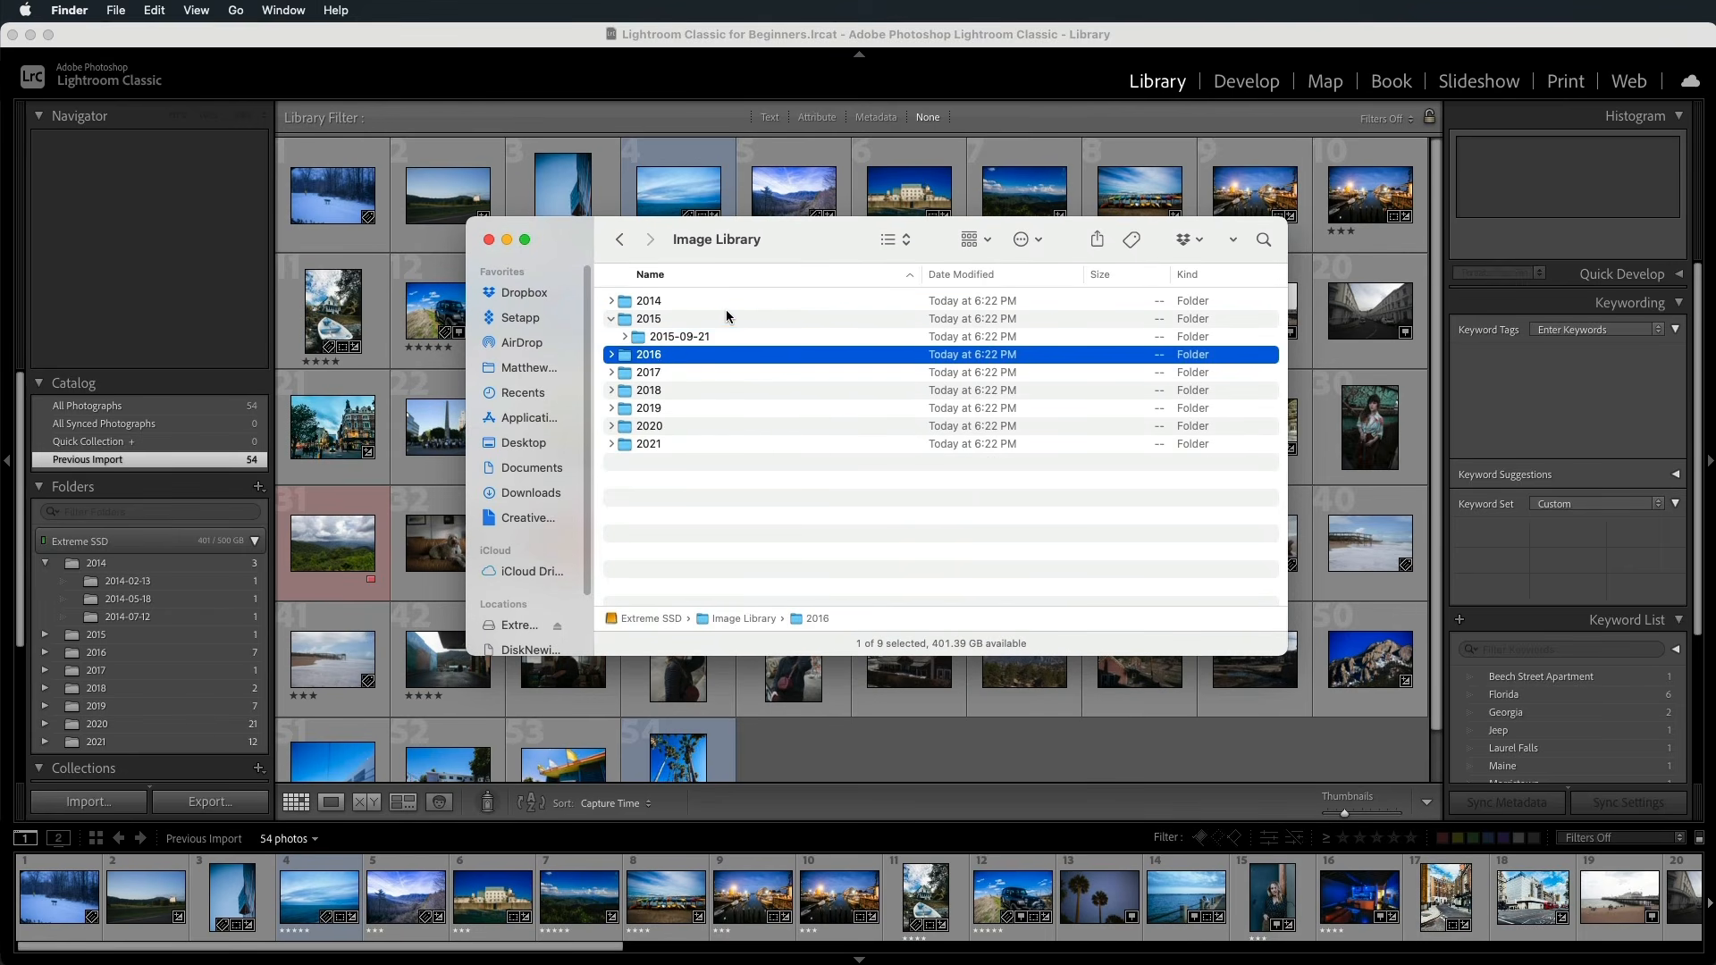
pyautogui.press('Up')
pyautogui.press('Right')
pyautogui.press('Down')
pyautogui.press('Down')
pyautogui.press('Down')
pyautogui.press('Up')
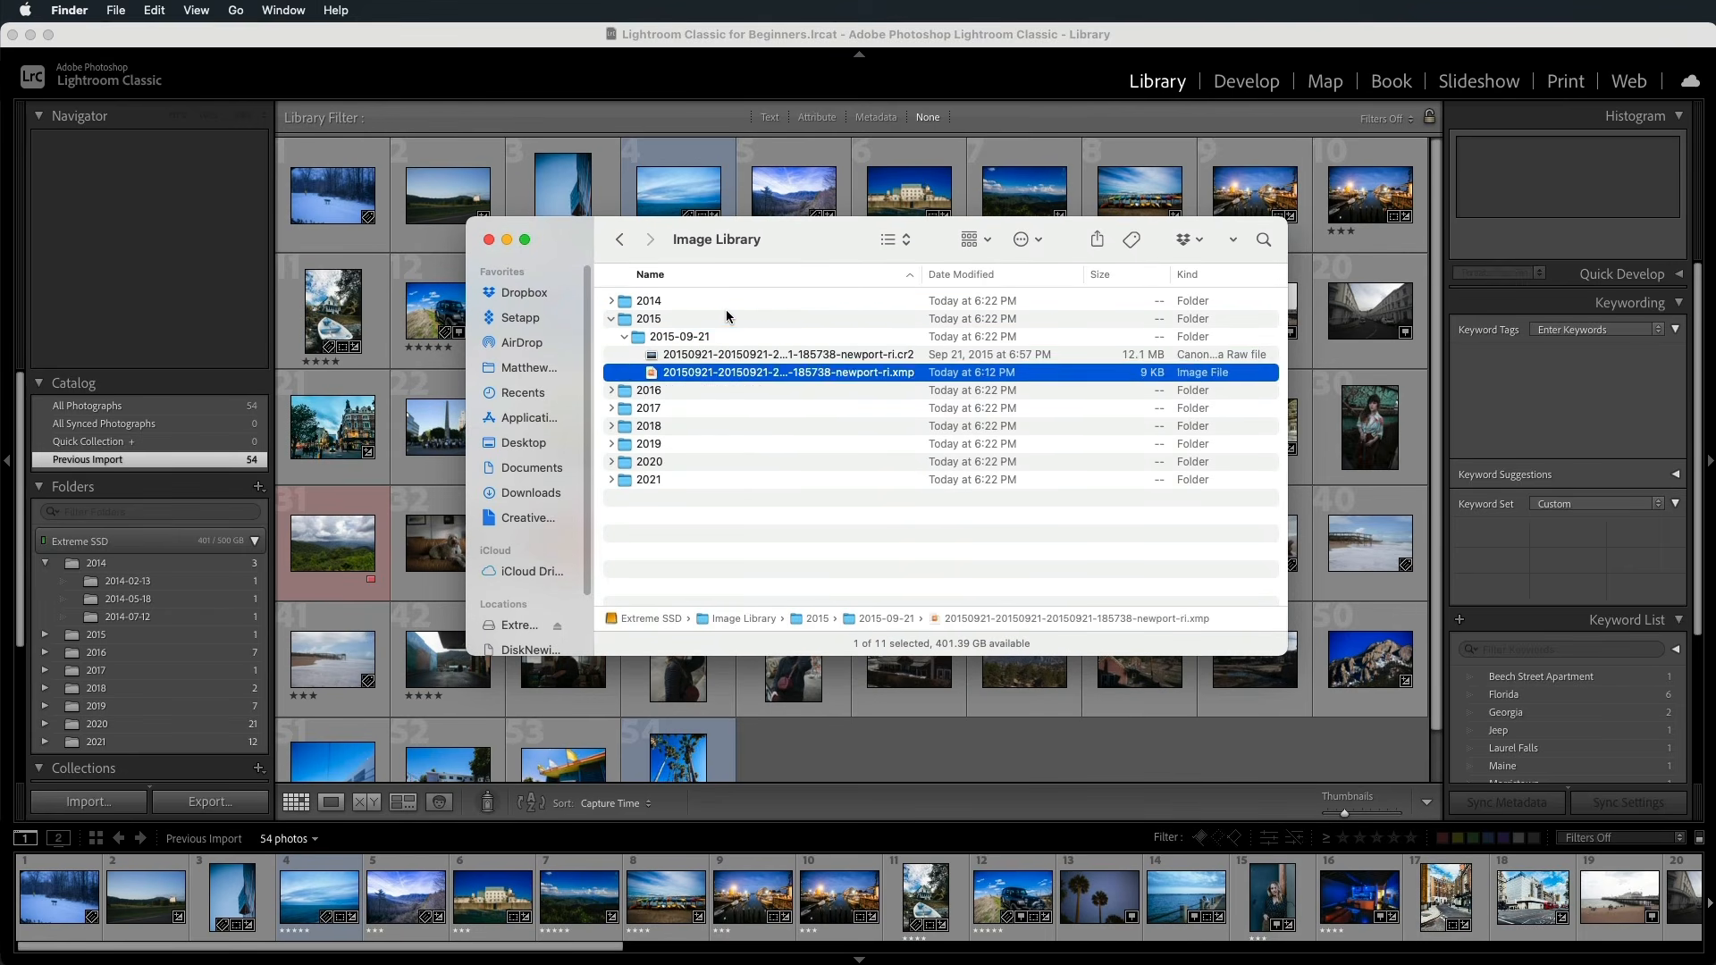
# Step: Expand the 2016 folder and its 2016-03-06 subfolder to inspect their contents
pyautogui.press('Down')
pyautogui.press('Right')
pyautogui.press('Down')
pyautogui.press('Right')
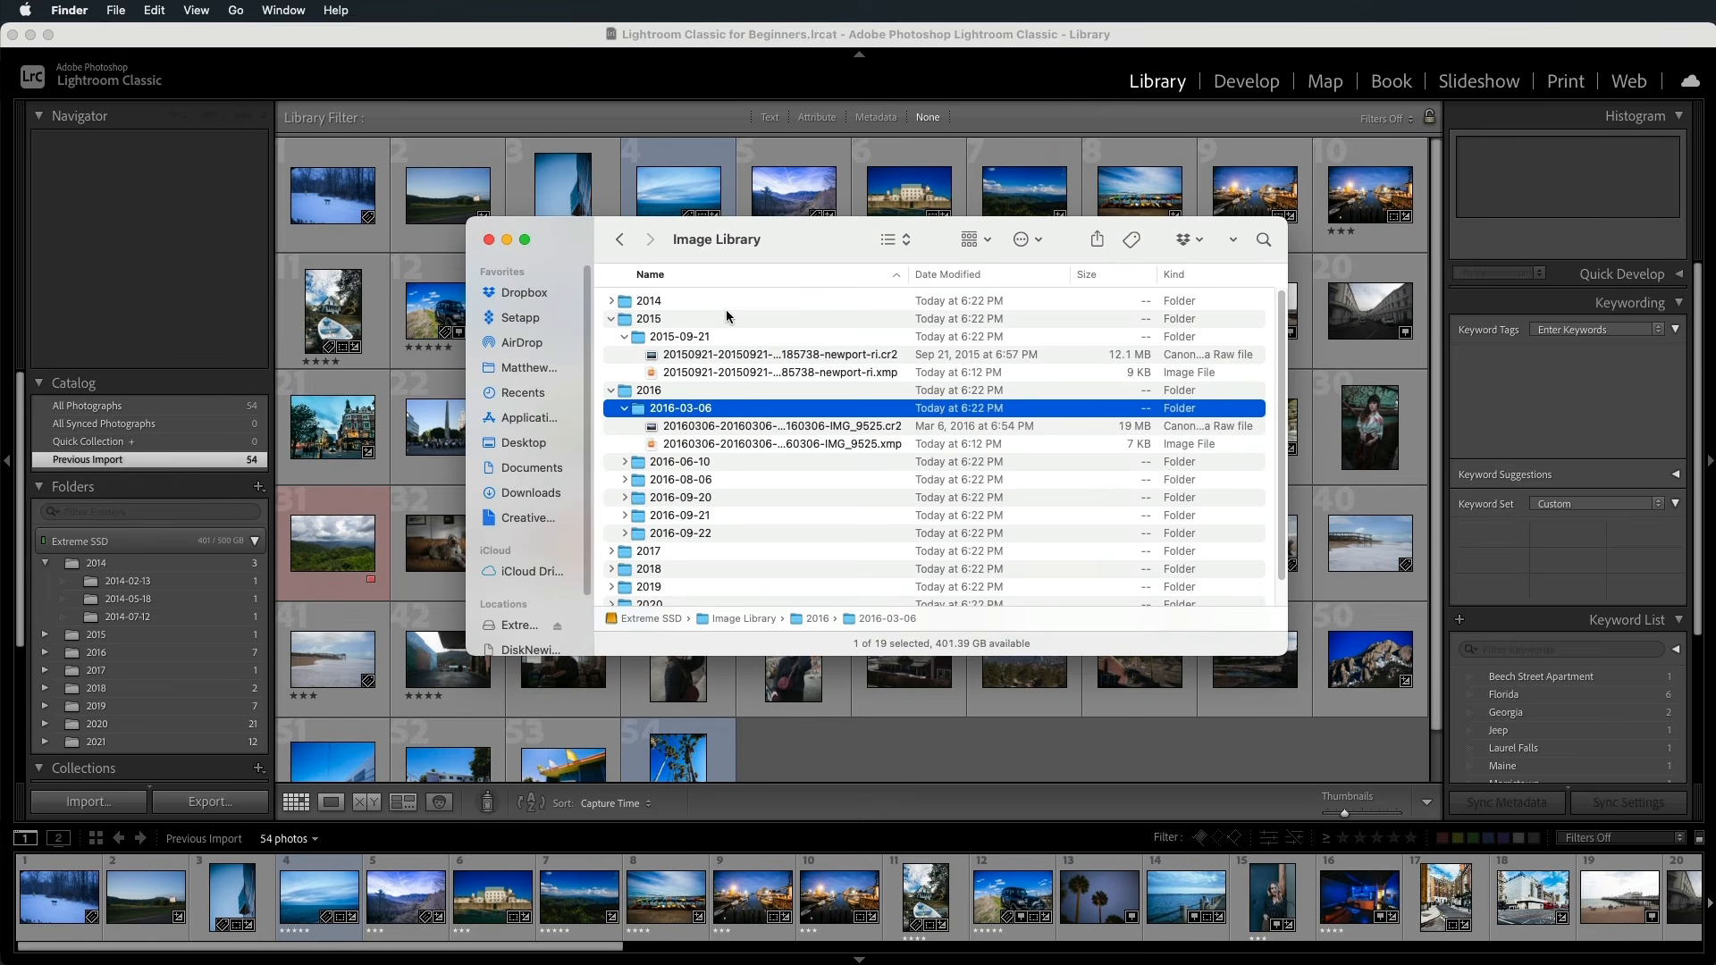
# Step: Return to Lightroom Classic, browse the 2014, 2015 and 2016 folders, and view the first 2016-09-21 photo in Loupe view
pyautogui.press('super+Tab')
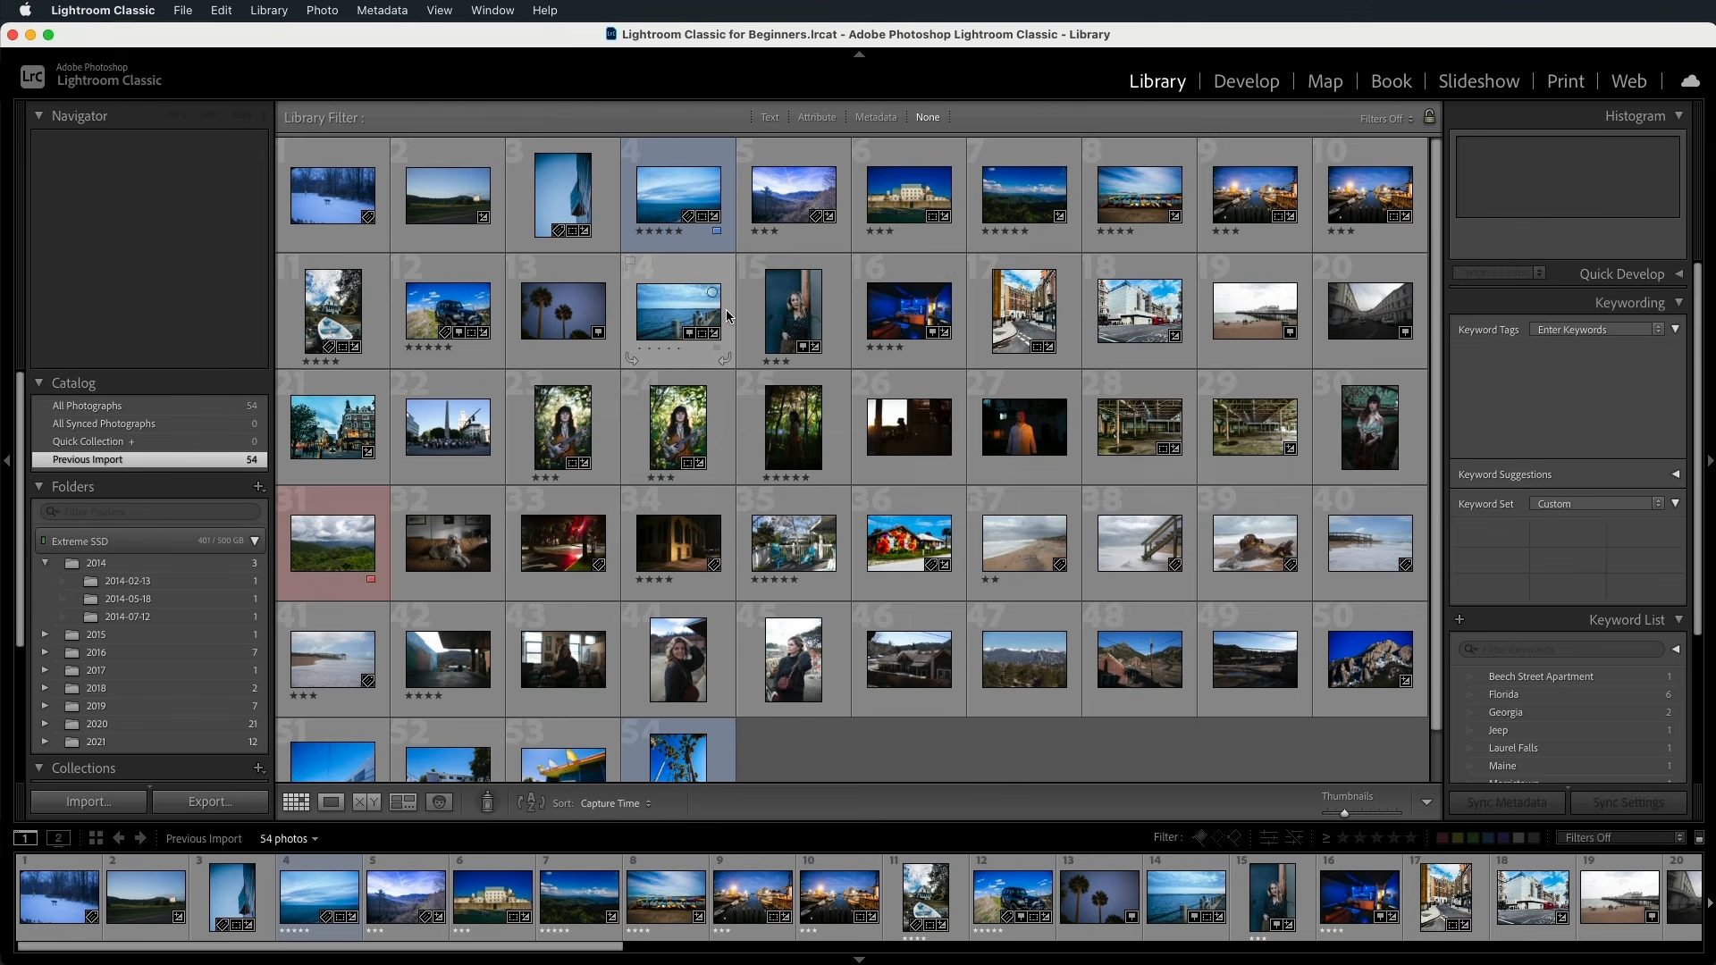
pyautogui.click(192, 561)
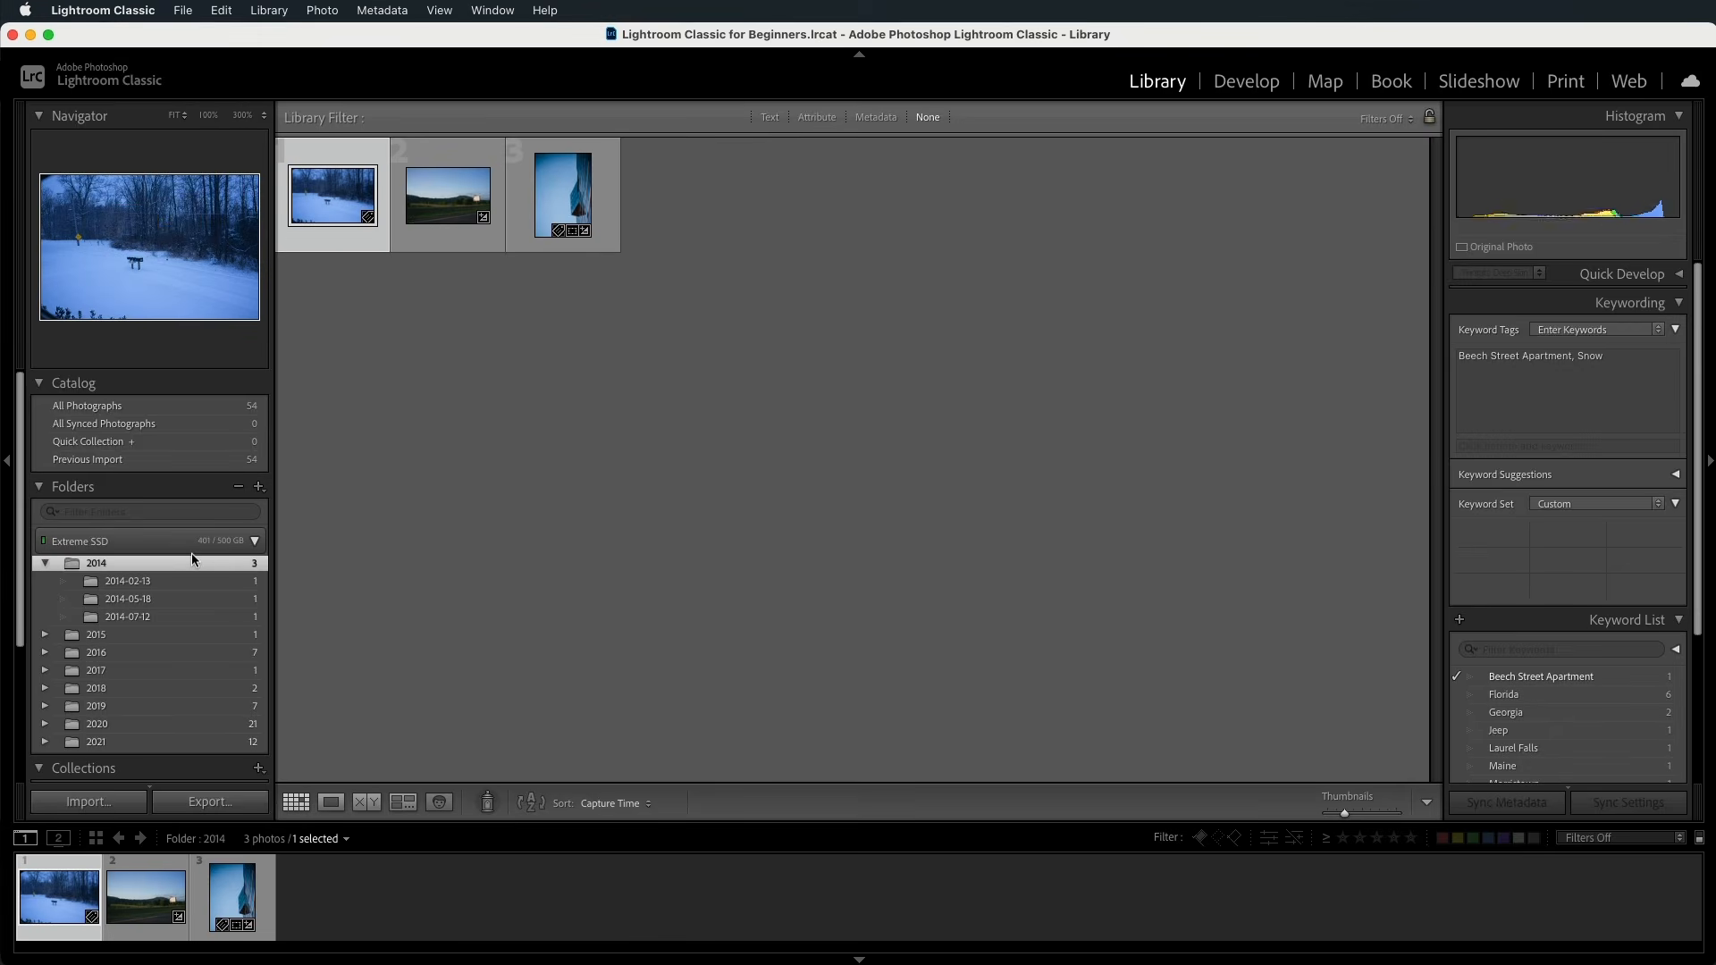
pyautogui.click(124, 634)
pyautogui.click(103, 652)
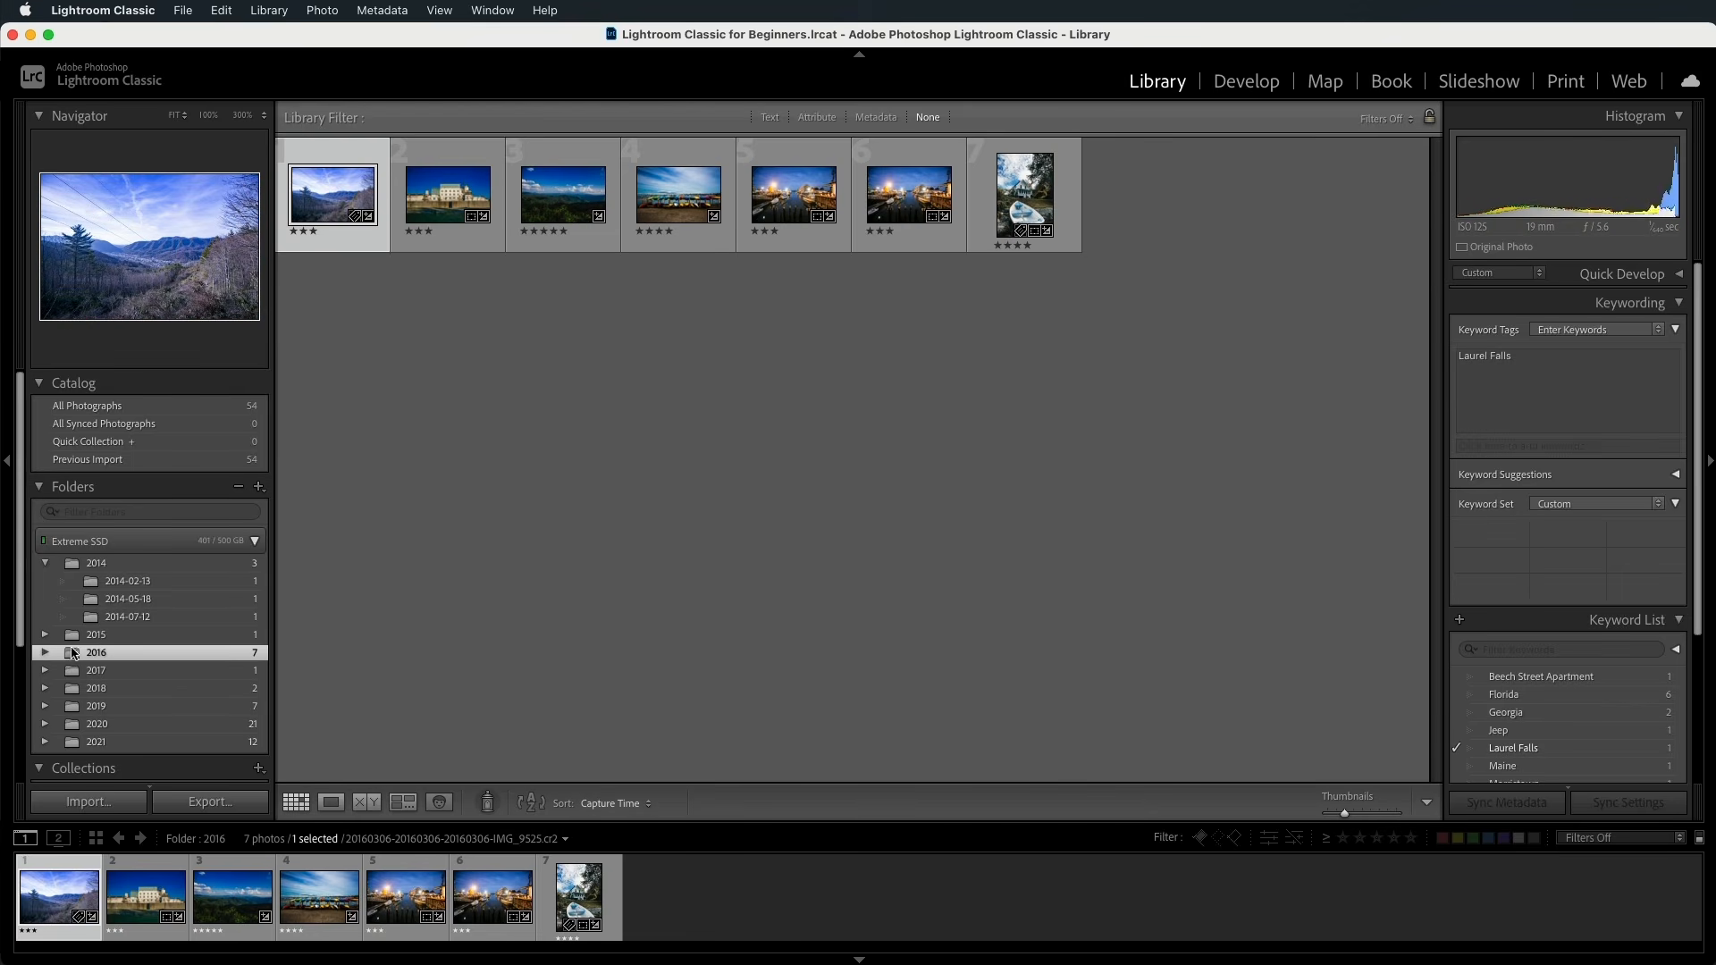
pyautogui.click(45, 653)
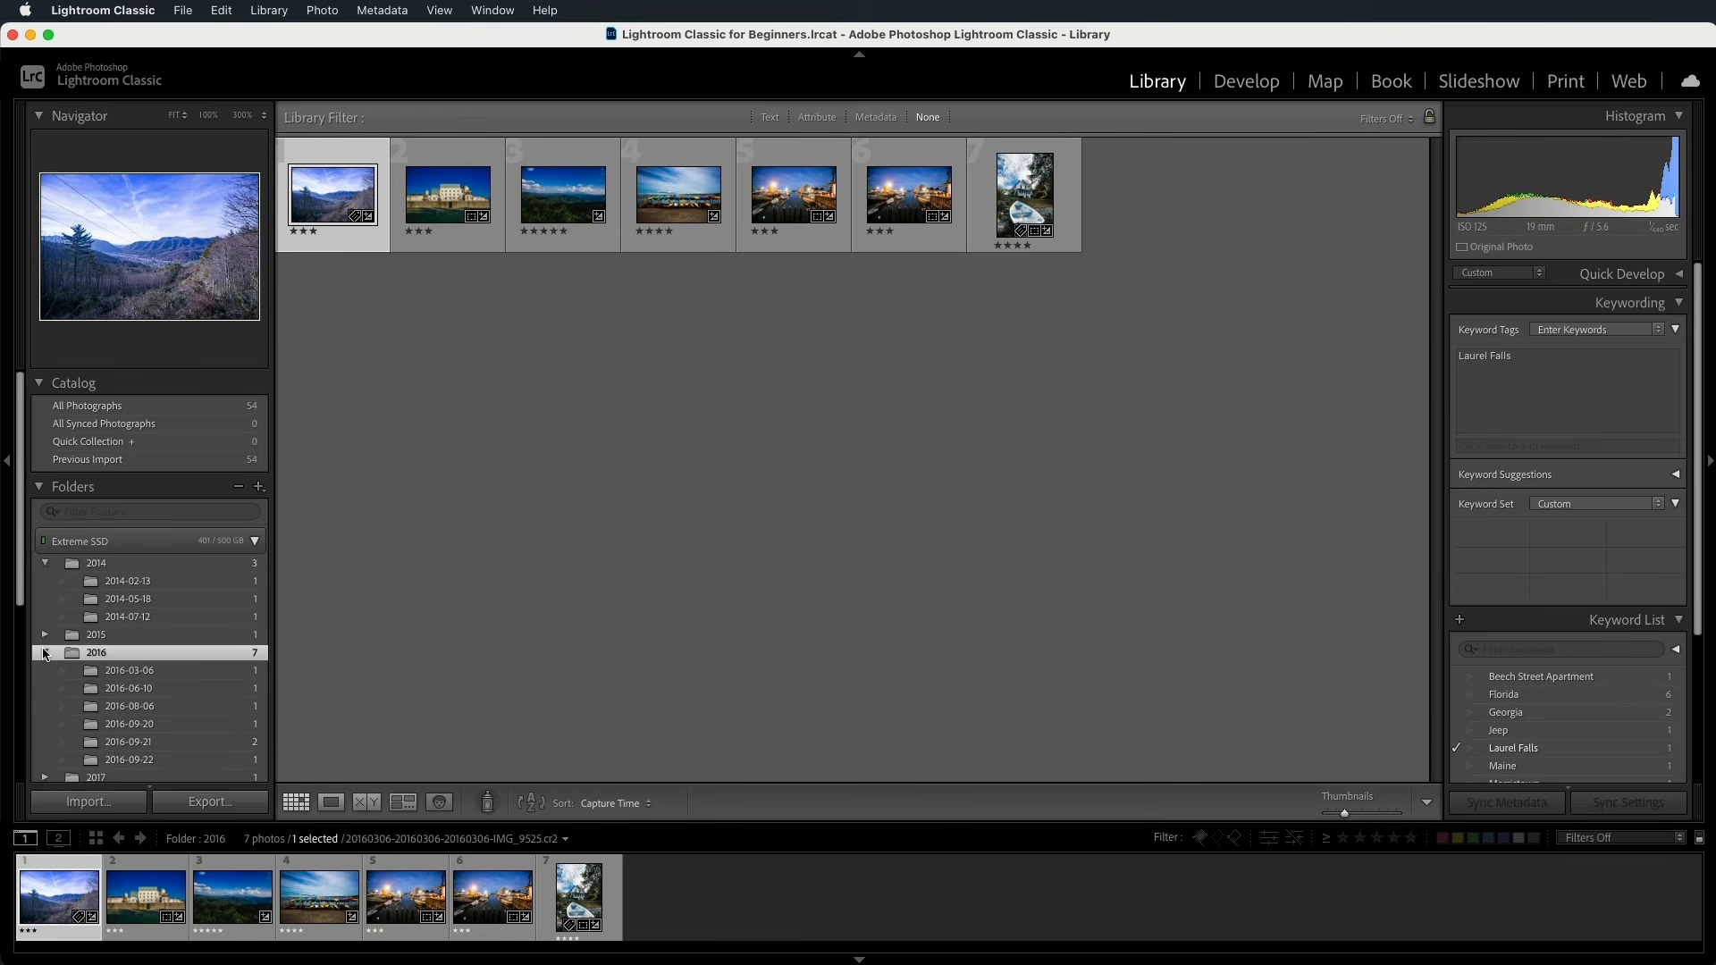
pyautogui.click(147, 740)
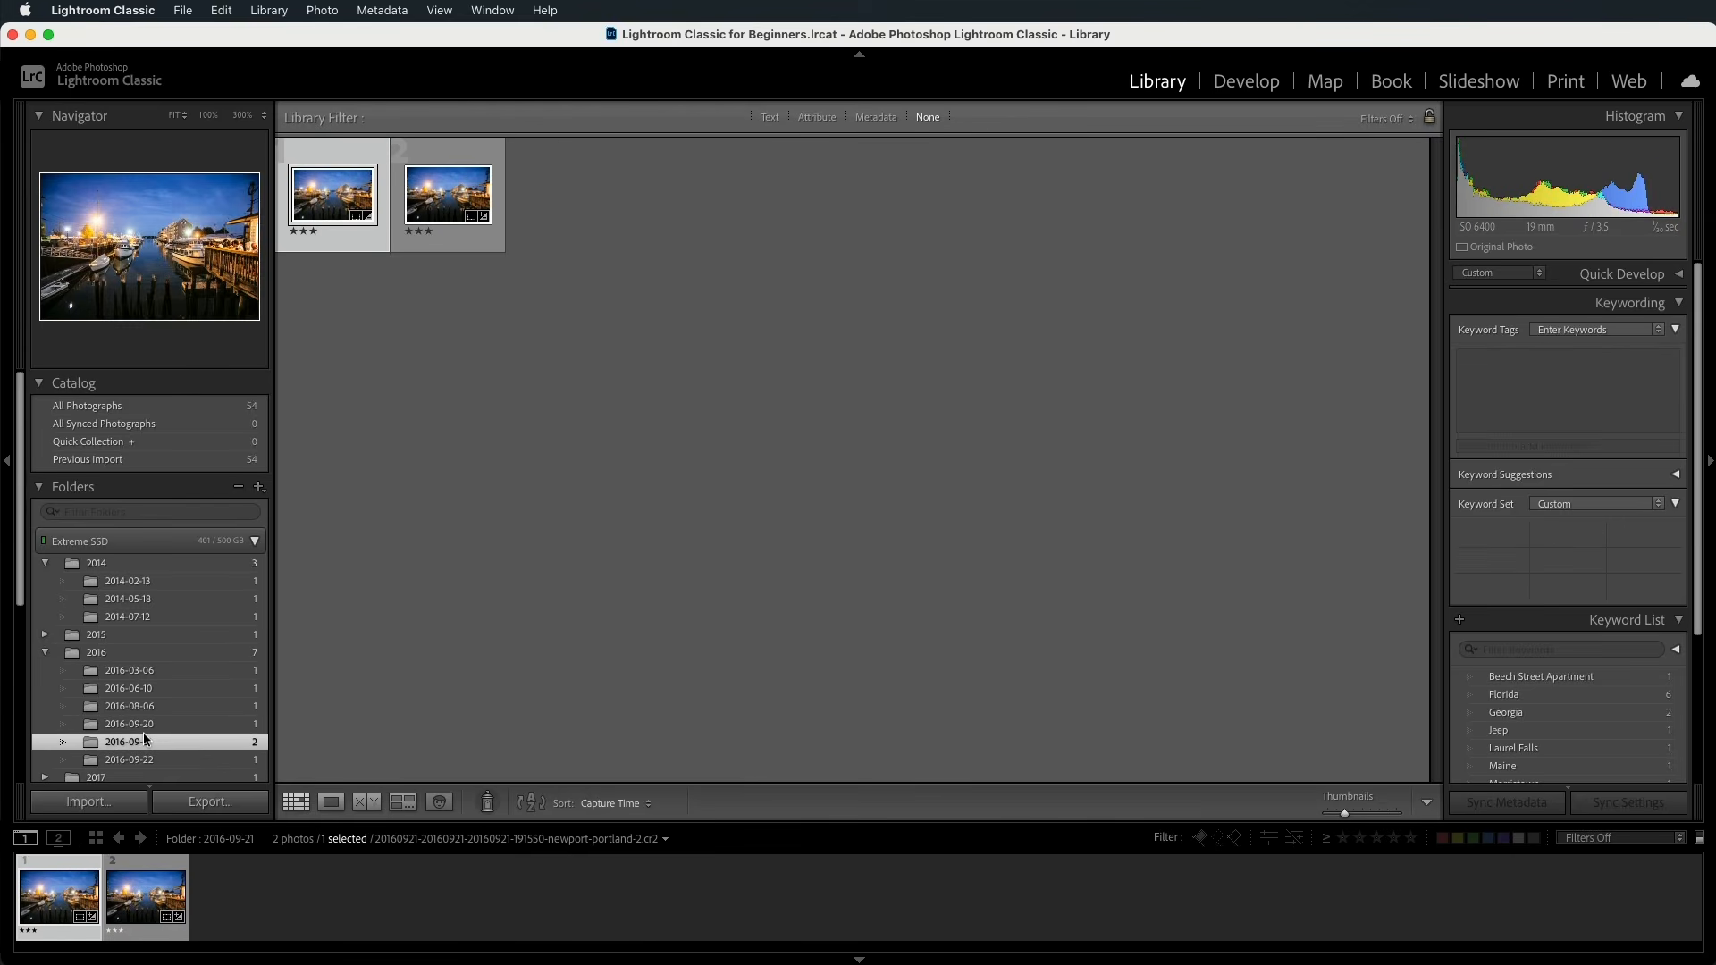
pyautogui.press('e')
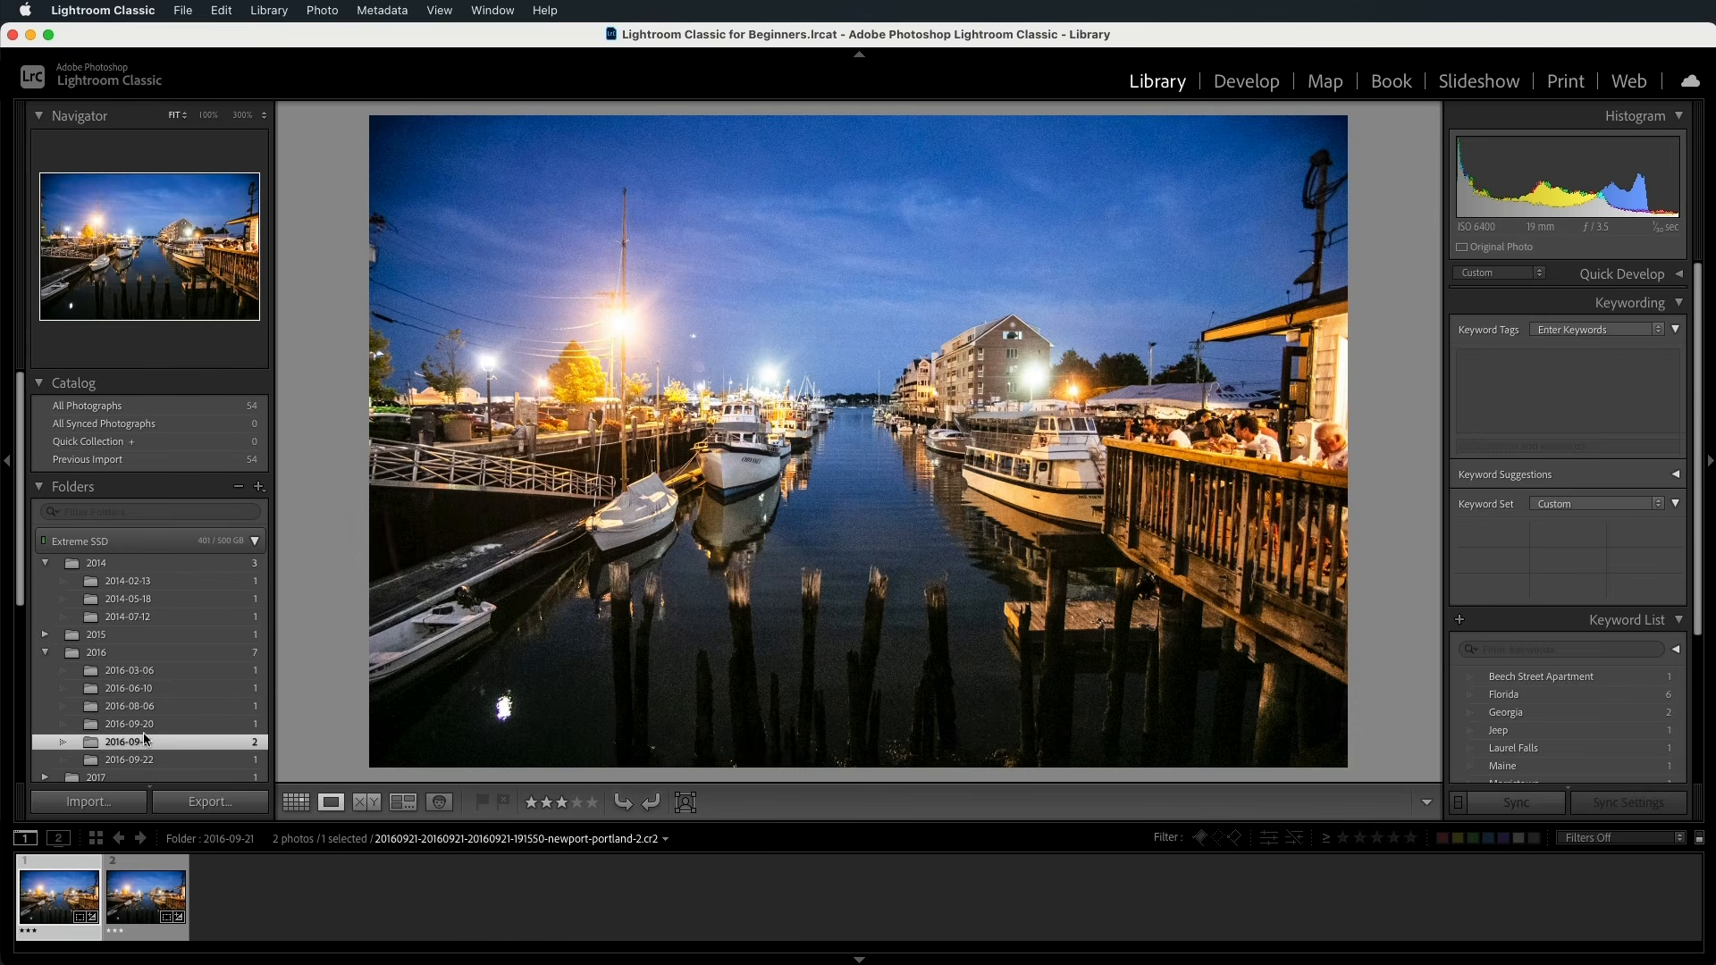
# Step: Rename the 2016-09-21 folder to 2016-09-21 Newport RI
pyautogui.rightClick(145, 739)
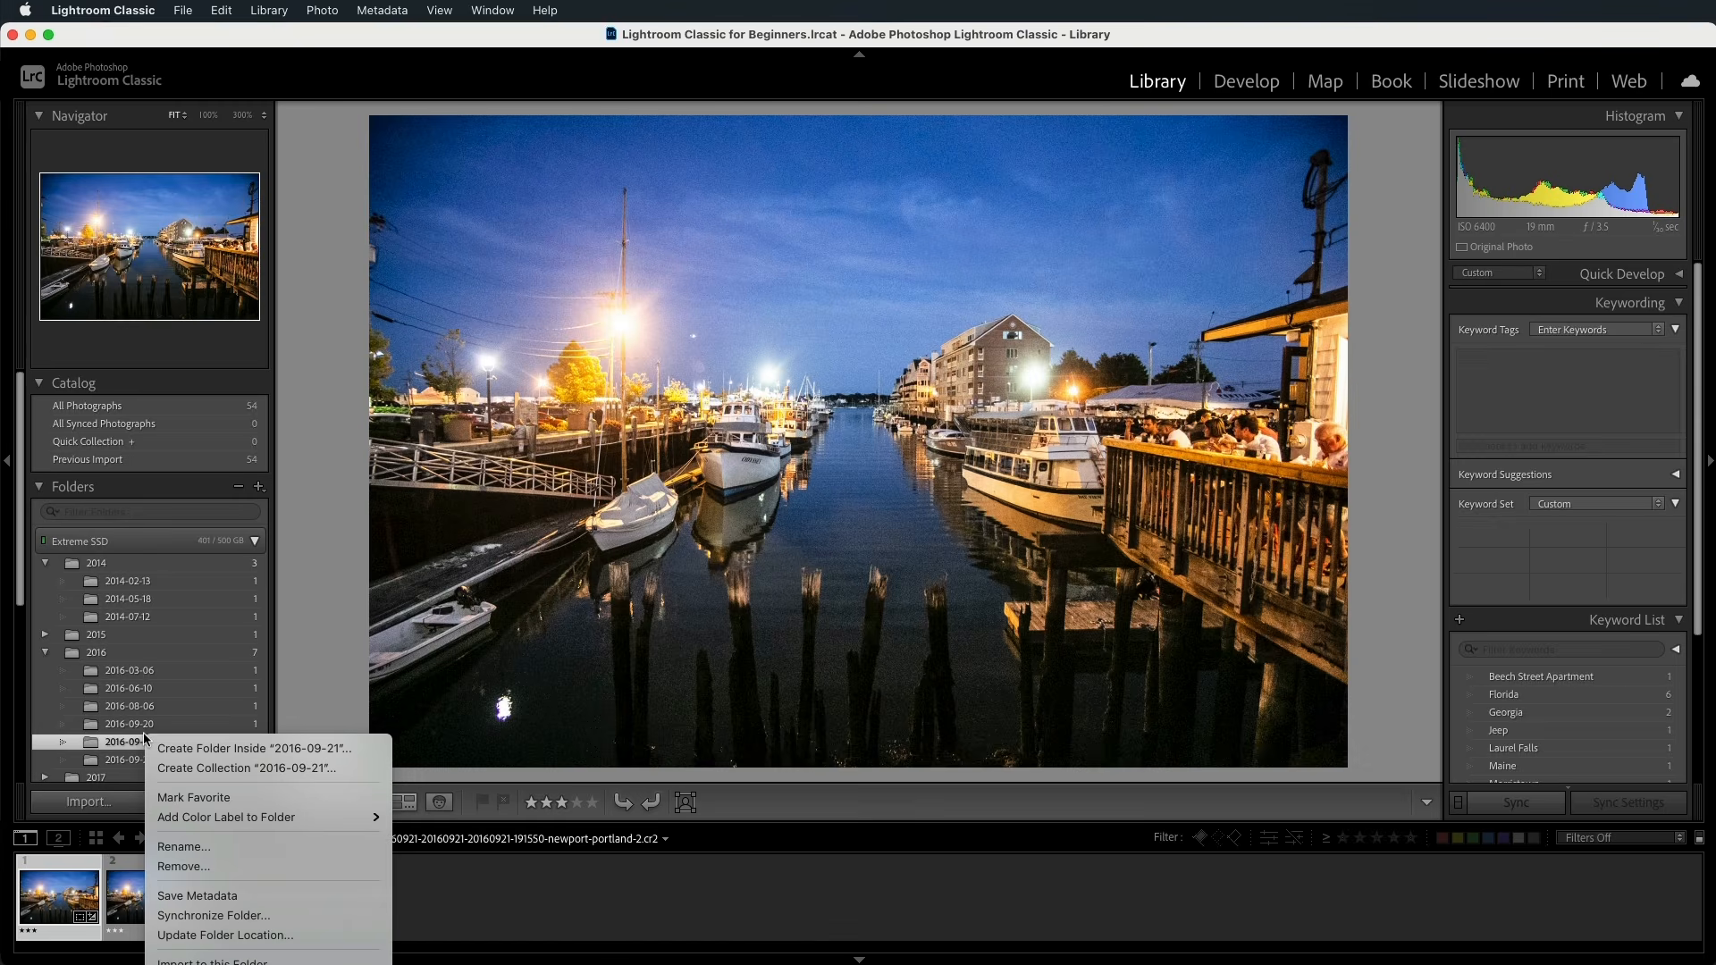
pyautogui.click(183, 847)
pyautogui.press('Right')
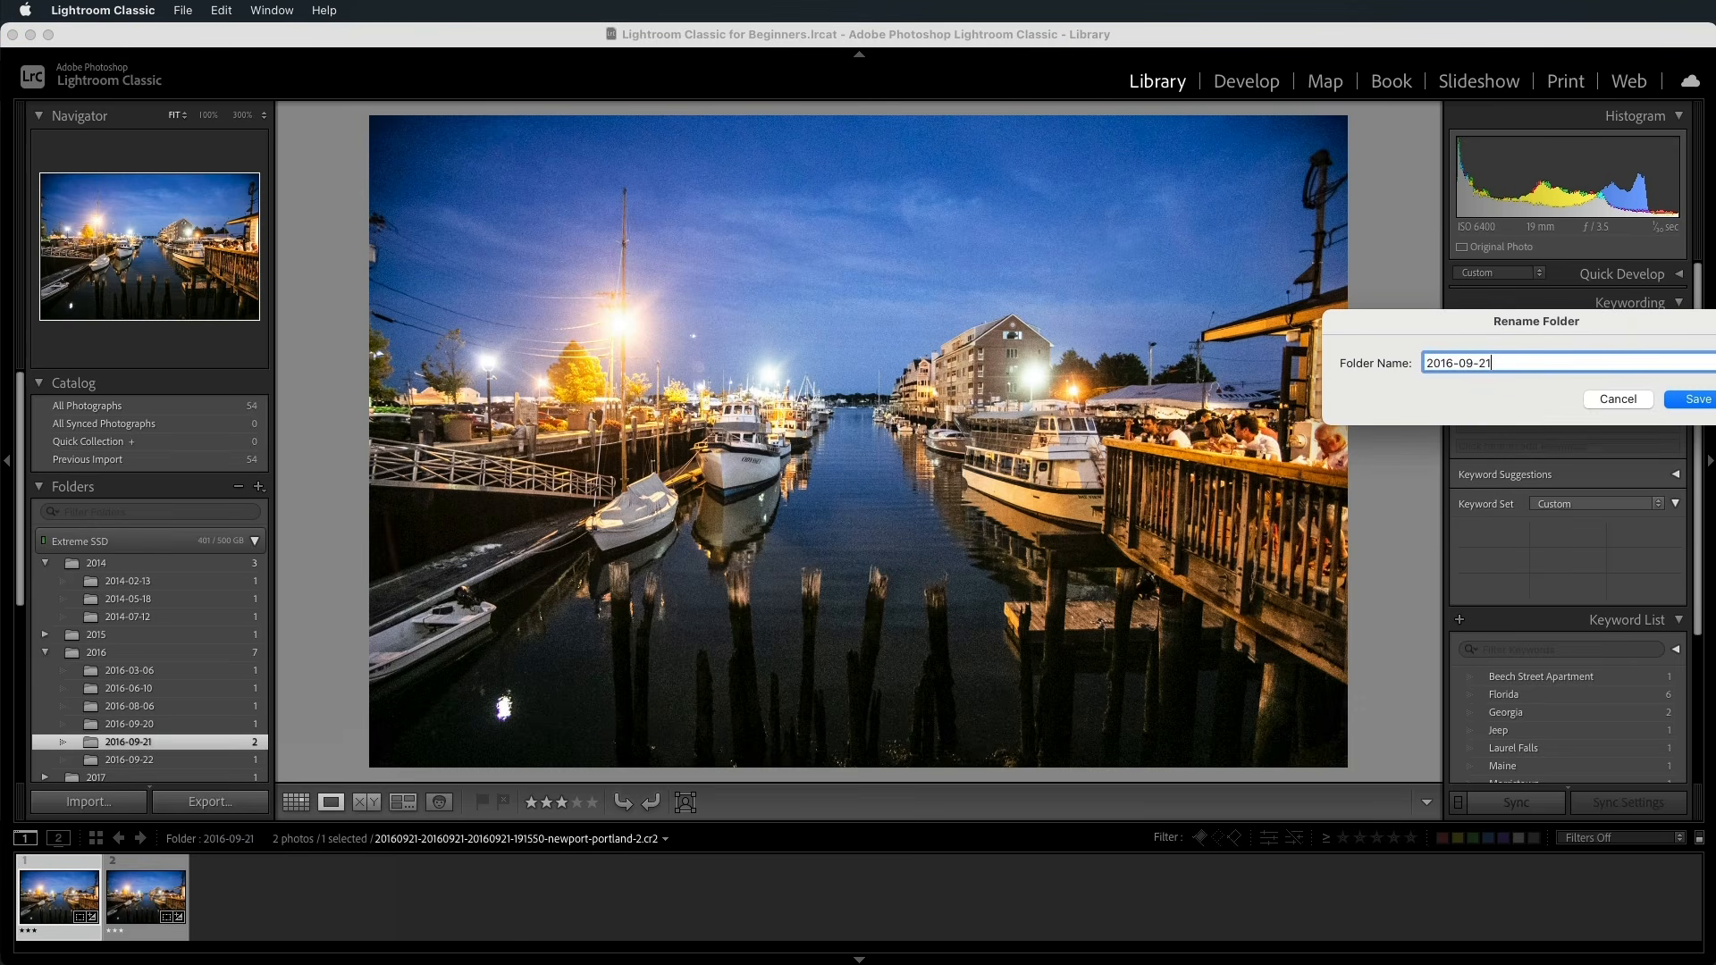
pyautogui.moveTo(1556, 318); pyautogui.dragTo(898, 405)
pyautogui.click(862, 449)
pyautogui.write('New')
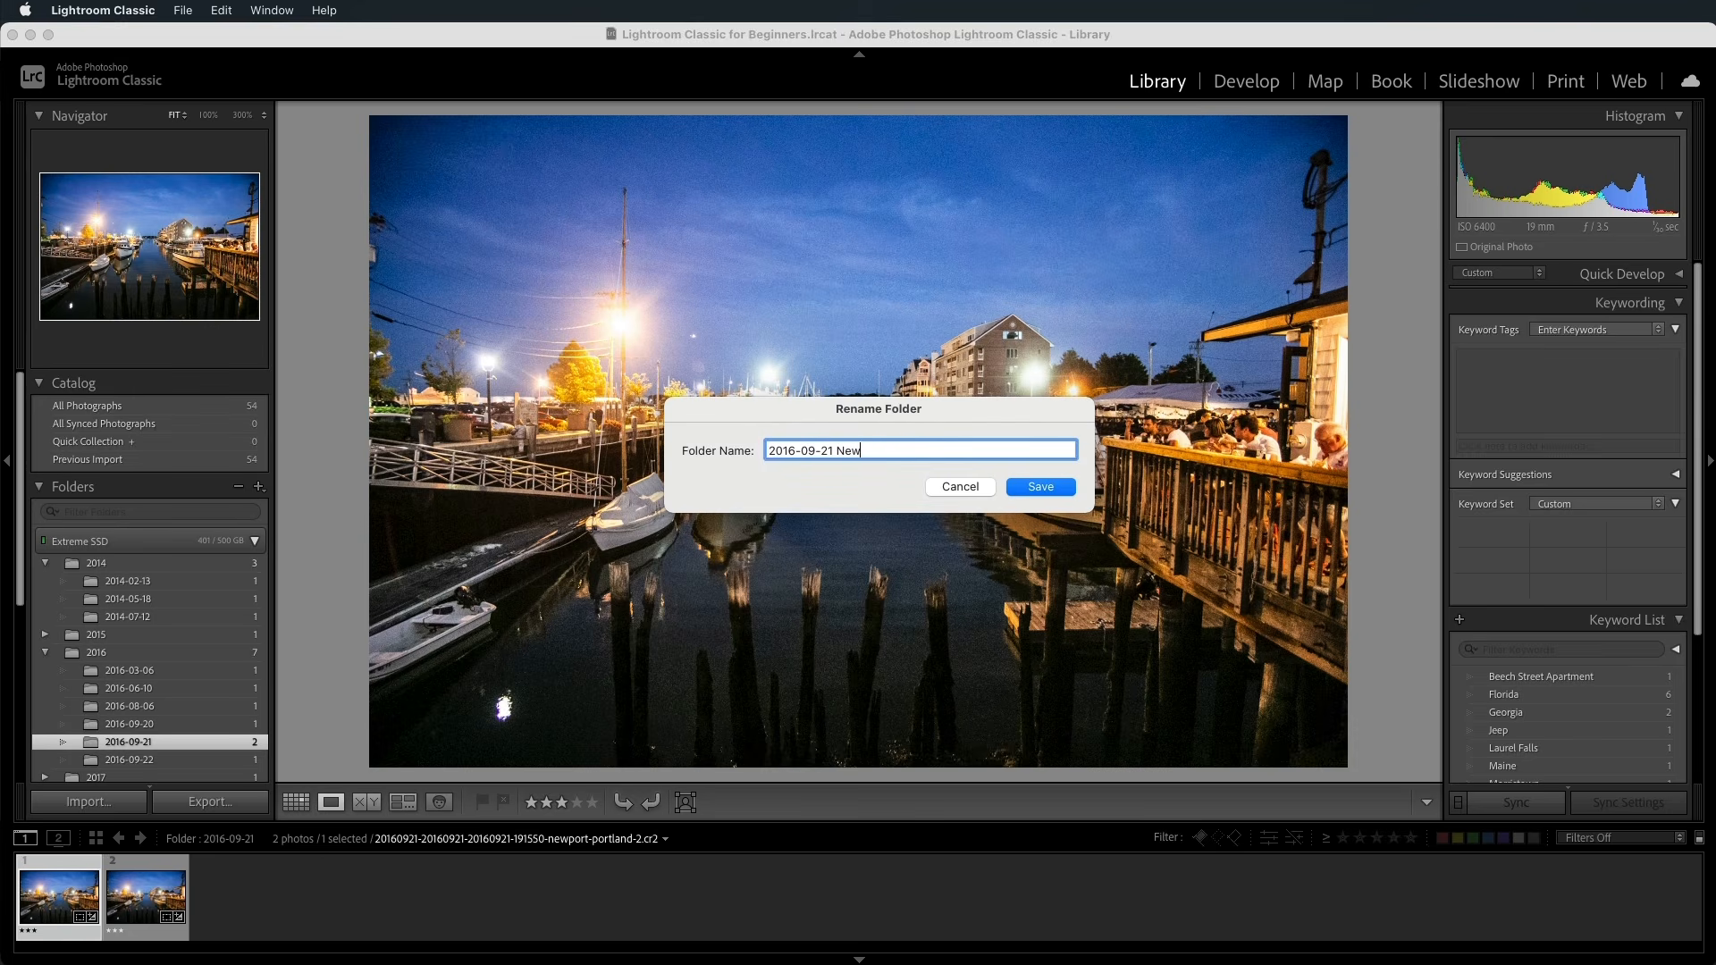
pyautogui.write('port RI')
pyautogui.press('Return')
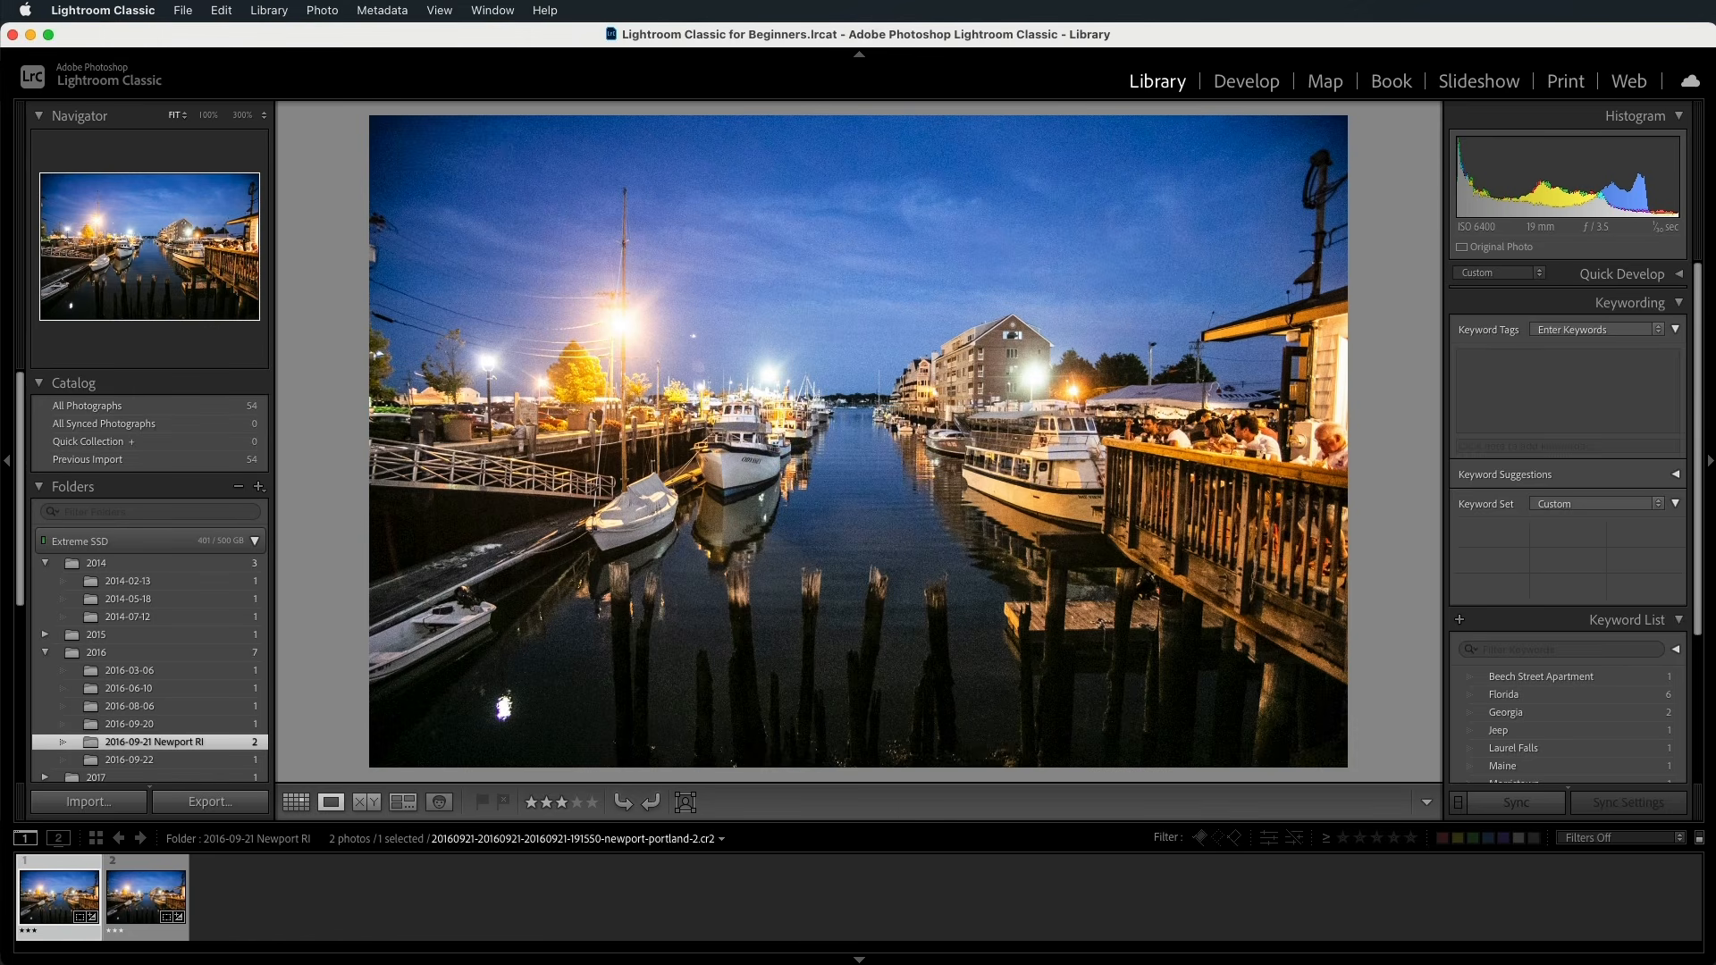
# Step: Rename the 2016-09-22 folder by adding Portland ME after the date
pyautogui.click(175, 761)
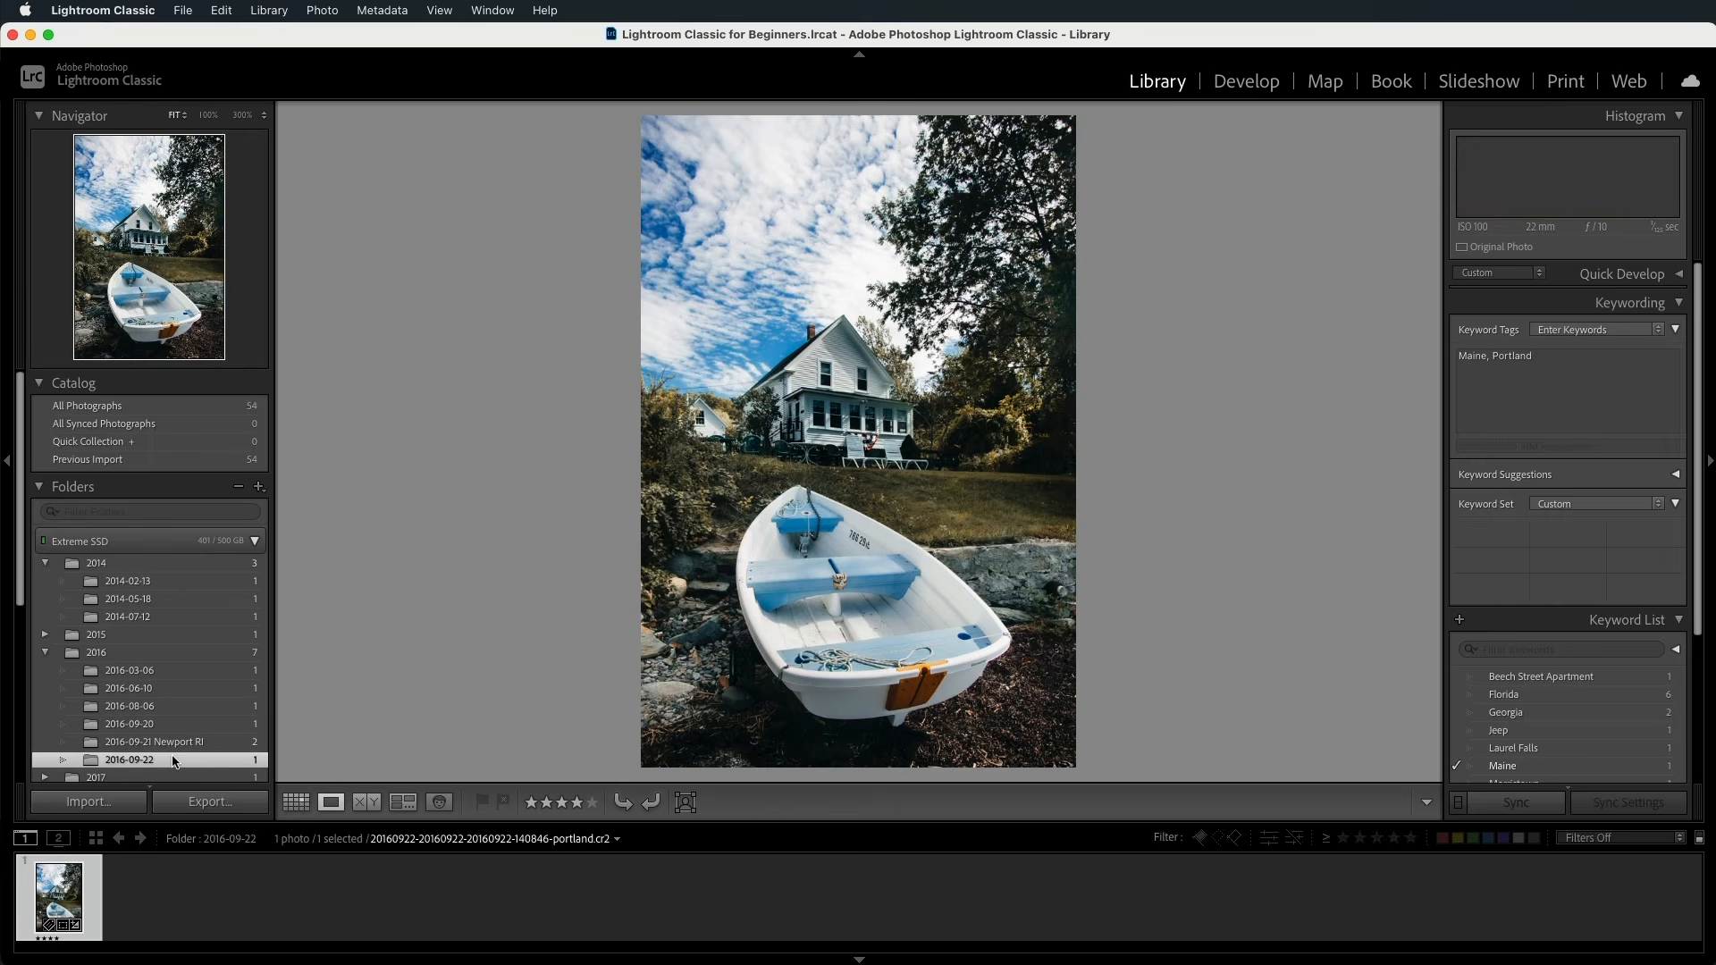
pyautogui.rightClick(175, 761)
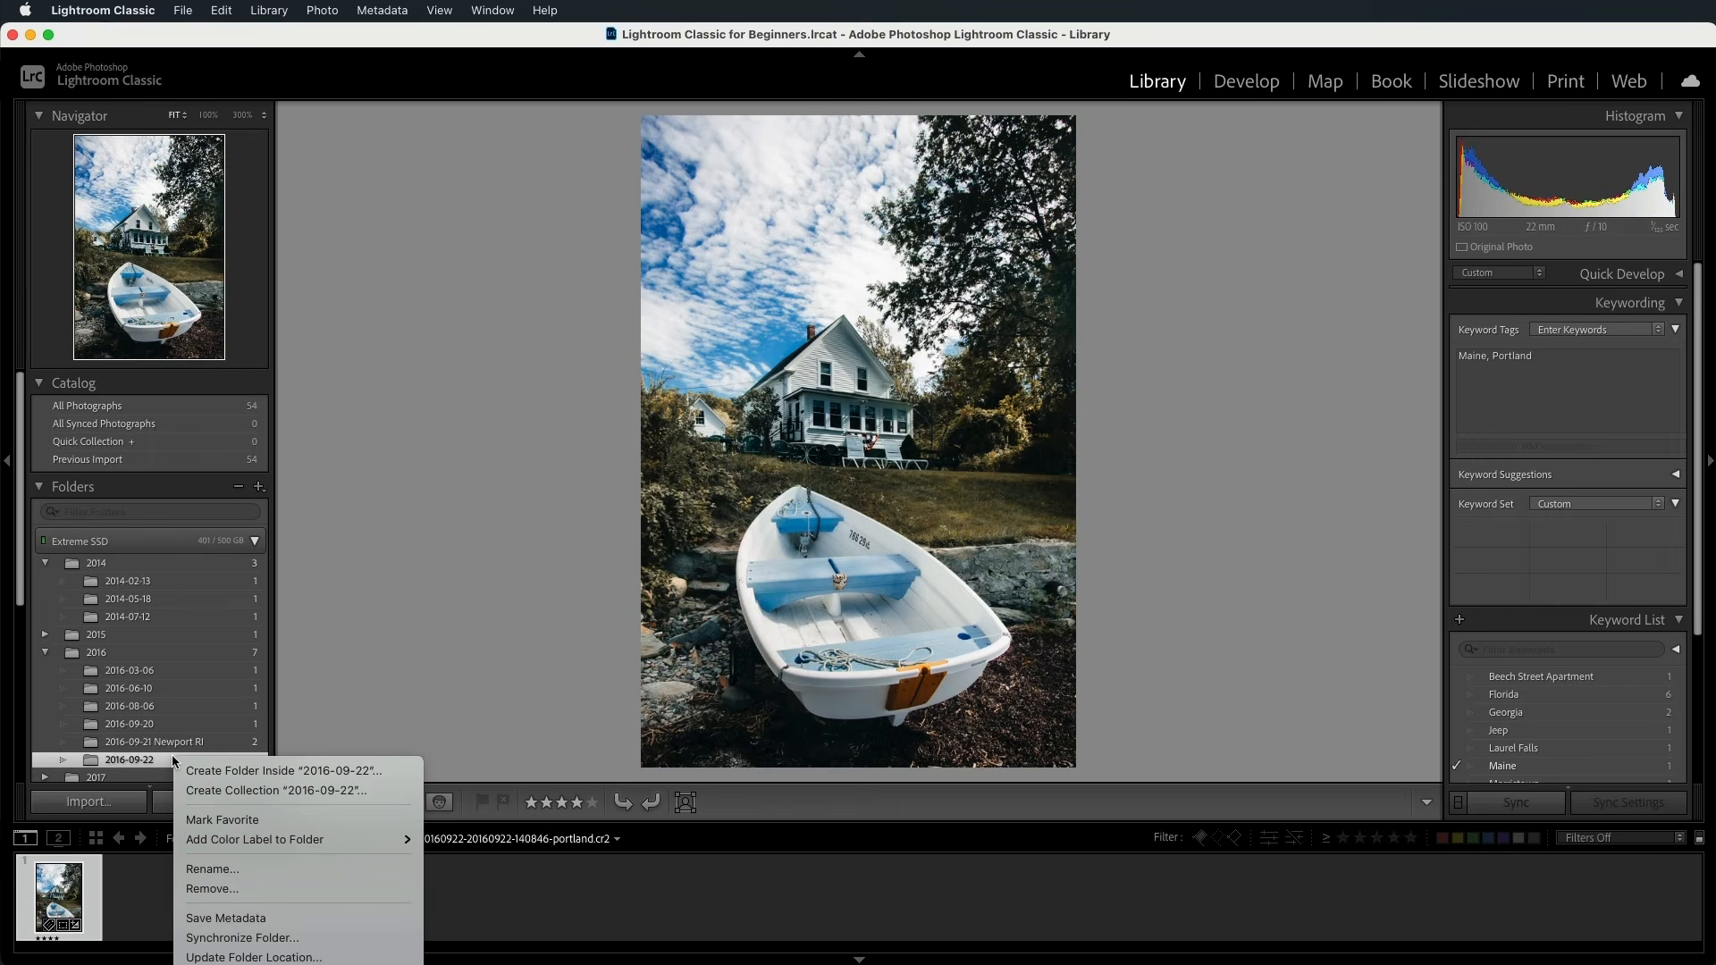
pyautogui.click(197, 869)
pyautogui.moveTo(1558, 320); pyautogui.dragTo(890, 333)
pyautogui.click(848, 364)
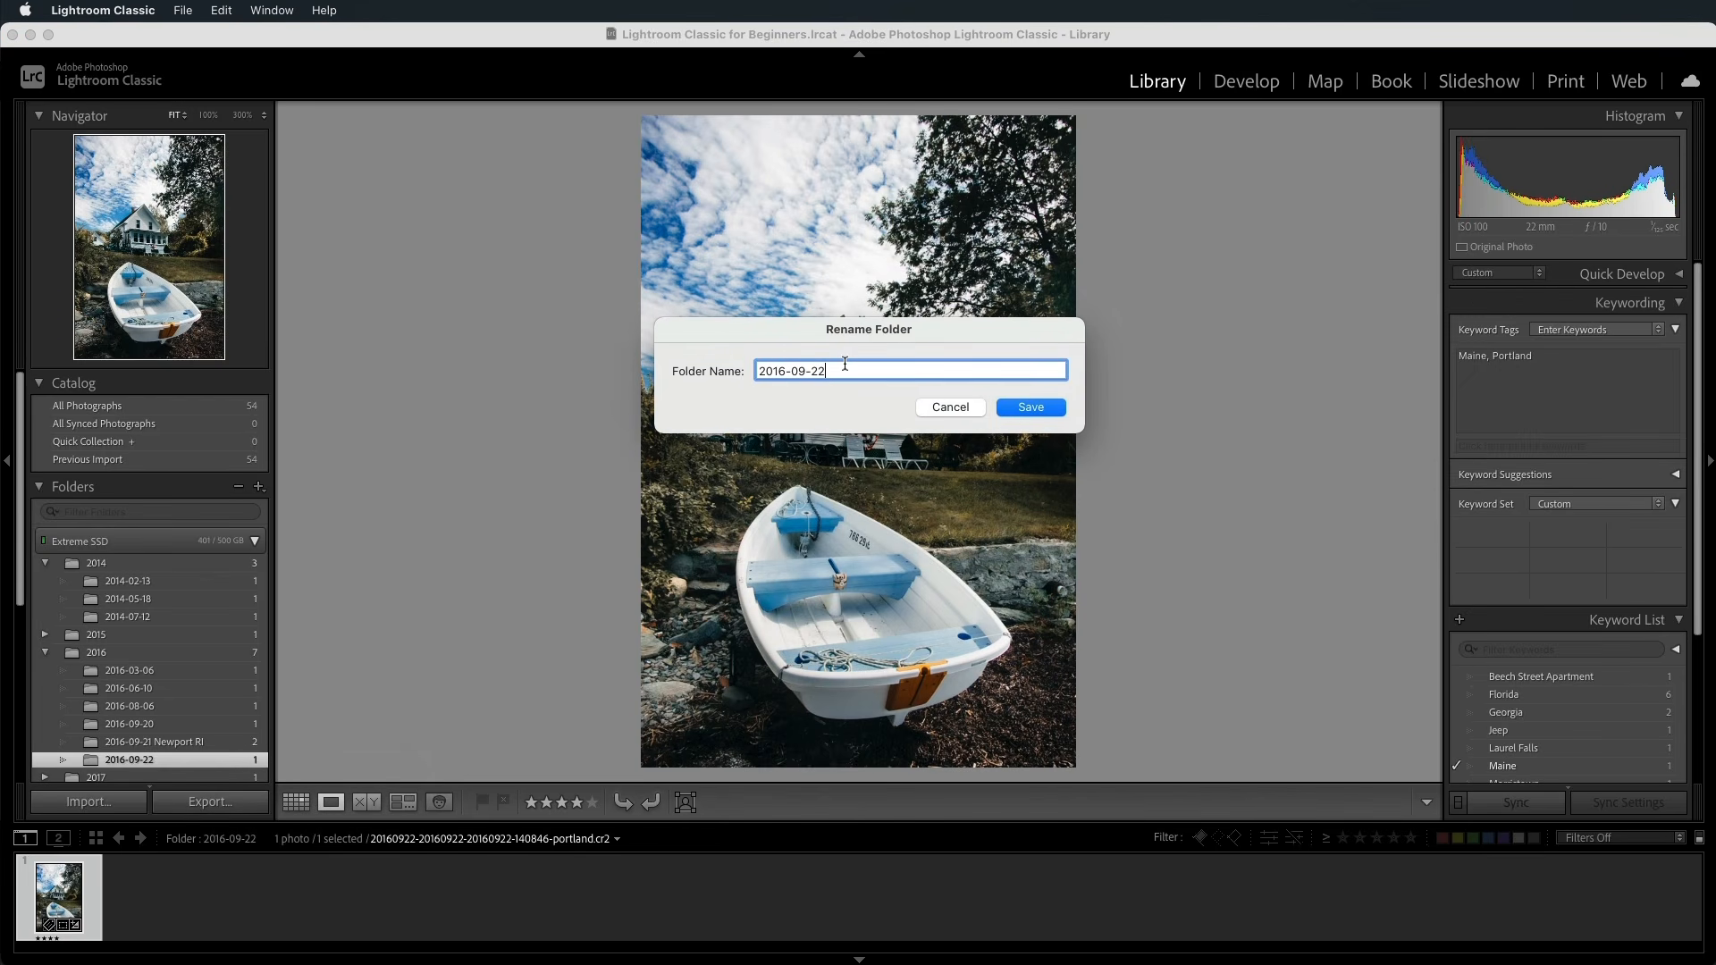
pyautogui.write('Portland ME')
pyautogui.press('Return')
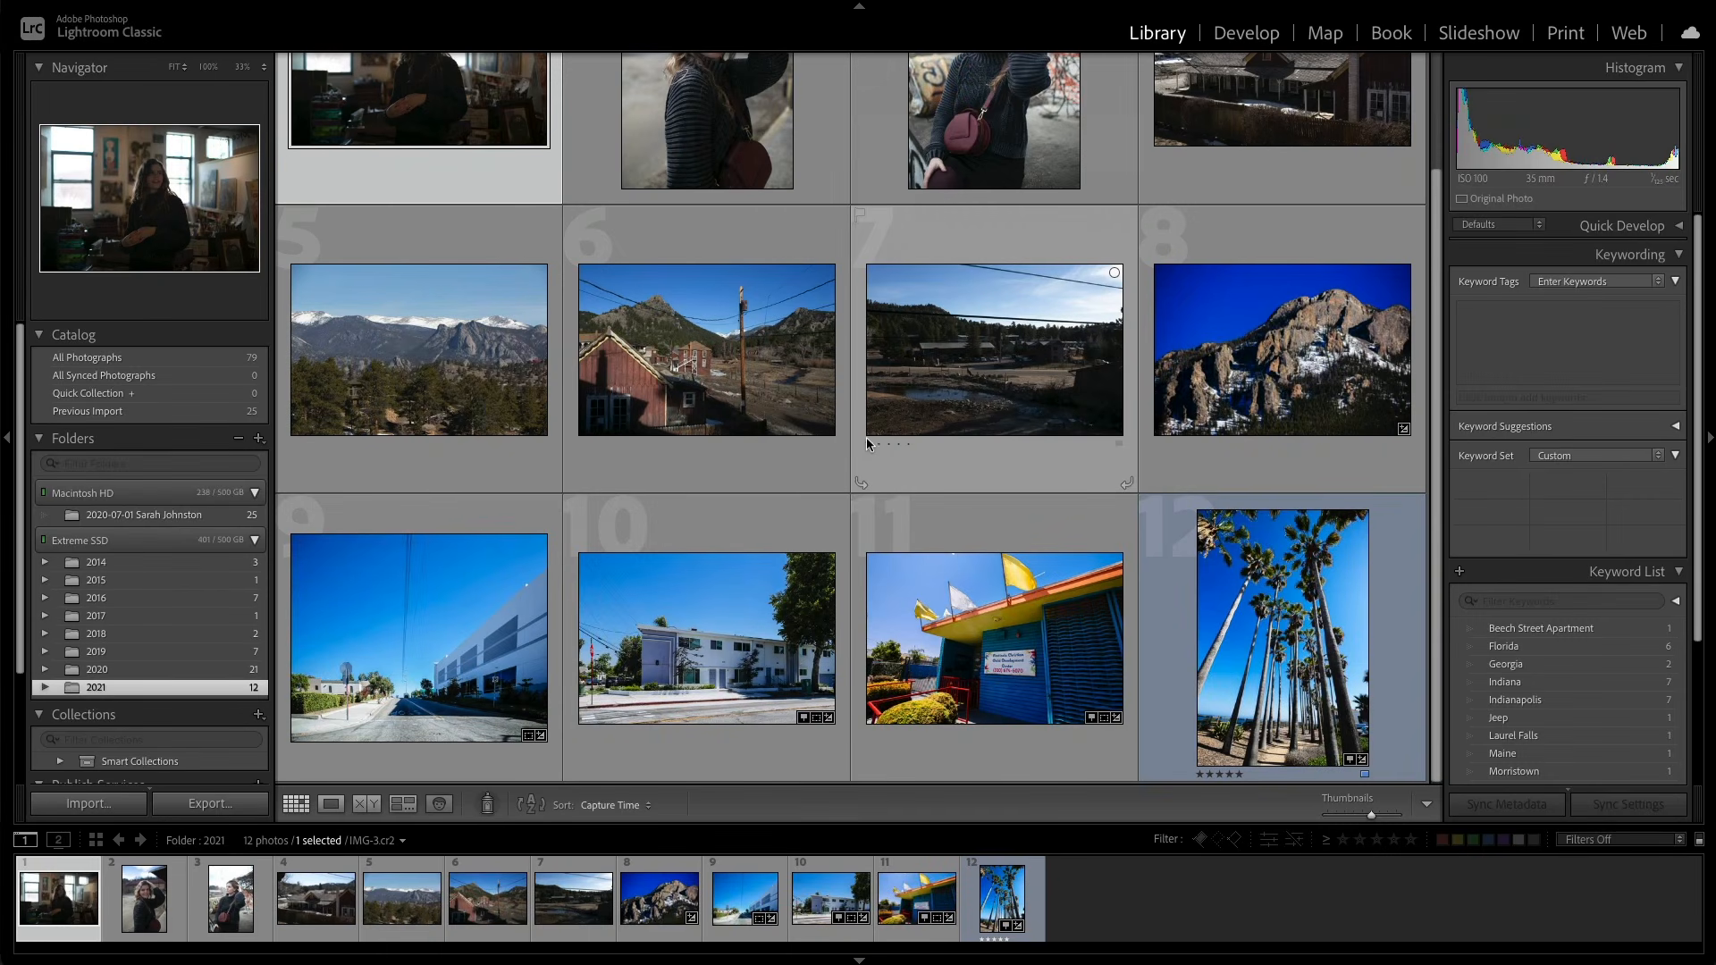
# Step: Move the 2020-07-01 shoot folder from Macintosh HD into the 2017 folder on Extreme SSD and view the 2017 photos
pyautogui.moveTo(173, 516); pyautogui.dragTo(139, 619)
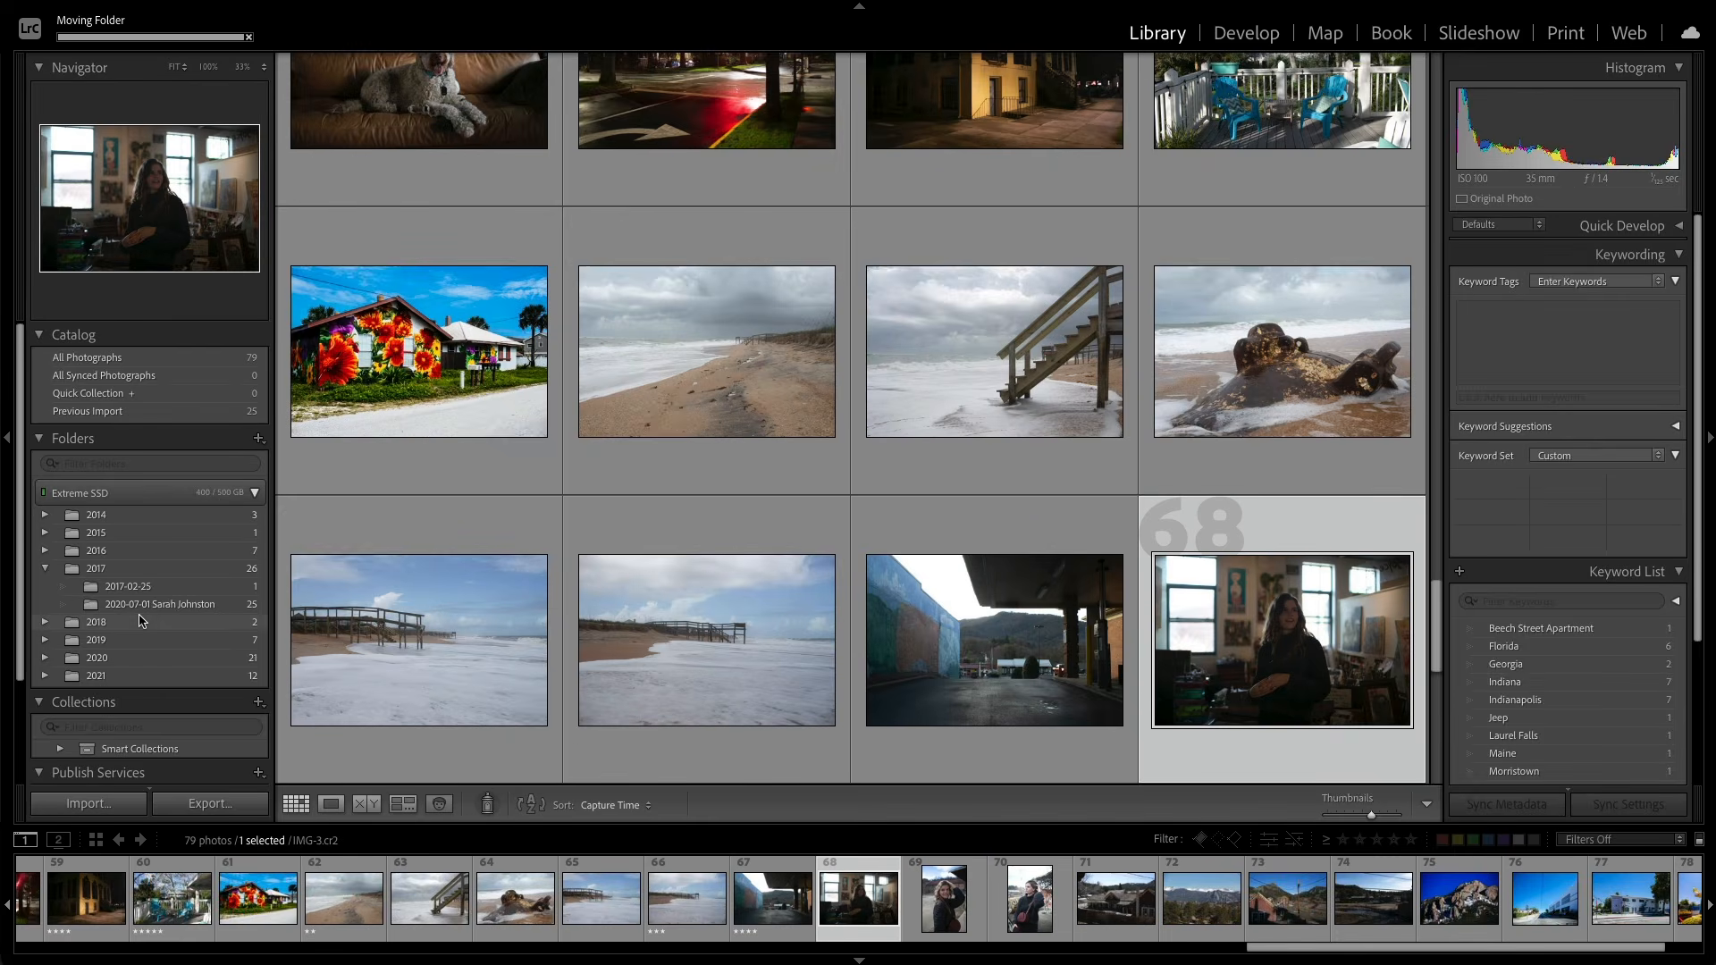
pyautogui.click(114, 573)
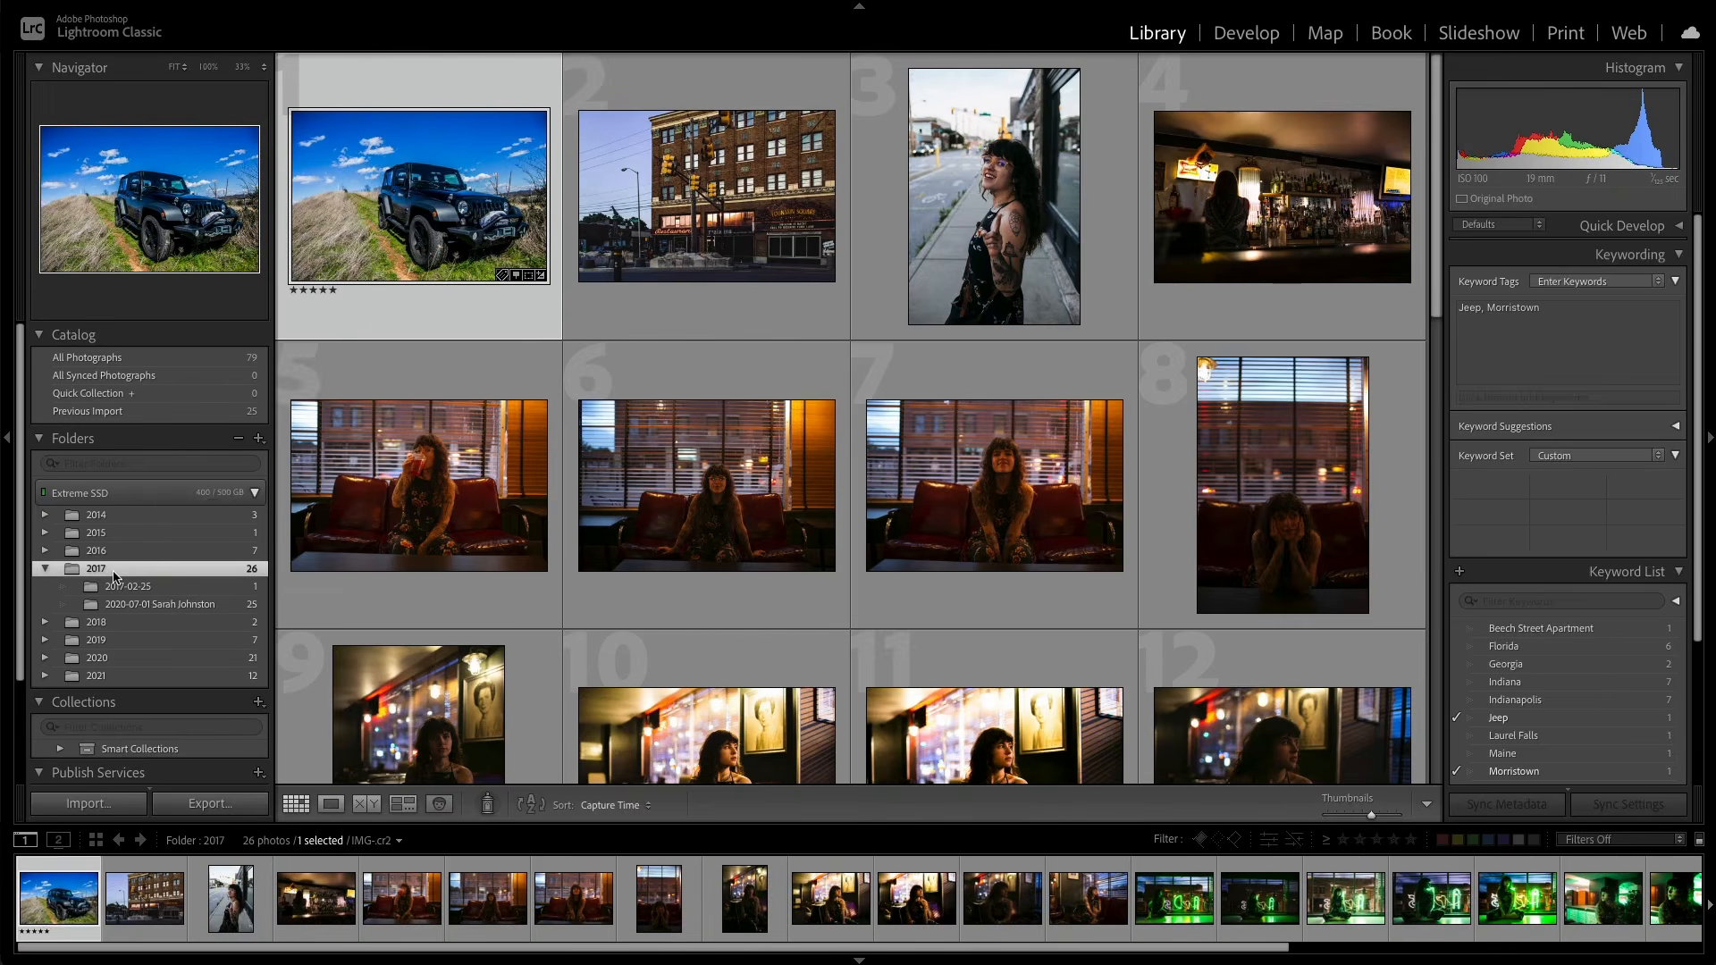
pyautogui.scroll(-5, 538, 480)
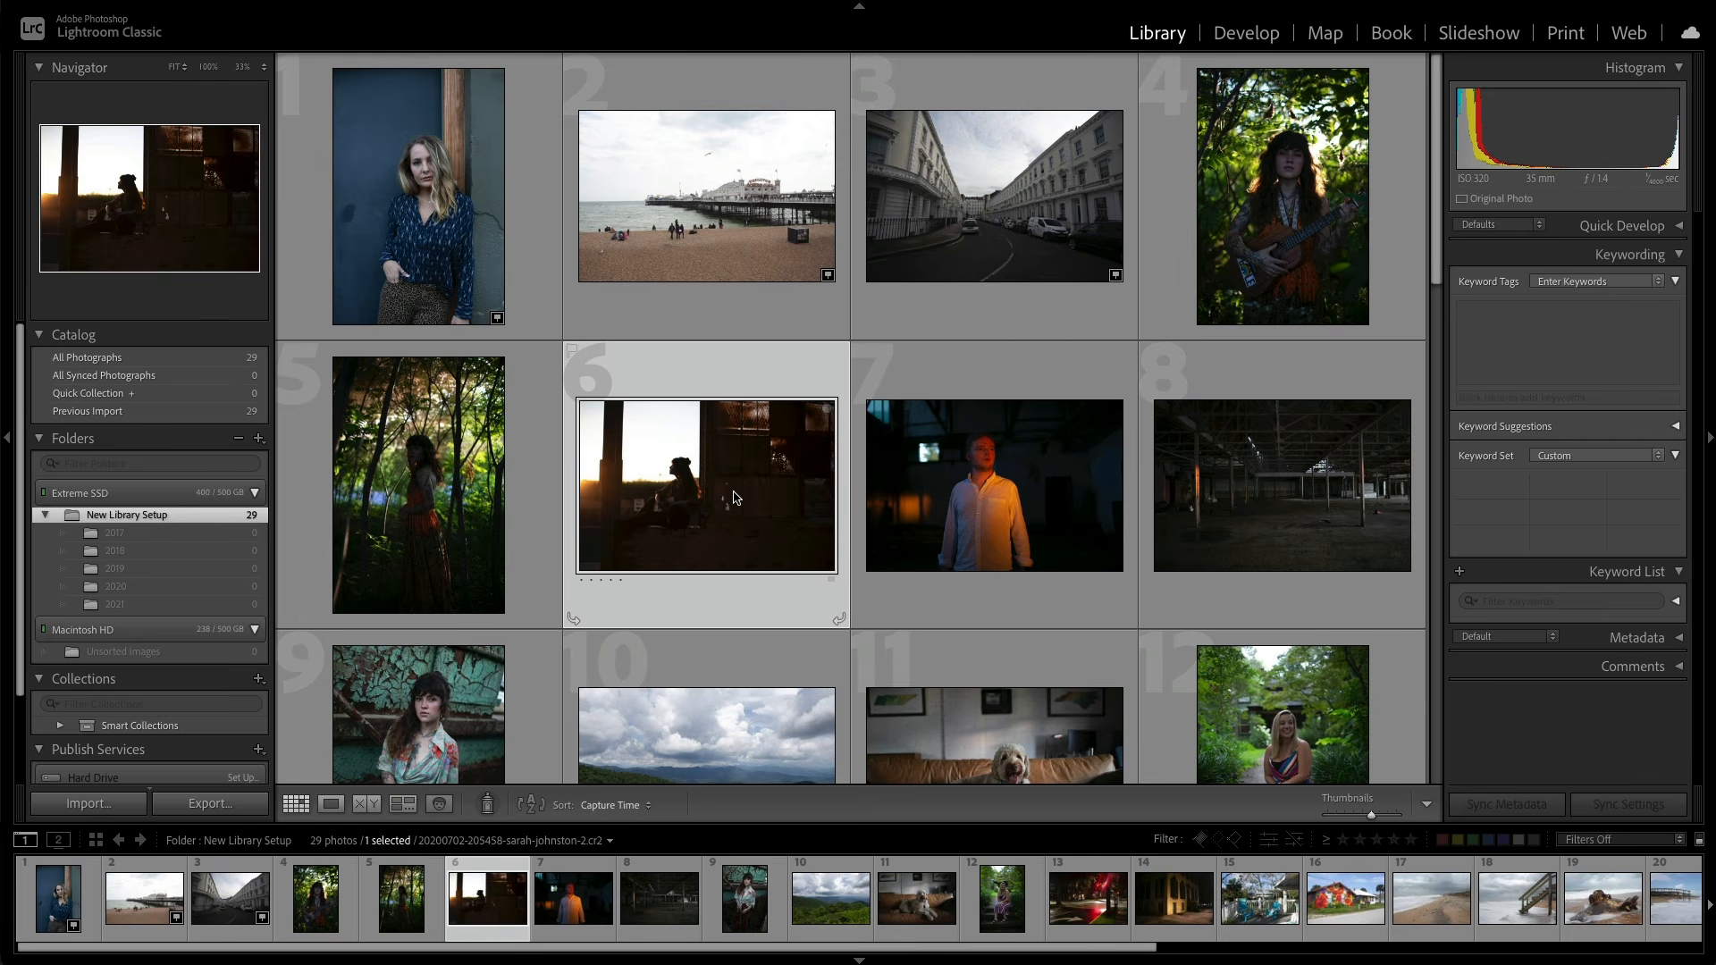
# Step: Filter the New Library Setup photos by metadata to those taken on Thursday, July 2, 2020
pyautogui.press('\\')
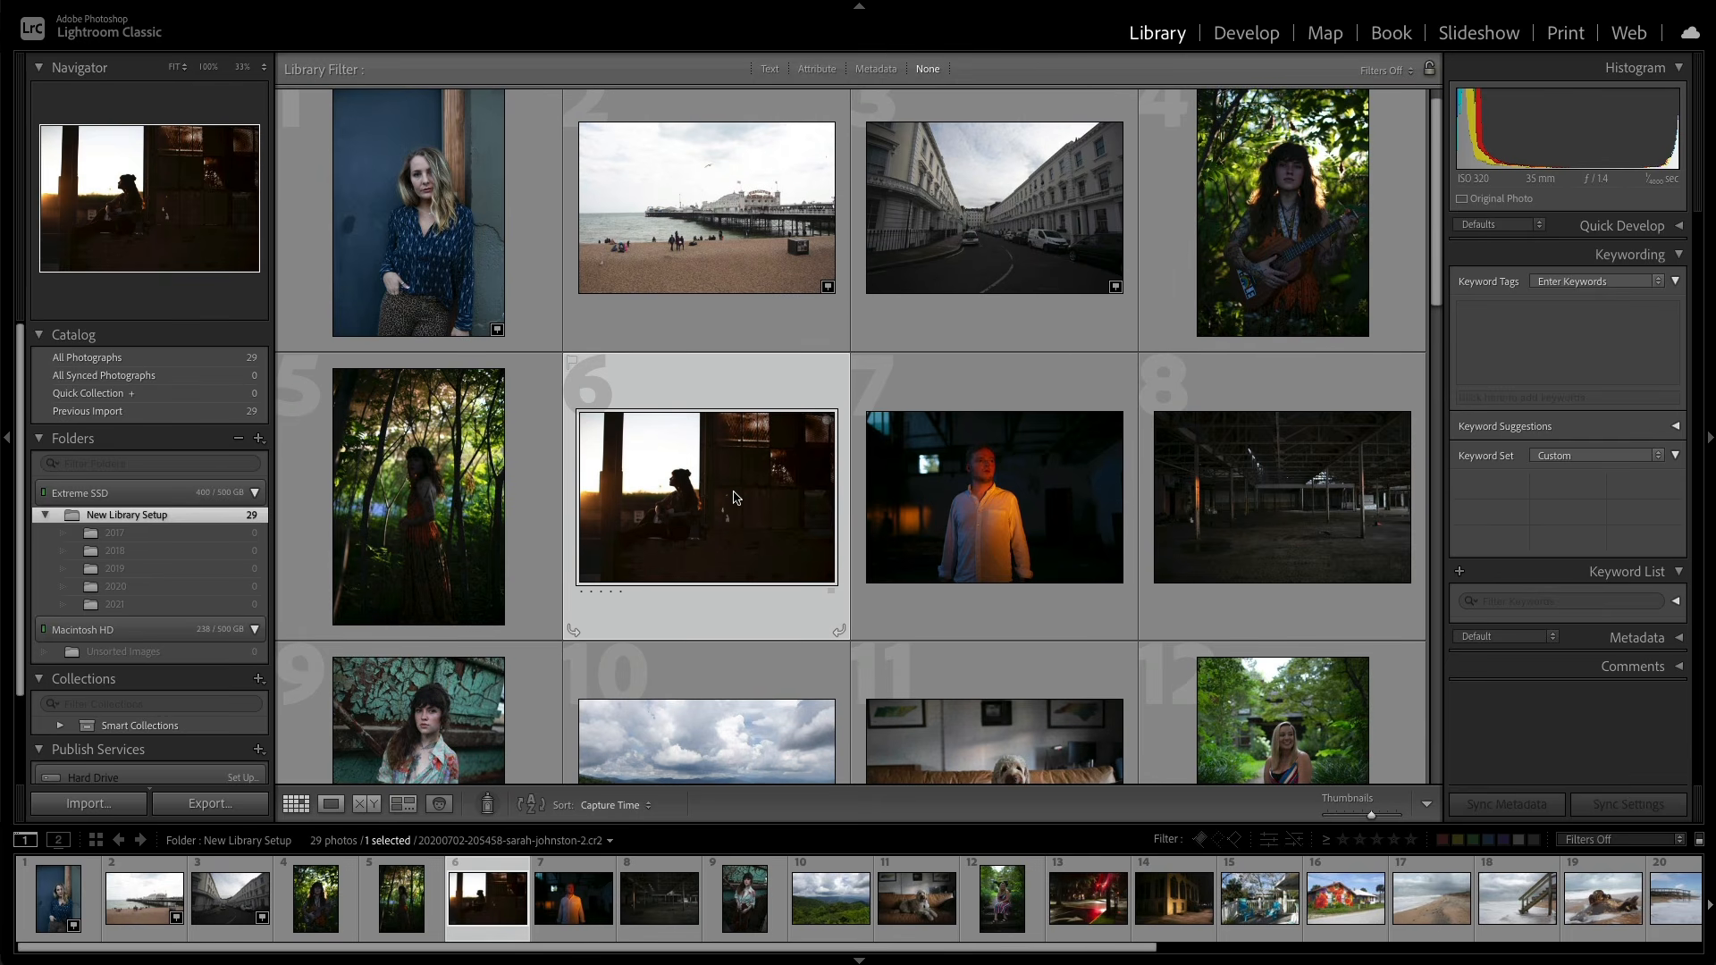
pyautogui.click(872, 71)
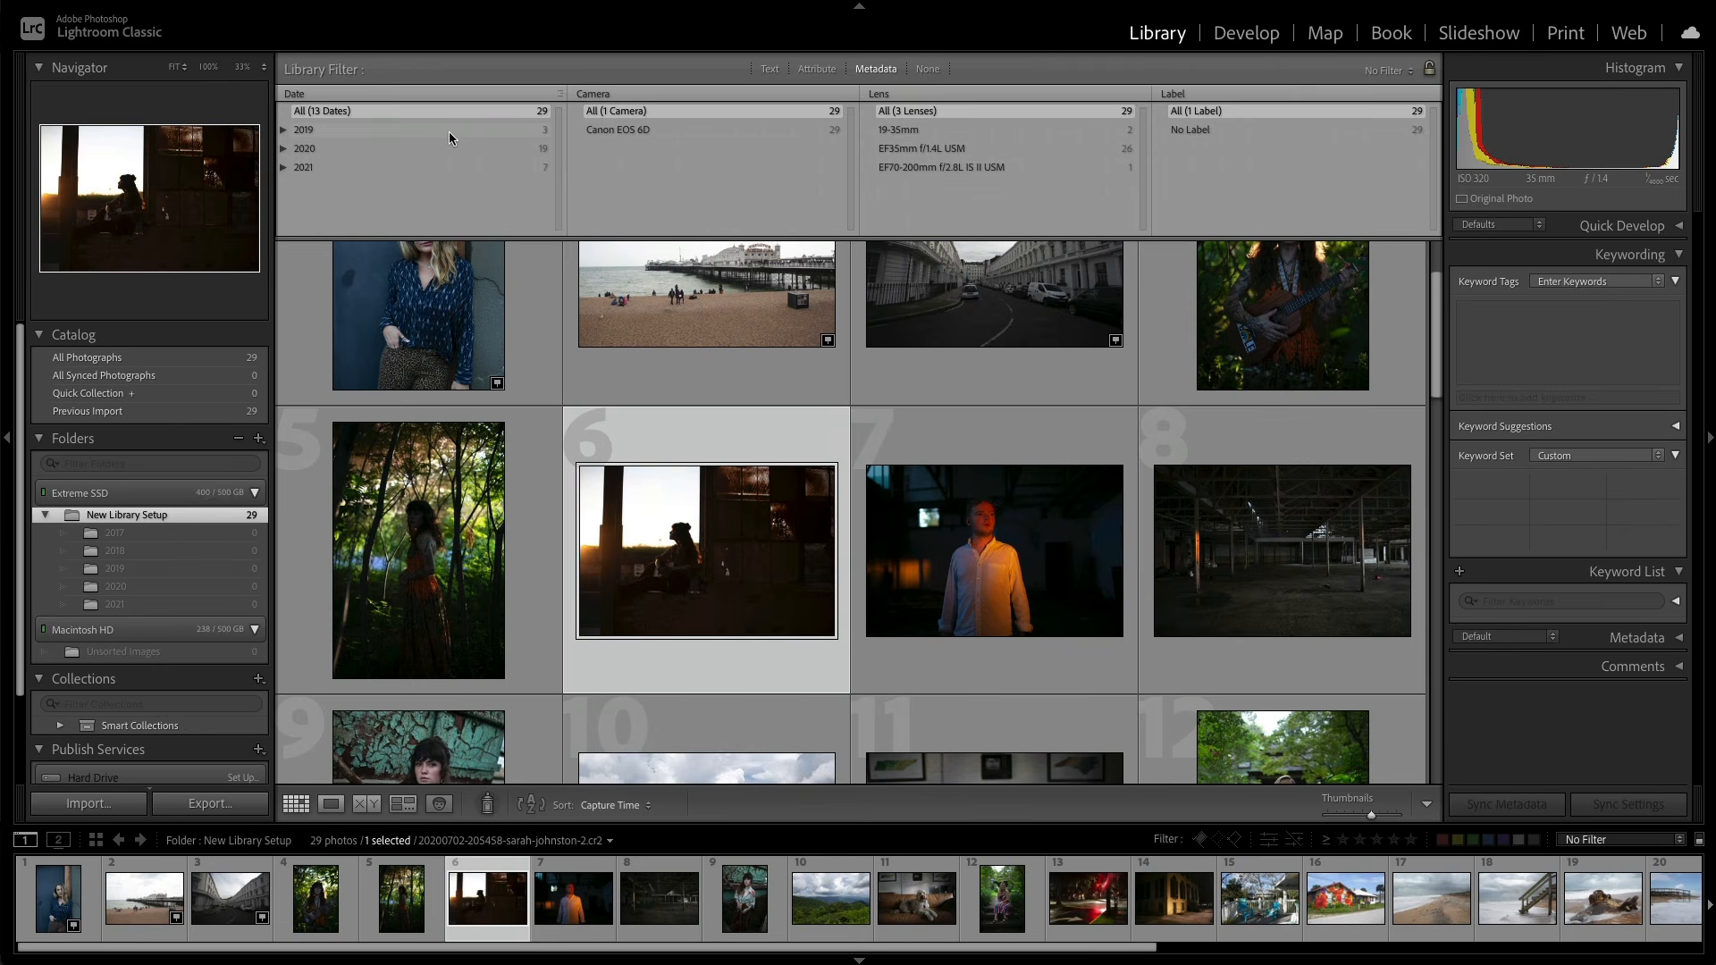
pyautogui.click(283, 149)
pyautogui.click(292, 168)
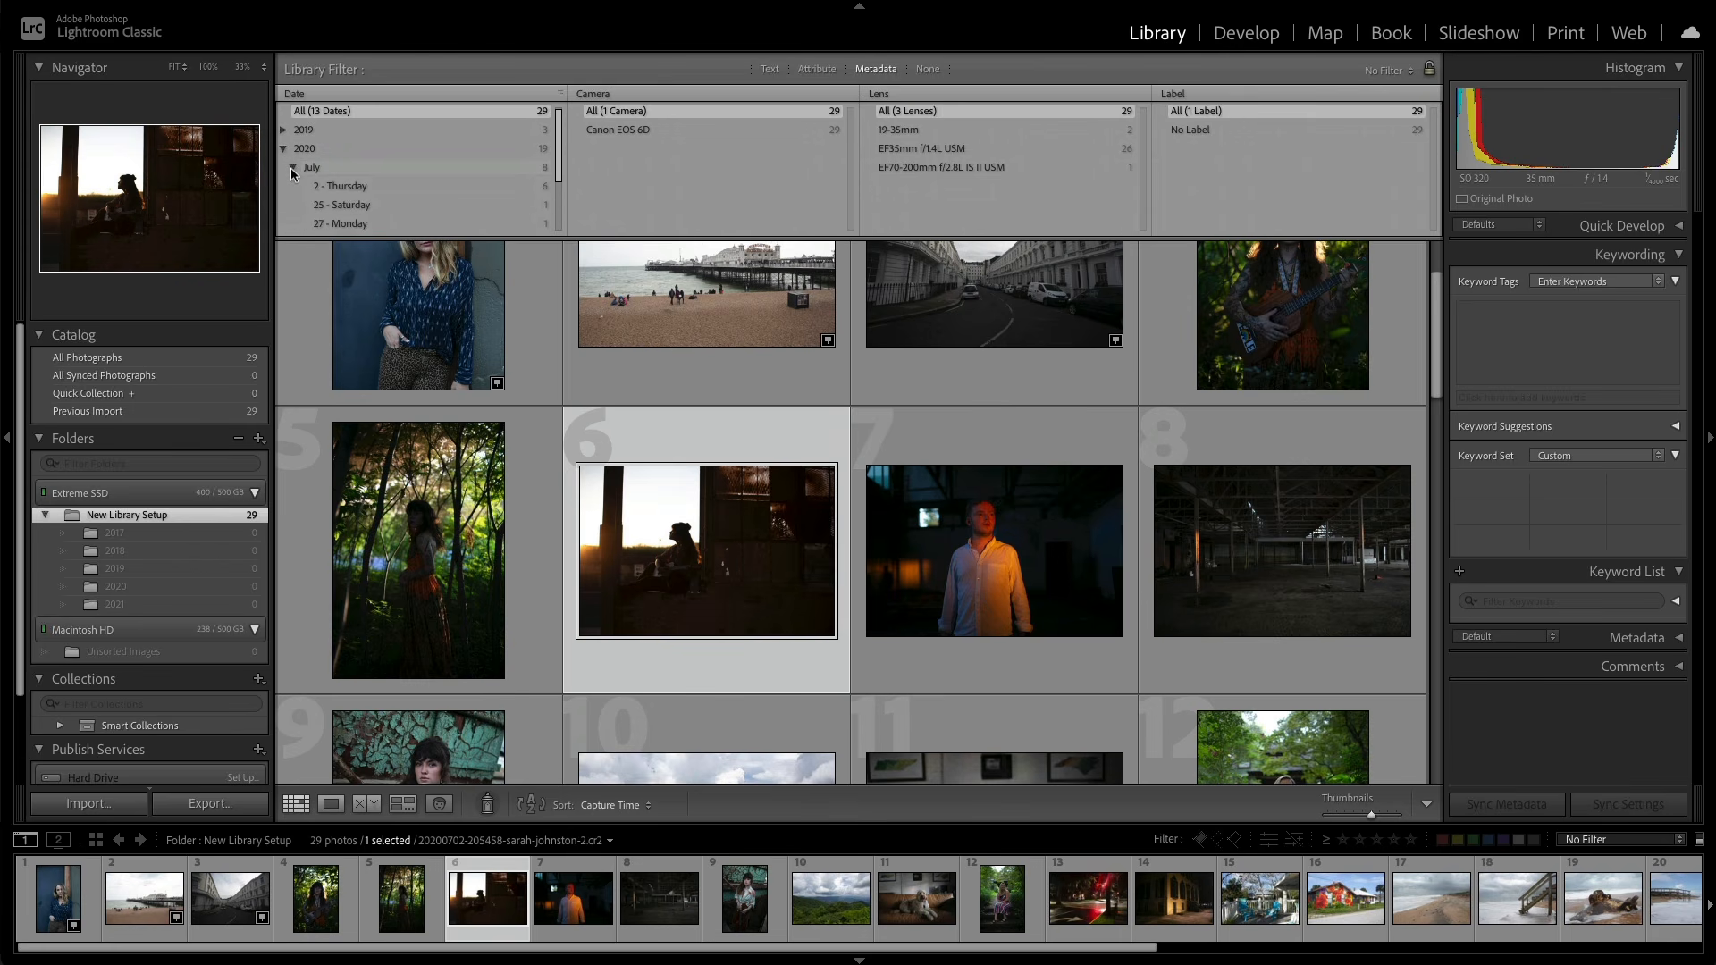
pyautogui.click(356, 187)
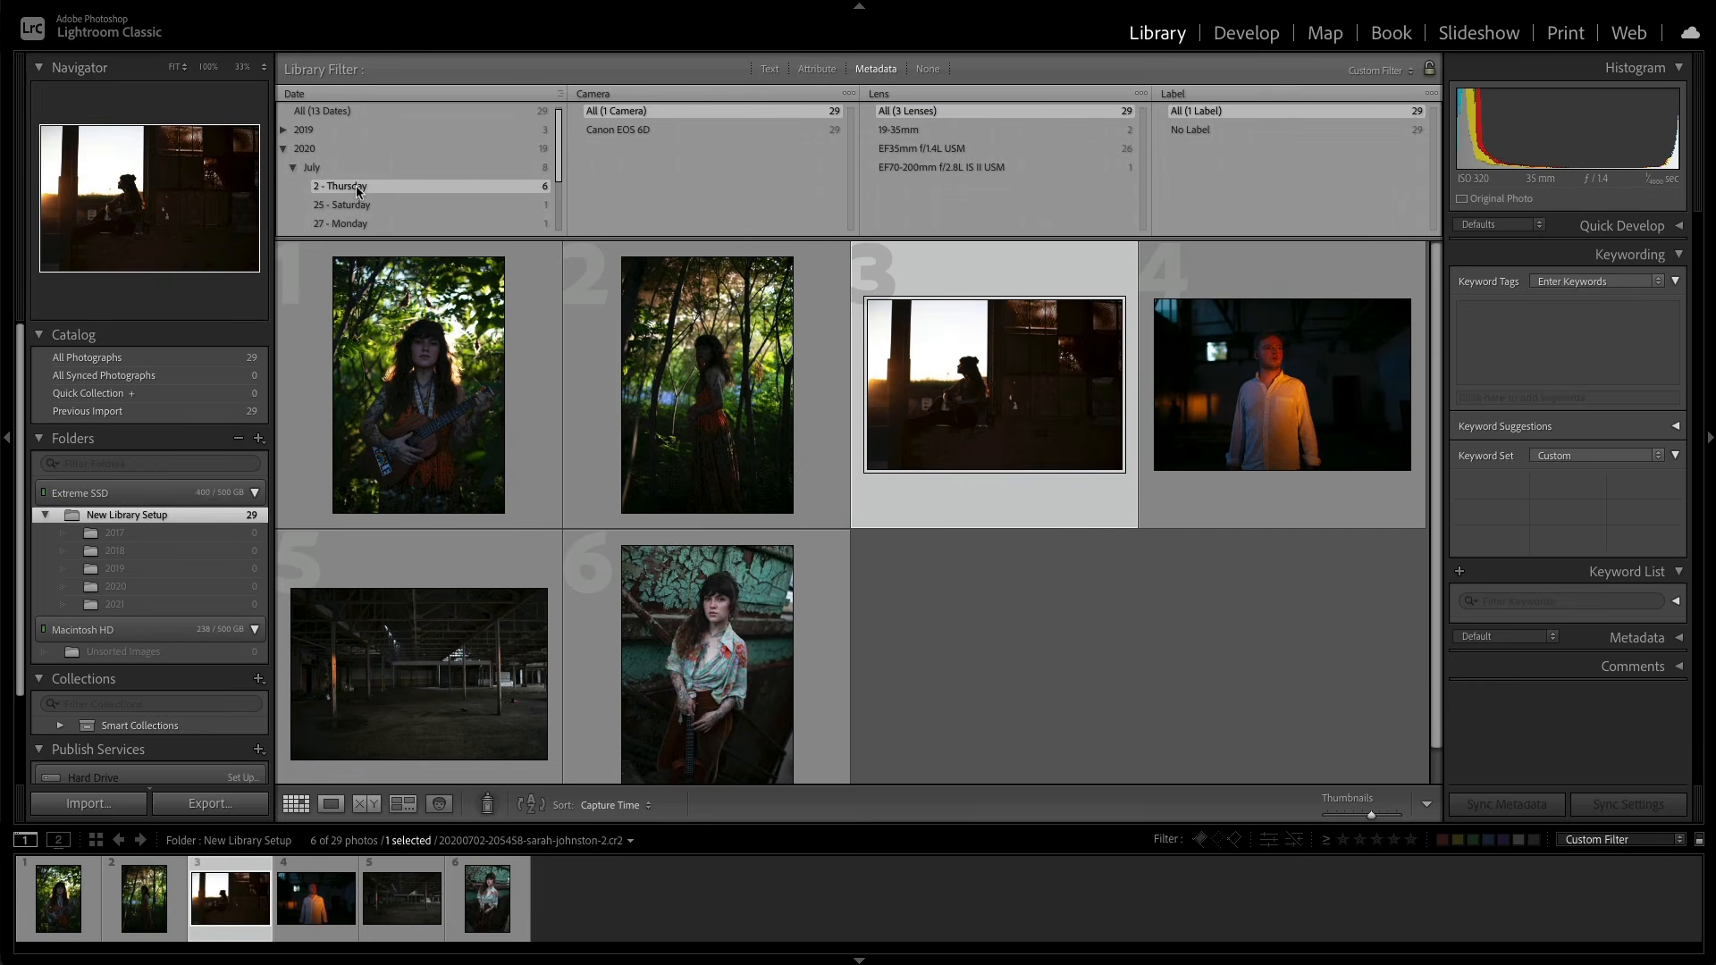
# Step: Move all July 2 photos into a new 2020-07-02 Album Shoot folder inside 2020, and filter to the photos from Saturday the 25th
pyautogui.click(684, 374)
pyautogui.press('super+a')
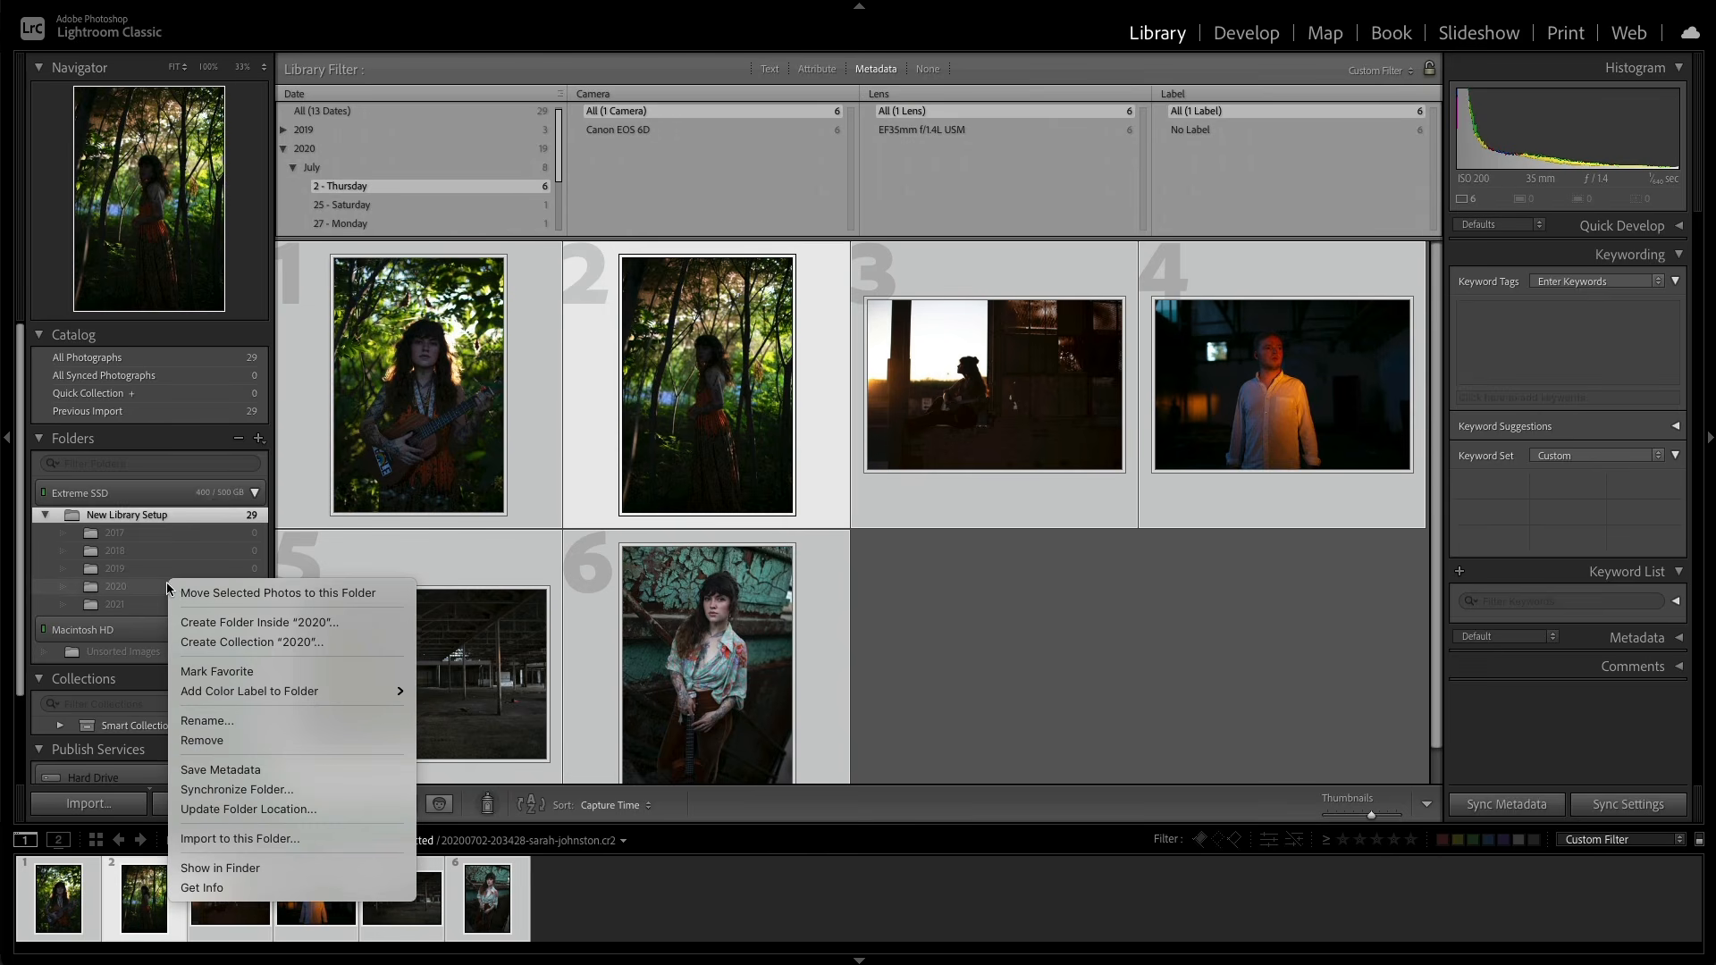
pyautogui.click(330, 623)
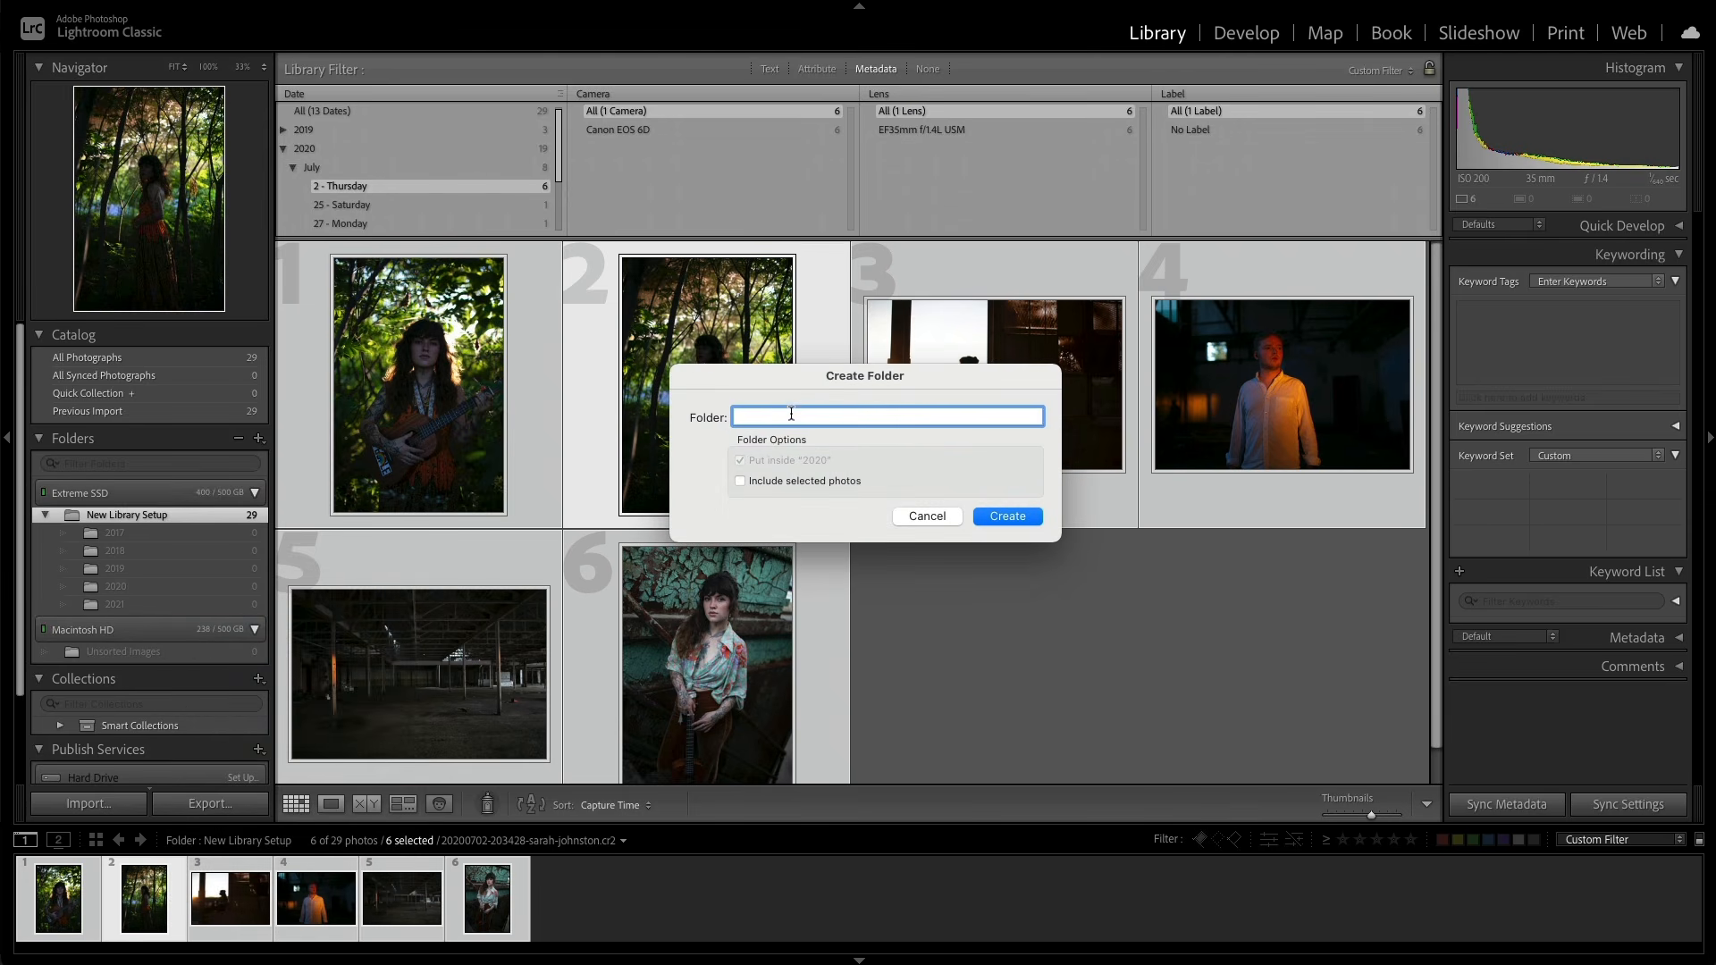
pyautogui.write('2020-07-02 Album Shoot')
pyautogui.press('Return')
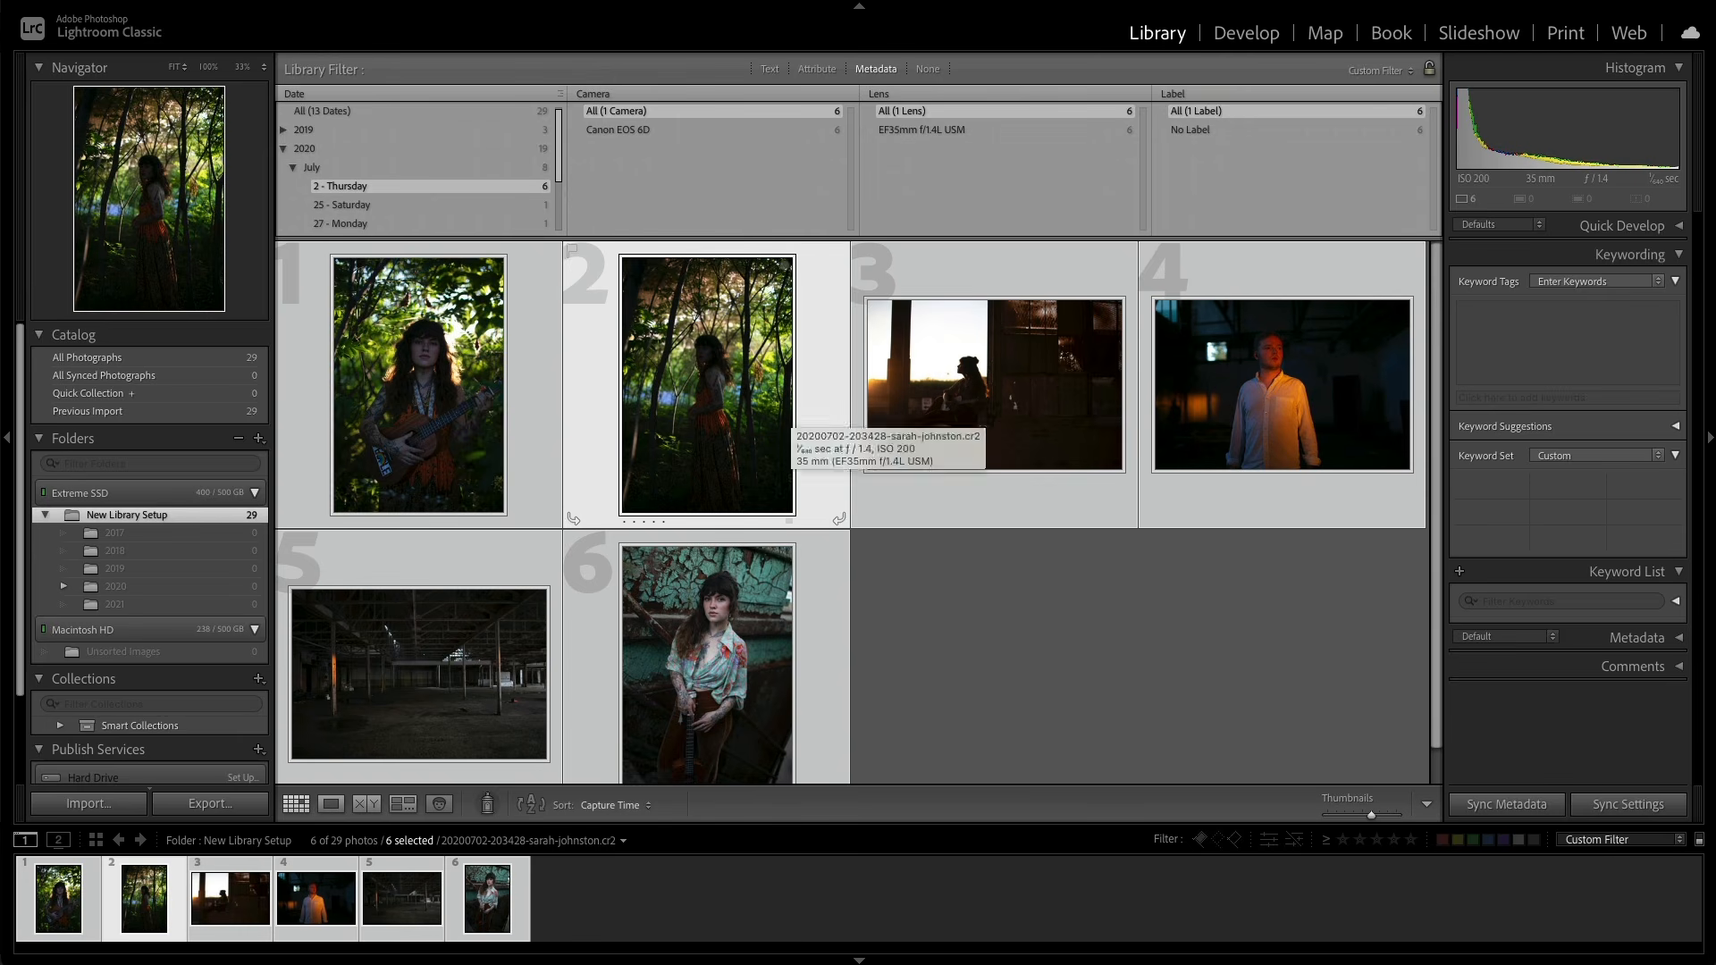
pyautogui.moveTo(782, 420); pyautogui.dragTo(215, 614)
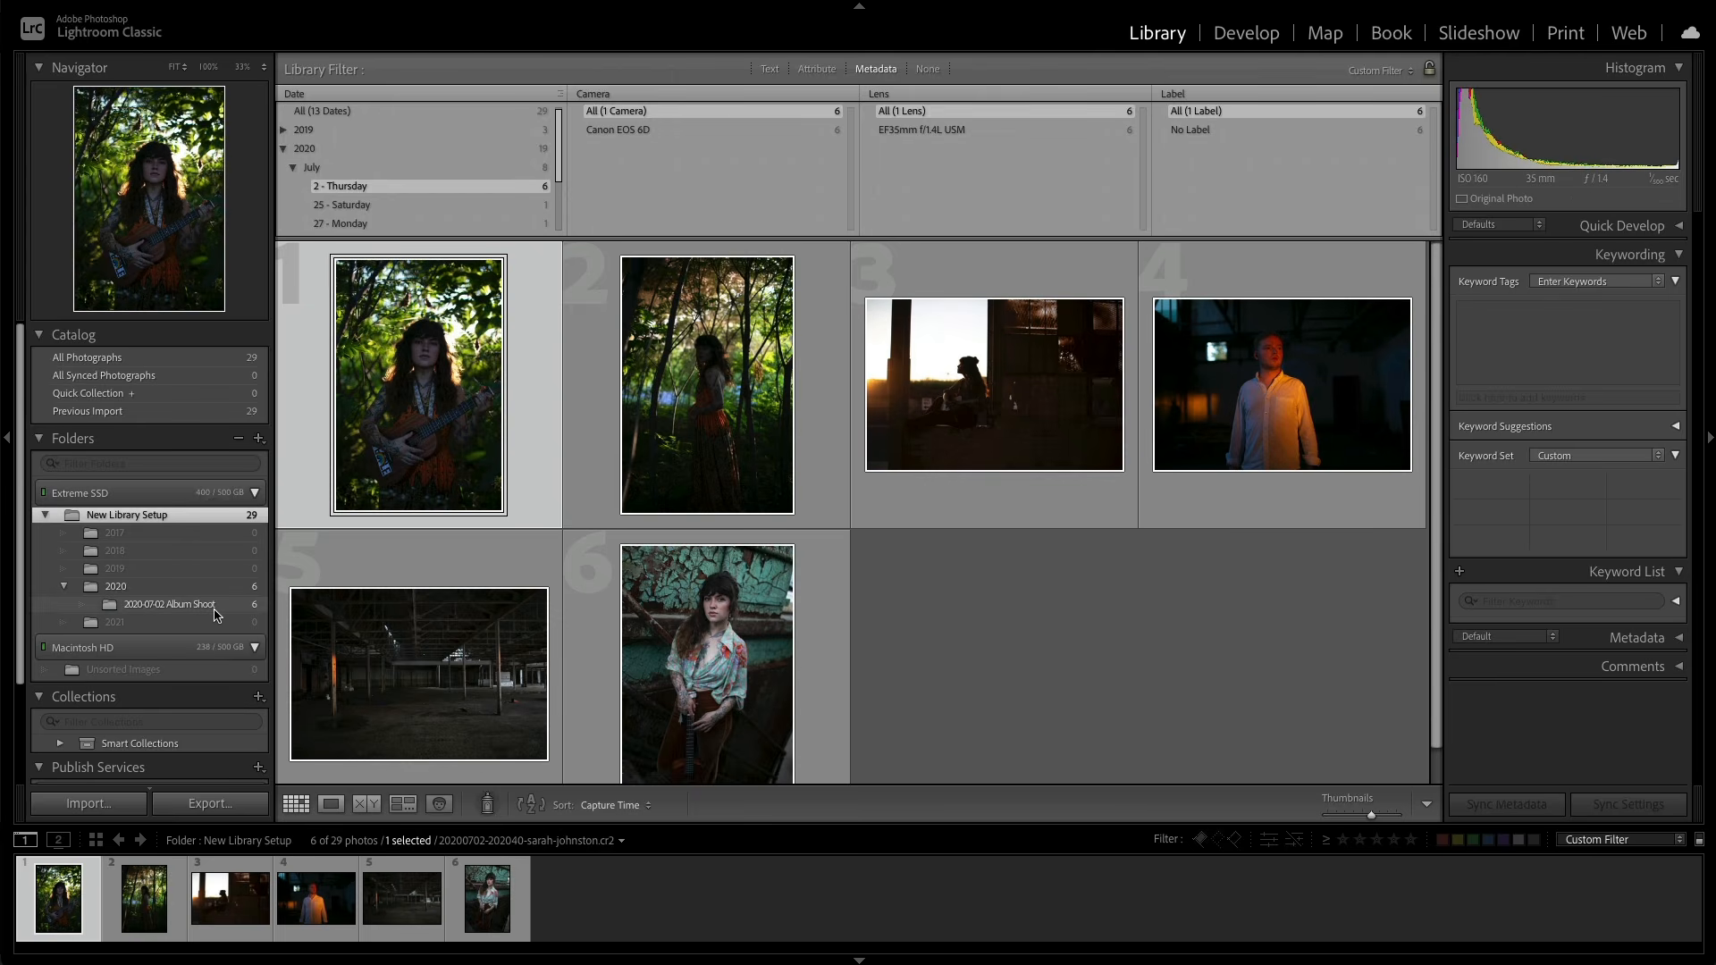
pyautogui.click(355, 212)
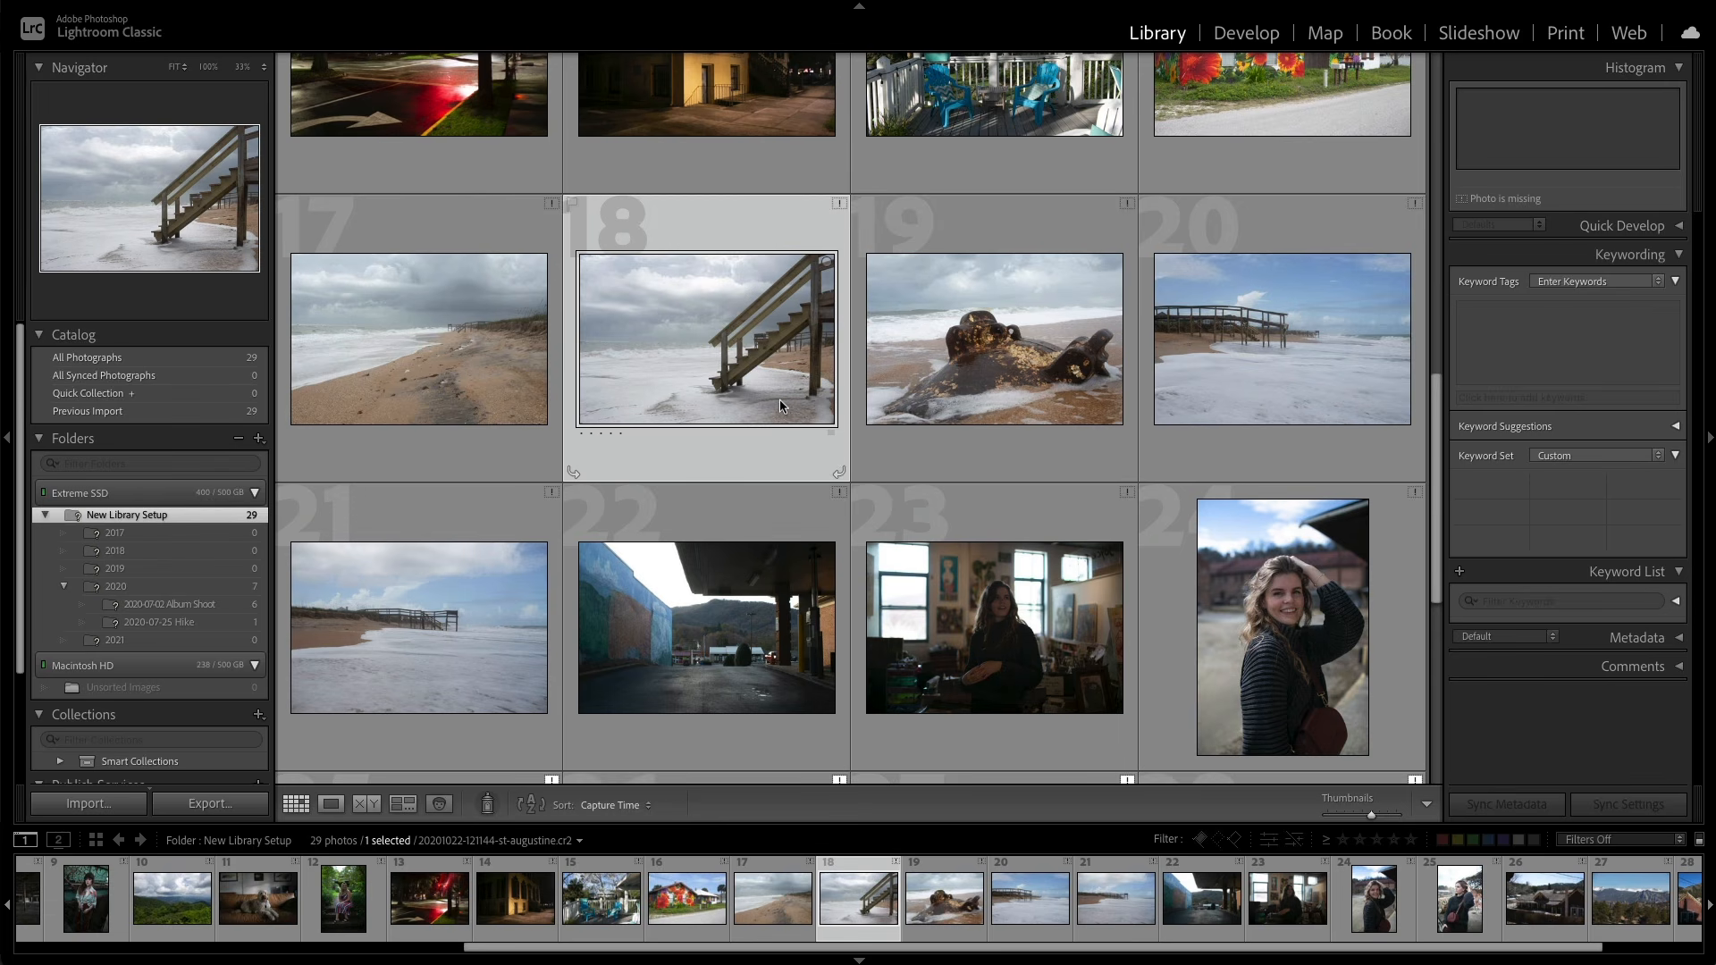
pyautogui.click(842, 211)
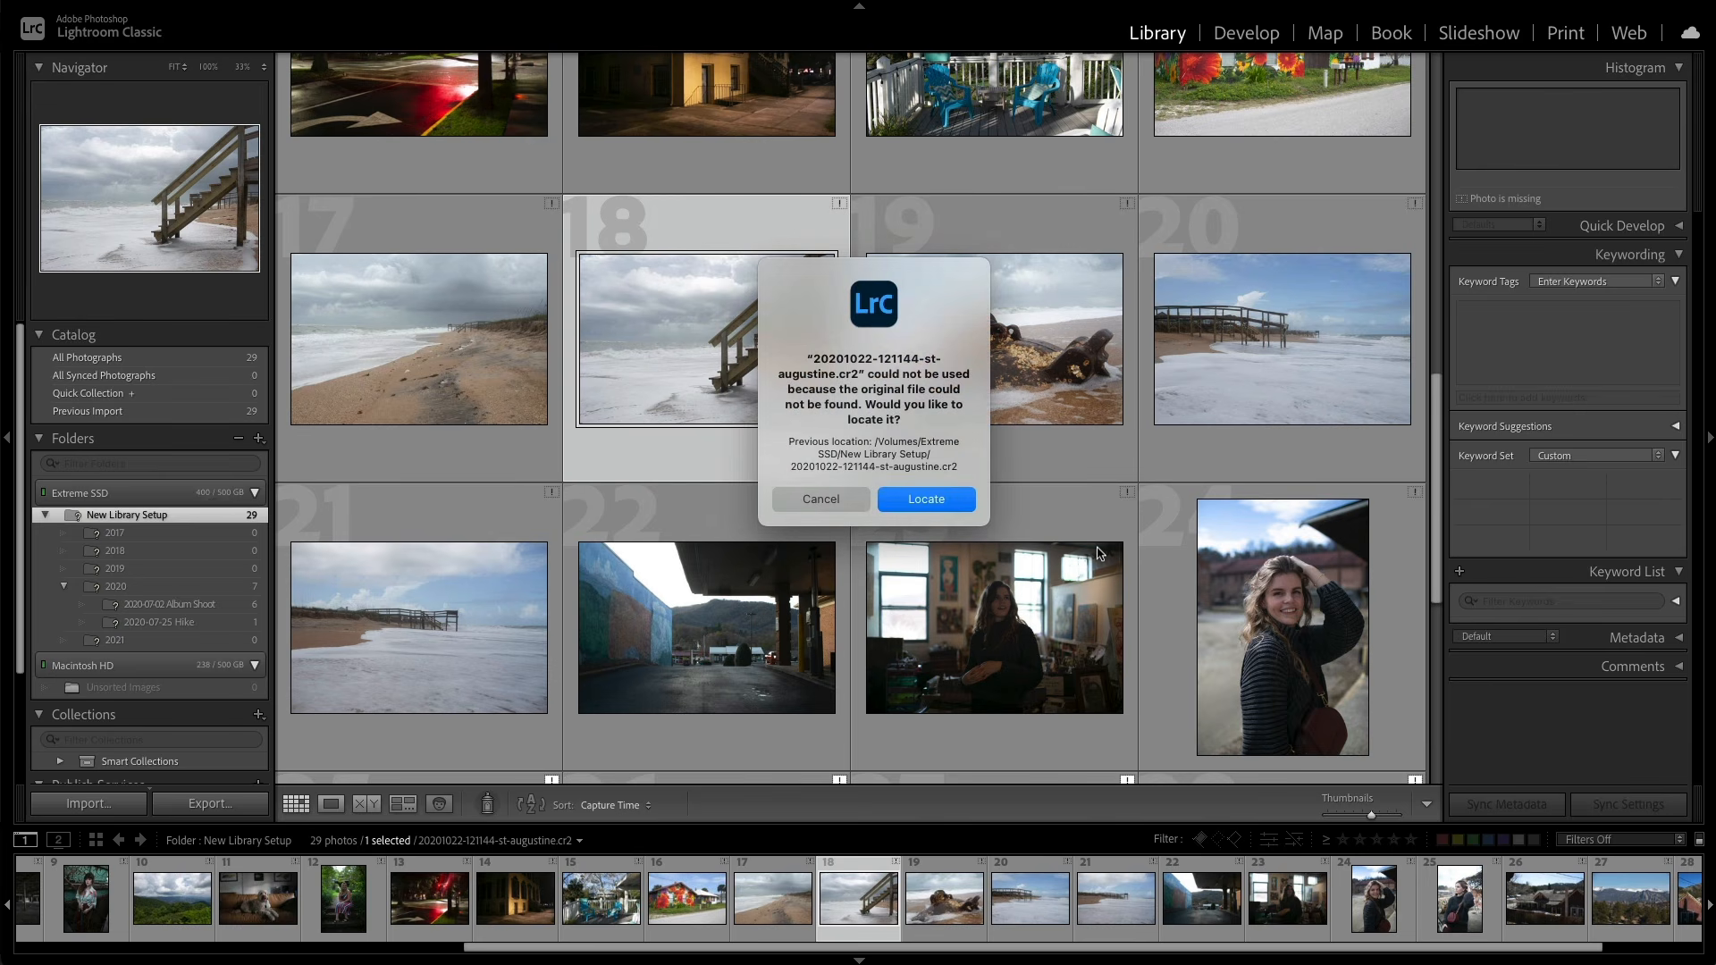
pyautogui.click(926, 502)
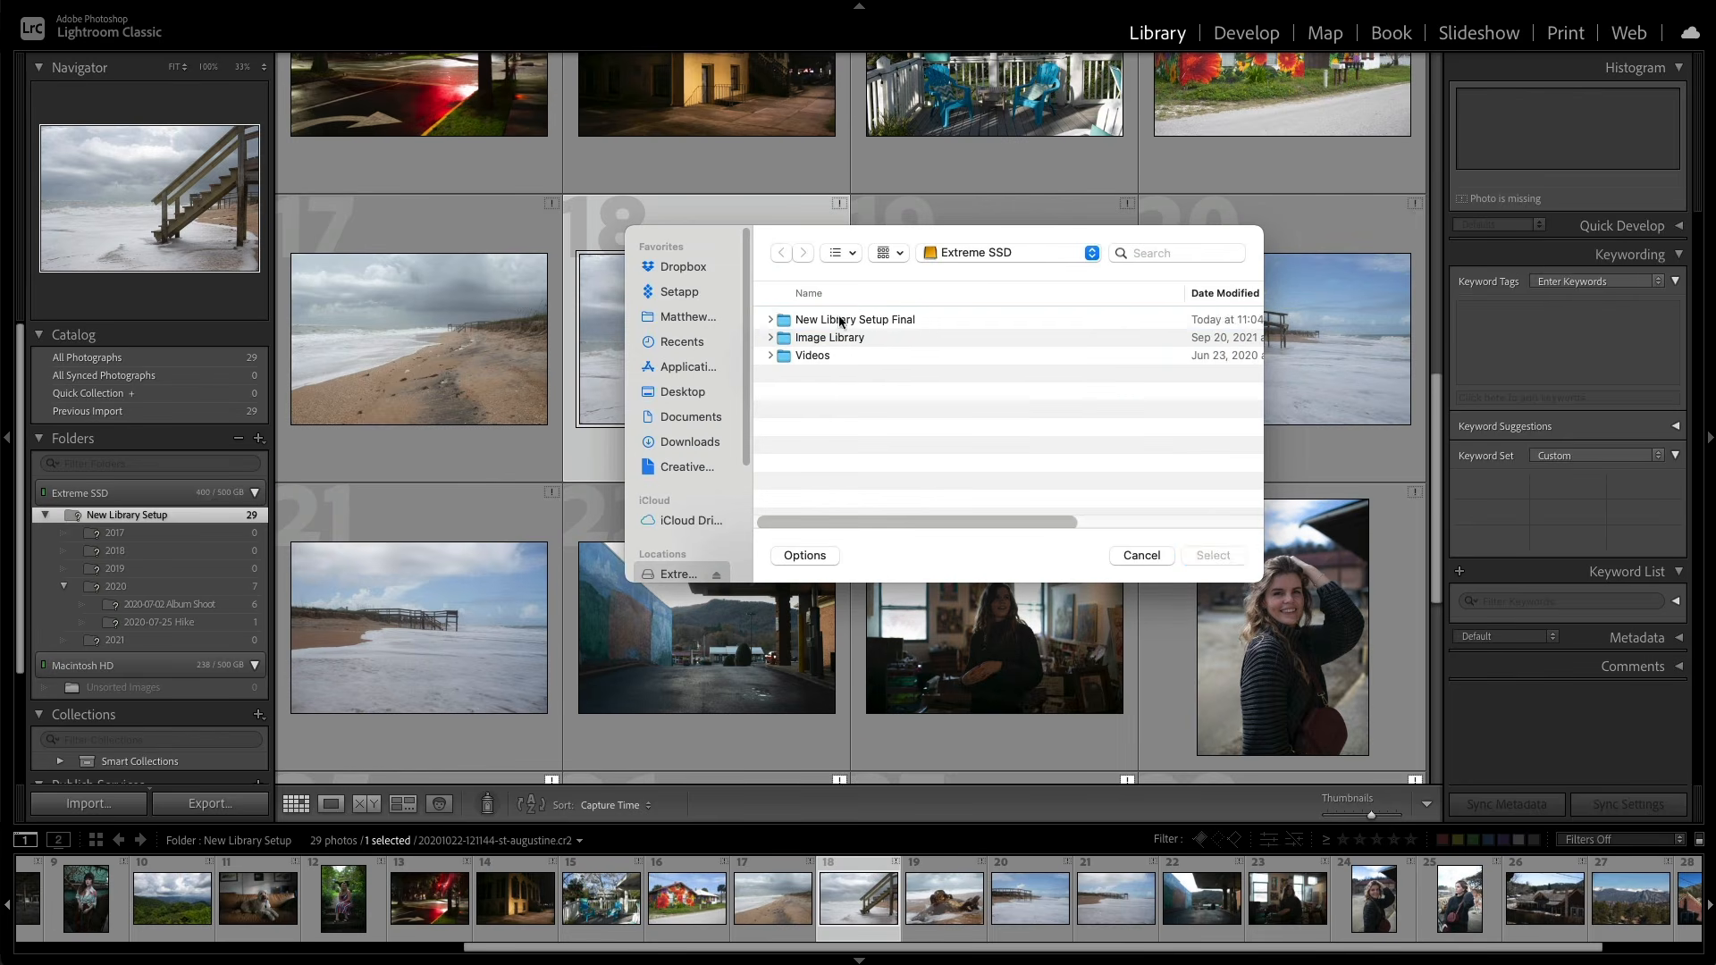
pyautogui.doubleClick(840, 320)
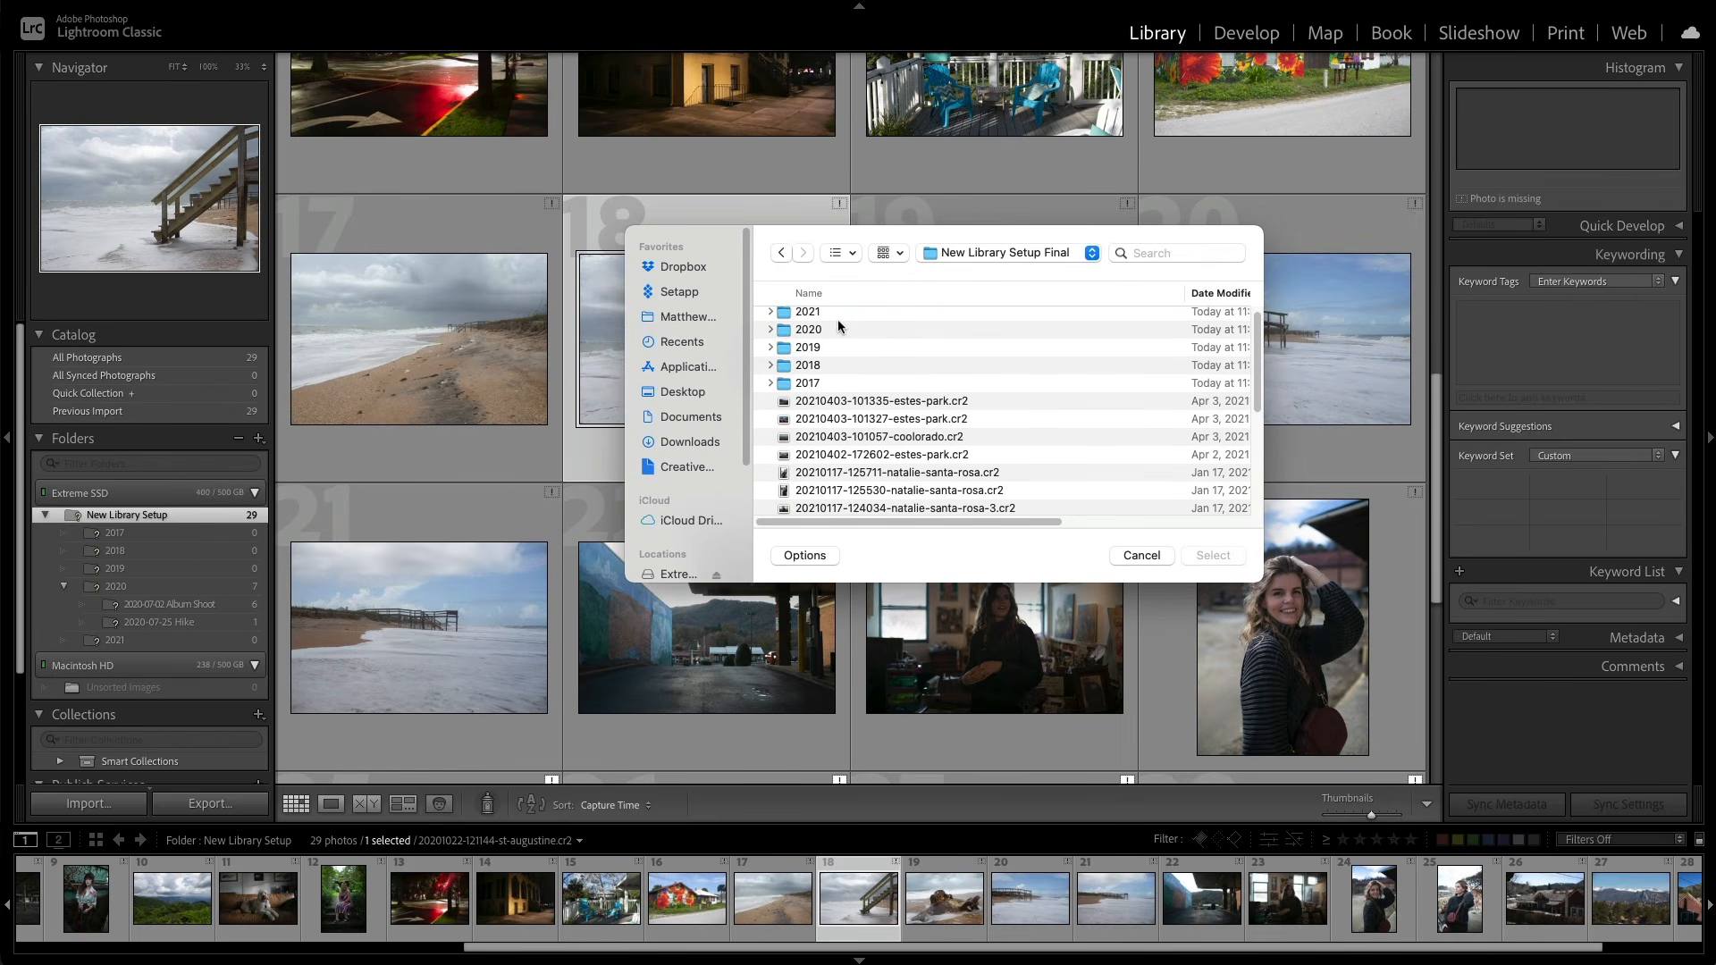
pyautogui.scroll(-10, 838, 321)
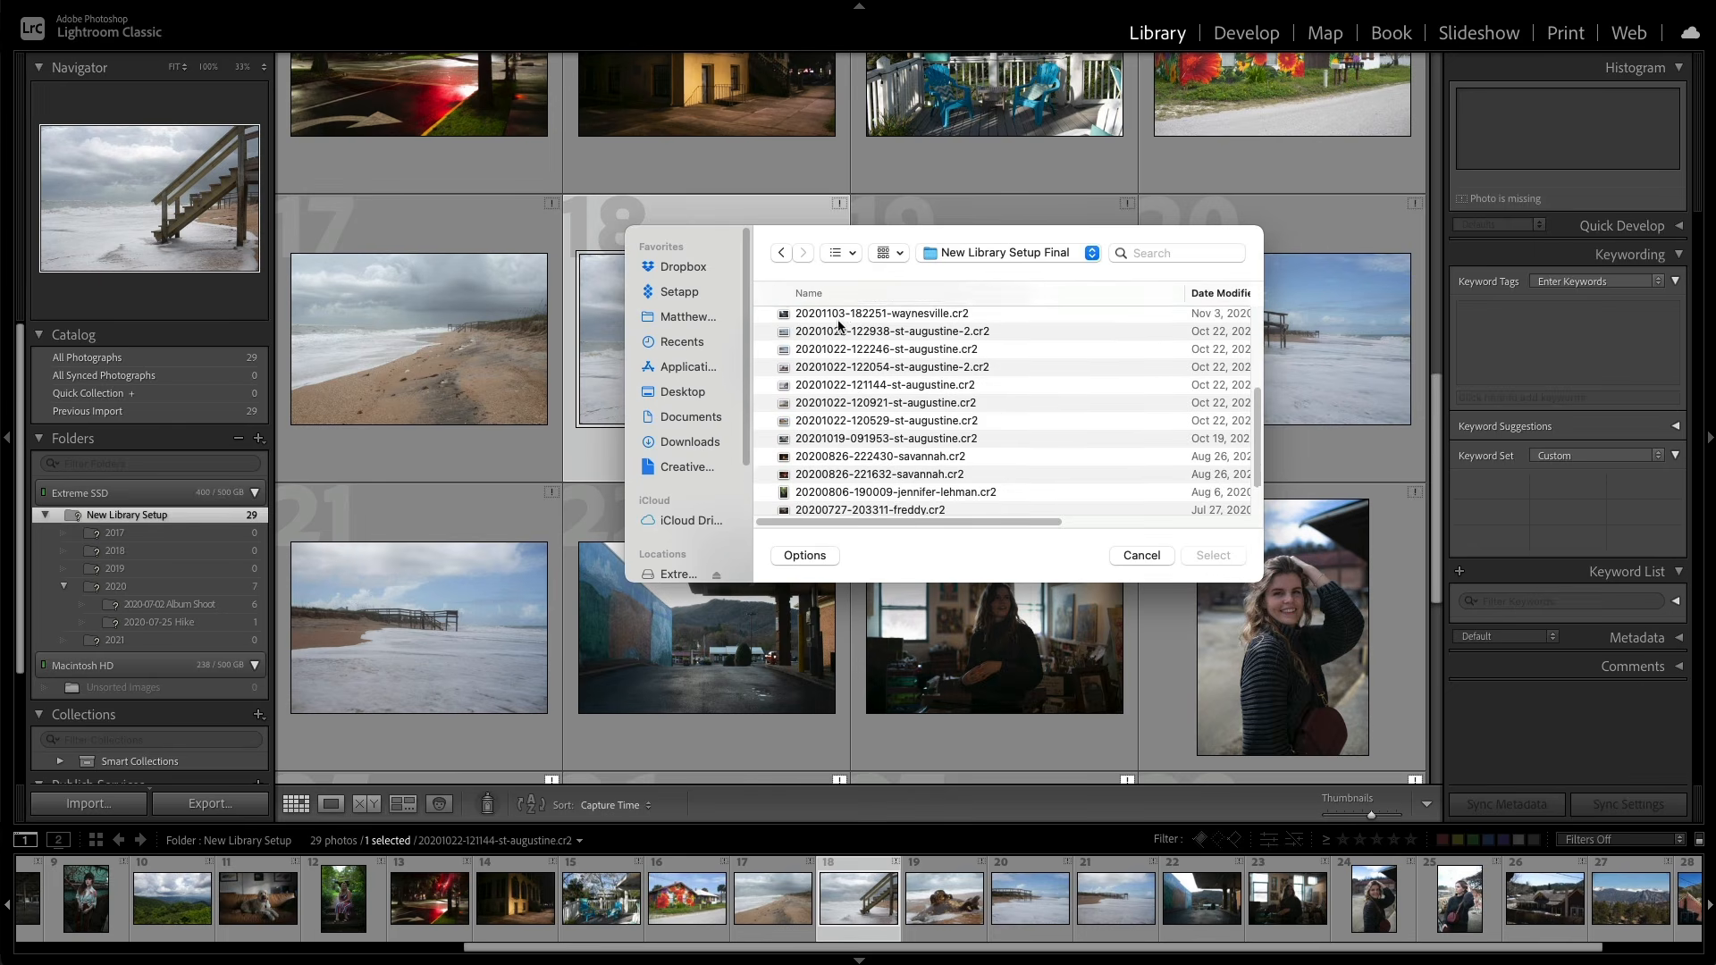
pyautogui.click(858, 367)
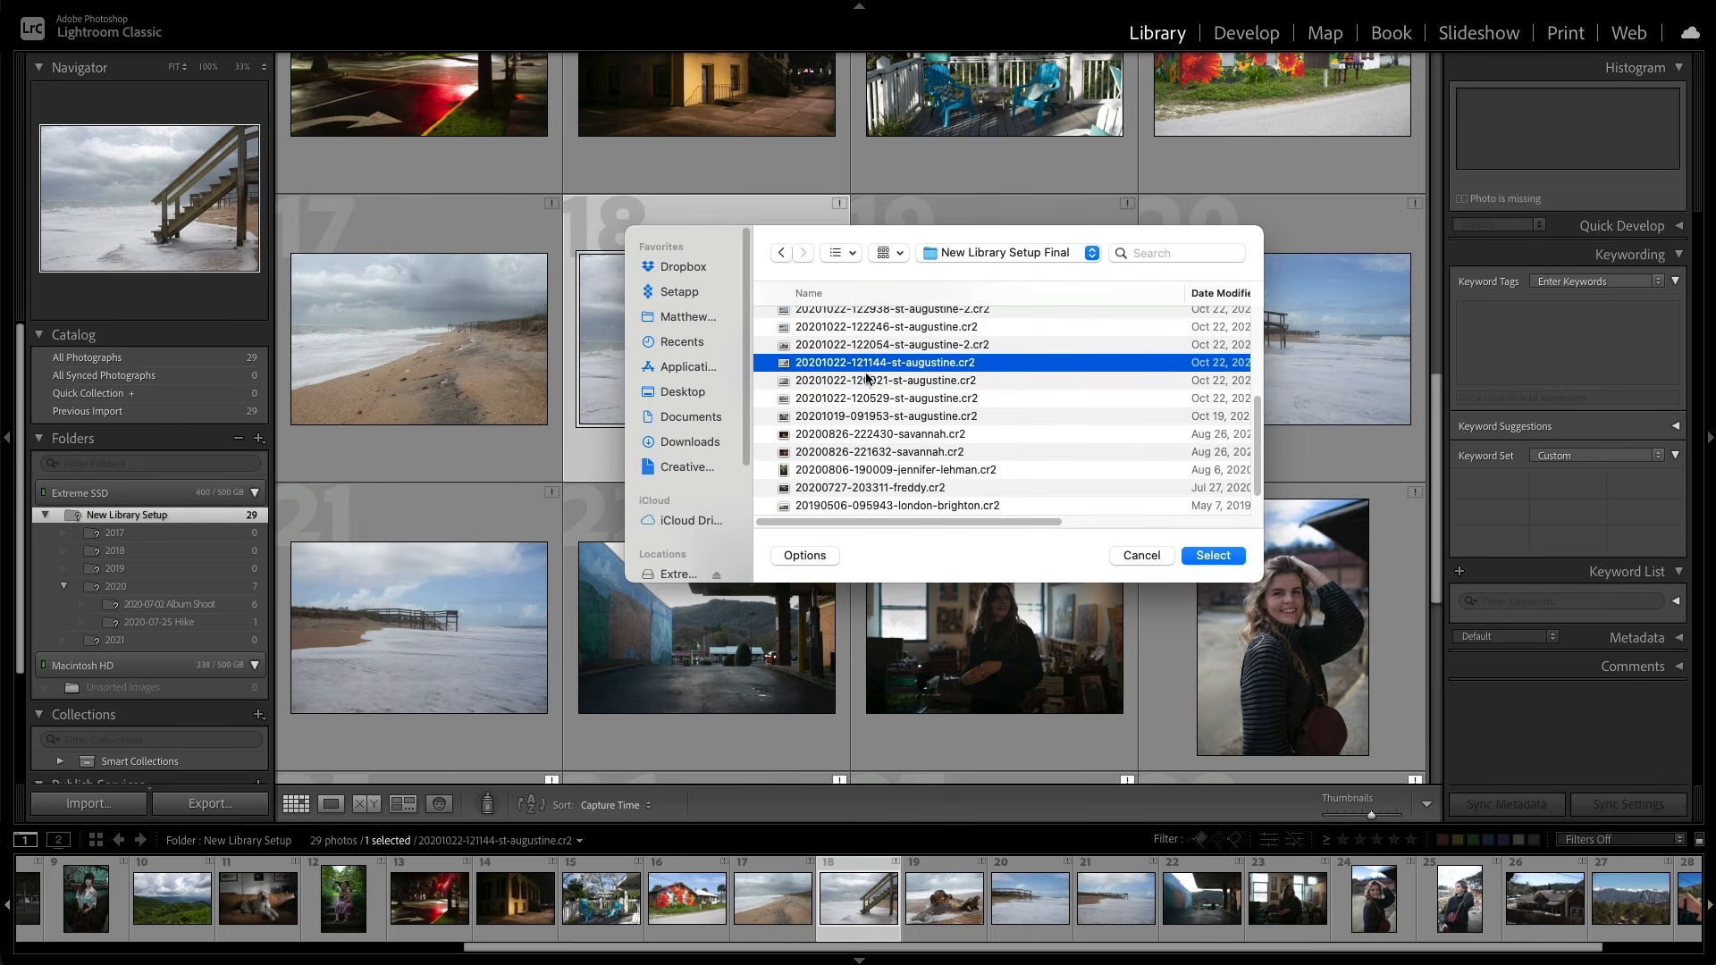
pyautogui.click(1214, 555)
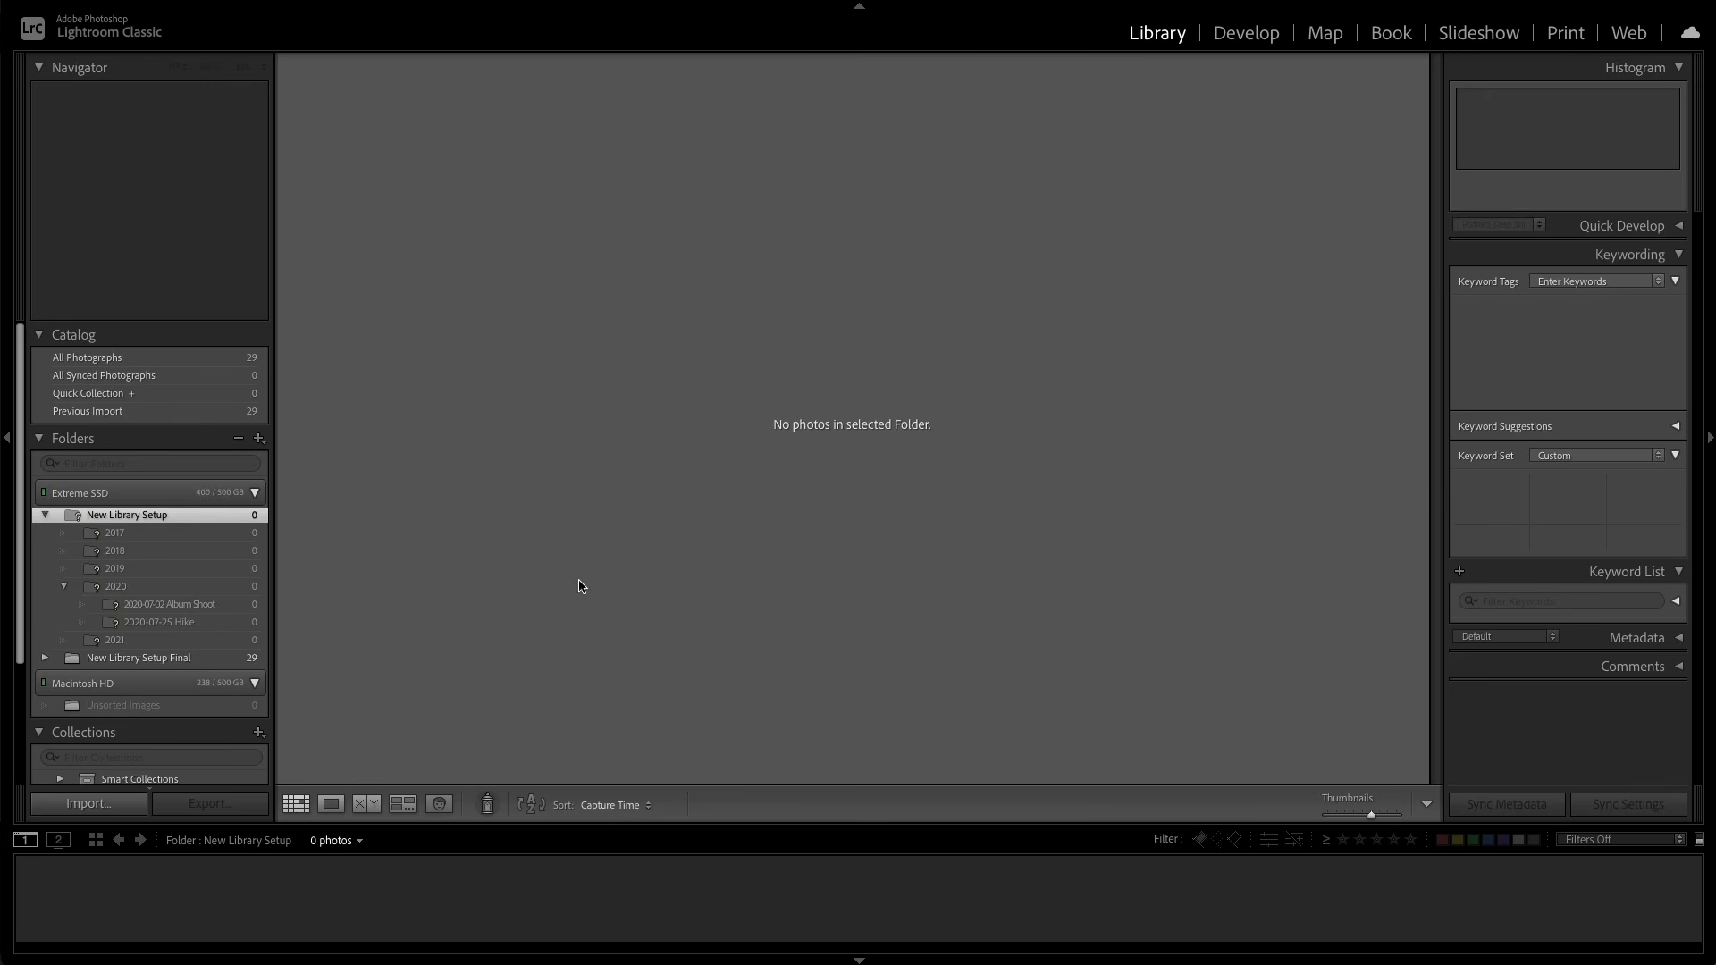
# Step: View the photos in the New Library Setup Final folder
pyautogui.click(206, 662)
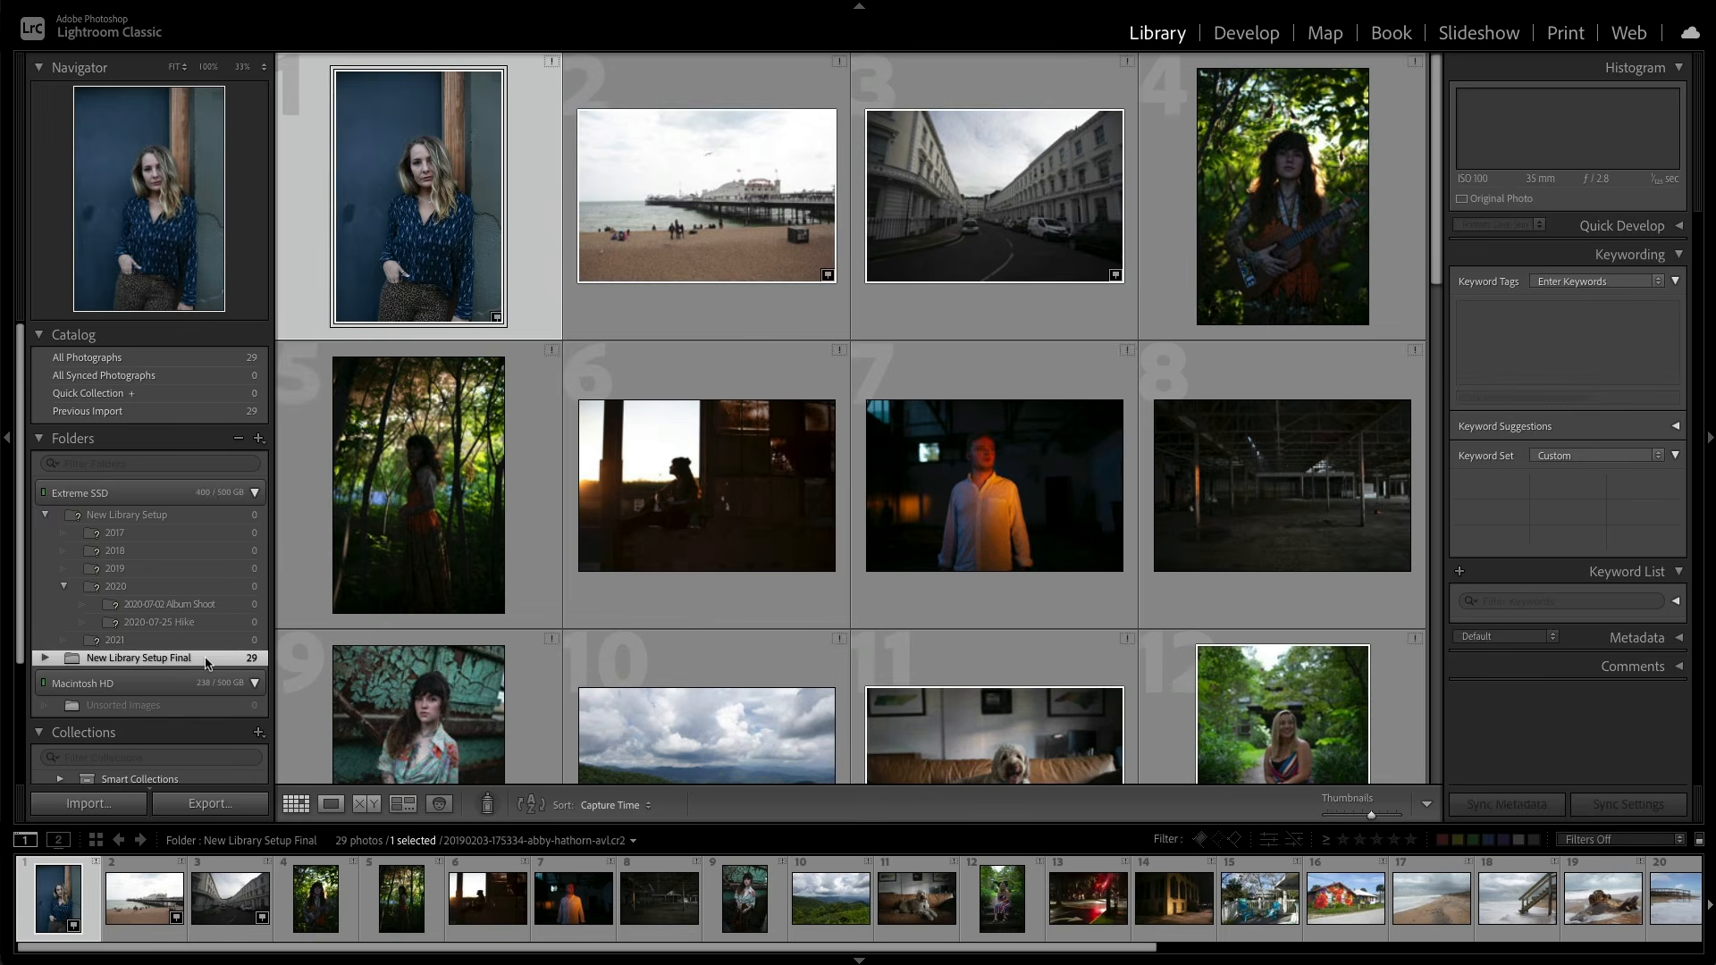
pyautogui.scroll(-10, 694, 505)
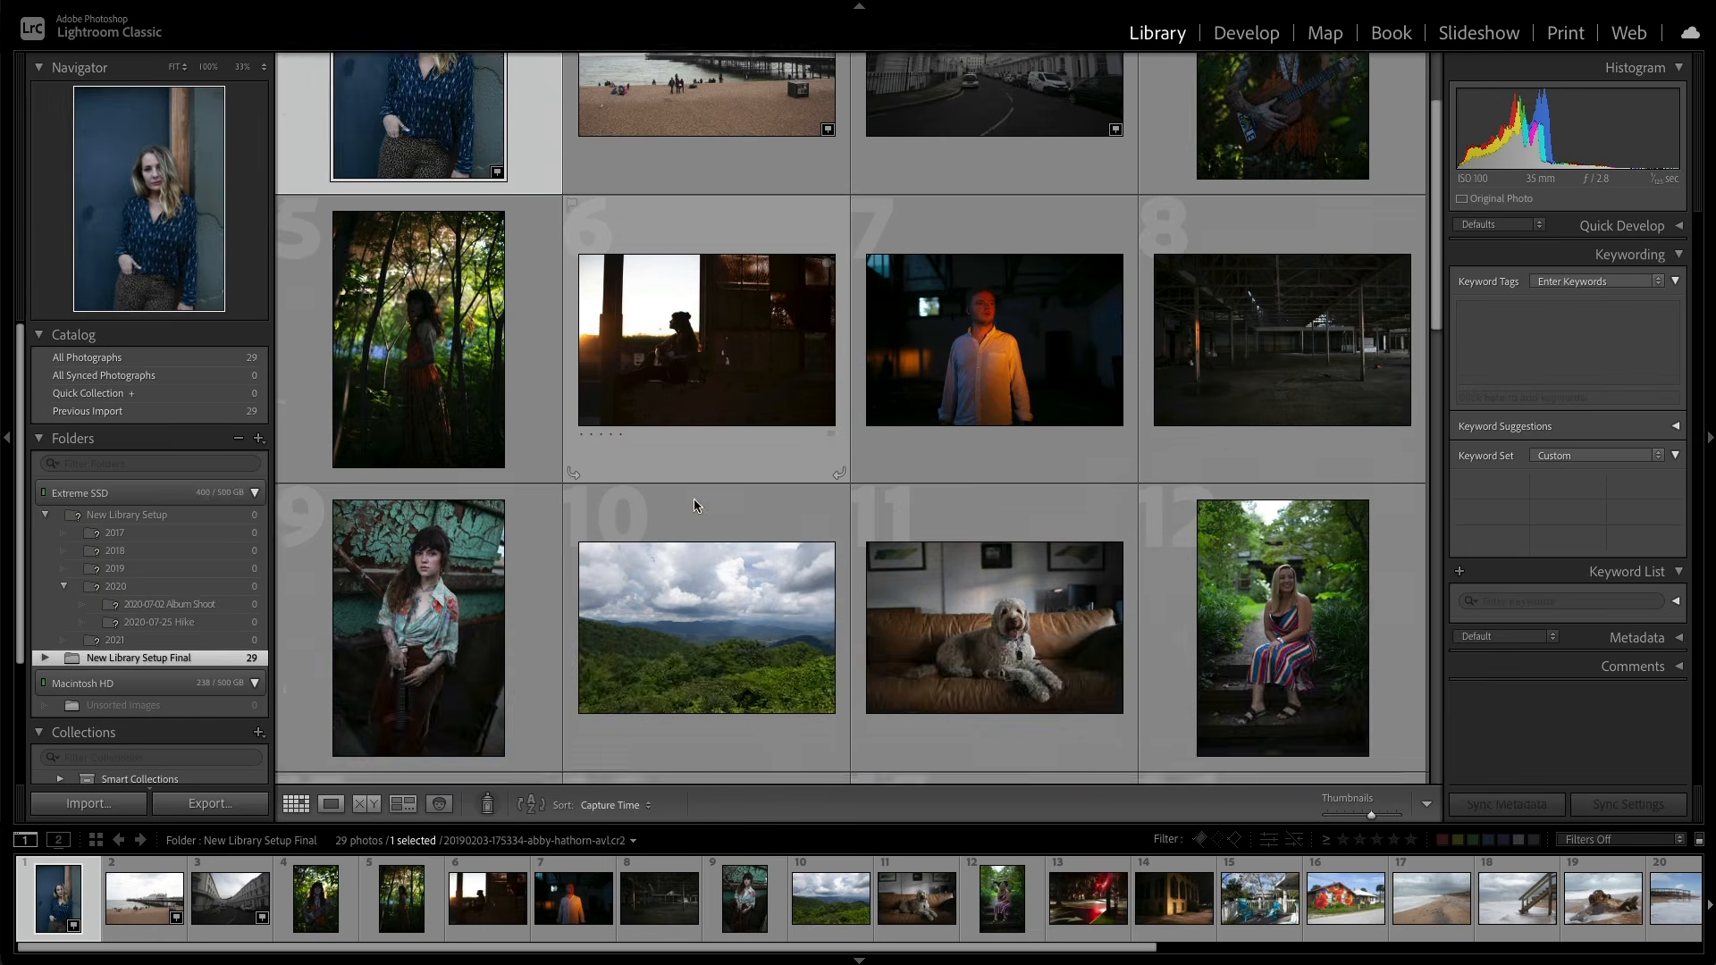
pyautogui.scroll(-3, 694, 505)
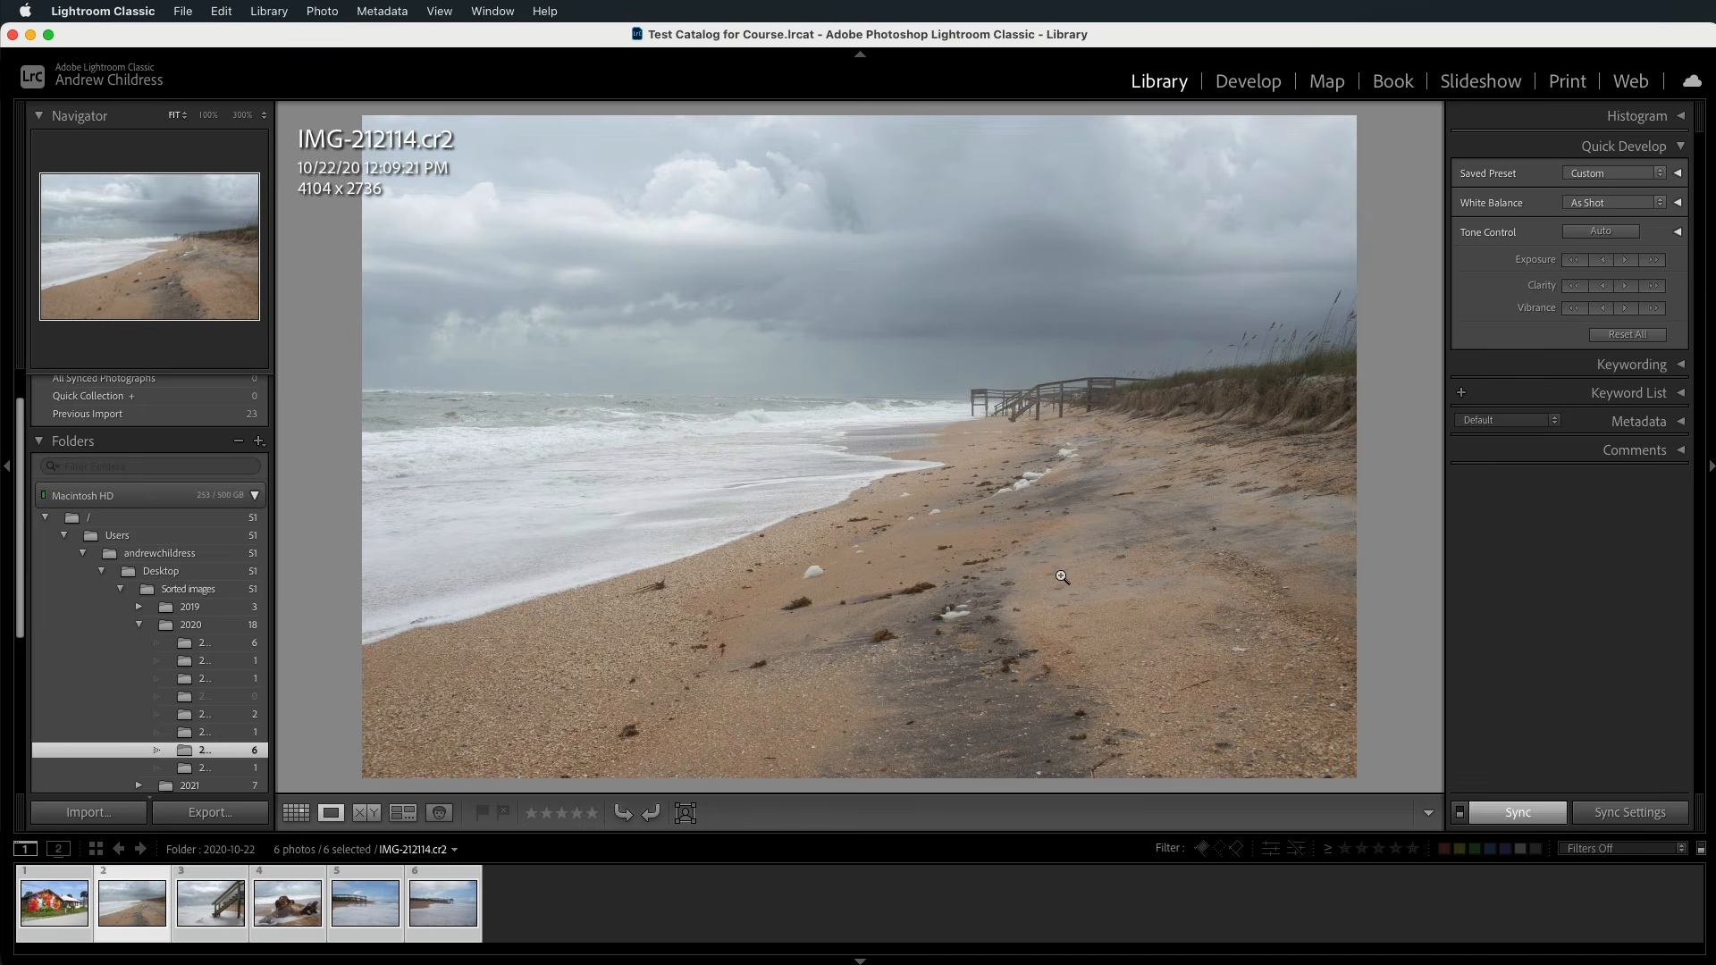
# Step: Display the 2020-10-22 folder's photos as a grid with extras shown in the cells
pyautogui.press('g')
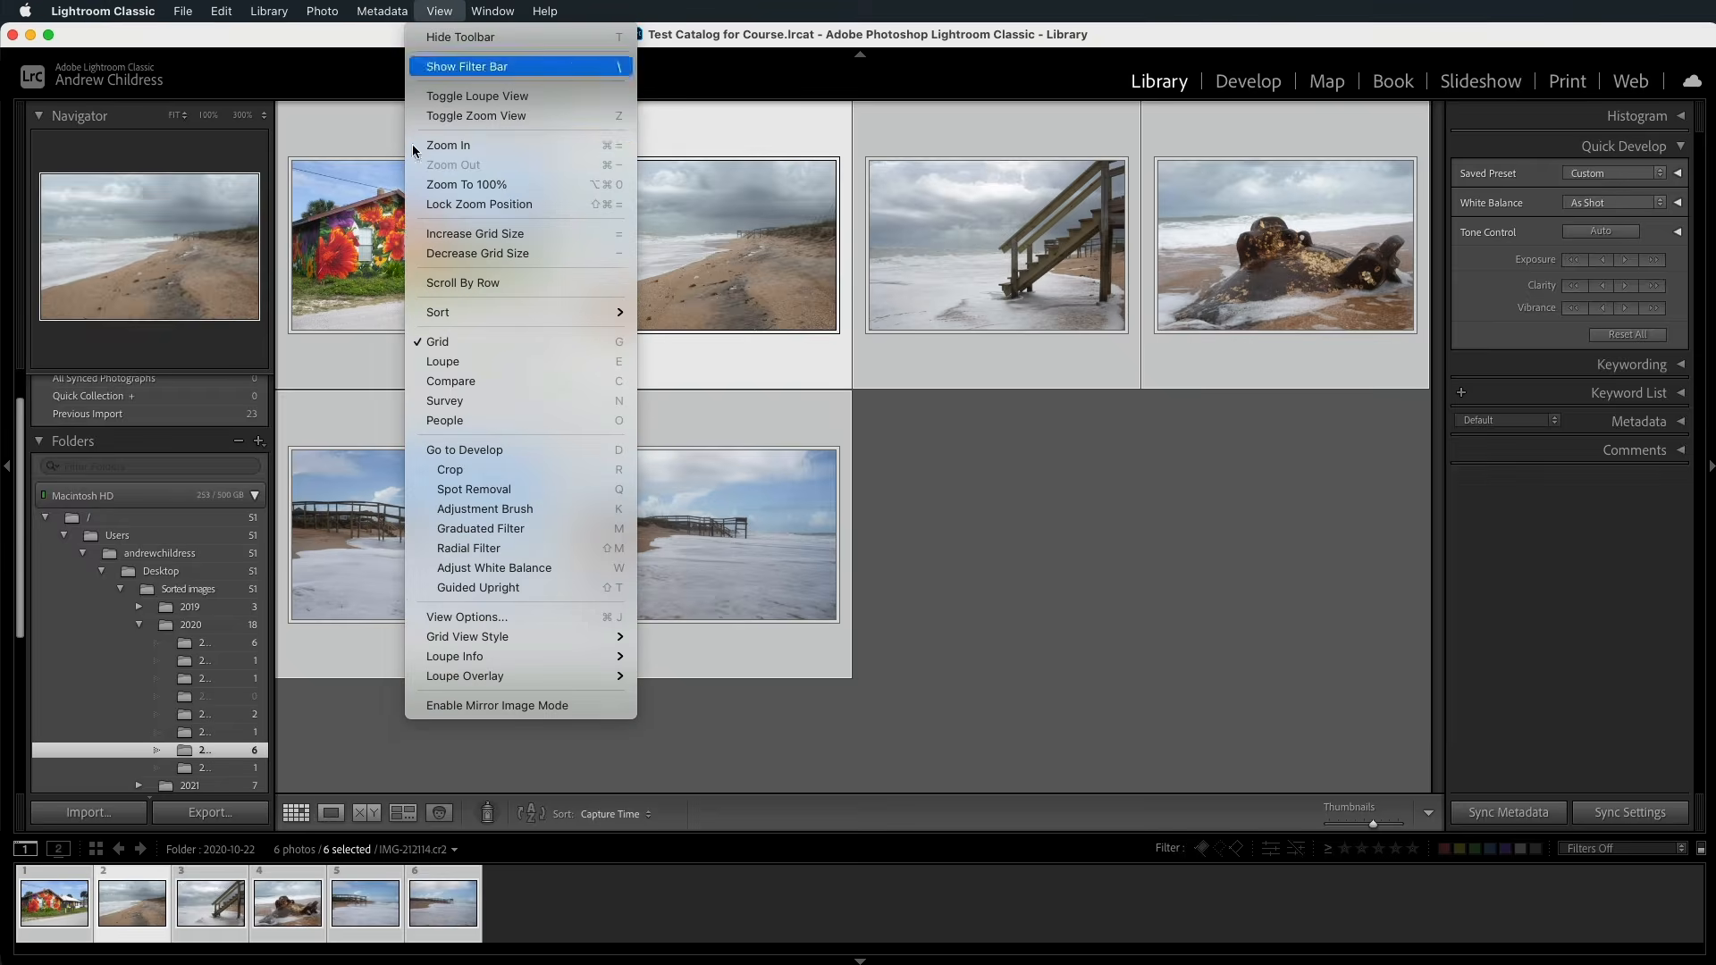
pyautogui.click(440, 13)
pyautogui.moveTo(572, 636)
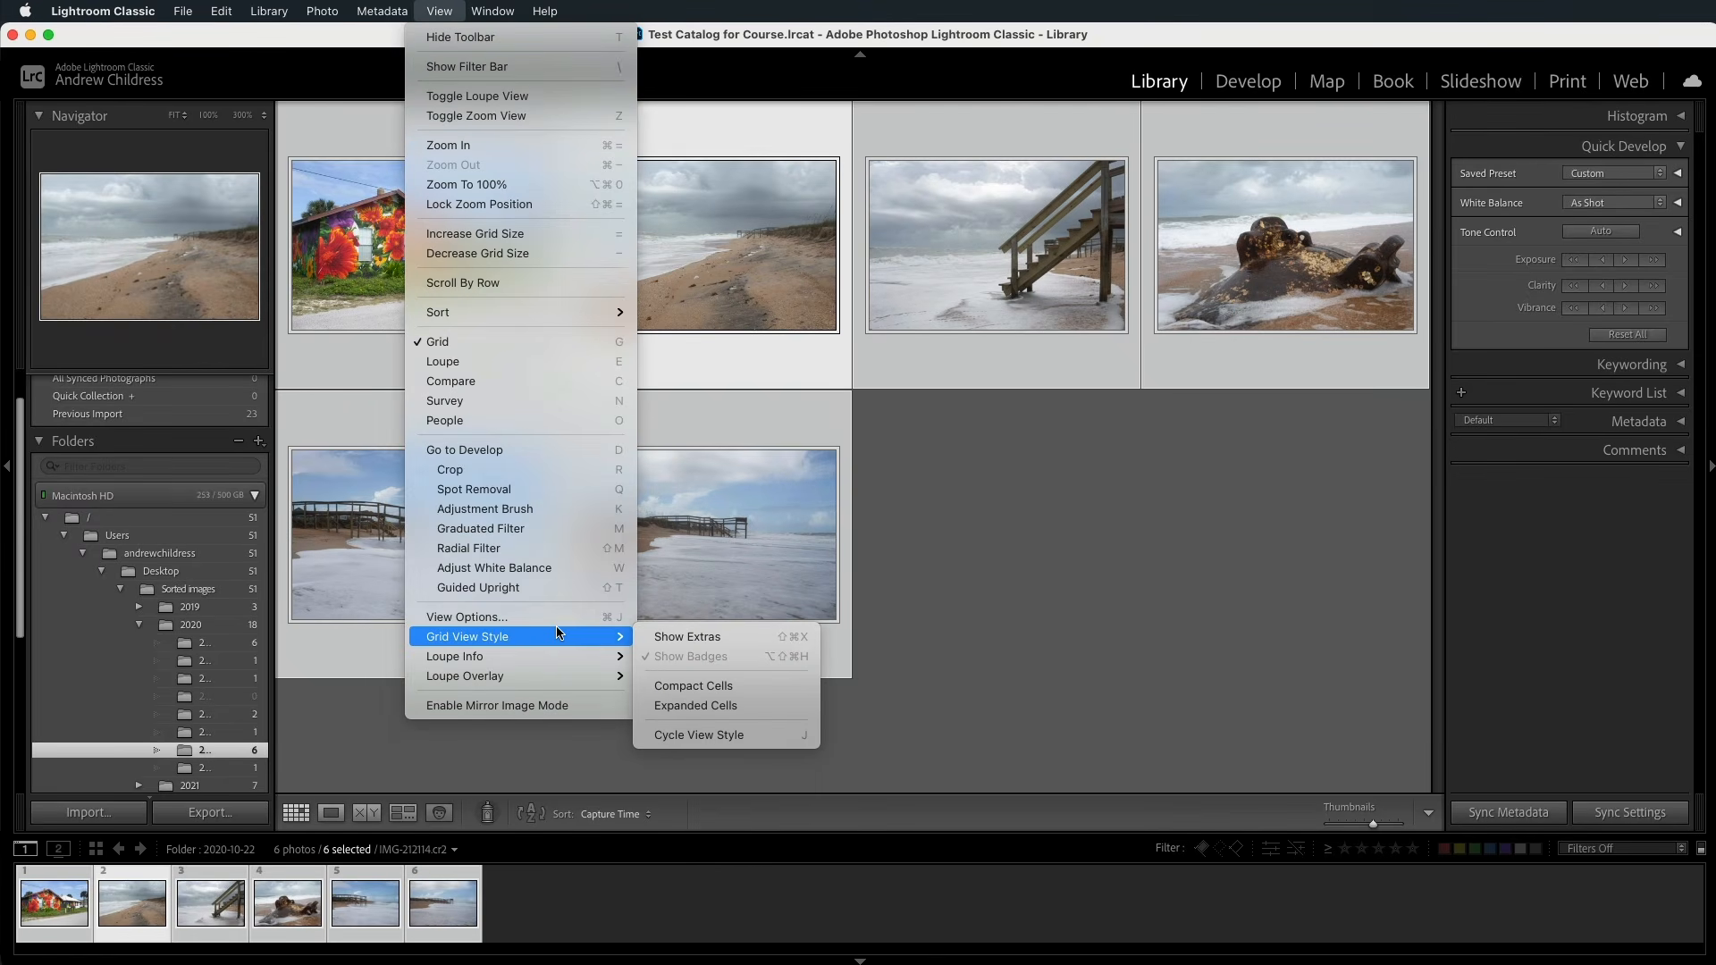
pyautogui.click(715, 637)
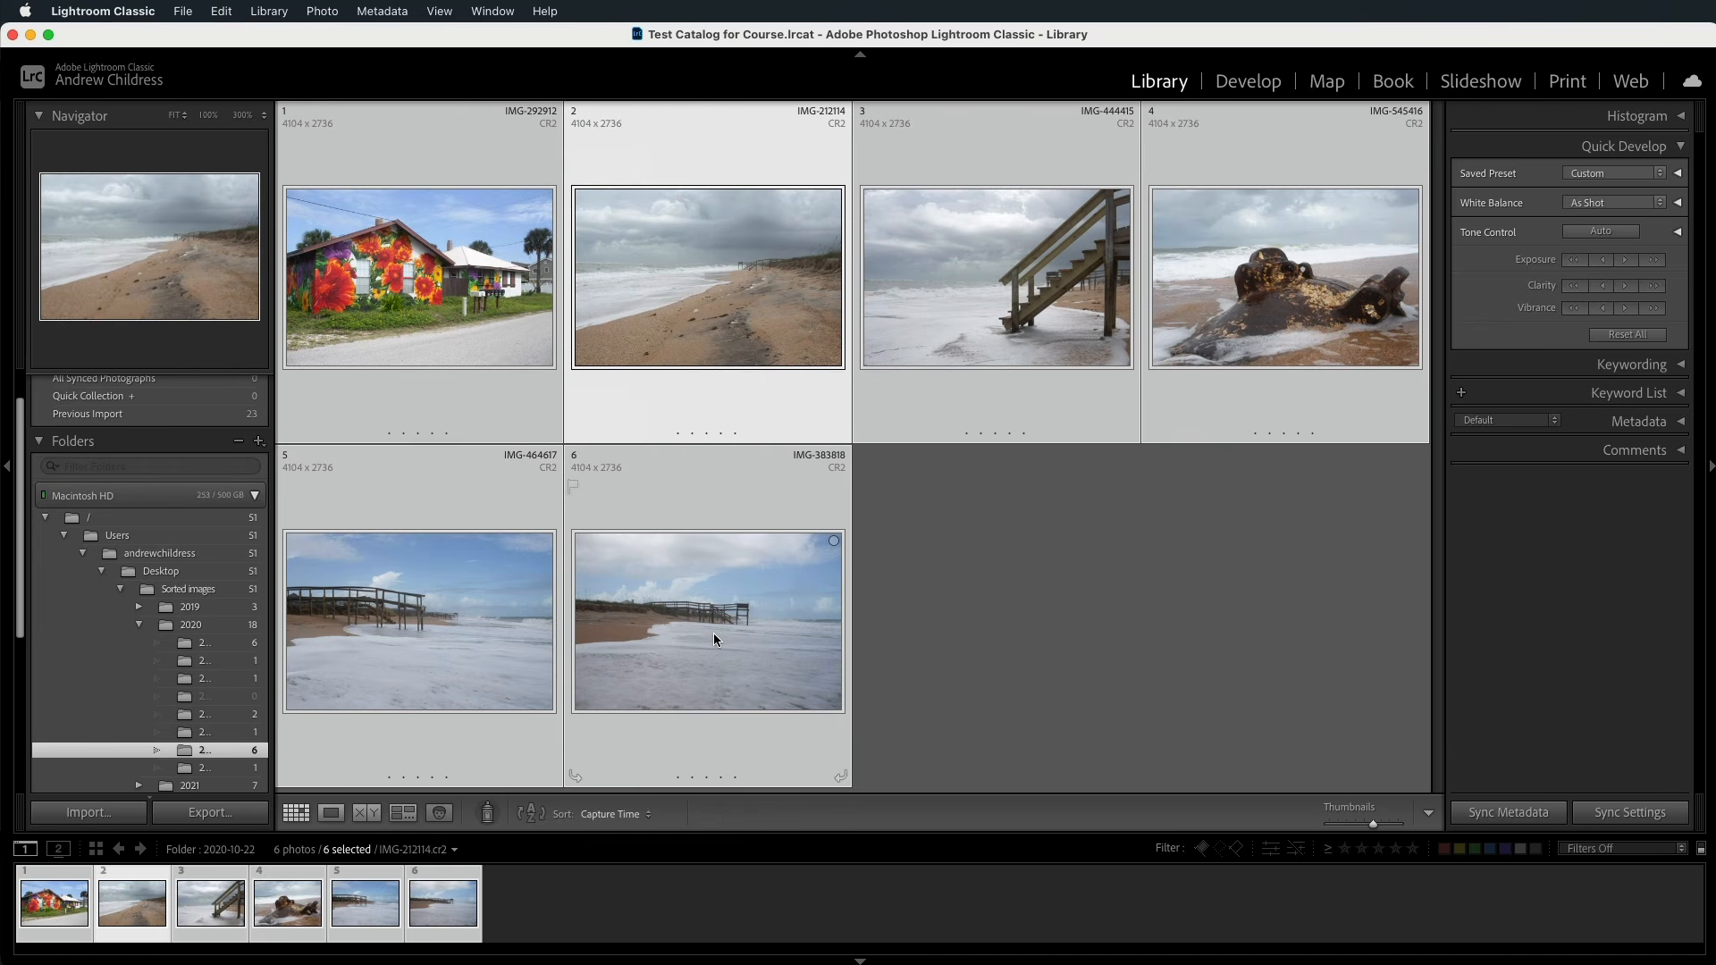
# Step: Begin renaming the beach photo IMG-212114 and clear all contents of the Rename-Old filename template for editing
pyautogui.click(667, 315)
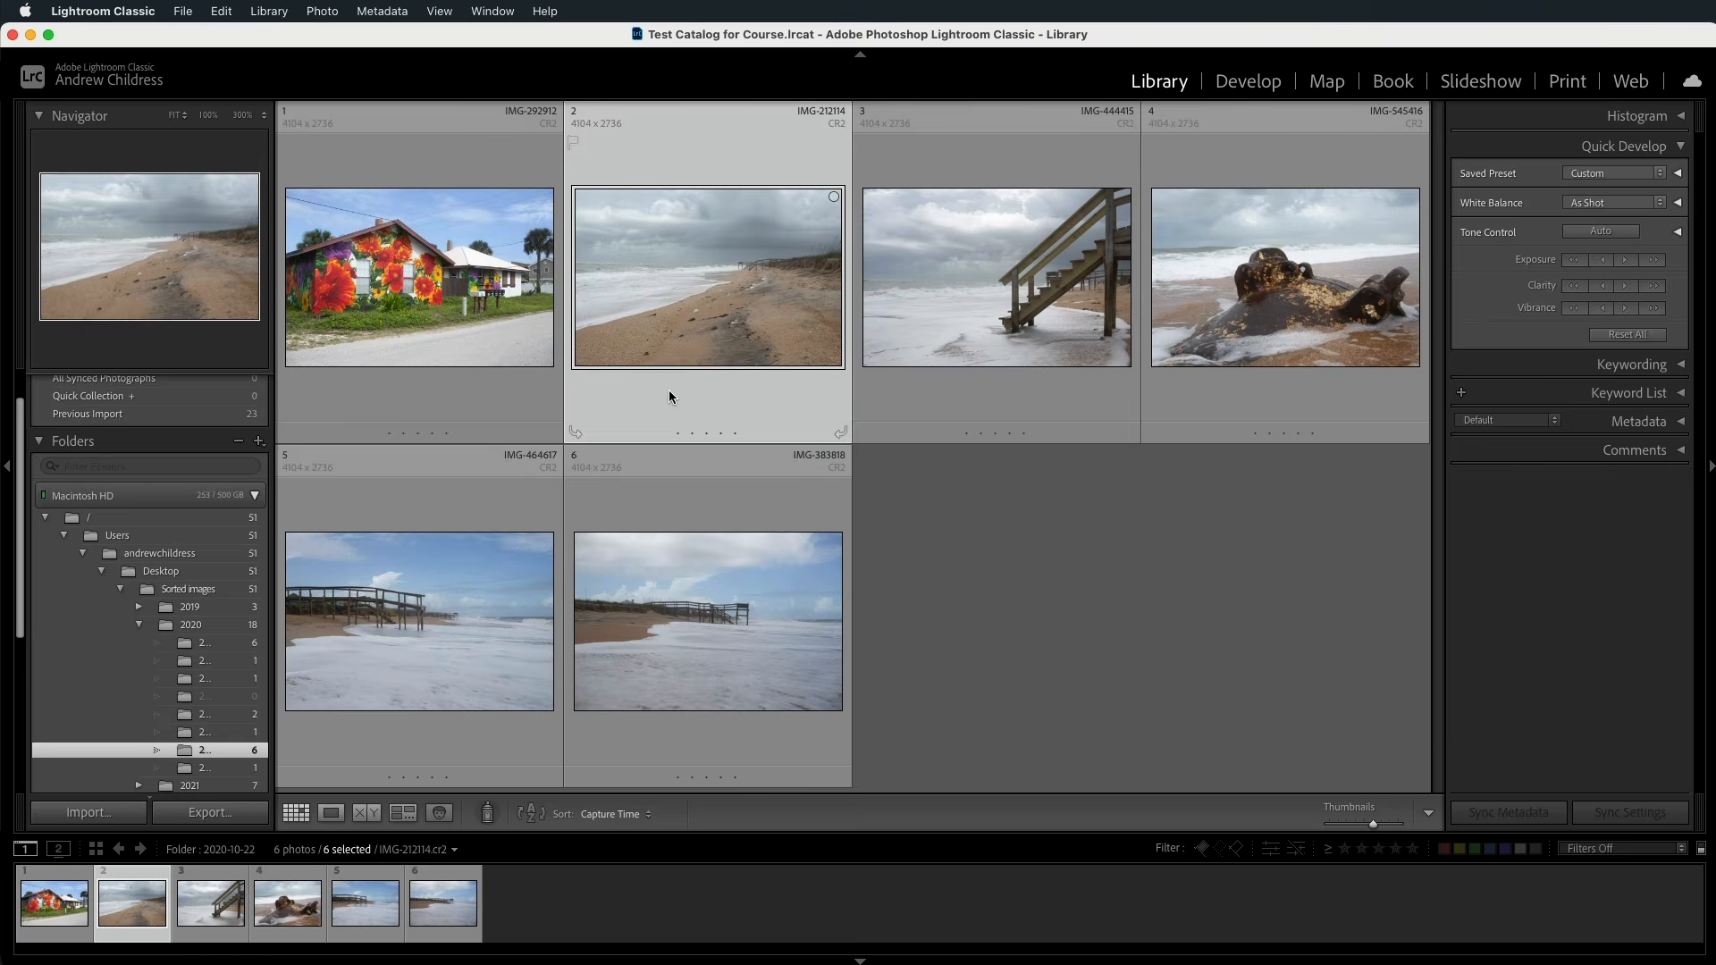
pyautogui.click(275, 11)
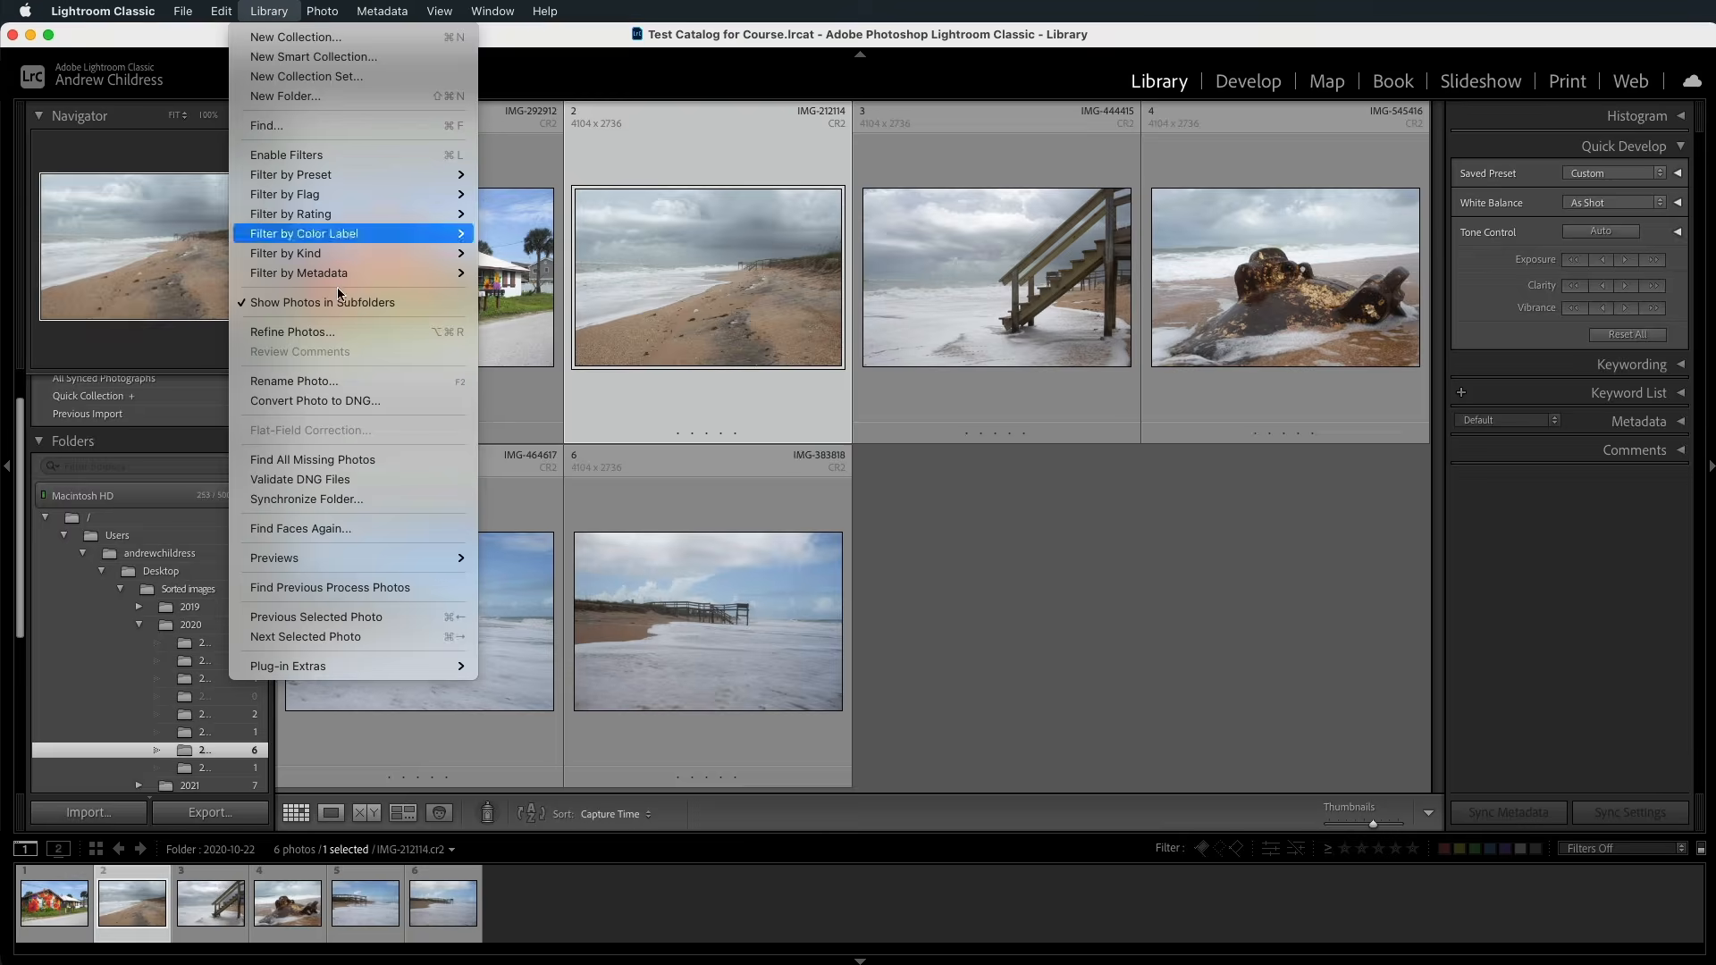
pyautogui.click(384, 379)
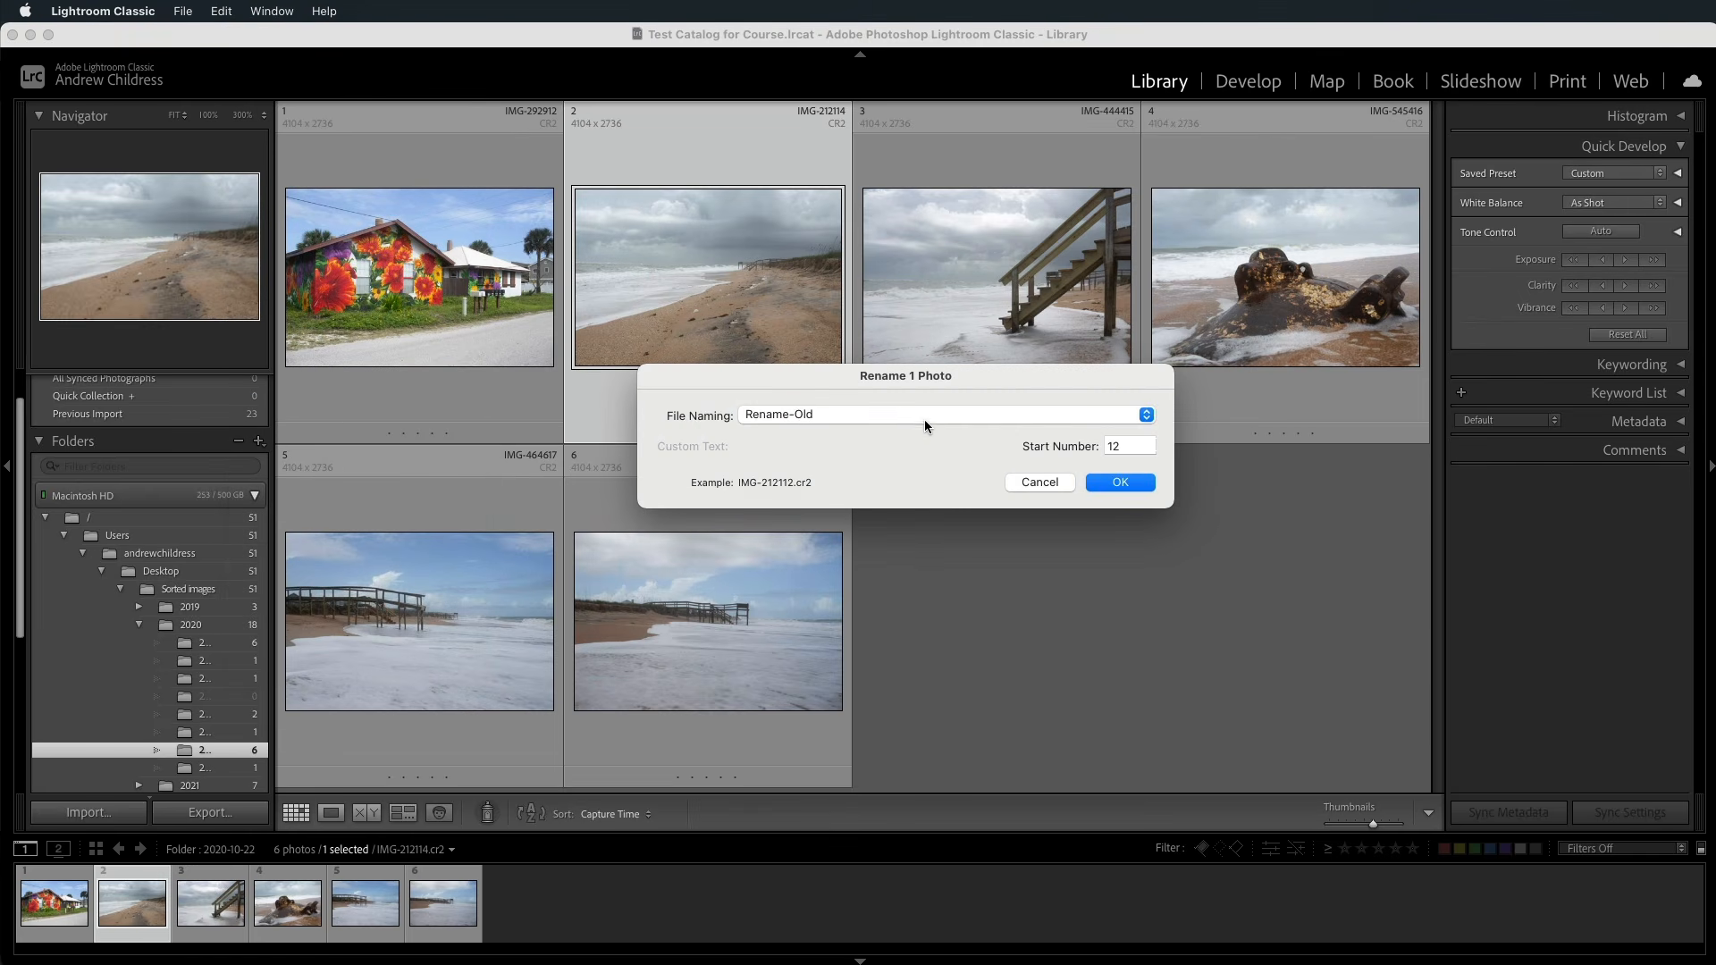
pyautogui.click(924, 418)
pyautogui.click(905, 446)
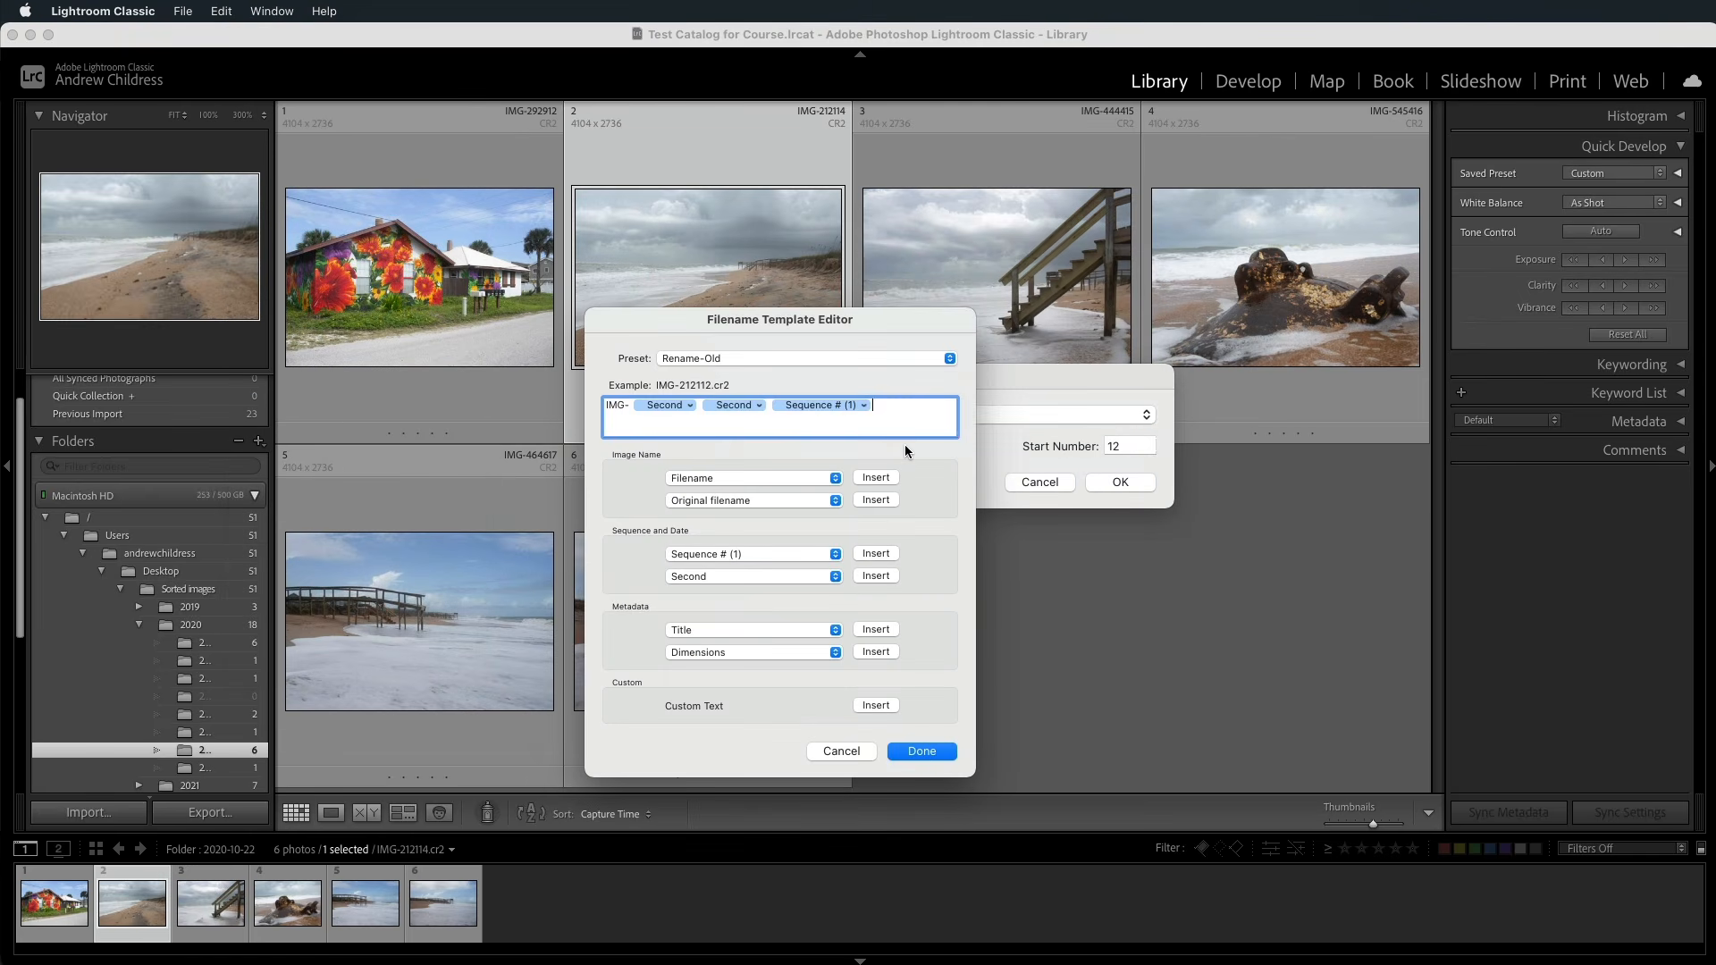
pyautogui.press('super+a')
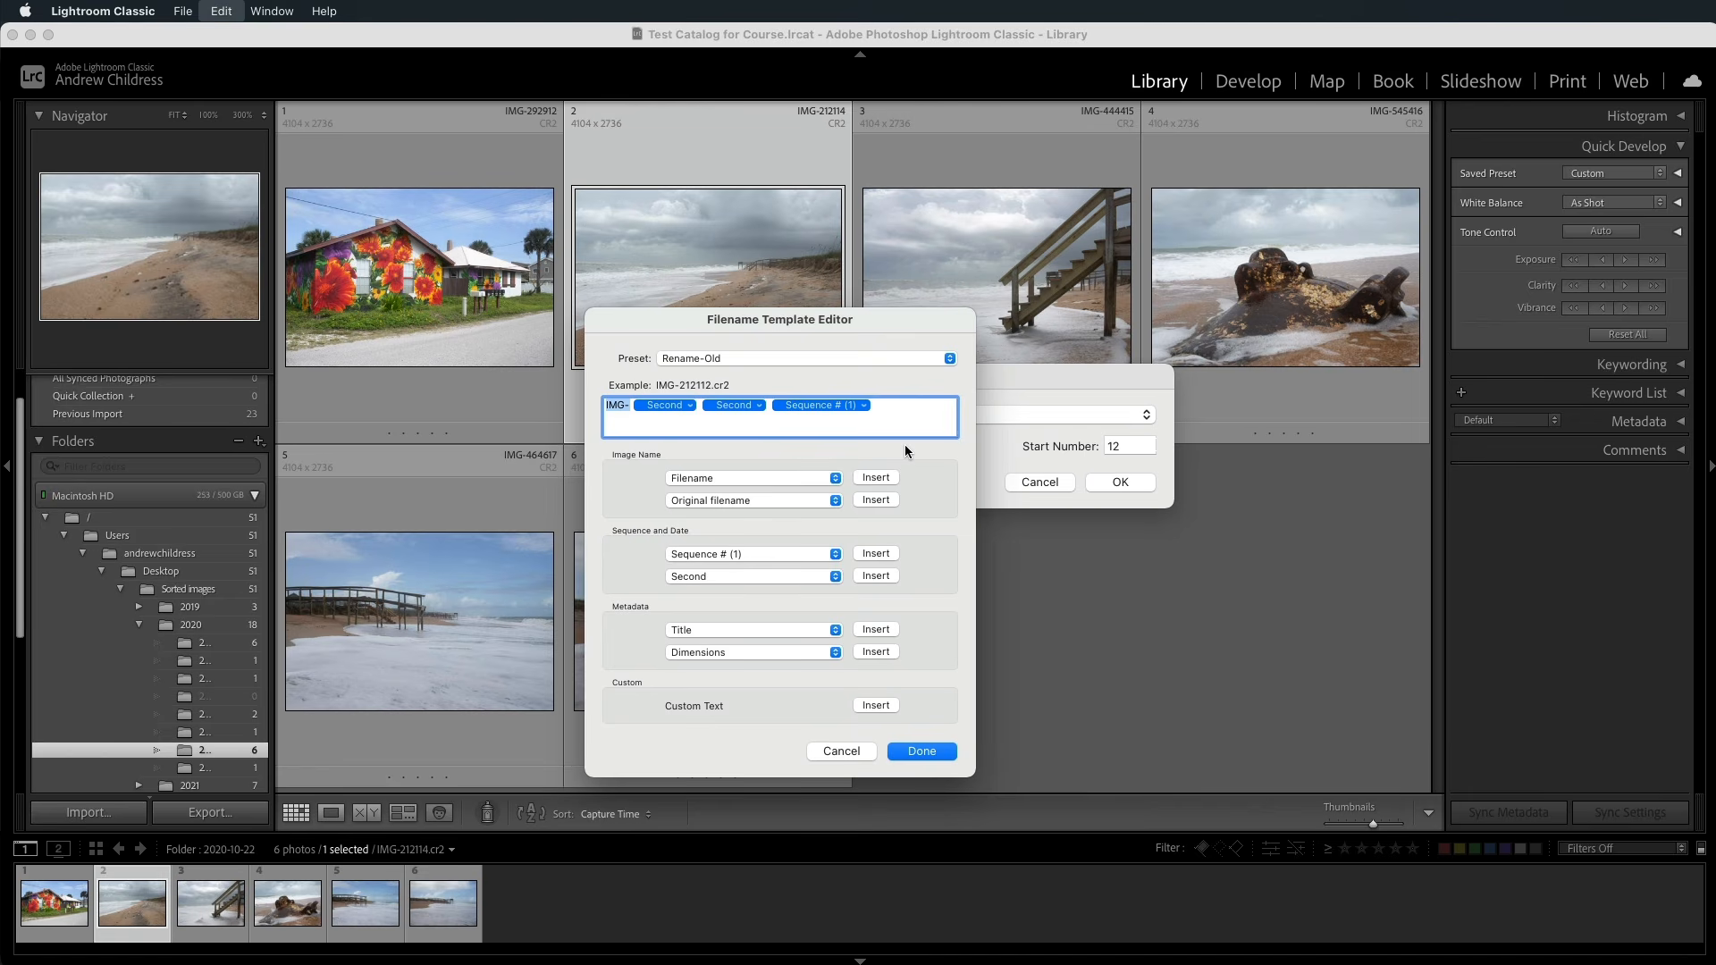
pyautogui.press('BackSpace')
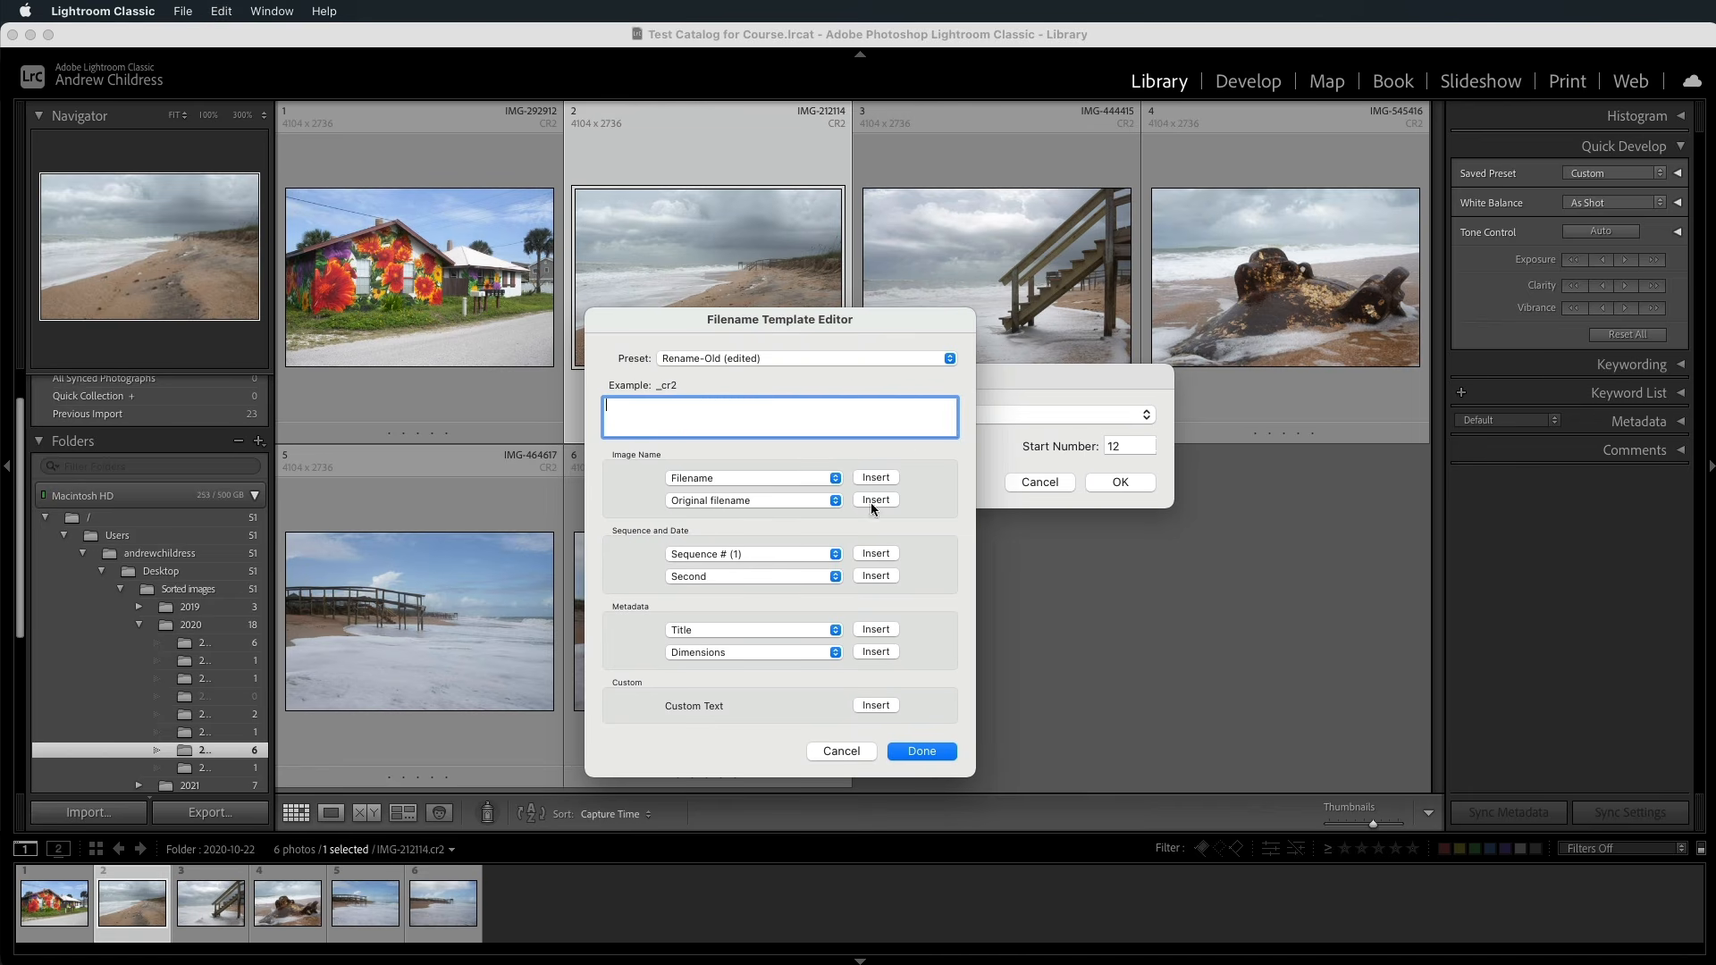
# Step: Build the start of the filename template from the Date (YYYY), Date (MM) and Date (DD) tokens
pyautogui.click(801, 576)
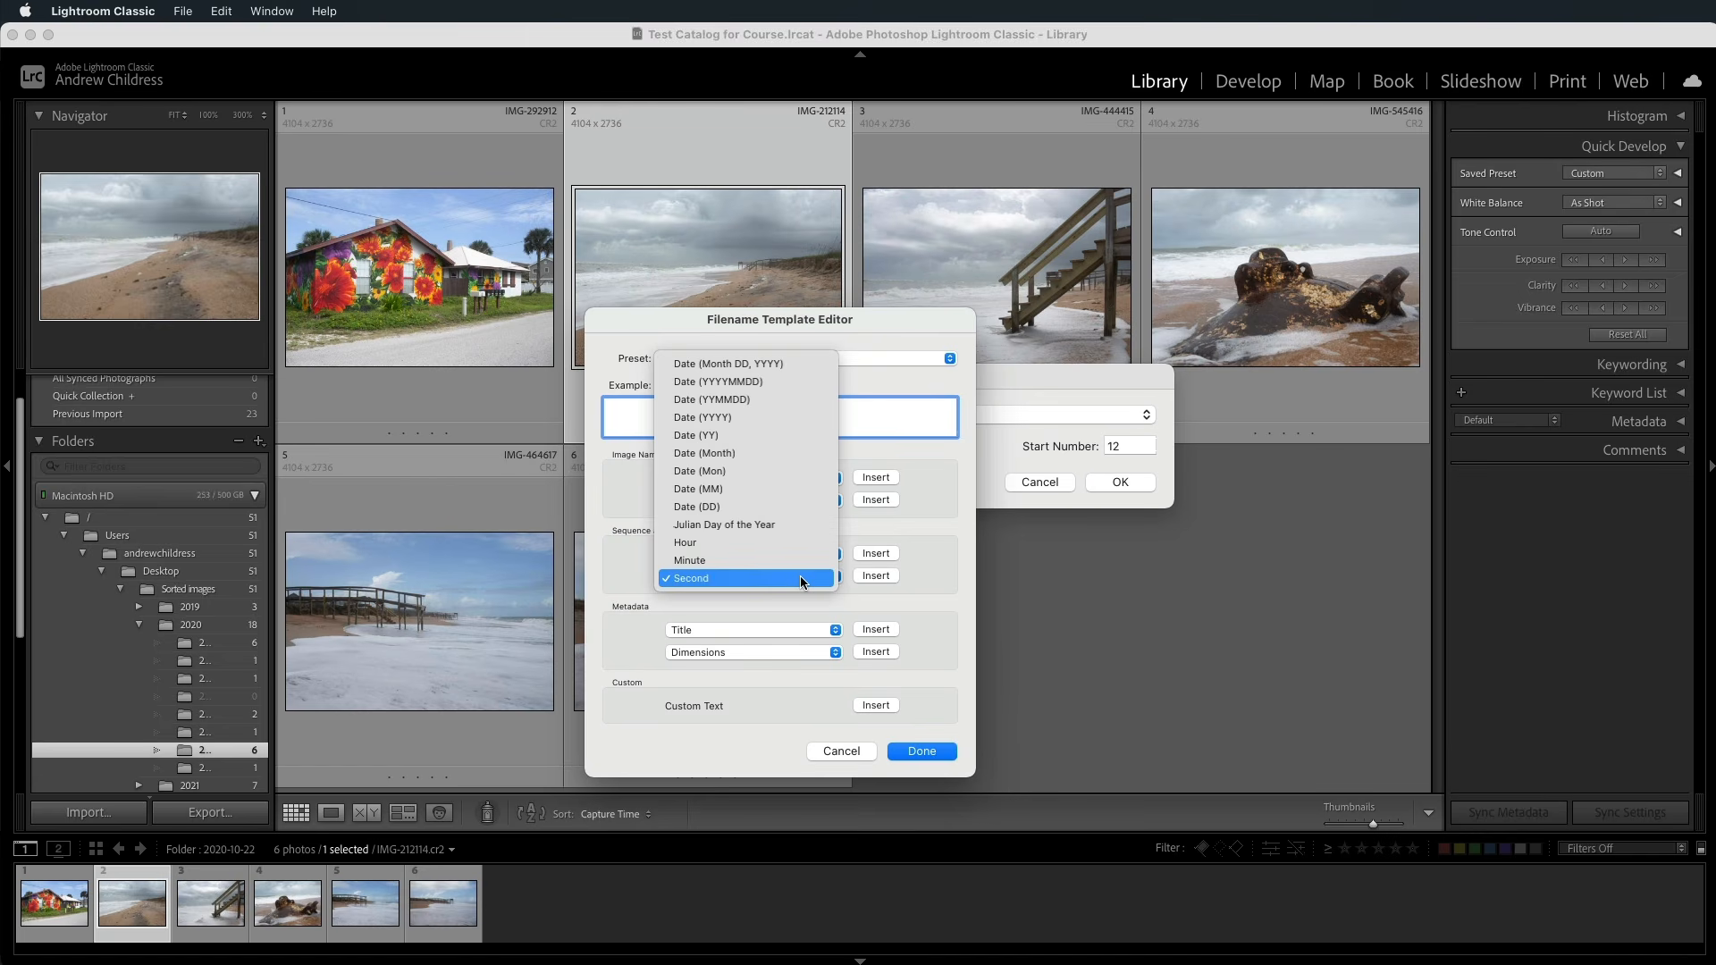
pyautogui.click(749, 416)
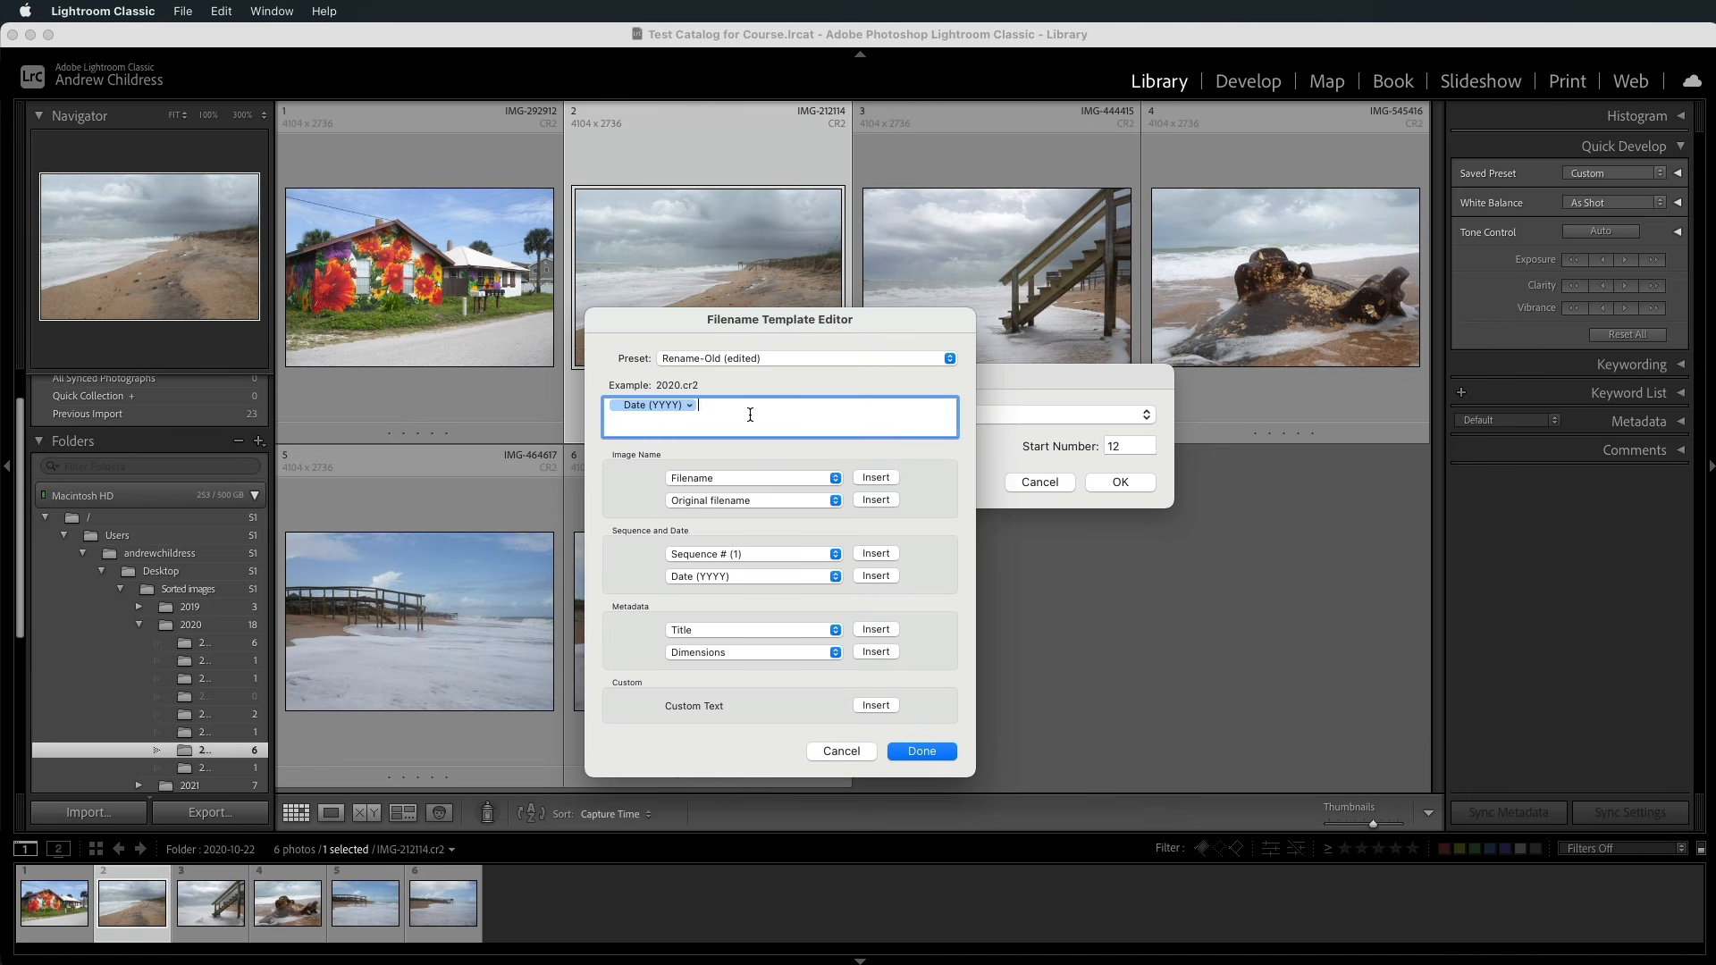
pyautogui.click(700, 576)
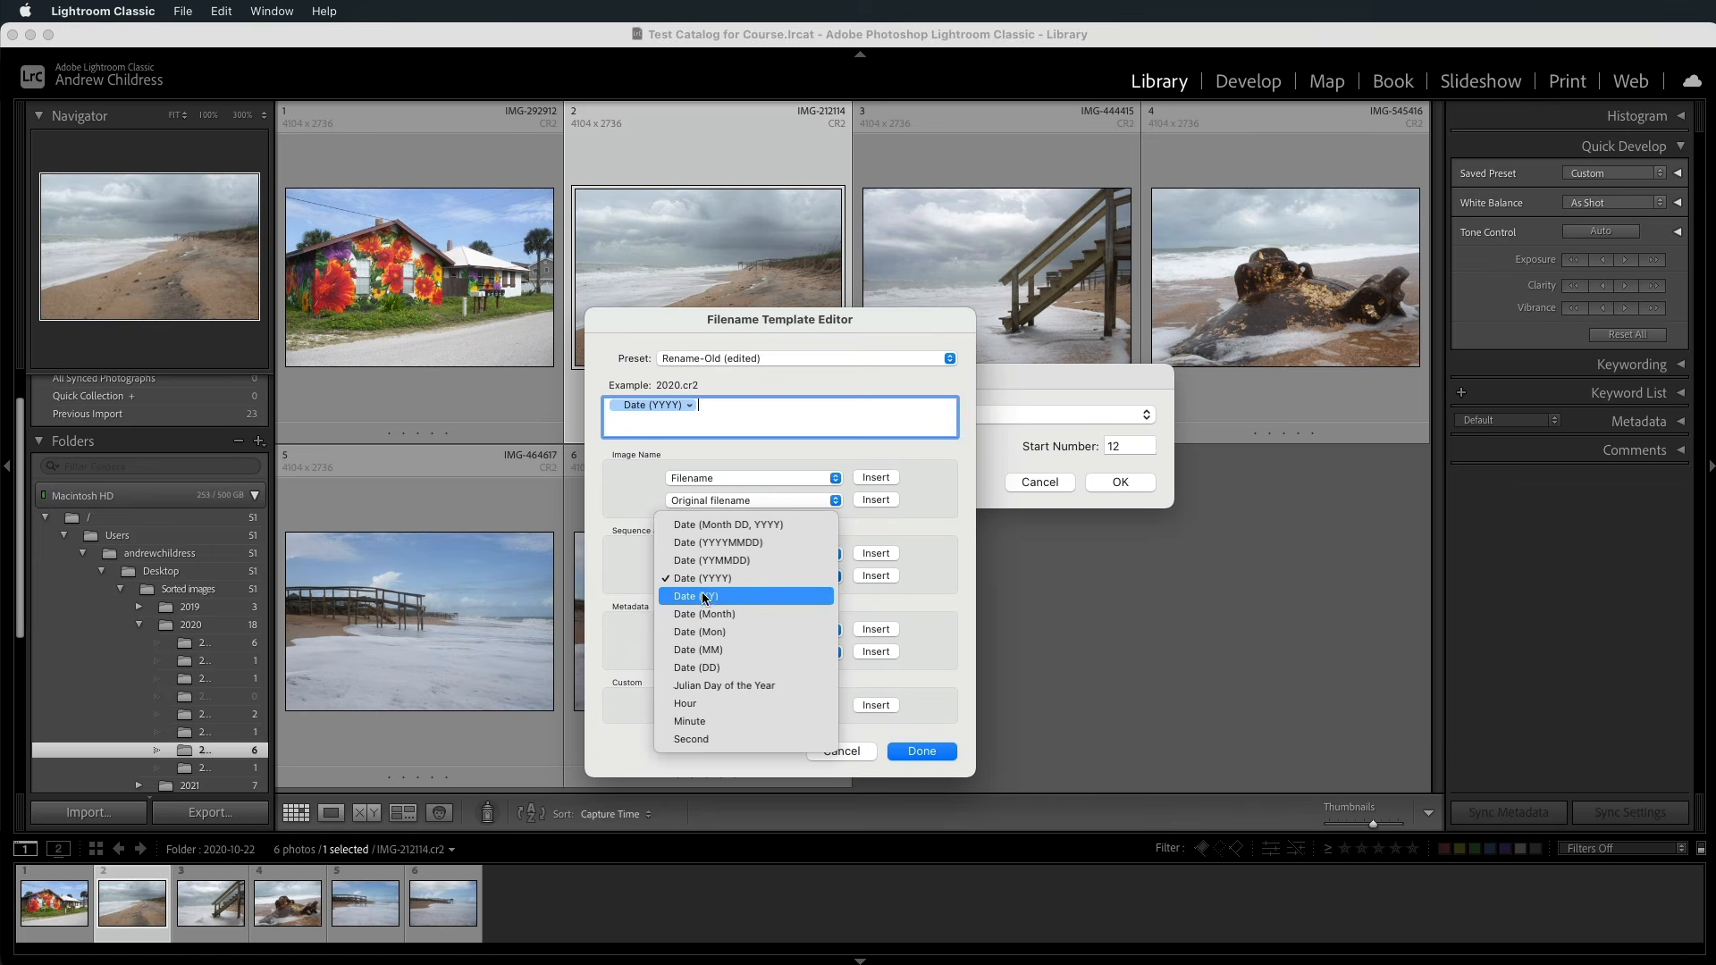
pyautogui.click(710, 650)
pyautogui.click(723, 577)
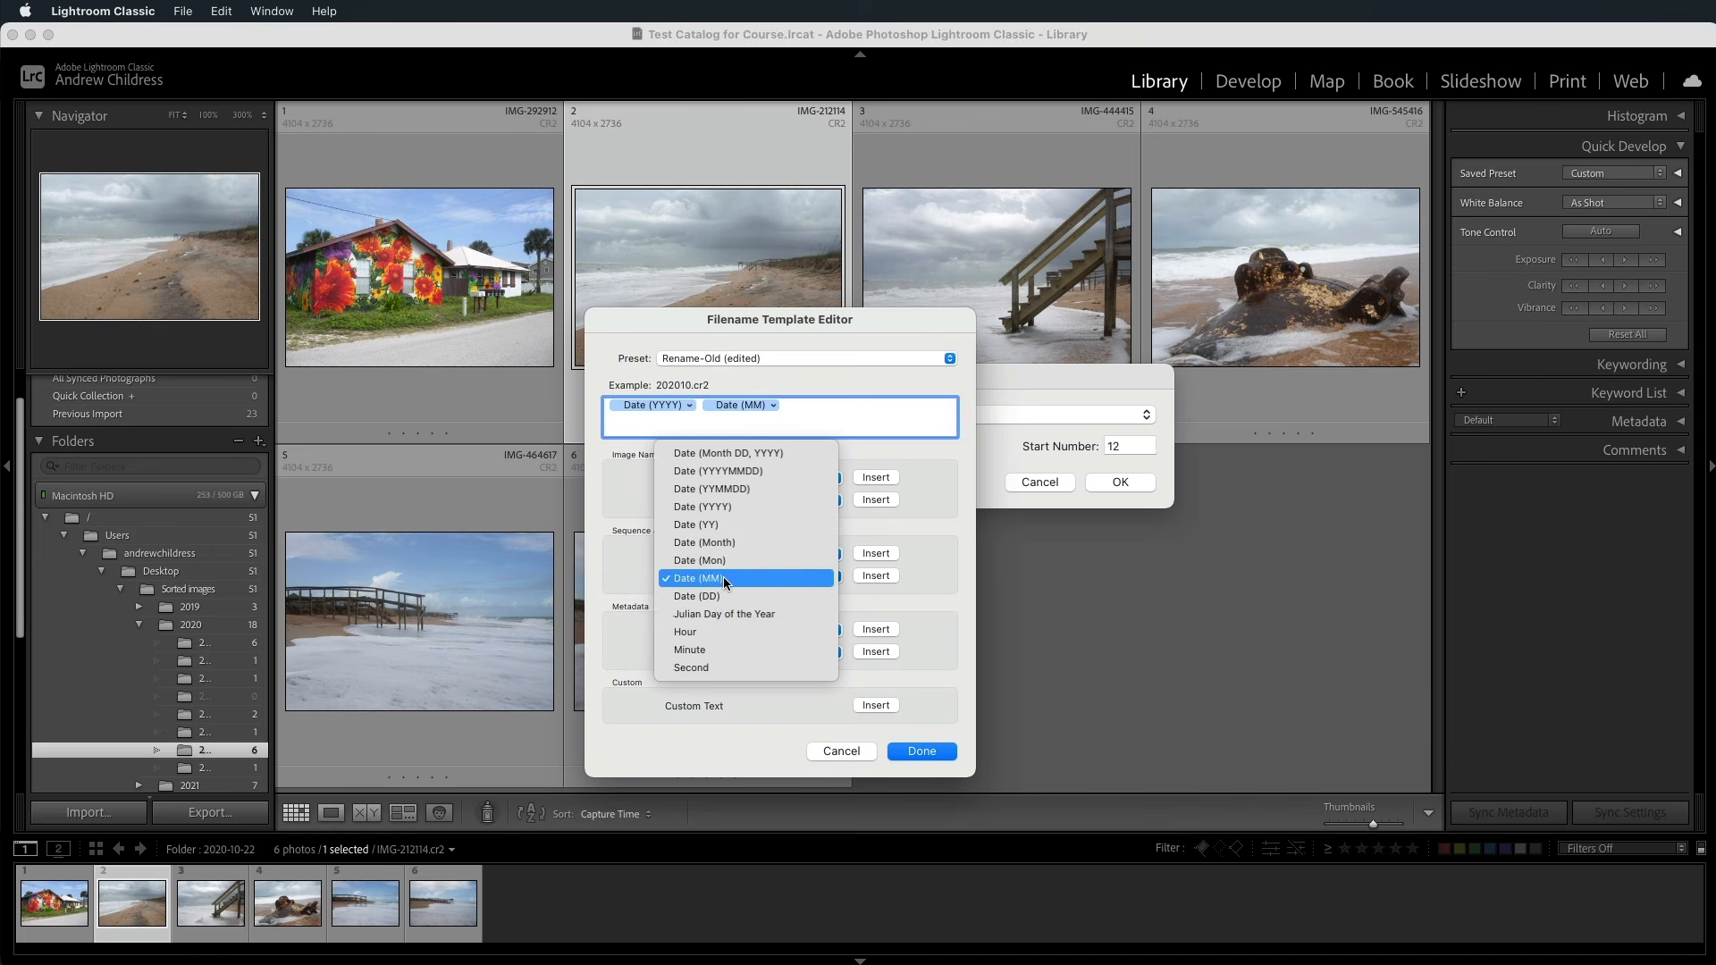
pyautogui.click(710, 593)
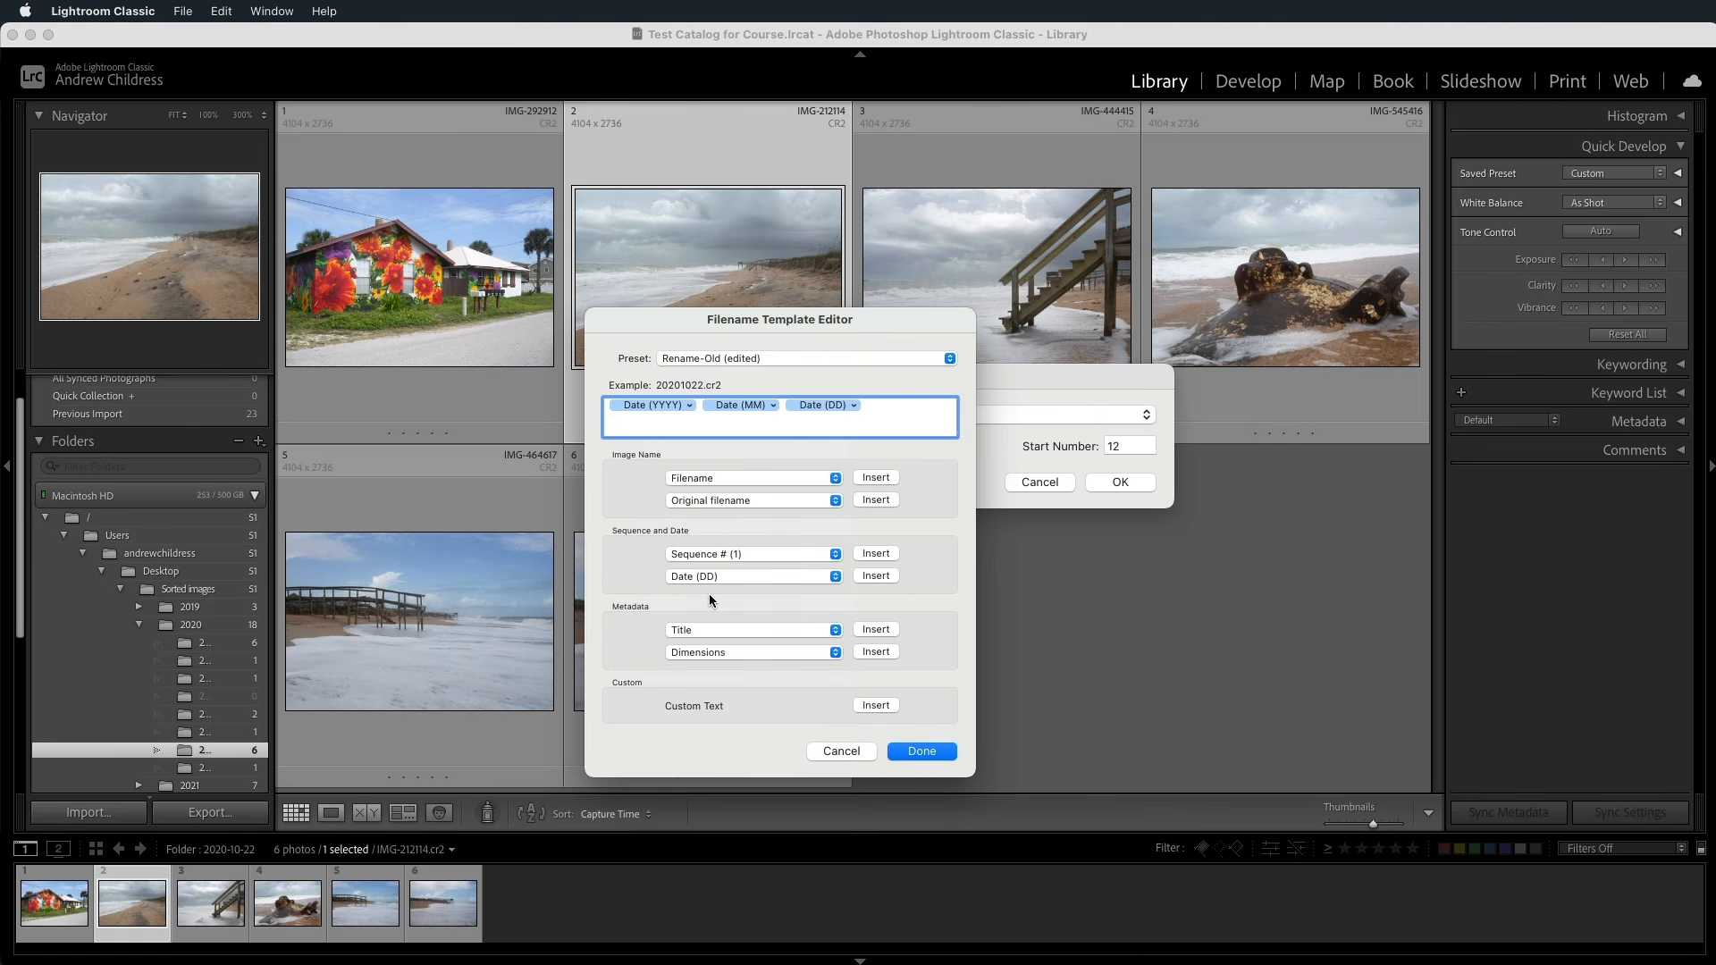
# Step: Append a hyphen, Hour, Minute, Second, another hyphen and Custom Text to the filename template, and apply it as Descriptive Rename Rule
pyautogui.click(881, 410)
pyautogui.write('-')
pyautogui.click(753, 579)
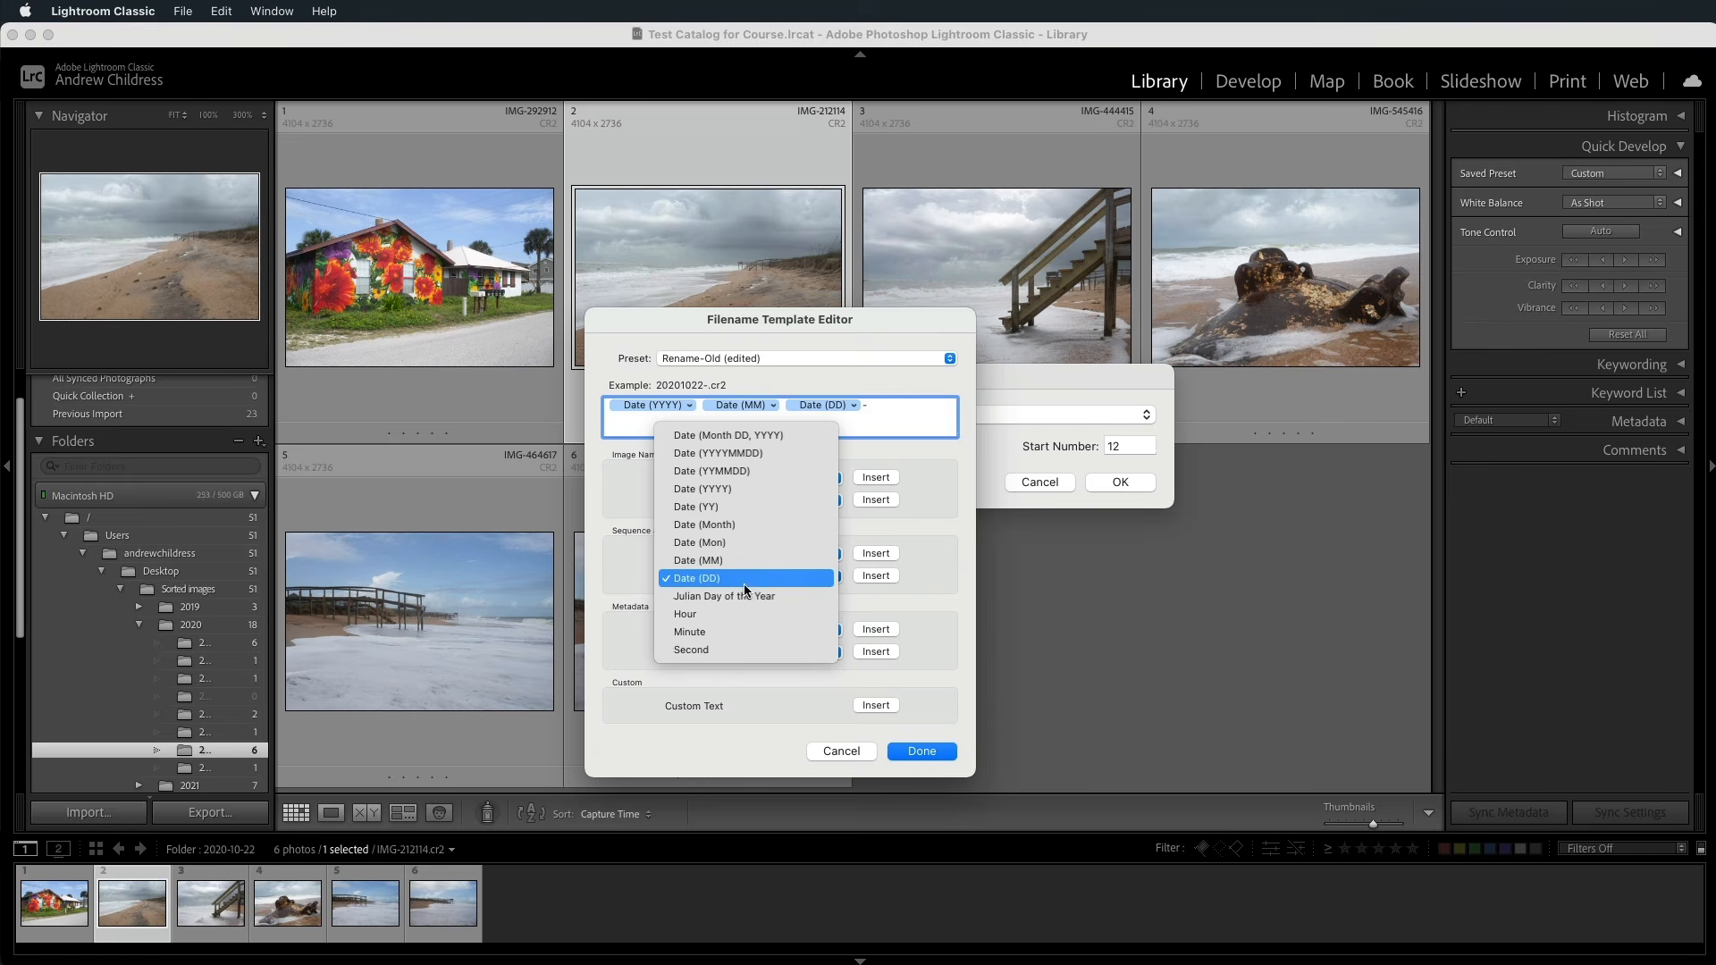
pyautogui.click(715, 613)
pyautogui.click(743, 578)
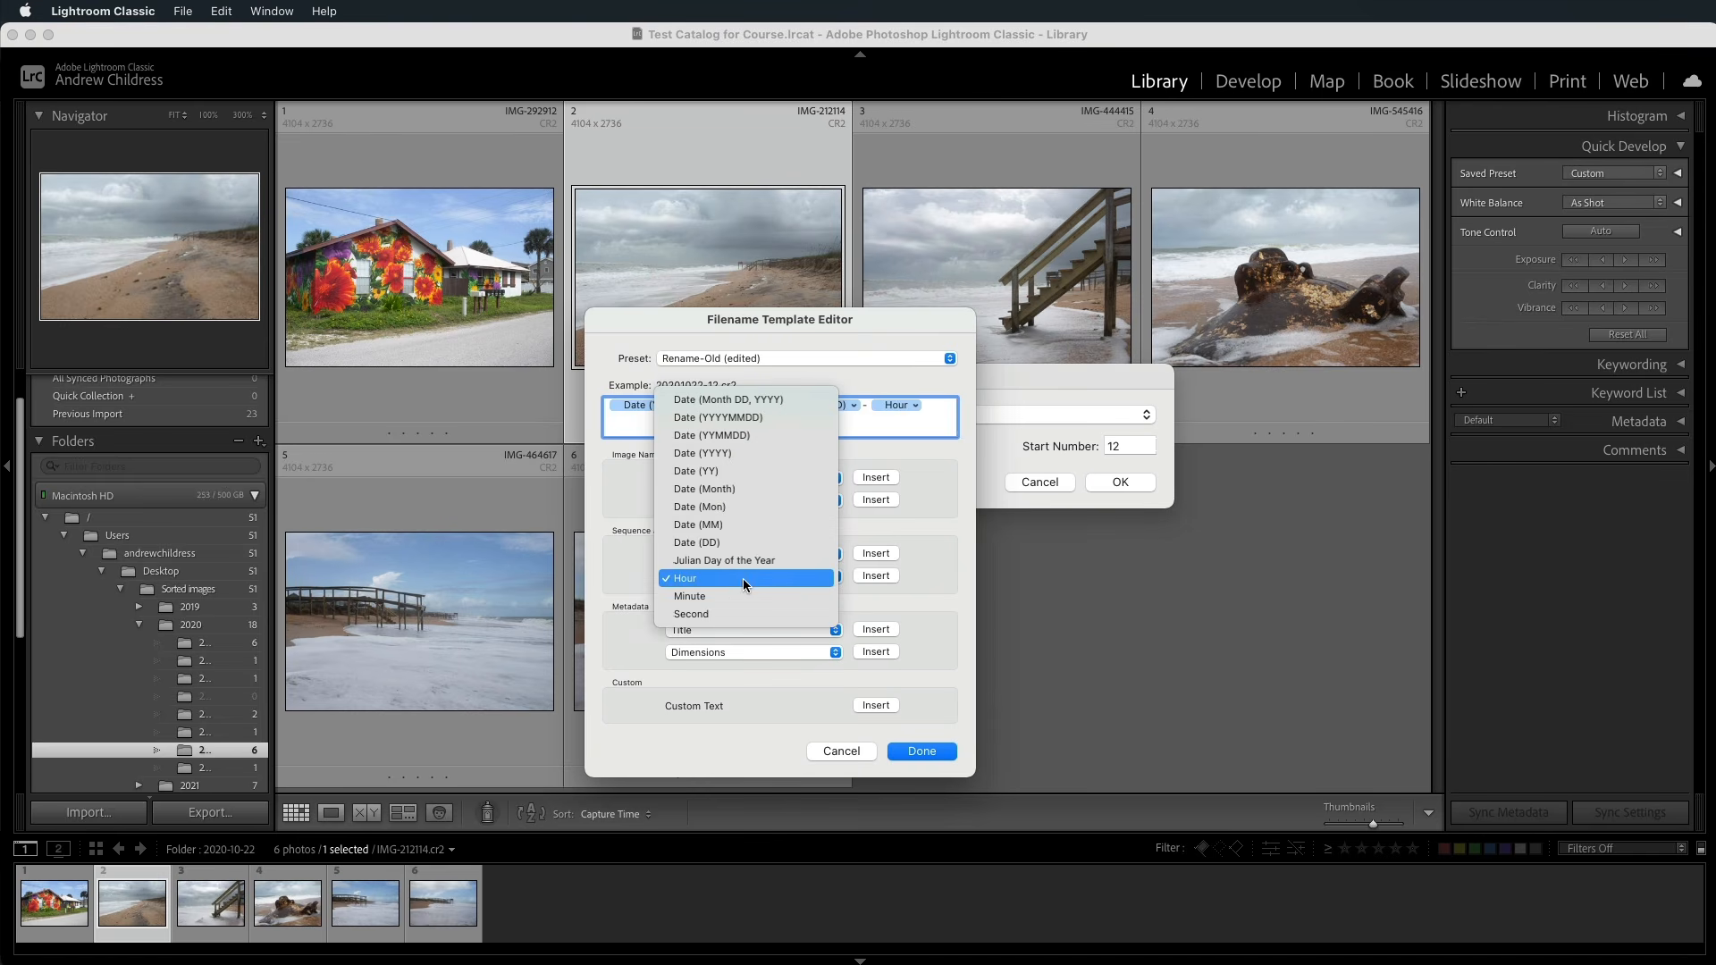
pyautogui.click(728, 595)
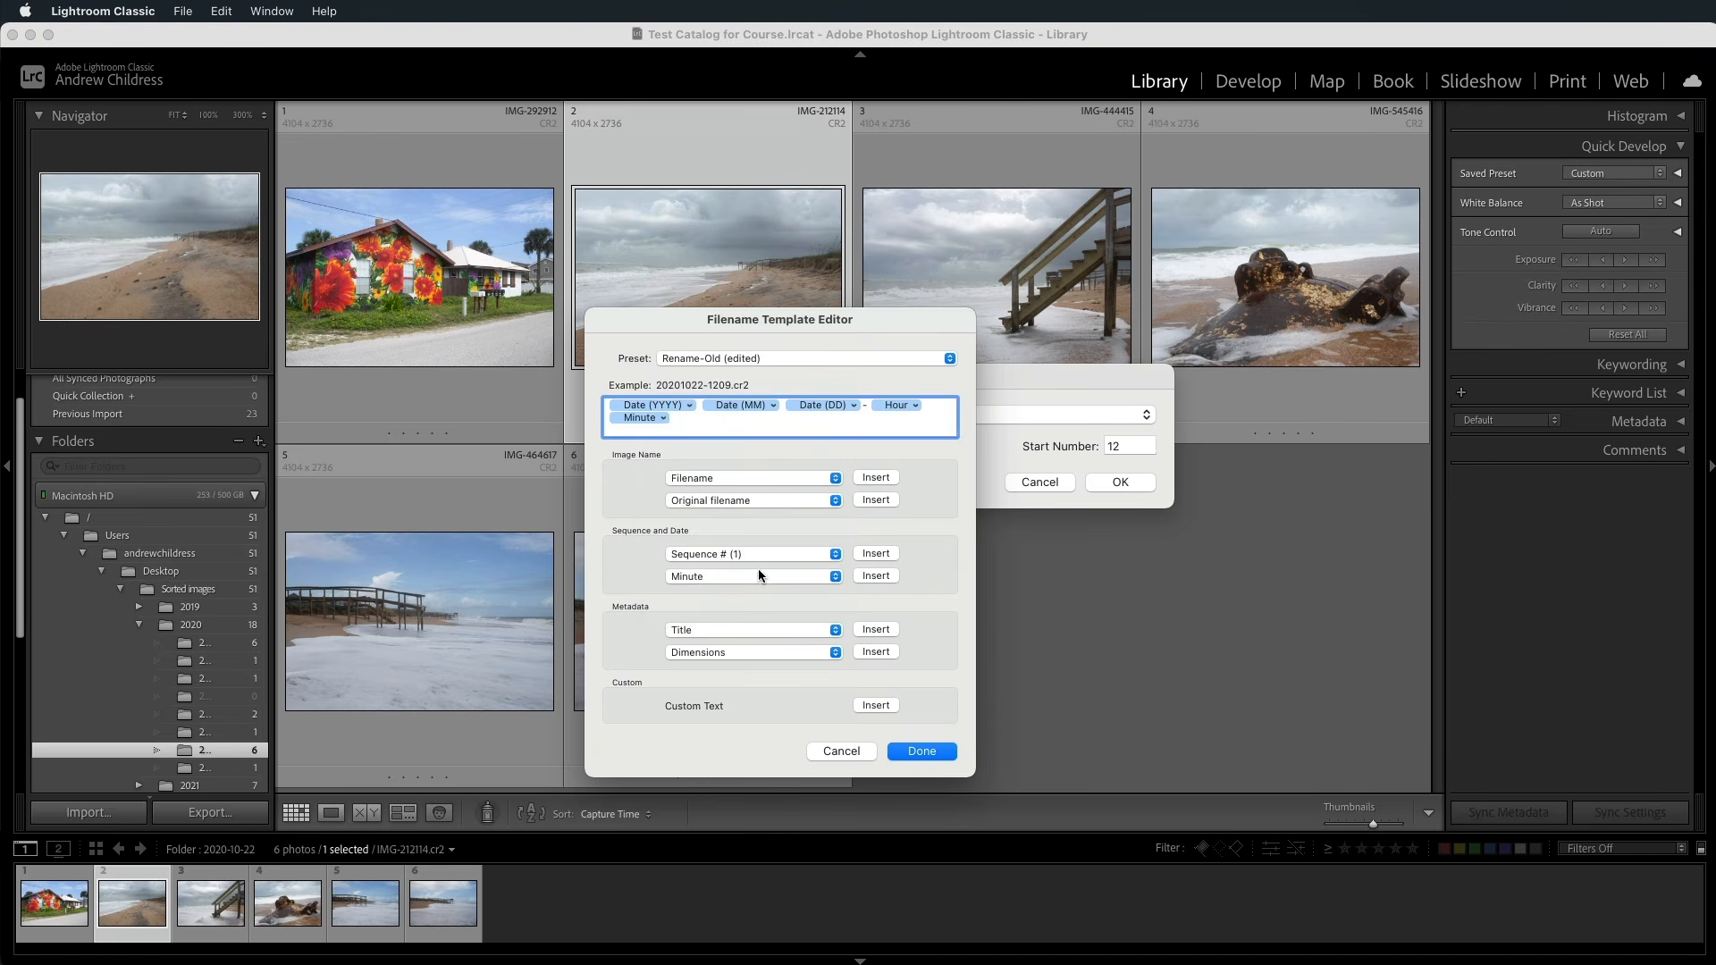
pyautogui.click(758, 568)
pyautogui.click(728, 590)
pyautogui.write('-')
pyautogui.click(876, 705)
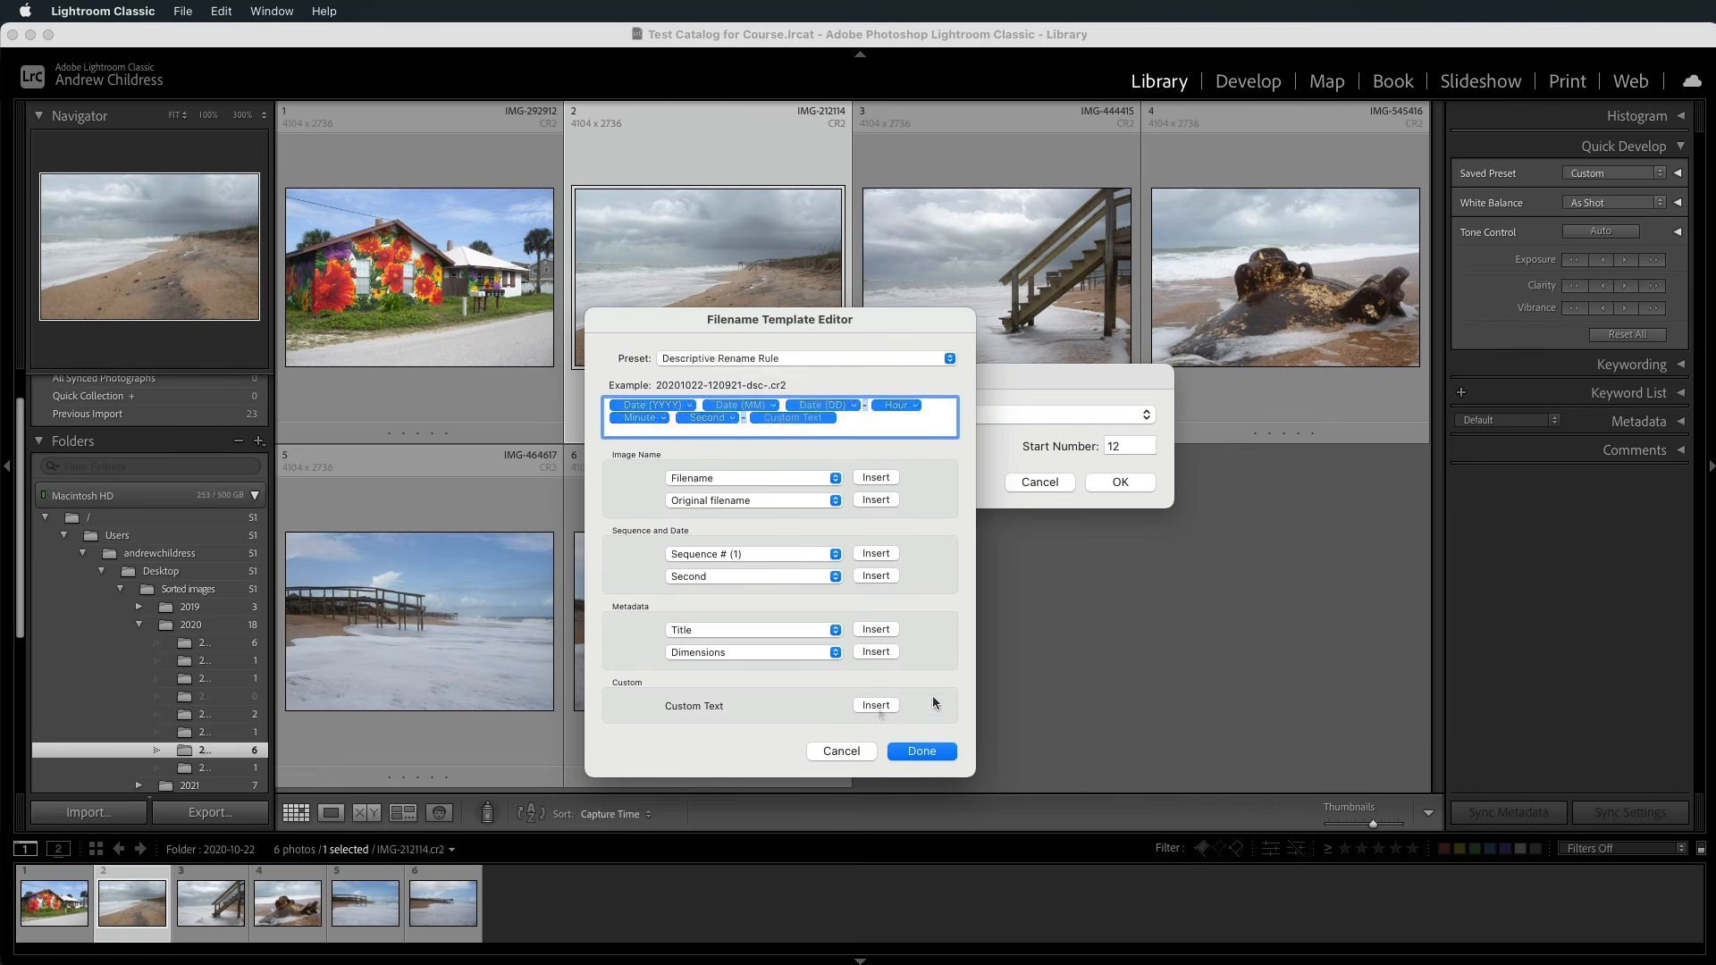
pyautogui.click(943, 746)
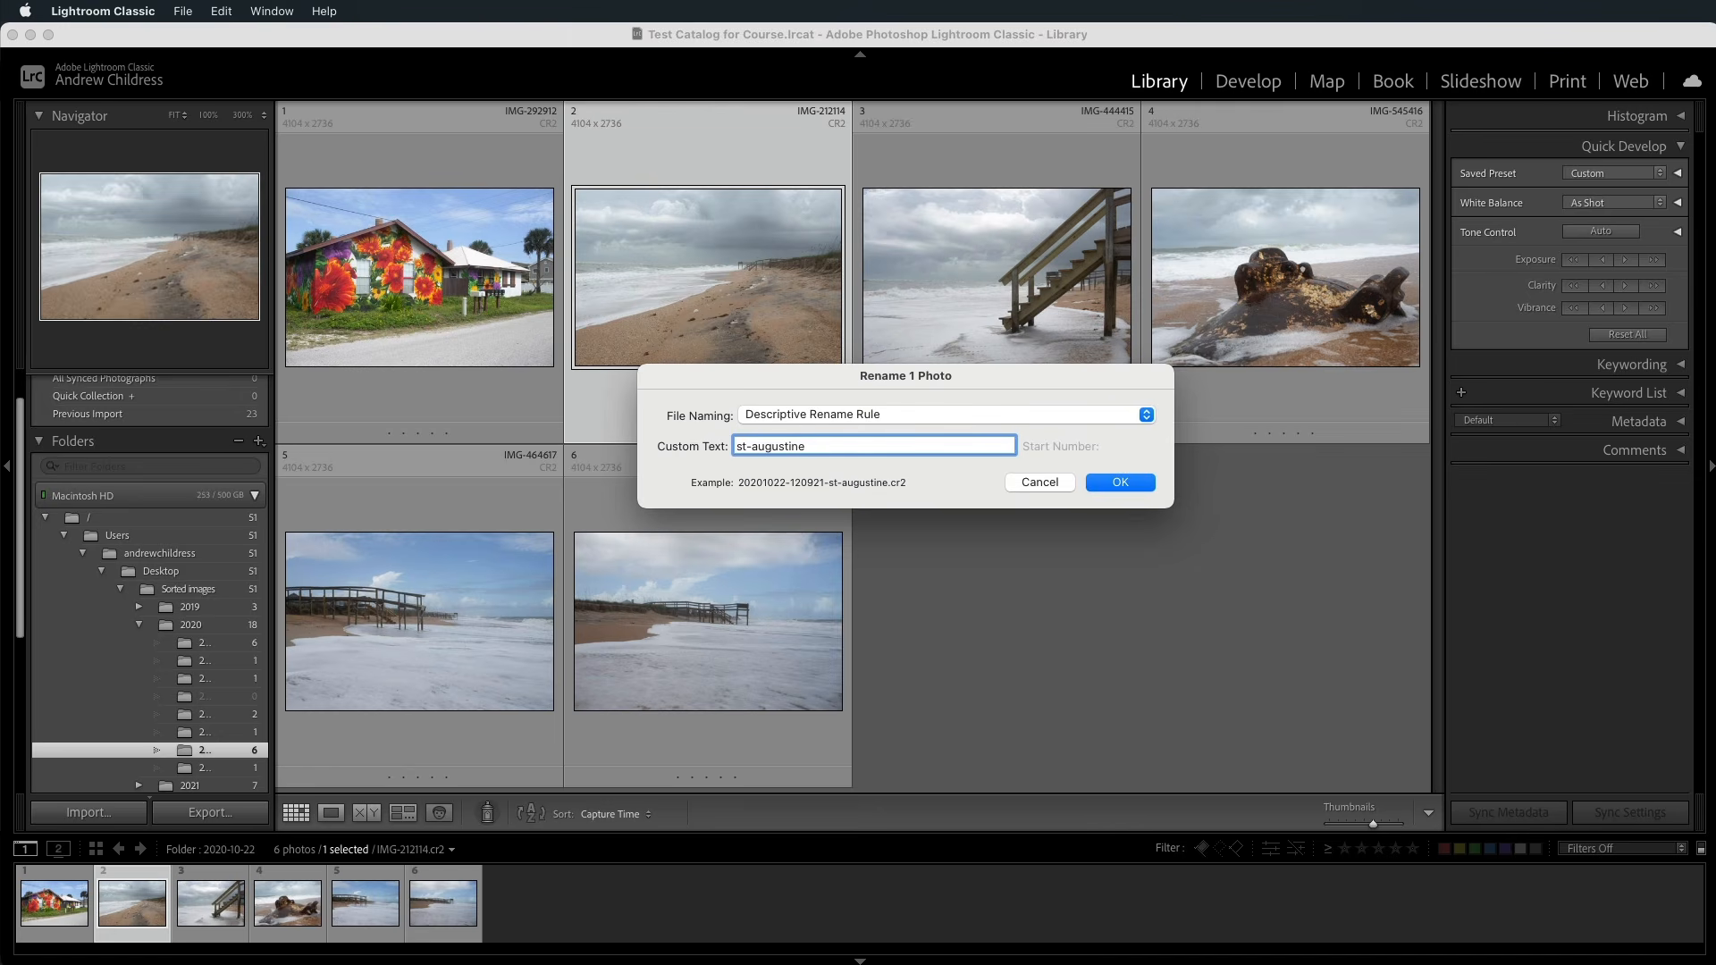
# Step: Rename the selected beach photo with the custom text st-augustine, and select all photos in the 2020-10-22 folder
pyautogui.click(1117, 483)
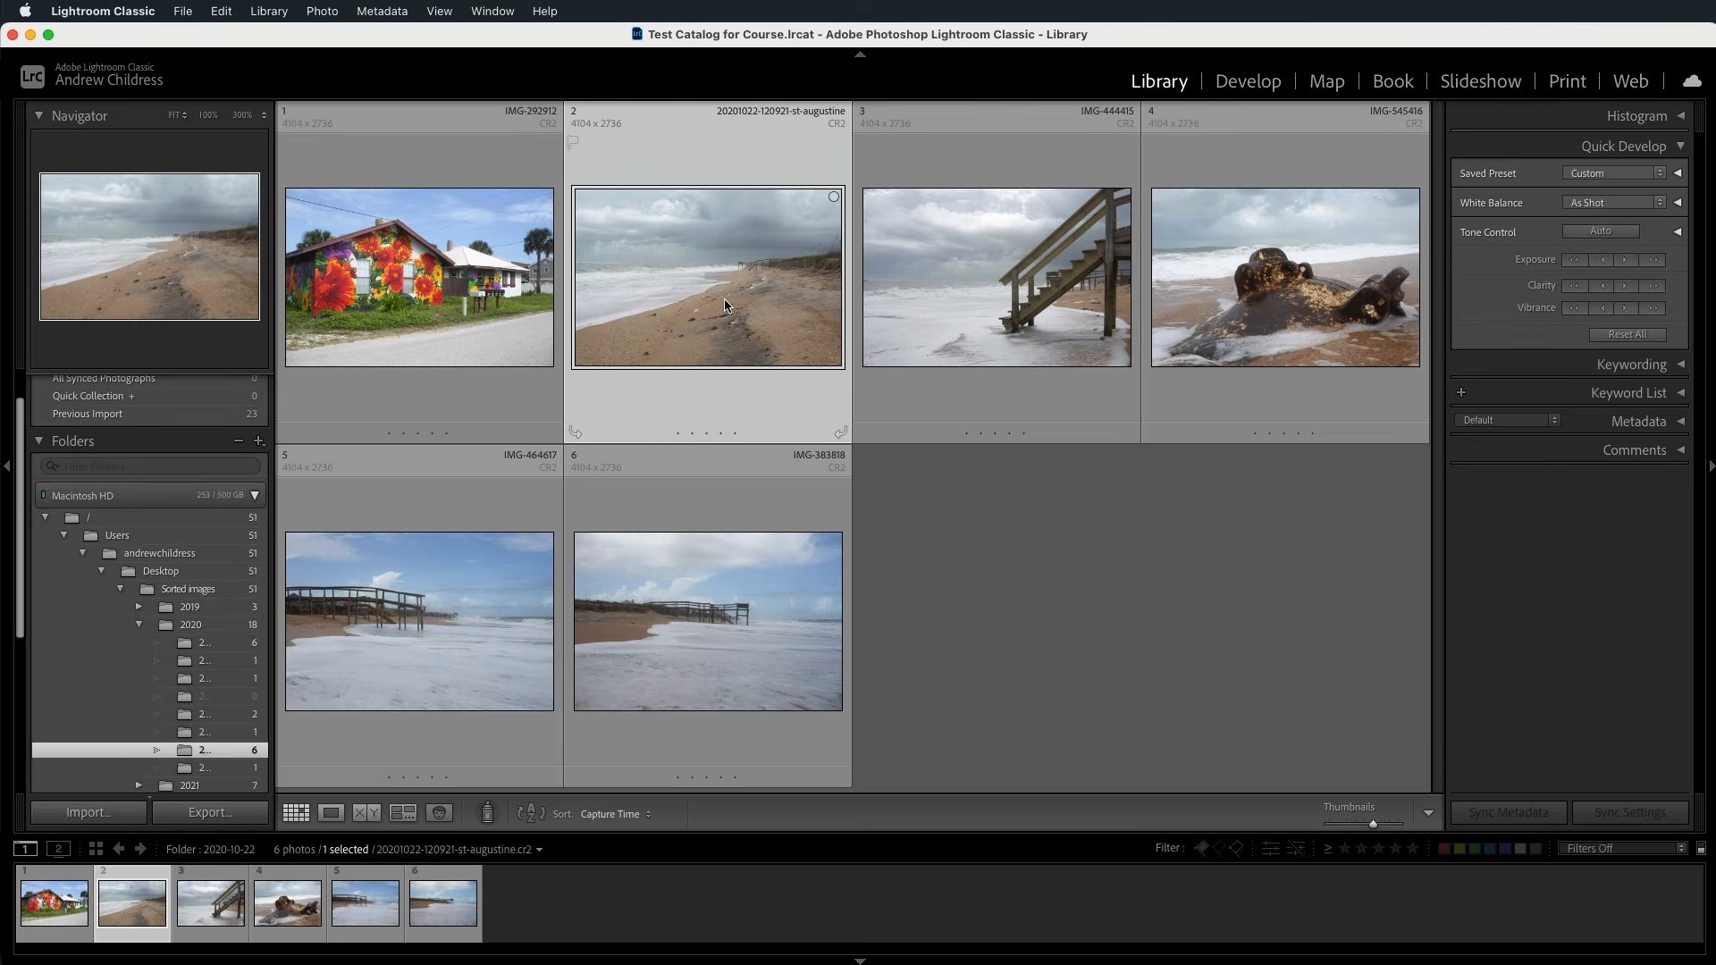
pyautogui.press('super+a')
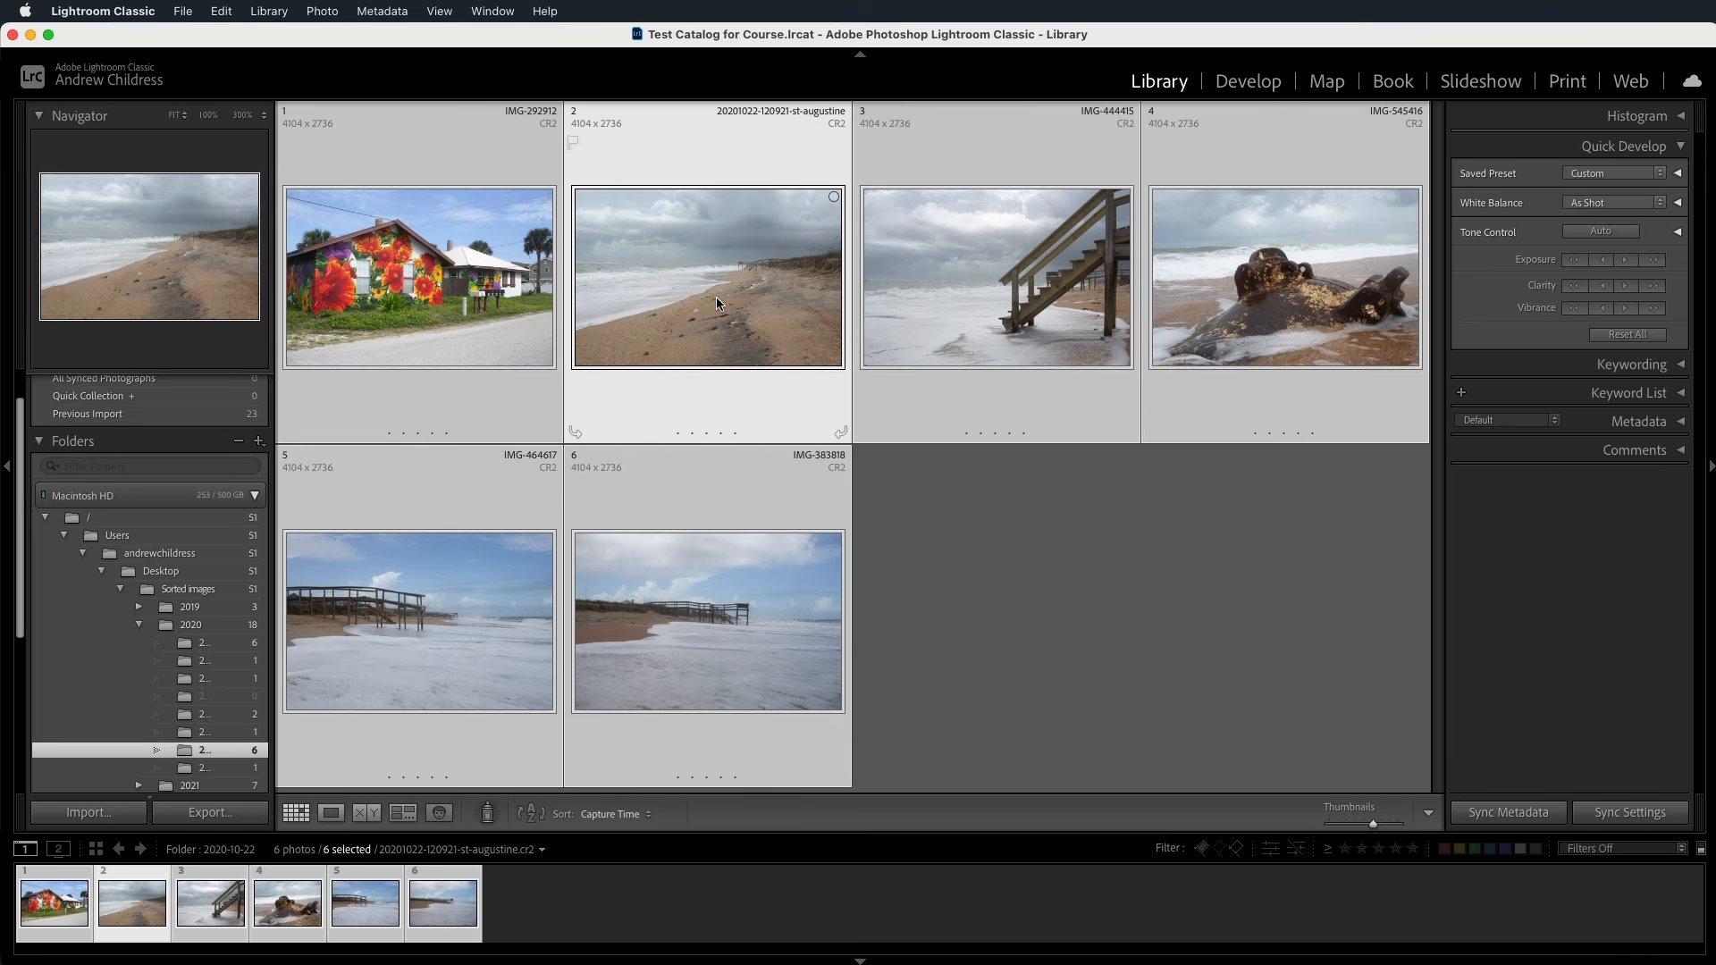
# Step: Rename the six selected photos using the arc naming template with the custom text st-augustine
pyautogui.click(271, 12)
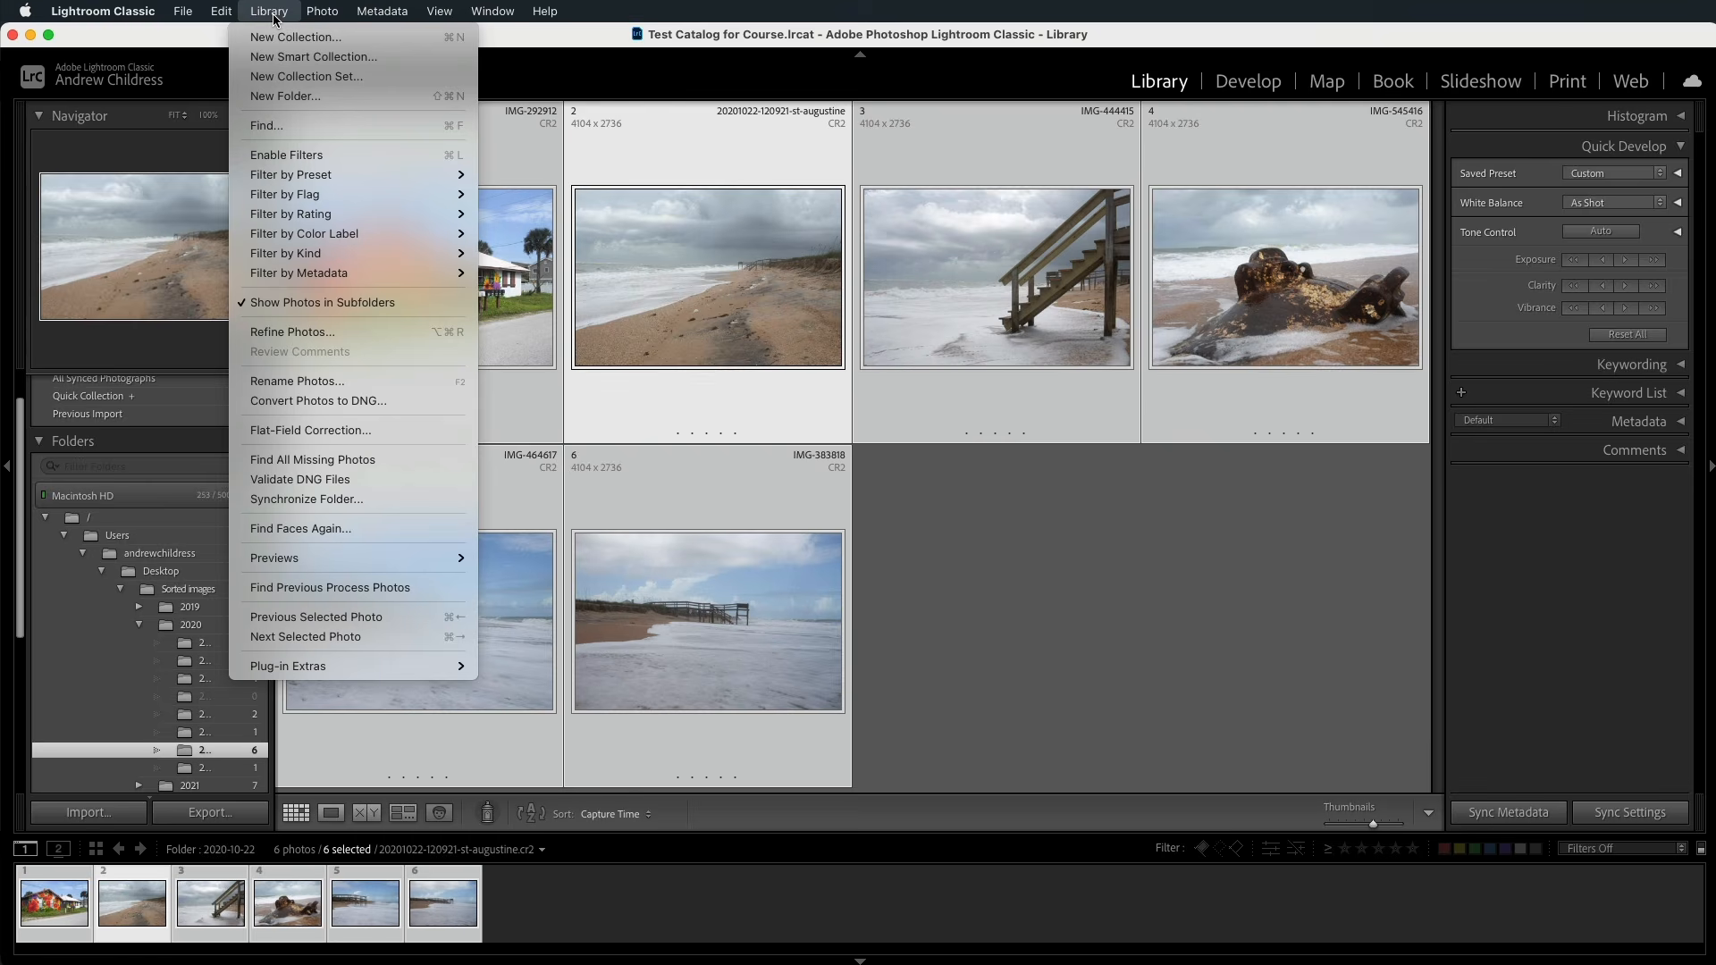
pyautogui.click(413, 383)
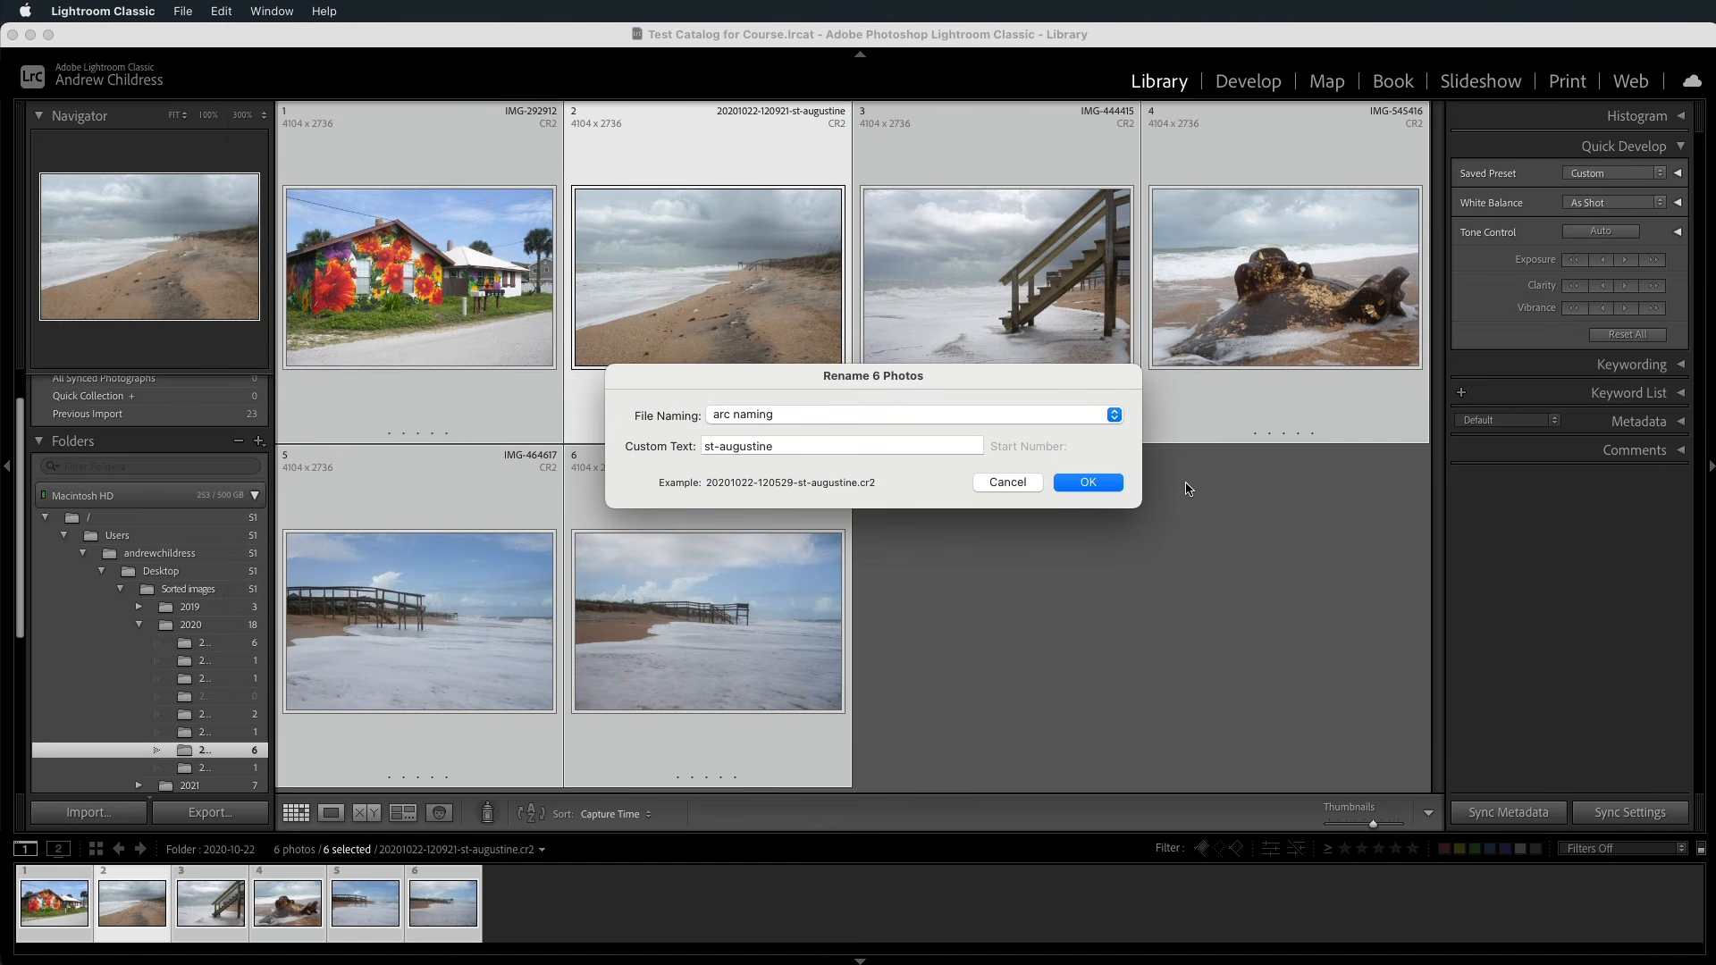
pyautogui.click(1086, 484)
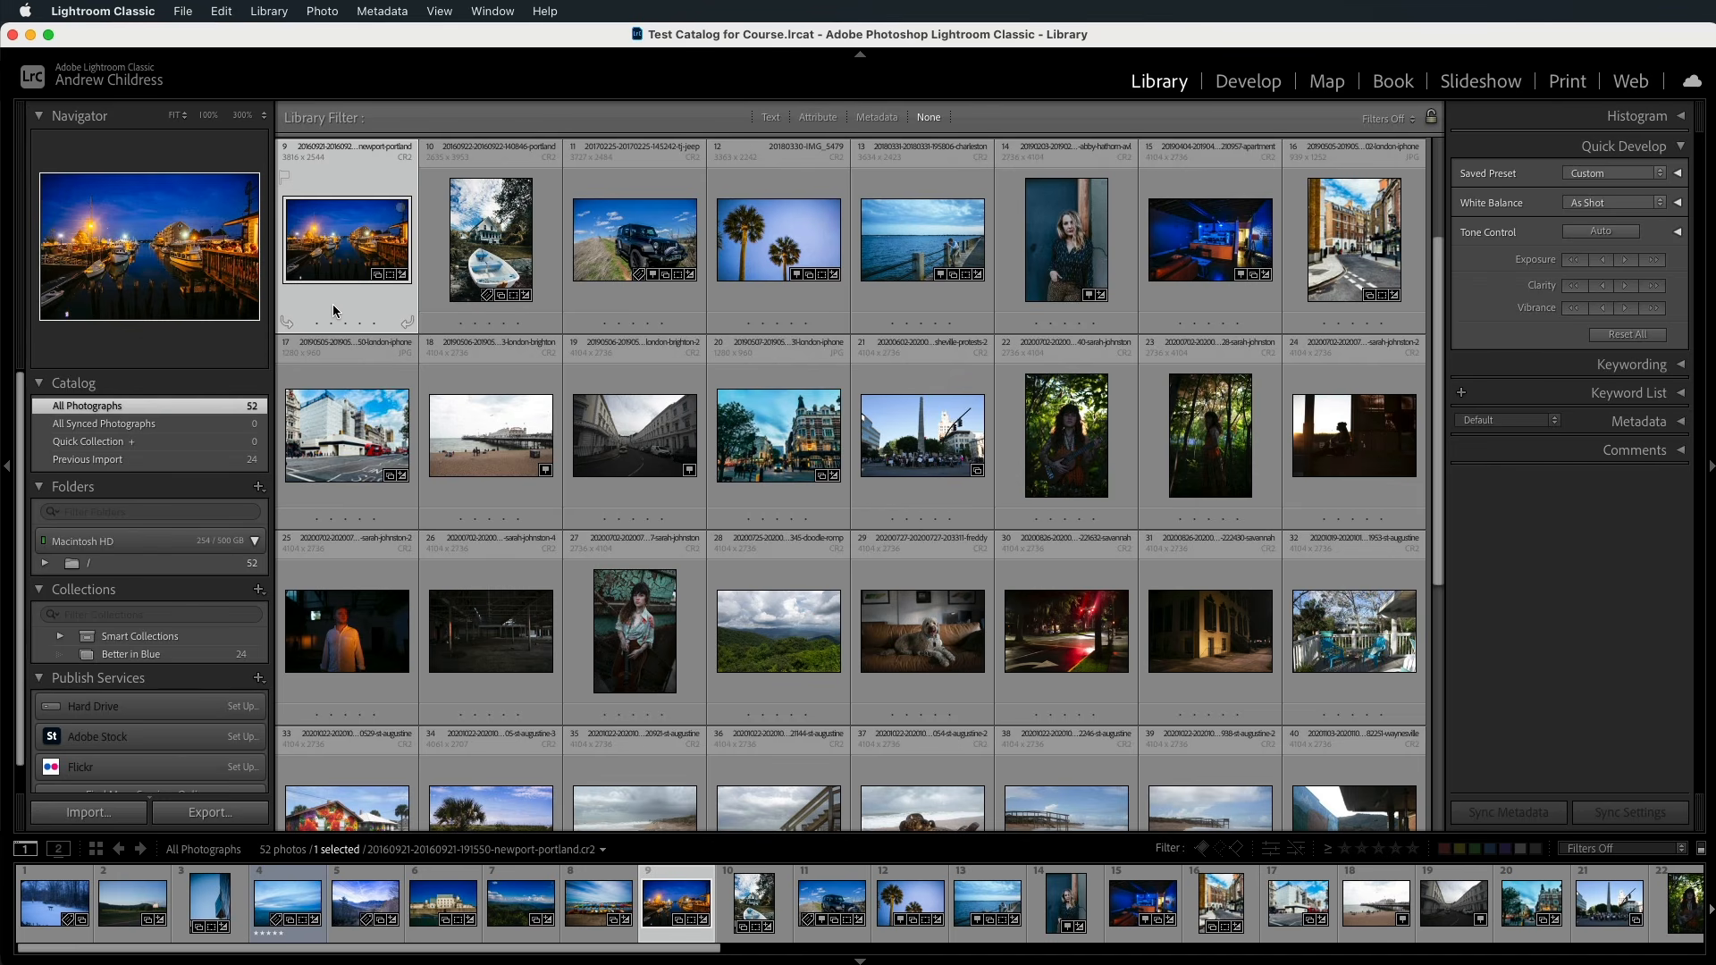
# Step: Begin importing photos and videos from the Desktop folder, with building Smart Previews turned on
pyautogui.click(184, 11)
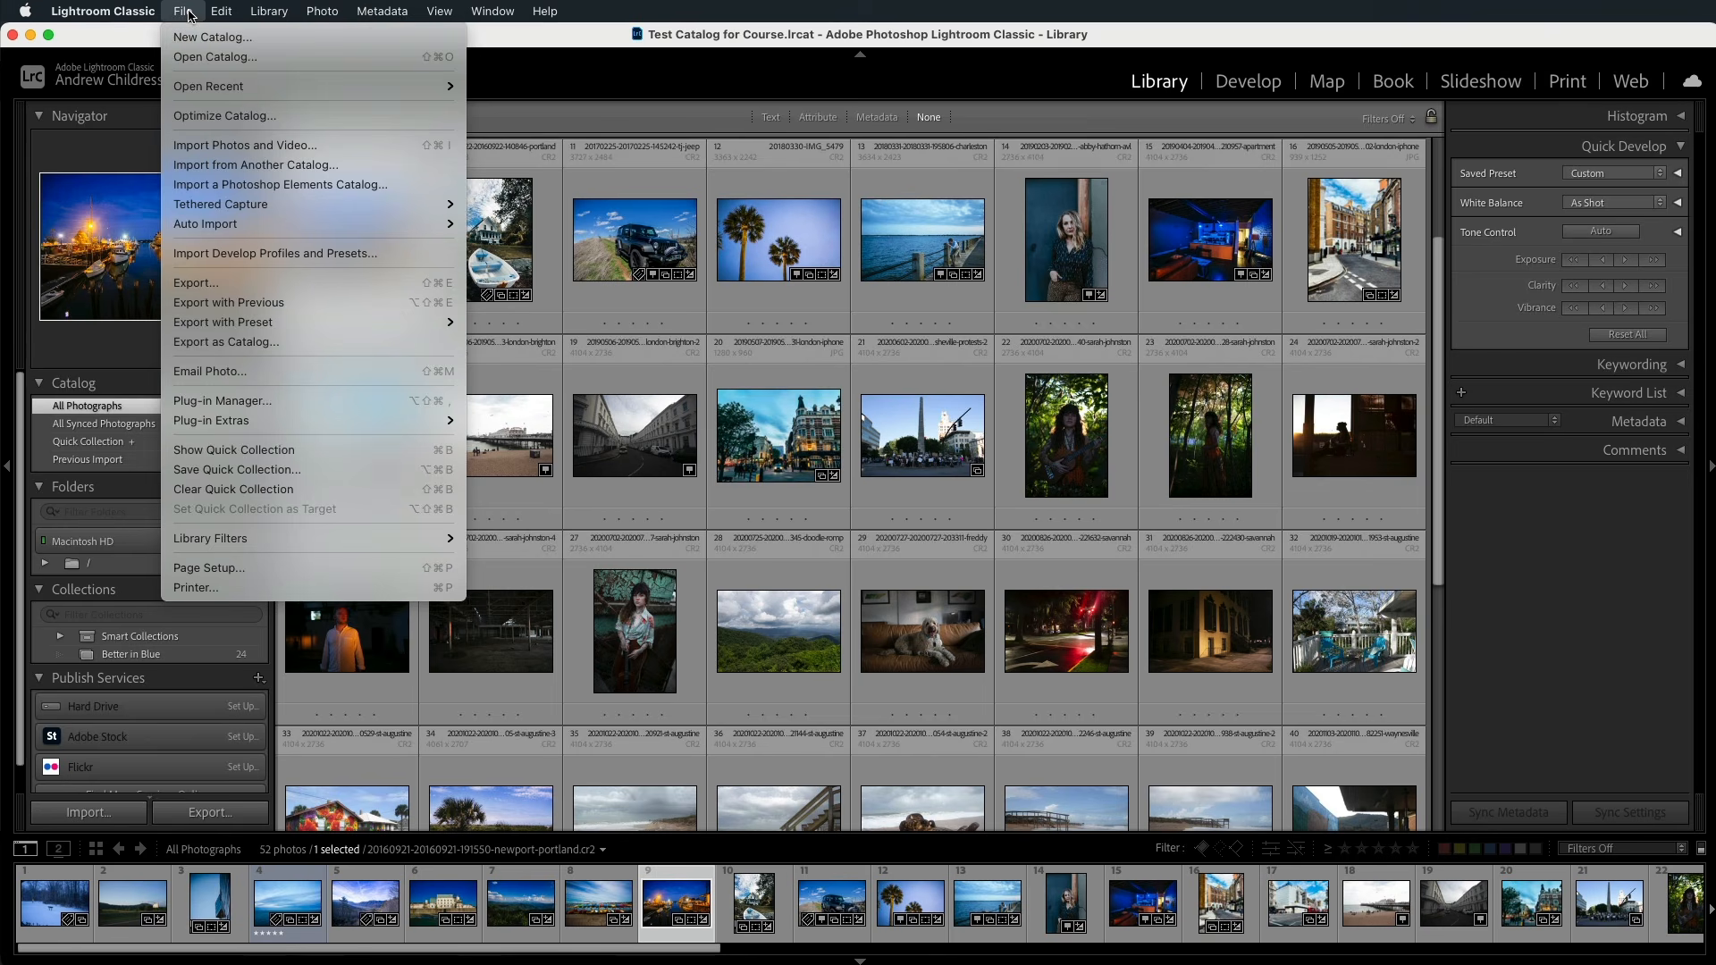
pyautogui.click(198, 146)
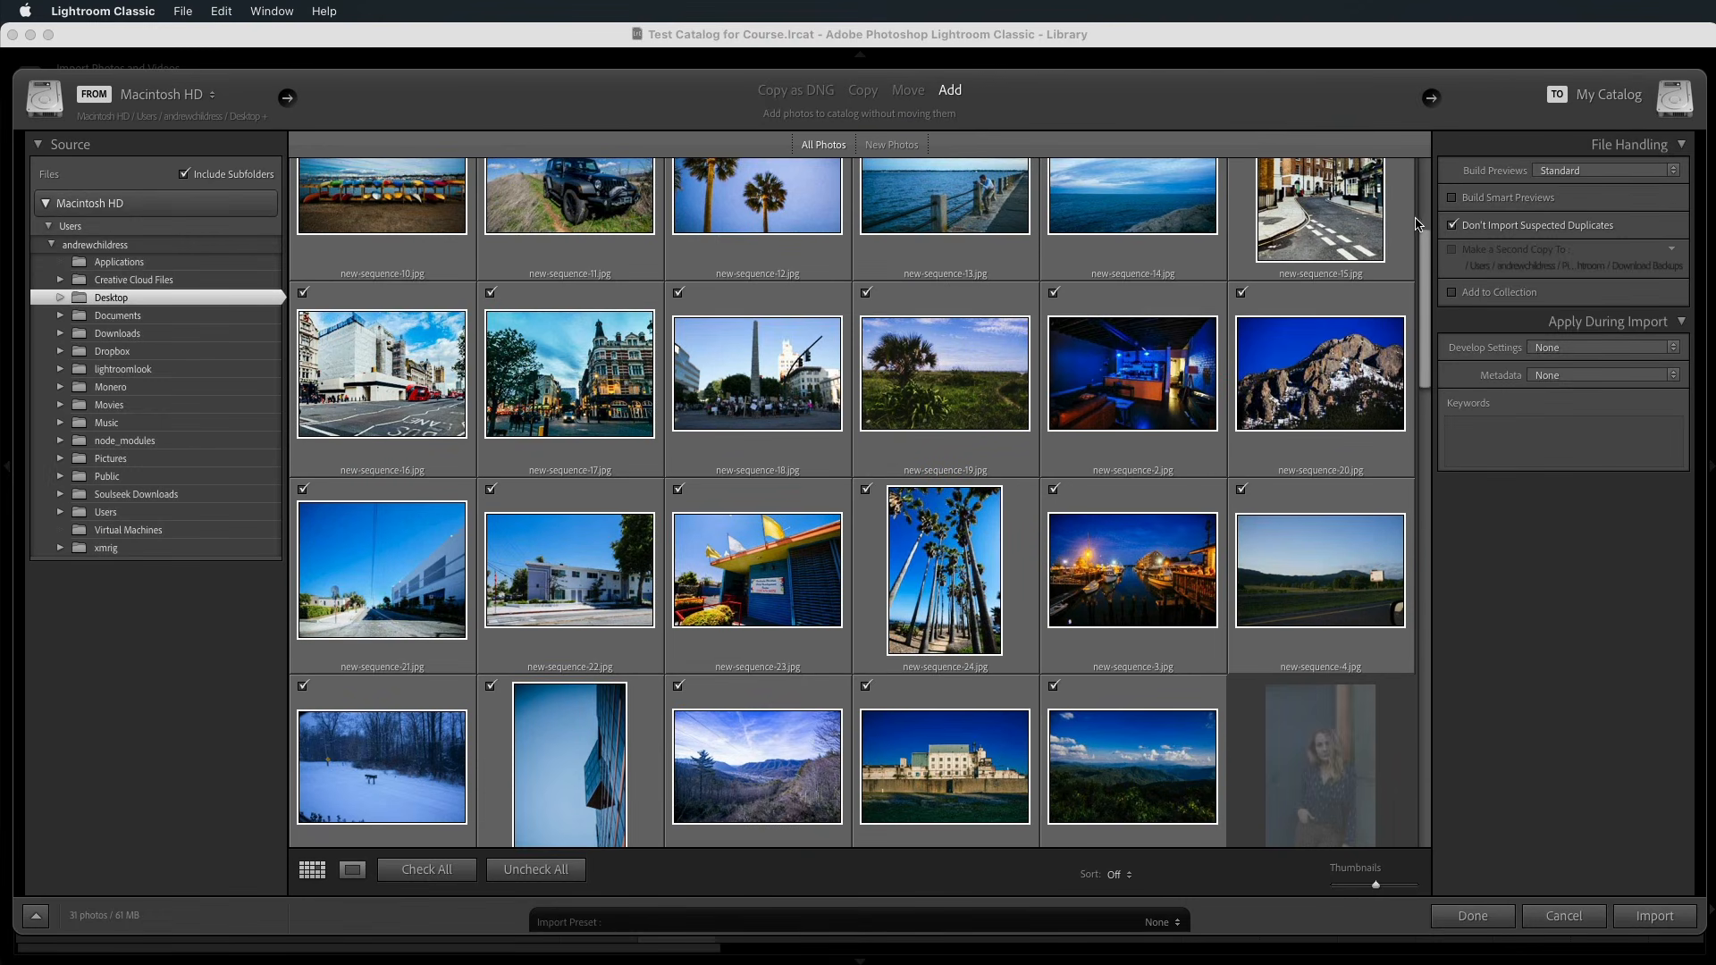
pyautogui.click(1474, 197)
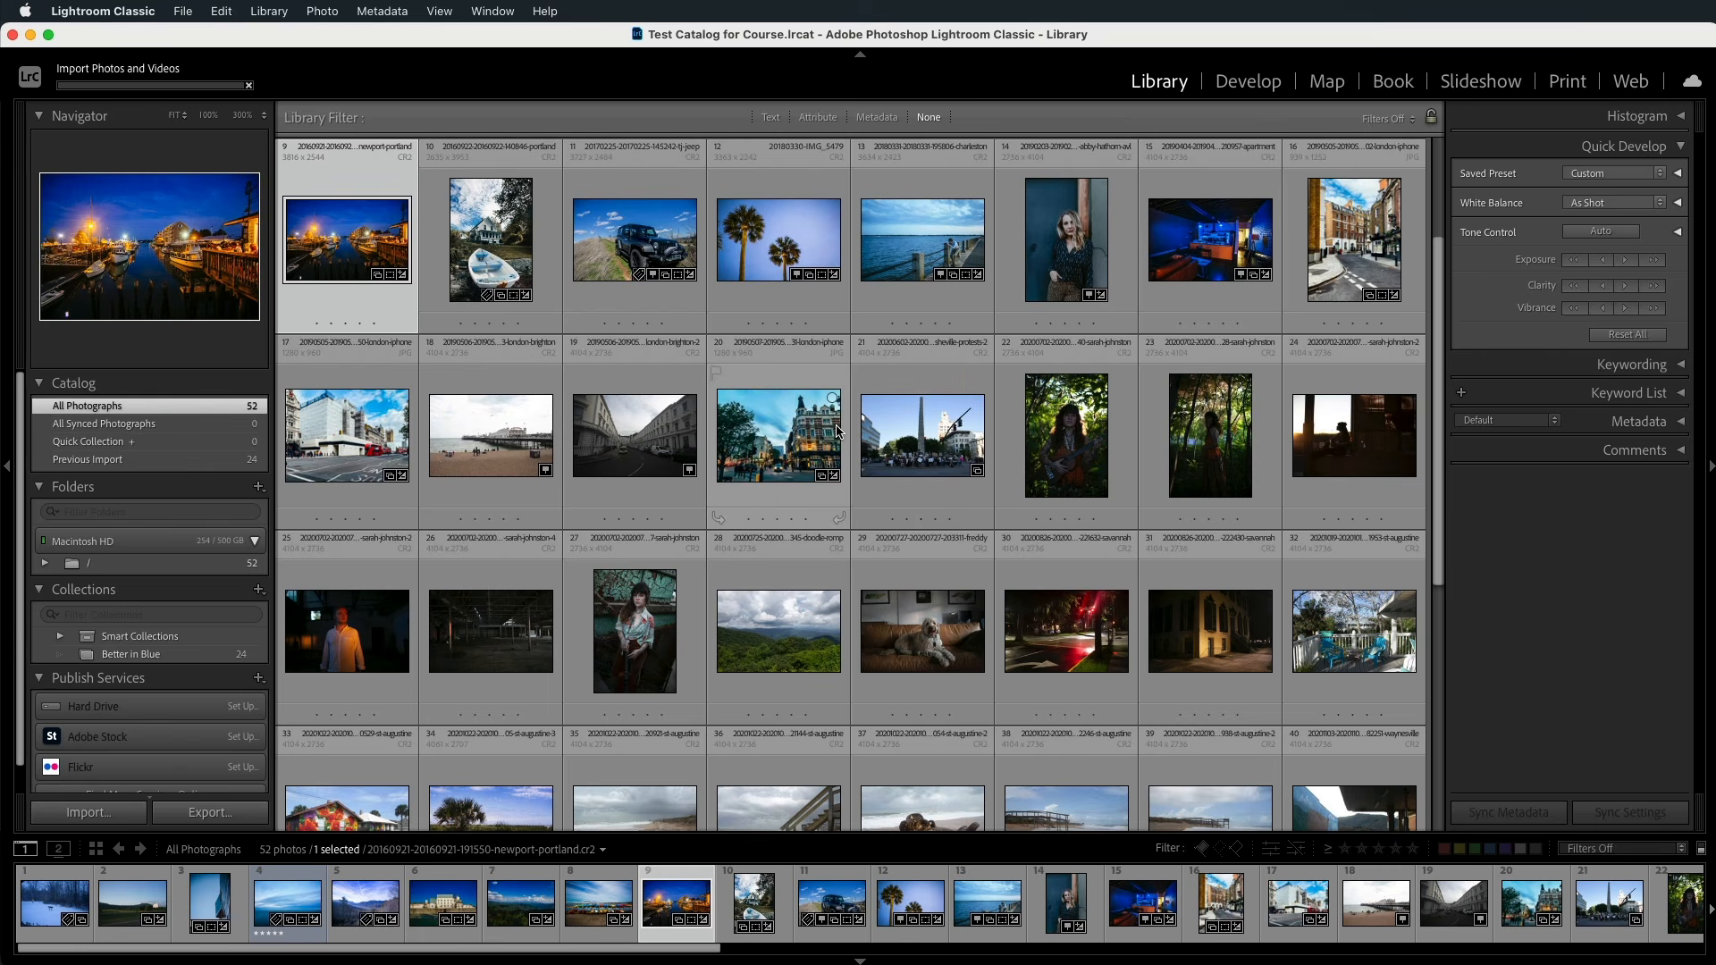
# Step: Select every photo in All Photographs and build Smart Previews for them
pyautogui.press('super+a')
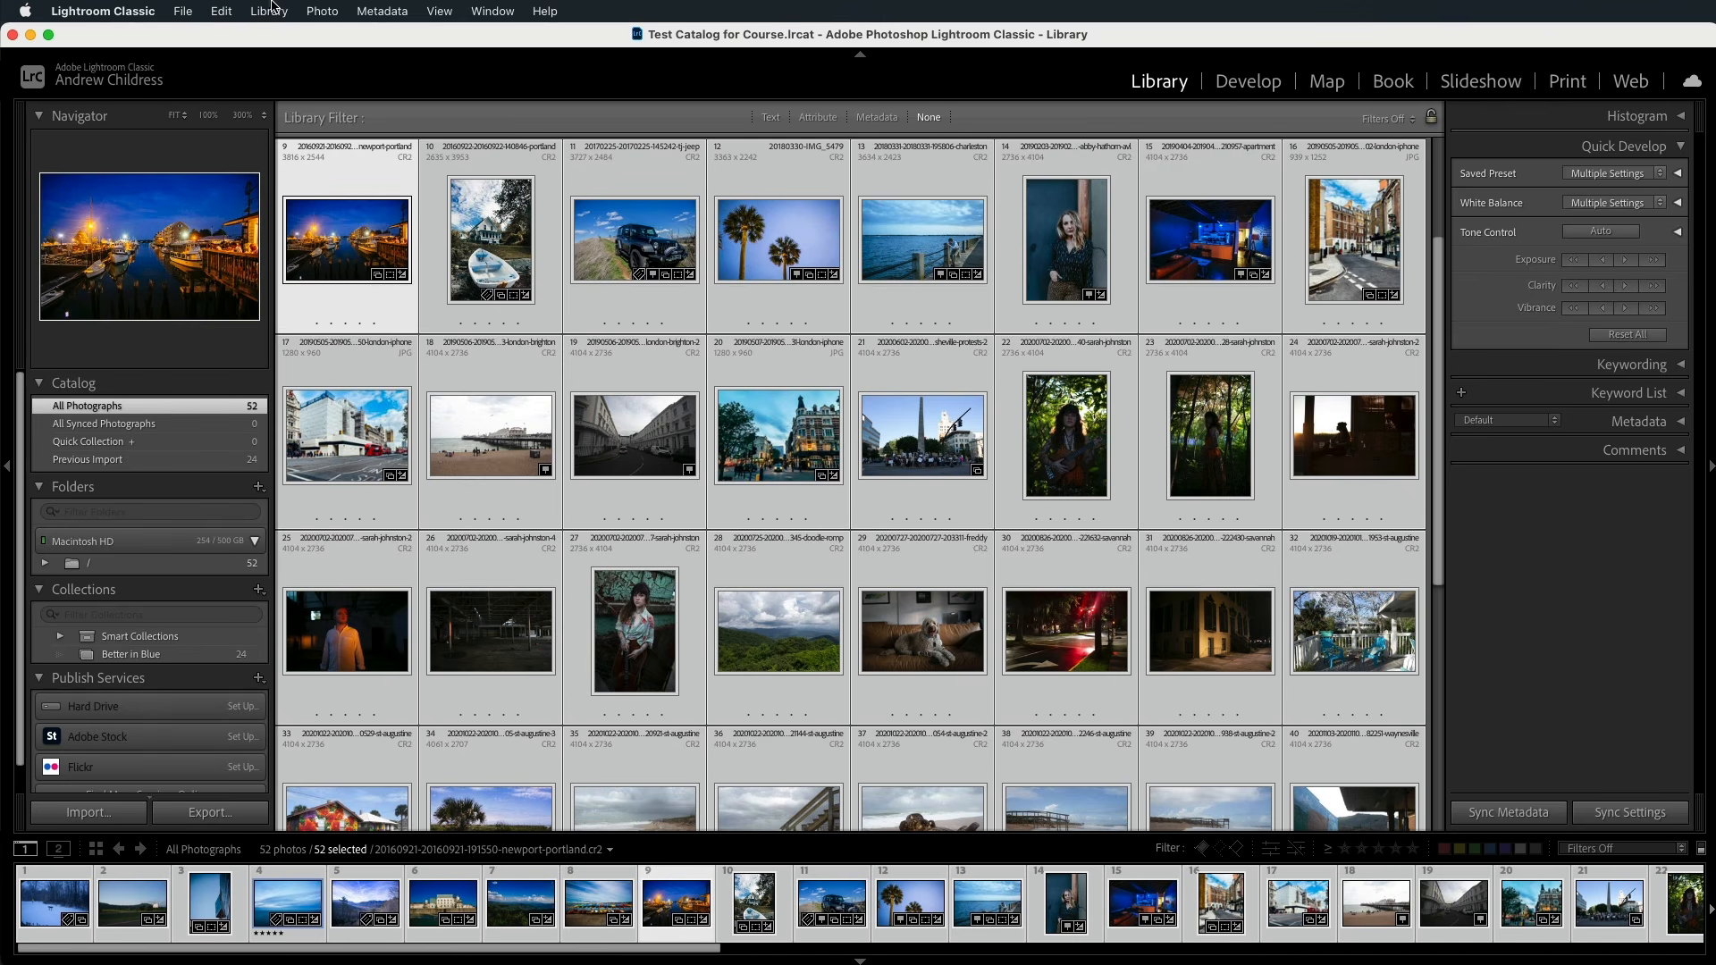
pyautogui.click(269, 10)
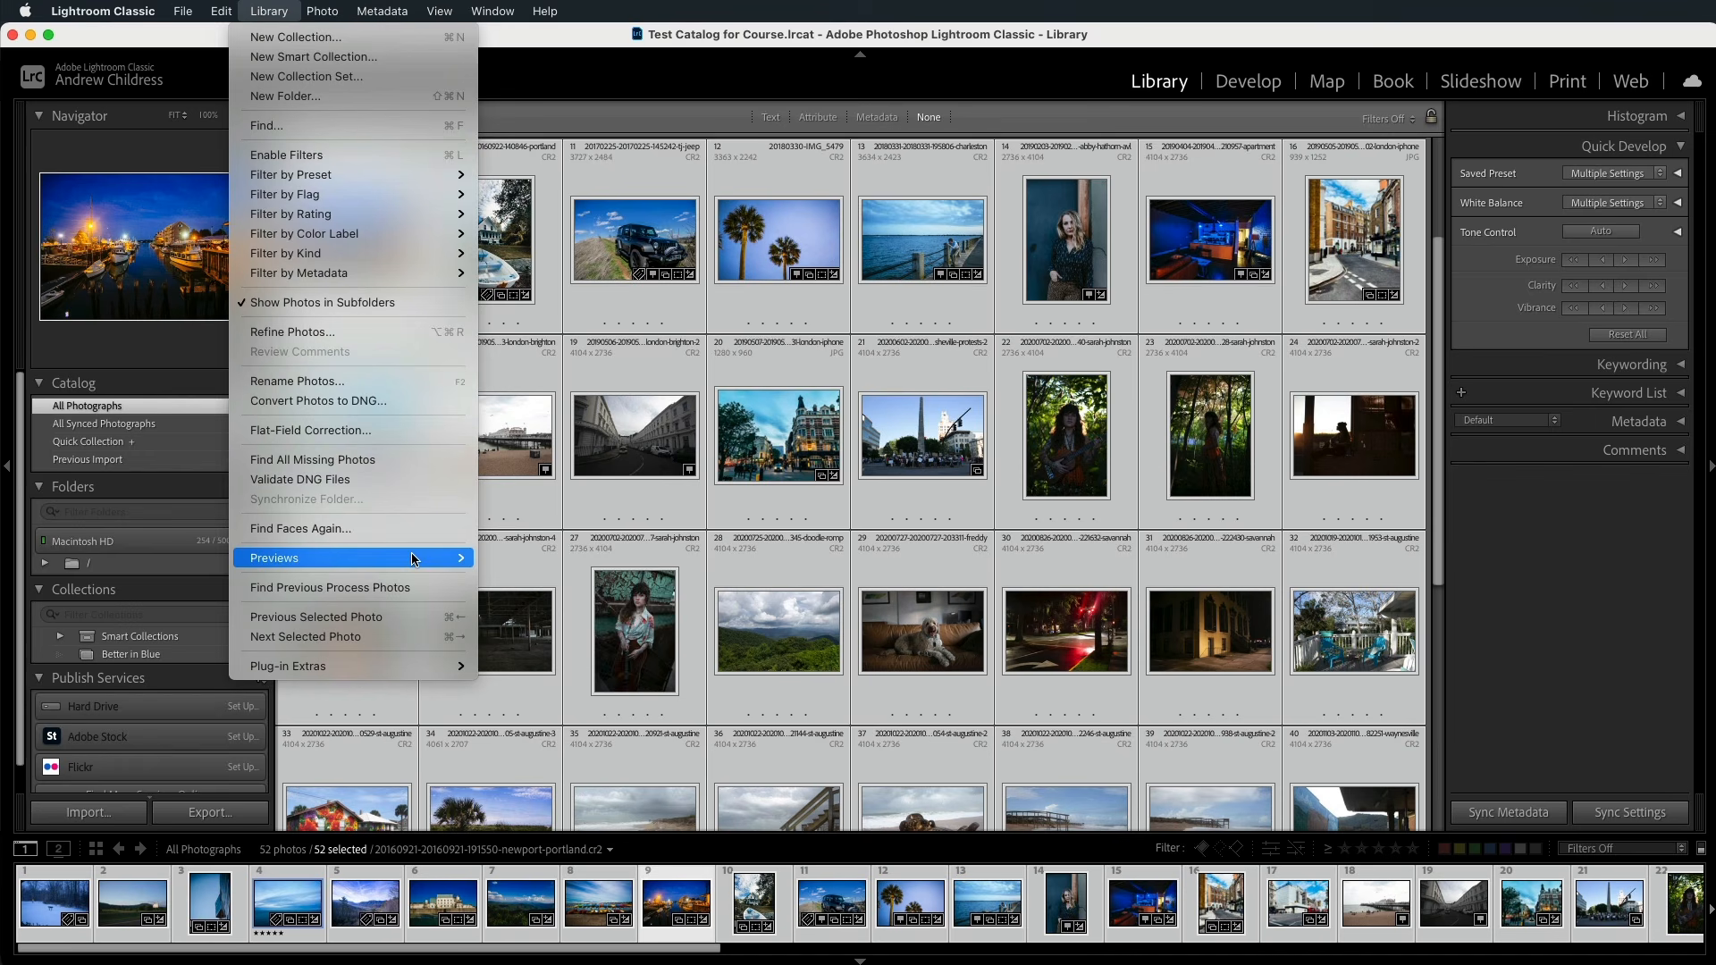
pyautogui.moveTo(402, 558)
pyautogui.click(650, 633)
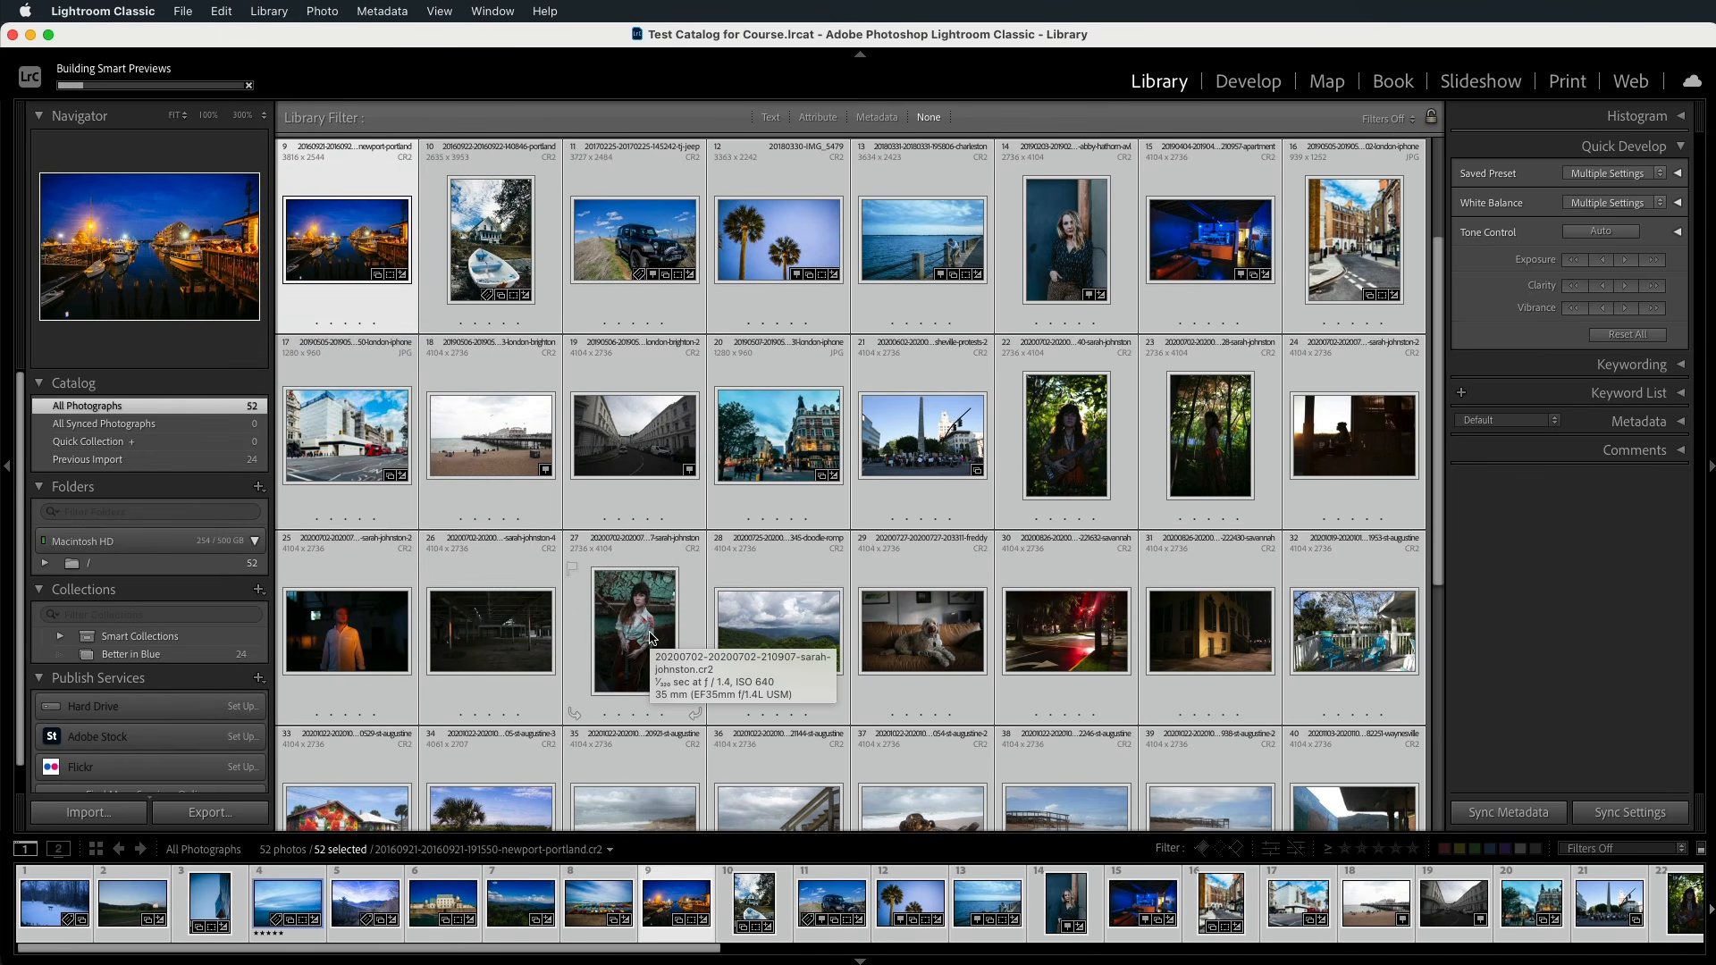
pyautogui.click(650, 637)
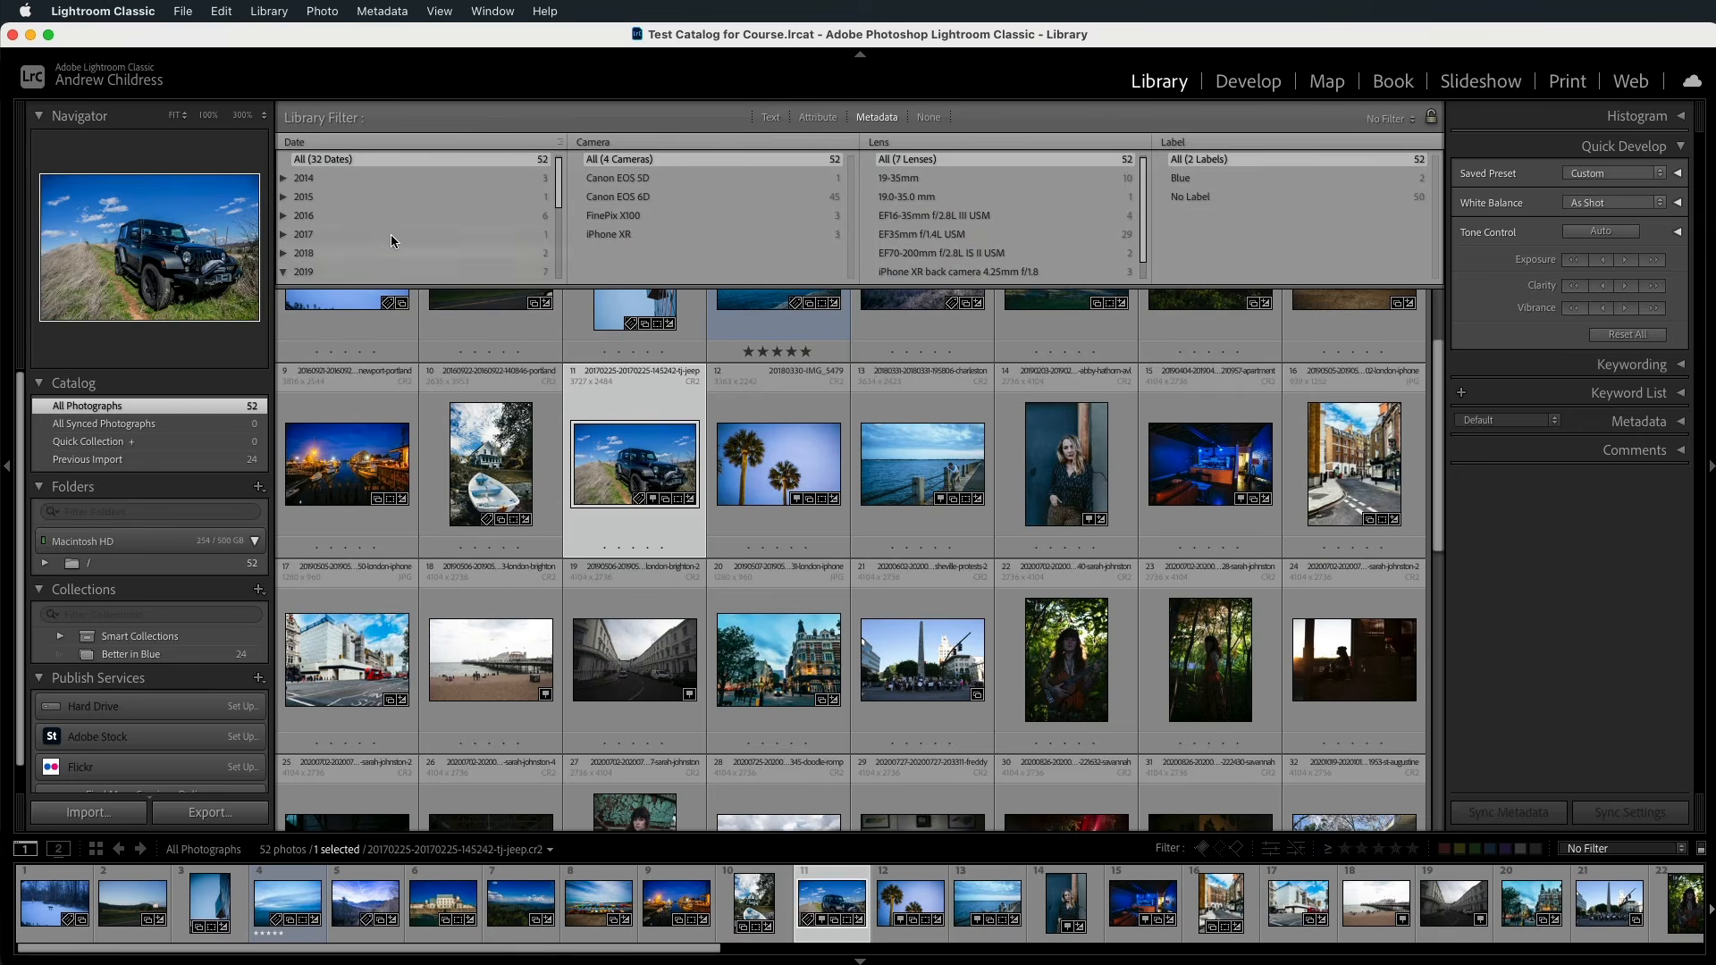
# Step: Replace the Date criterion in the metadata filter with Smart Preview Status, filter to No Smart Preview and select all matching photos
pyautogui.click(305, 142)
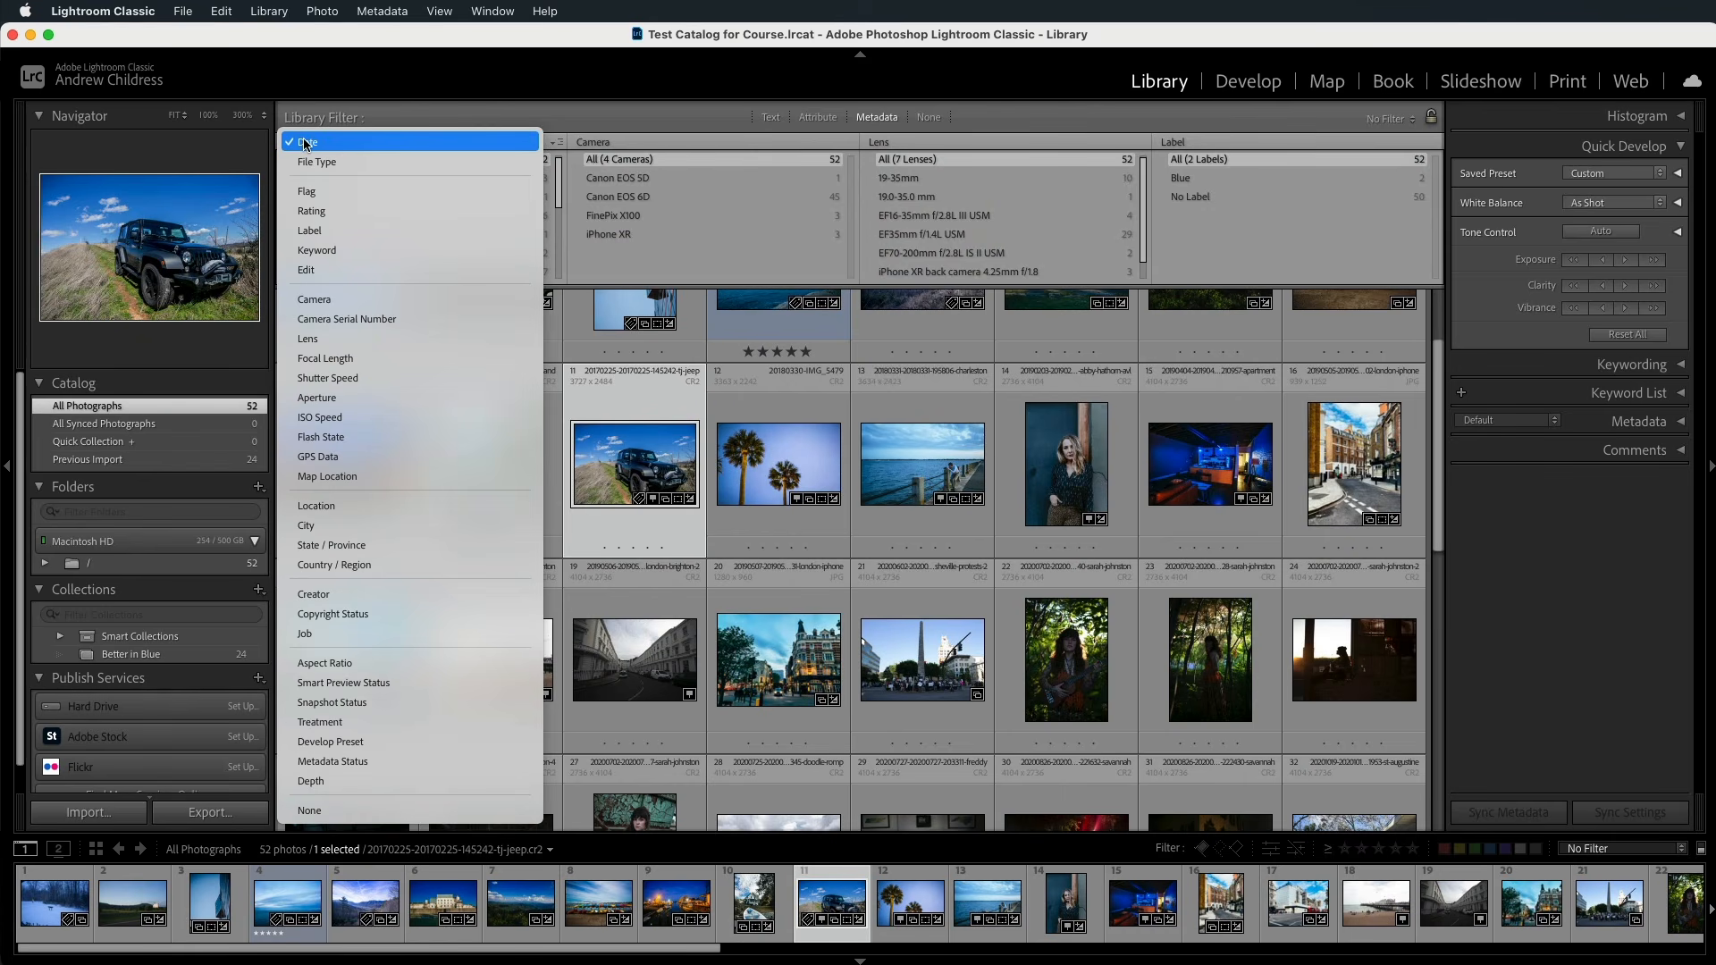
pyautogui.click(461, 682)
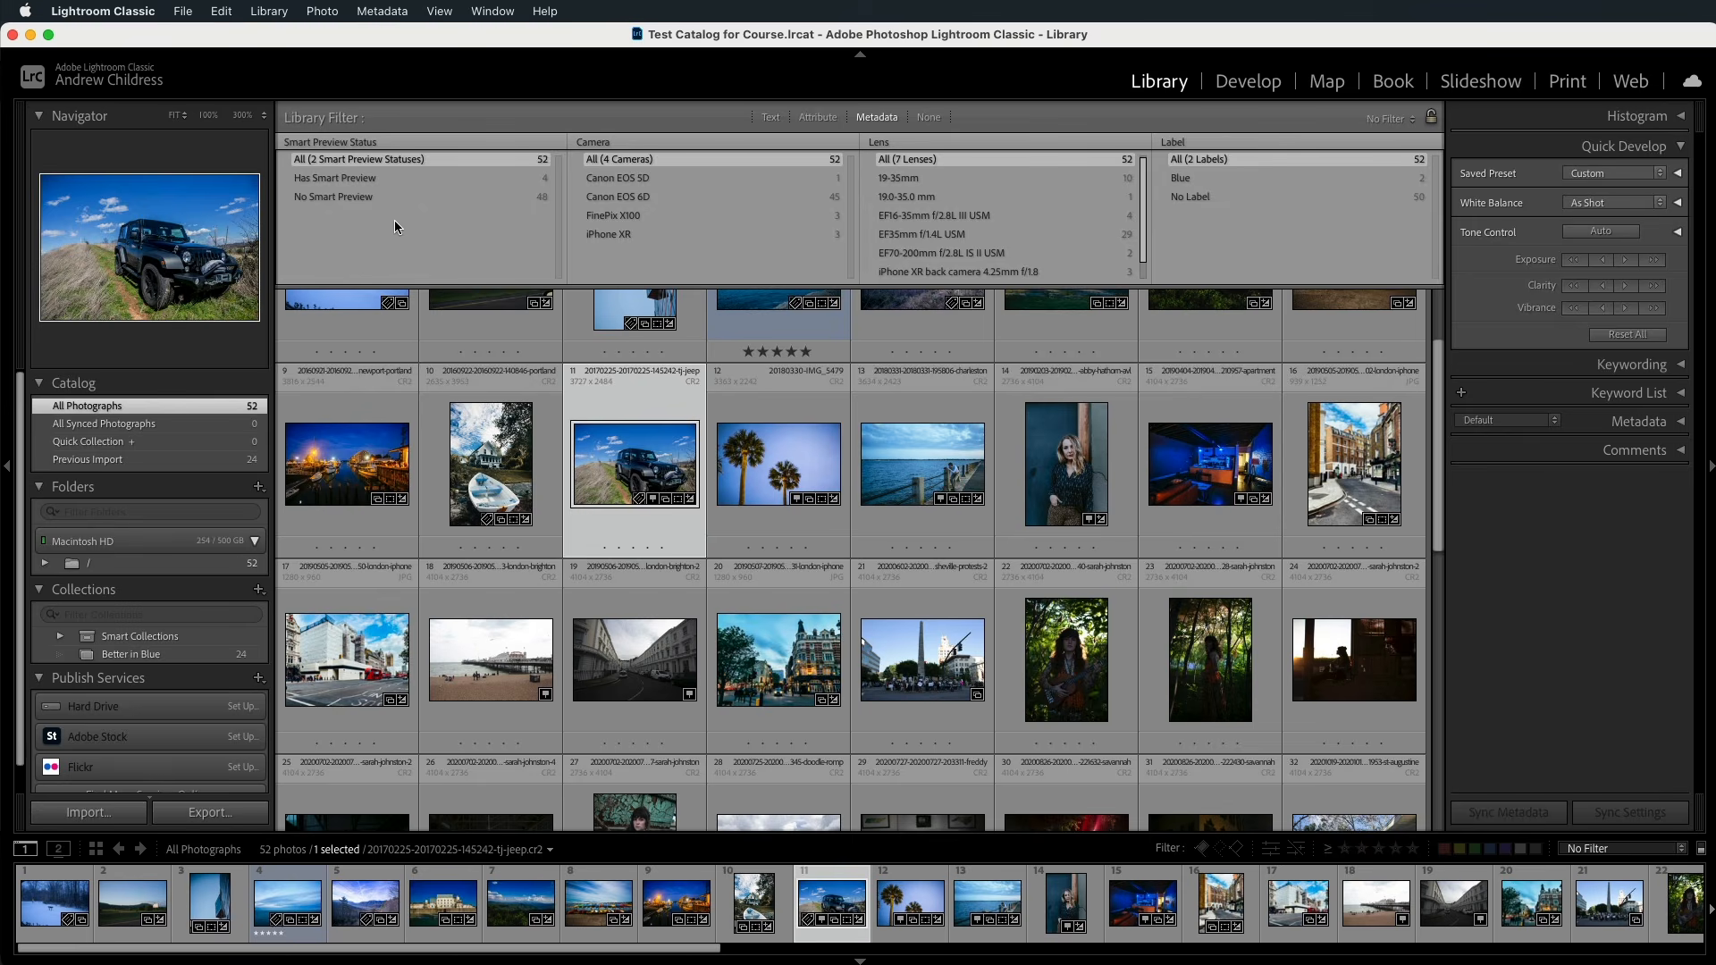
pyautogui.click(368, 192)
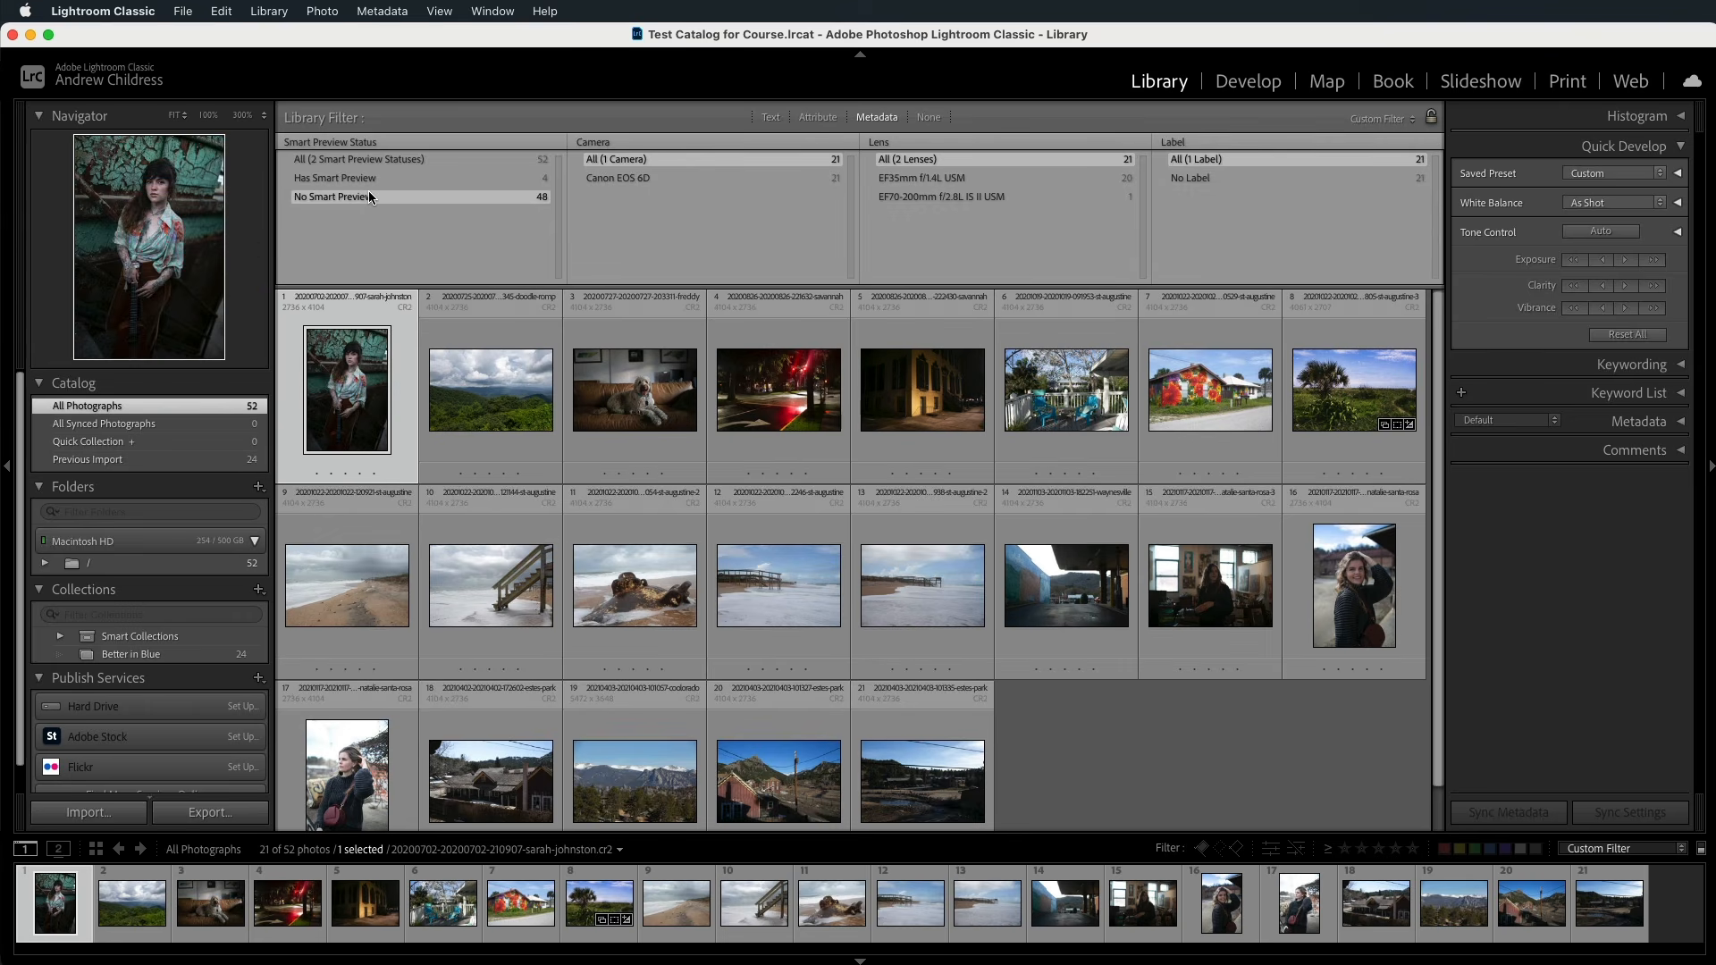
pyautogui.press('super+a')
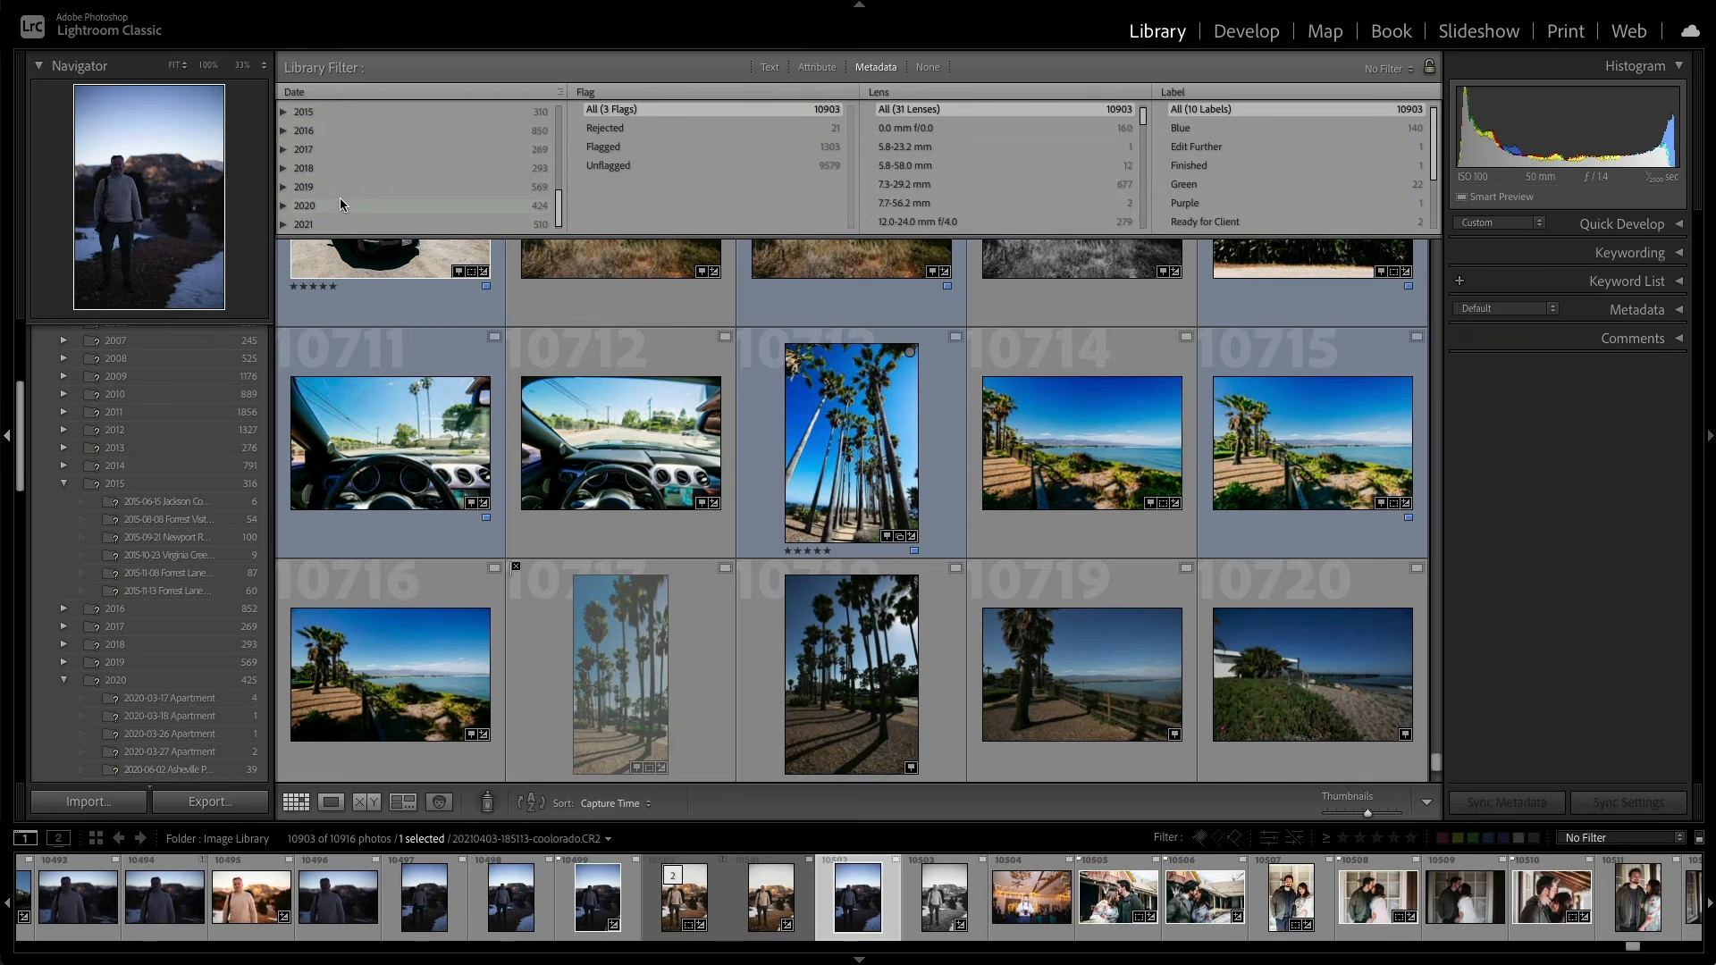
# Step: Filter the Image Library to flagged photos from 2020 and 2021, and change the Flag criterion to Rating
pyautogui.click(339, 204)
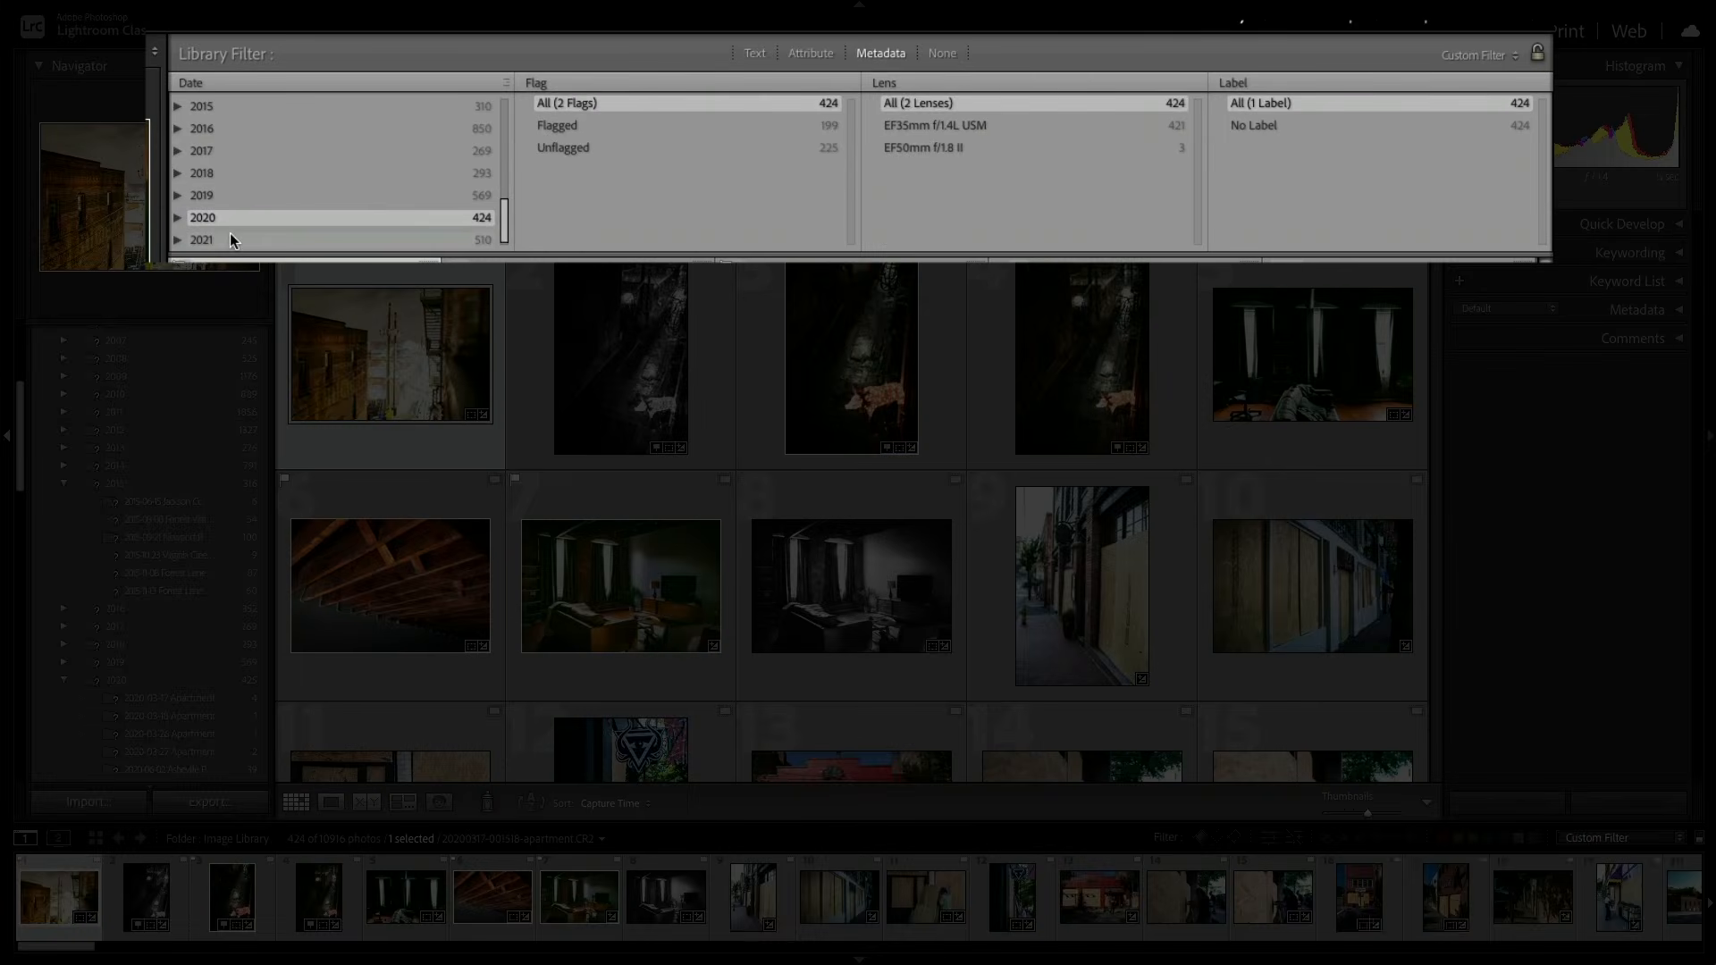
pyautogui.keyDown('shift'); pyautogui.click(231, 239); pyautogui.keyUp('shift')
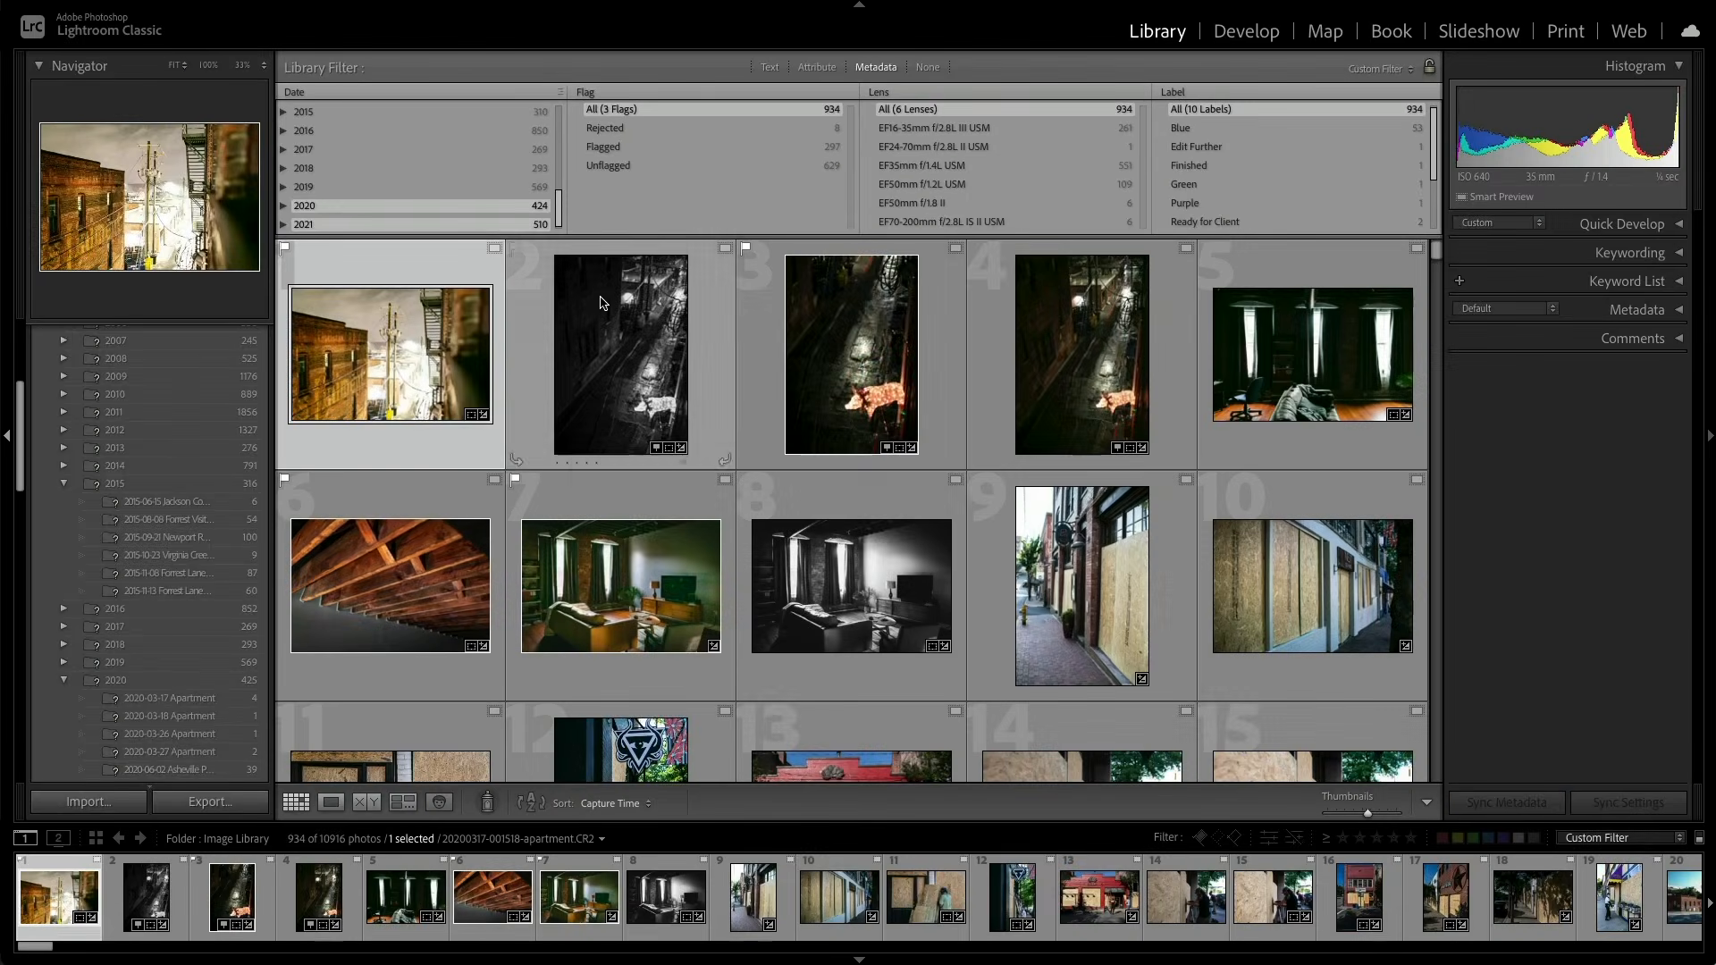
pyautogui.click(645, 143)
pyautogui.click(600, 98)
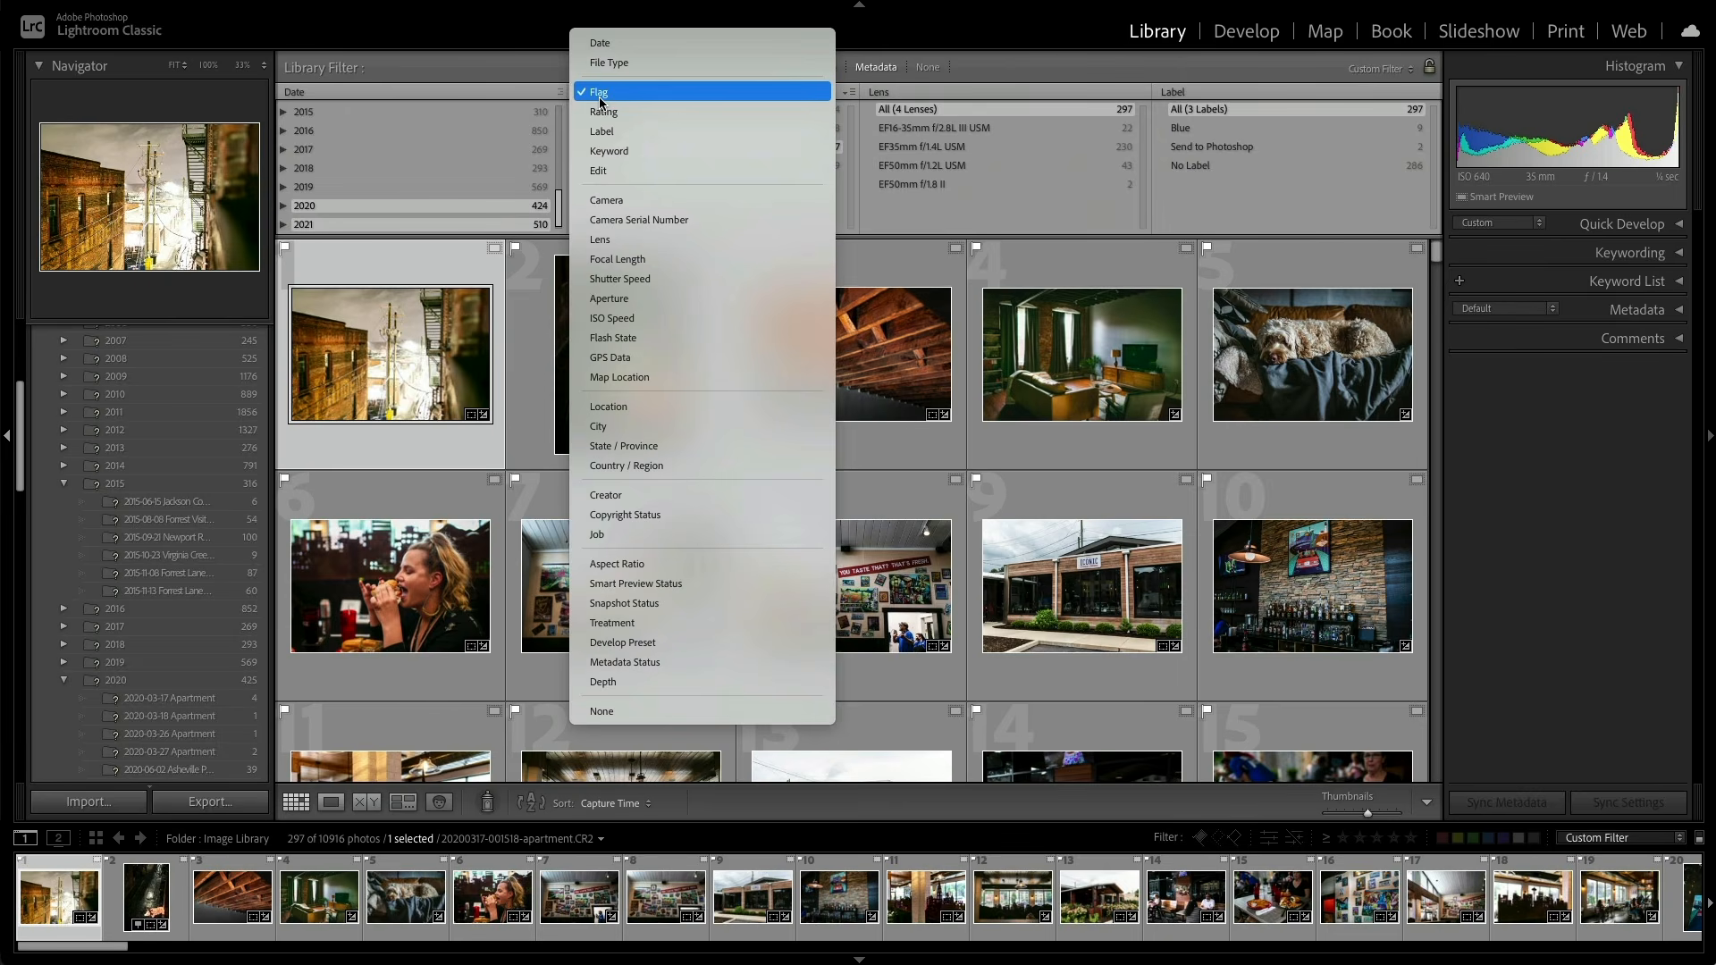
pyautogui.click(616, 111)
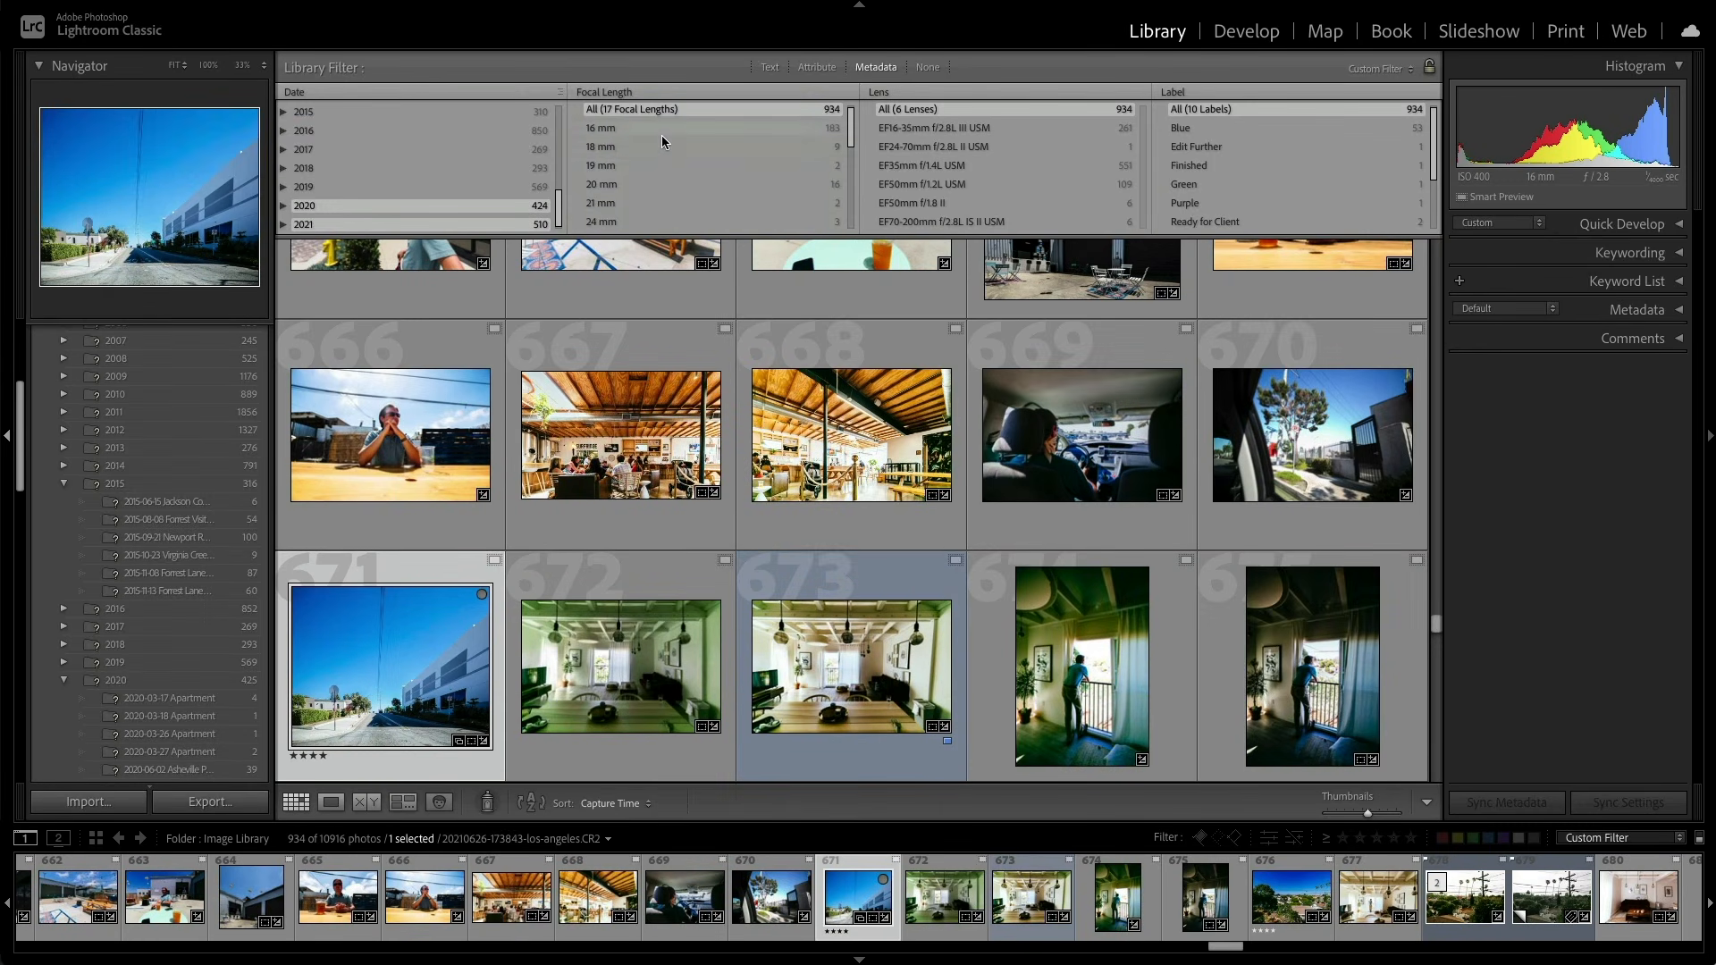
# Step: Narrow the metadata filter to focal lengths from 16 mm to 25 mm and, in place of Lens, to ratings of 4 Stars and 5 Stars
pyautogui.click(663, 128)
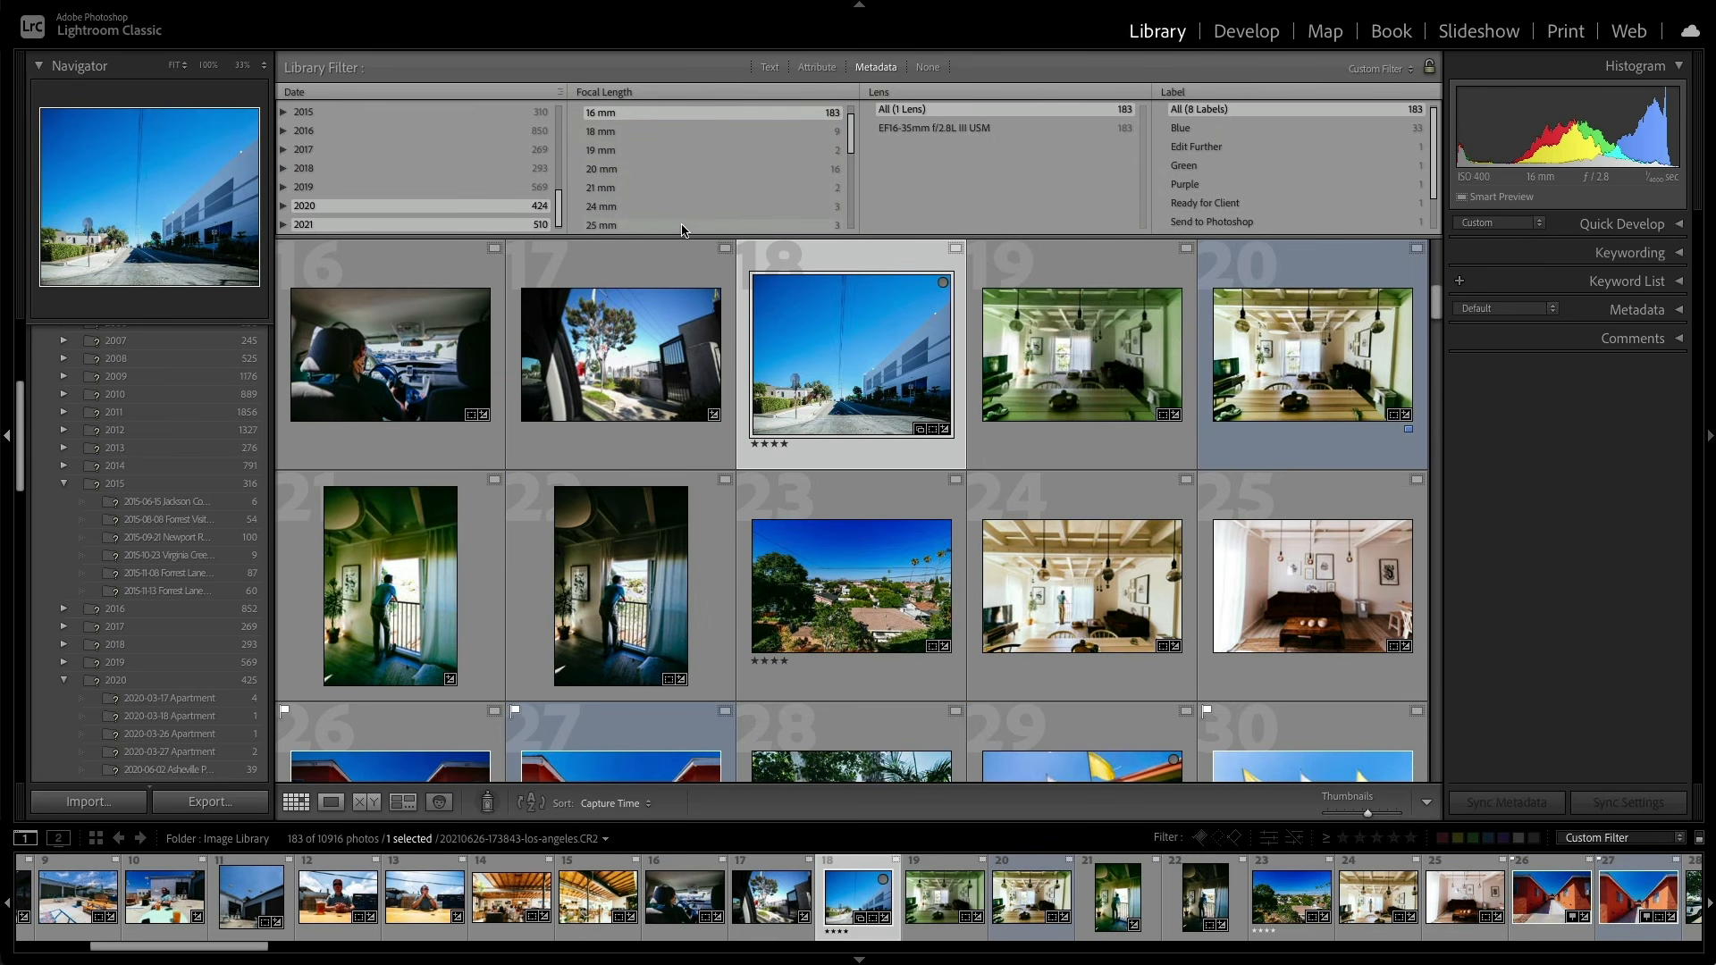
pyautogui.keyDown('shift'); pyautogui.click(682, 225); pyautogui.keyUp('shift')
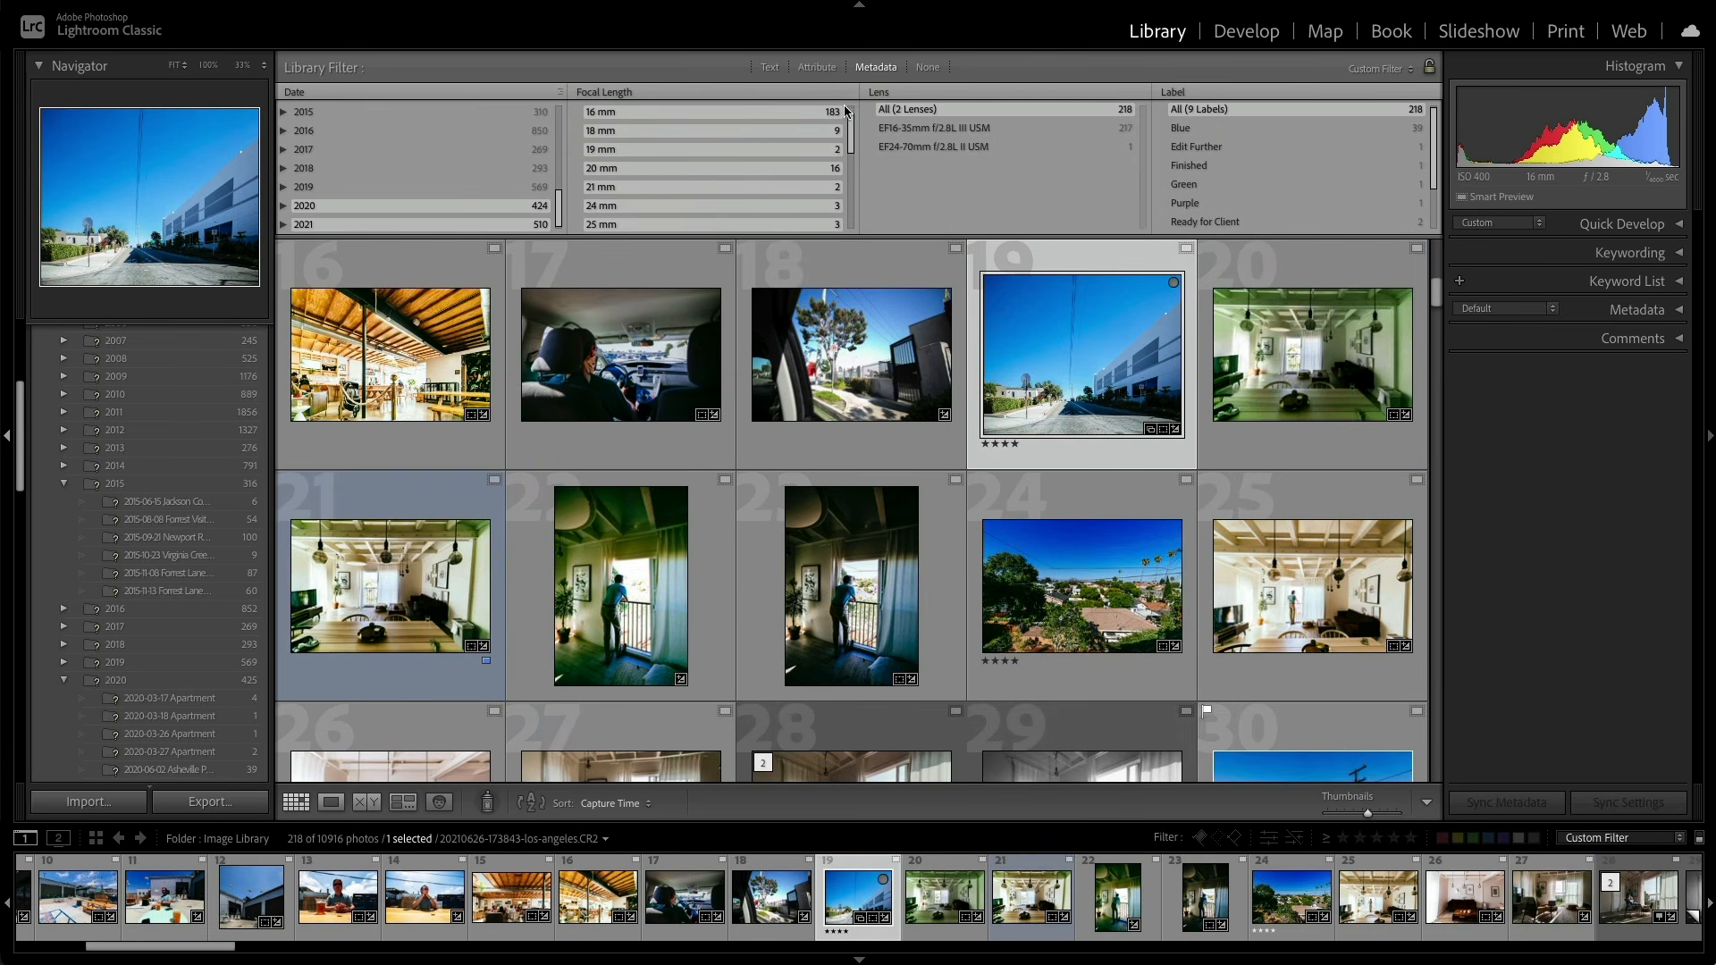
pyautogui.click(889, 93)
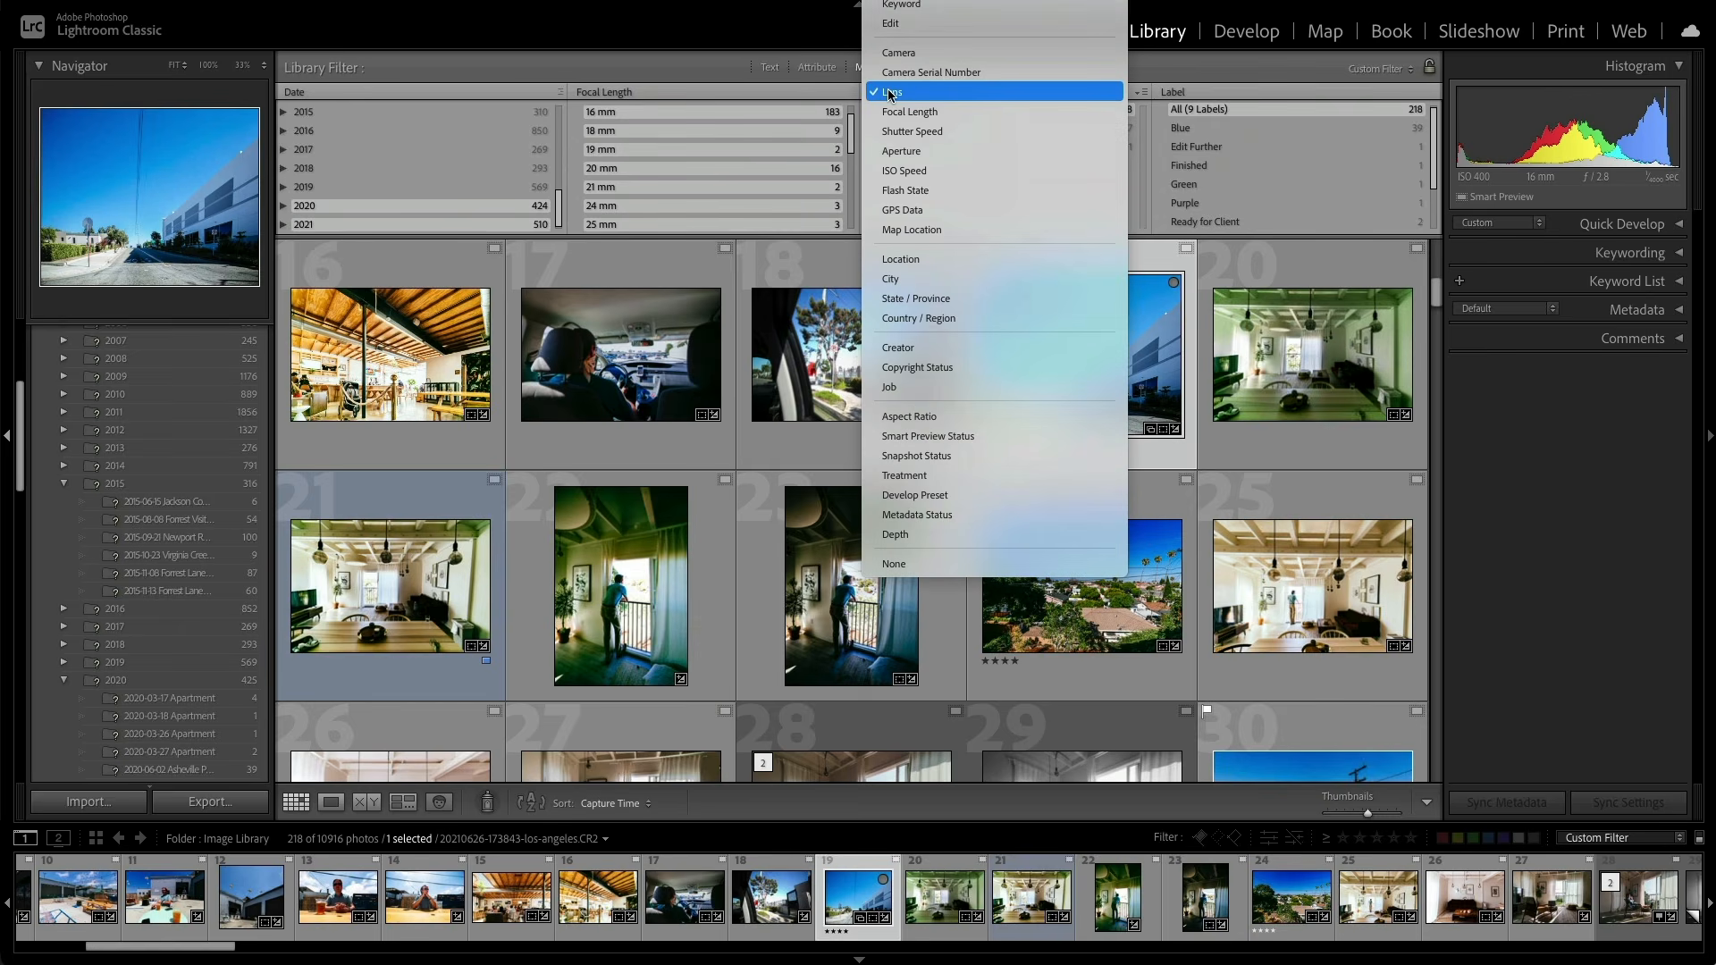
pyautogui.click(911, 43)
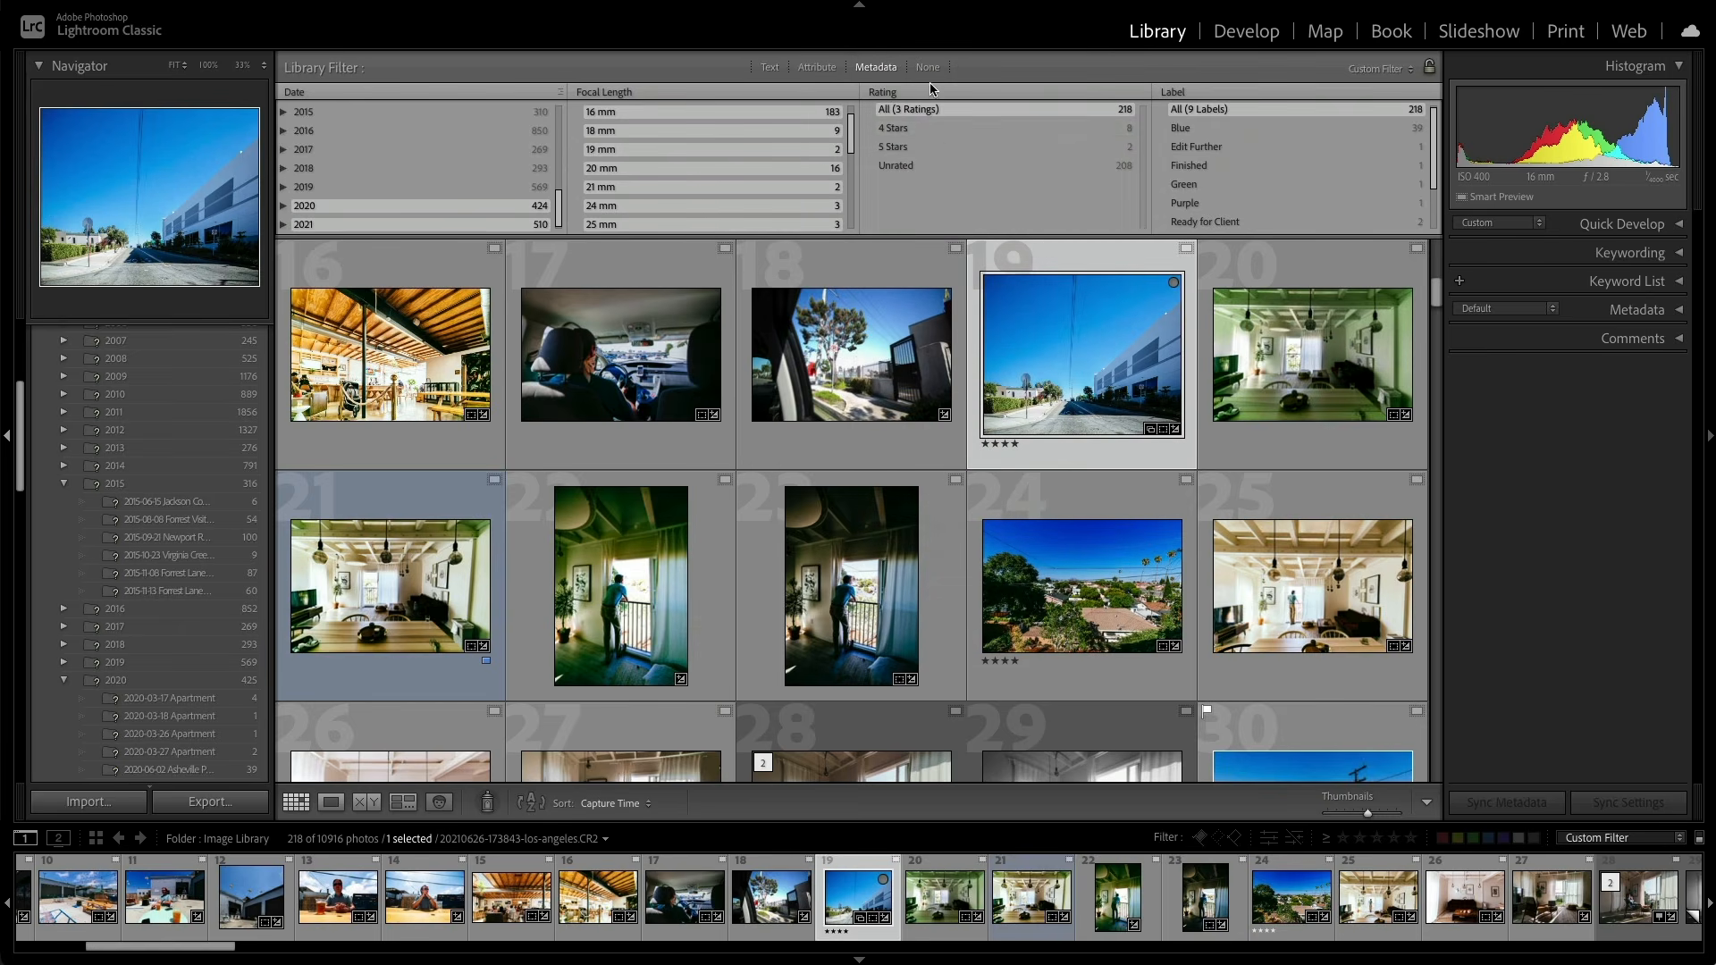
pyautogui.click(937, 127)
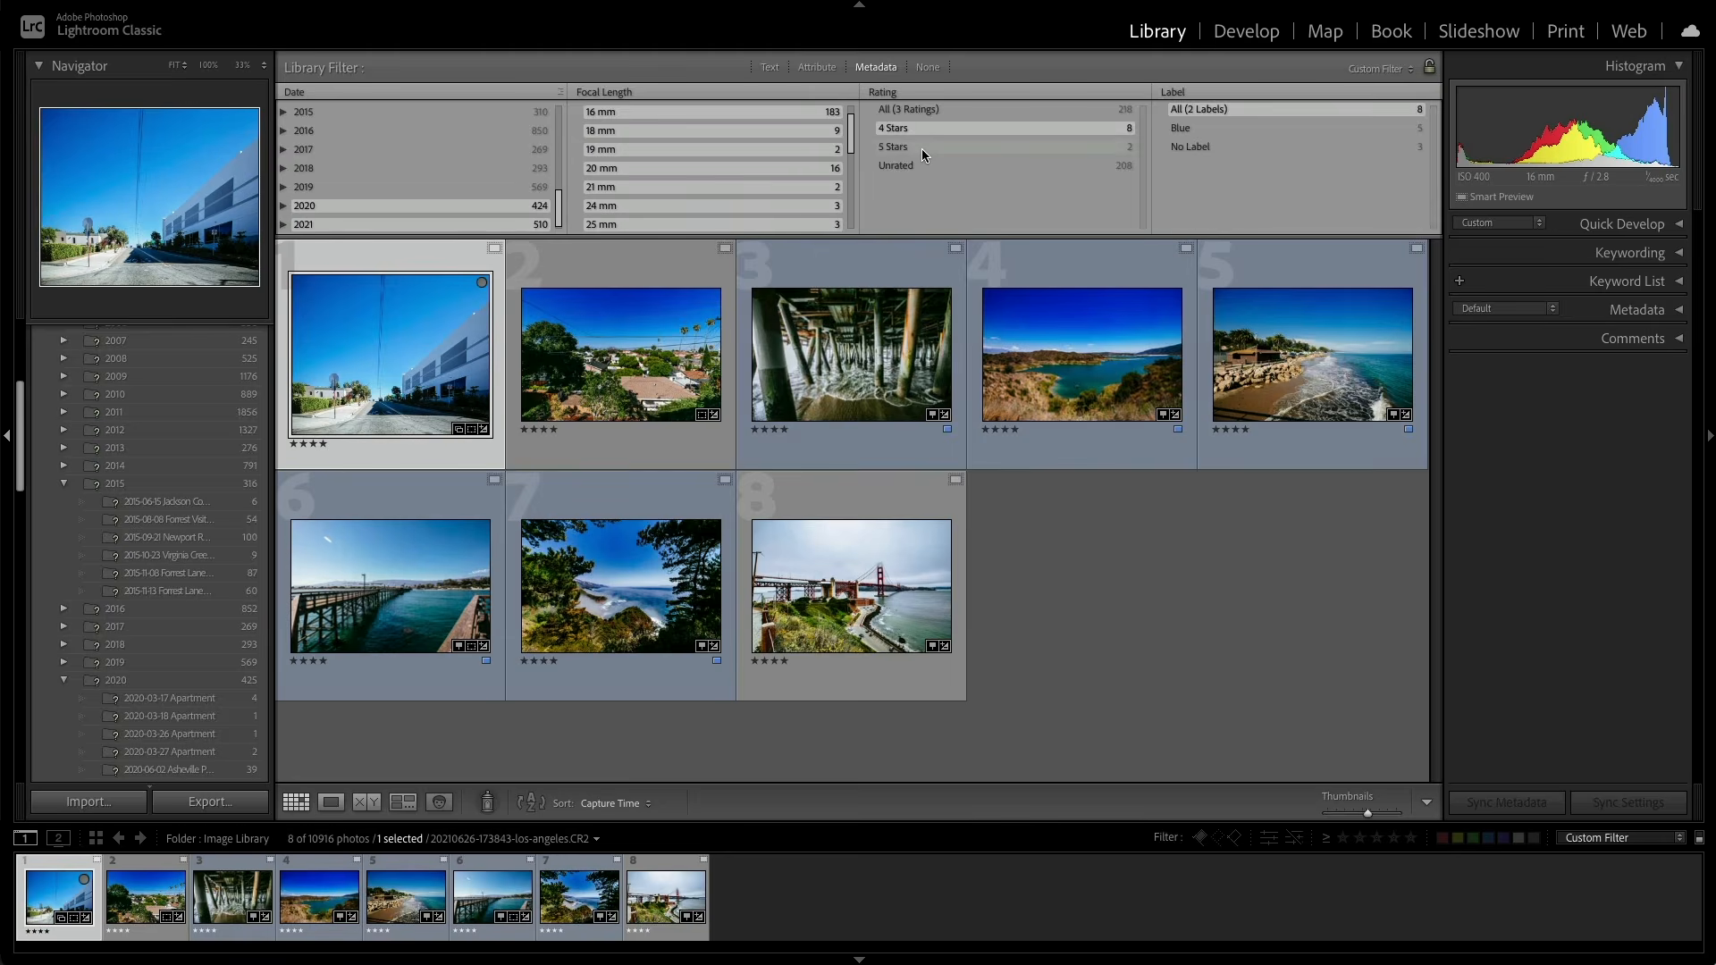
pyautogui.keyDown('ctrl'); pyautogui.click(920, 148); pyautogui.keyUp('ctrl')
pyautogui.click(1120, 548)
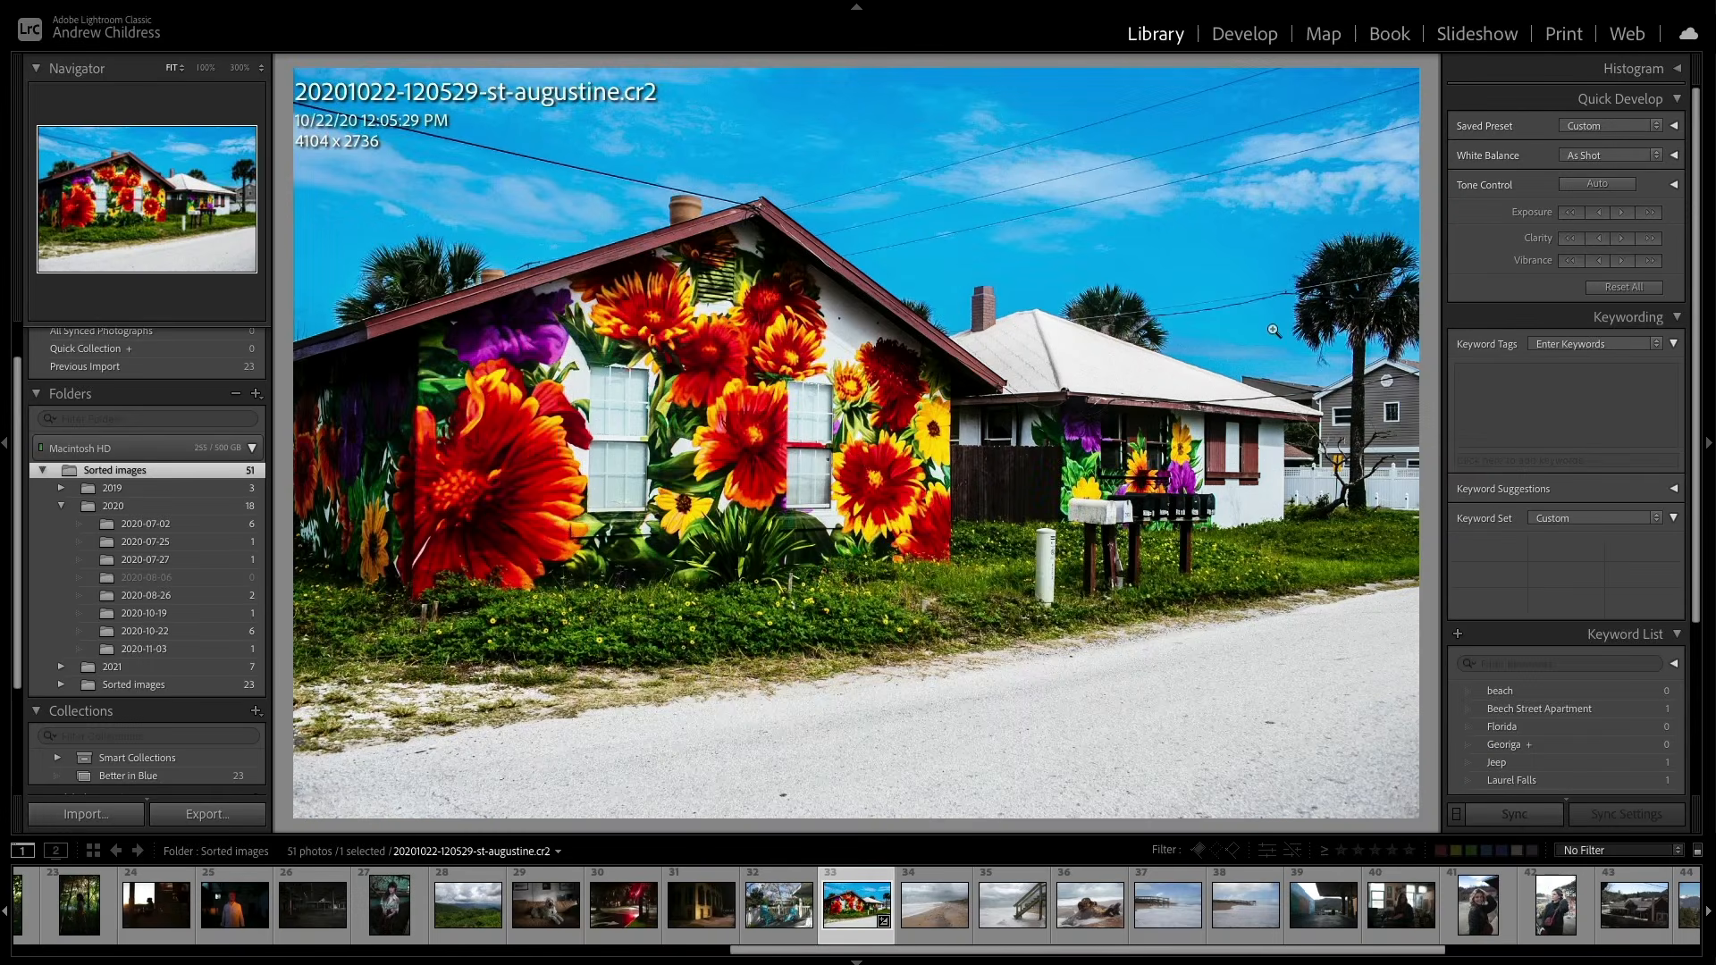
# Step: Add the keyword tags Mural, Florida and St. Augustine to the flower mural house photo
pyautogui.click(1451, 387)
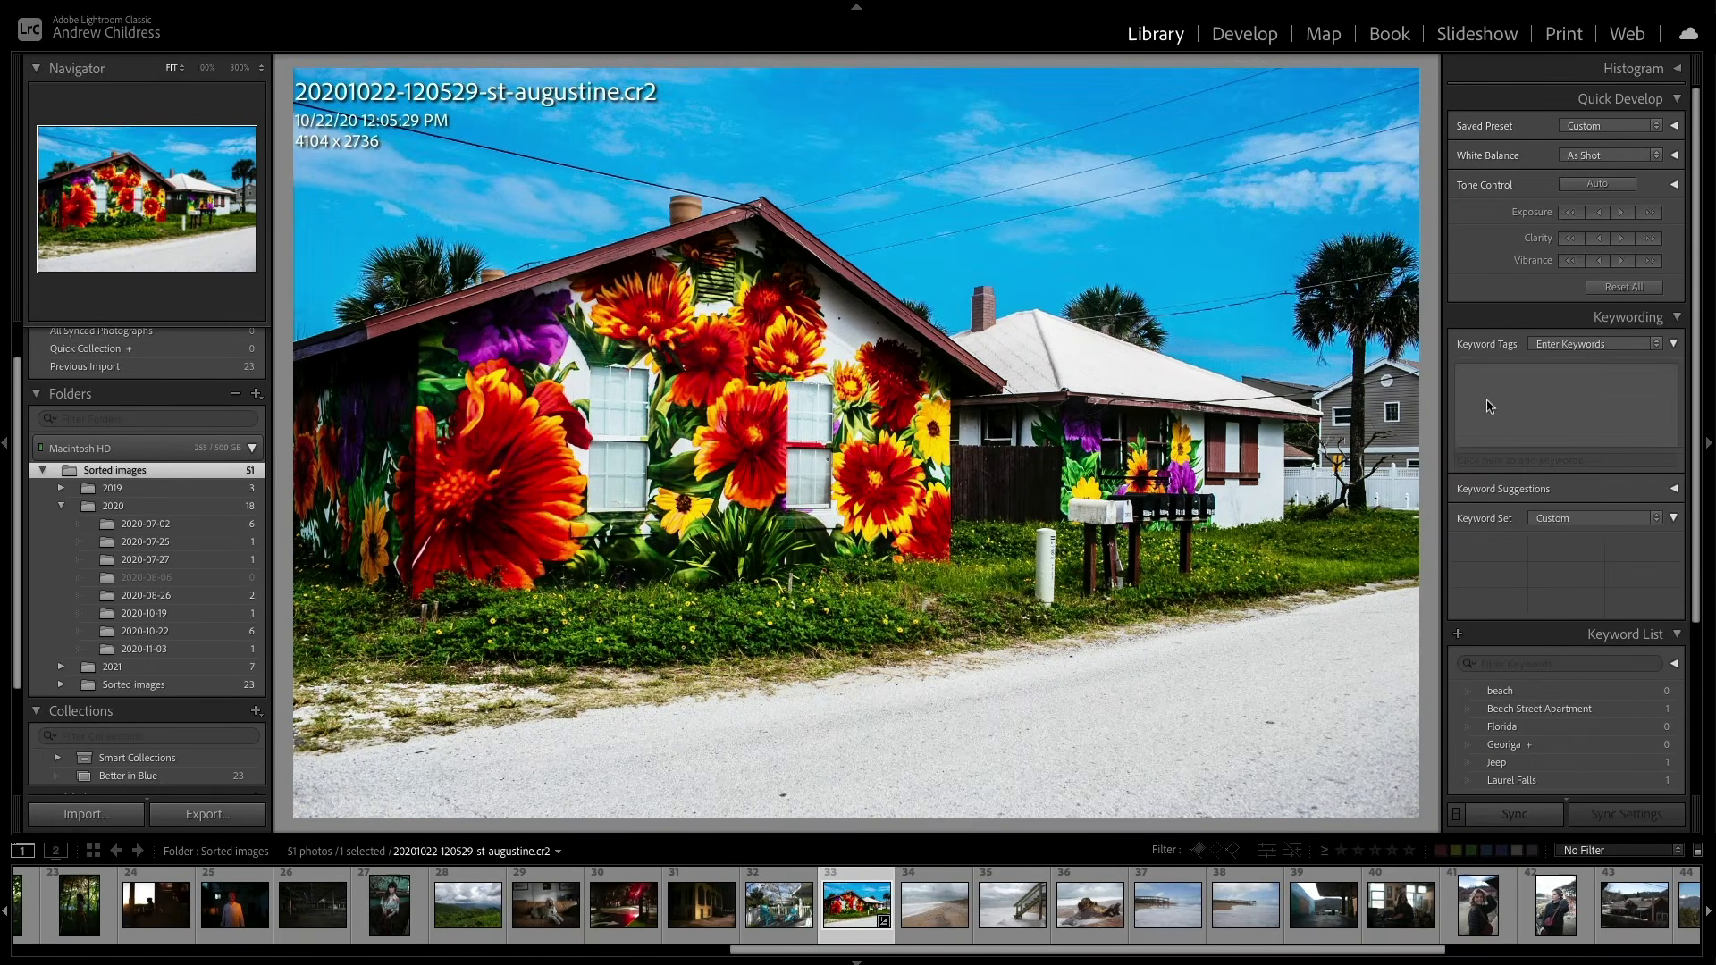
pyautogui.write('Mural')
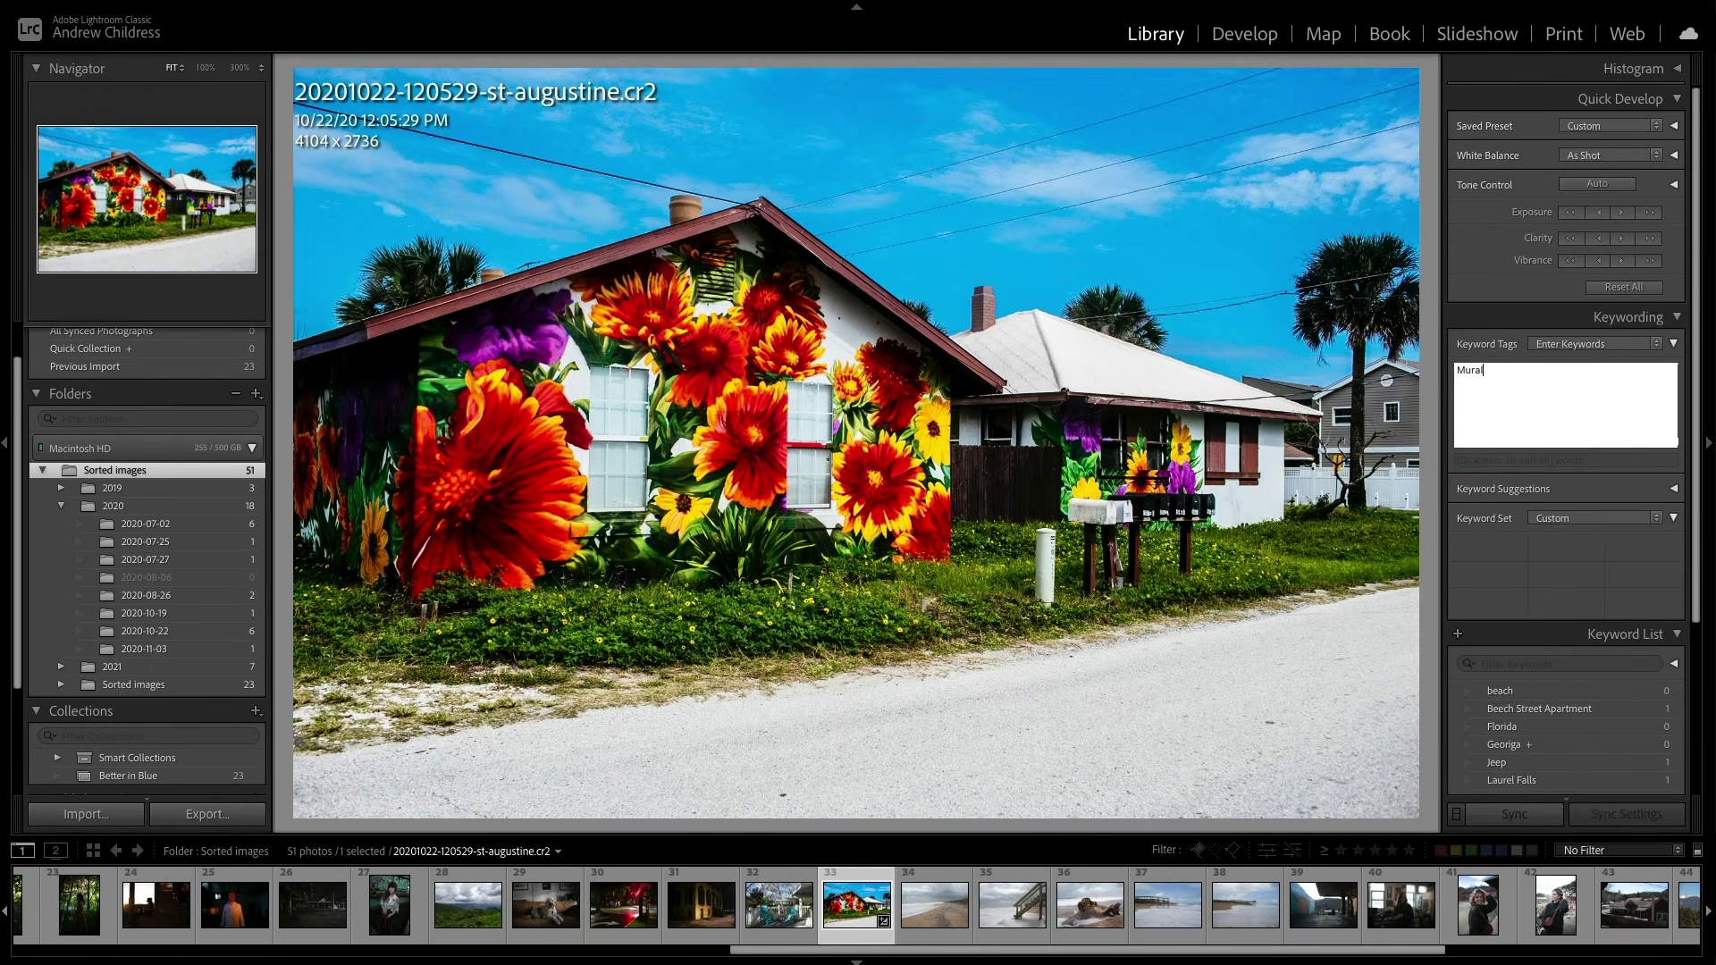
pyautogui.press('Return')
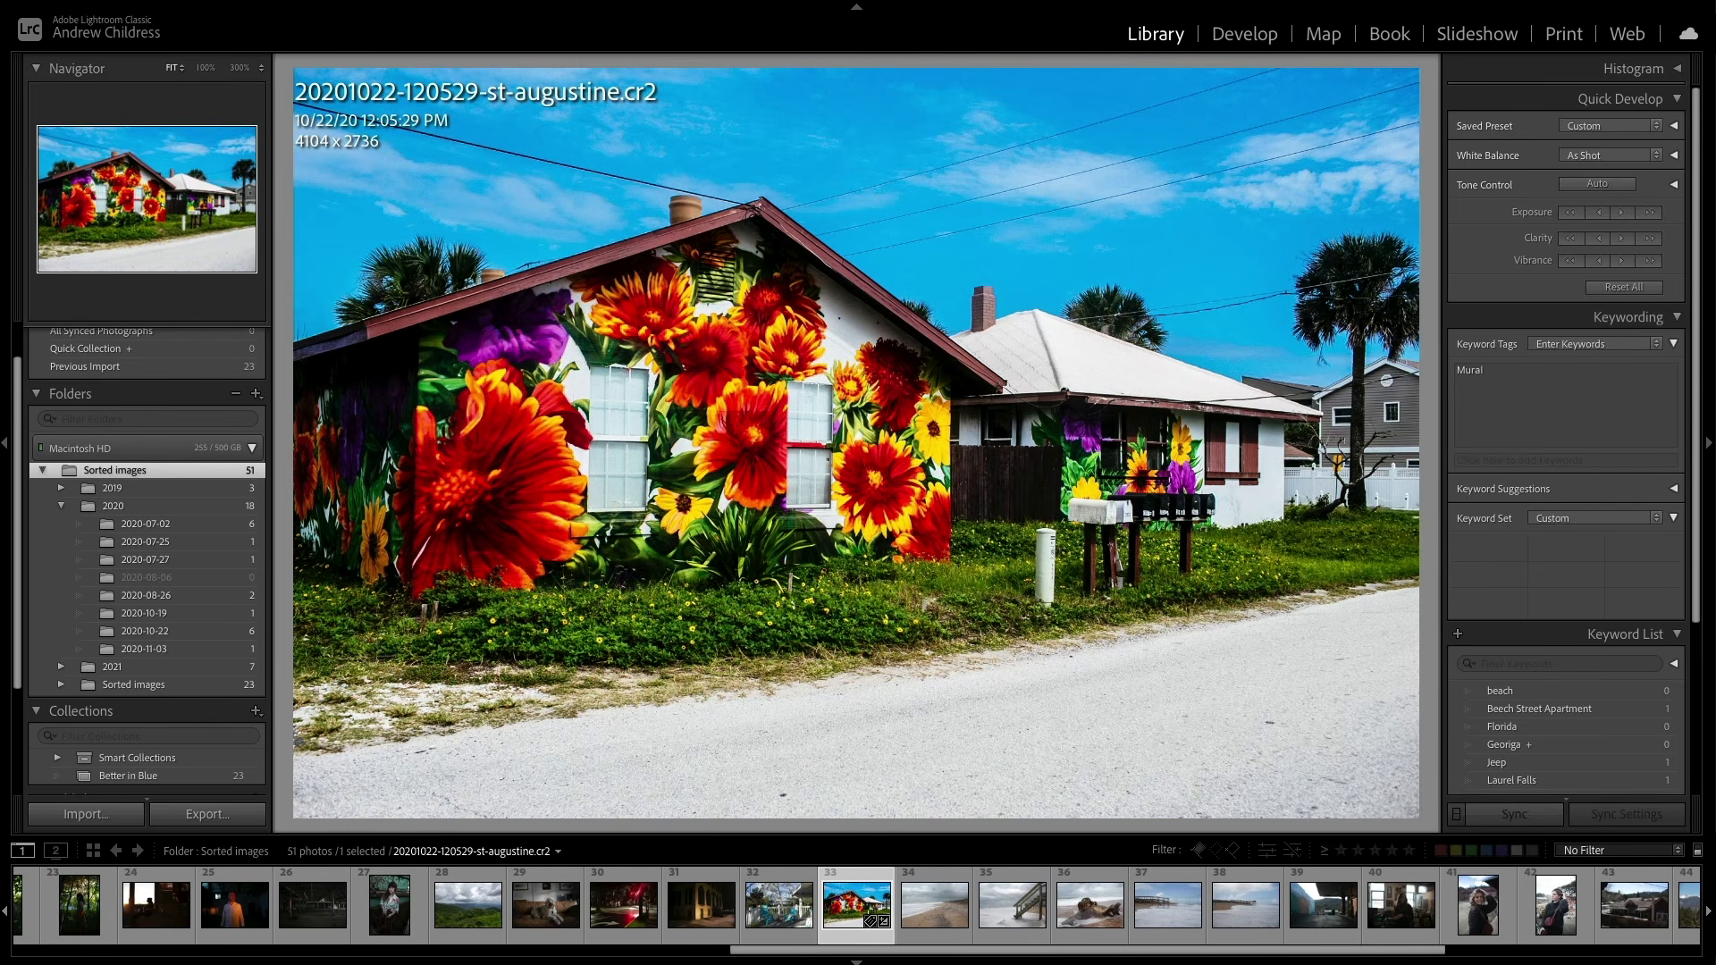
pyautogui.click(1486, 401)
pyautogui.write(', Florida')
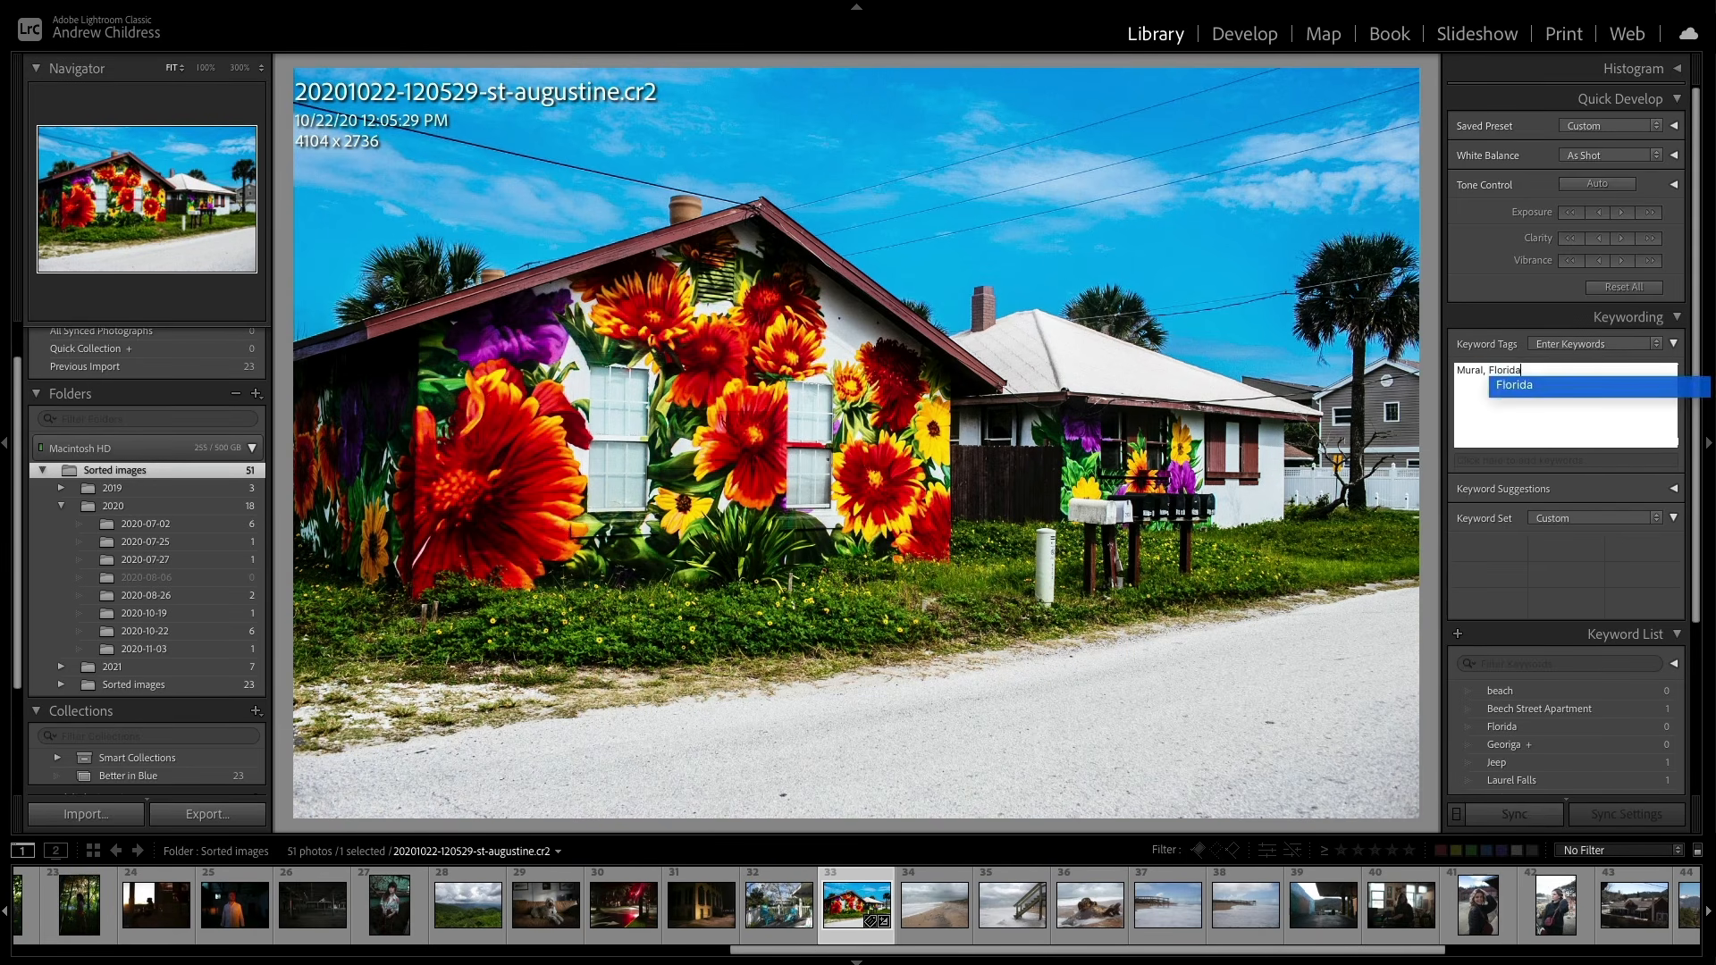
pyautogui.write(', St. Augustine')
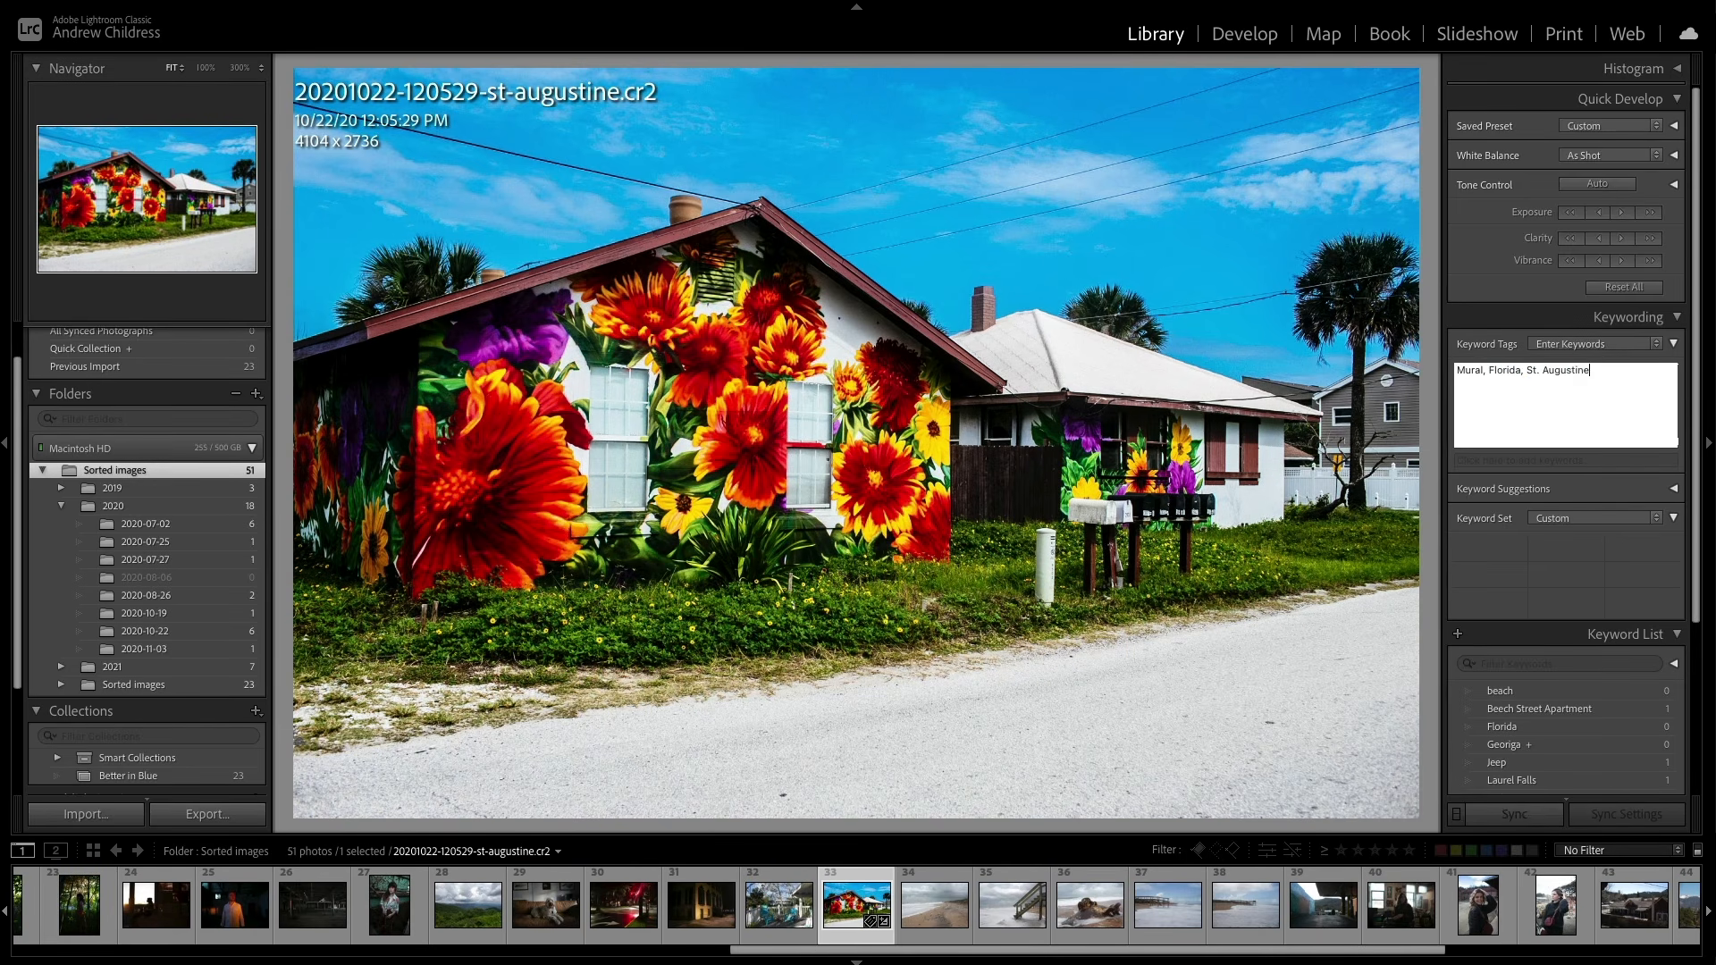
pyautogui.press('Return')
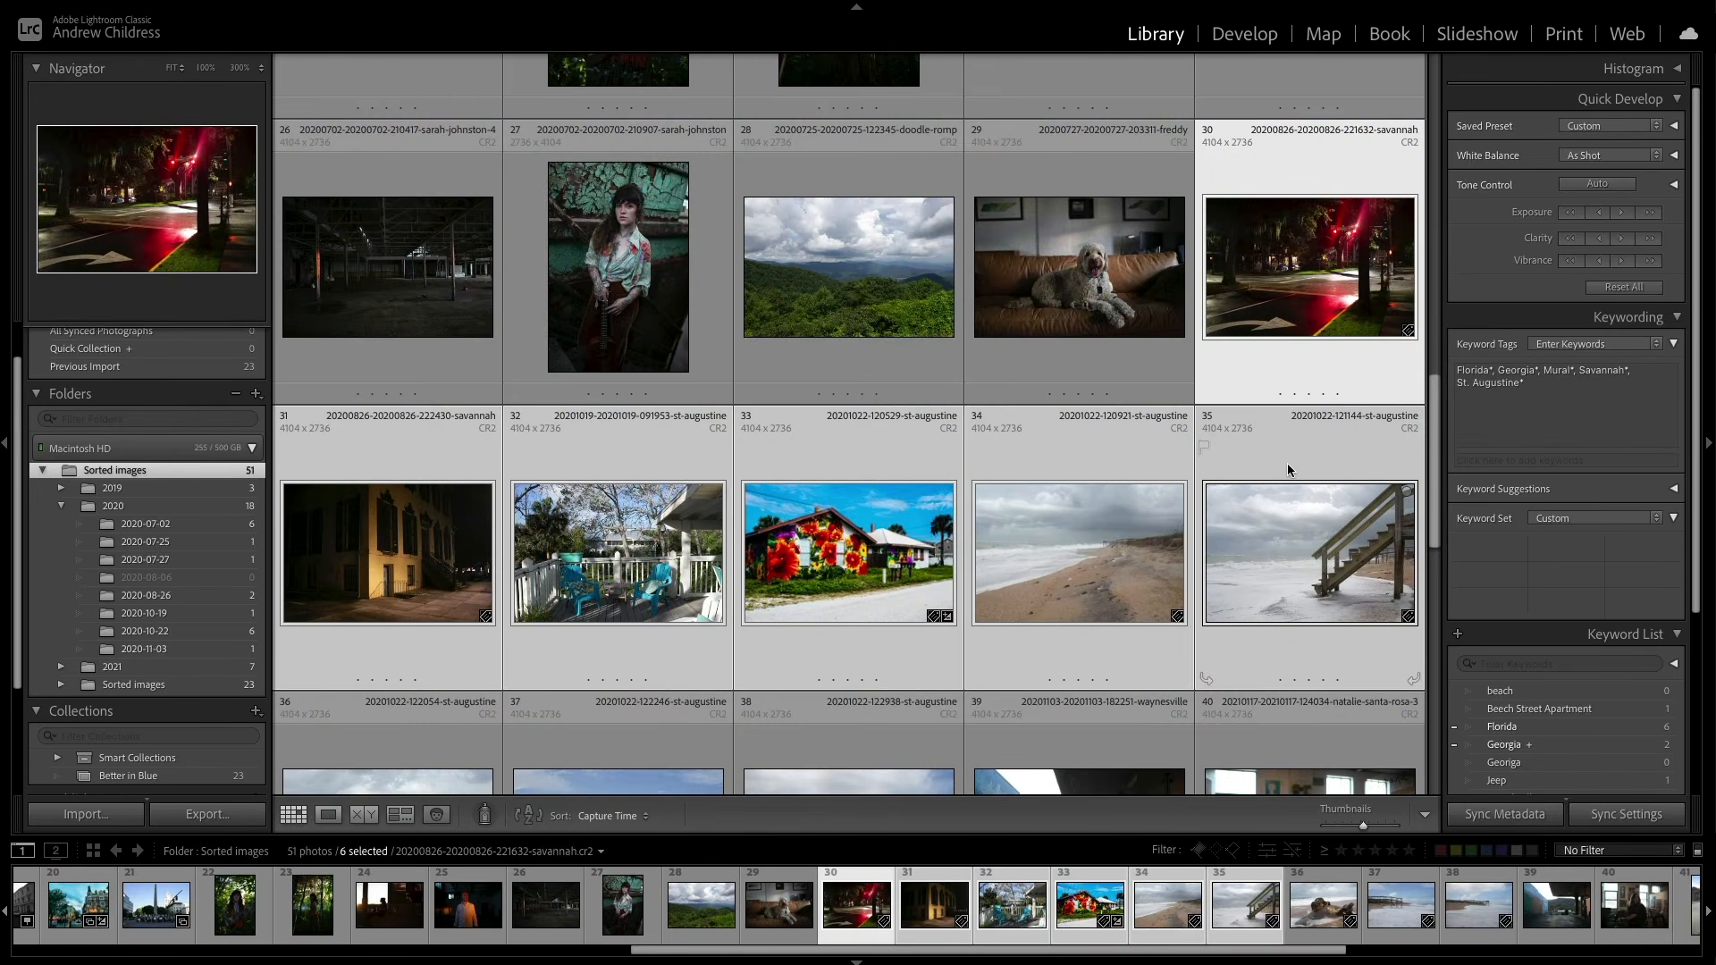
# Step: Search any searchable field of the Sorted images folder for Florida
pyautogui.click(1287, 463)
pyautogui.press('super+f')
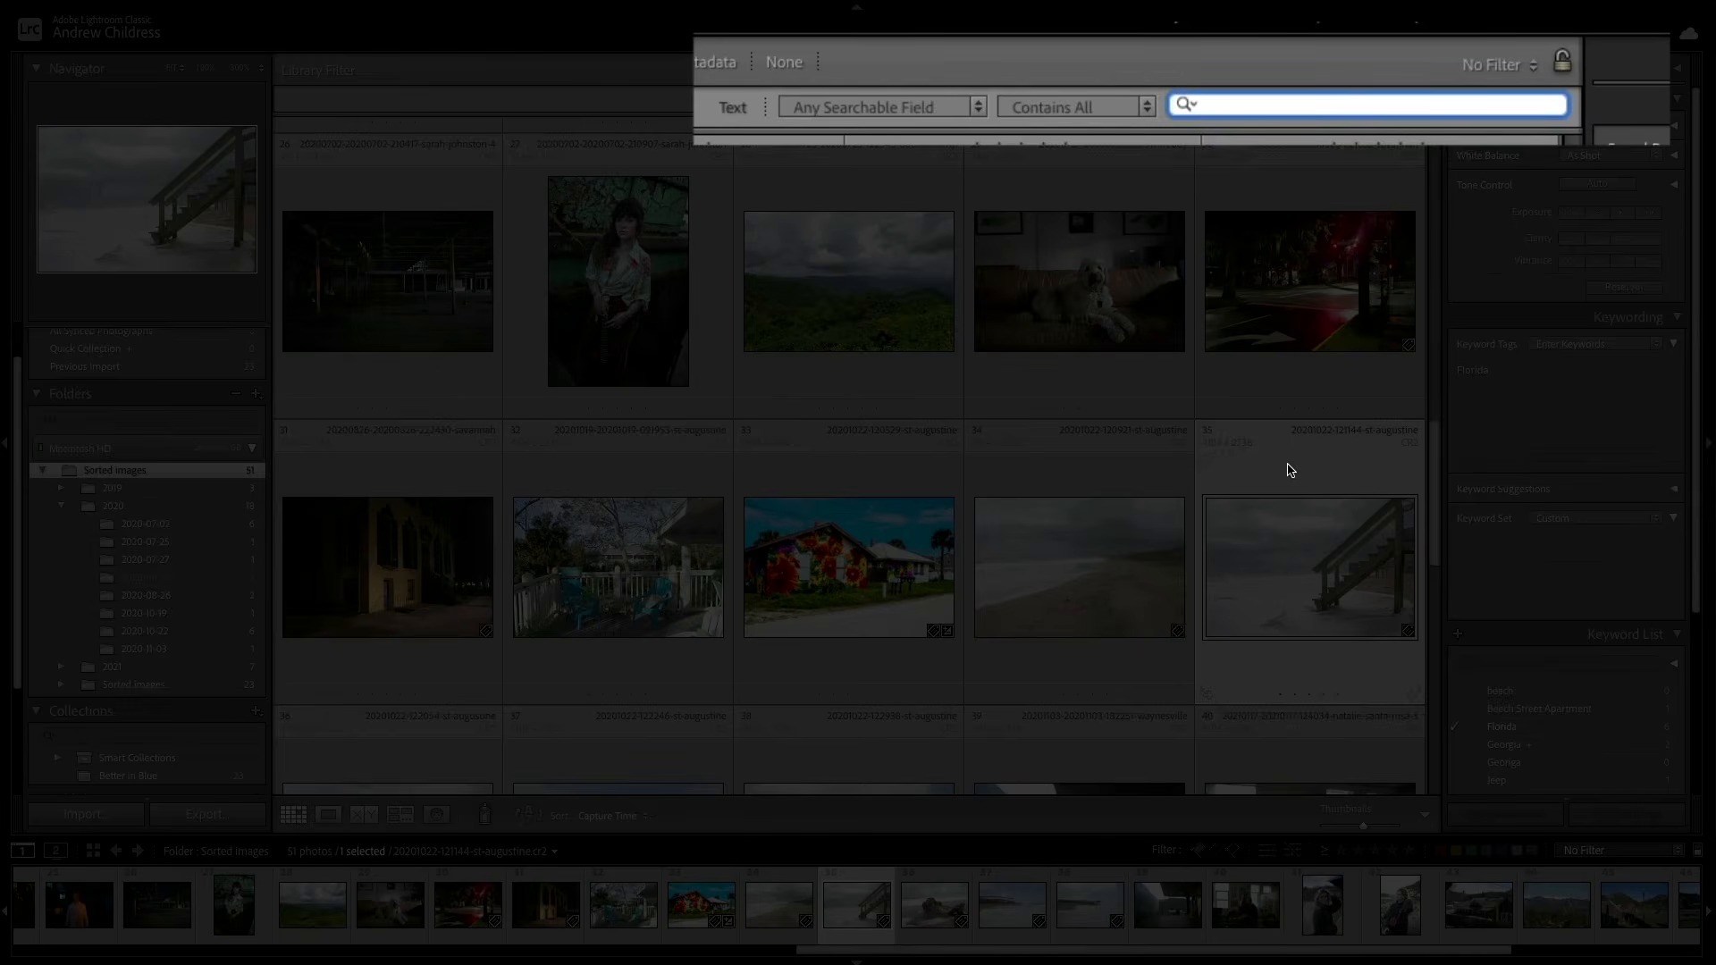
pyautogui.write('Florida')
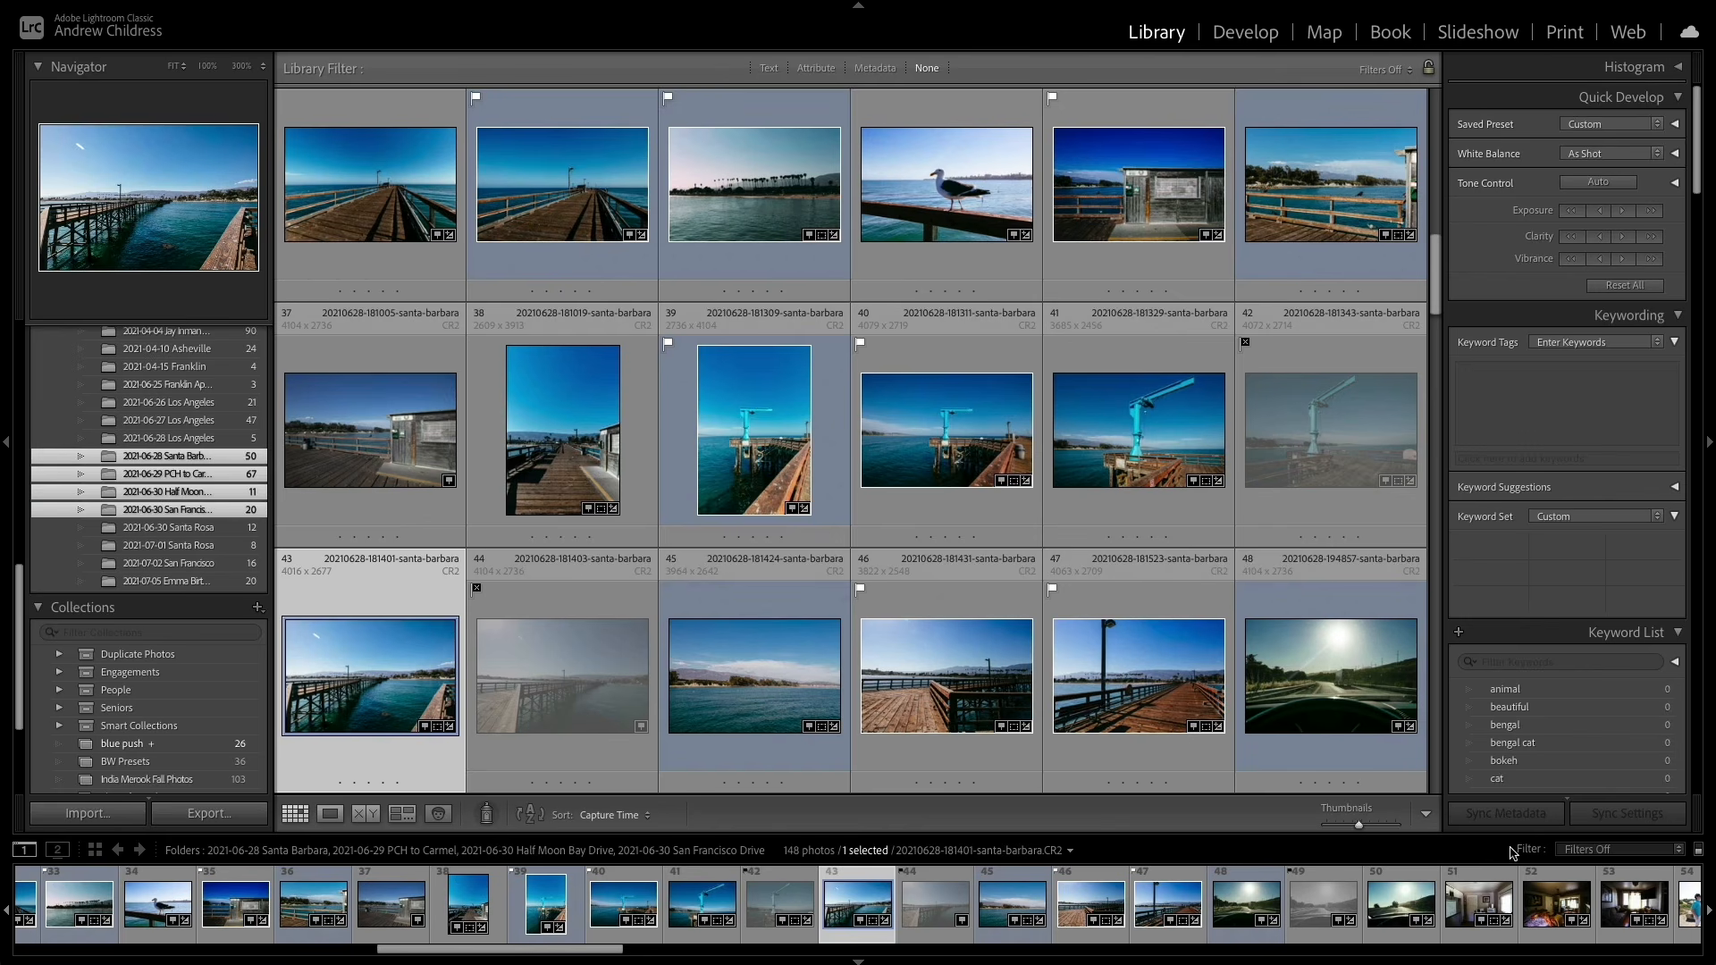
# Step: Expand the filmstrip's filter options and toggle the flagged-photos filter for the selected June 2021 folders
pyautogui.press('p')
pyautogui.click(1520, 850)
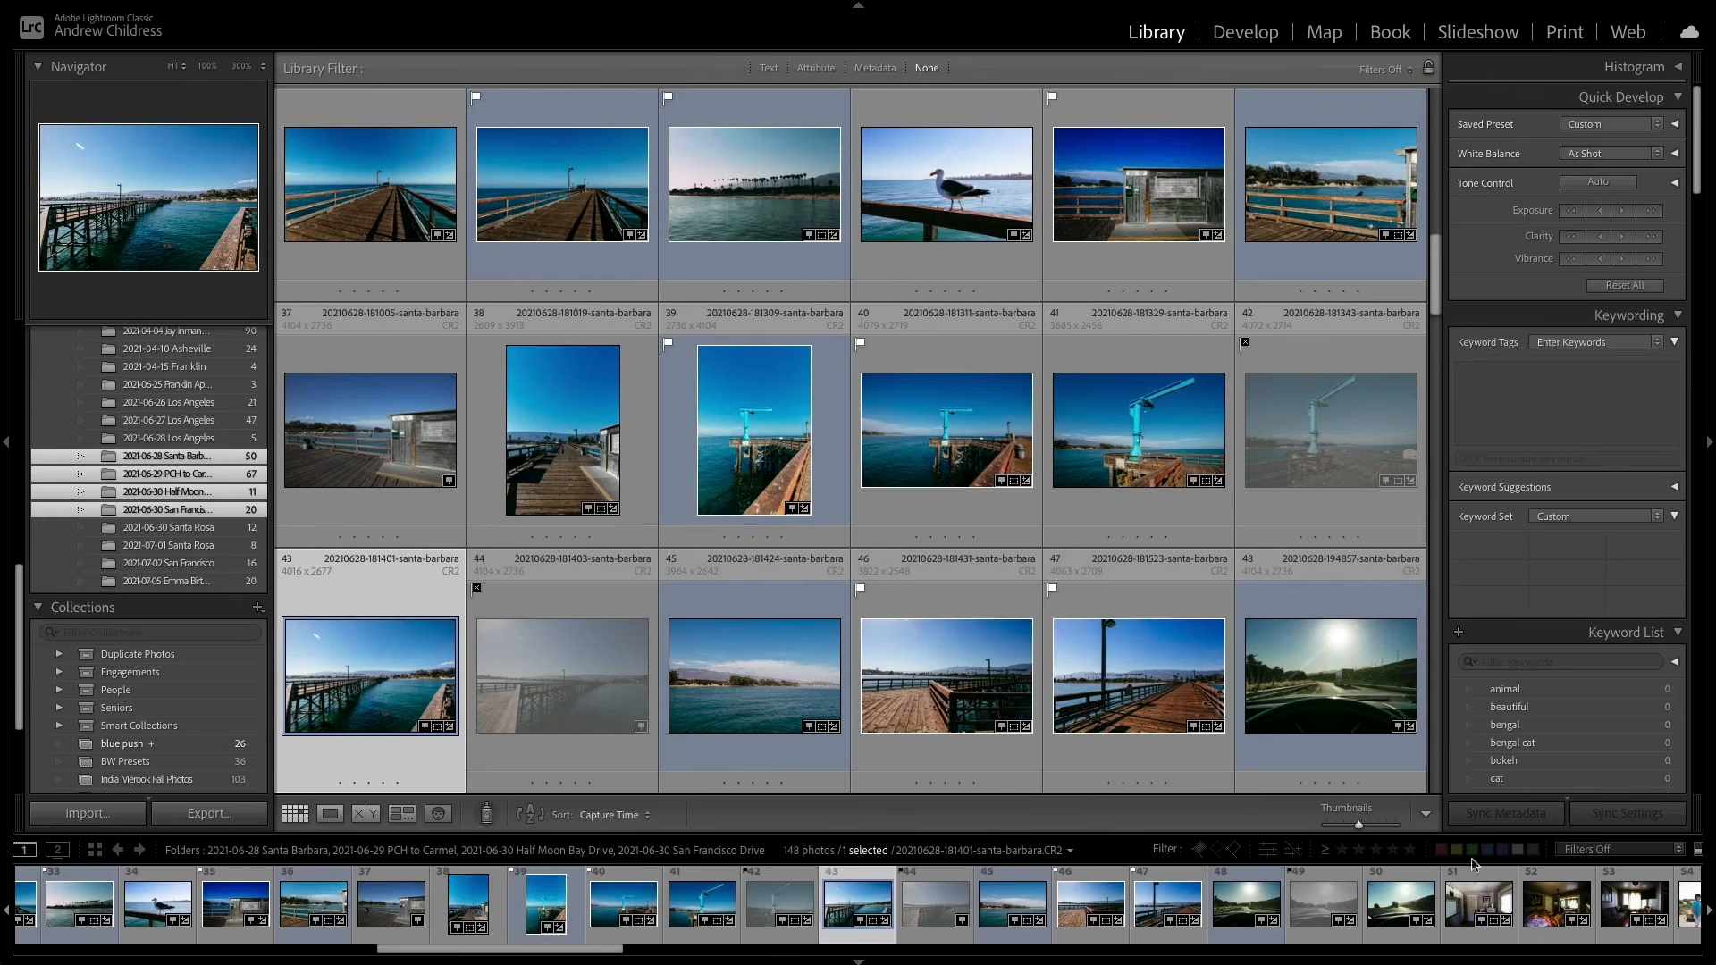
pyautogui.click(1199, 850)
pyautogui.click(1199, 850)
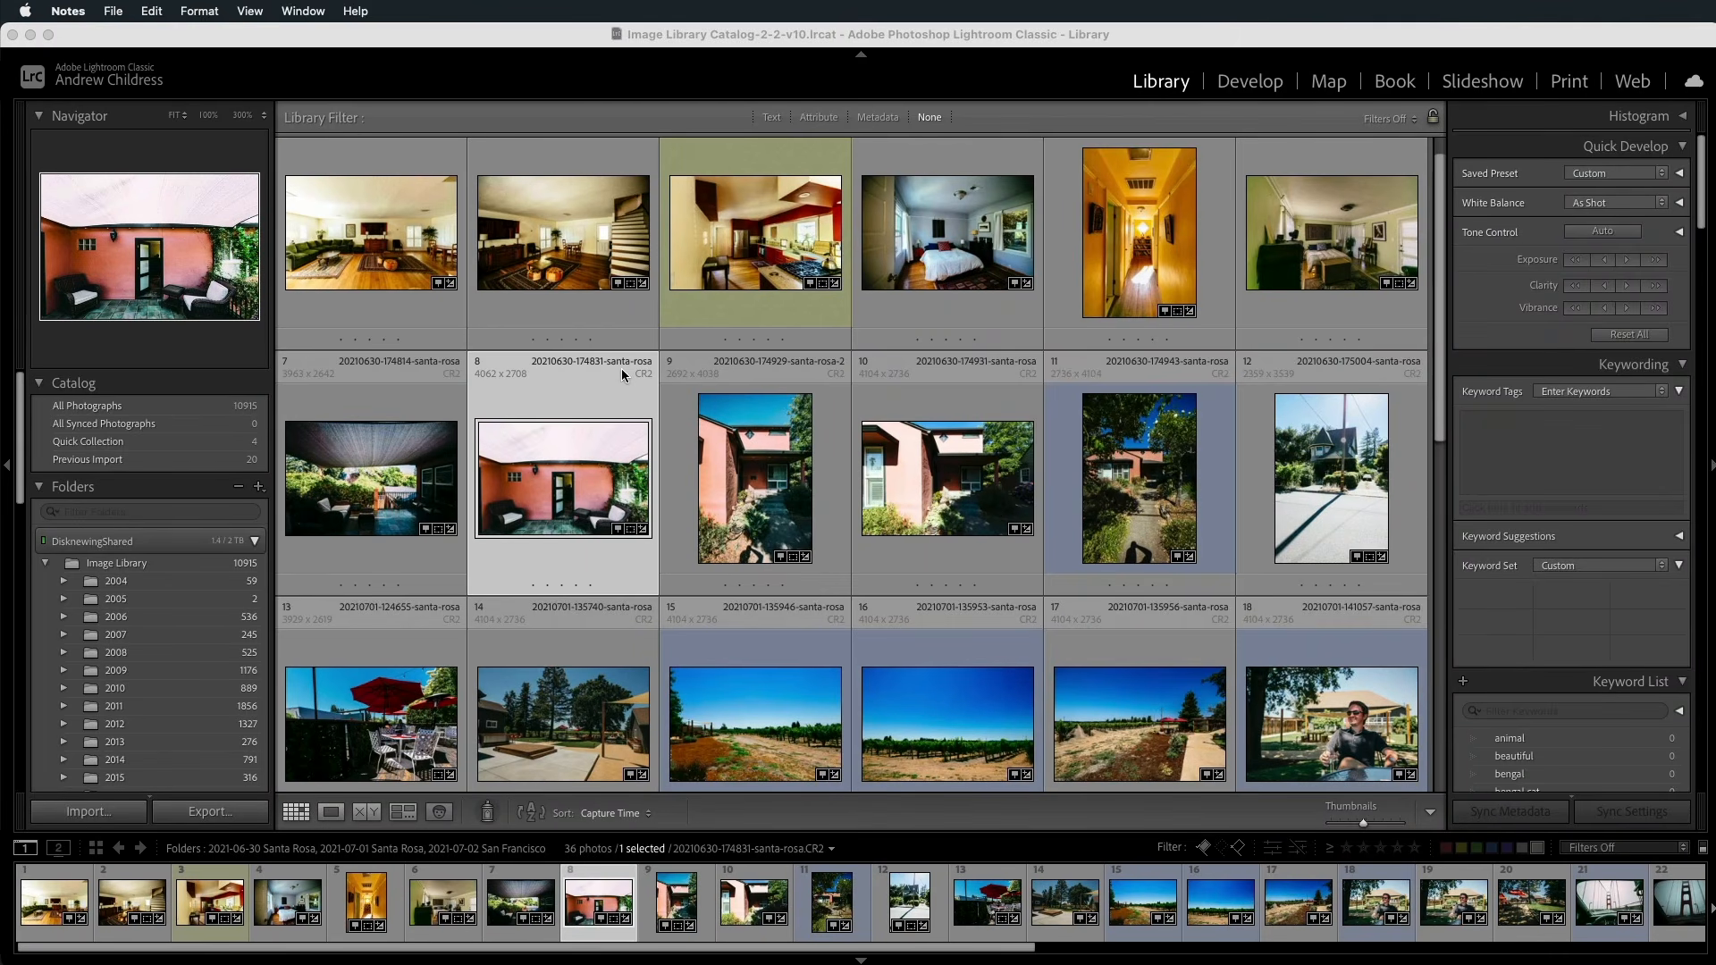
pyautogui.click(623, 372)
pyautogui.rightClick(606, 456)
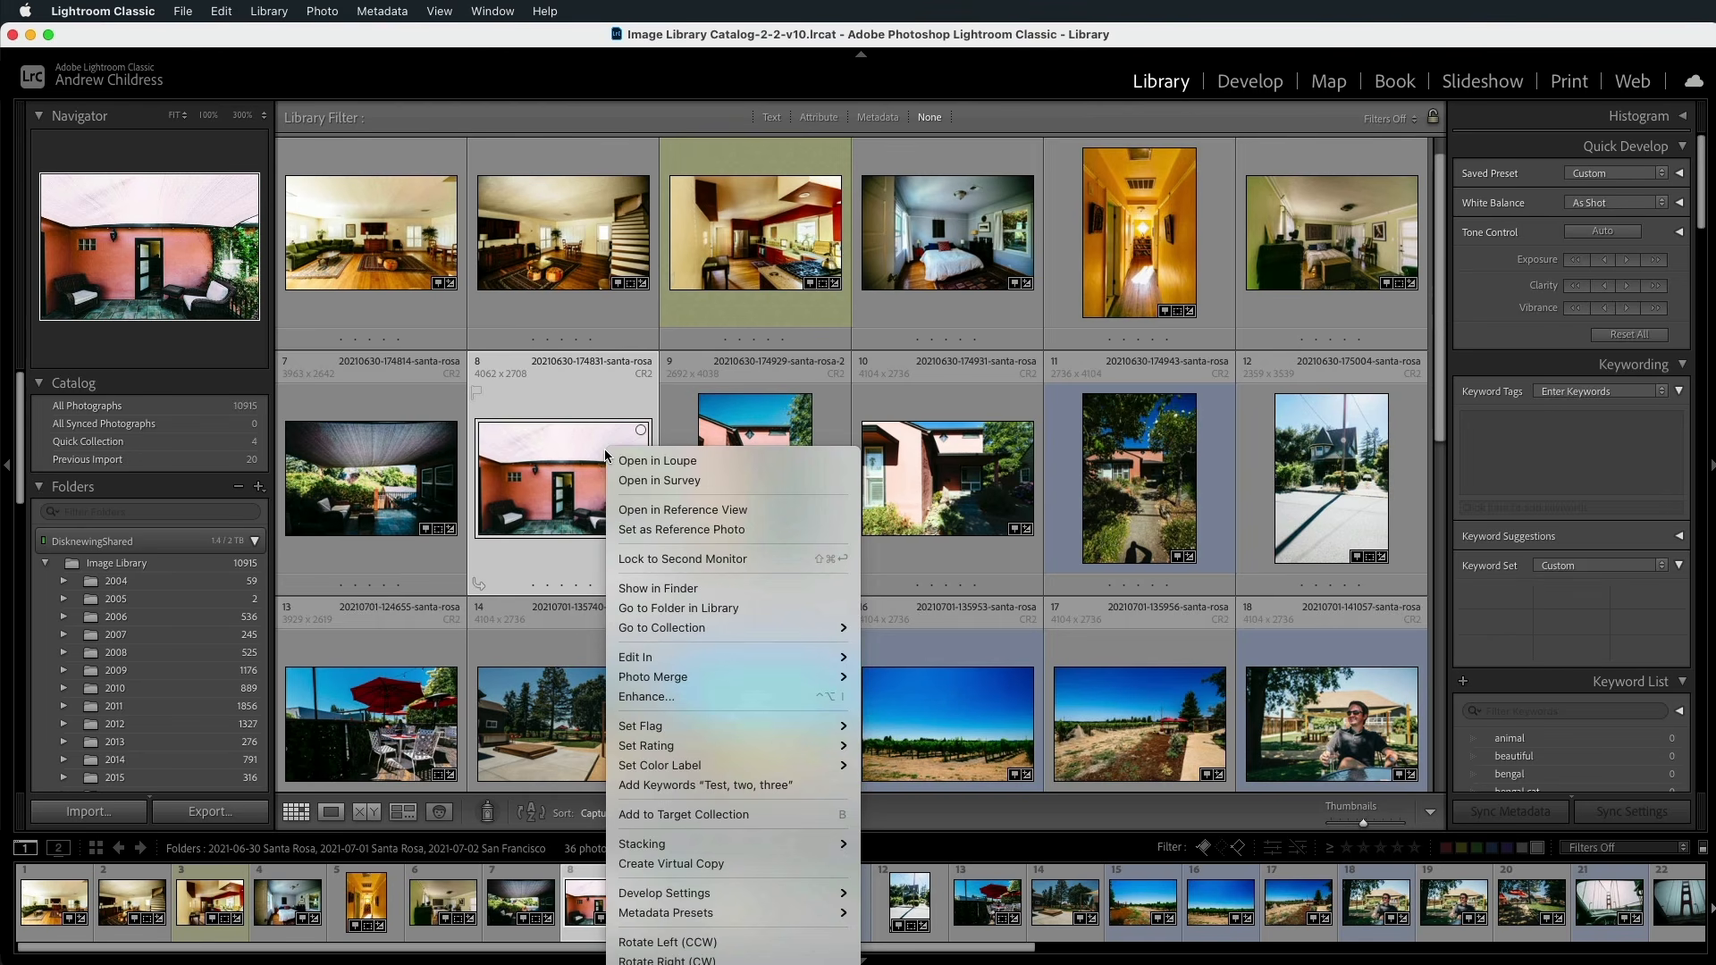
pyautogui.moveTo(807, 766)
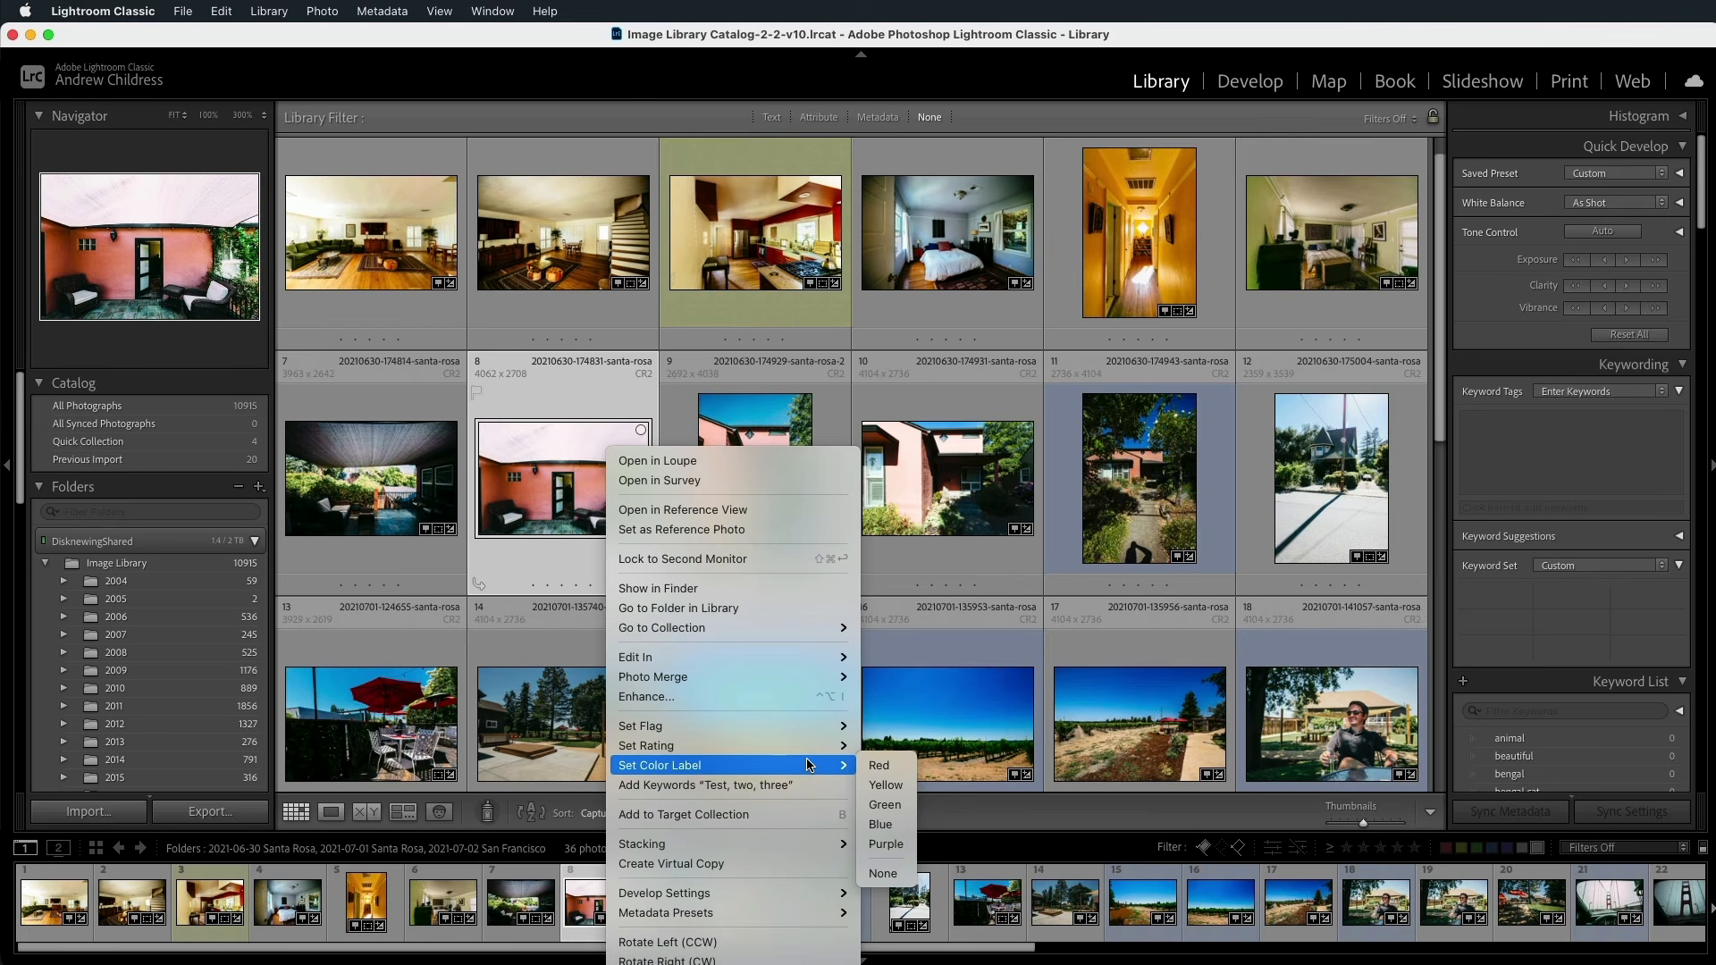
pyautogui.click(888, 809)
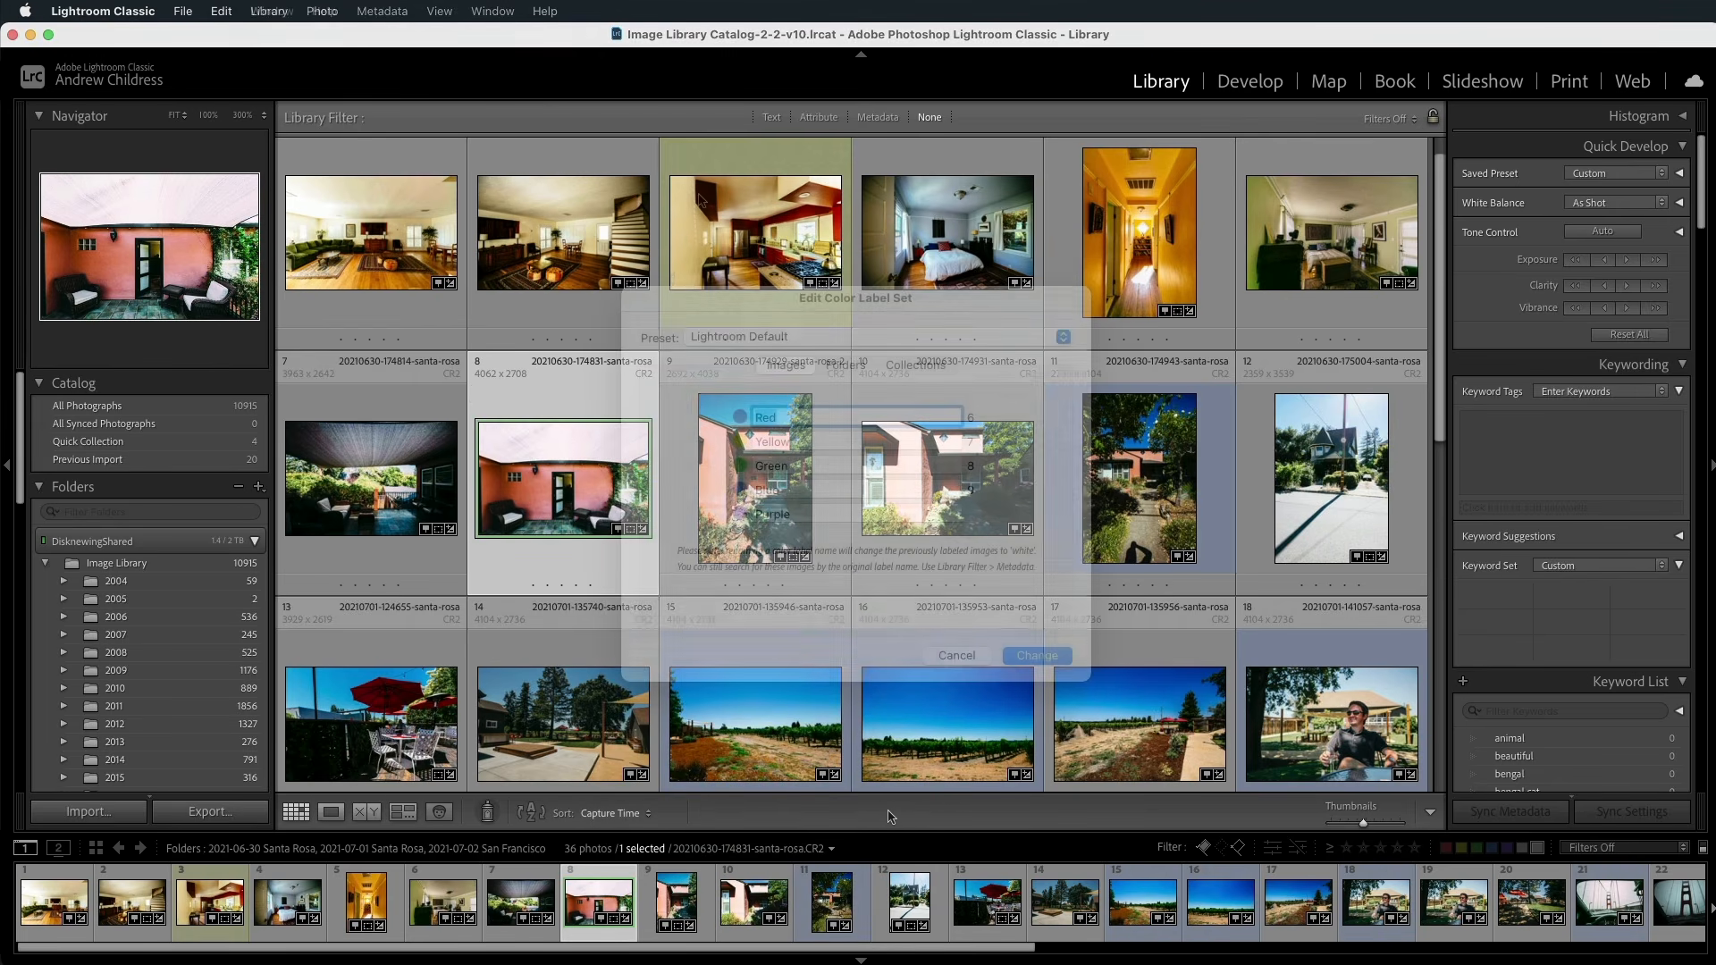
# Step: Name a color label Send to Photoshop in the label set, and label photos 10, 11 and 12 yellow, green and blue
pyautogui.write('Send to Photoshop')
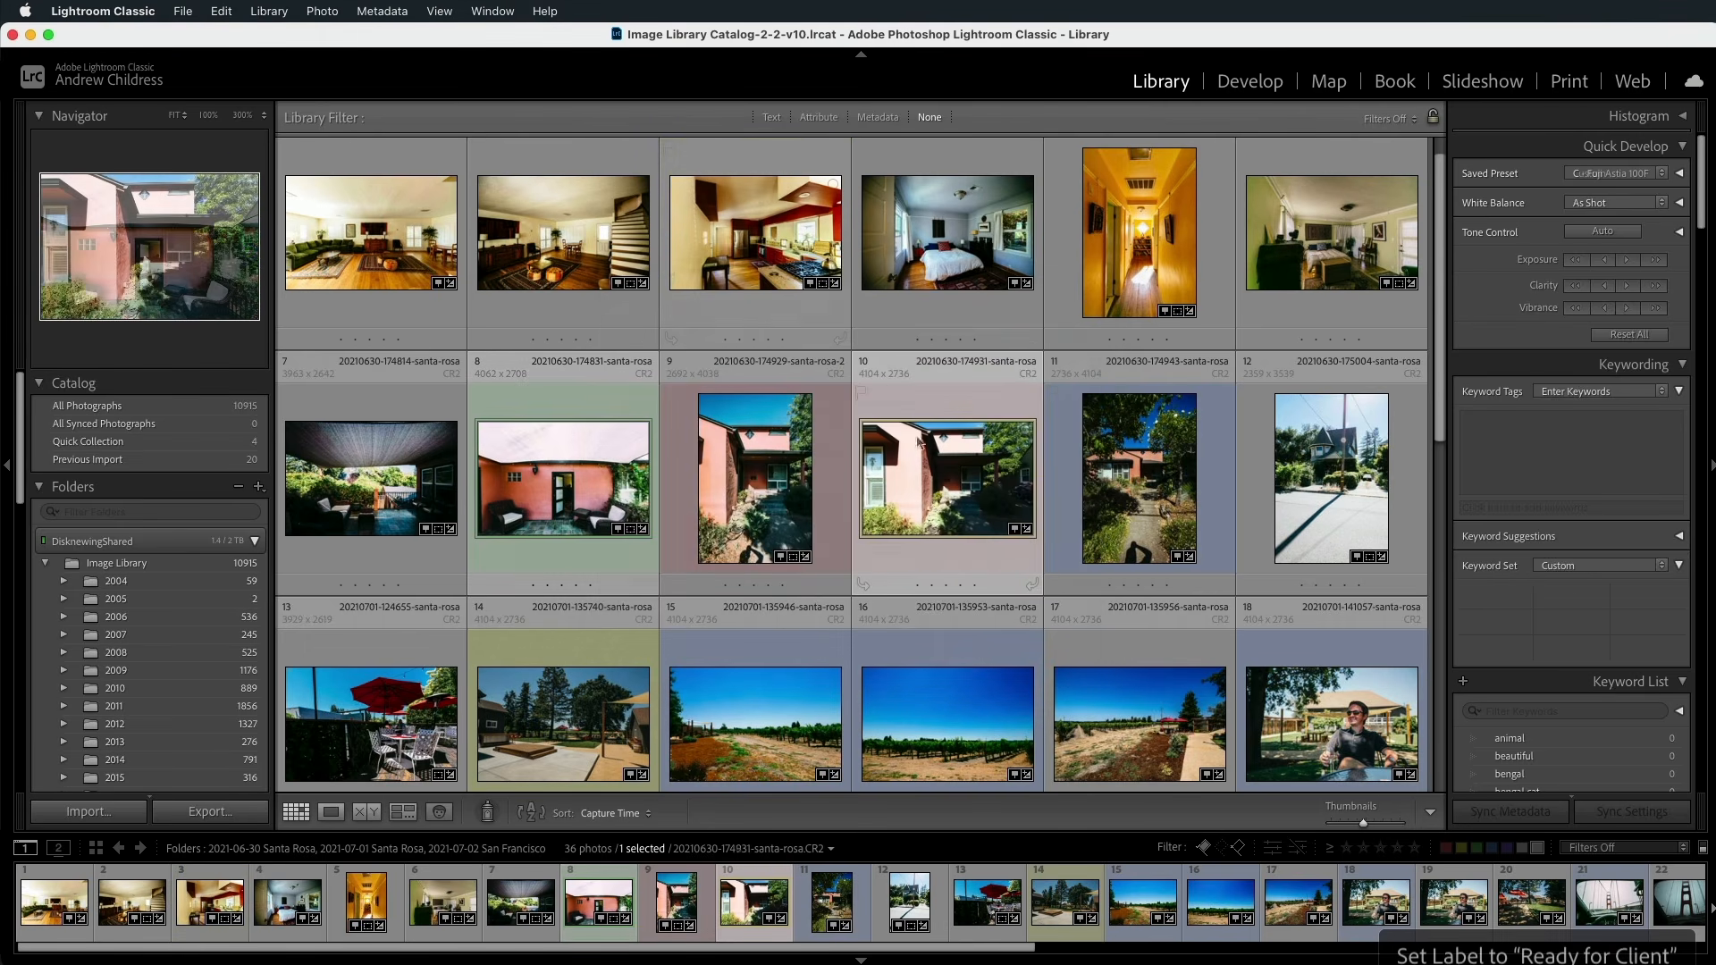
pyautogui.press('7')
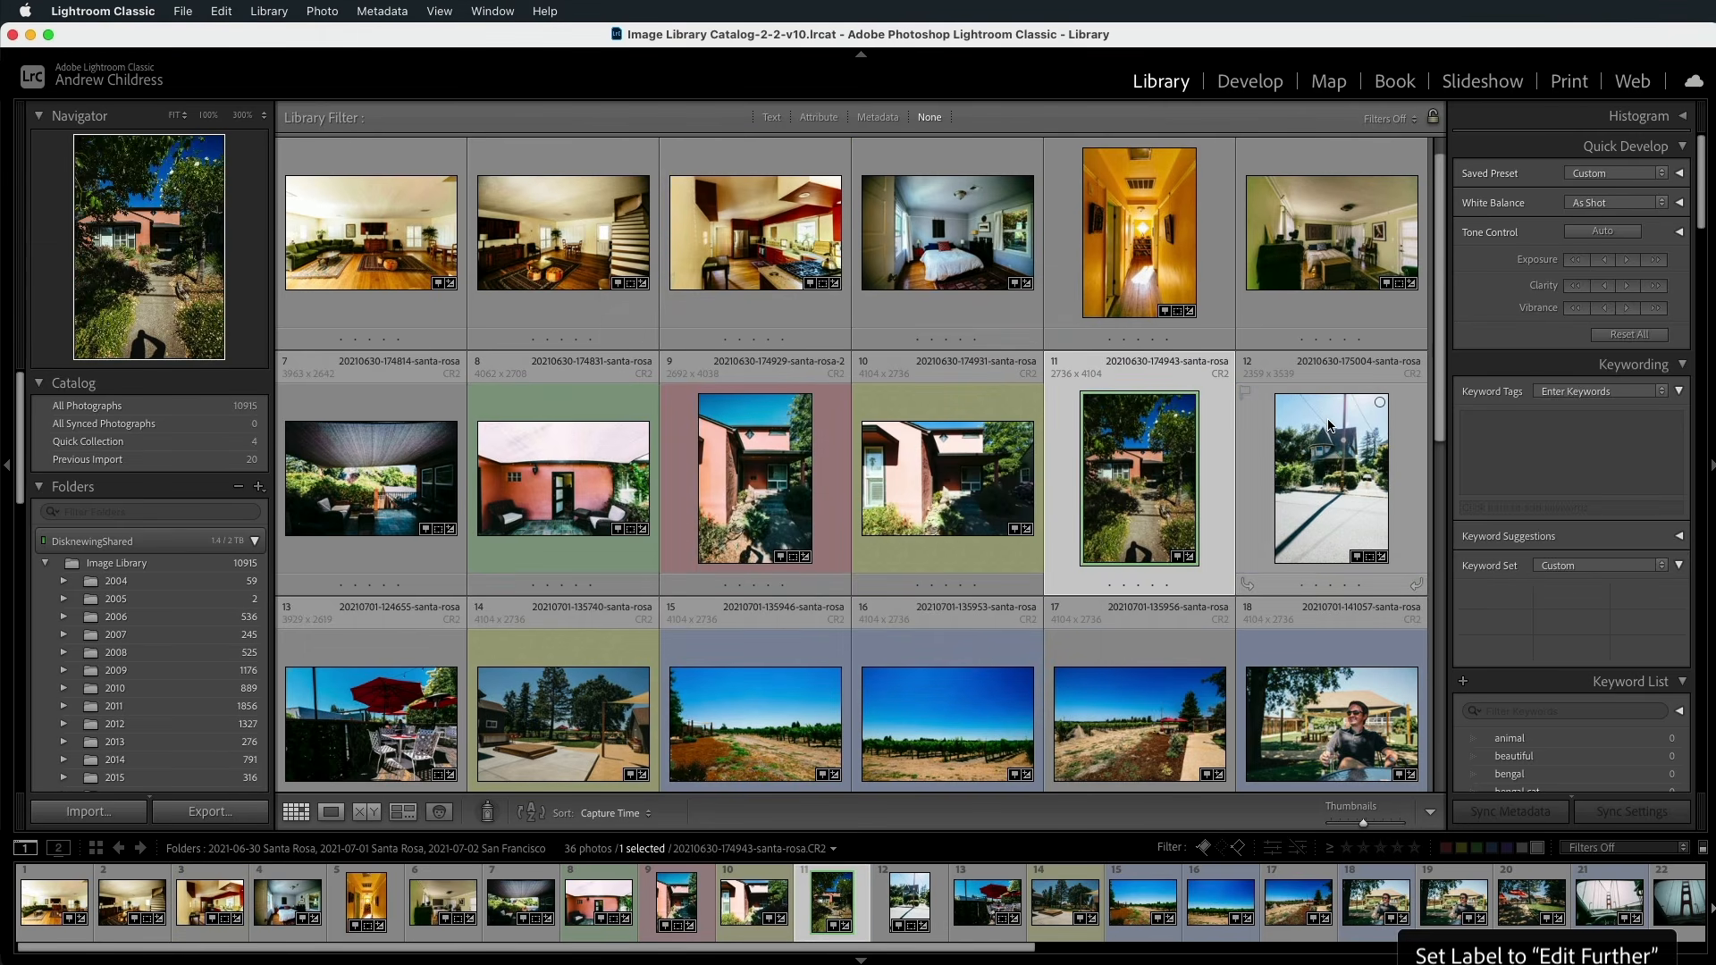
pyautogui.press('8')
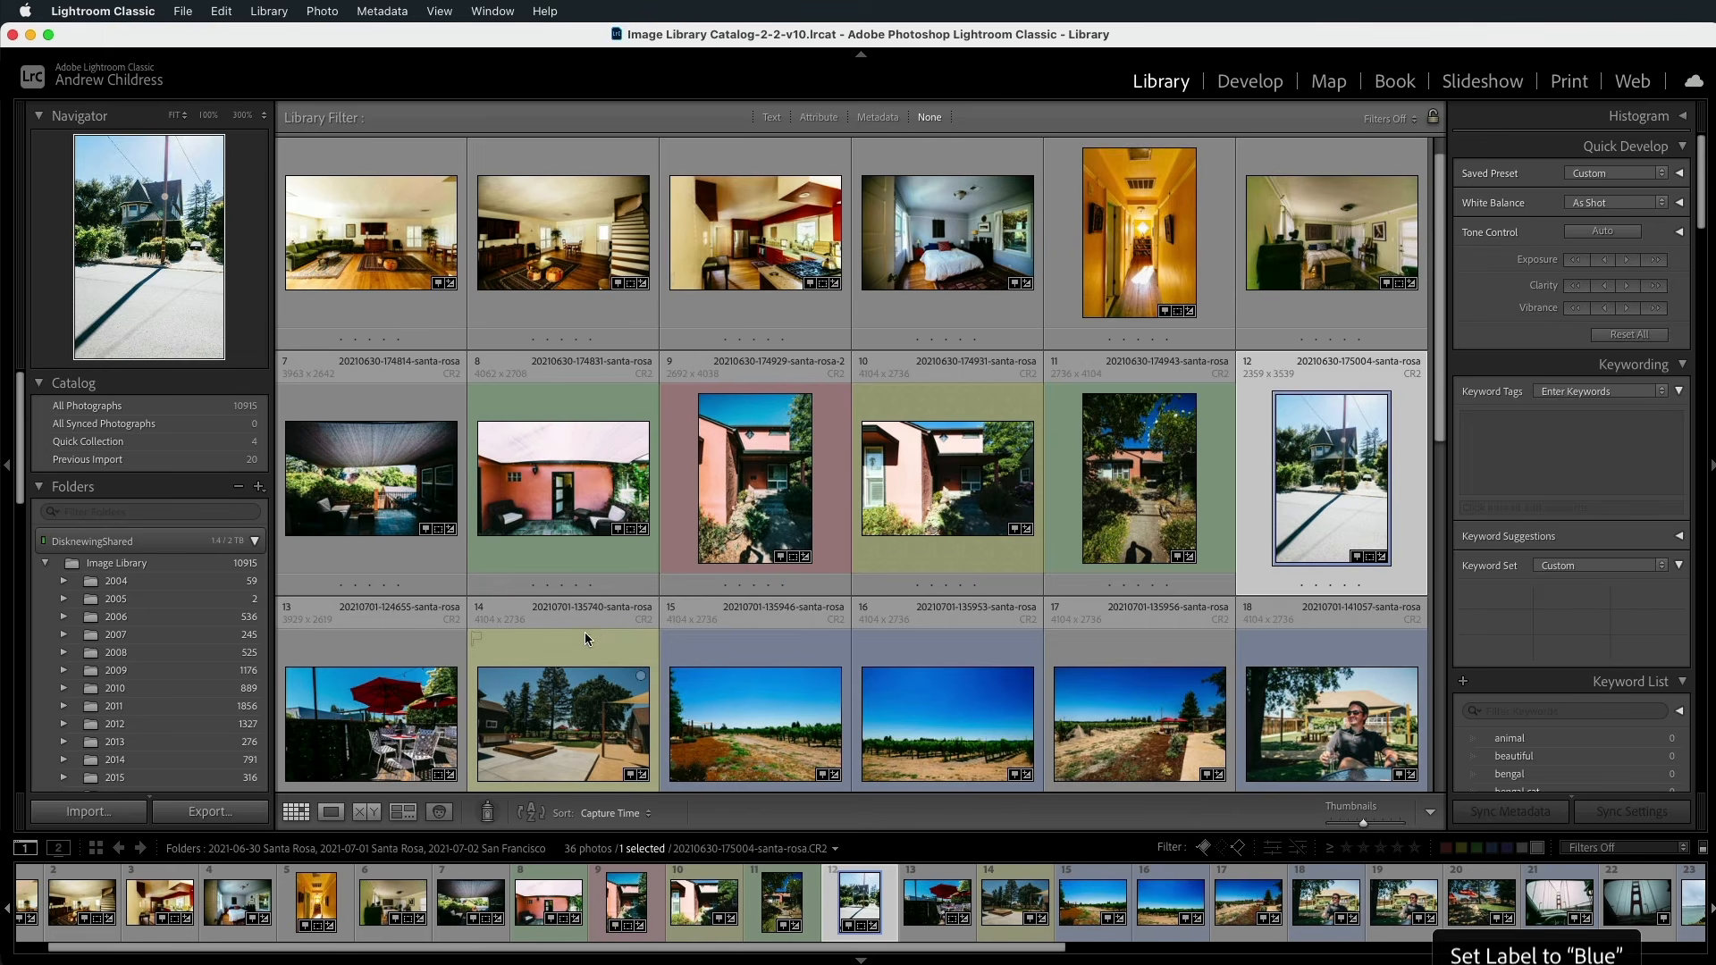
pyautogui.click(386, 680)
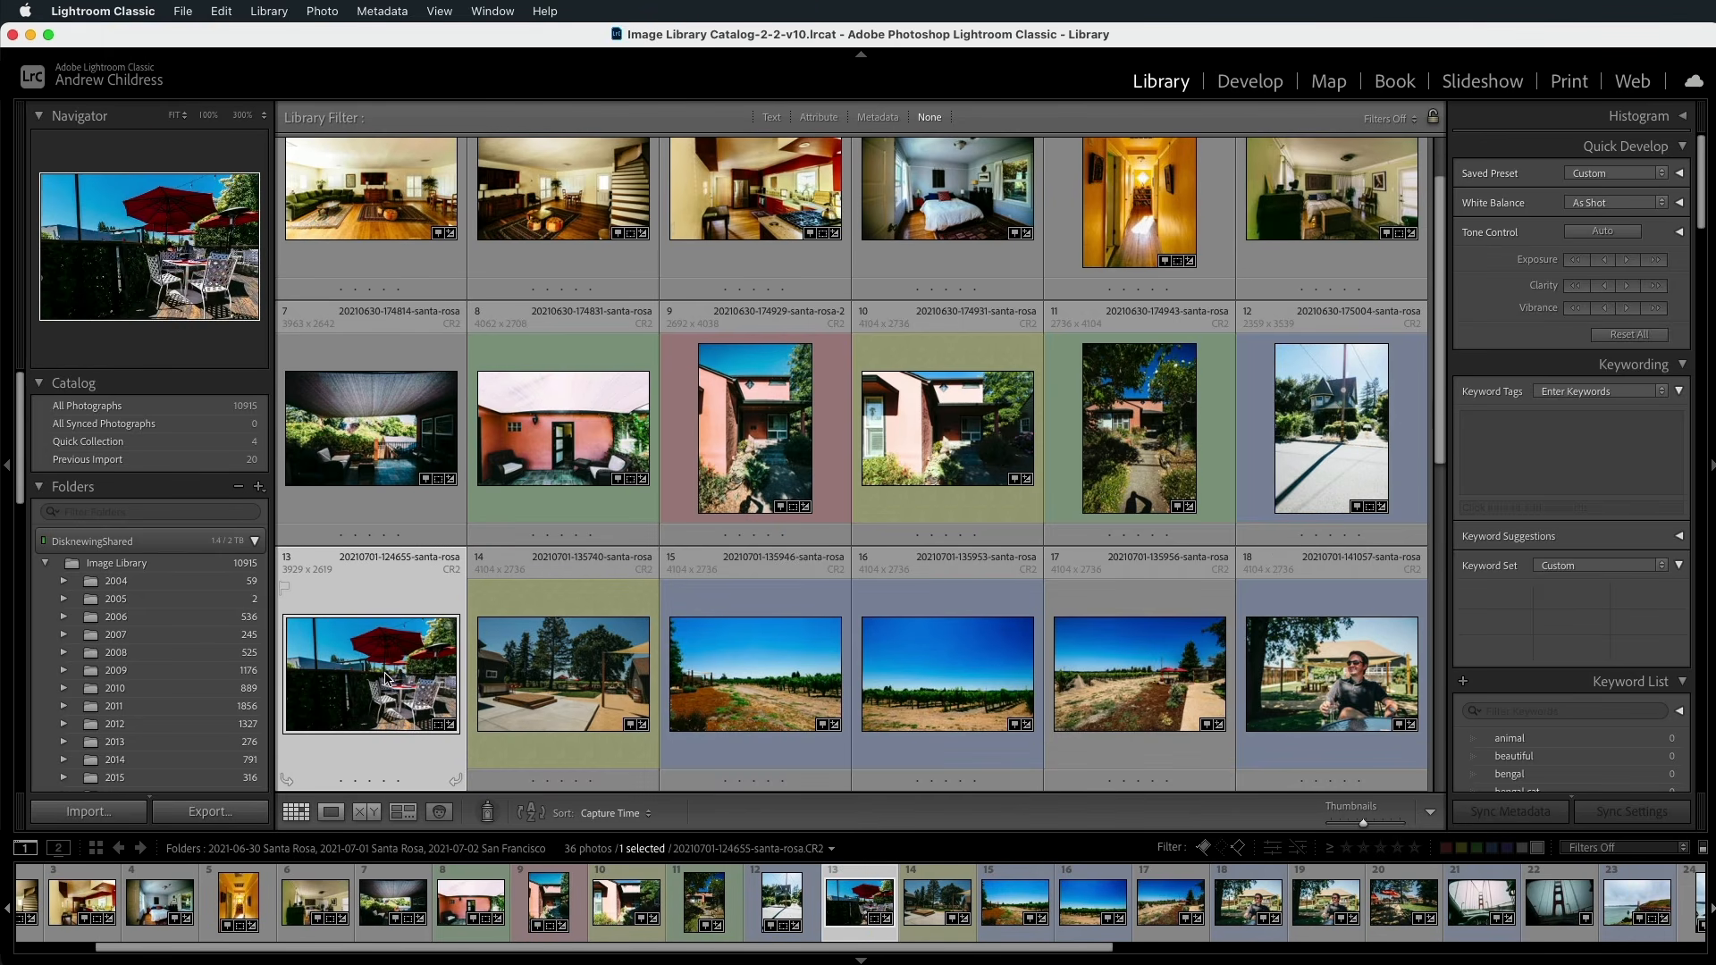
# Step: Try ratings of 5, 4 and 3 stars on the Newport kayak photo, then clear its rating
pyautogui.press('0')
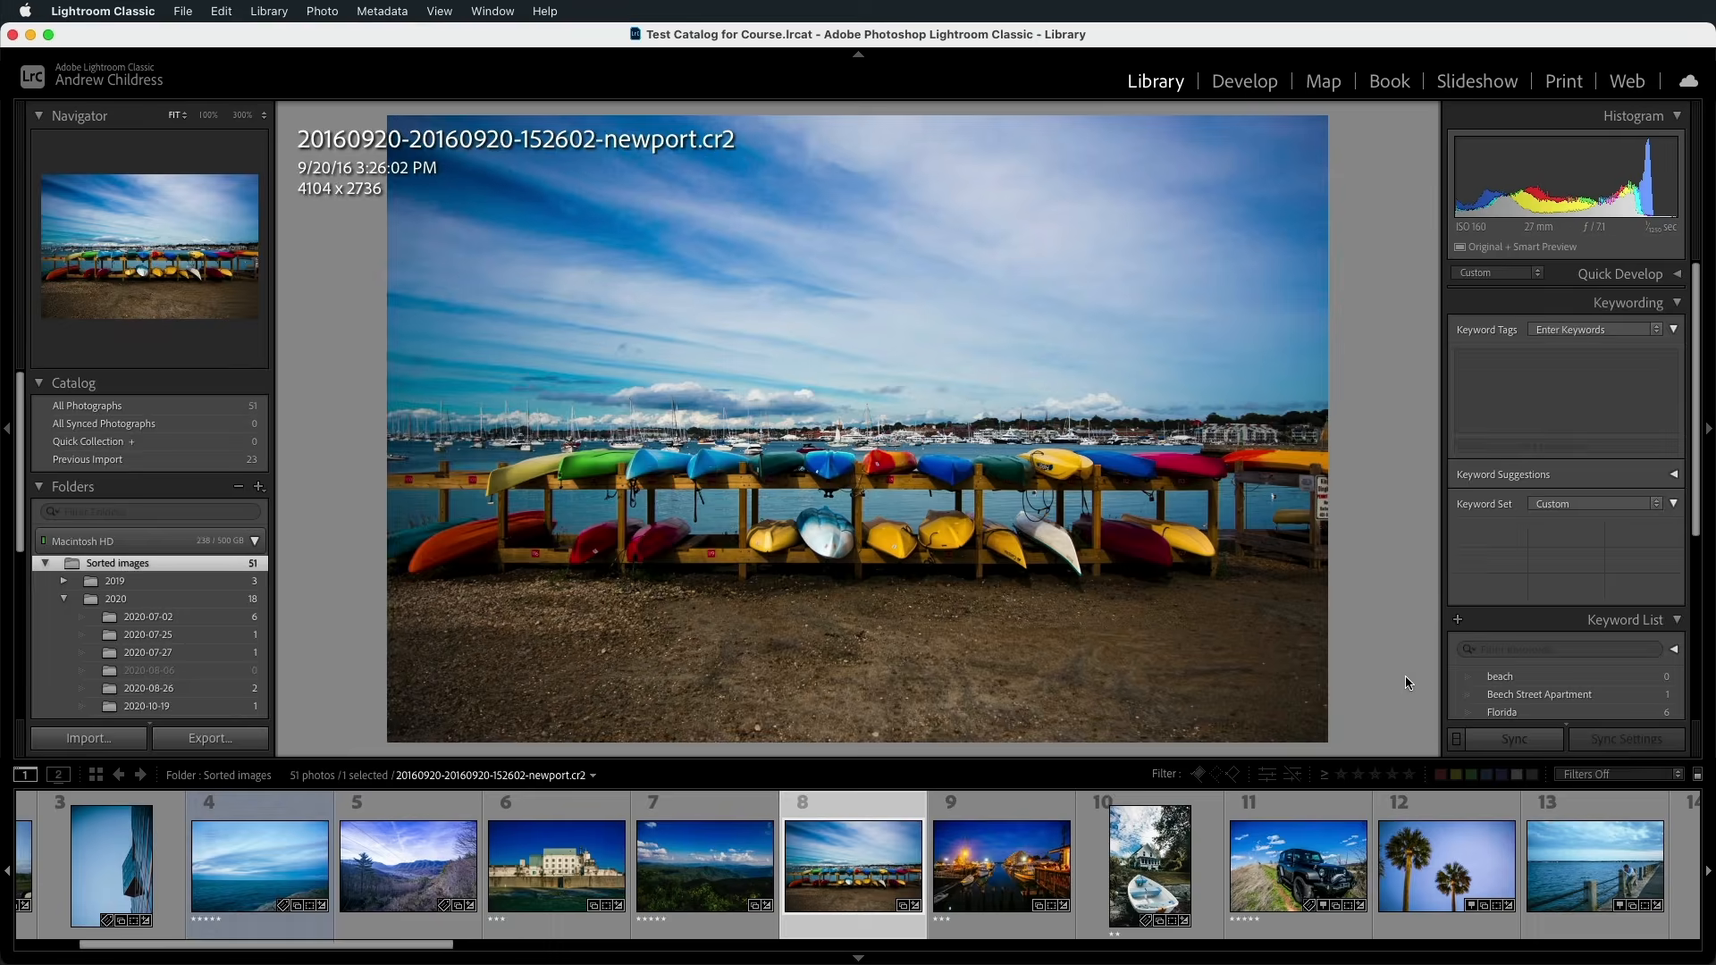
pyautogui.press('5')
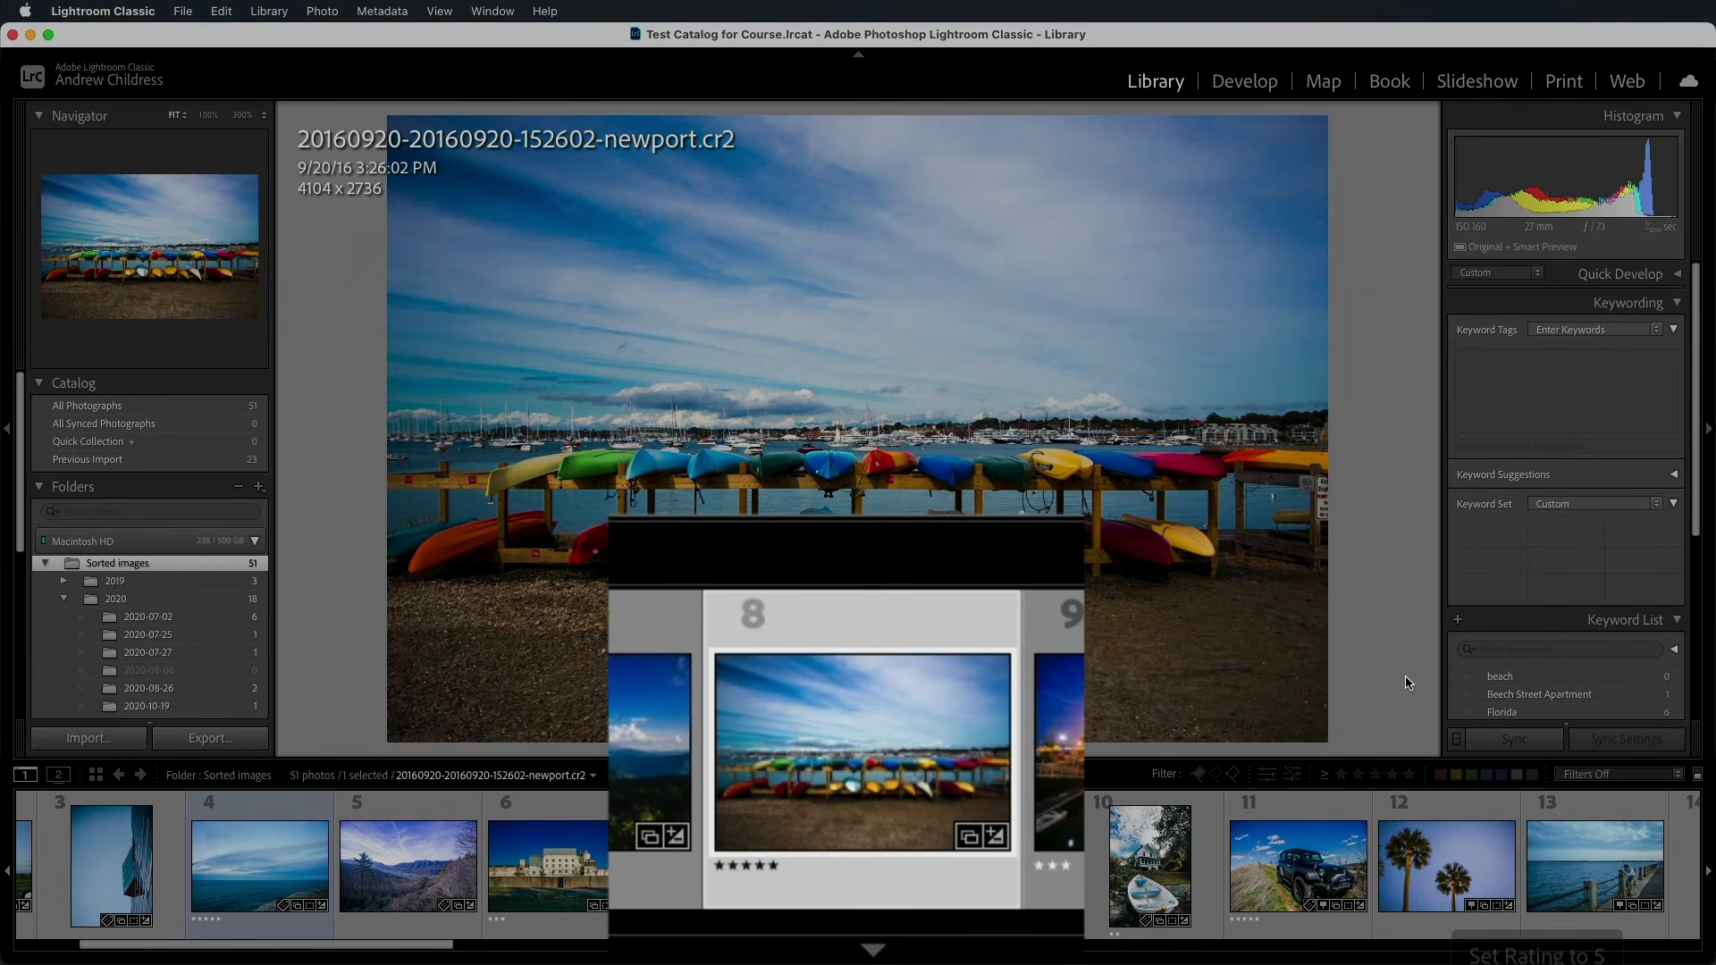
pyautogui.press('4')
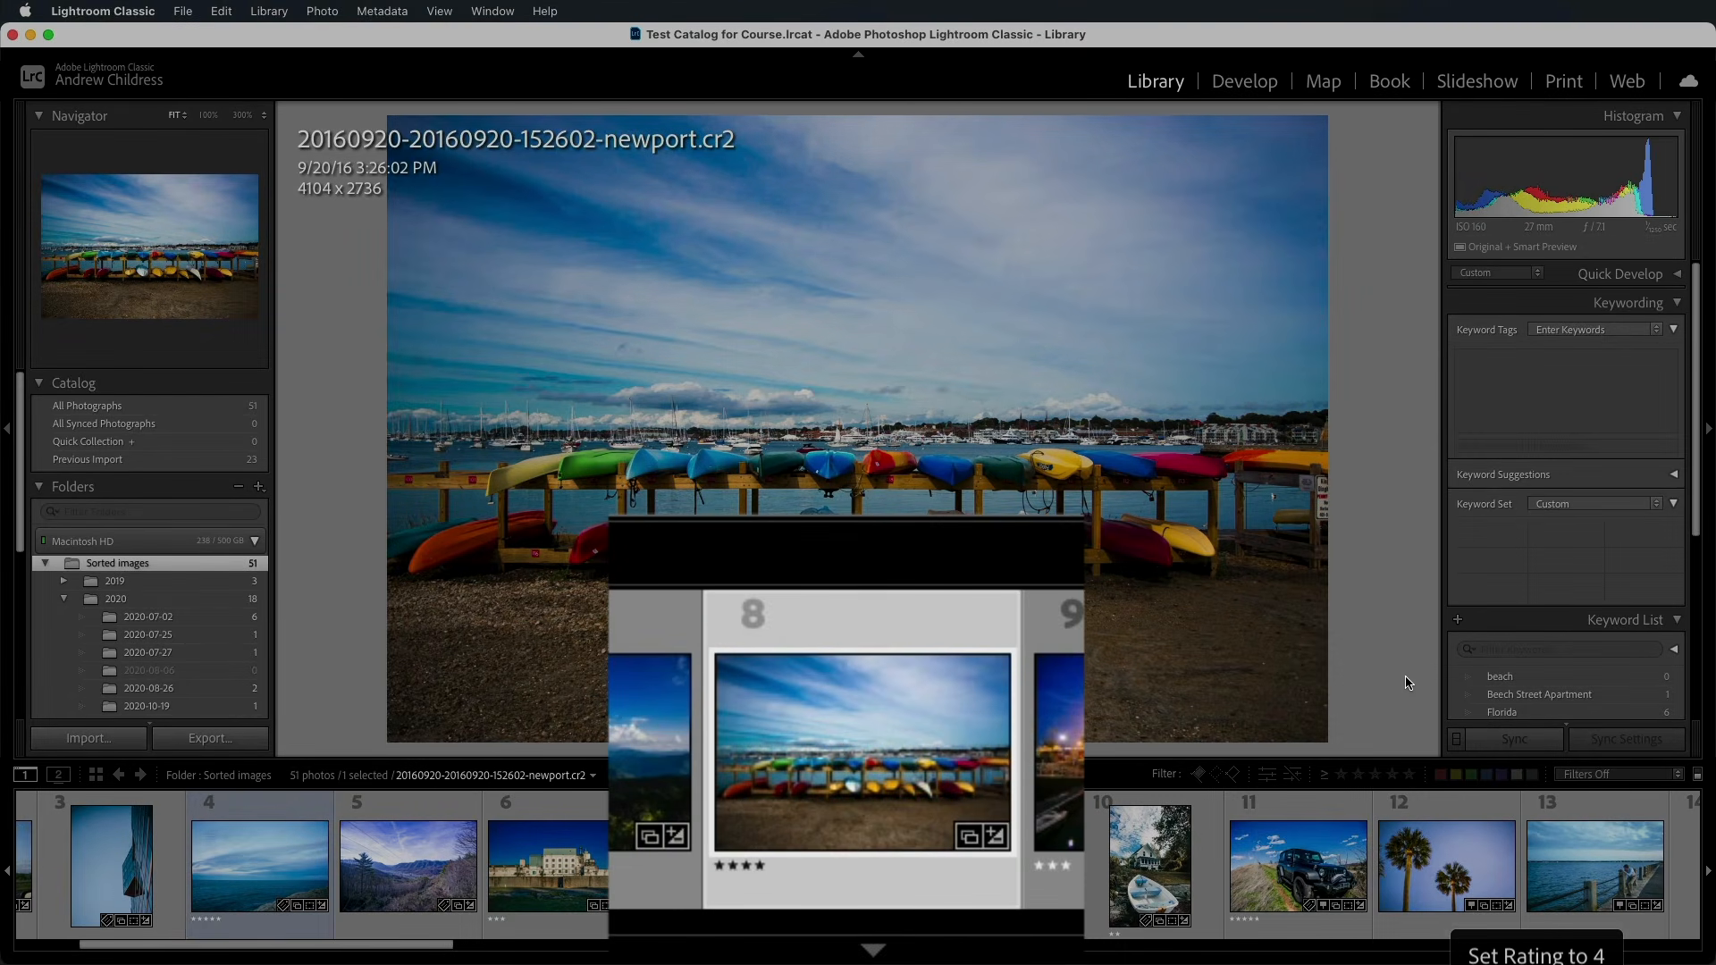
pyautogui.press('3')
pyautogui.press('0')
# Step: Rate the kayak and rowboat photos 4 stars and the mountain photo above the jeep 3 stars in the grid, and filter by star rating
pyautogui.press('g')
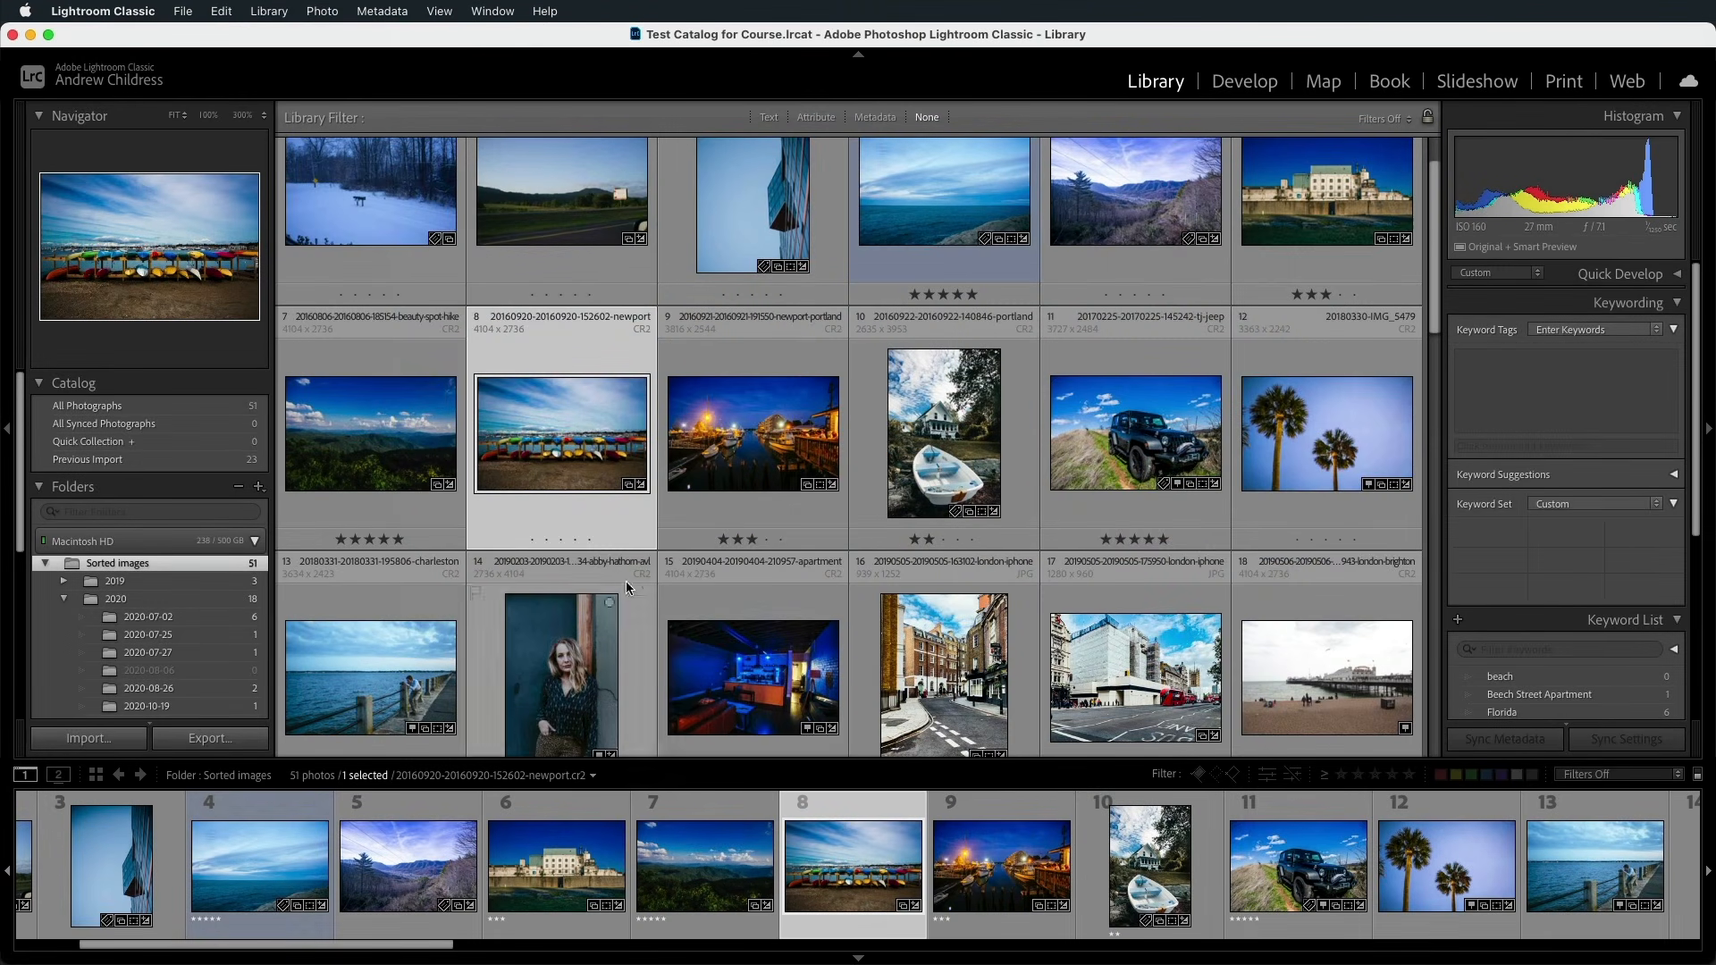
pyautogui.click(565, 541)
pyautogui.click(573, 541)
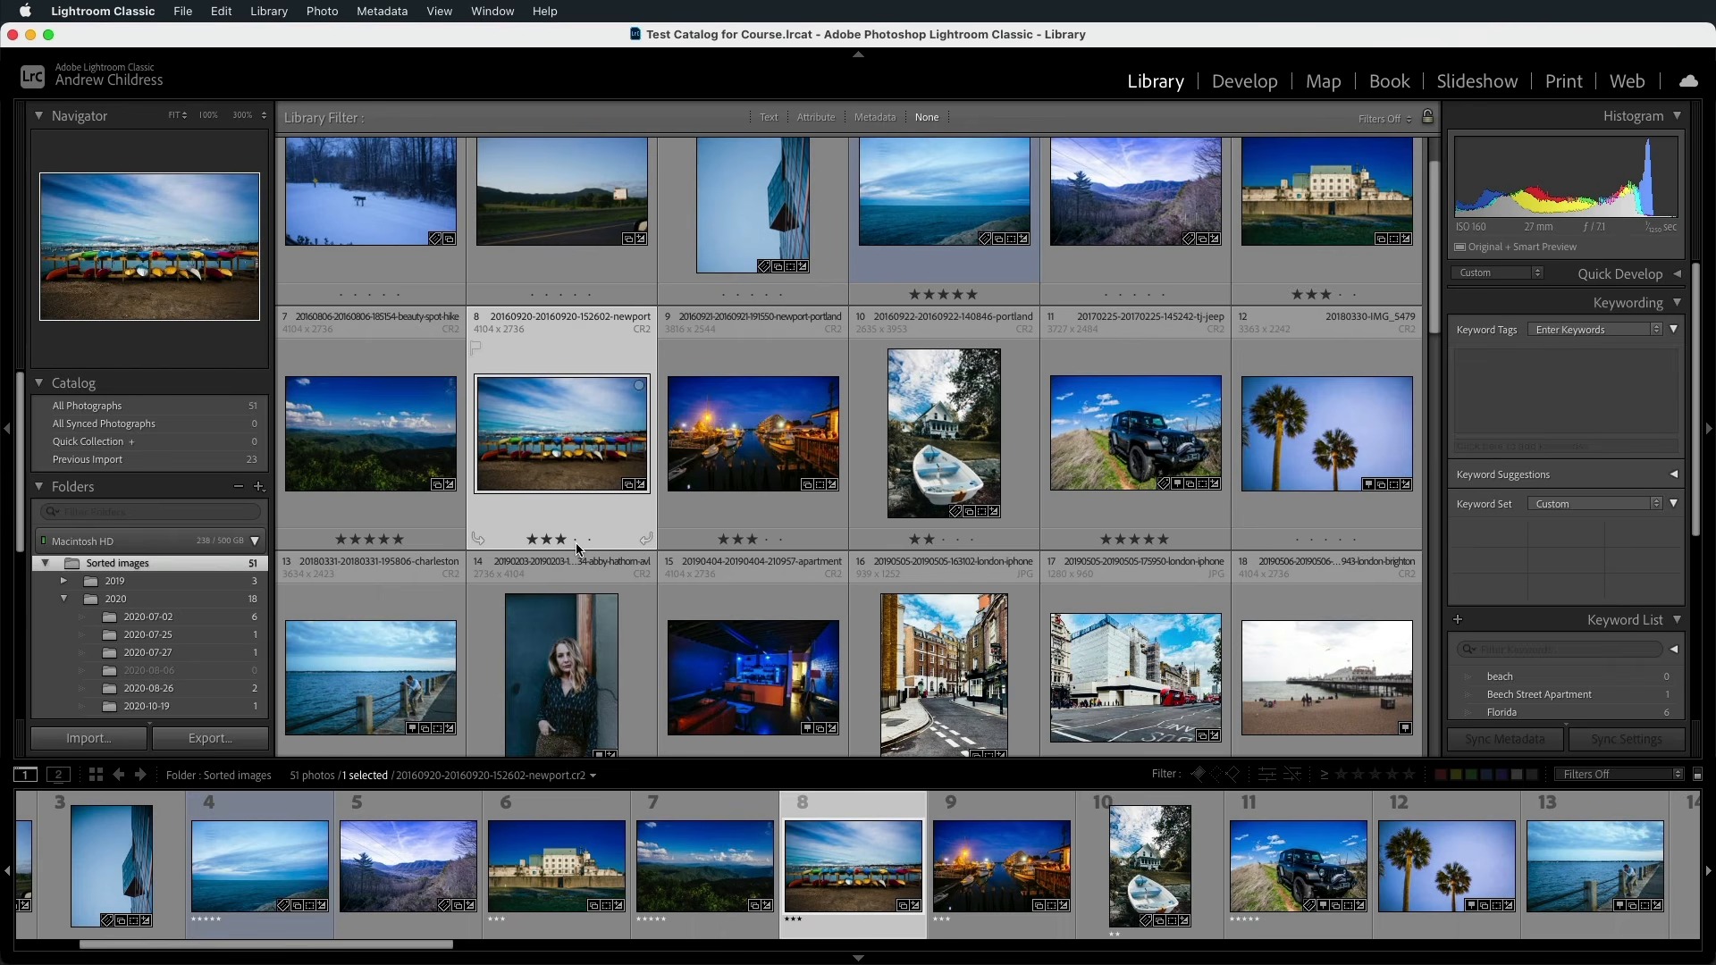
pyautogui.click(959, 540)
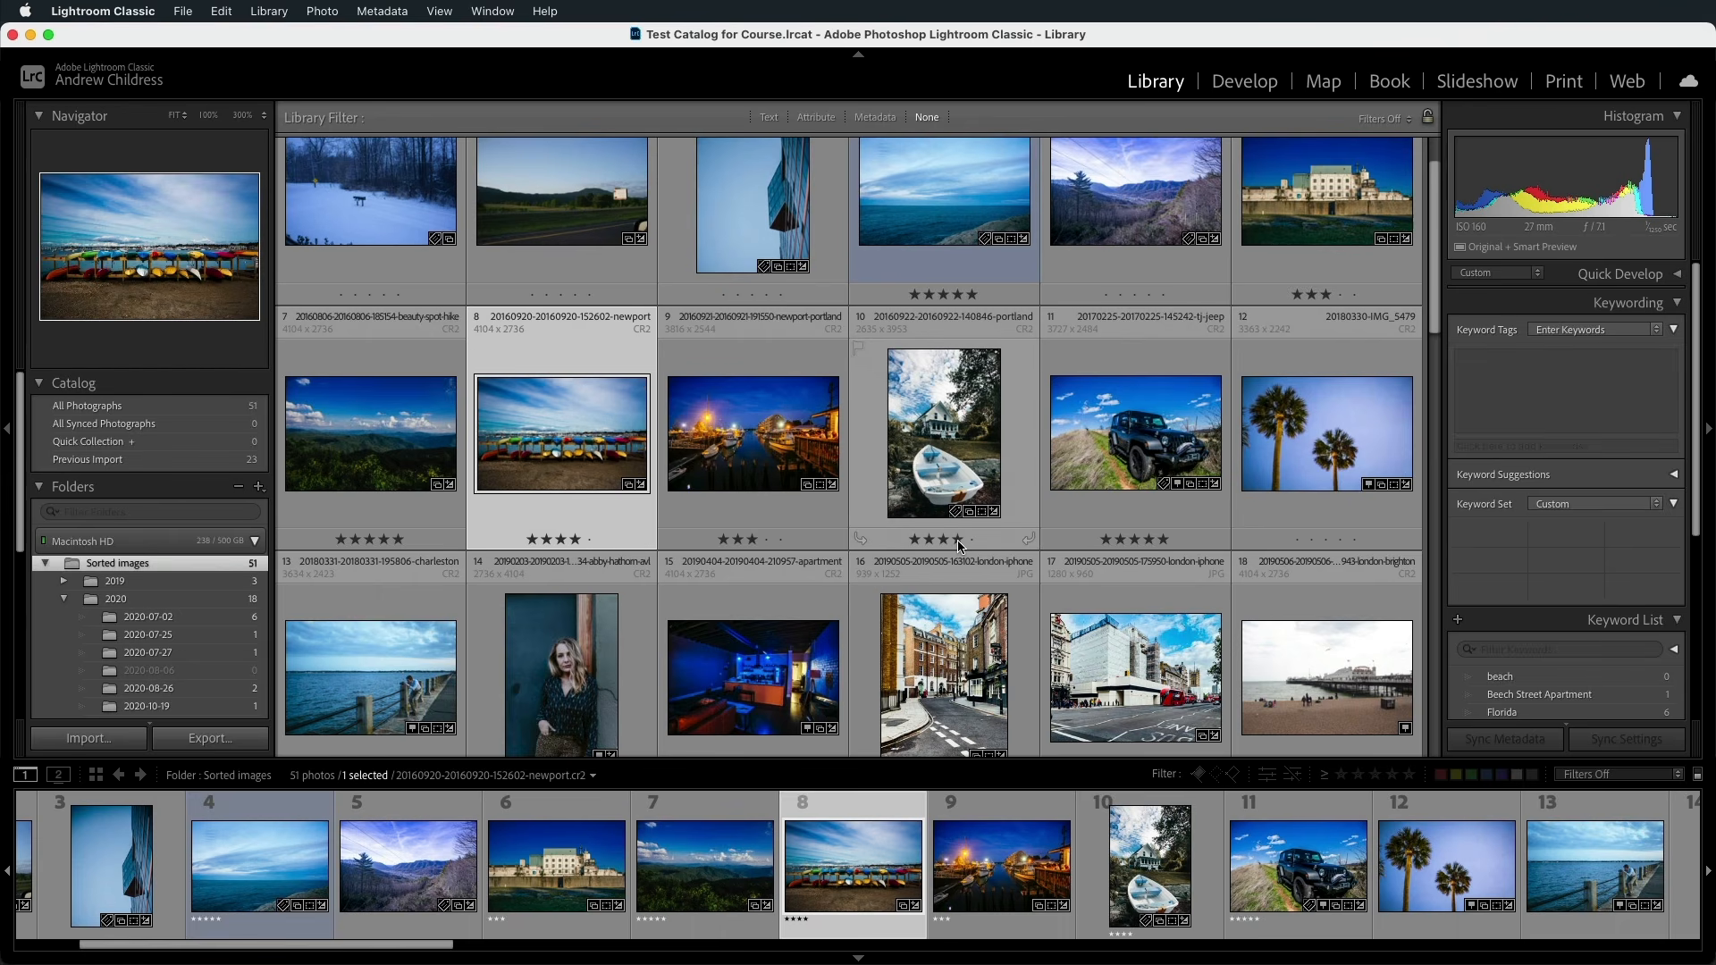
pyautogui.click(1134, 295)
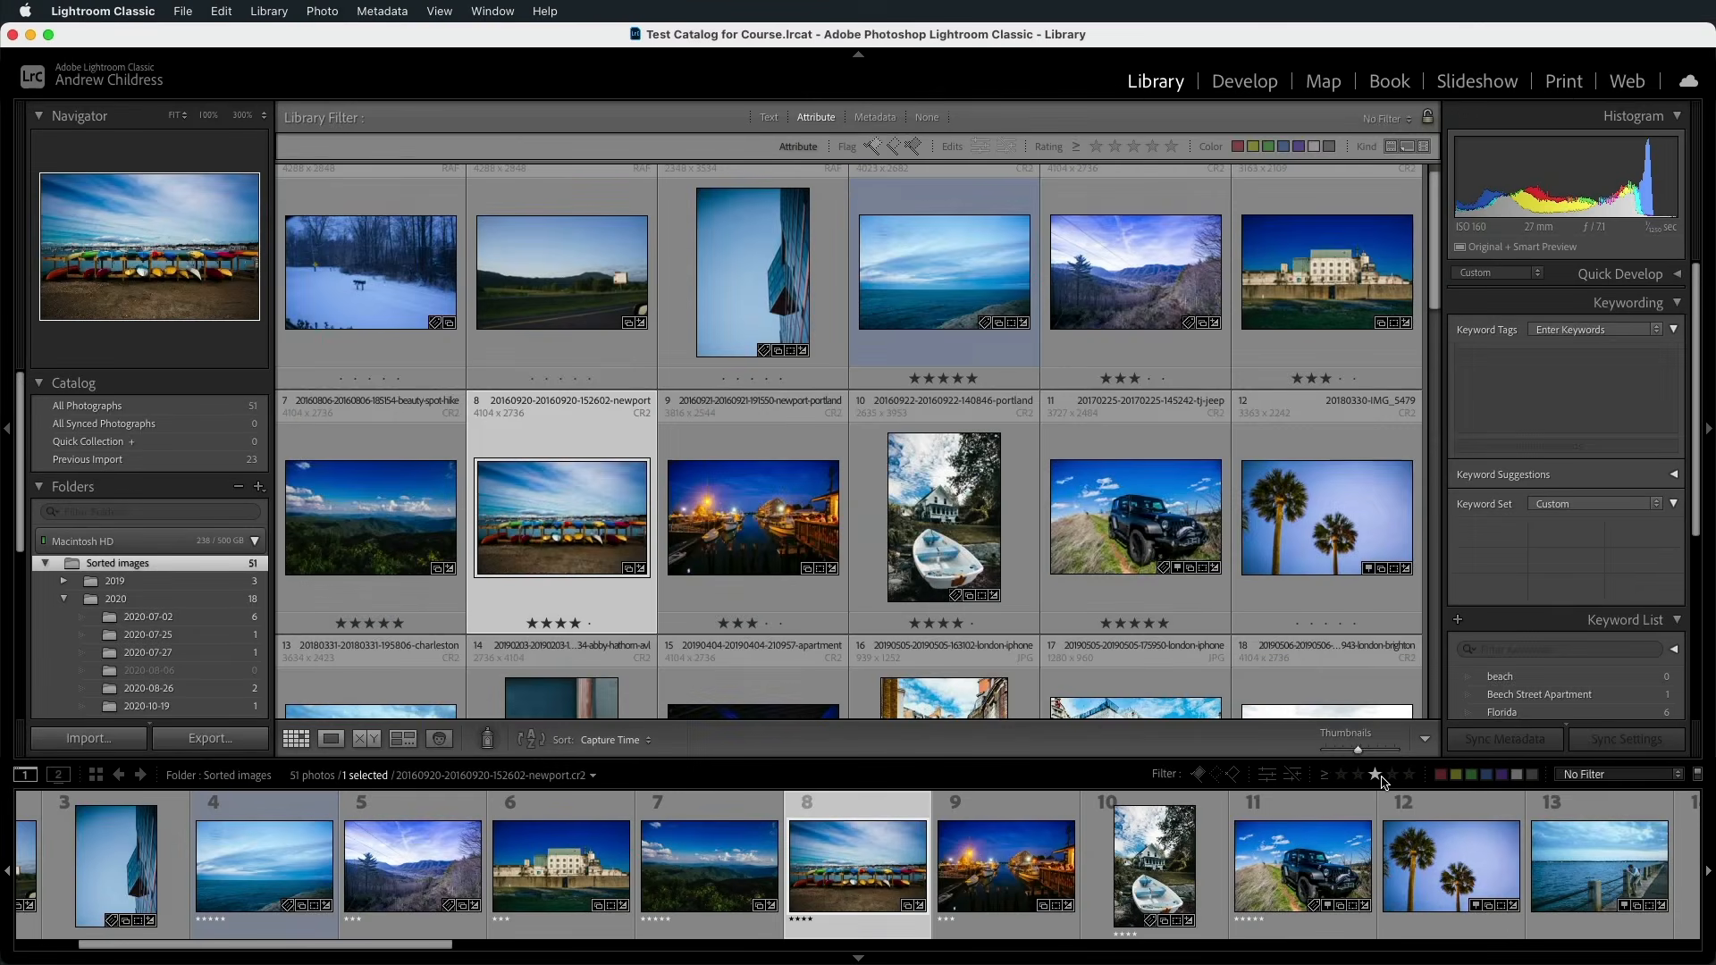
pyautogui.click(1376, 775)
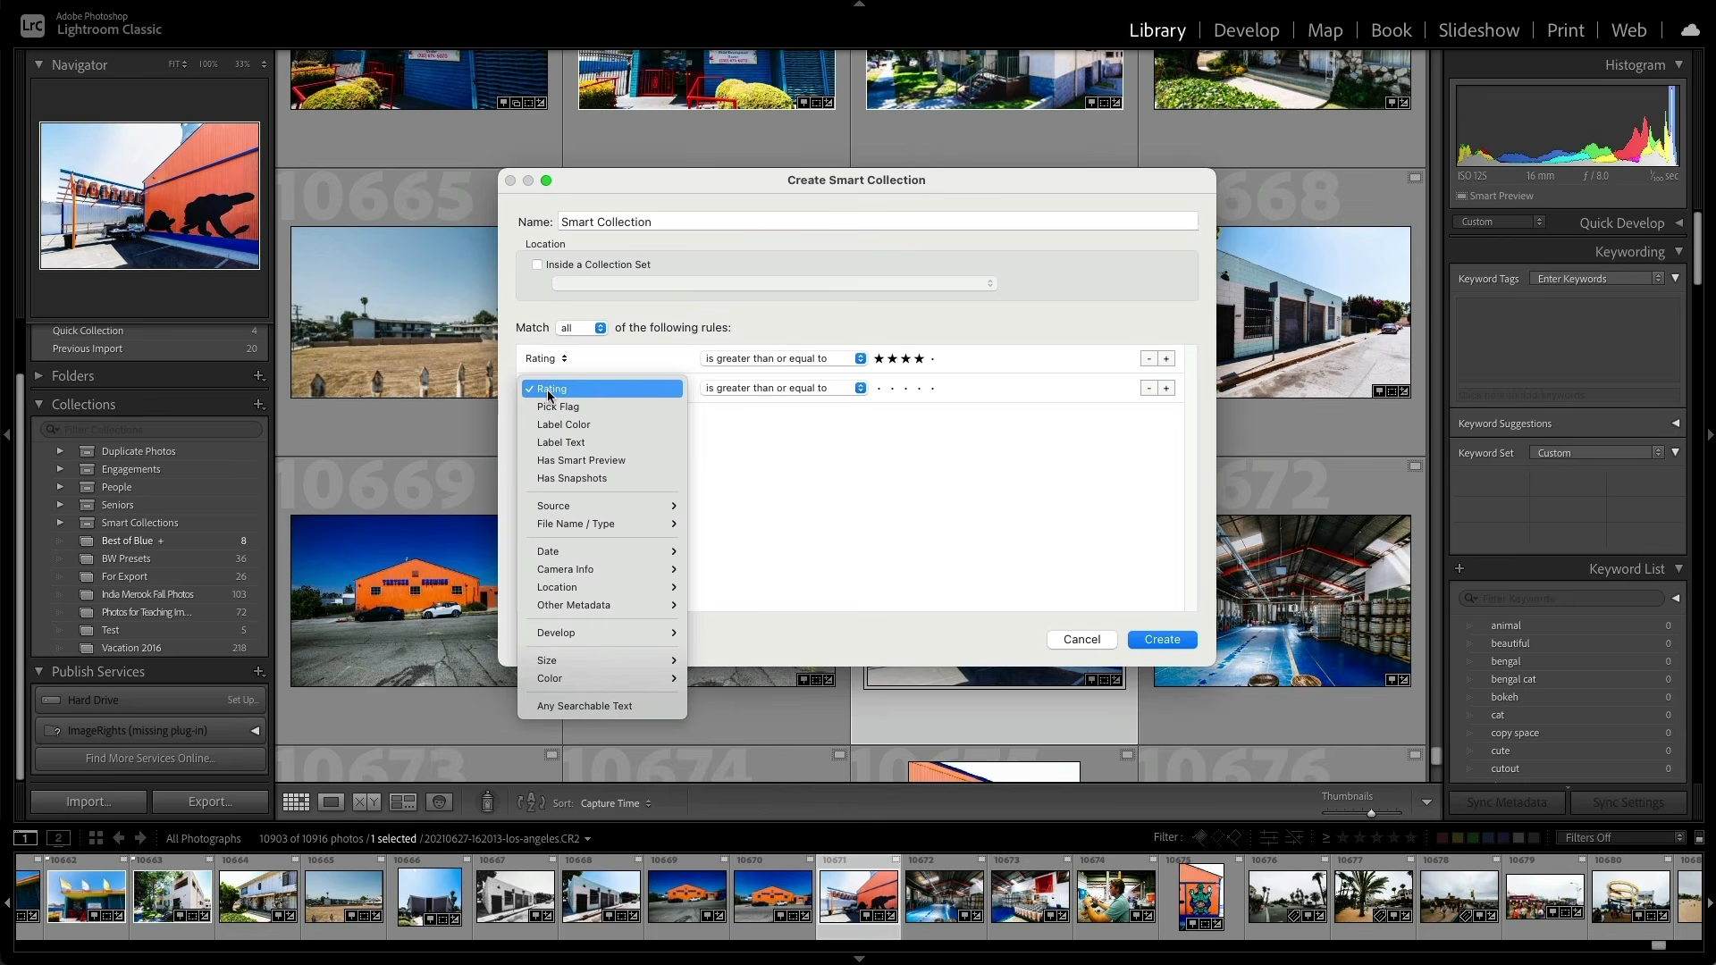
# Step: Set the second rule of the new smart collection to Capture Date
pyautogui.moveTo(651, 547)
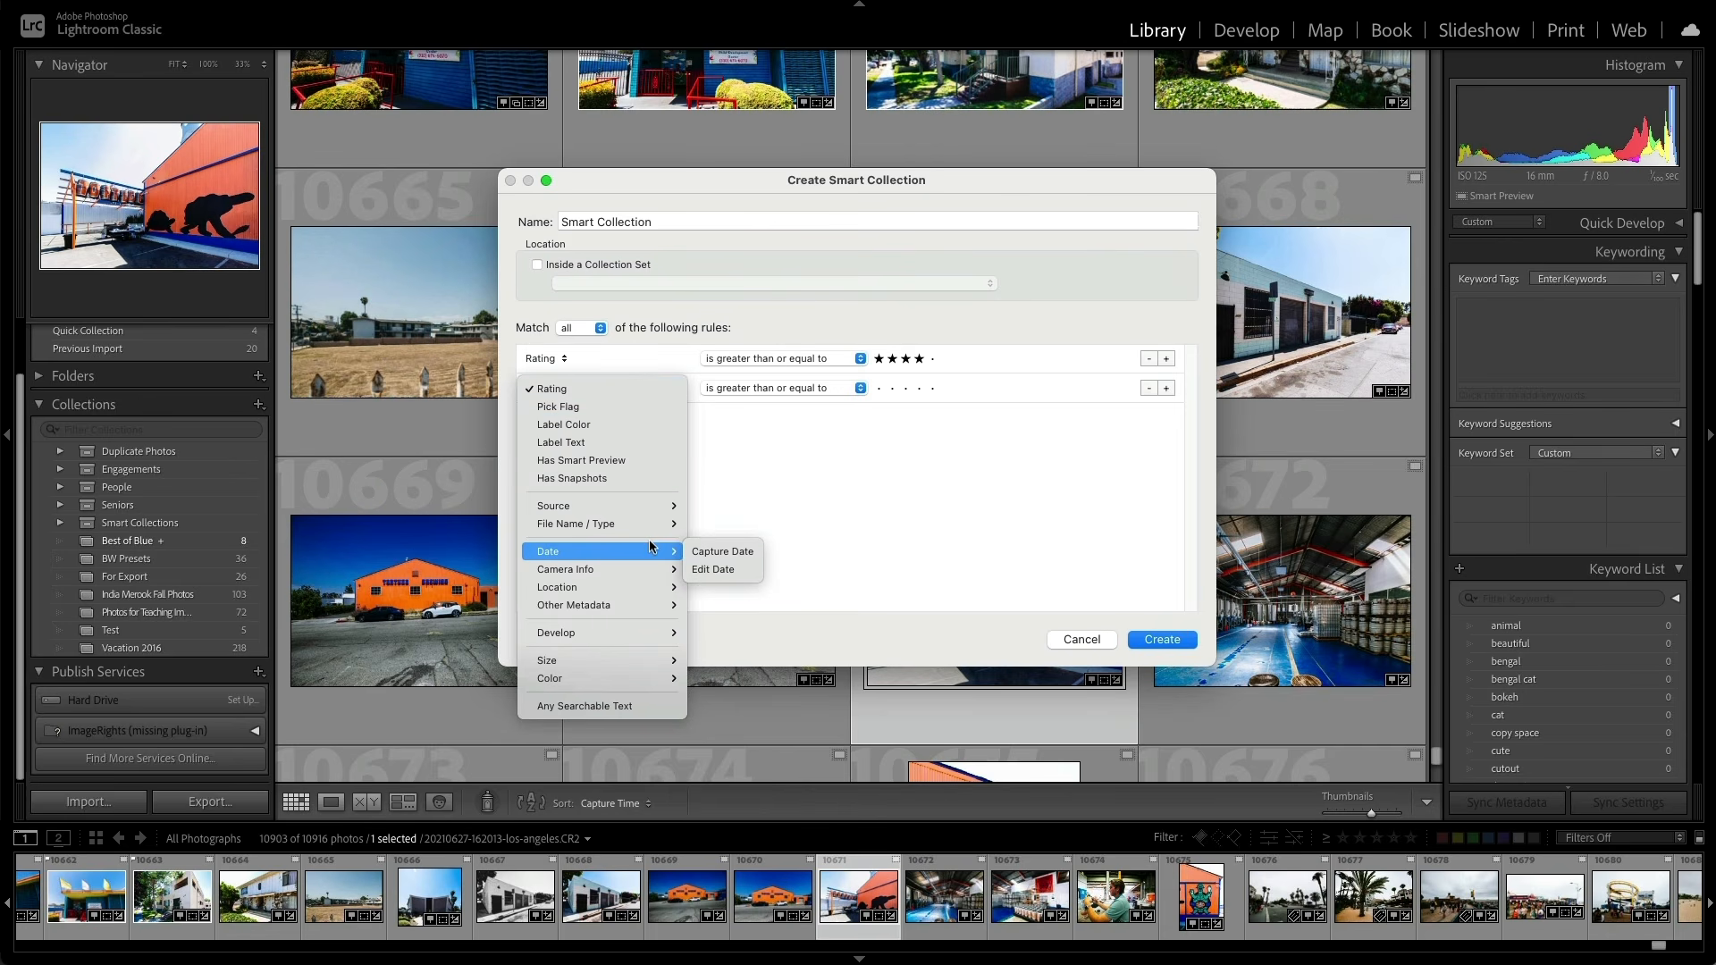
pyautogui.click(758, 552)
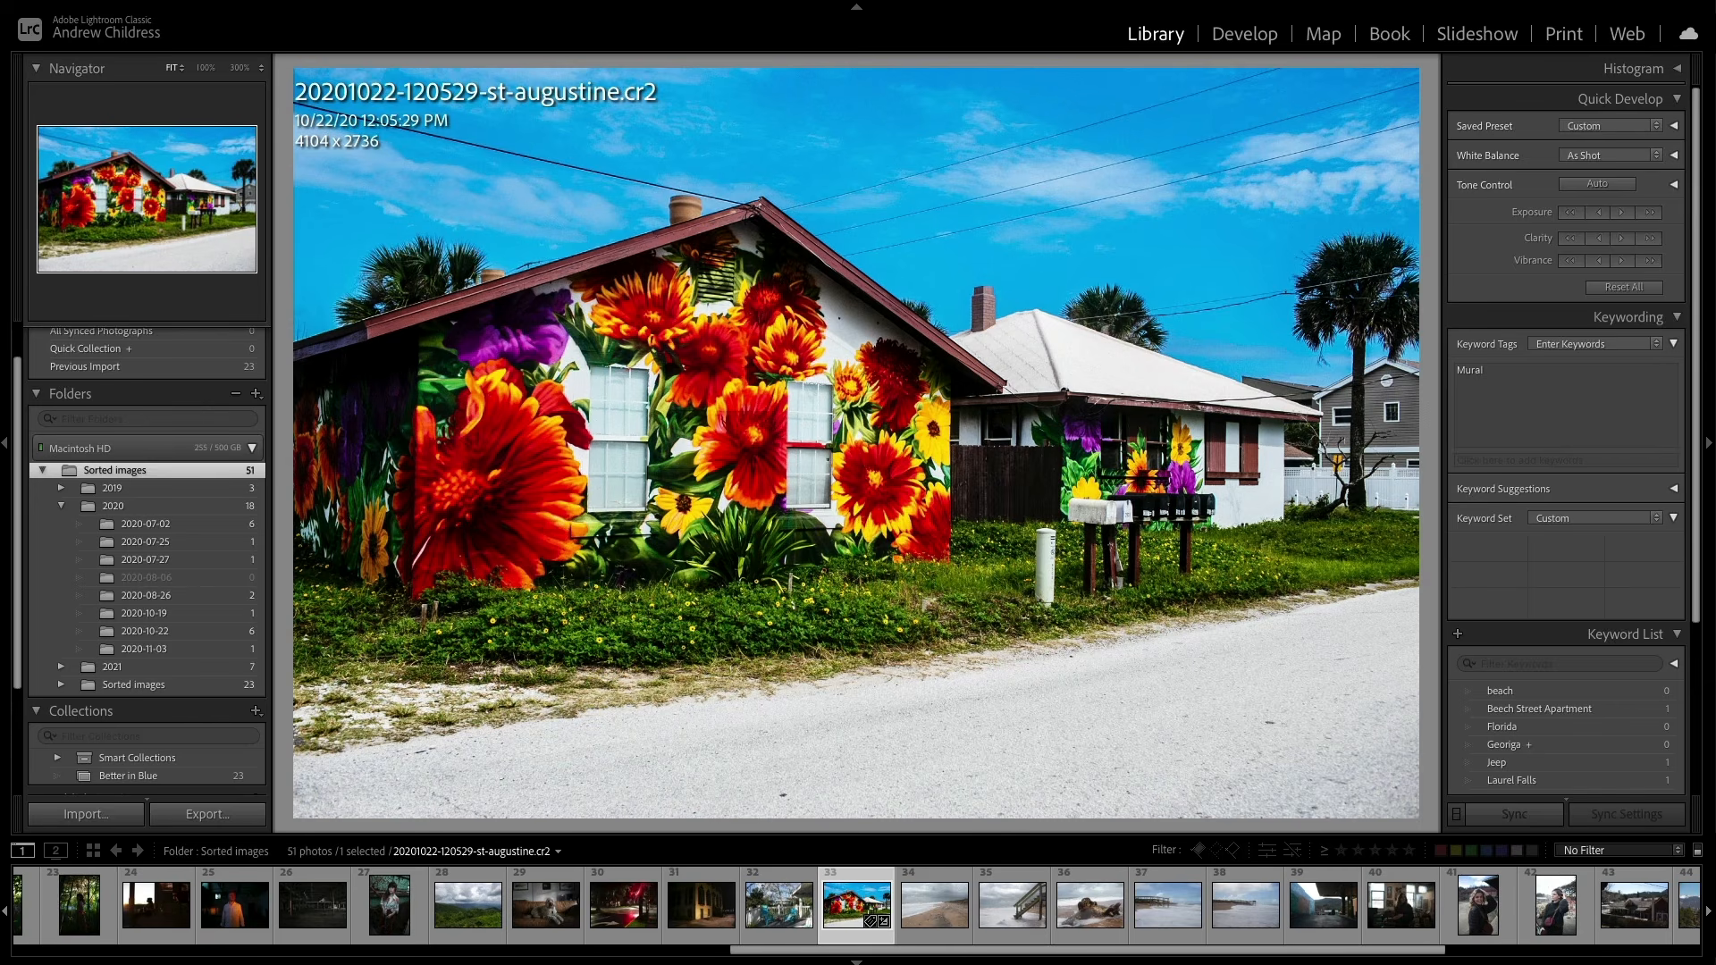
# Step: Add the keywords Florida and St. Augustine to the flower mural house photo, and search any searchable field for Florida
pyautogui.click(1487, 401)
pyautogui.write(', Florid')
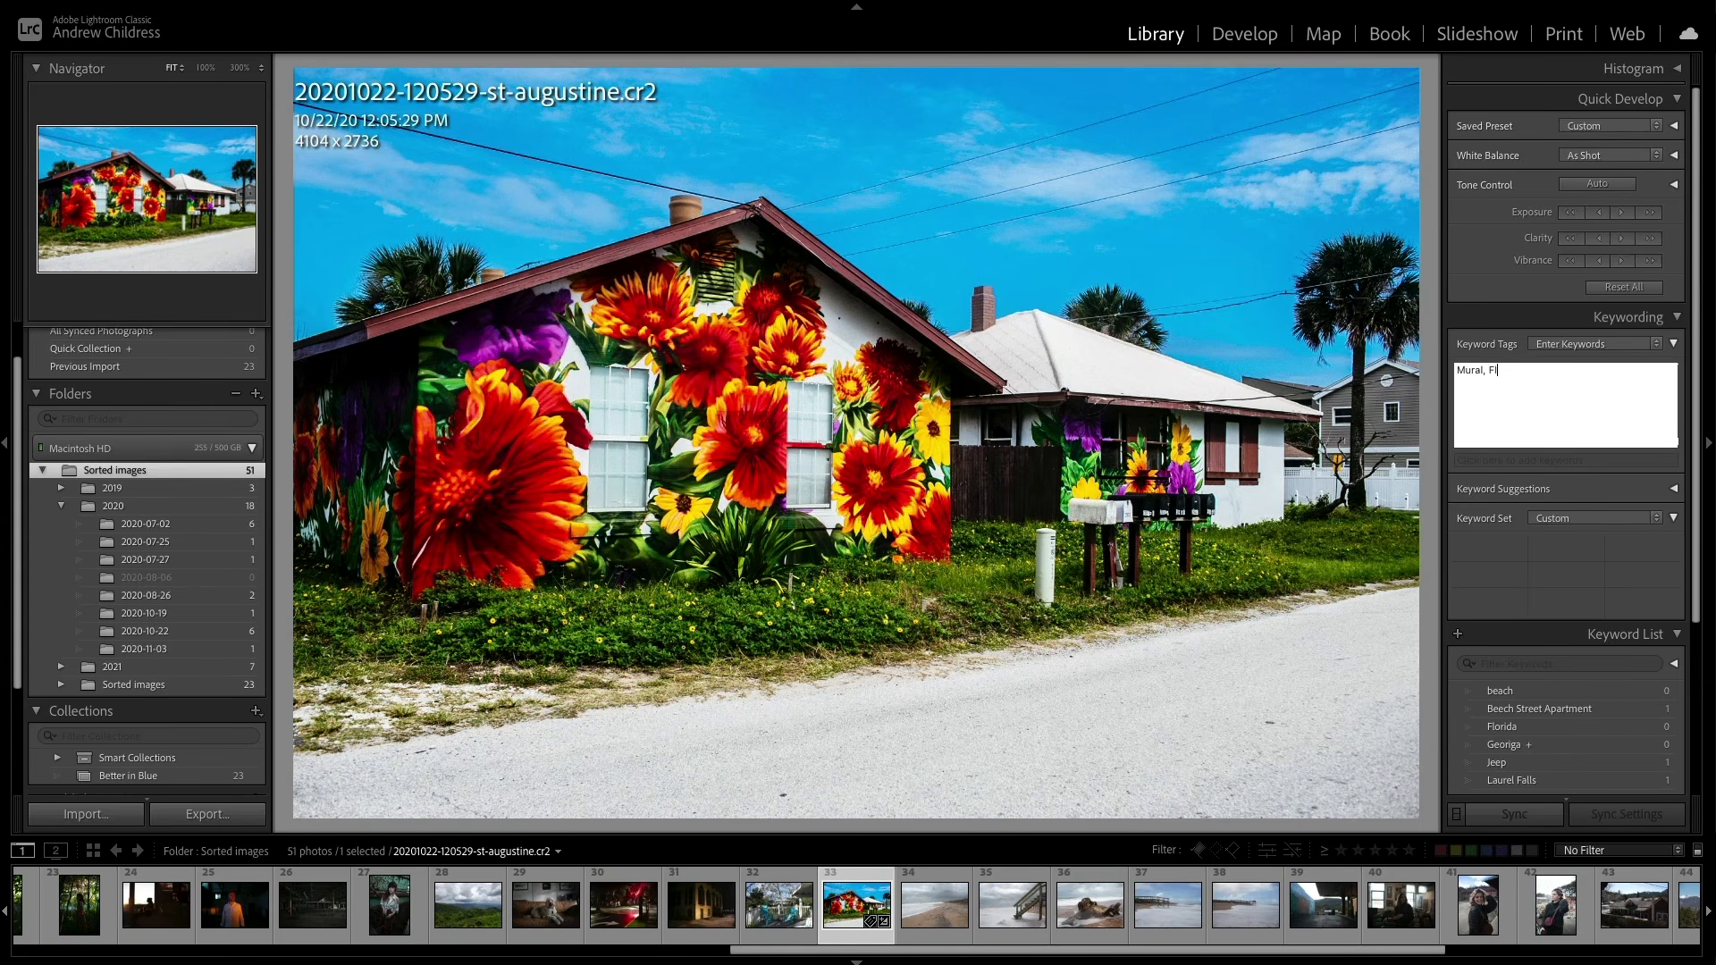
pyautogui.write('a, St. Augustine')
pyautogui.press('Return')
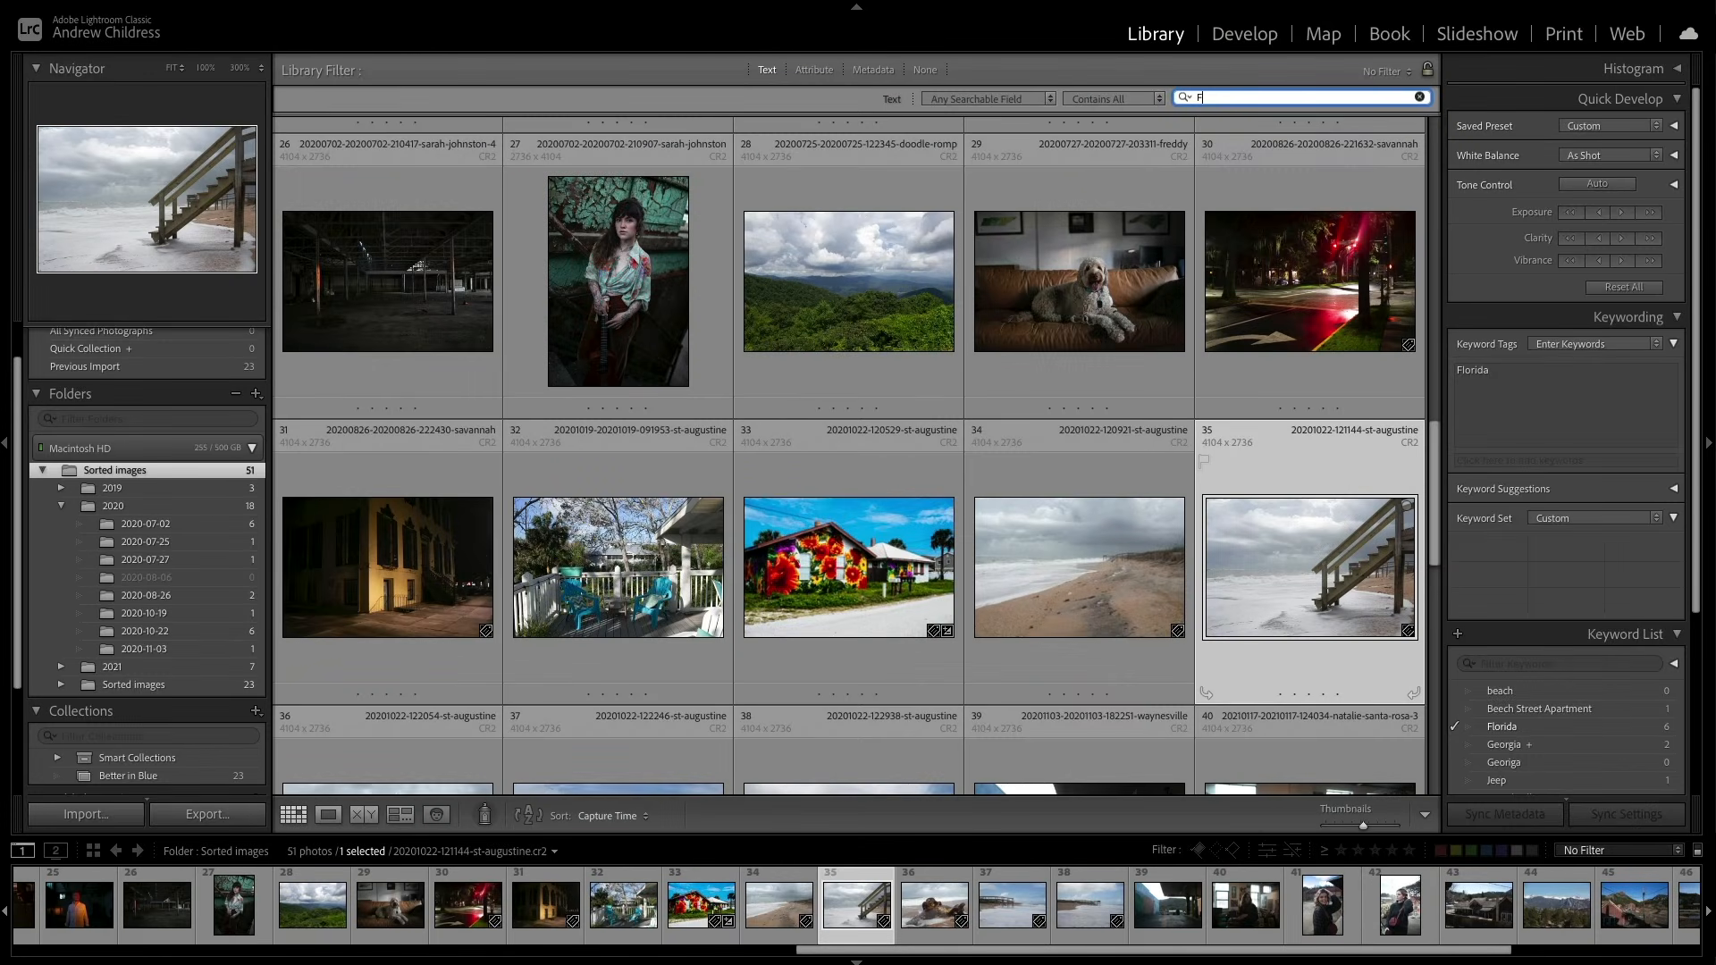
pyautogui.write('Florida')
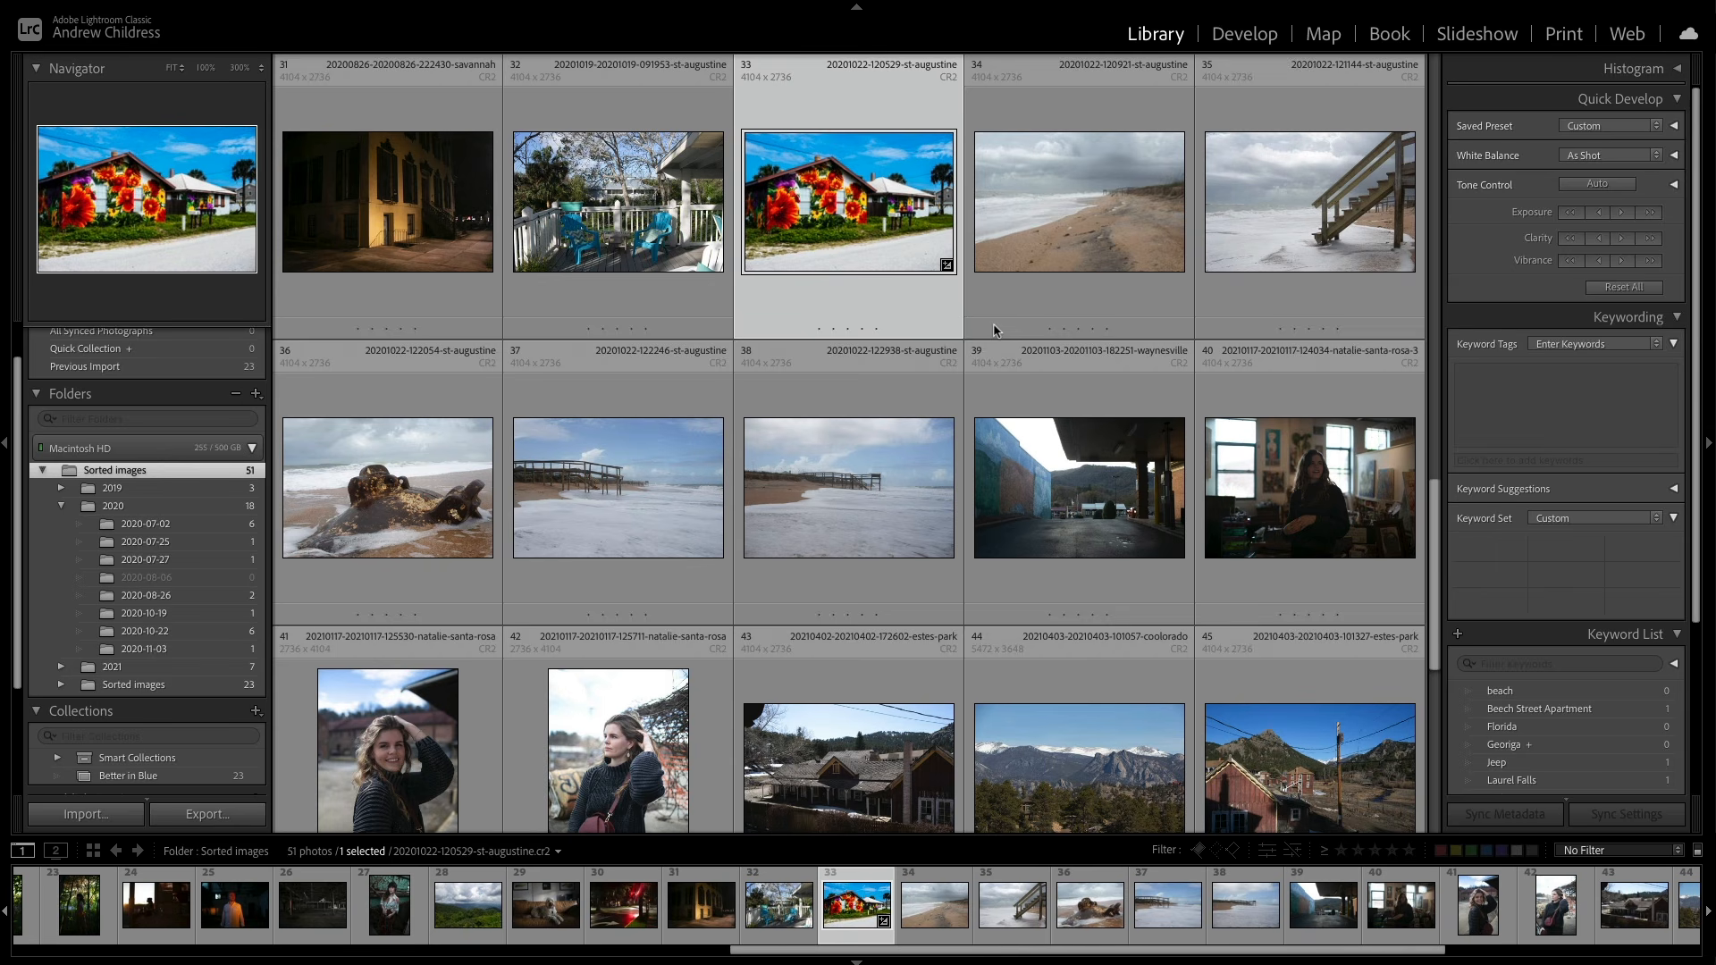
# Step: Open the flower mural house photo enlarged and give it the keyword tags Mural, Florida and St. Augustine
pyautogui.doubleClick(877, 258)
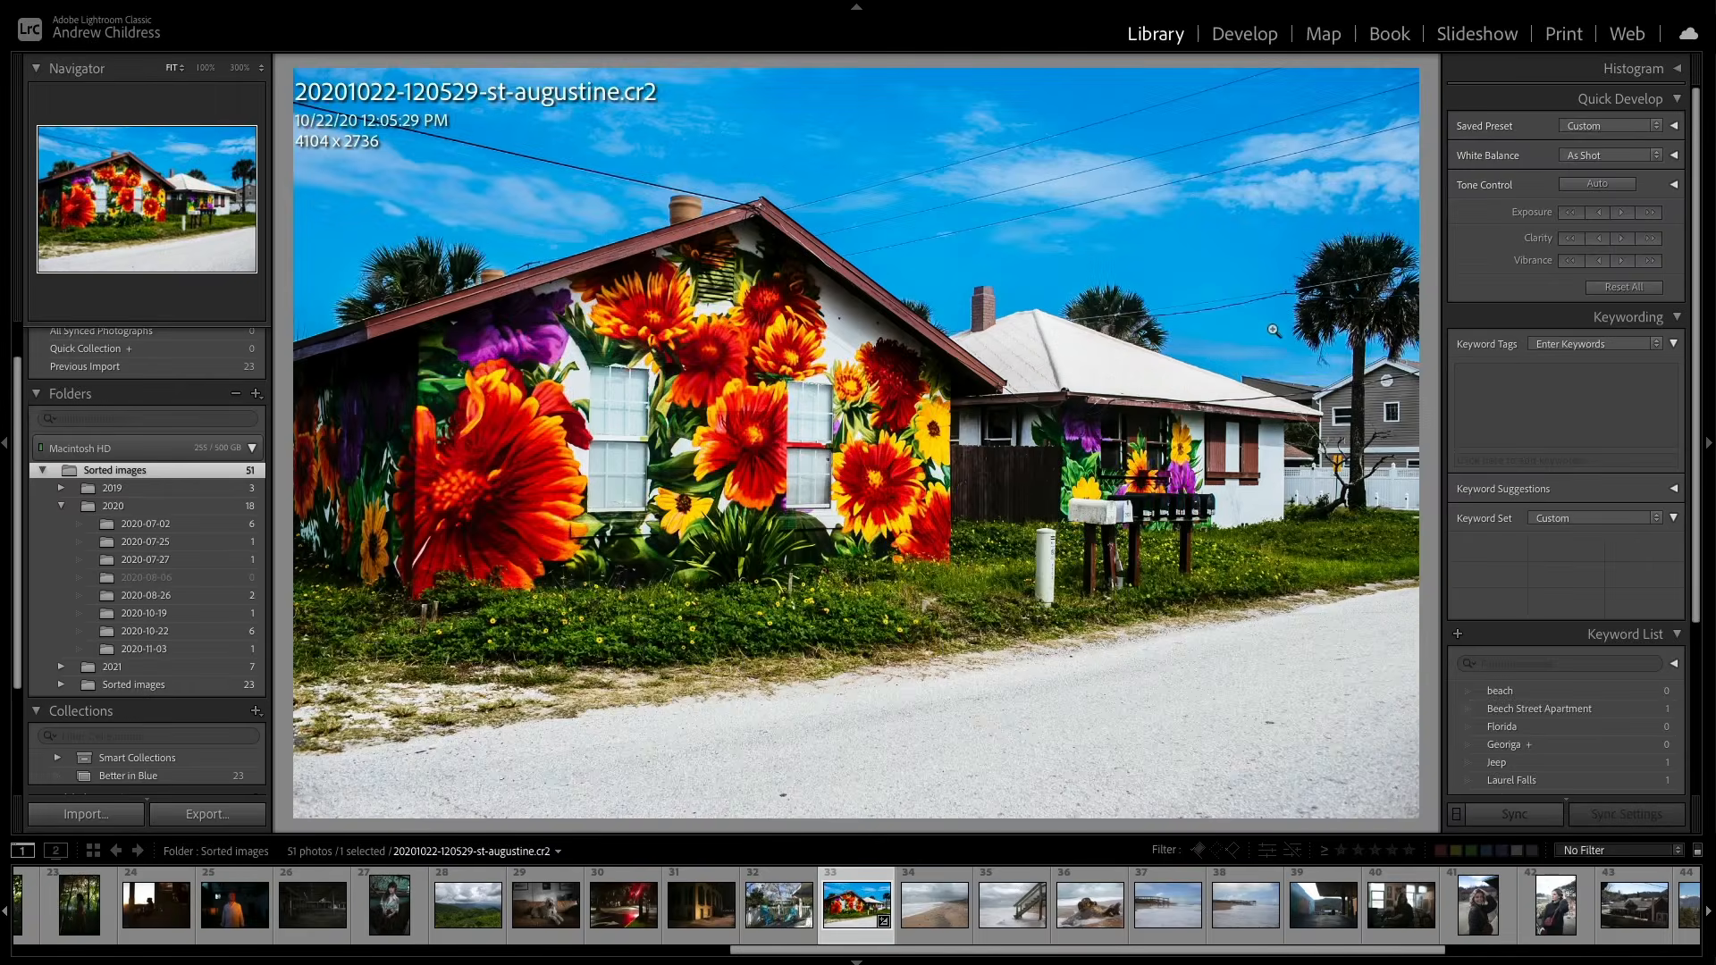
pyautogui.click(1457, 387)
pyautogui.write('Mur')
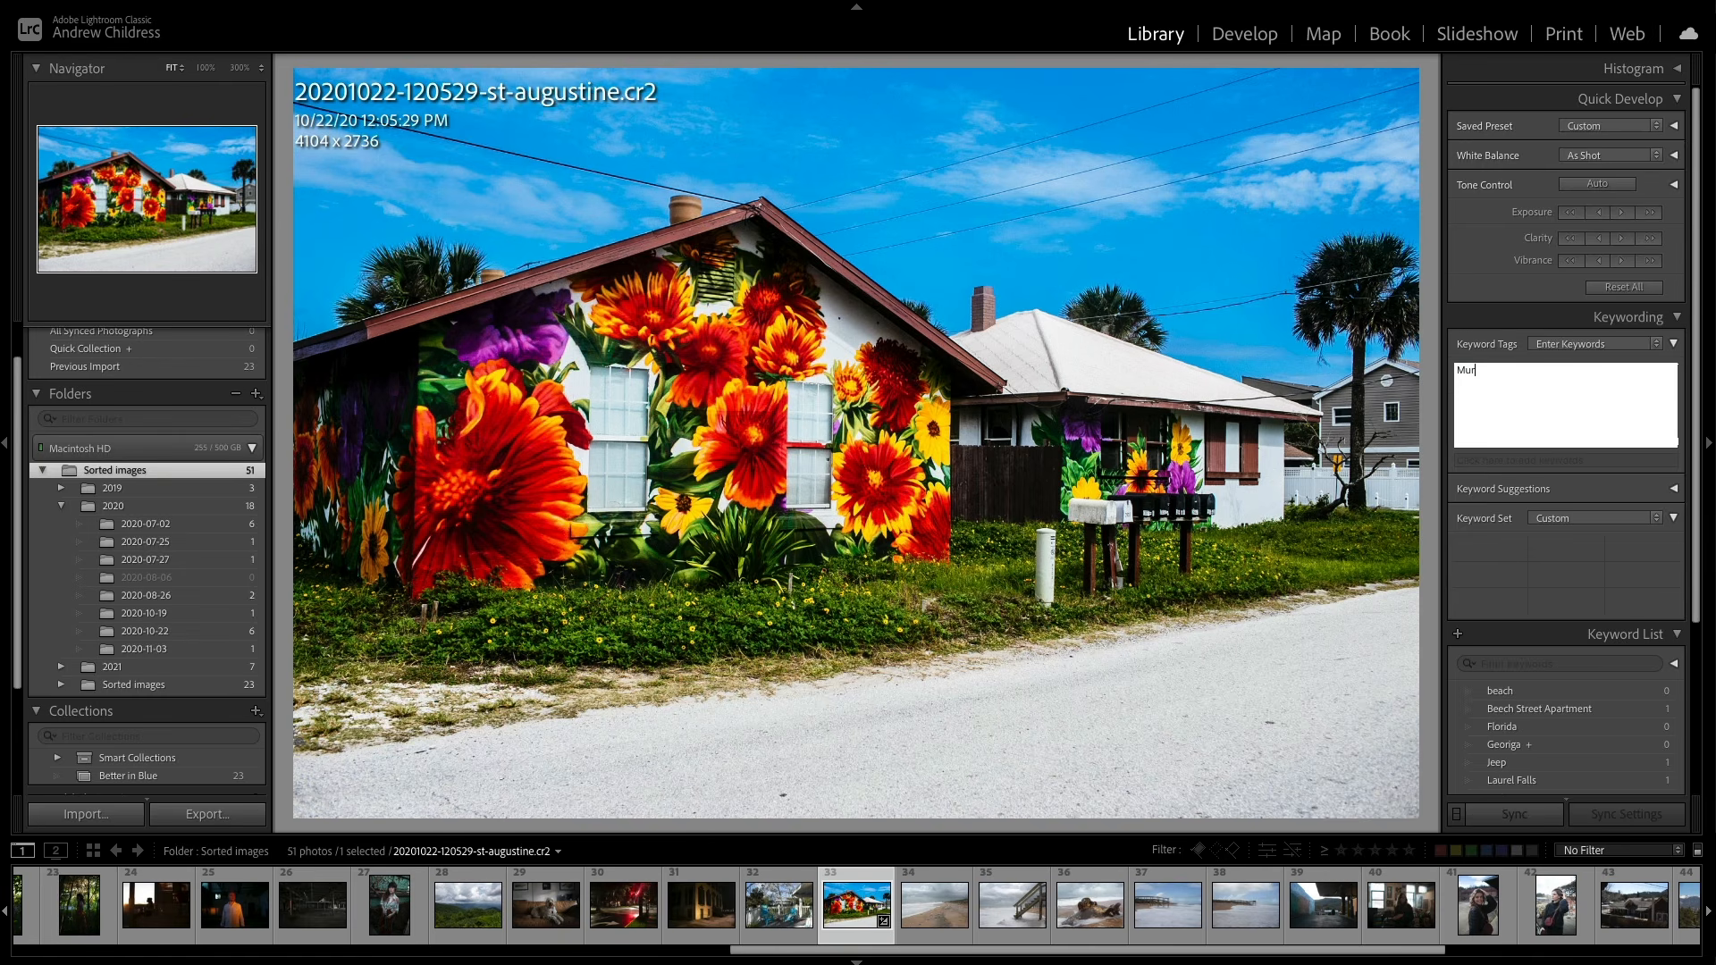
pyautogui.write('al')
pyautogui.press('Return')
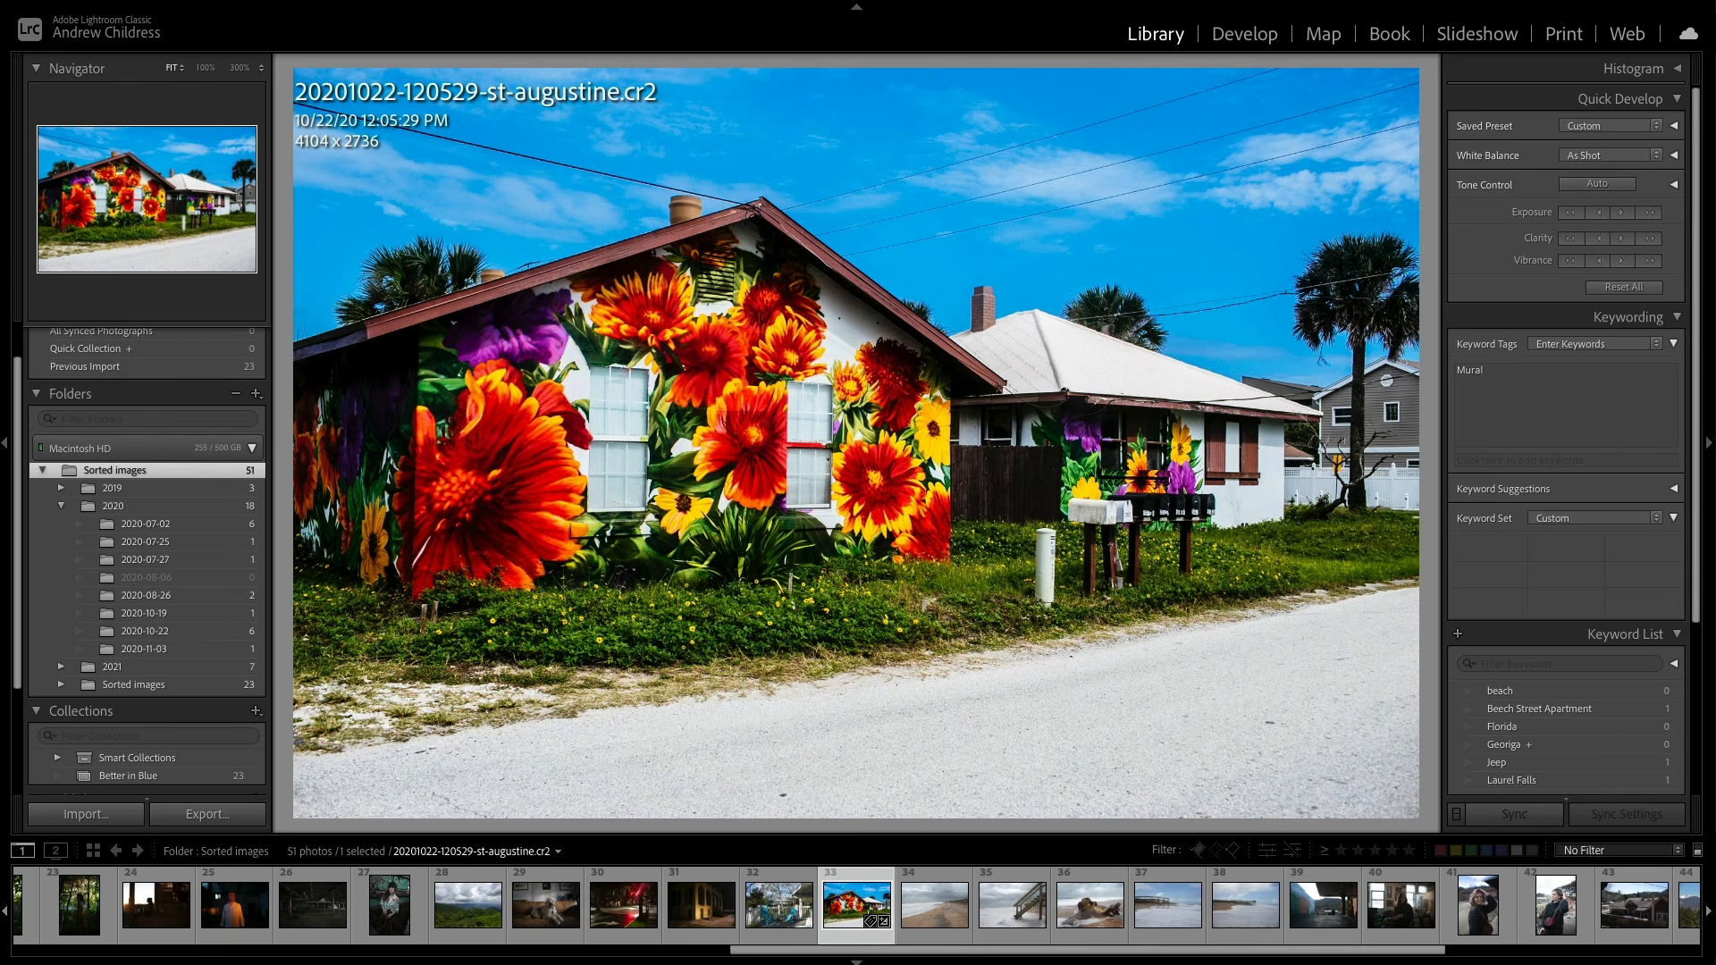
pyautogui.click(1486, 400)
pyautogui.write(', ')
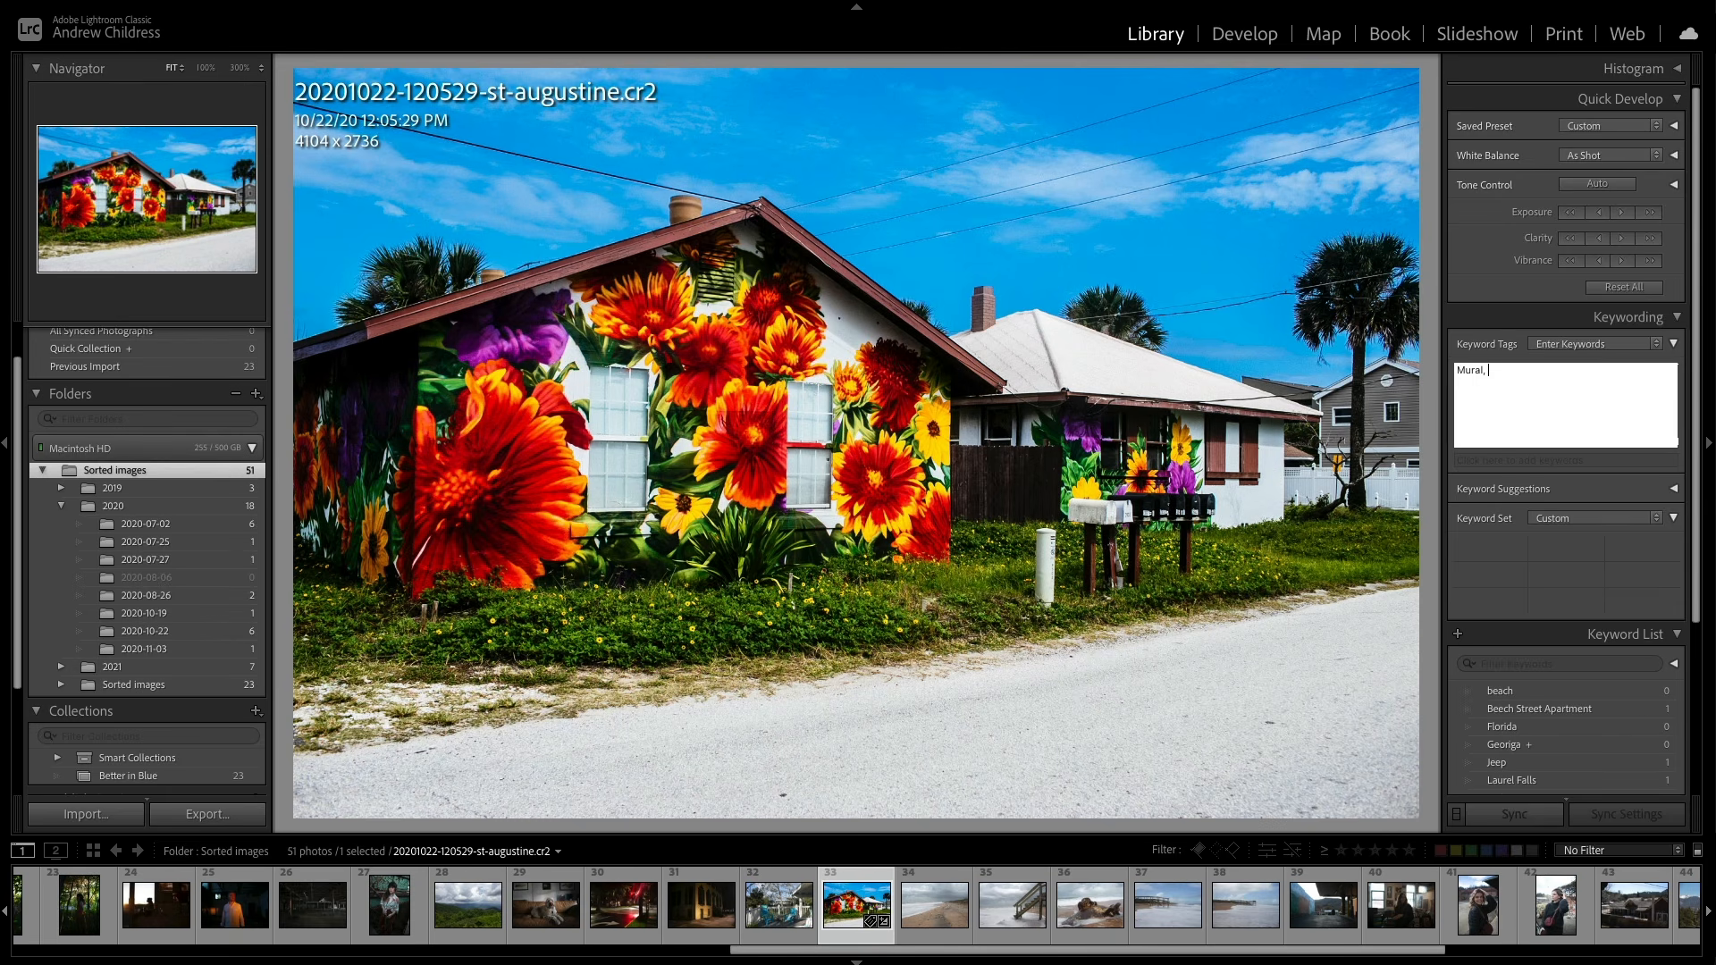
pyautogui.write('Florida, St. Augustine')
pyautogui.press('Return')
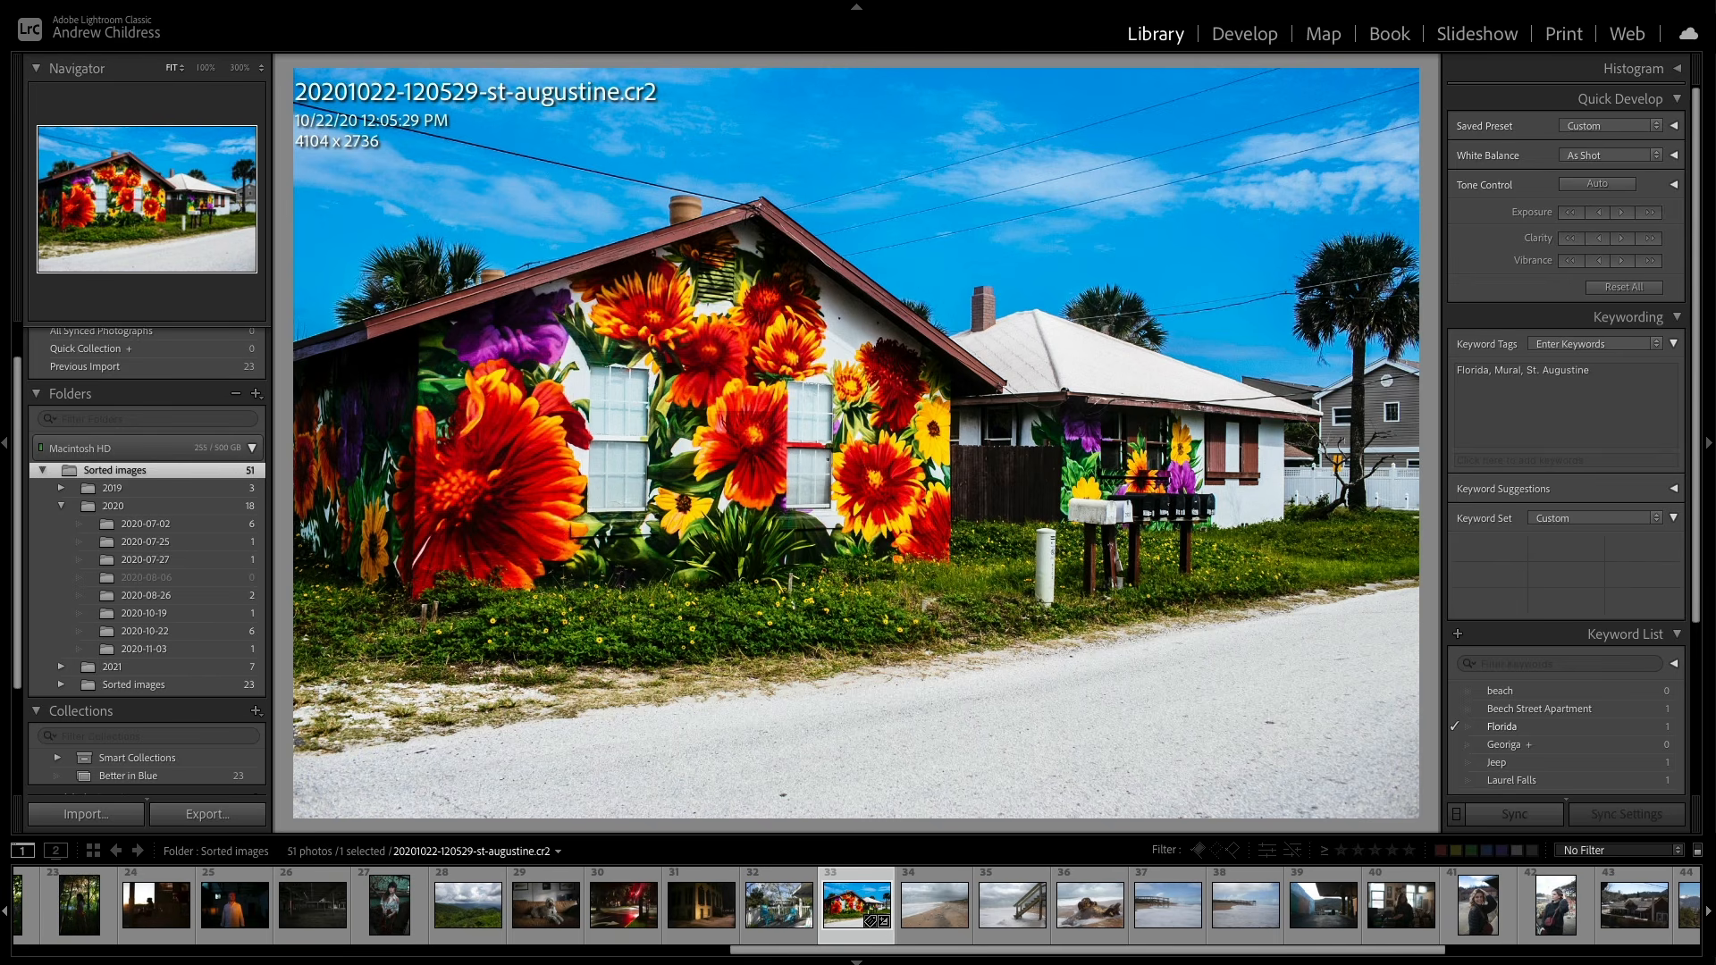
# Step: Select the five St. Augustine beach photos, 34 to 38, in the grid and tag them all with the keyword Florida
pyautogui.press('g')
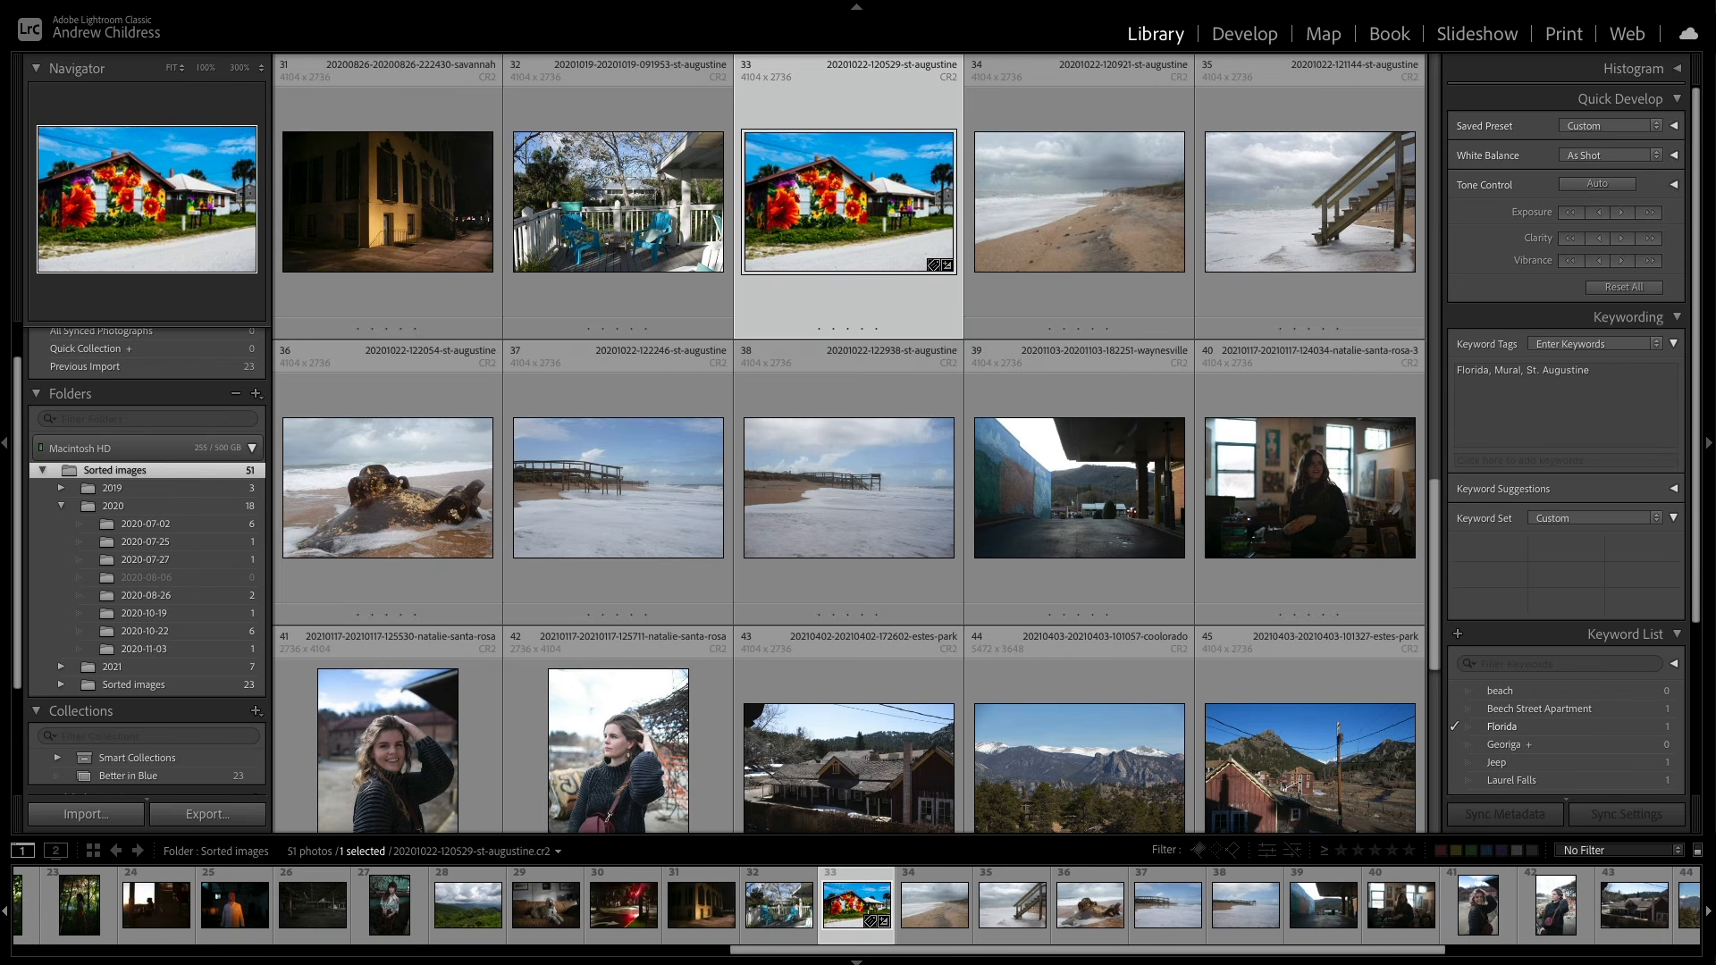
pyautogui.click(1150, 287)
pyautogui.keyDown('shift'); pyautogui.click(1310, 223); pyautogui.keyUp('shift')
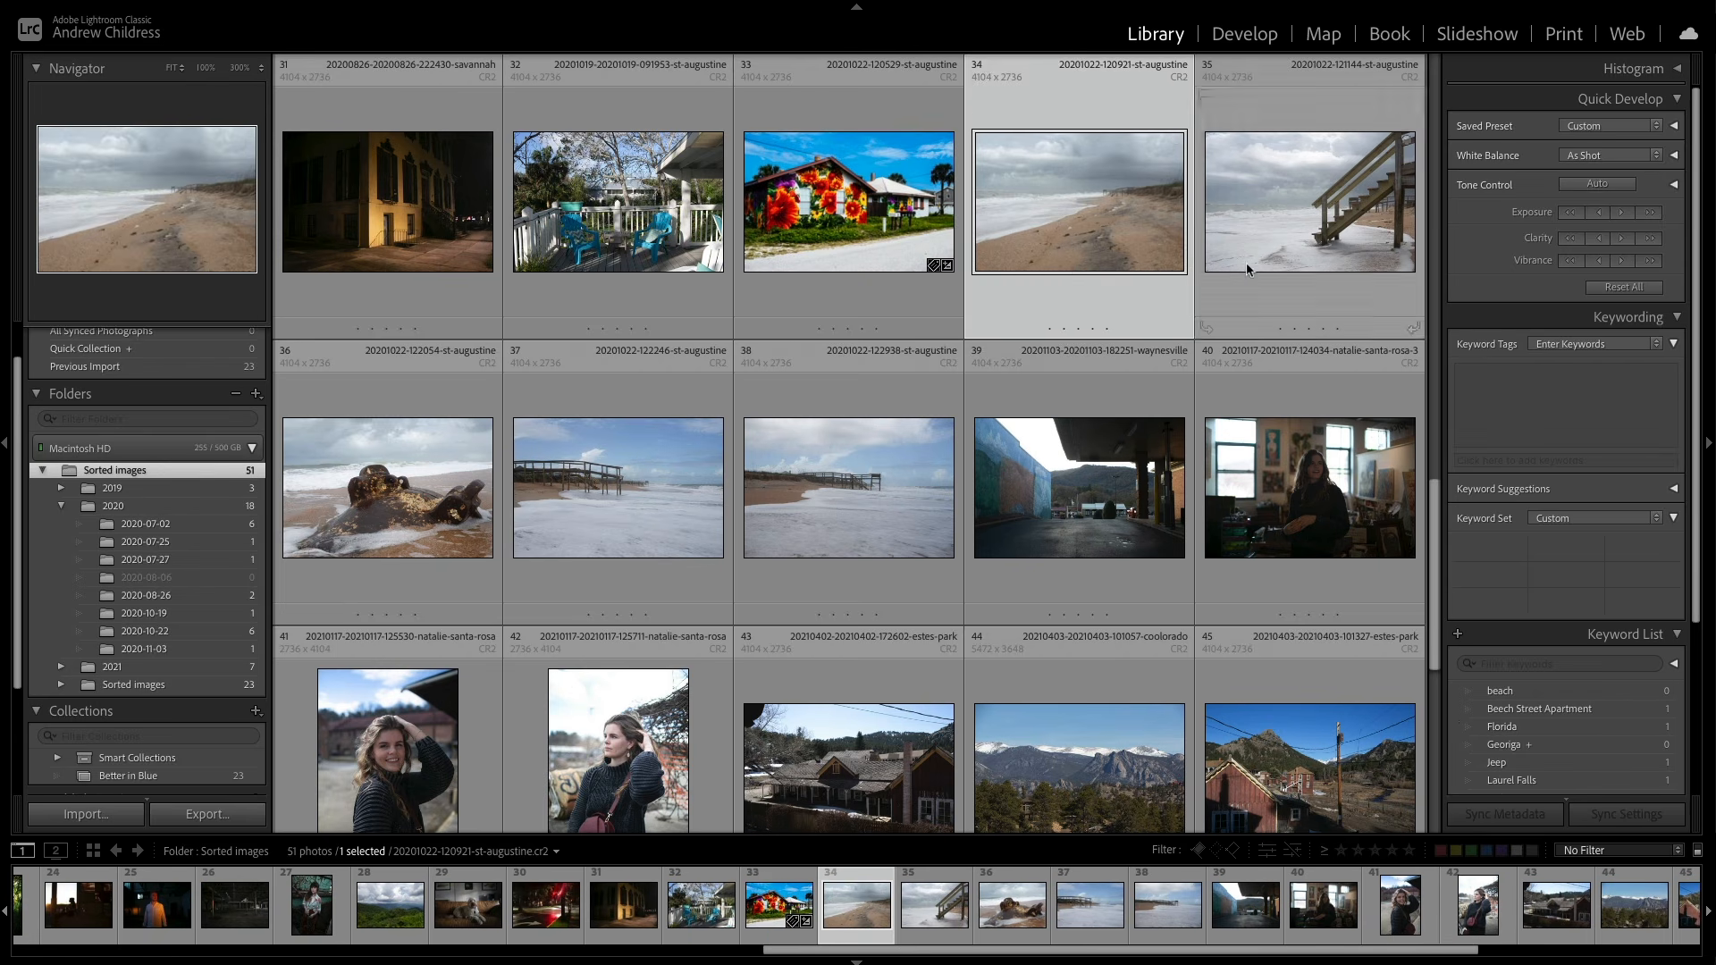
pyautogui.keyDown('shift'); pyautogui.click(431, 474); pyautogui.keyUp('shift')
pyautogui.keyDown('shift'); pyautogui.click(630, 508); pyautogui.keyUp('shift')
pyautogui.keyDown('shift'); pyautogui.click(817, 506); pyautogui.keyUp('shift')
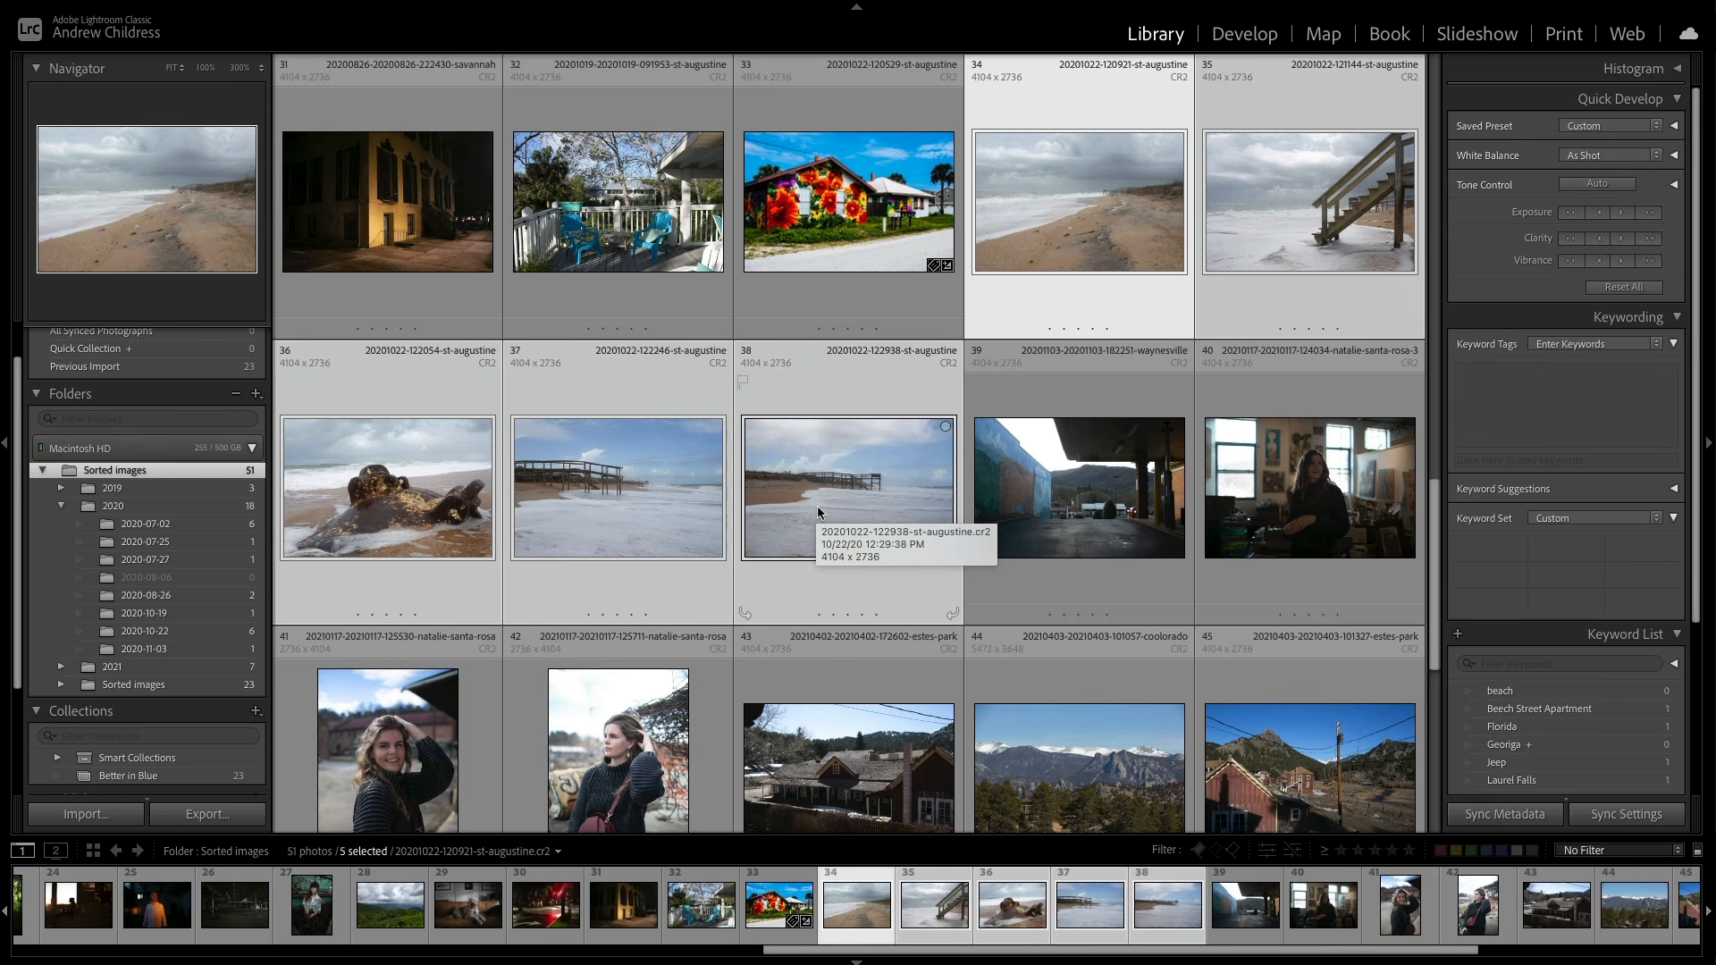
pyautogui.click(1502, 385)
pyautogui.write('Fl')
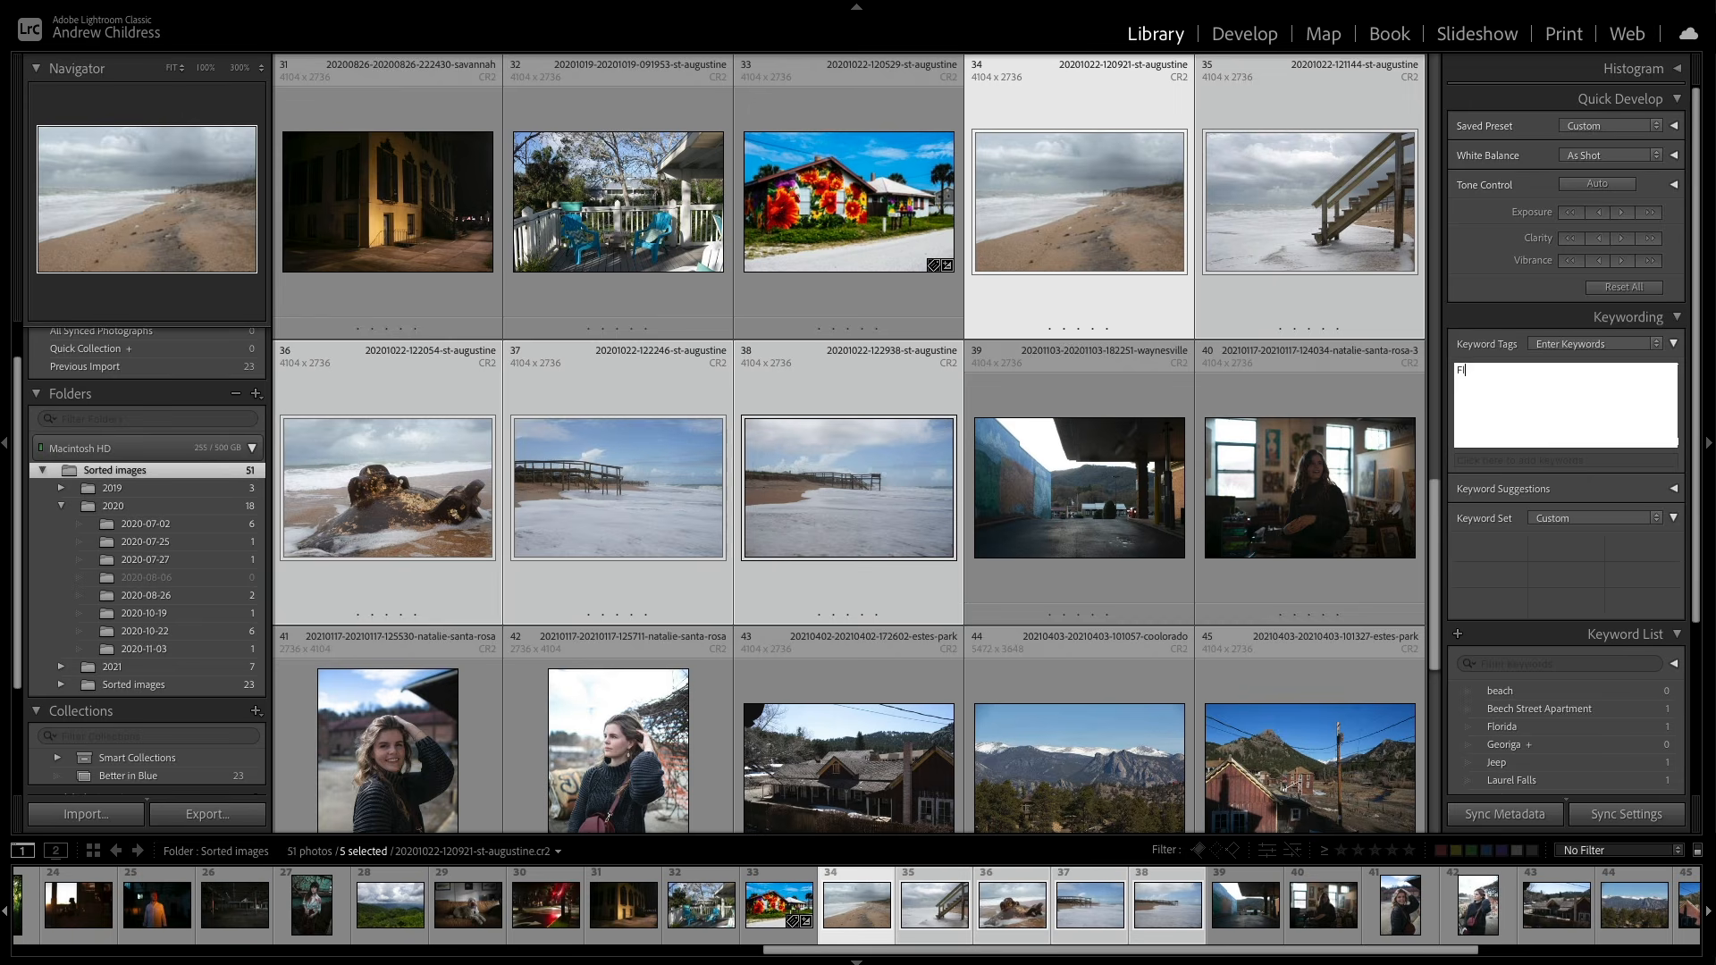
pyautogui.write('orida')
pyautogui.press('Return')
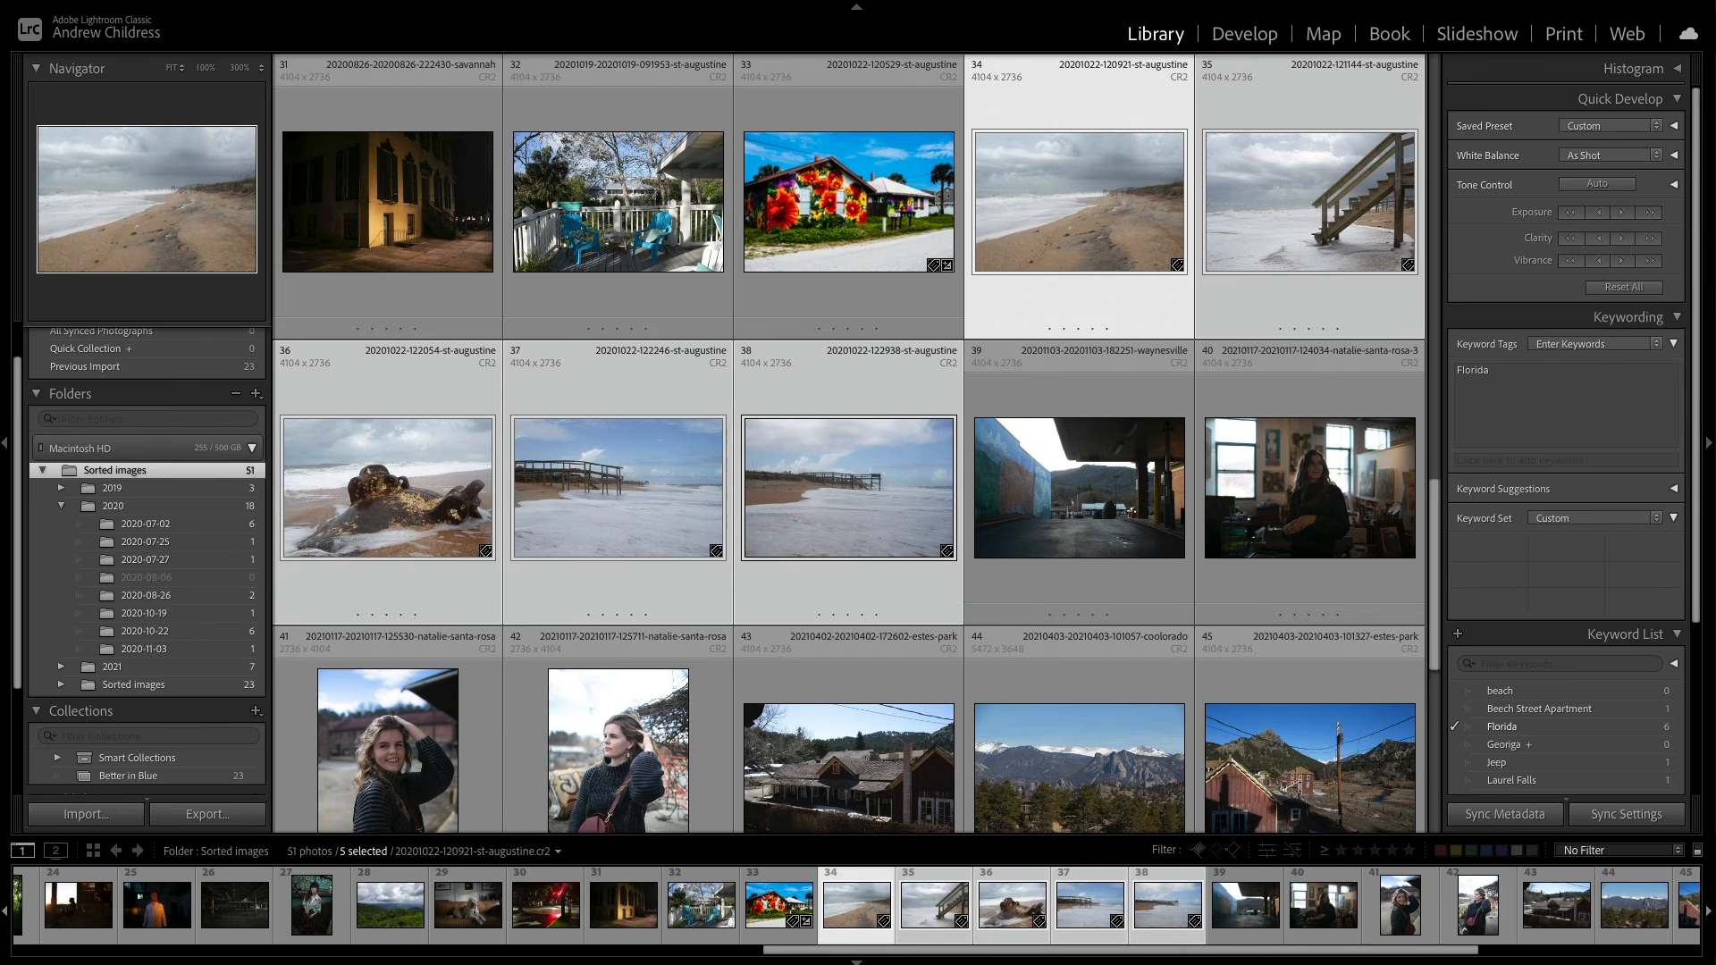
# Step: Load the Painter tool with the keywords Savannah, Georgia and apply them to the two Savannah night photos, 30 and 31
pyautogui.click(1105, 309)
pyautogui.press('t')
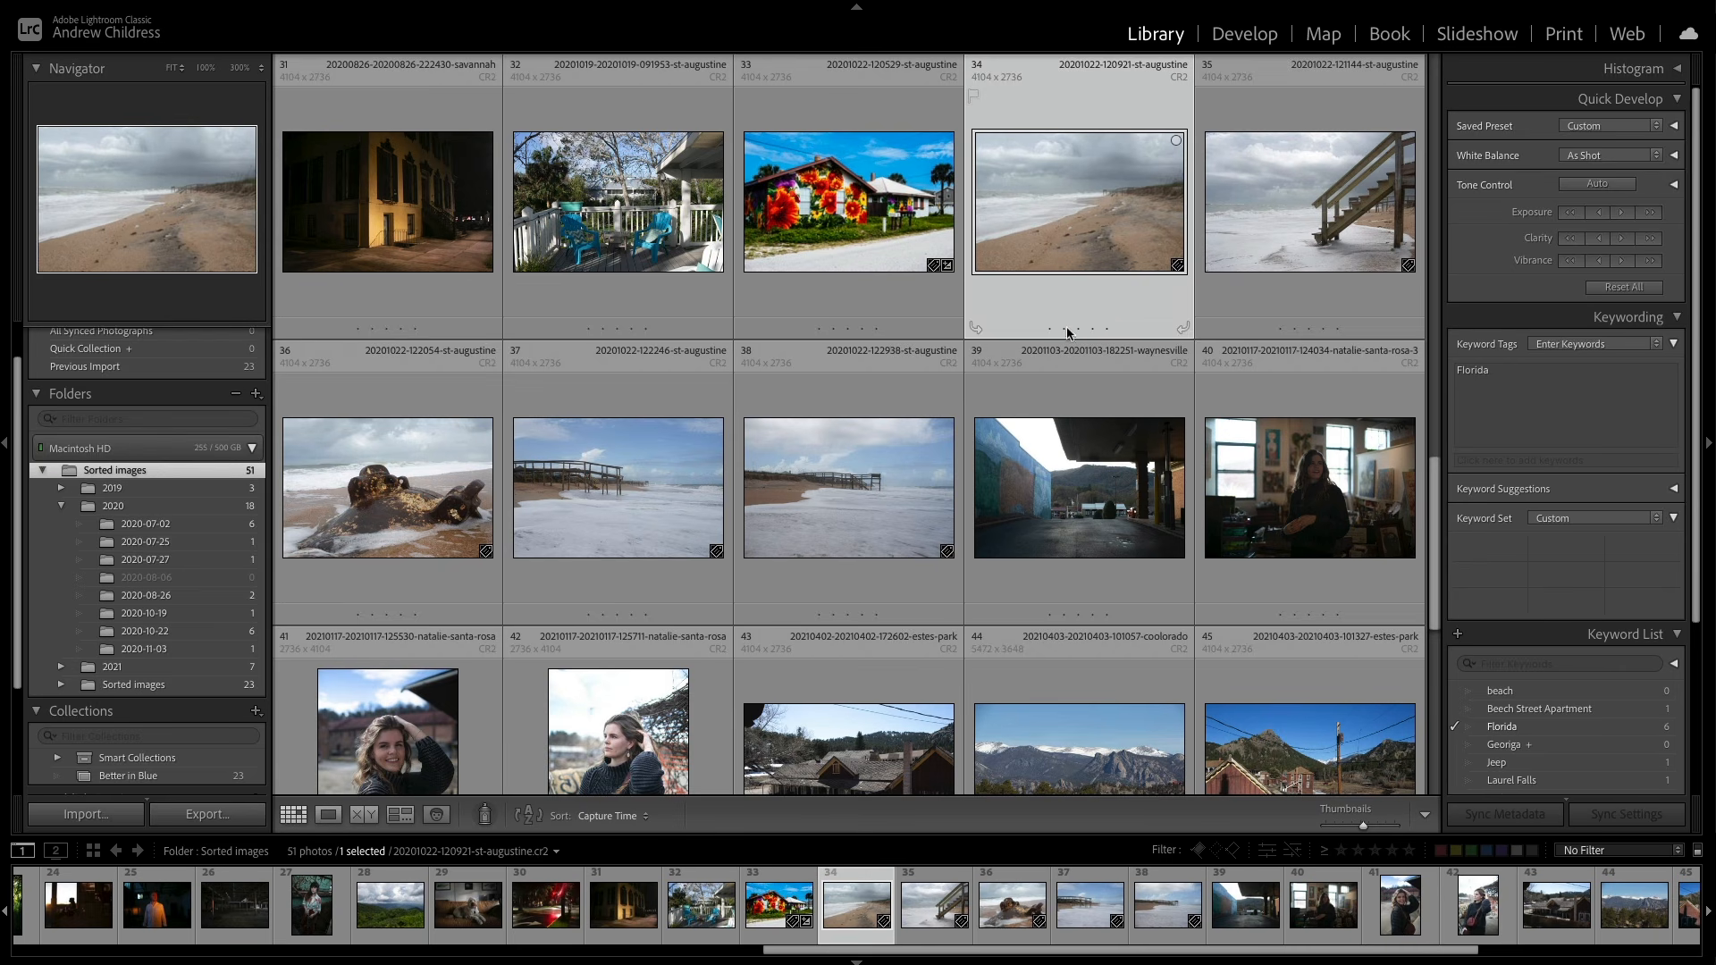
pyautogui.click(485, 815)
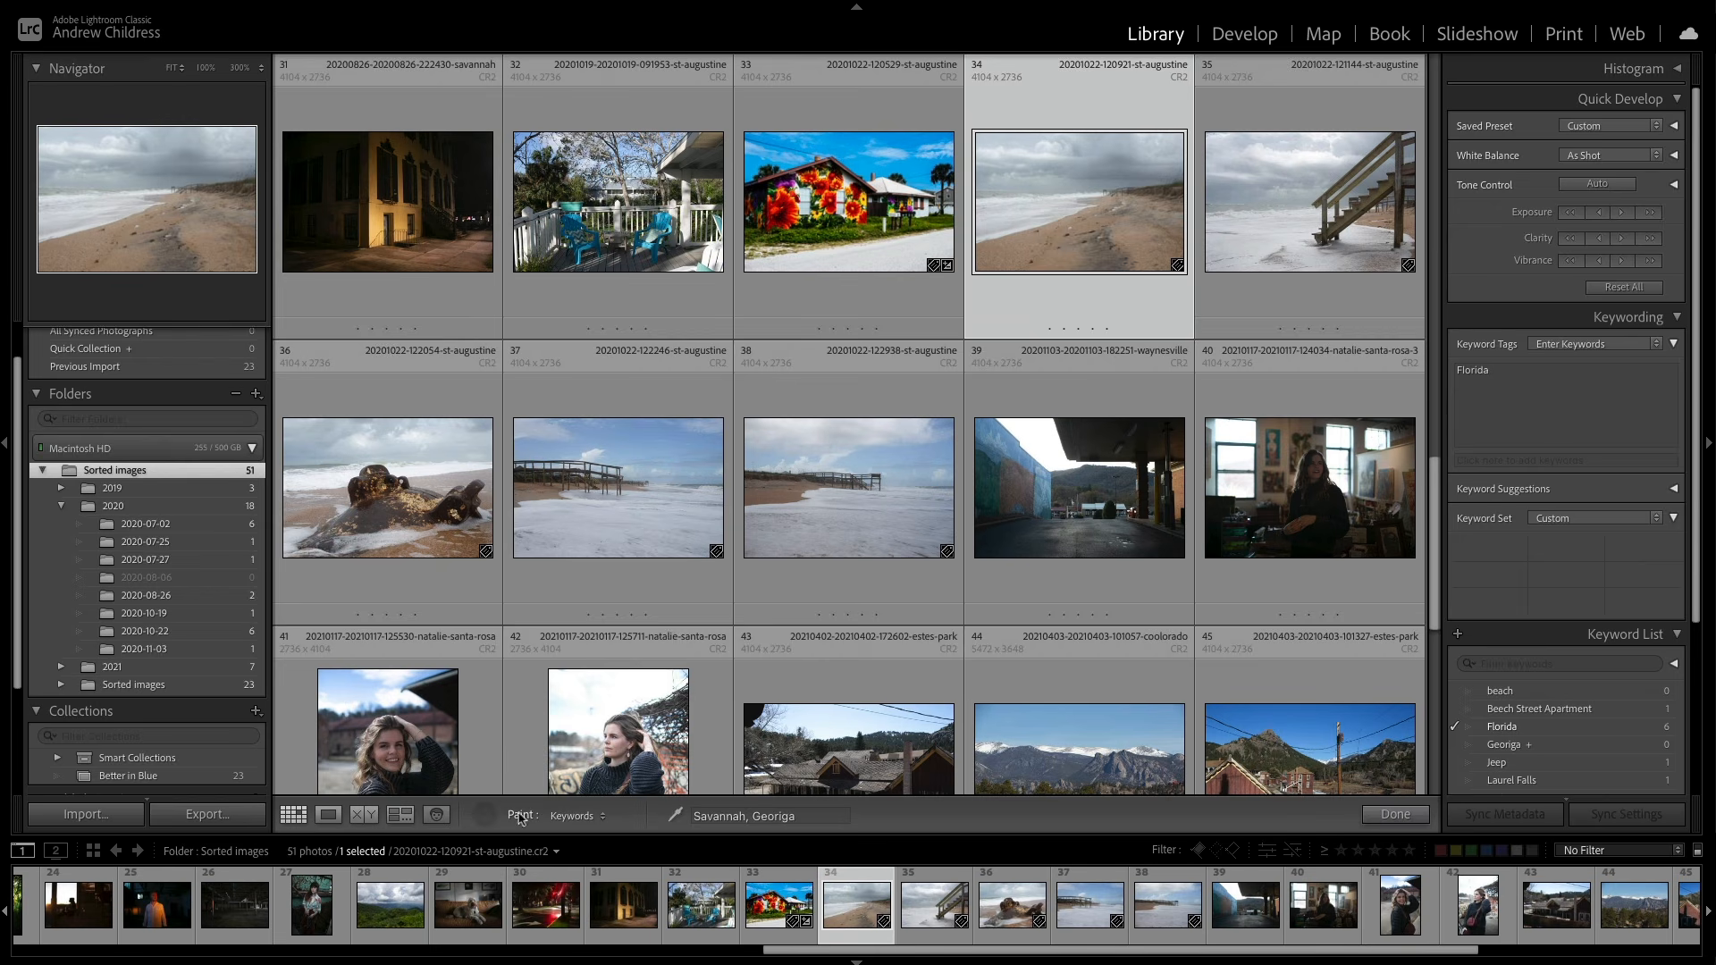
pyautogui.click(769, 815)
pyautogui.write('Savannah, Georgia')
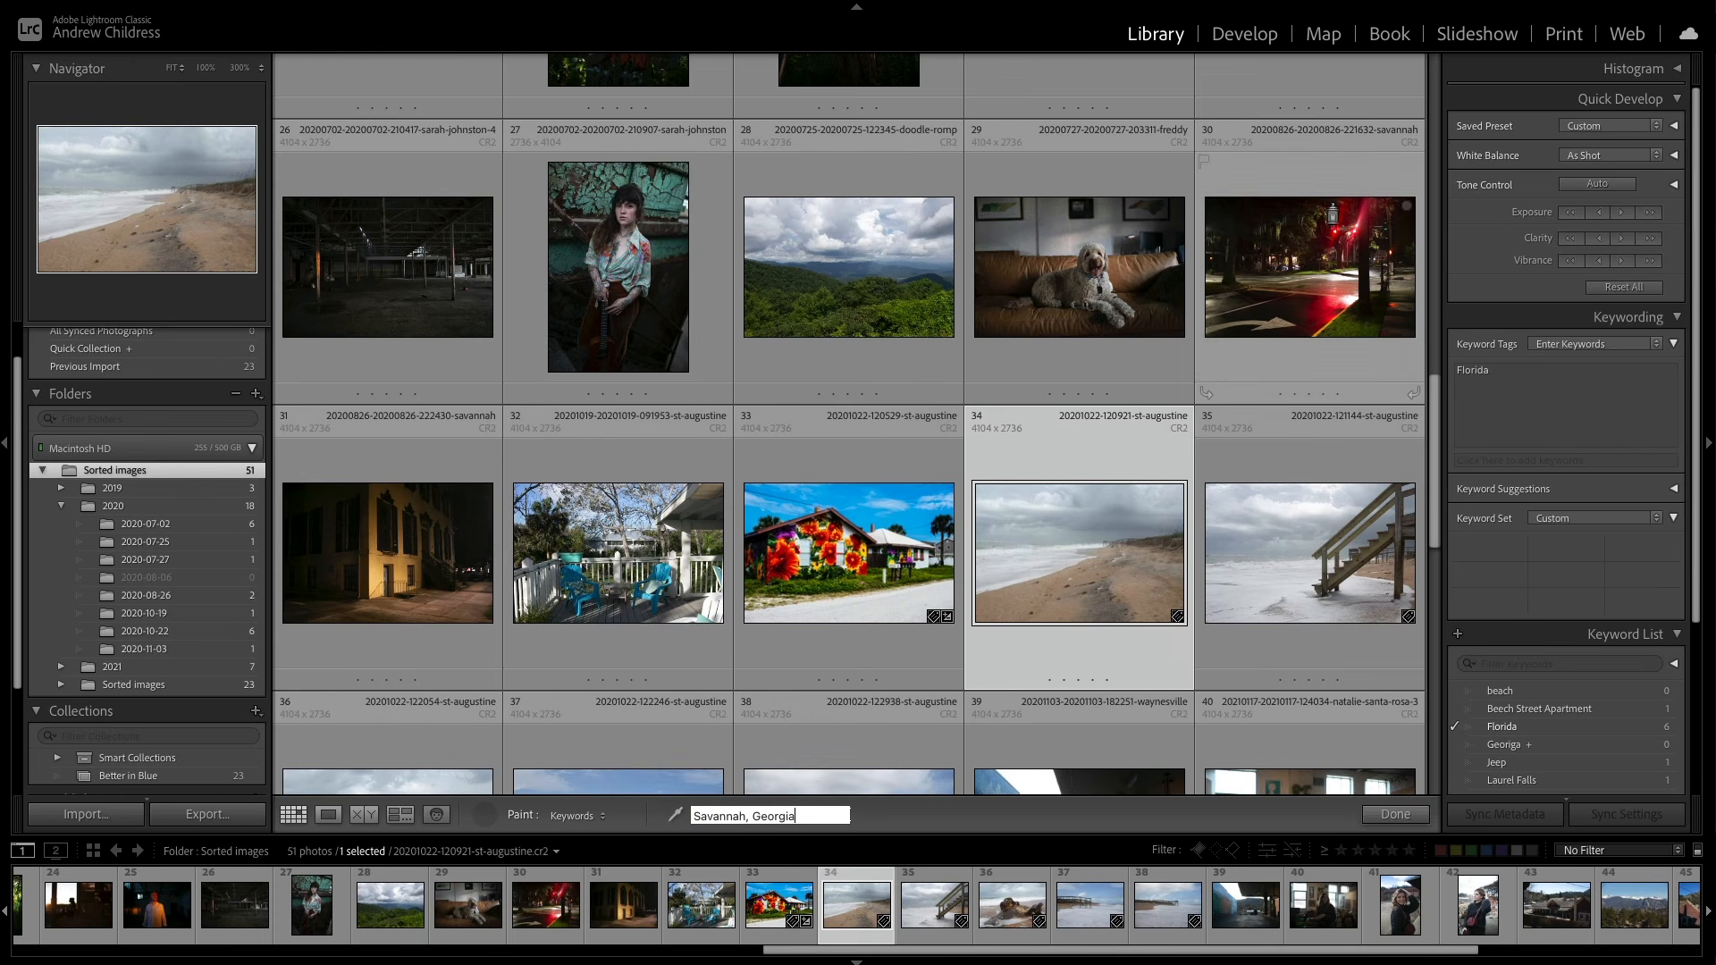
pyautogui.click(1323, 251)
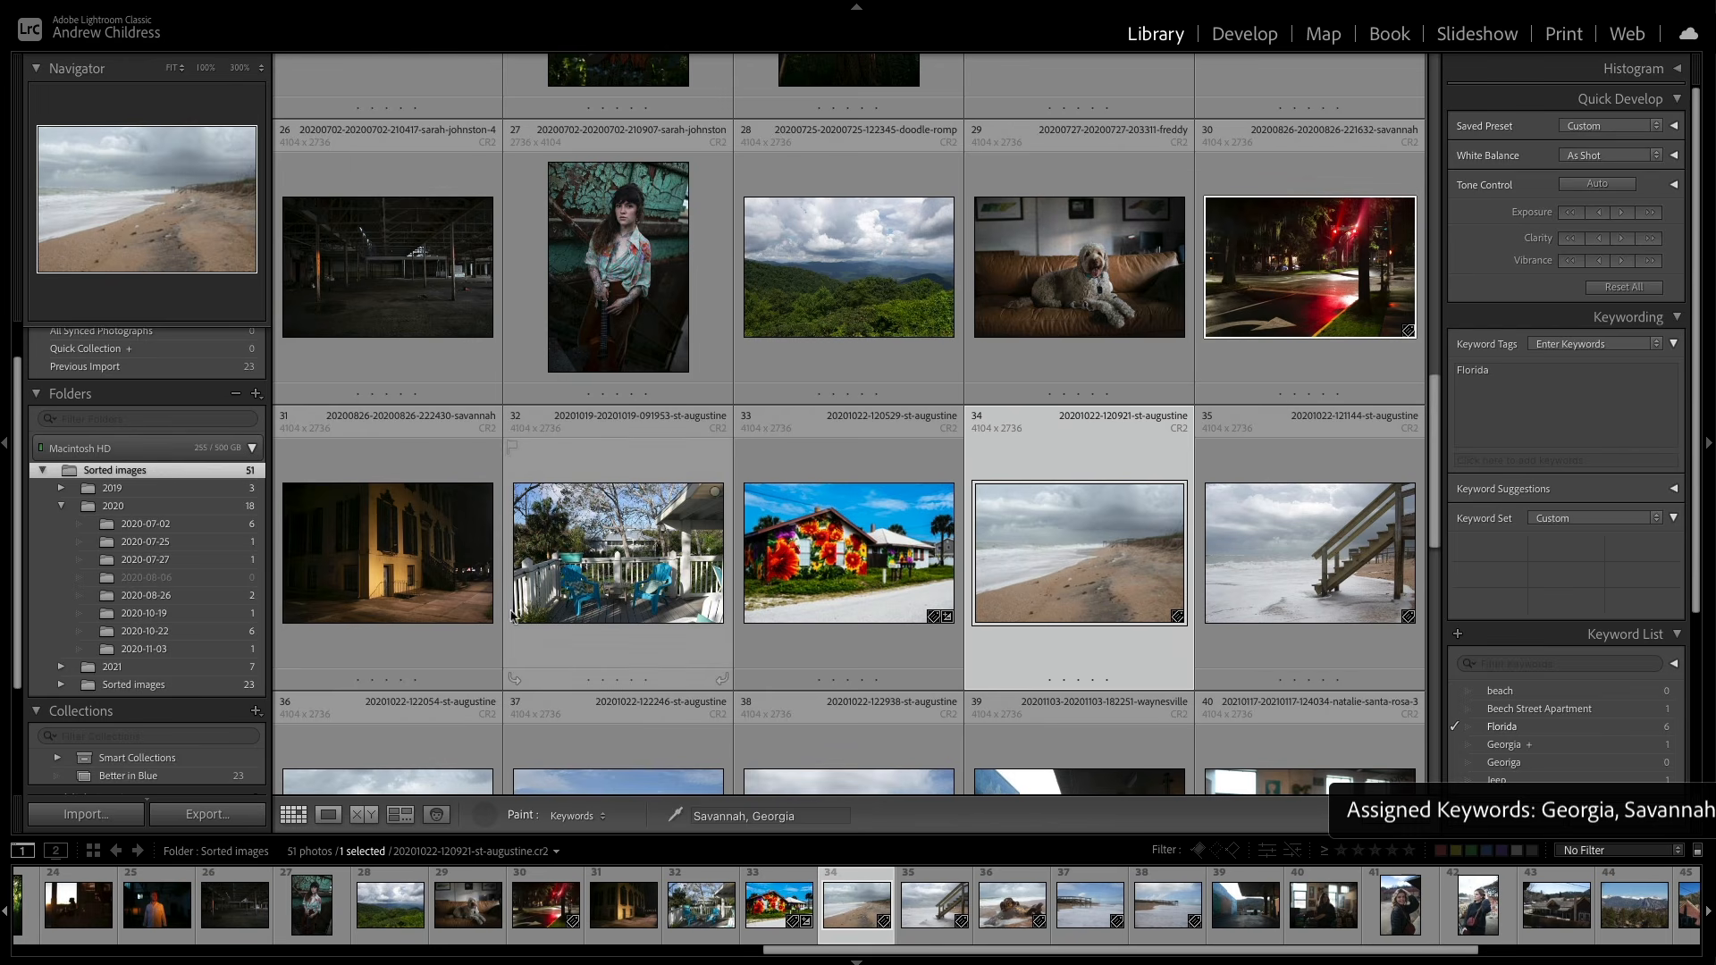
pyautogui.click(455, 615)
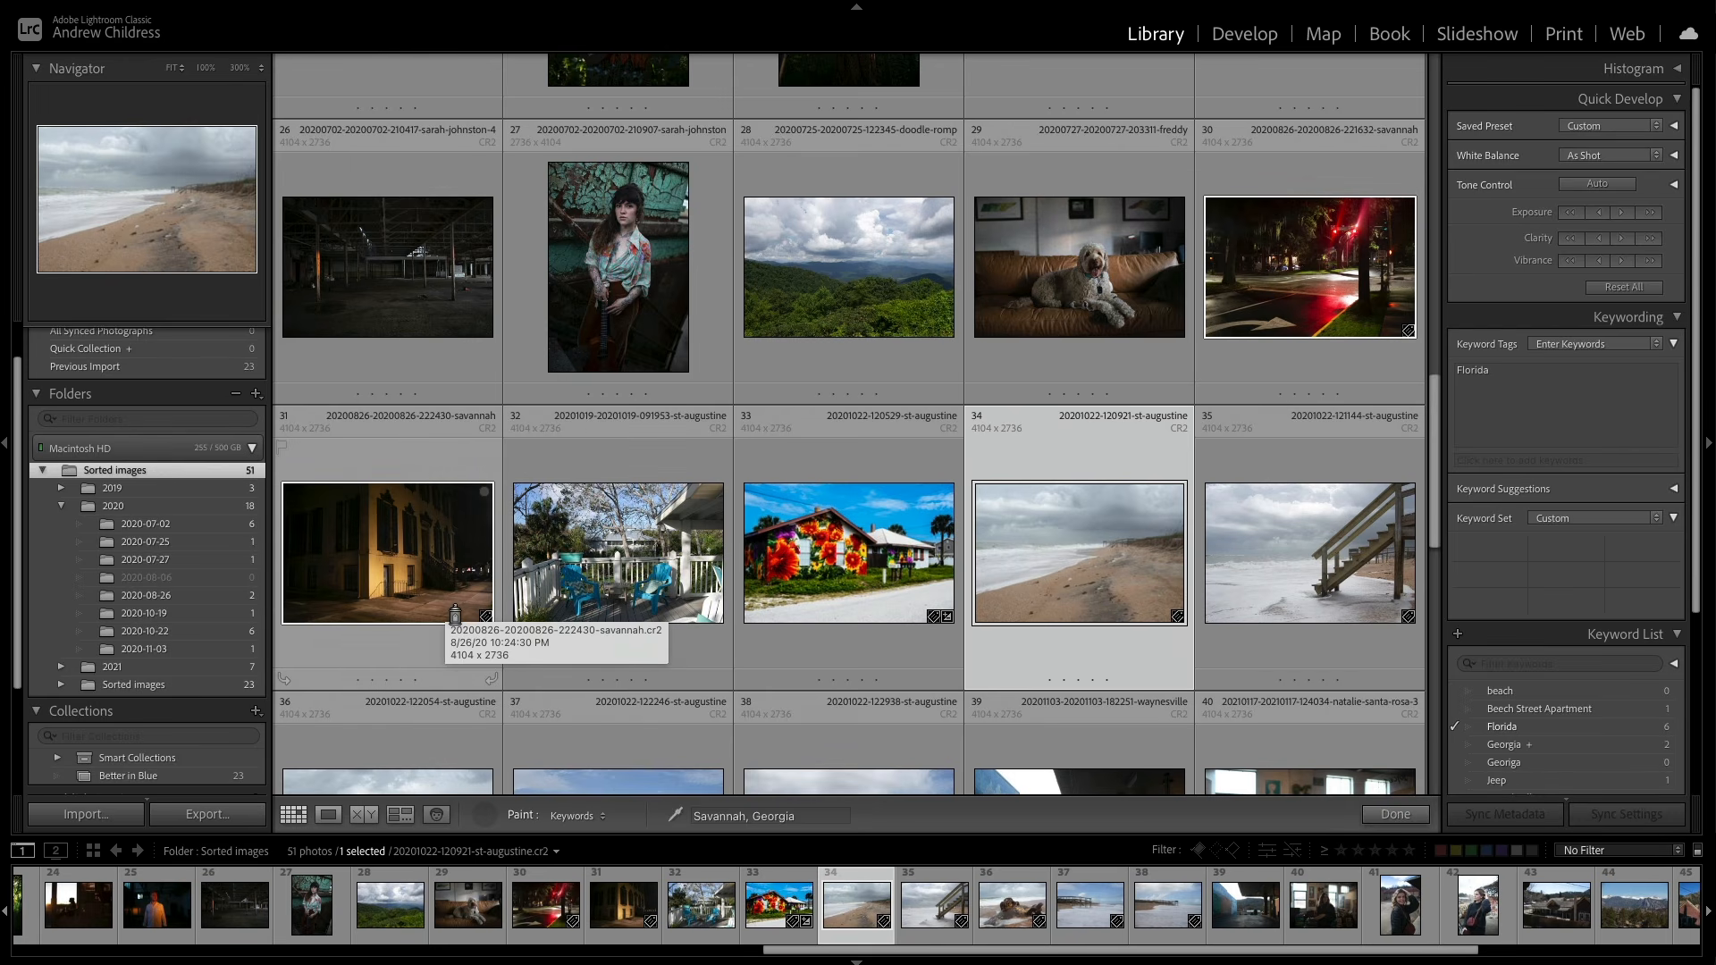
# Step: Finish painting keywords and select photos 30 to 35 in the grid to show their combined keyword tags
pyautogui.click(1396, 815)
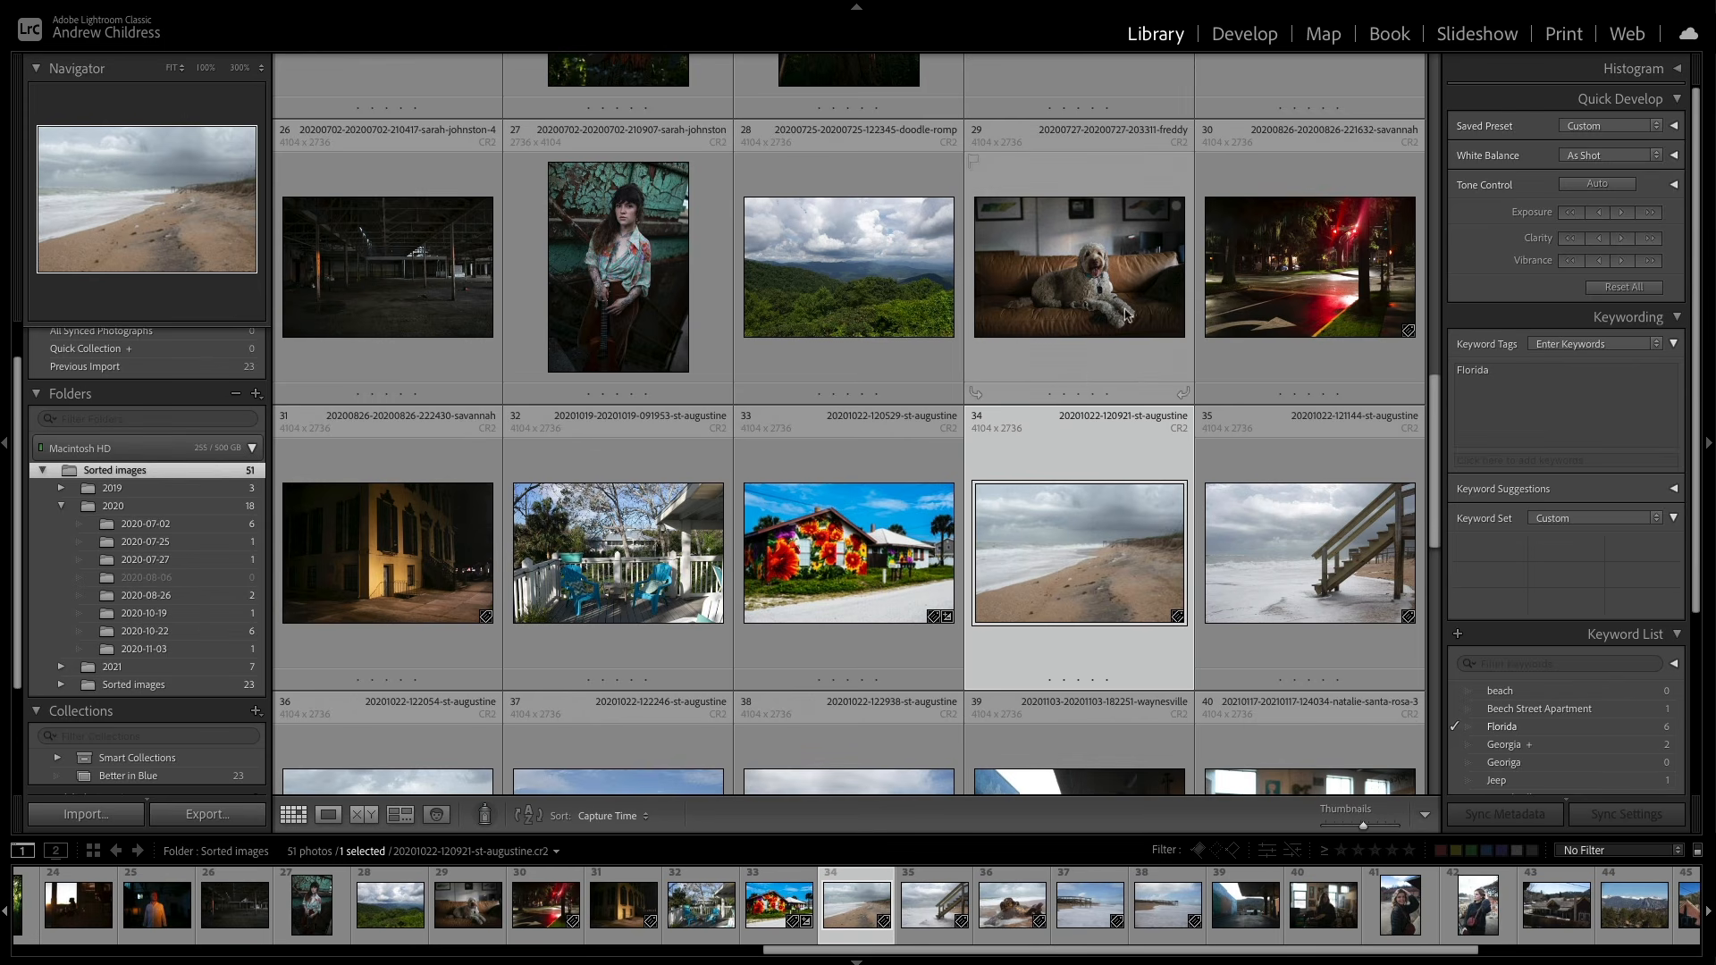
pyautogui.click(1296, 268)
pyautogui.keyDown('shift'); pyautogui.click(1300, 559); pyautogui.keyUp('shift')
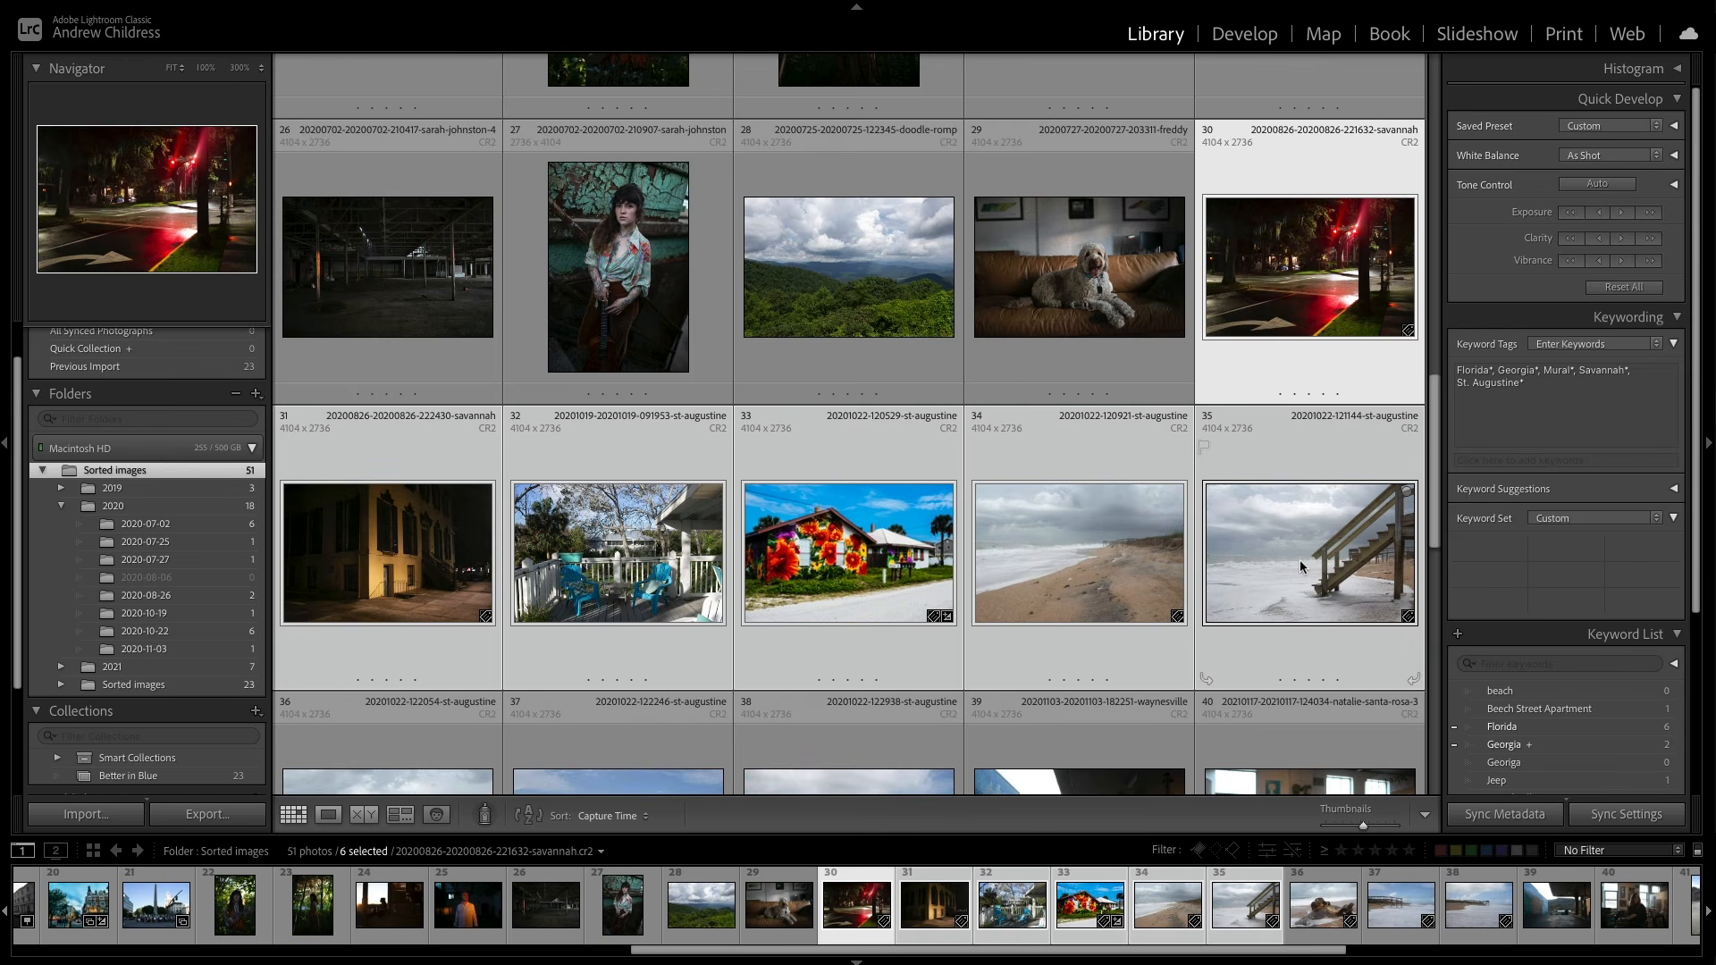
# Step: Select only photo 35 and search any searchable field in the library for Florida
pyautogui.click(1288, 466)
pyautogui.press('super+f')
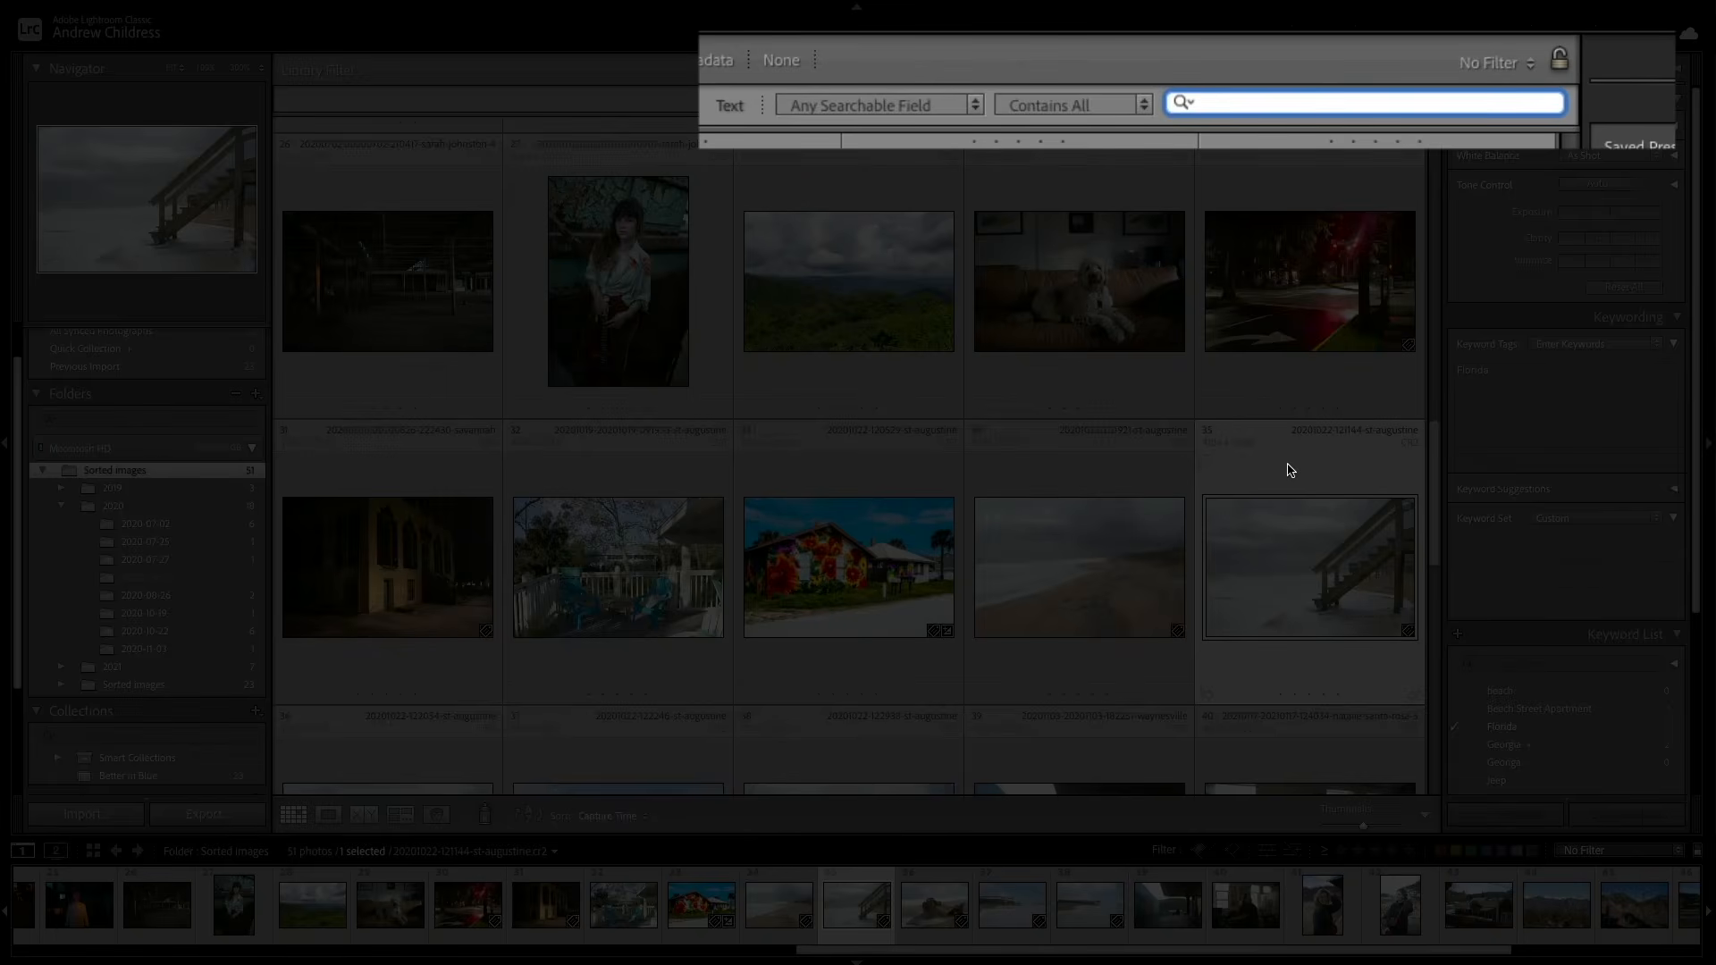
pyautogui.write('Florida')
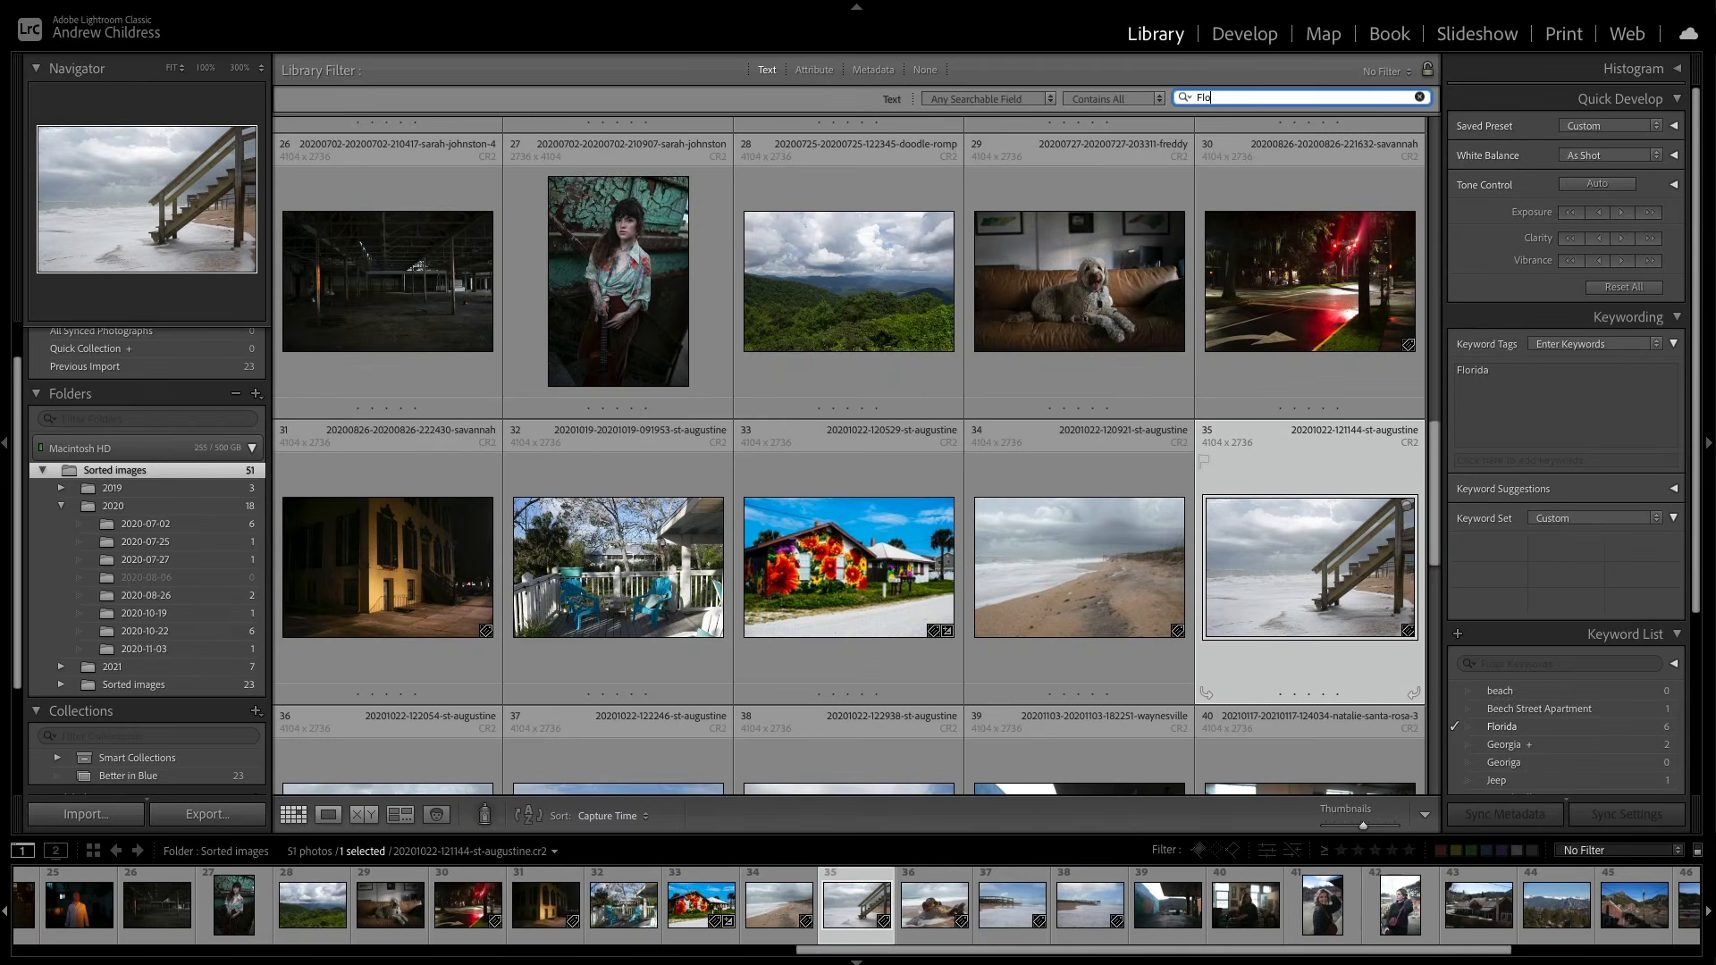
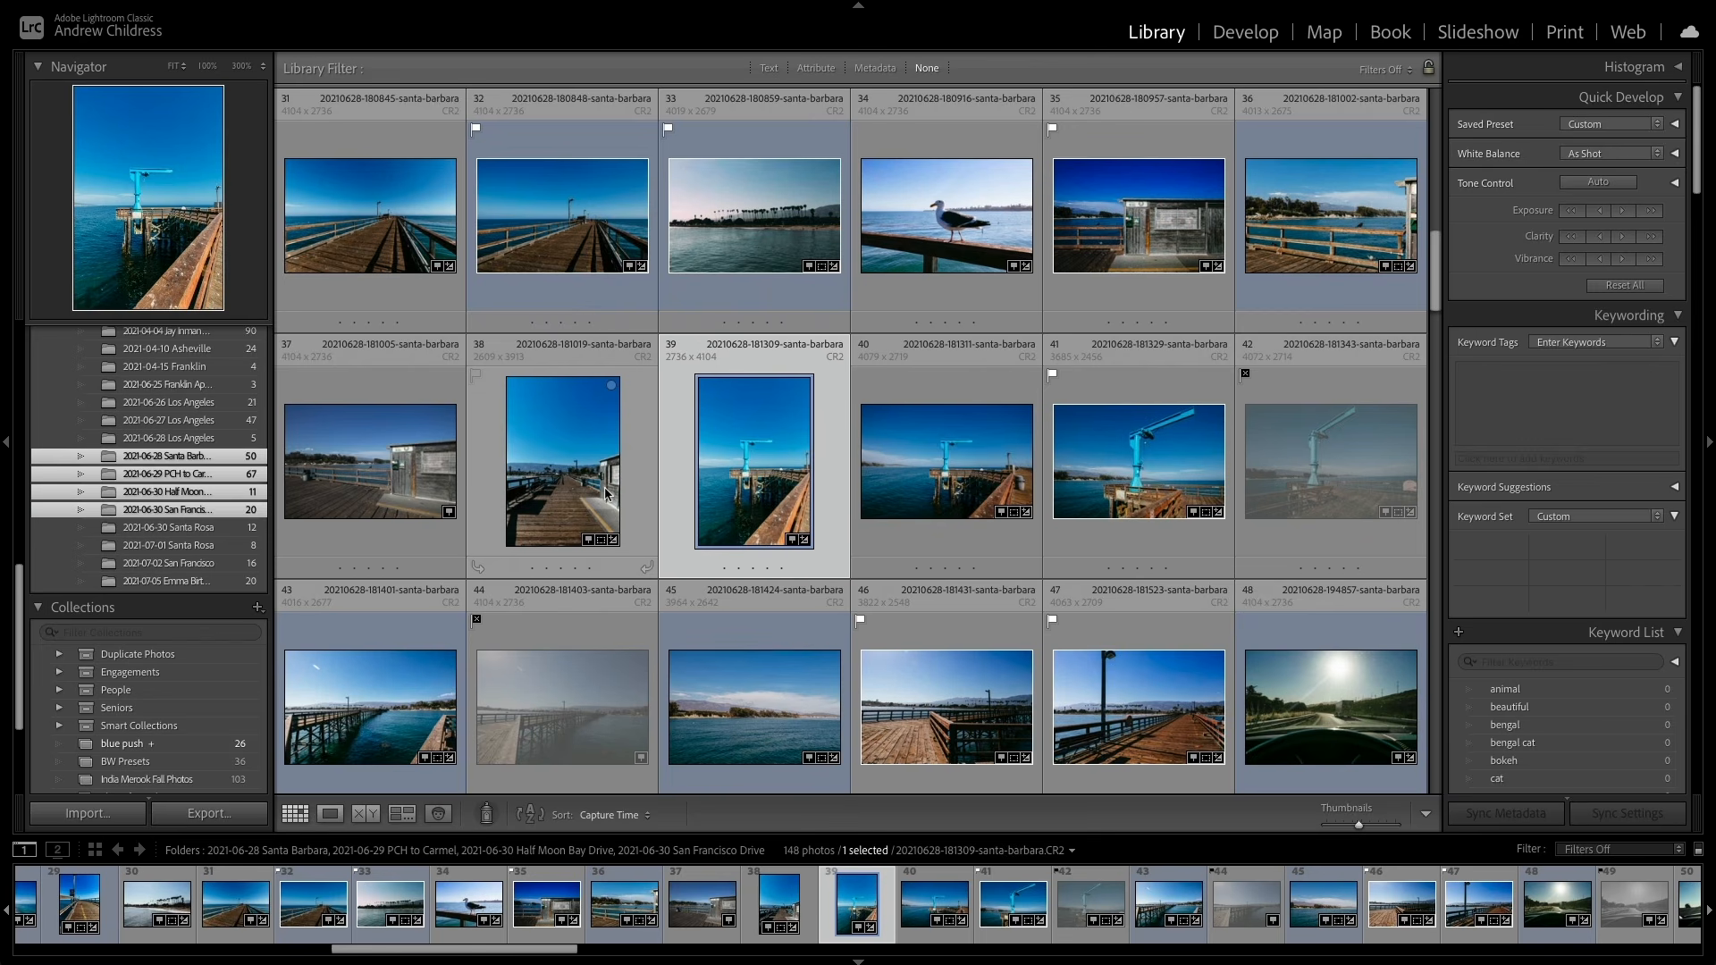
# Step: Set the flag of the vertical Santa Barbara crane photo, number 39, to Flagged
pyautogui.rightClick(664, 479)
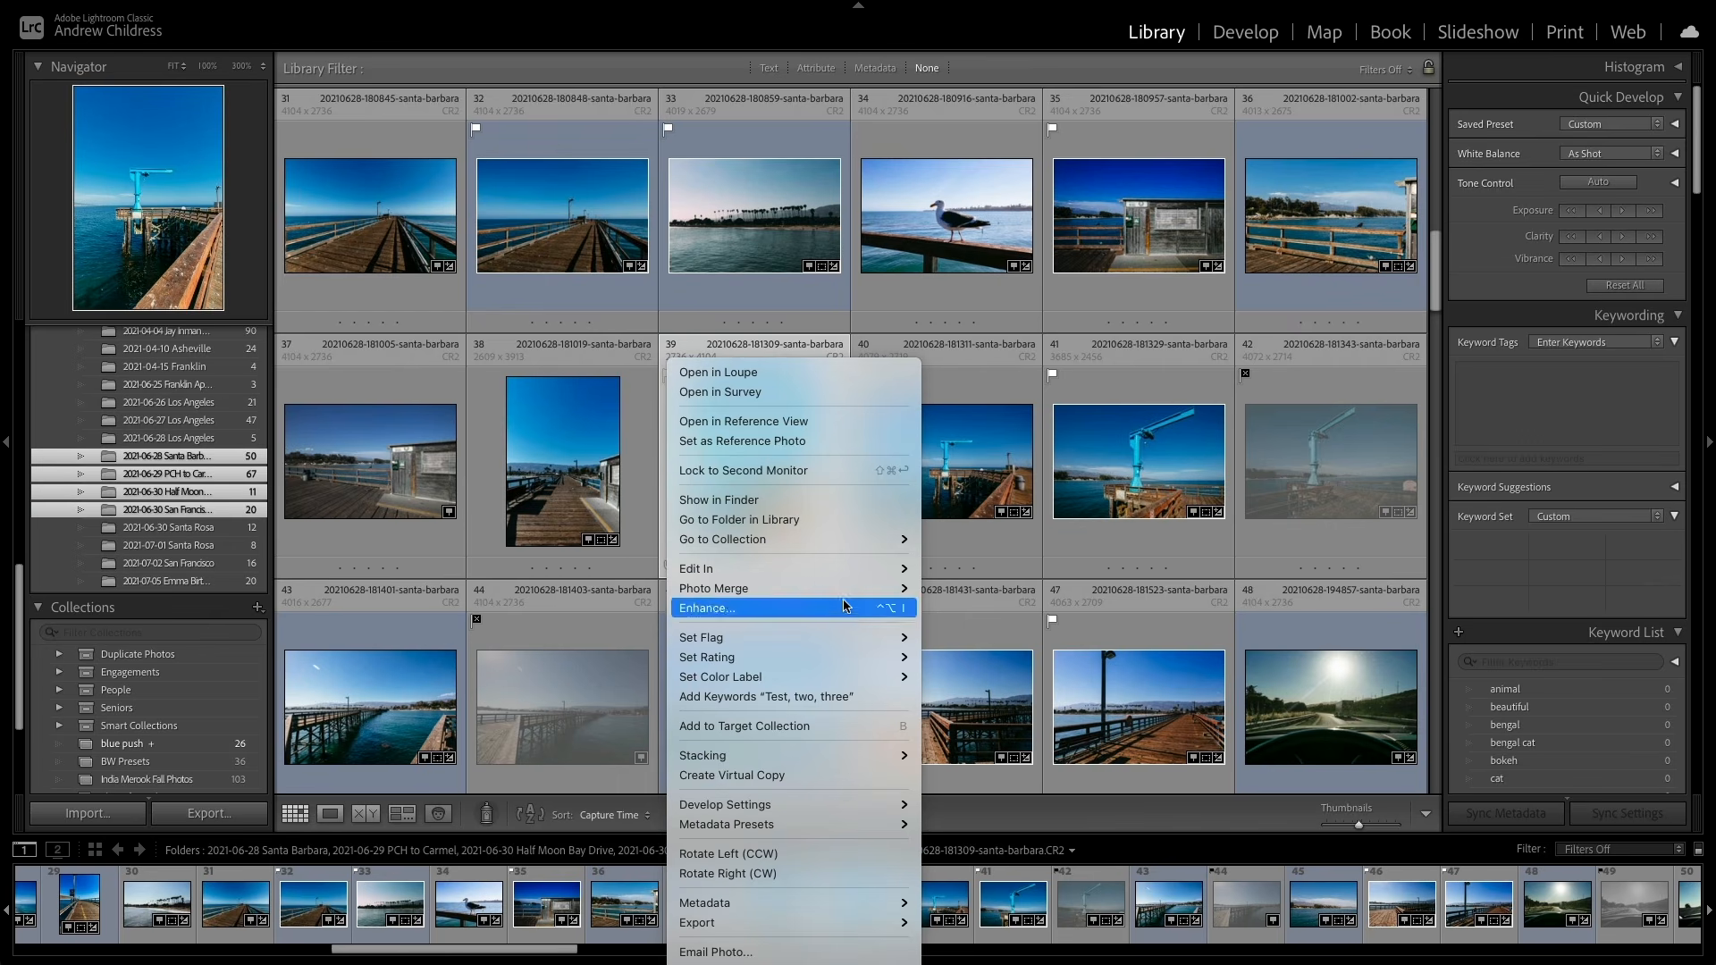
pyautogui.moveTo(849, 640)
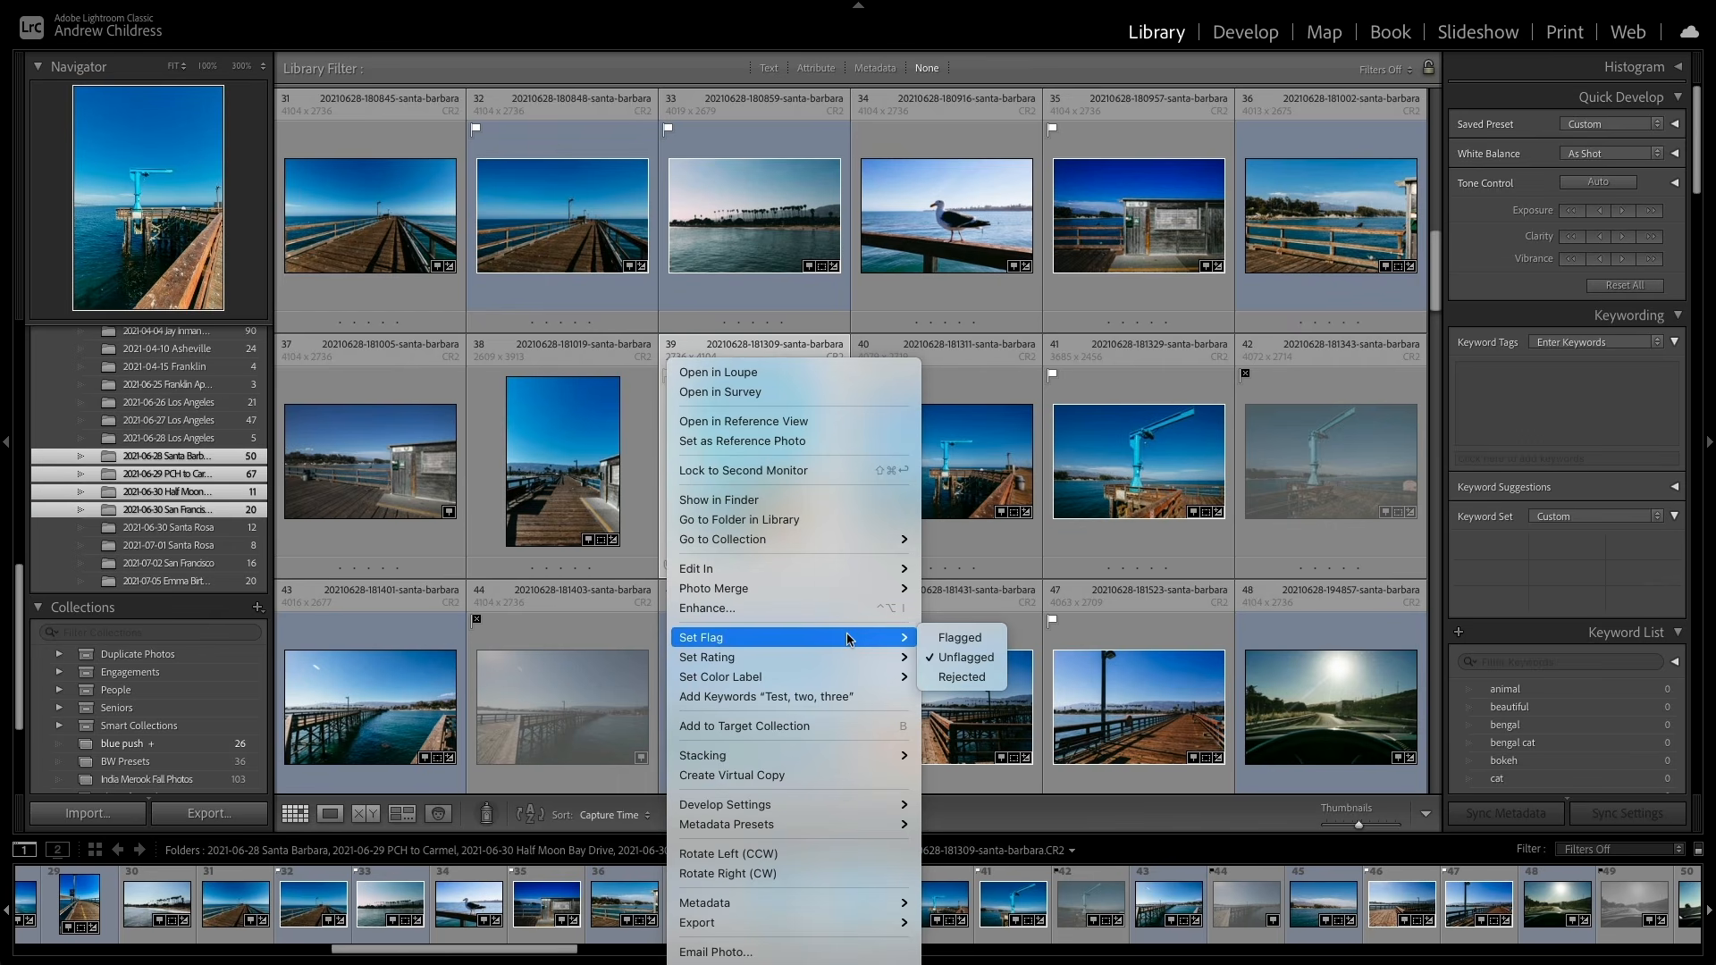
pyautogui.click(983, 638)
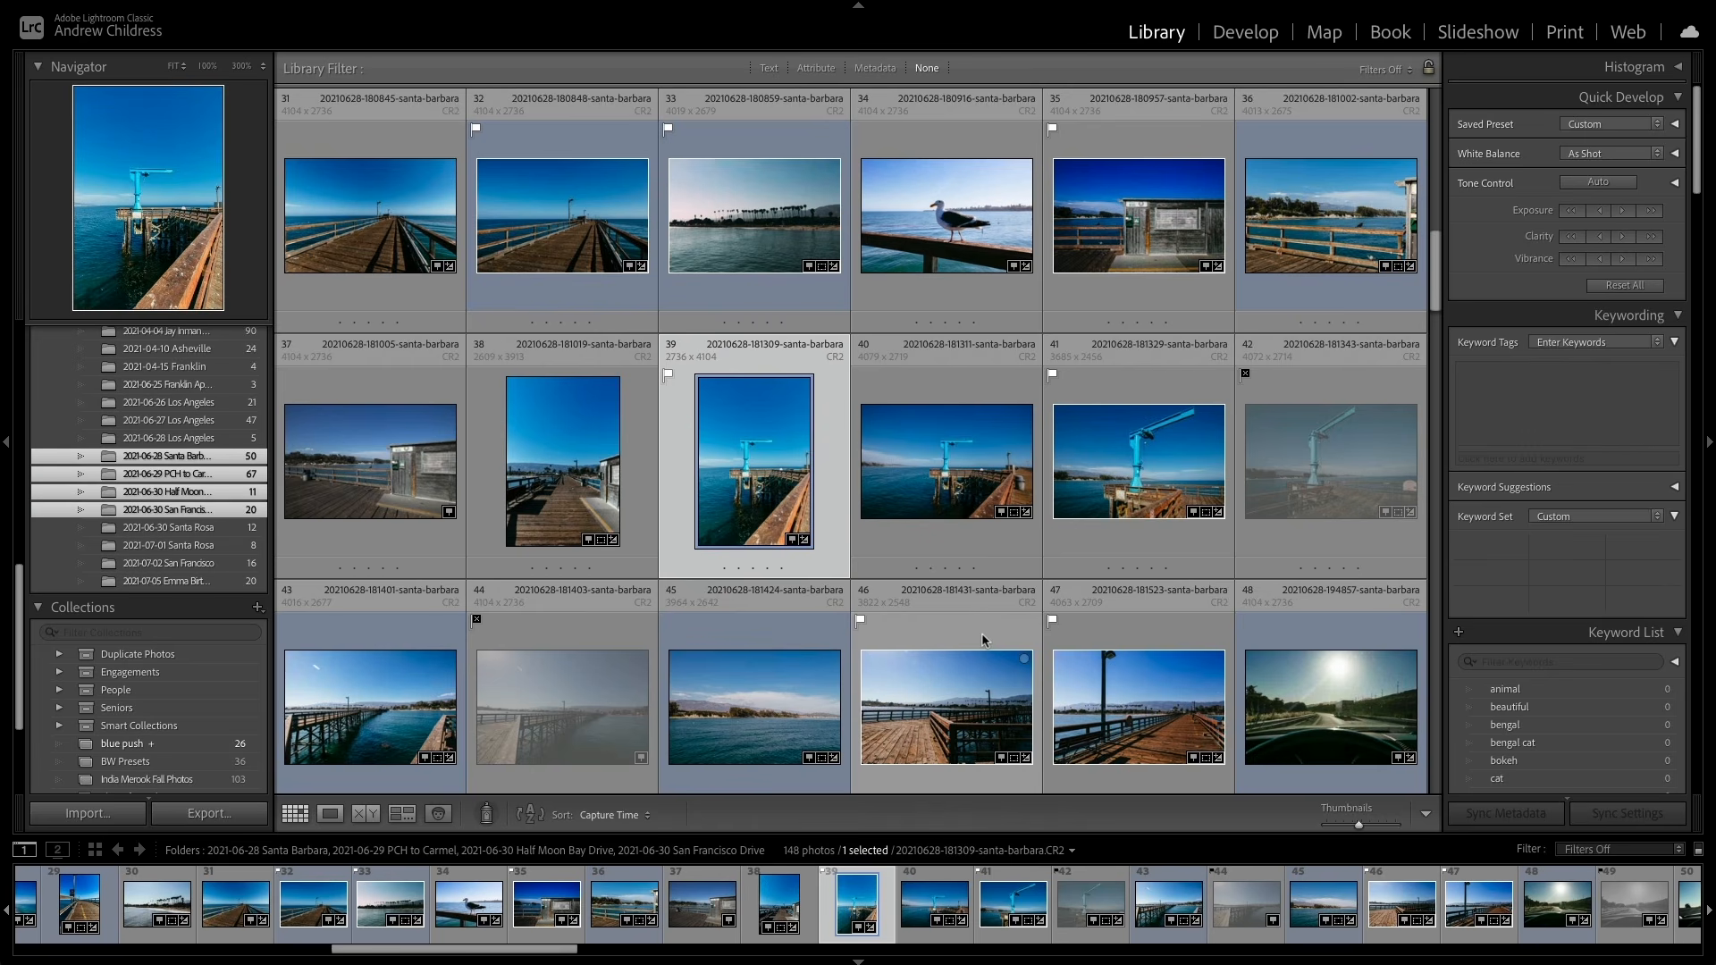
# Step: Open photo 40 enlarged, flag it as a pick, and advance through the photos to number 43 before returning to the grid
pyautogui.doubleClick(908, 539)
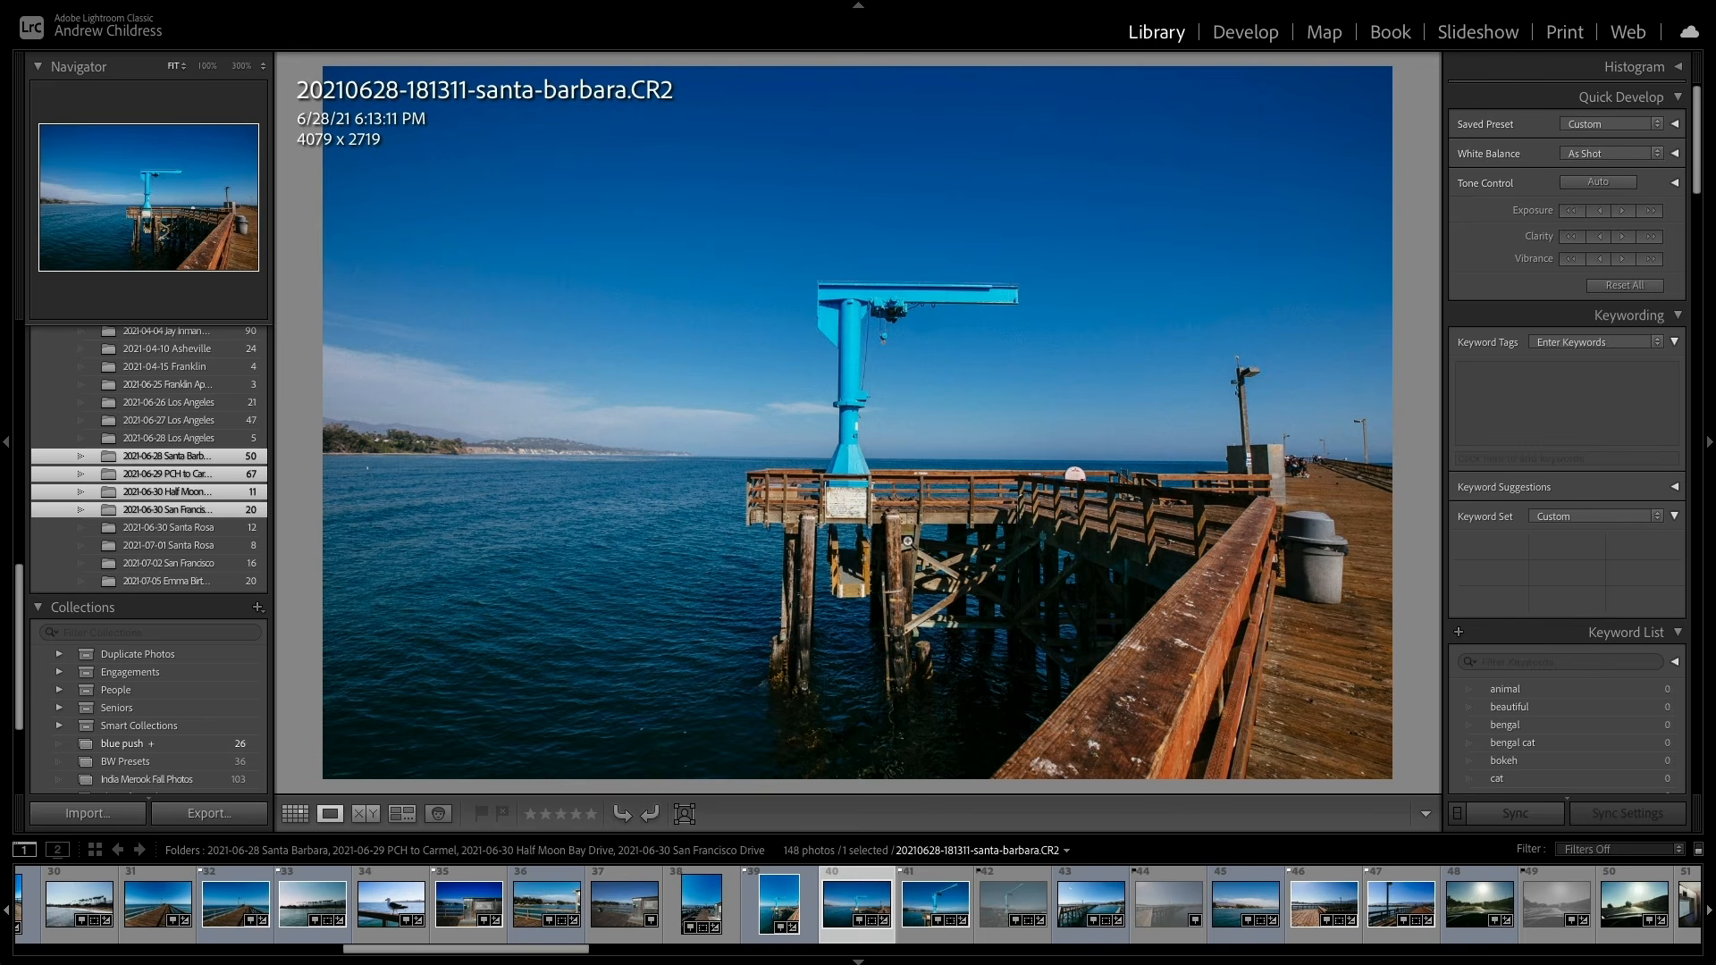
pyautogui.press('p')
pyautogui.press('Right')
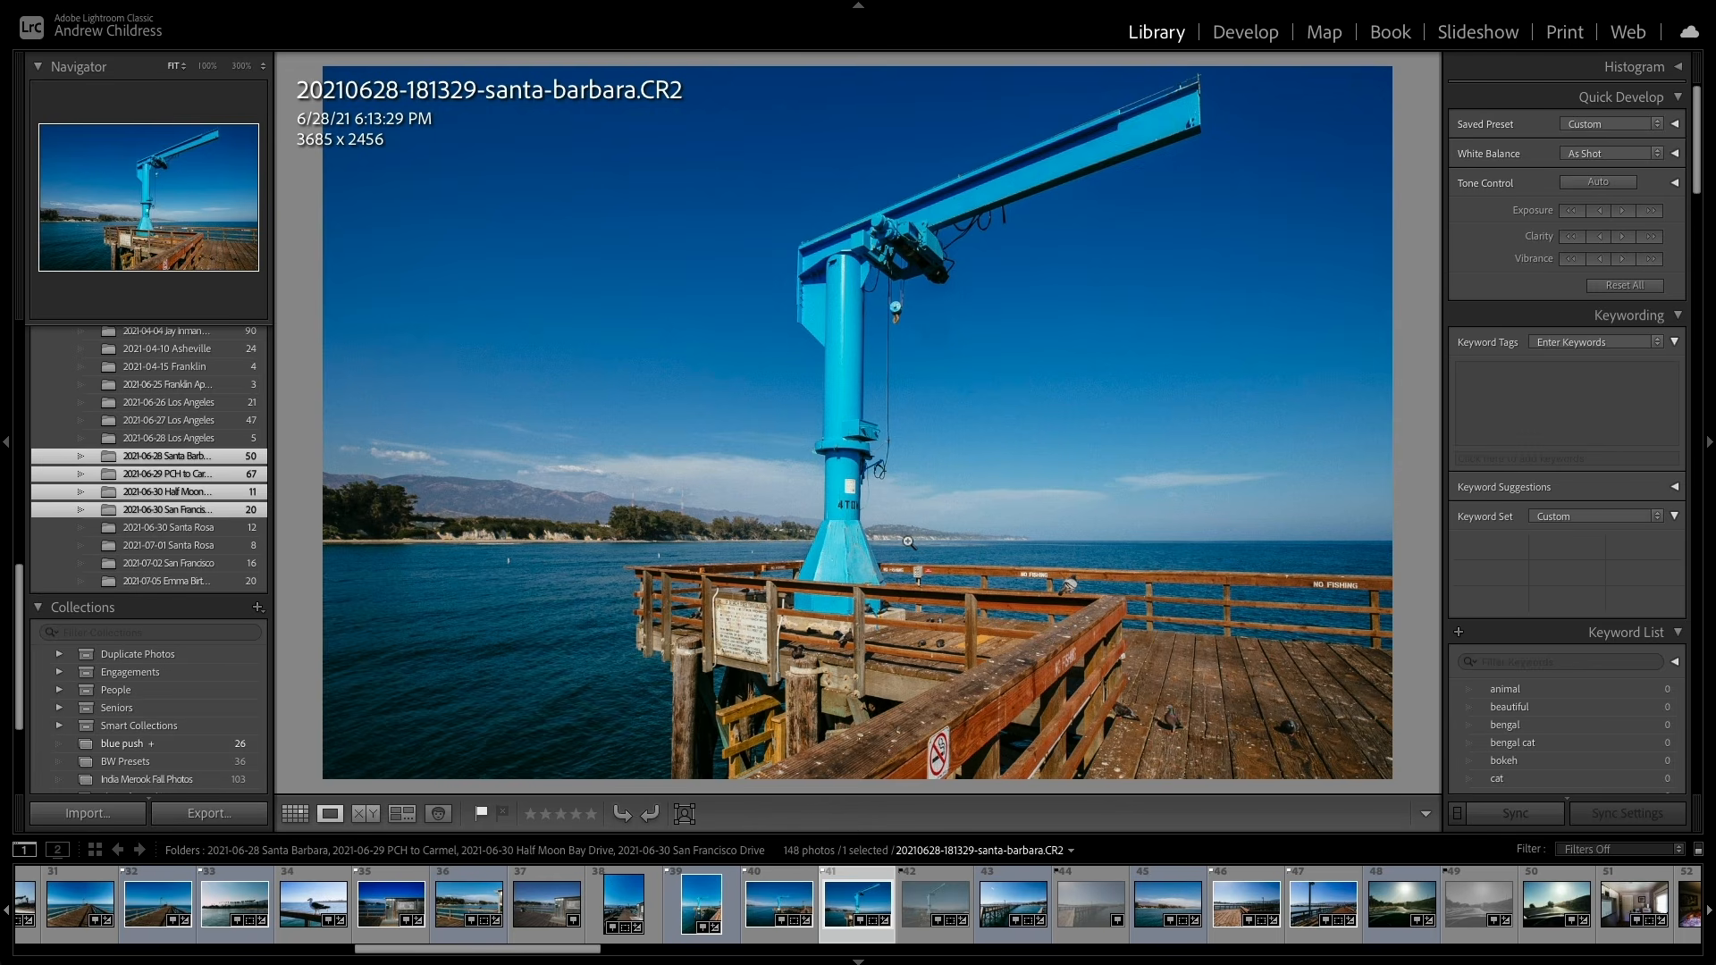
pyautogui.press('Right')
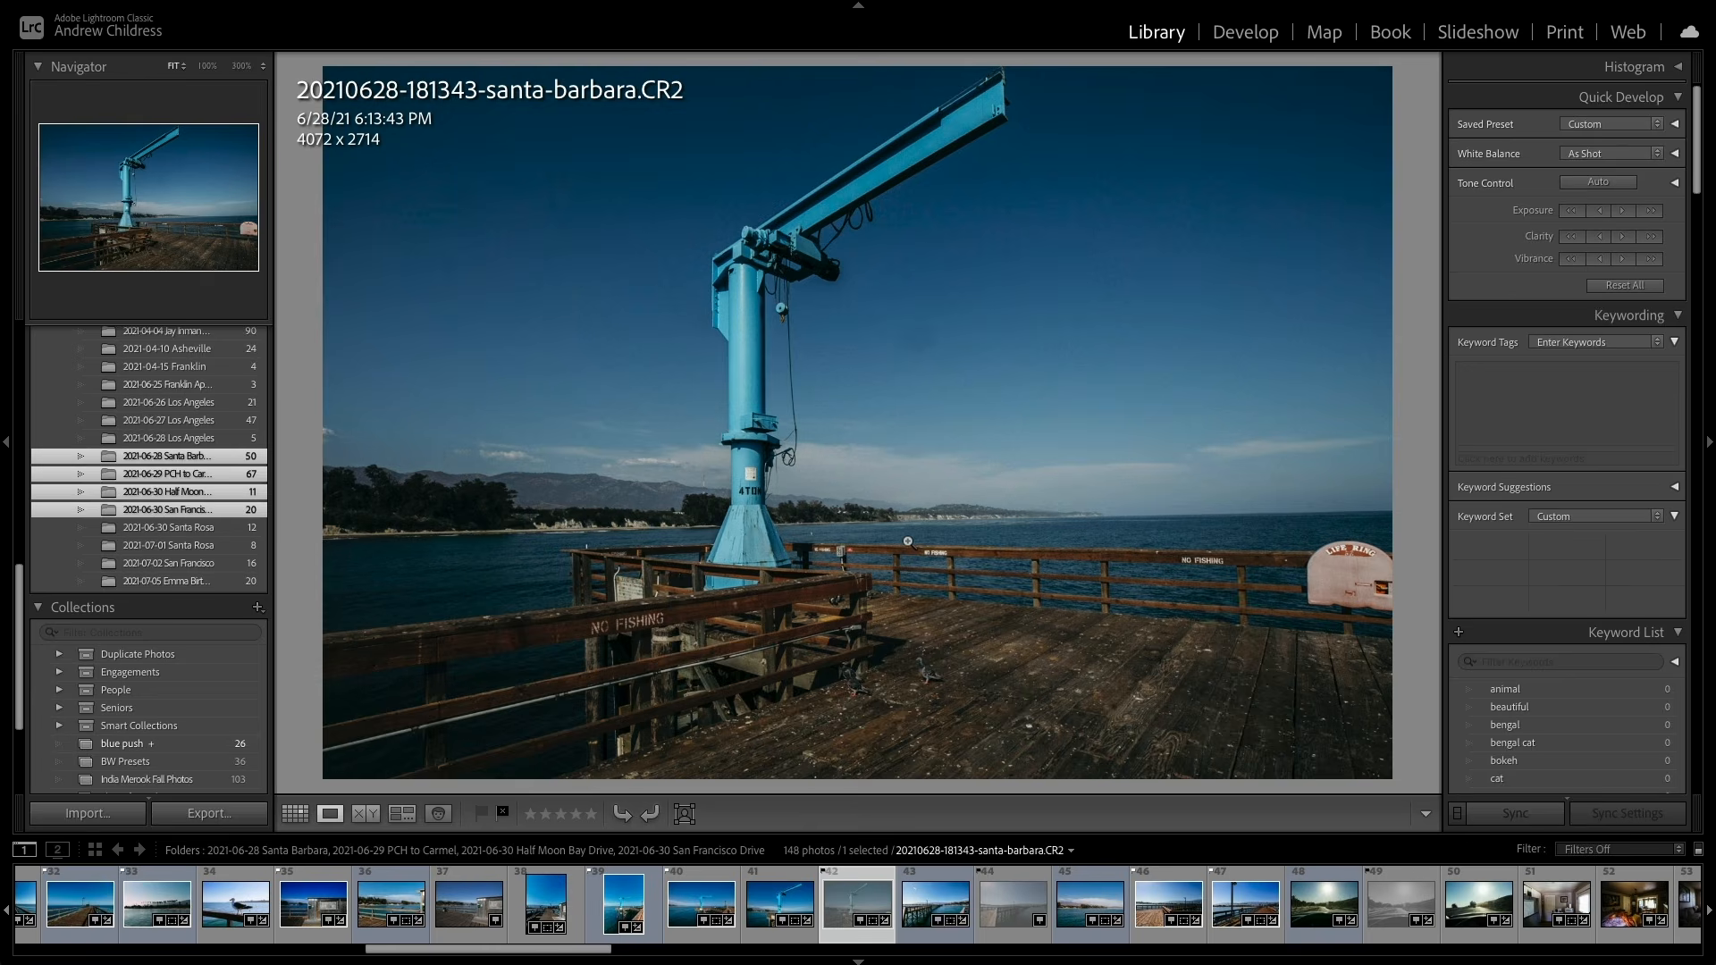
pyautogui.press('Right')
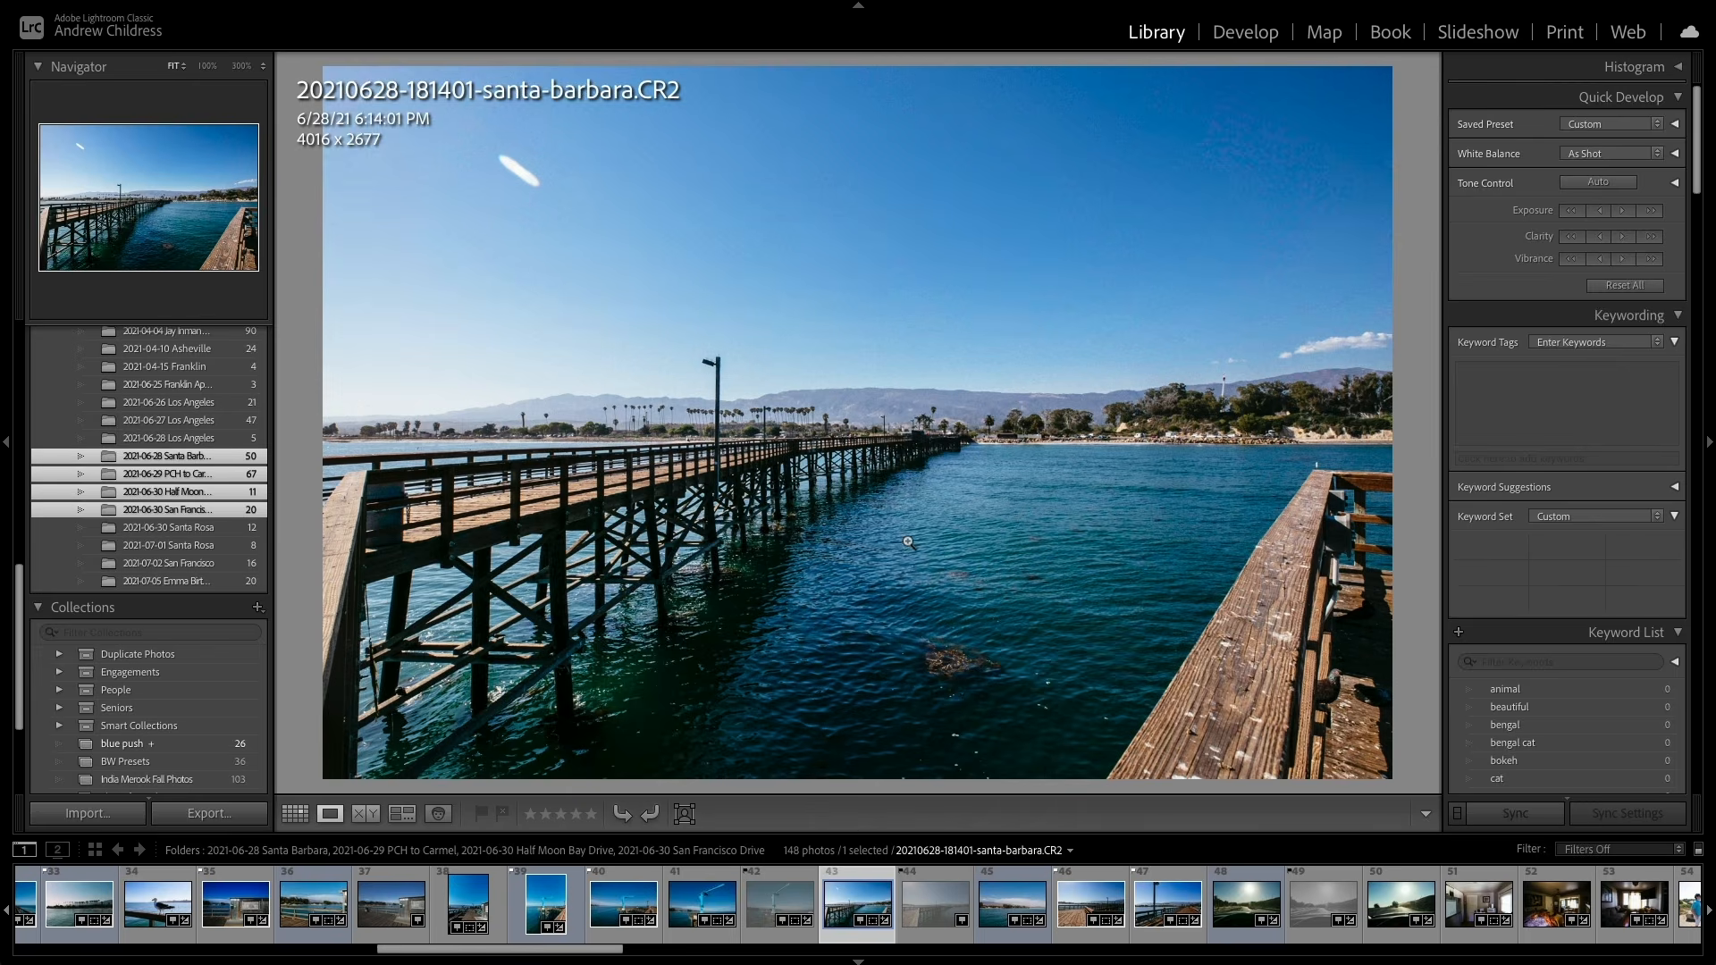
pyautogui.press('g')
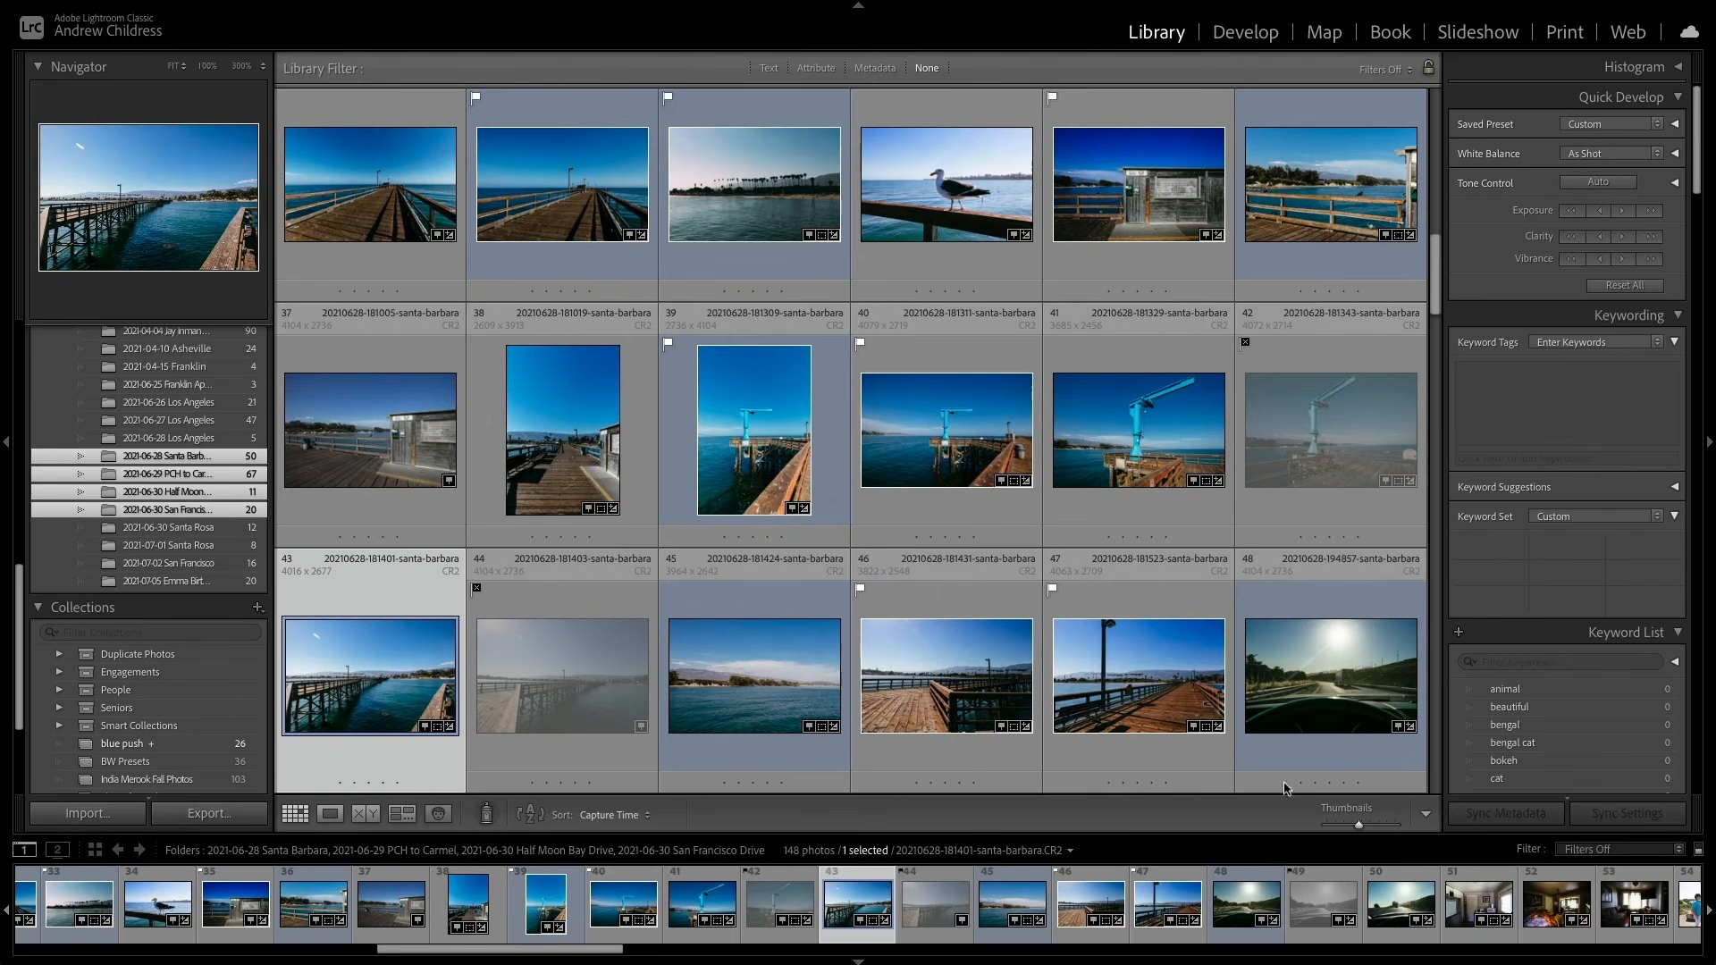
# Step: Filter the photos by flag status to show flagged ones, and extend the filter to rejected ones
pyautogui.click(1519, 851)
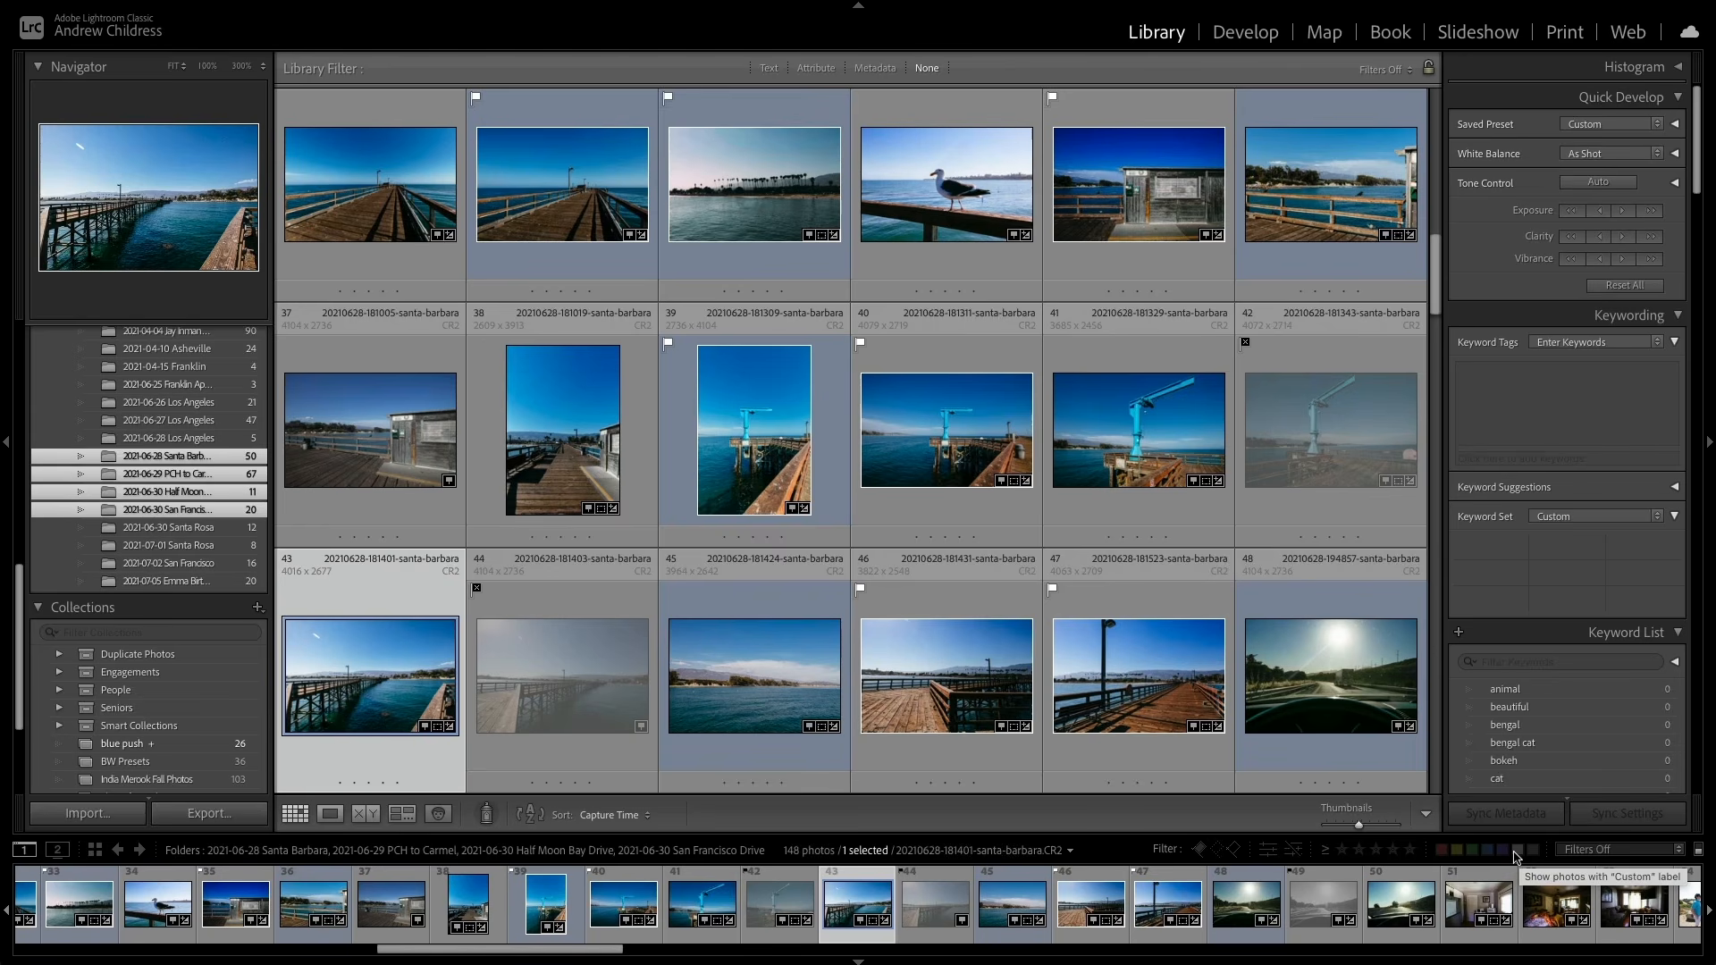
pyautogui.click(1199, 851)
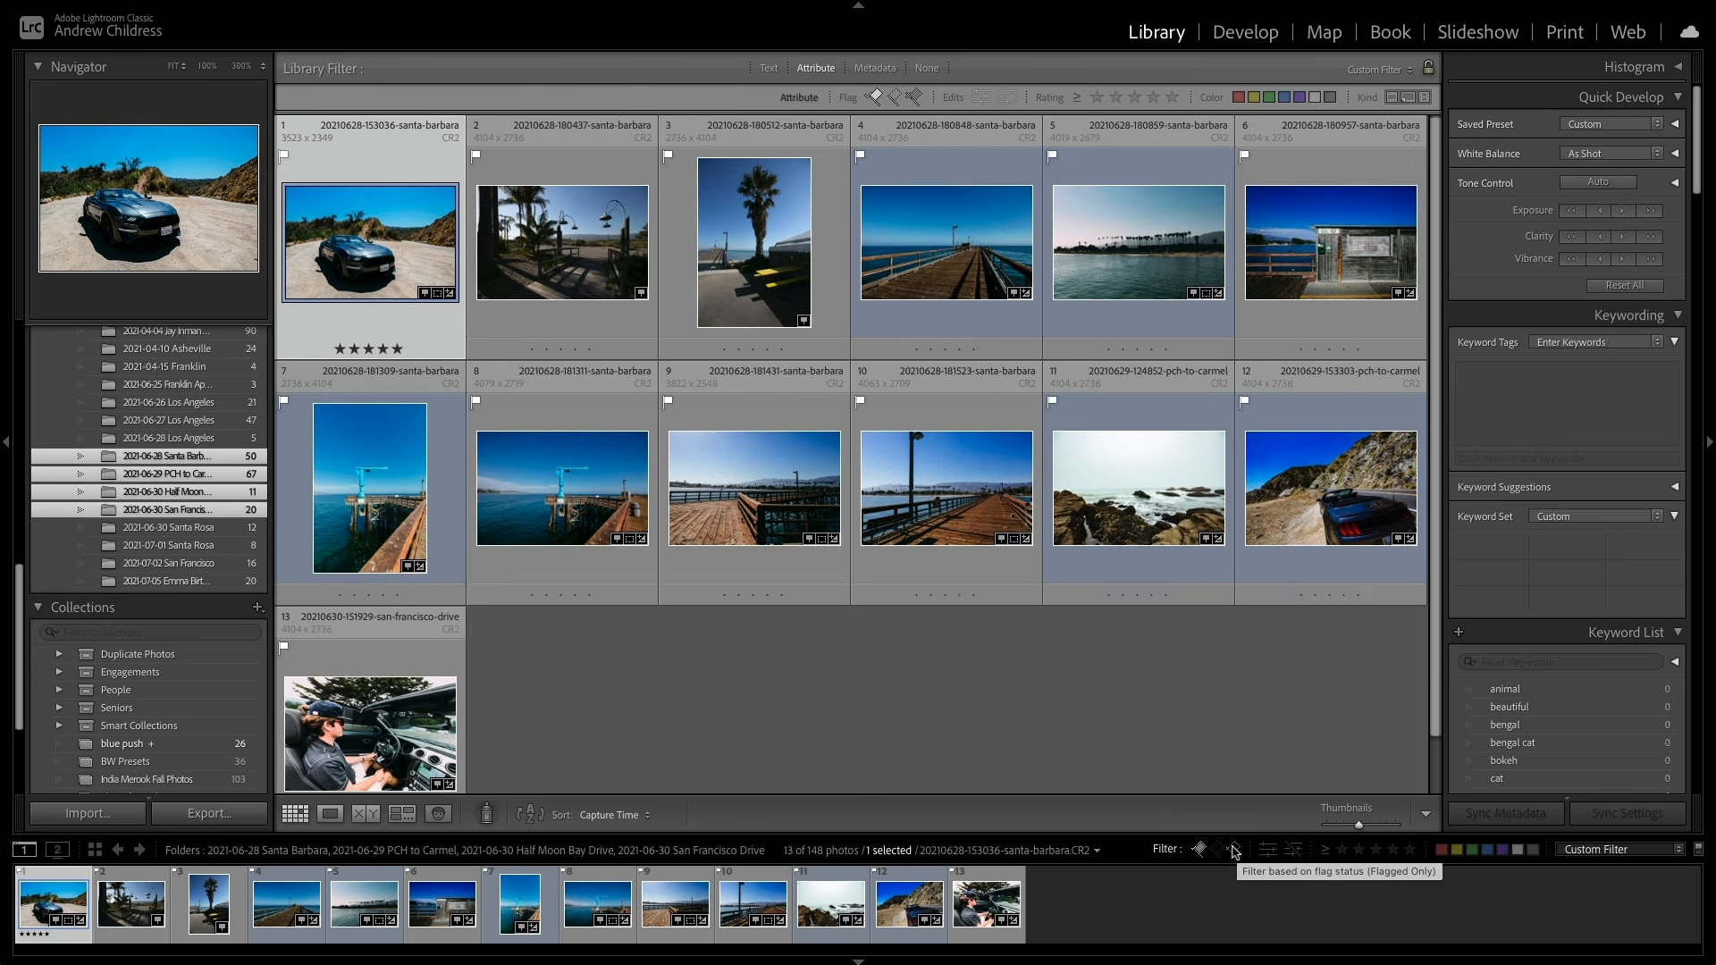
pyautogui.click(1234, 850)
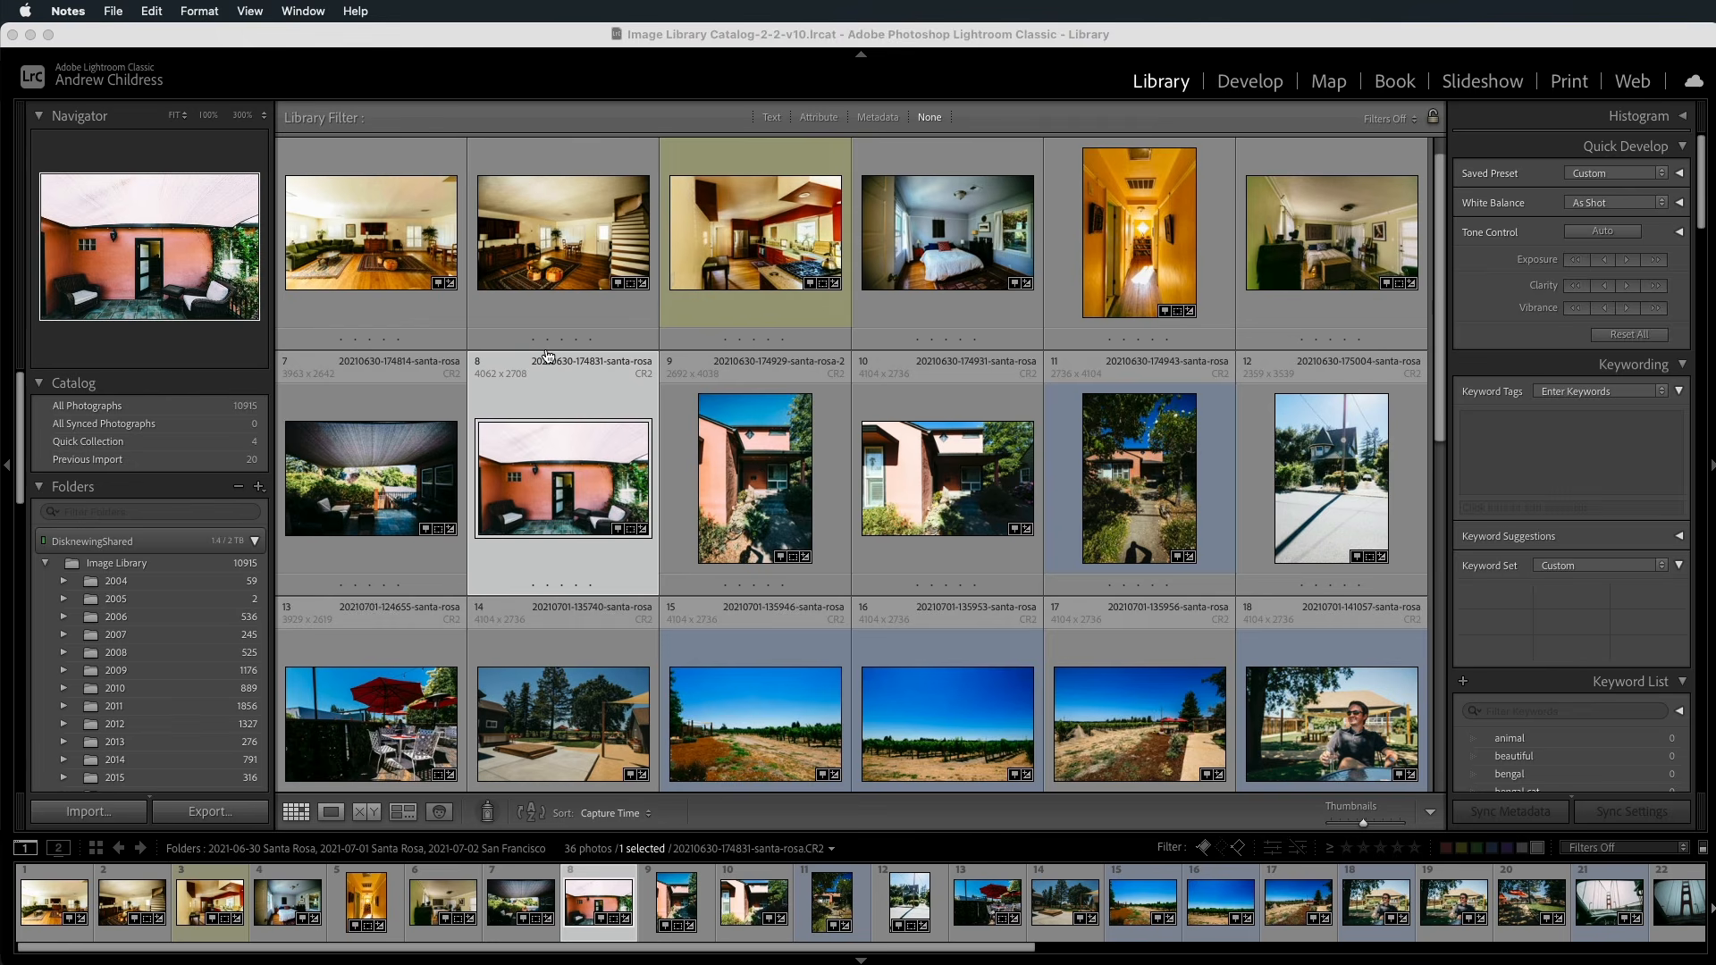
# Step: Give the Santa Rosa patio photo, number 8, a Green color label
pyautogui.rightClick(607, 456)
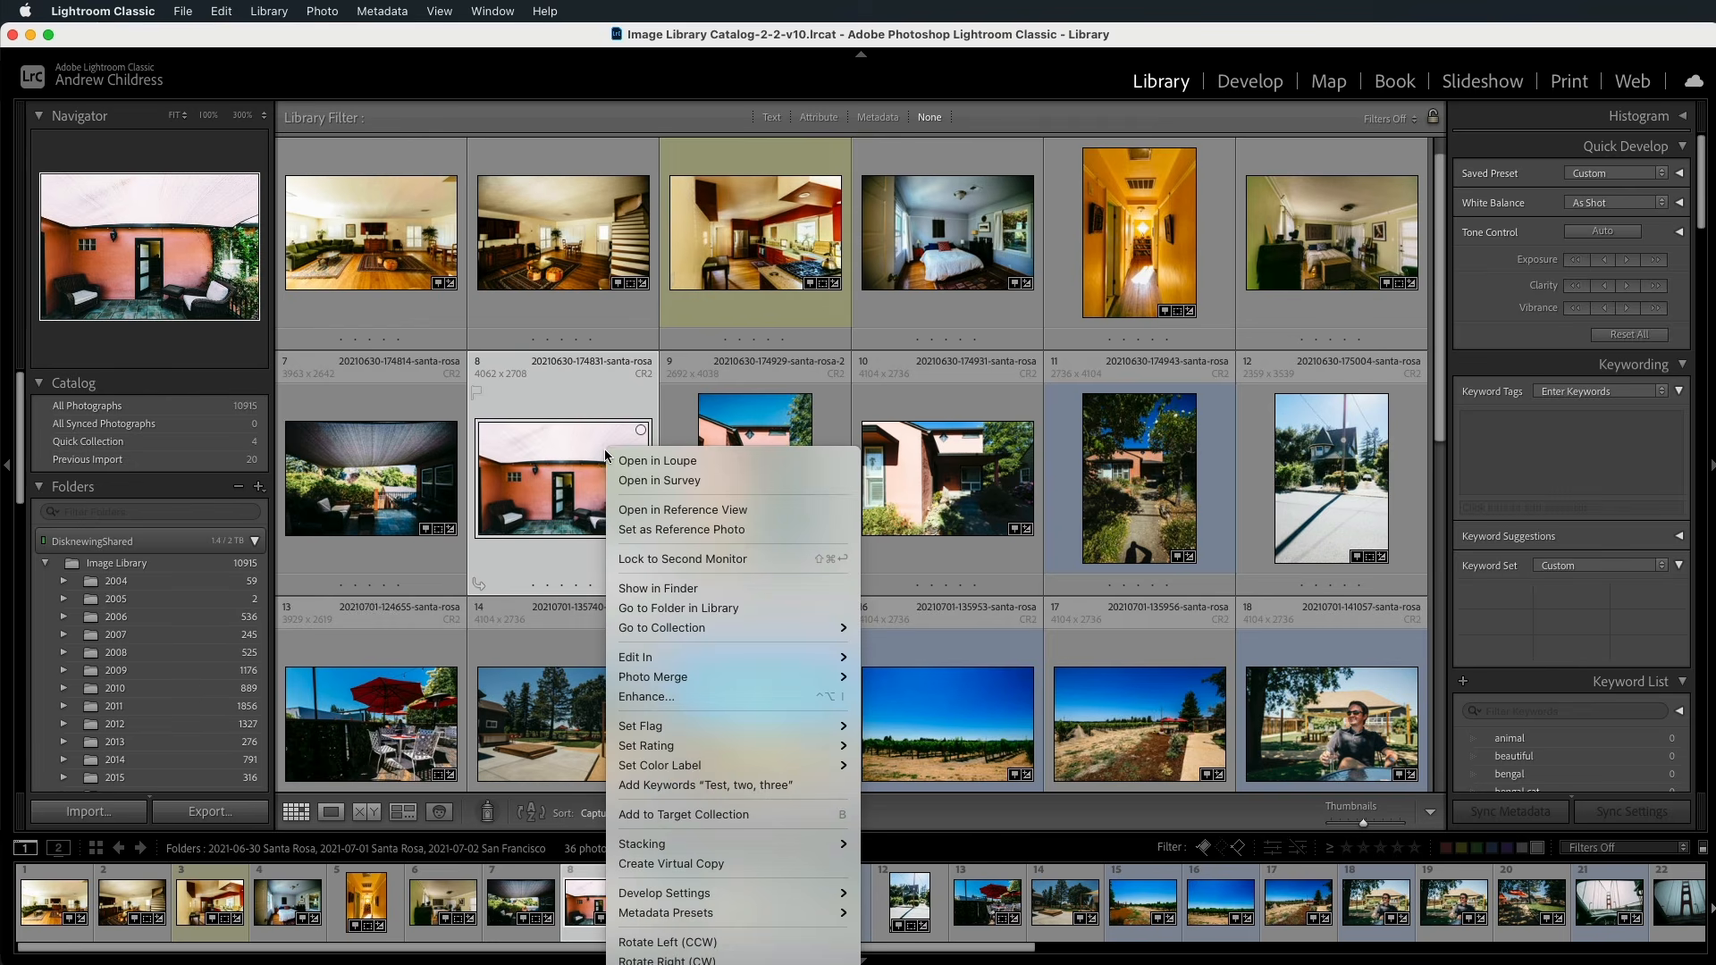
pyautogui.moveTo(808, 765)
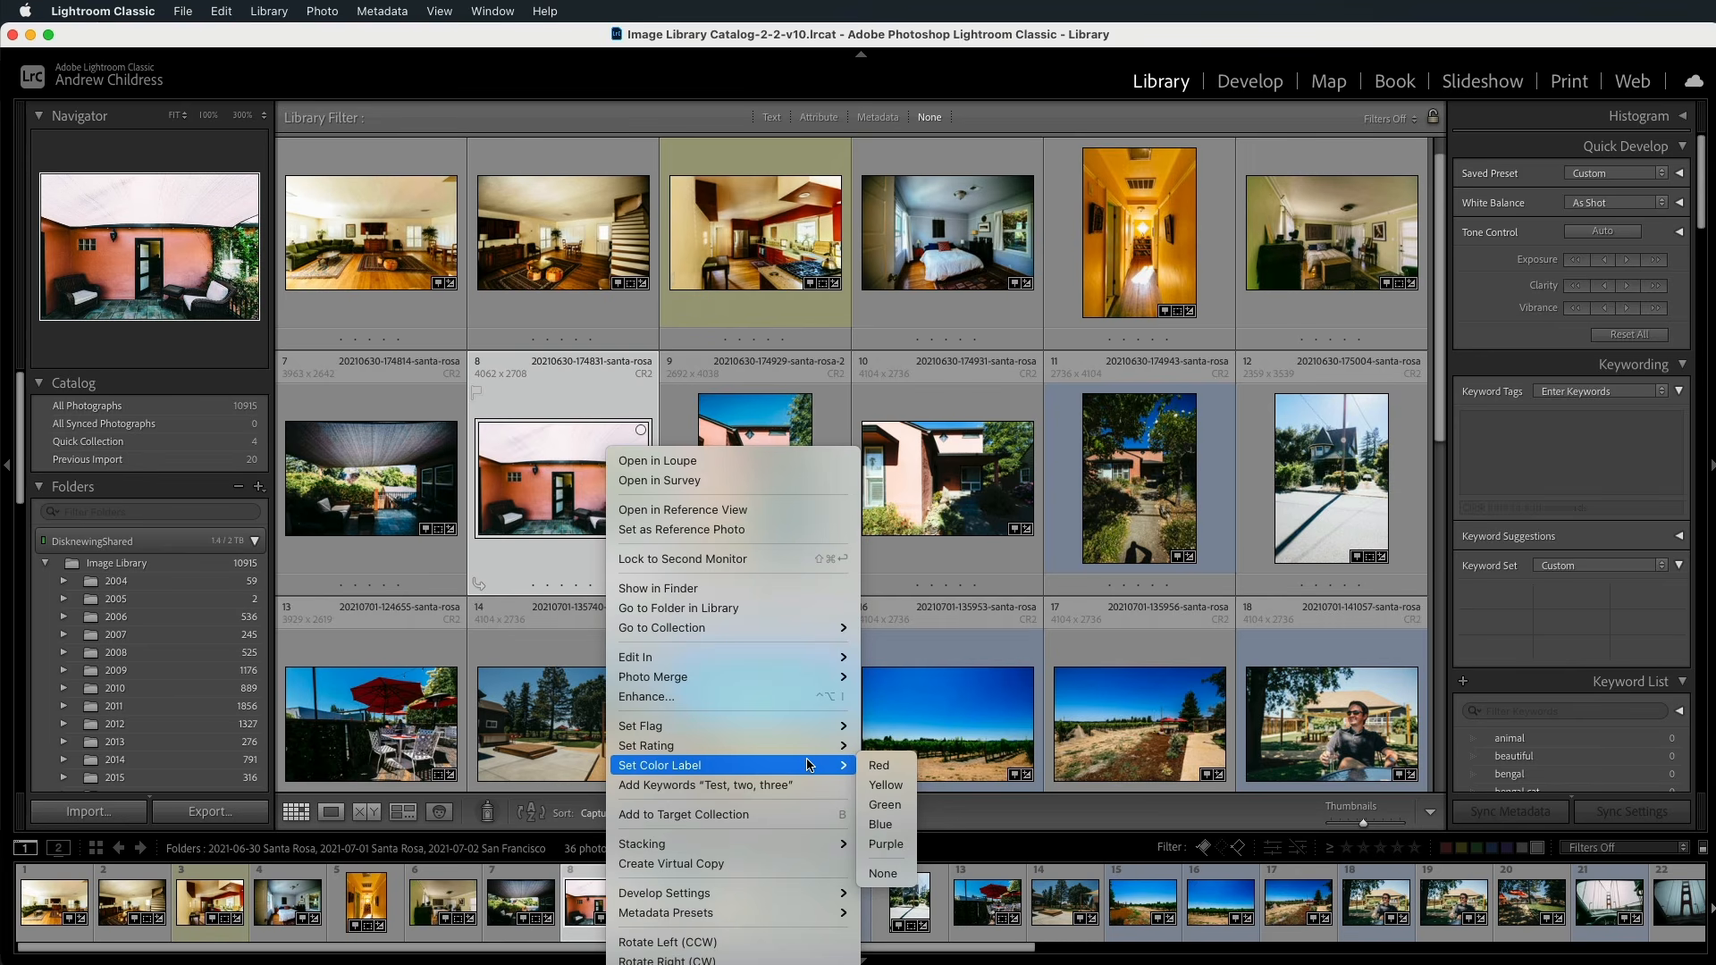
pyautogui.click(886, 807)
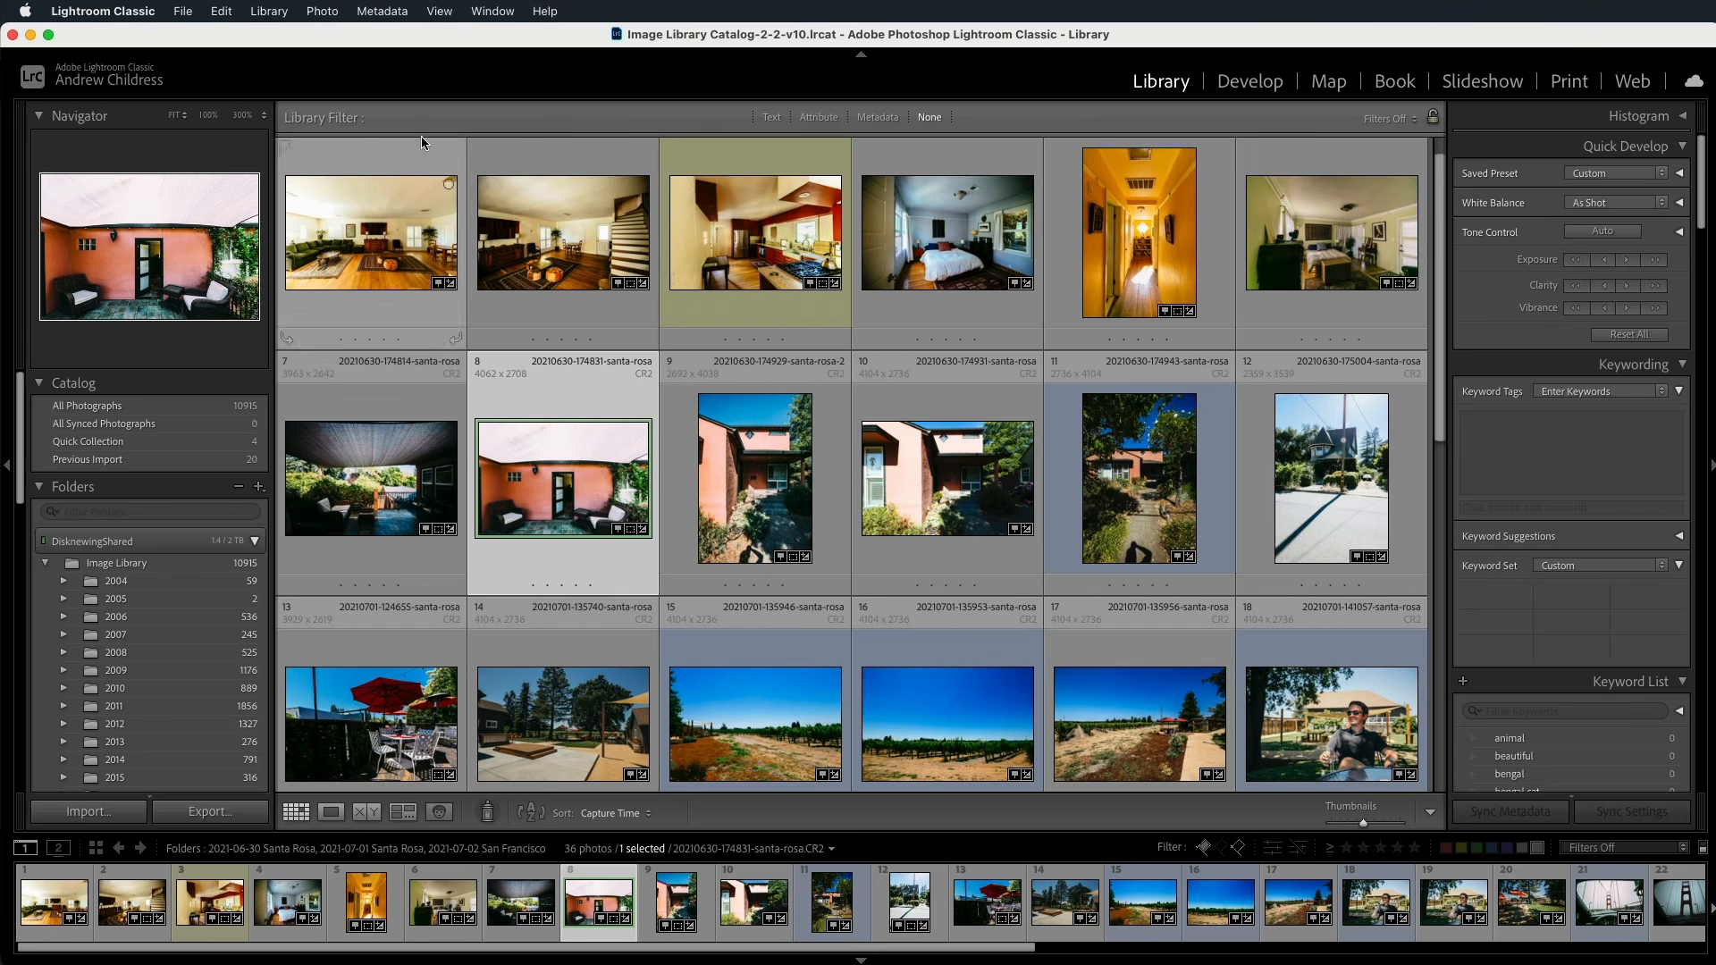
# Step: Edit the image color label set, naming Red Send to Photoshop, Yellow Ready for Client and Green Edit Further
pyautogui.click(381, 11)
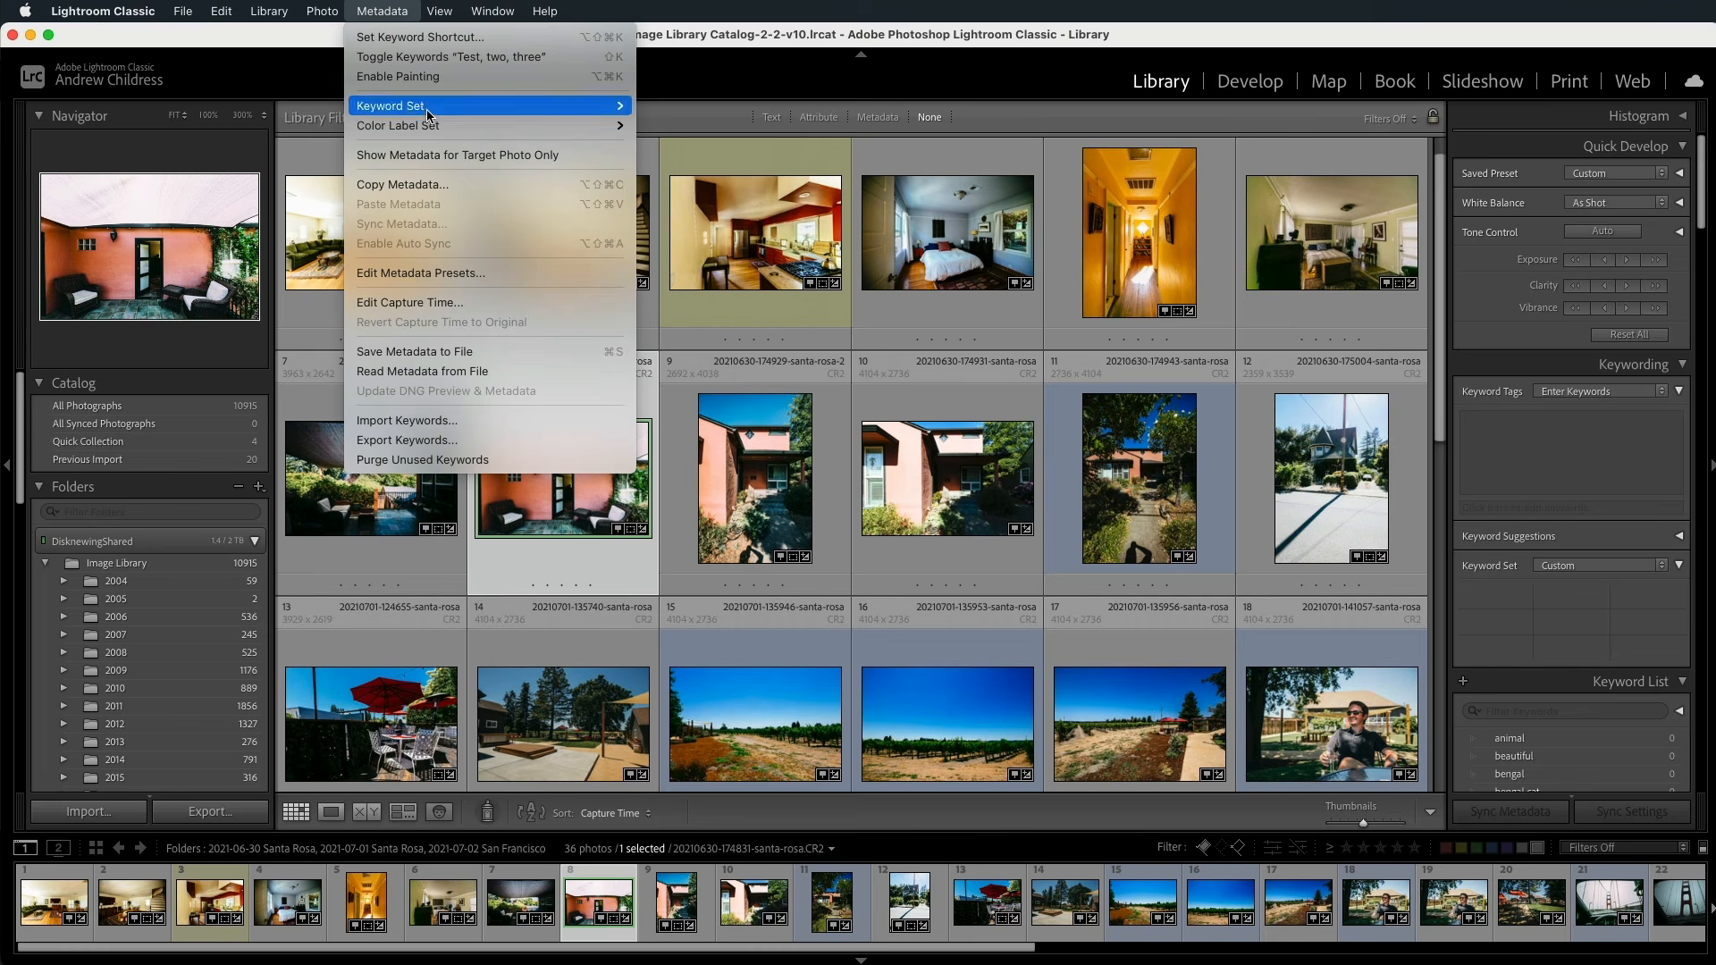
pyautogui.moveTo(429, 126)
pyautogui.click(701, 195)
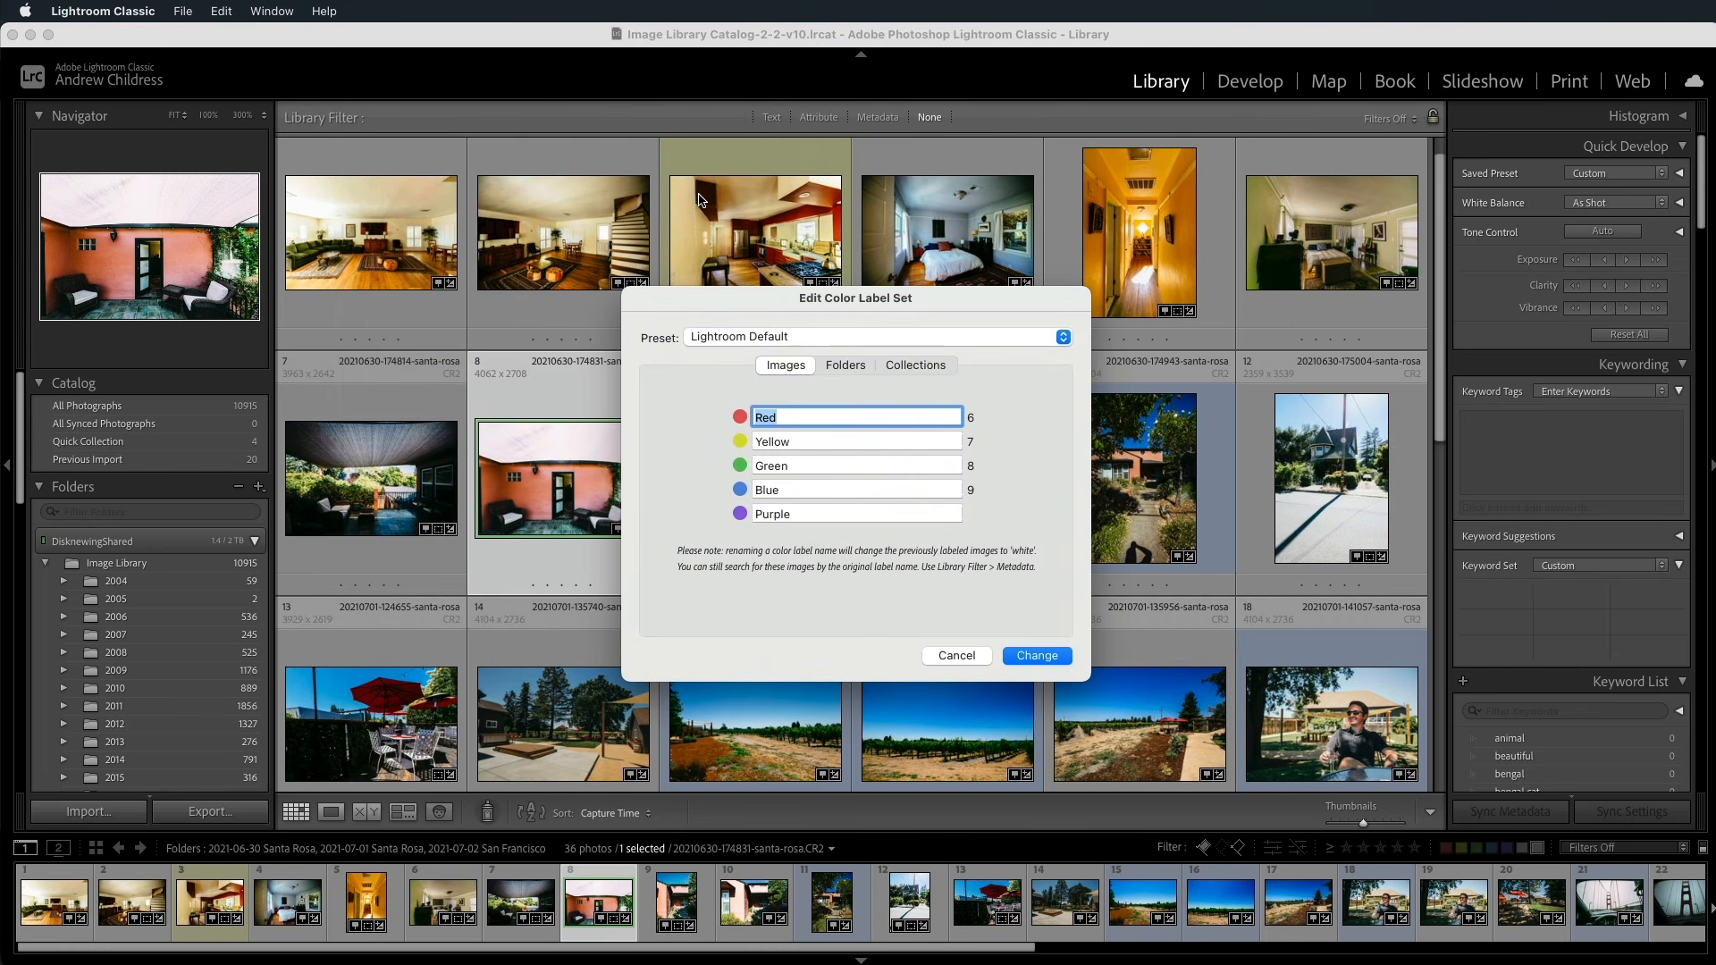
pyautogui.write('Send to Photoshop')
pyautogui.press('Return')
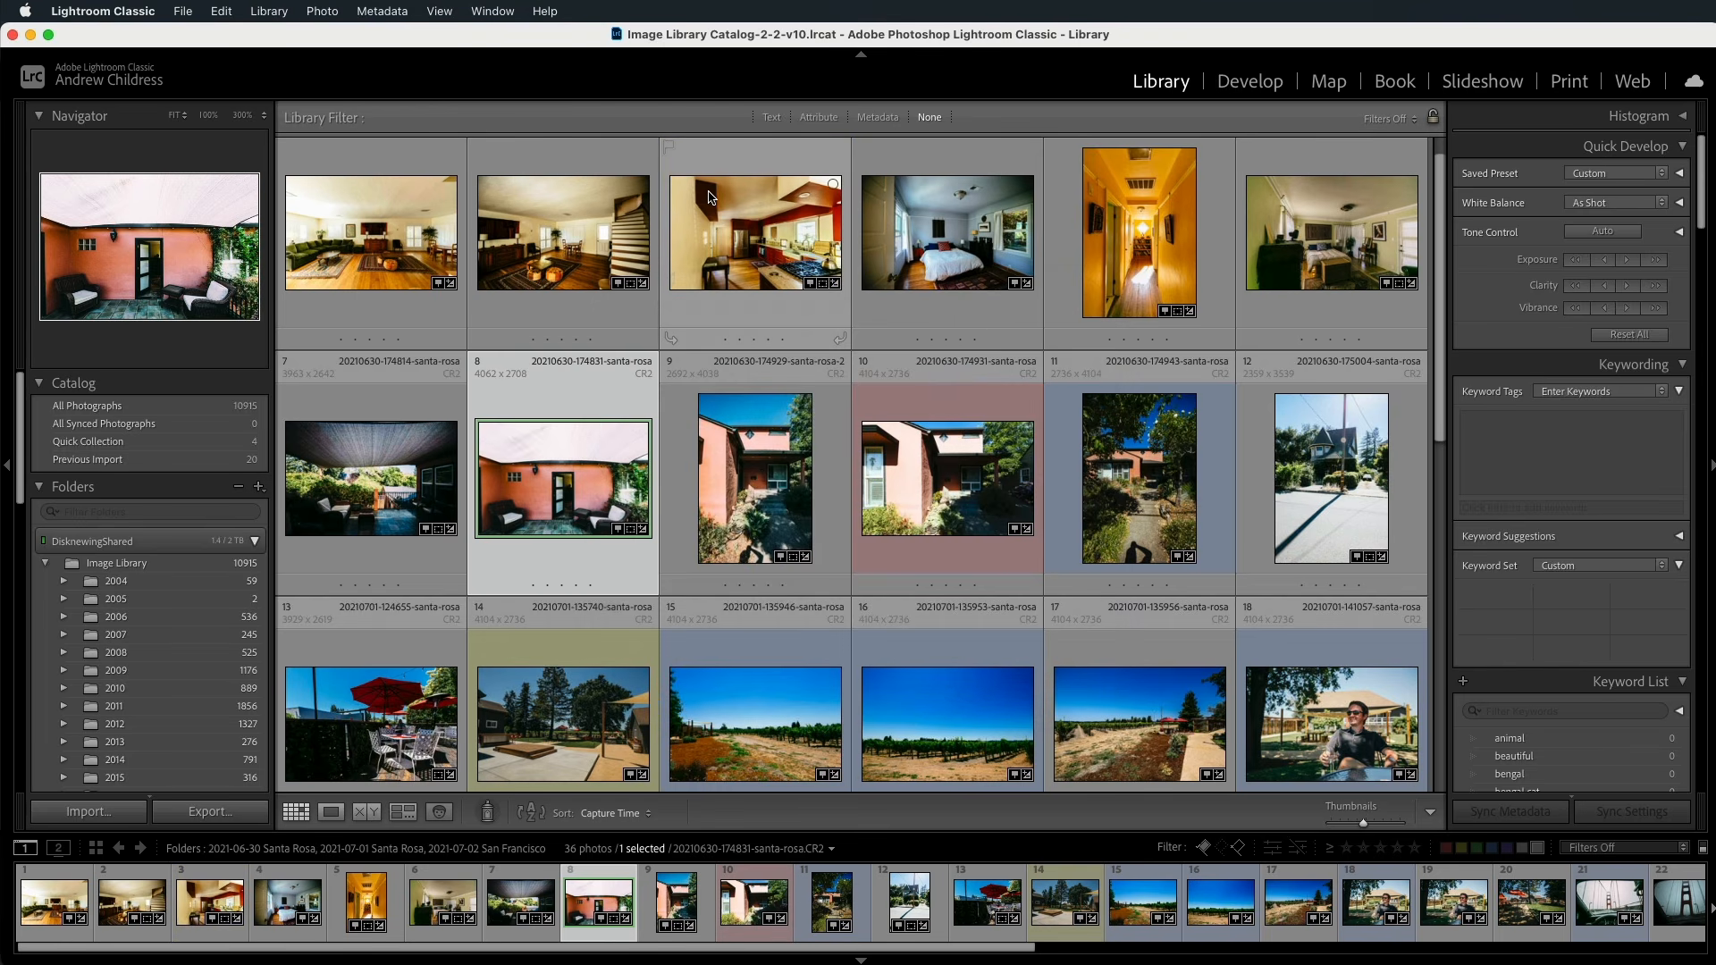
# Step: Label photo 9 Send to Photoshop, photo 10 Ready for Client, photo 11 Edit Further and photo 12 Blue
pyautogui.click(695, 414)
pyautogui.press('6')
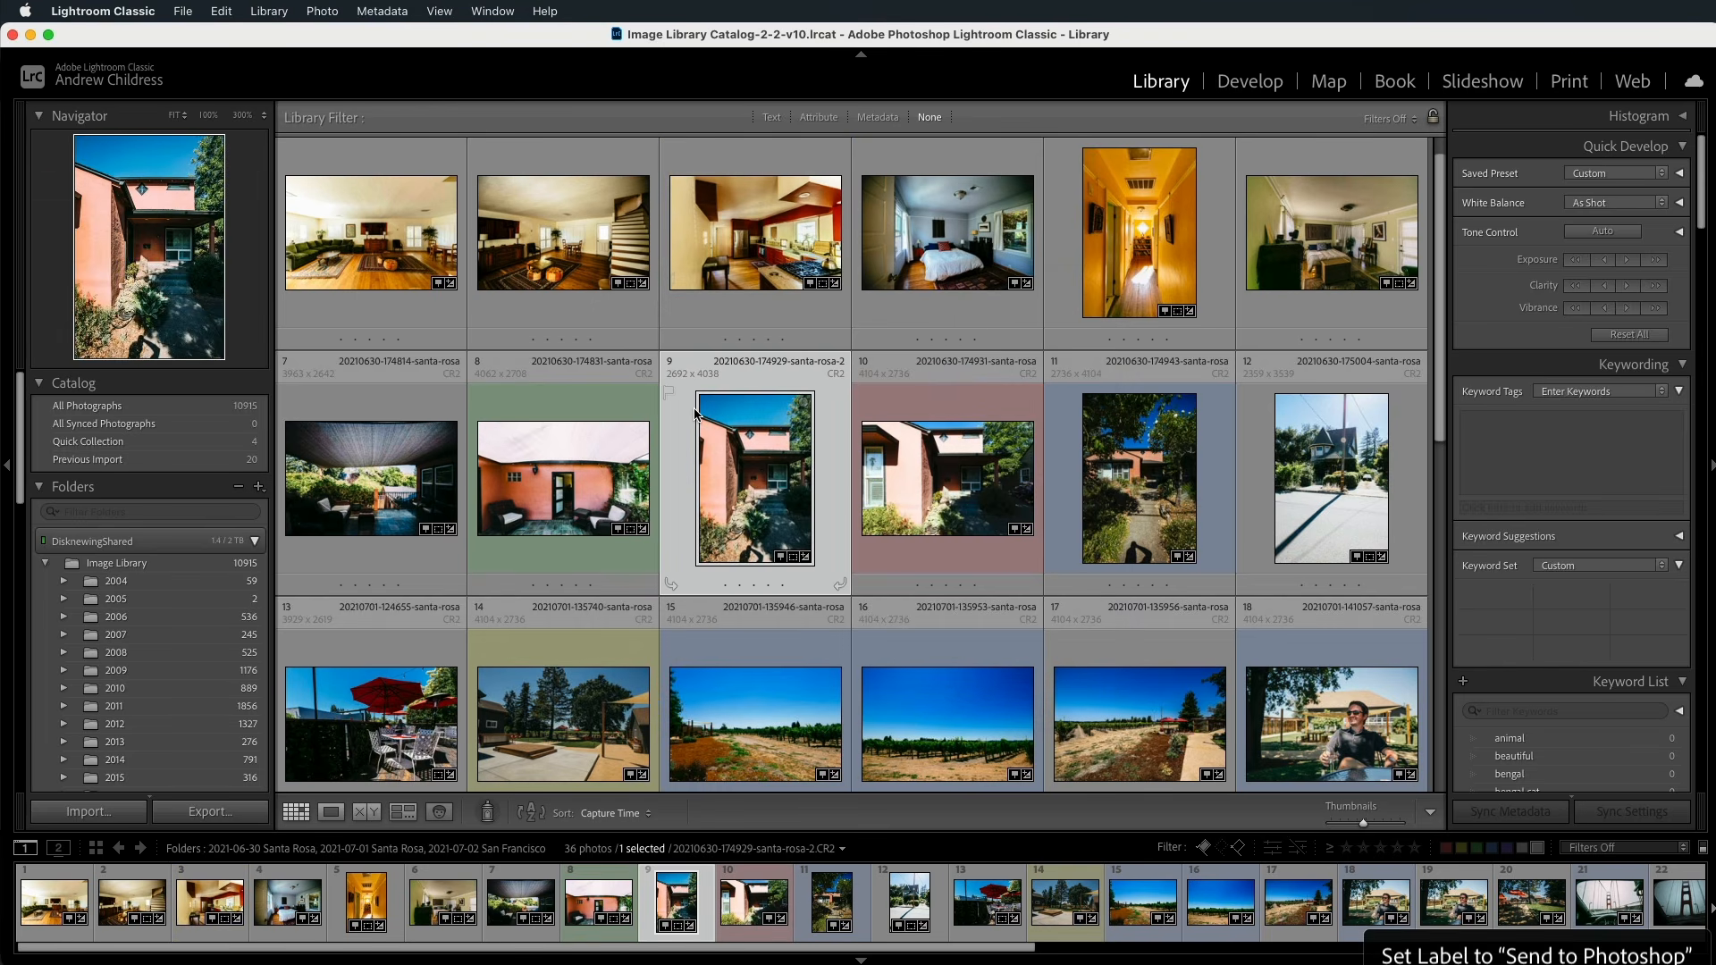
pyautogui.click(904, 438)
pyautogui.press('7')
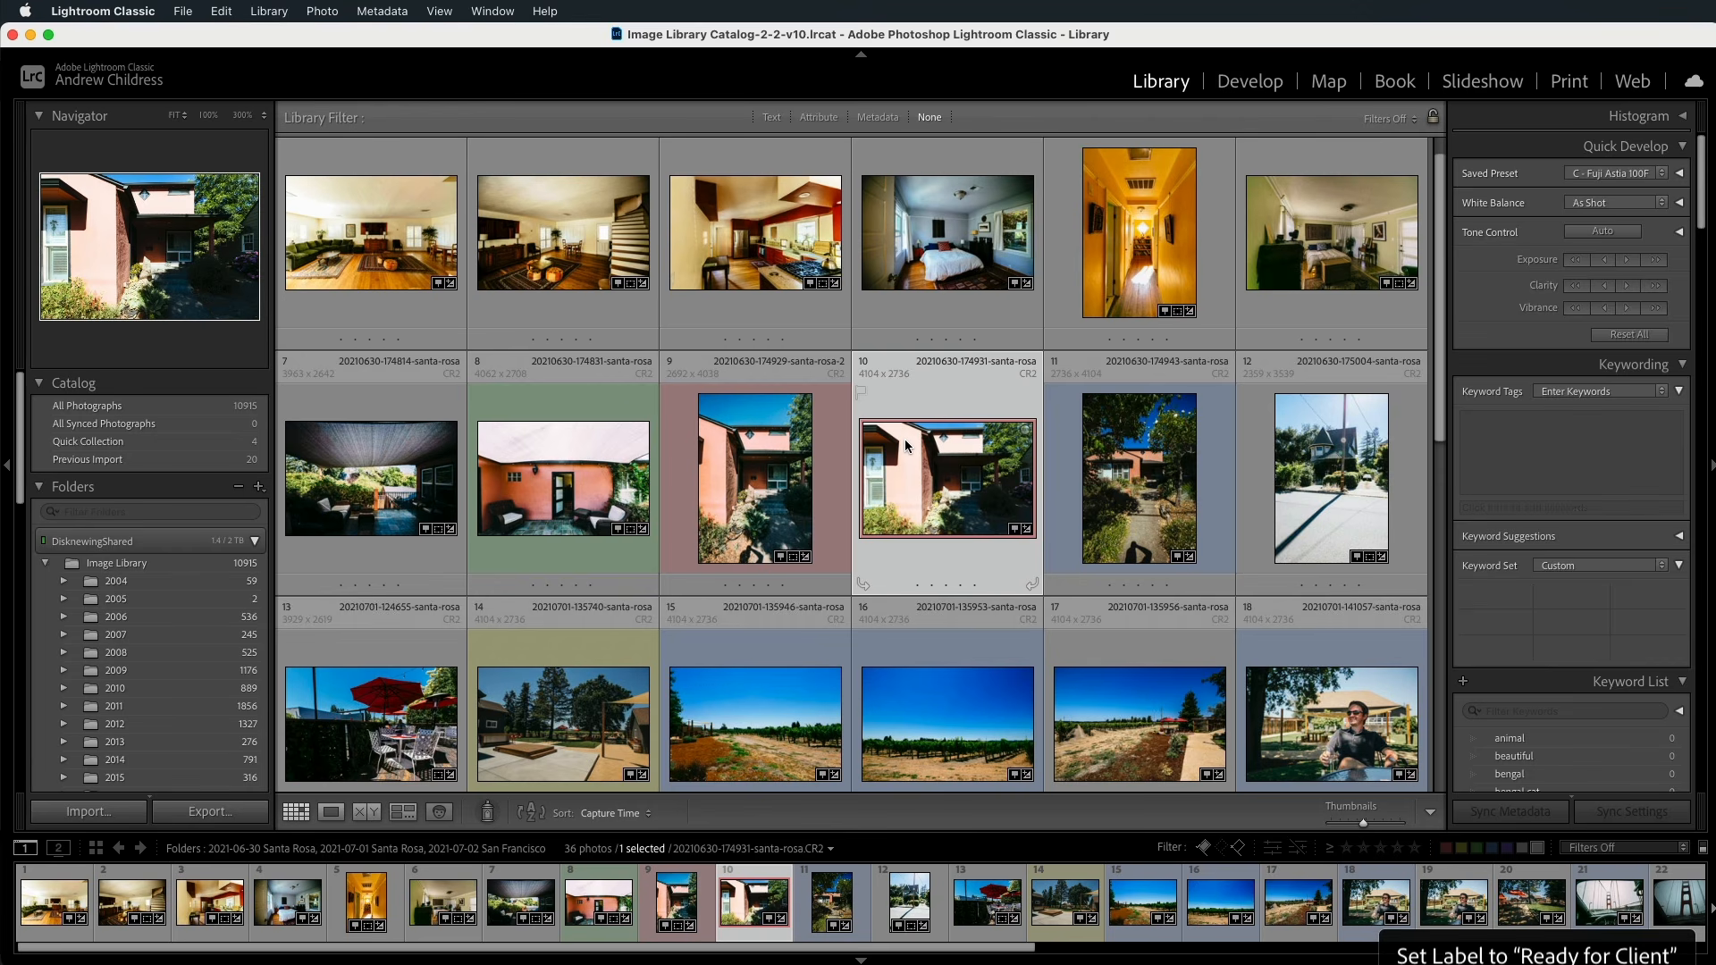
pyautogui.click(1163, 427)
pyautogui.press('8')
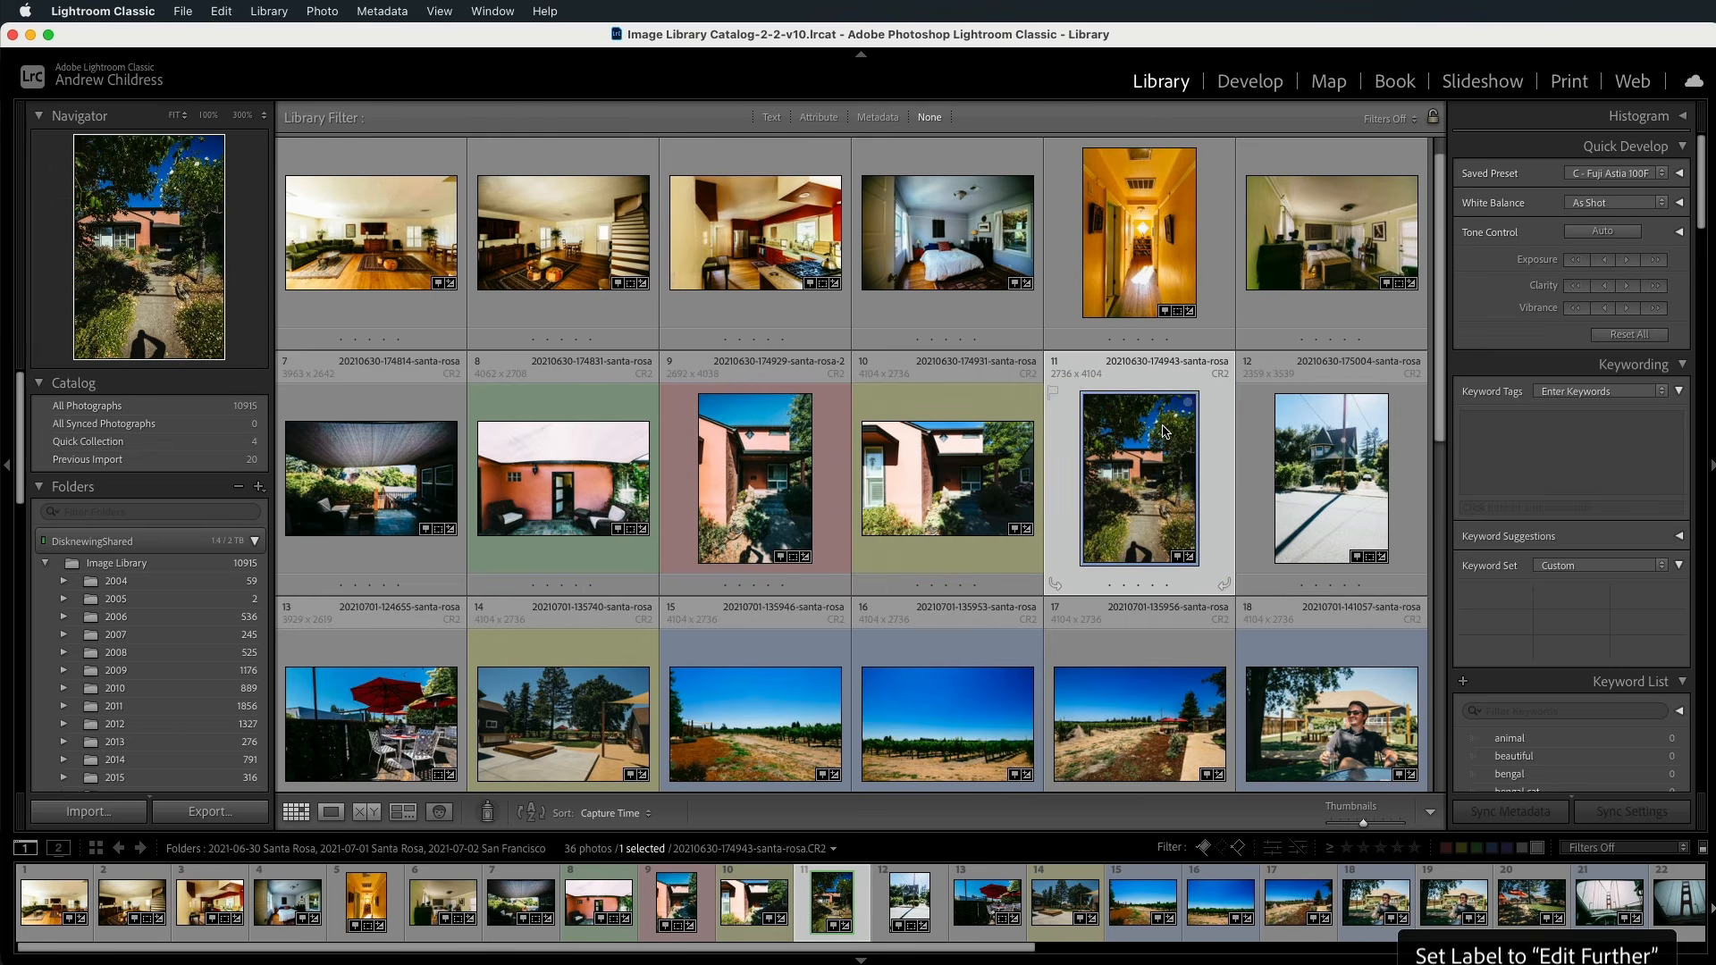
pyautogui.click(1329, 425)
pyautogui.press('9')
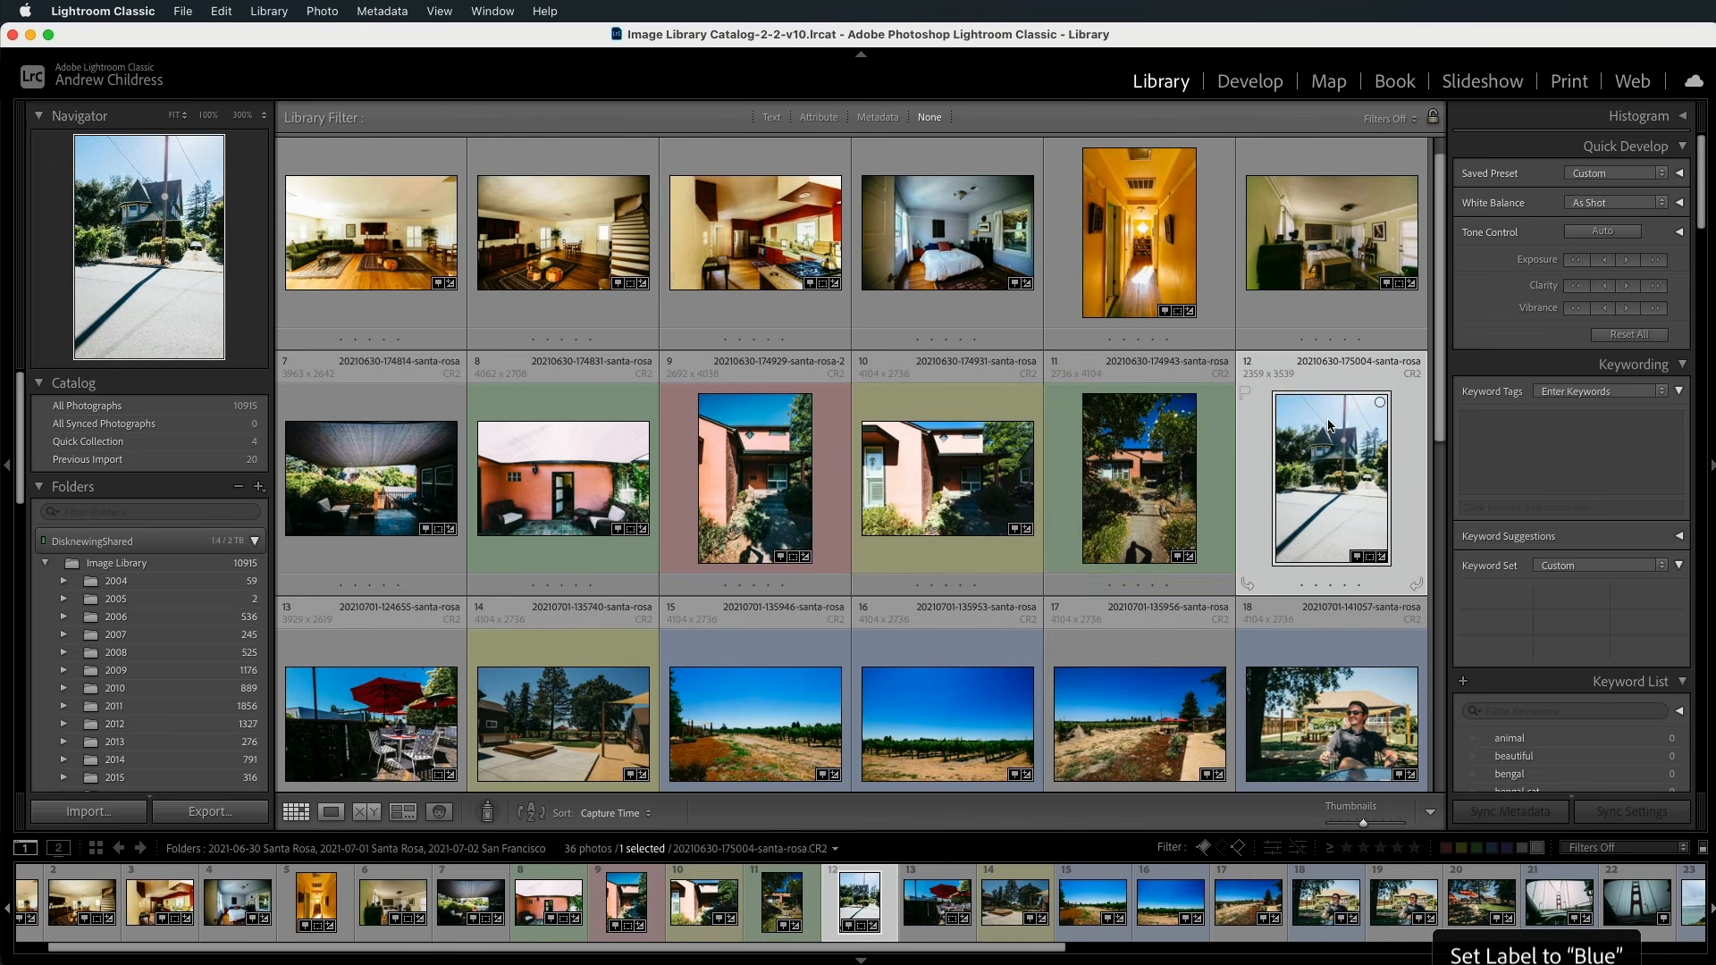
pyautogui.click(386, 678)
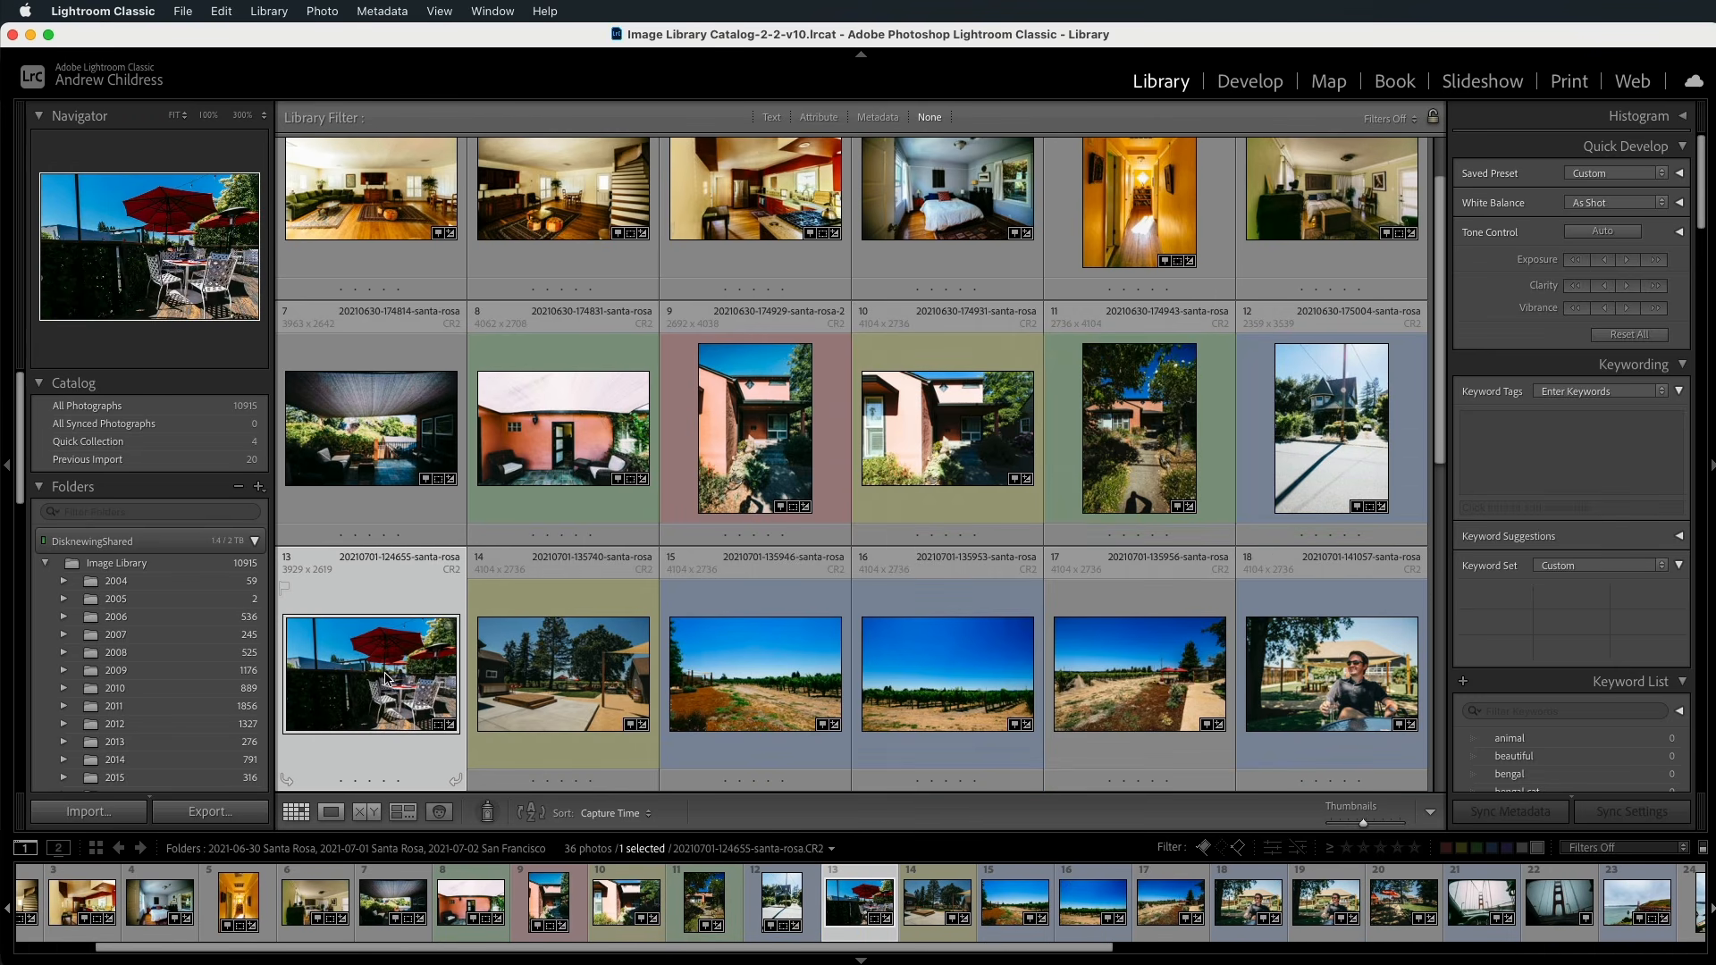
pyautogui.press('0')
# Step: Select the living room photo, number 1, and set its color label to Purple
pyautogui.click(329, 196)
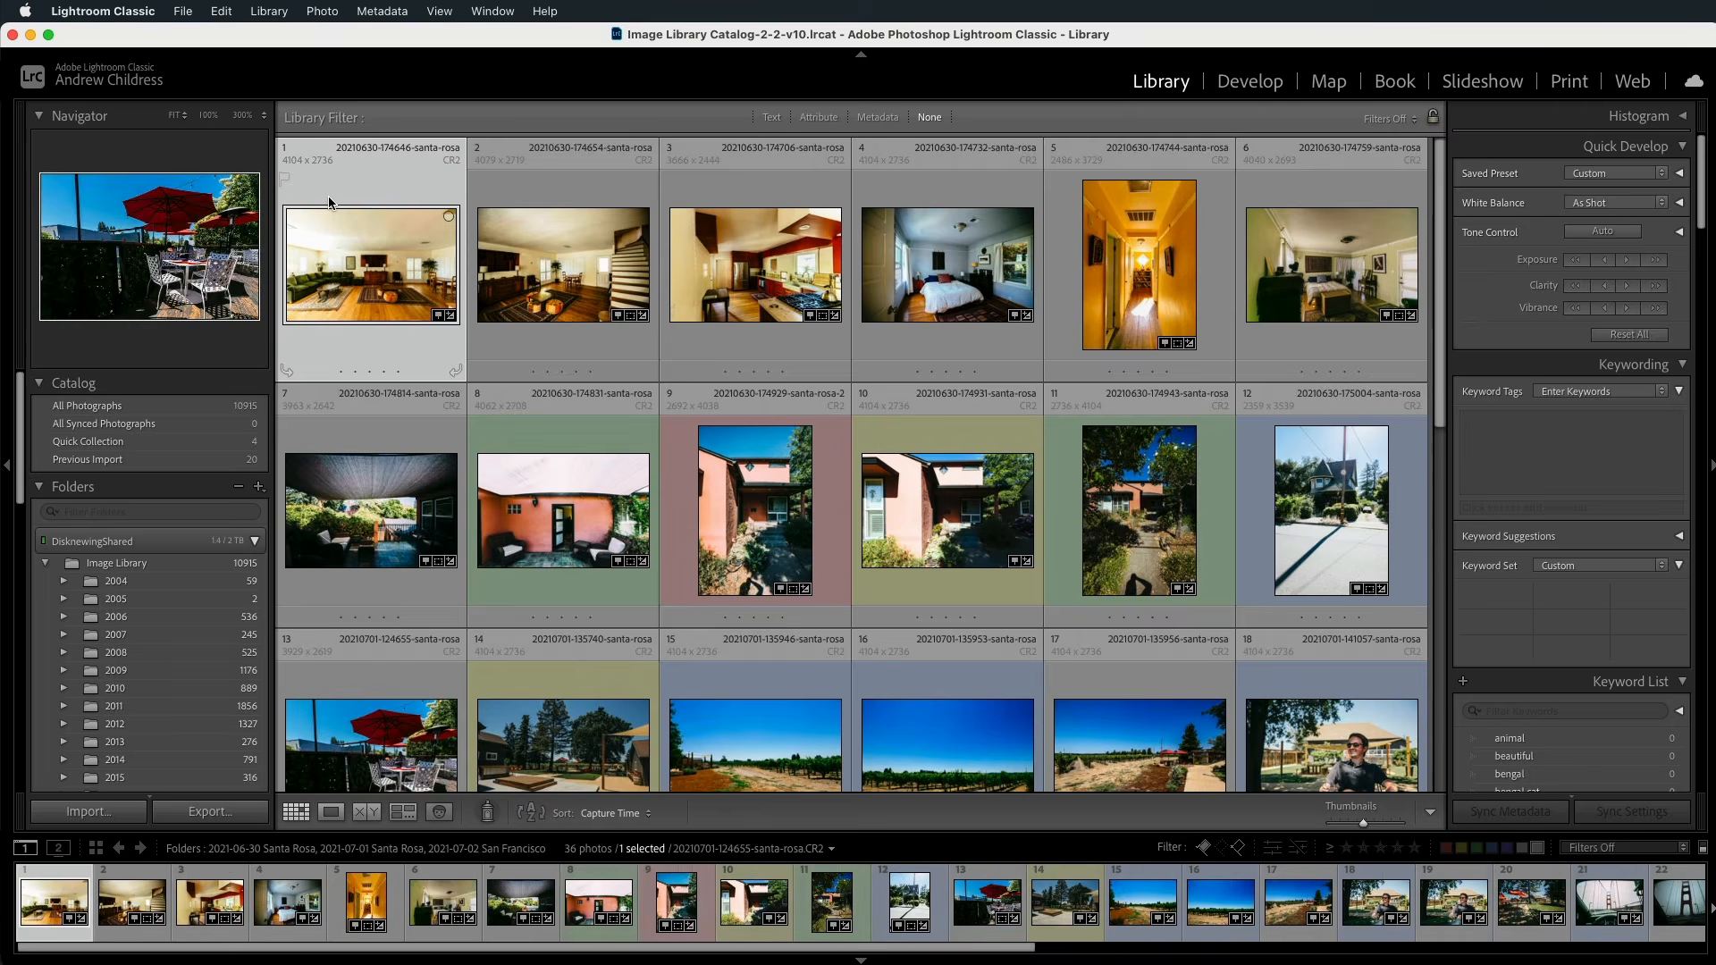
pyautogui.rightClick(329, 196)
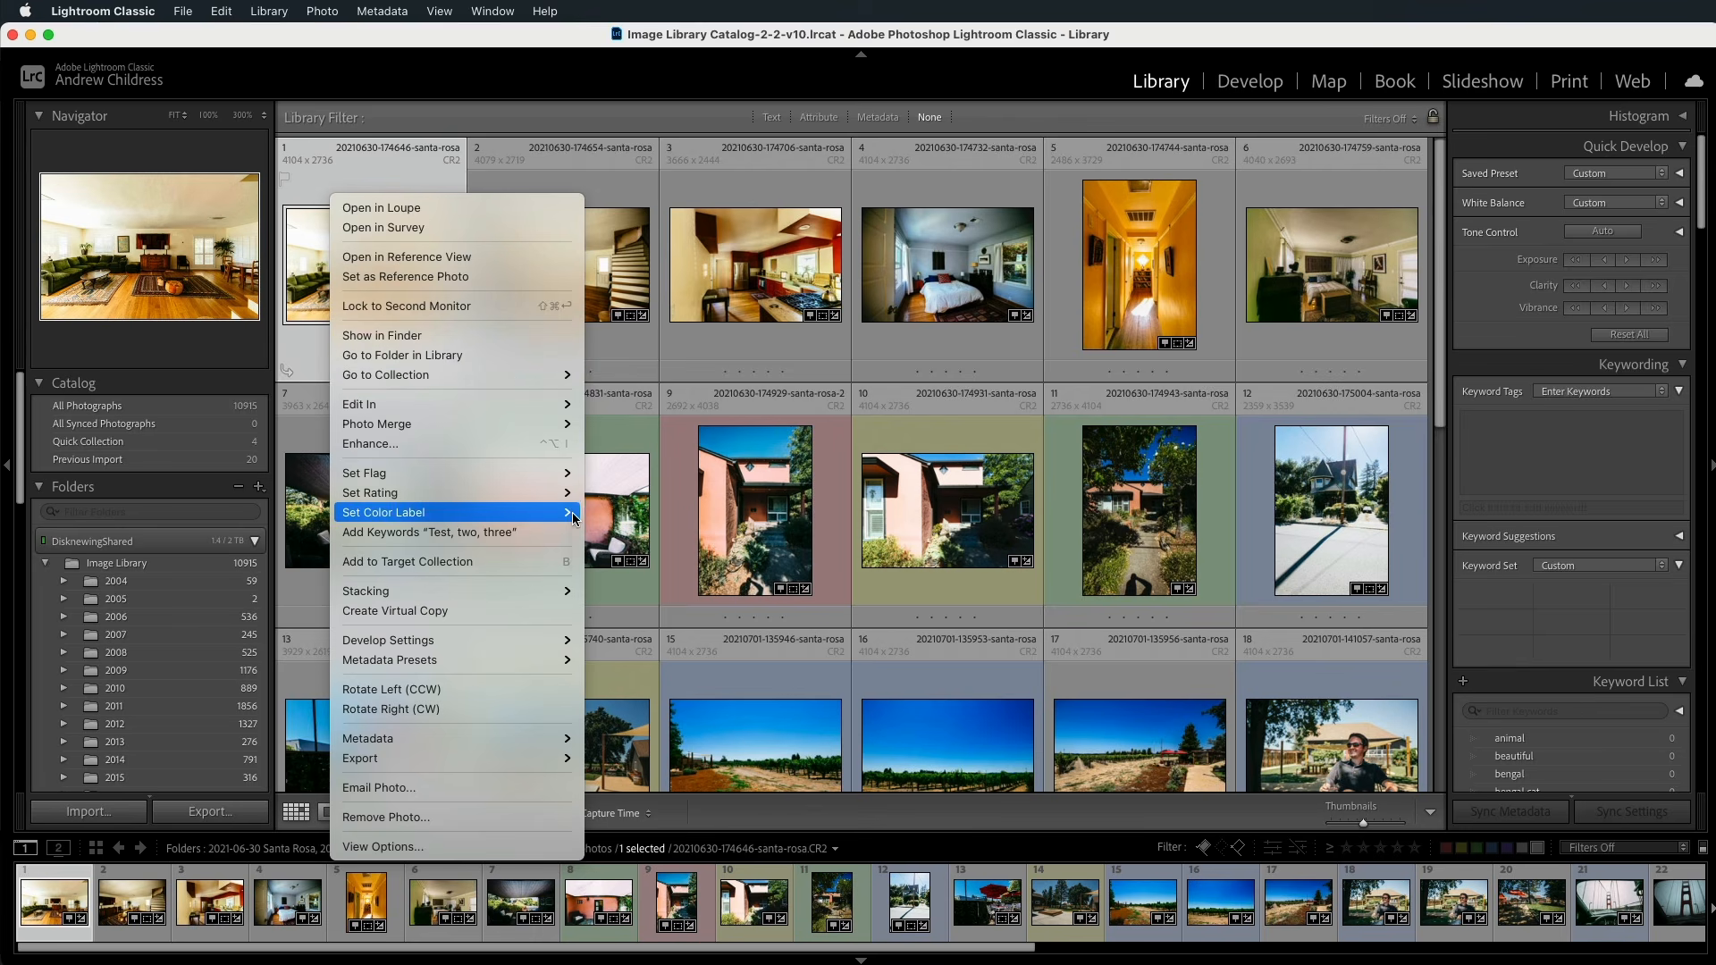
pyautogui.moveTo(572, 512)
pyautogui.click(609, 591)
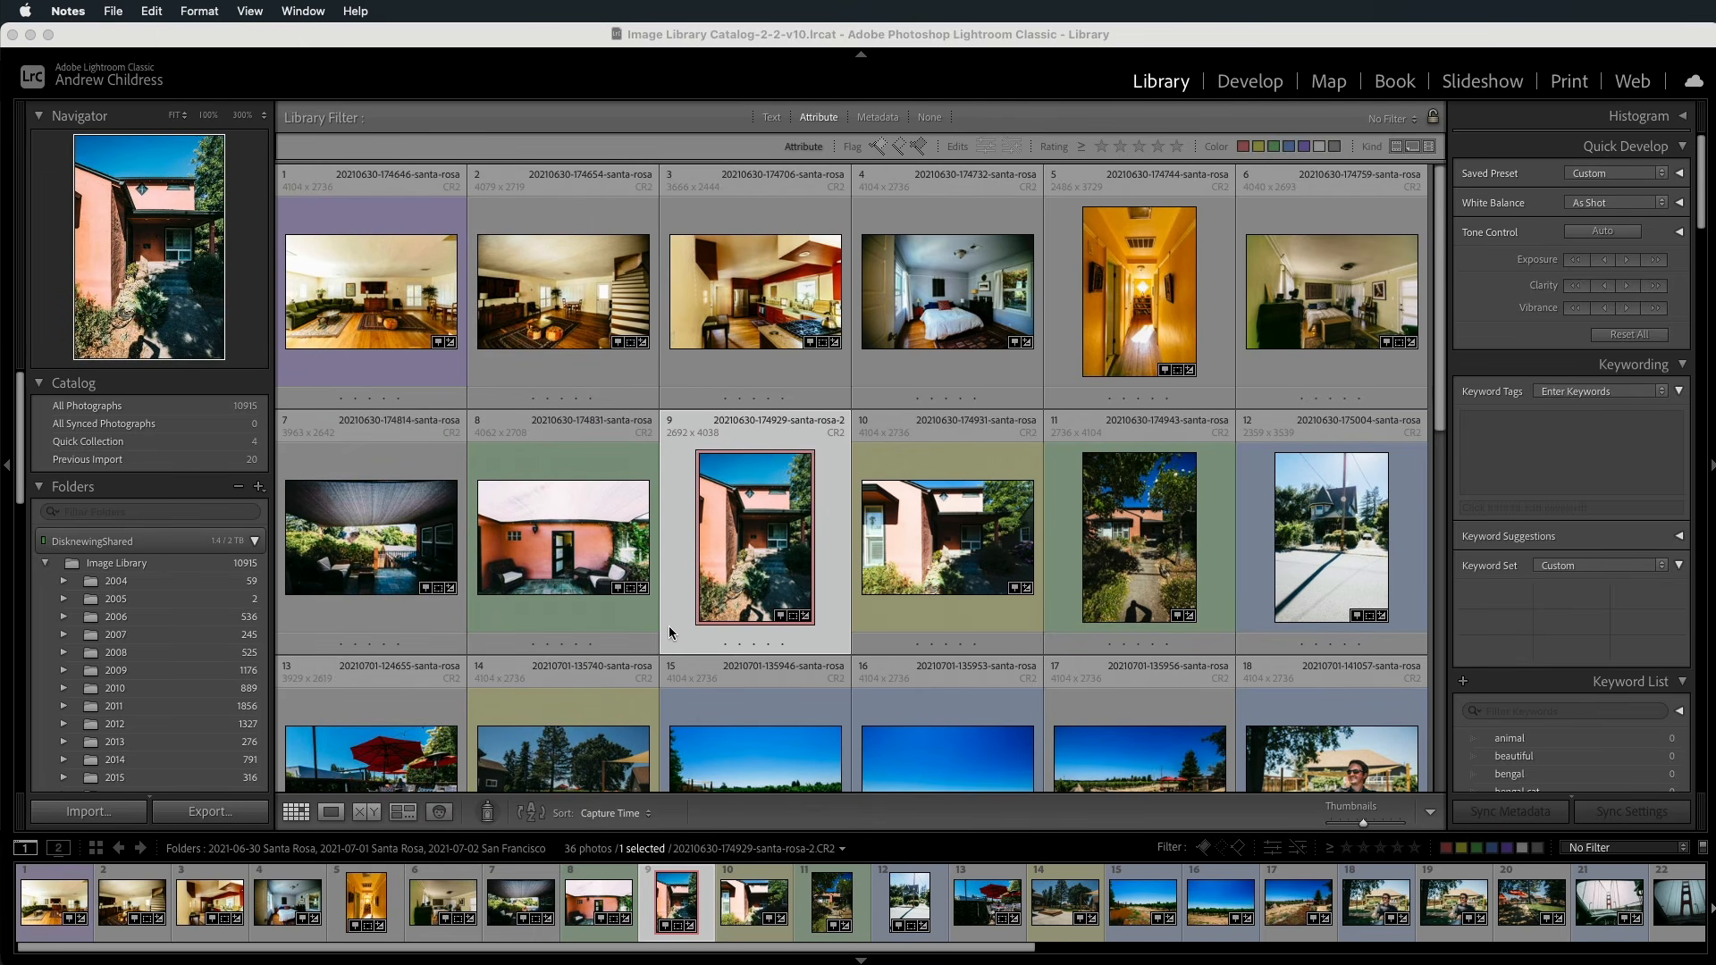
# Step: Filter the photos by the Send to Photoshop, Blue and Purple labels, and remove Send to Photoshop and Blue from the filter
pyautogui.click(1447, 849)
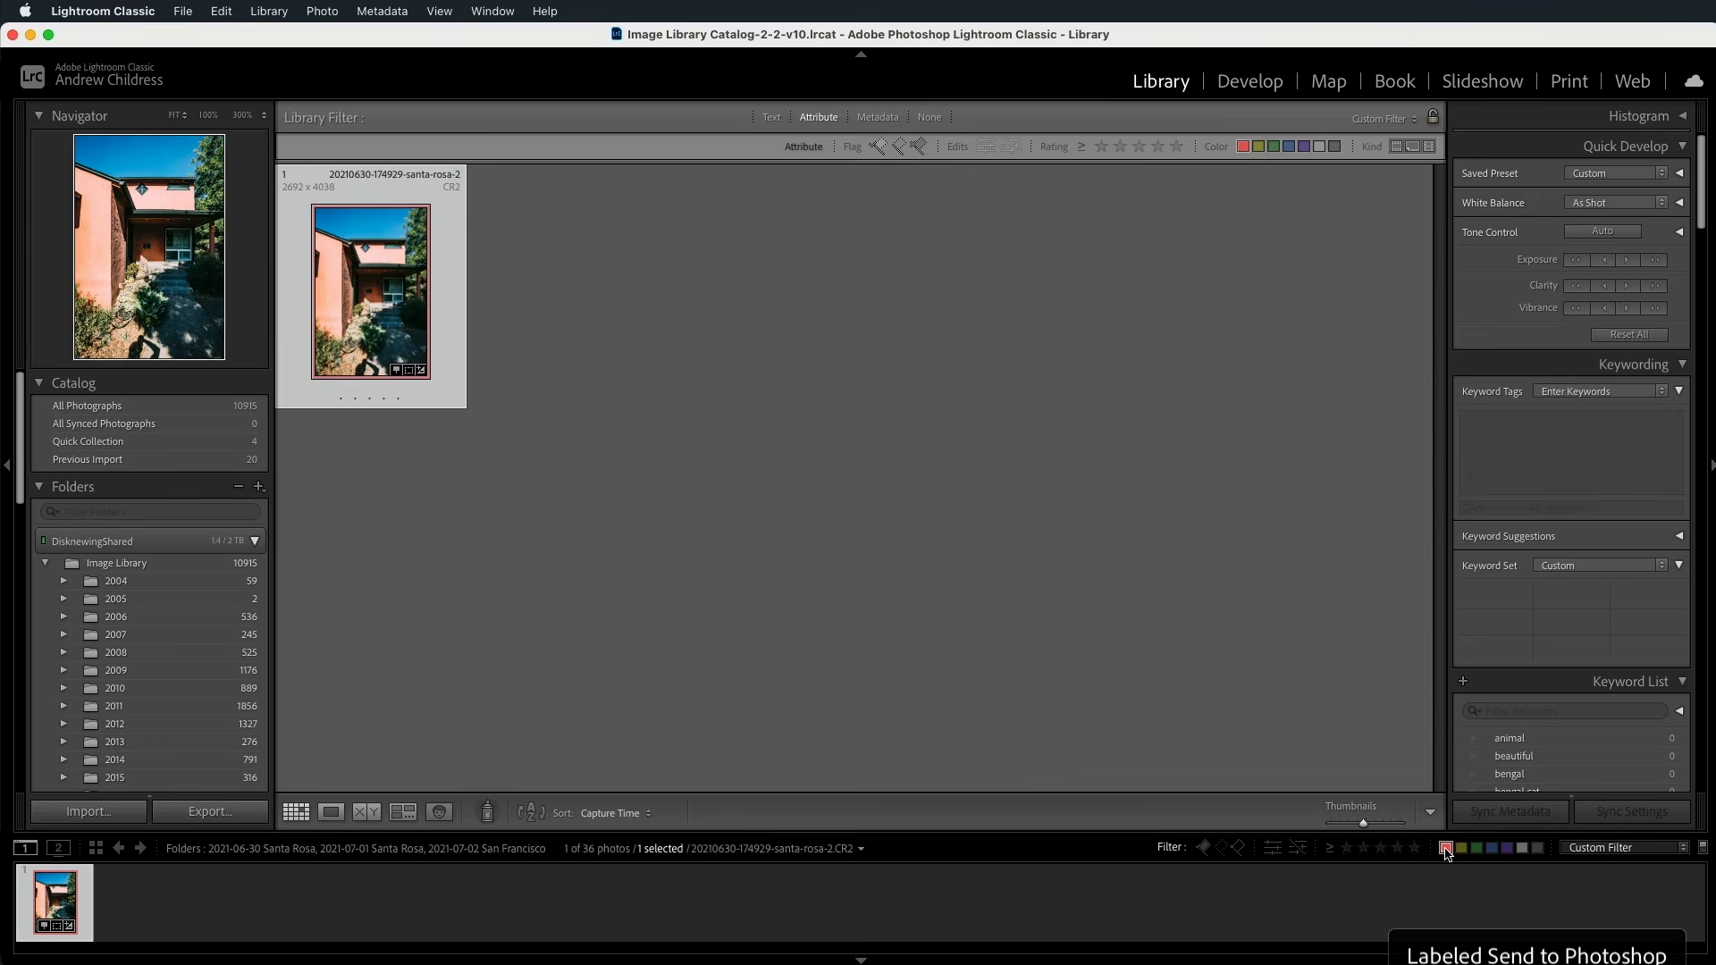
pyautogui.click(1492, 848)
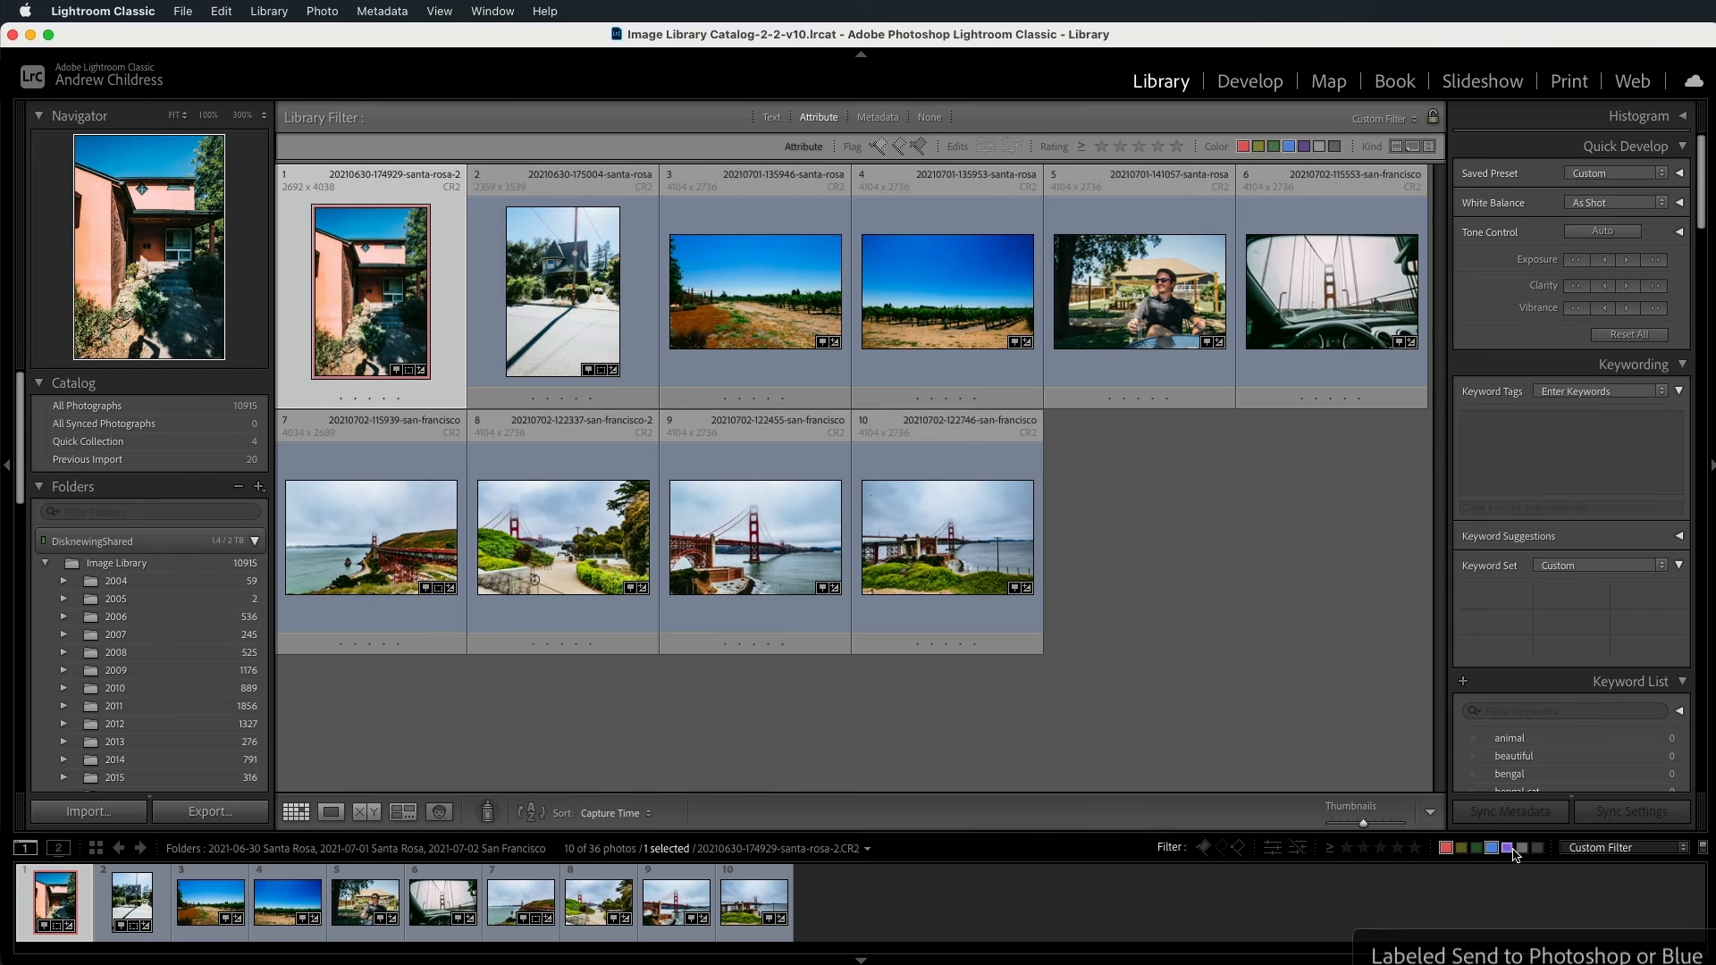
pyautogui.click(1510, 849)
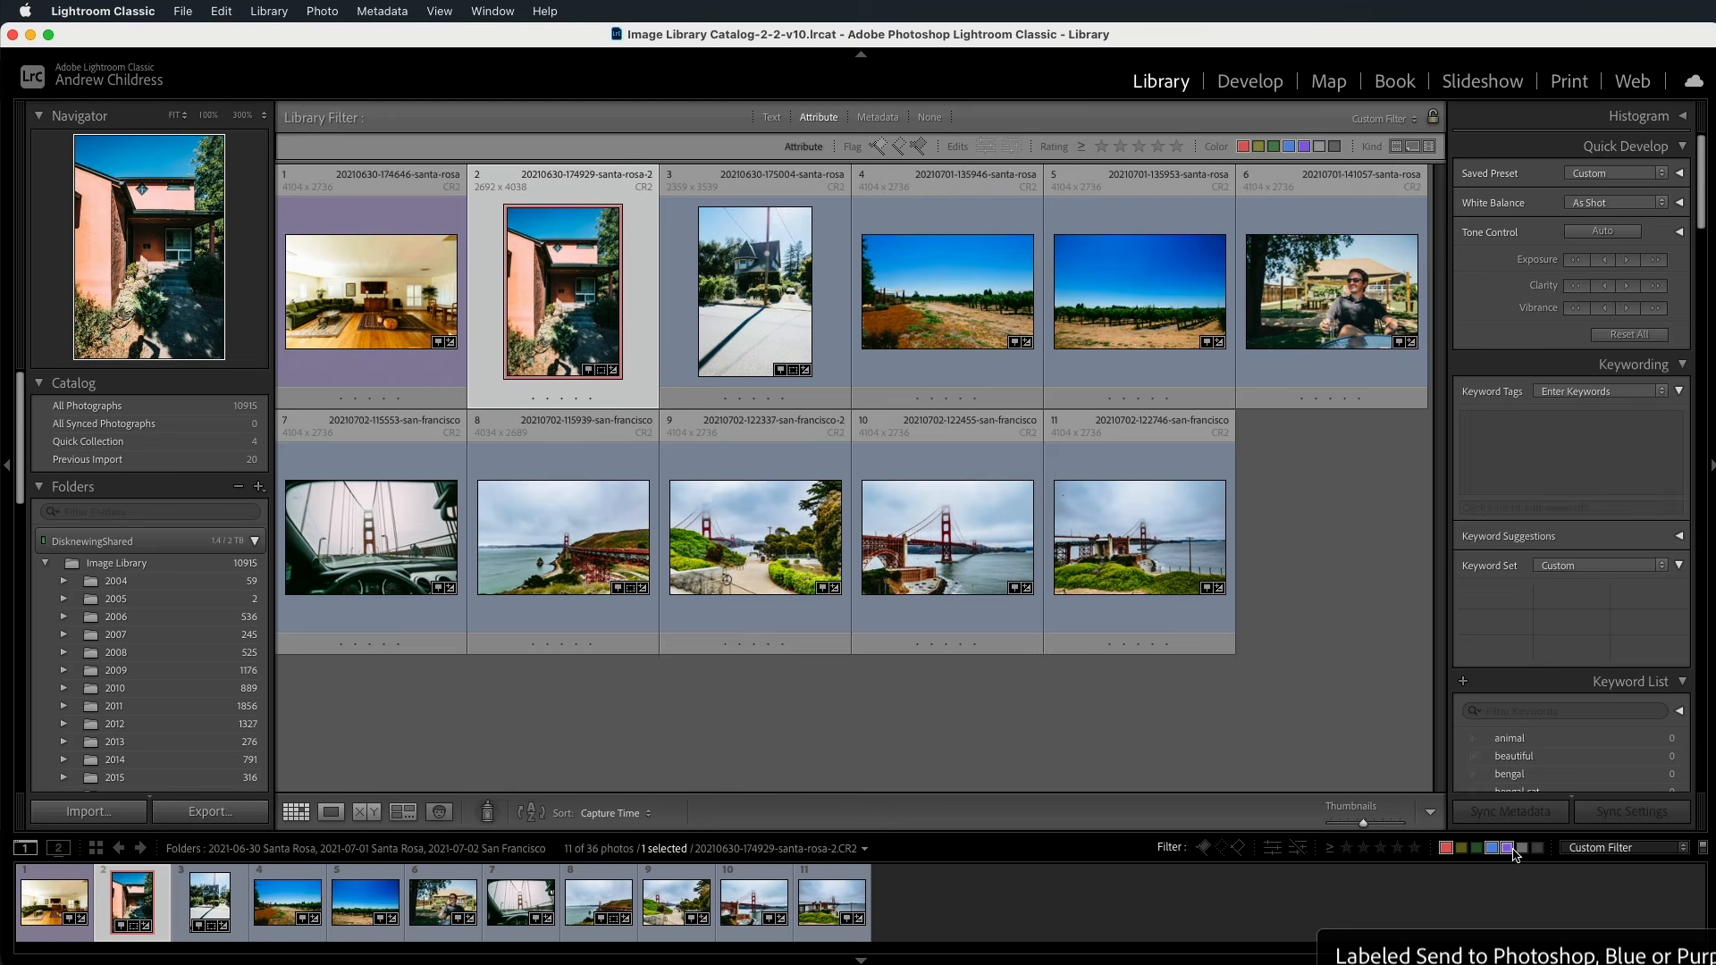
pyautogui.click(1447, 848)
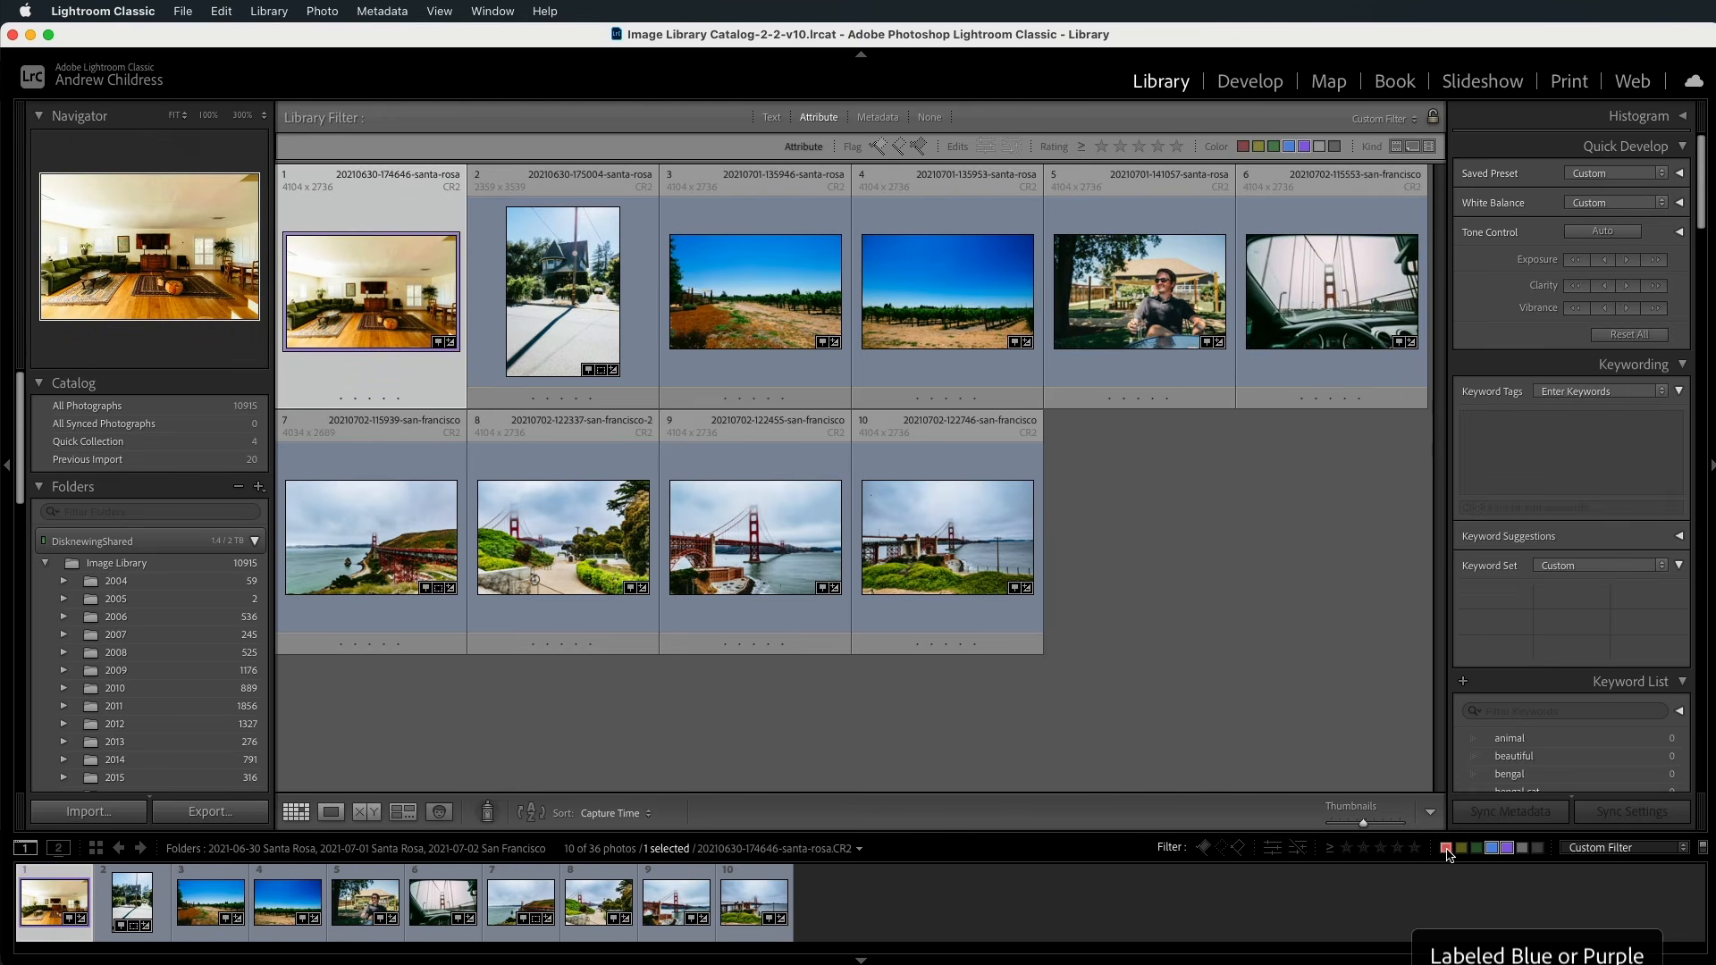
pyautogui.click(1492, 849)
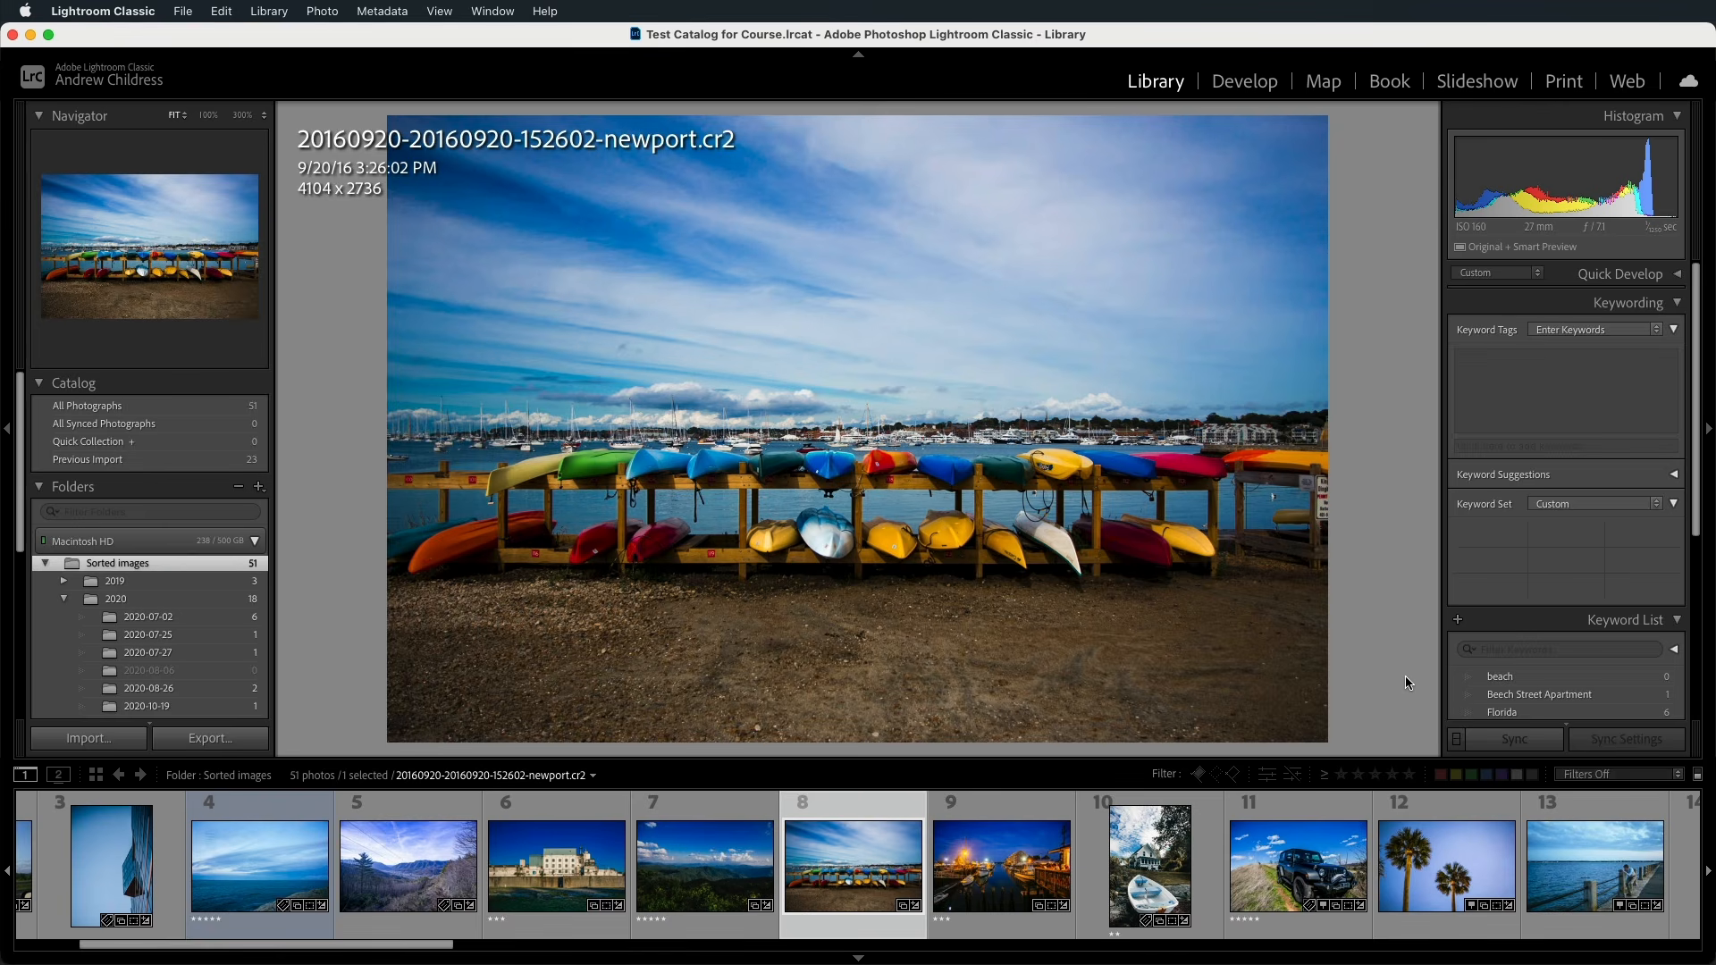
# Step: Rate the kayak photo, number 8, five, four and three stars in turn, and clear its rating
pyautogui.press('5')
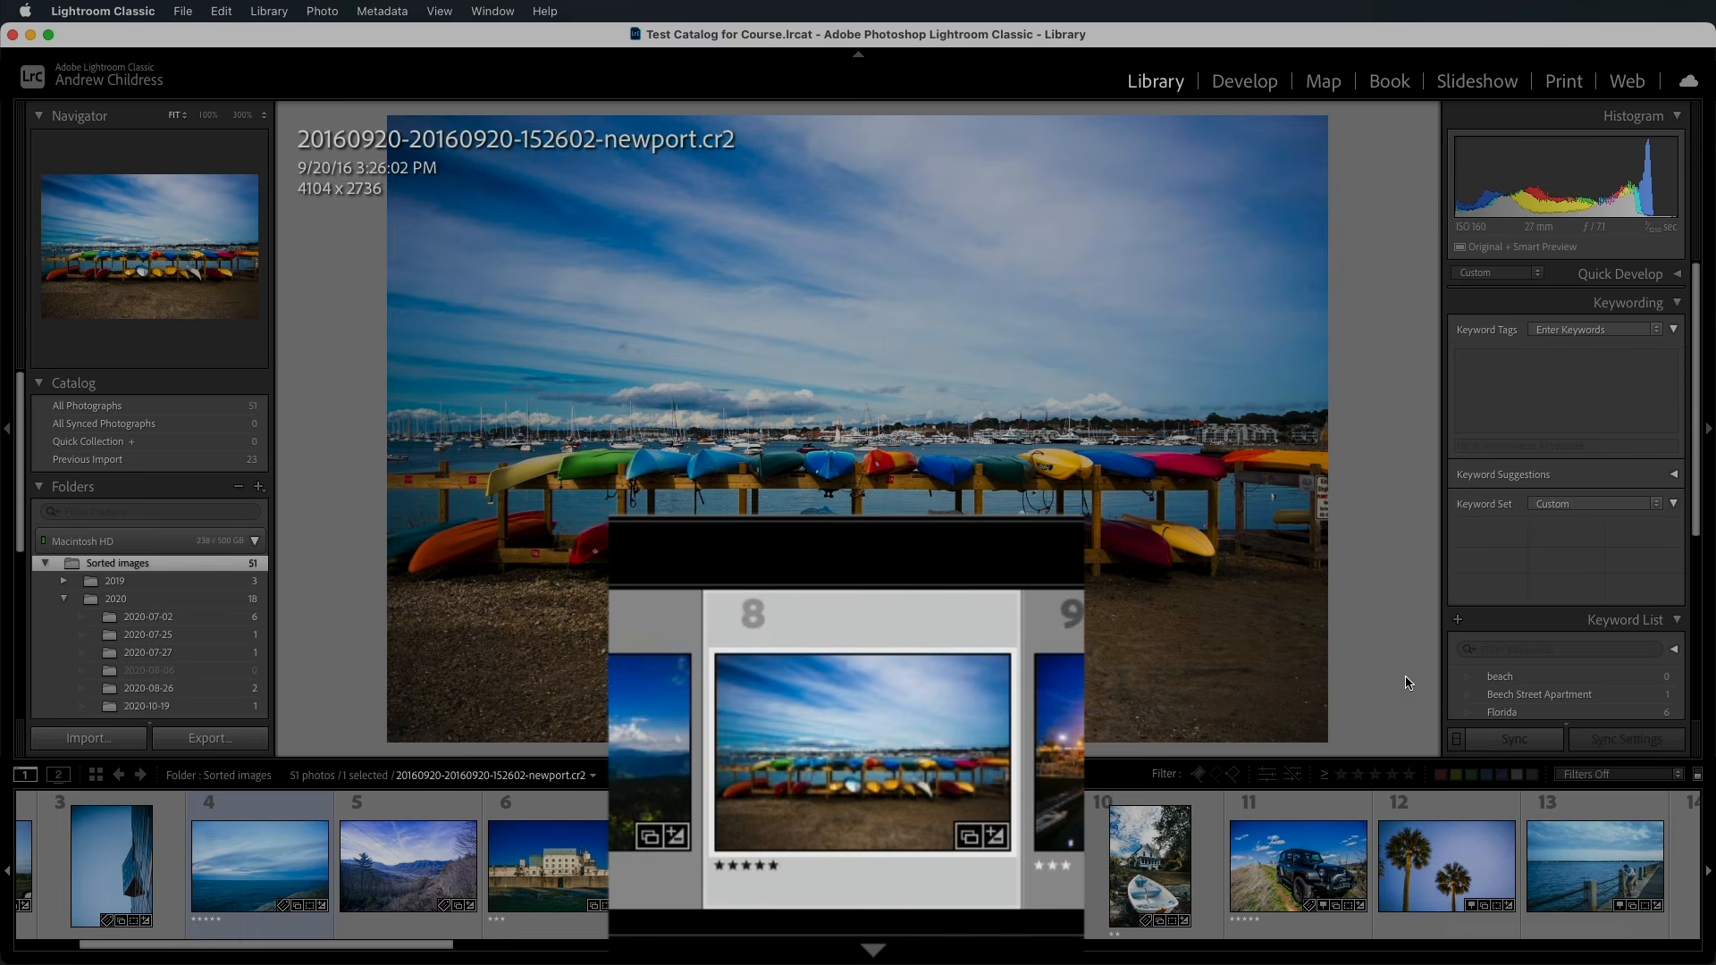
pyautogui.press('4')
pyautogui.press('3')
pyautogui.press('0')
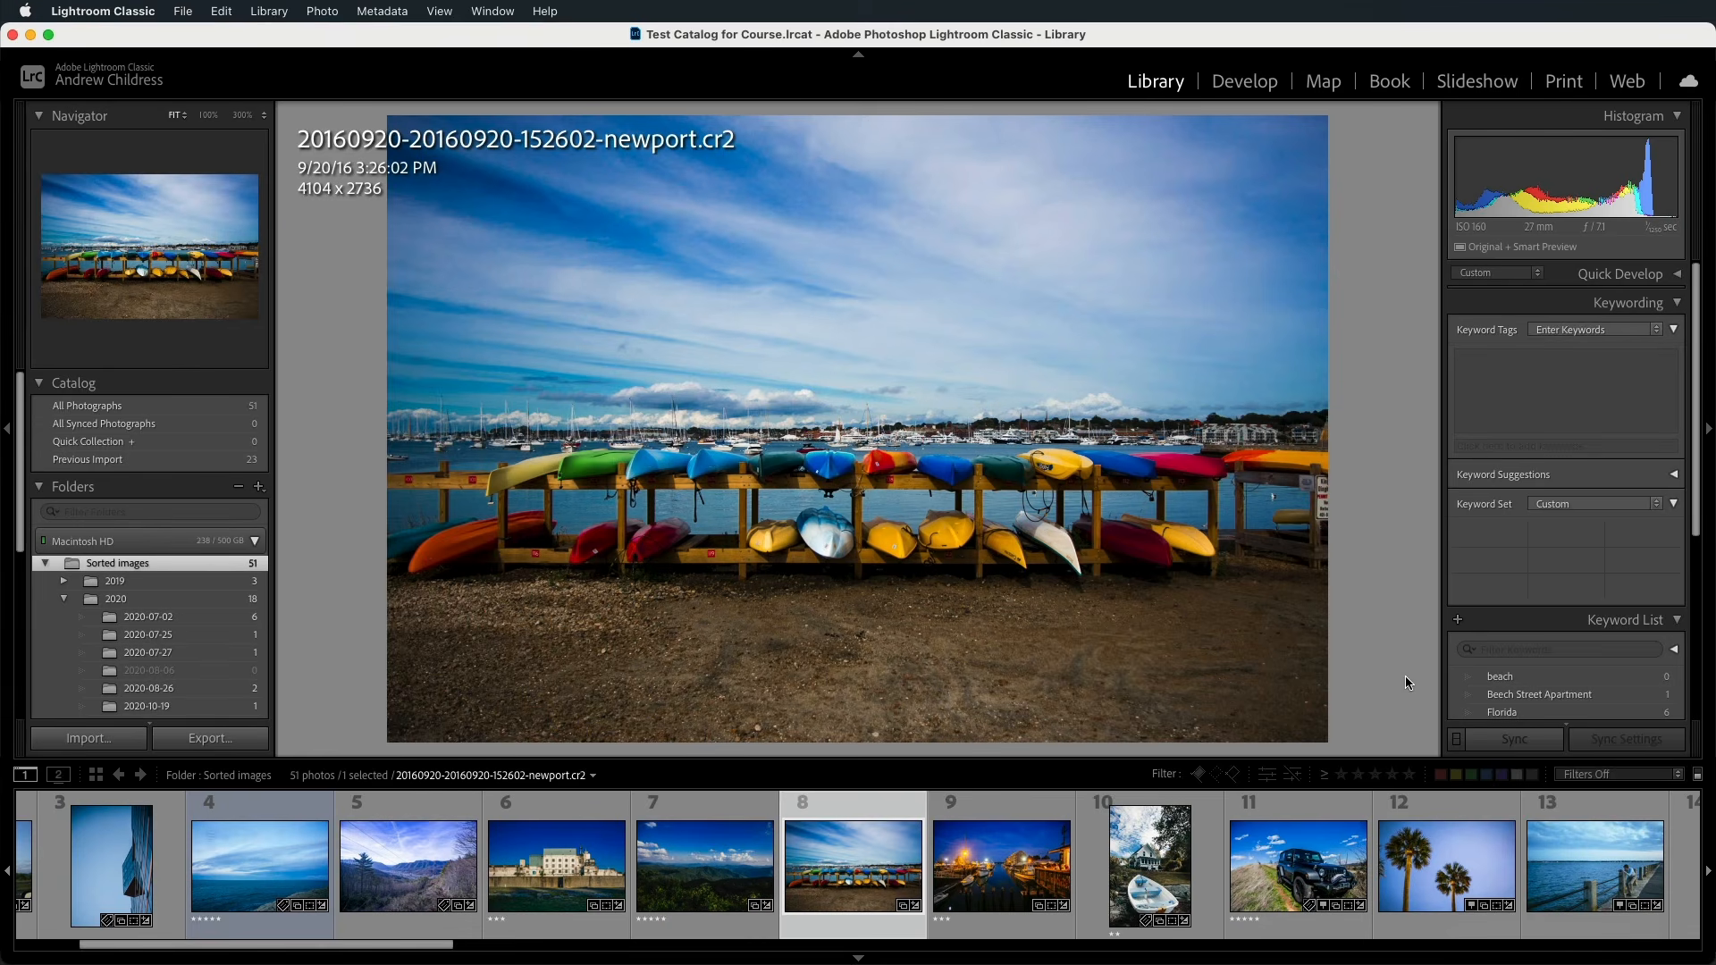
# Step: Switch to a grid whose cells show ratings and file details, and rate the kayak photo, number 8, four stars
pyautogui.press('g')
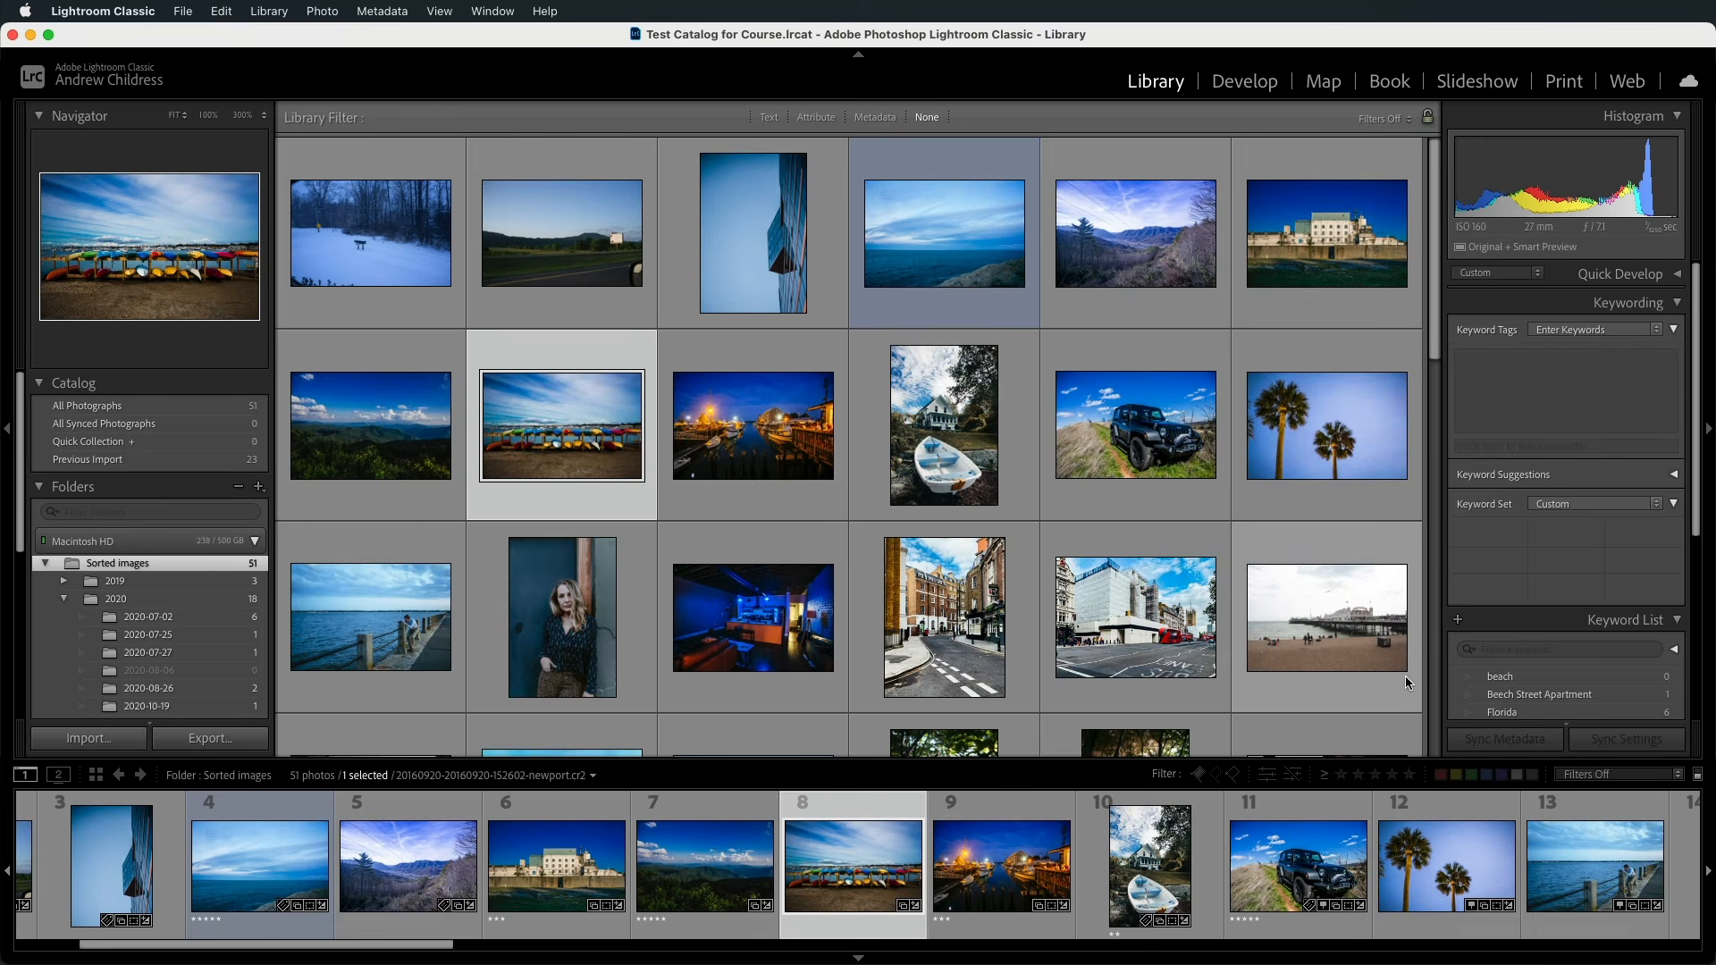
pyautogui.click(440, 12)
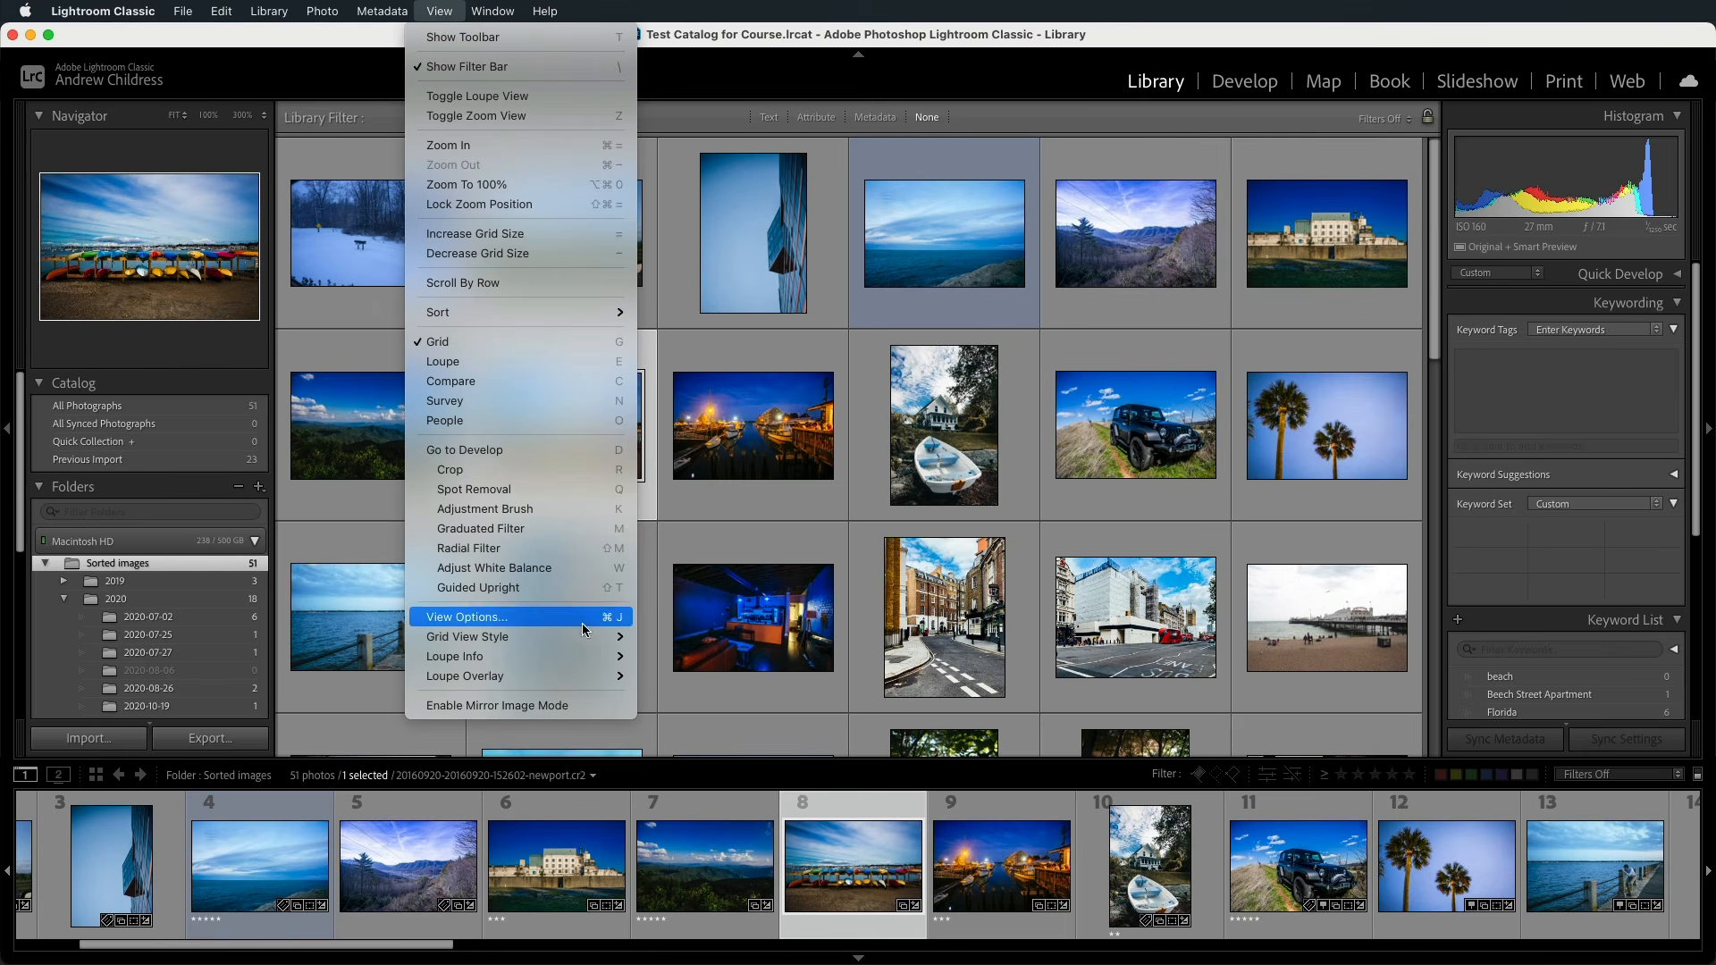
pyautogui.moveTo(583, 636)
pyautogui.click(702, 639)
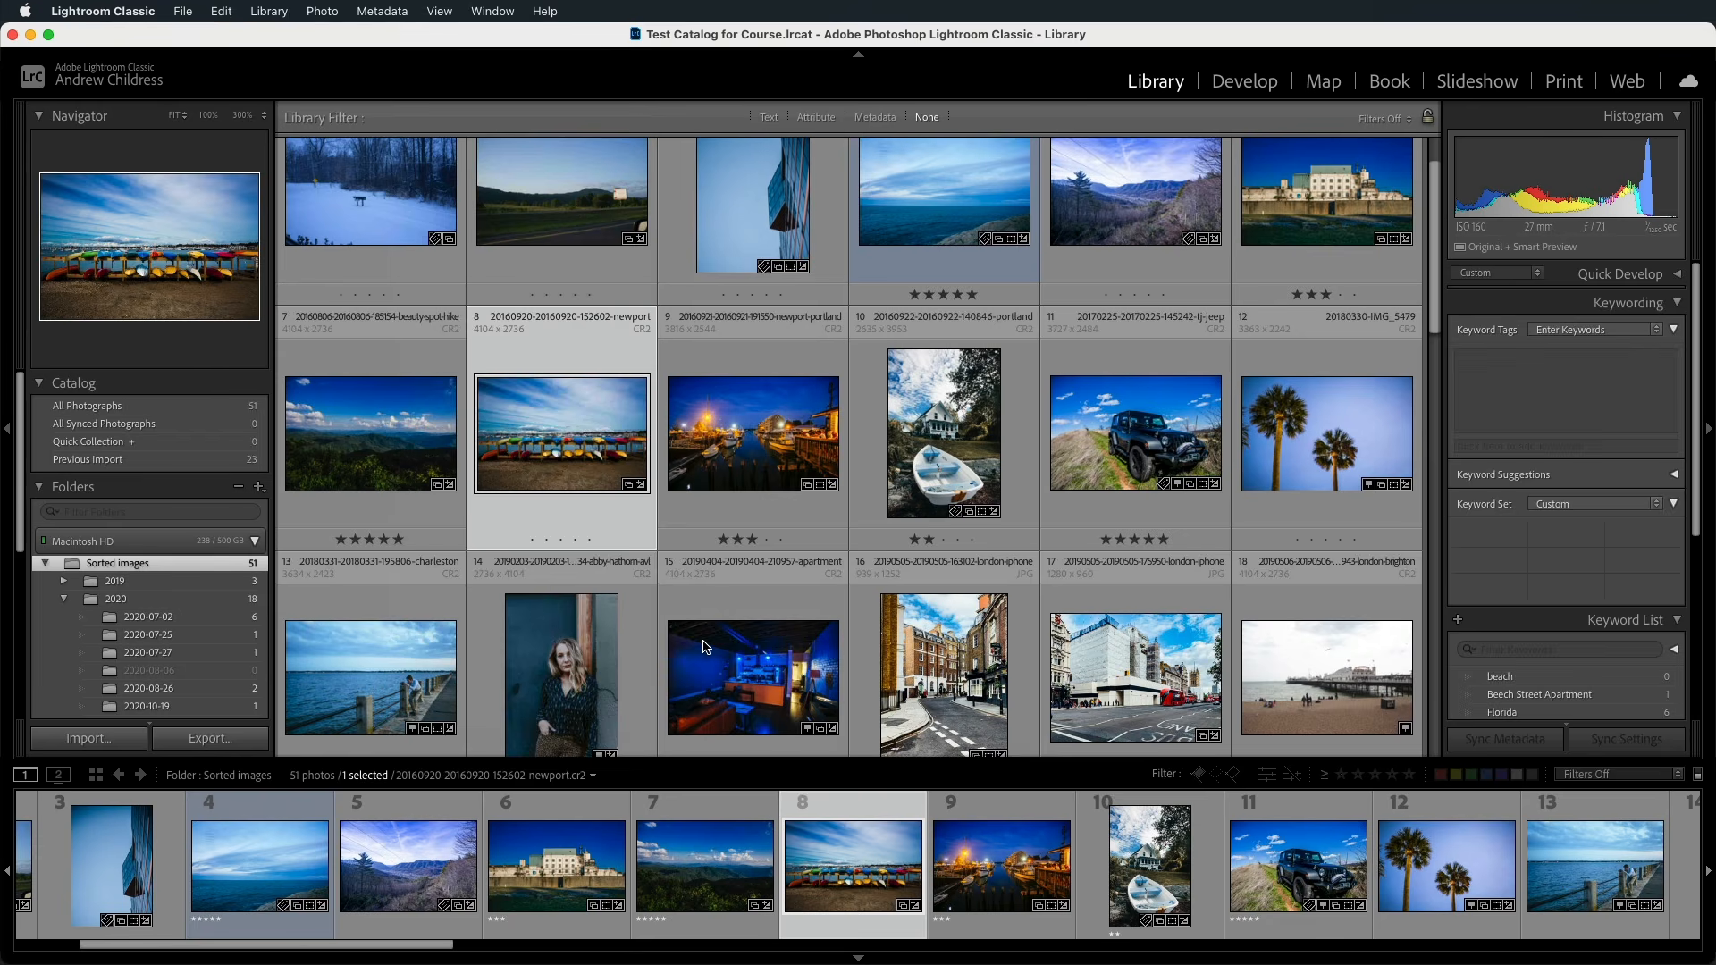
pyautogui.click(562, 539)
pyautogui.click(577, 541)
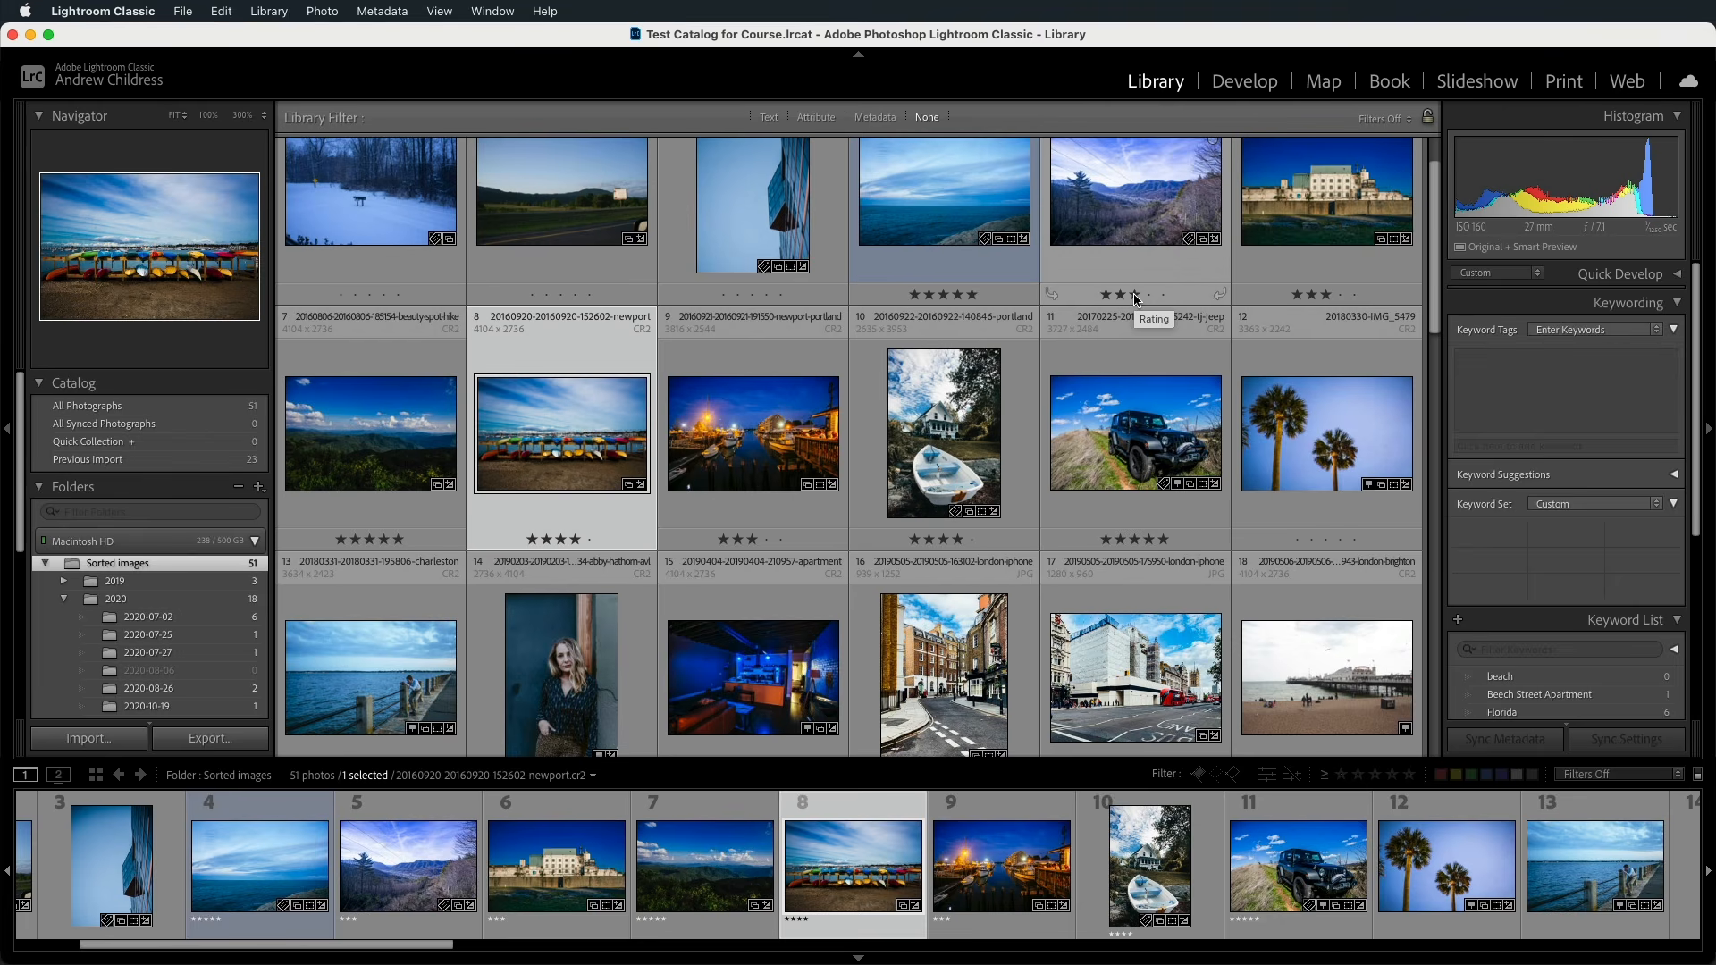
# Step: Show the toolbar below the grid, sort the photos by Rating, and undo the sort change
pyautogui.press('t')
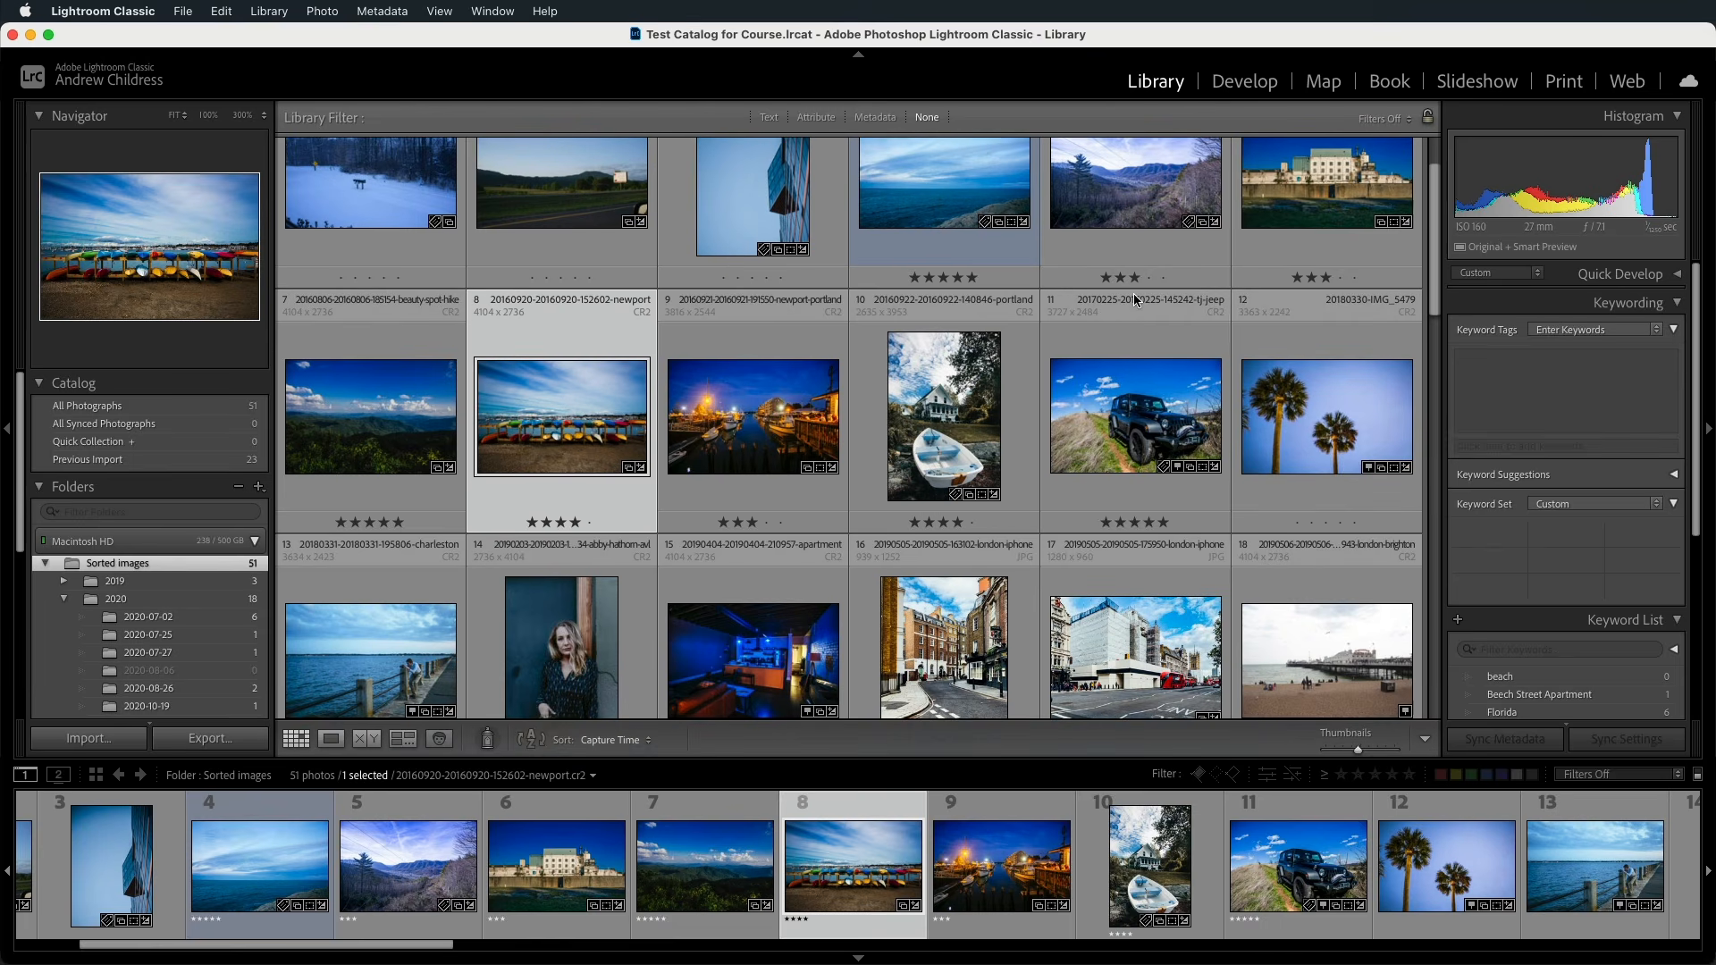
pyautogui.click(617, 741)
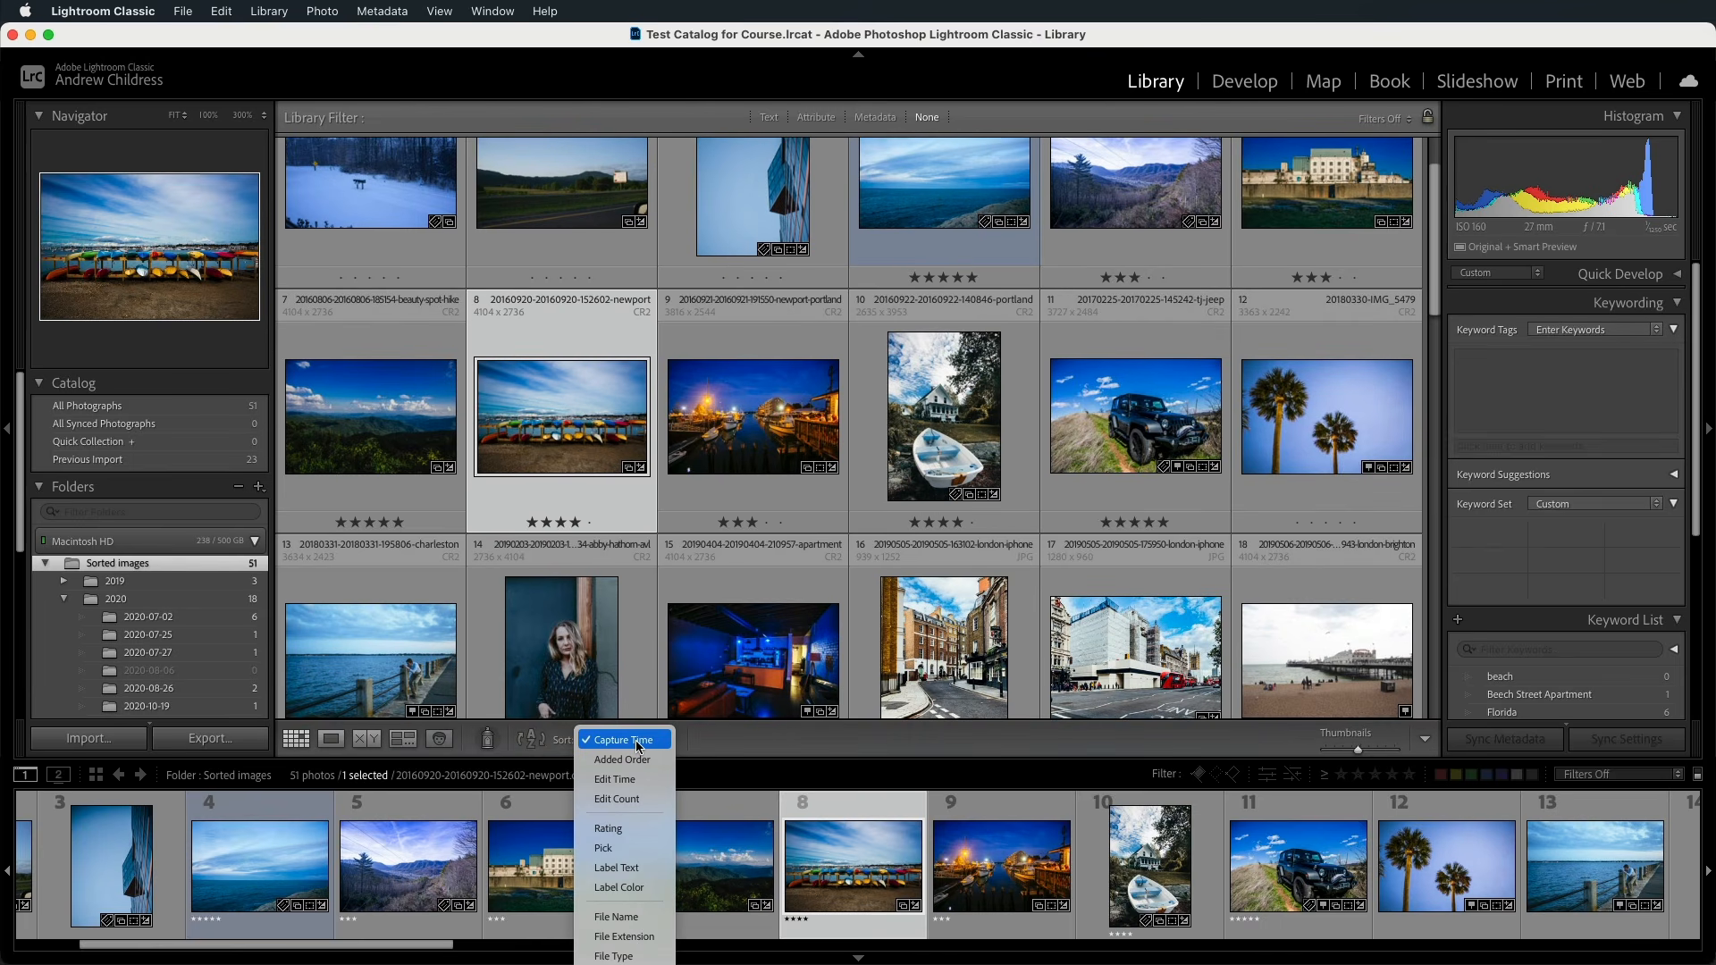
pyautogui.click(637, 828)
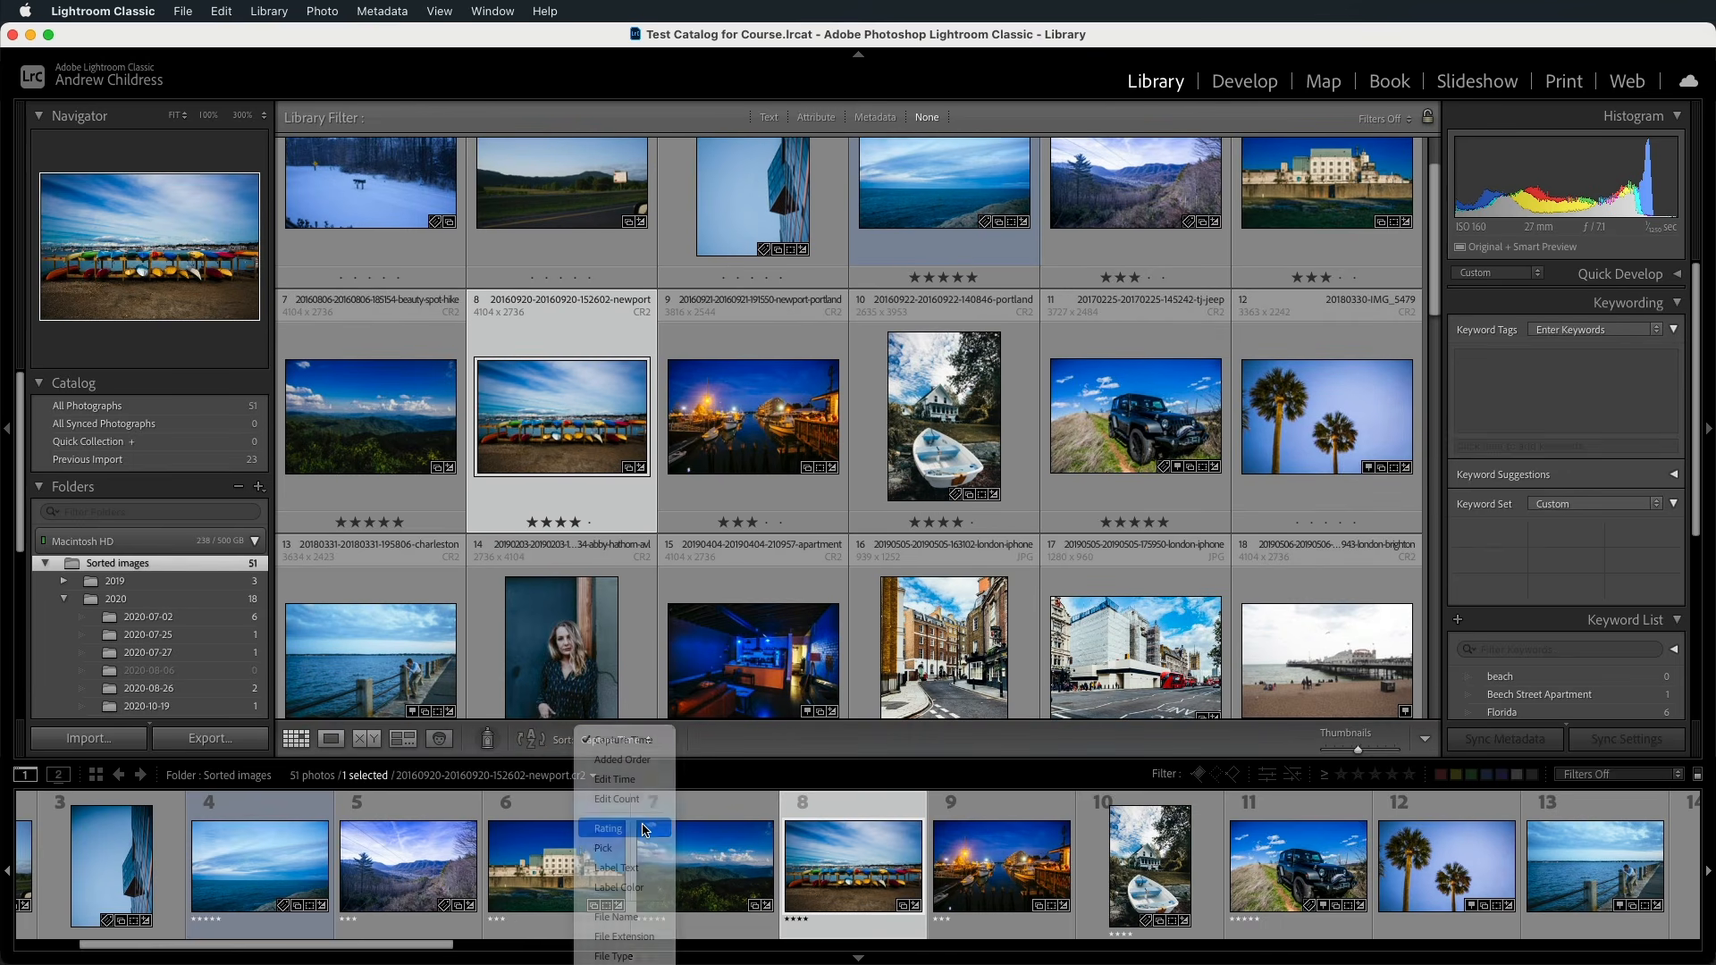
pyautogui.press('super+z')
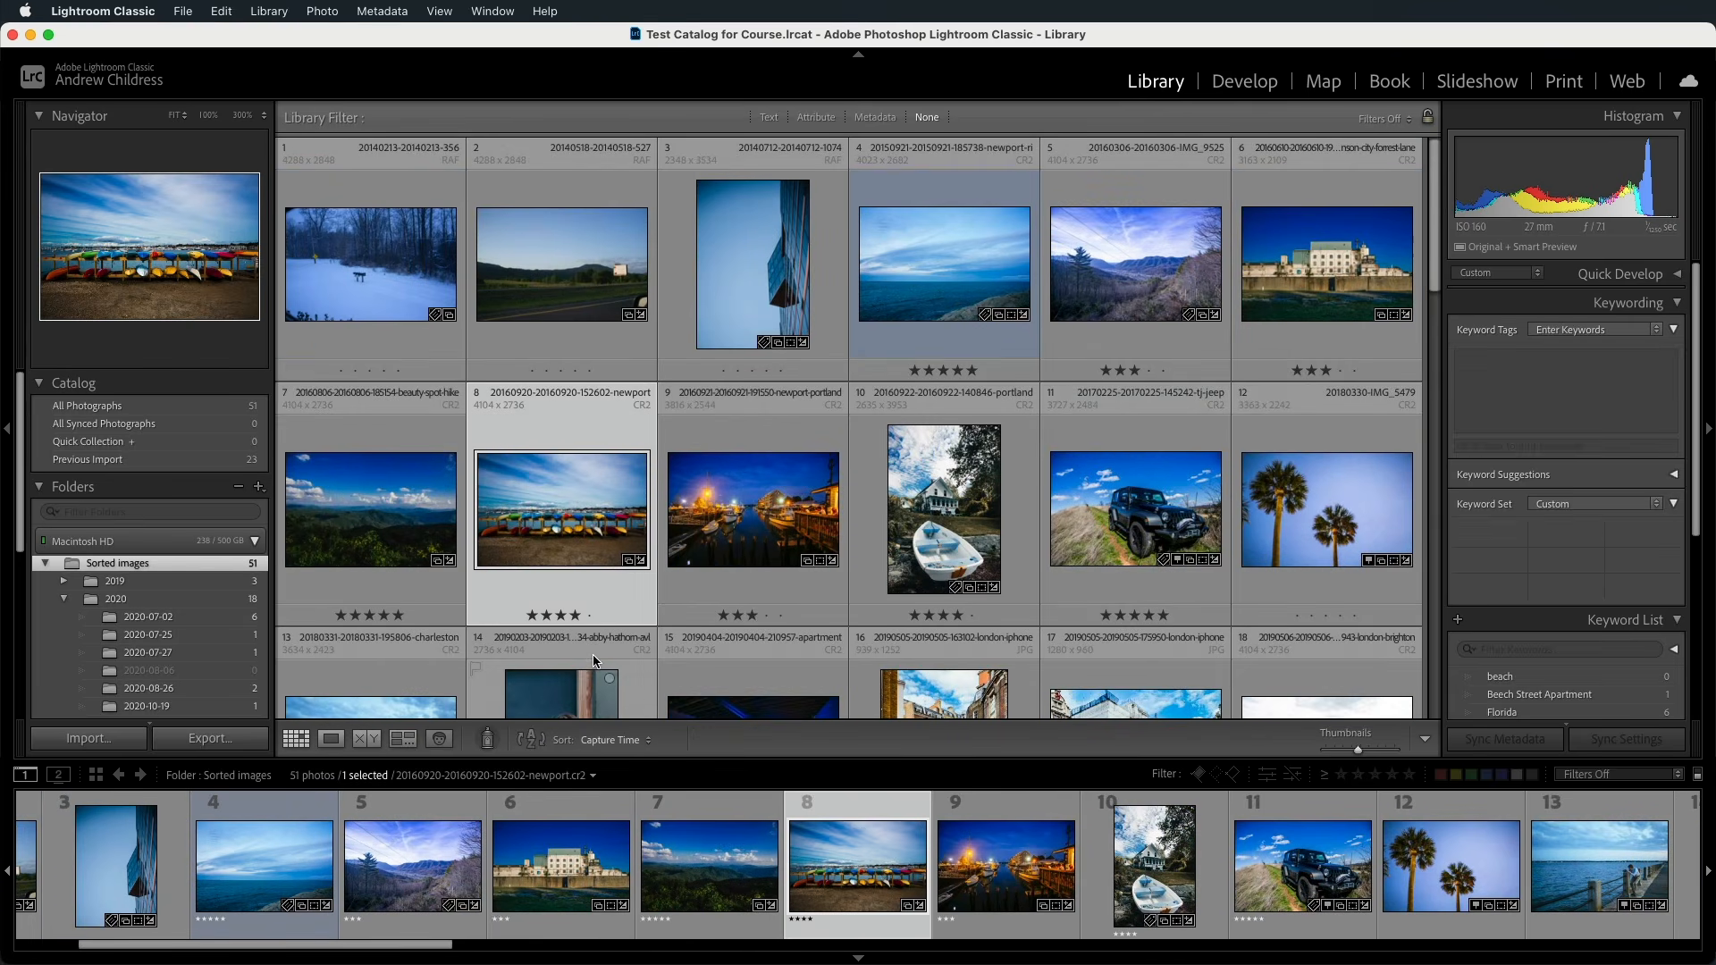
# Step: Filter the photos to three stars or higher, and switch the filter to two stars or lower
pyautogui.click(1392, 776)
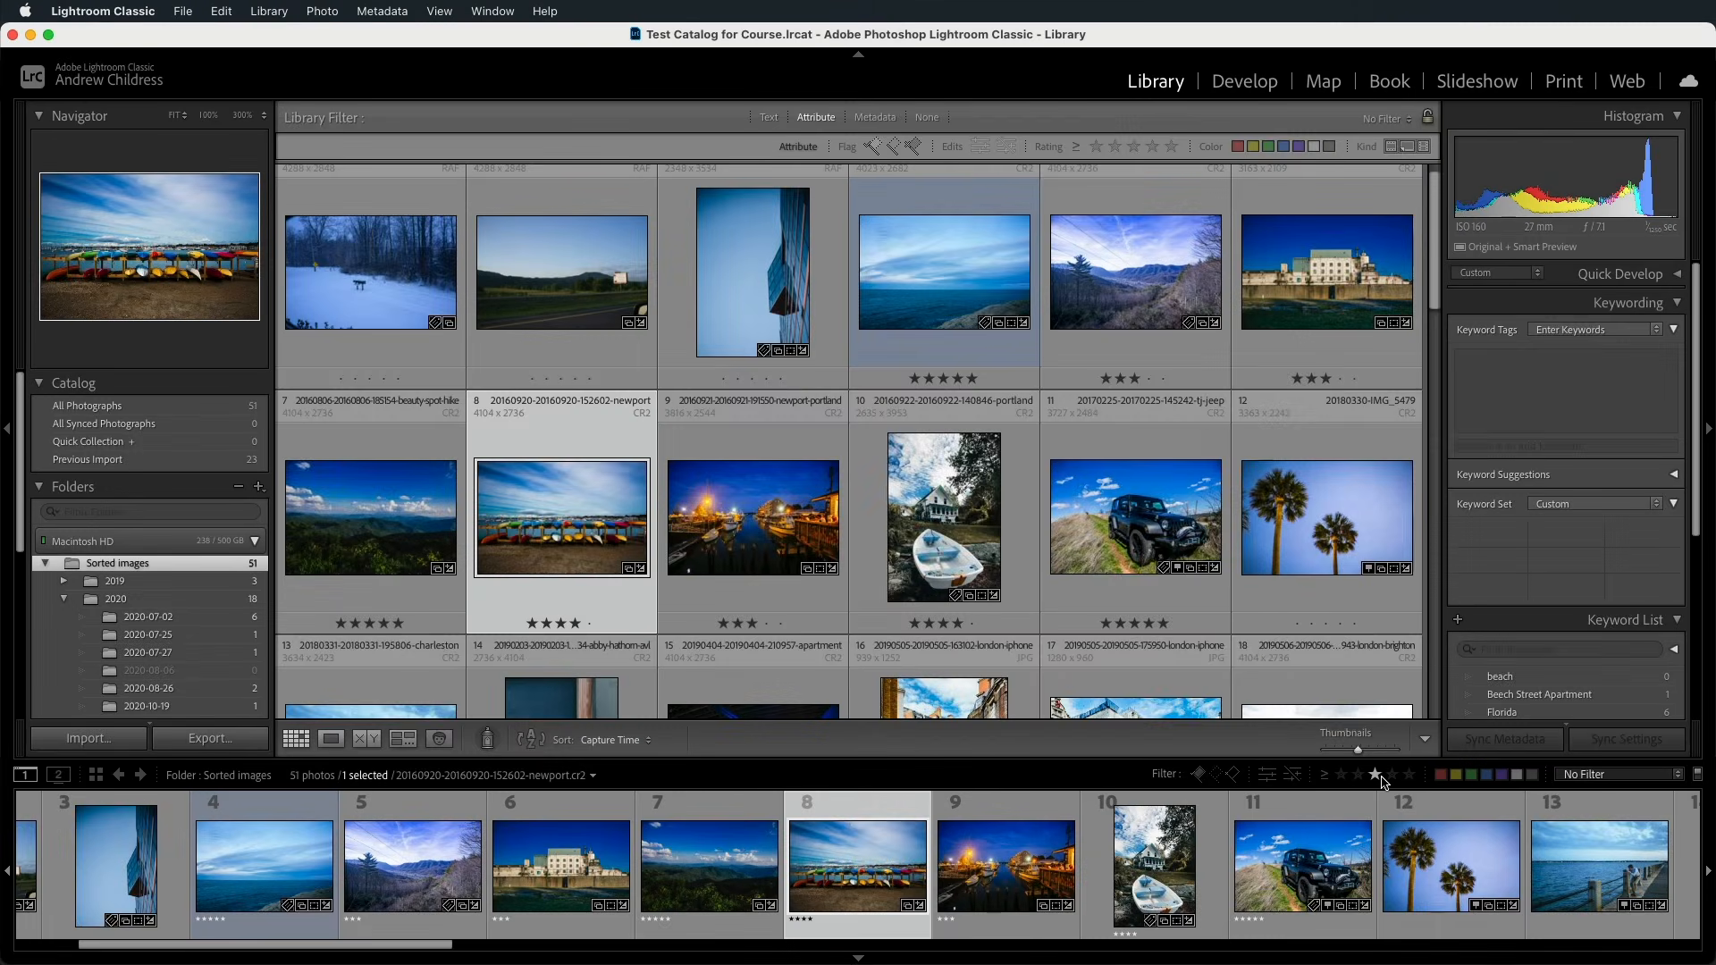
pyautogui.click(1377, 776)
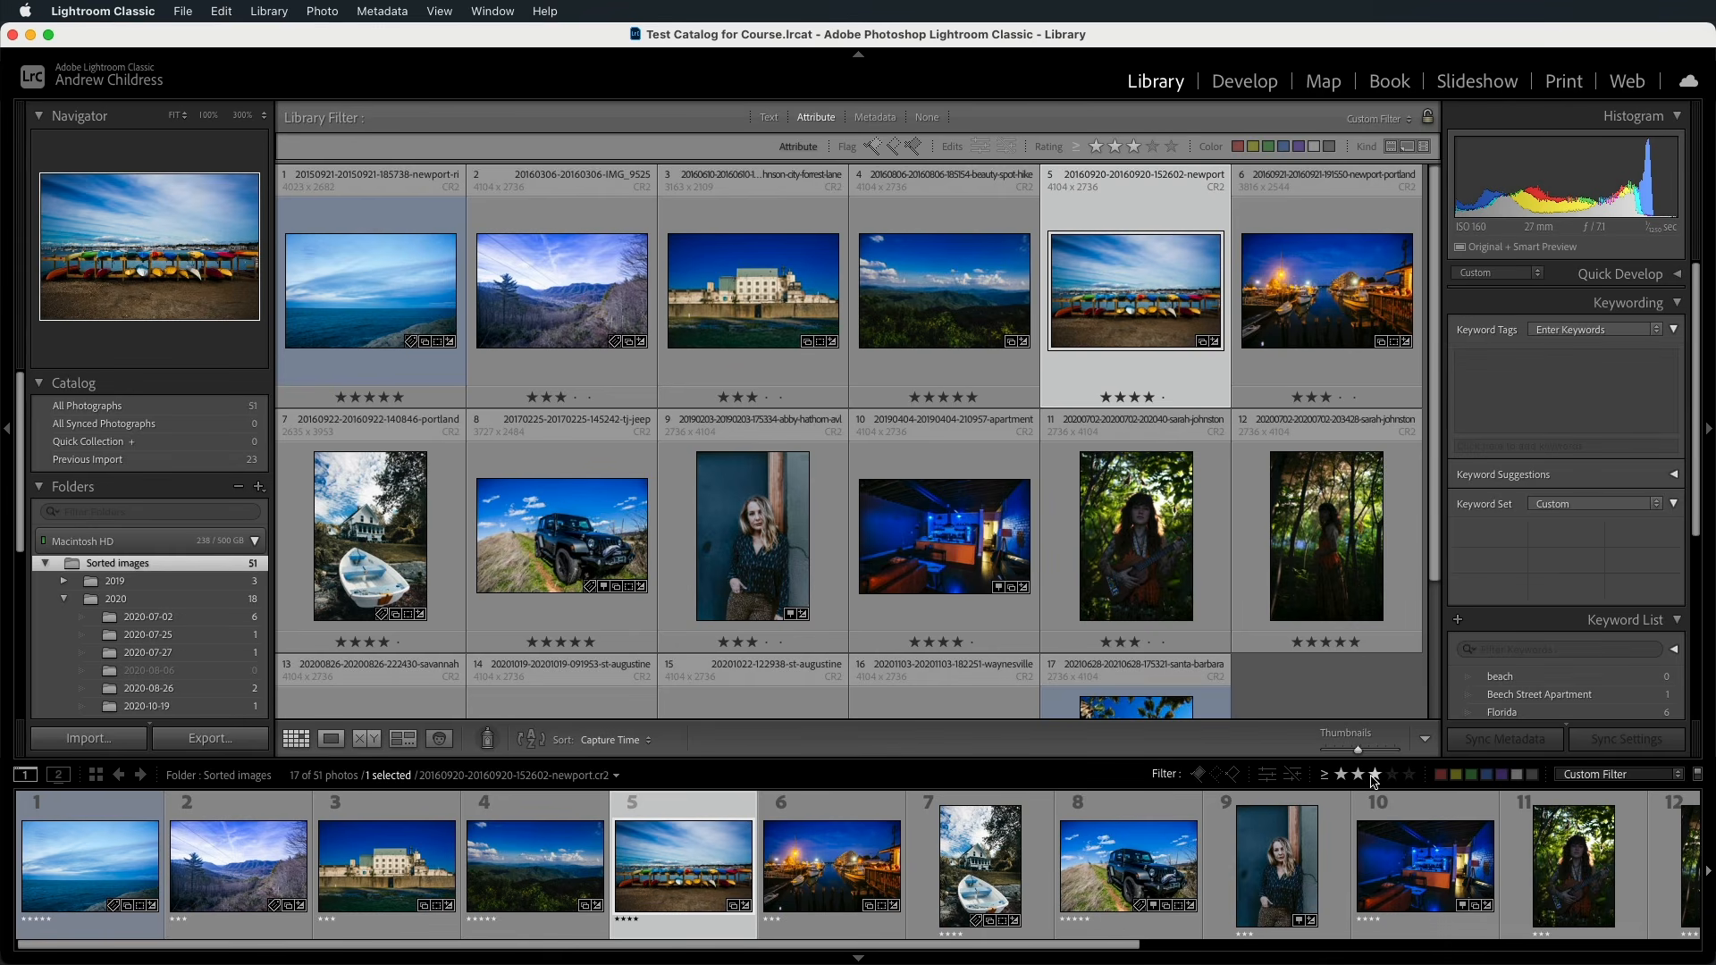
pyautogui.click(1324, 774)
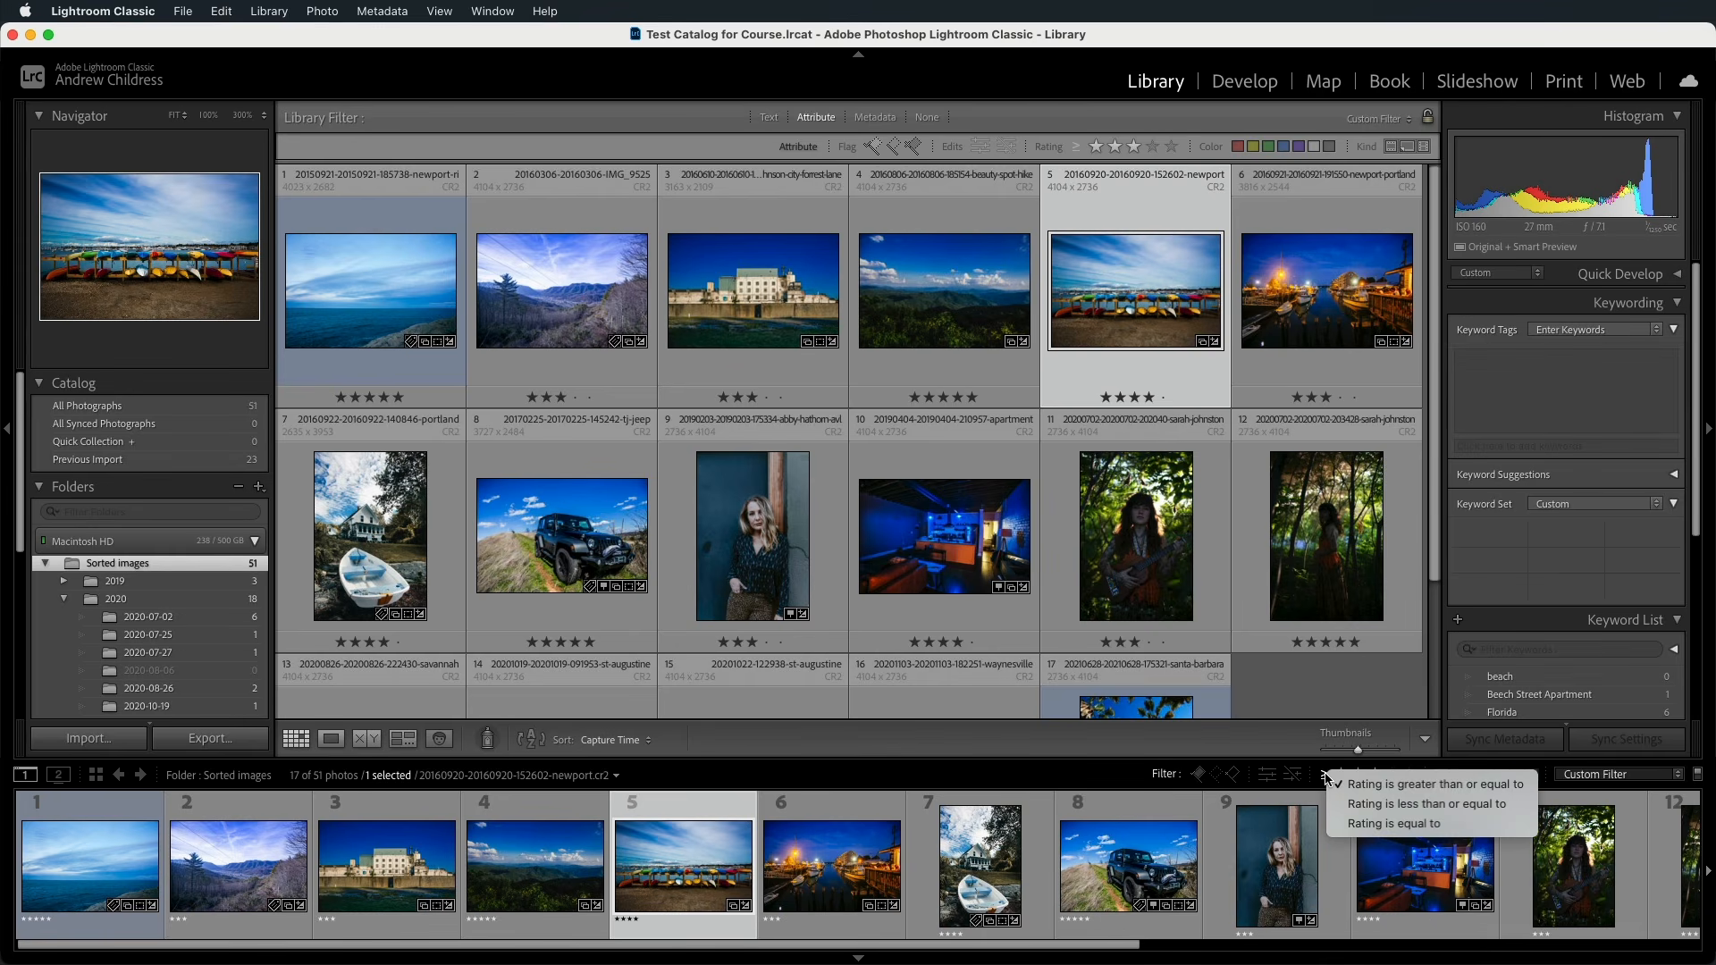
pyautogui.click(1366, 803)
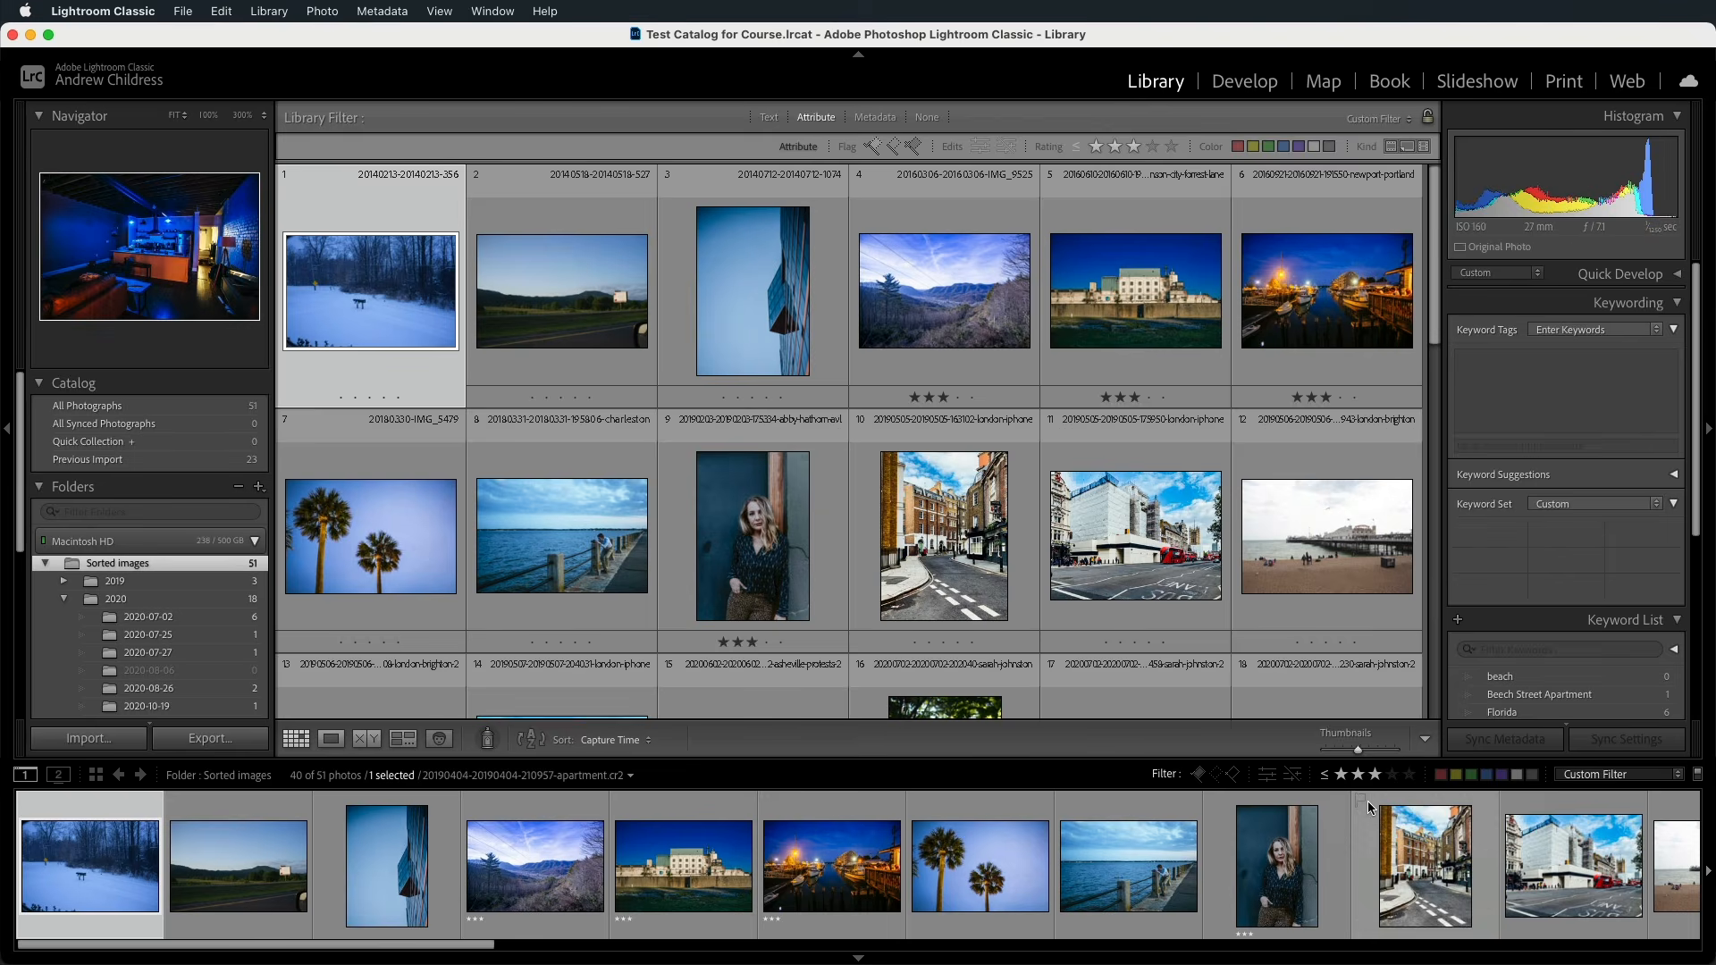
pyautogui.click(1358, 774)
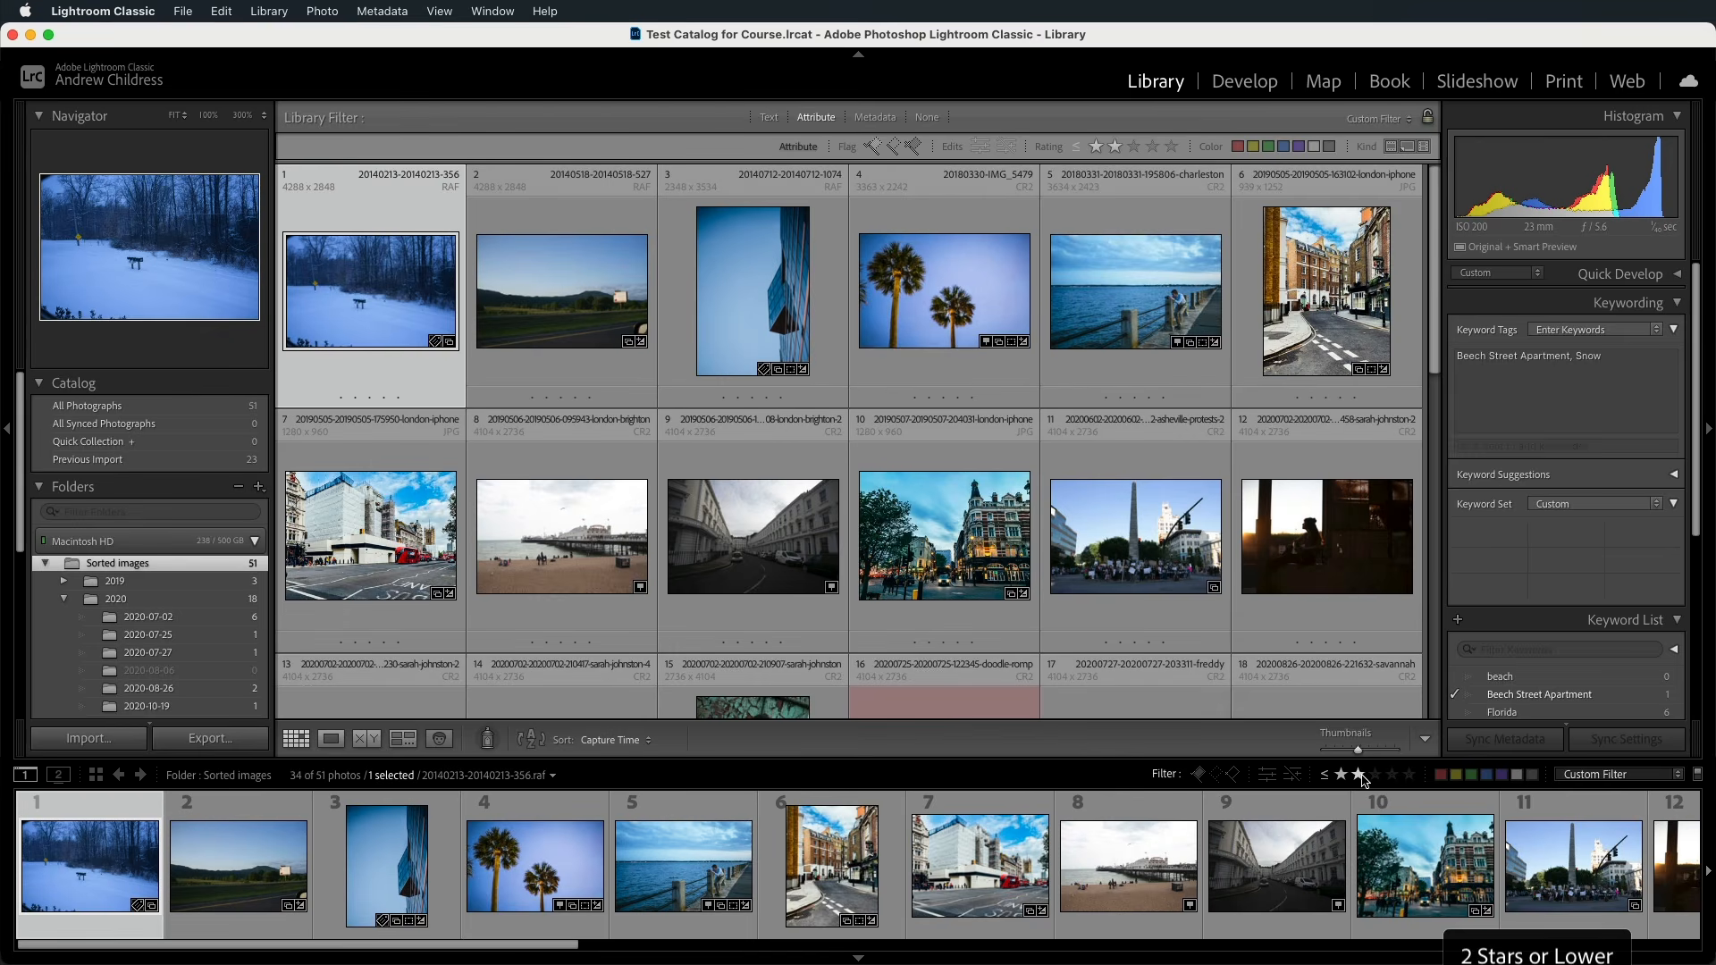
# Step: Change the rating filter to an exact match and apply it to two, three and four stars in turn
pyautogui.click(1325, 774)
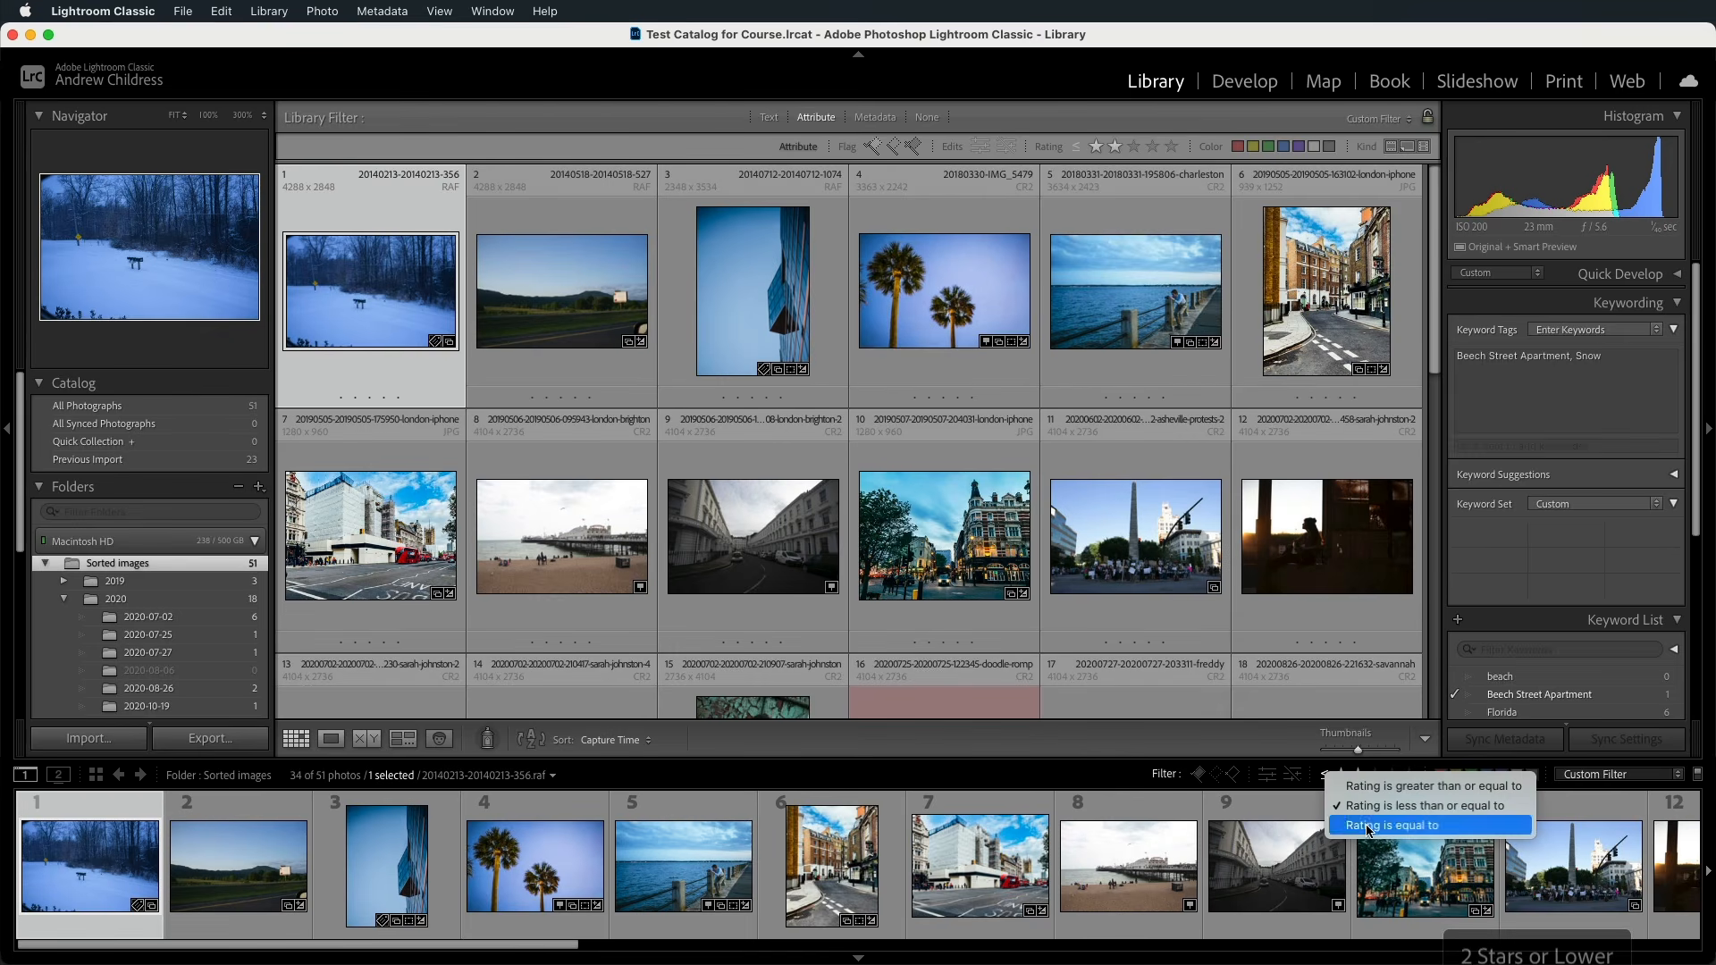
pyautogui.click(1368, 828)
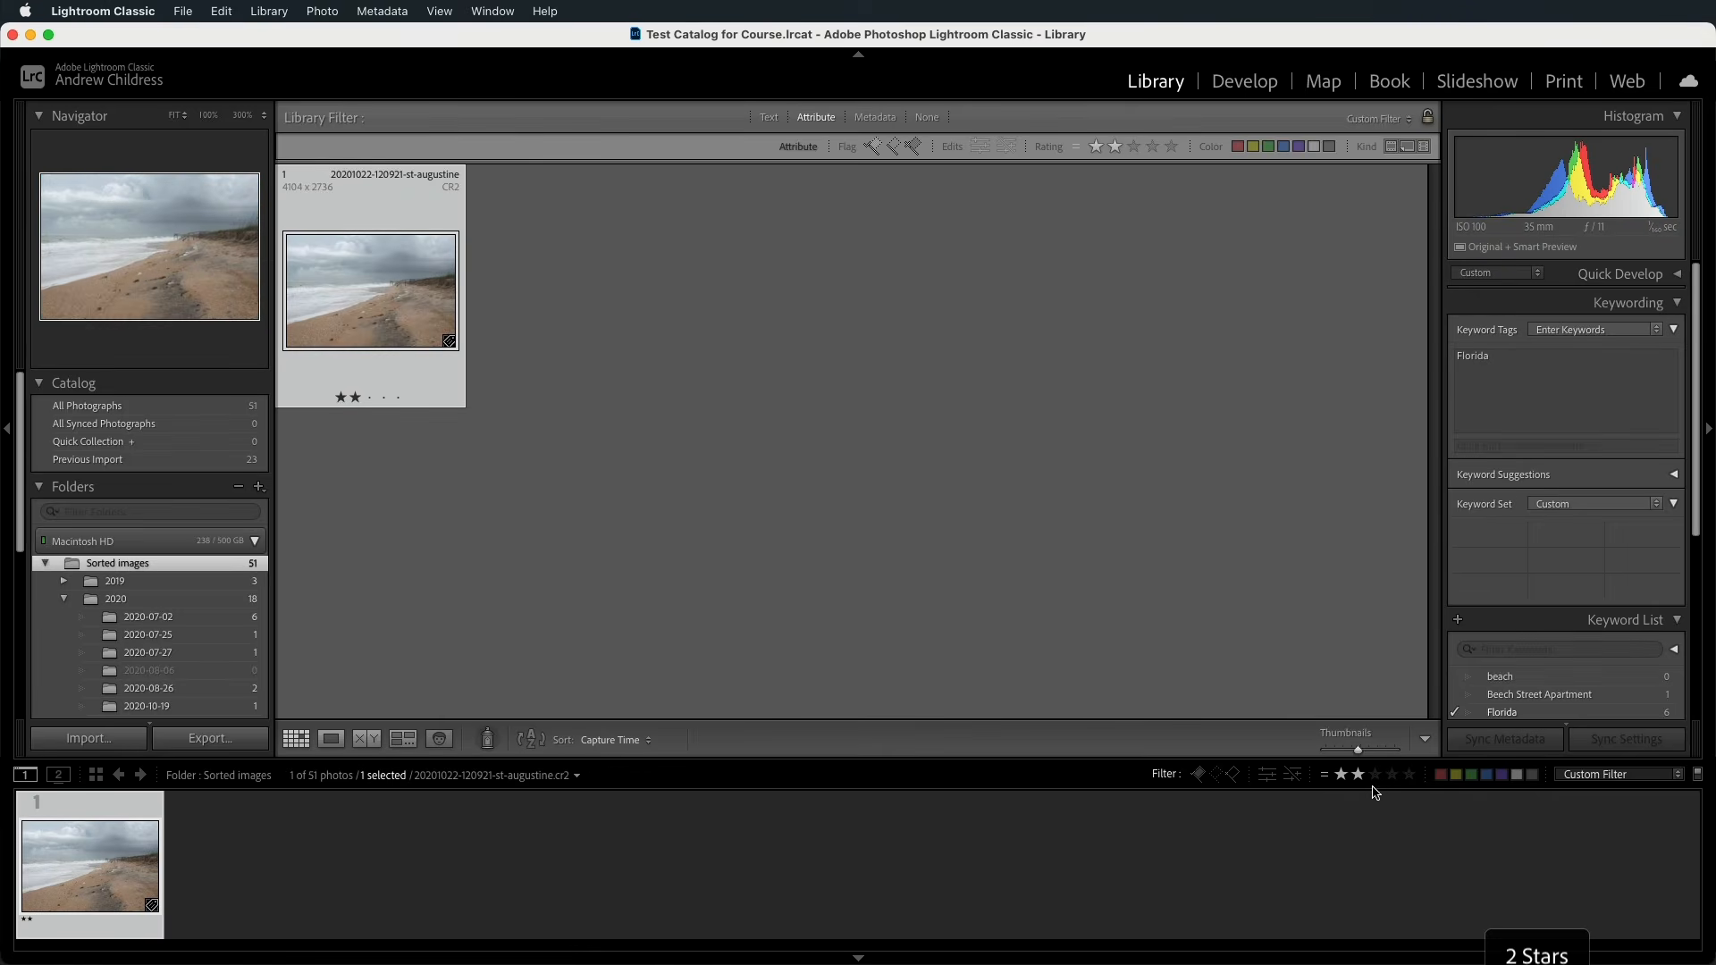
pyautogui.click(1375, 775)
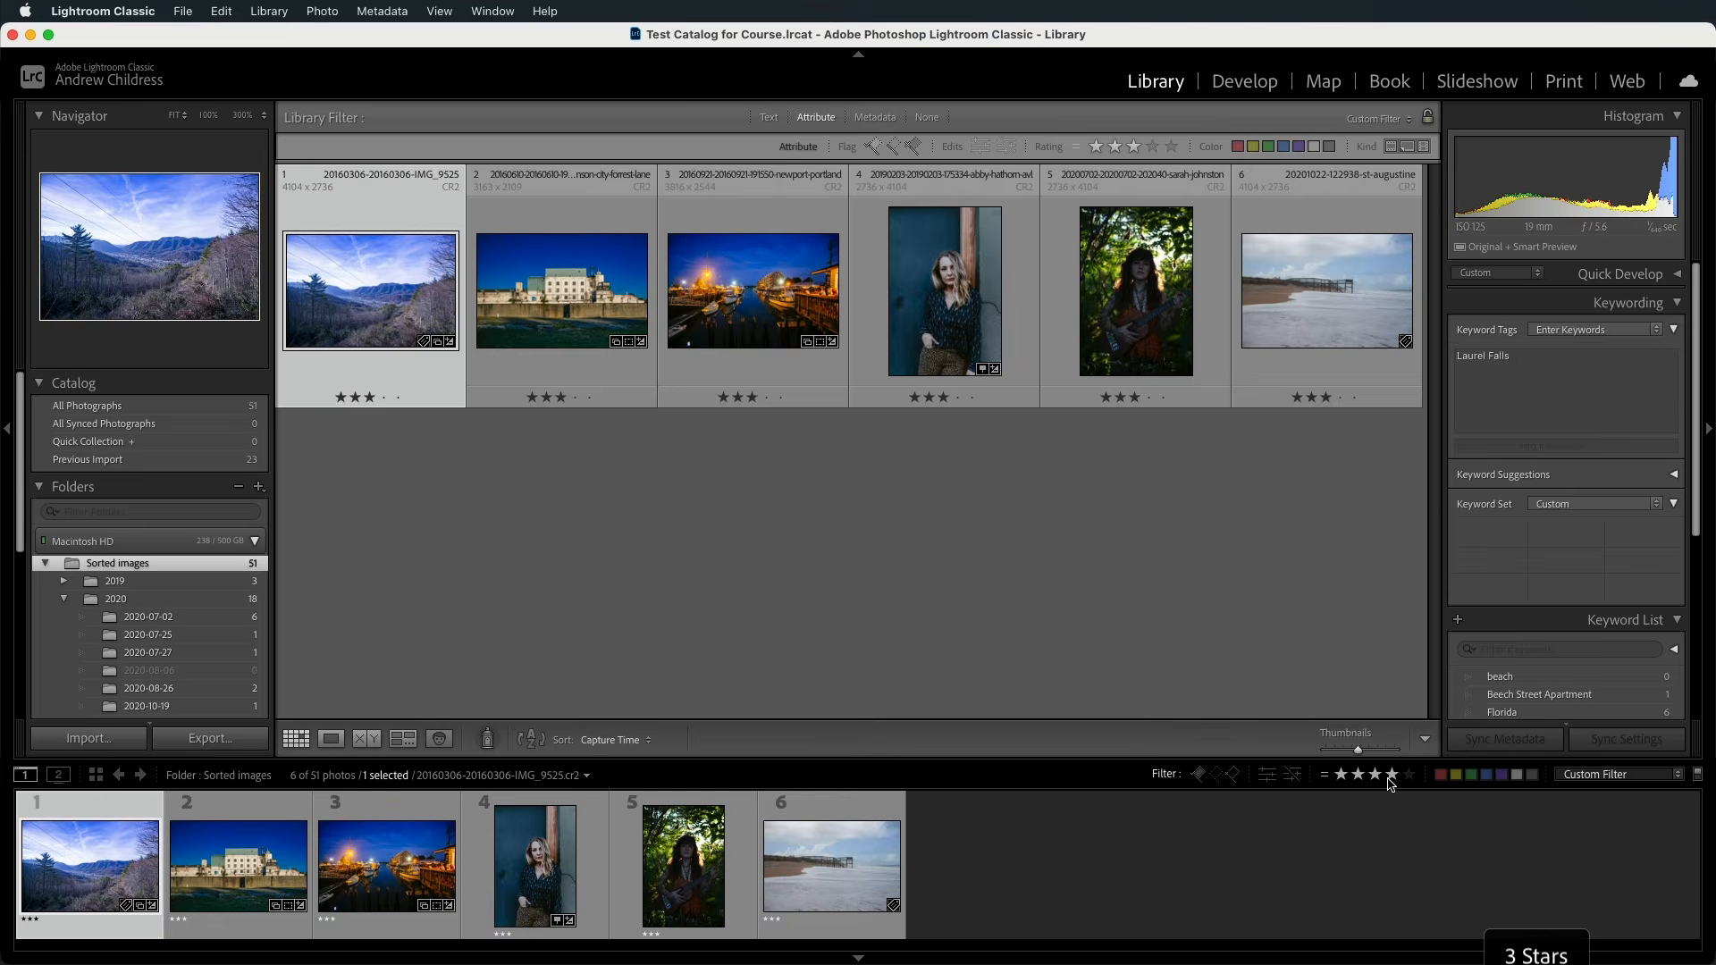
pyautogui.click(1391, 776)
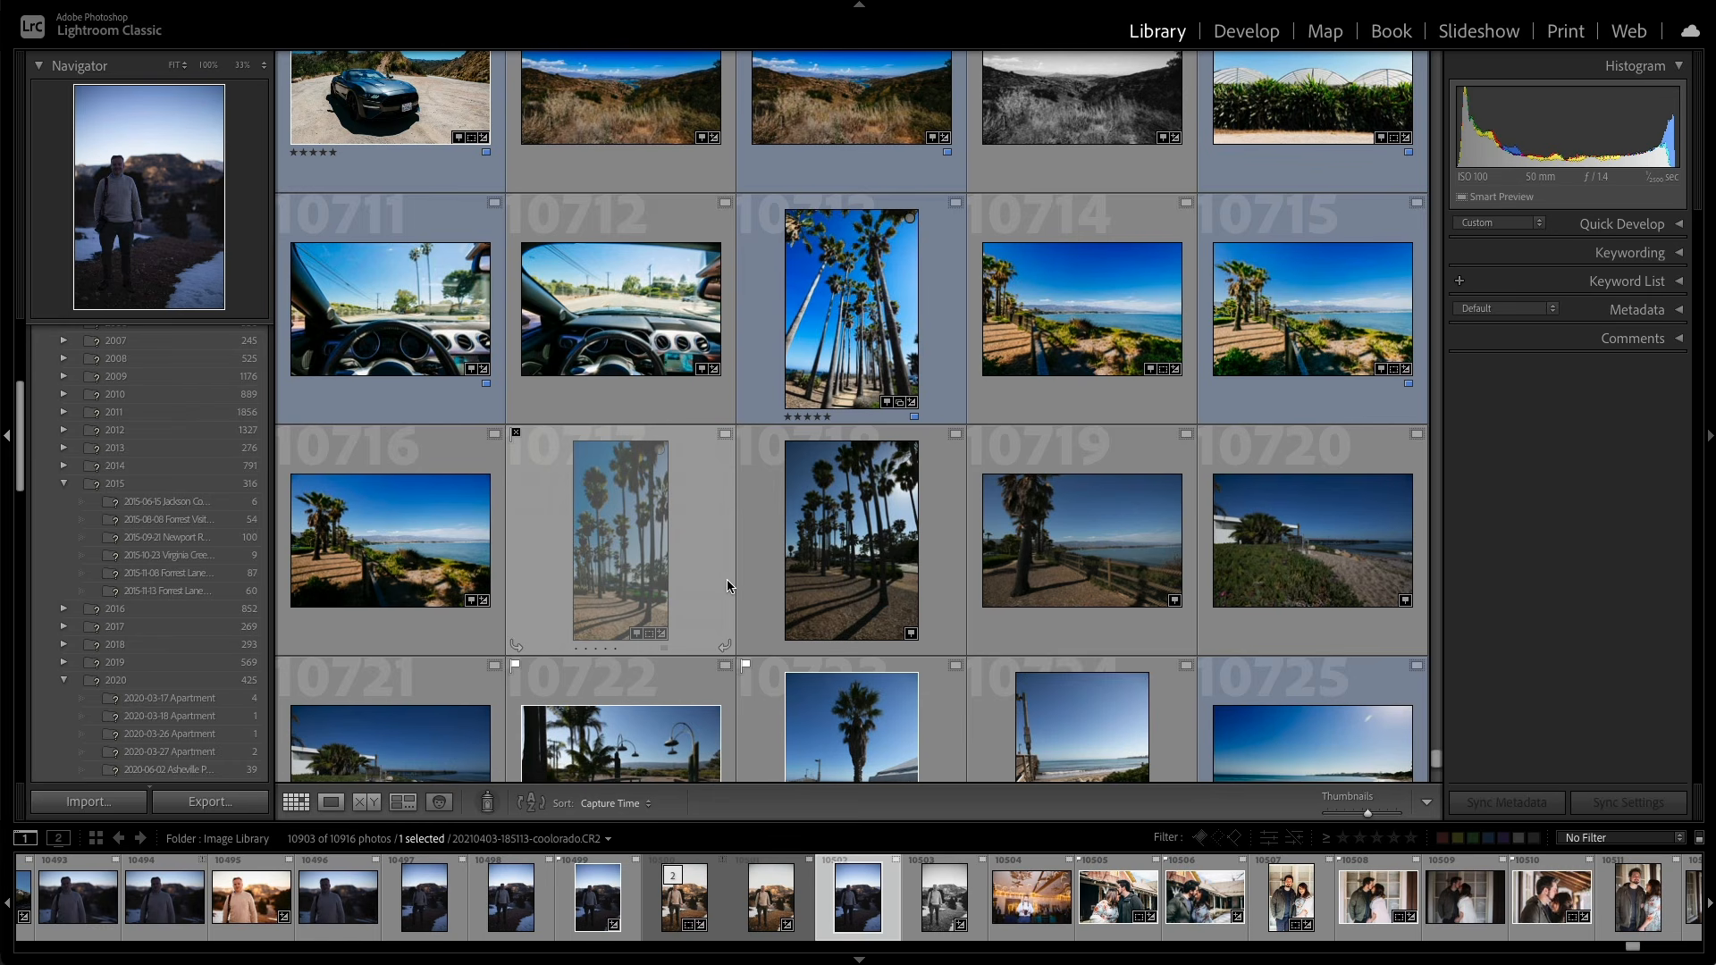
# Step: Show the Library Filter and use metadata to limit the photos to Flagged ones dated 2020 and 2021
pyautogui.press('\\')
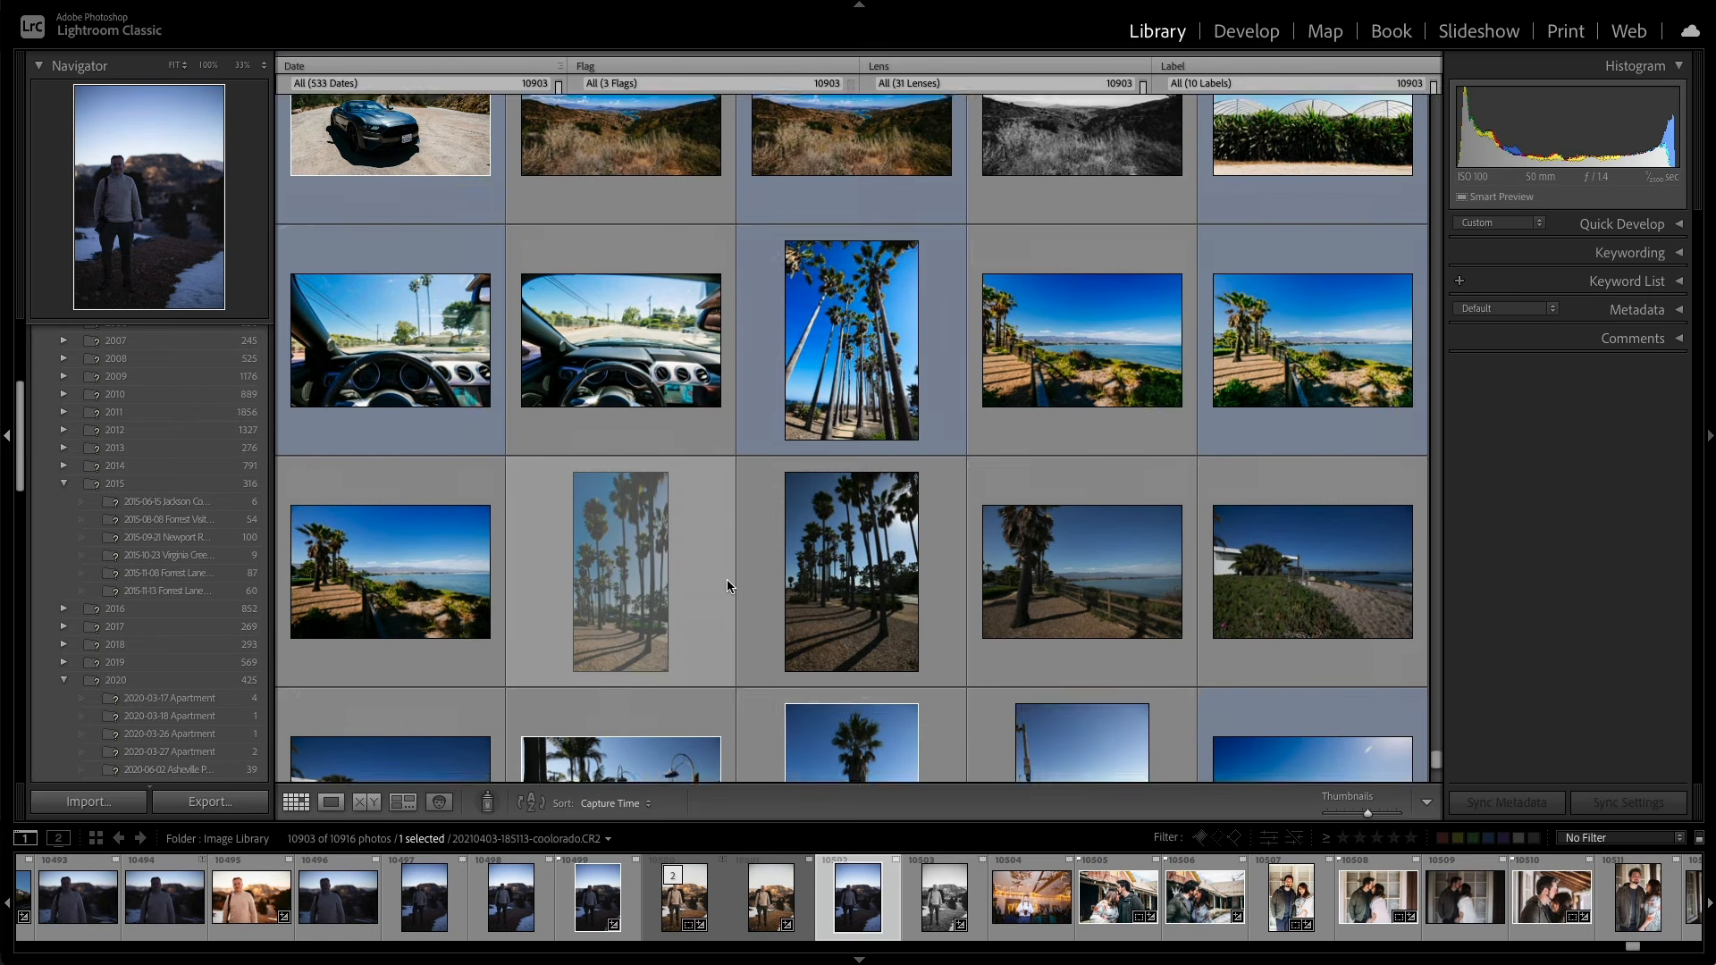
pyautogui.scroll(-4, 413, 165)
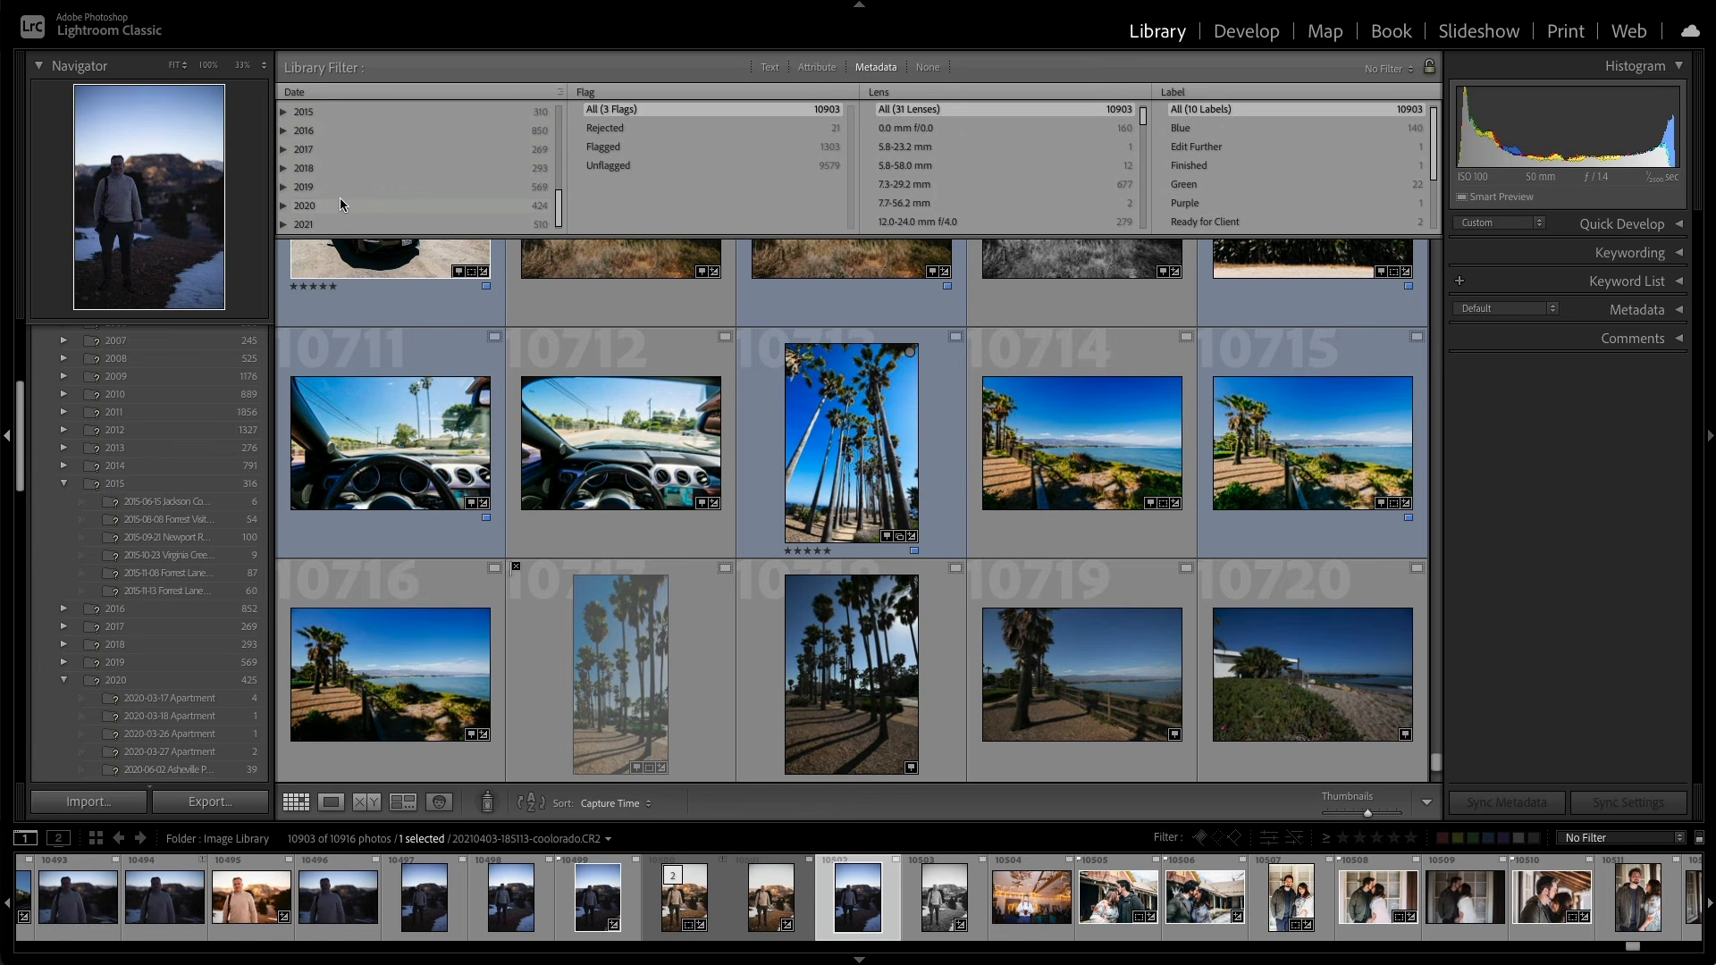
pyautogui.click(340, 204)
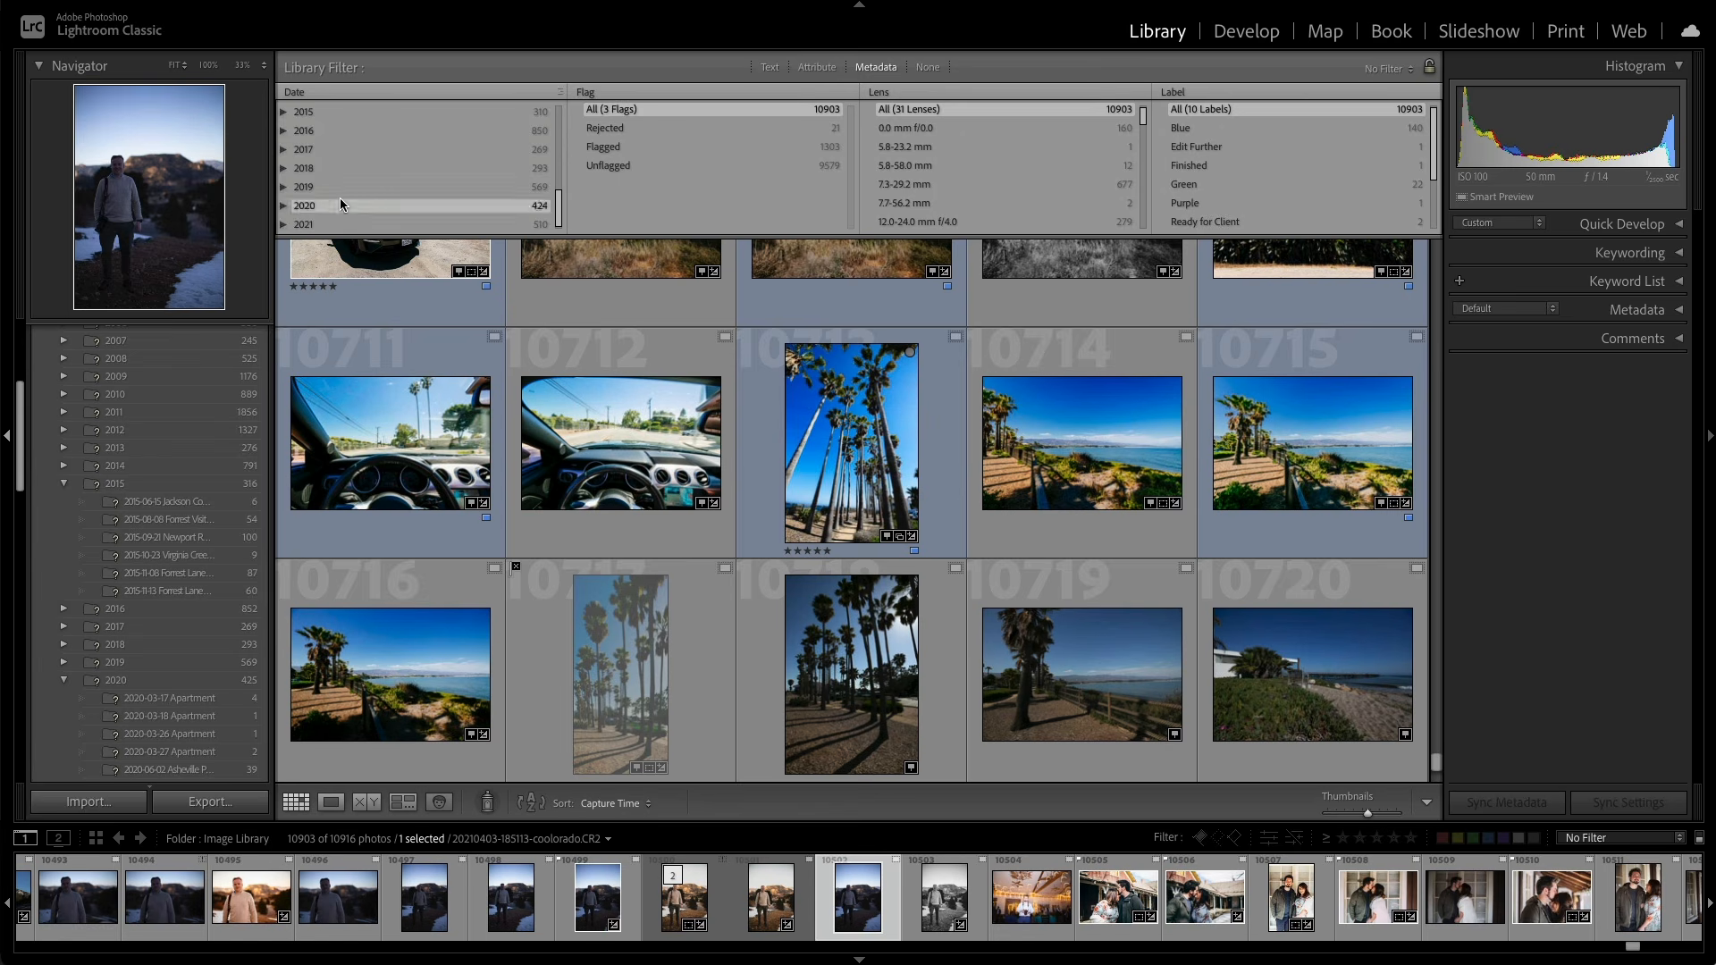
pyautogui.keyDown('ctrl'); pyautogui.click(328, 225); pyautogui.keyUp('ctrl')
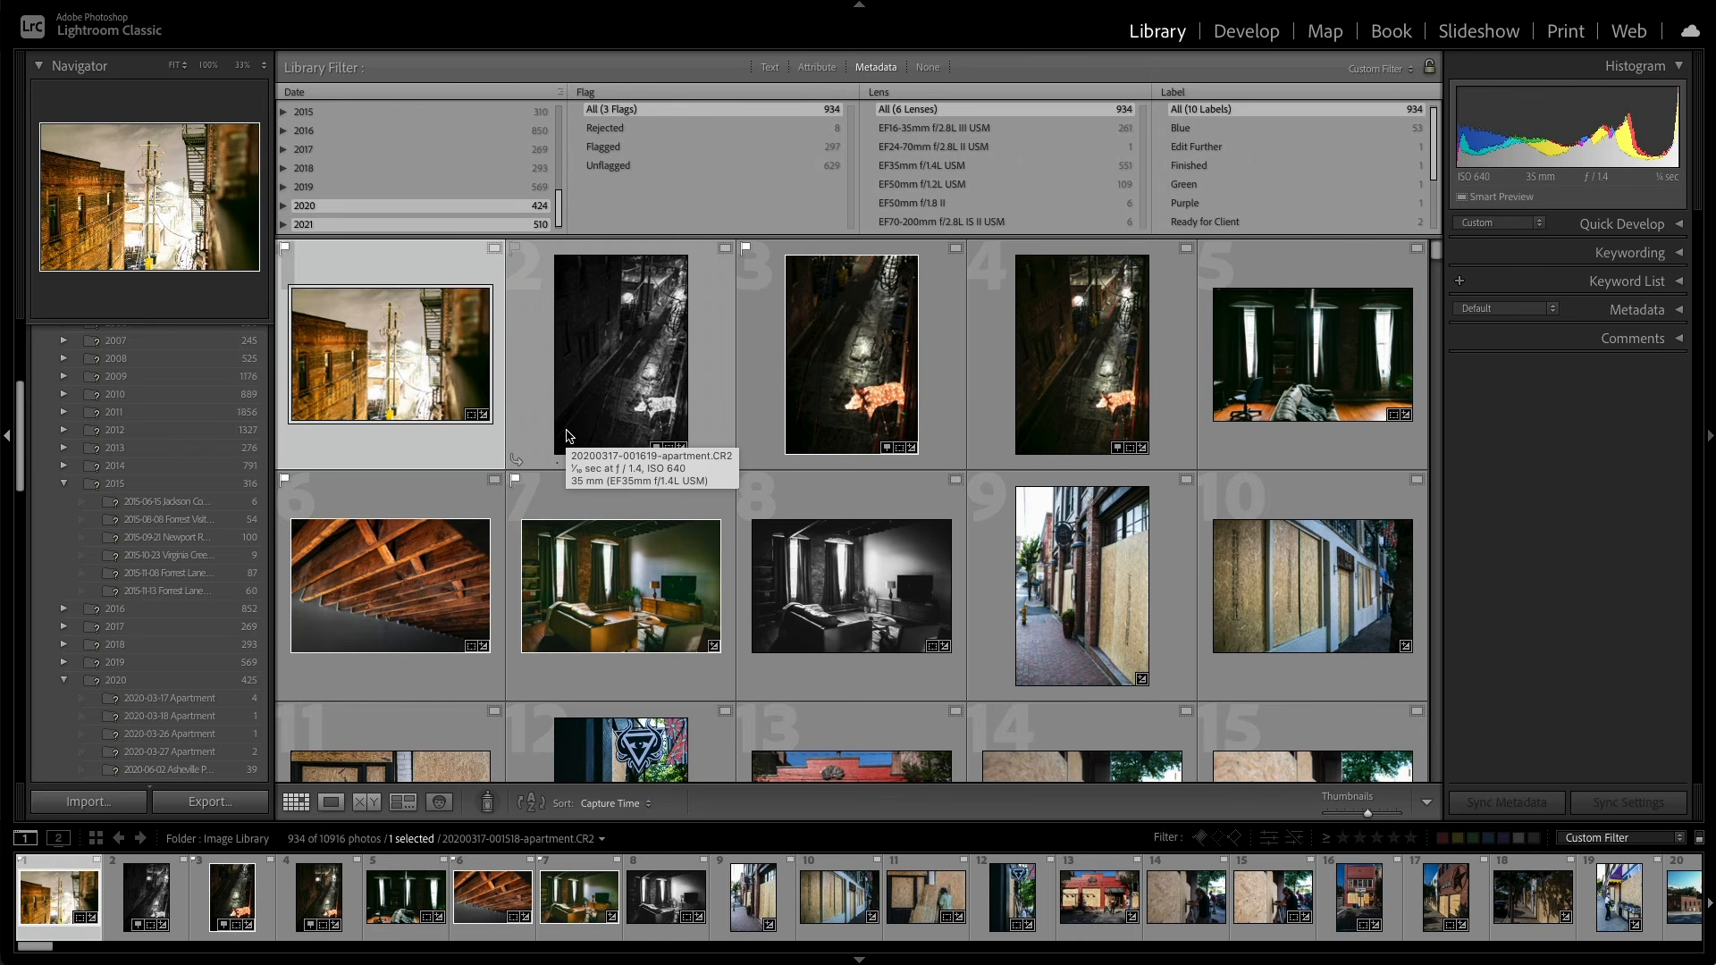
pyautogui.click(645, 148)
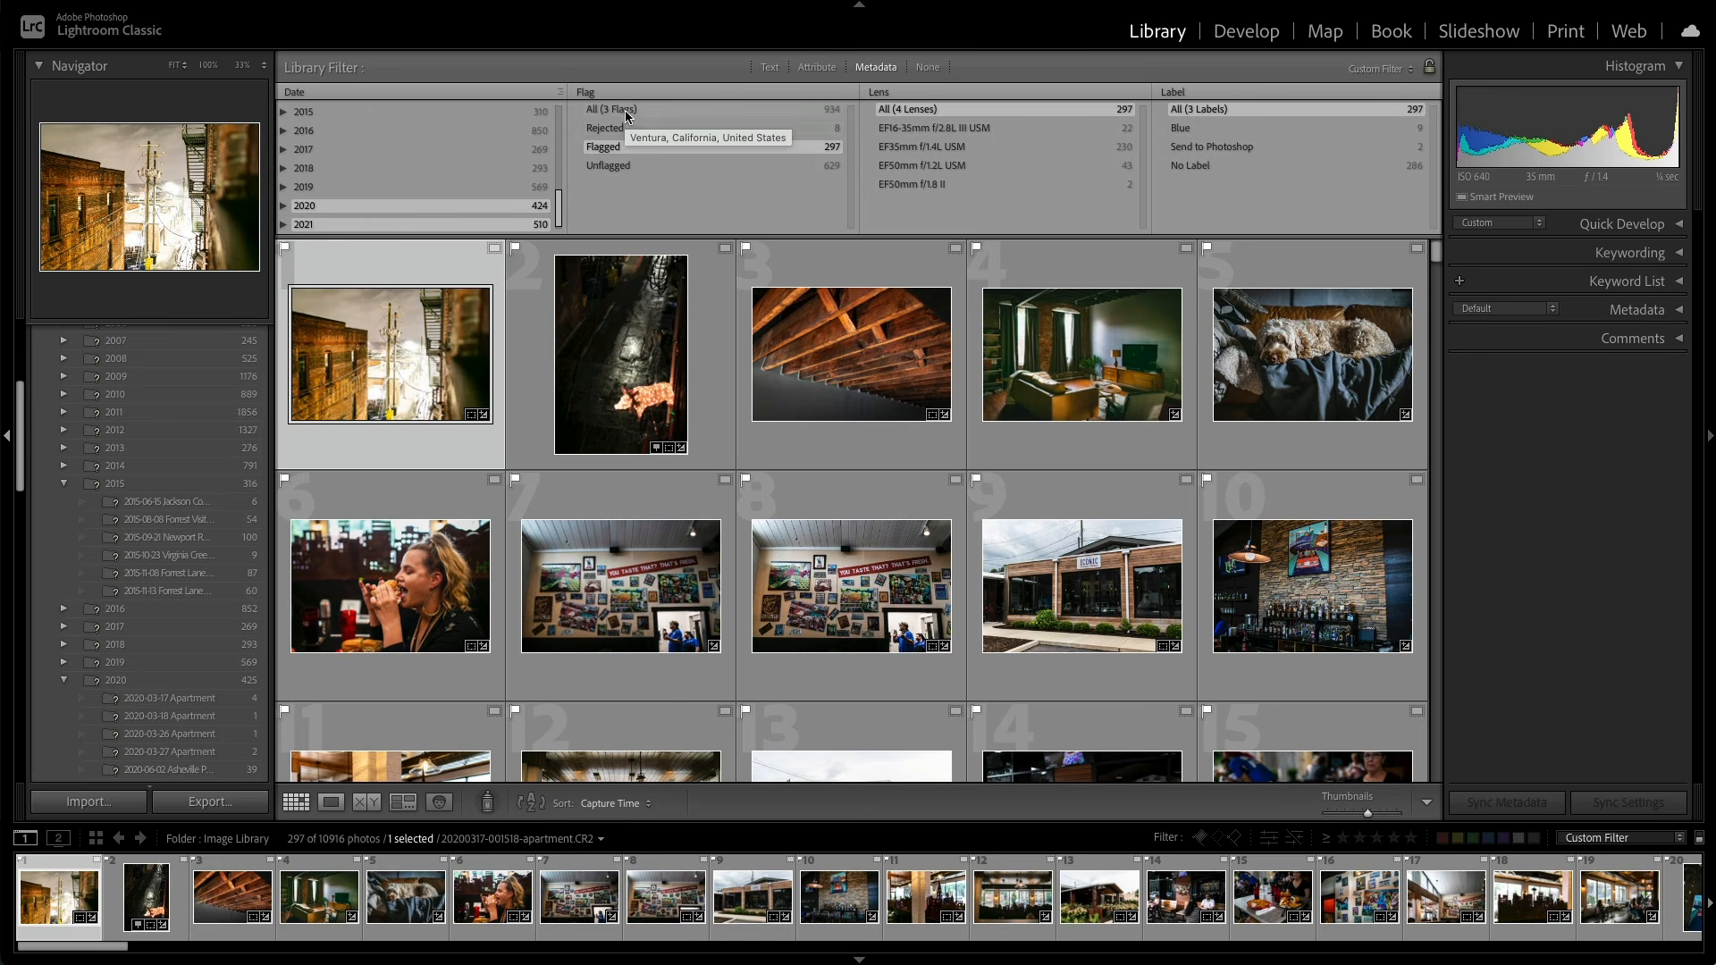
# Step: Replace the Flag metadata column with Focal Length and filter the photos to 16 mm through 25 mm
pyautogui.click(600, 94)
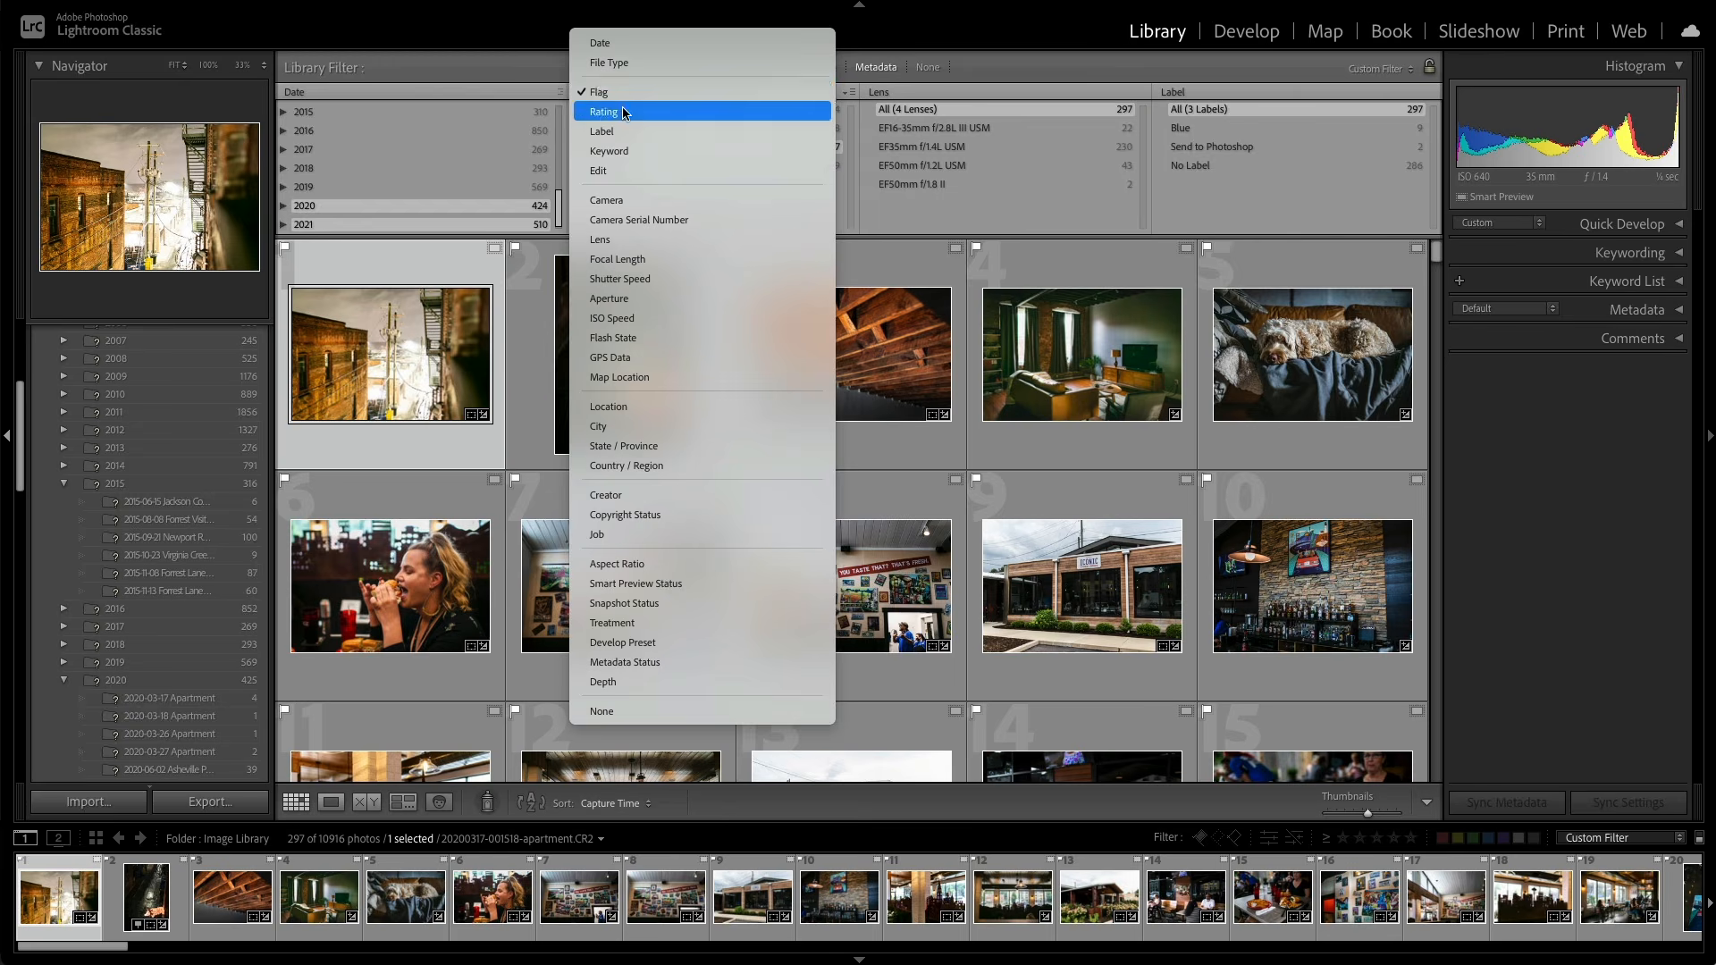
pyautogui.click(622, 109)
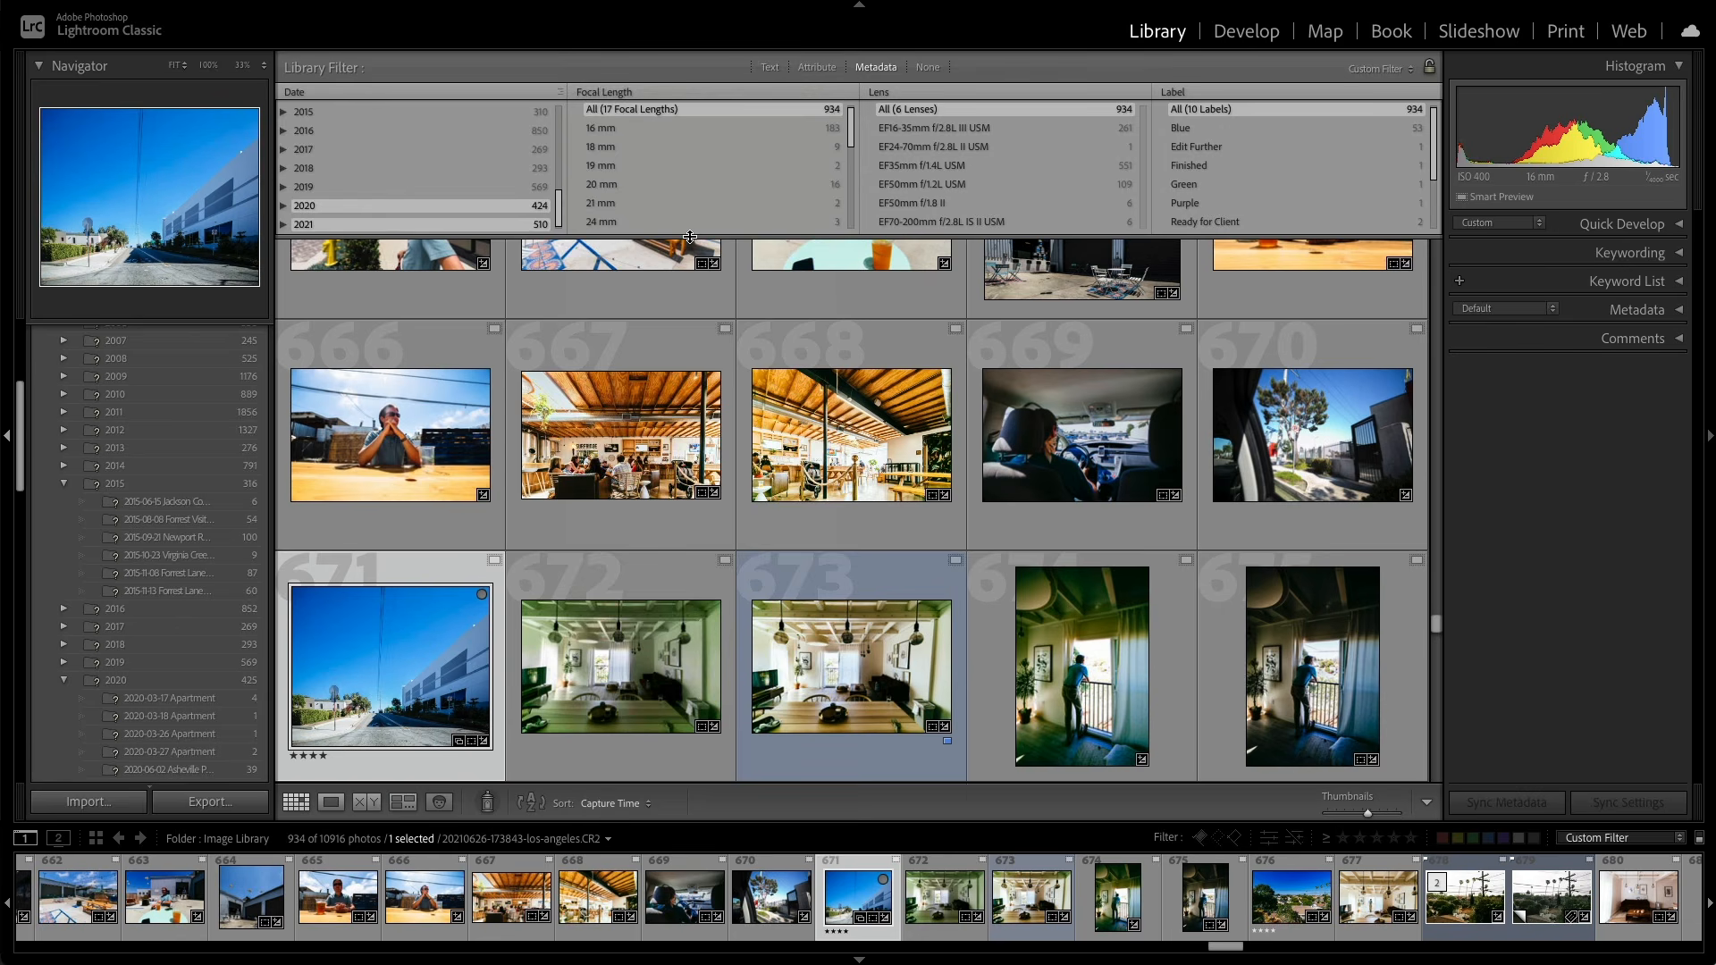
pyautogui.click(662, 128)
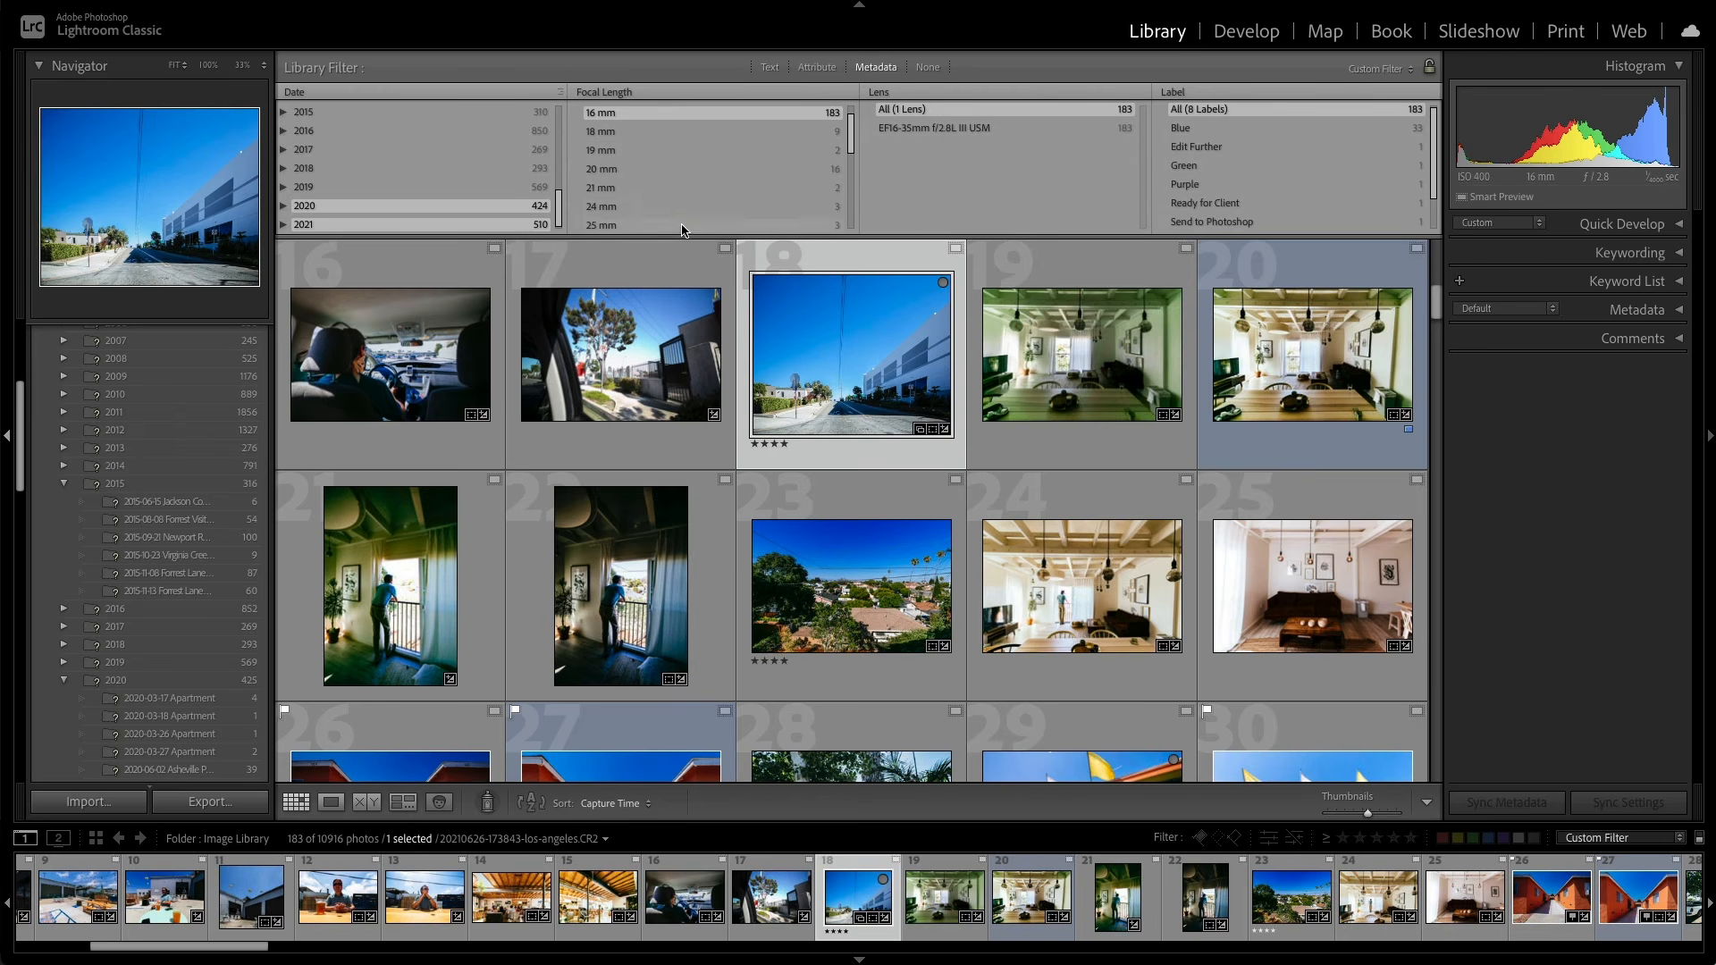
pyautogui.keyDown('shift'); pyautogui.click(682, 224); pyautogui.keyUp('shift')
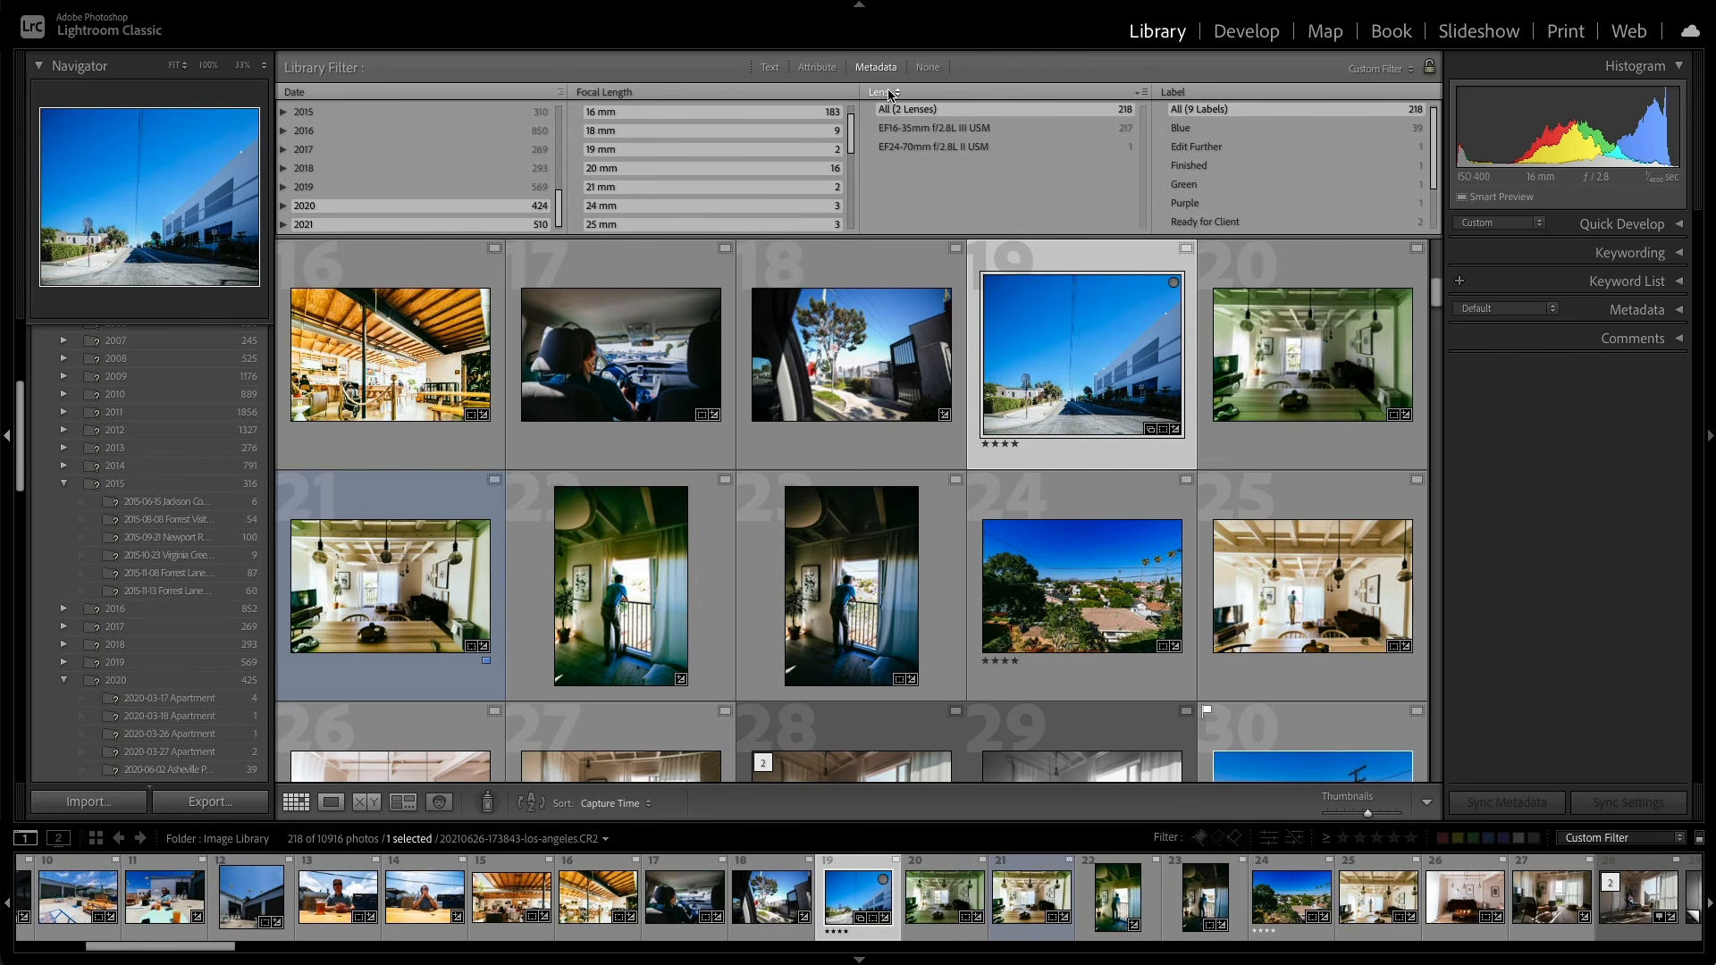
# Step: Replace the Lens metadata column with Rating and filter the photos to 4 Stars and 5 Stars
pyautogui.click(891, 93)
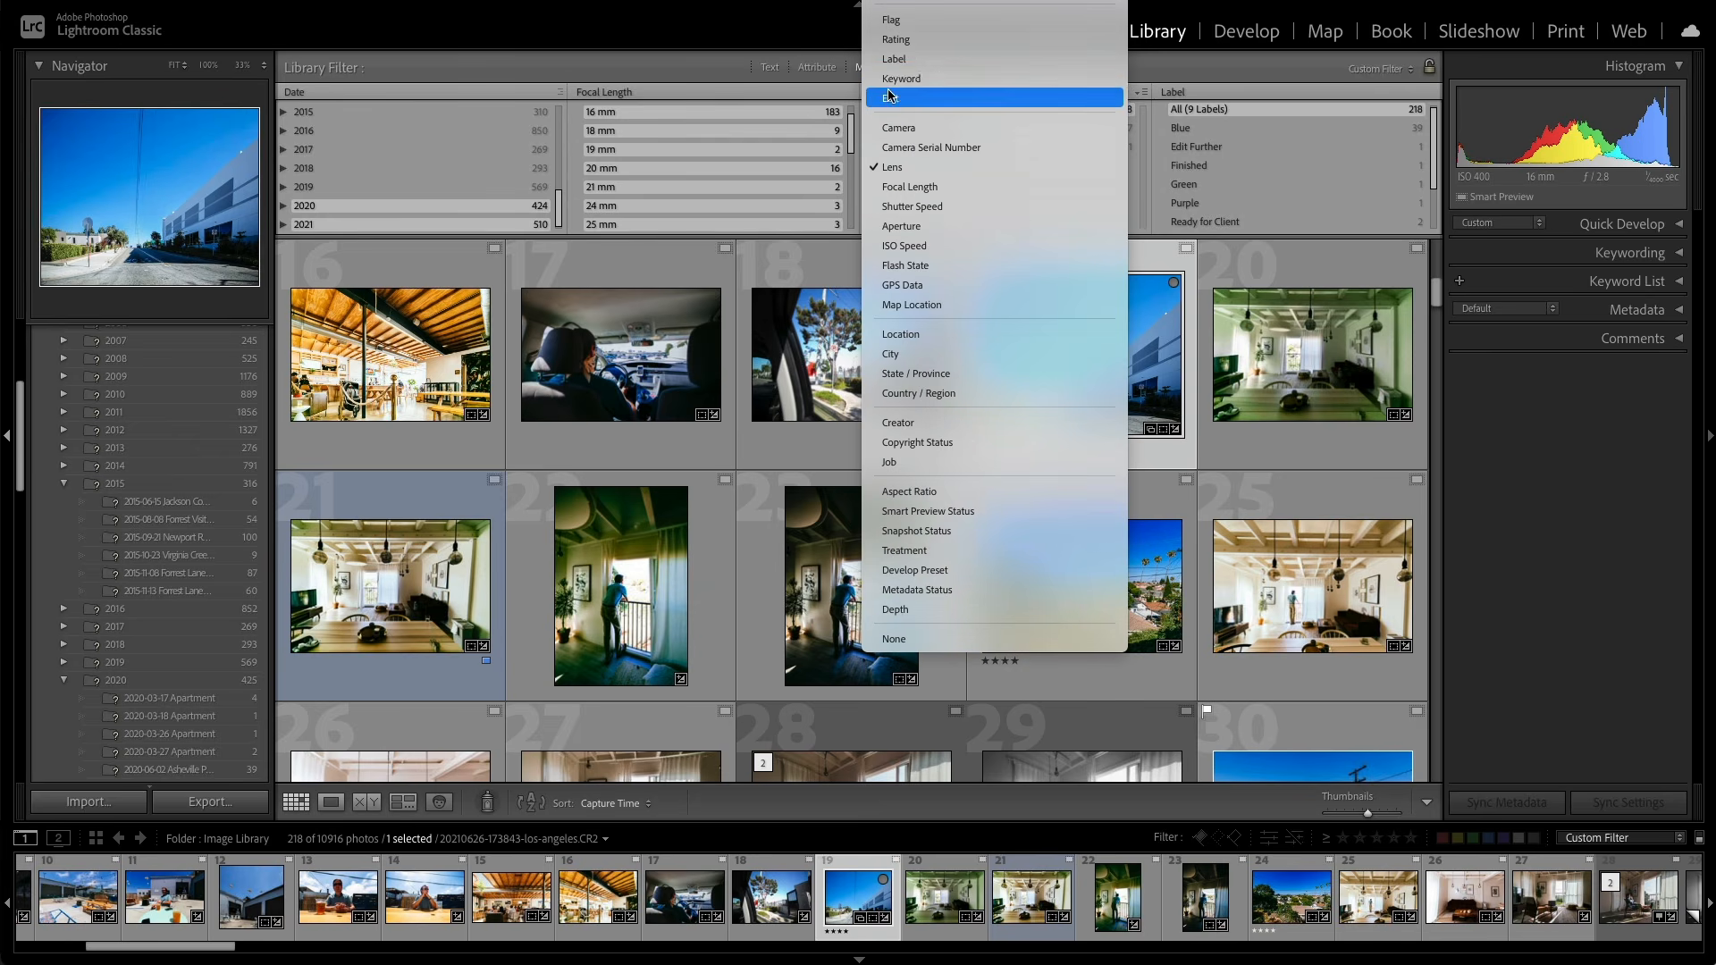
pyautogui.click(911, 36)
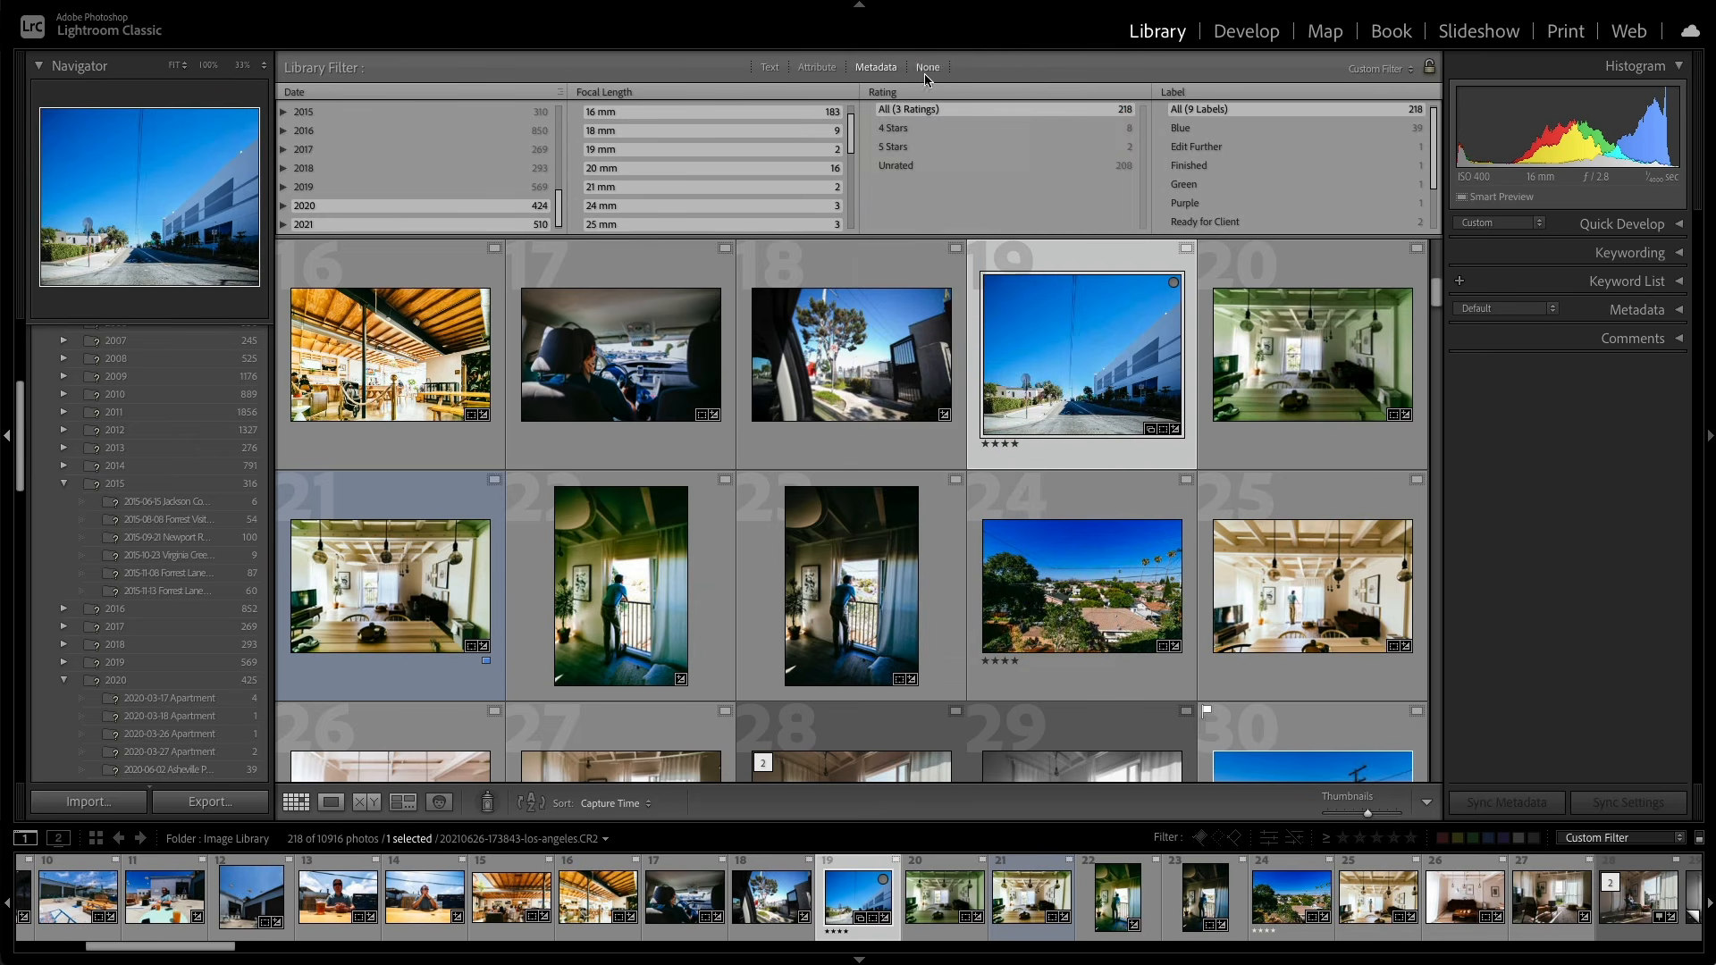
pyautogui.click(937, 127)
pyautogui.keyDown('shift'); pyautogui.click(936, 147); pyautogui.keyUp('shift')
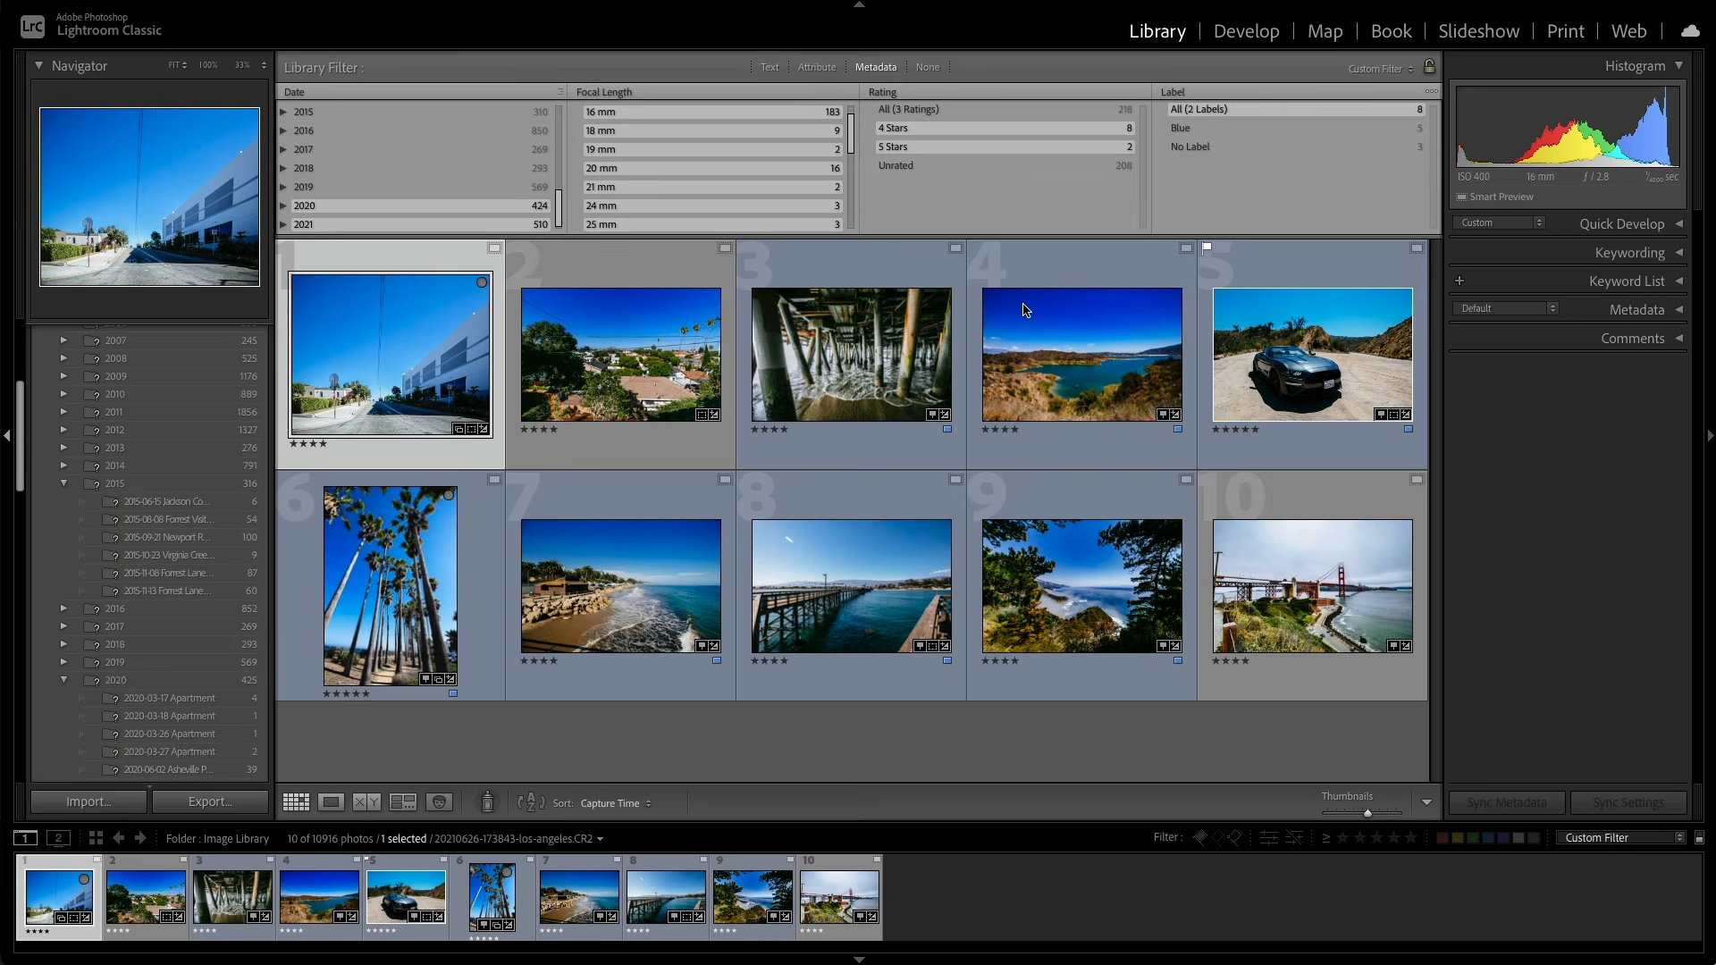
pyautogui.click(1120, 548)
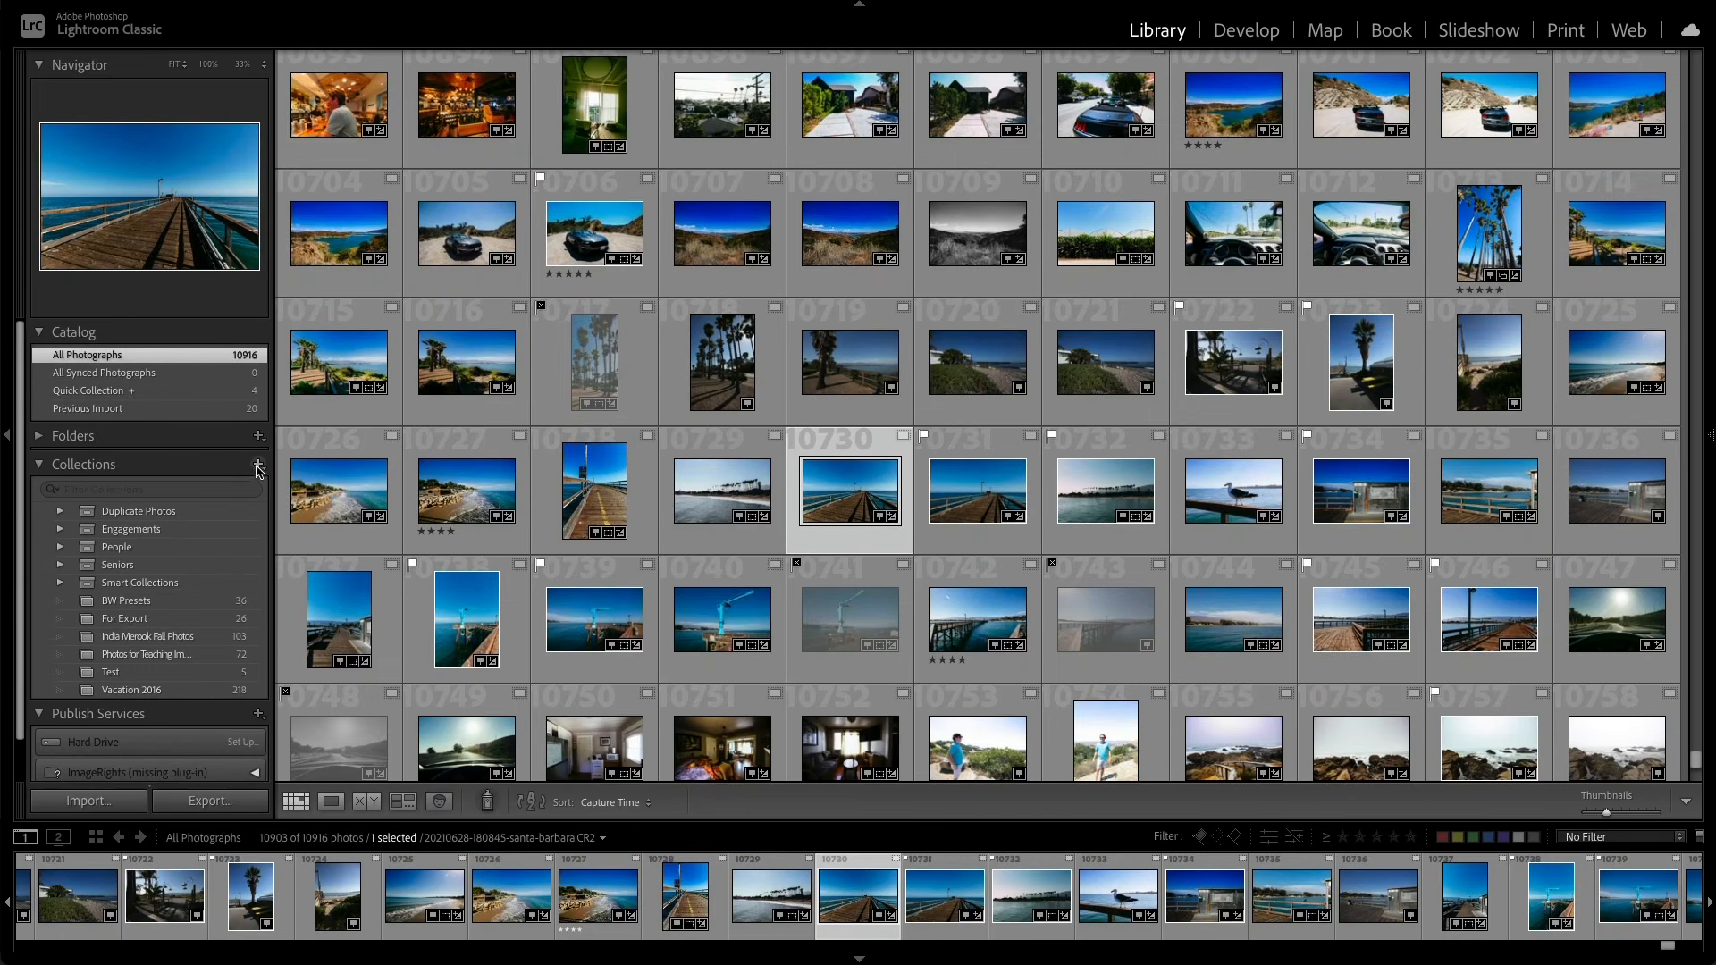
# Step: Create a collection named Best of Blue that includes the selected pier photo
pyautogui.click(259, 464)
pyautogui.click(288, 480)
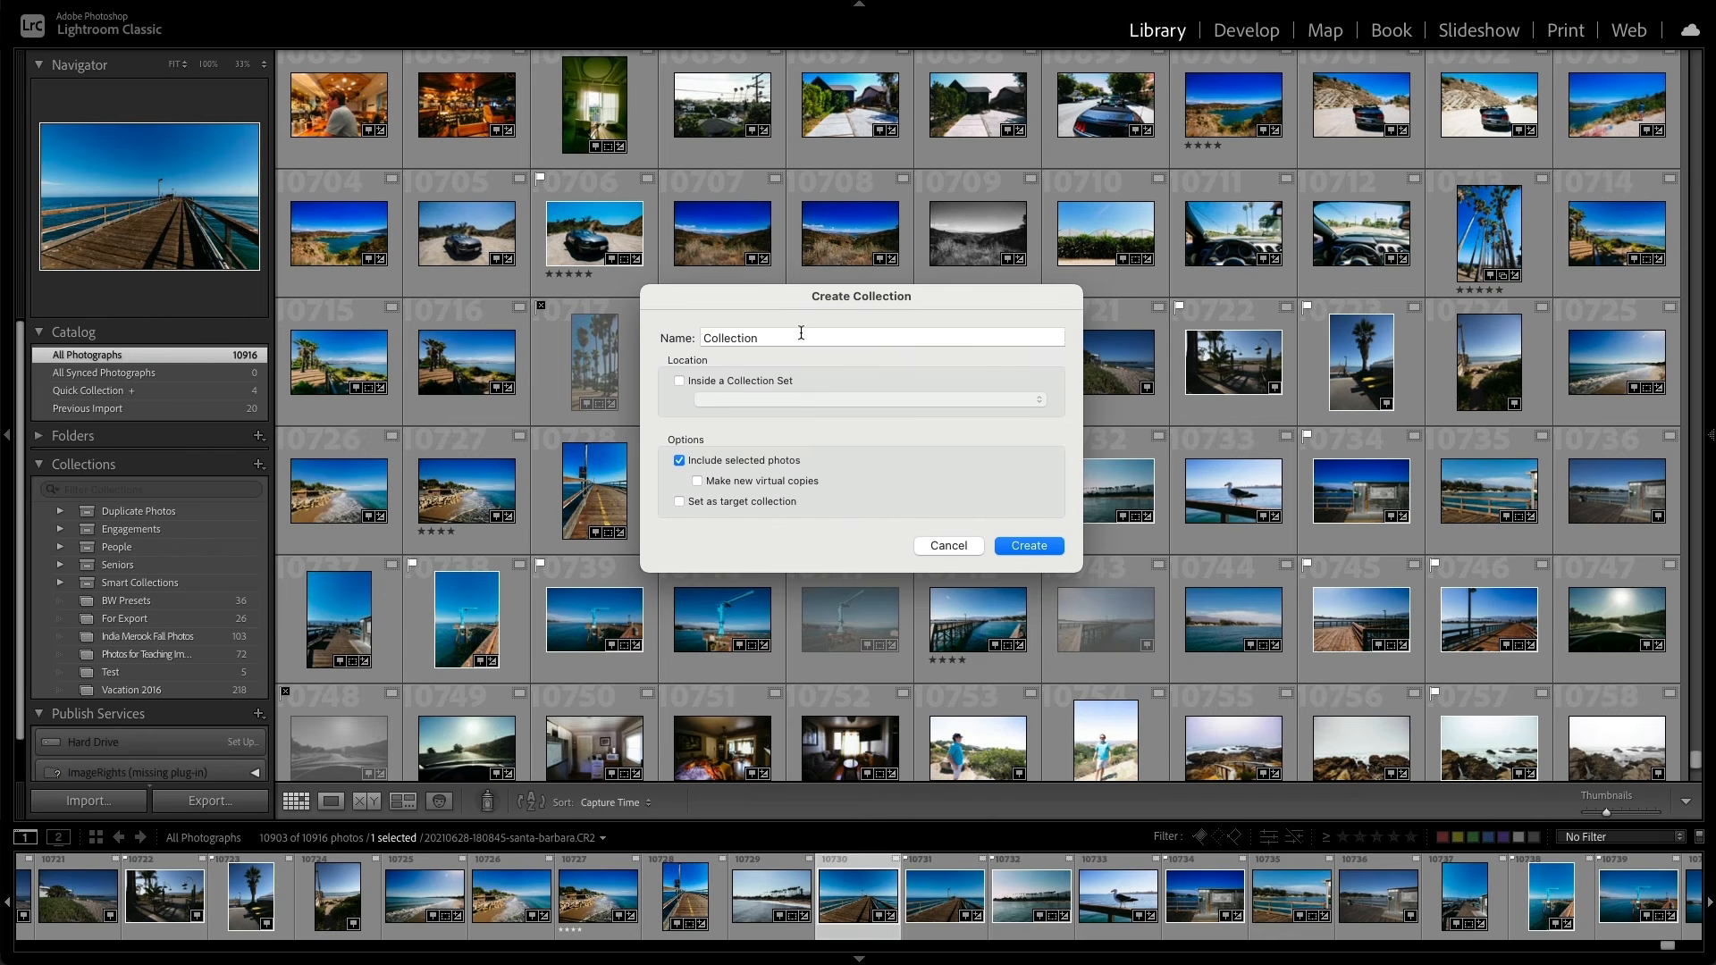
pyautogui.doubleClick(801, 335)
pyautogui.write('Best o')
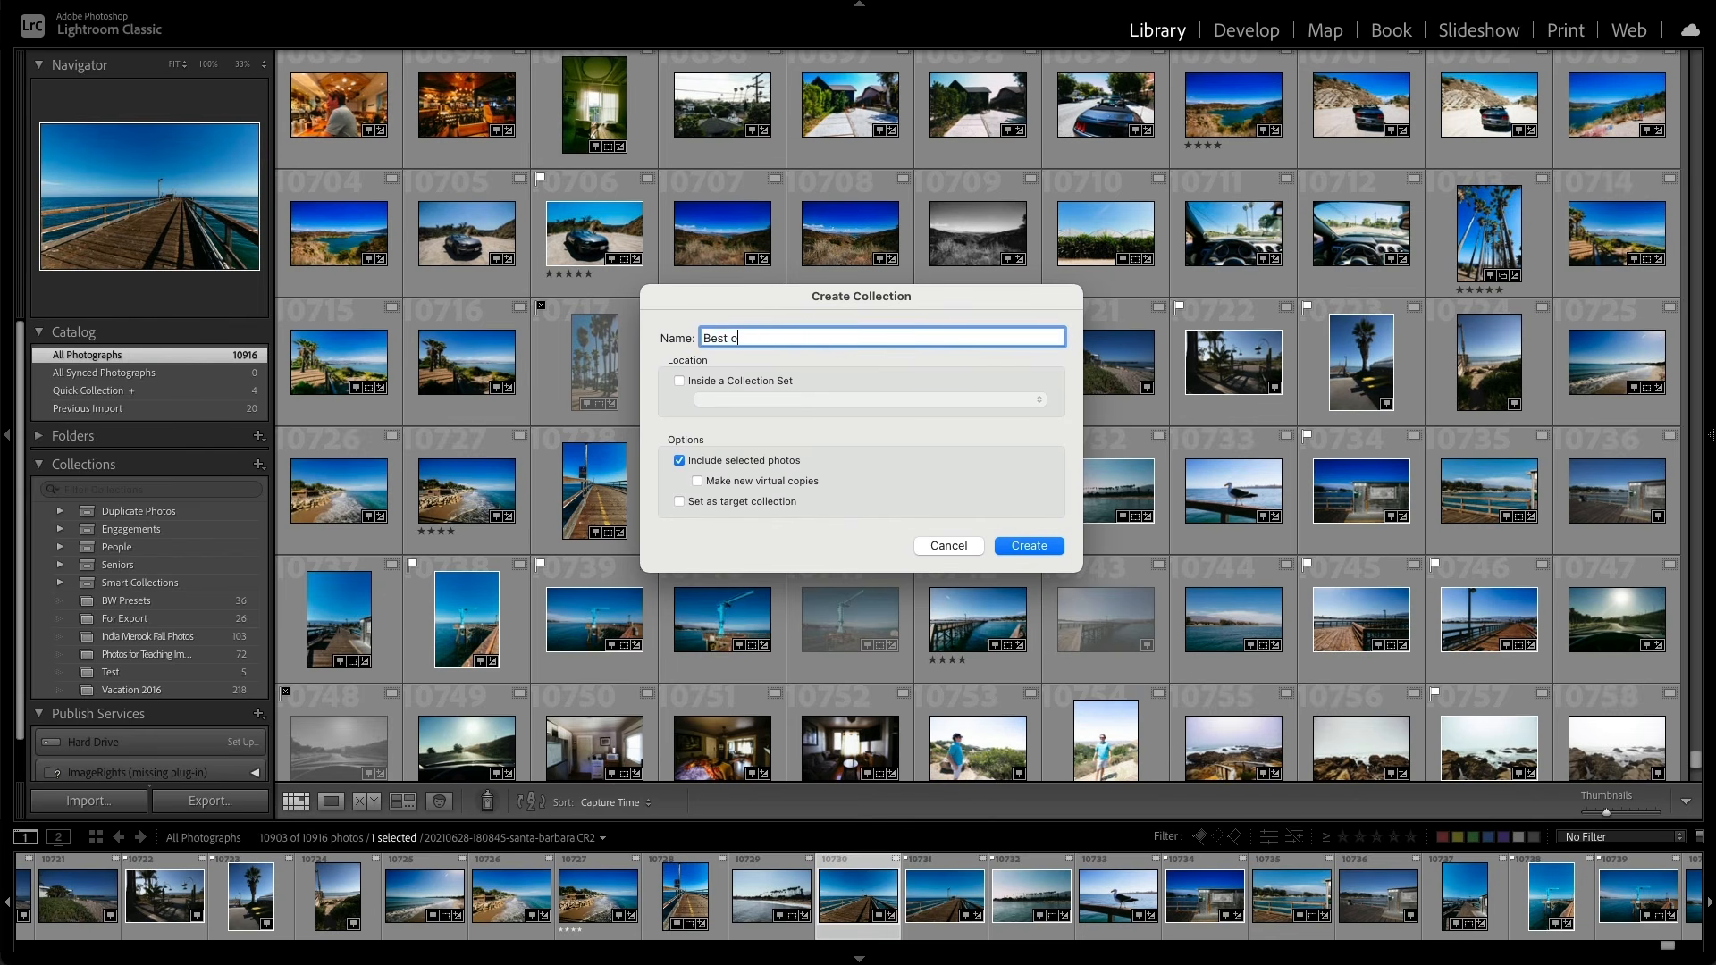
pyautogui.write('f Blue')
pyautogui.click(1028, 544)
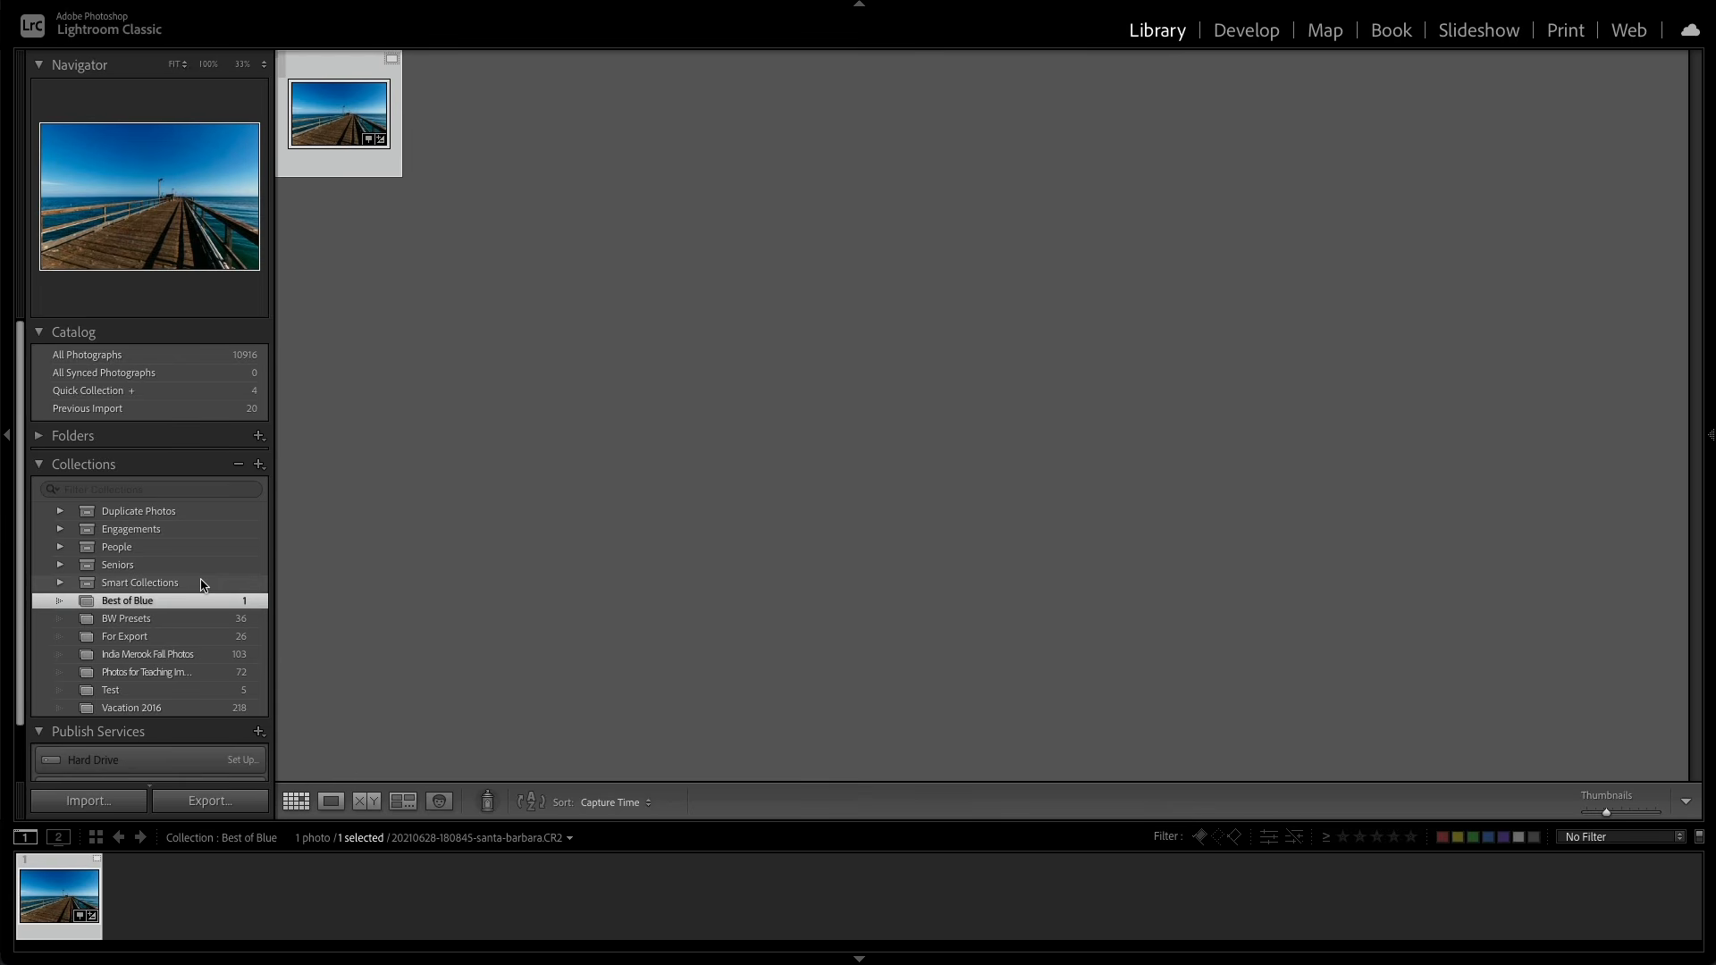
# Step: Make Best of Blue the target collection and add the dry-grass hillside photo from All Photographs to it
pyautogui.rightClick(178, 603)
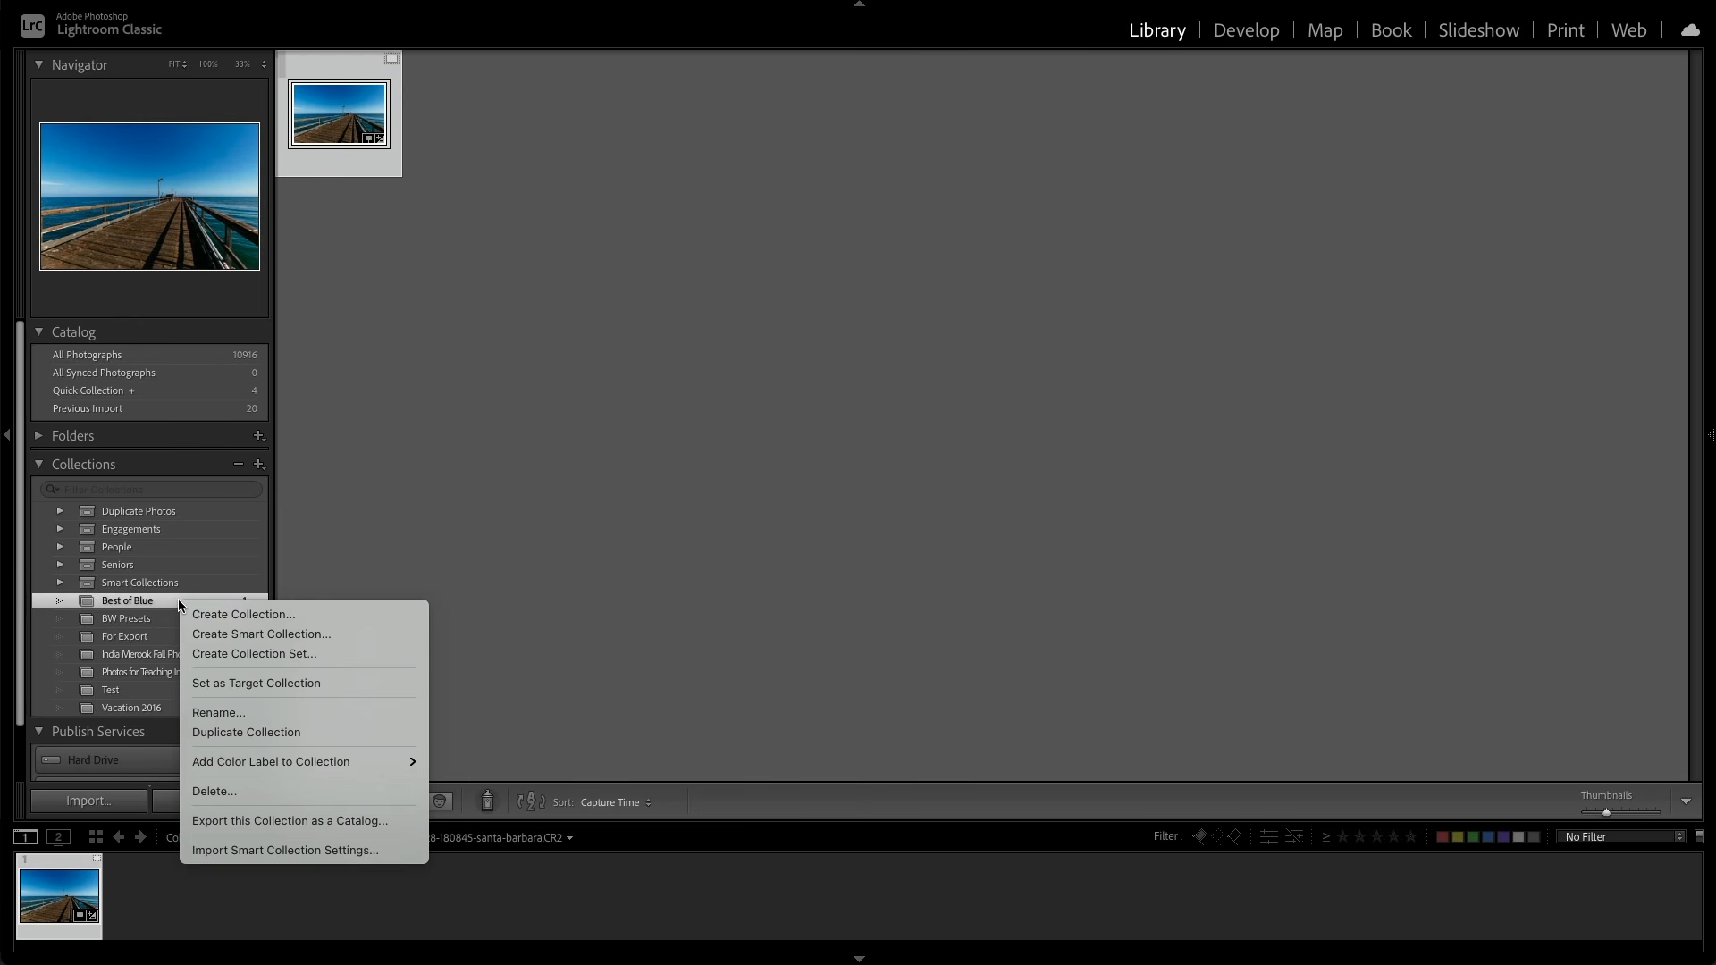
pyautogui.click(357, 684)
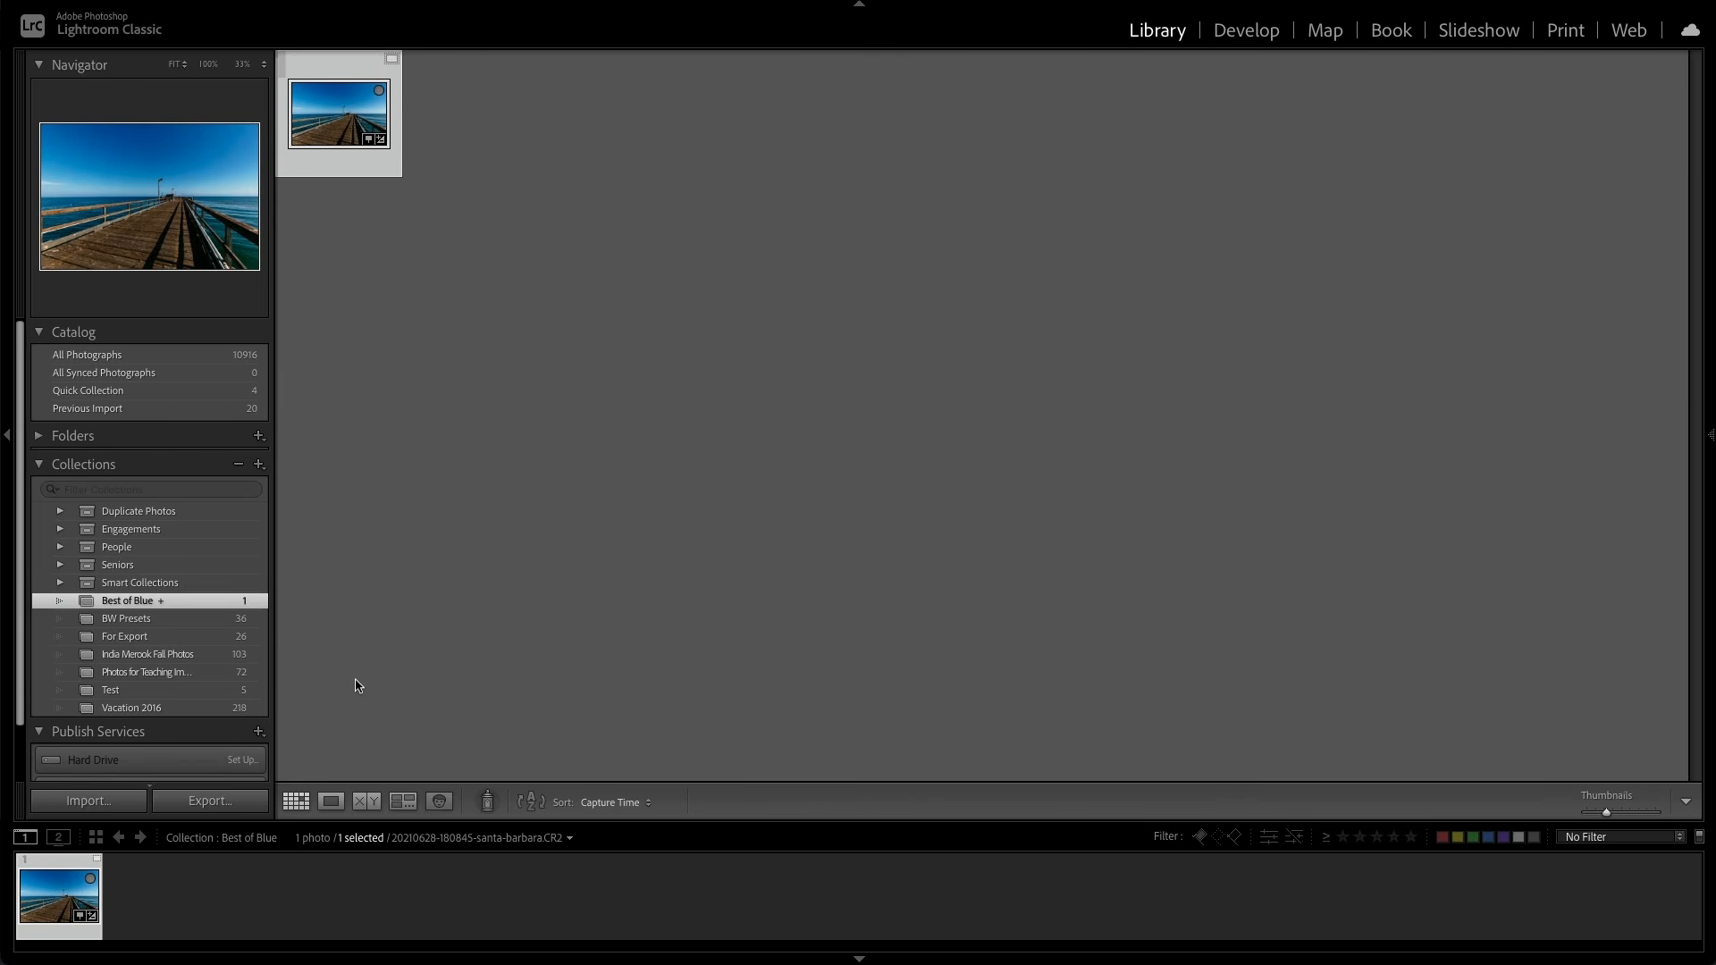
pyautogui.click(231, 355)
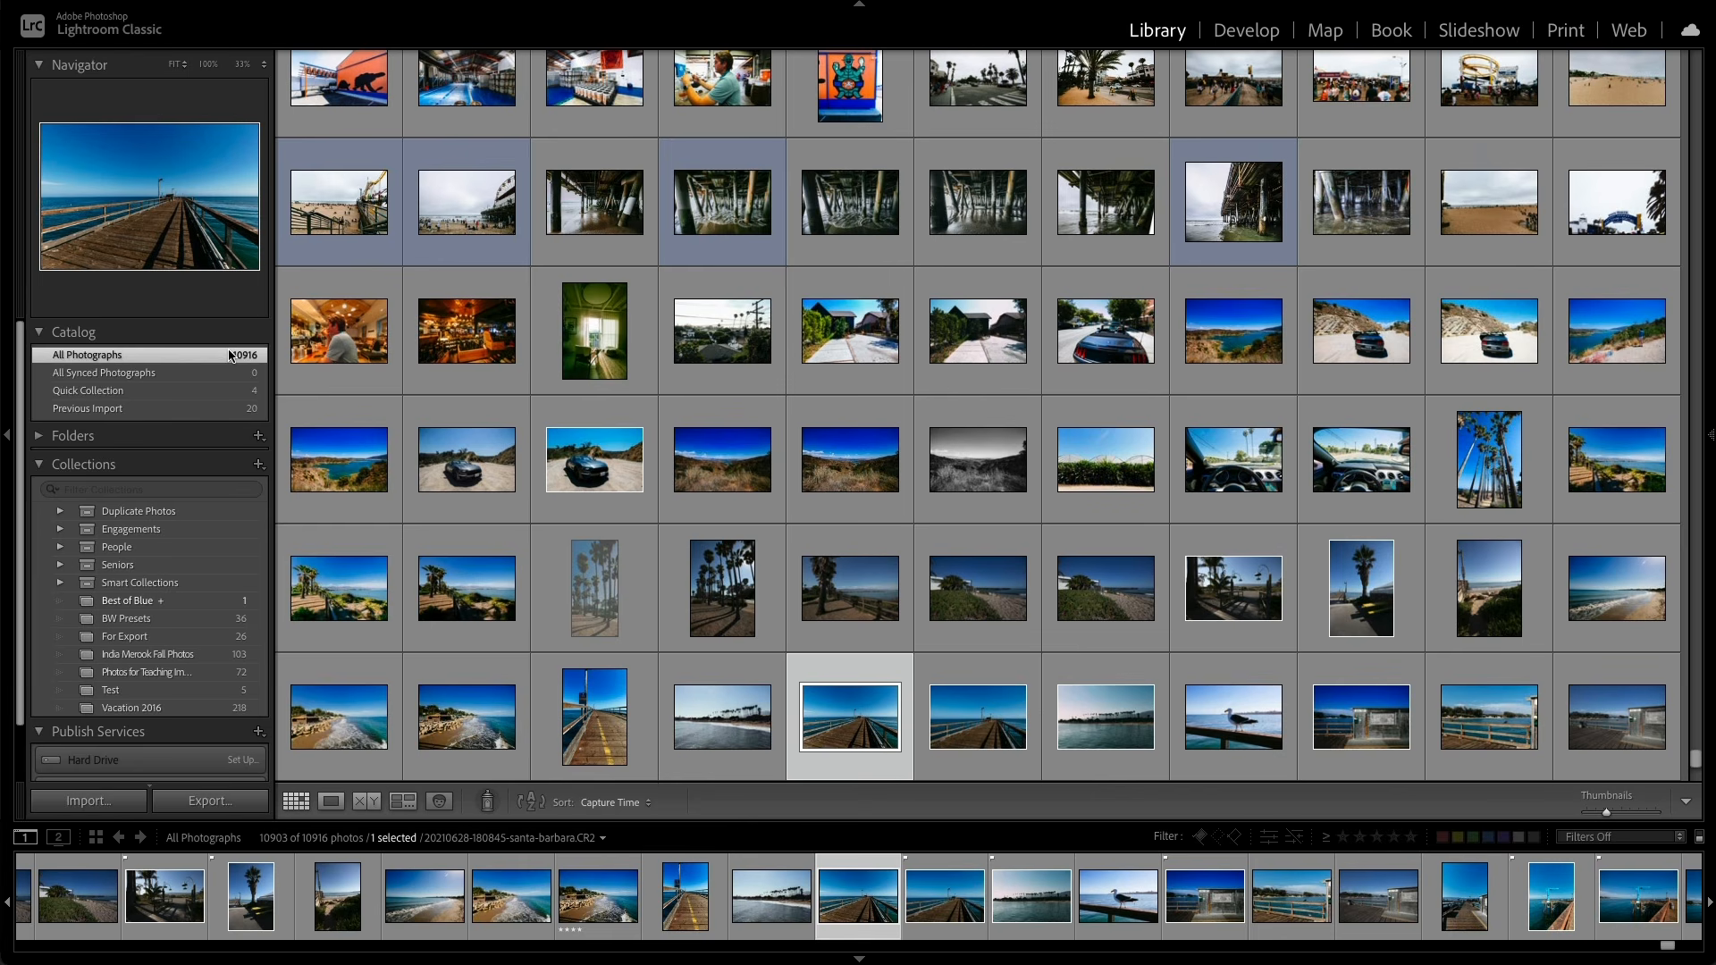
pyautogui.press('j')
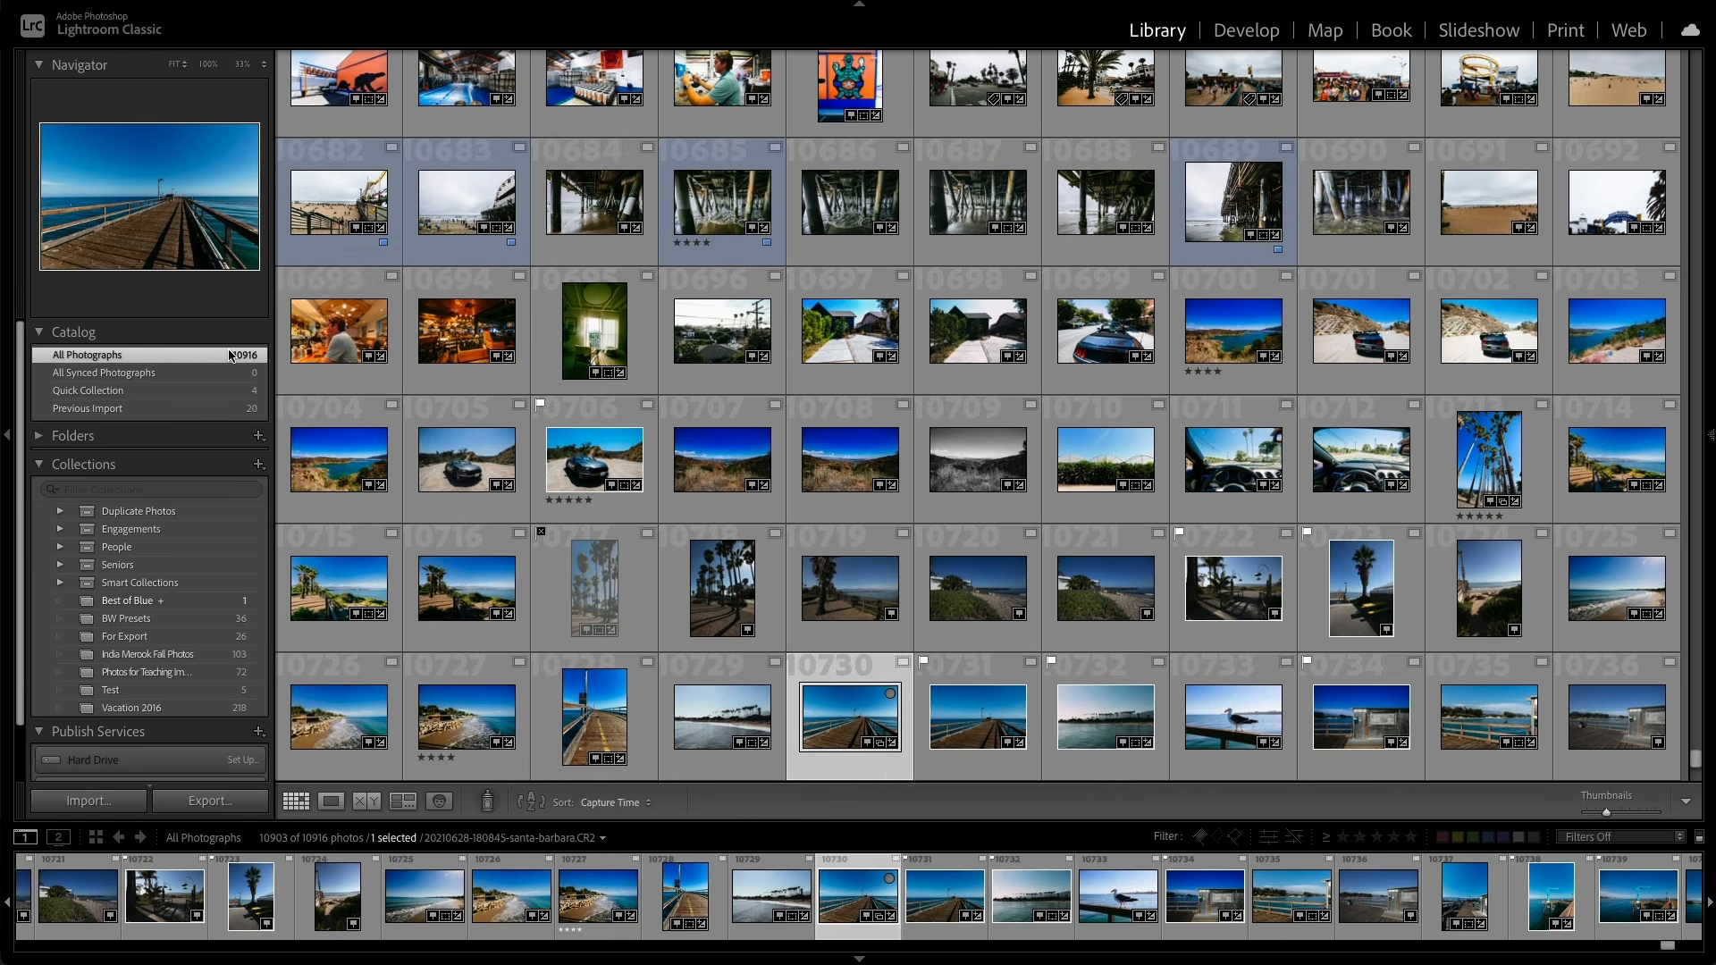
pyautogui.click(844, 456)
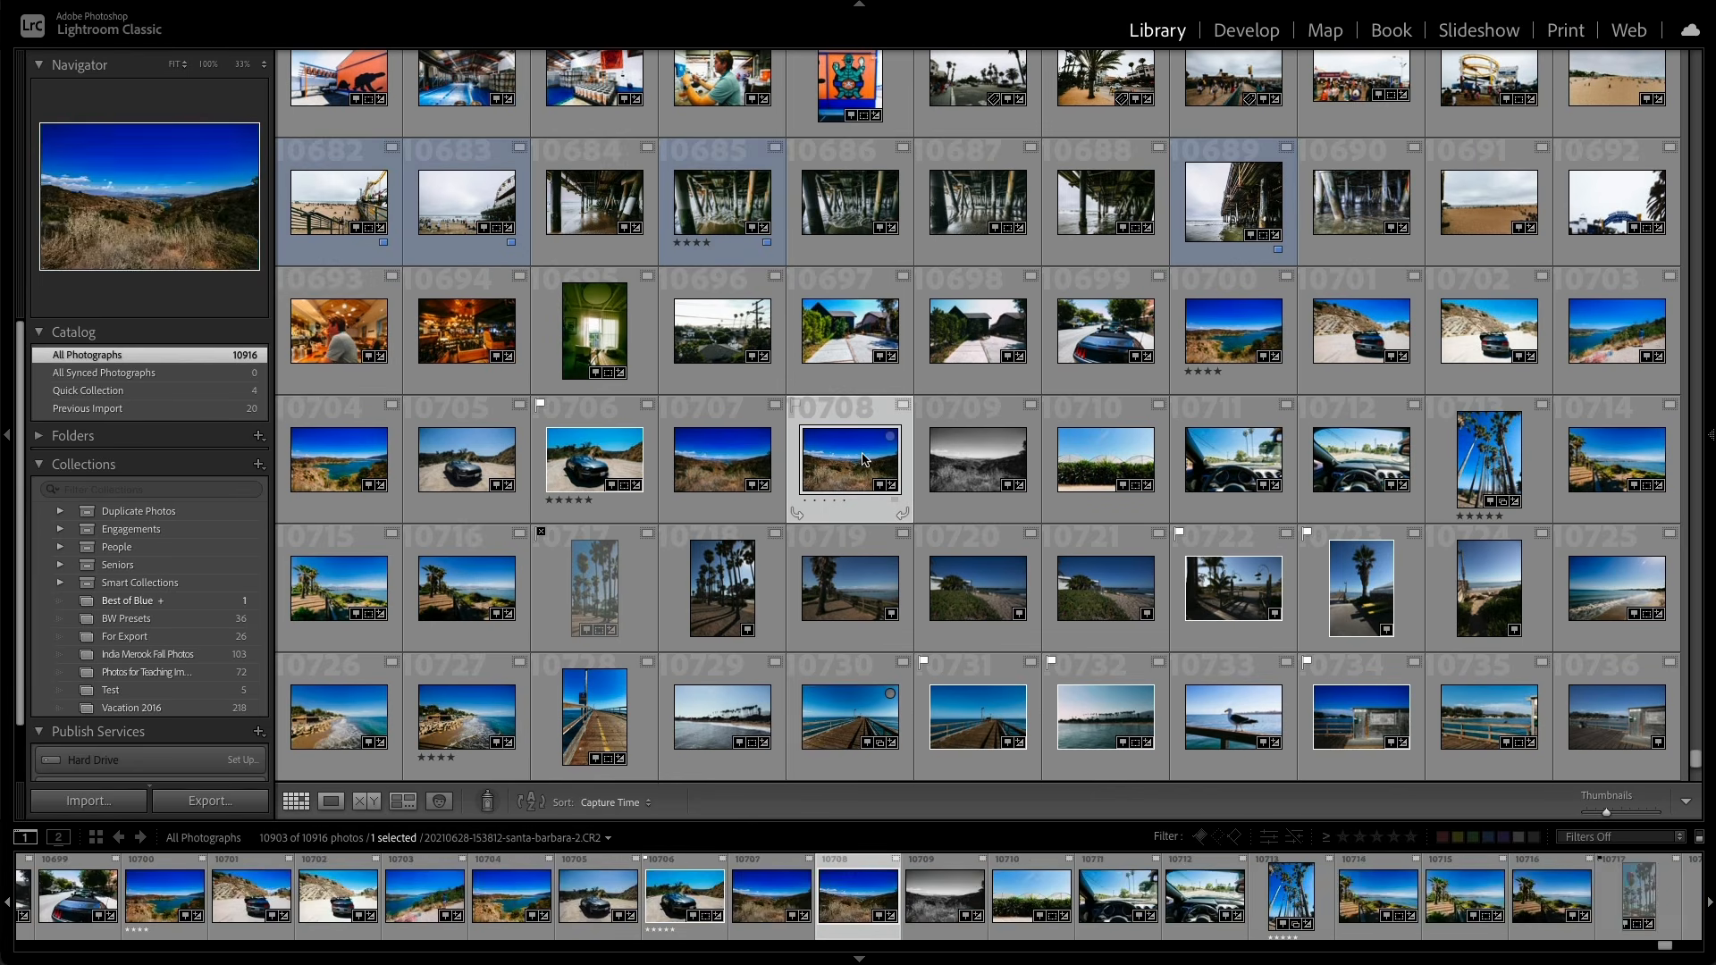
pyautogui.moveTo(844, 457); pyautogui.dragTo(169, 601)
# Step: Select the wooden pier shack photo, the three blue crane photos, the coastline photo and two boardwalk photos, and add them to Best of Blue
pyautogui.scroll(-1, 827, 458)
pyautogui.scroll(-1, 827, 458)
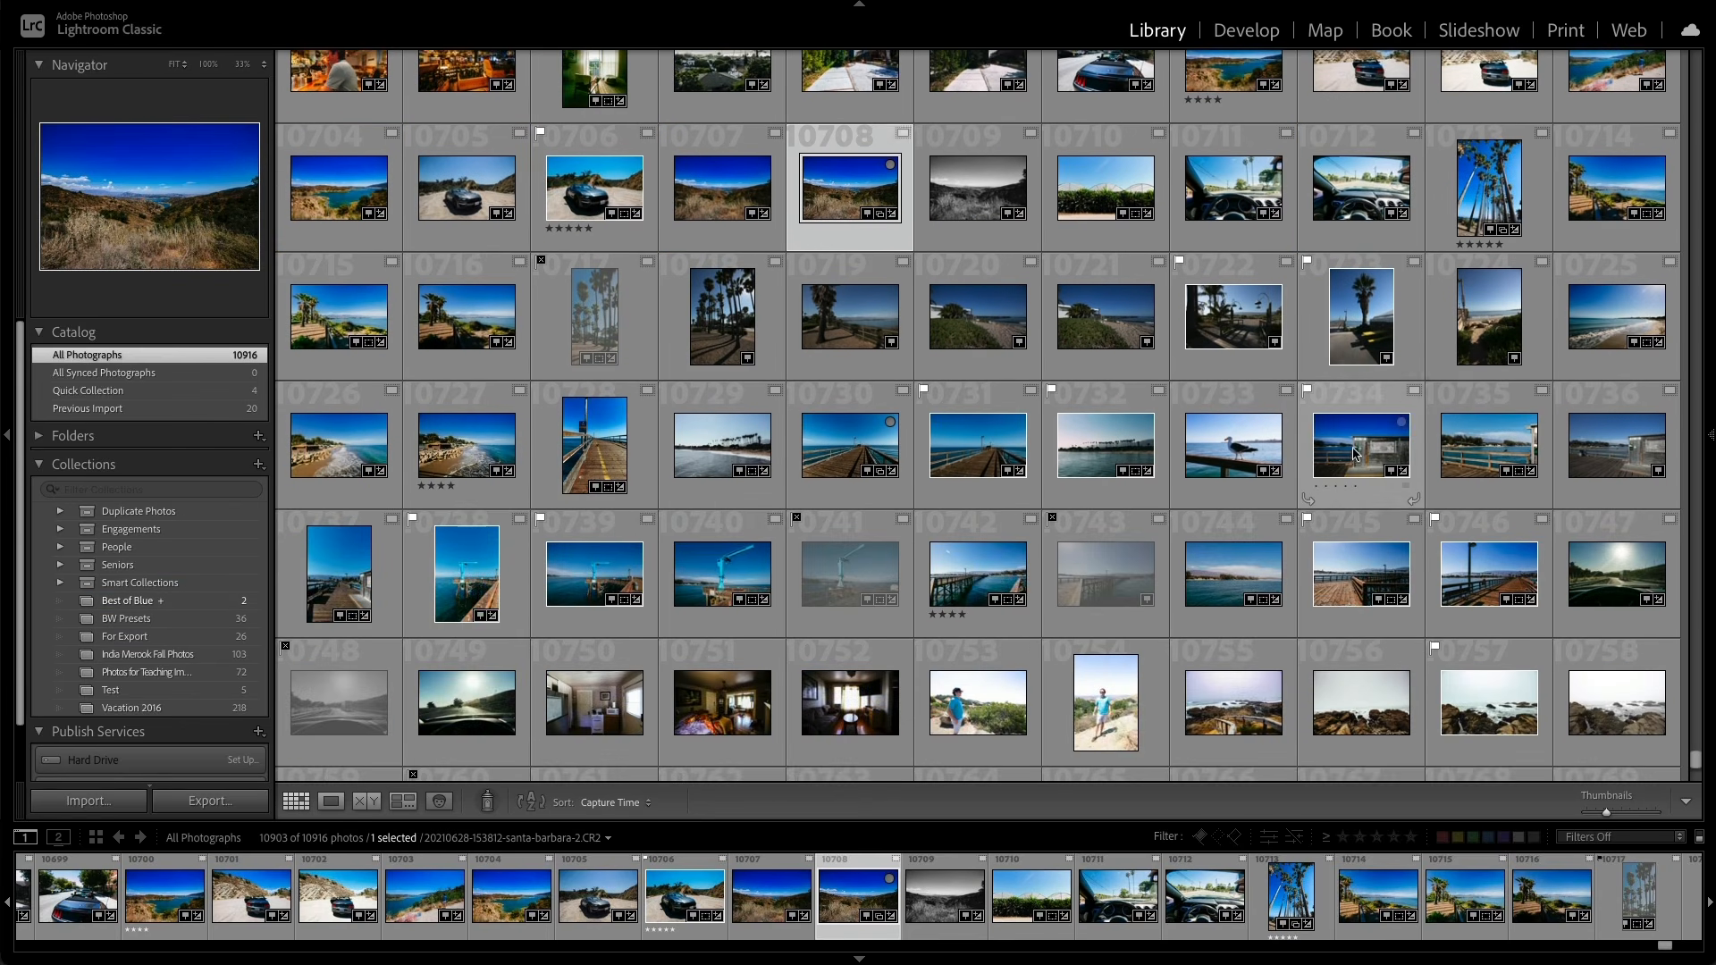
pyautogui.click(1361, 445)
pyautogui.keyDown('ctrl'); pyautogui.click(690, 584); pyautogui.keyUp('ctrl')
pyautogui.keyDown('ctrl'); pyautogui.click(594, 574); pyautogui.keyUp('ctrl')
pyautogui.keyDown('ctrl'); pyautogui.click(466, 574); pyautogui.keyUp('ctrl')
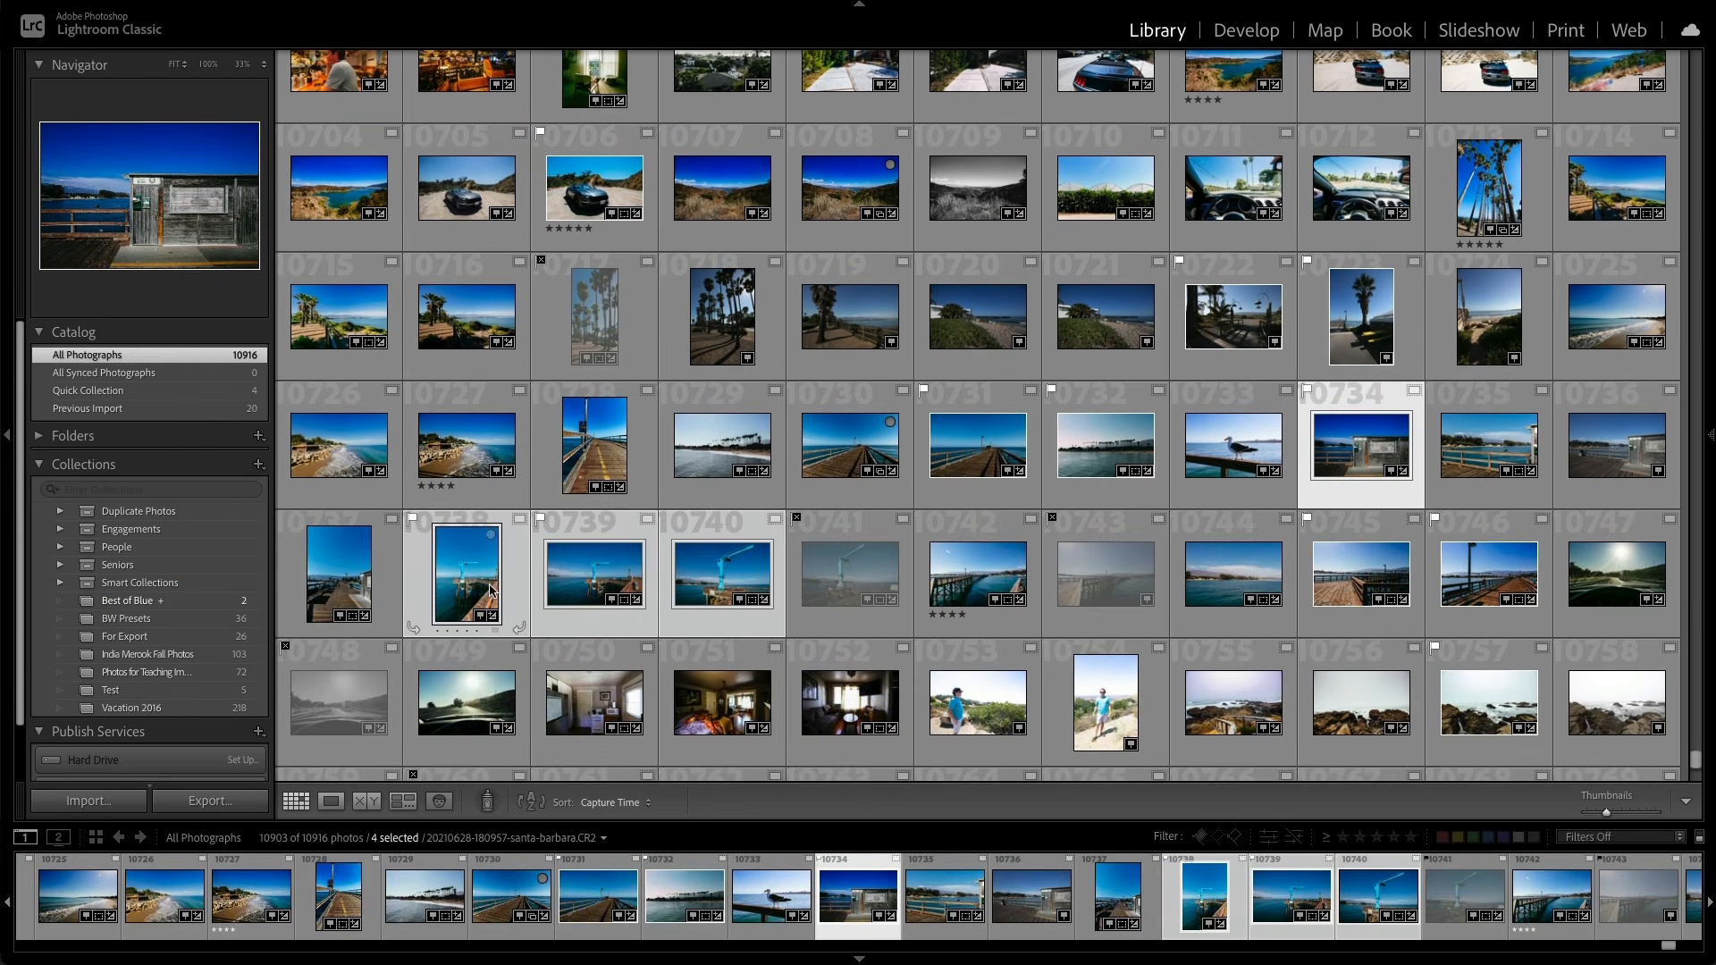
pyautogui.keyDown('ctrl'); pyautogui.click(1232, 561); pyautogui.keyUp('ctrl')
pyautogui.keyDown('ctrl'); pyautogui.click(1362, 572); pyautogui.keyUp('ctrl')
pyautogui.keyDown('ctrl'); pyautogui.click(1489, 567); pyautogui.keyUp('ctrl')
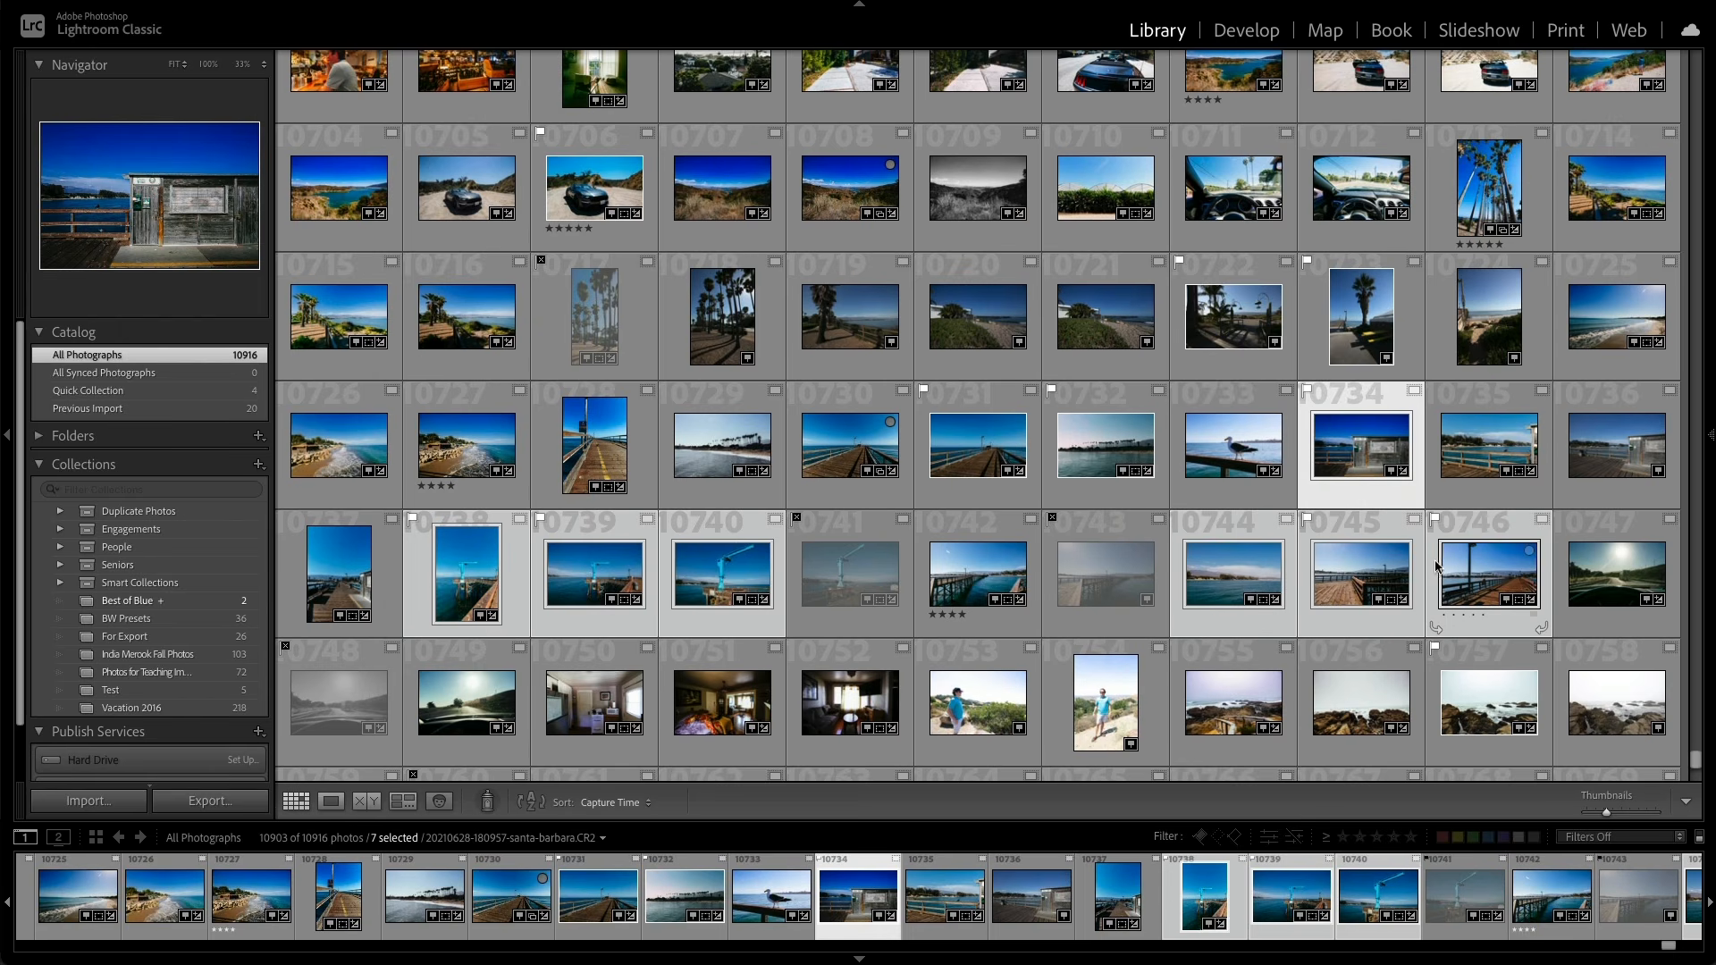
pyautogui.moveTo(1490, 563); pyautogui.dragTo(181, 606)
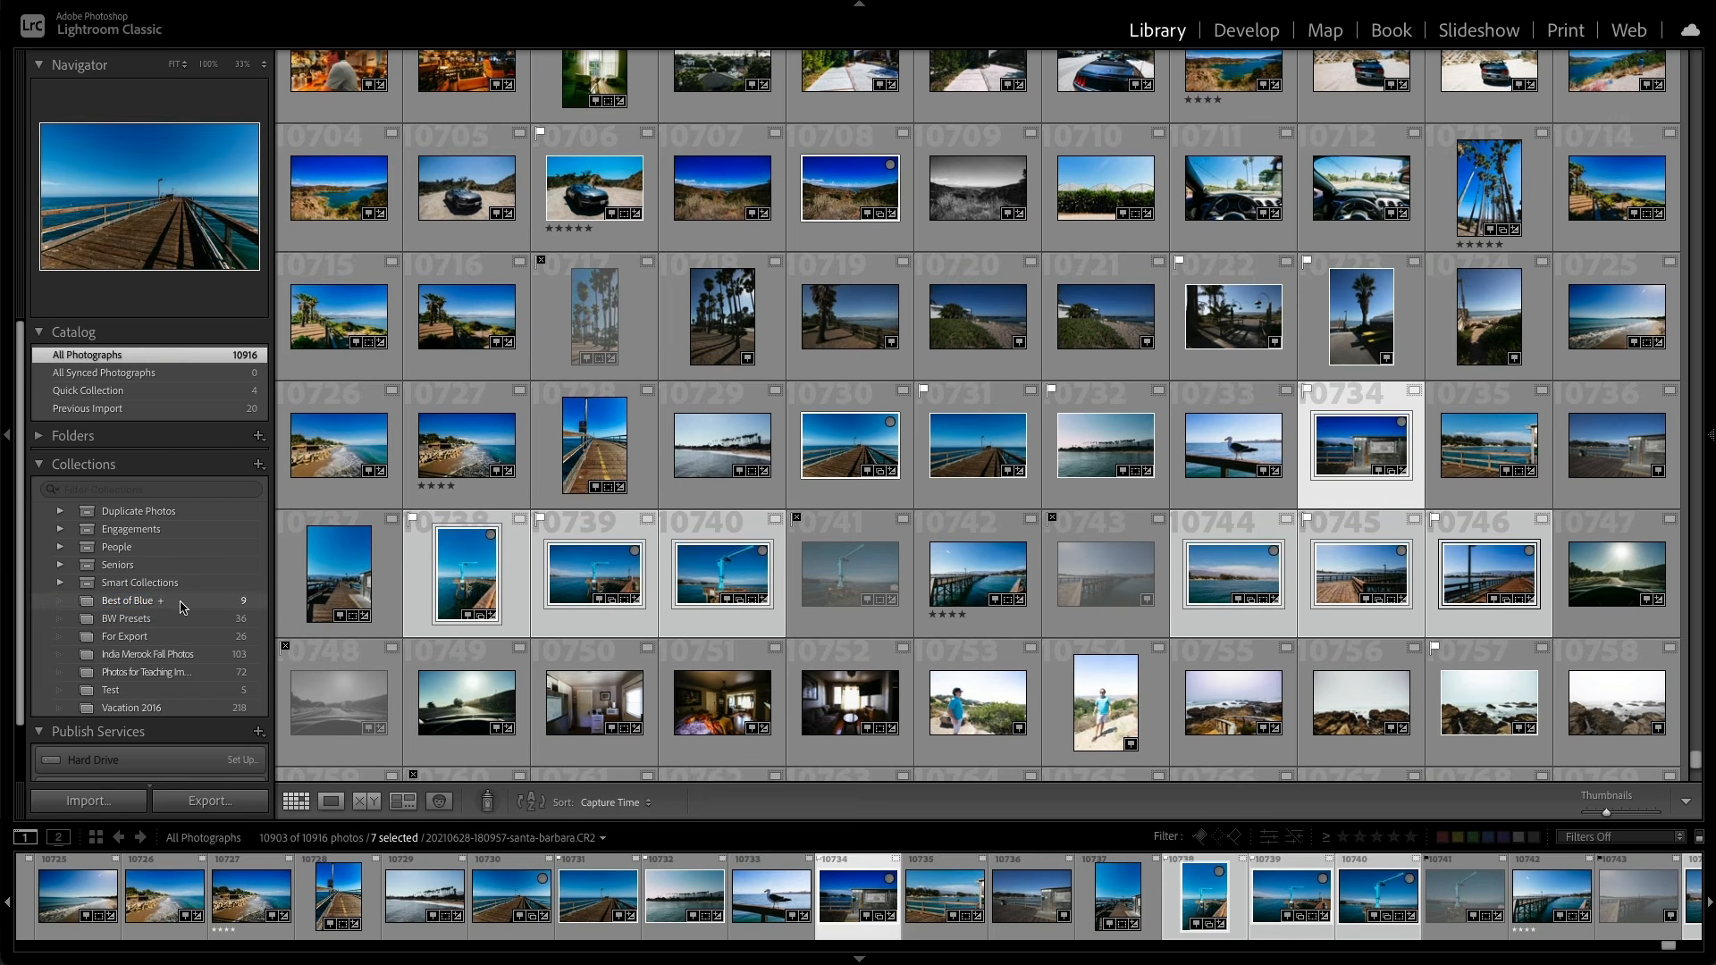
# Step: Open the Best of Blue collection and enlarge its grid thumbnails to four per row
pyautogui.click(181, 606)
pyautogui.press('=')
pyautogui.press('=')
pyautogui.press('=')
pyautogui.press('=')
pyautogui.press('=')
pyautogui.press('=')
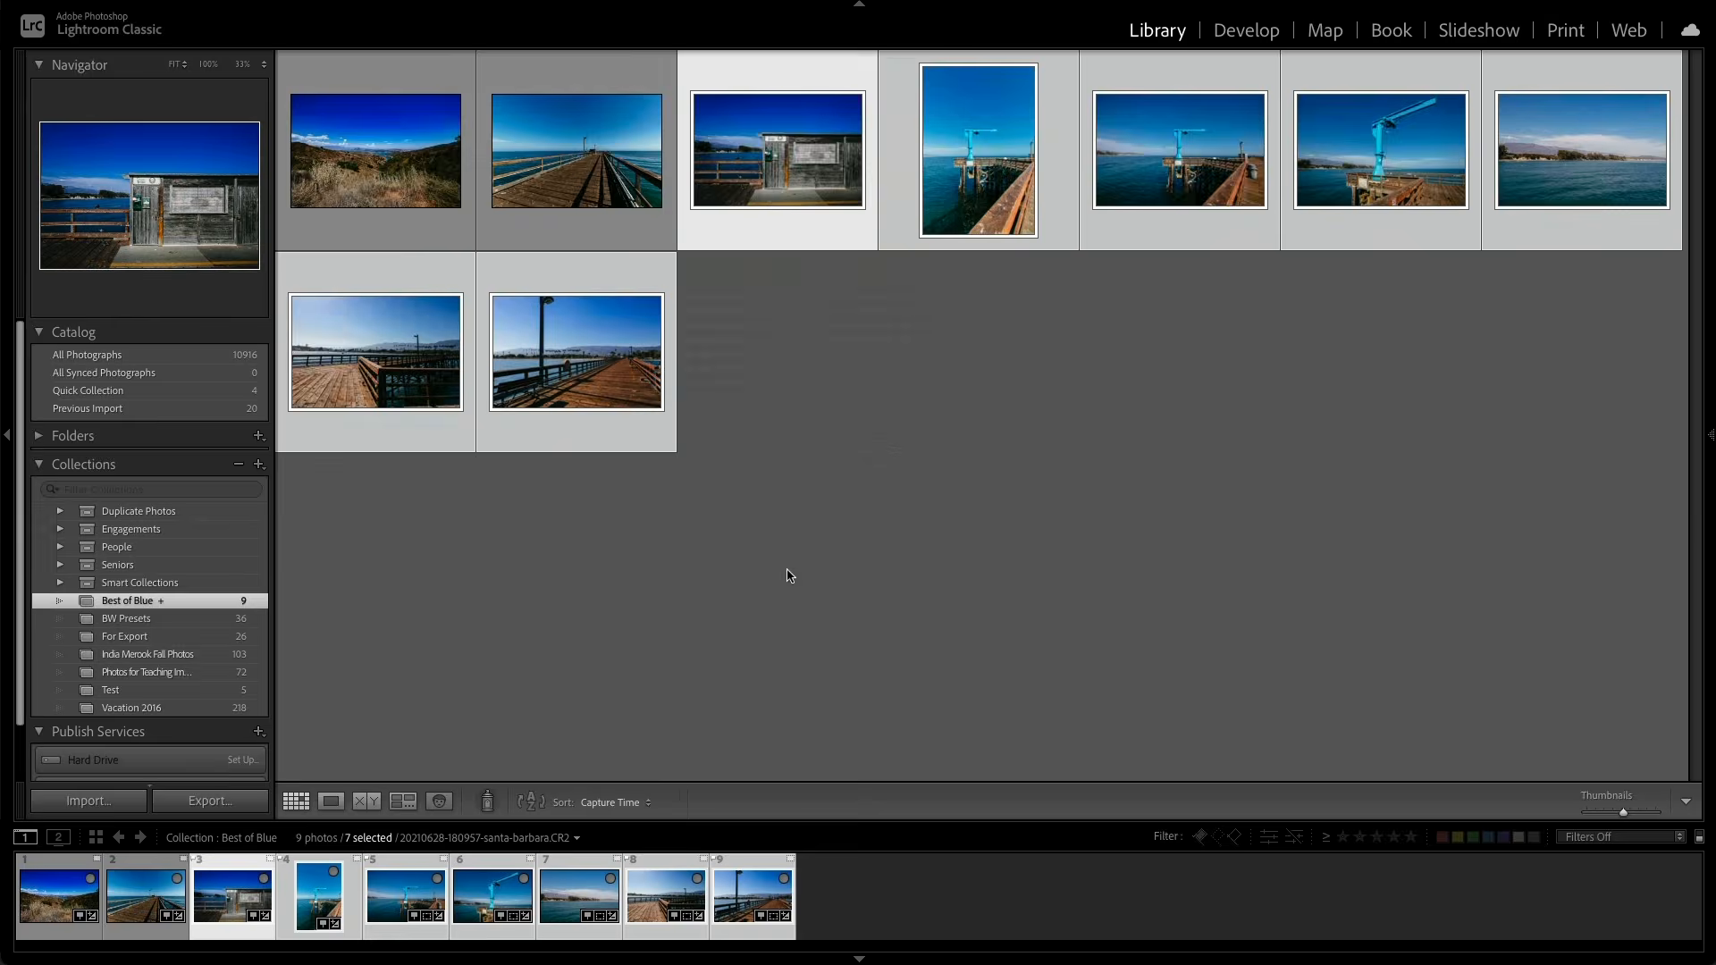
pyautogui.press('=')
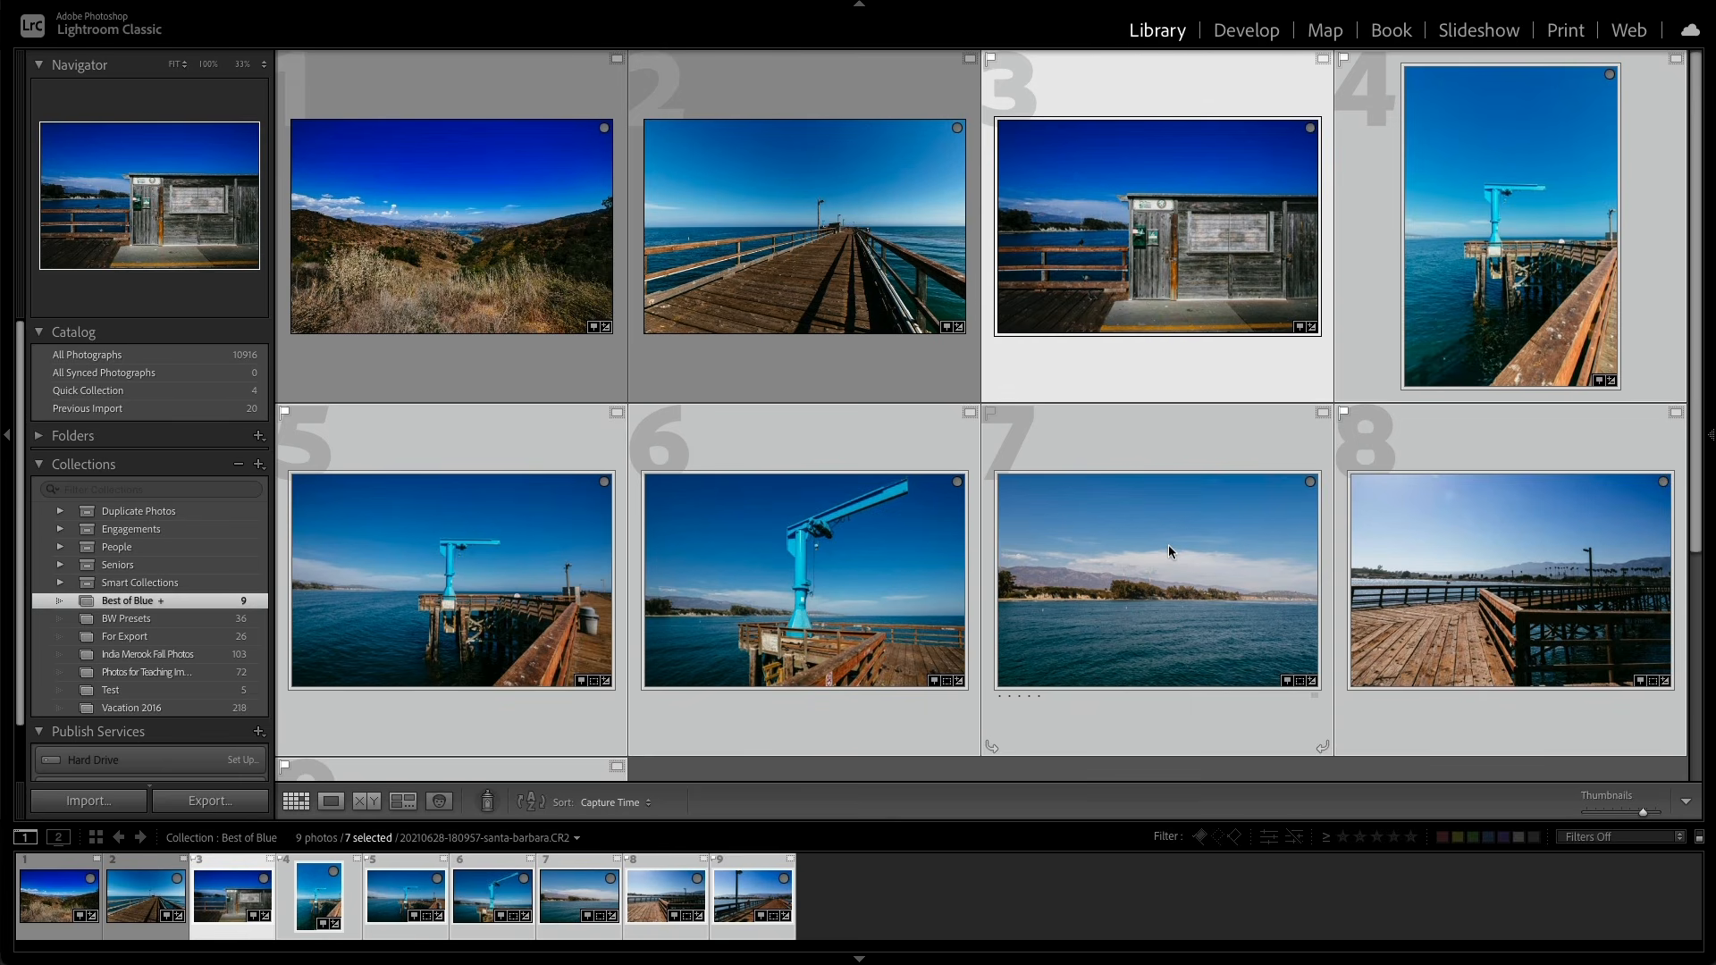
# Step: Remove the open-water coastline photo from the target collection
pyautogui.click(1167, 544)
pyautogui.rightClick(1161, 707)
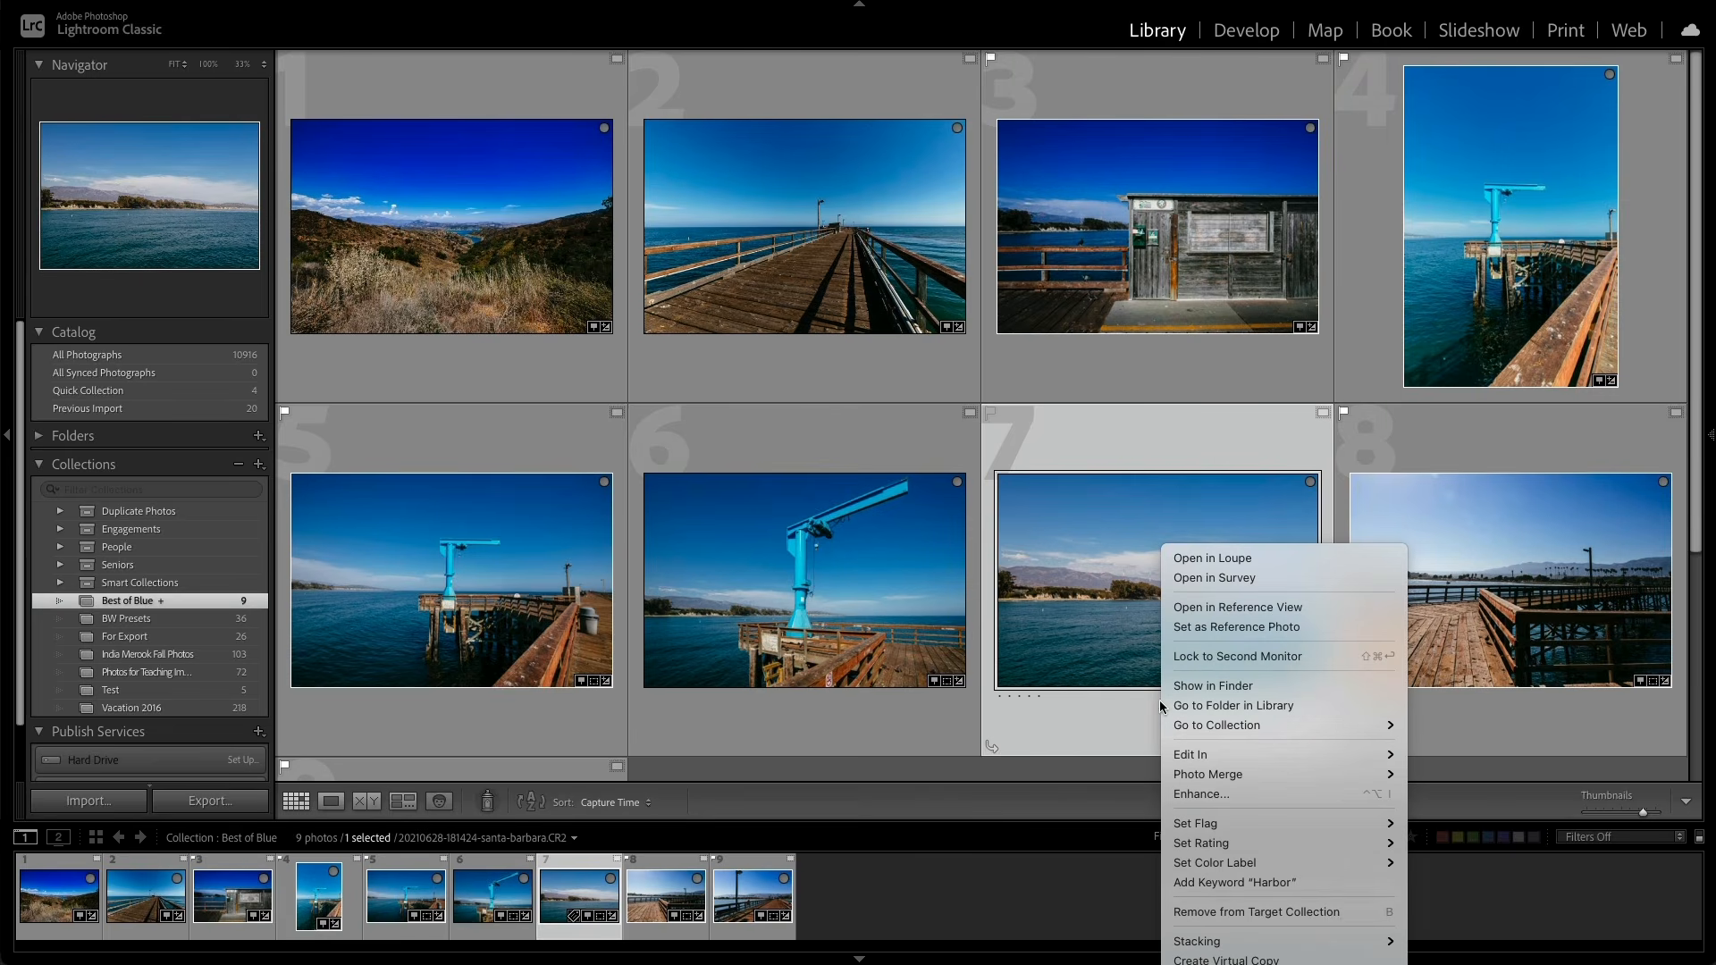
pyautogui.click(1312, 905)
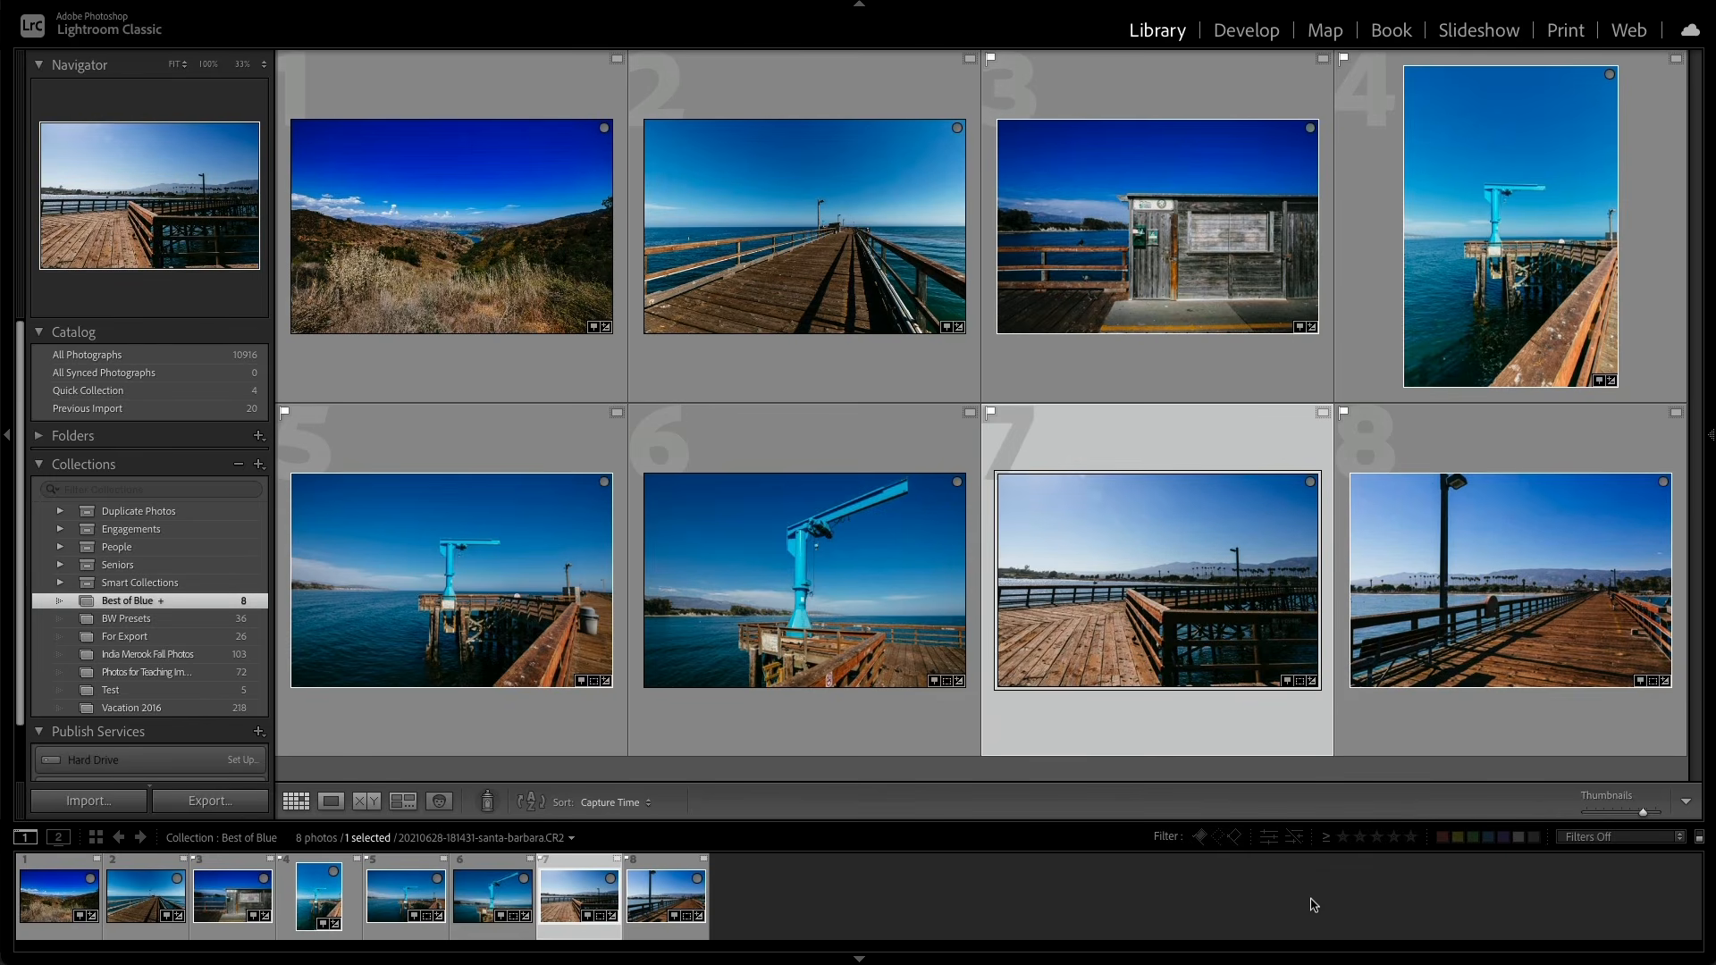
# Step: Toggle the toolbar off and on, and set the Best of Blue sort order to Edit Time
pyautogui.press('t')
pyautogui.press('t')
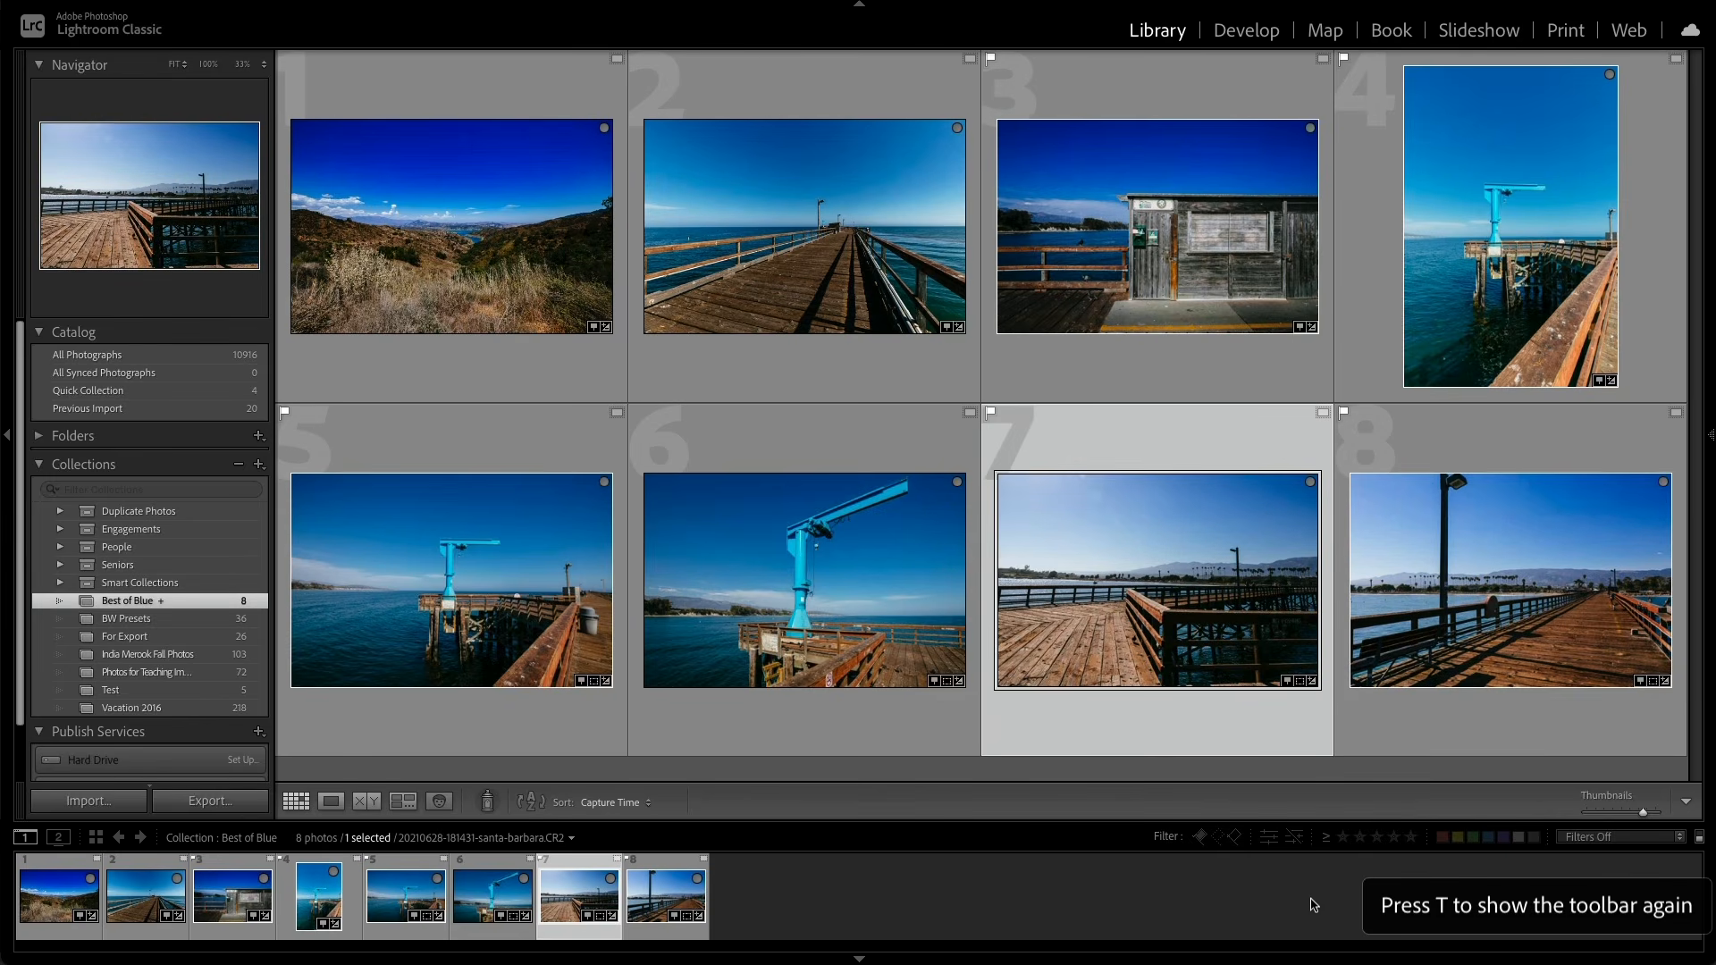
pyautogui.click(618, 802)
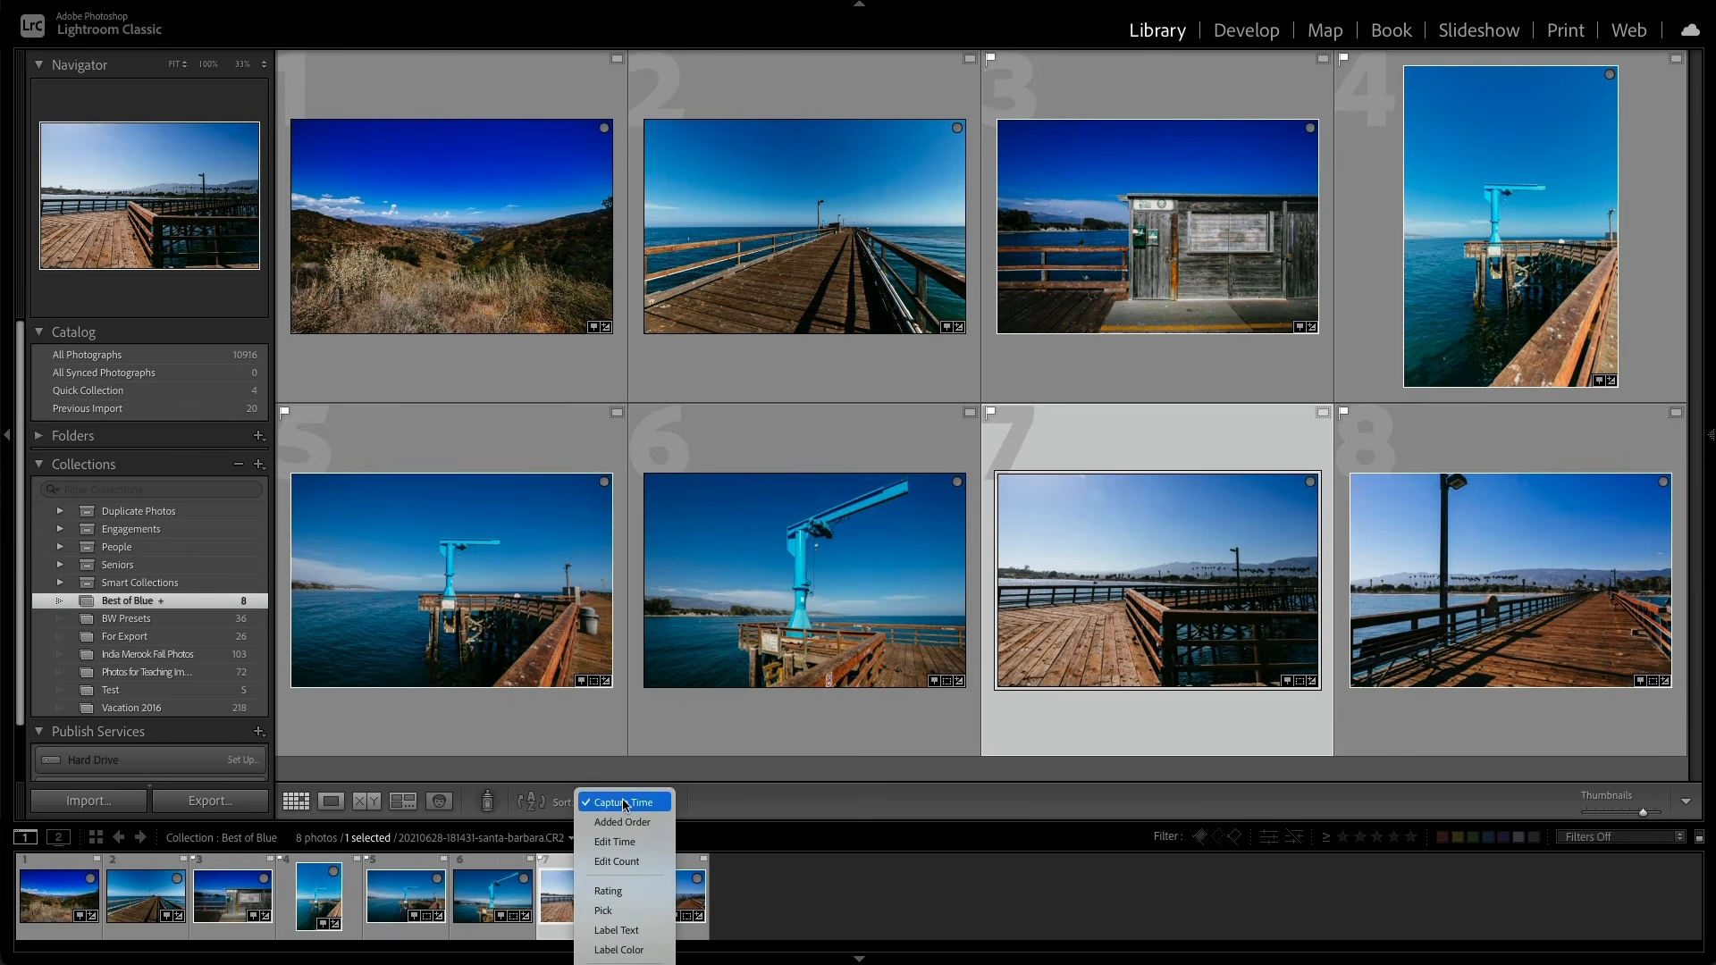
pyautogui.click(652, 841)
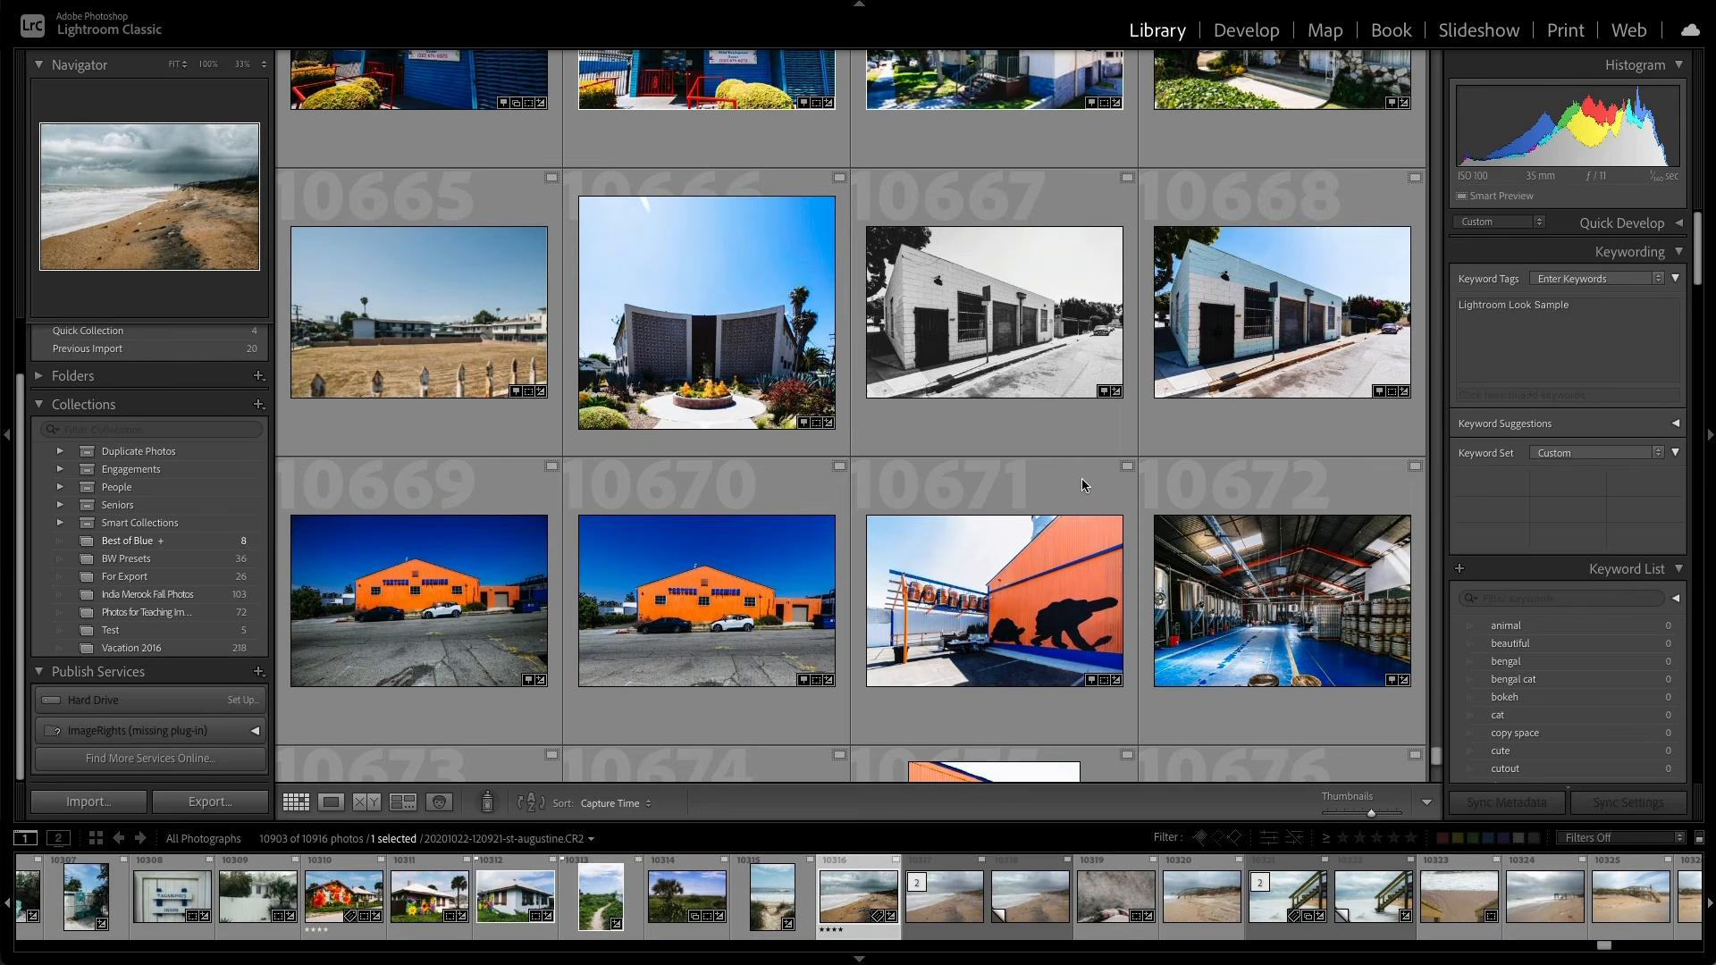
# Step: Start a new smart collection with a rule for Rating greater than or equal to four stars
pyautogui.click(1053, 478)
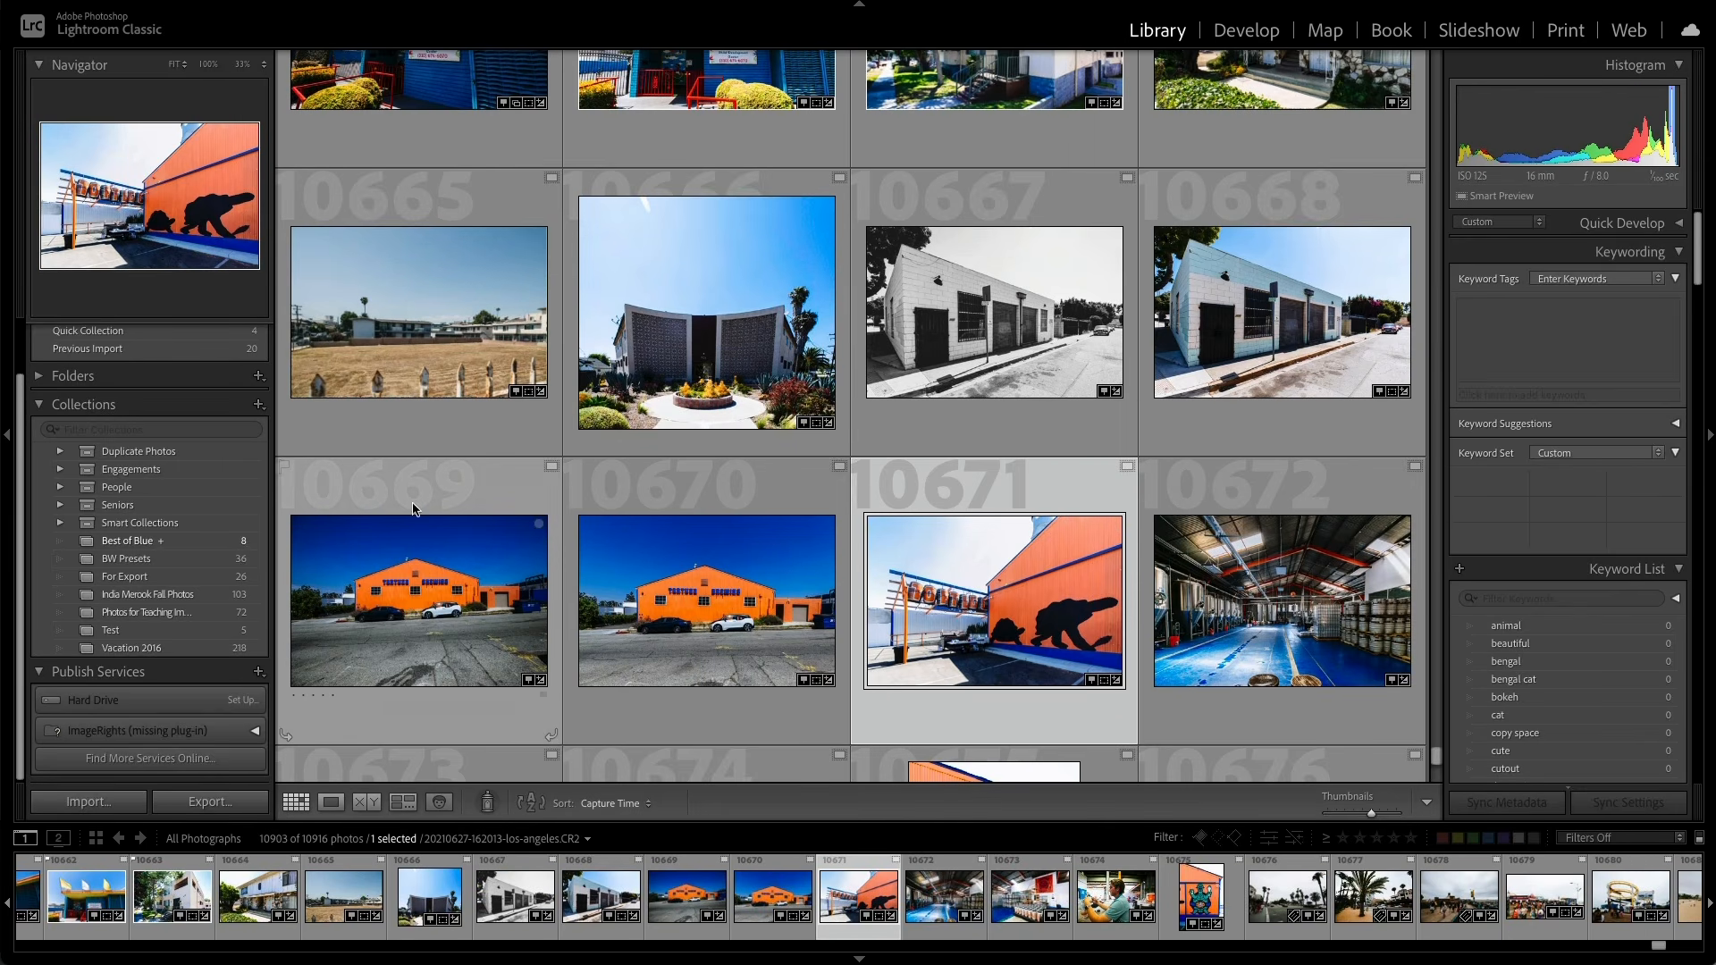
pyautogui.click(258, 404)
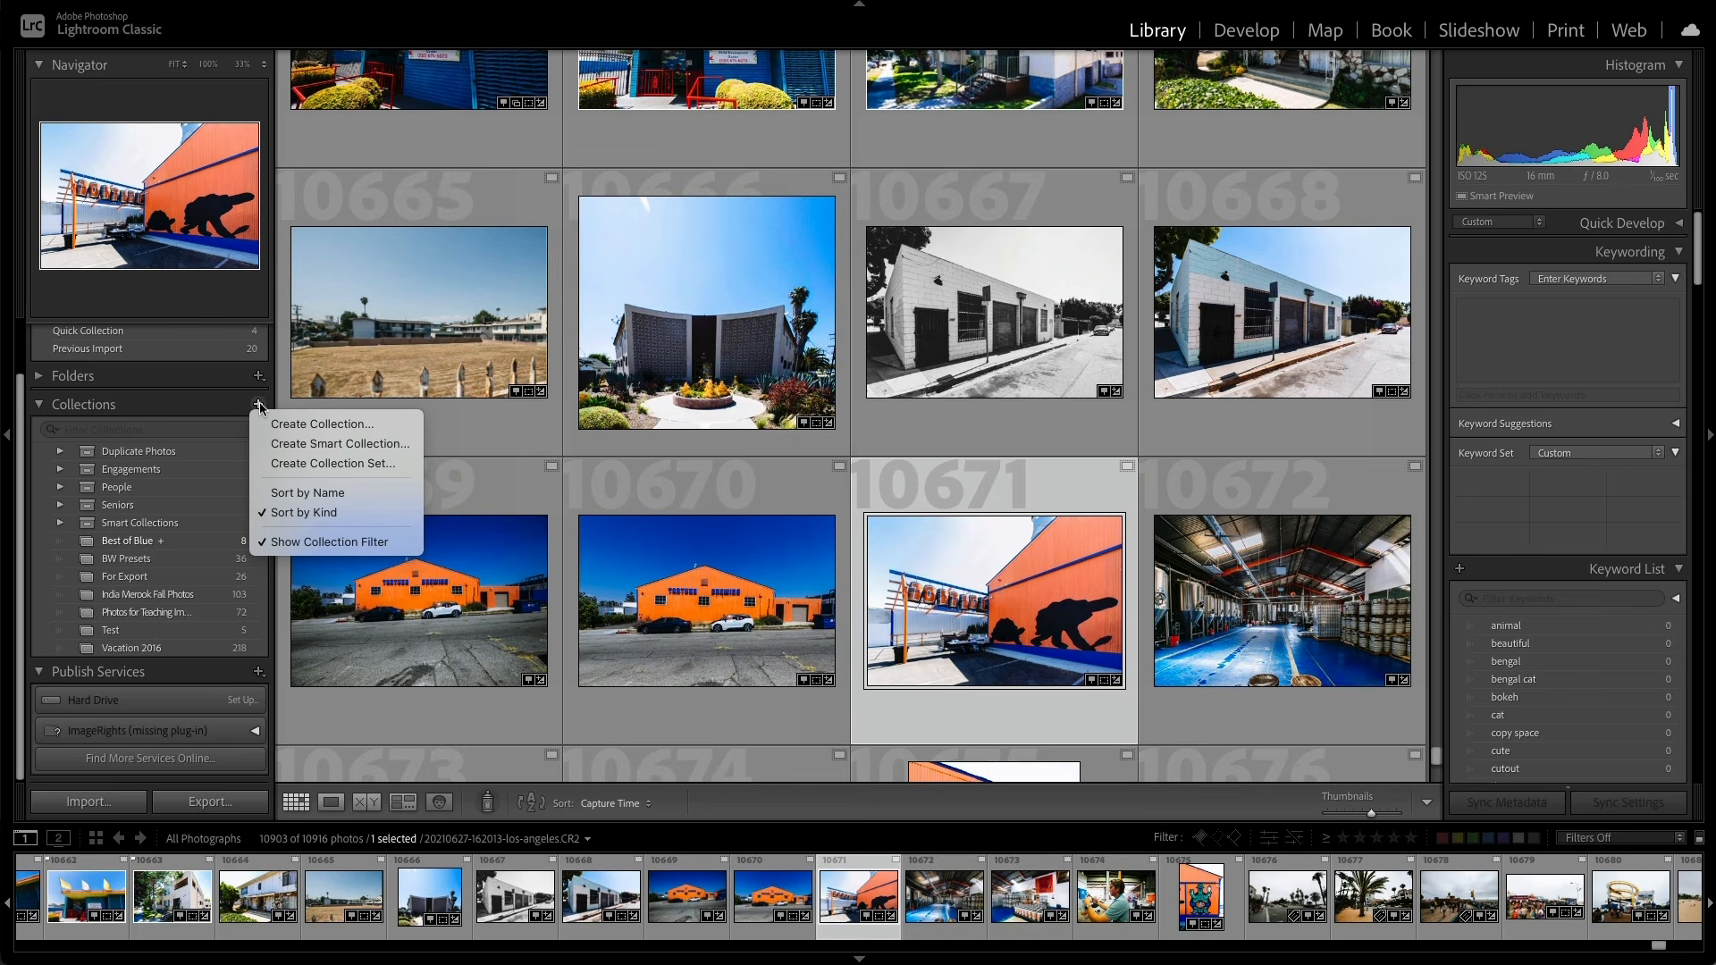
pyautogui.click(410, 444)
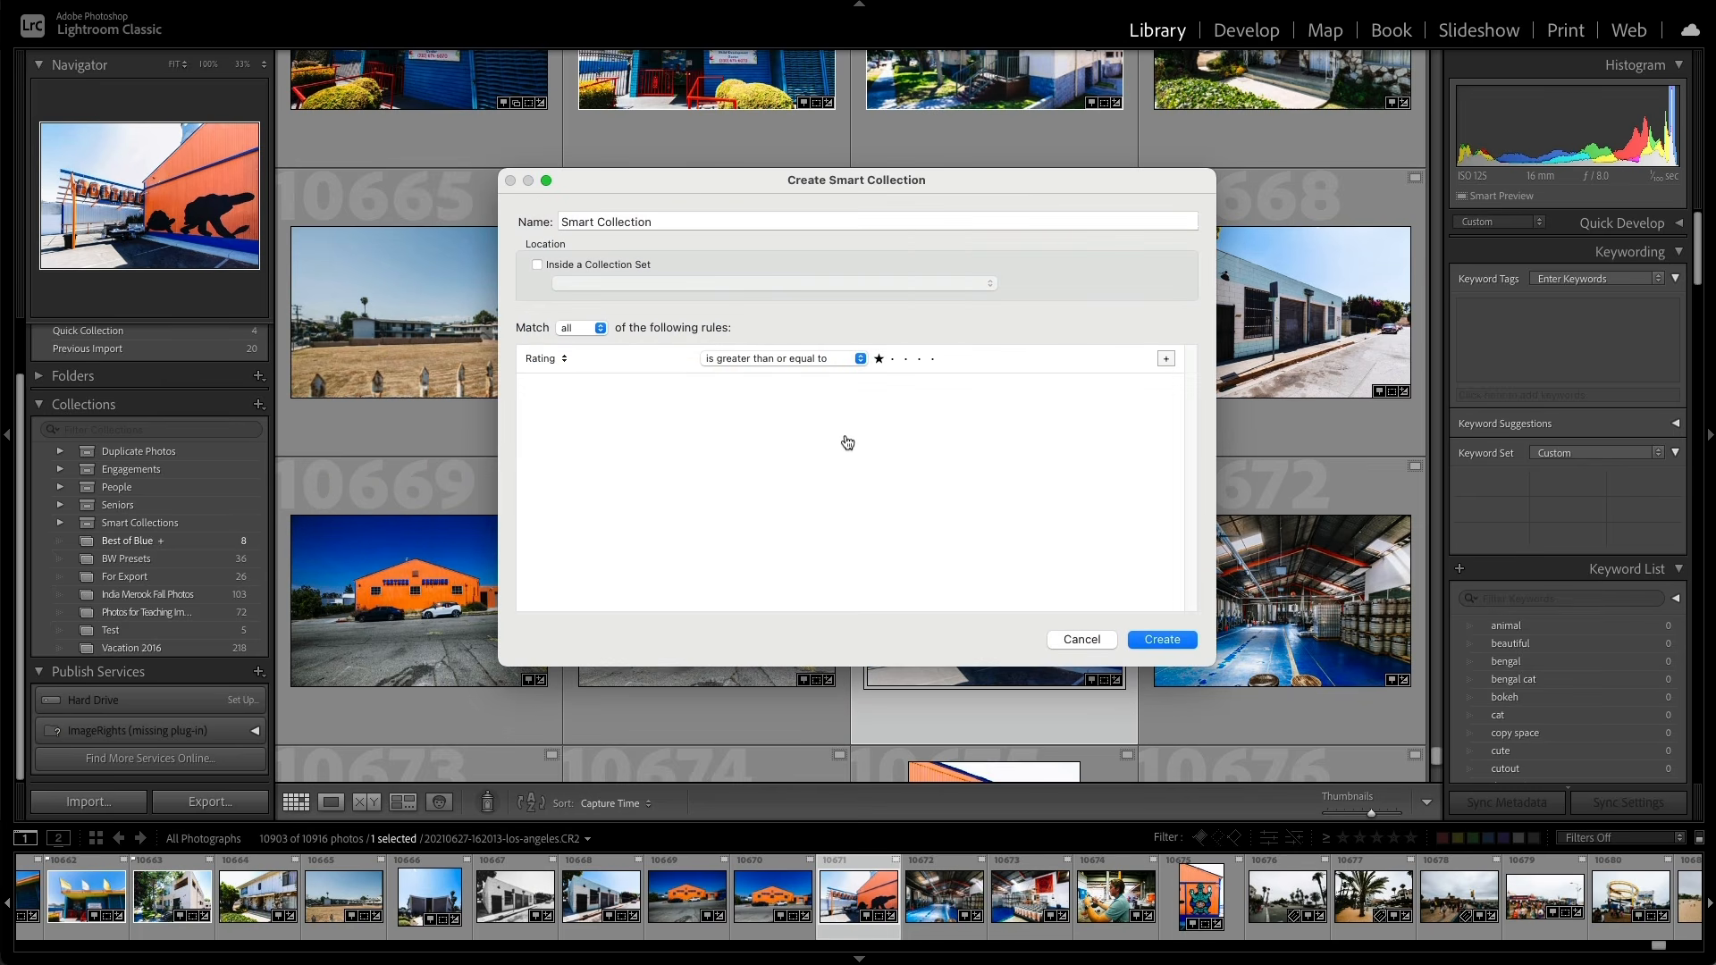
pyautogui.click(845, 435)
pyautogui.click(921, 358)
pyautogui.click(824, 359)
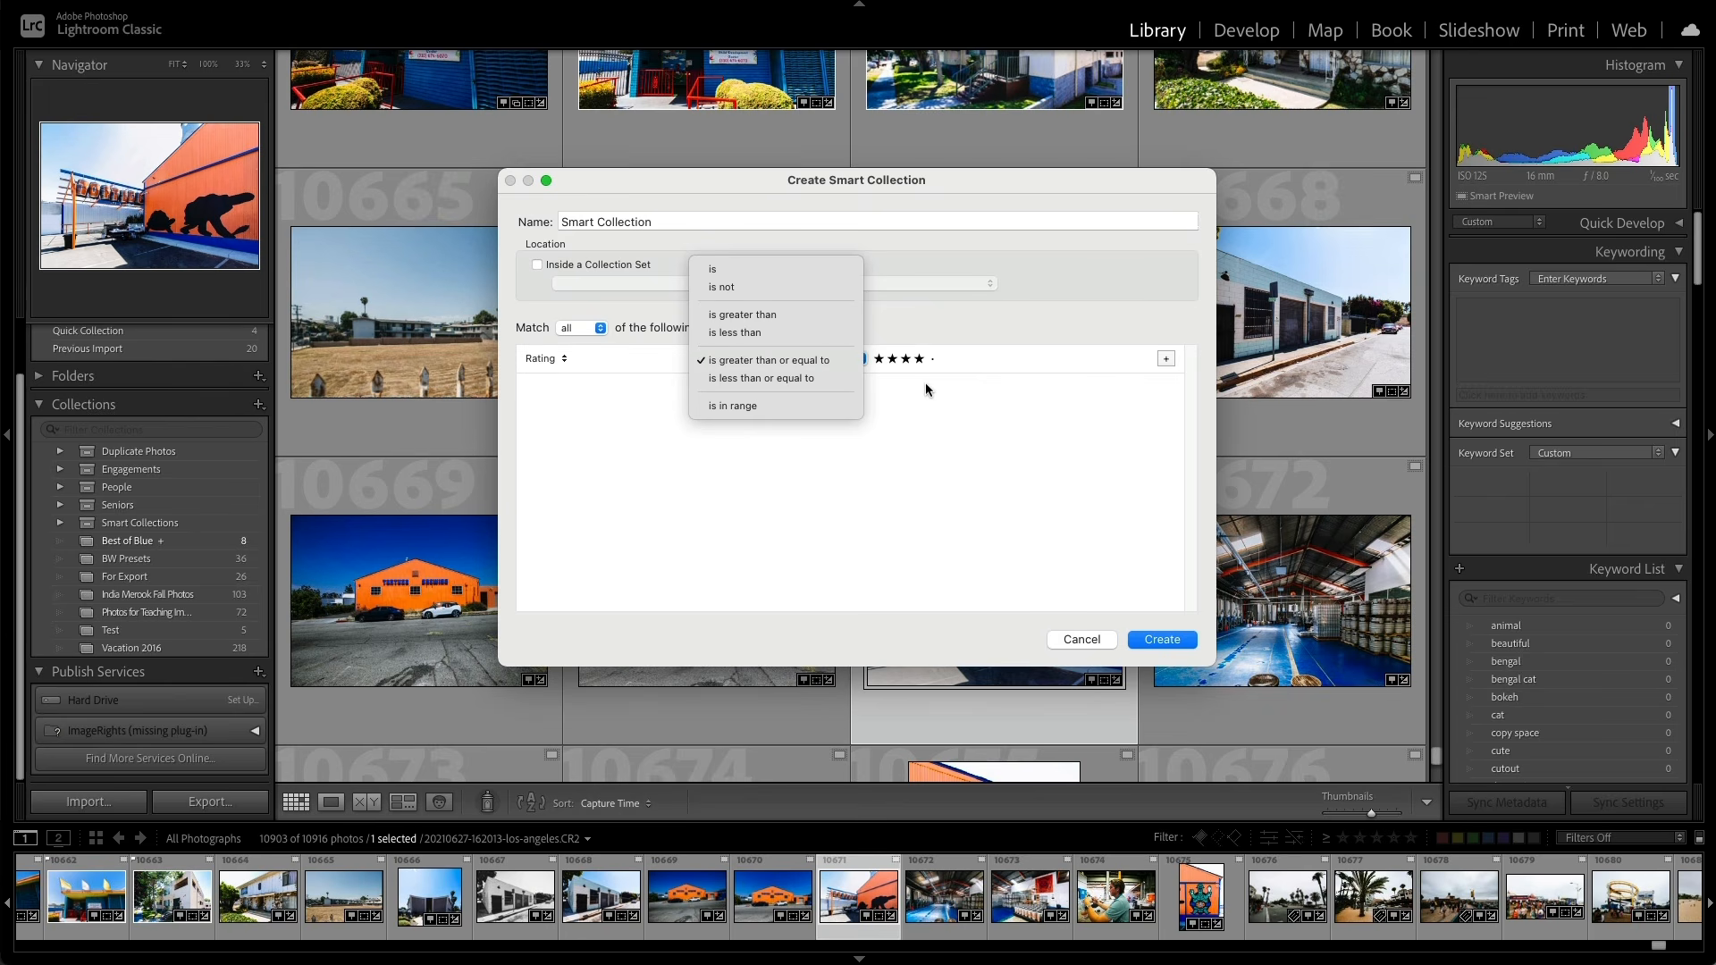
pyautogui.click(926, 383)
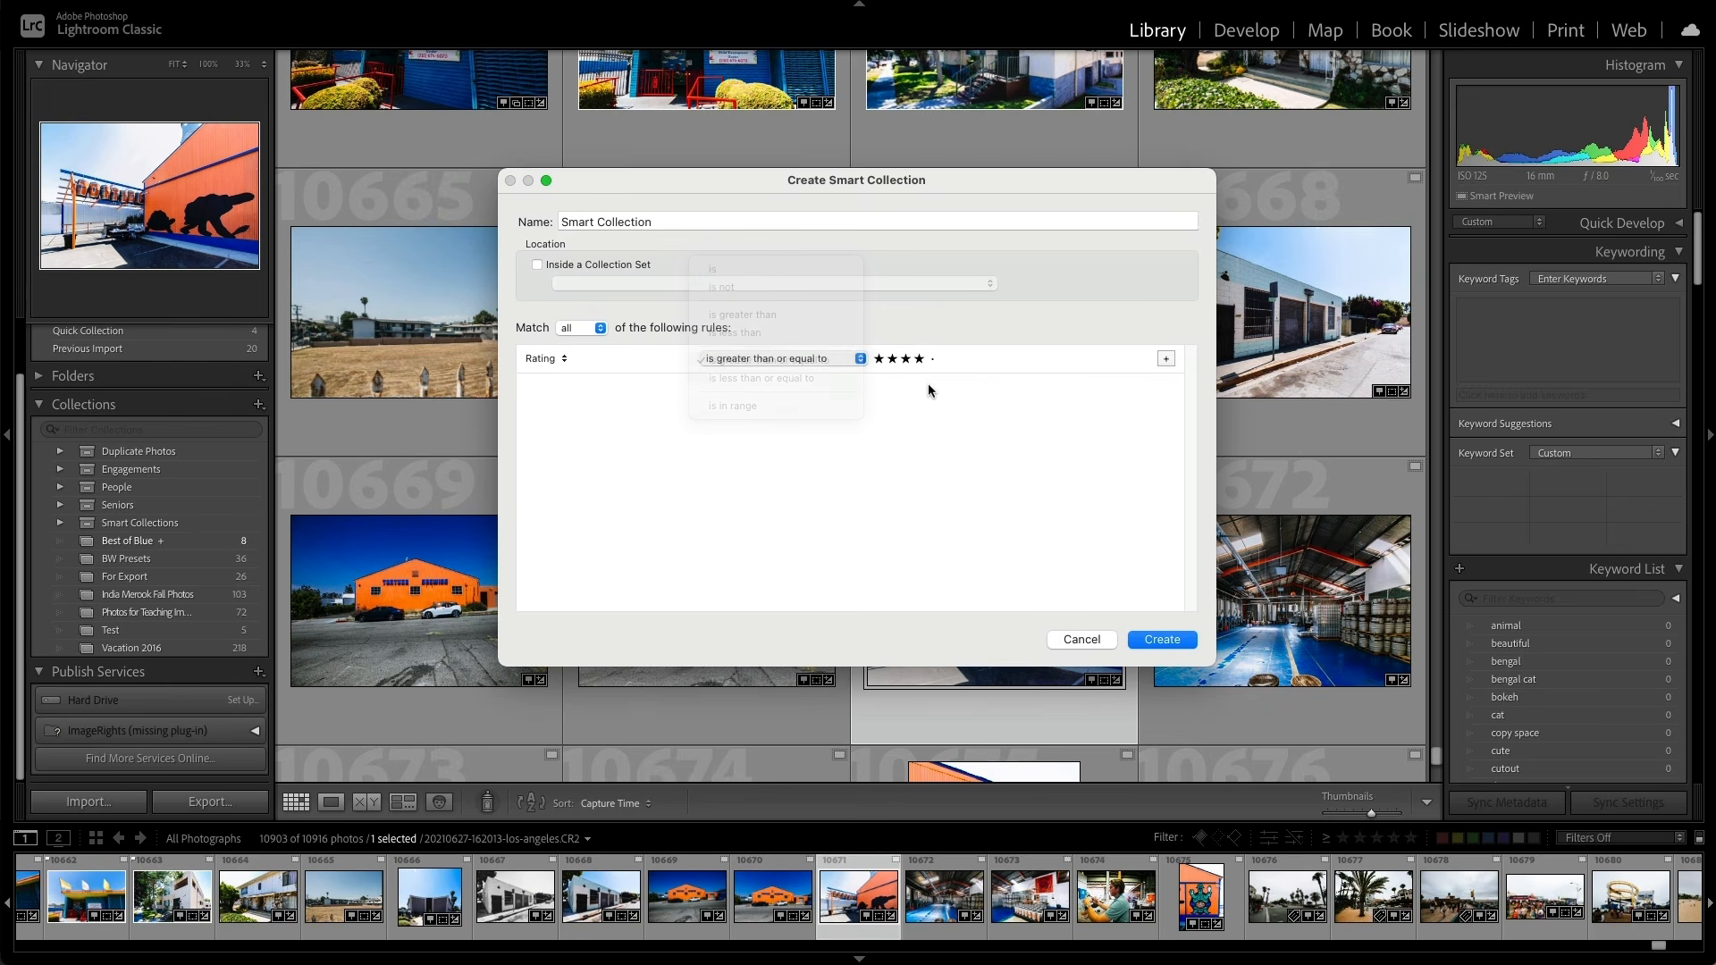
# Step: Add a second smart collection rule for Capture Date with the condition "is in the range"
pyautogui.click(1166, 359)
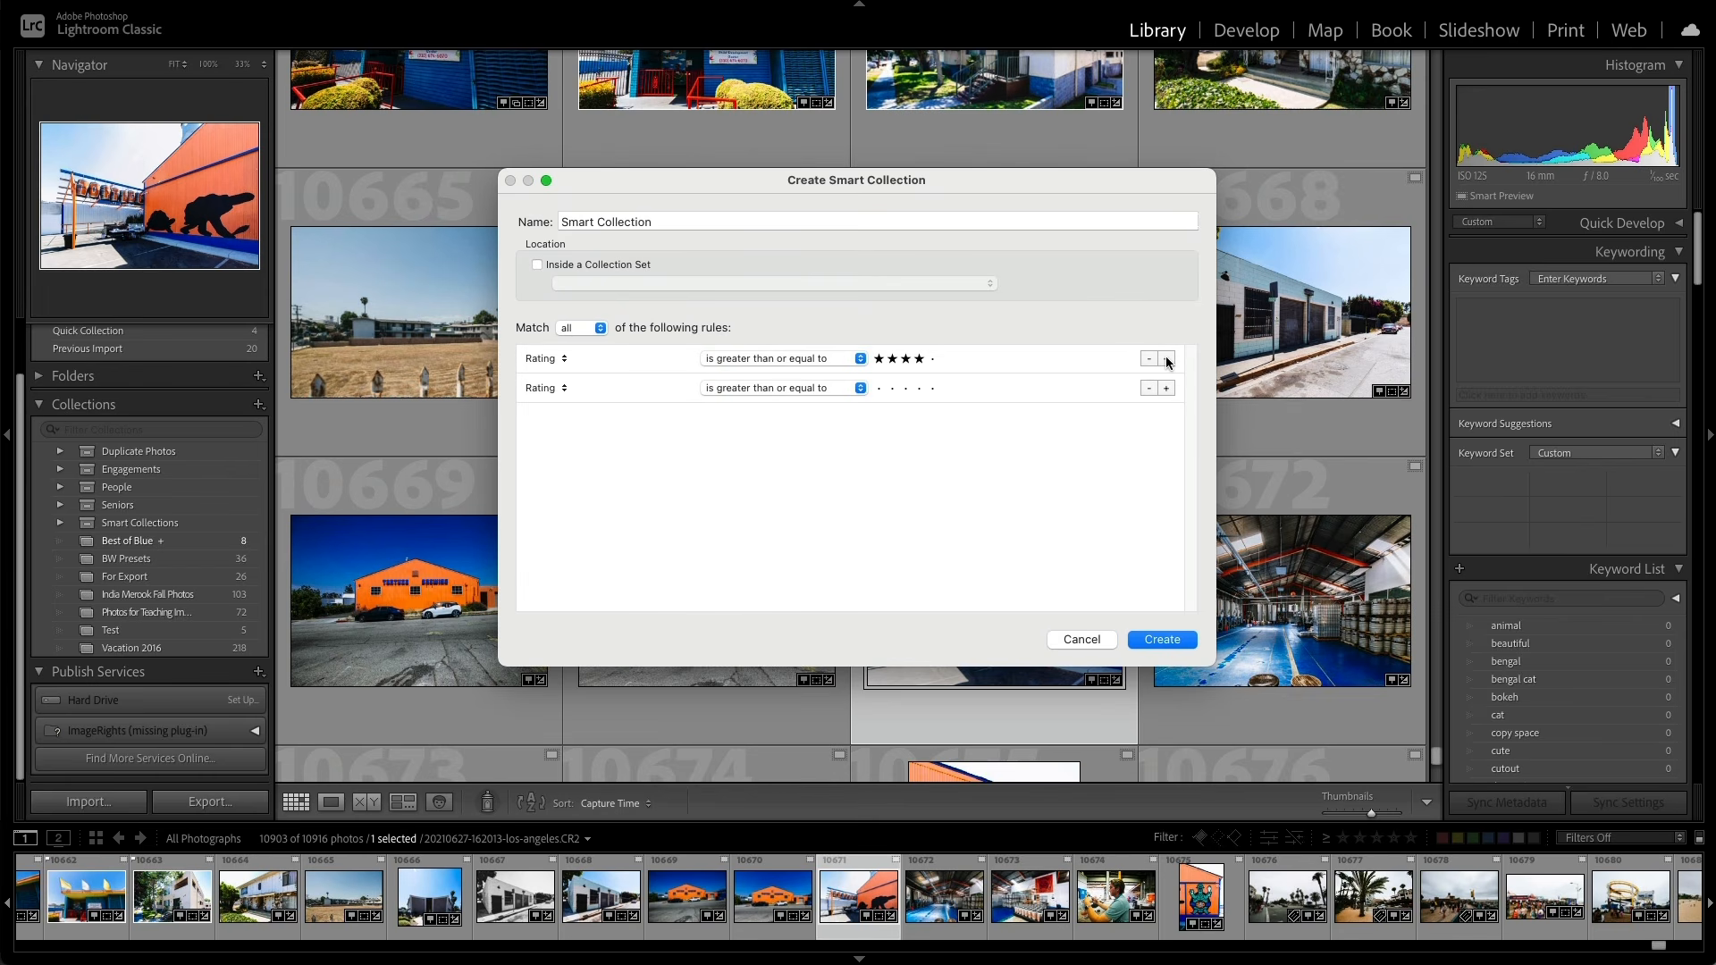
pyautogui.click(547, 392)
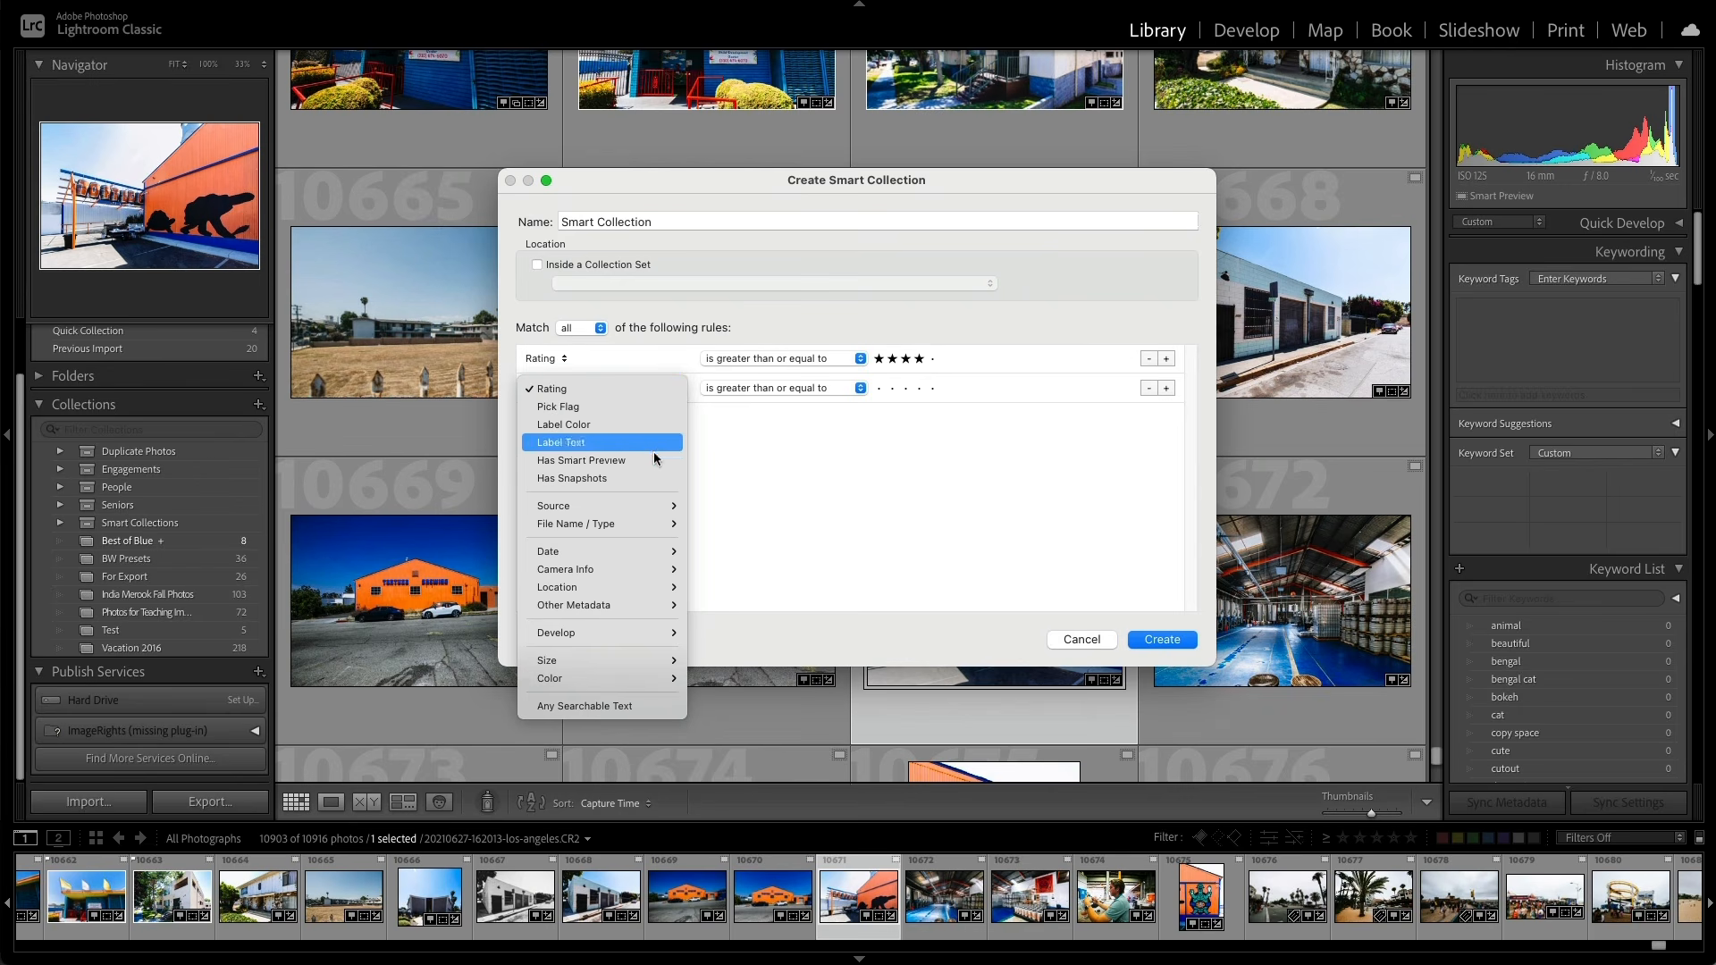
pyautogui.moveTo(650, 547)
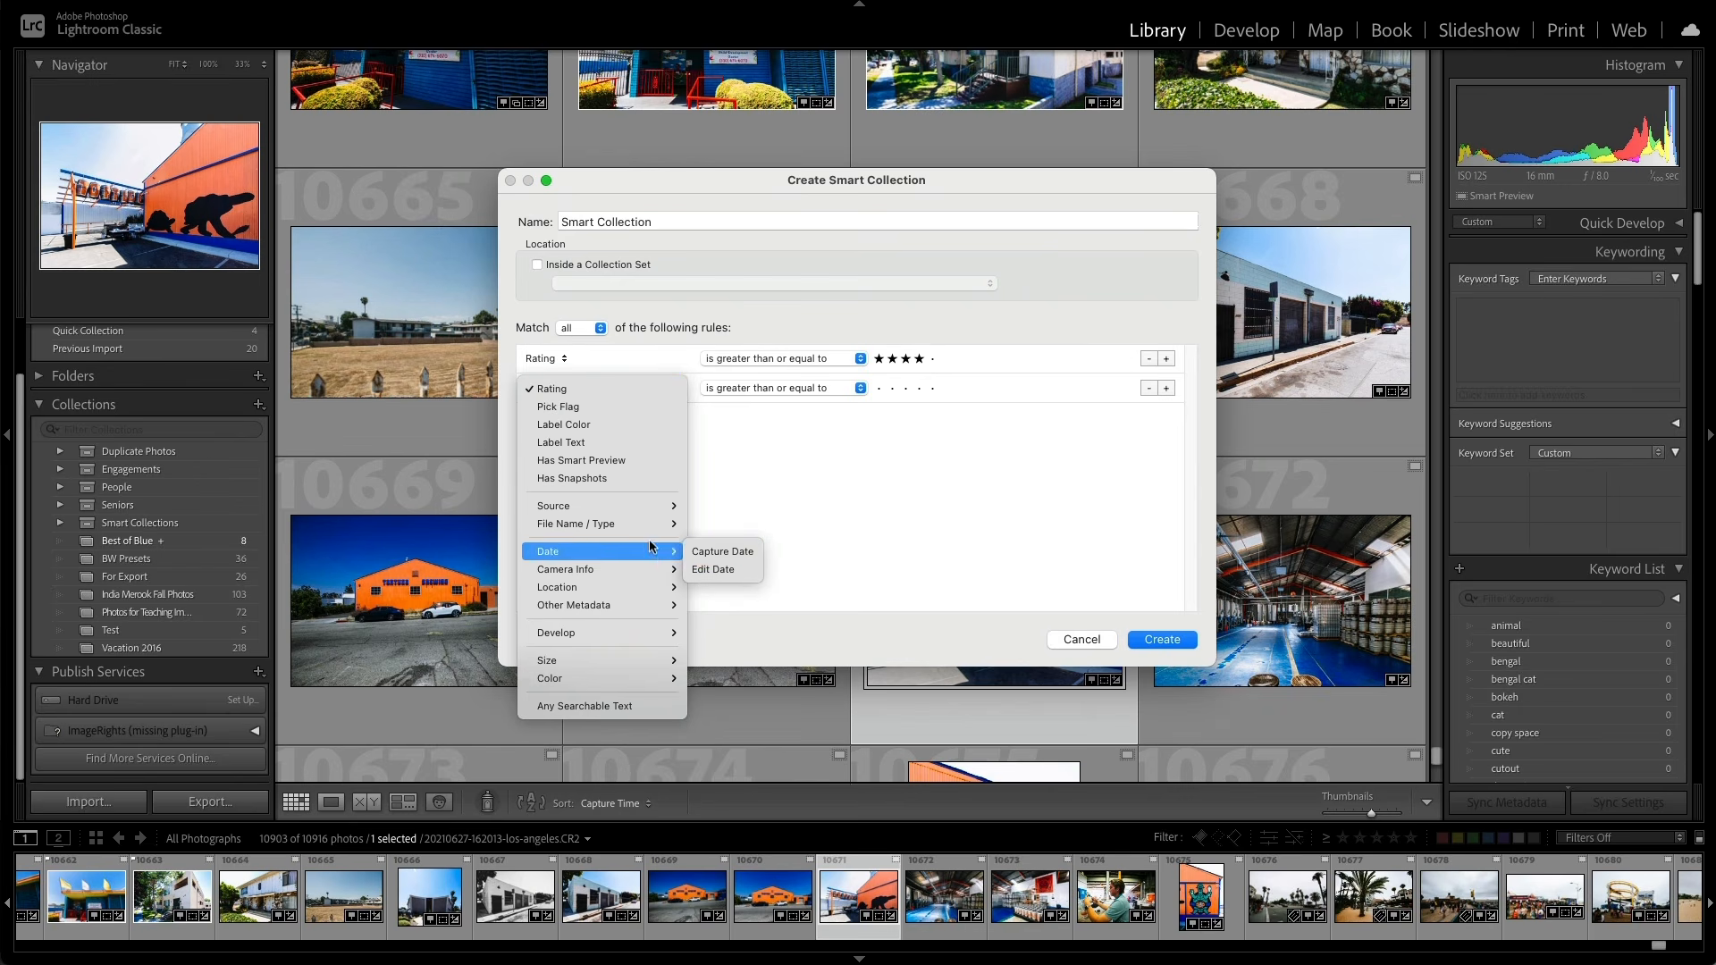
pyautogui.click(760, 554)
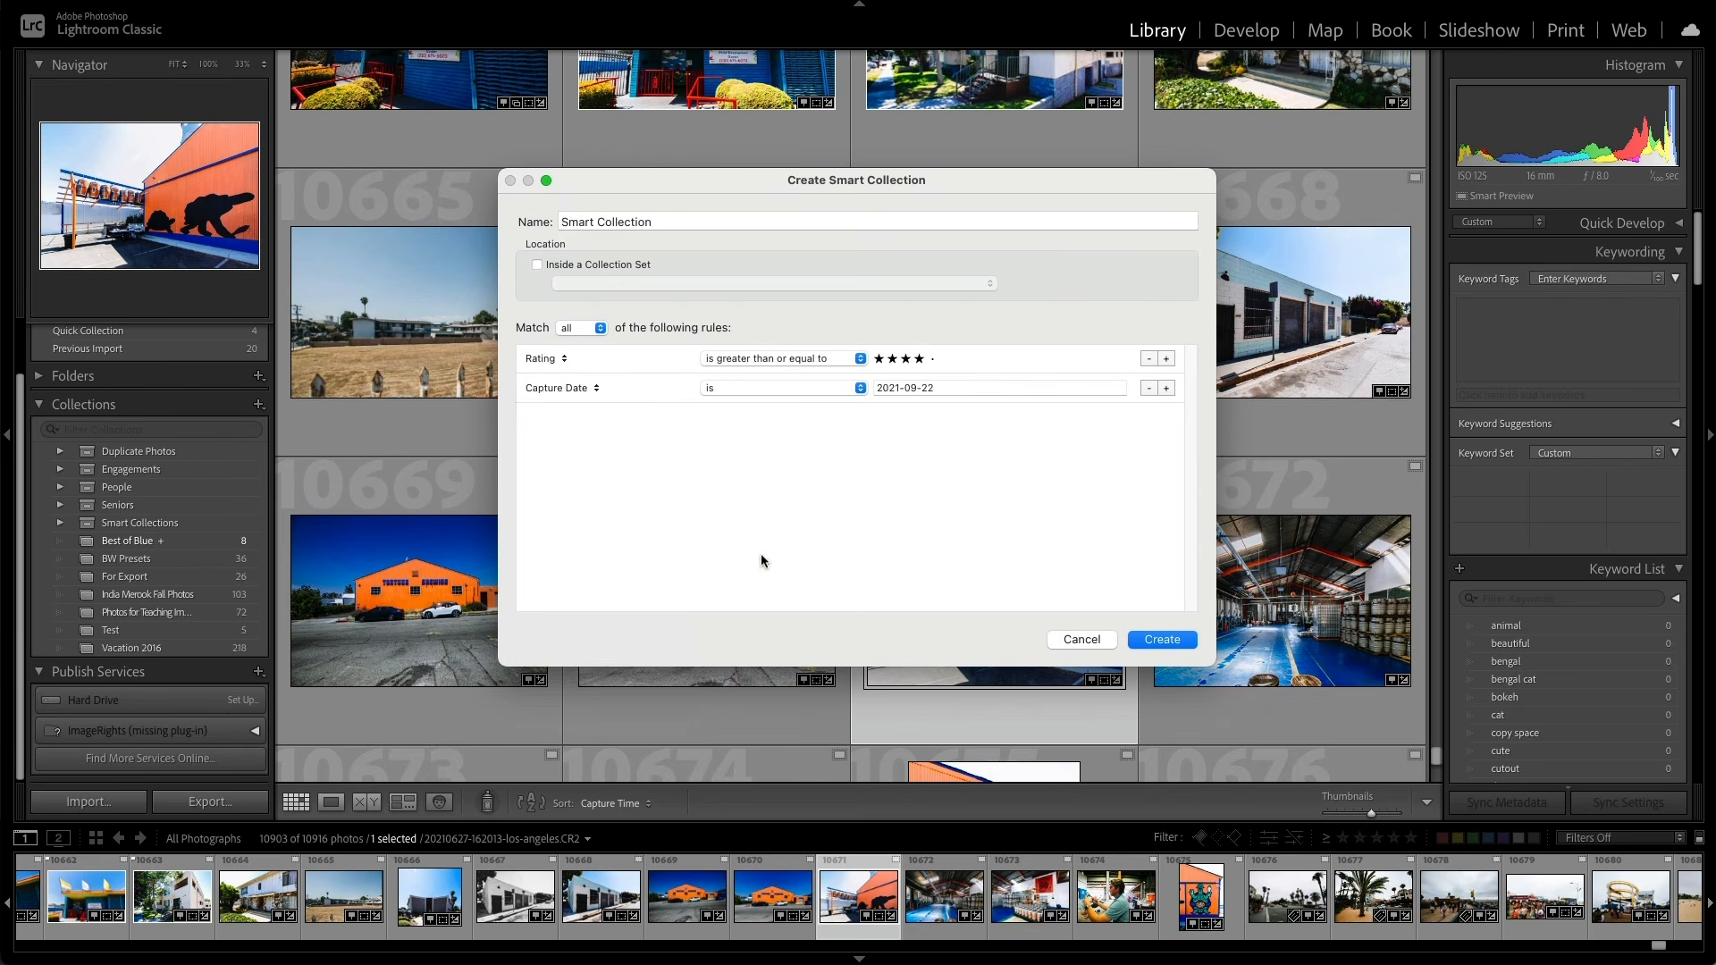
pyautogui.click(809, 389)
pyautogui.click(805, 523)
# Step: Set the Capture Date range to 2021-01-01 through 2021-06-30
pyautogui.click(949, 385)
pyautogui.click(905, 388)
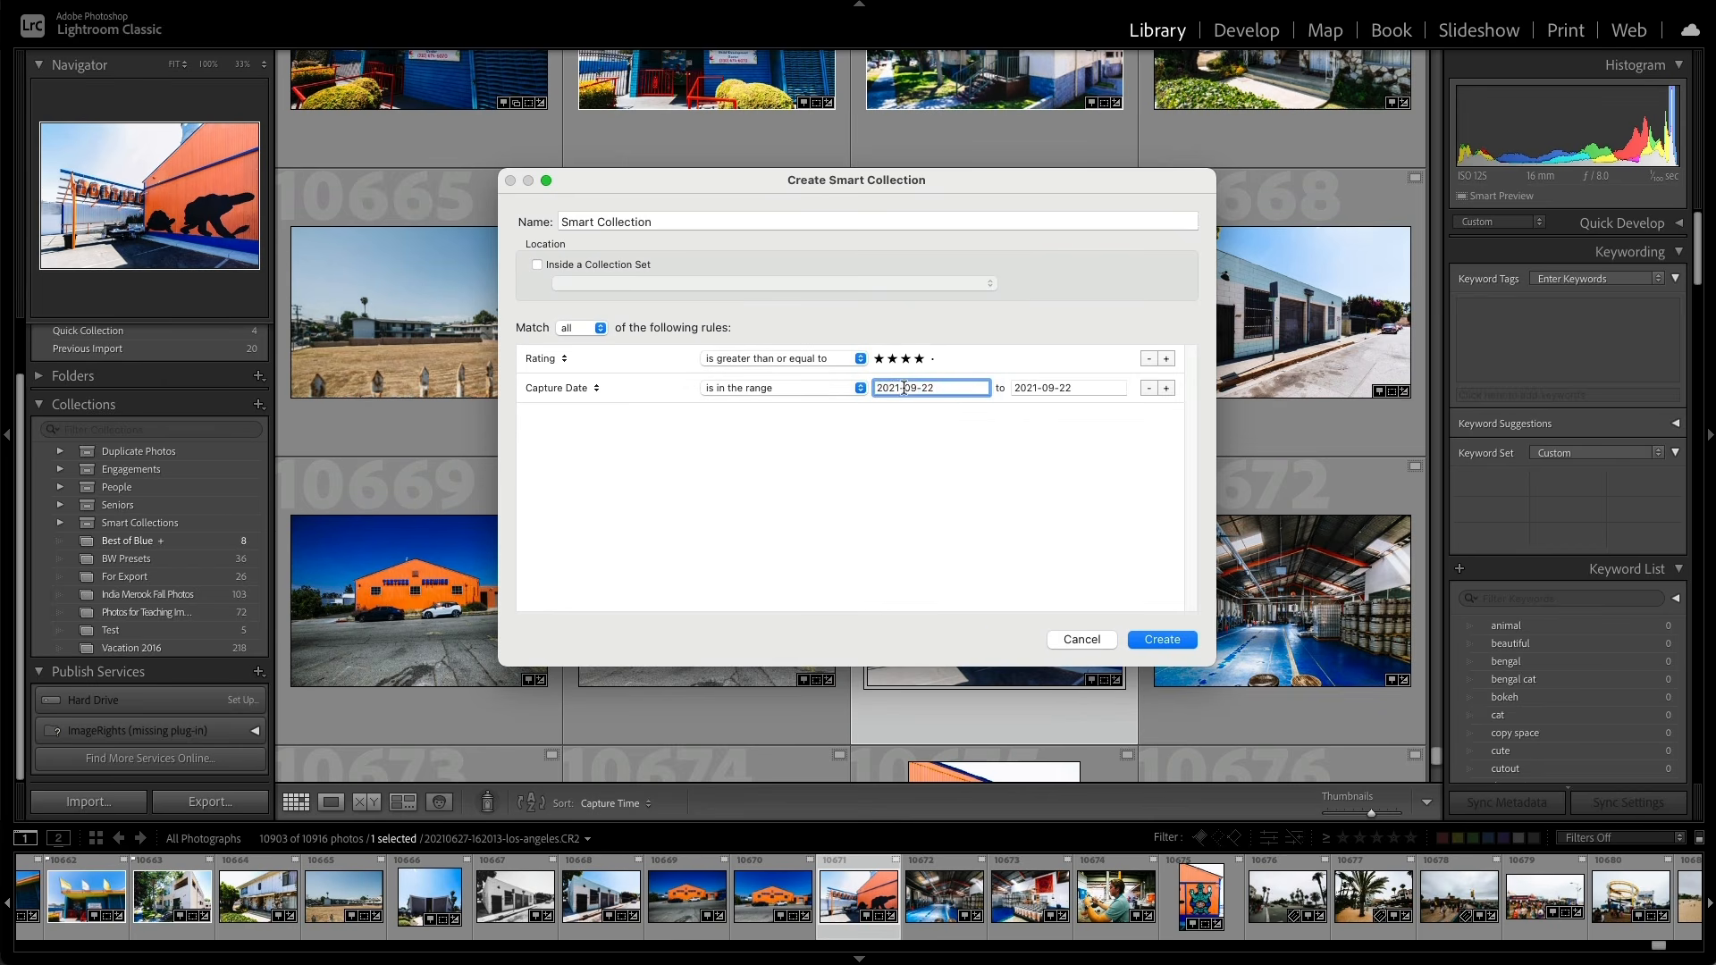
pyautogui.moveTo(905, 388); pyautogui.dragTo(991, 388)
pyautogui.write('-01-01')
pyautogui.press('Tab')
pyautogui.write('2021-0')
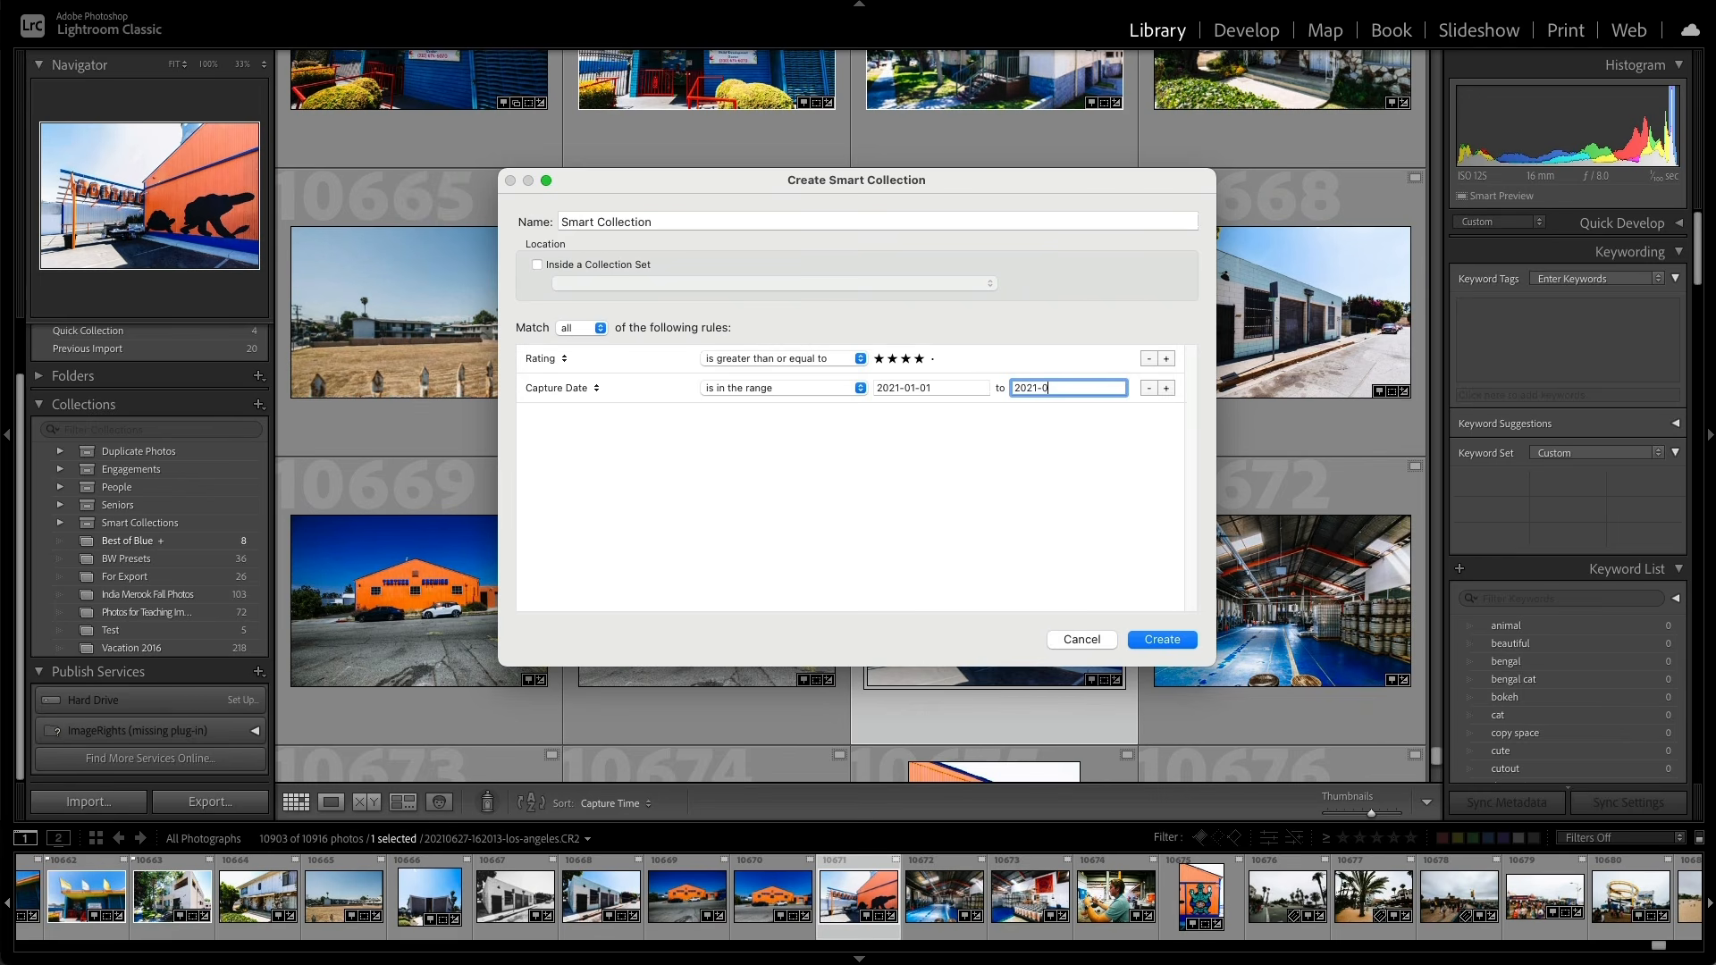
pyautogui.write('6-30')
pyautogui.click(957, 509)
# Step: Name the smart collection First Half Favorites, keep it matching all rules, and create it
pyautogui.tripleClick(639, 219)
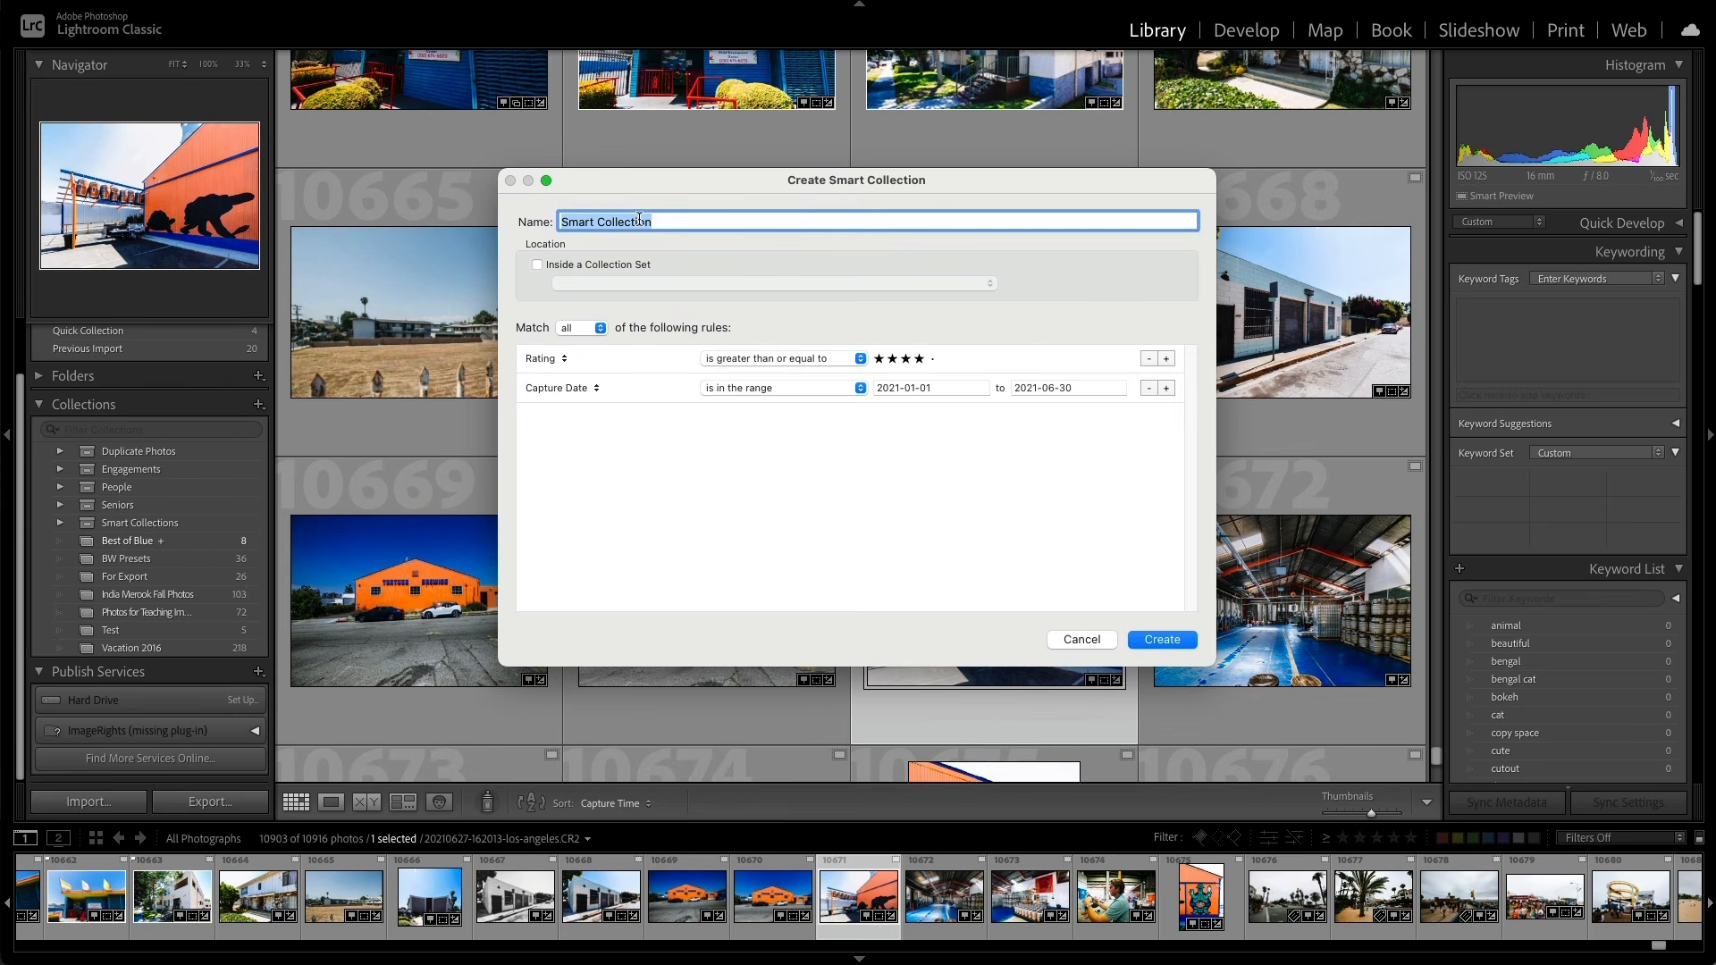
pyautogui.click(603, 329)
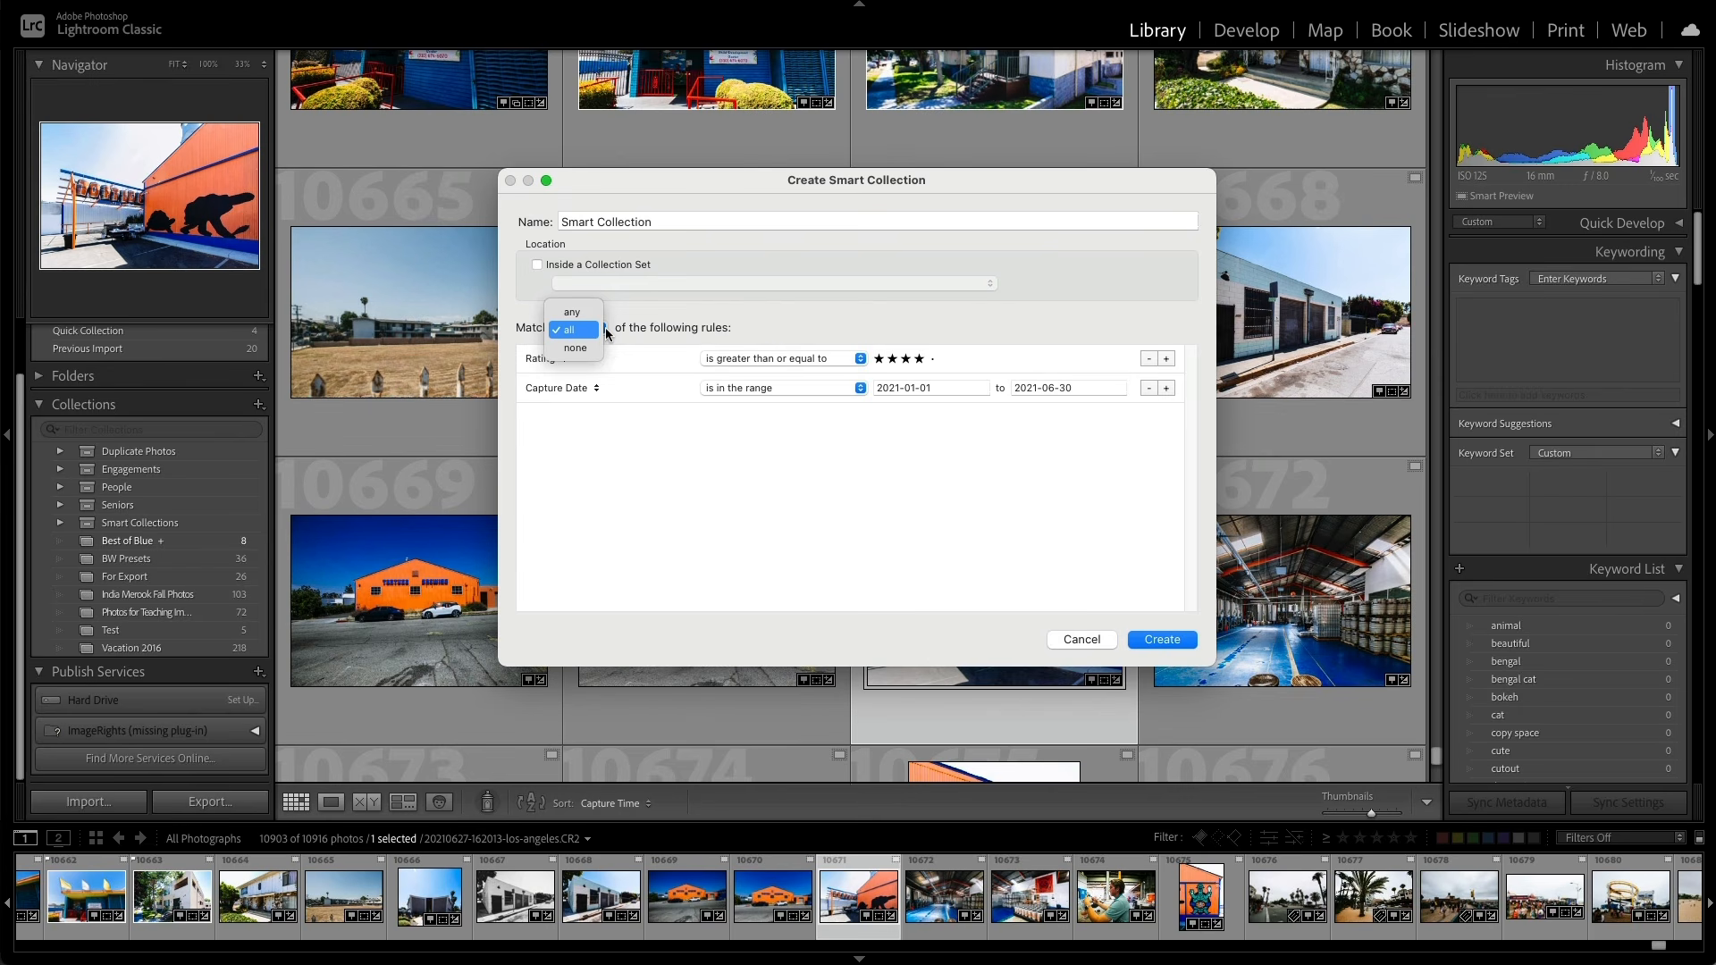
pyautogui.click(812, 327)
pyautogui.click(699, 222)
pyautogui.write('First H')
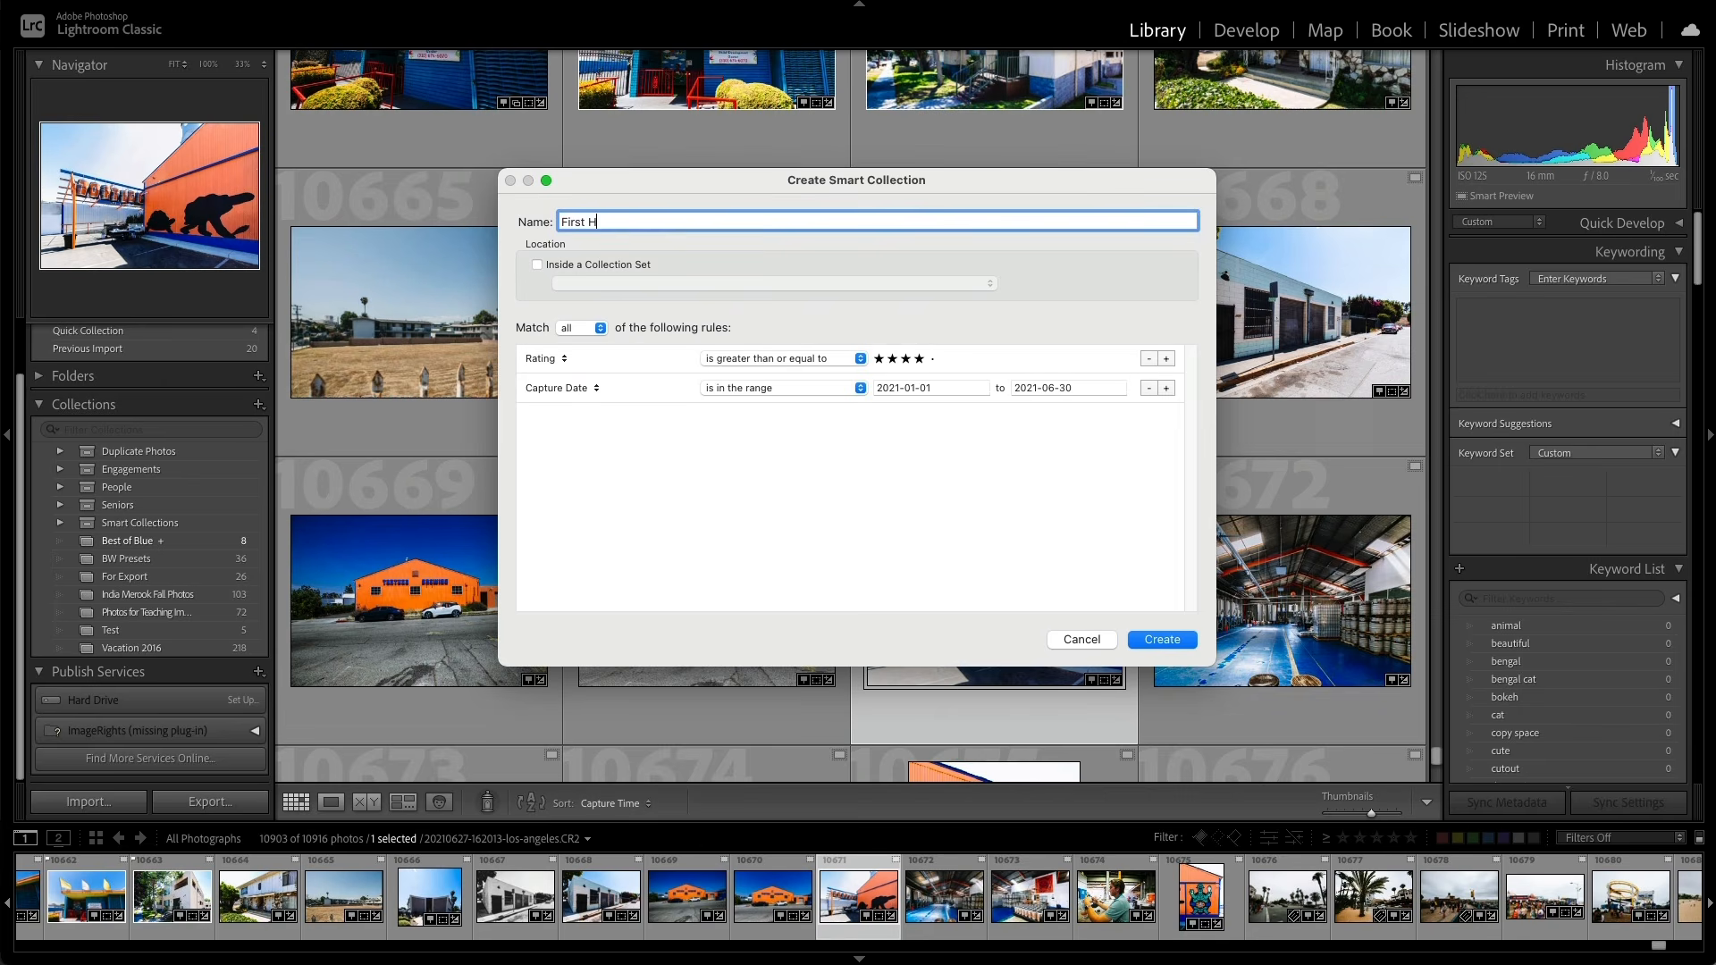
pyautogui.write('alf Favorites')
pyautogui.click(1163, 640)
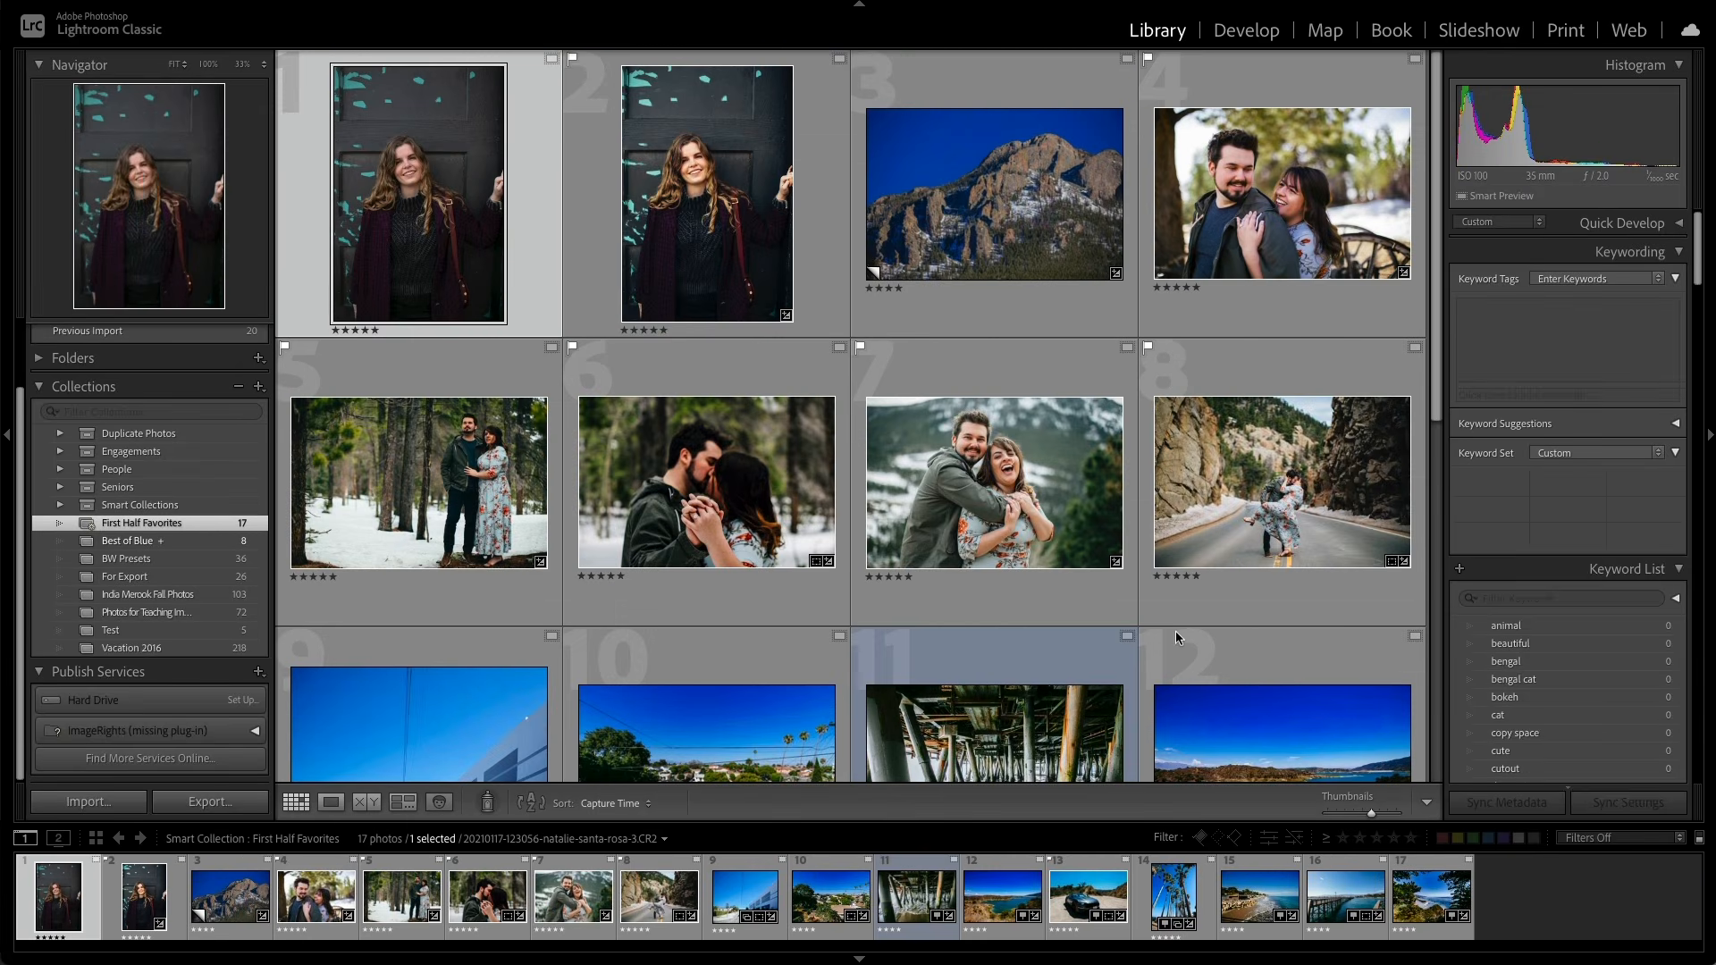
pyautogui.scroll(-3, 1177, 631)
pyautogui.scroll(-4, 1176, 631)
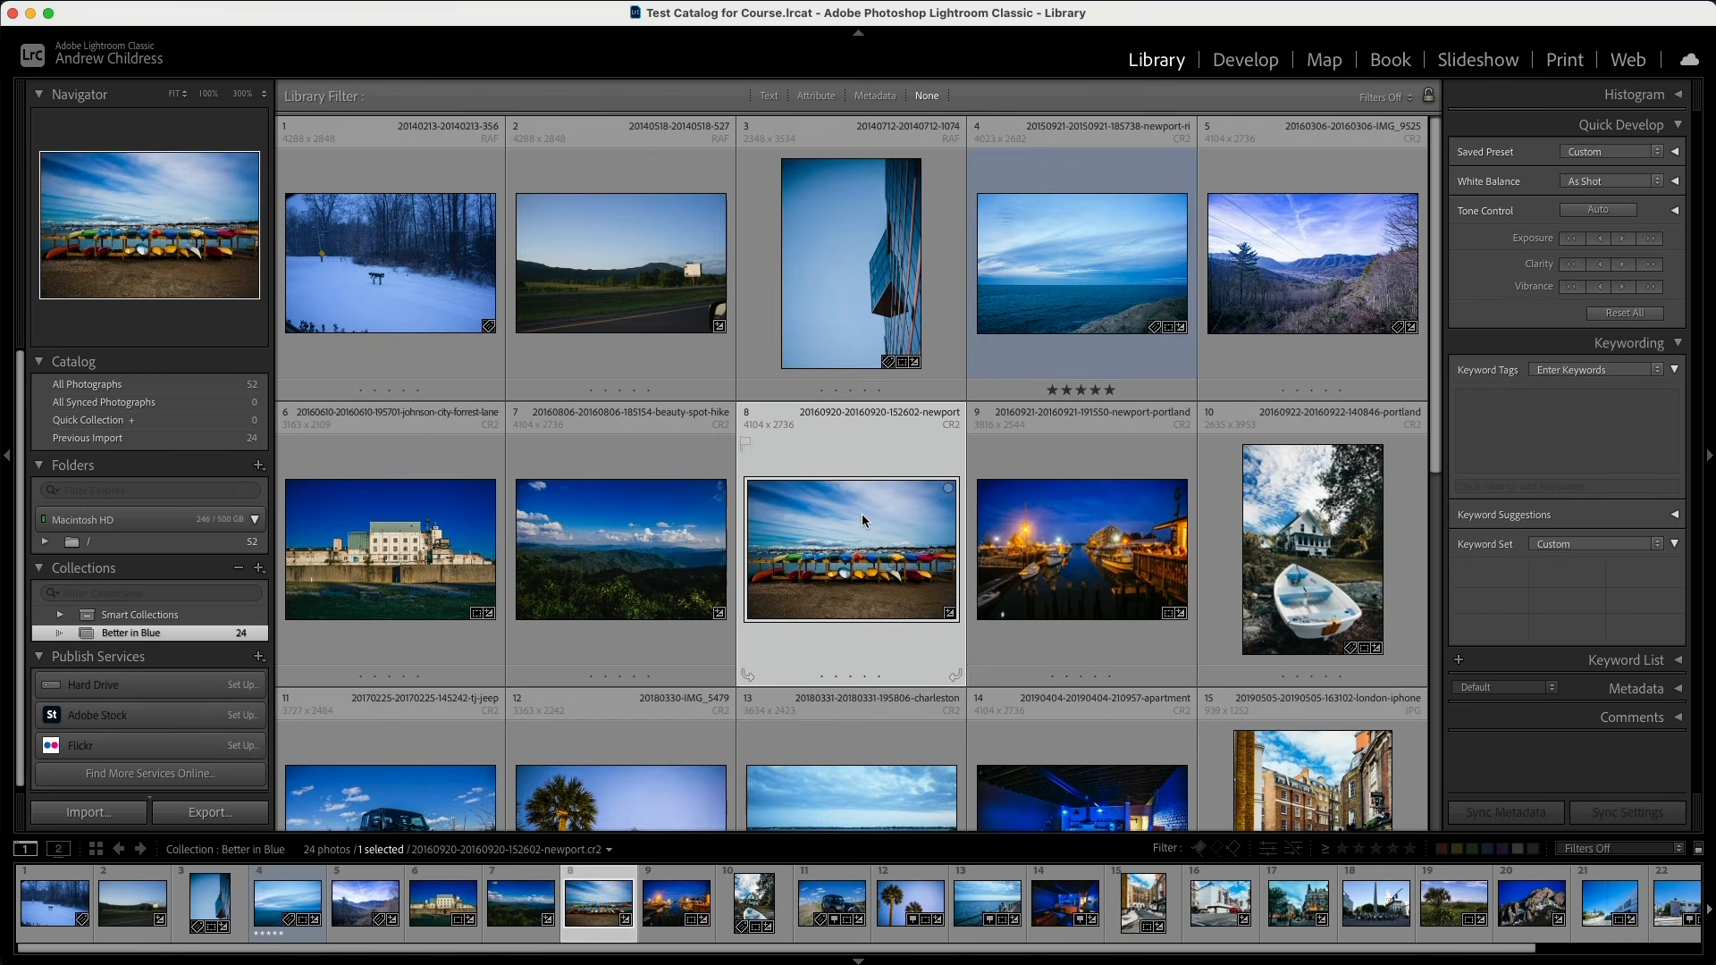
# Step: Shrink the grid thumbnails until the whole Better in Blue collection fits, and select the blue-lit apartment photo
pyautogui.press('t')
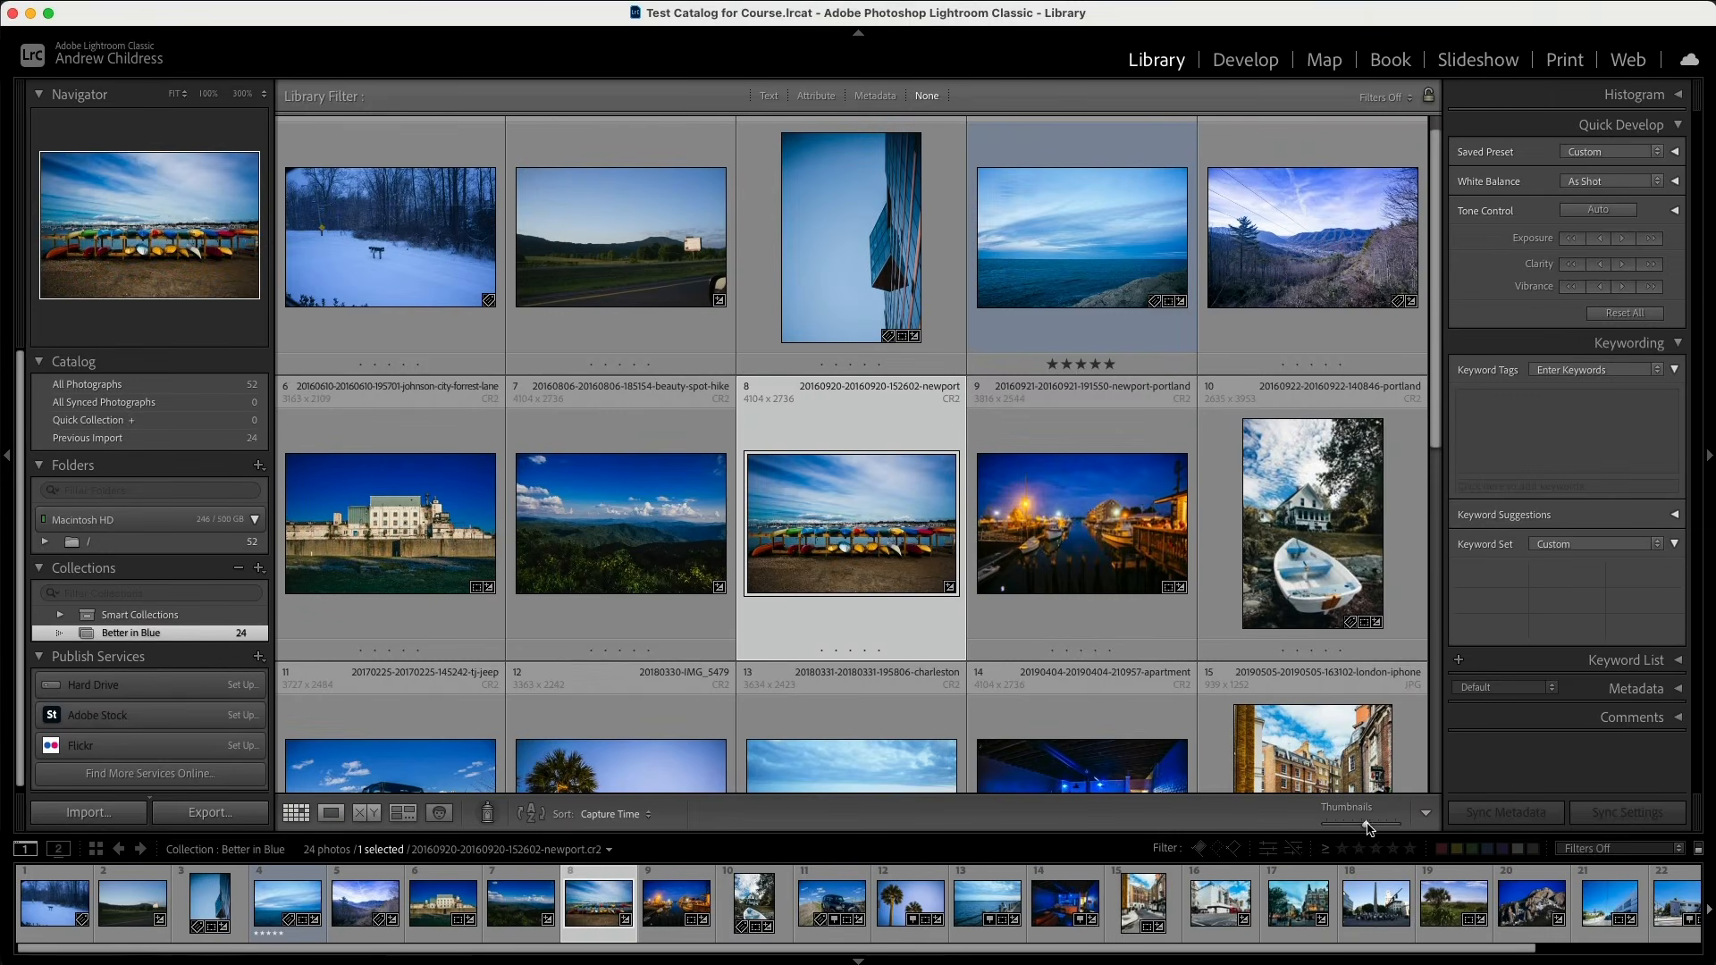
pyautogui.moveTo(1367, 825); pyautogui.dragTo(1356, 828)
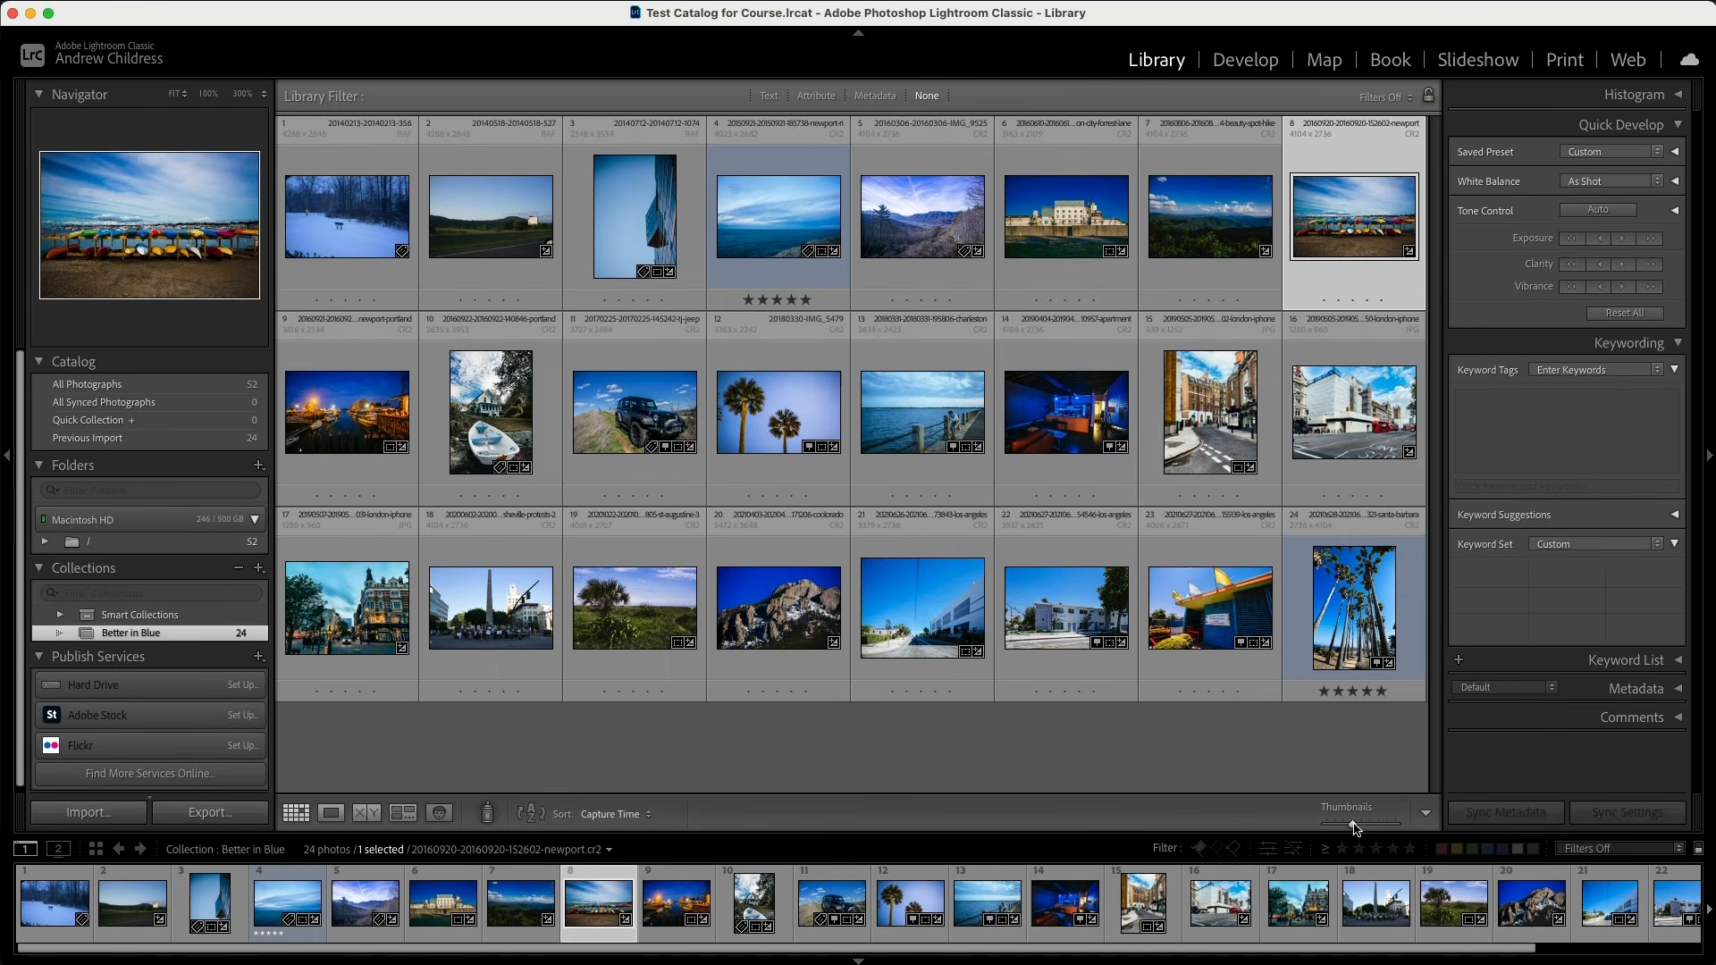
pyautogui.click(1266, 762)
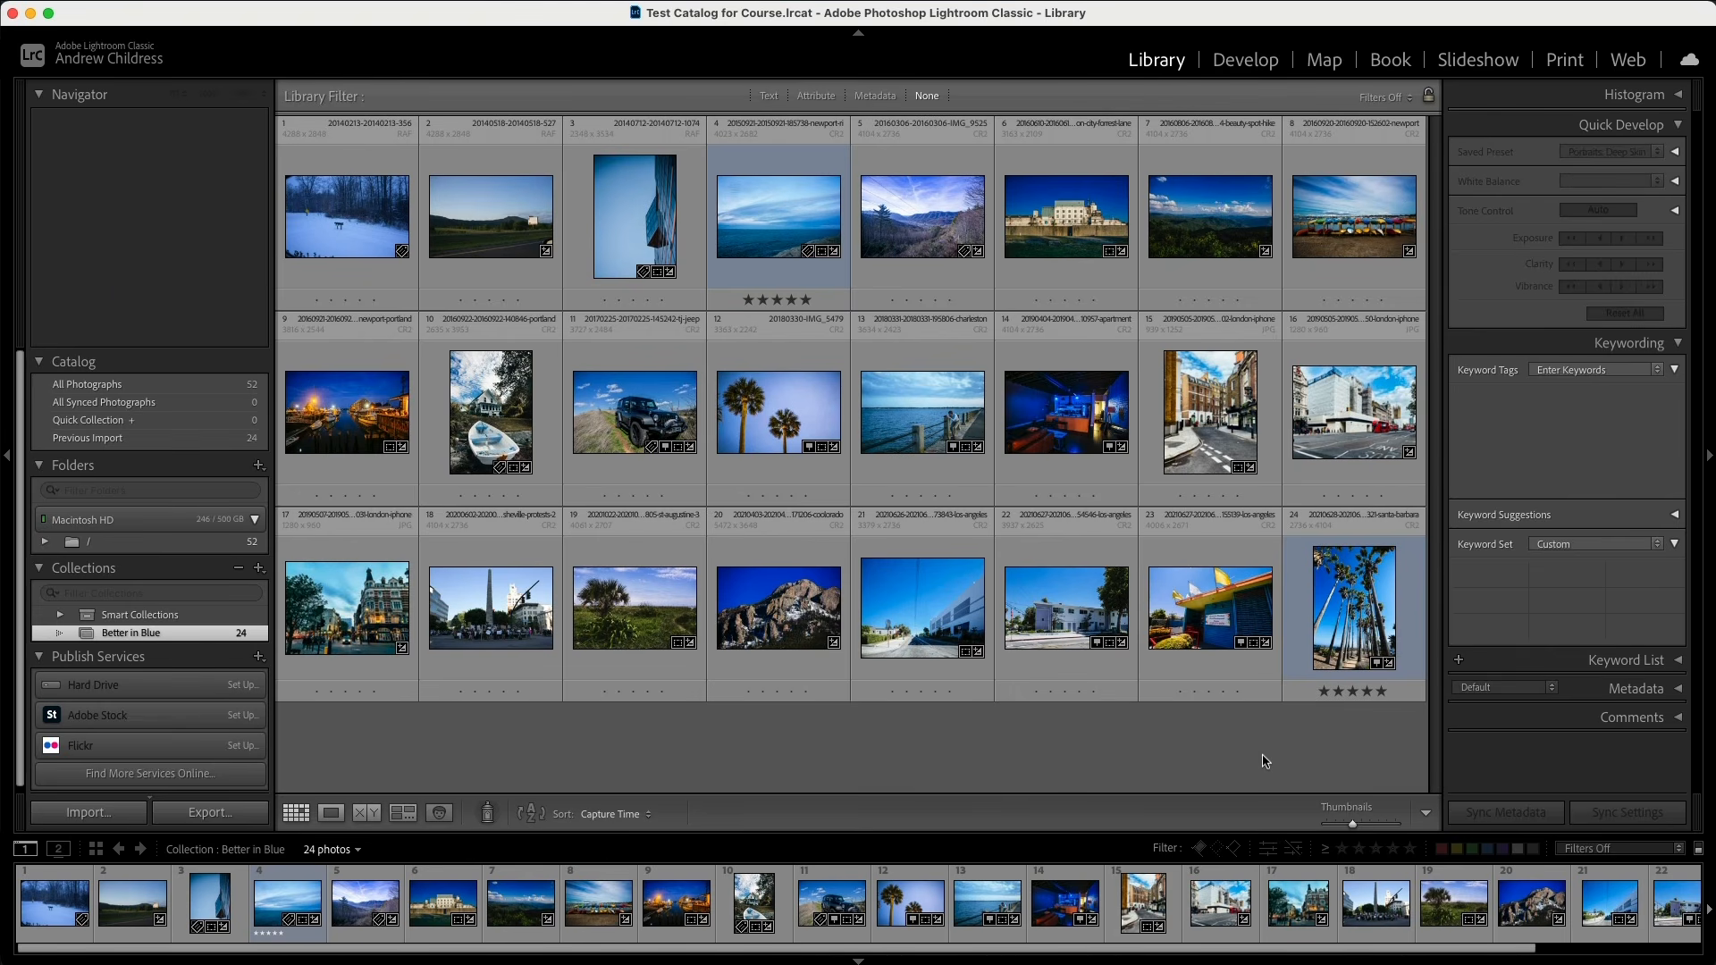
pyautogui.click(1072, 432)
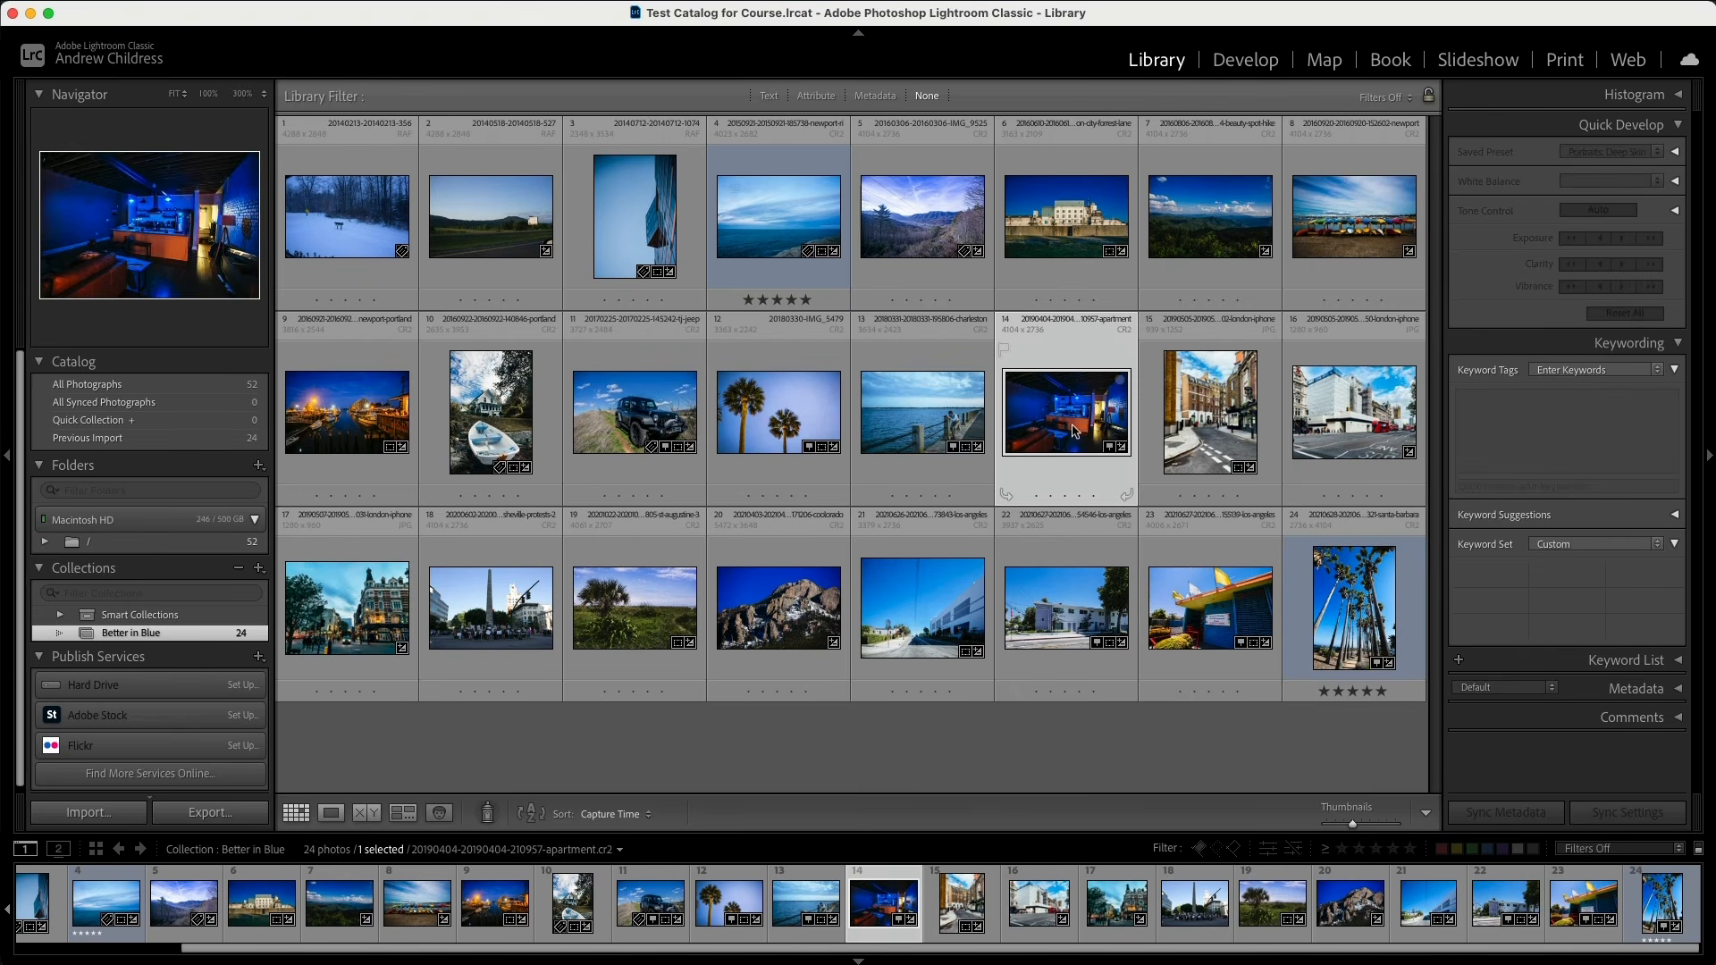
# Step: Reorder the Better in Blue collection: white boat photo first, blue apartment second, harbor third, snow scene fifth and five-star seascape fourteenth
pyautogui.moveTo(1072, 432); pyautogui.dragTo(458, 253)
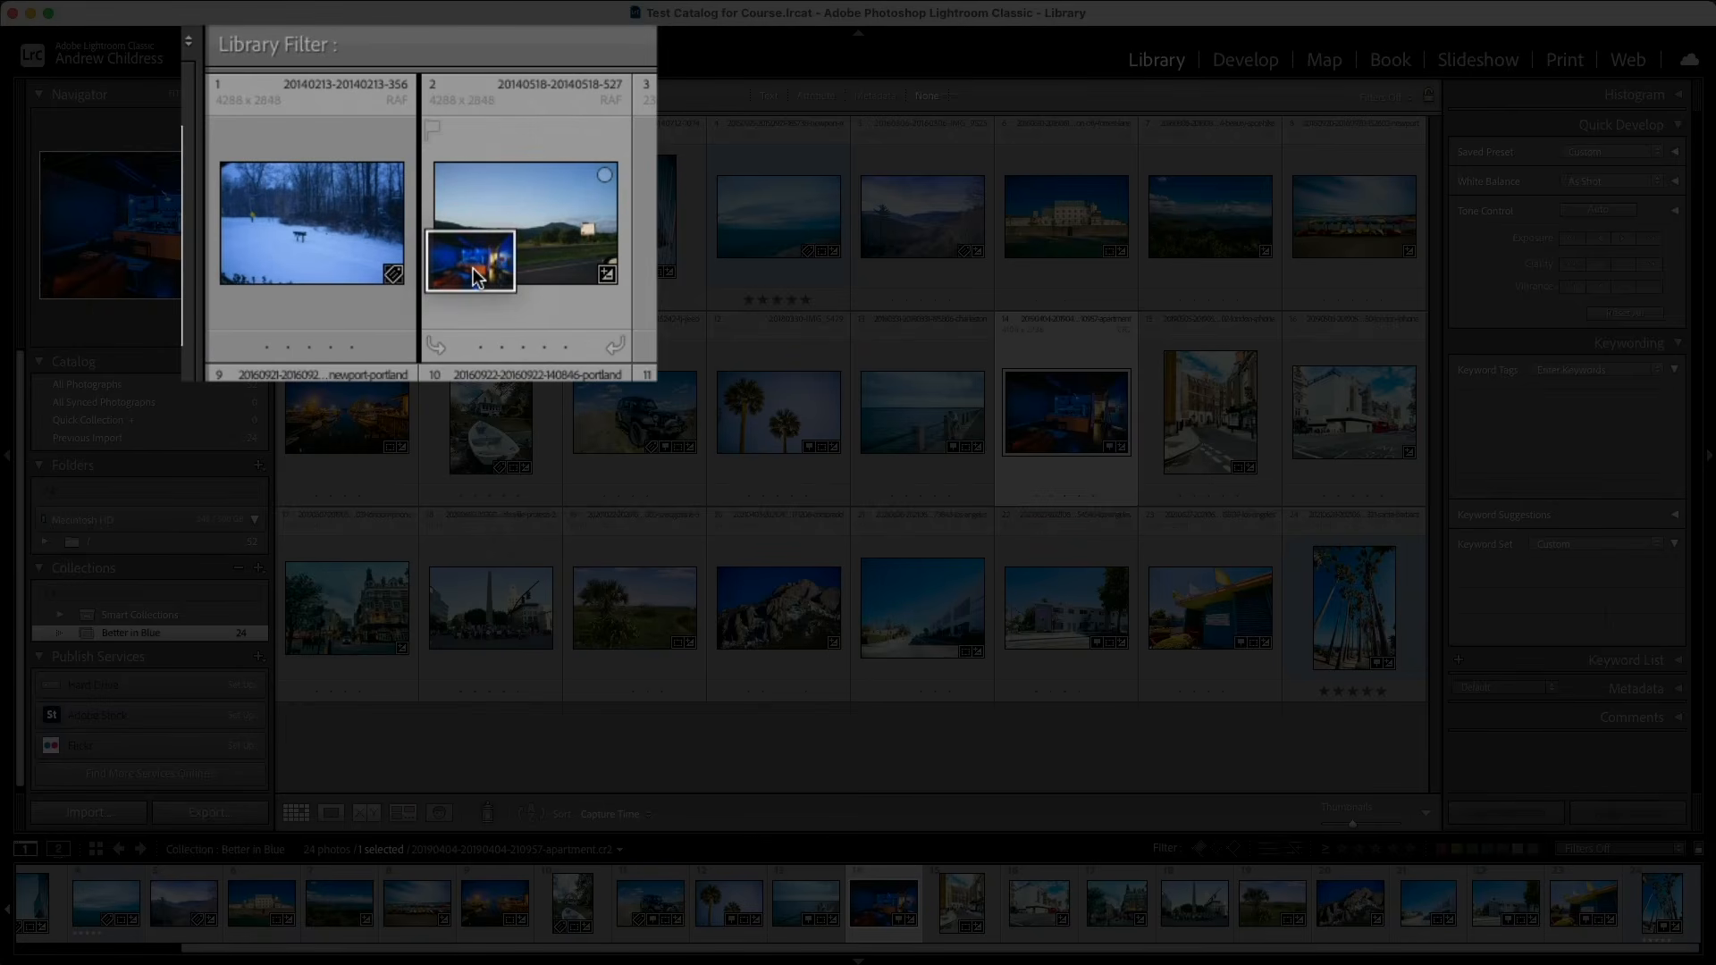
pyautogui.moveTo(457, 253); pyautogui.dragTo(457, 253)
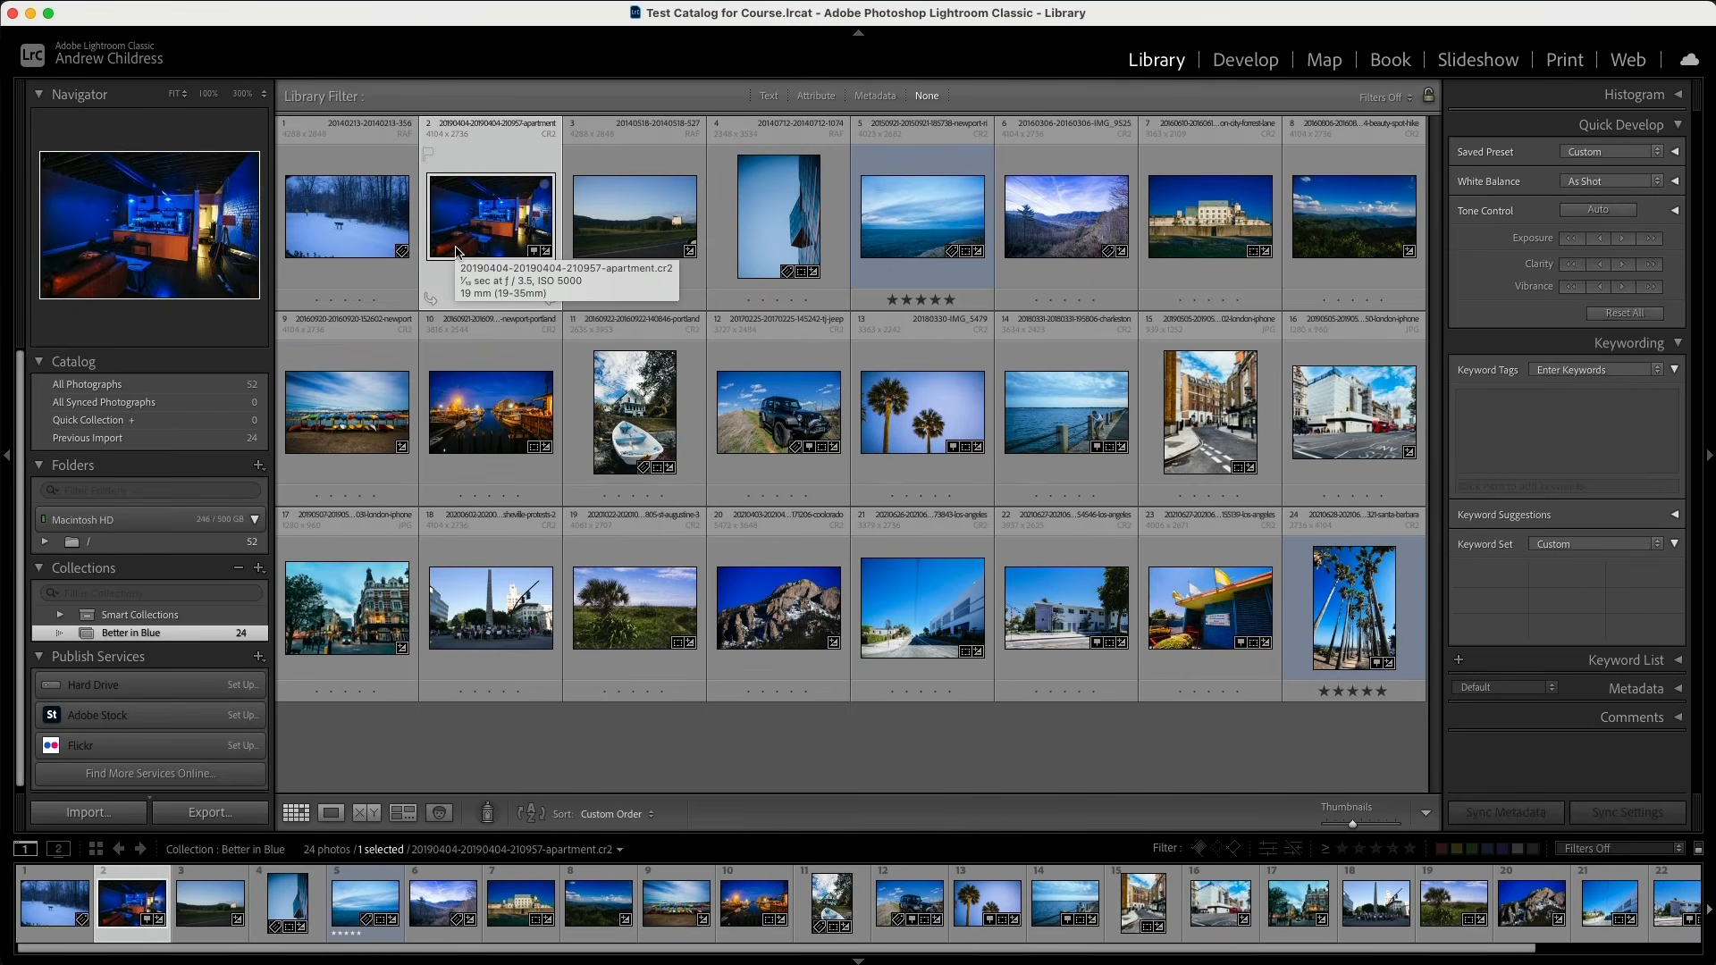
pyautogui.moveTo(464, 393); pyautogui.dragTo(570, 261)
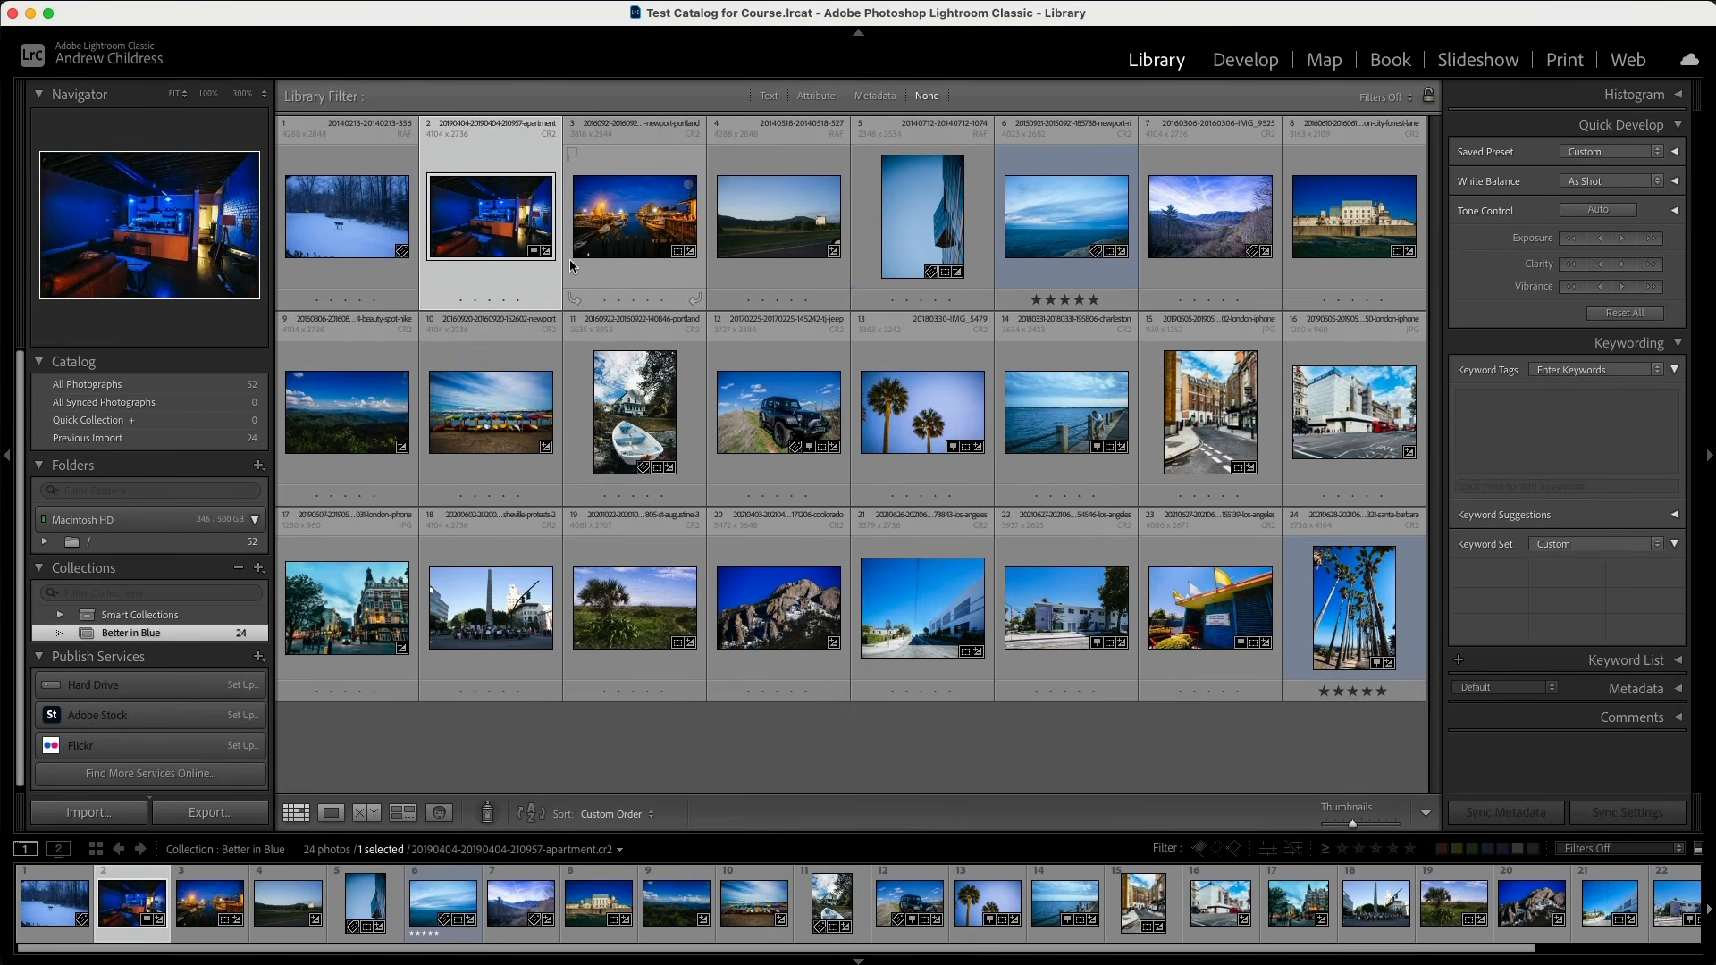
pyautogui.moveTo(648, 399); pyautogui.dragTo(347, 256)
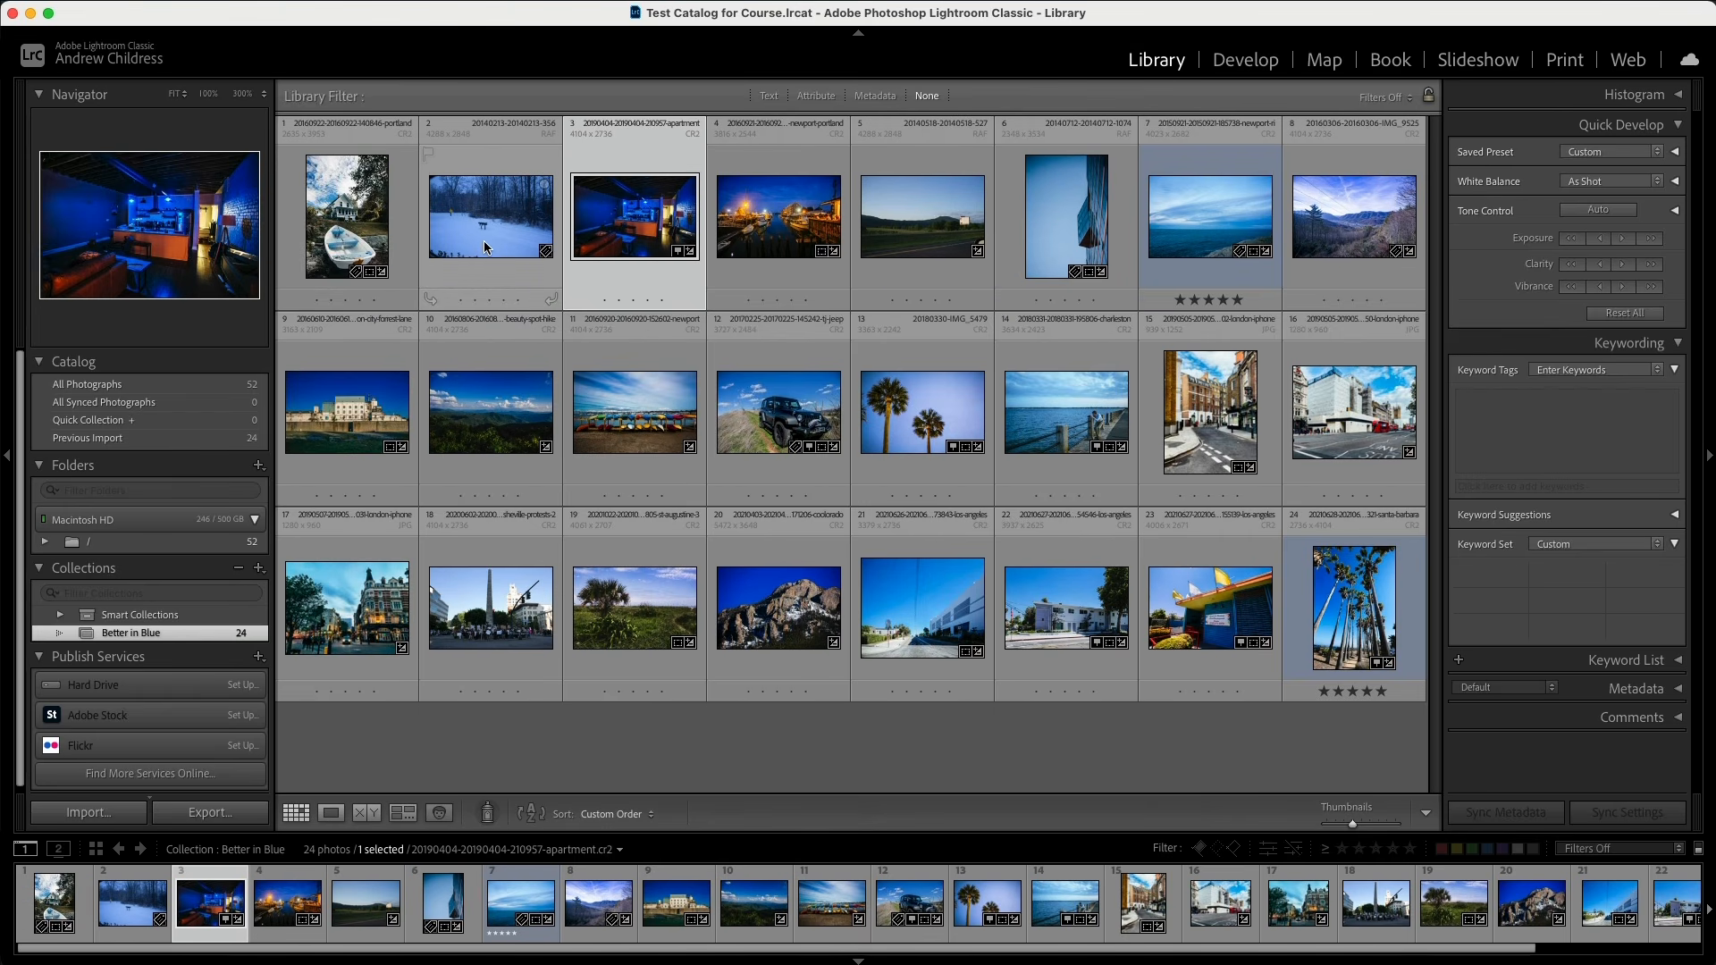
pyautogui.moveTo(626, 228); pyautogui.dragTo(1008, 232)
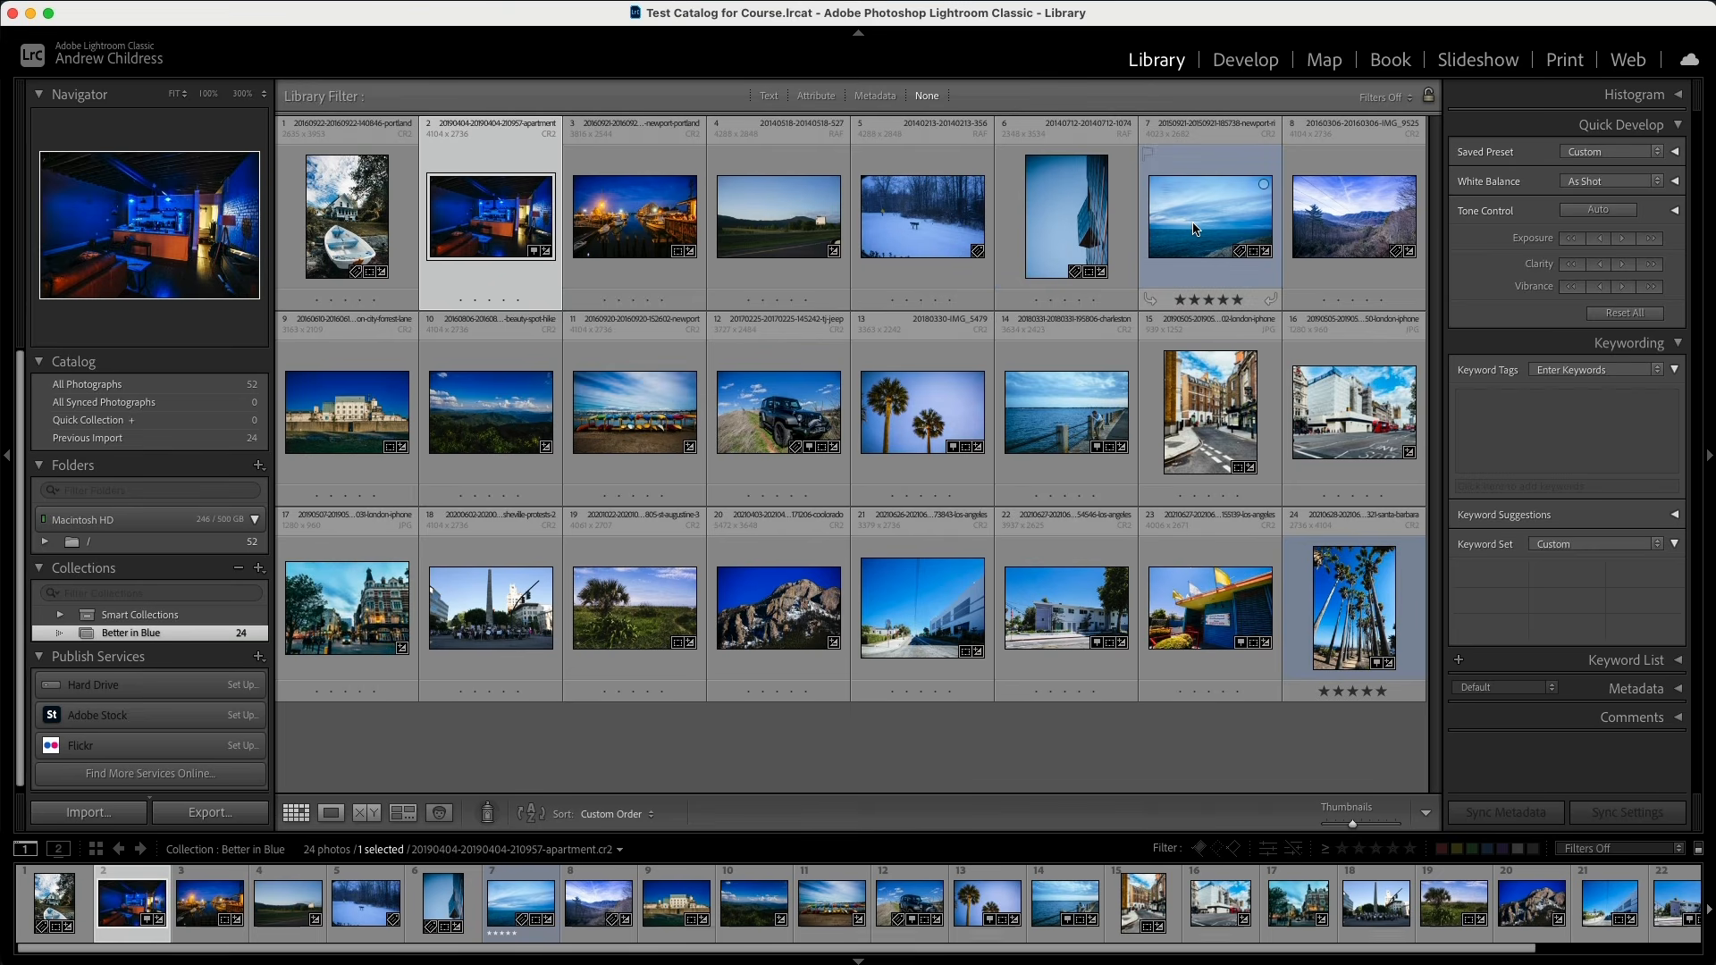
pyautogui.moveTo(1194, 229); pyautogui.dragTo(1137, 380)
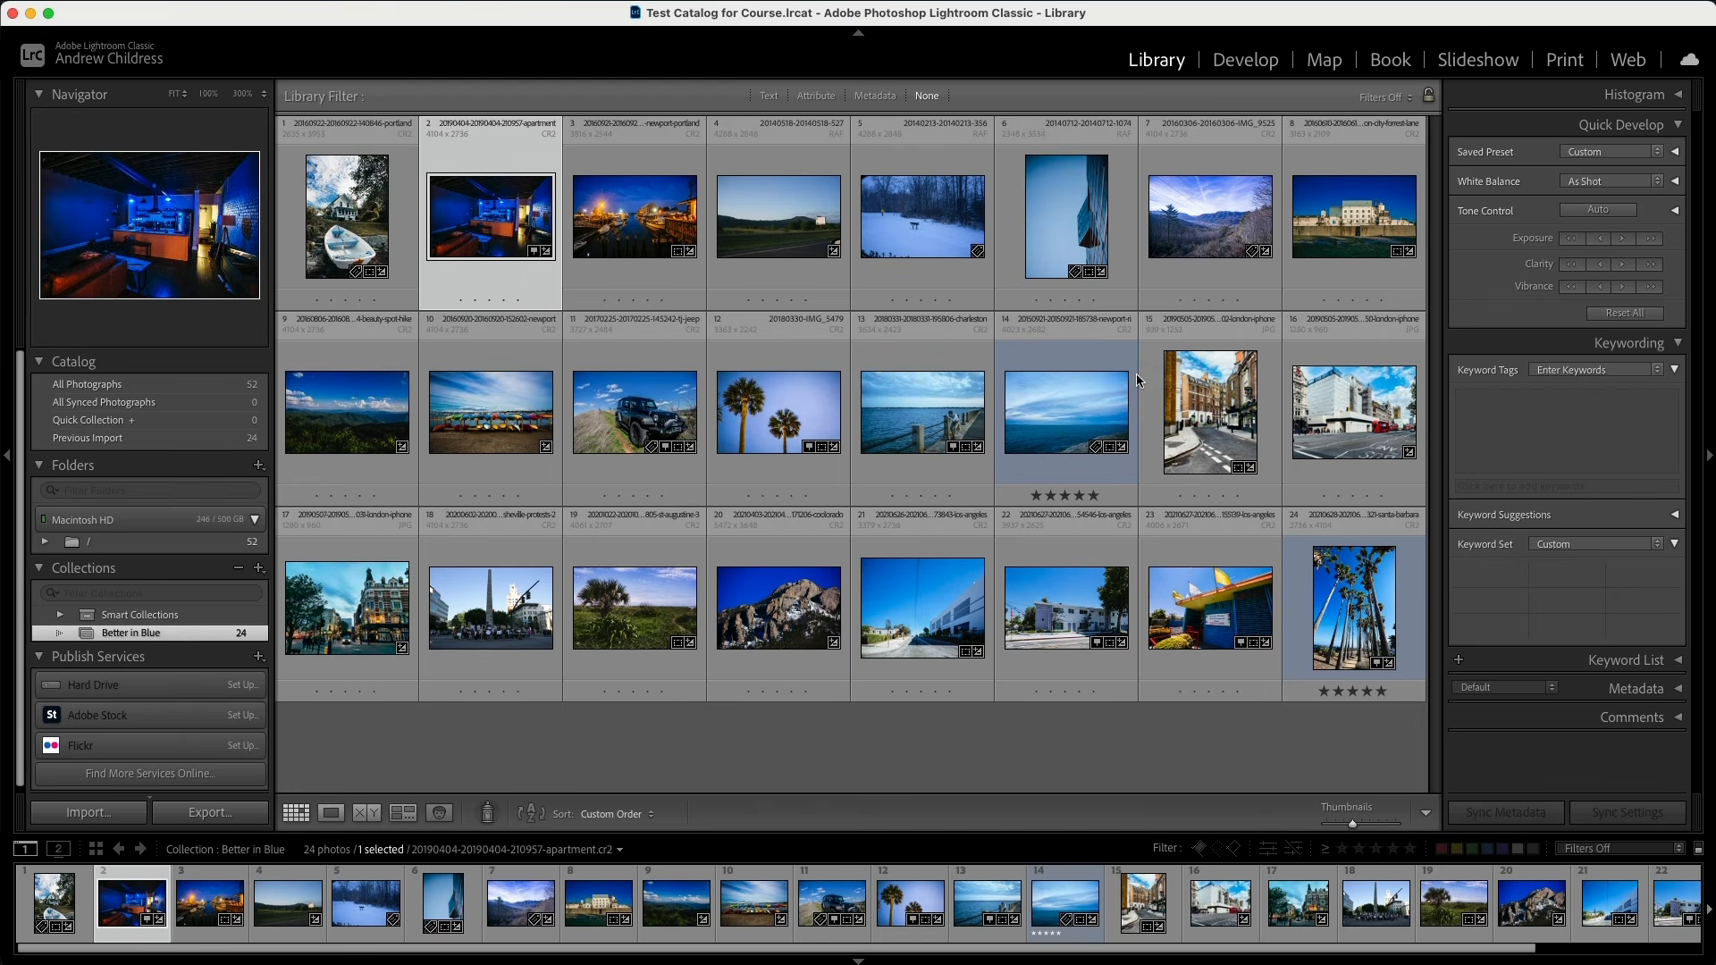
# Step: Set up an export of all photos in the collection to a Desktop subfolder named "Sequenced Images"
pyautogui.press('super+a')
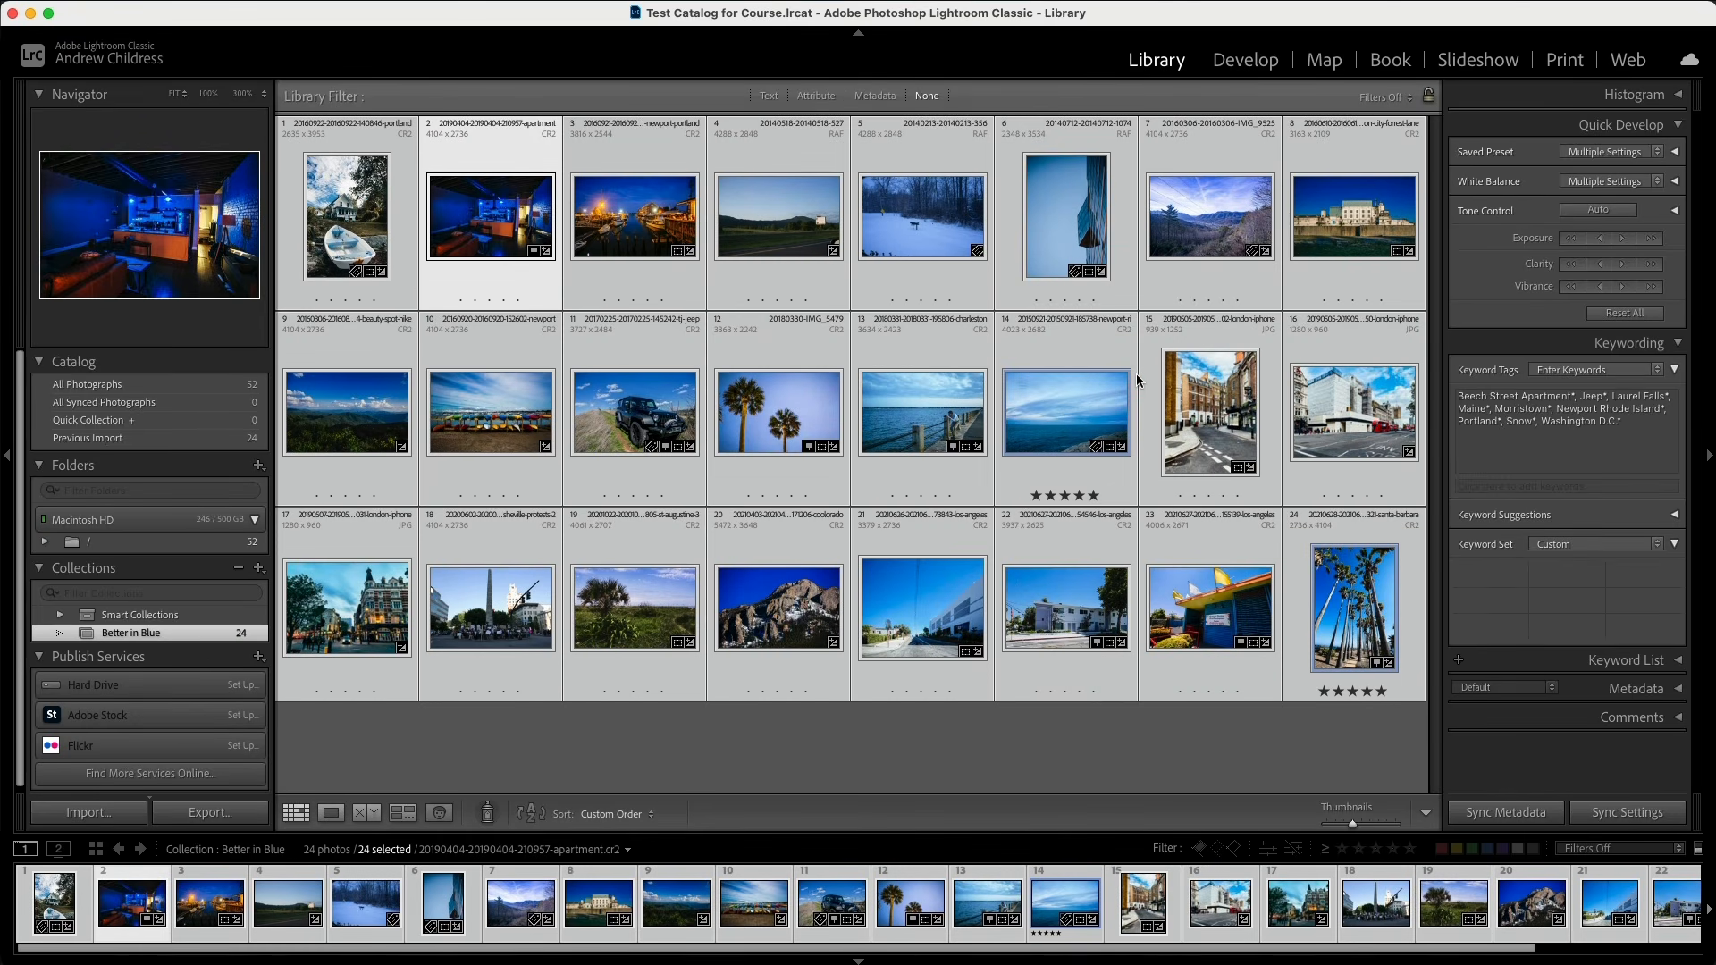
pyautogui.rightClick(1138, 380)
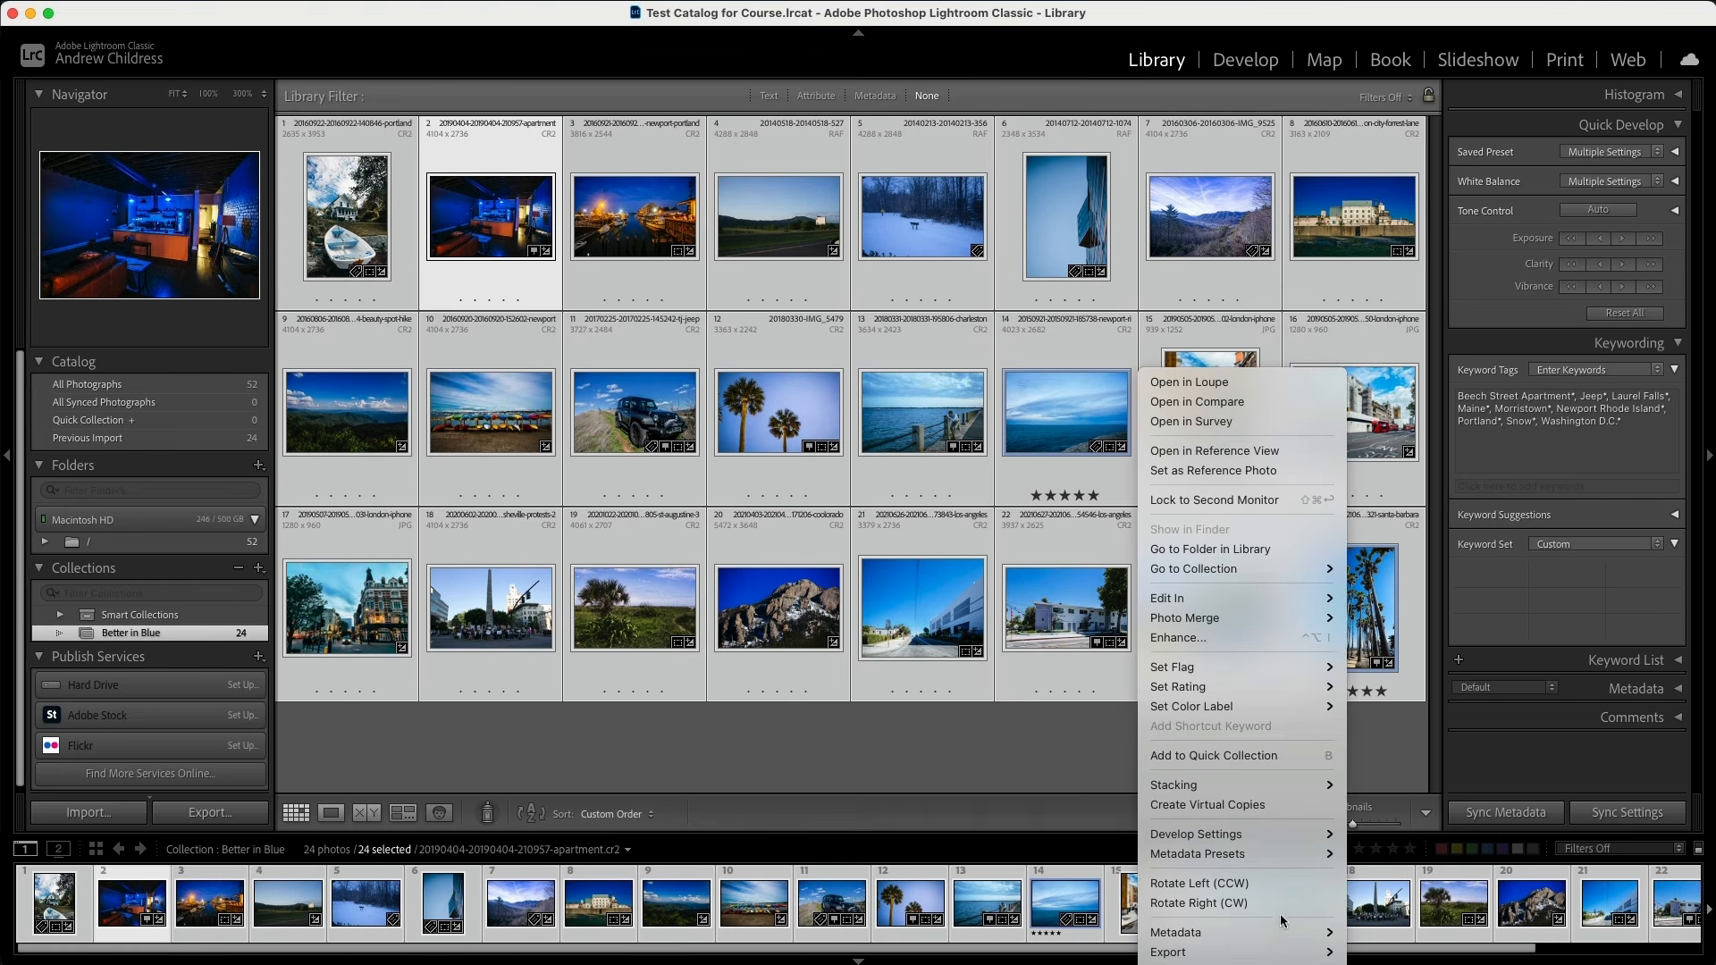
pyautogui.moveTo(1302, 950)
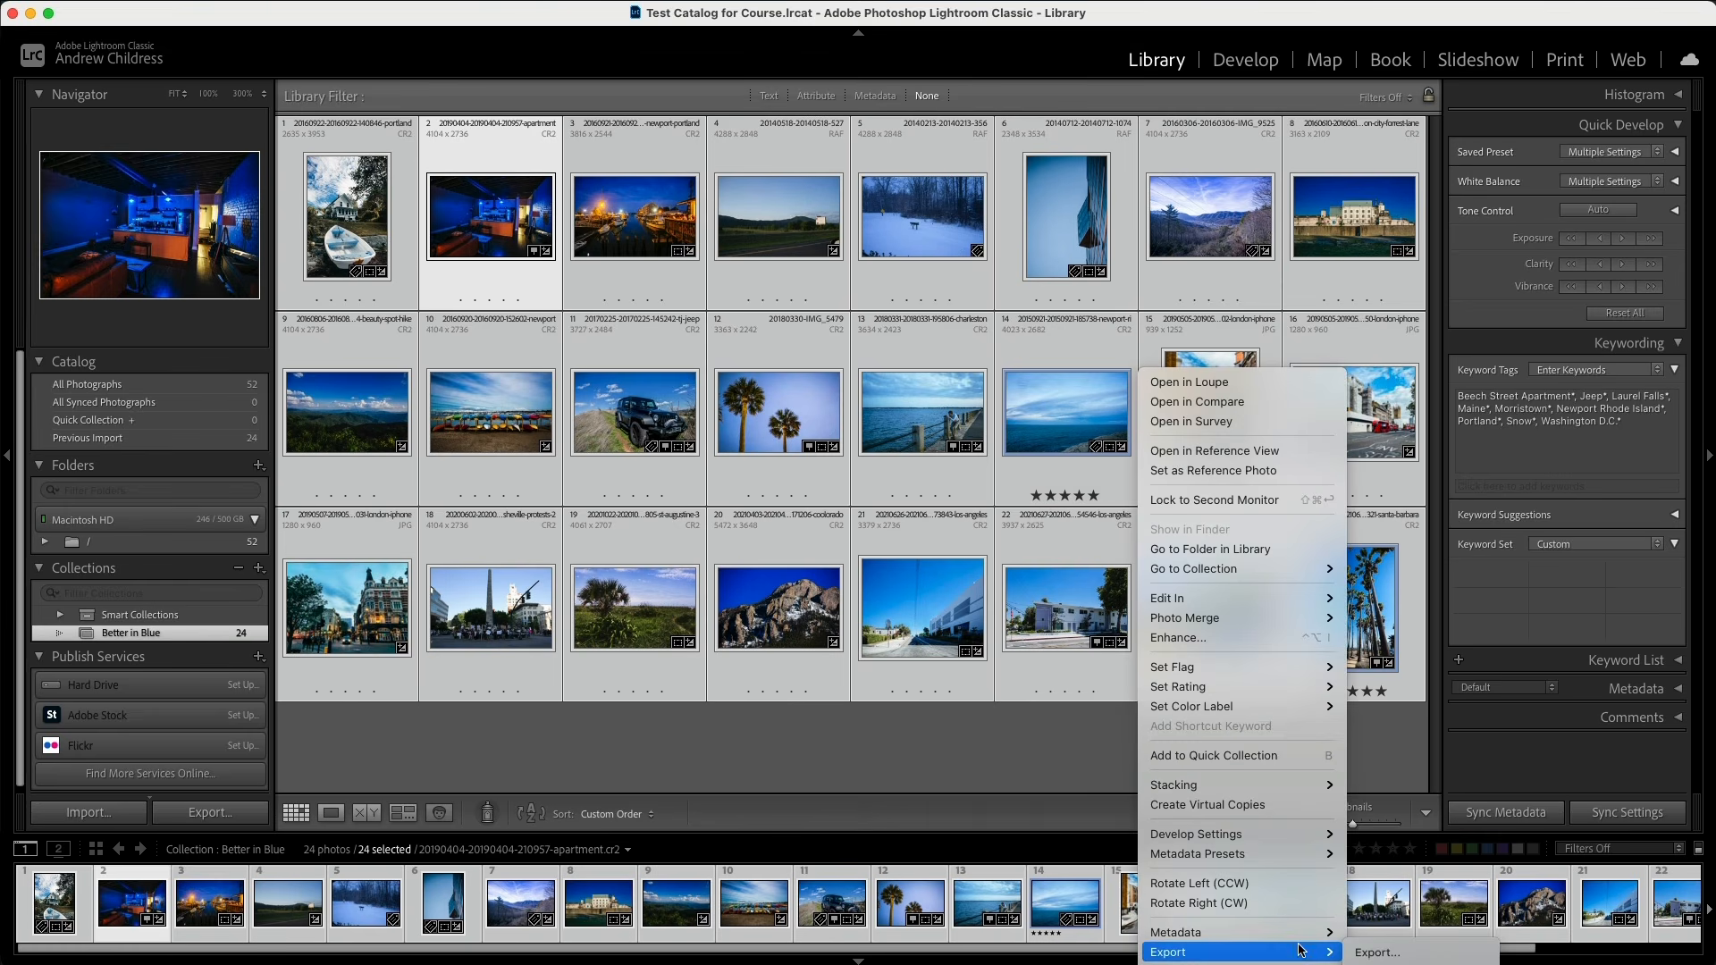
pyautogui.click(1385, 951)
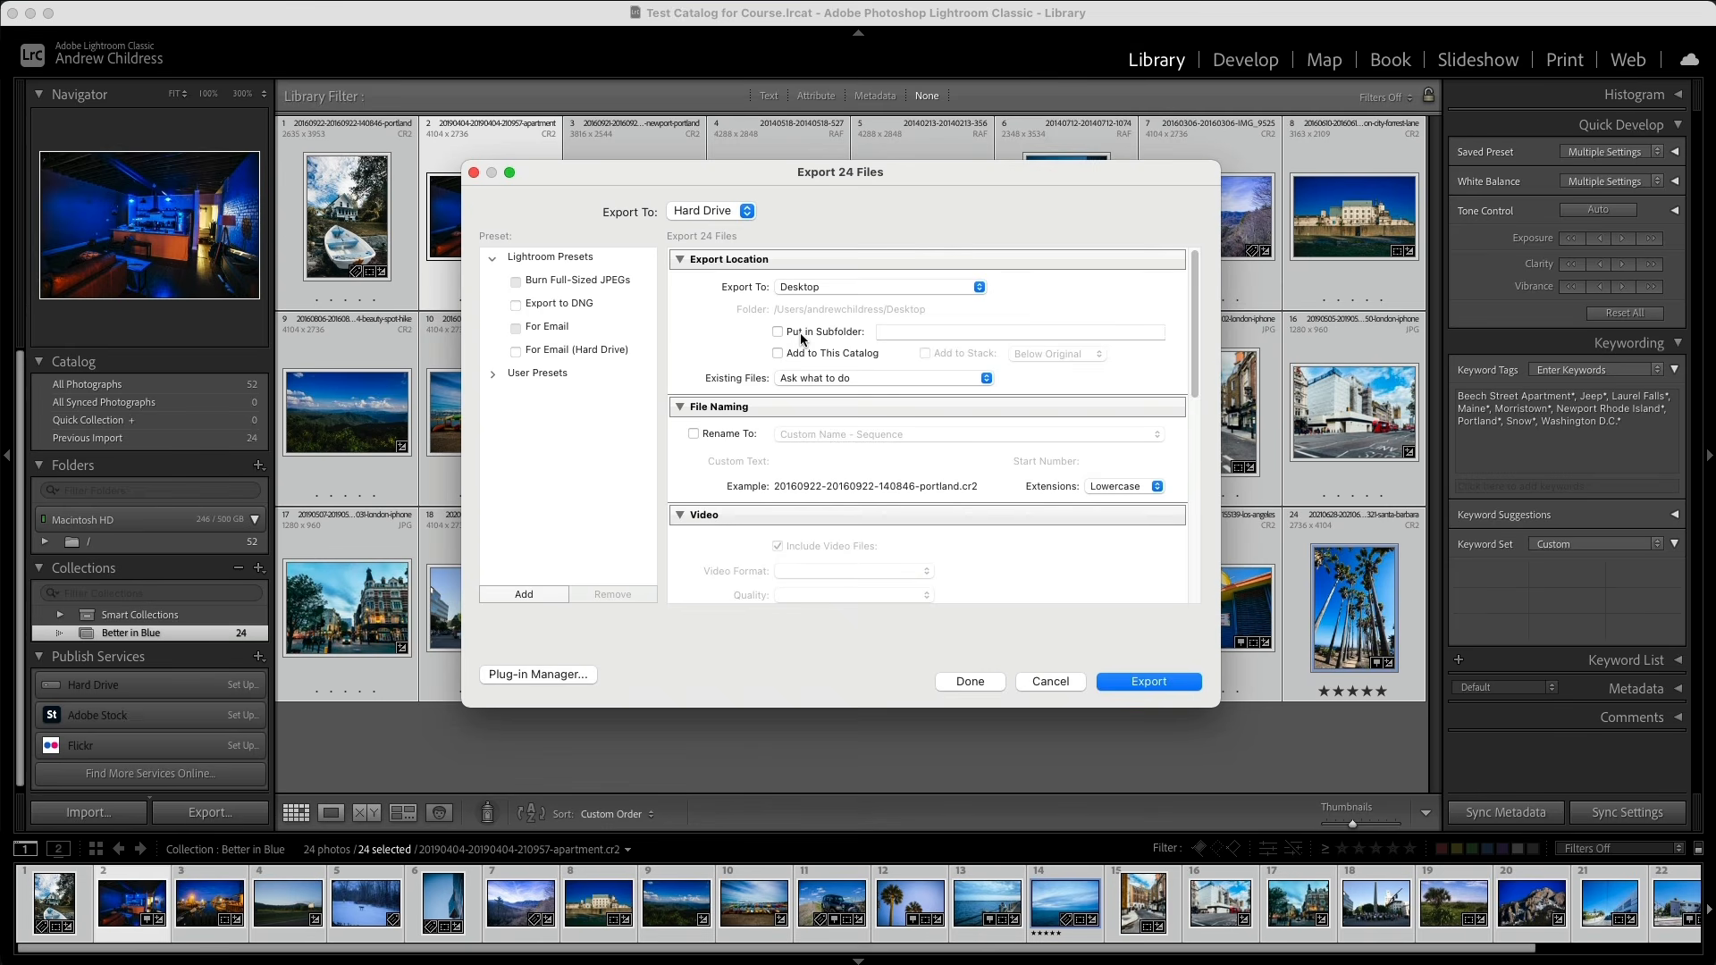
pyautogui.click(801, 332)
pyautogui.click(910, 332)
pyautogui.write('Sequenc')
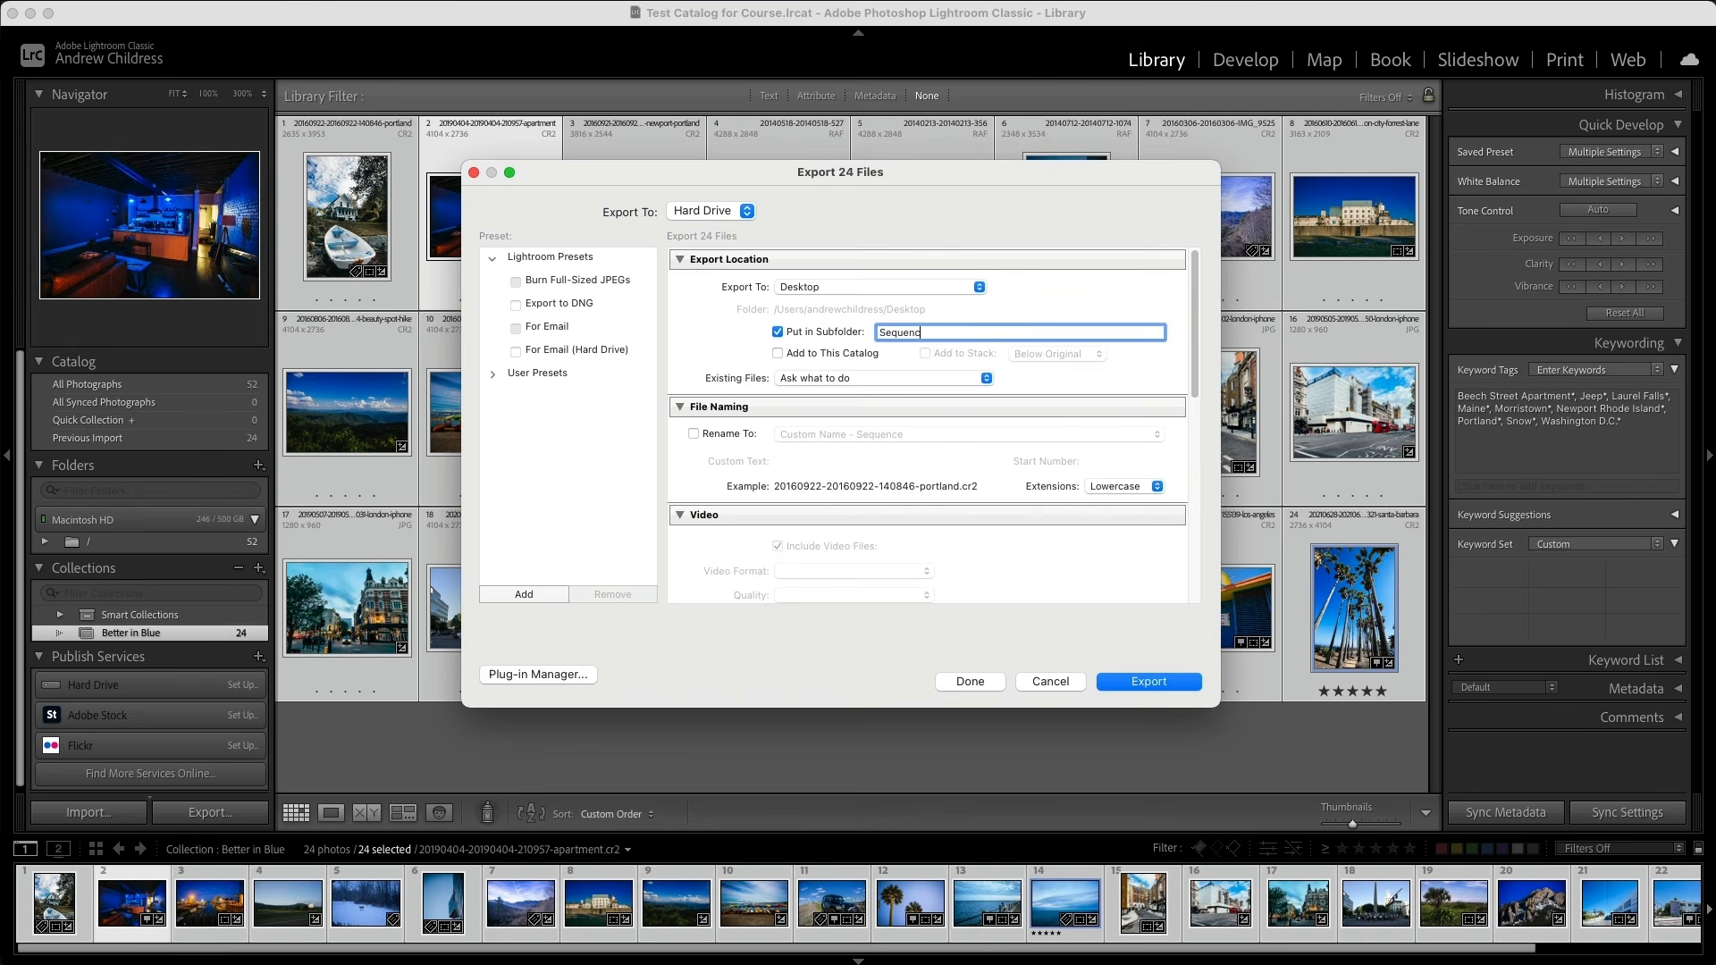
pyautogui.write('ed Images')
# Step: Rename the exported files using Custom Name - Sequence with custom text "new-sequence" and start number 1, and run the export
pyautogui.click(695, 435)
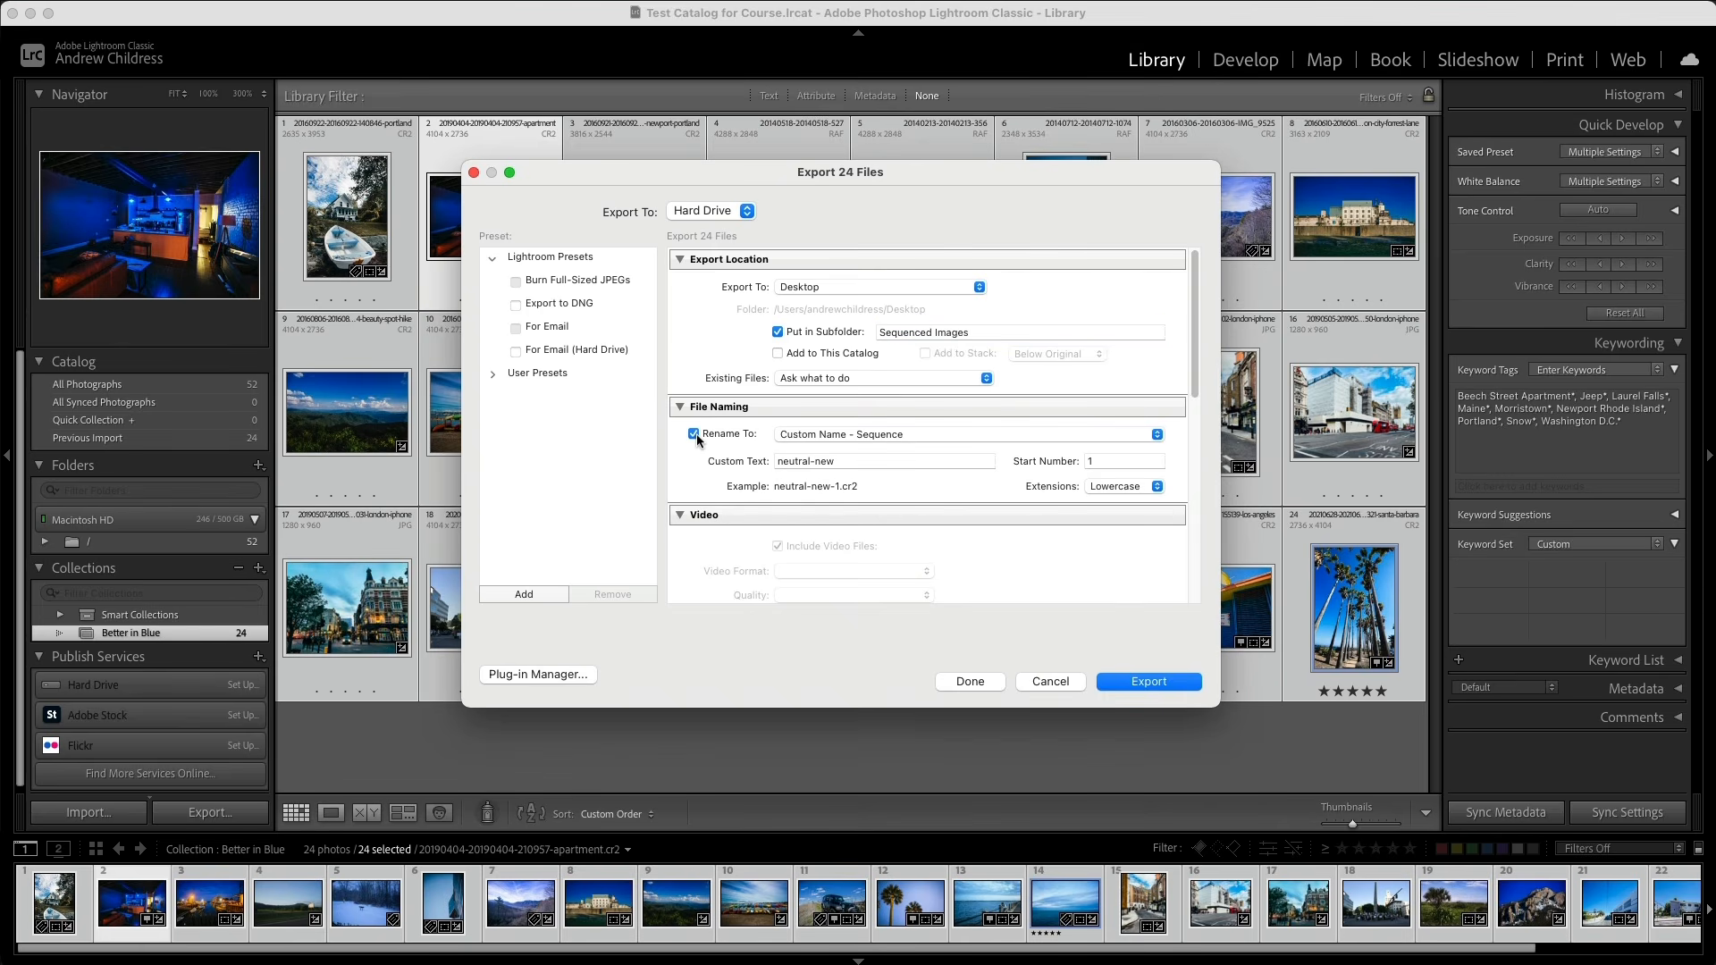
pyautogui.click(851, 463)
pyautogui.write('ne')
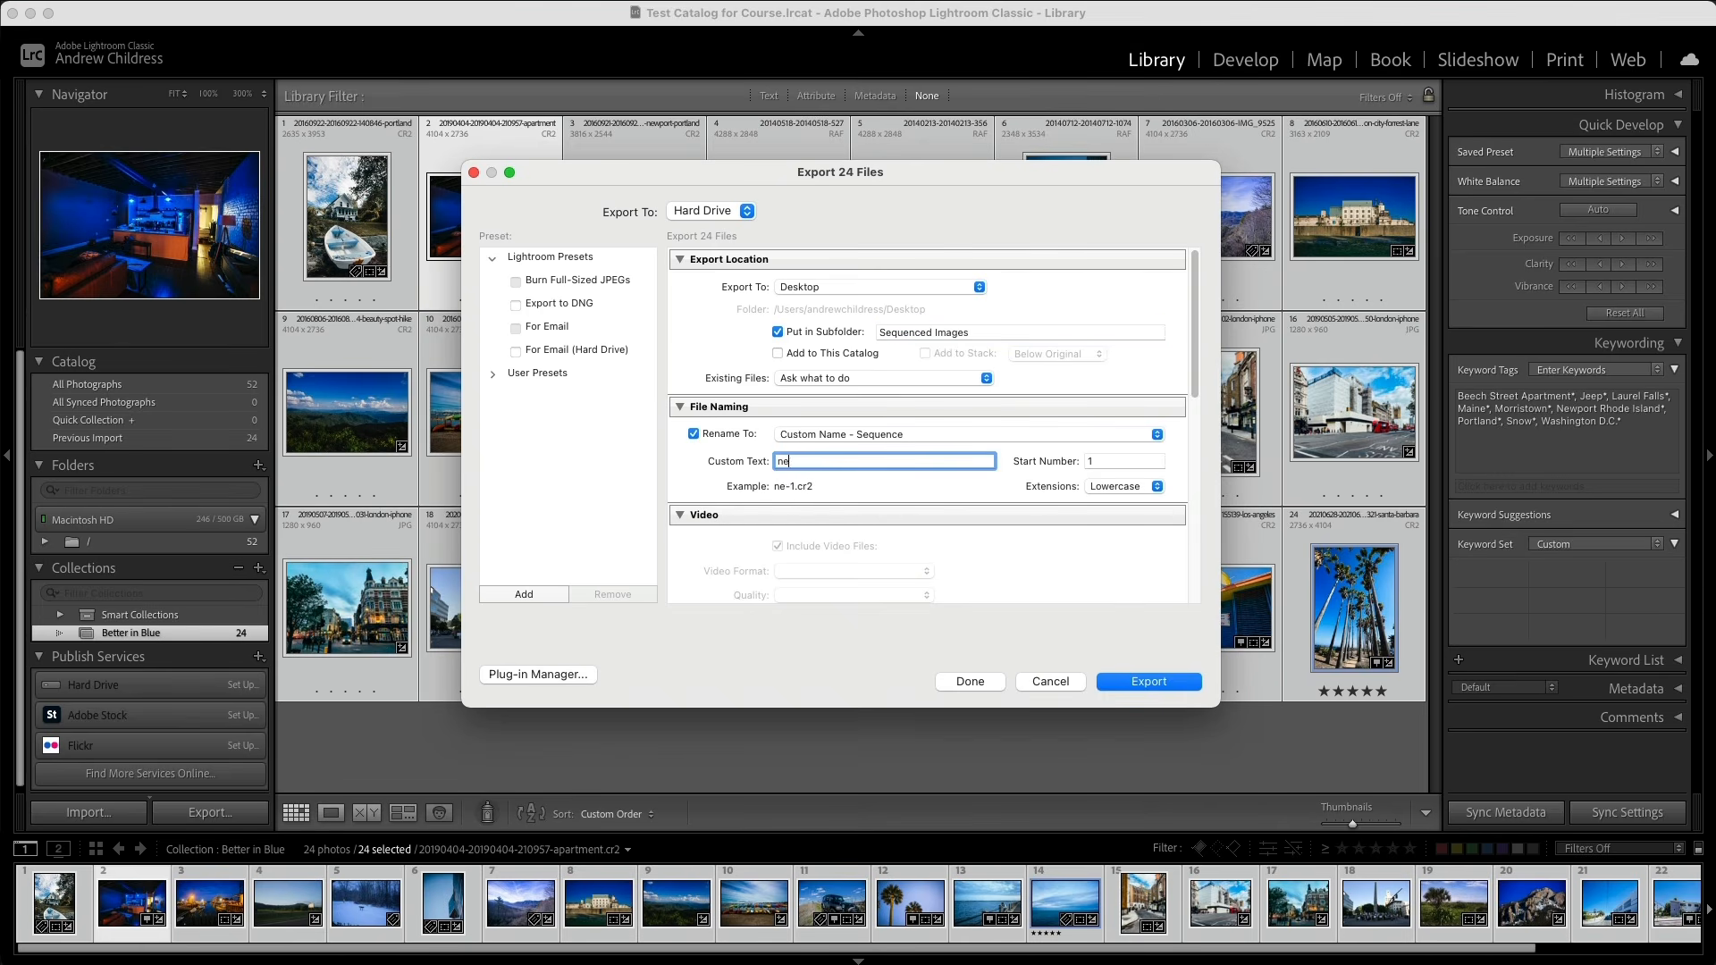
pyautogui.write('w-sequence')
pyautogui.click(1112, 463)
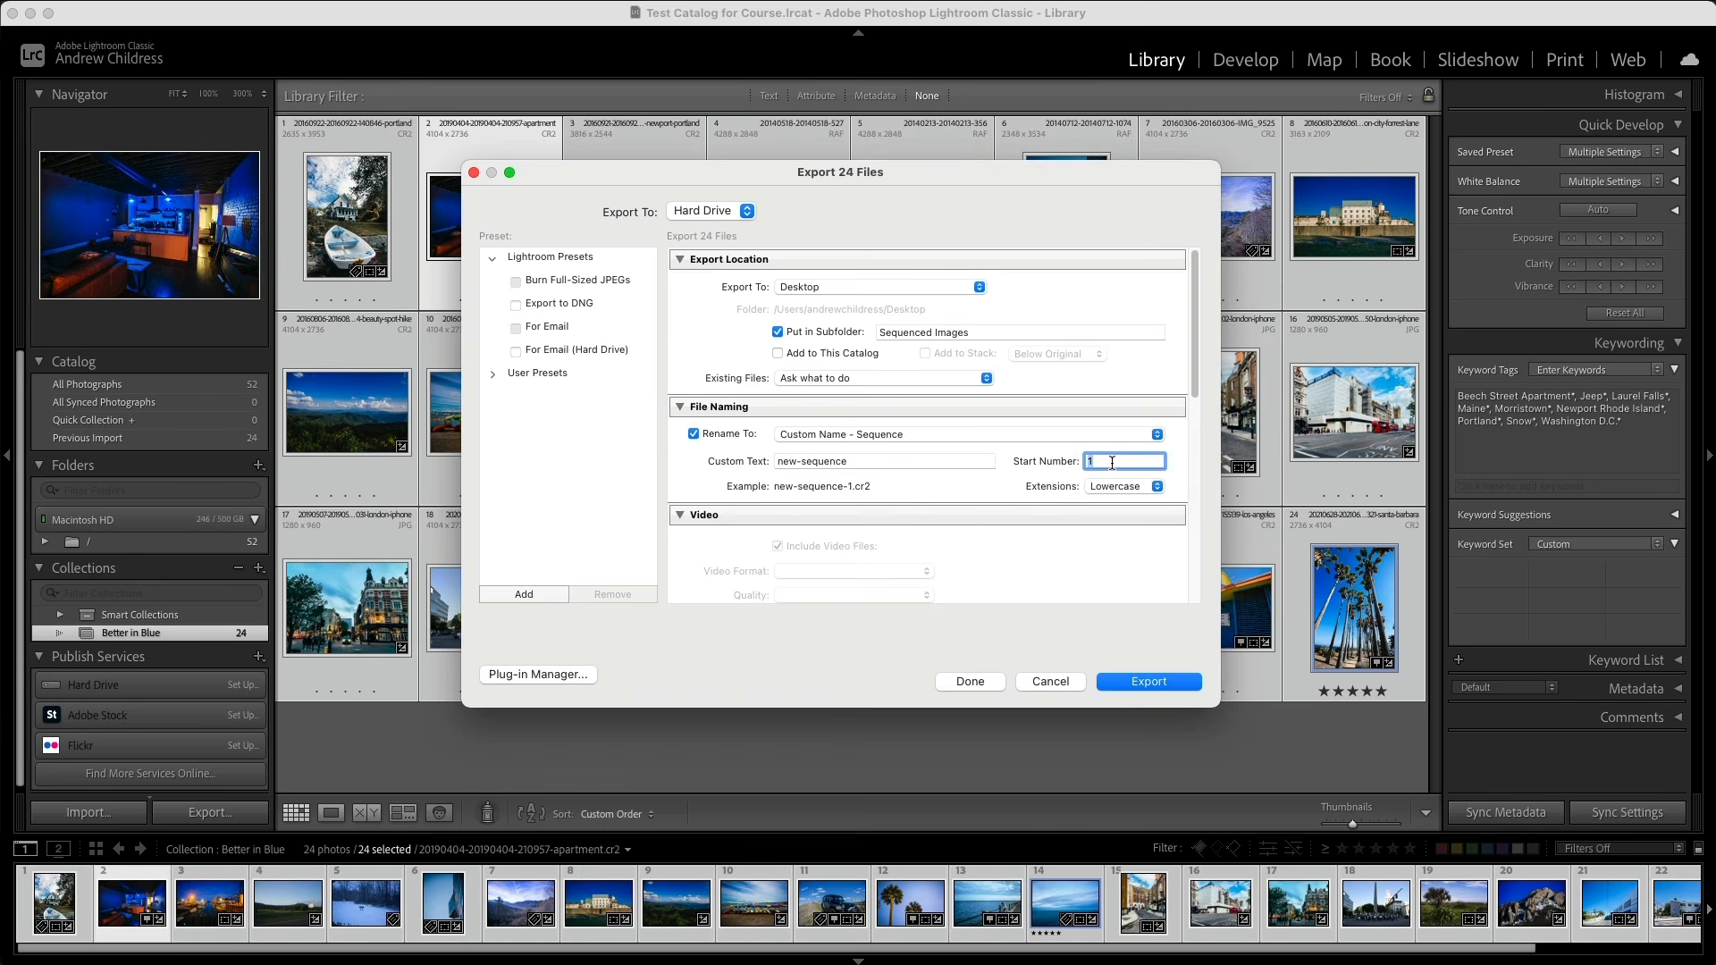
pyautogui.click(1158, 682)
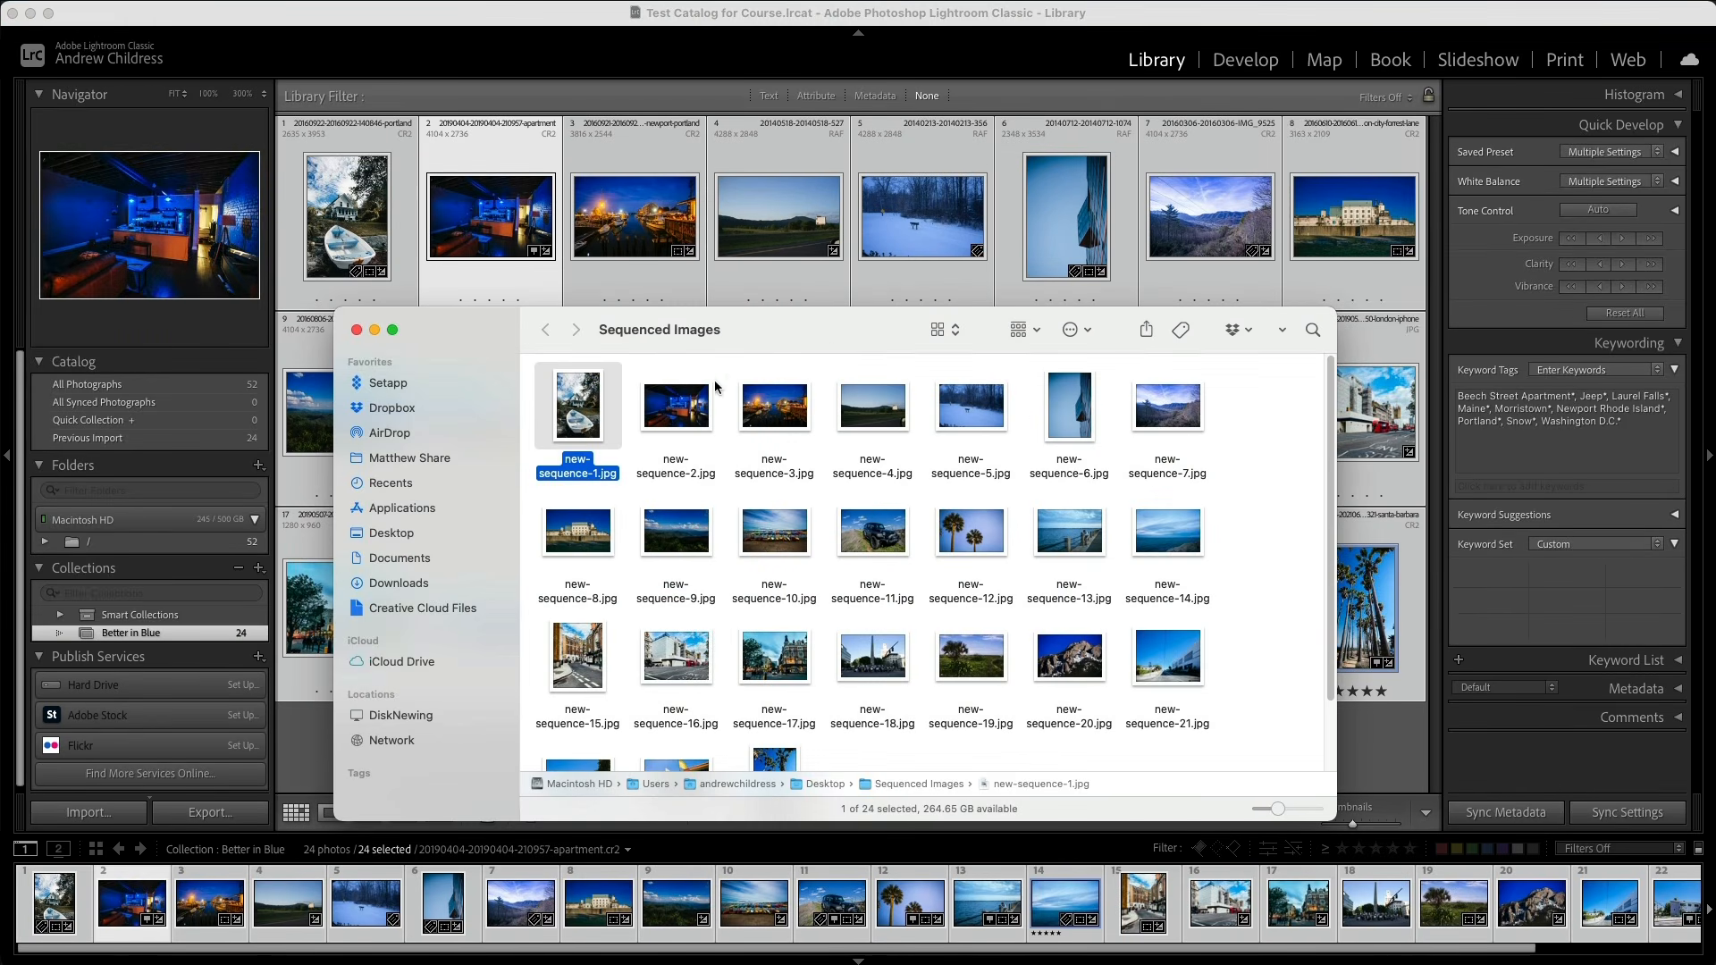
# Step: Preview the exported images one after another in Finder, starting from new-sequence-1.jpg, to check their order
pyautogui.press('space')
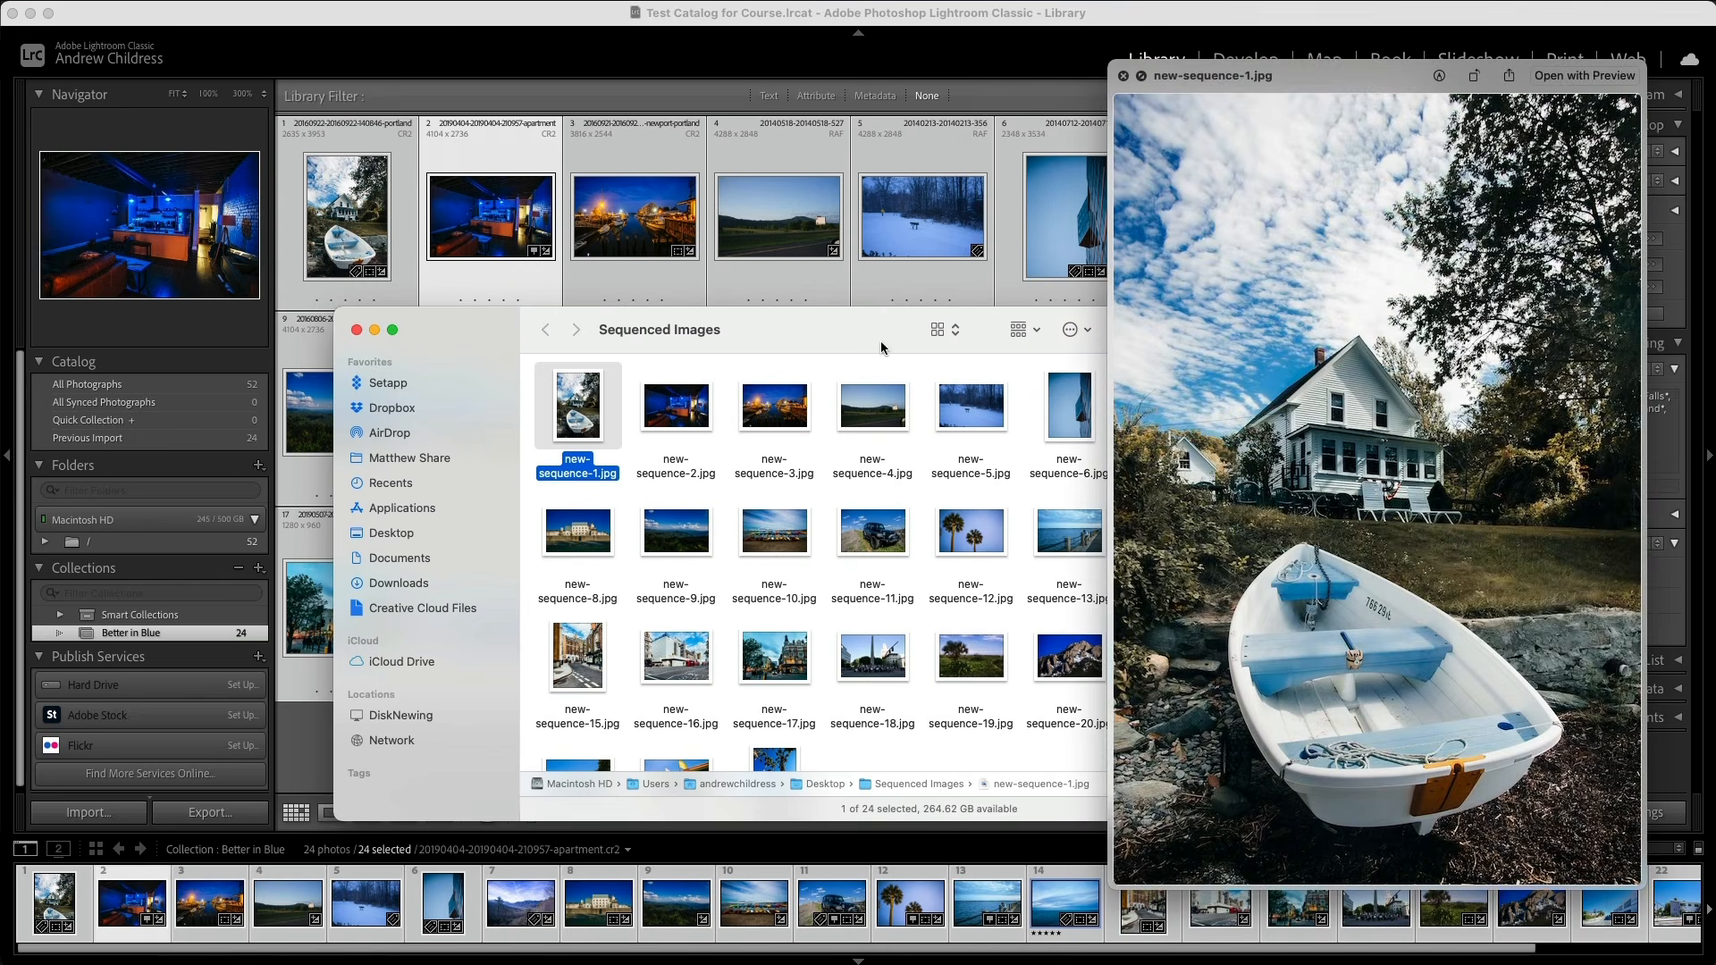
pyautogui.press('Right')
pyautogui.press('Right')
pyautogui.press('Right')
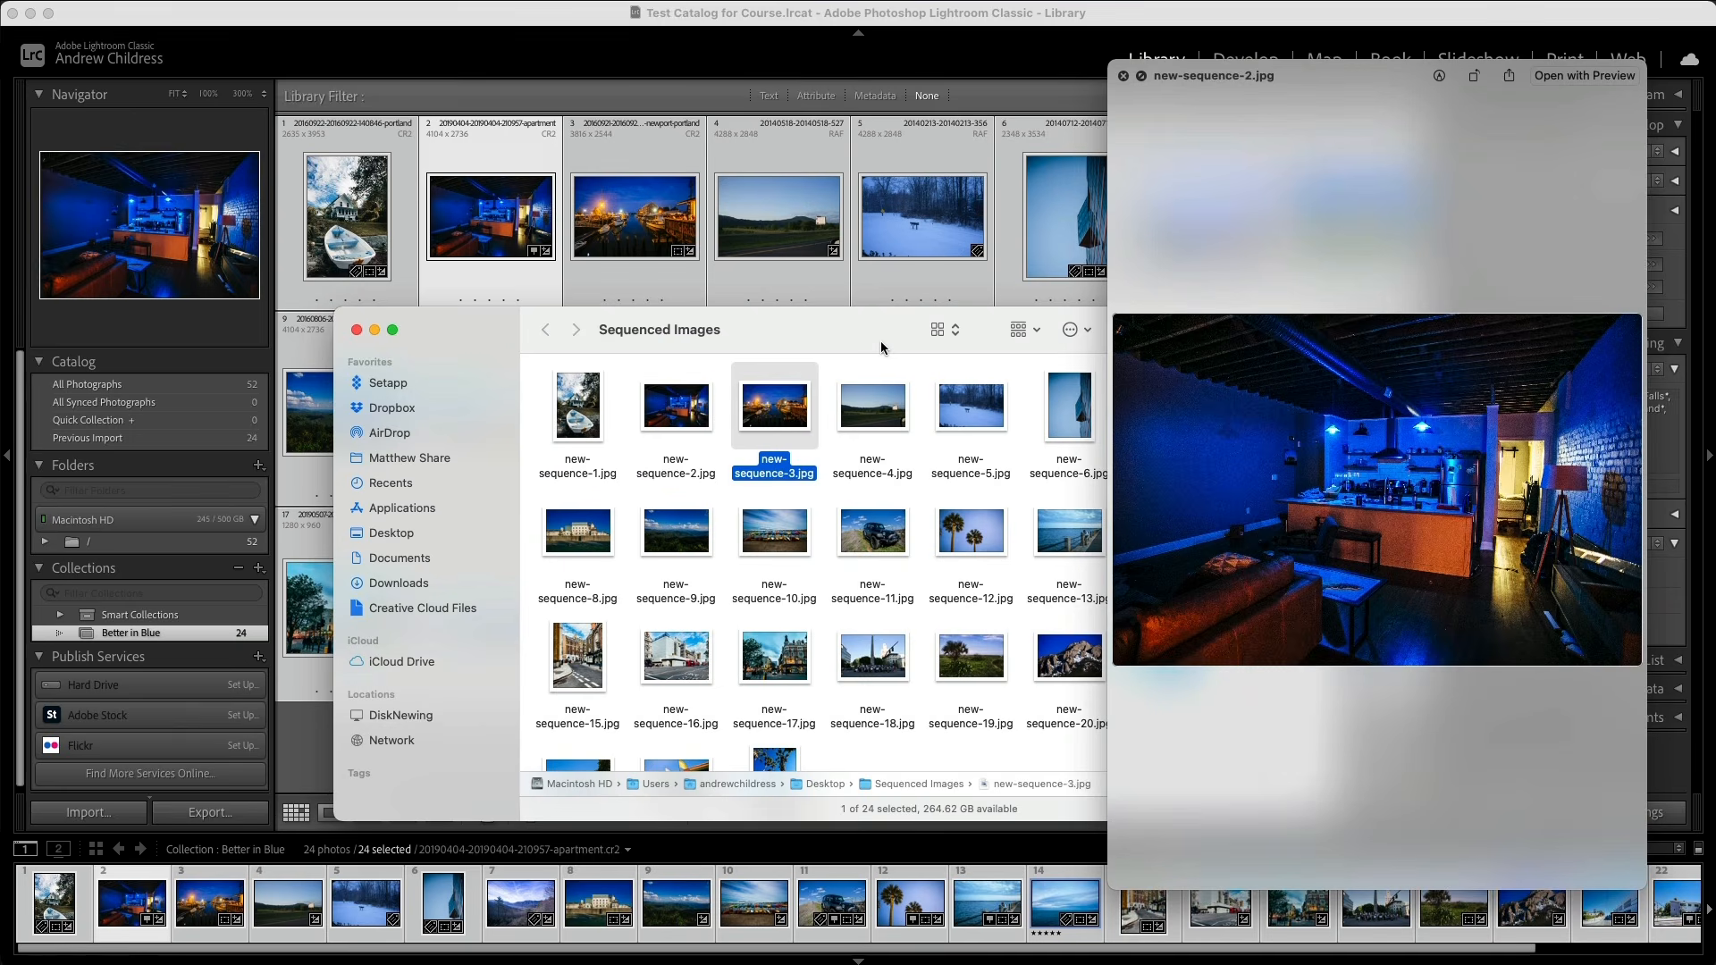
pyautogui.press('Right')
pyautogui.press('Right')
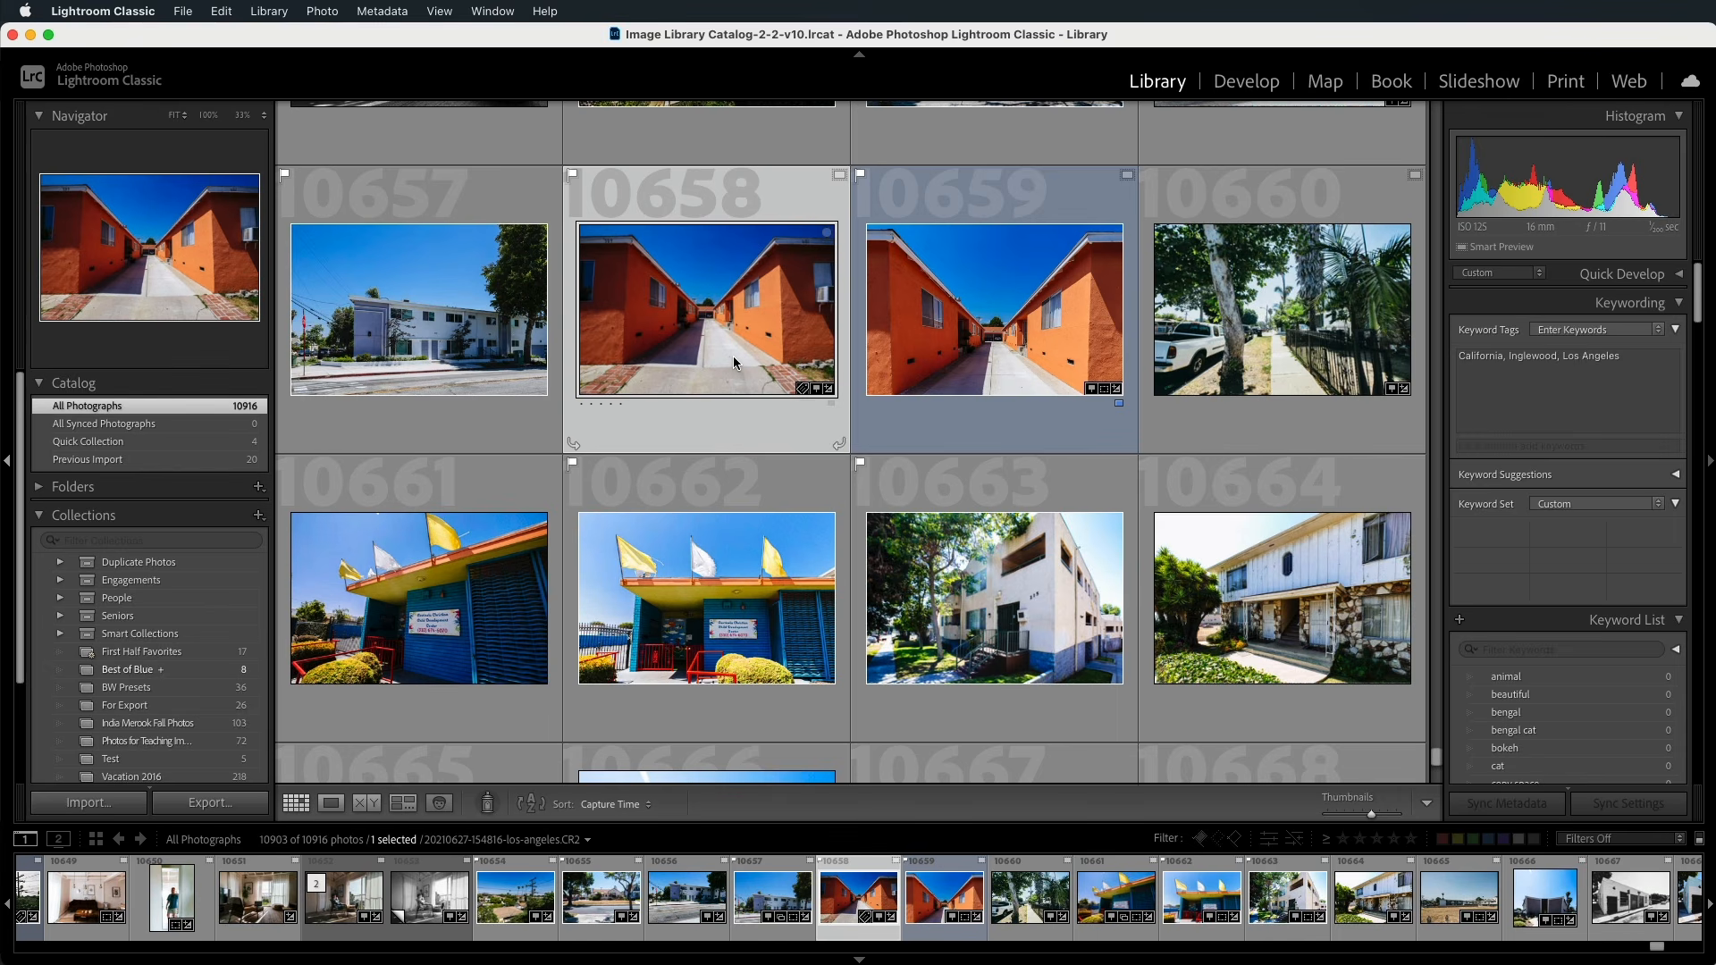
# Step: Synchronize only the keywords from the orange building photo 10658 to photos 10659 through 10662
pyautogui.keyDown('super'); pyautogui.click(1022, 302); pyautogui.keyUp('super')
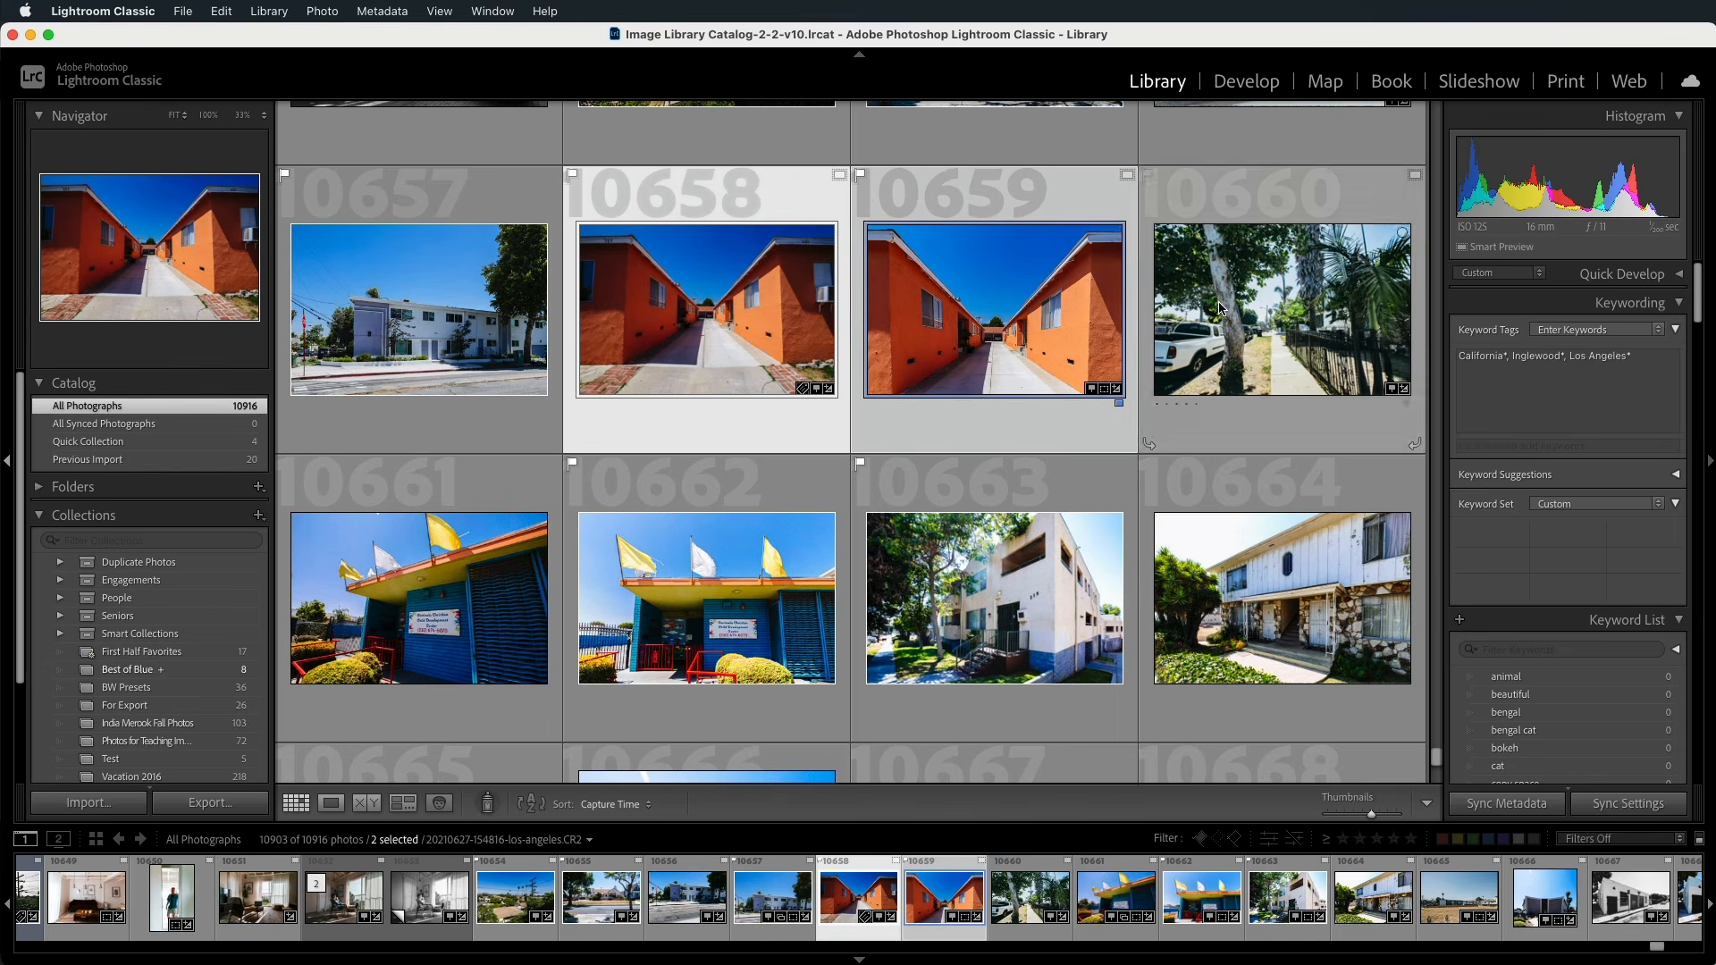
pyautogui.keyDown('super'); pyautogui.click(1215, 309); pyautogui.keyUp('super')
pyautogui.keyDown('shift'); pyautogui.click(599, 542); pyautogui.keyUp('shift')
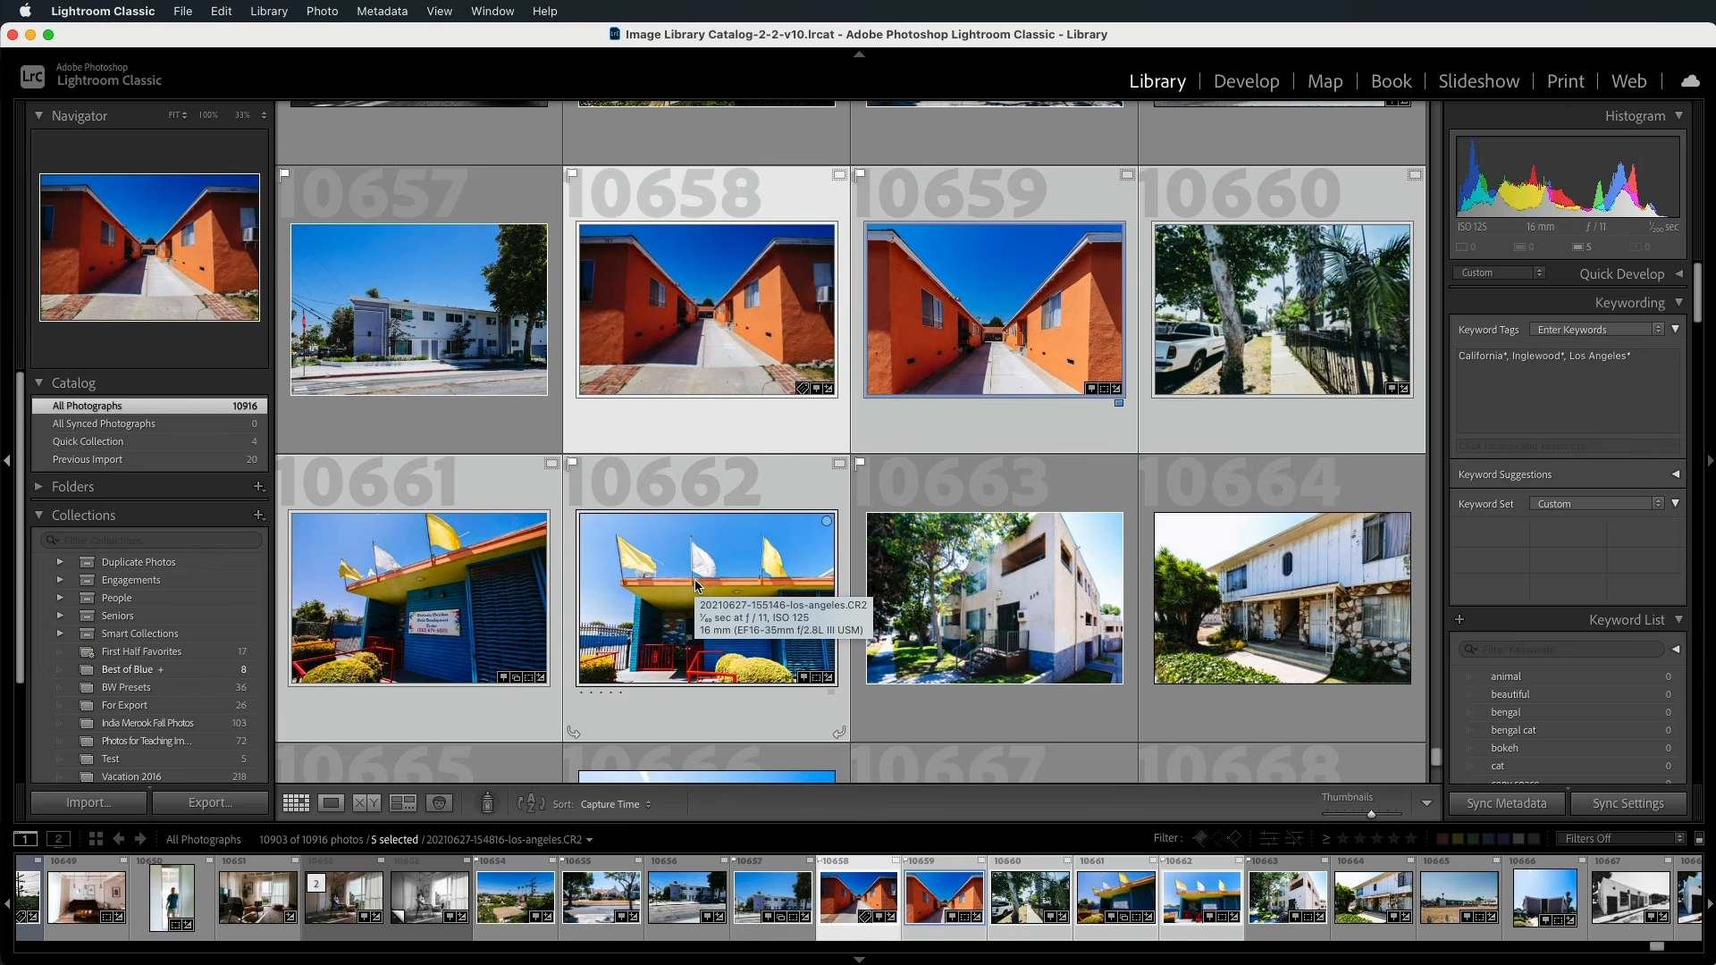
pyautogui.click(1468, 809)
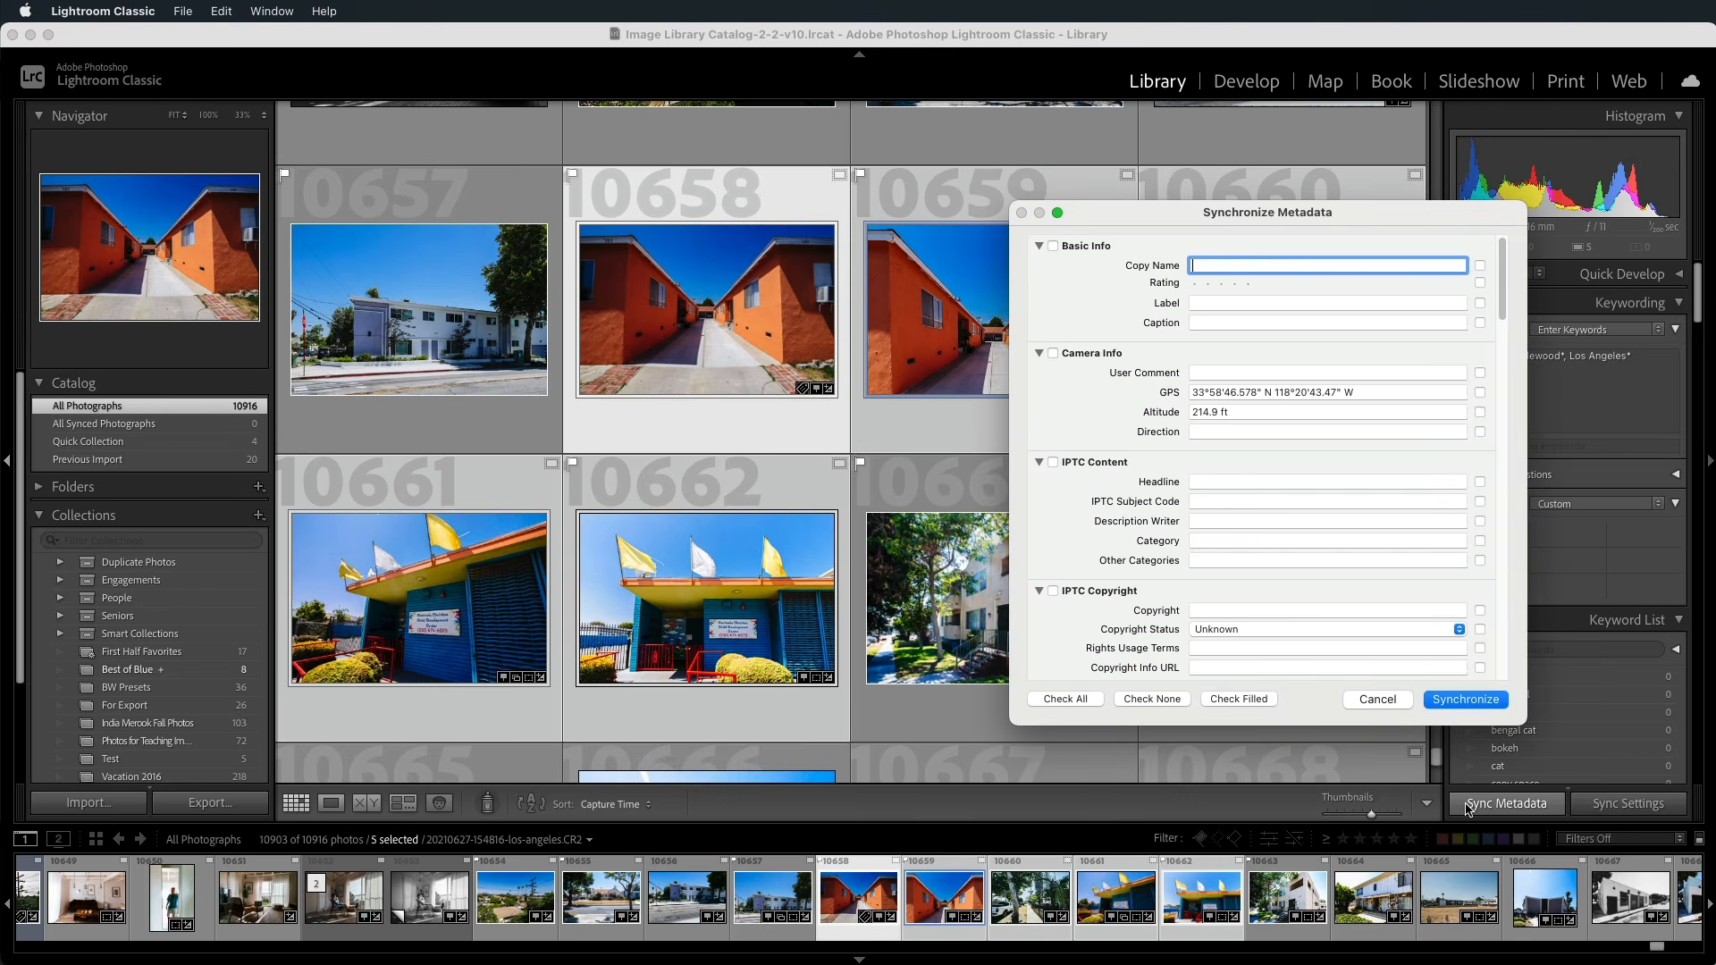
pyautogui.moveTo(1180, 224); pyautogui.dragTo(786, 198)
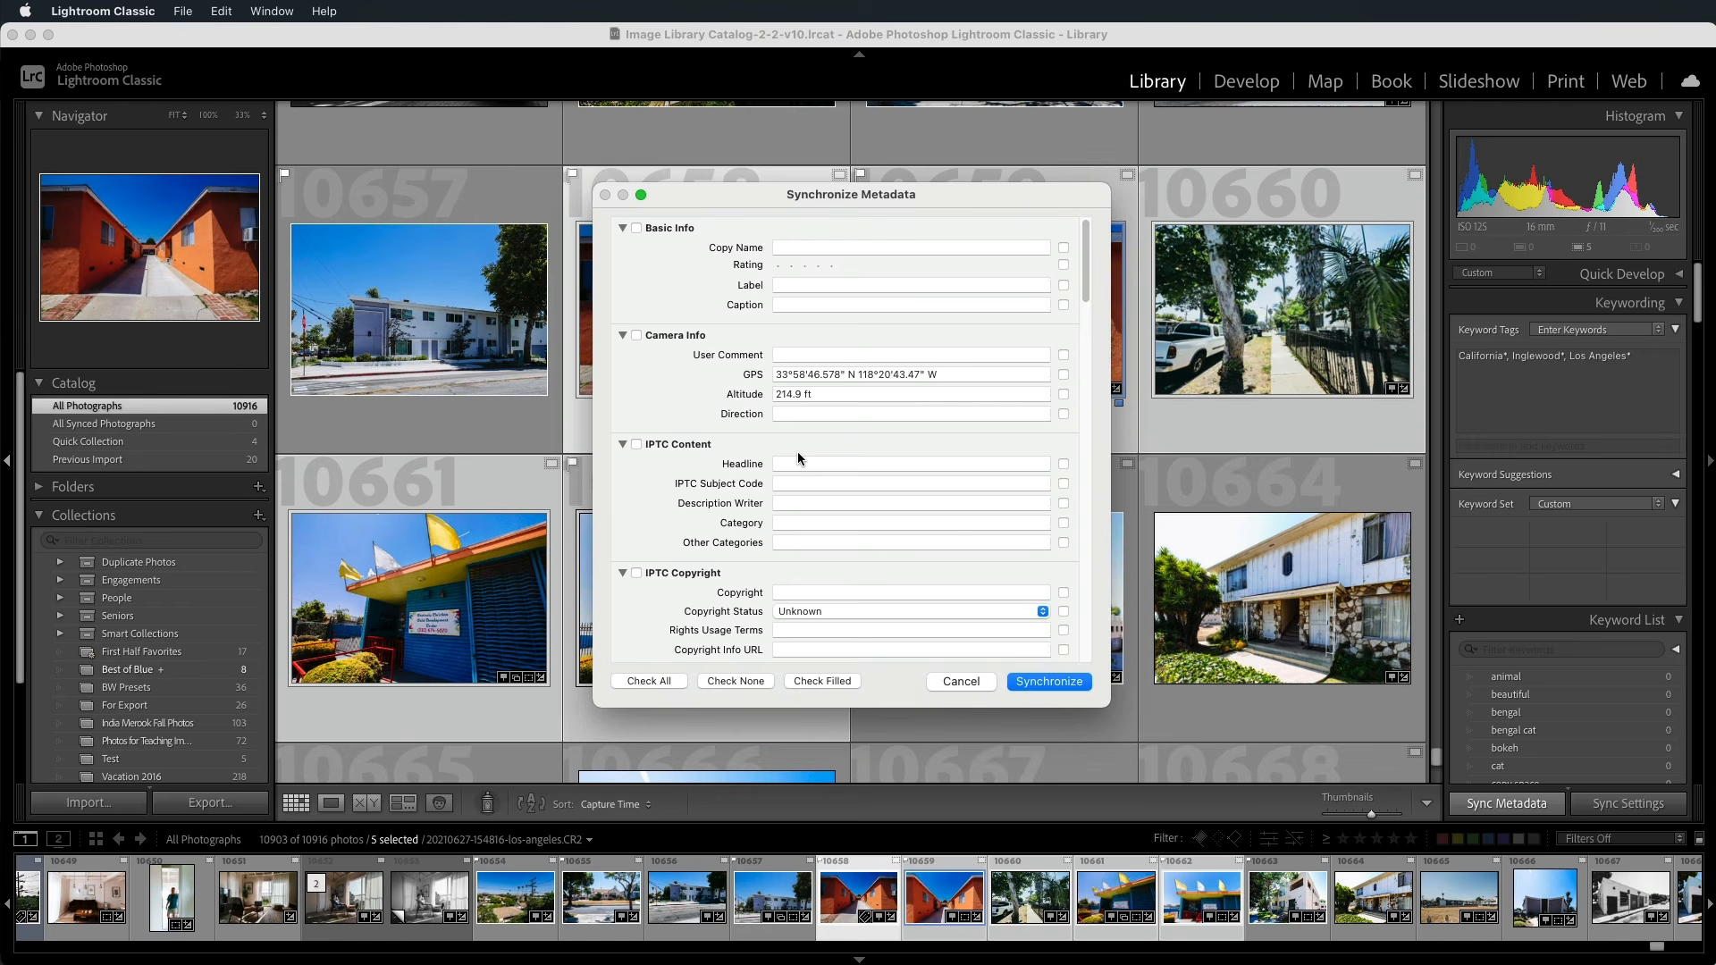
pyautogui.scroll(-10, 797, 453)
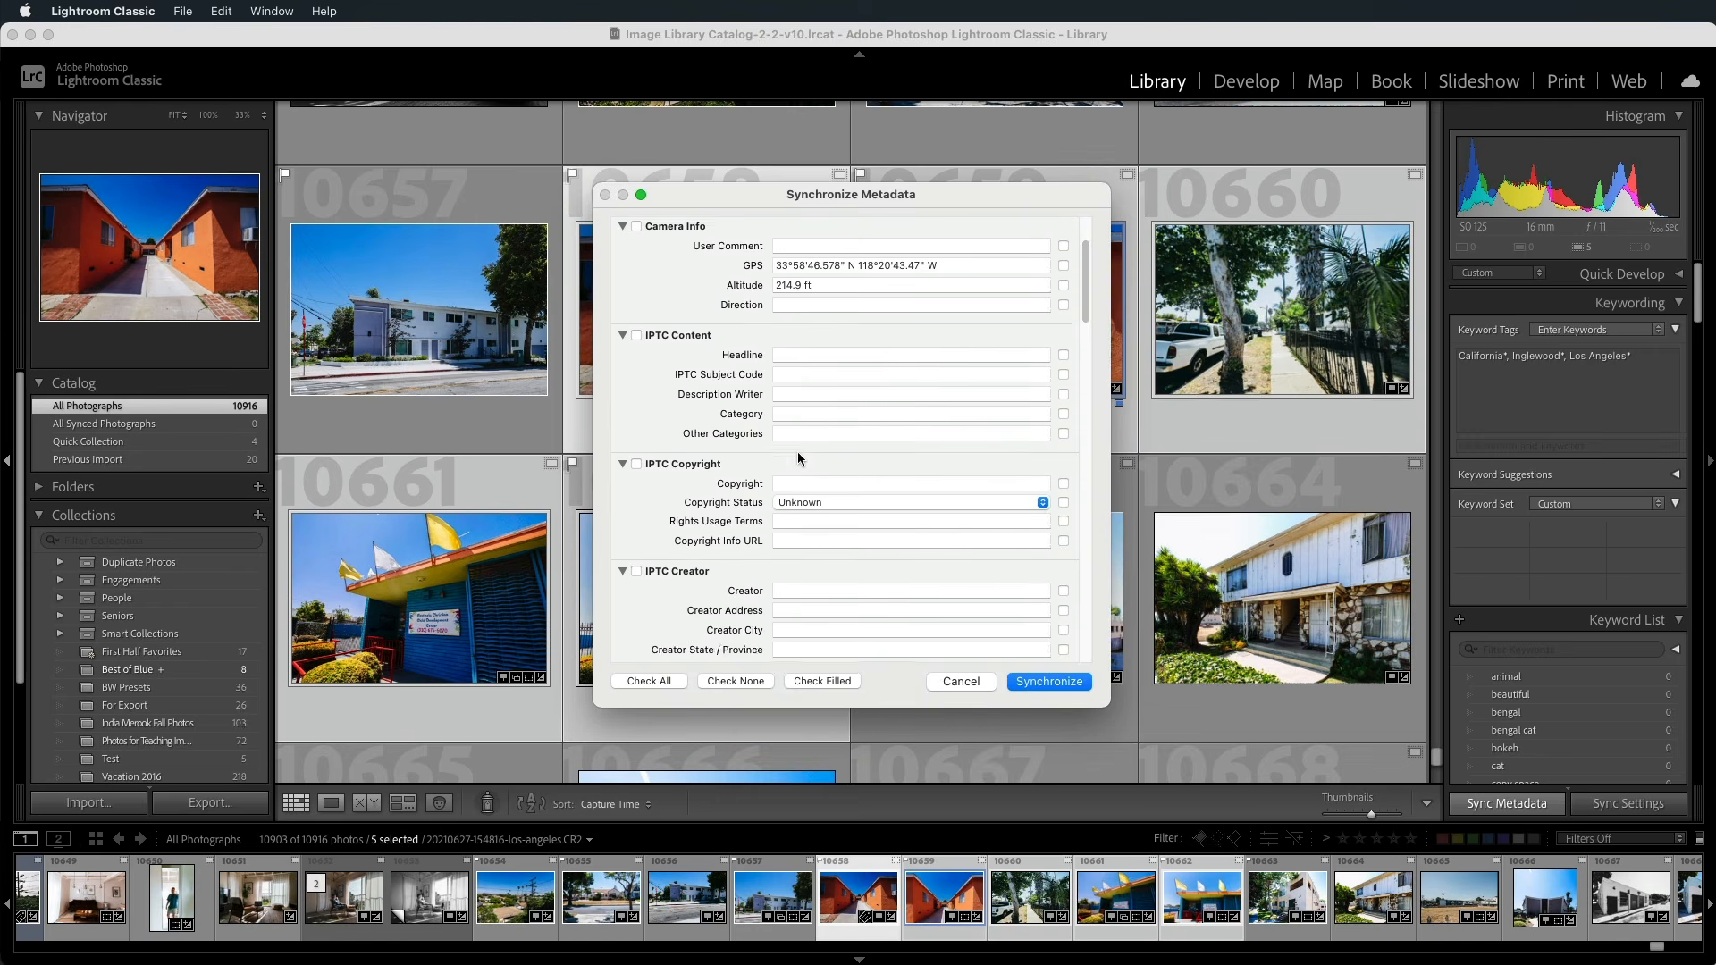
pyautogui.scroll(-10, 797, 453)
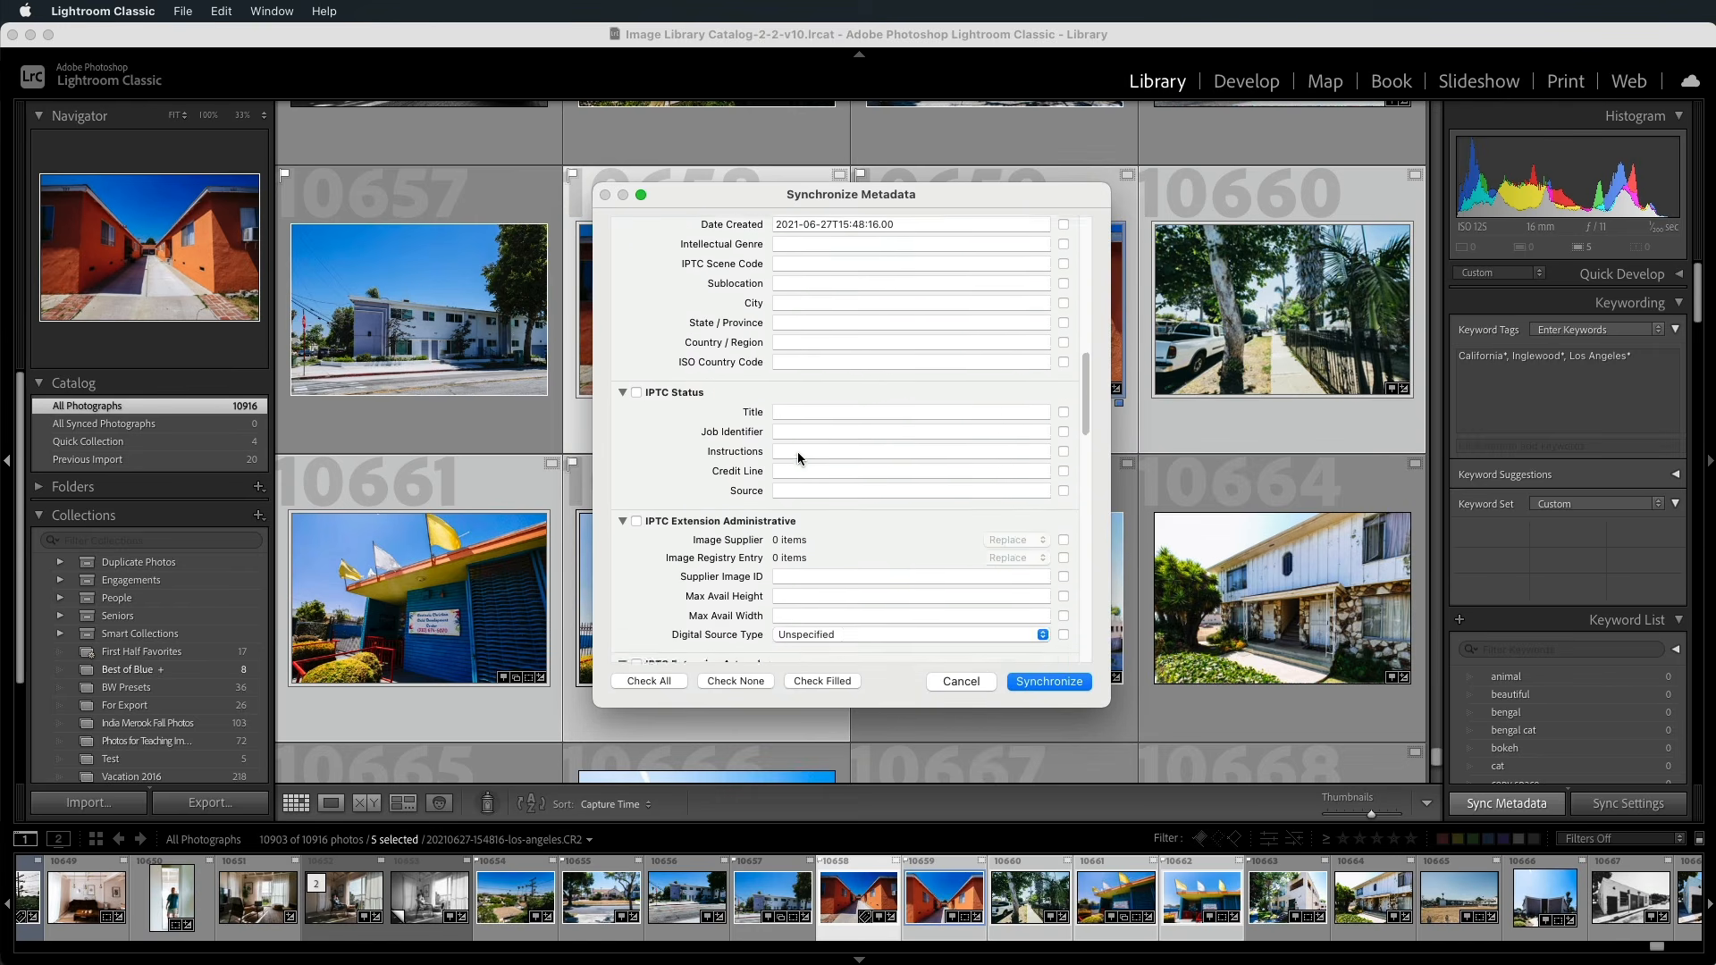
pyautogui.scroll(-10, 798, 452)
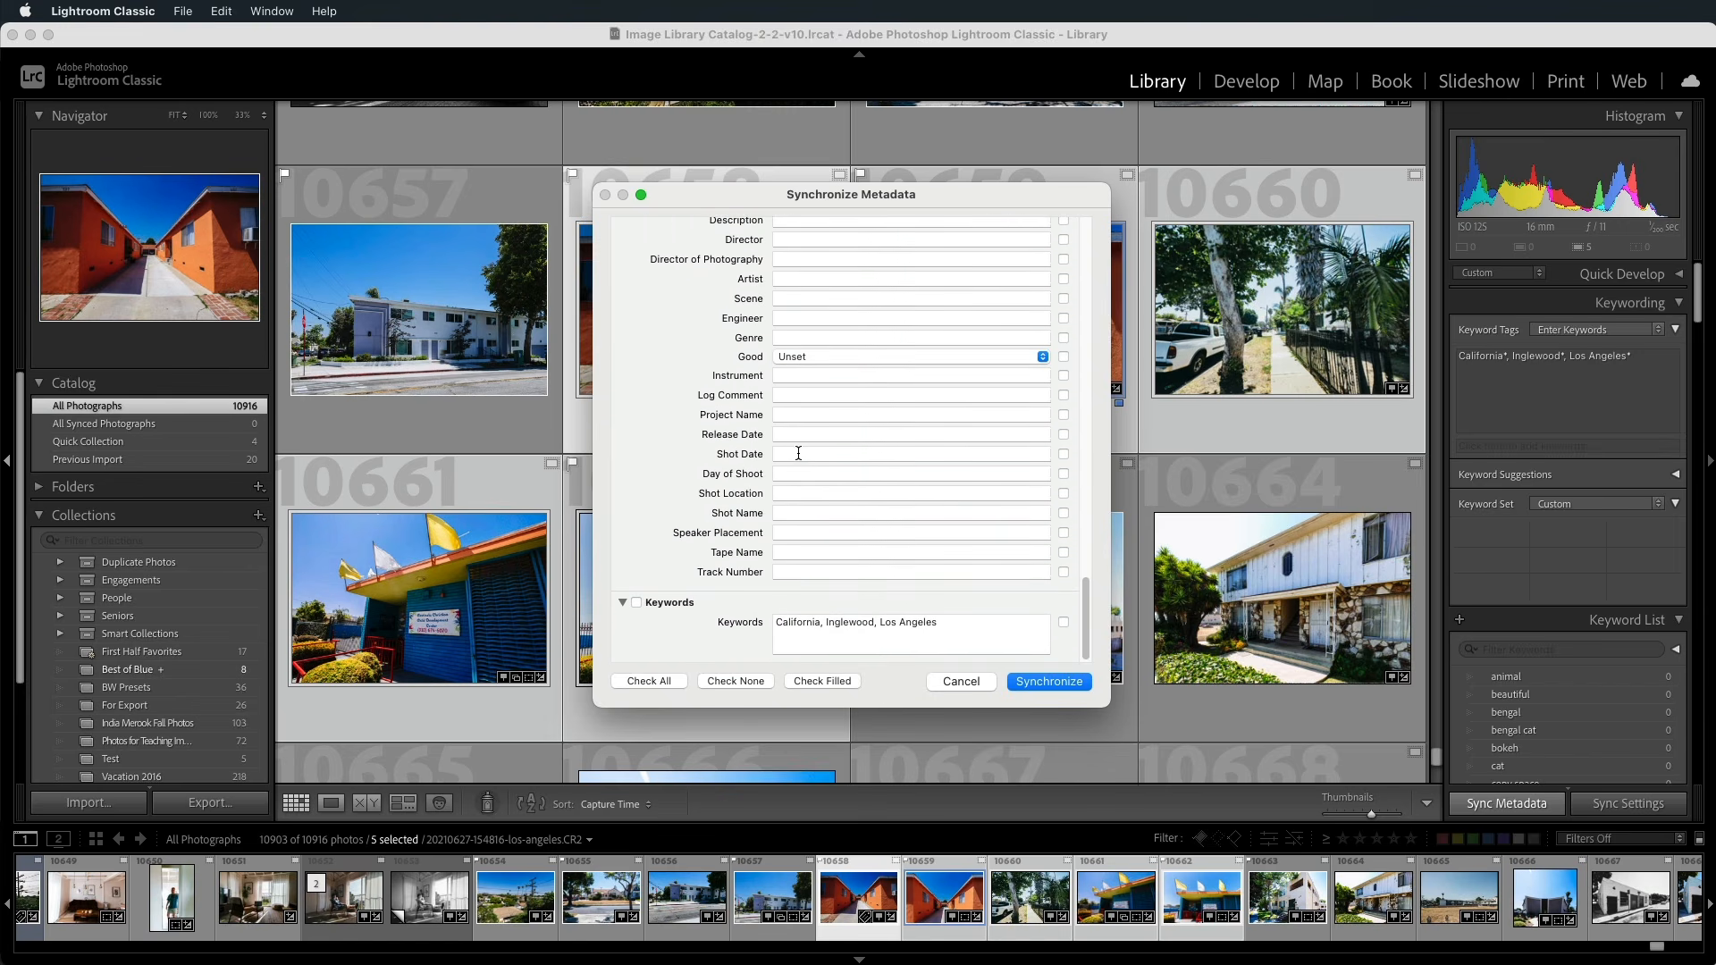
pyautogui.click(637, 603)
pyautogui.click(1049, 682)
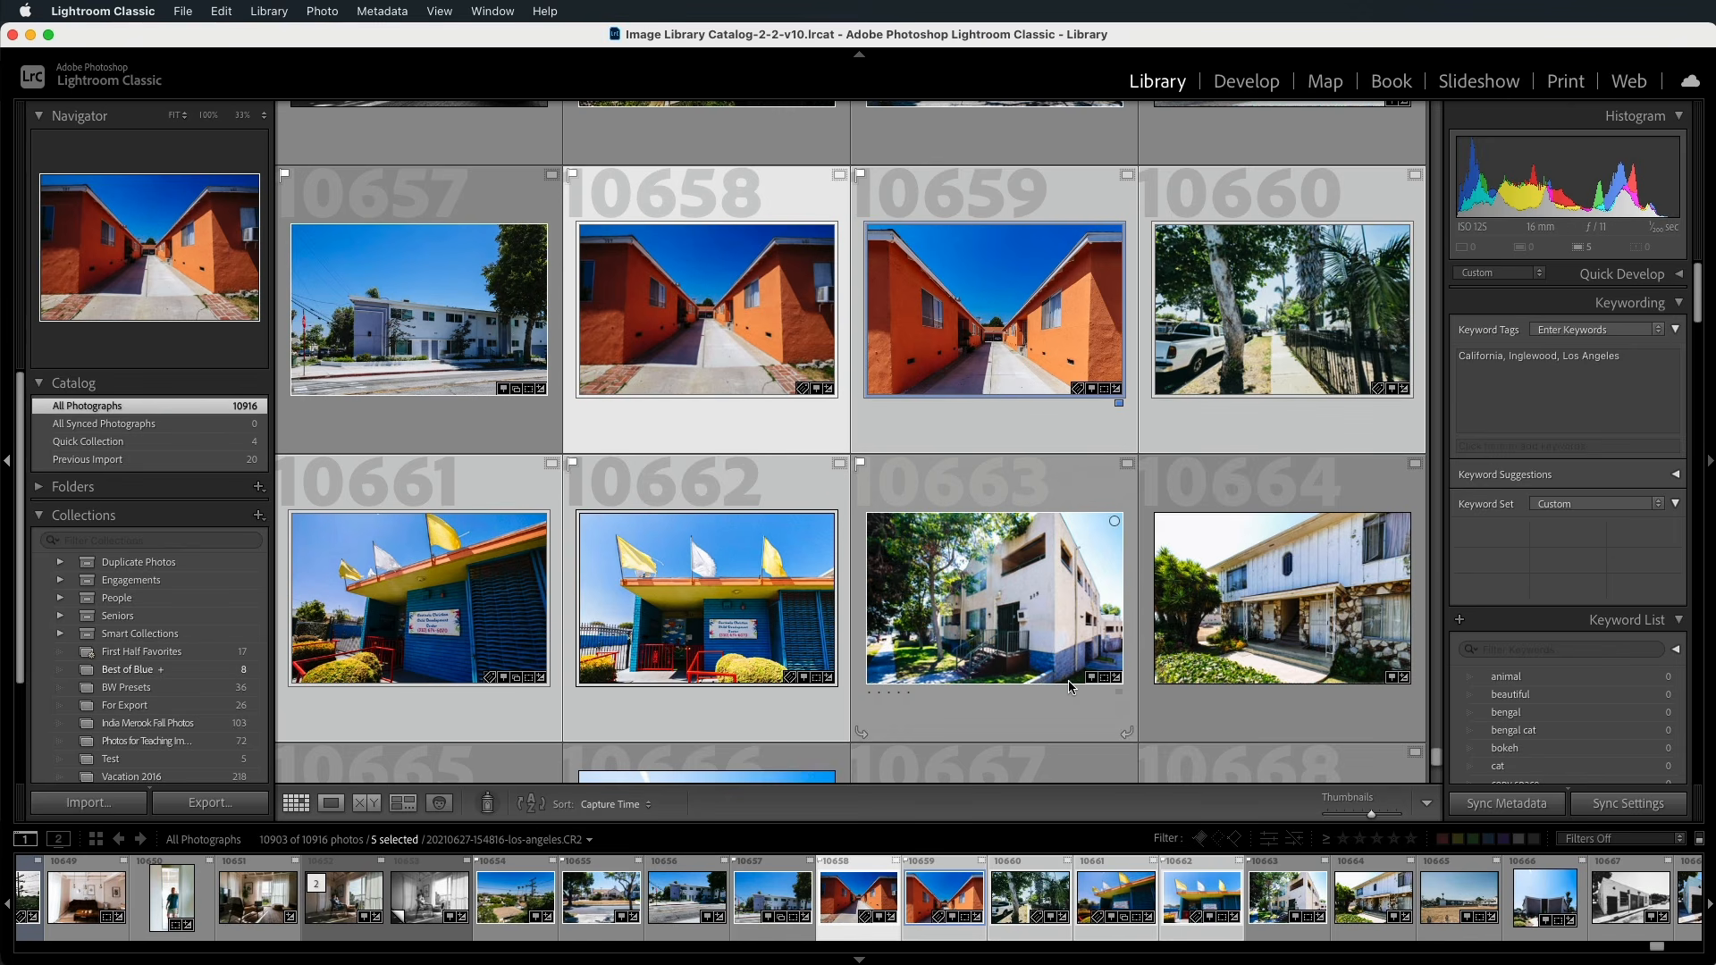
# Step: Edit the capture time of the selected photos, choosing a time zone shift of -1 hour
pyautogui.click(391, 12)
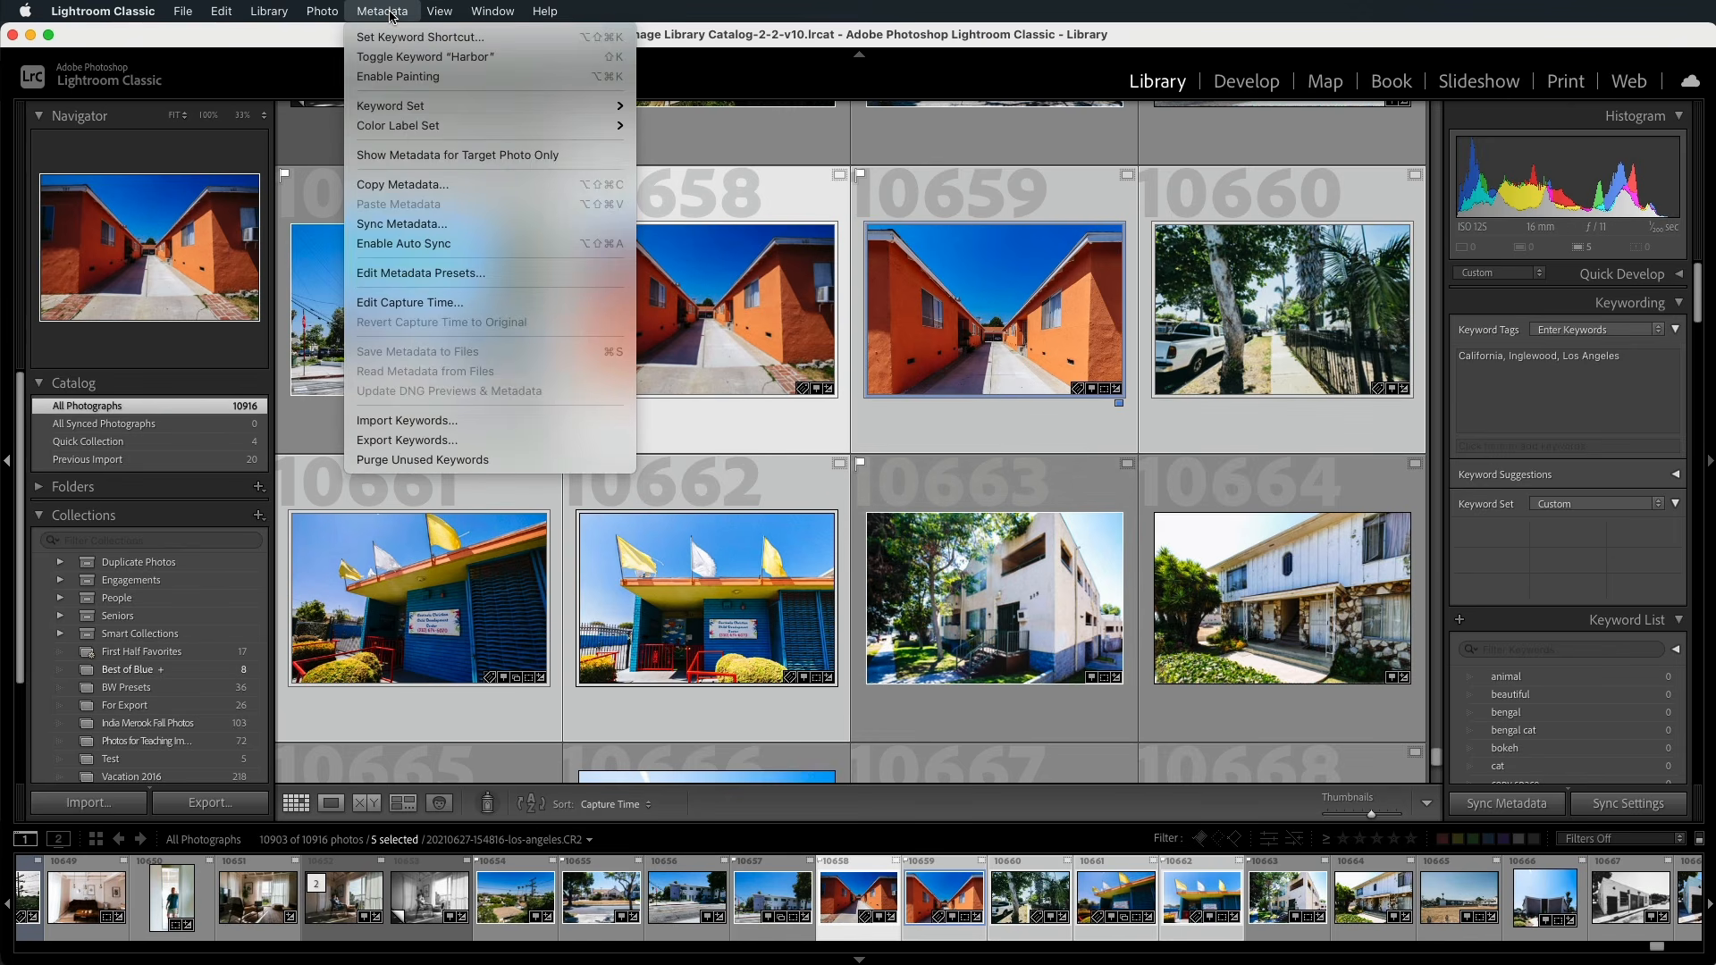
pyautogui.click(579, 308)
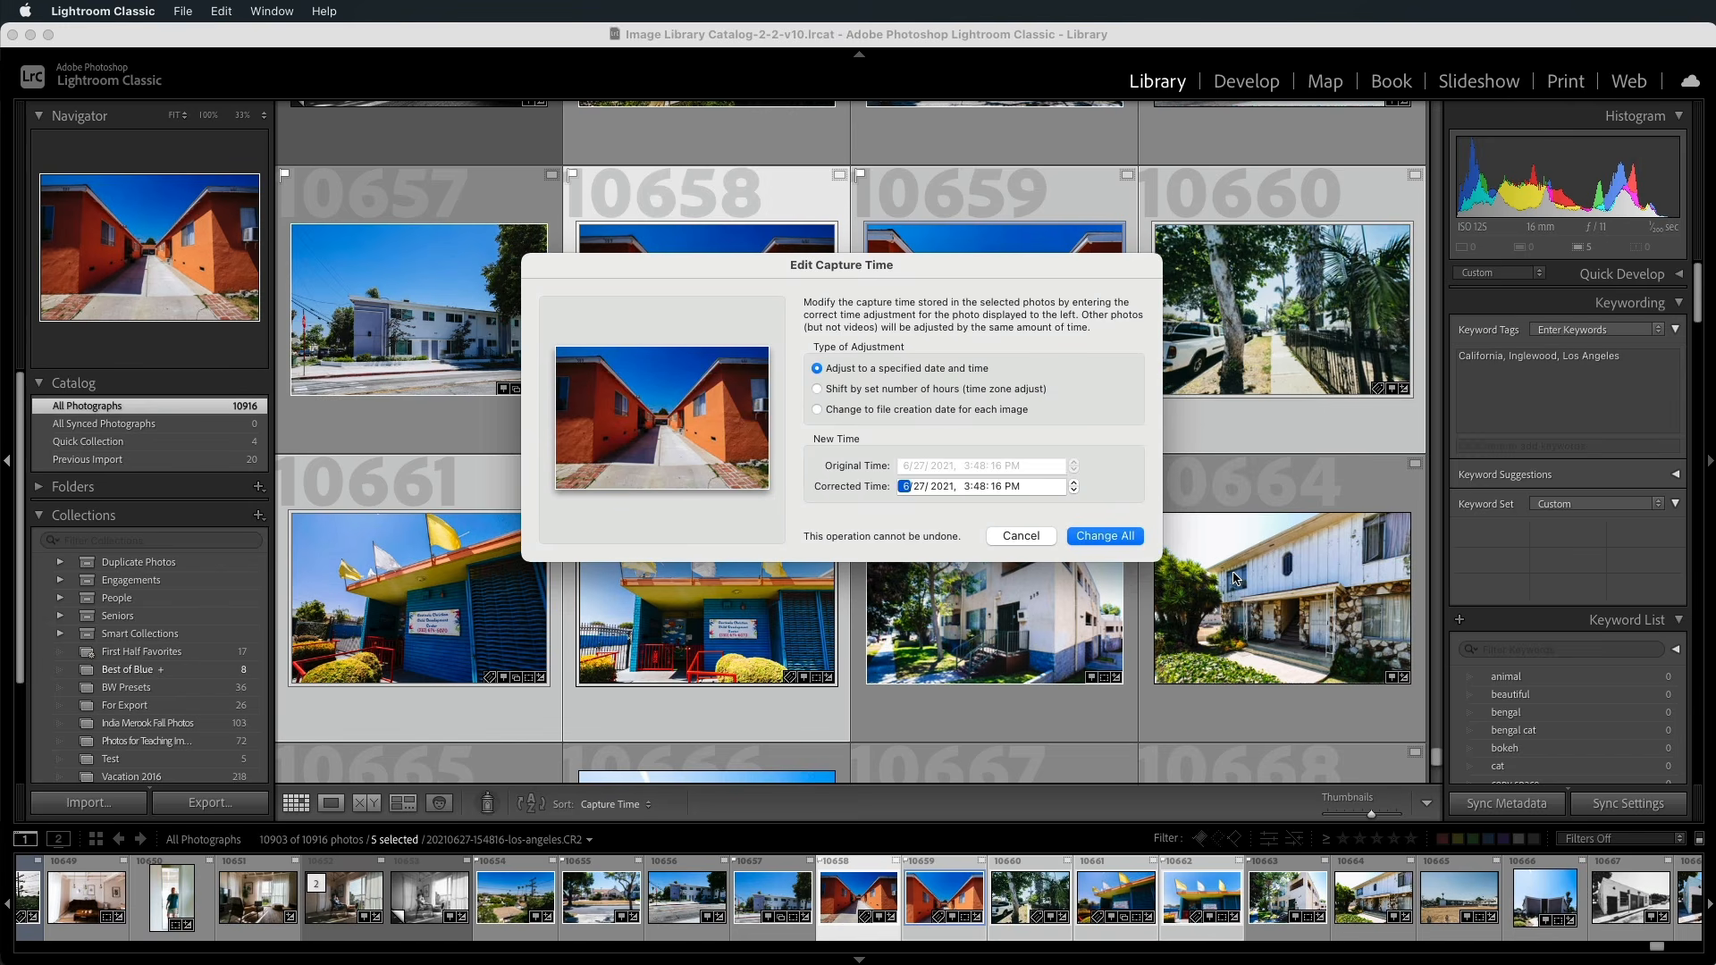
pyautogui.click(817, 391)
pyautogui.click(1130, 475)
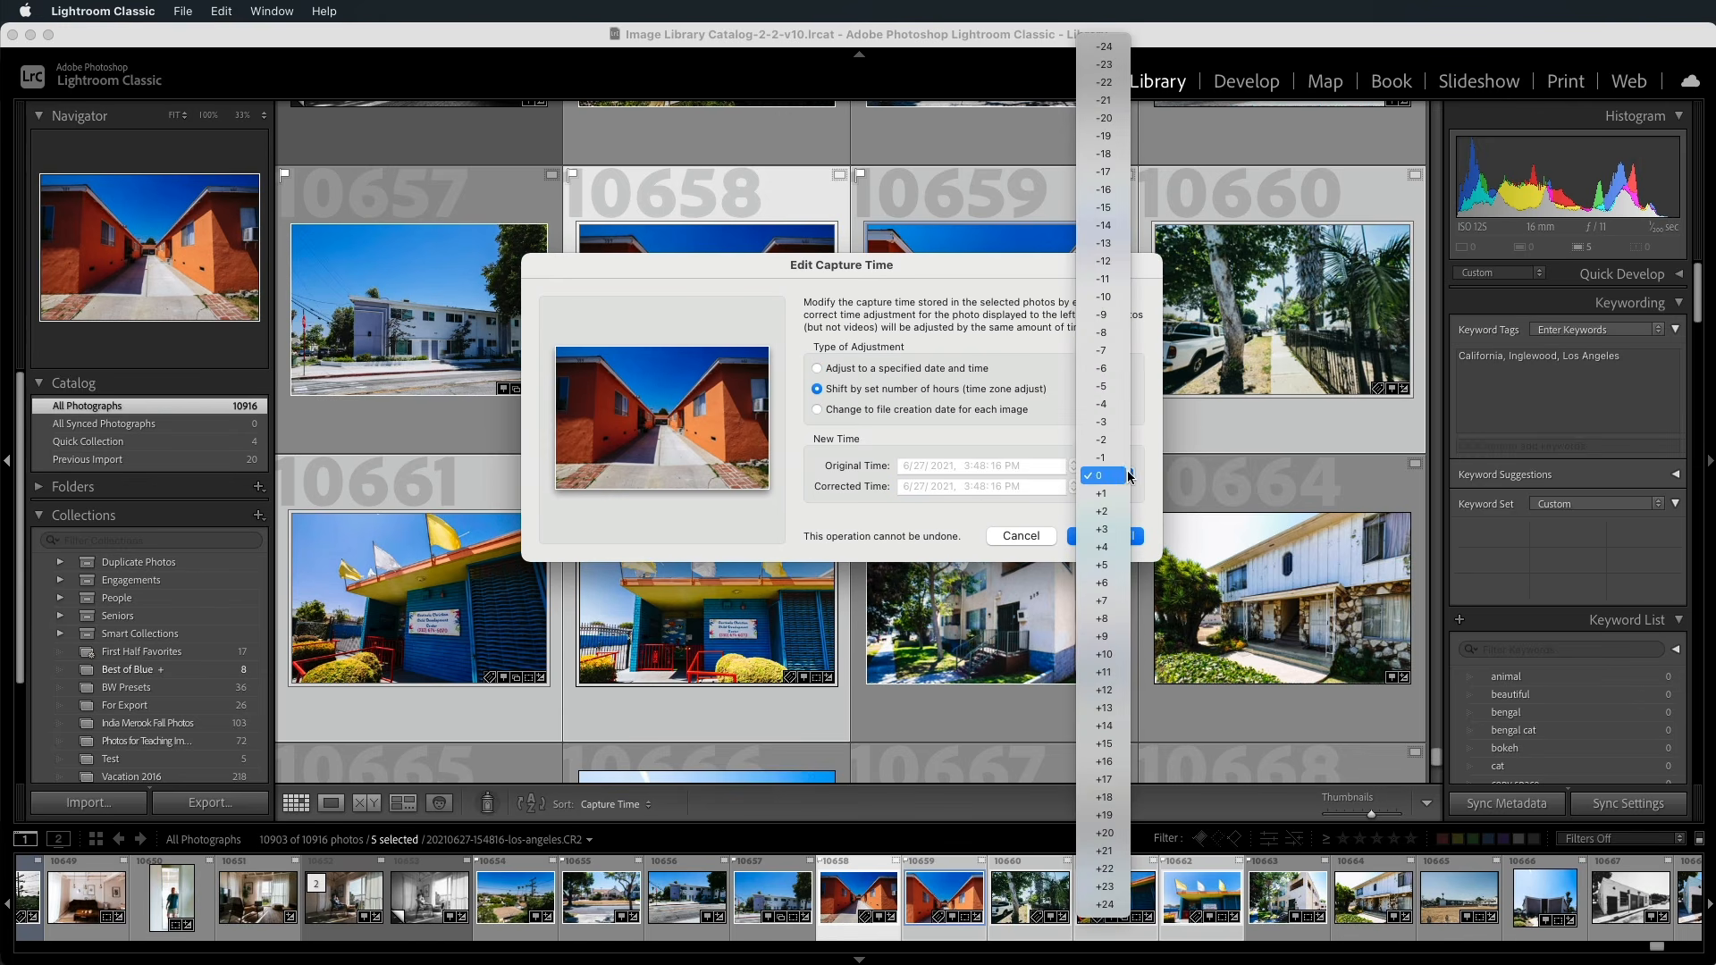
pyautogui.click(1120, 459)
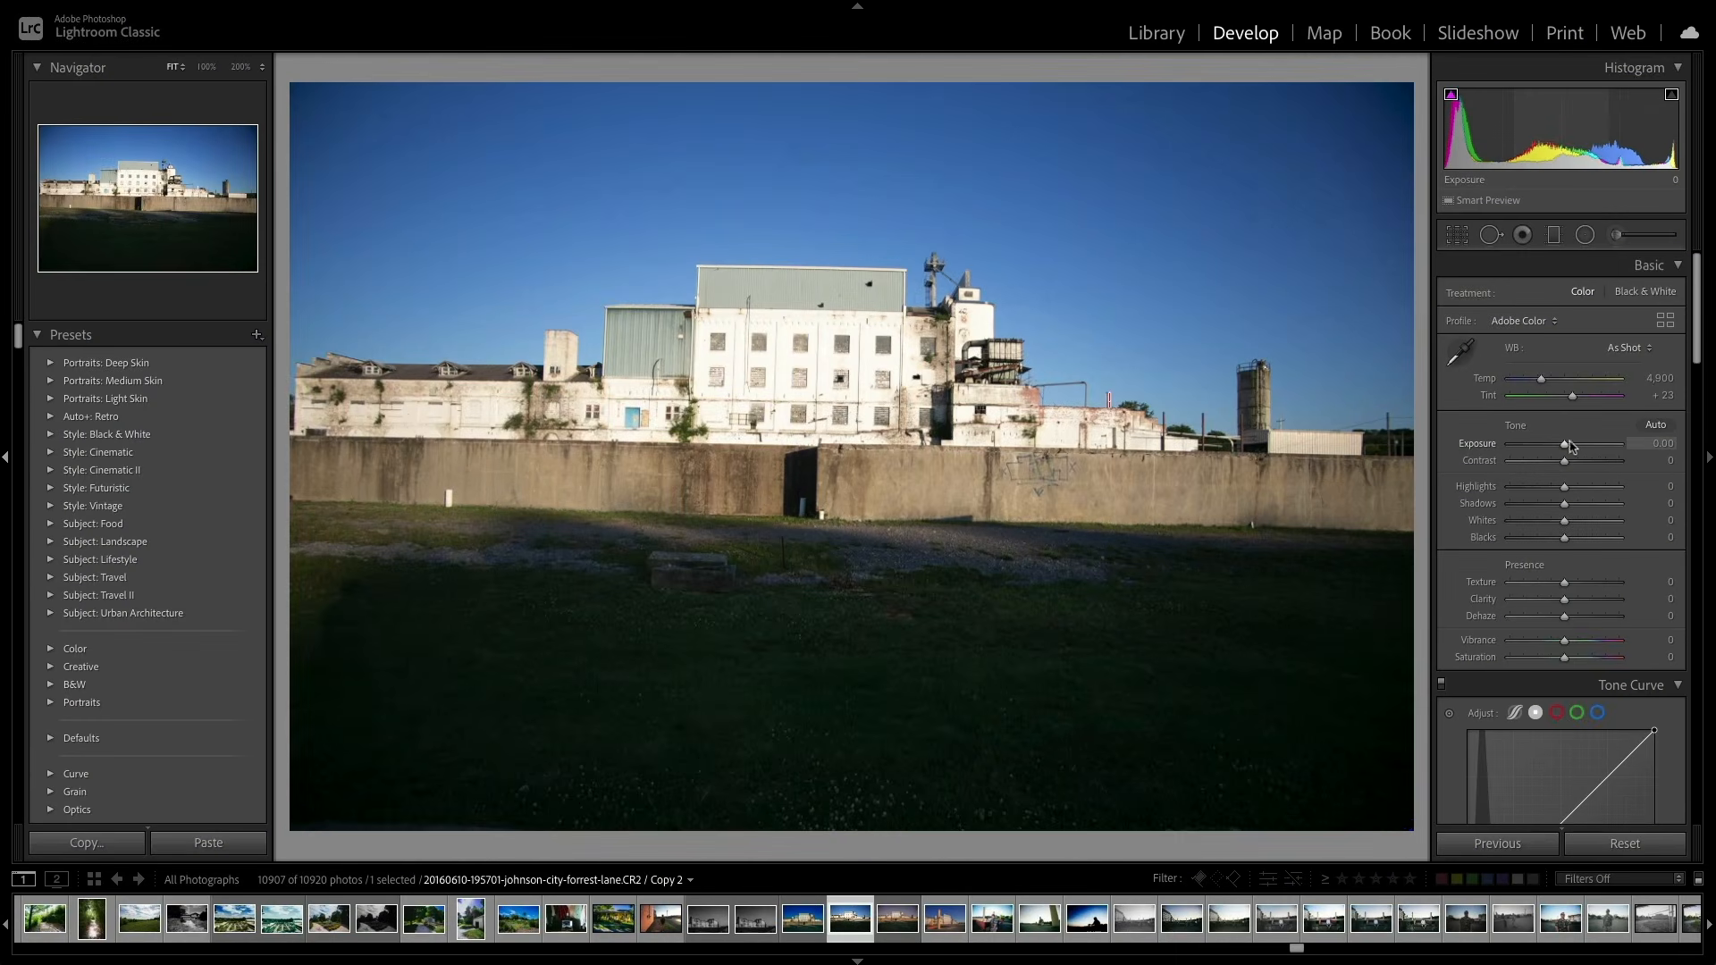
# Step: Set the factory photo's Exposure to +0.40, Whites to -100 and Highlights to -74, and adjust its Blacks and Shadows
pyautogui.moveTo(1559, 447); pyautogui.dragTo(1566, 449)
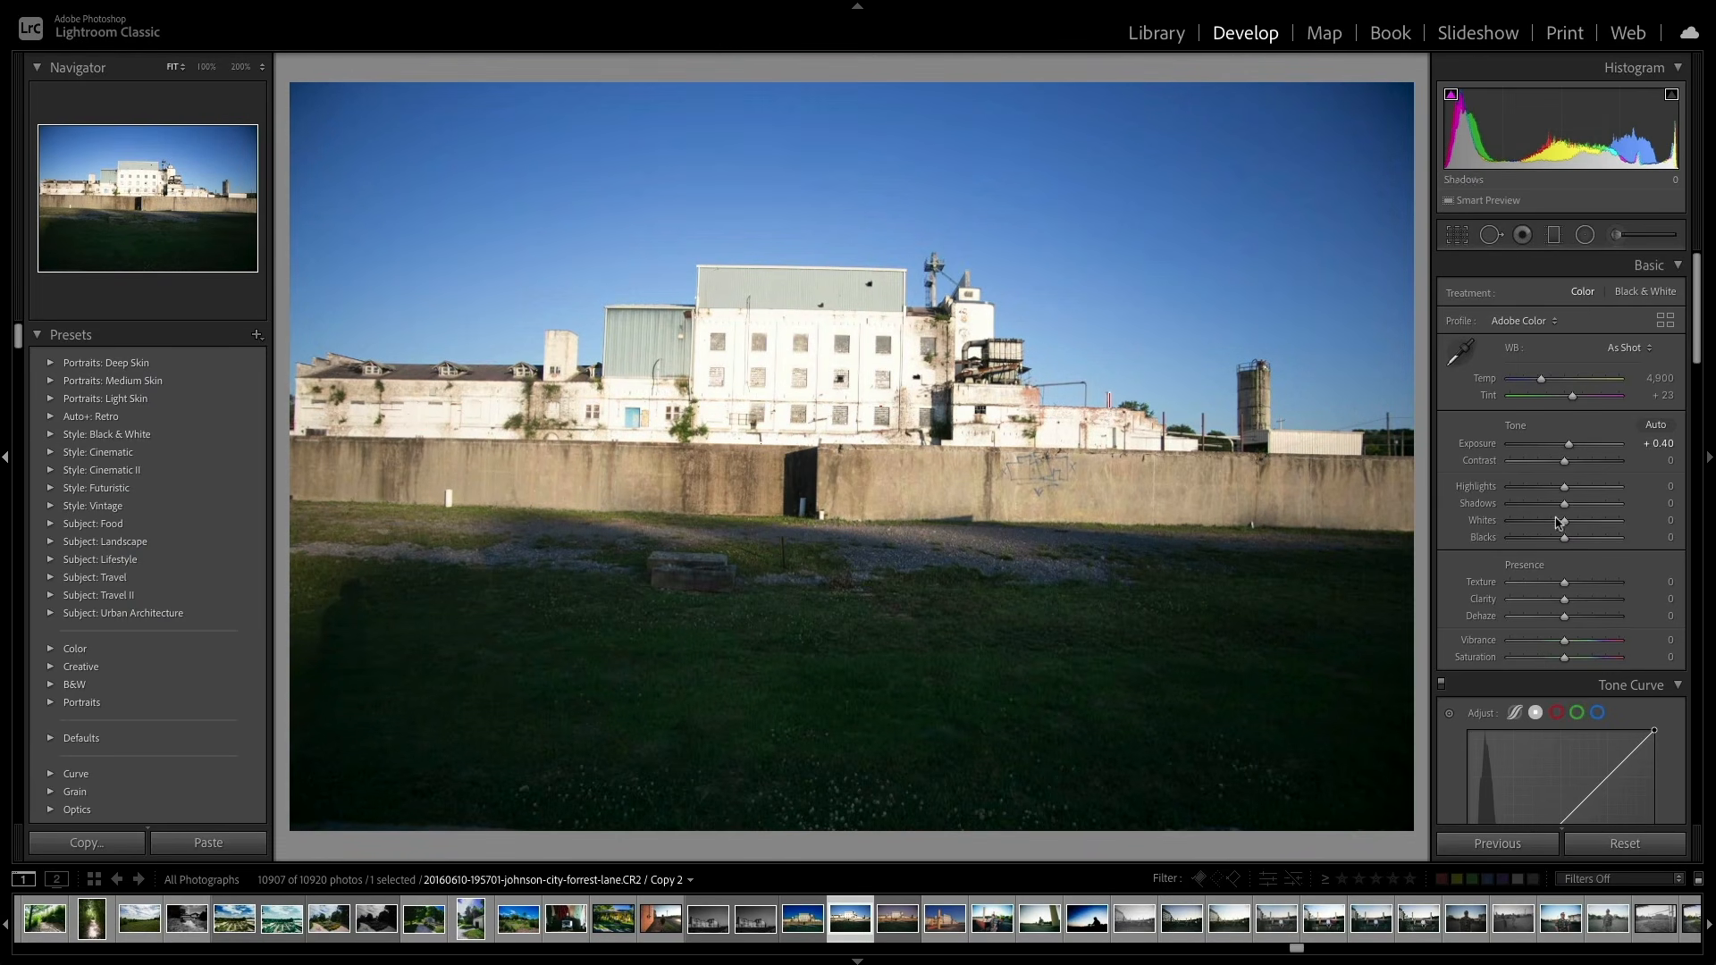
pyautogui.moveTo(1565, 521); pyautogui.dragTo(1523, 491)
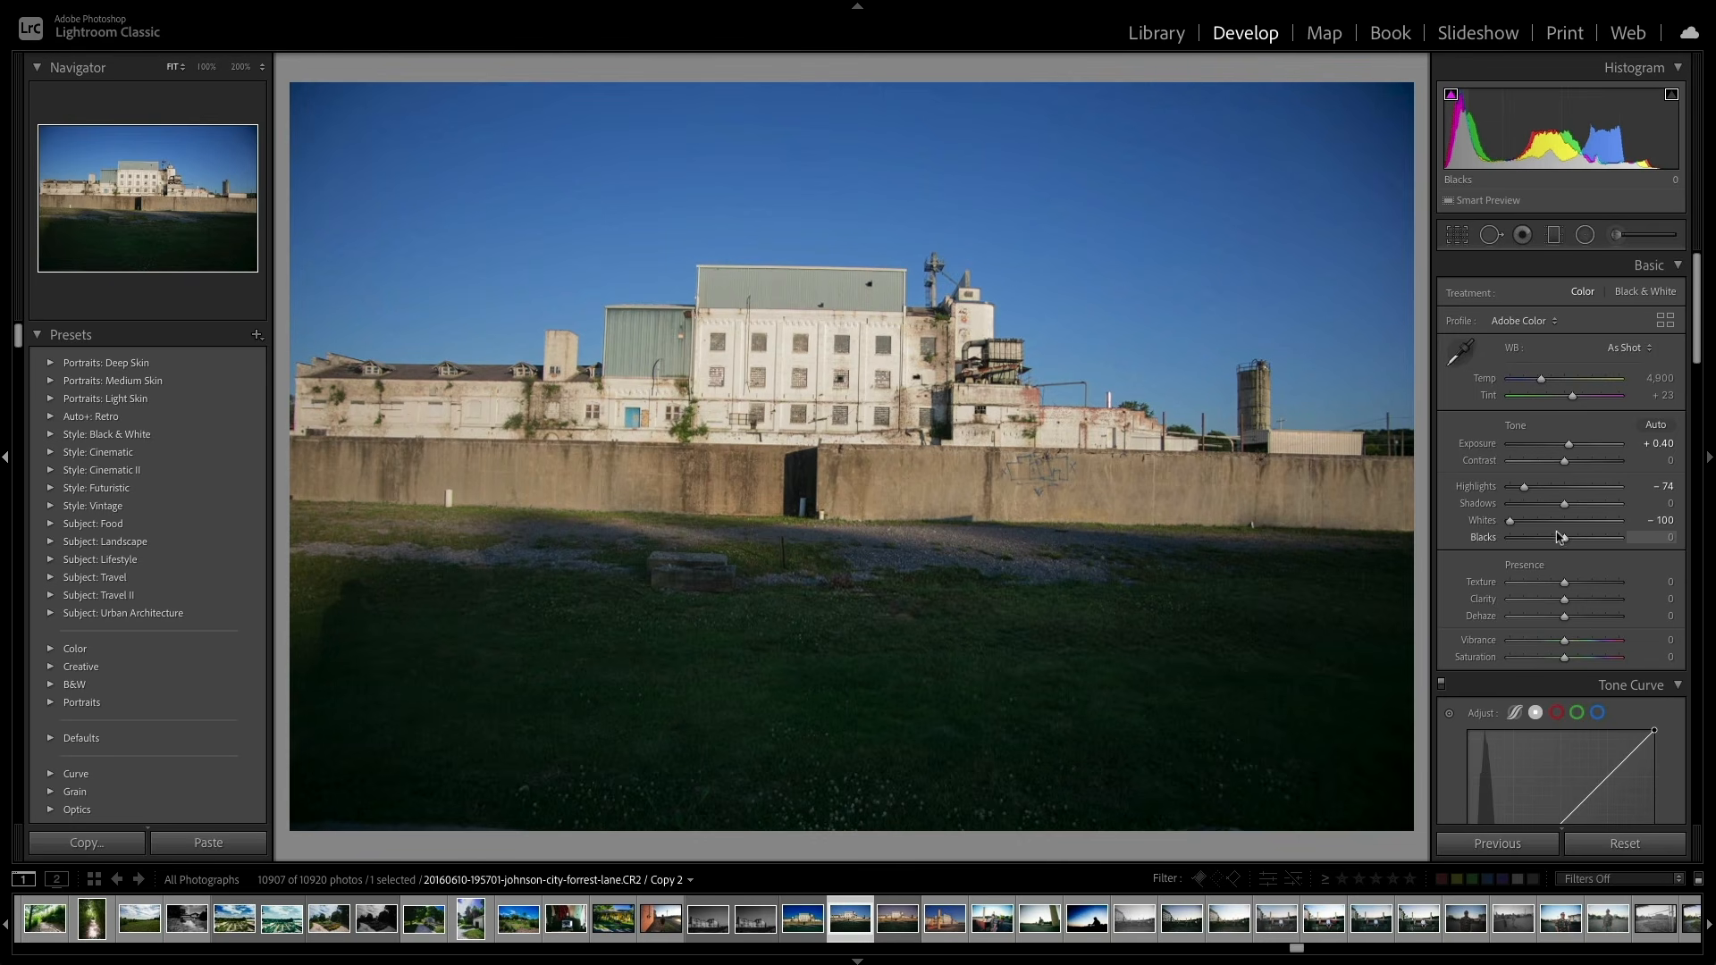
pyautogui.moveTo(1563, 538); pyautogui.dragTo(1581, 505)
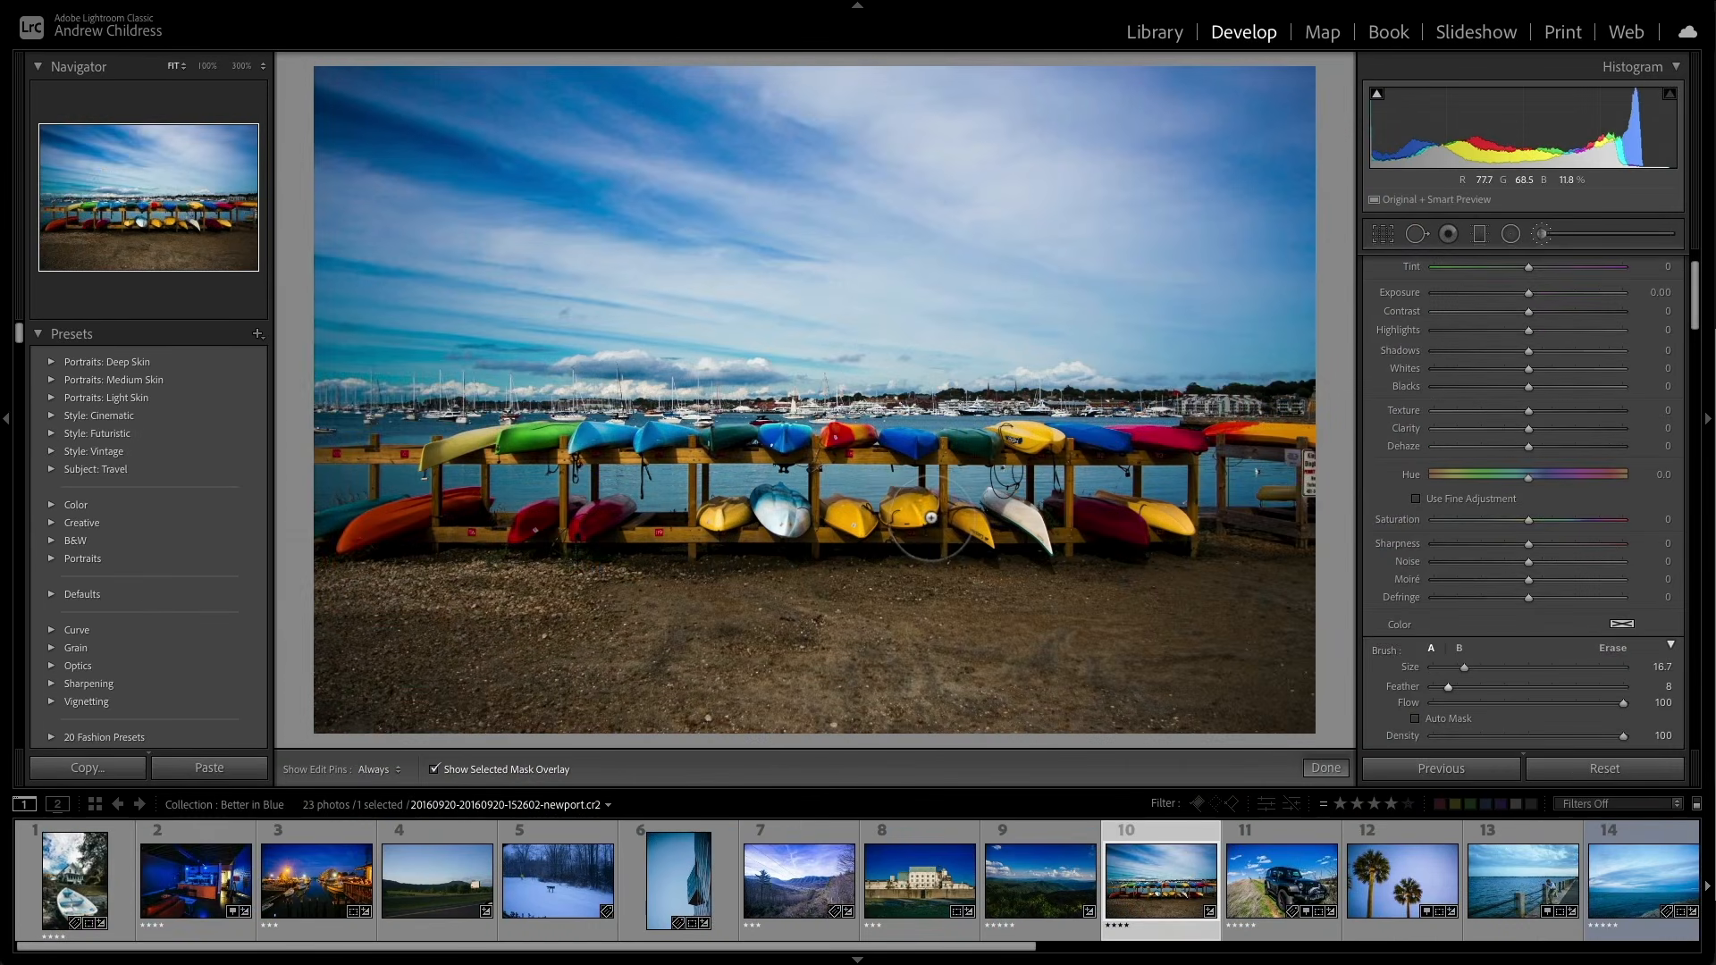
# Step: Try an adjustment brush stroke across the middle kayaks of the lower row, and undo it
pyautogui.moveTo(960, 541); pyautogui.dragTo(791, 529)
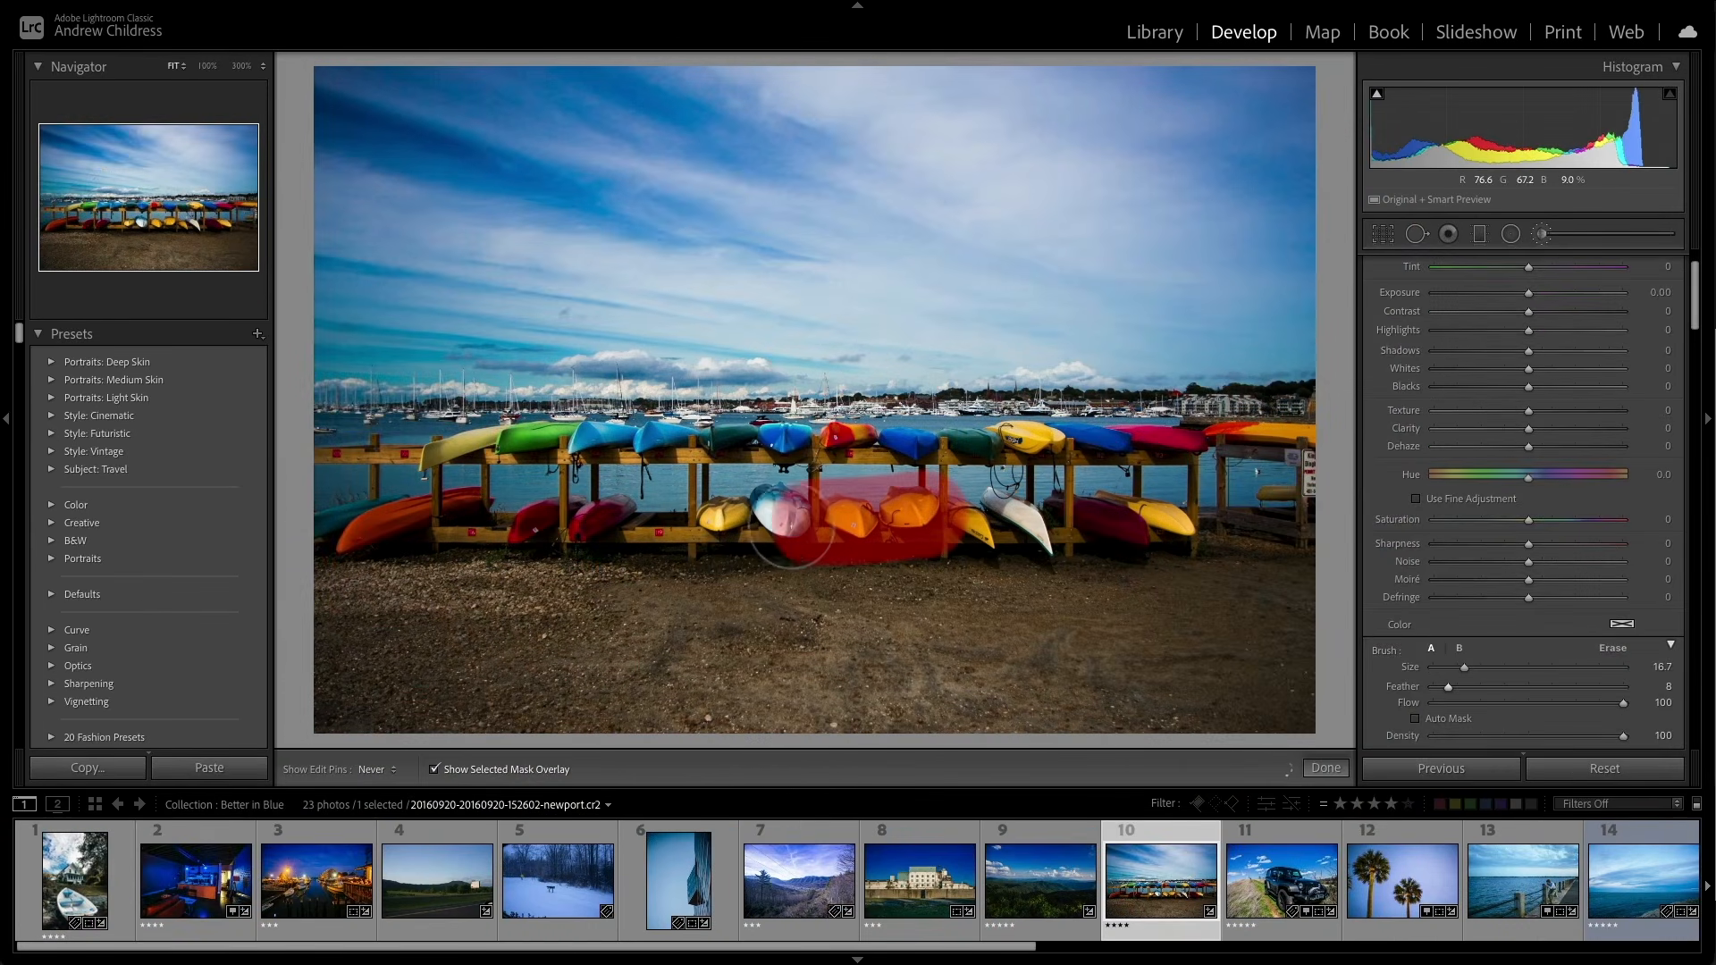
pyautogui.hotkey('ctrl', 'z')
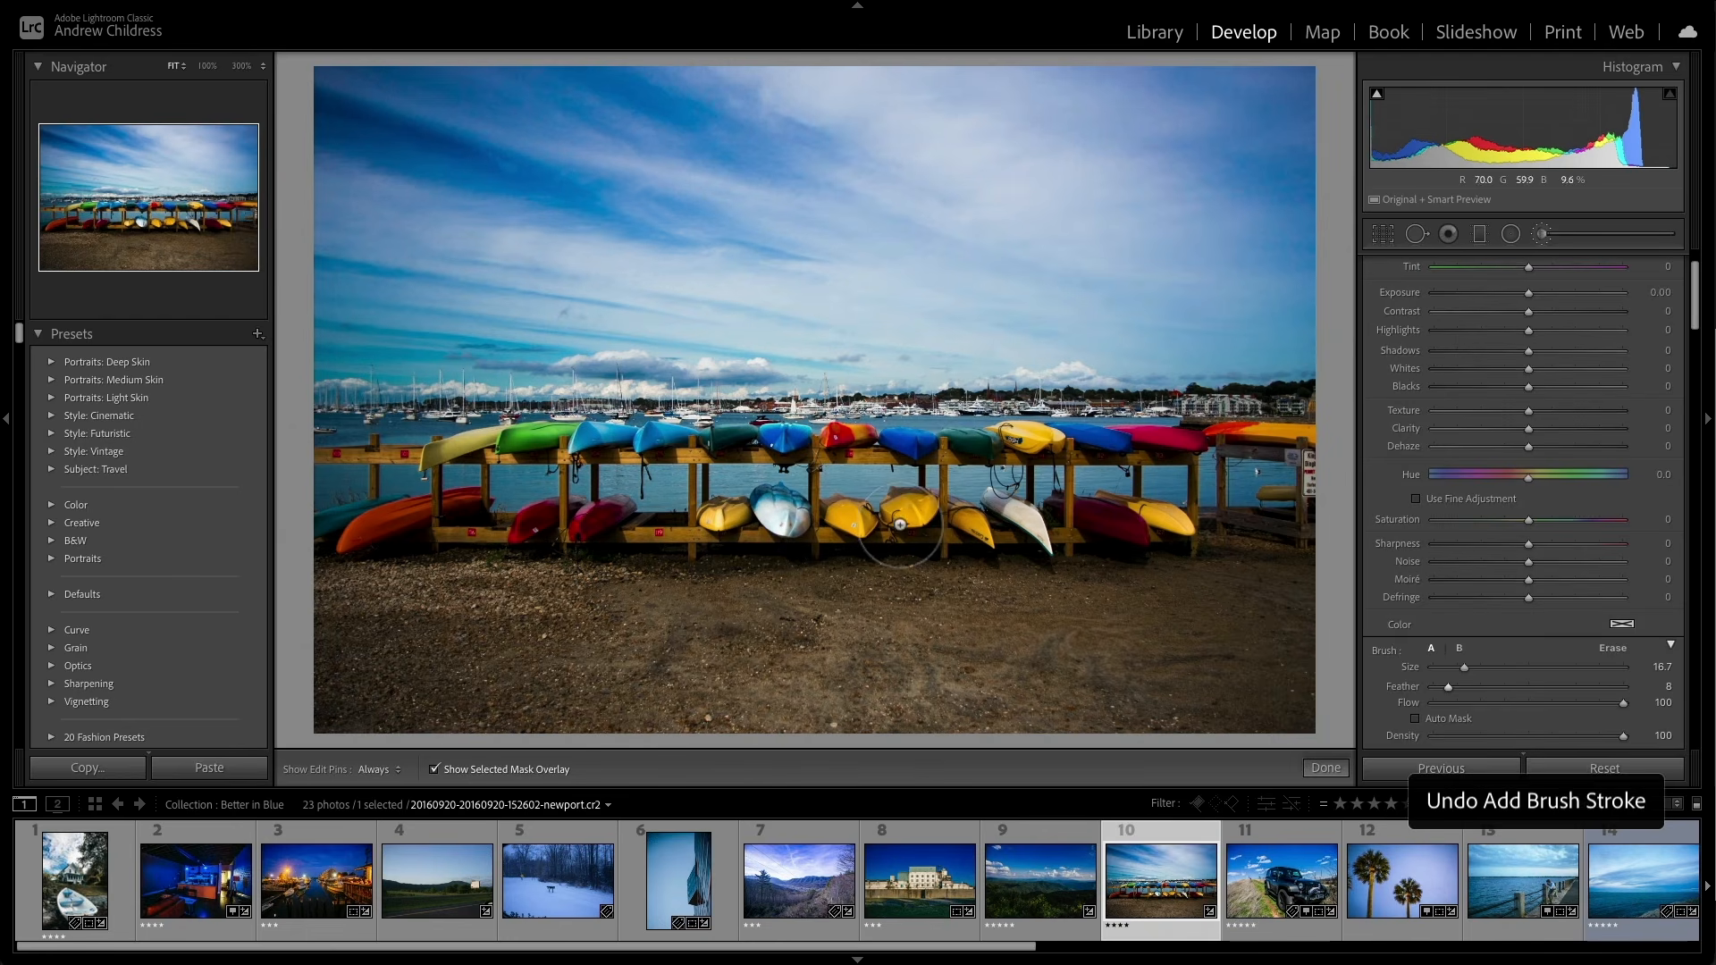
# Step: Set the adjustment brush's Feather to 45 and paint a stroke over the kayaks near the right end of the rack
pyautogui.moveTo(1449, 687); pyautogui.dragTo(1517, 694)
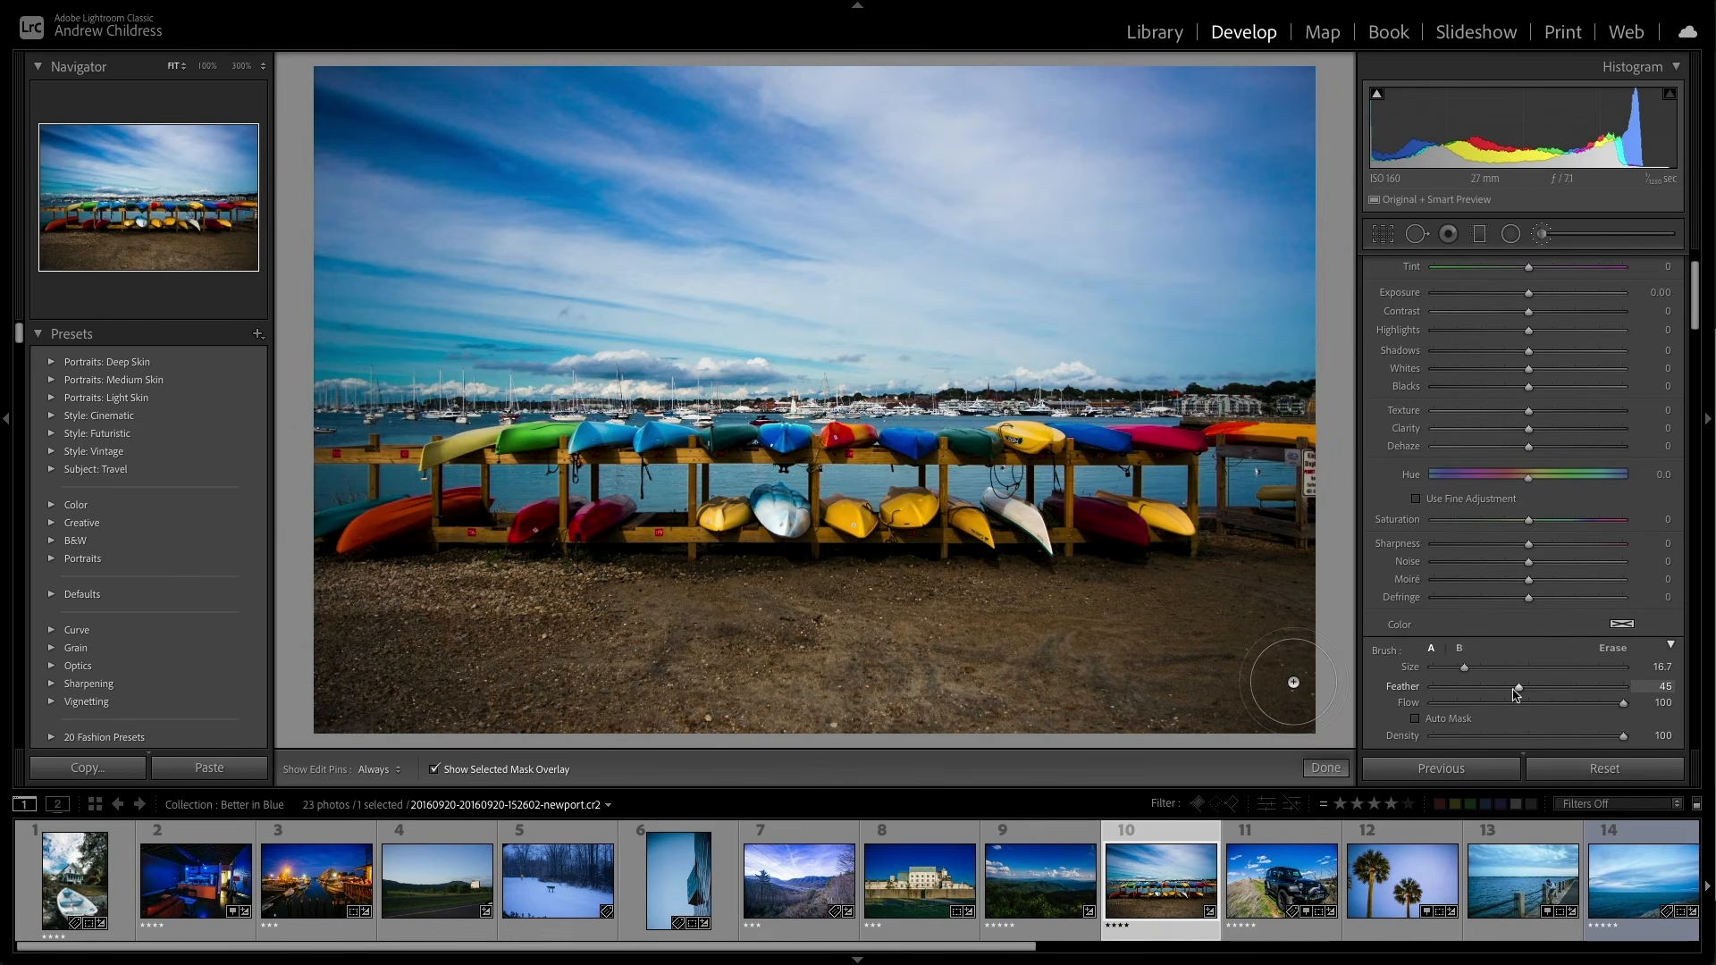
pyautogui.moveTo(1158, 527)
pyautogui.mouseDown()
pyautogui.moveTo(420, 500)
pyautogui.moveTo(500, 442)
pyautogui.moveTo(1160, 455)
pyautogui.moveTo(1269, 411)
pyautogui.moveTo(1288, 429)
pyautogui.moveTo(1229, 435)
pyautogui.mouseUp()
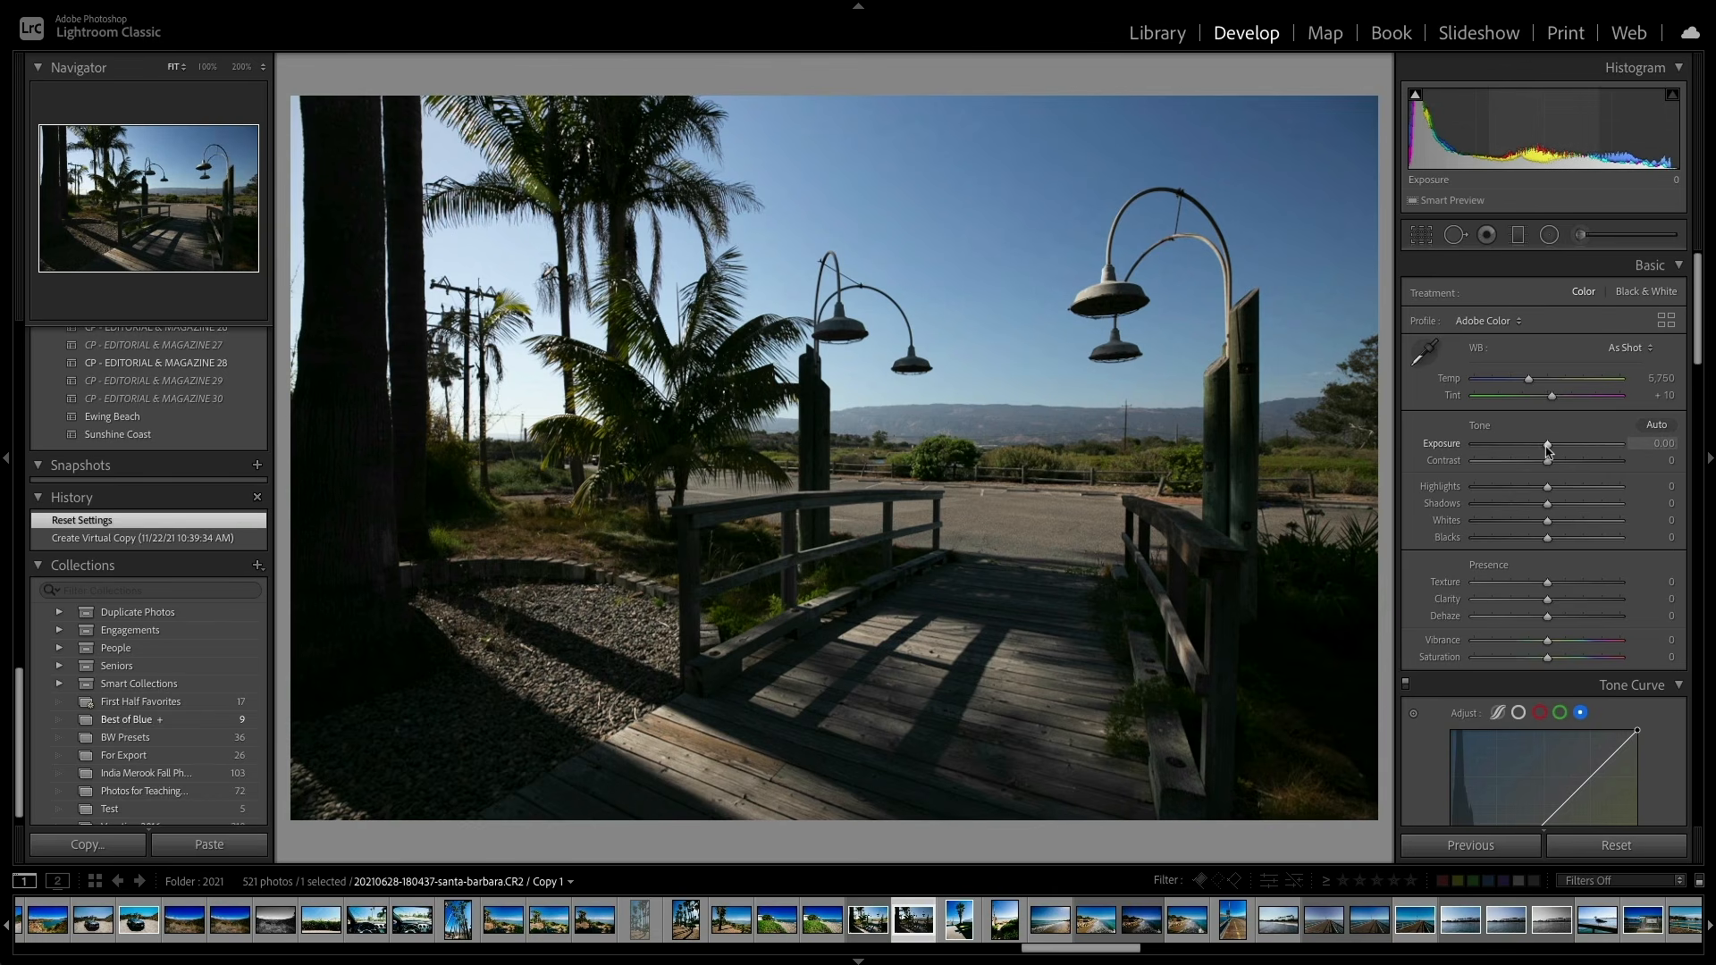
# Step: Try the palm boardwalk photo's Exposure at -1.45 and then brighter, and cool the interior photo's white balance Temp
pyautogui.moveTo(1548, 449); pyautogui.dragTo(1525, 452)
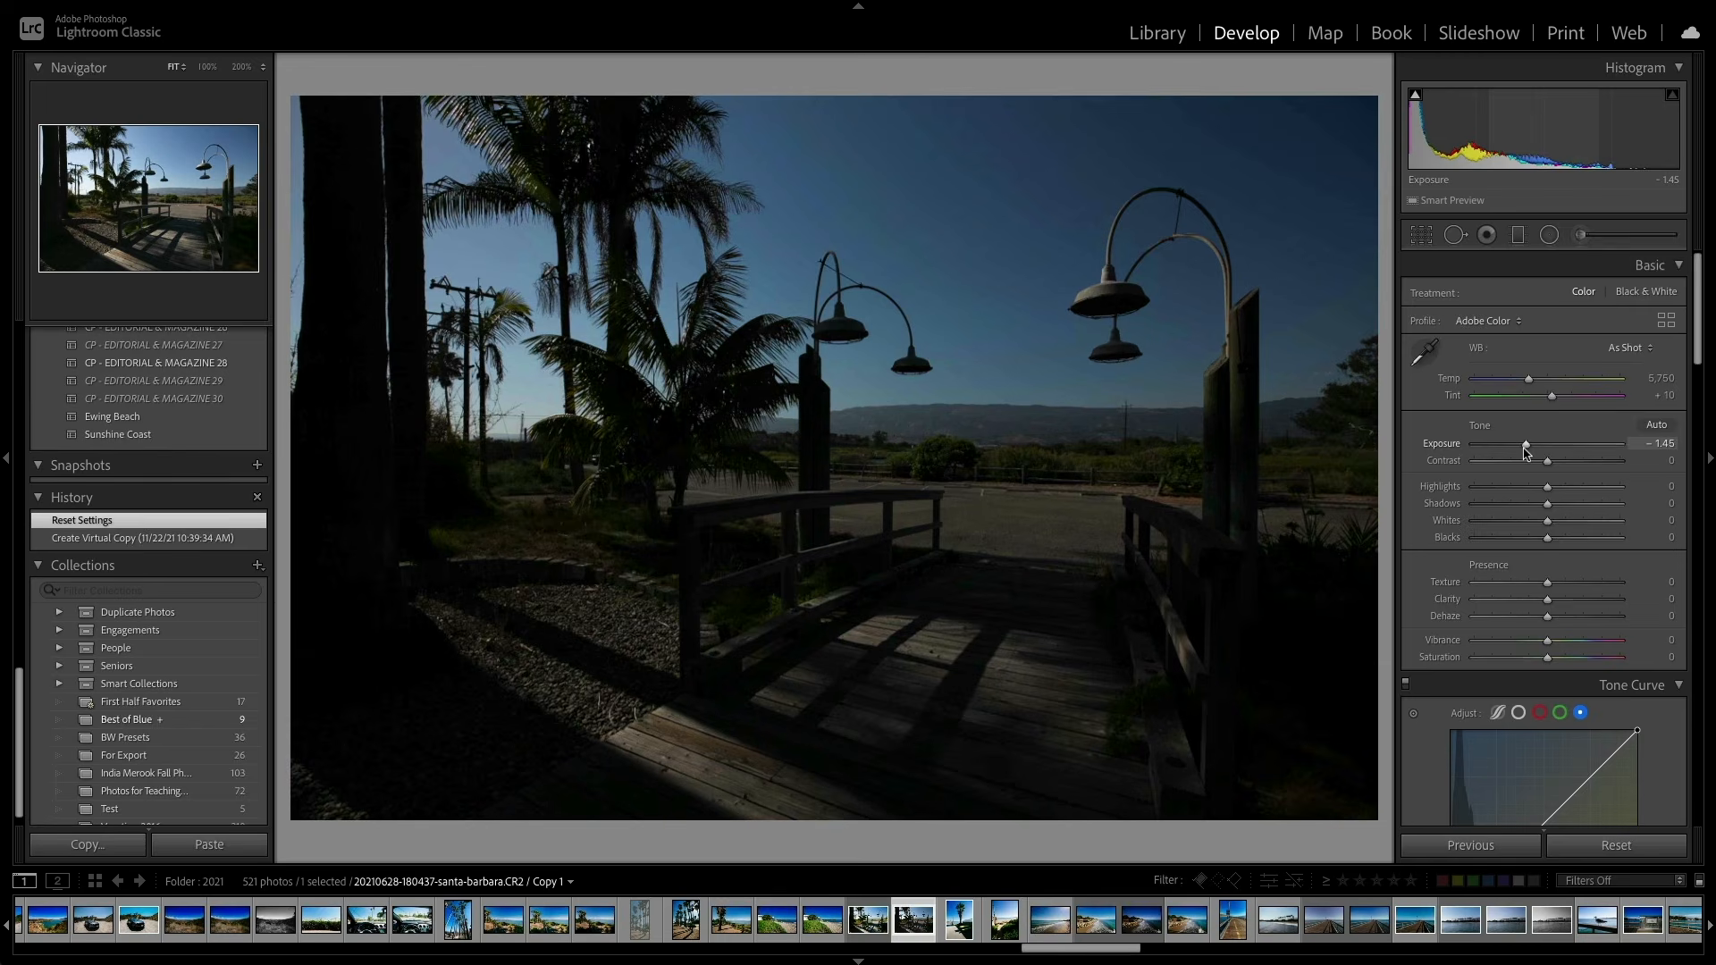
pyautogui.moveTo(1525, 452); pyautogui.dragTo(1561, 454)
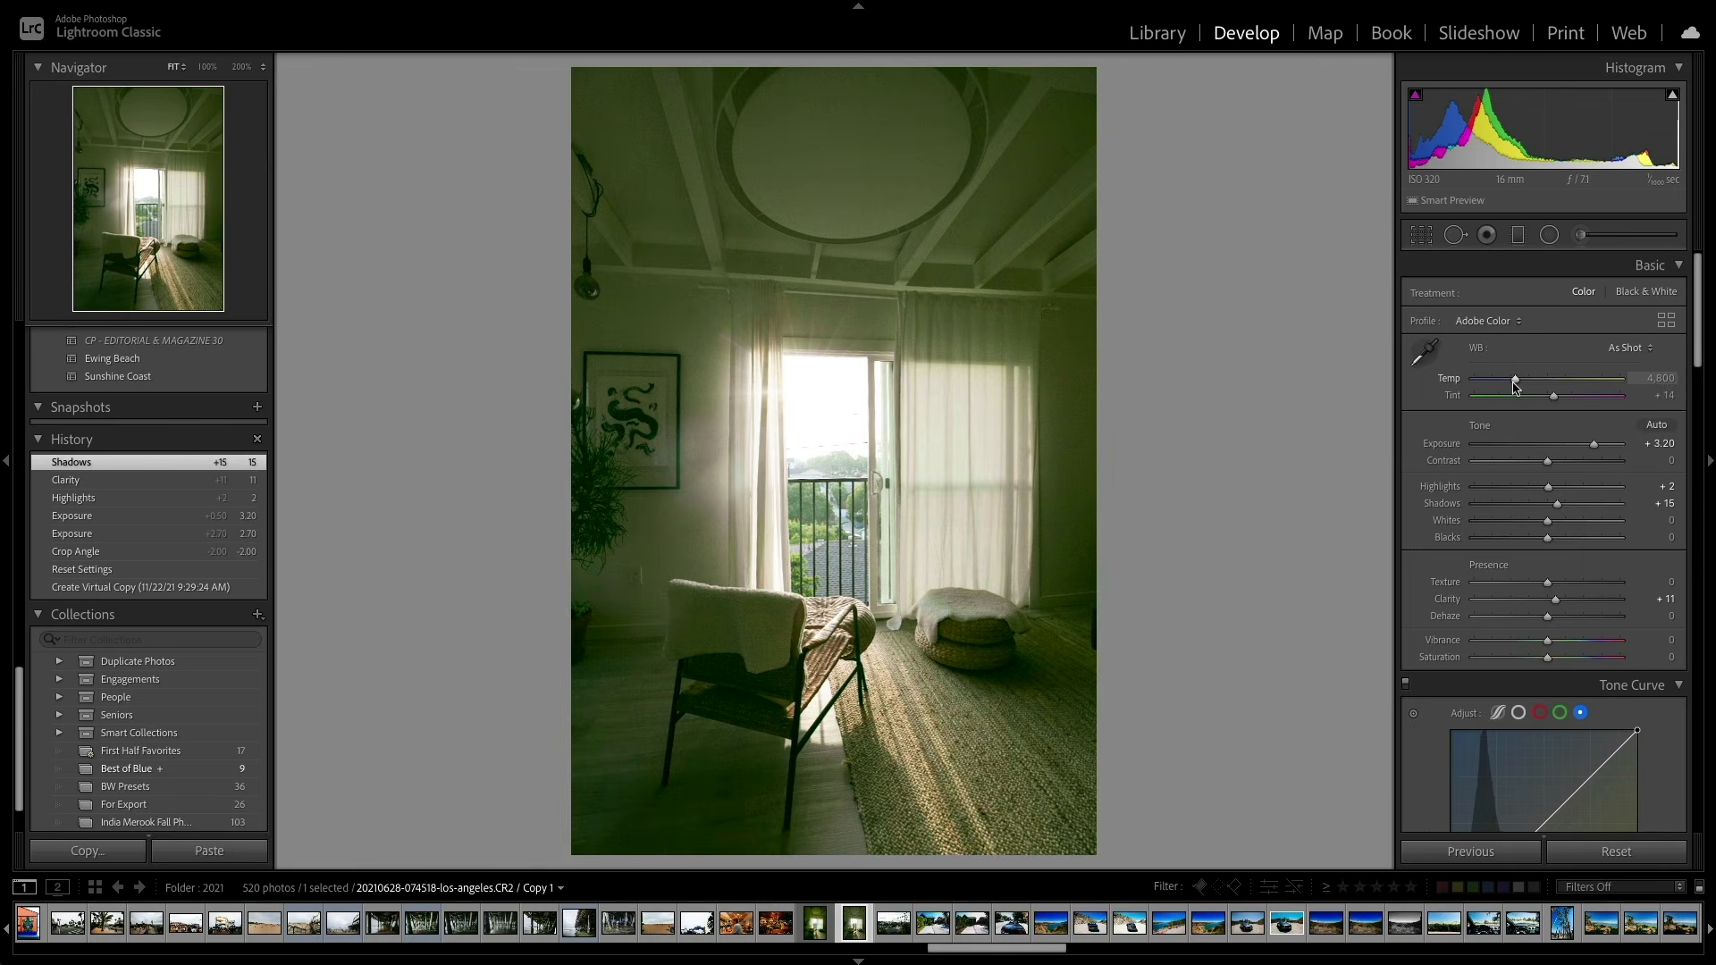
pyautogui.moveTo(1515, 386)
pyautogui.mouseDown()
pyautogui.moveTo(1489, 387)
pyautogui.moveTo(1506, 386)
pyautogui.mouseUp()
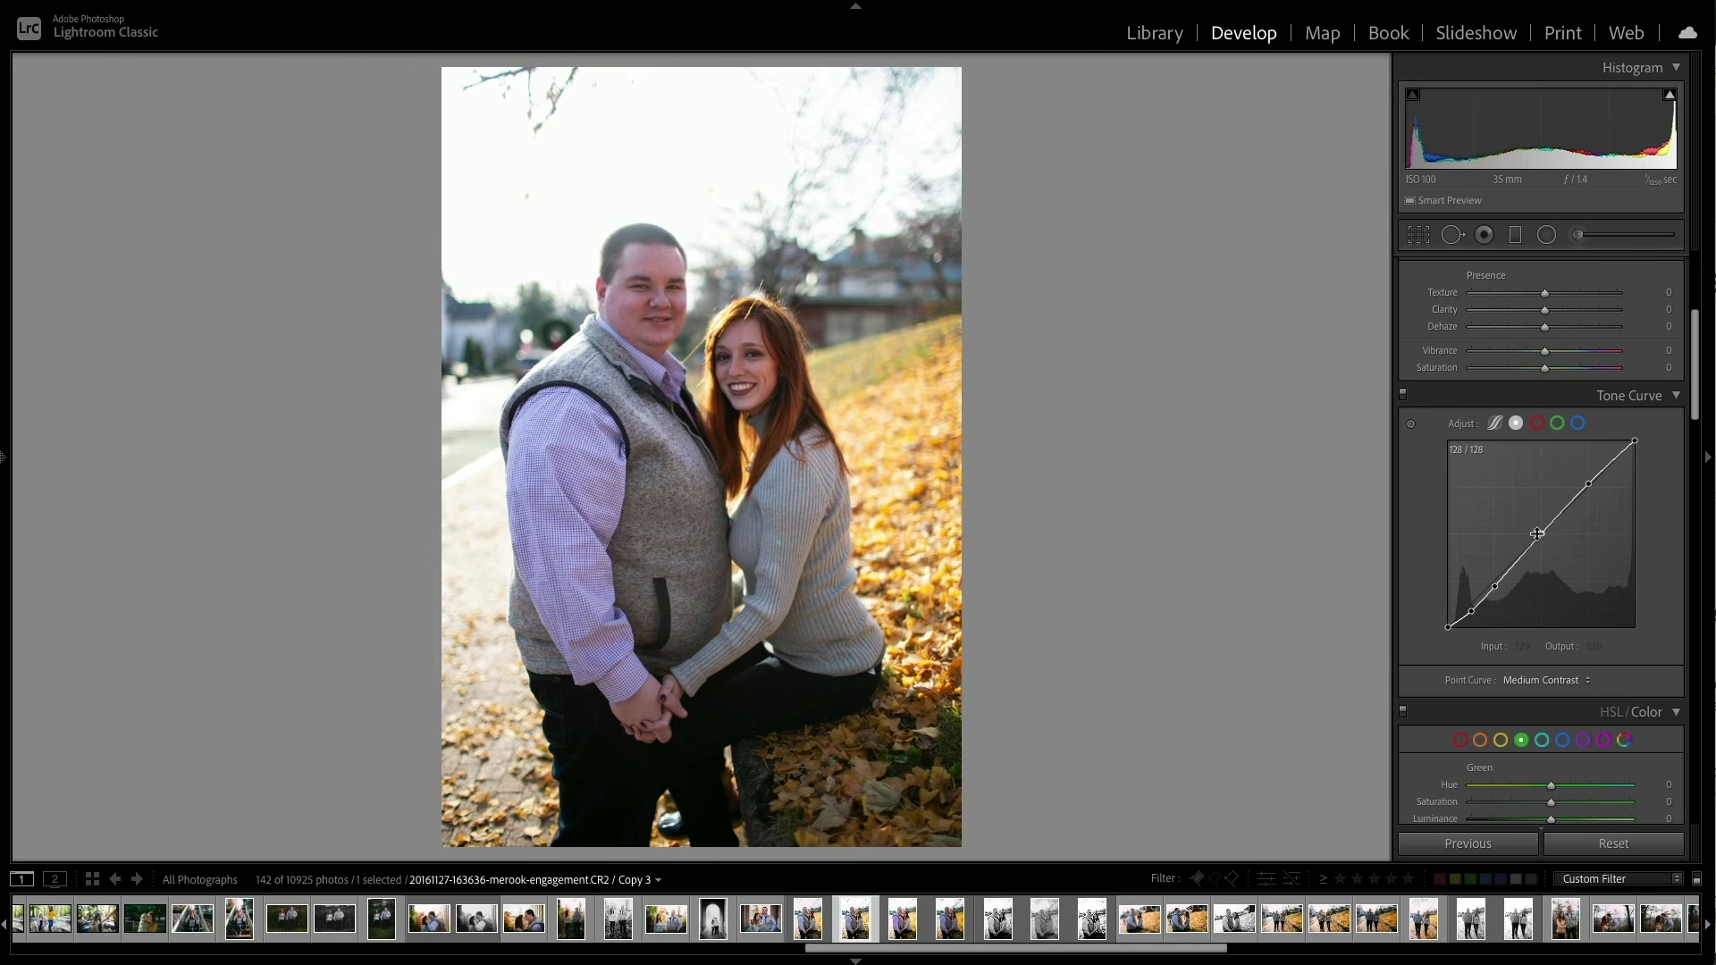
# Step: Reshape the couple photo's Medium Contrast point curve, lowering the white endpoint and shadow points and adjusting the midtone and highlight points
pyautogui.moveTo(1537, 534)
pyautogui.mouseDown()
pyautogui.moveTo(1539, 511)
pyautogui.moveTo(1537, 559)
pyautogui.moveTo(1536, 539)
pyautogui.mouseUp()
pyautogui.moveTo(1629, 440); pyautogui.dragTo(1581, 481)
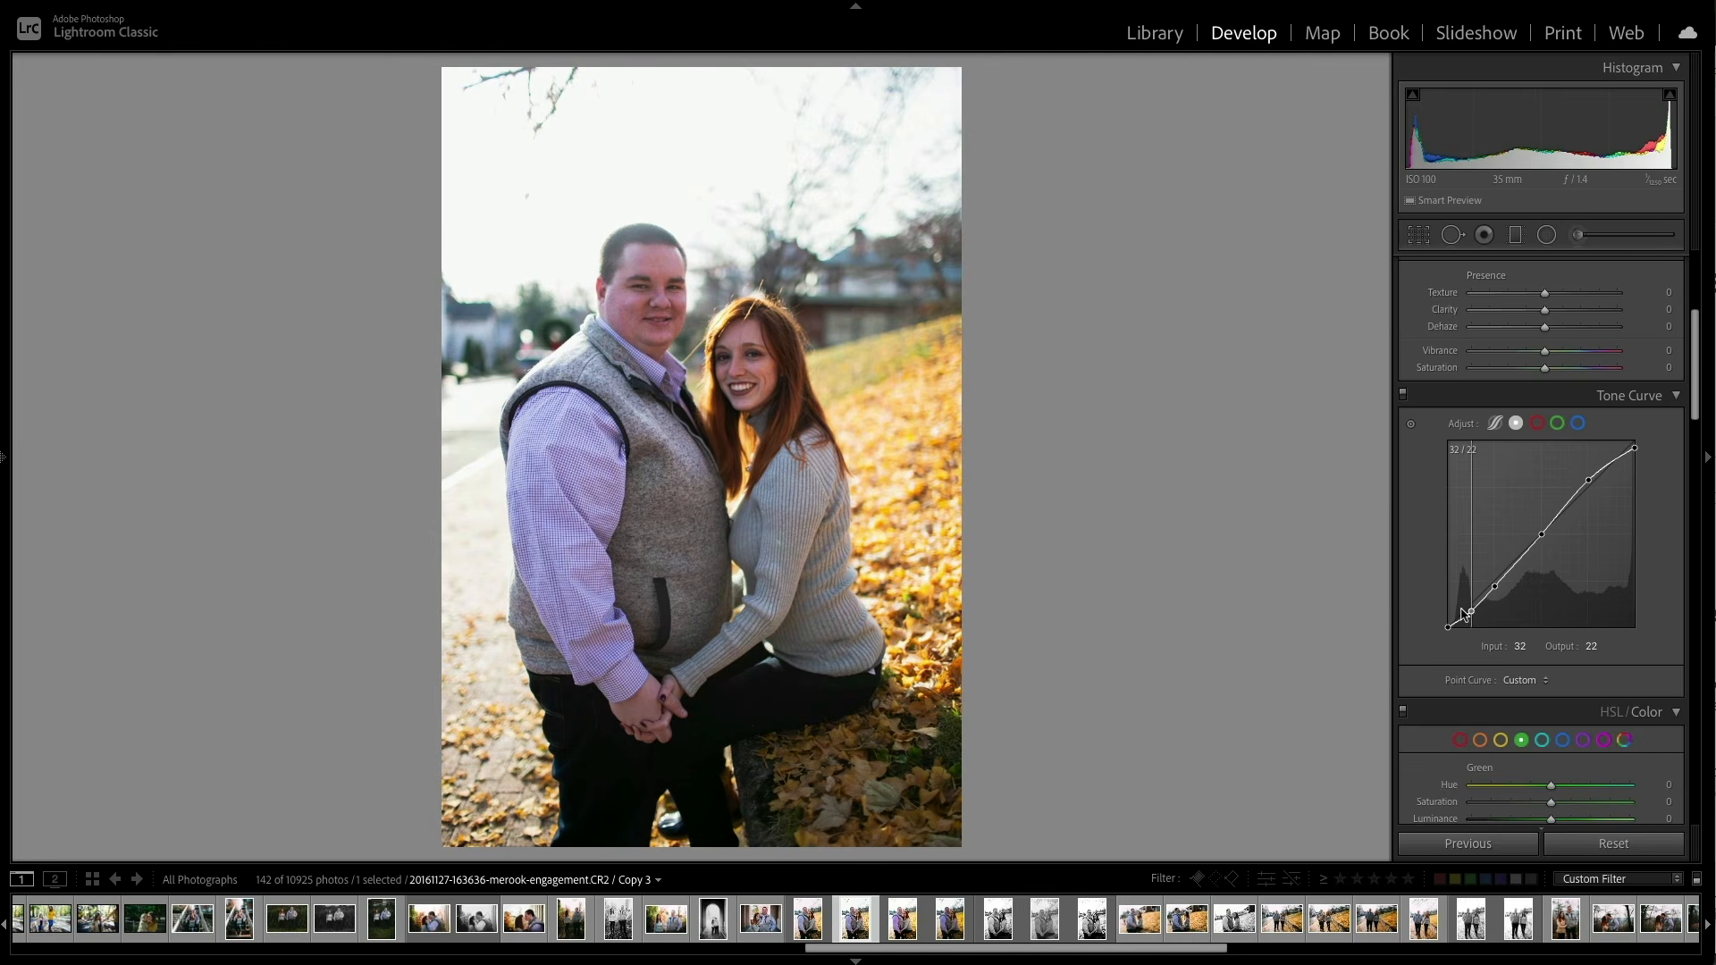
pyautogui.moveTo(1472, 611)
pyautogui.mouseDown()
pyautogui.moveTo(1474, 630)
pyautogui.moveTo(1494, 604)
pyautogui.mouseUp()
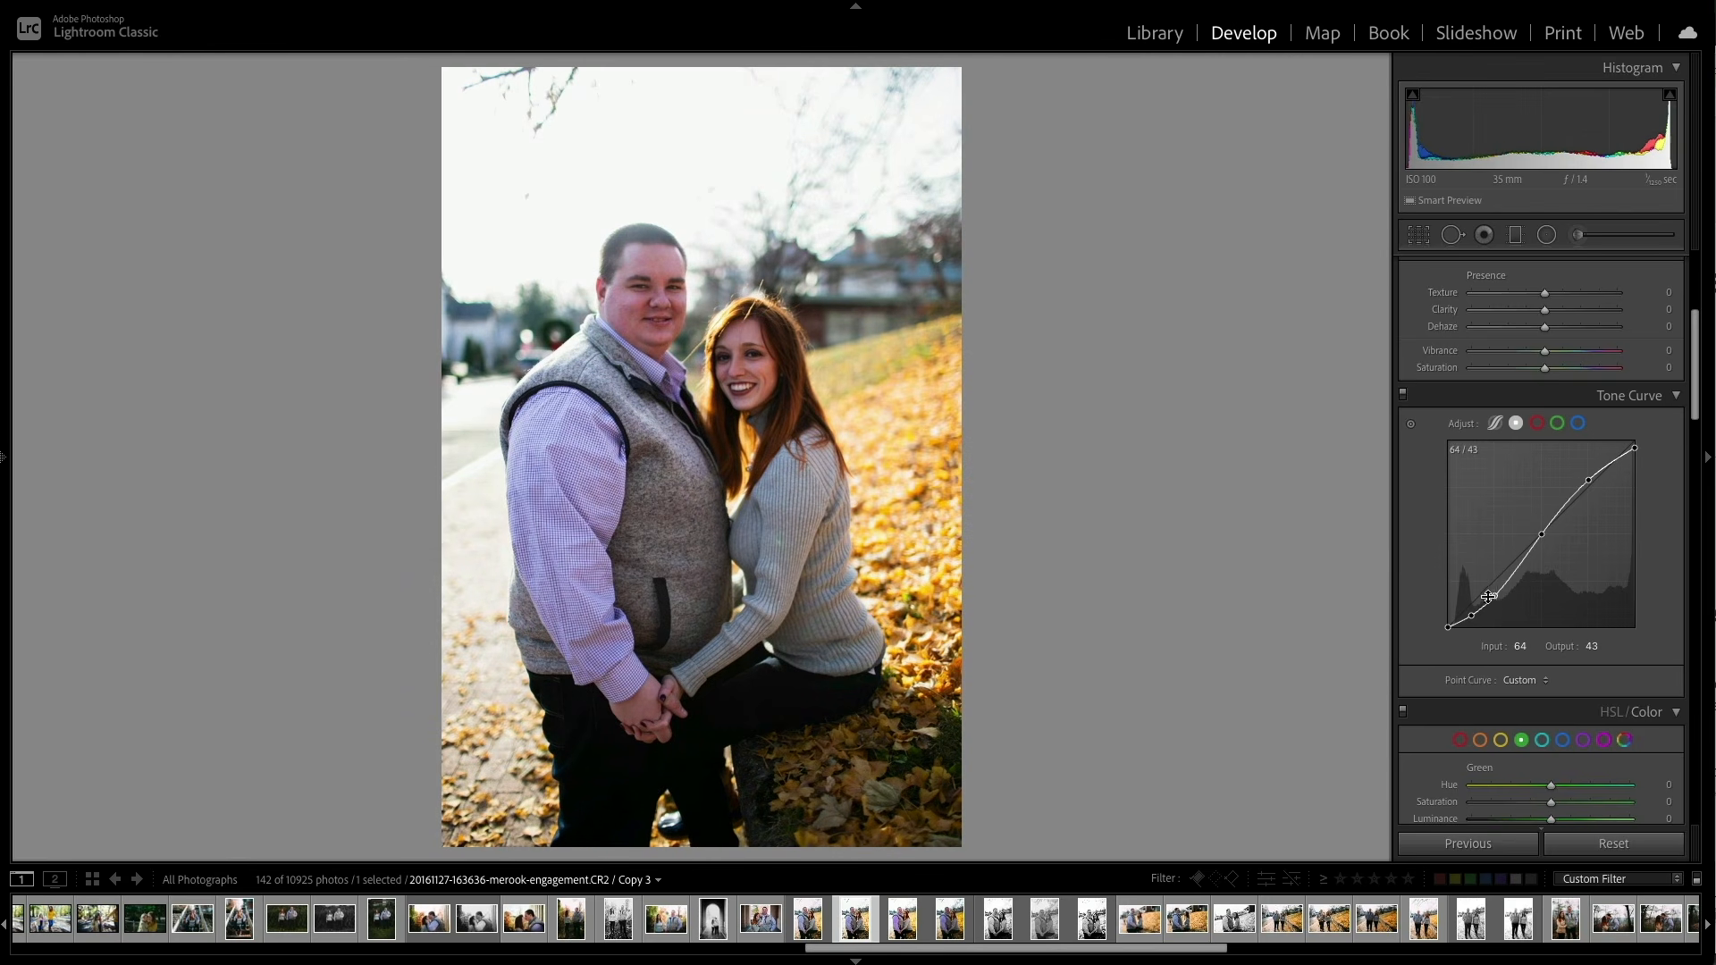
pyautogui.moveTo(1589, 477); pyautogui.dragTo(1589, 482)
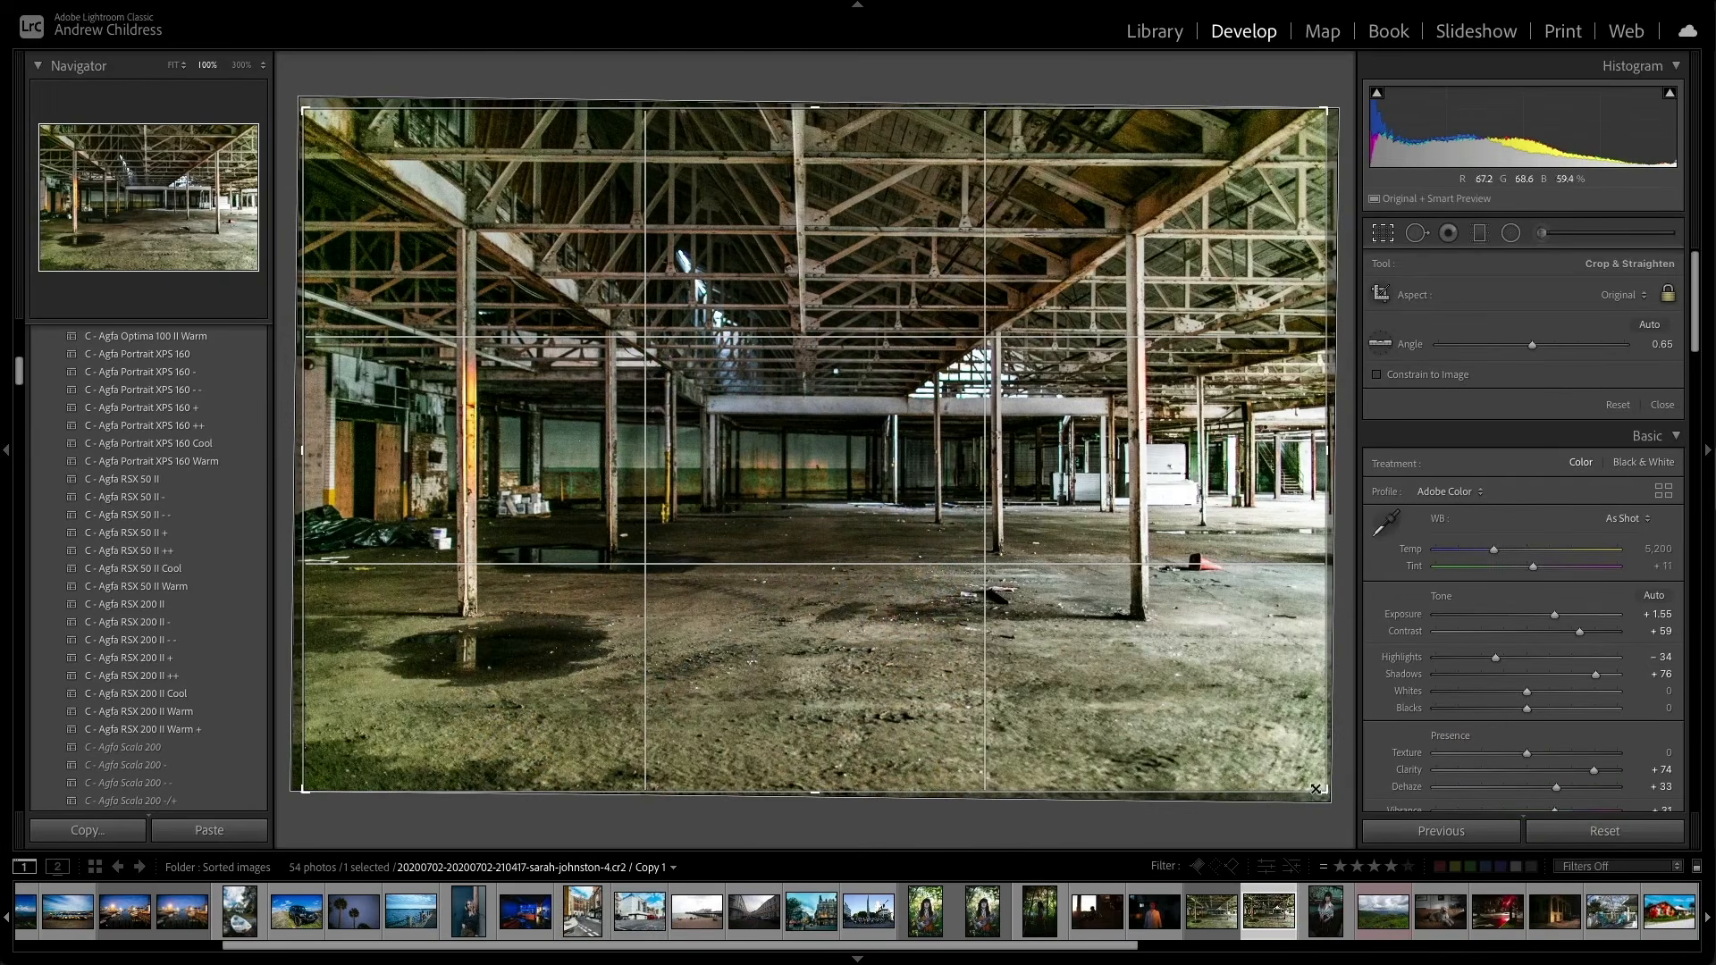
# Step: Tighten the warehouse photo's crop from its lower-right corner, reposition the image within the frame, and apply the crop
pyautogui.moveTo(1317, 790); pyautogui.dragTo(1267, 749)
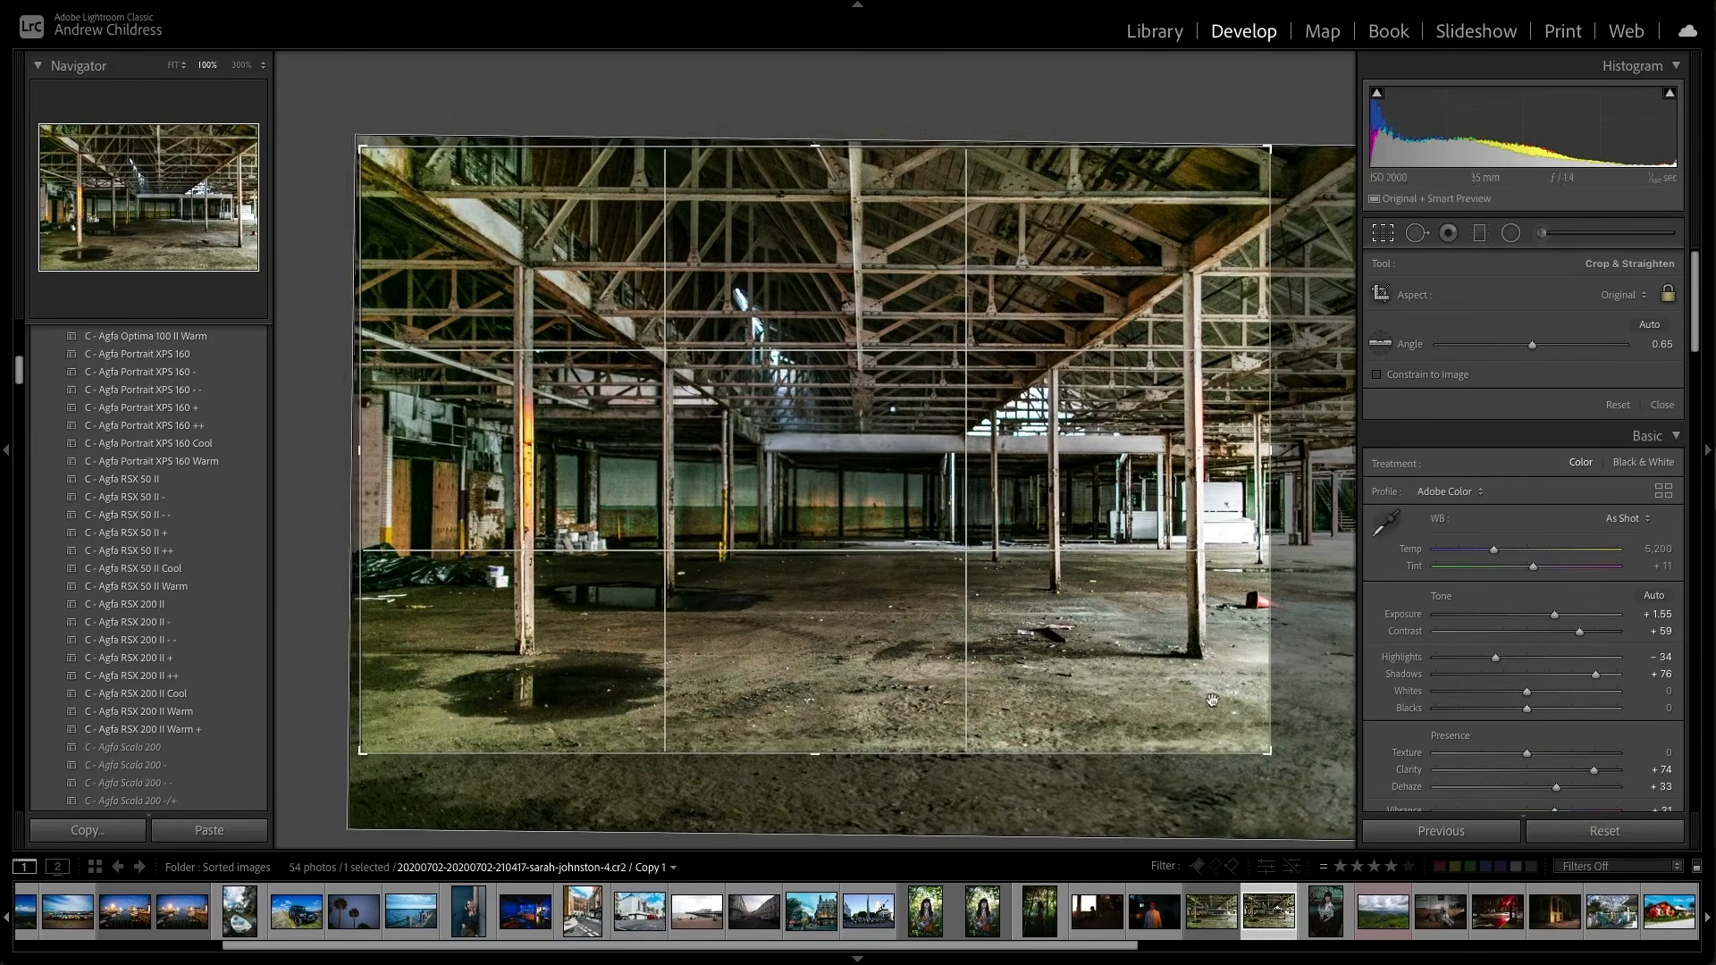
pyautogui.moveTo(1055, 572)
pyautogui.mouseDown()
pyautogui.moveTo(1010, 547)
pyautogui.moveTo(1065, 573)
pyautogui.mouseUp()
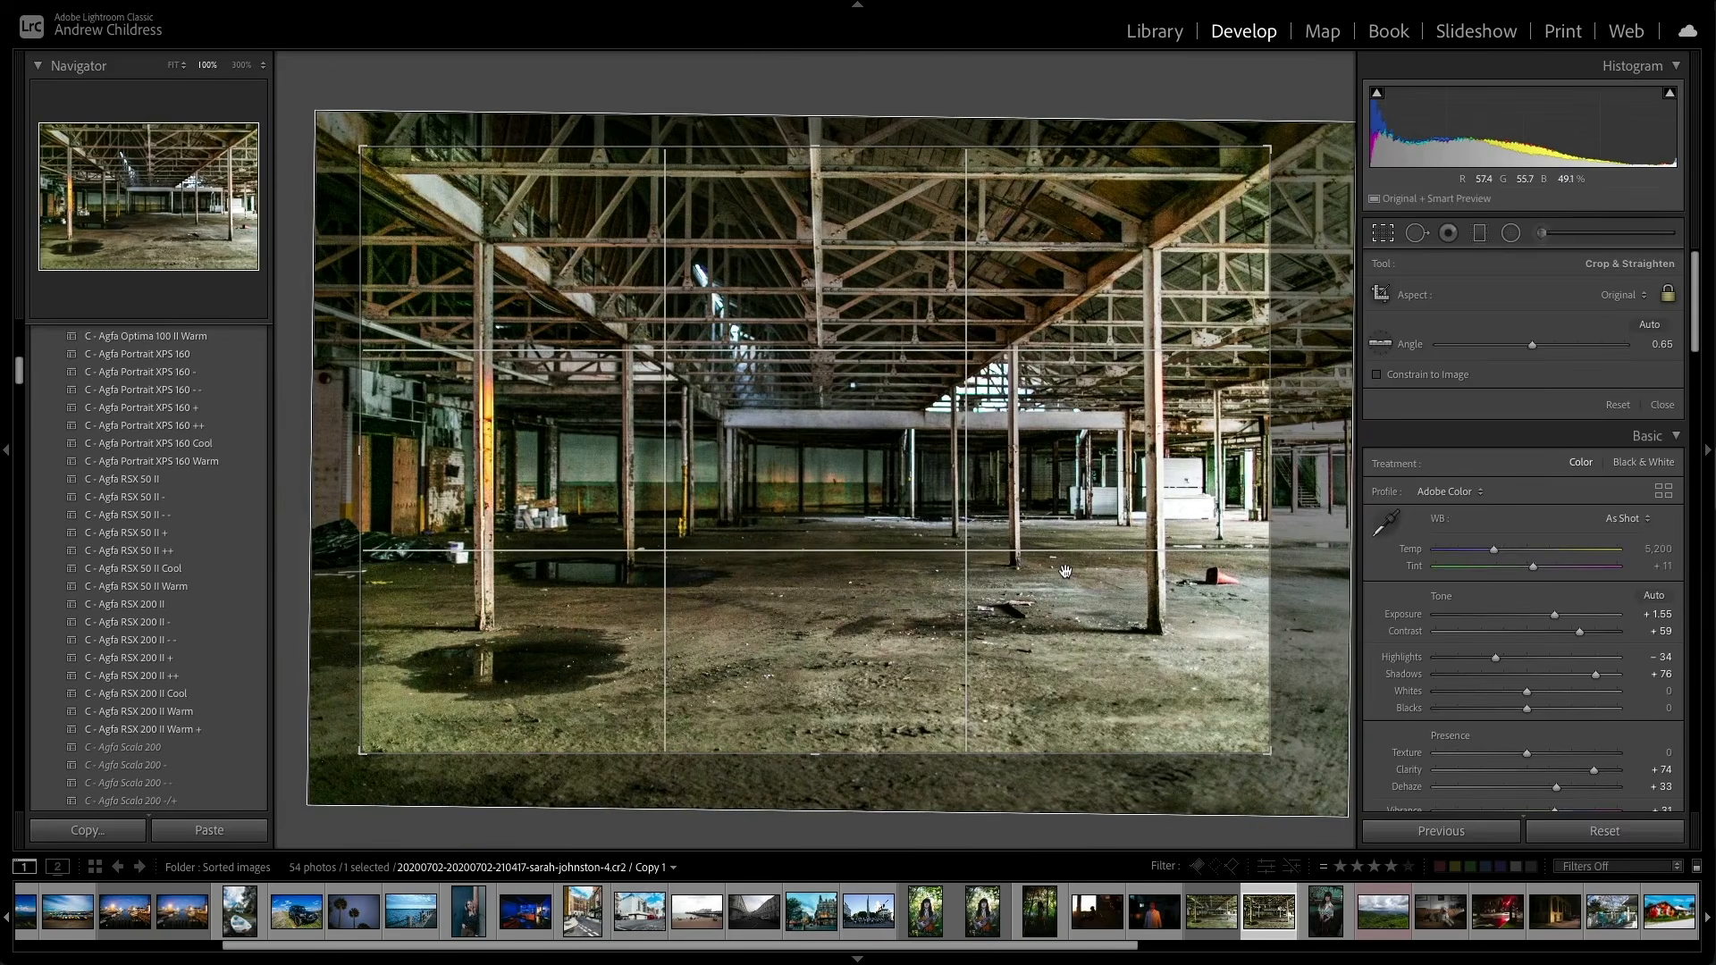
pyautogui.press('Return')
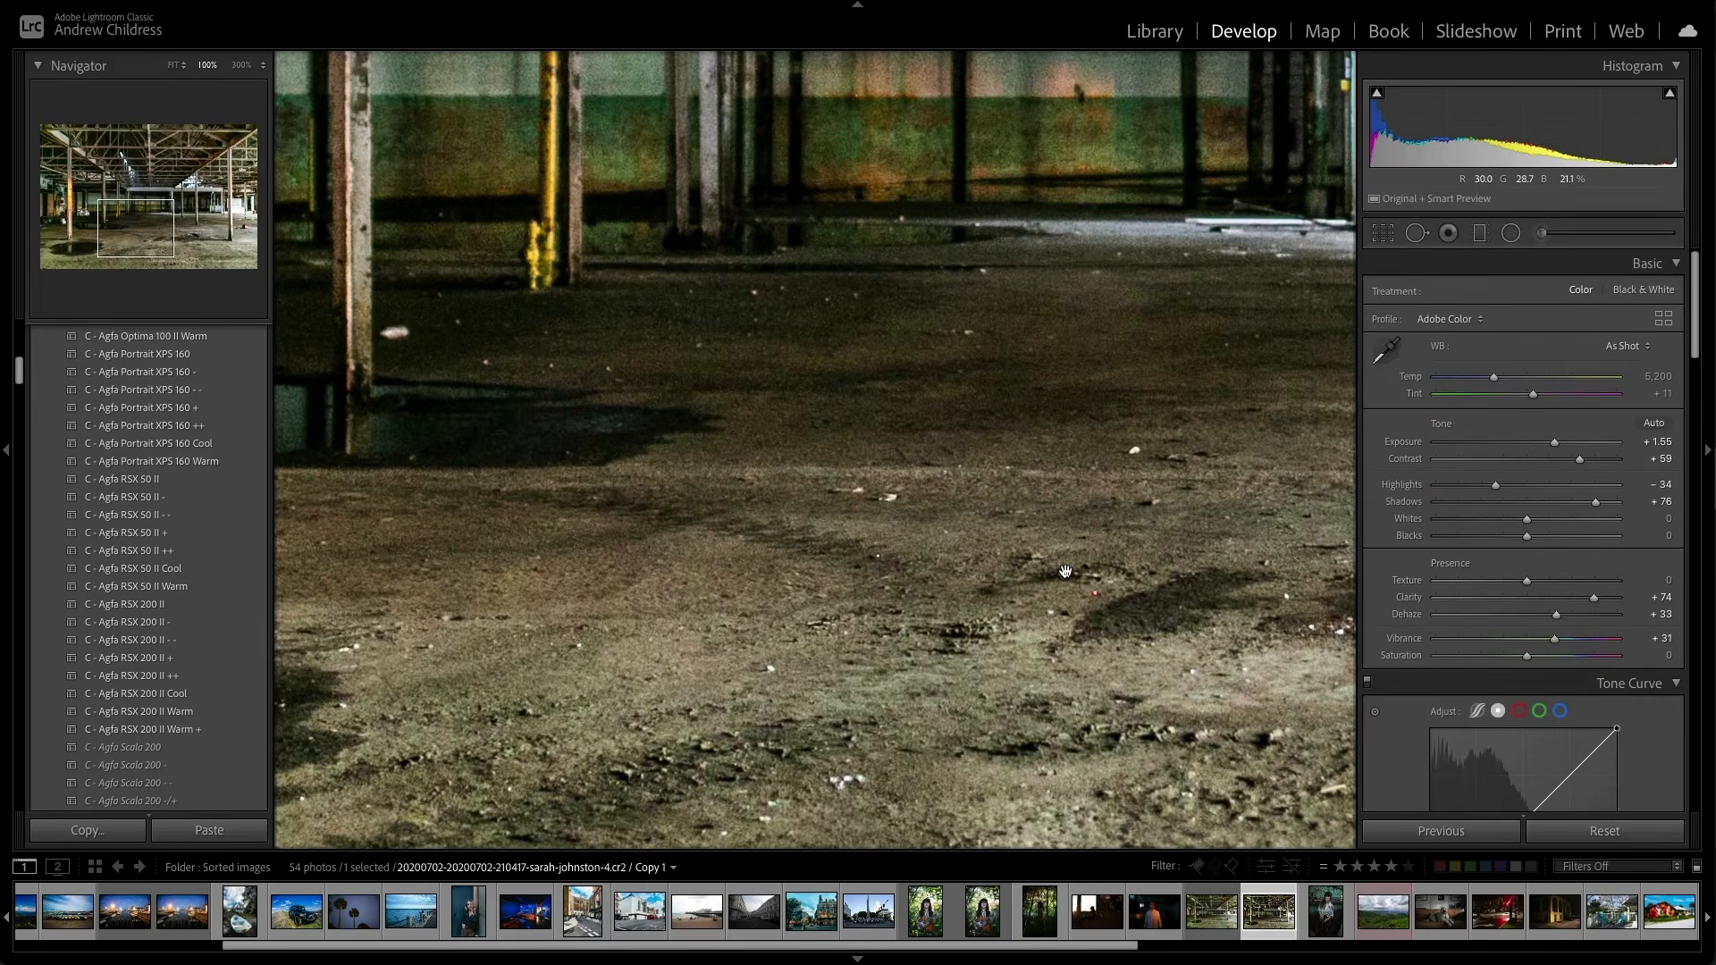
pyautogui.click(1066, 572)
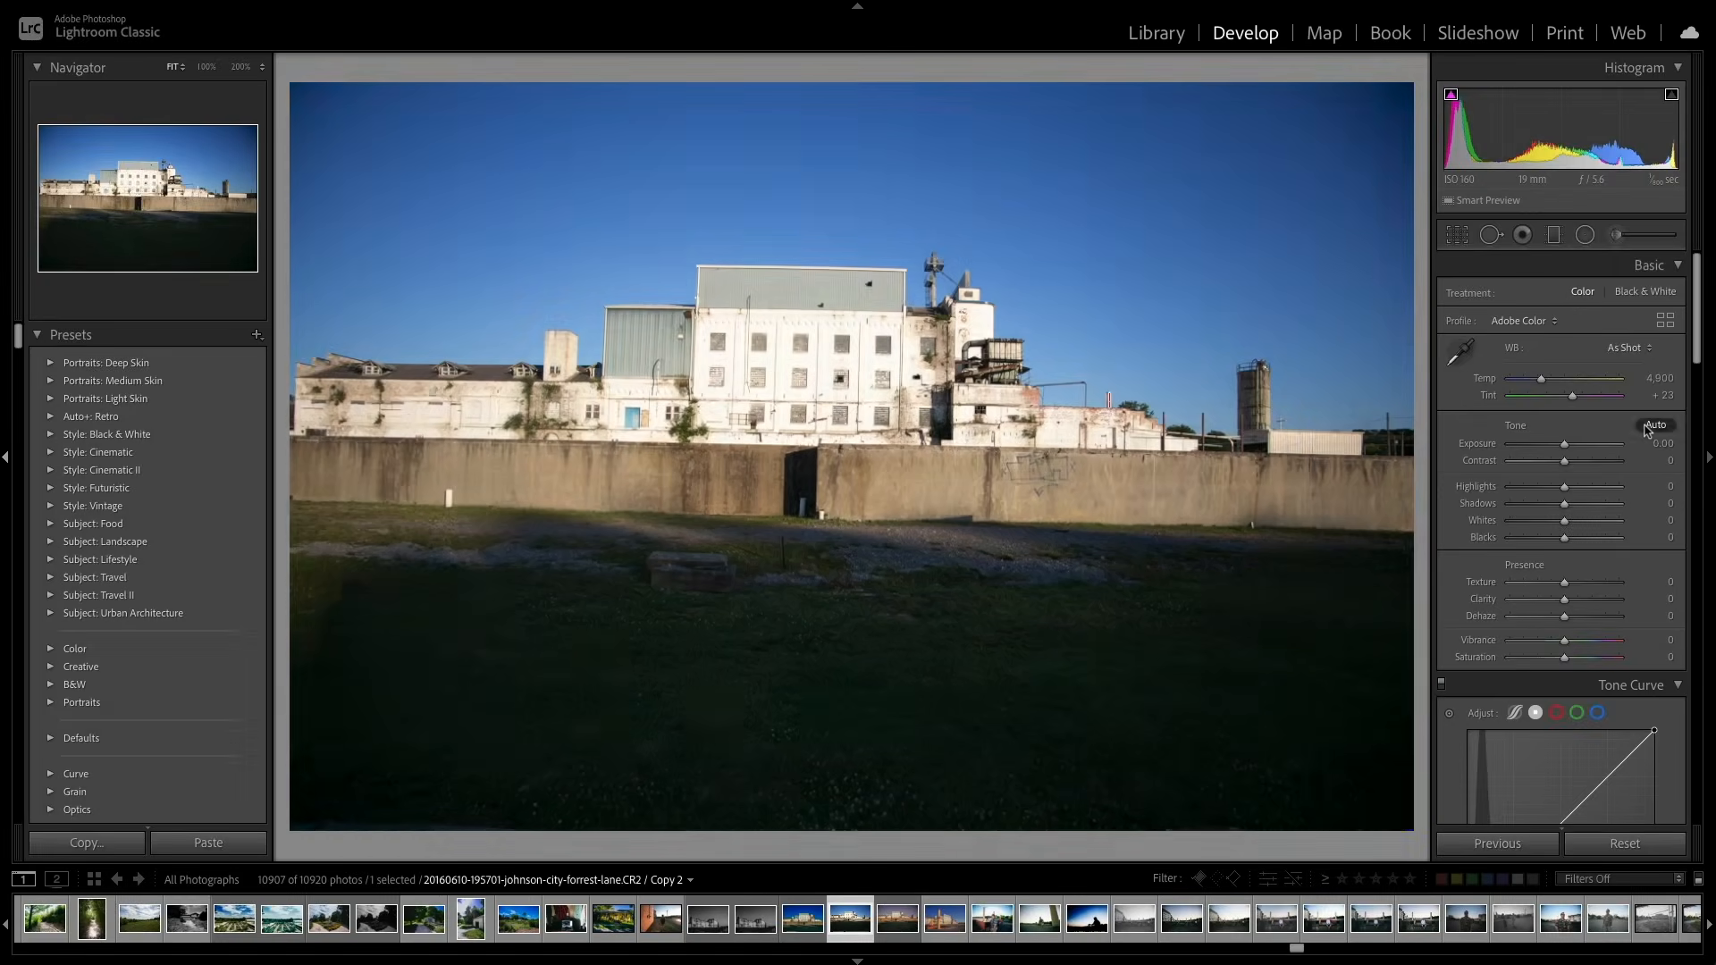
# Step: Try the automatic tone adjustment on the factory photo and undo it
pyautogui.click(1649, 427)
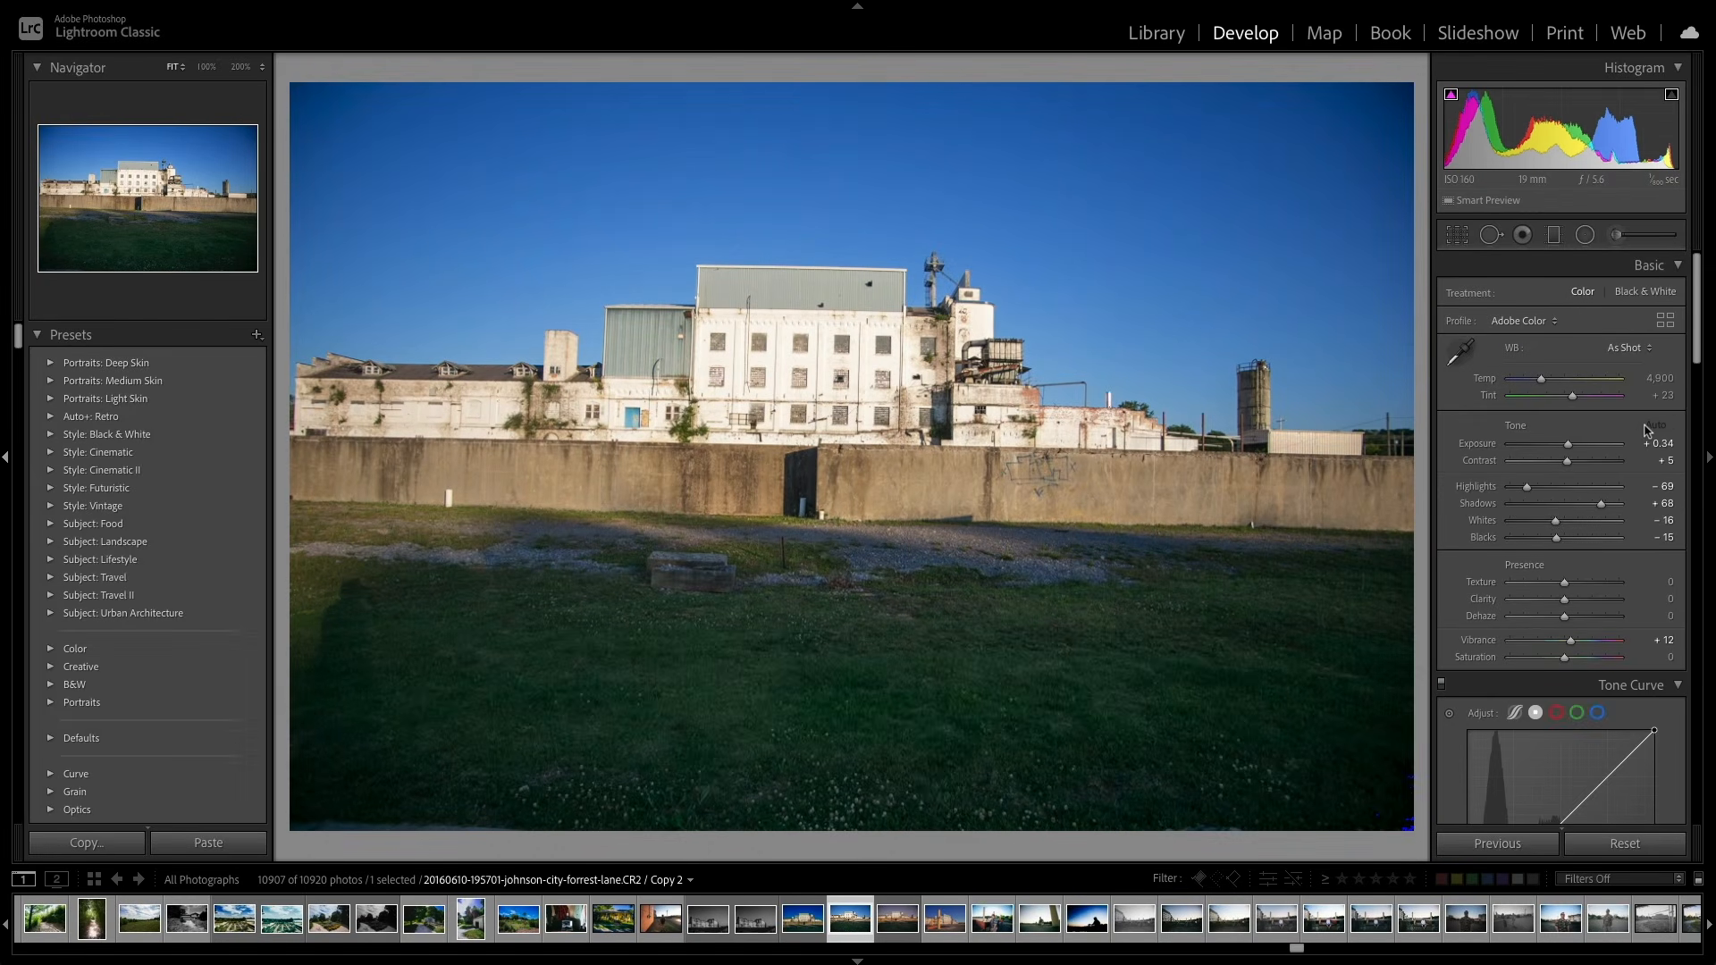
pyautogui.hotkey('ctrl', 'z')
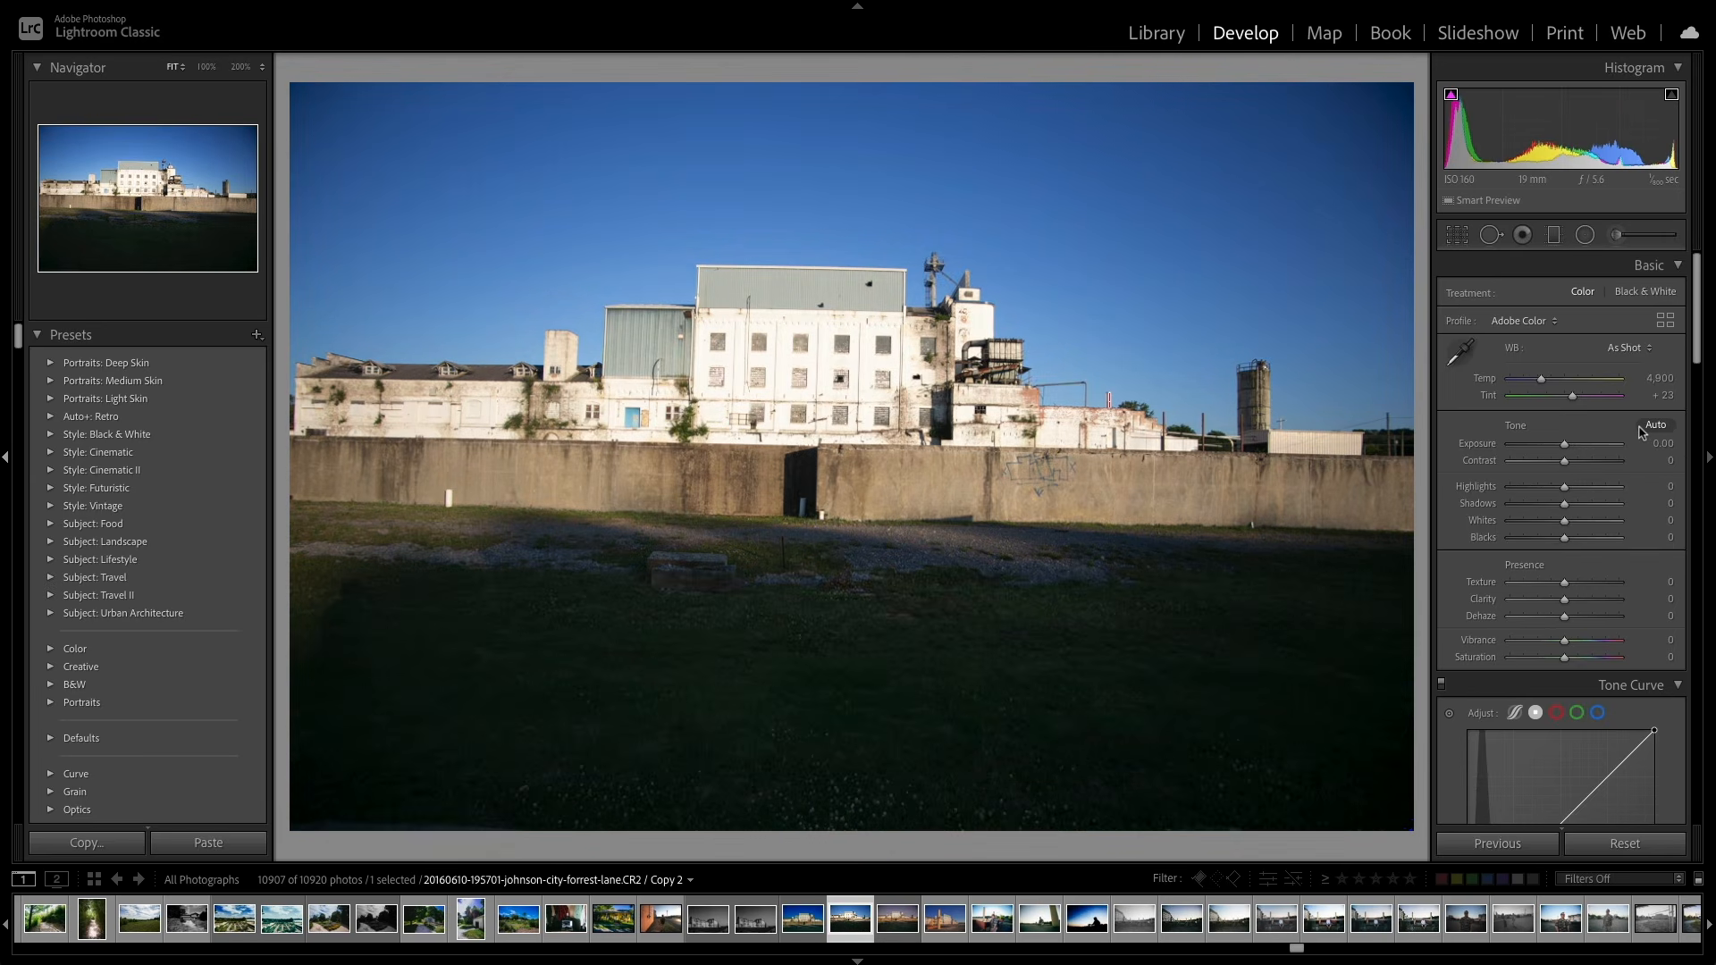
# Step: Set the factory photo's Exposure to +0.40, Whites to -100, Highlights to -74, Blacks to +73, Shadows to +30 and Contrast to +54
pyautogui.moveTo(1565, 445); pyautogui.dragTo(1565, 449)
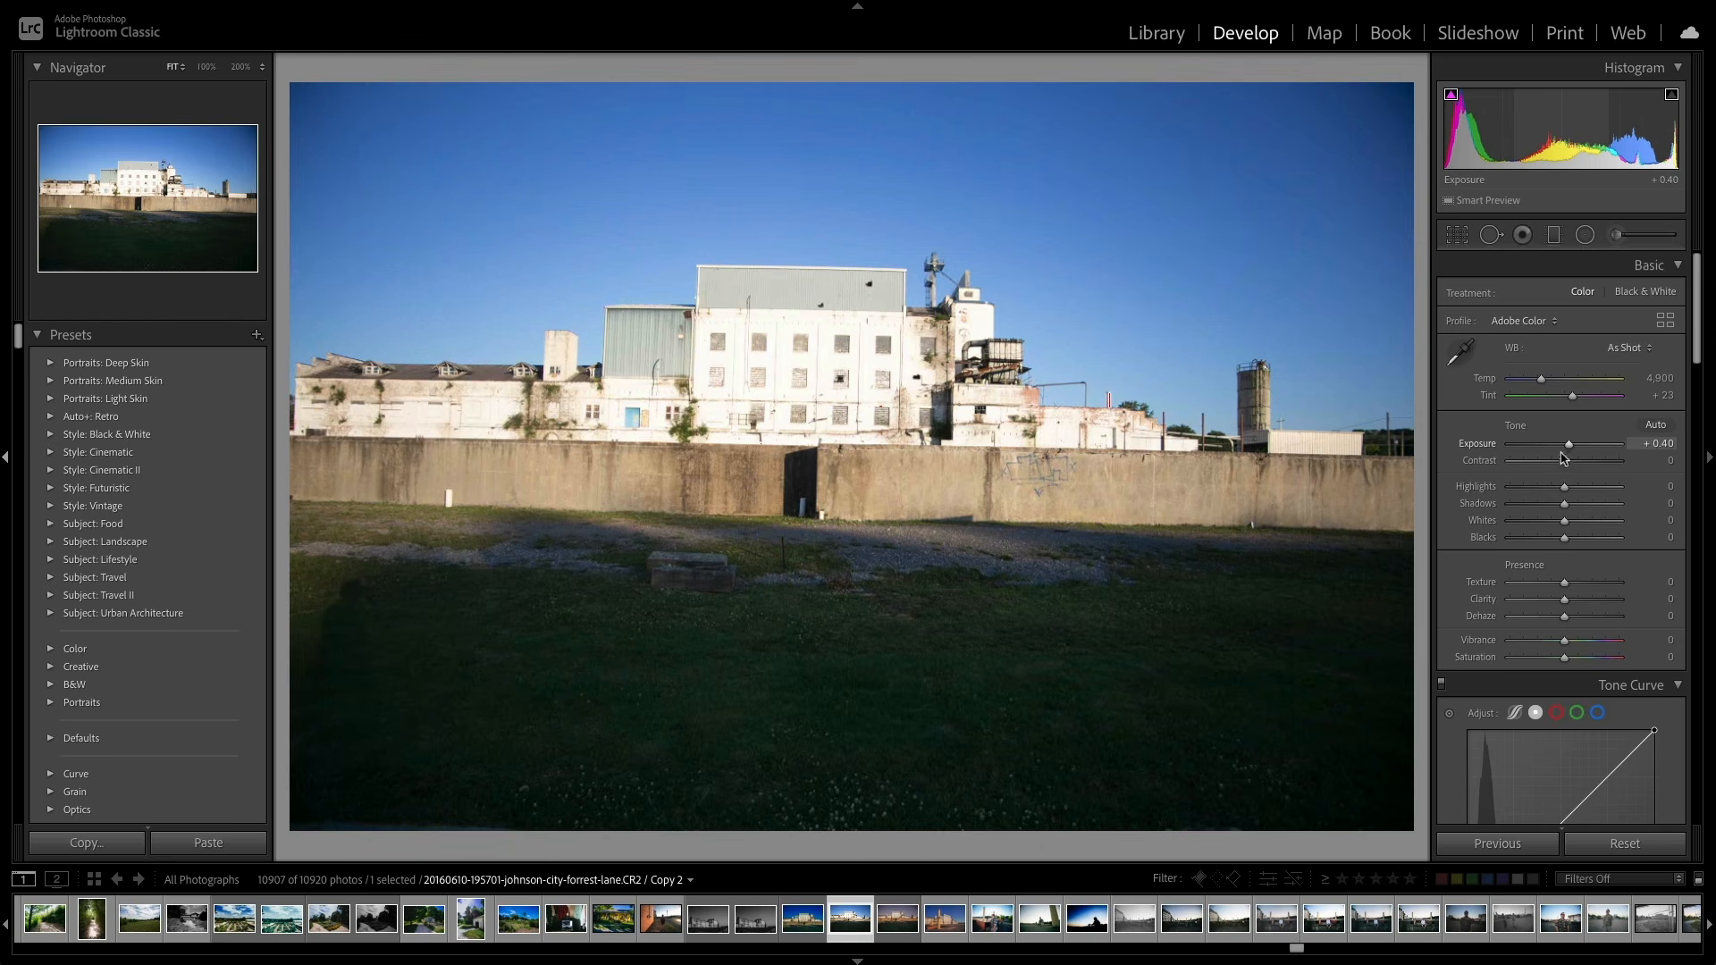
pyautogui.moveTo(1564, 521); pyautogui.dragTo(1522, 490)
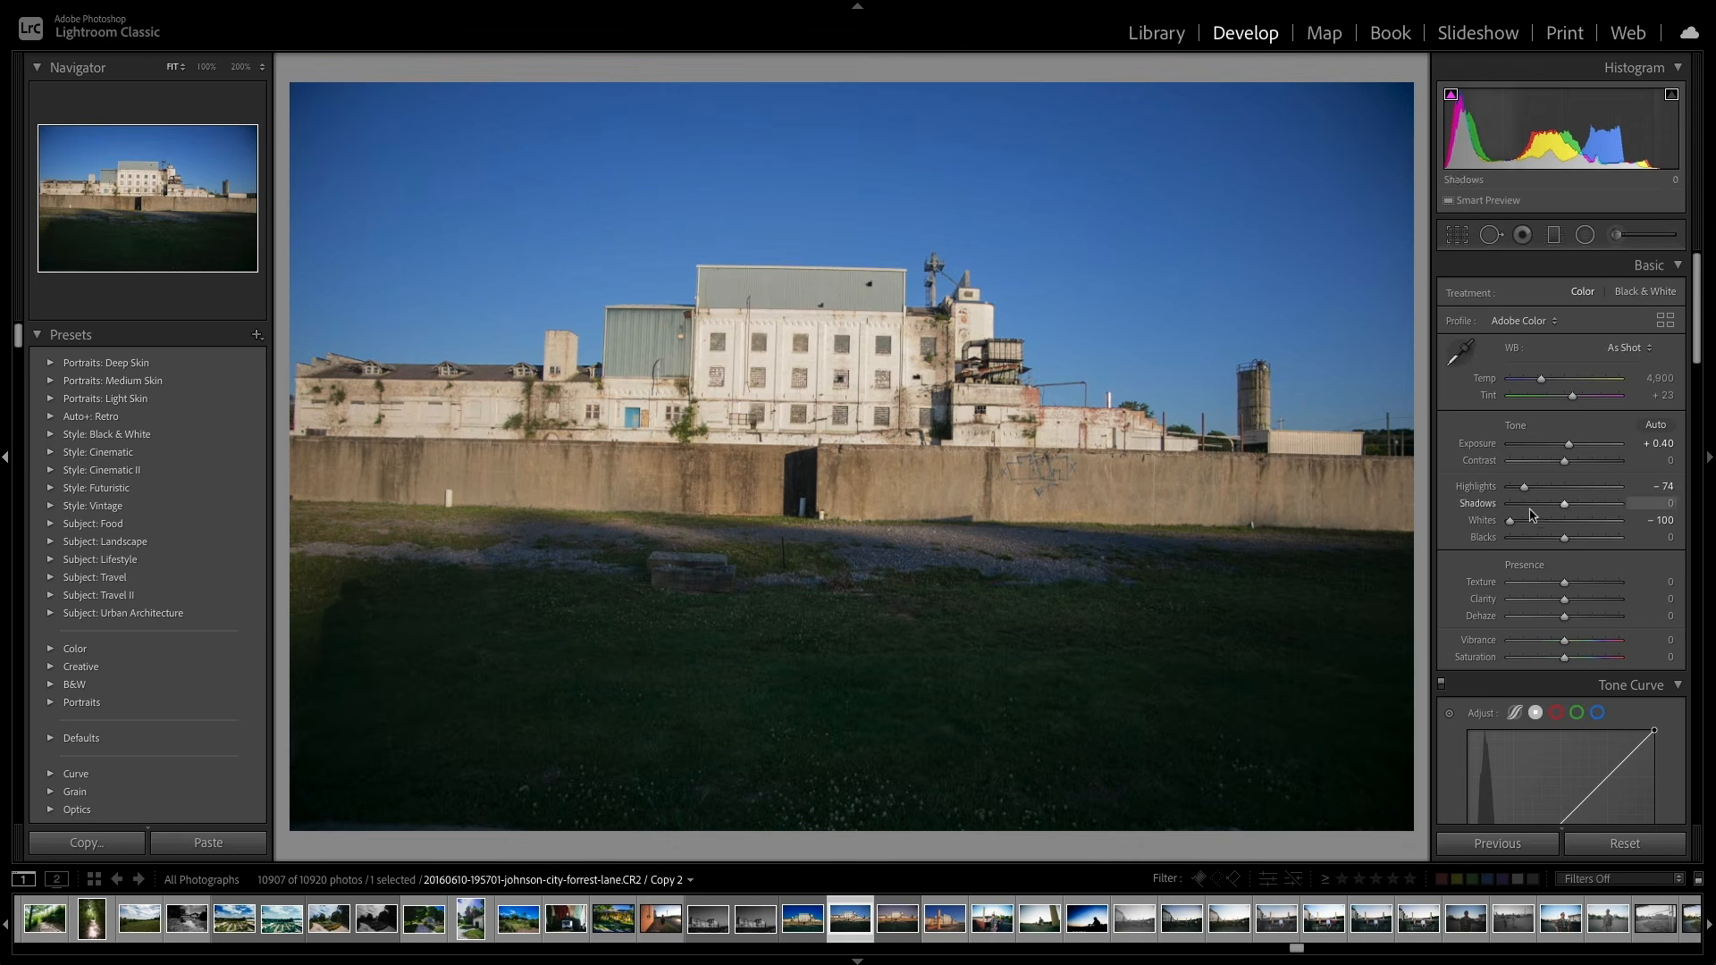
pyautogui.moveTo(1563, 540); pyautogui.dragTo(1582, 507)
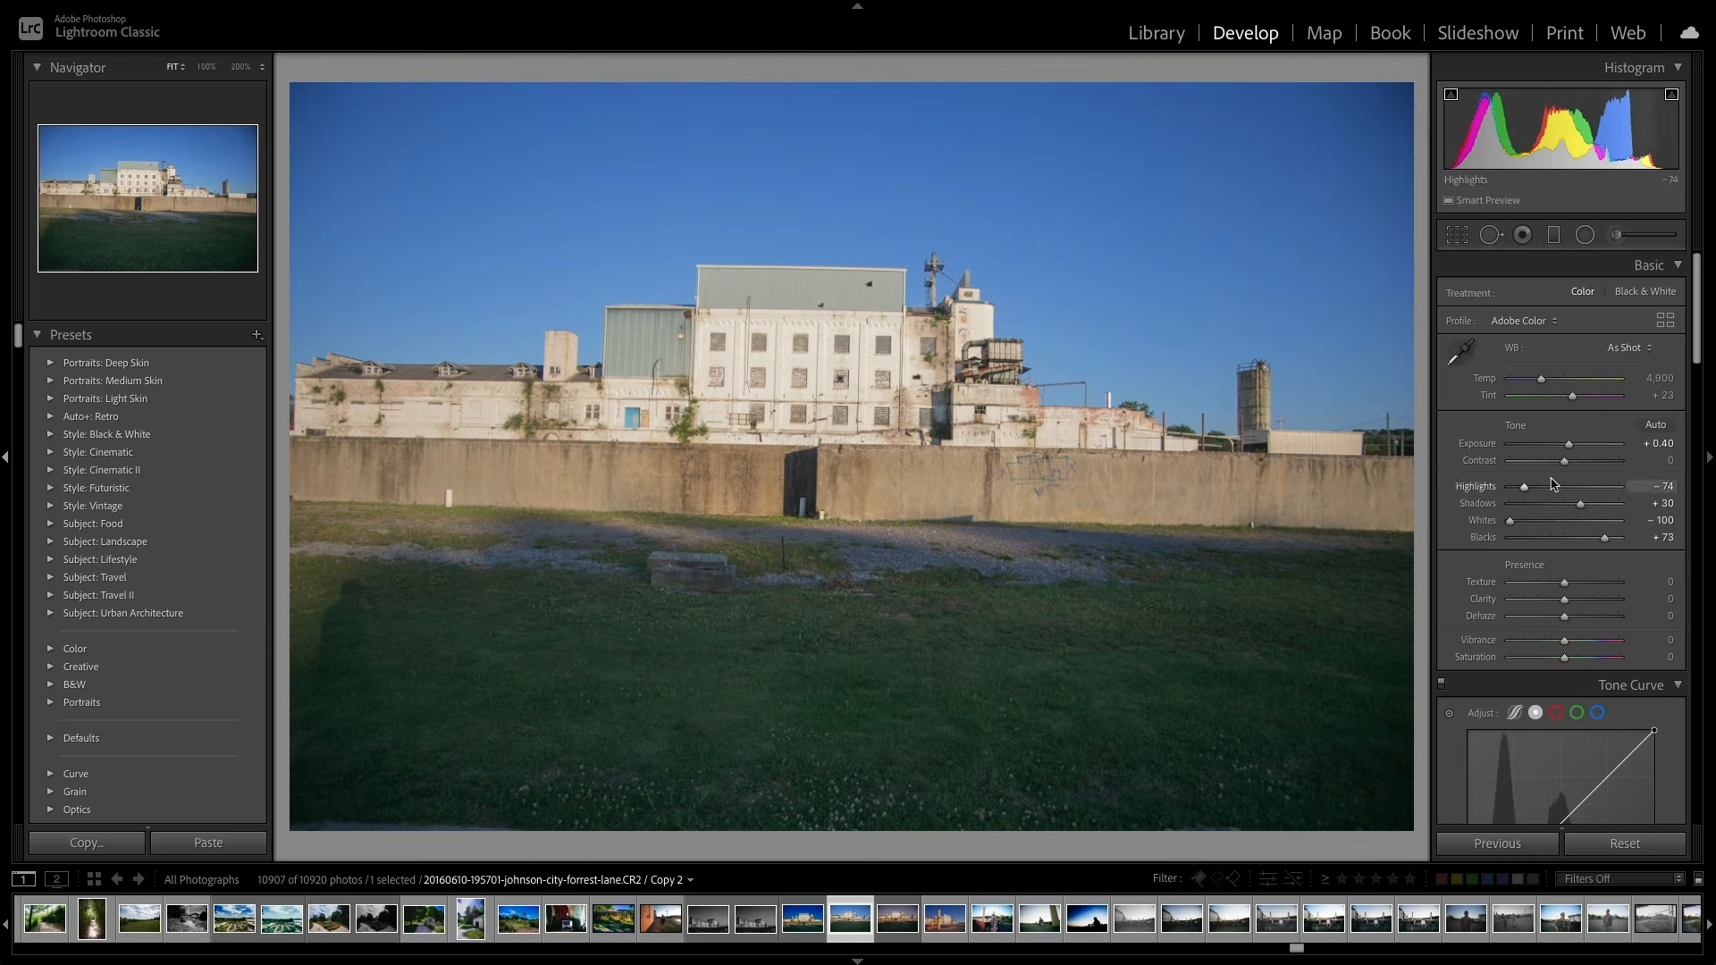
pyautogui.moveTo(1563, 470); pyautogui.dragTo(1592, 473)
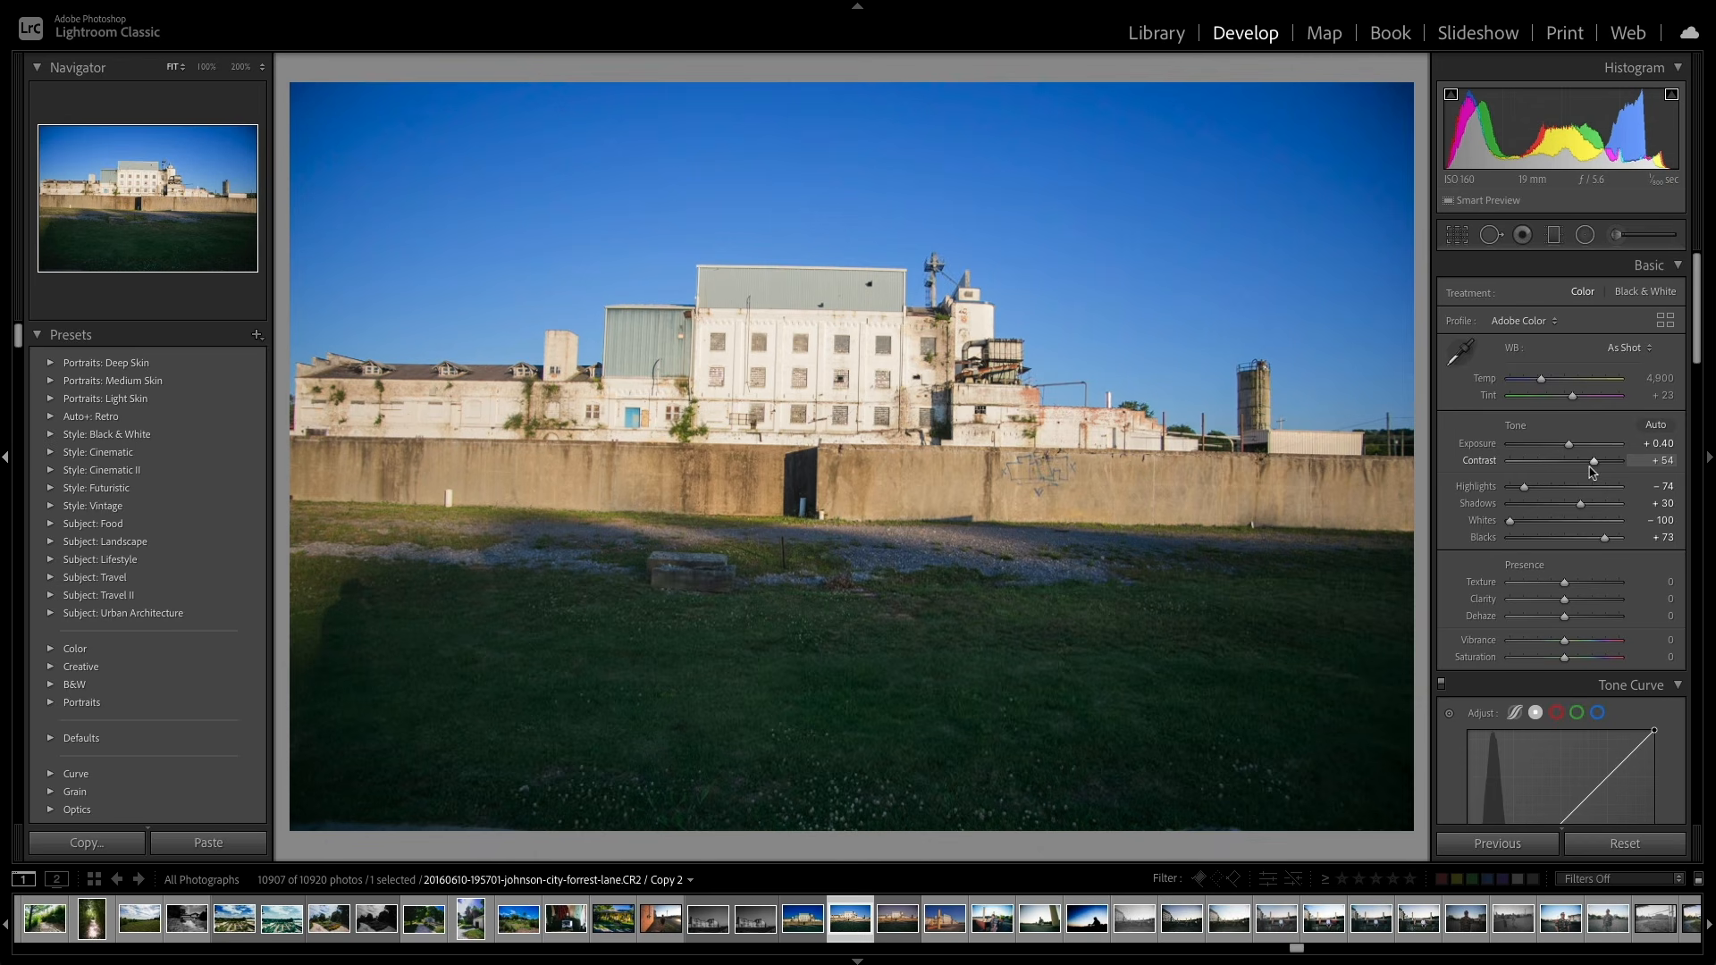
# Step: Crop the factory photo slightly tighter from its lower-right corner and set its Clarity to +47
pyautogui.press('r')
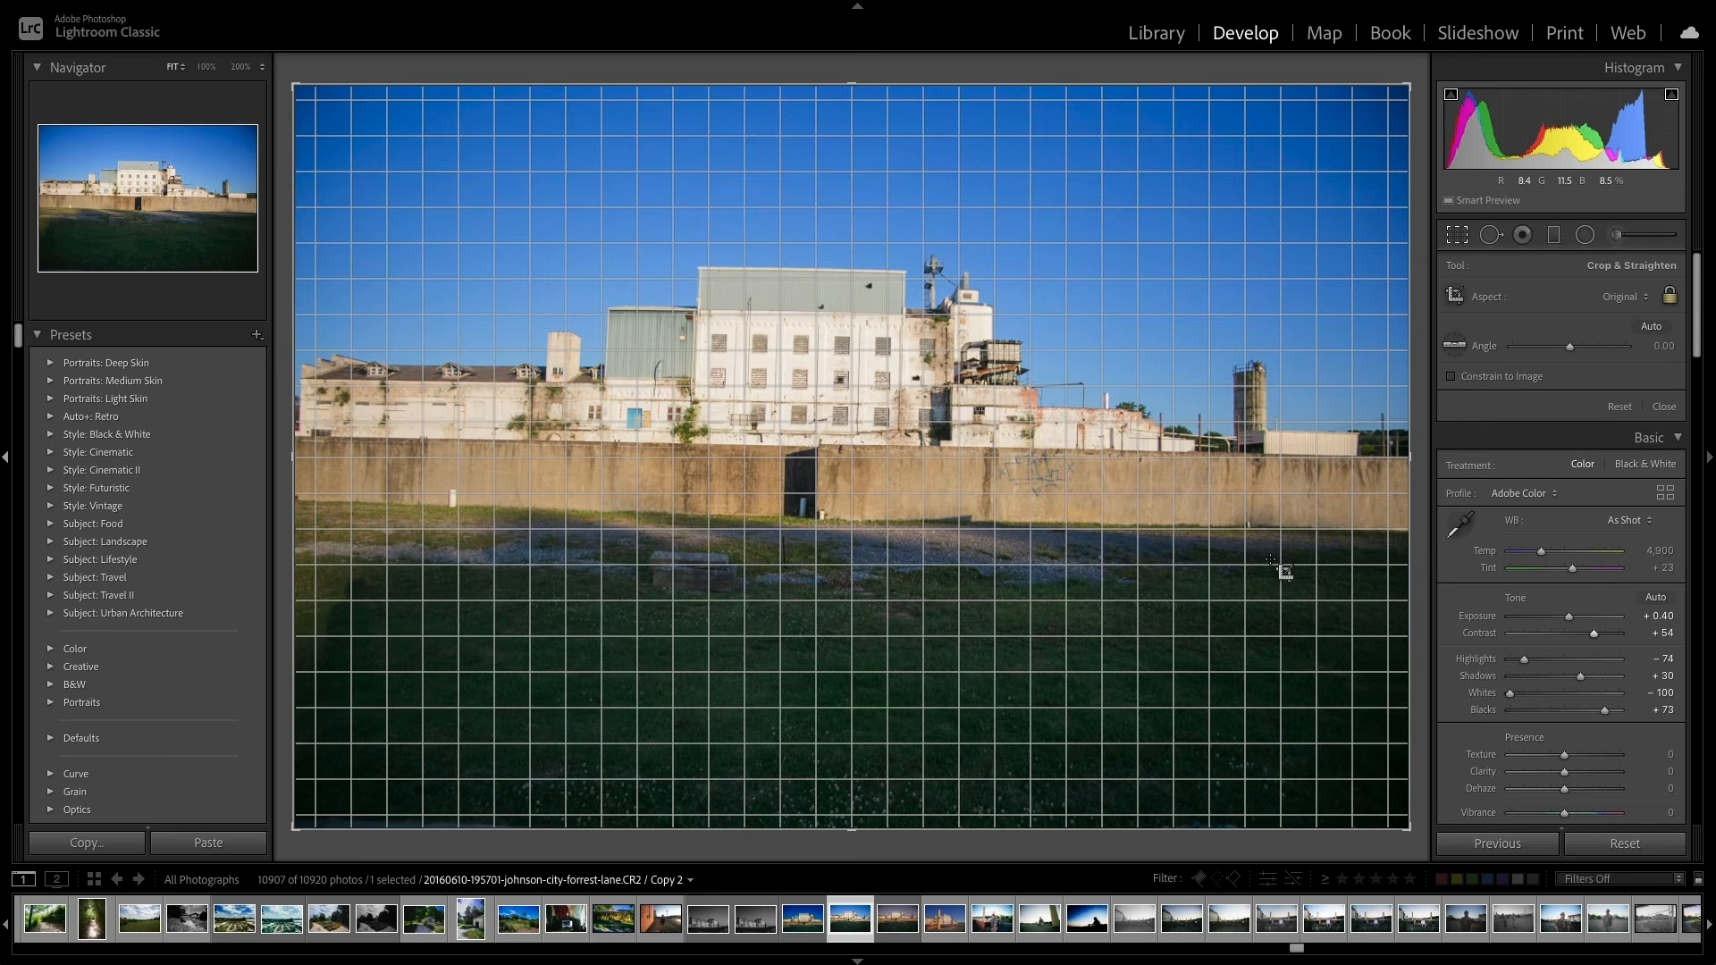
pyautogui.moveTo(1409, 826); pyautogui.dragTo(1387, 710)
pyautogui.press('Return')
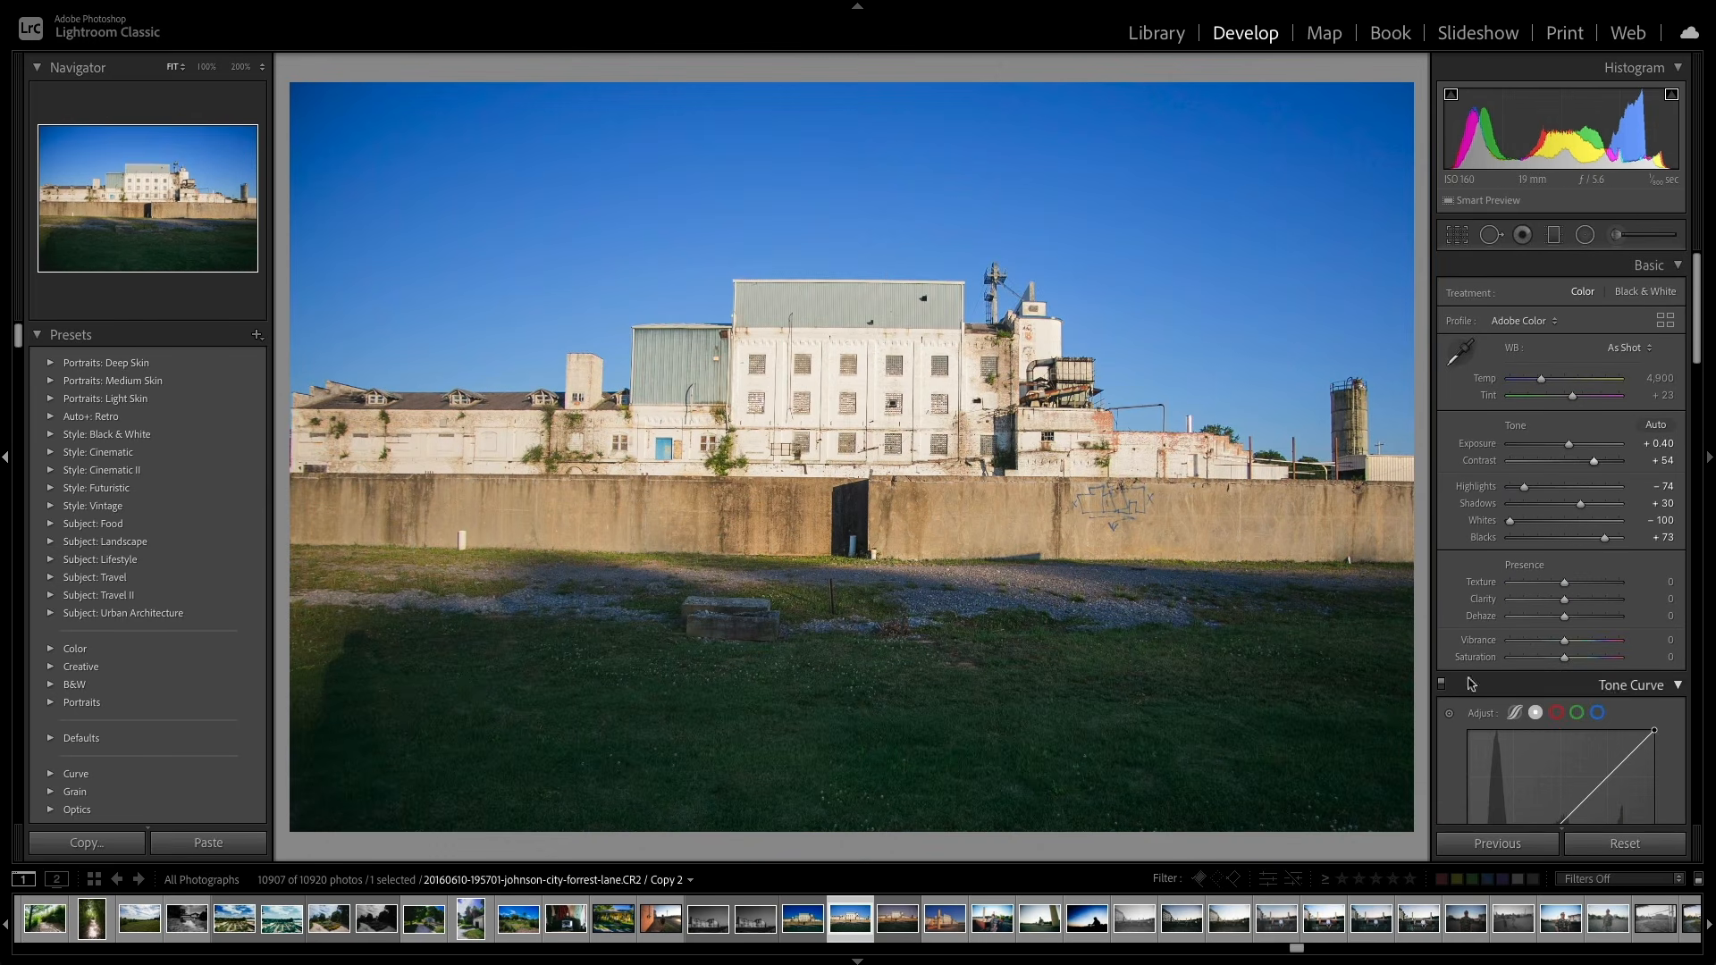
pyautogui.moveTo(1564, 599); pyautogui.dragTo(1590, 604)
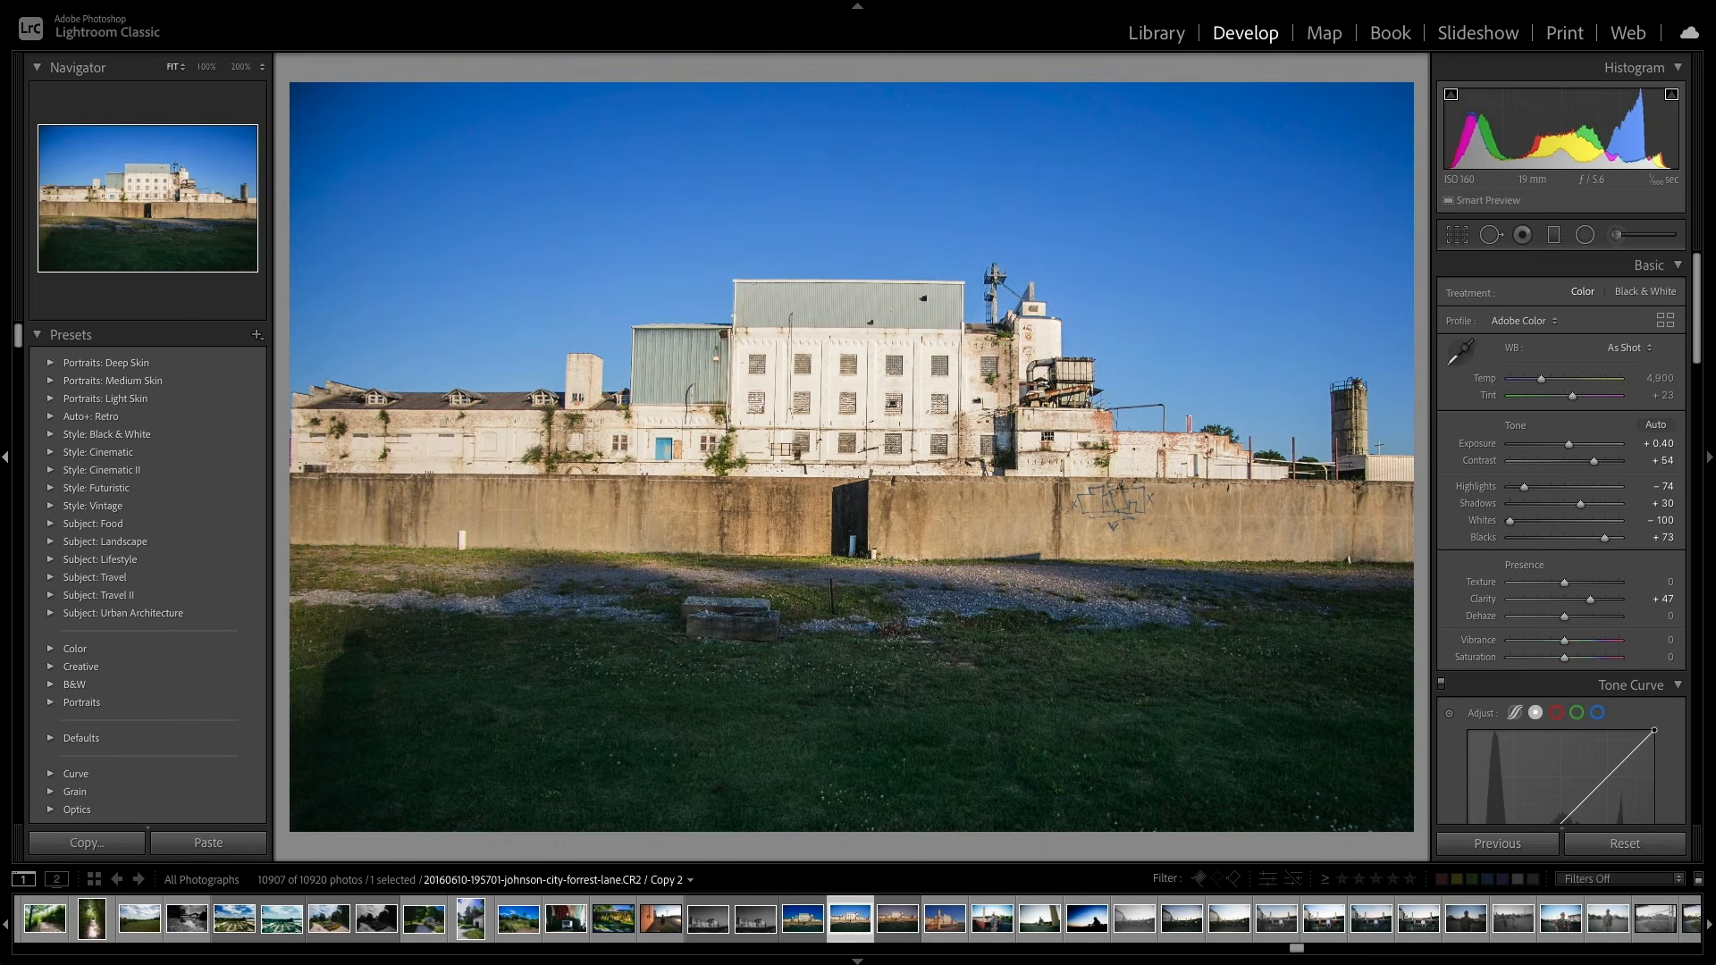
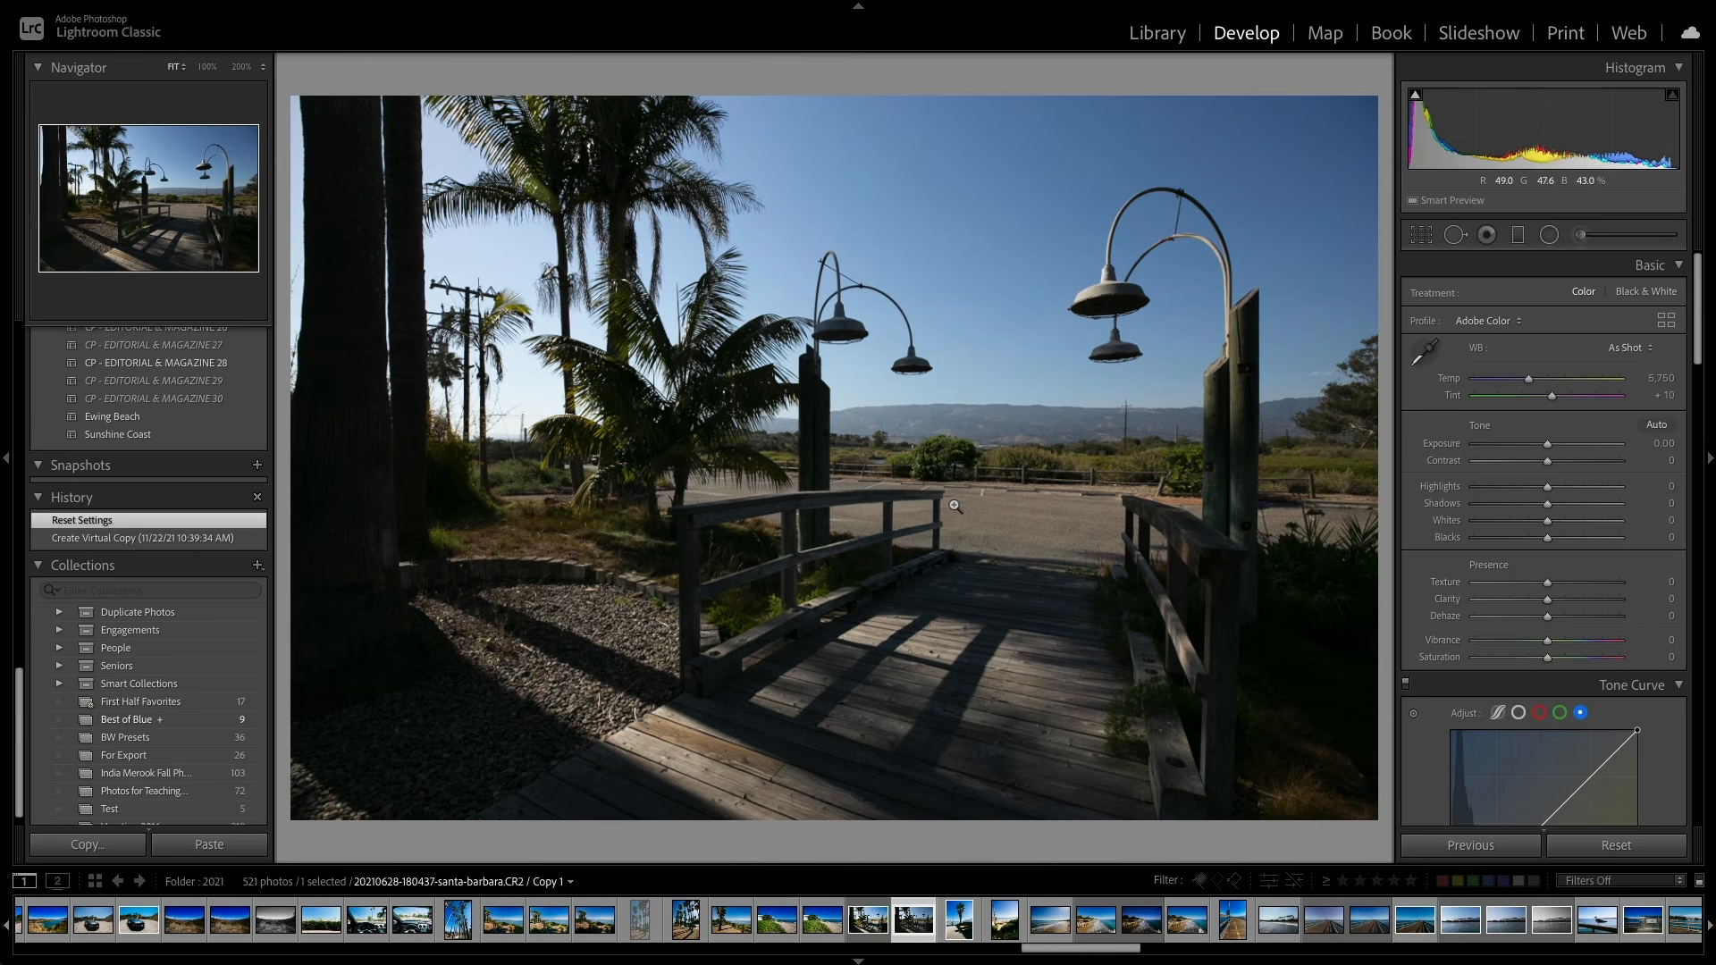
# Step: Try the automatic tone adjustment on the palm boardwalk photo and undo it
pyautogui.click(1656, 427)
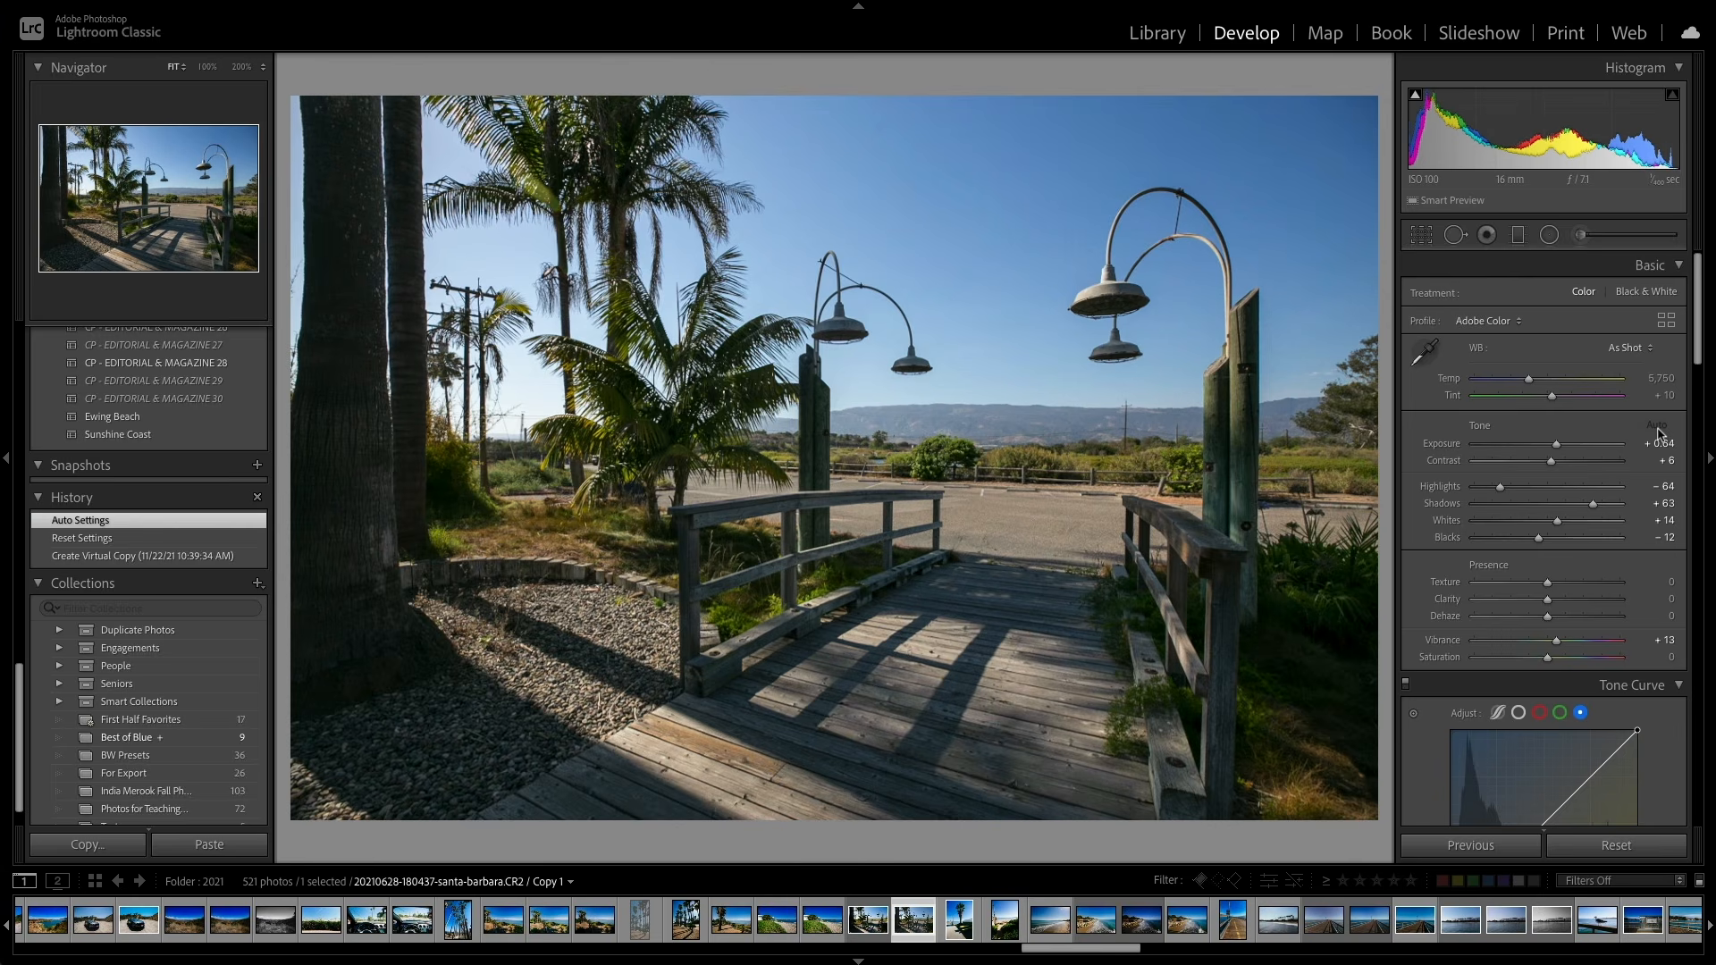
pyautogui.hotkey('ctrl', 'z')
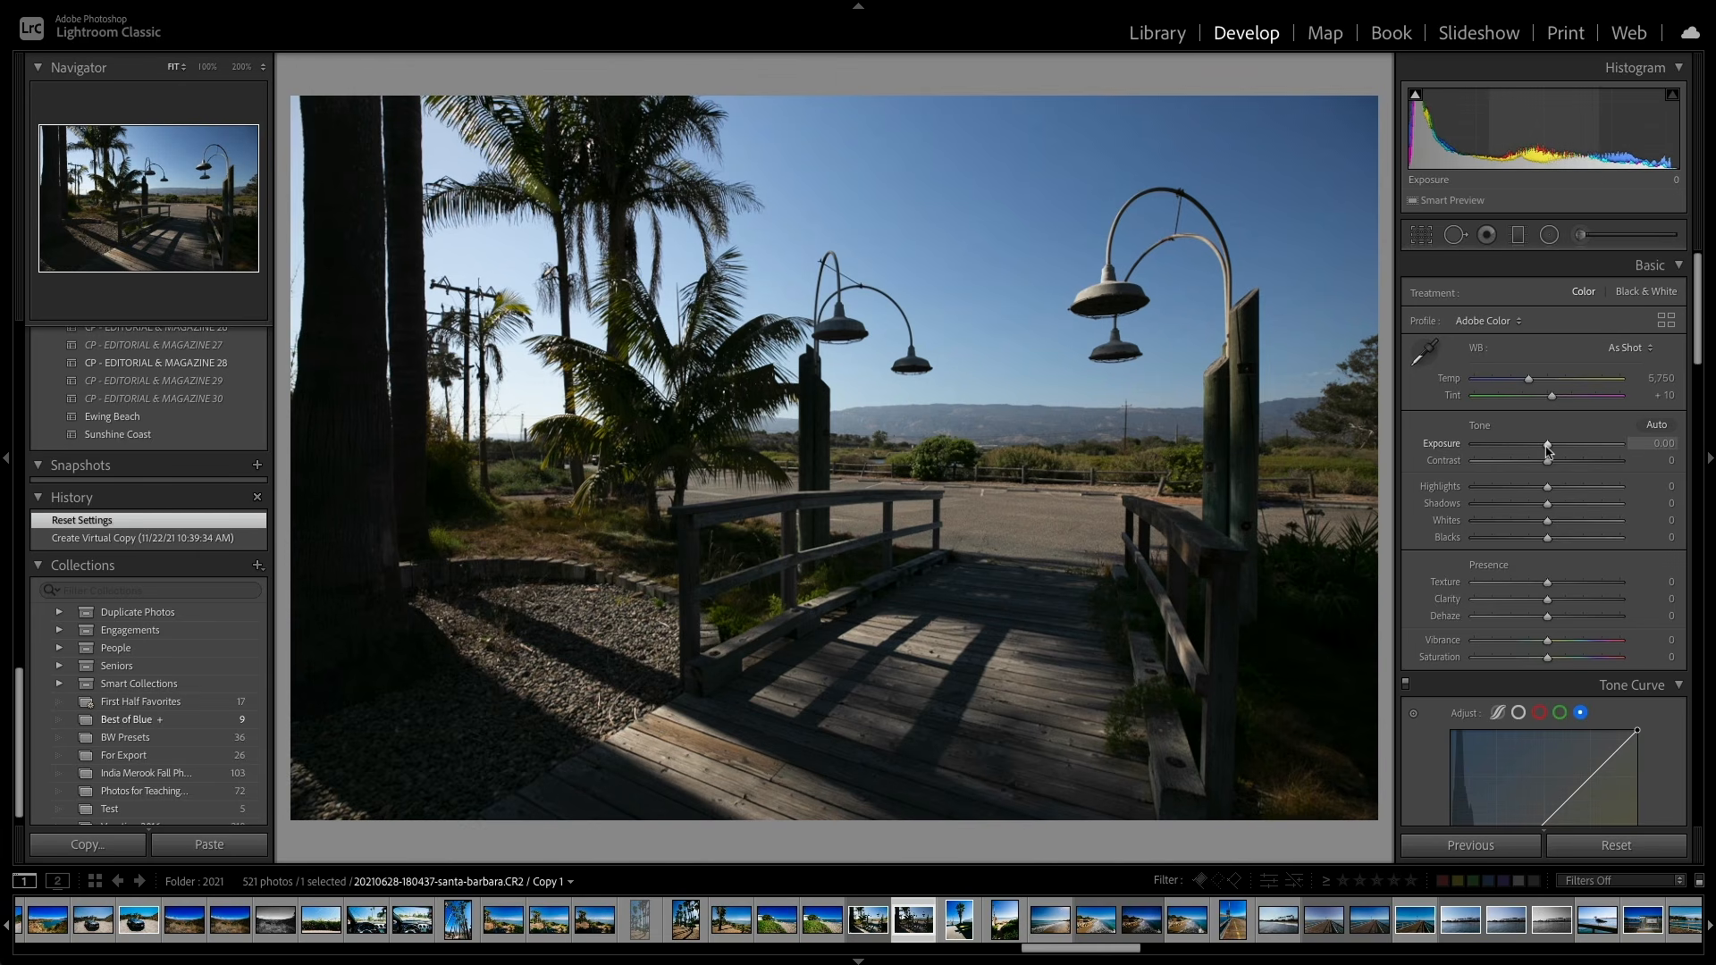
# Step: Test the boardwalk photo's Exposure at -1.45 and +0.95, turn on the clipping indicators, and set Exposure to +1.65
pyautogui.moveTo(1547, 449); pyautogui.dragTo(1525, 451)
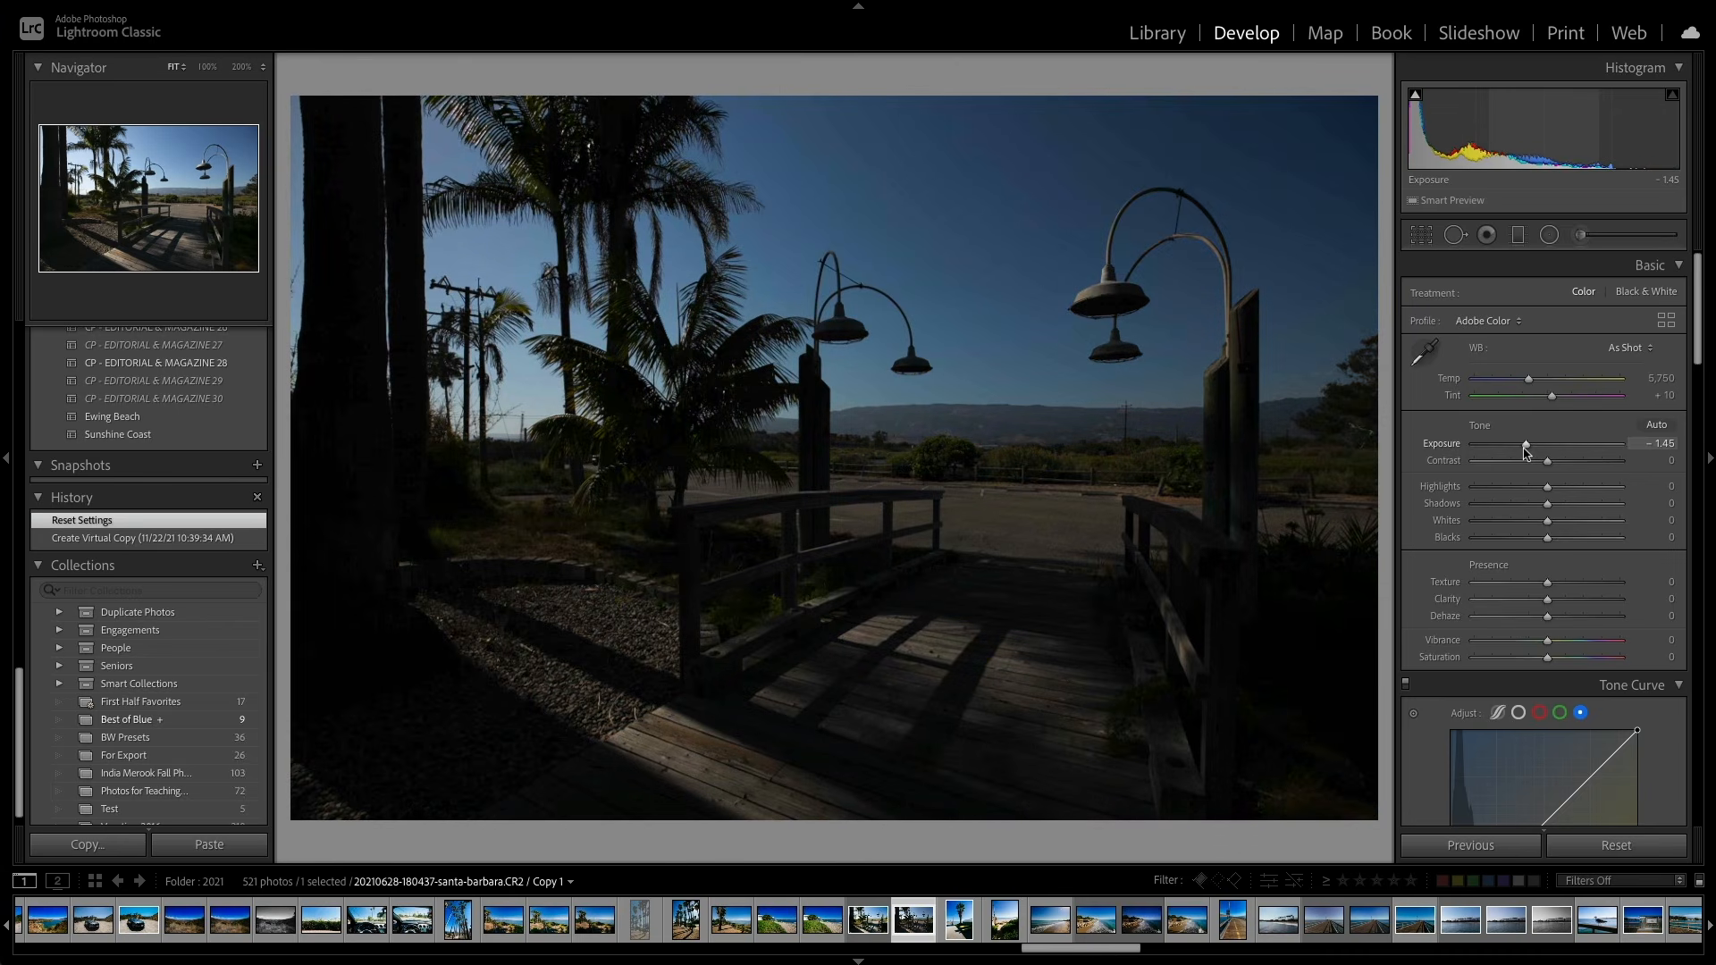
pyautogui.moveTo(1526, 451); pyautogui.dragTo(1561, 453)
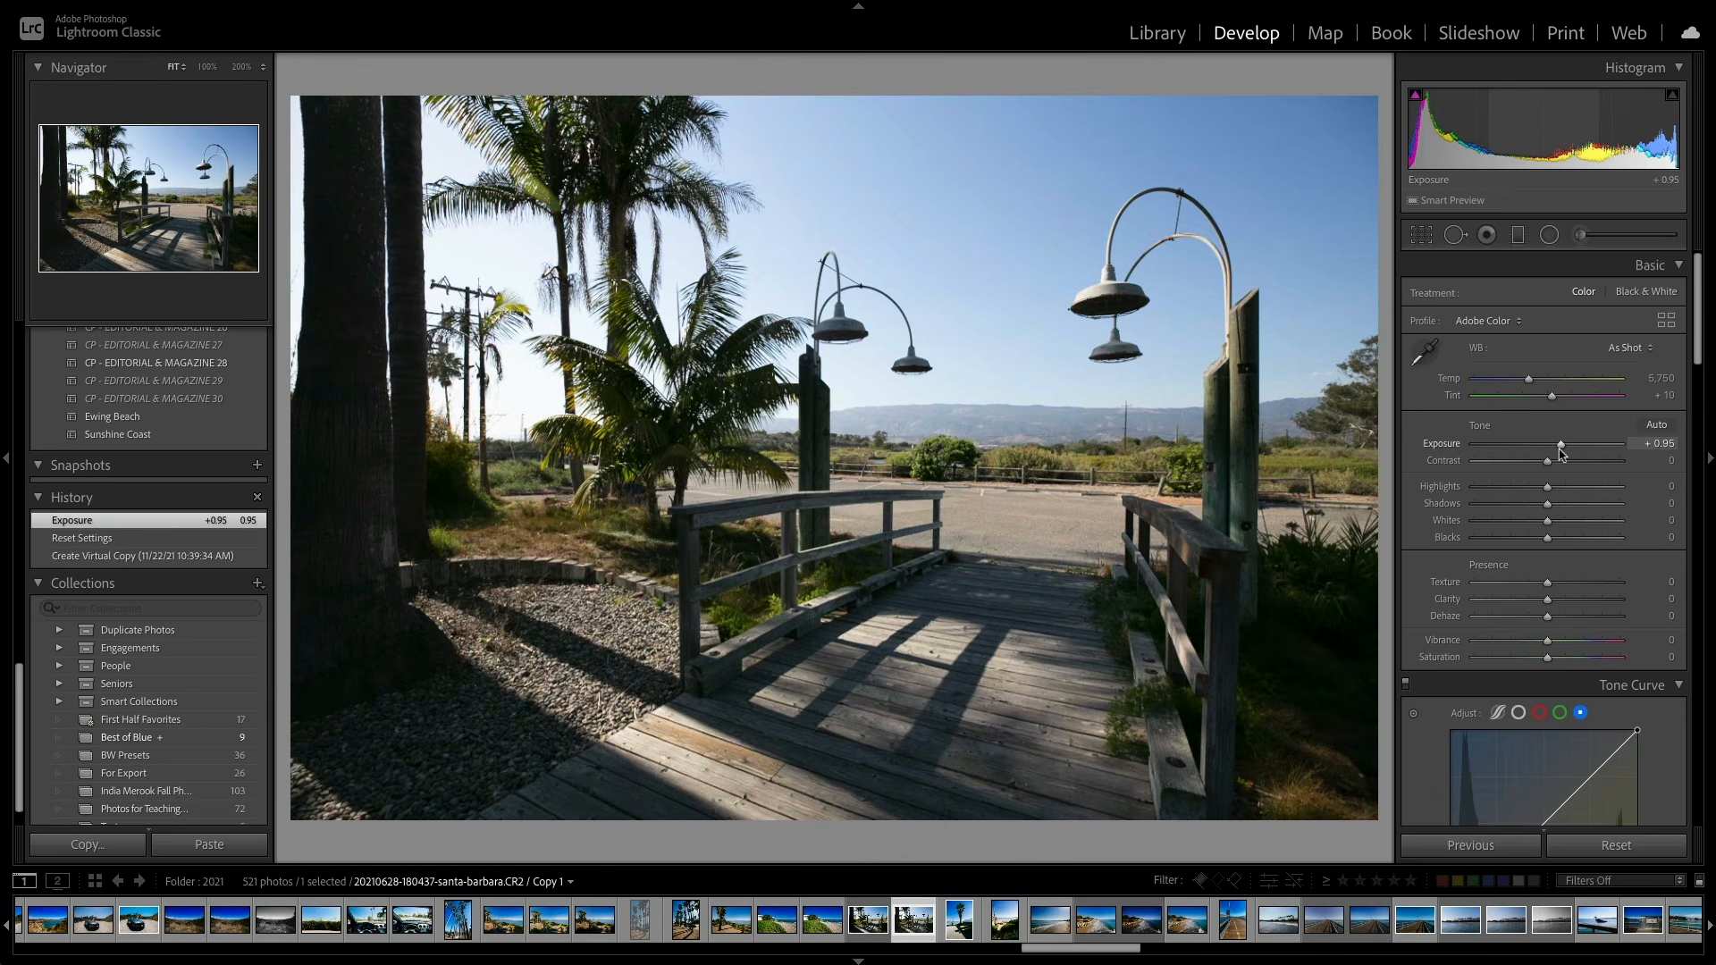
pyautogui.press('j')
pyautogui.moveTo(1561, 453); pyautogui.dragTo(1572, 456)
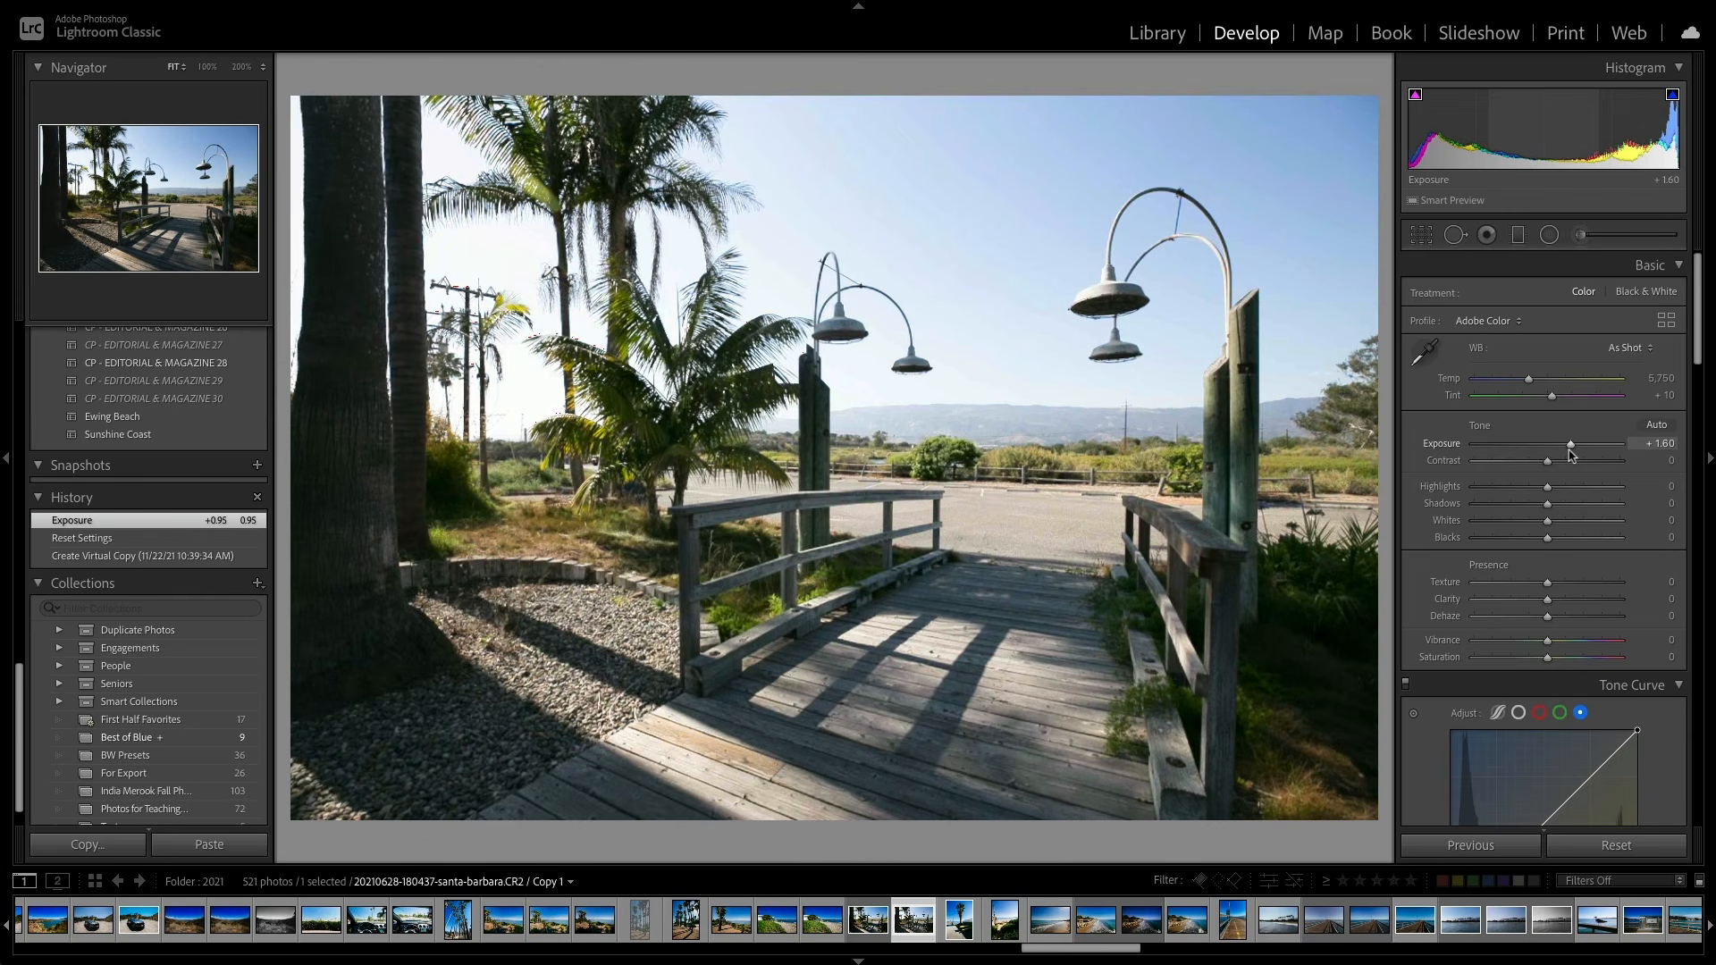
pyautogui.moveTo(1572, 456)
pyautogui.mouseDown()
pyautogui.moveTo(1596, 453)
pyautogui.moveTo(1573, 451)
pyautogui.mouseUp()
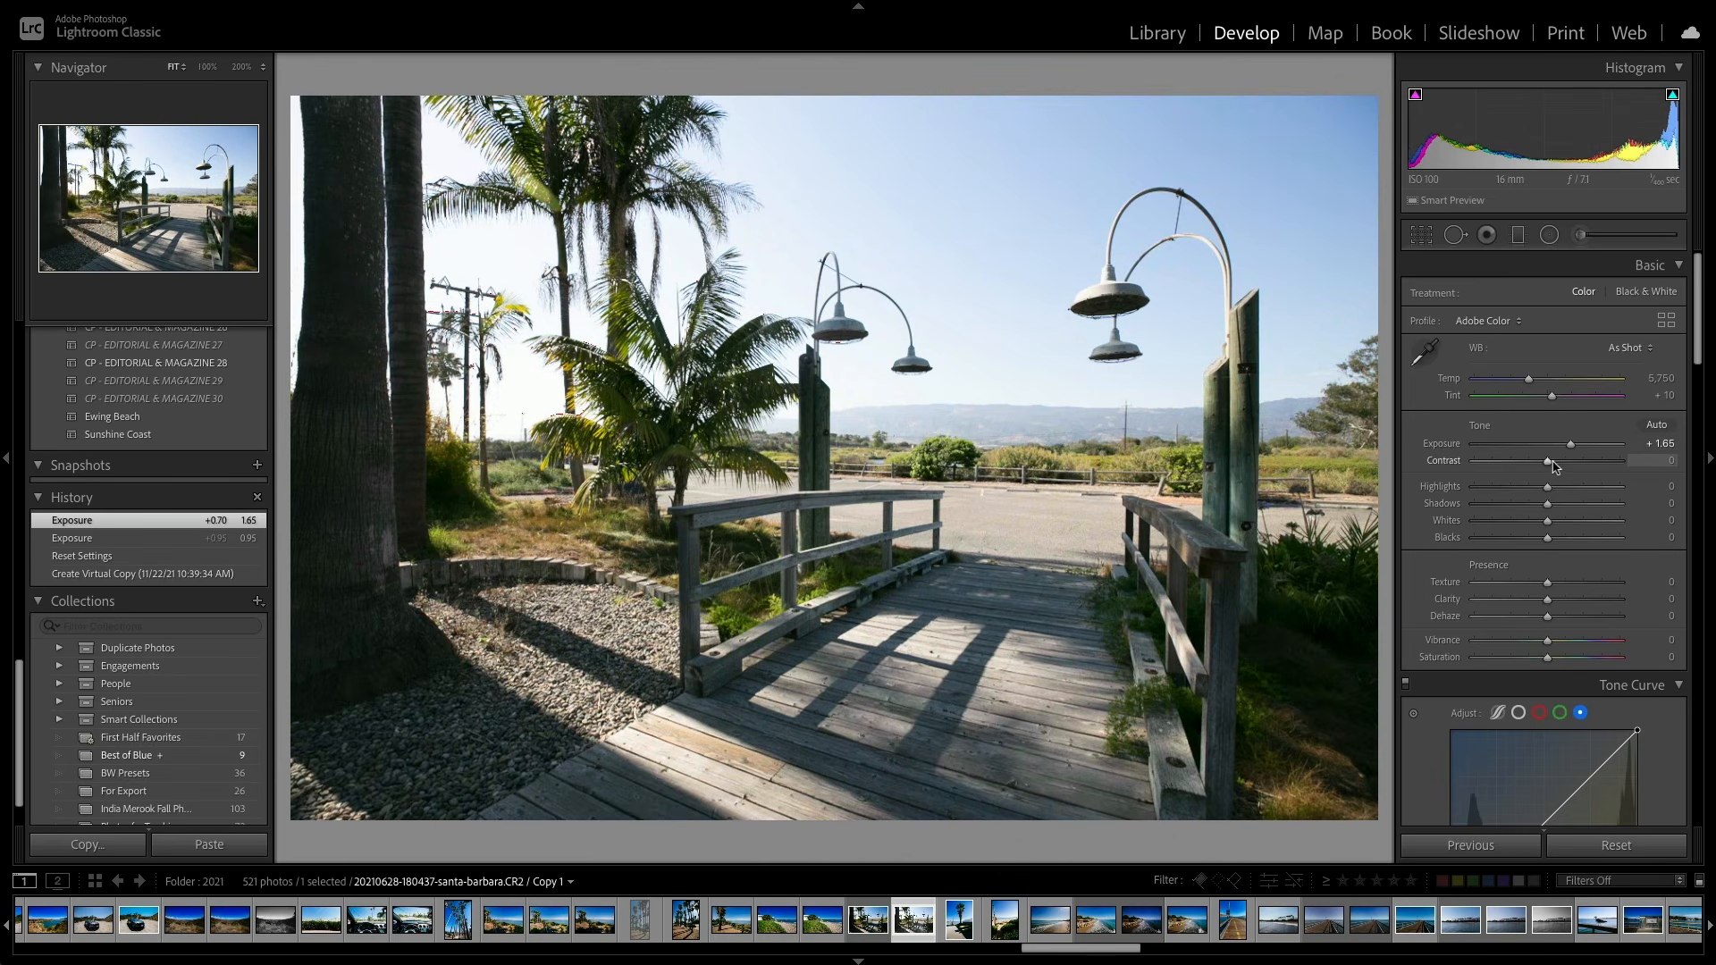
# Step: Try a higher Contrast on the boardwalk photo and reset it to its default
pyautogui.moveTo(1548, 465); pyautogui.dragTo(1590, 468)
pyautogui.doubleClick(1589, 468)
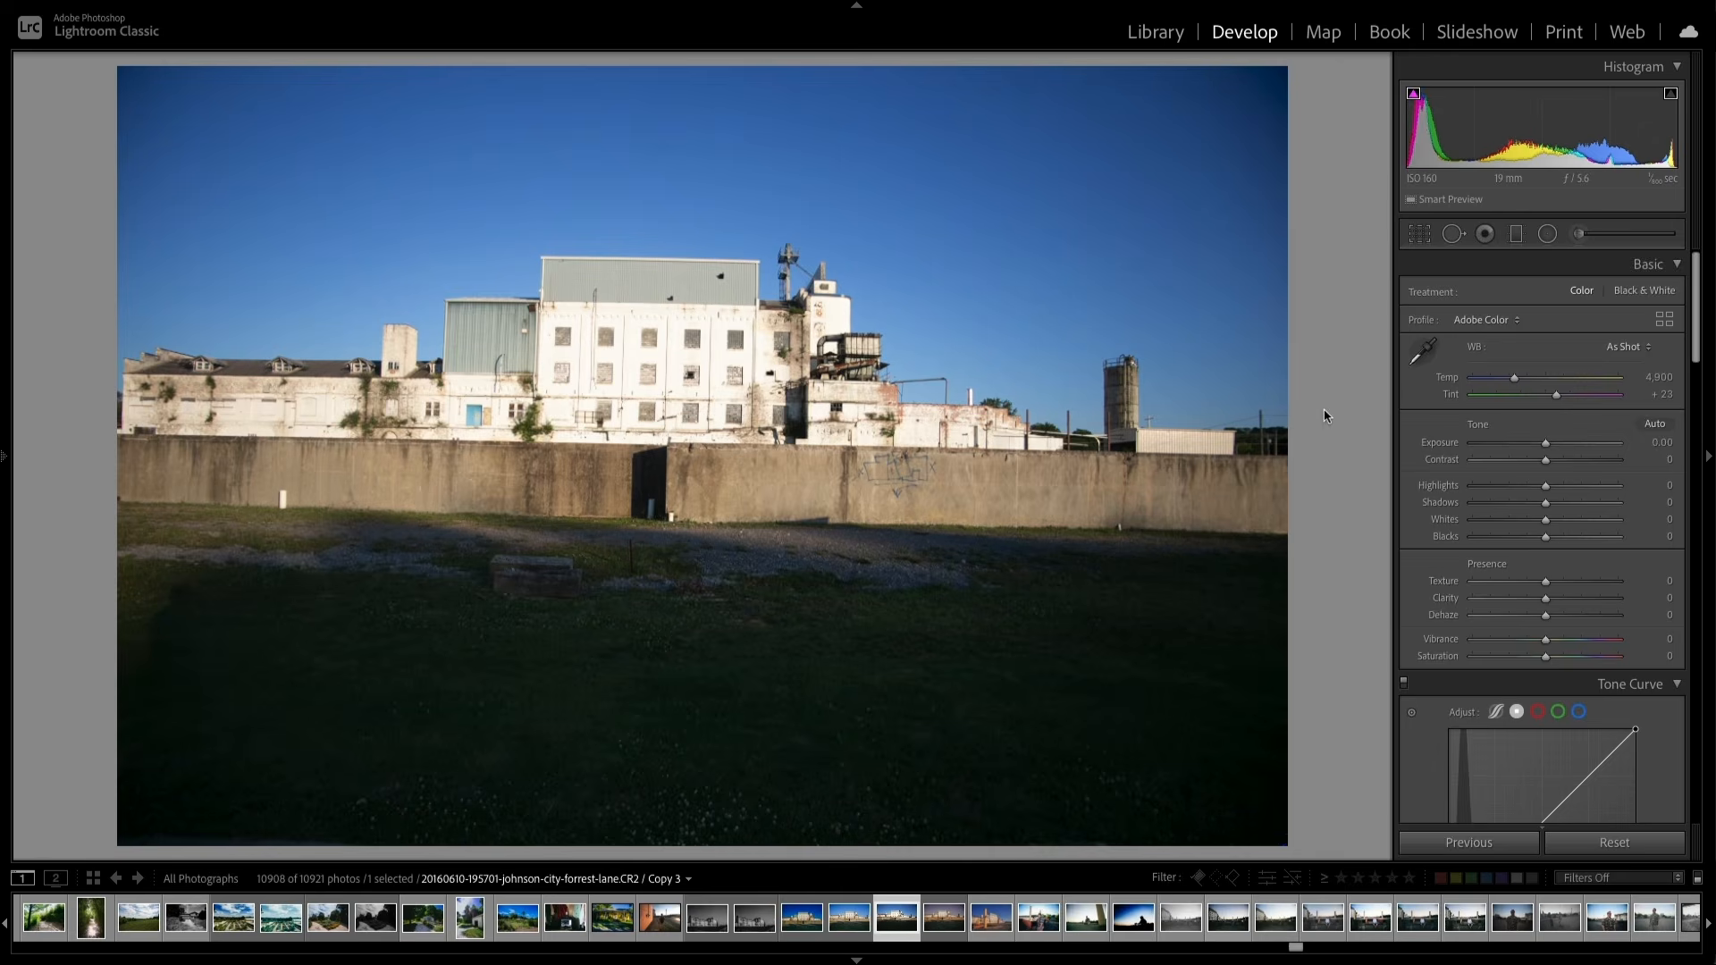
# Step: Test strongly bright and dark Exposure values on the factory photo's Copy 3 to check clipping, and set Exposure to +0.40
pyautogui.moveTo(1546, 444); pyautogui.dragTo(1577, 454)
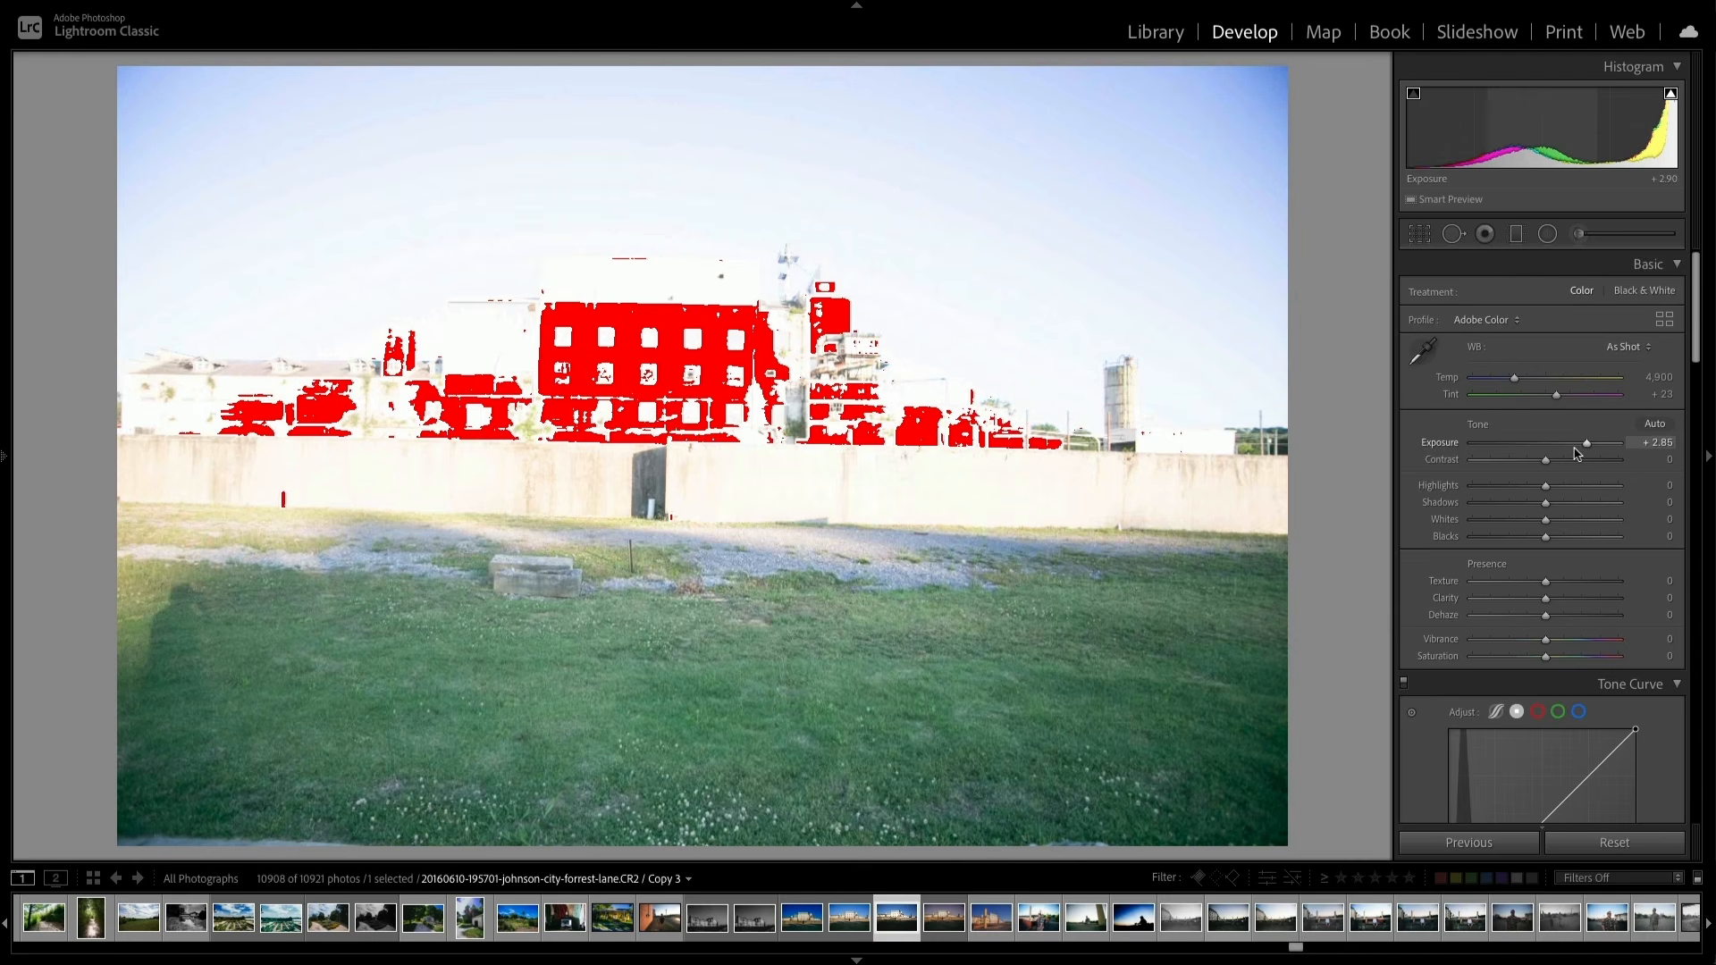
pyautogui.moveTo(1576, 453); pyautogui.dragTo(1493, 445)
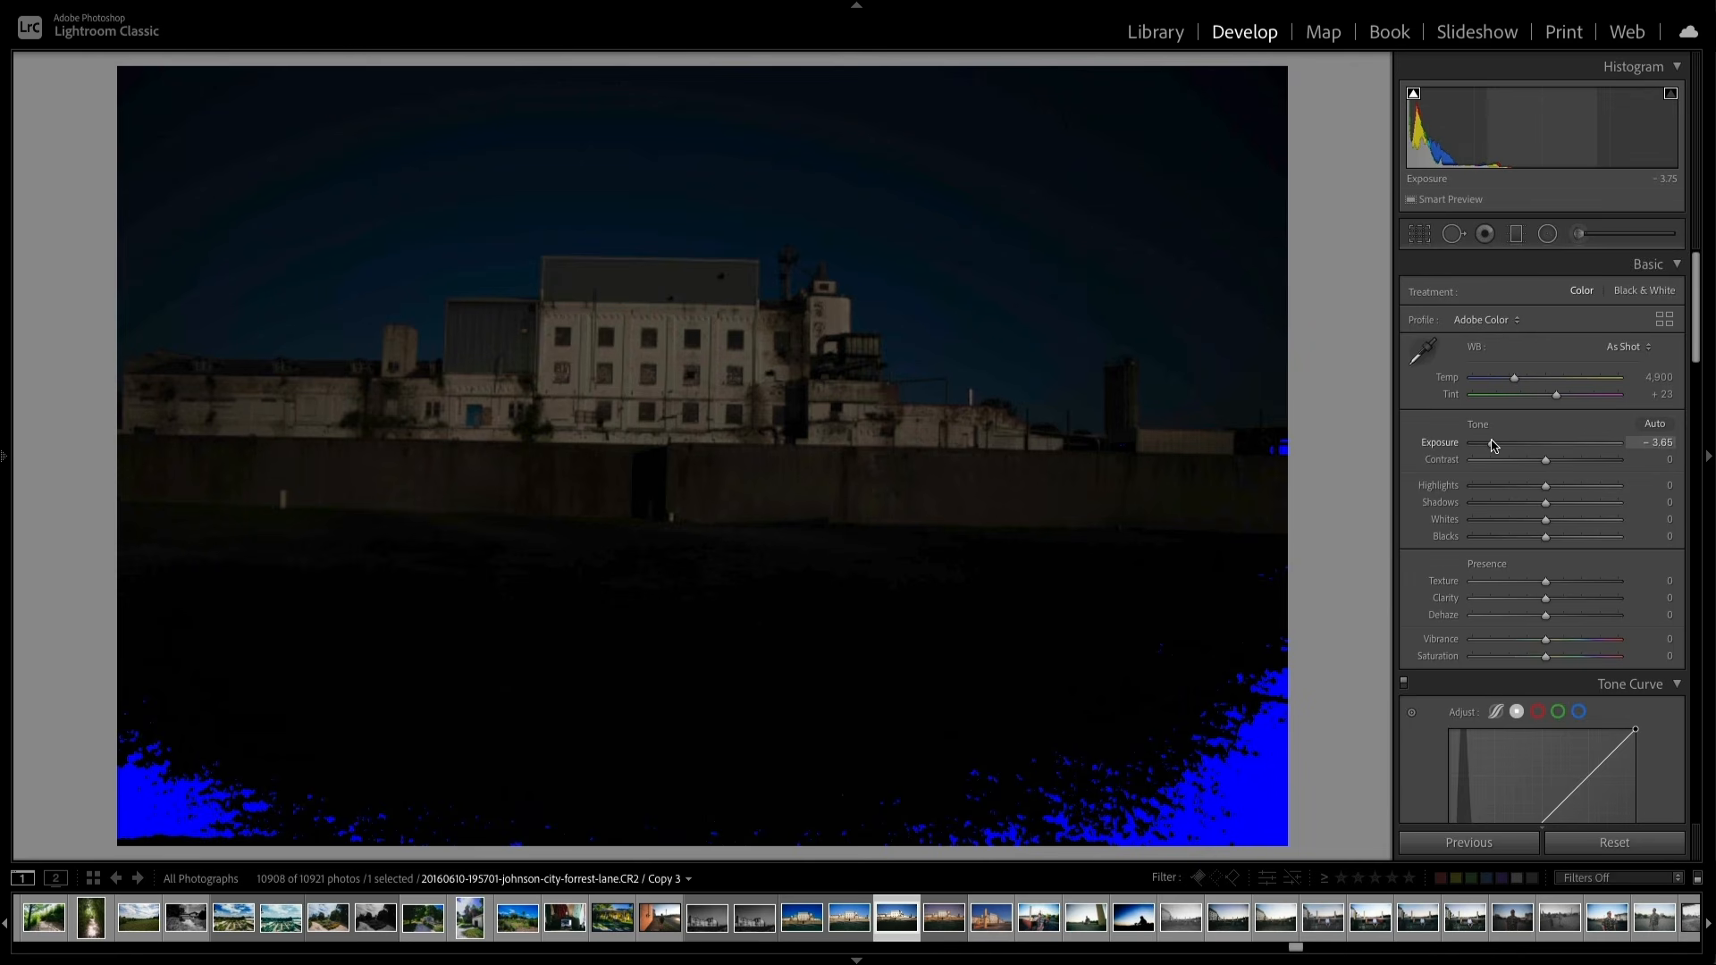
pyautogui.moveTo(1494, 445); pyautogui.dragTo(1546, 453)
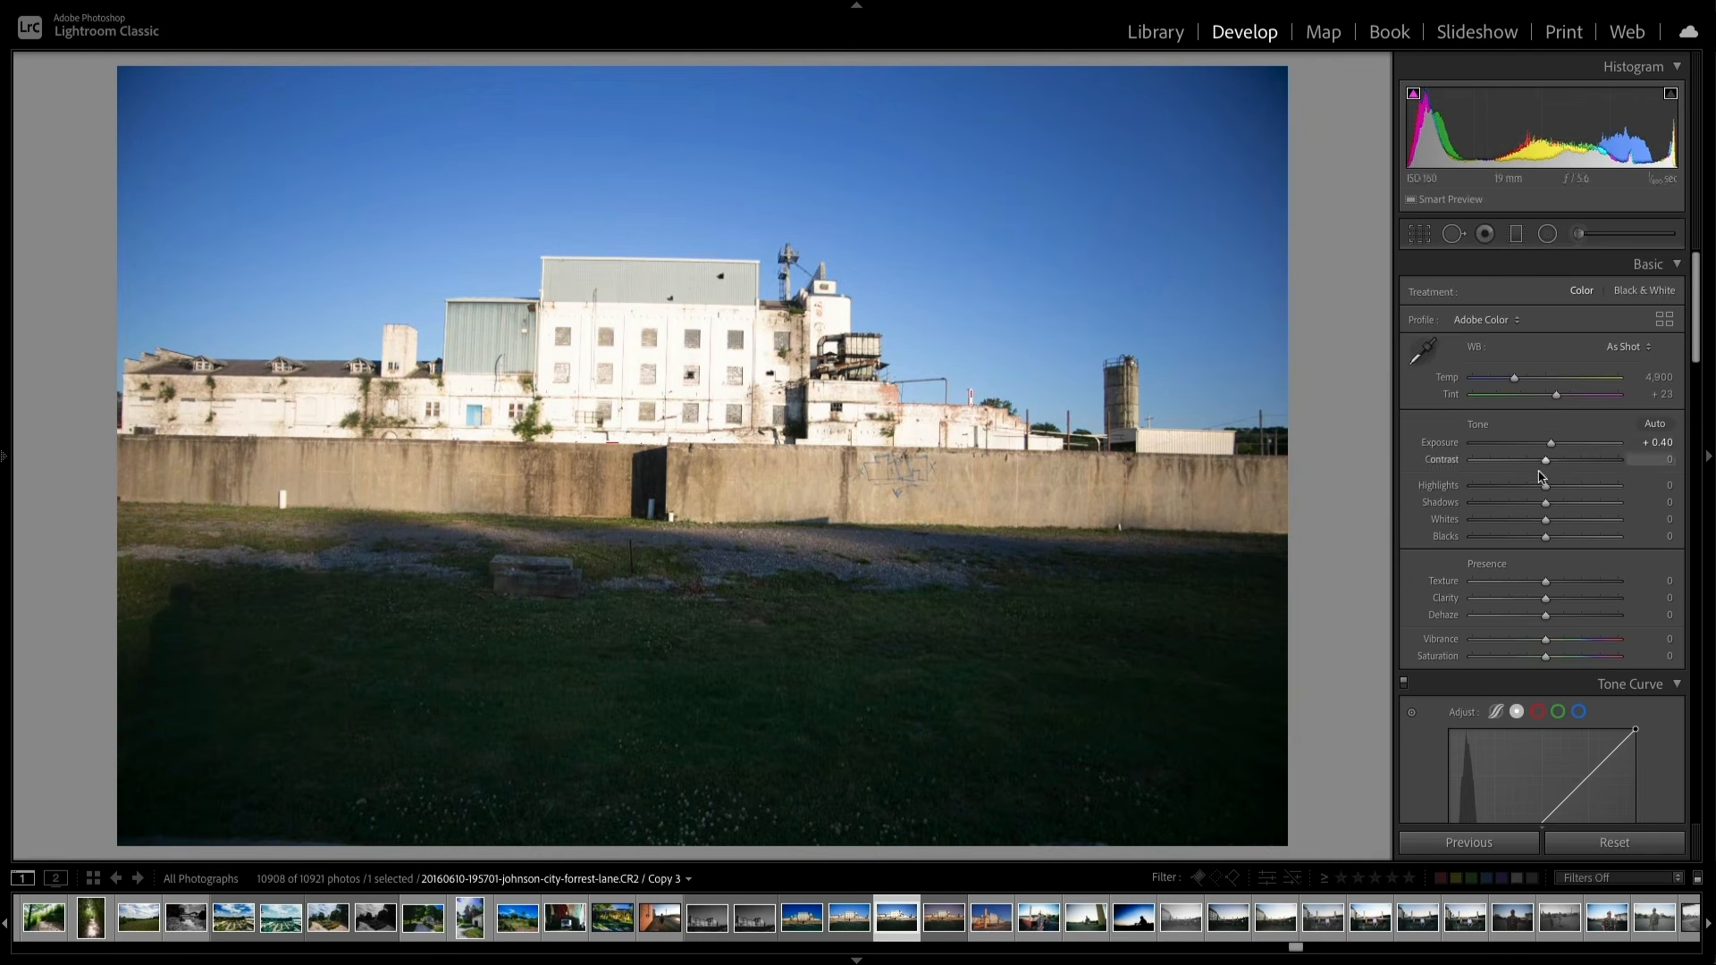
# Step: Set the factory photo's Whites to -100, Highlights to -75 and Blacks to +70, testing Blacks at -73 for clipping, and raise the Shadows
pyautogui.moveTo(1546, 521); pyautogui.dragTo(1457, 522)
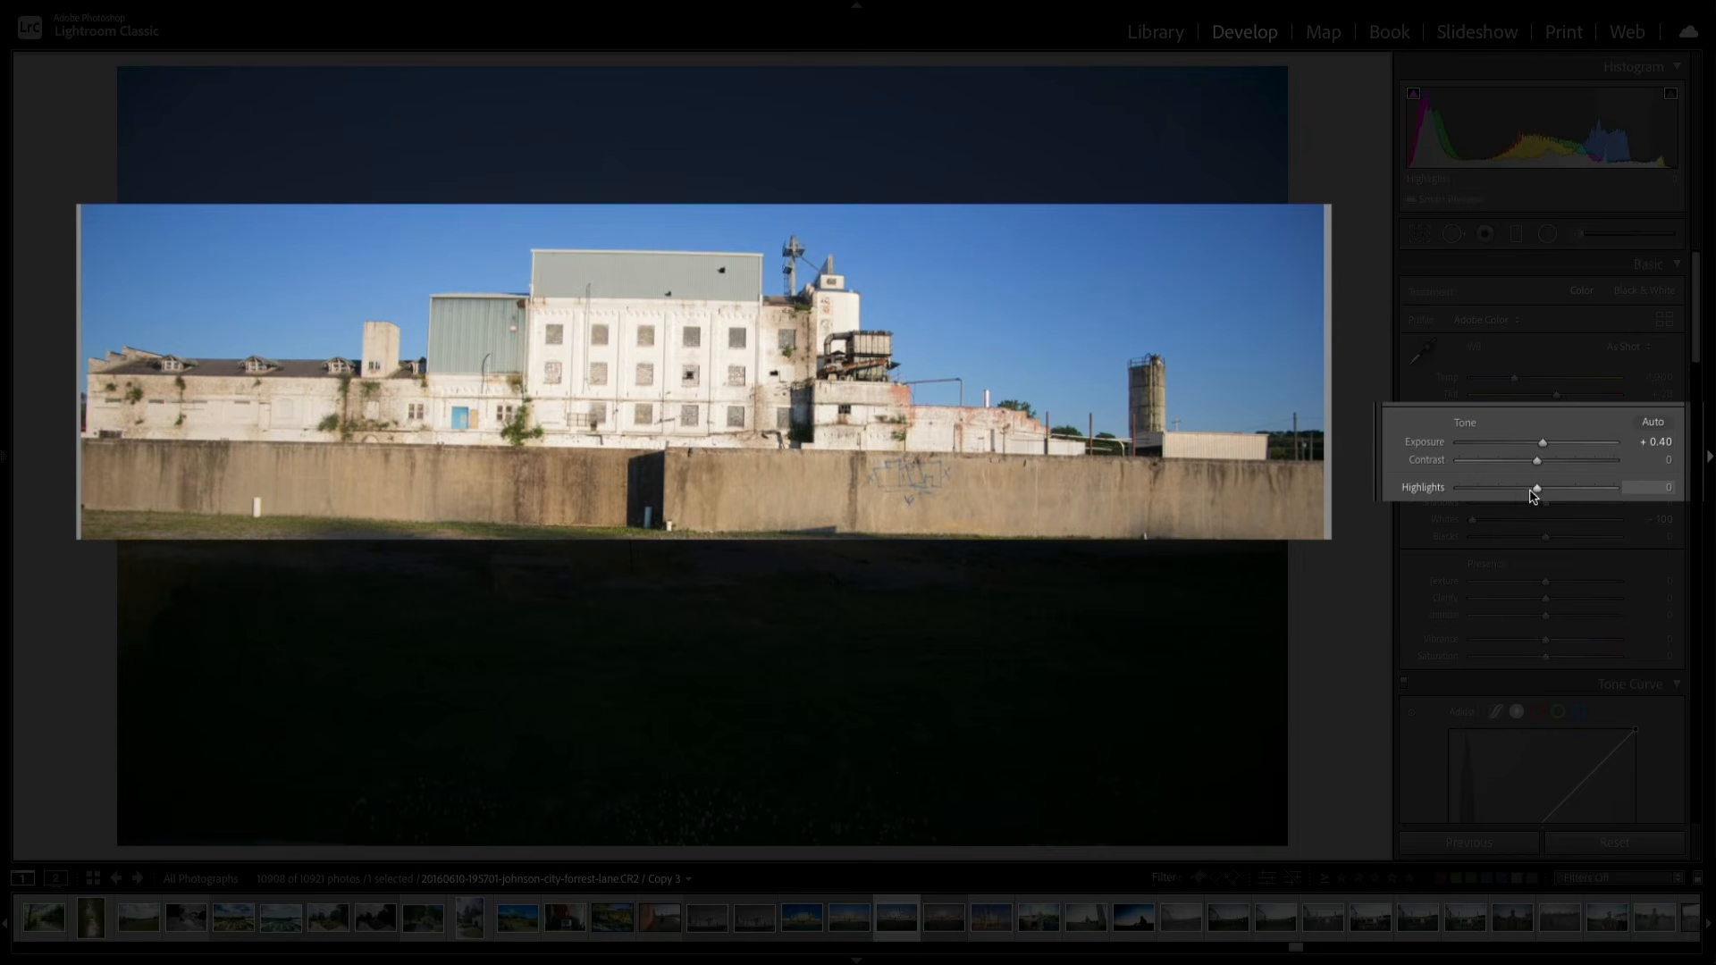
pyautogui.moveTo(1543, 485); pyautogui.dragTo(1471, 492)
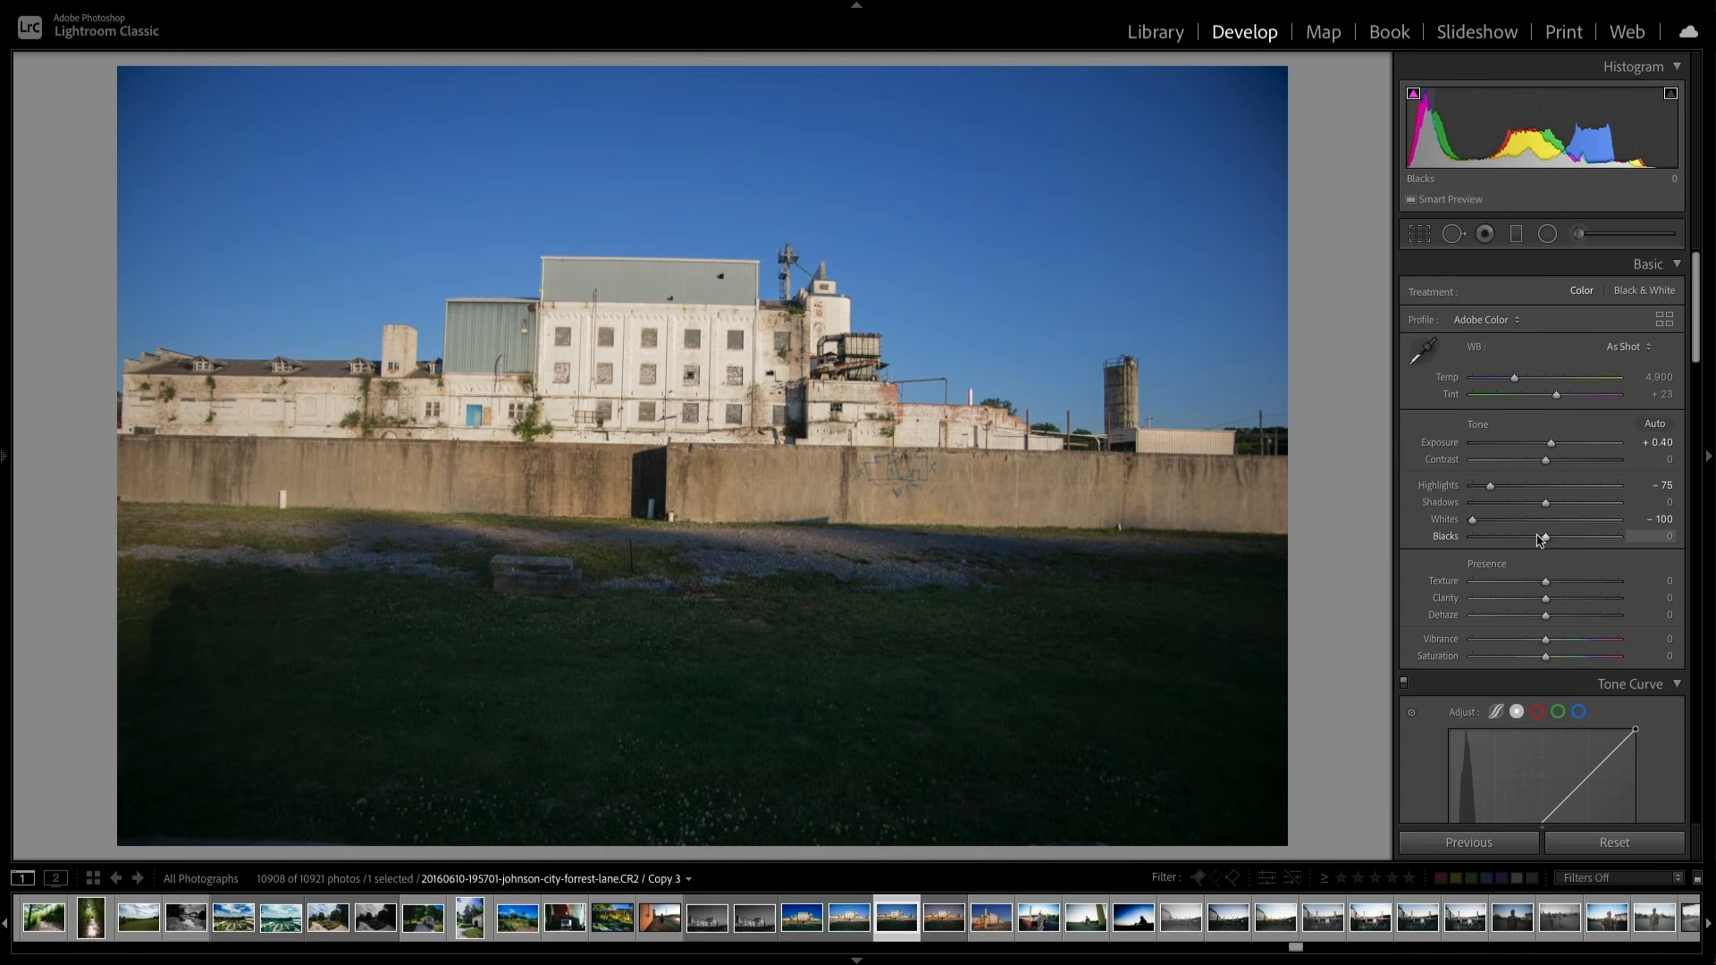
pyautogui.moveTo(1544, 538); pyautogui.dragTo(1488, 537)
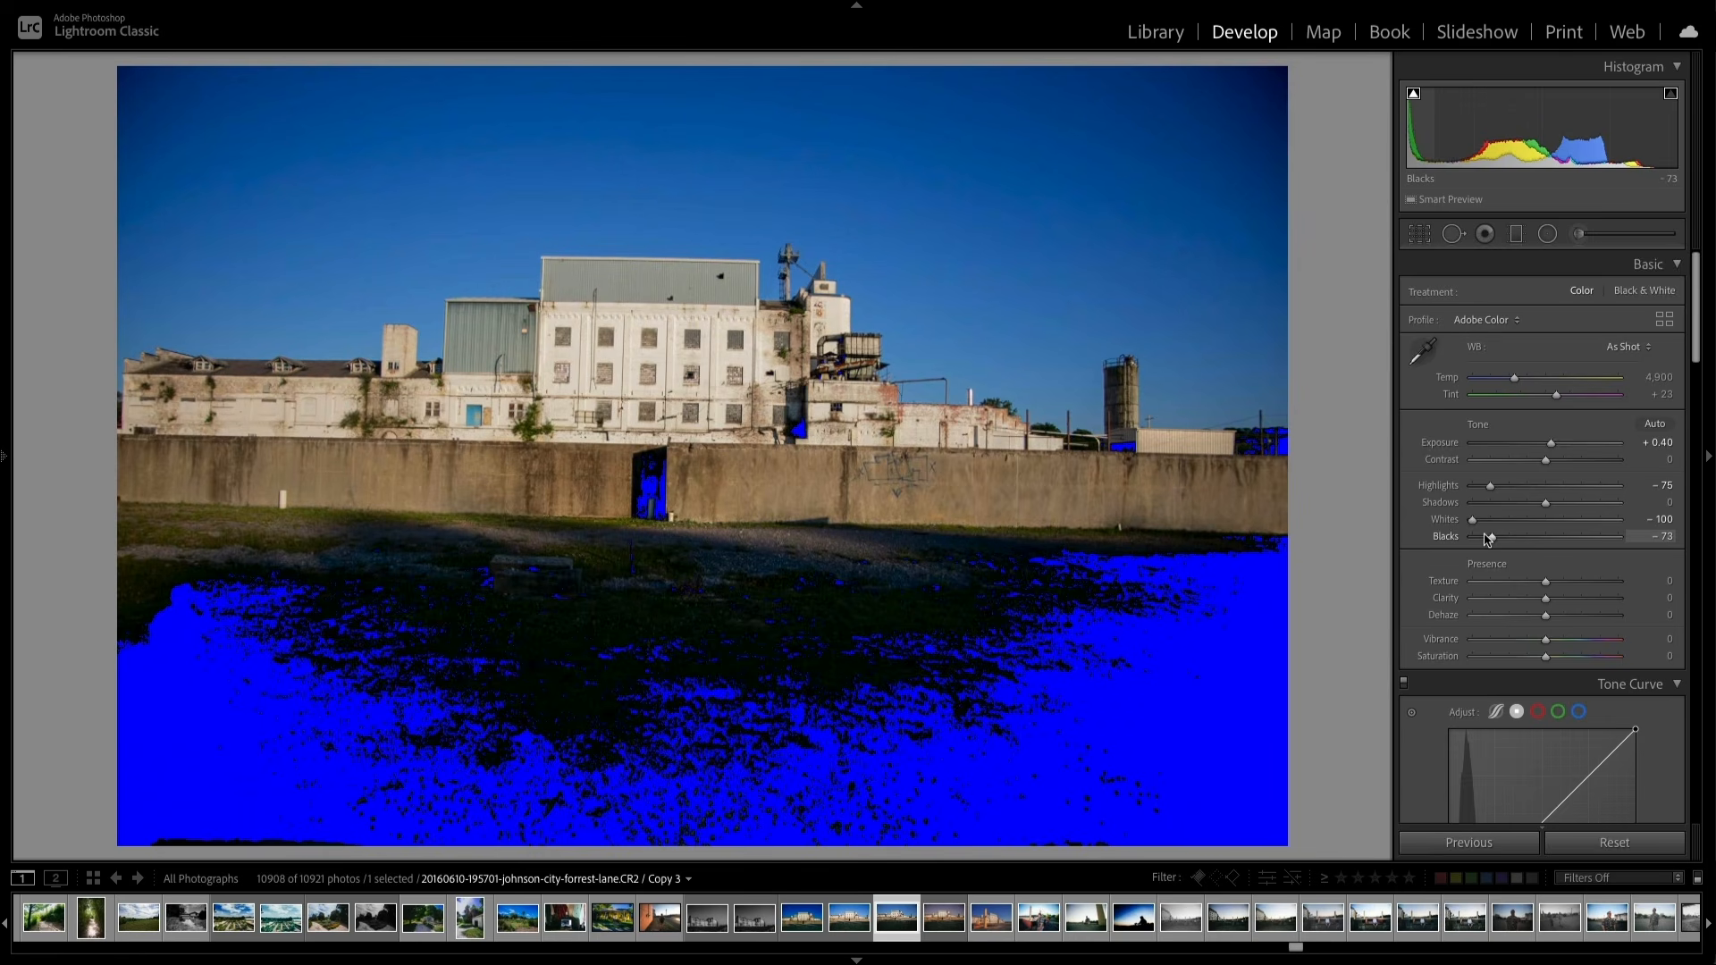
pyautogui.moveTo(1489, 538); pyautogui.dragTo(1593, 538)
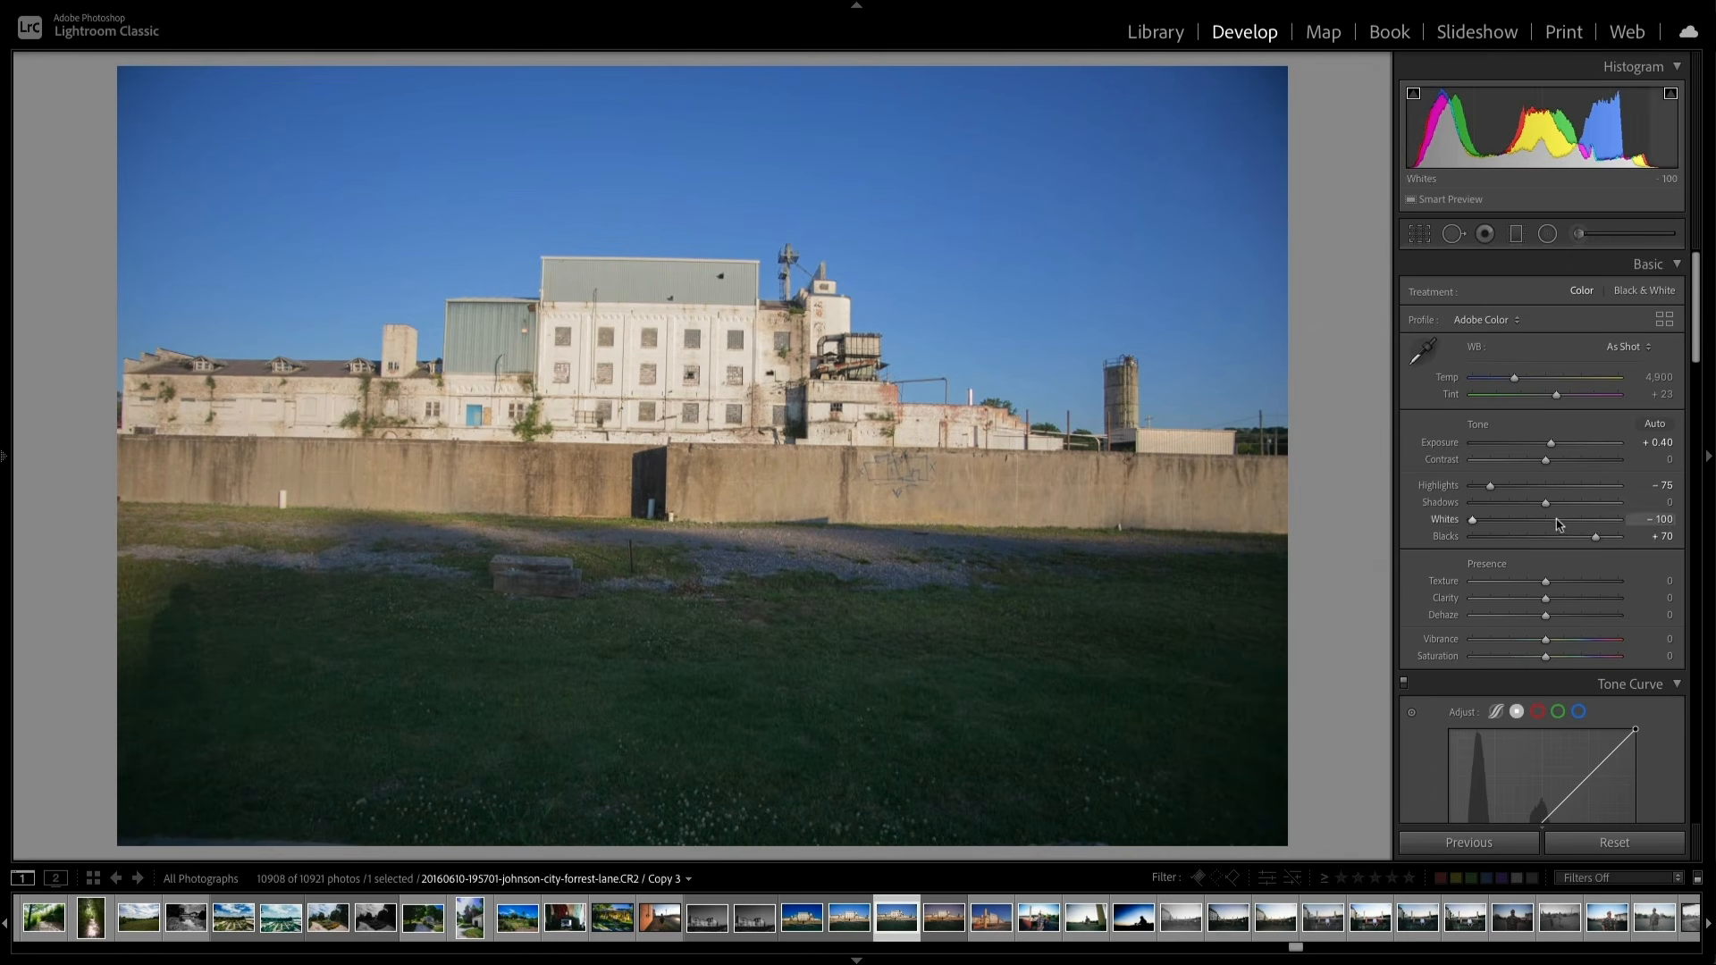
pyautogui.moveTo(1545, 505); pyautogui.dragTo(1588, 508)
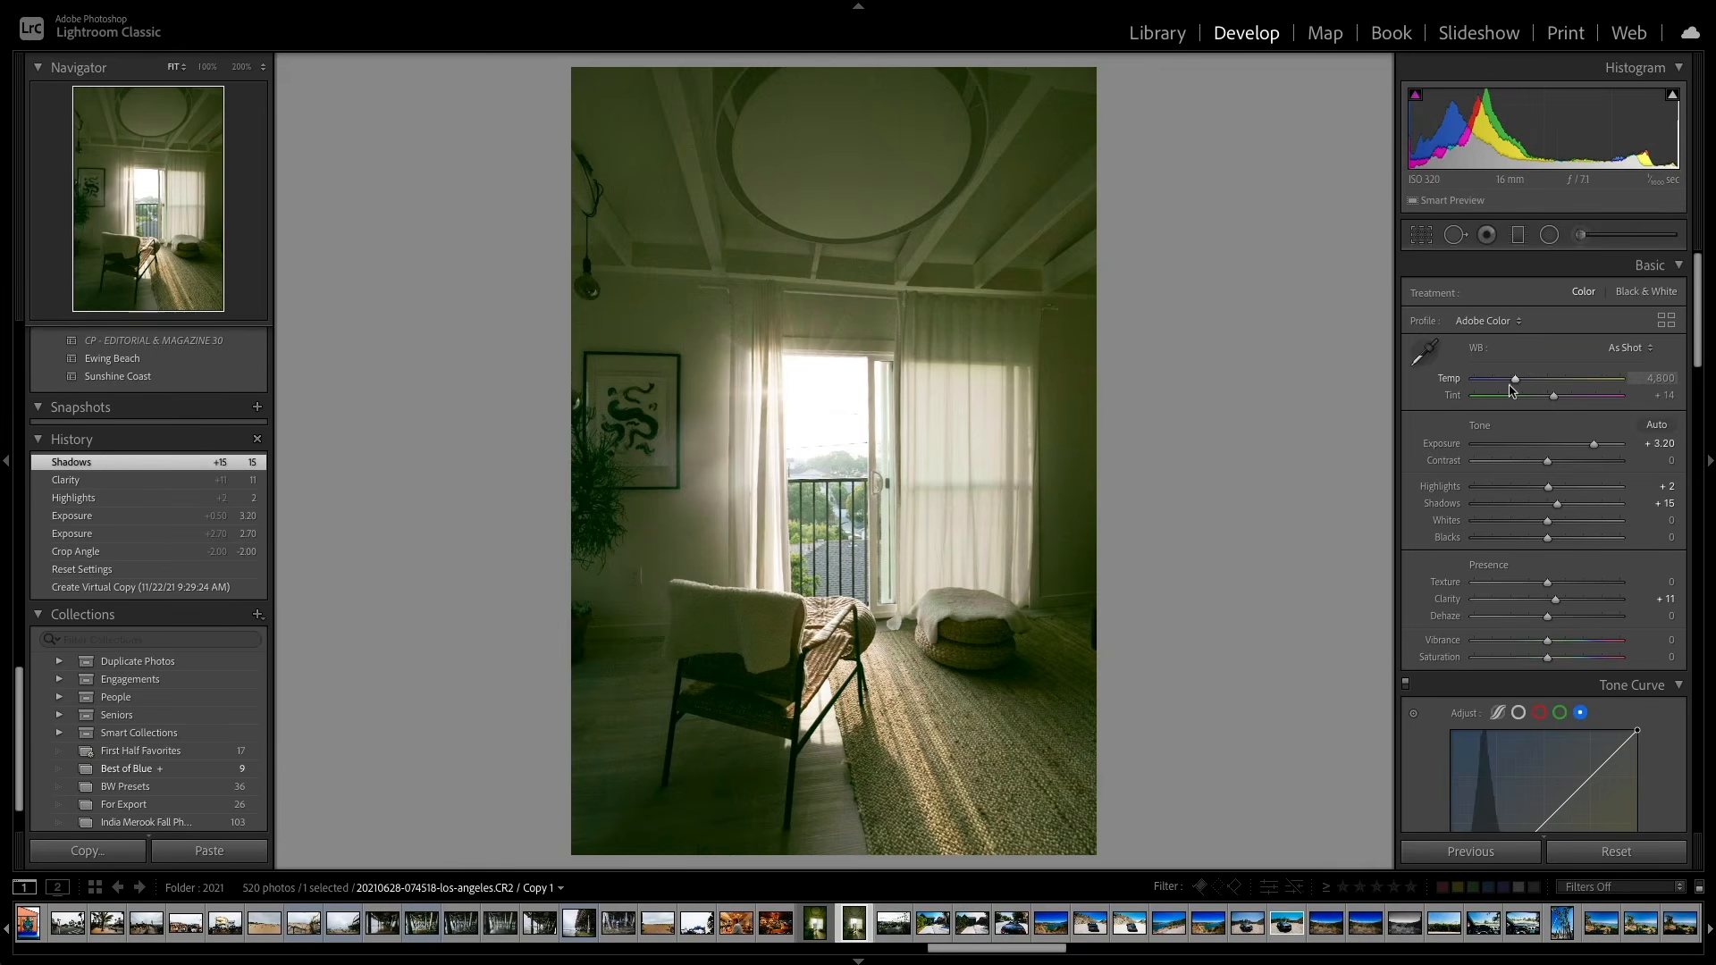
# Step: Set the interior photo's Temp to 4,429 and Tint to +2, and compare the result in a split before/after view
pyautogui.moveTo(1513, 383); pyautogui.dragTo(1551, 402)
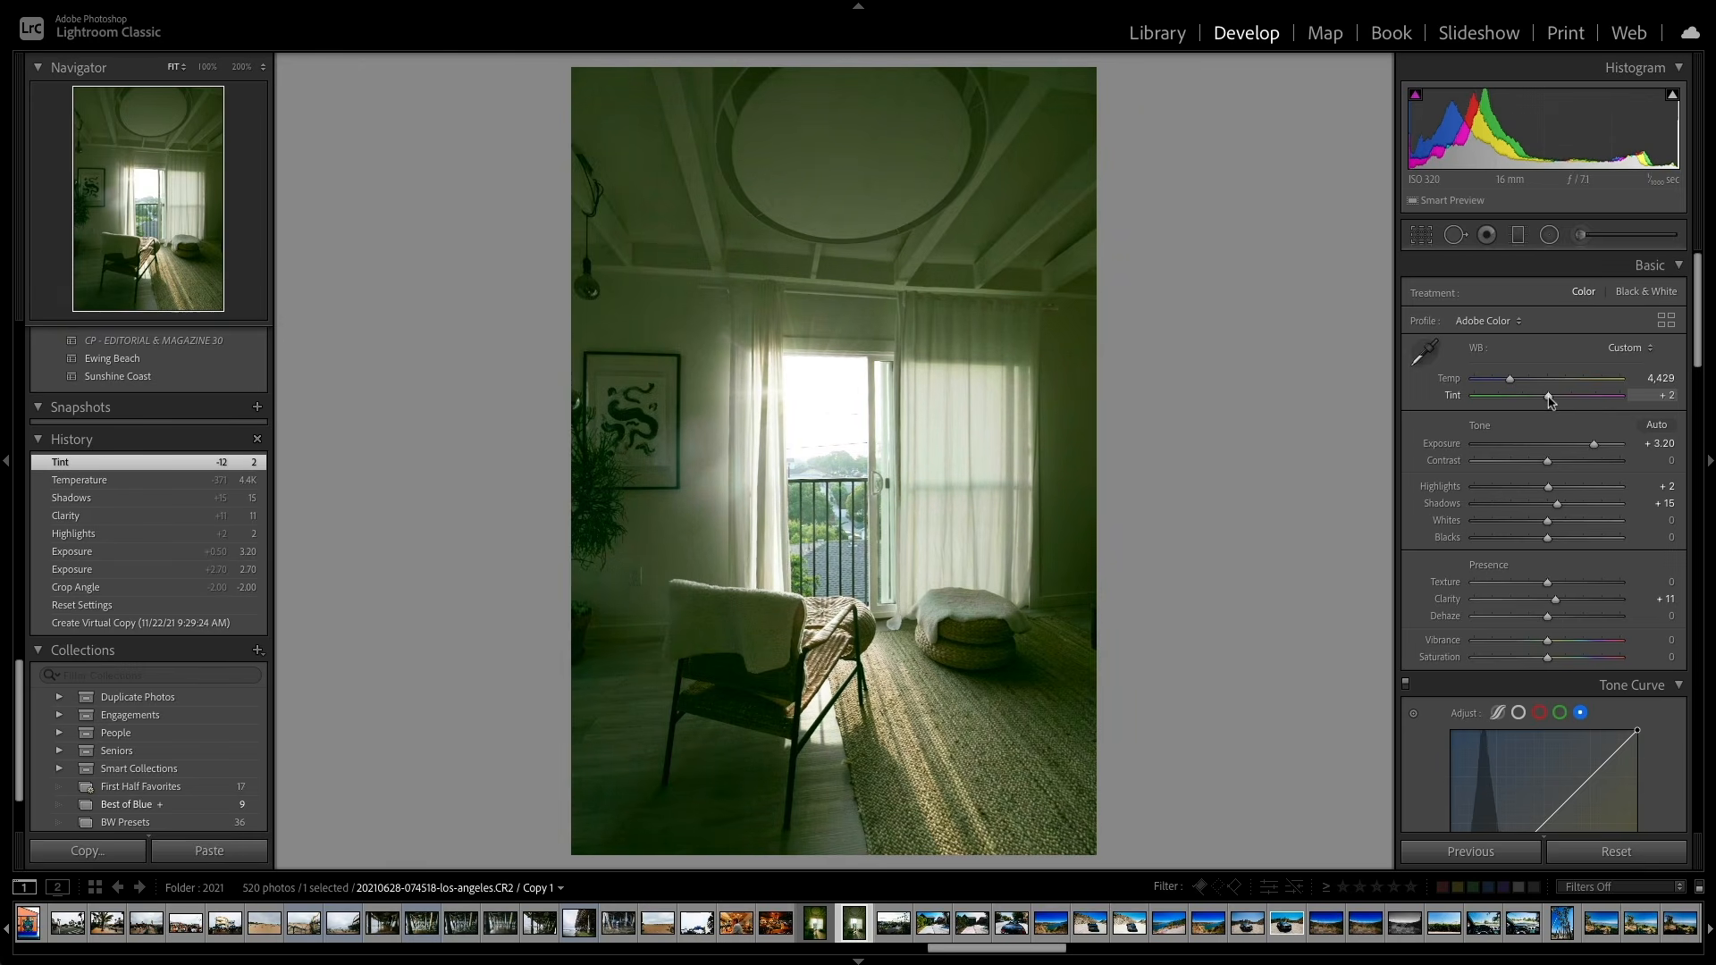
pyautogui.hotkey('shift', 'y')
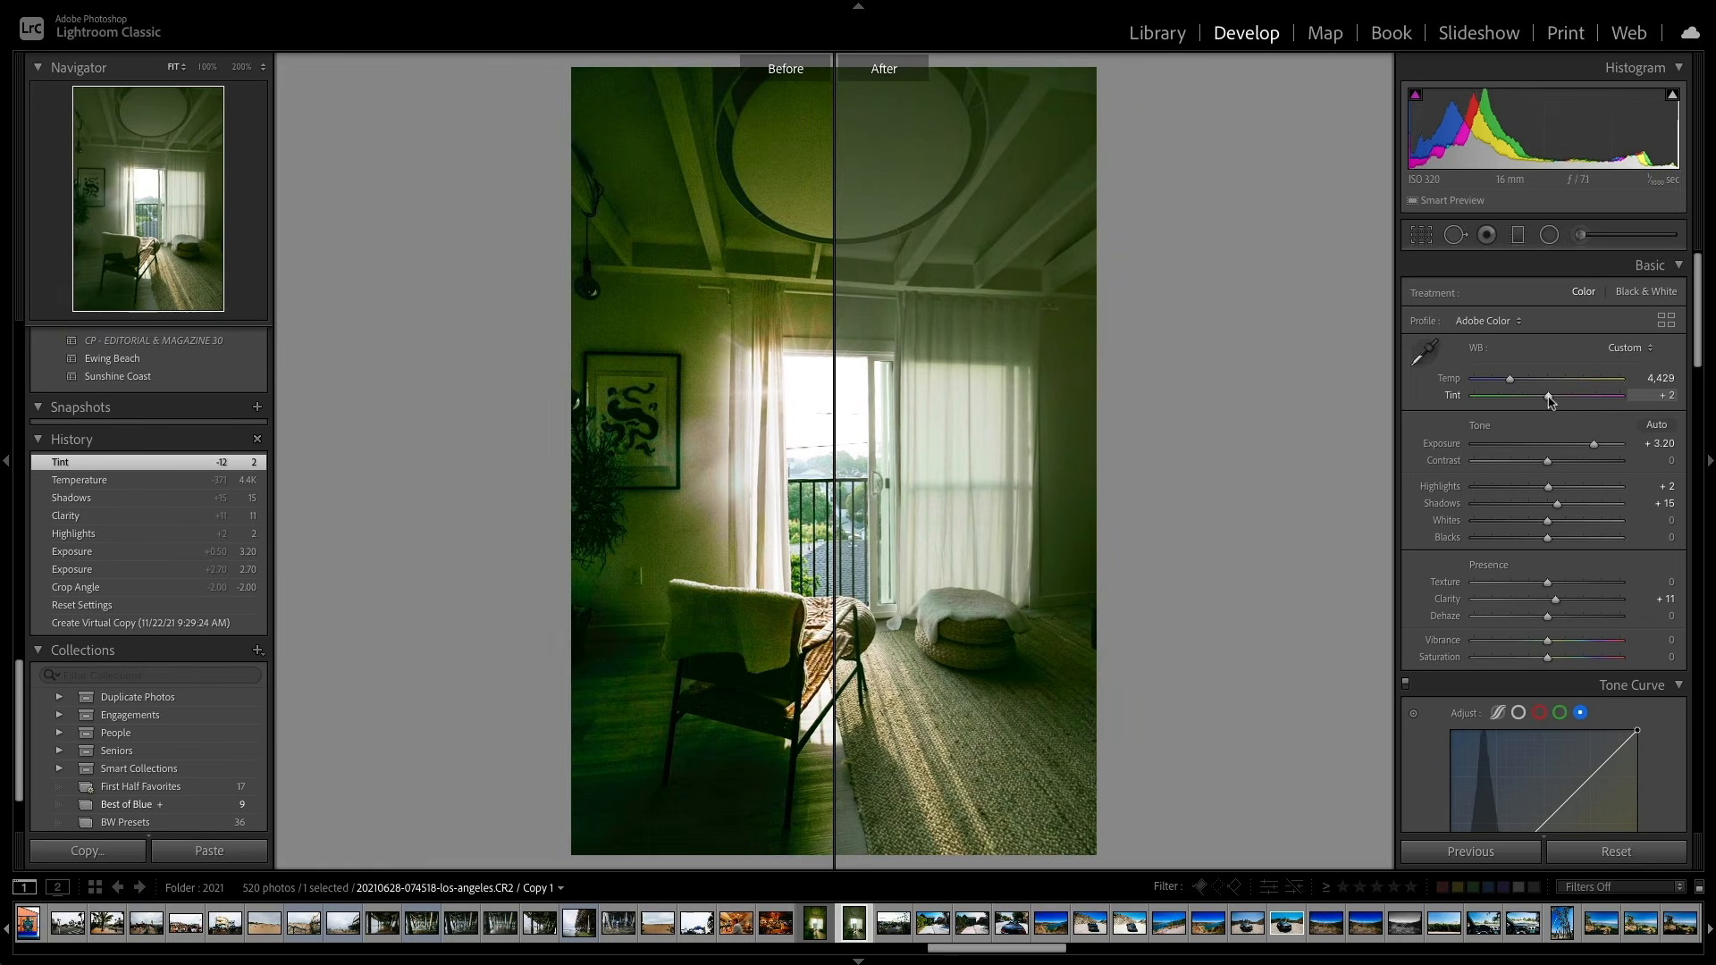
pyautogui.press('y')
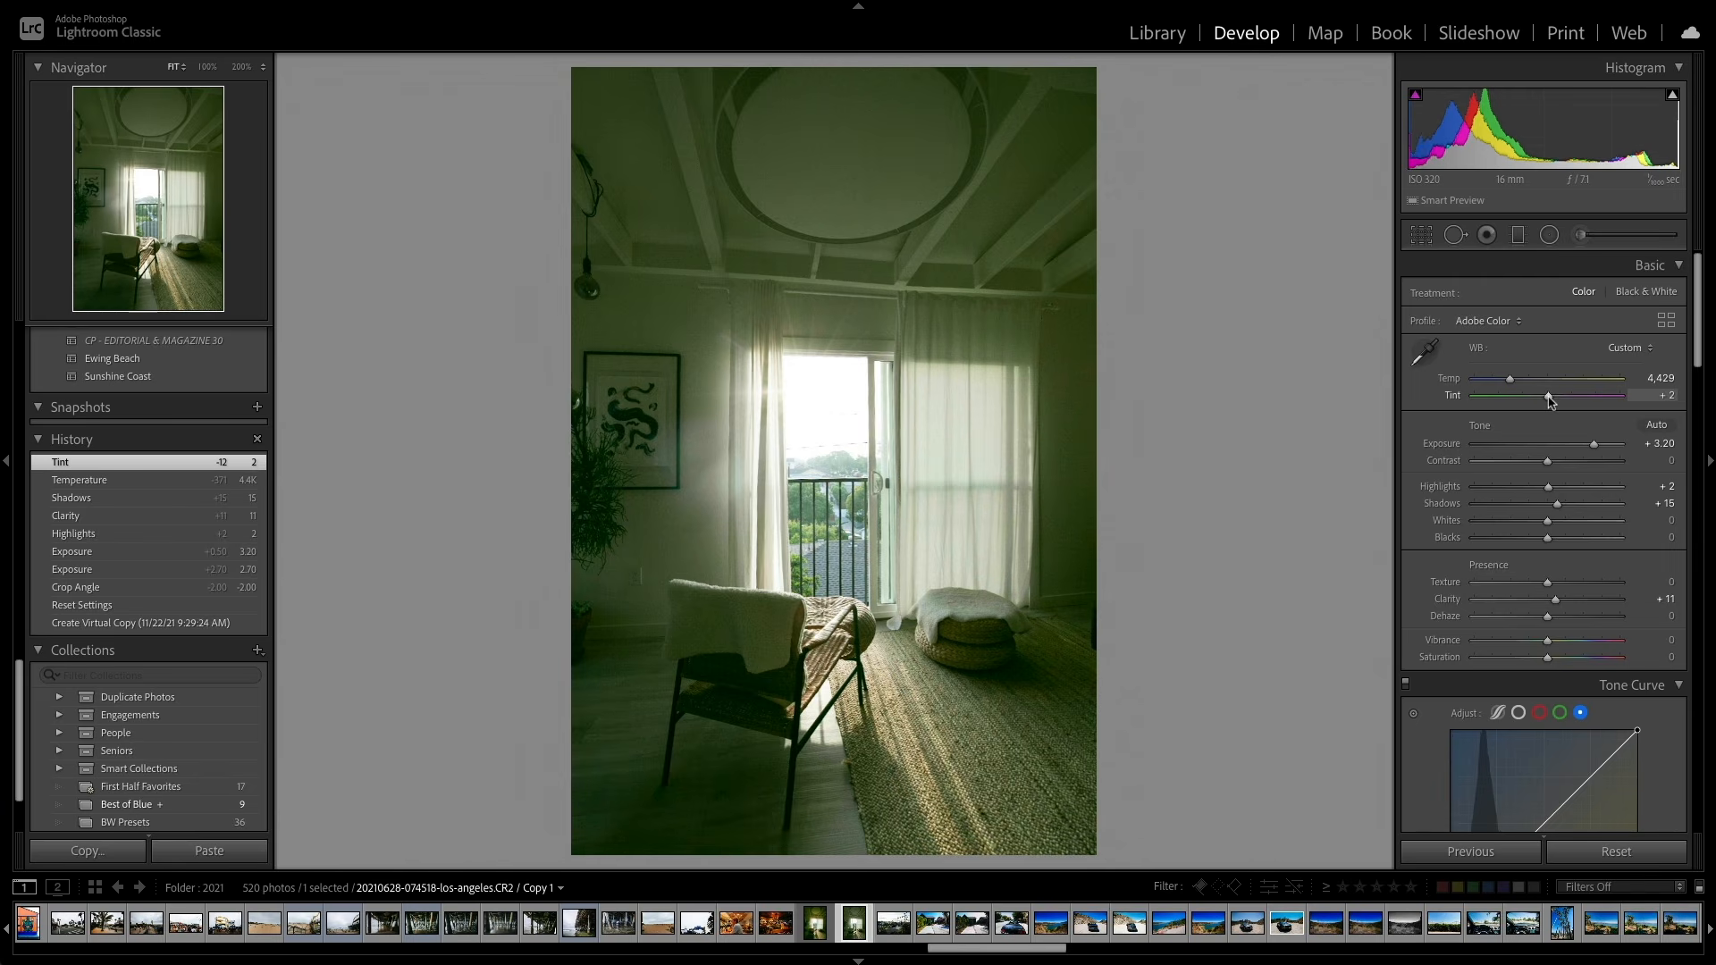
# Step: Sample a neutral white balance from the white cover on the stool, and try sampling the overexposed window
pyautogui.click(1426, 353)
pyautogui.click(938, 610)
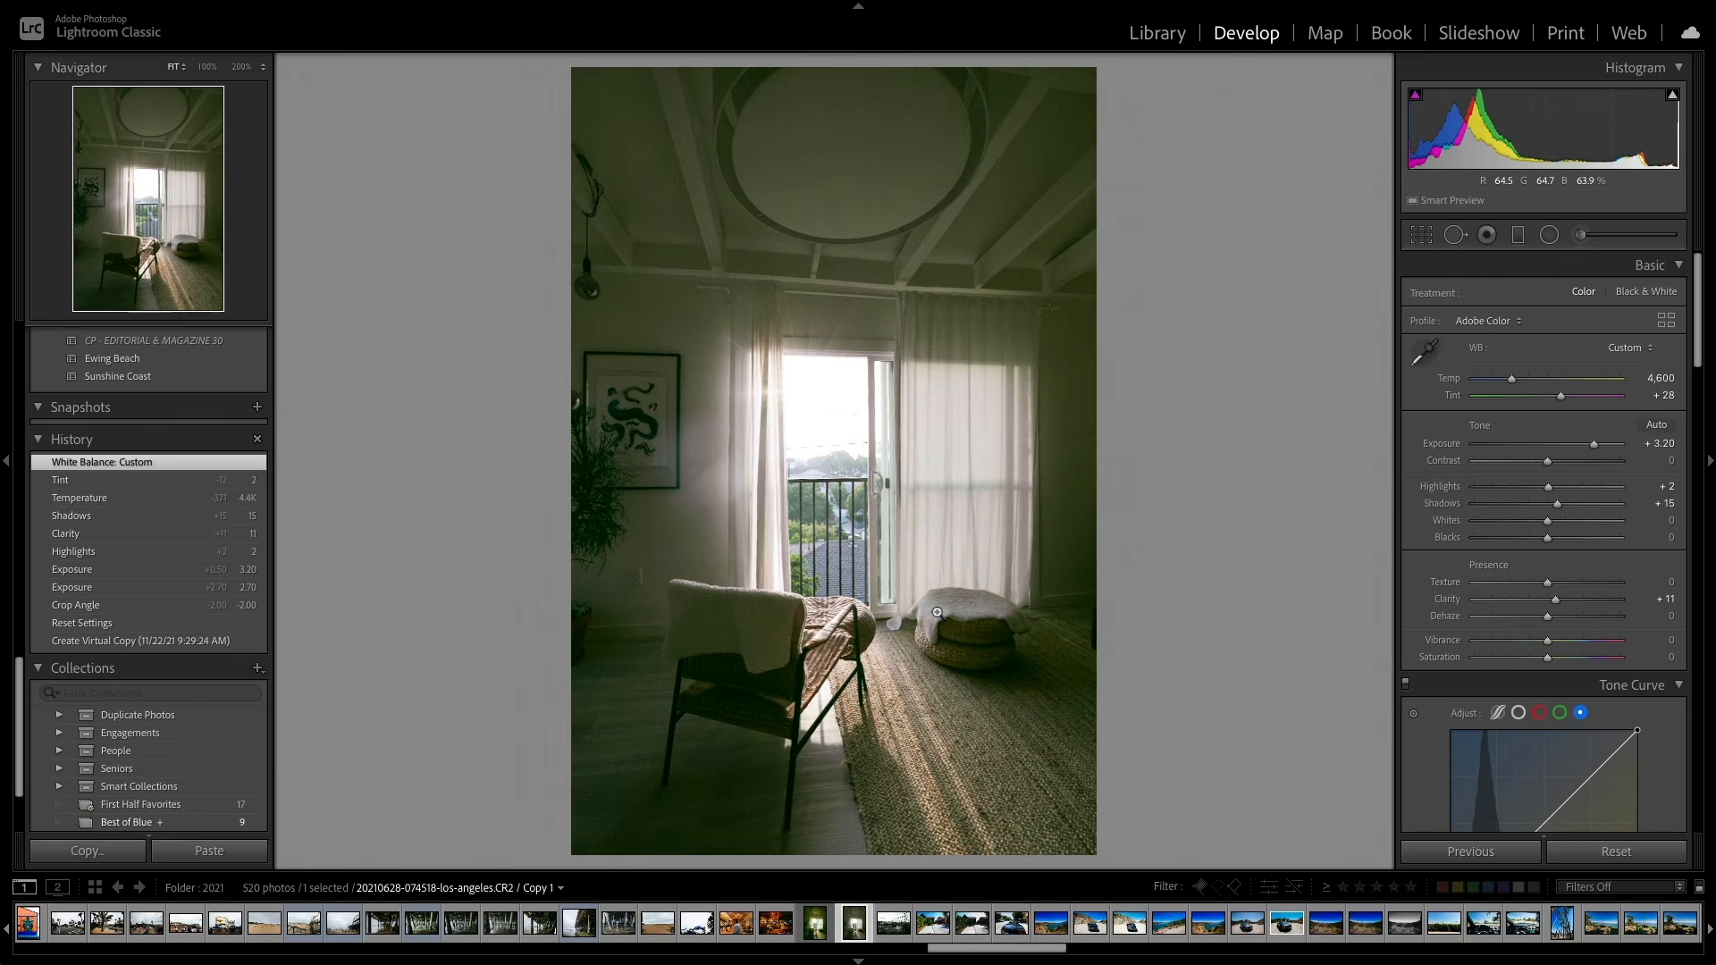
pyautogui.click(1427, 356)
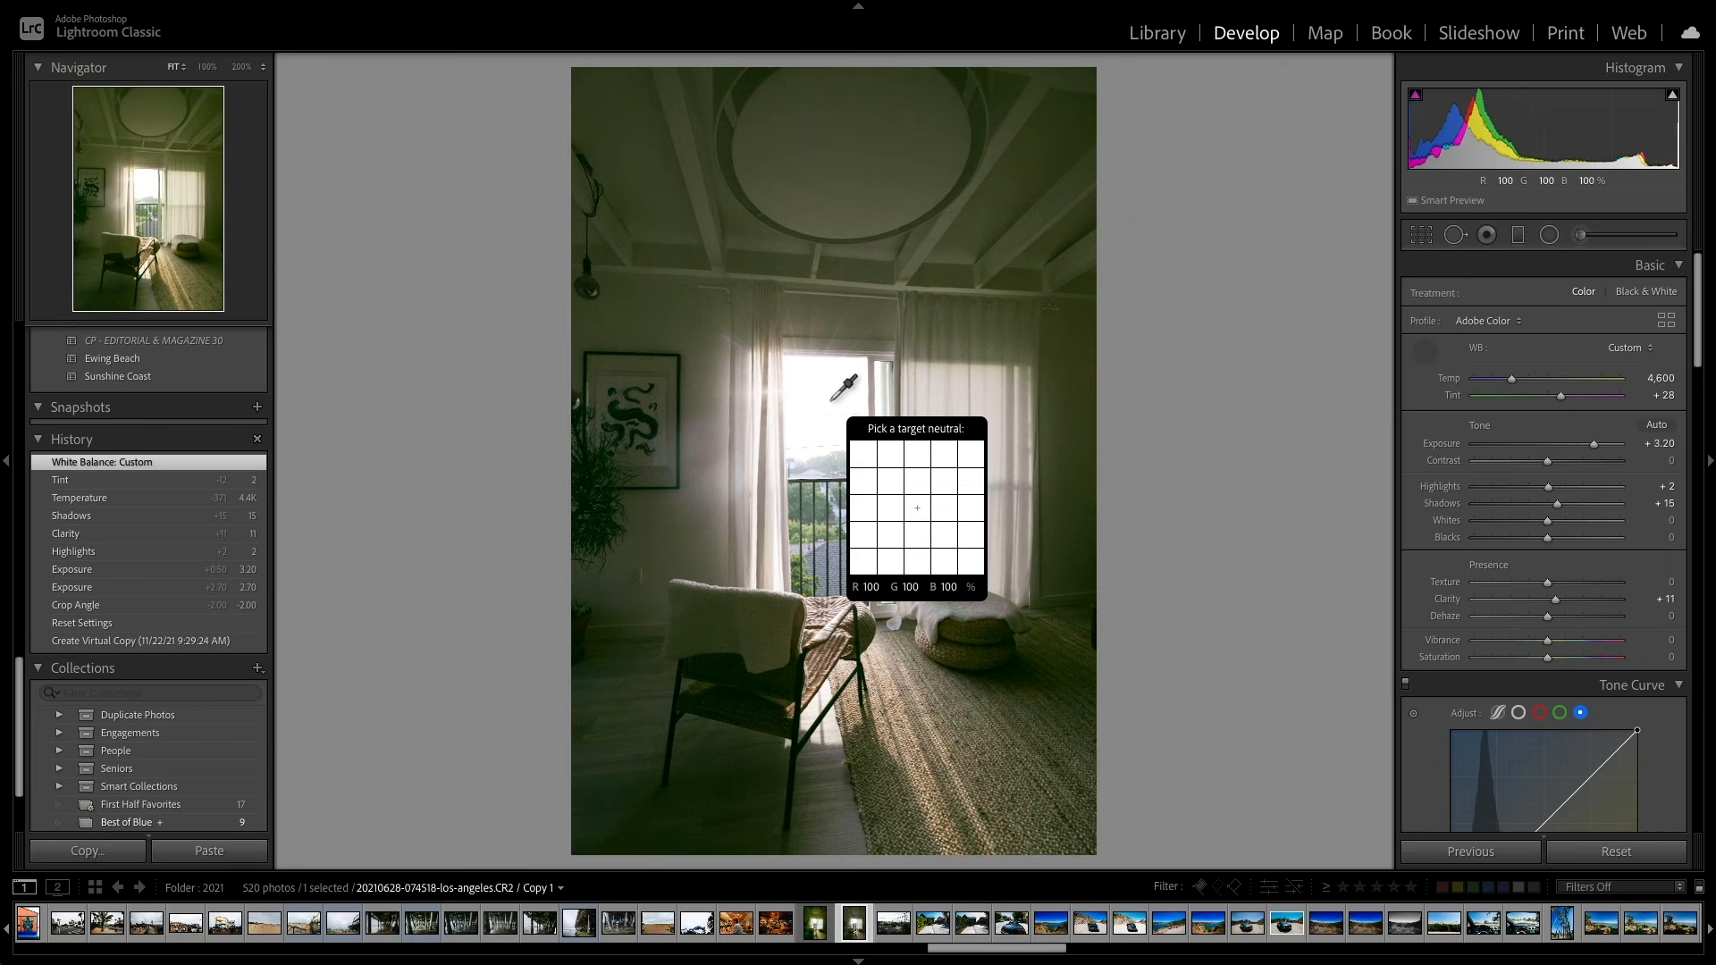
pyautogui.click(832, 400)
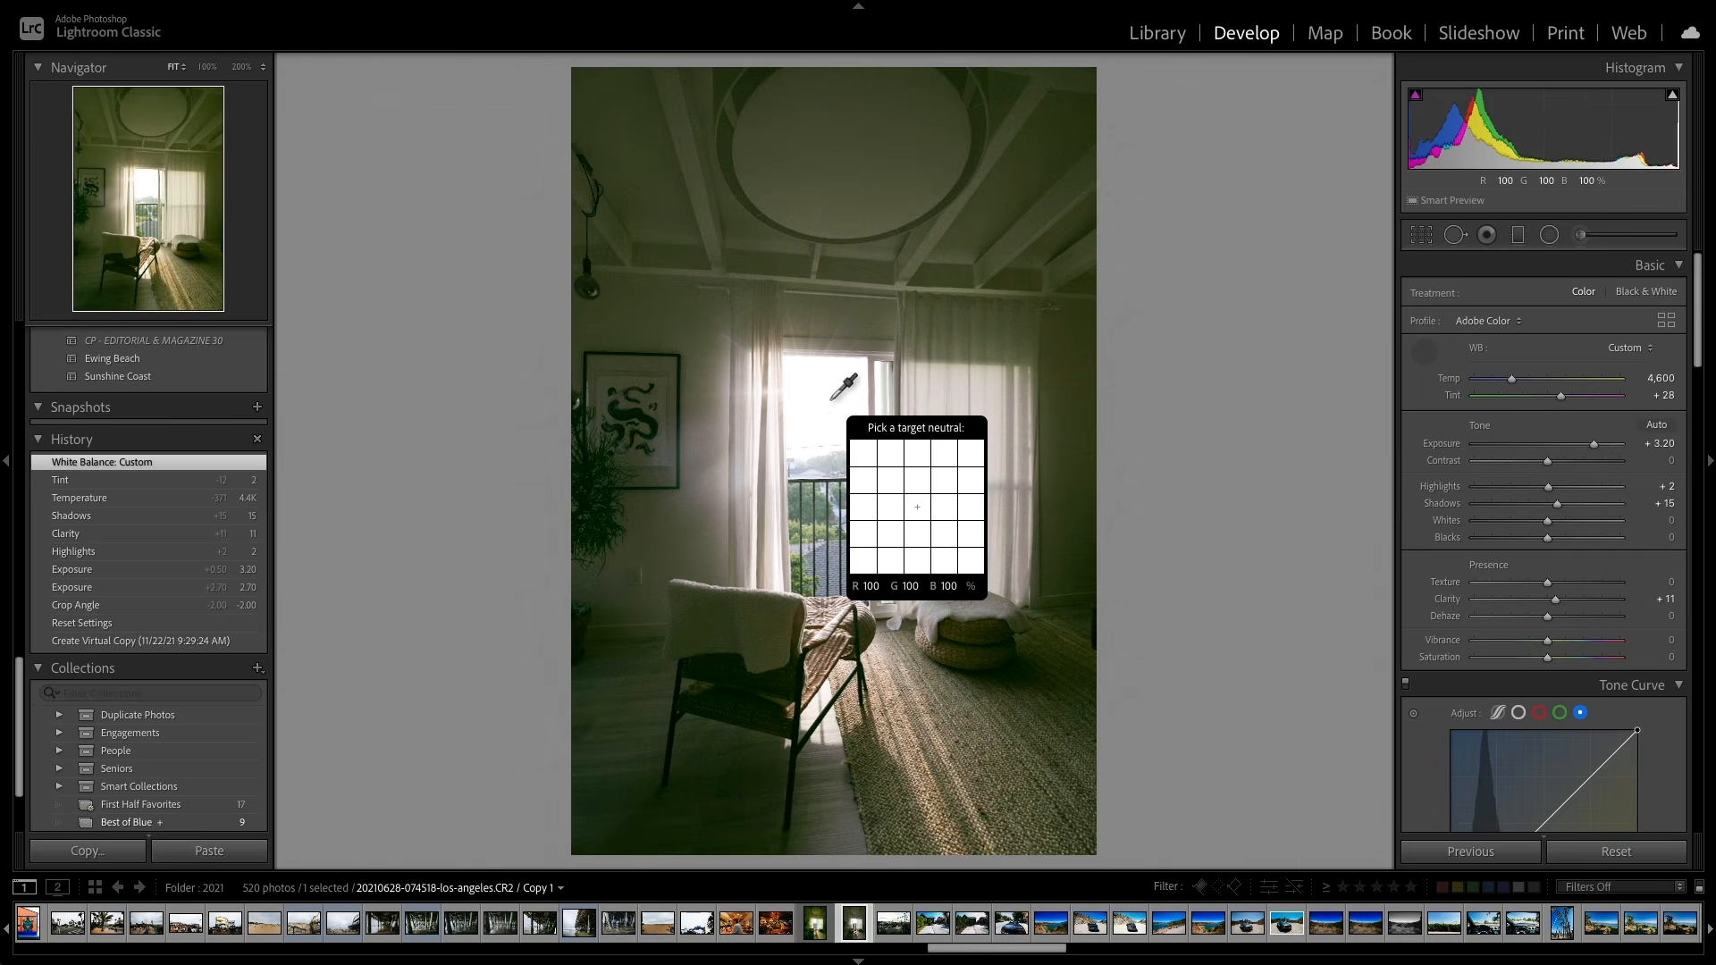
pyautogui.press('Escape')
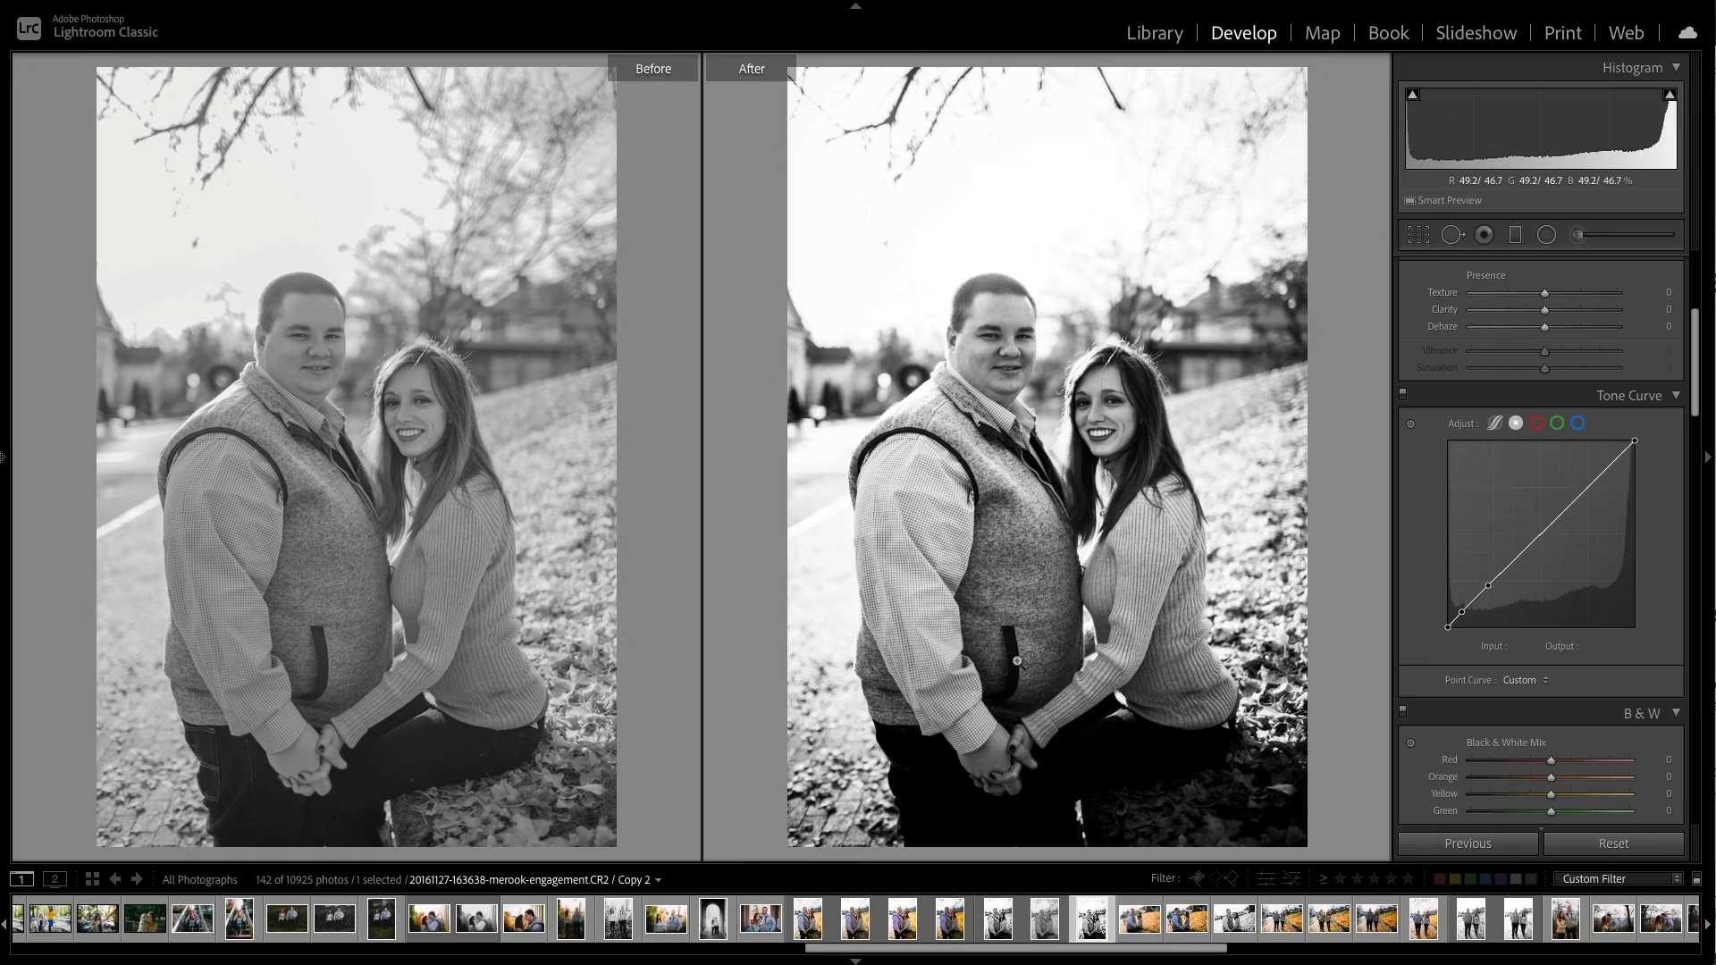
# Step: Open the color engagement photo's Copy 3, leave the before/after view, and apply the Medium Contrast point curve
pyautogui.click(854, 923)
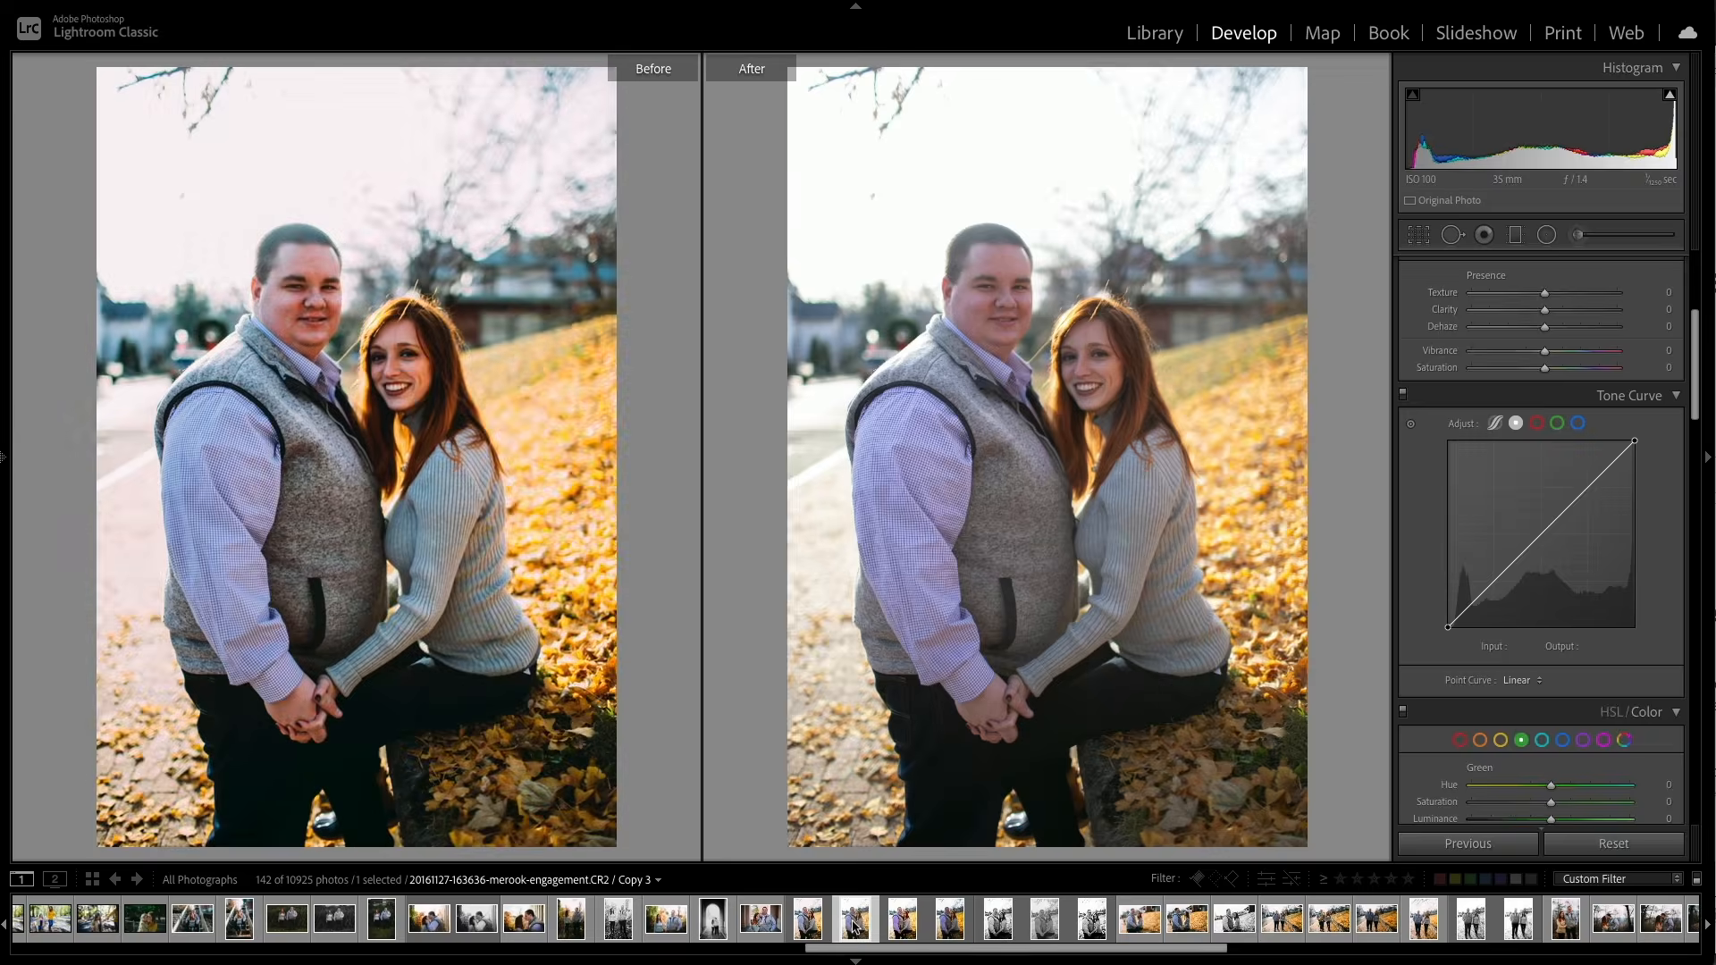
pyautogui.press('y')
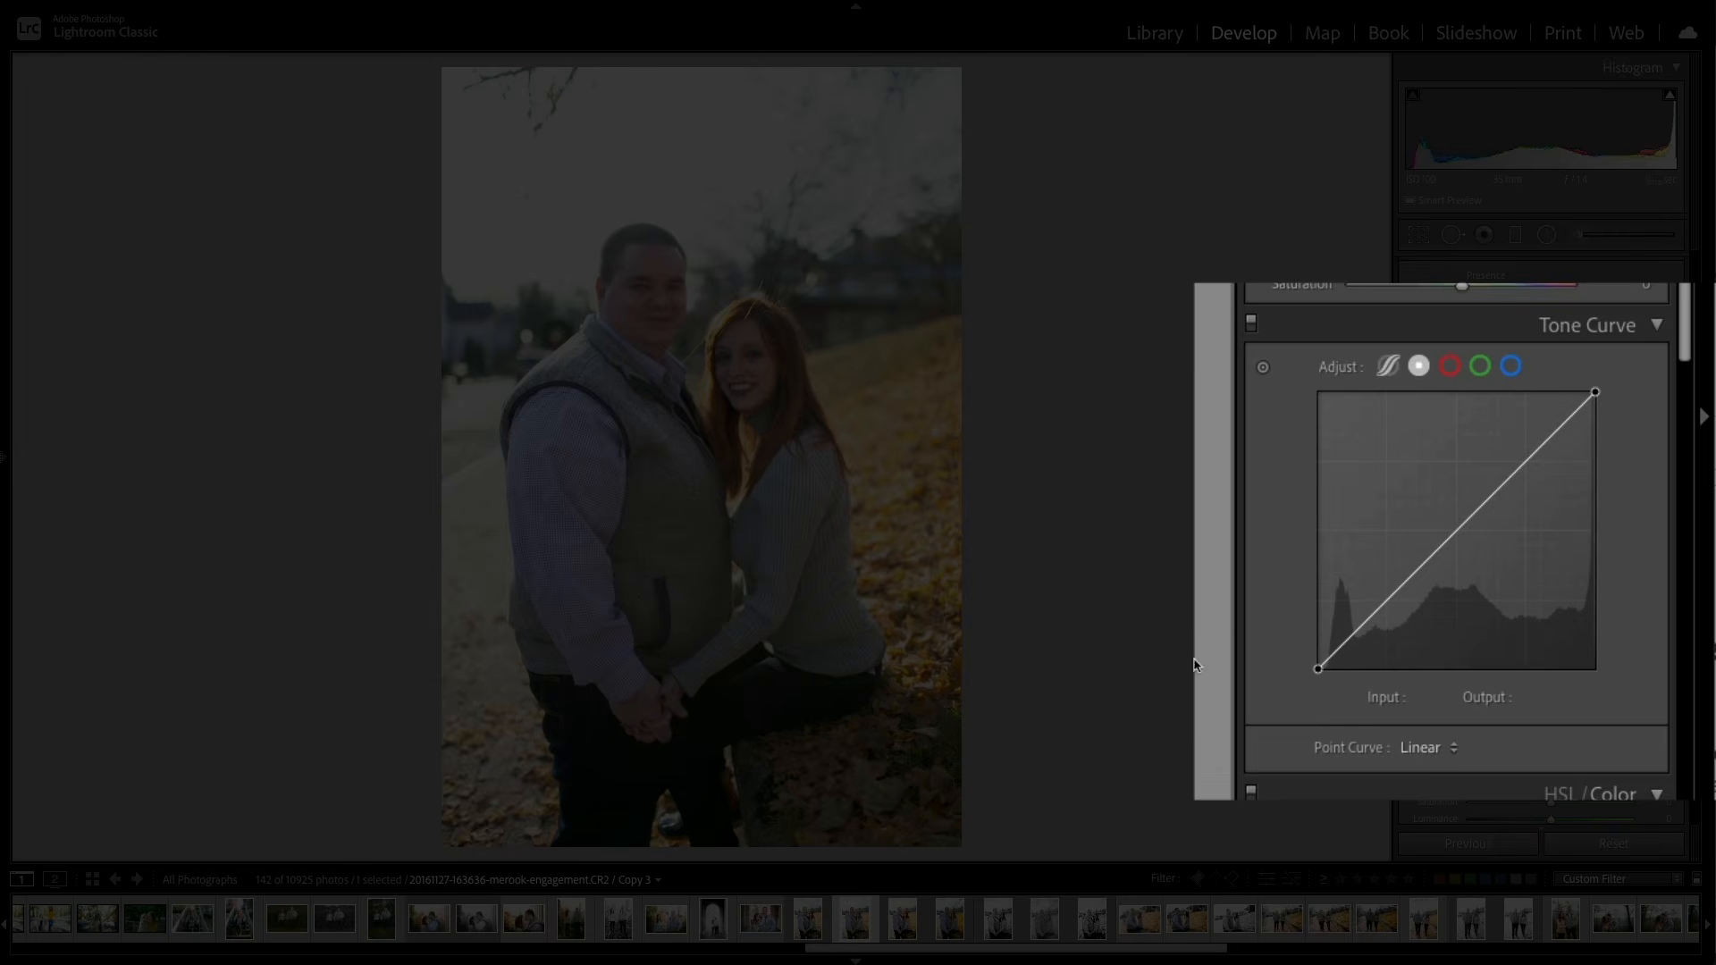
pyautogui.click(1437, 749)
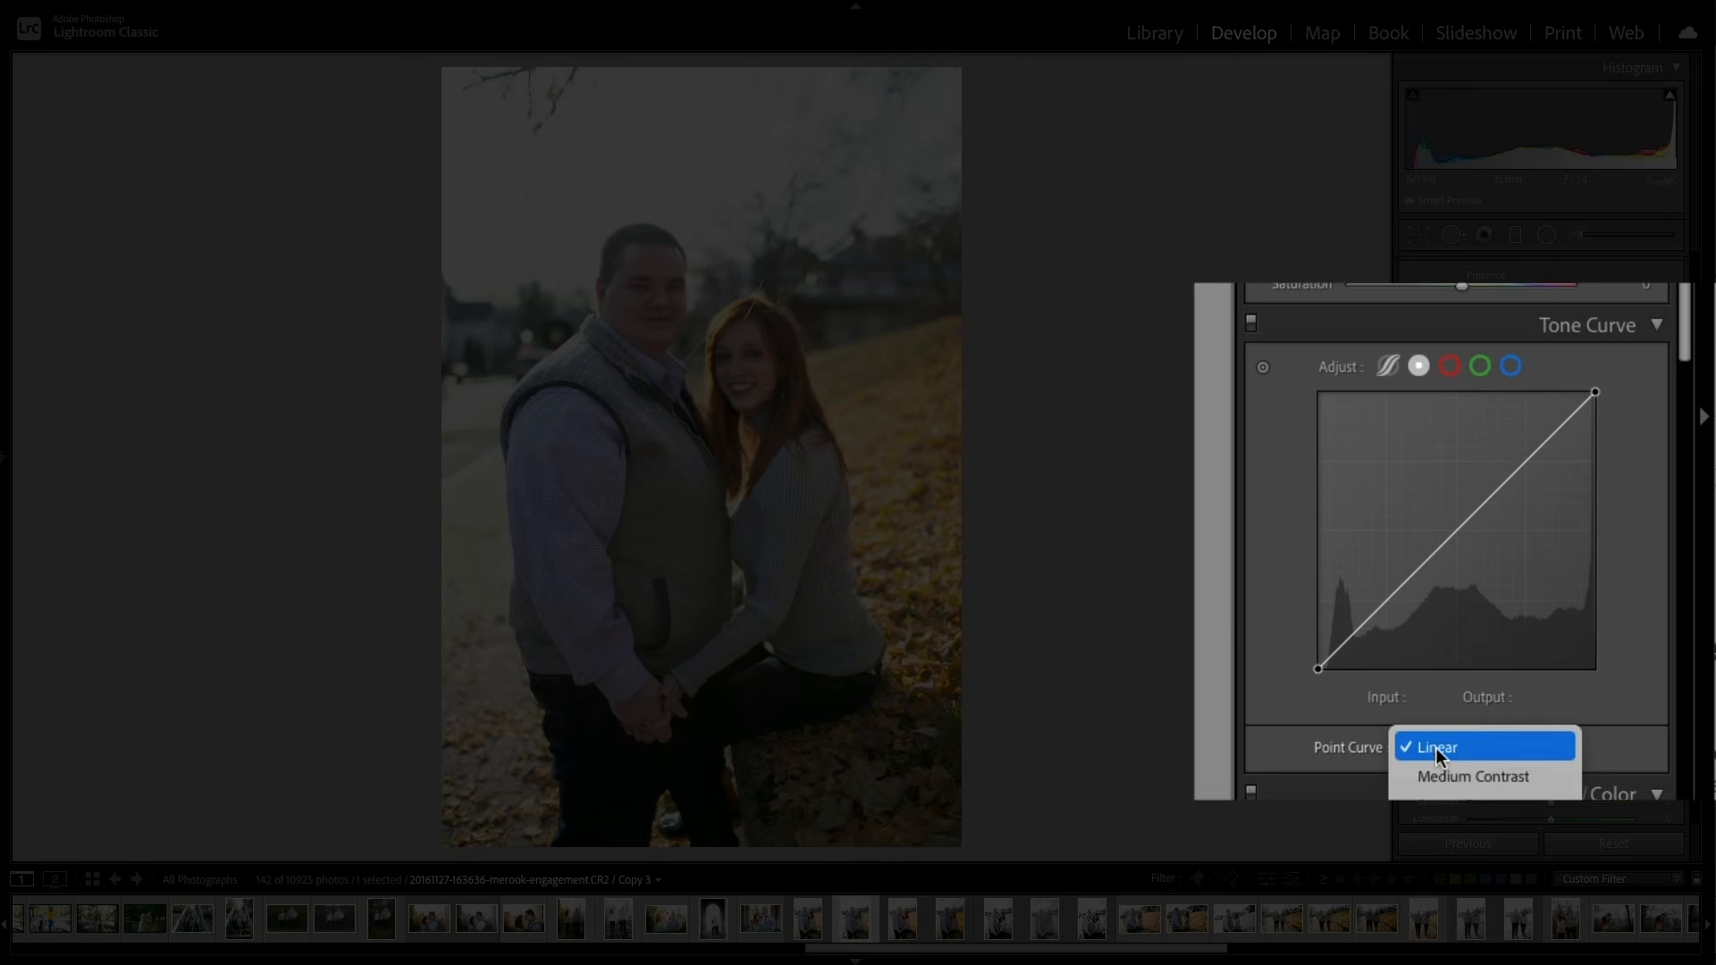
pyautogui.click(1542, 774)
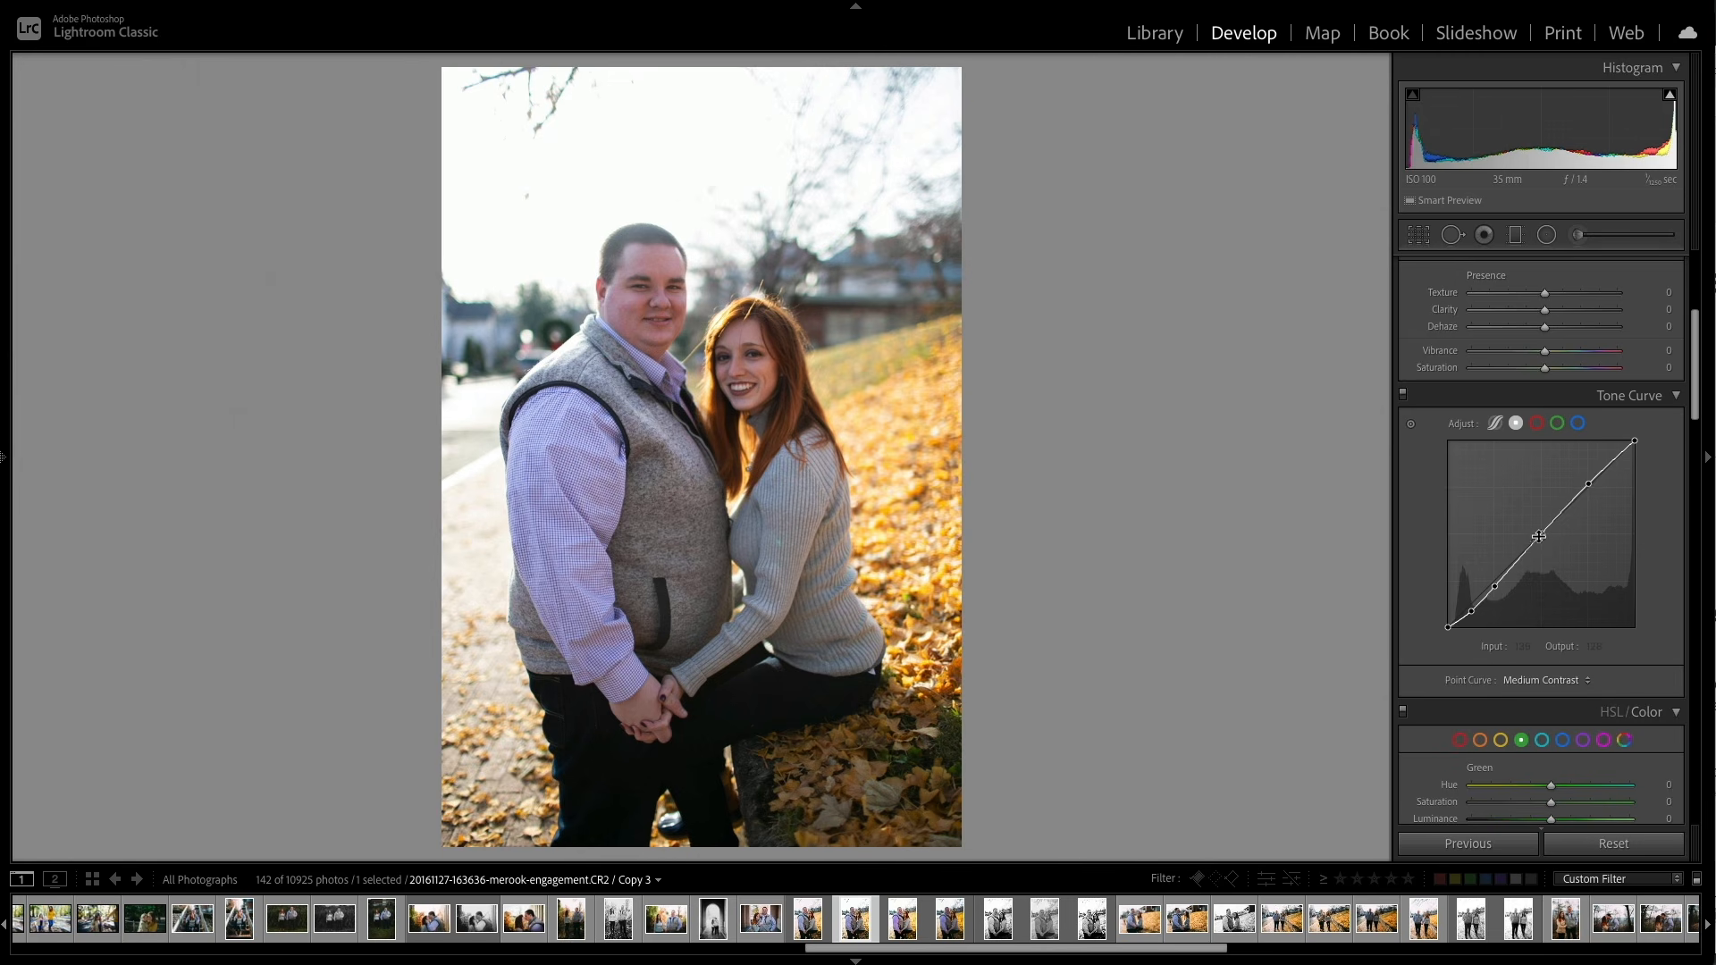
# Step: Shape a stronger tone curve by lowering the white end and shadow points and raising the upper point to input 192, output 201
pyautogui.moveTo(1537, 534)
pyautogui.mouseDown()
pyautogui.moveTo(1540, 492)
pyautogui.moveTo(1536, 537)
pyautogui.mouseUp()
pyautogui.moveTo(1634, 444); pyautogui.dragTo(1580, 481)
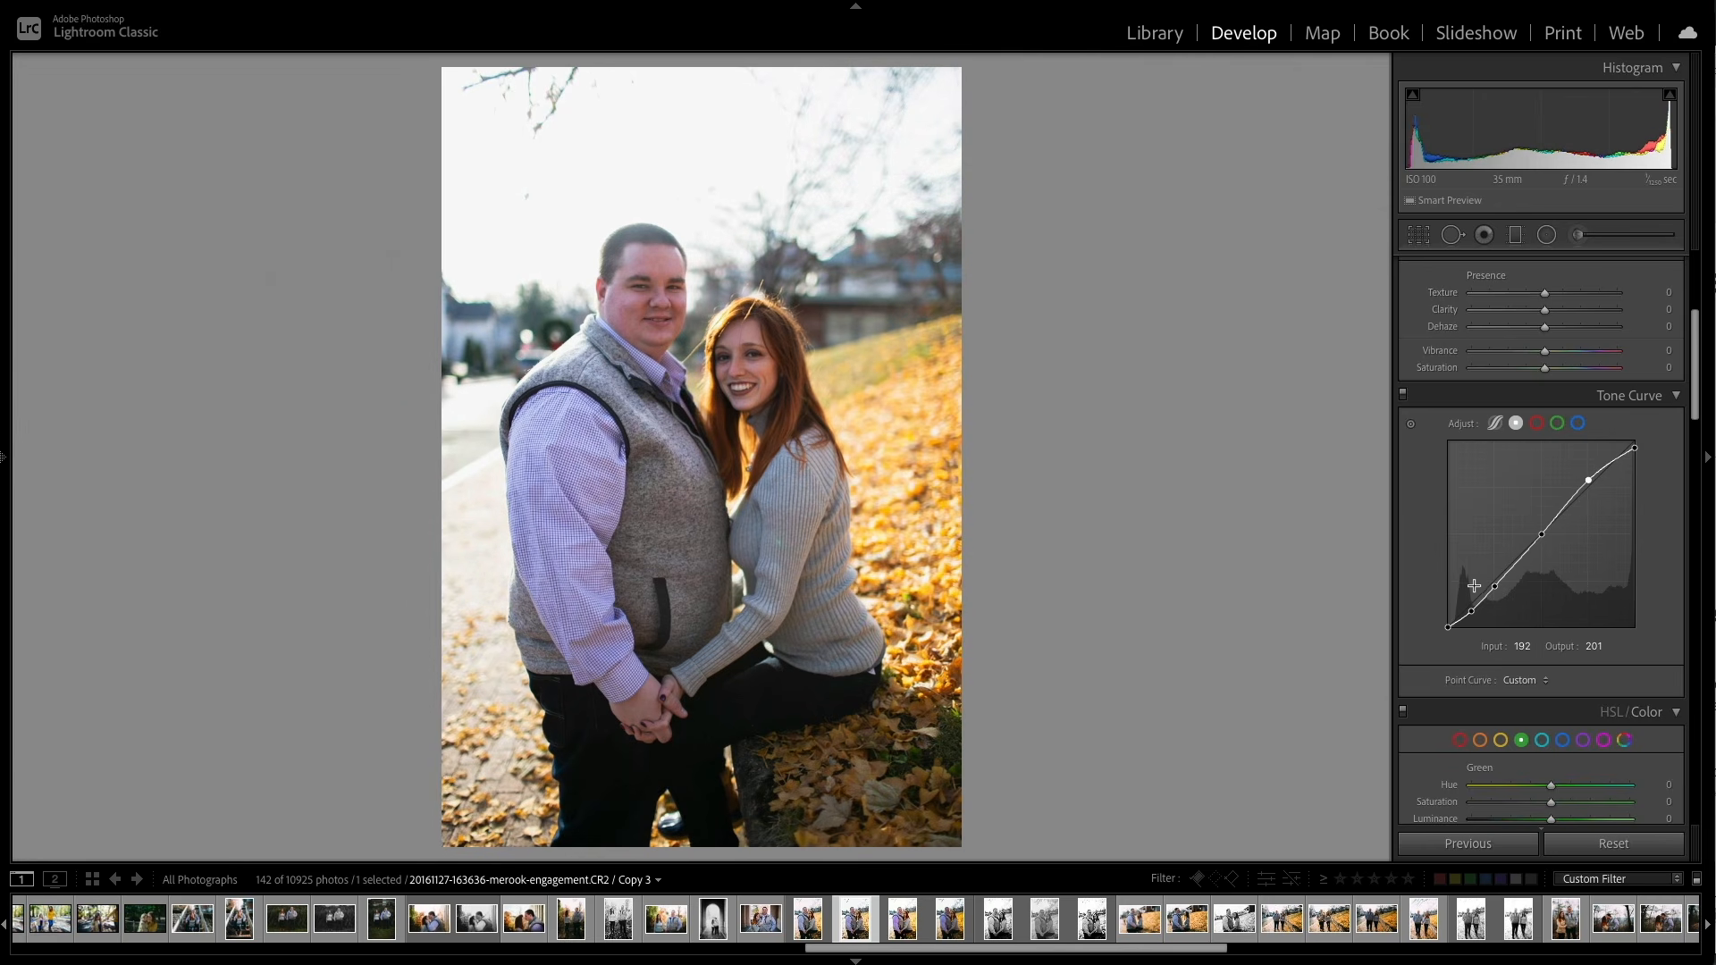
pyautogui.moveTo(1471, 615)
pyautogui.mouseDown()
pyautogui.moveTo(1474, 633)
pyautogui.moveTo(1494, 595)
pyautogui.mouseUp()
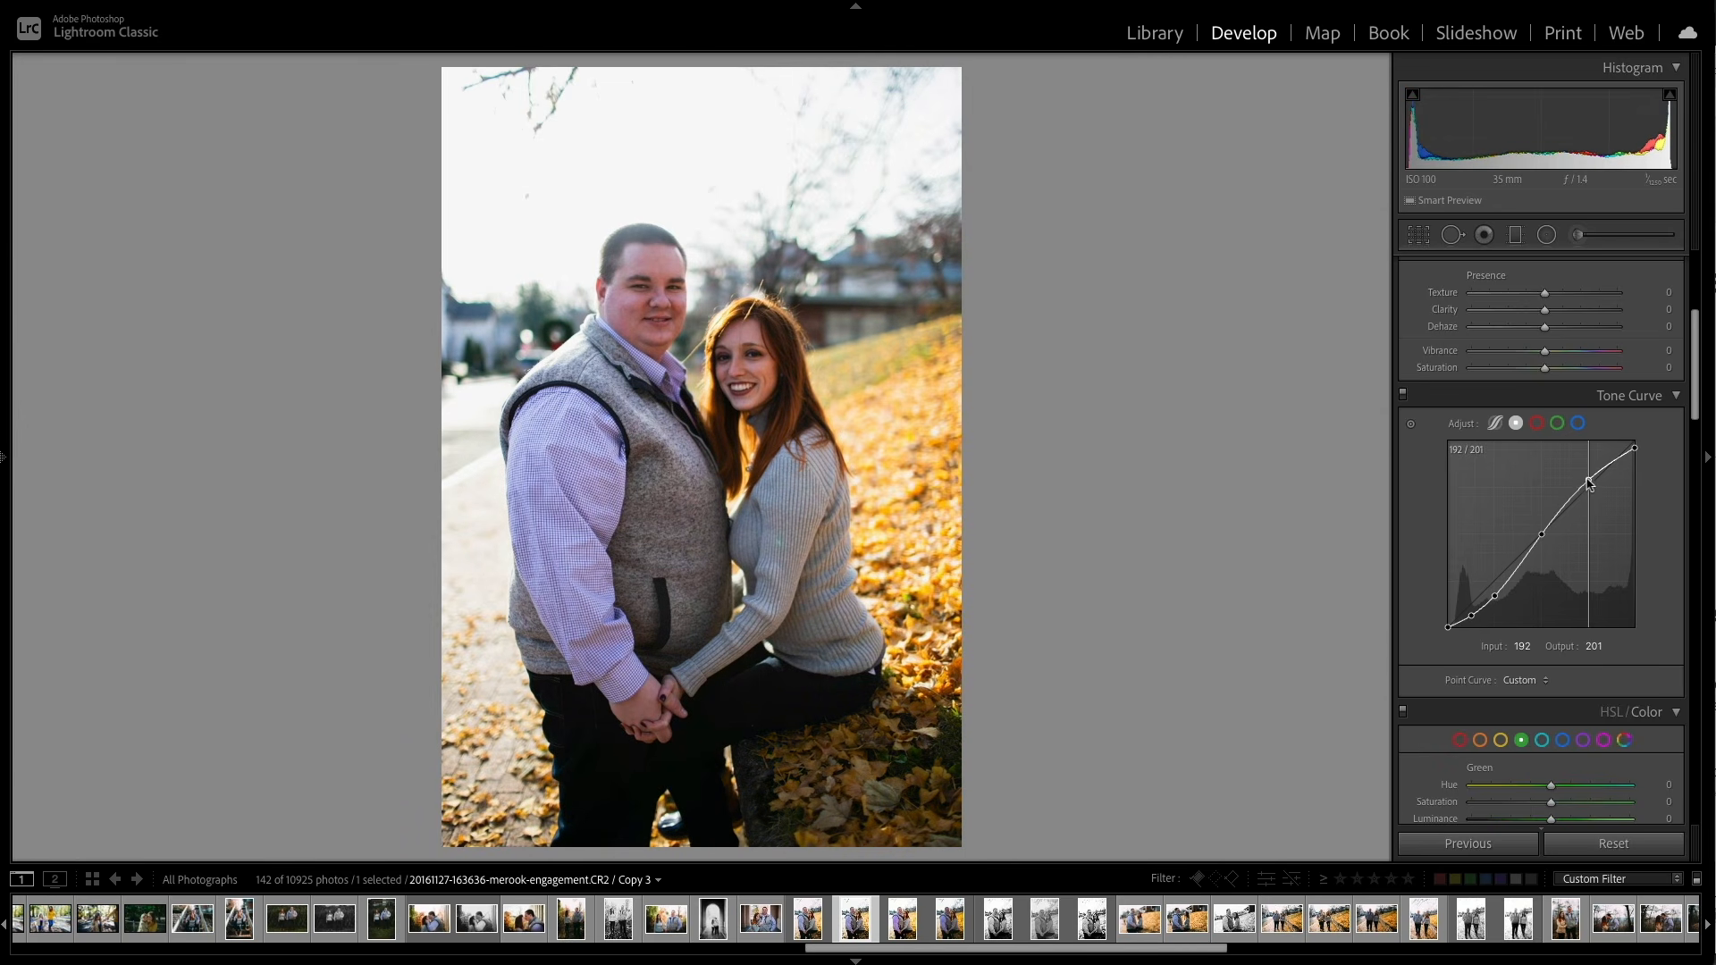
pyautogui.moveTo(1588, 479); pyautogui.dragTo(1588, 480)
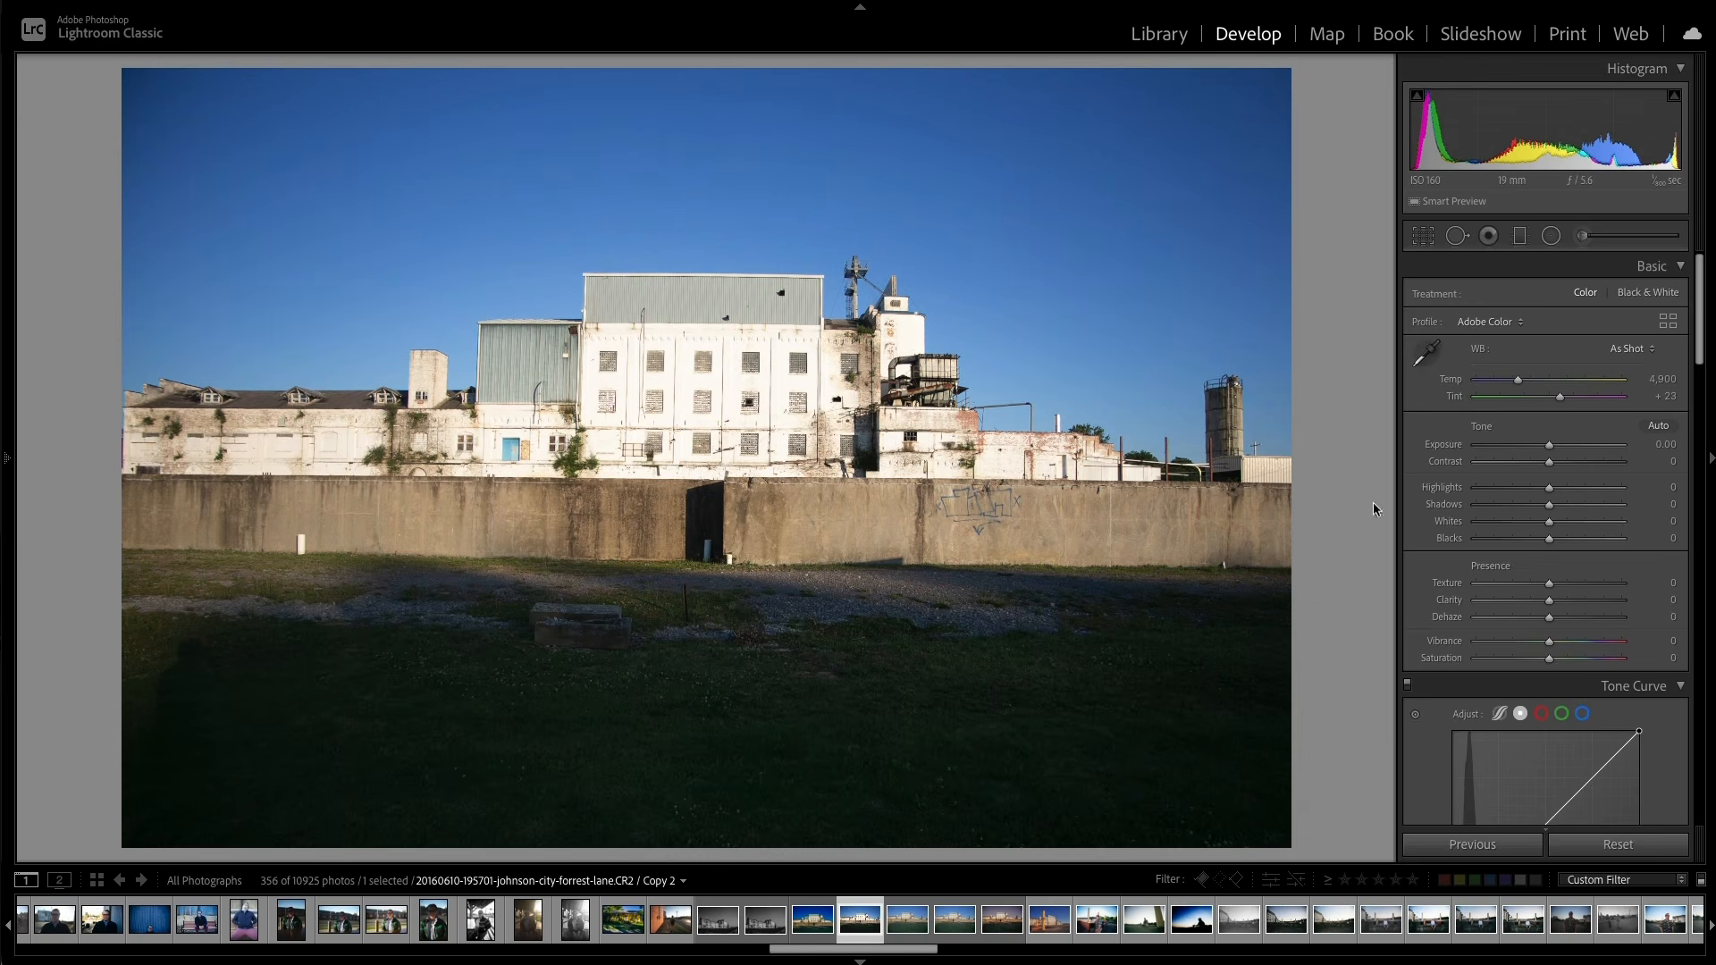
# Step: Preview clipping on the factory photo's Copy 2 while setting Highlights to -48, Blacks to +53 and Shadows to +32
pyautogui.keyDown('alt'); pyautogui.click(1550, 491); pyautogui.keyUp('alt')
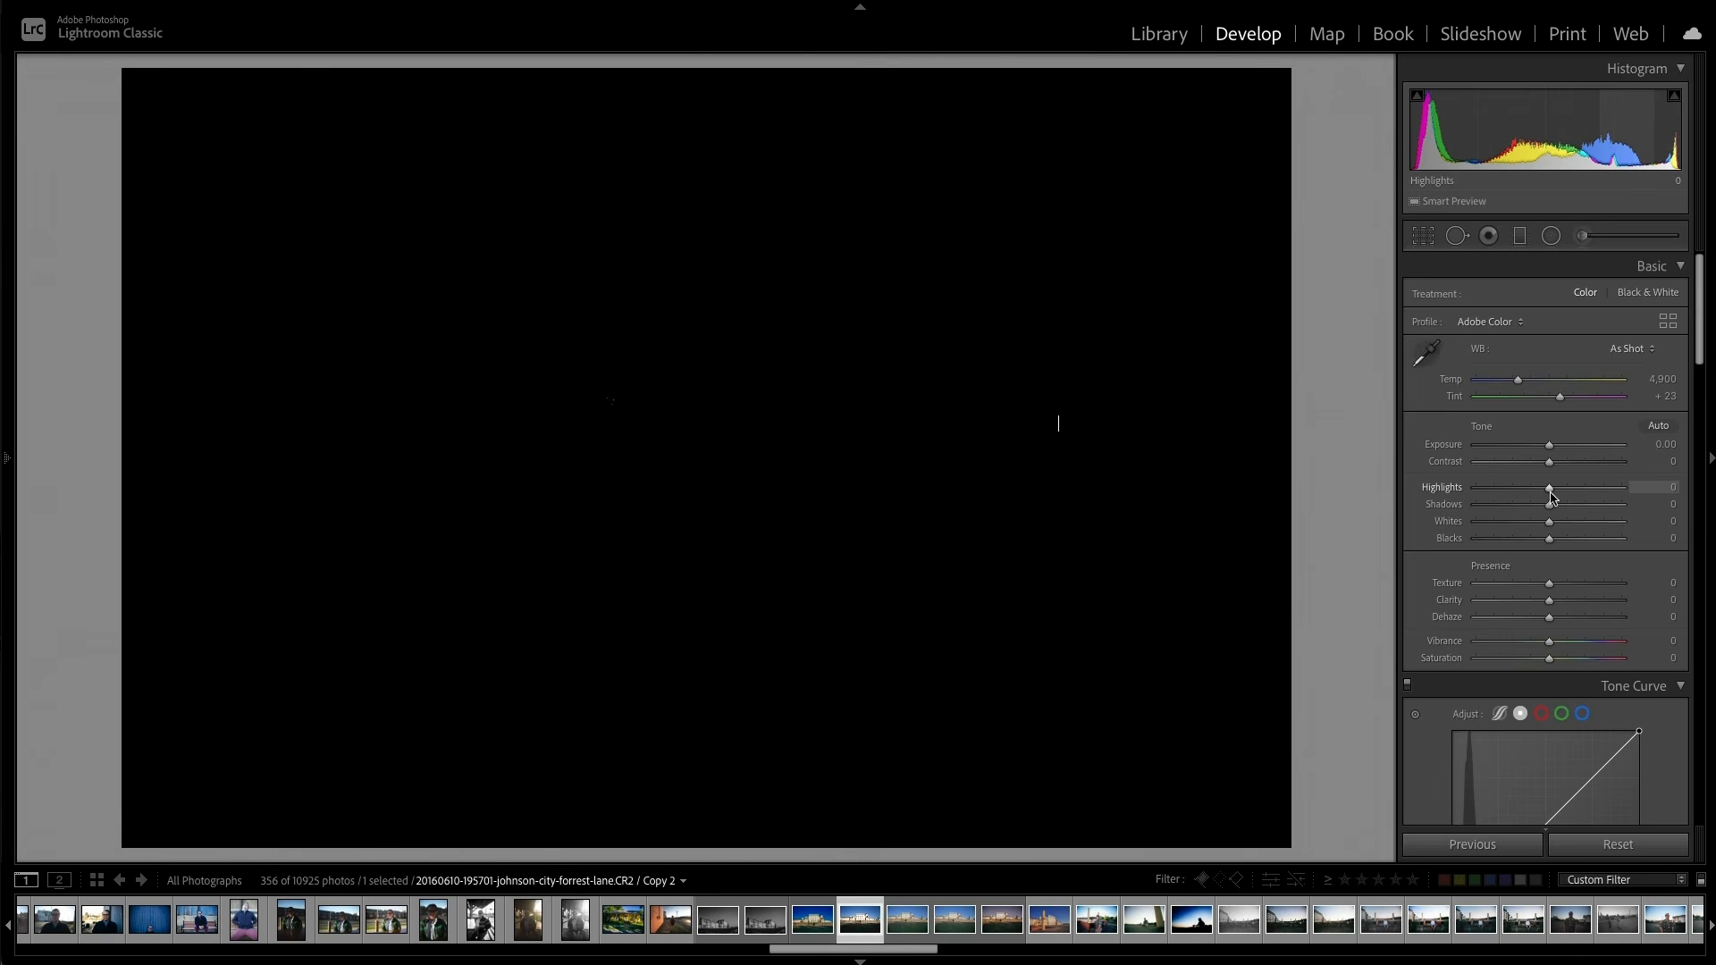
pyautogui.moveTo(1552, 497); pyautogui.dragTo(1612, 490)
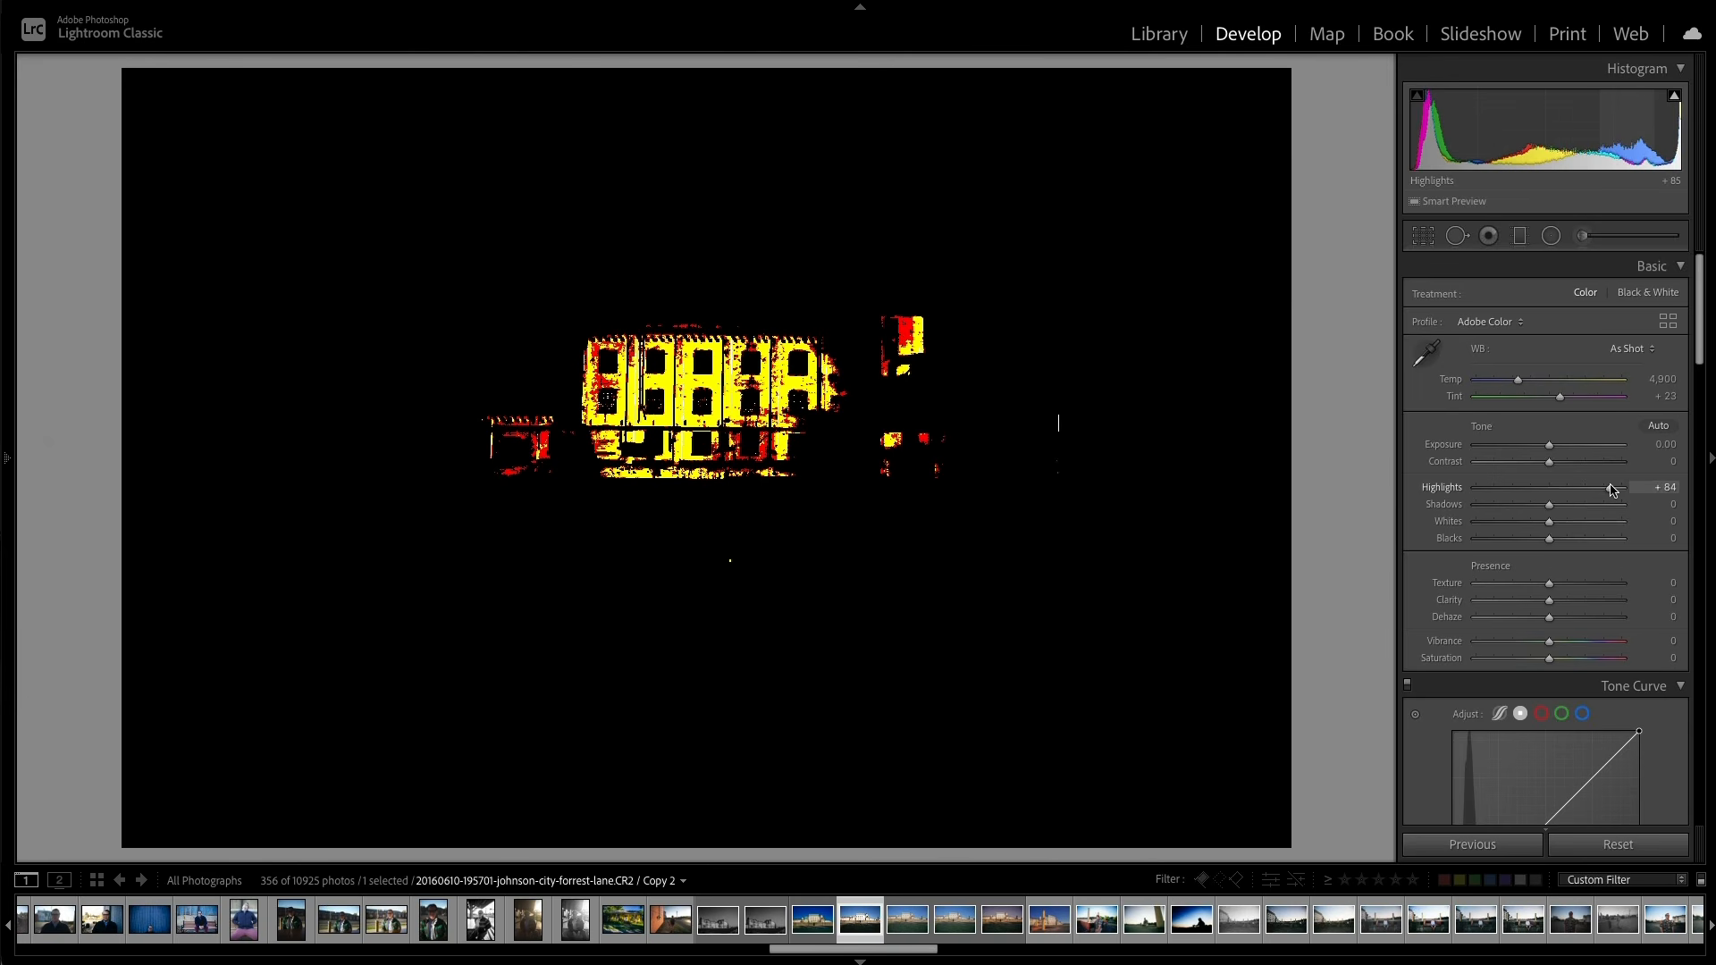
pyautogui.moveTo(1612, 490); pyautogui.dragTo(1519, 492)
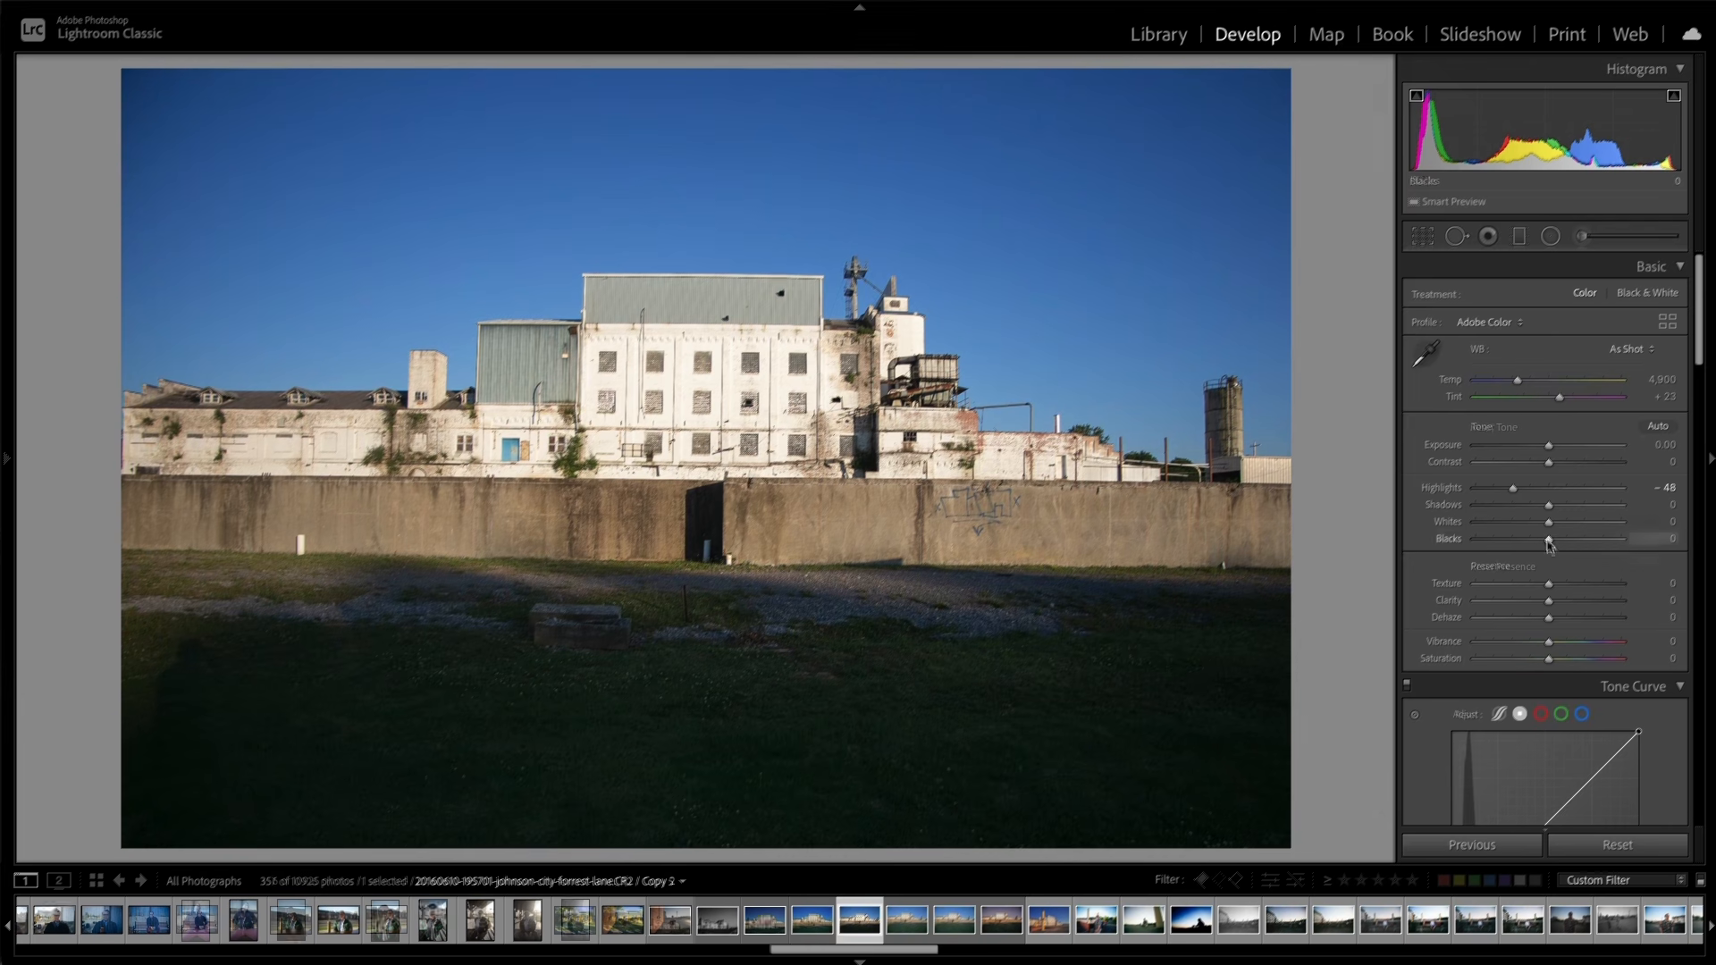
pyautogui.moveTo(1549, 546); pyautogui.dragTo(1473, 540)
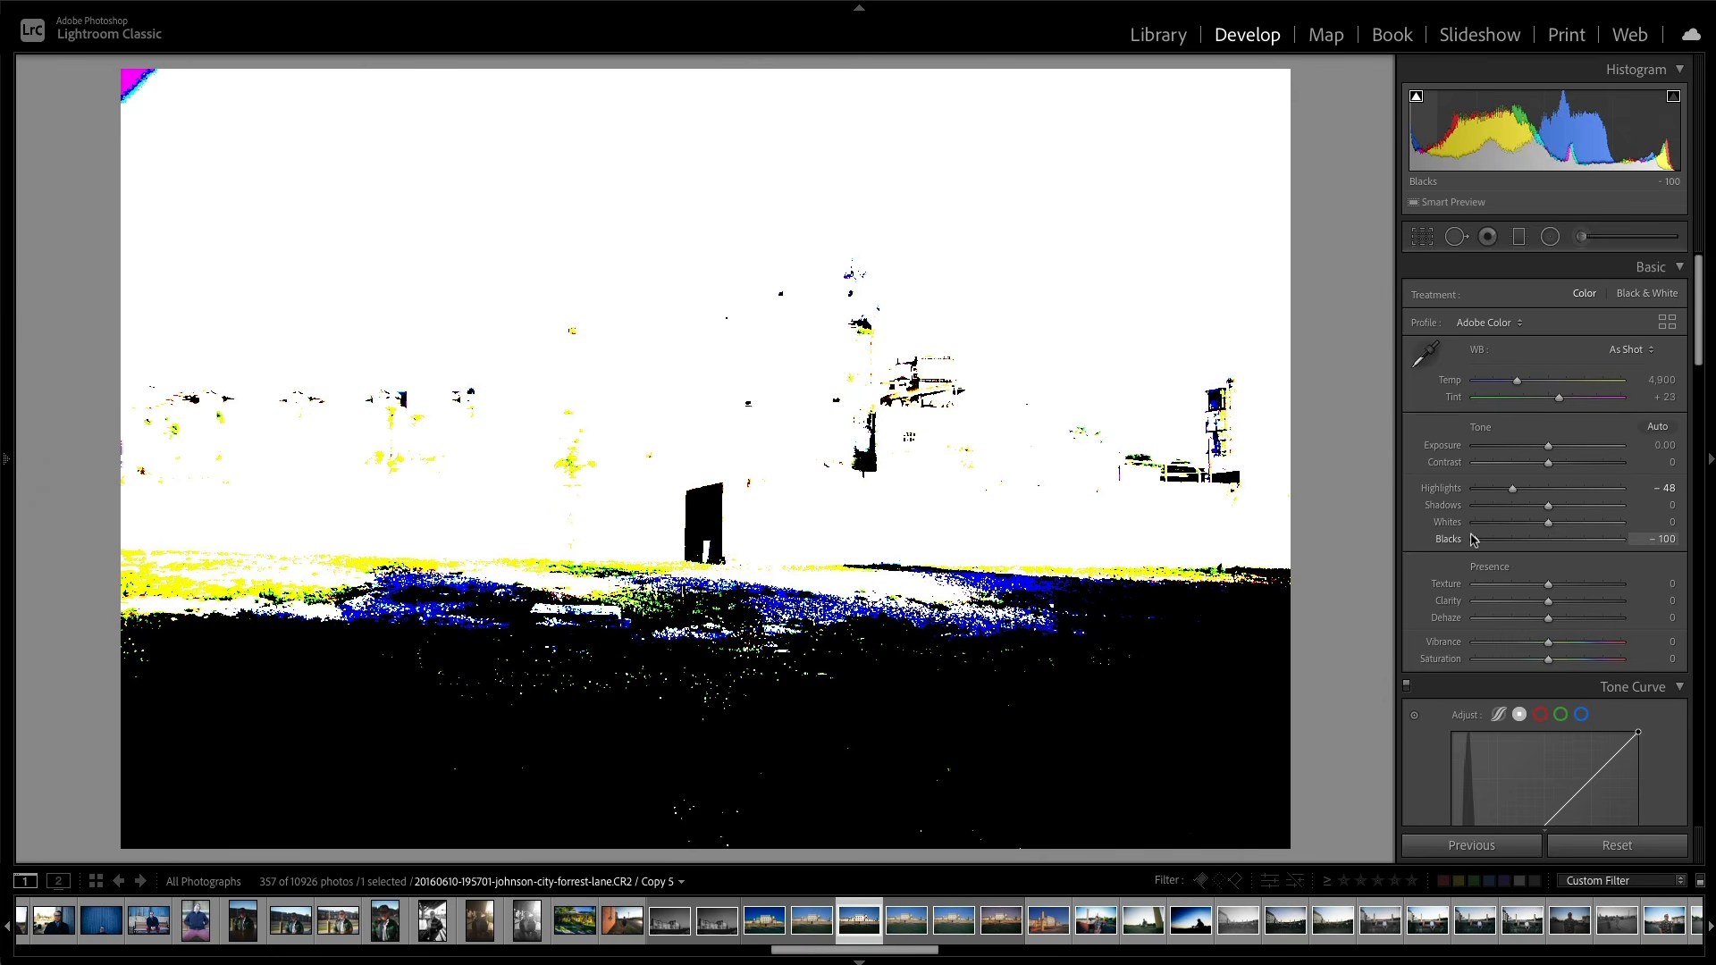
pyautogui.moveTo(1473, 540); pyautogui.dragTo(1571, 507)
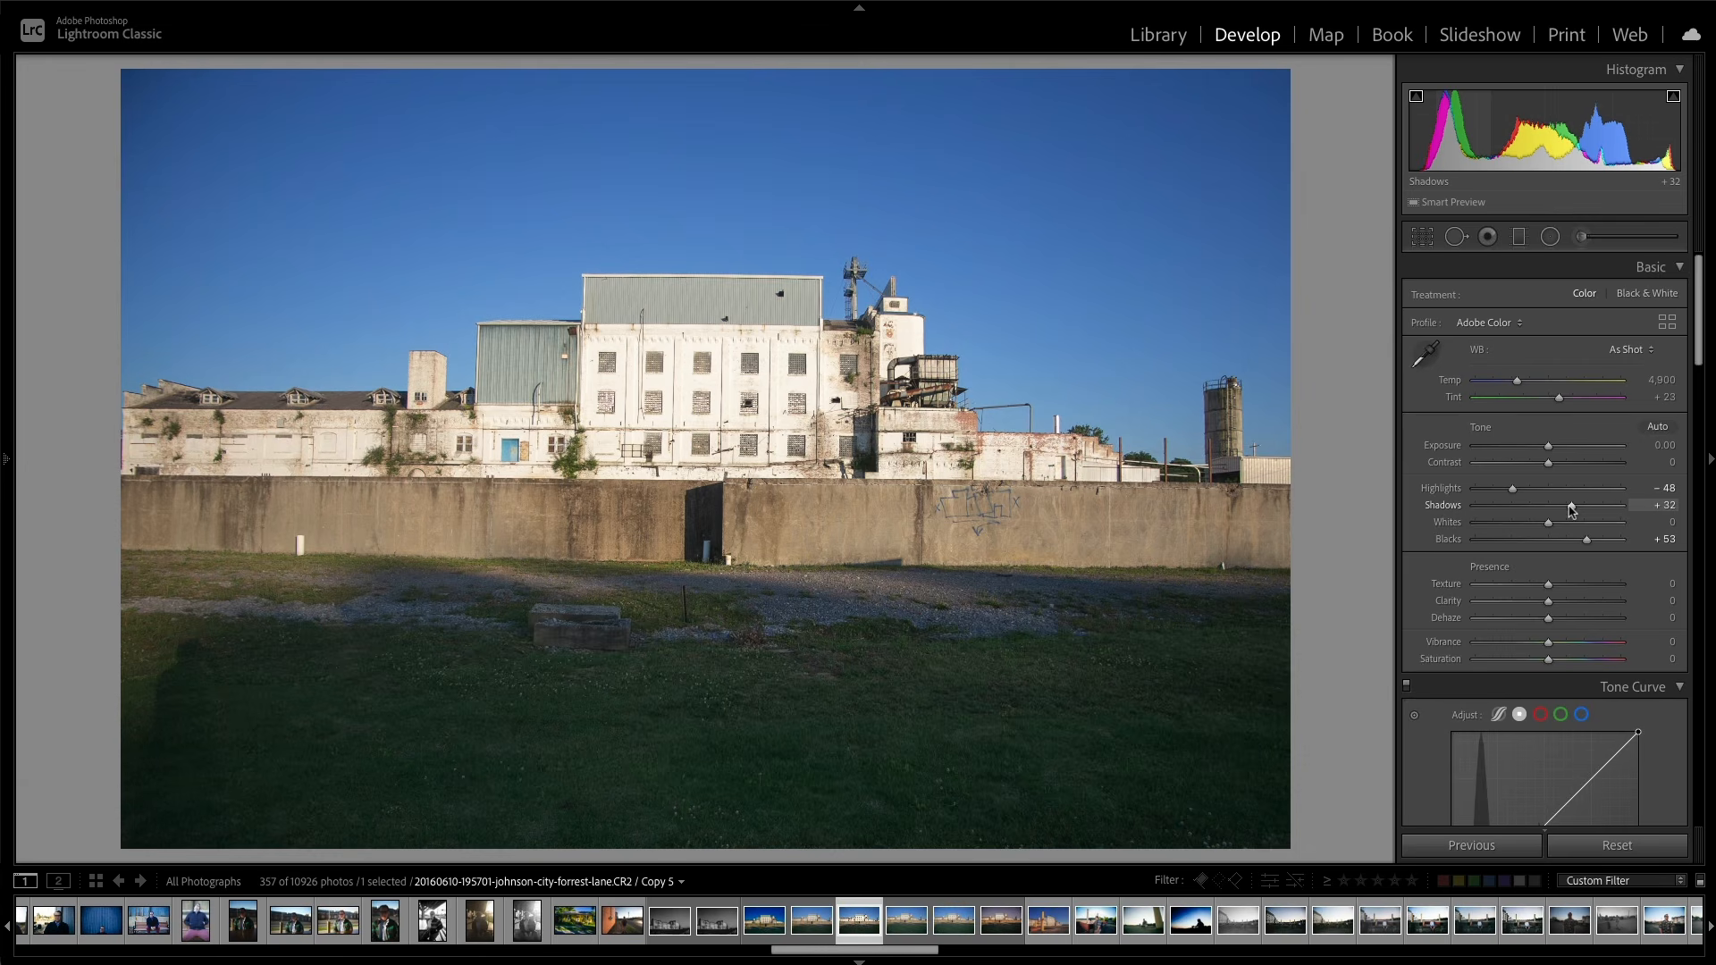
# Step: Reset the factory photo's Highlights, Shadows and Blacks to their defaults
pyautogui.doubleClick(1513, 490)
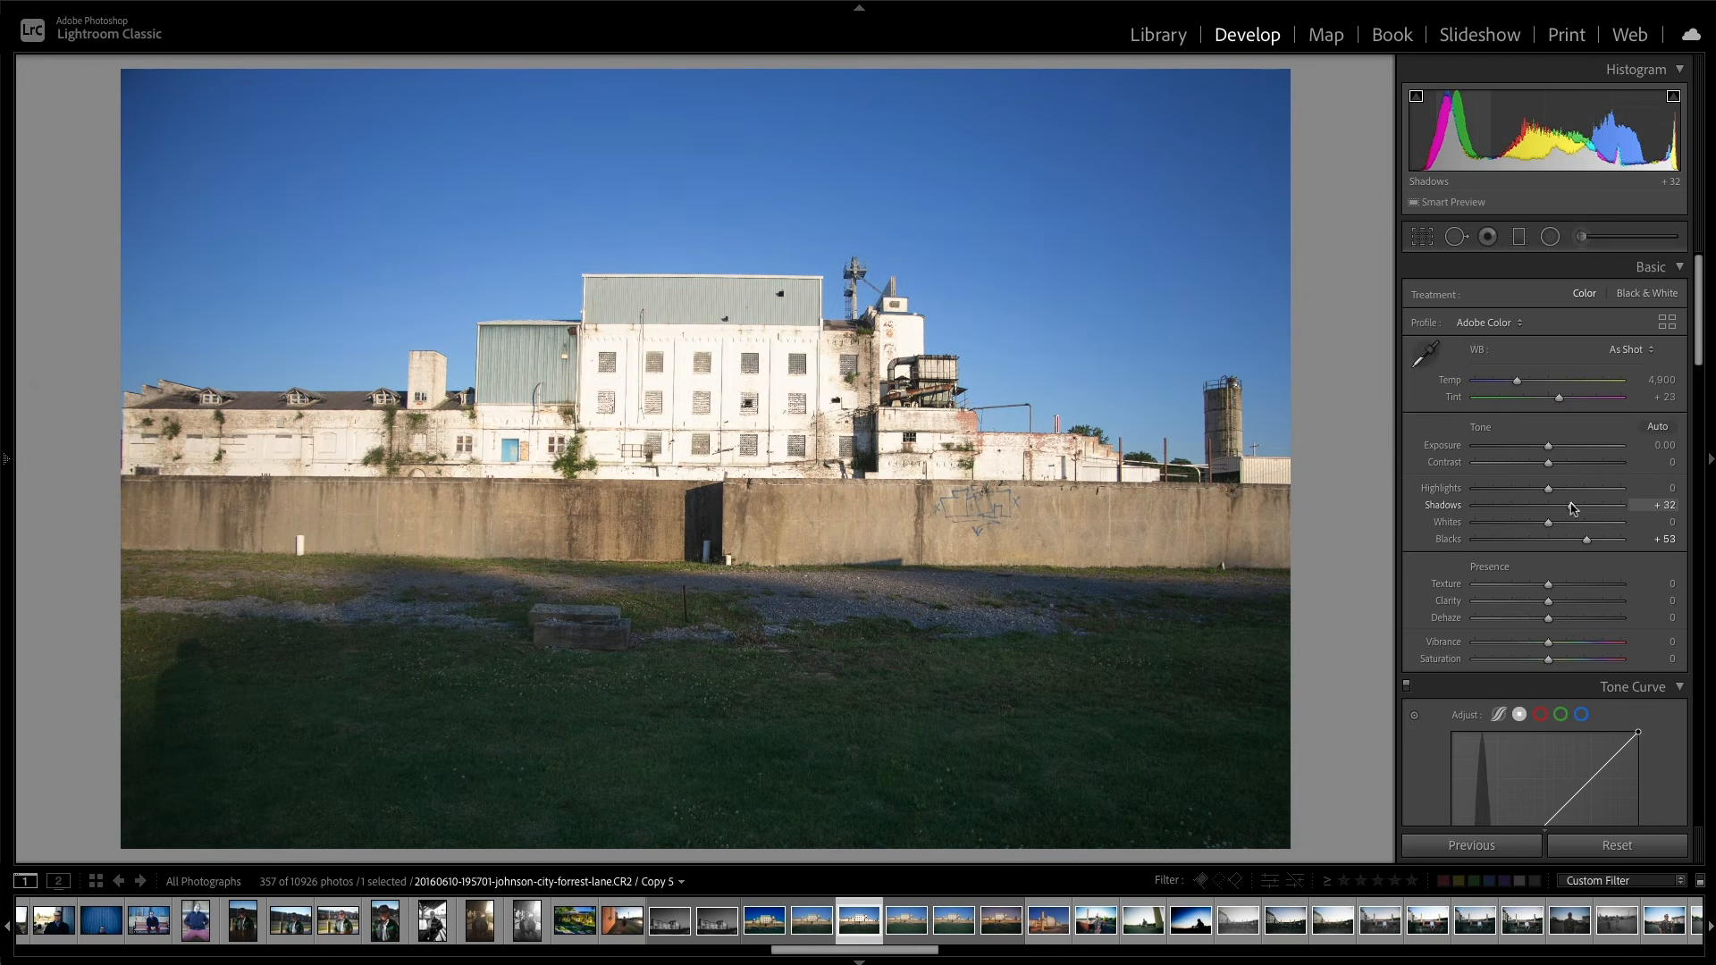
pyautogui.doubleClick(1572, 505)
pyautogui.doubleClick(1589, 543)
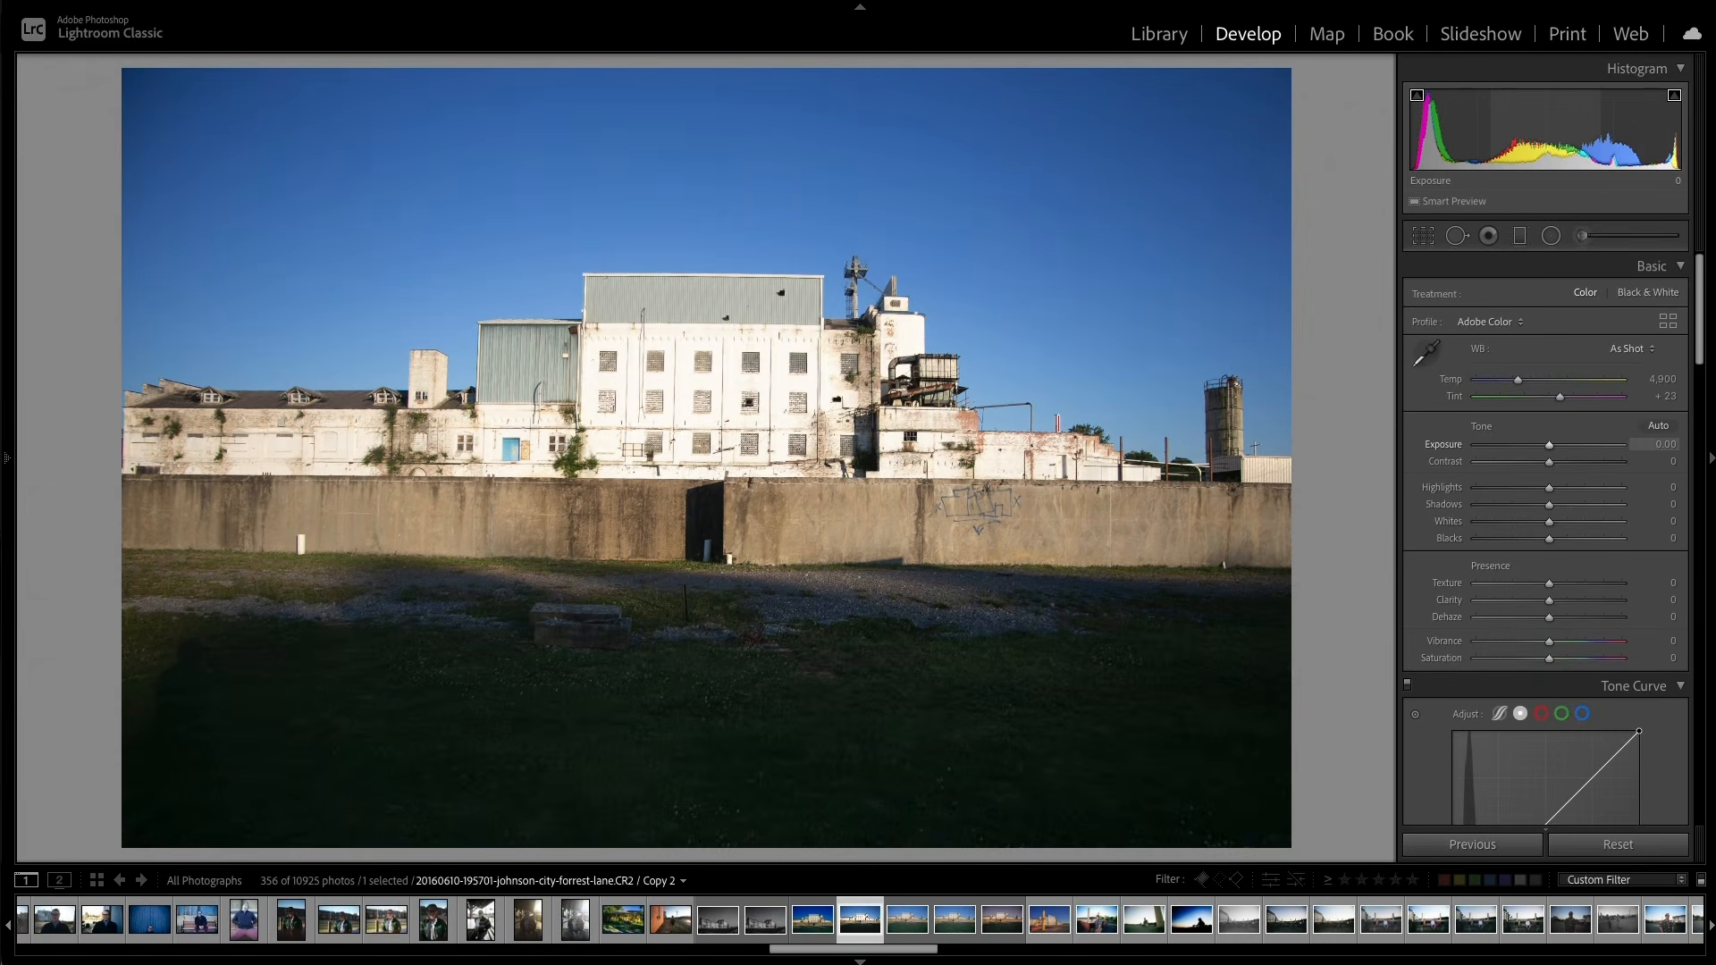
# Step: Adjust Copy 2 directly on the histogram with Exposure +0.54, Highlights -58, Whites -96, Shadows +14 and Blacks +41, and fine-tune the brightest tones
pyautogui.moveTo(1543, 142); pyautogui.dragTo(1627, 142)
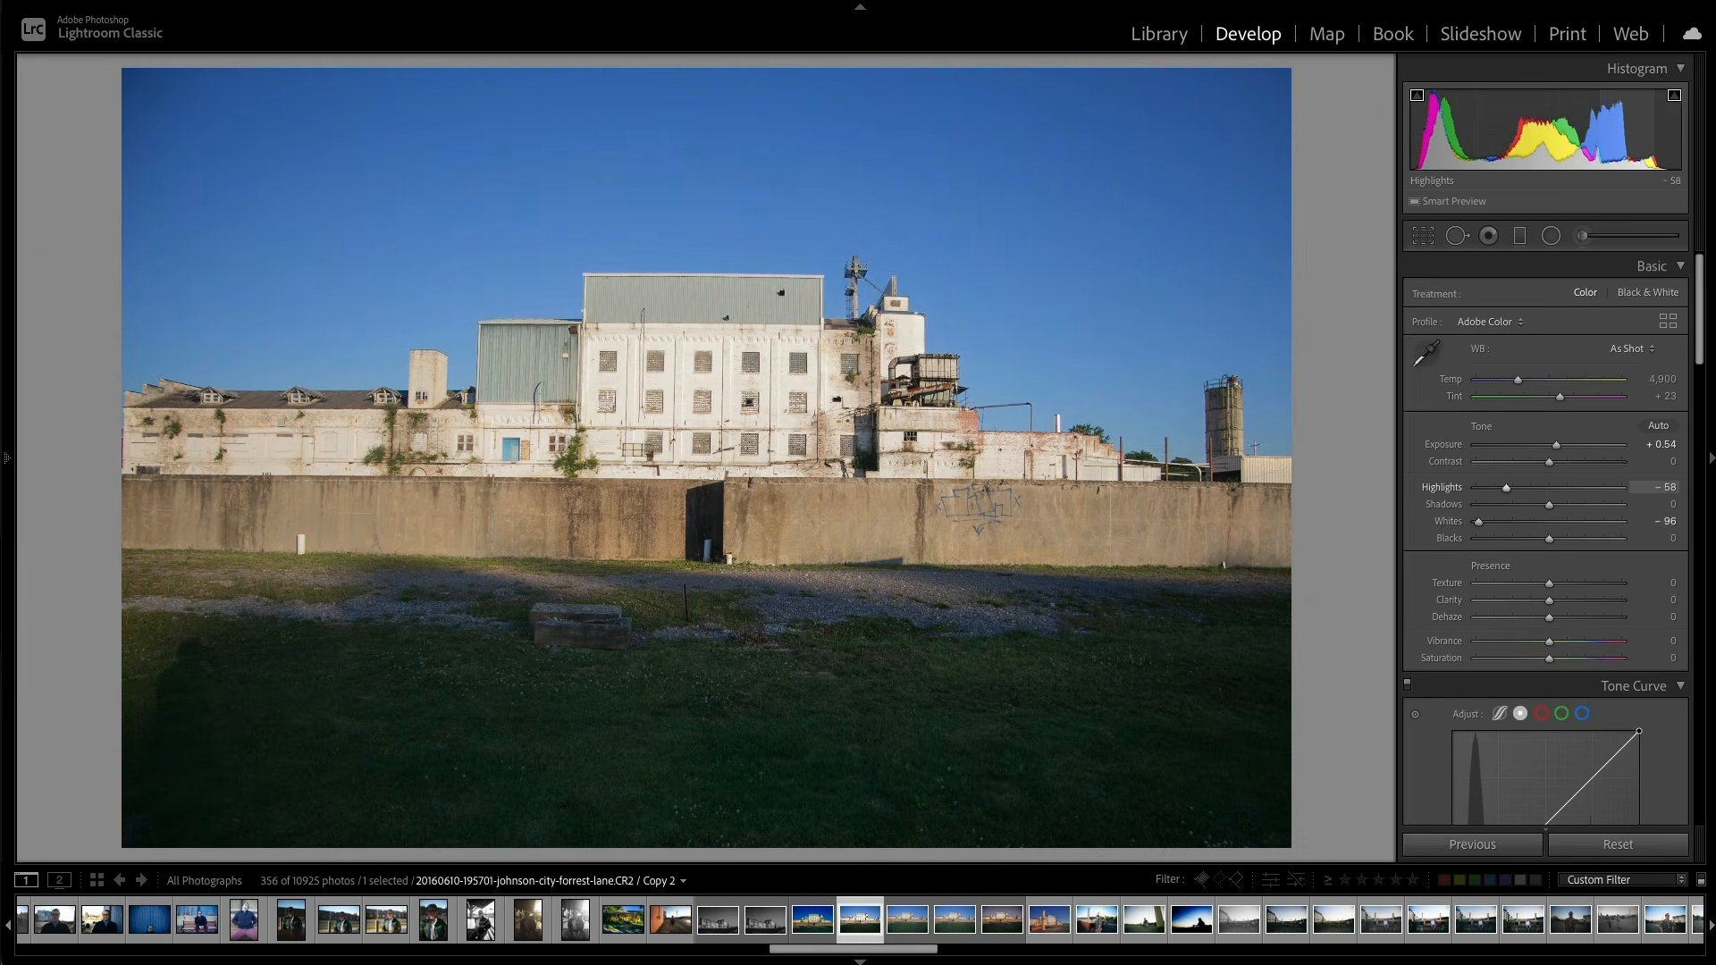
pyautogui.moveTo(1412, 145); pyautogui.dragTo(1451, 143)
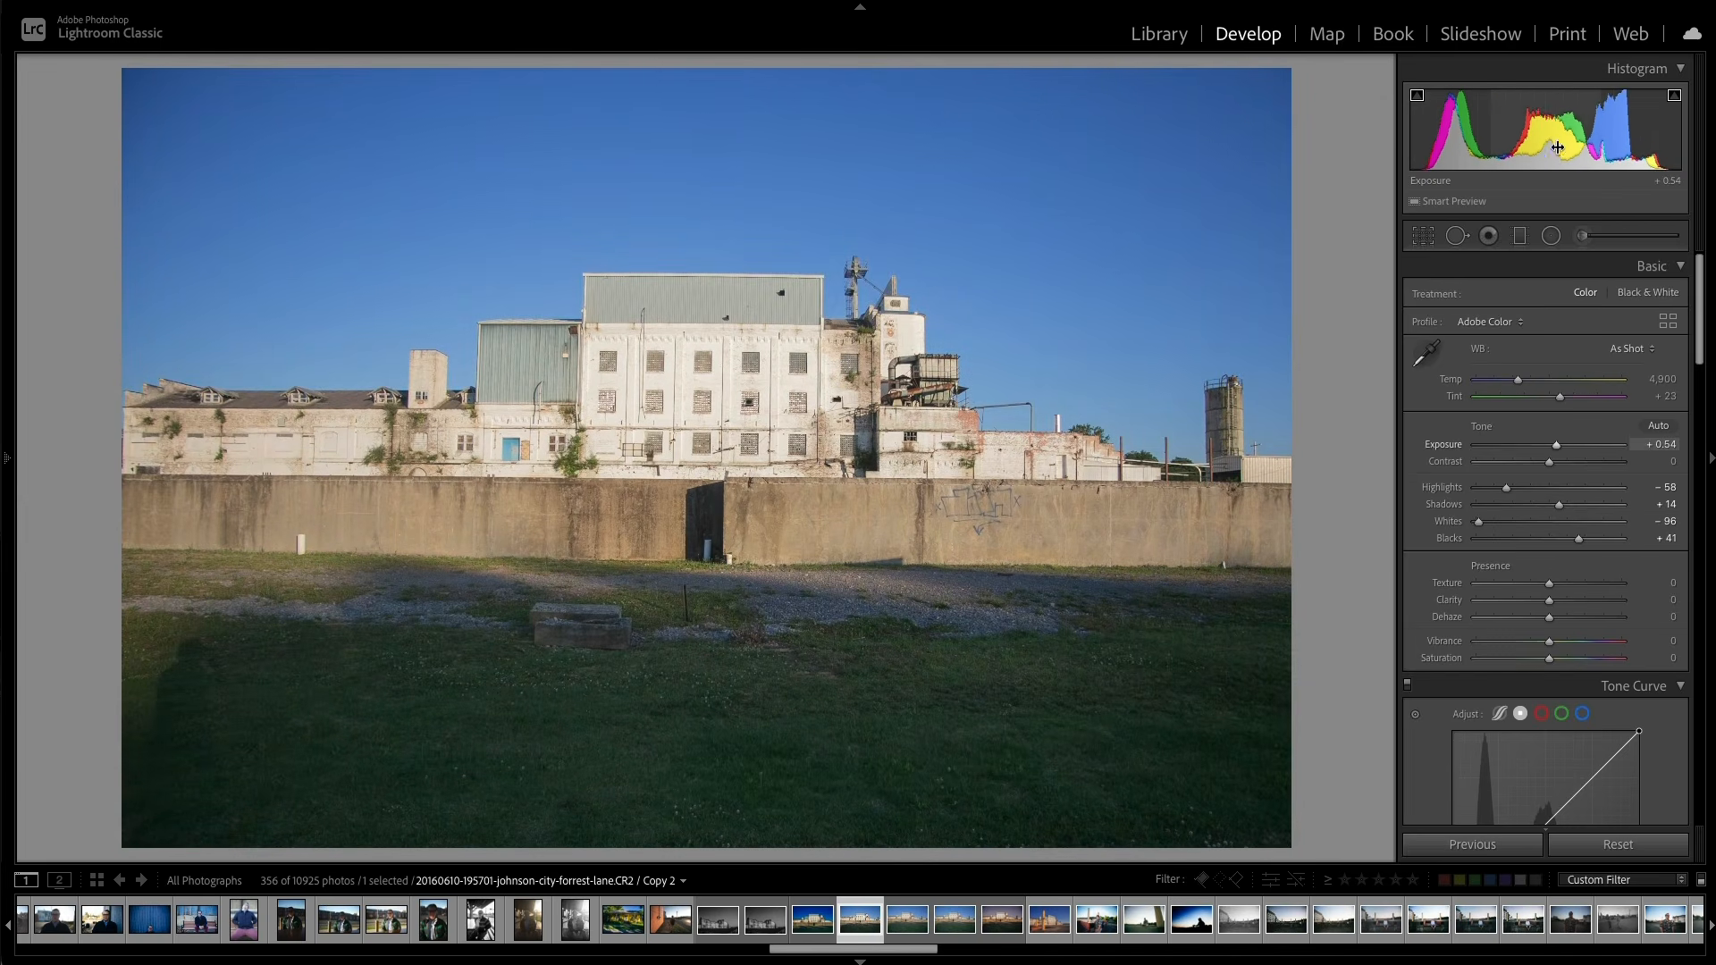
pyautogui.moveTo(1635, 142); pyautogui.dragTo(1613, 142)
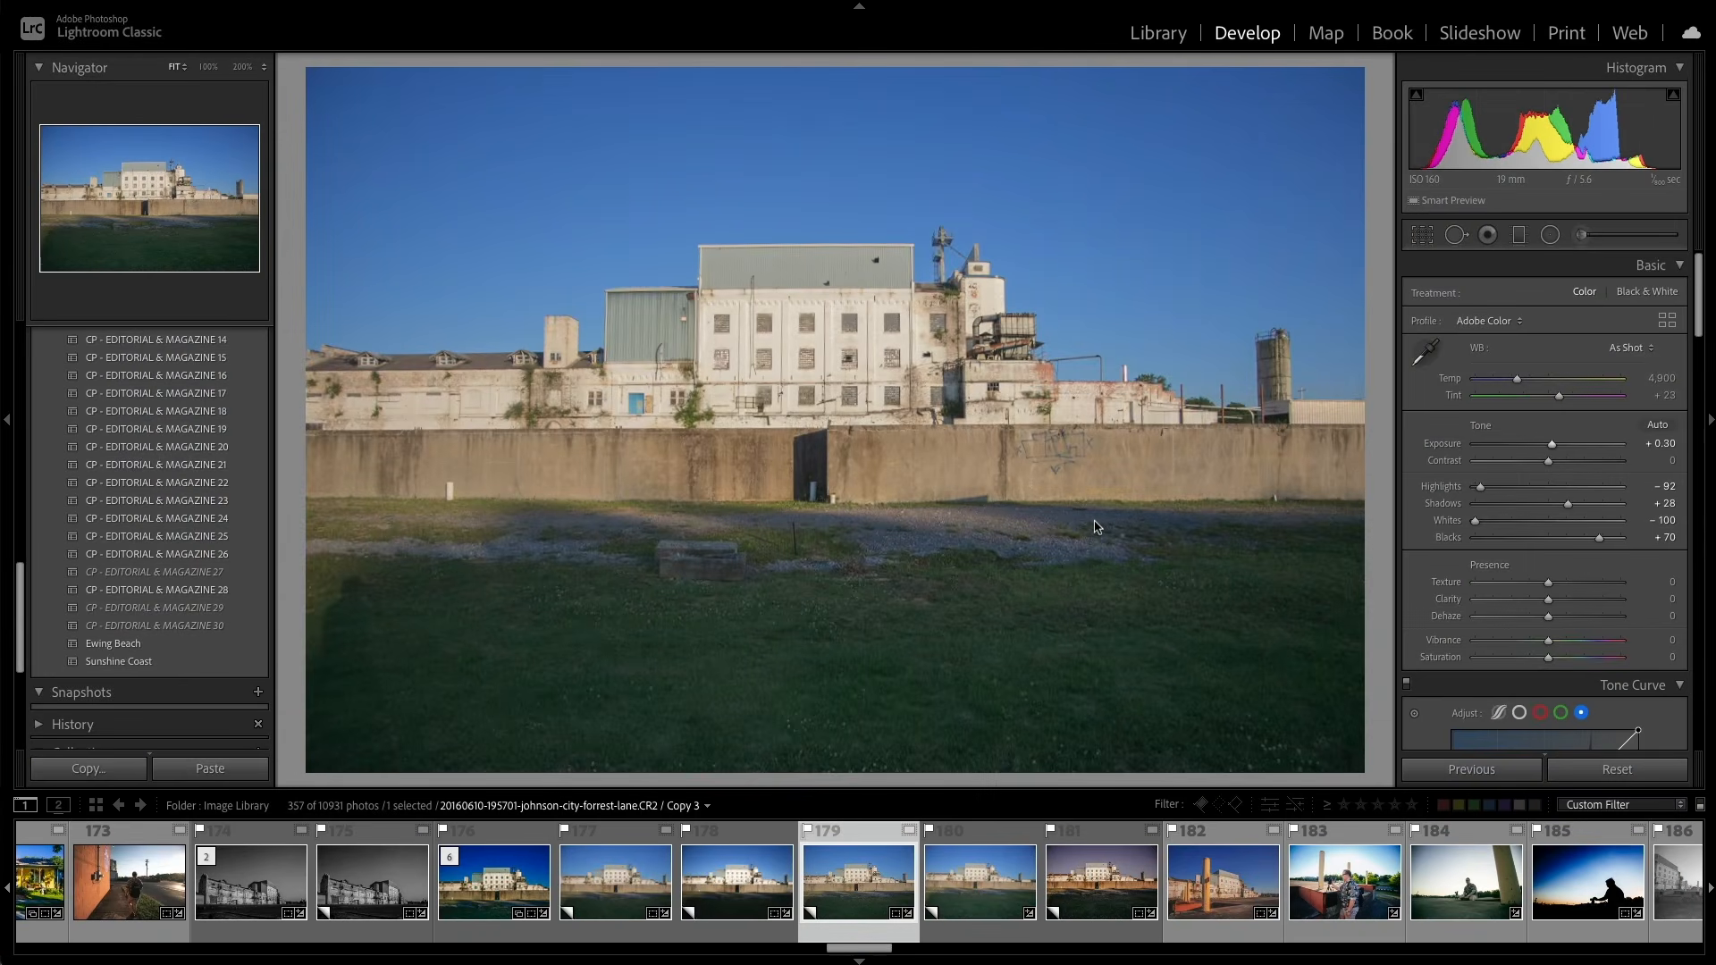
# Step: Try Saturation at +26 on the factory photo's Copy 3 and reset it to its default
pyautogui.moveTo(1548, 658); pyautogui.dragTo(1566, 660)
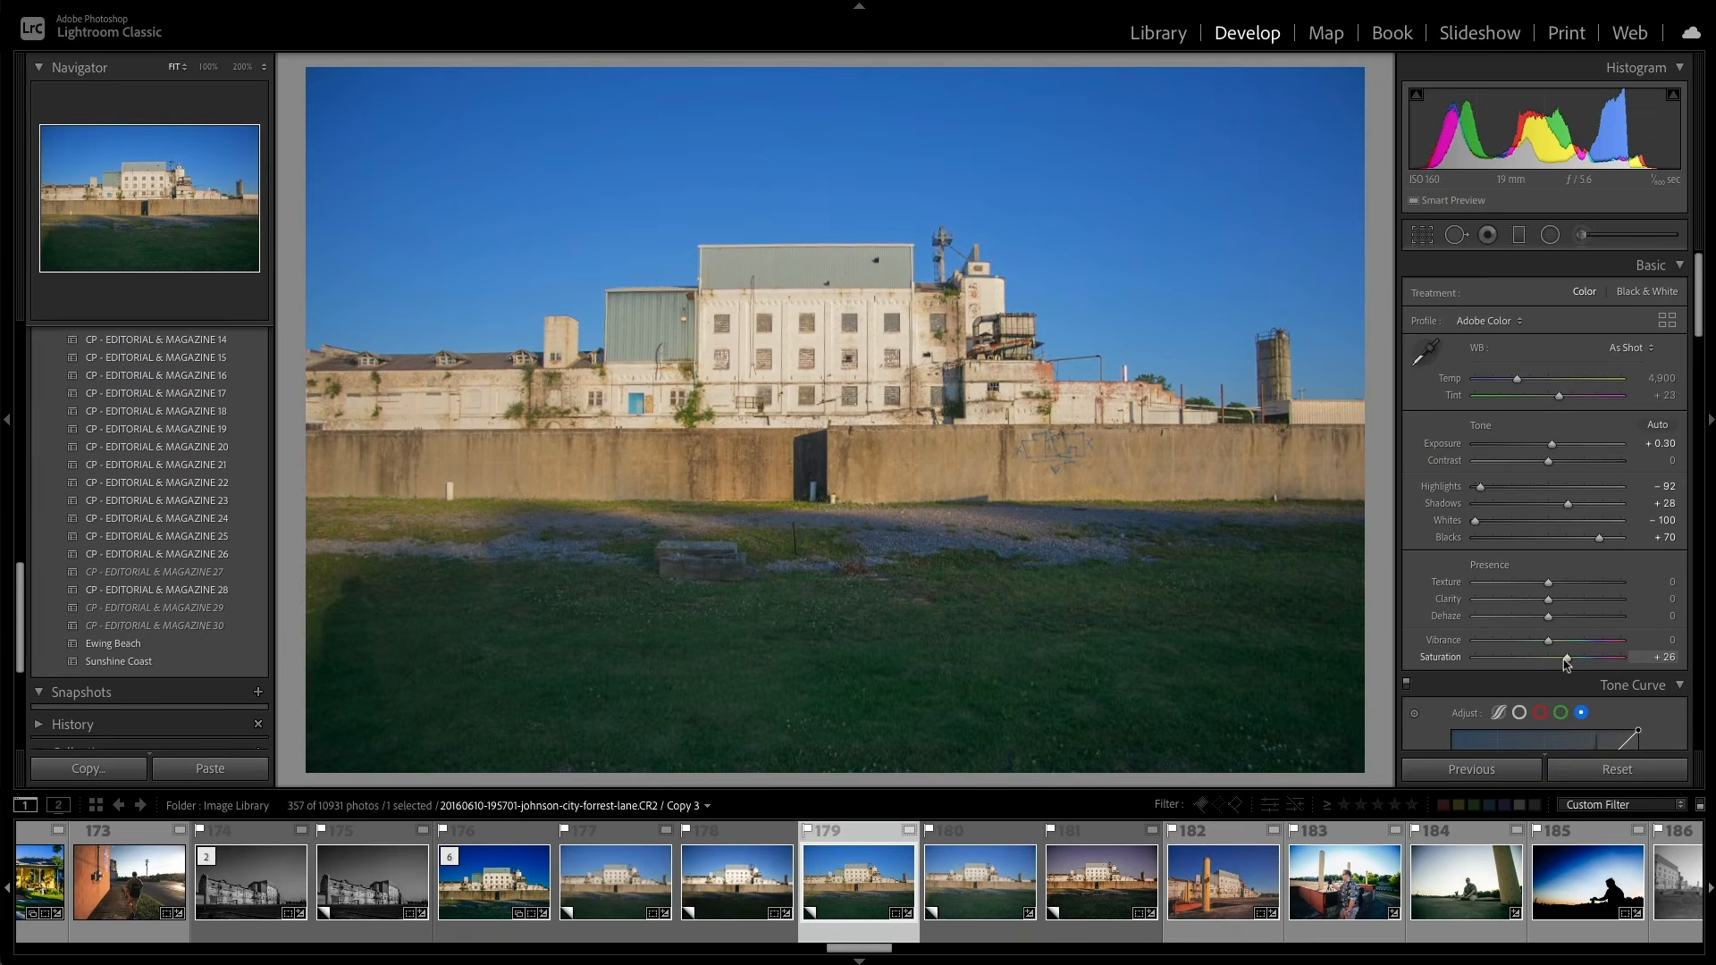
pyautogui.doubleClick(1566, 660)
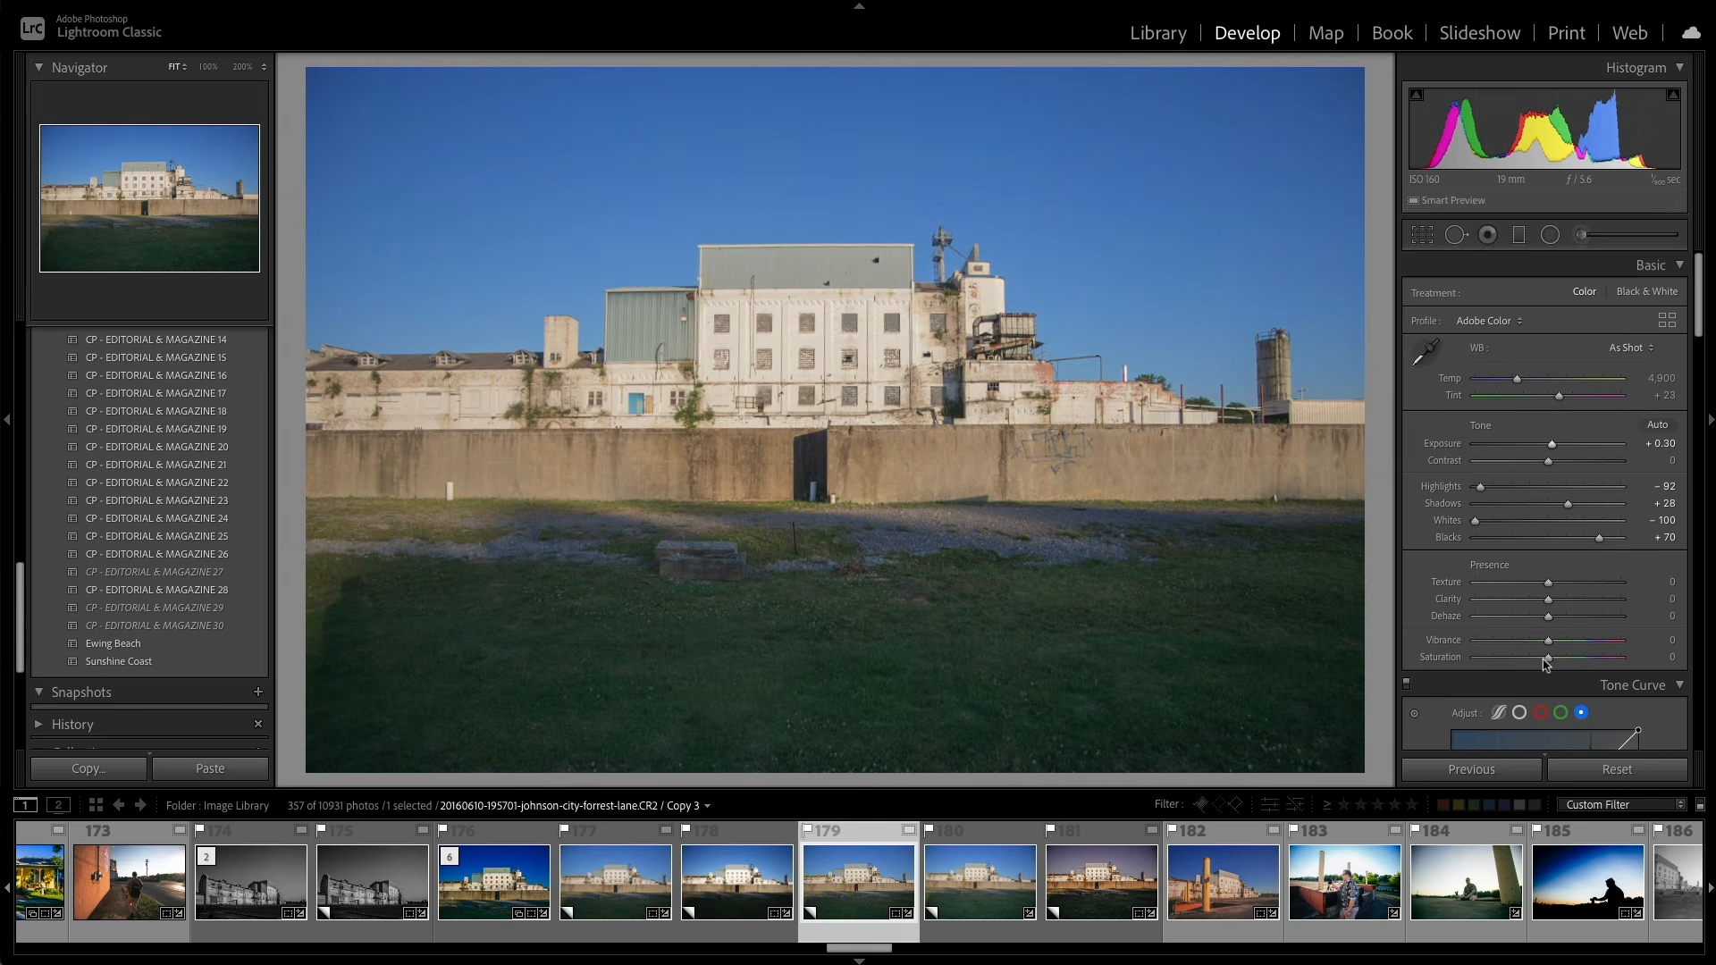
pyautogui.moveTo(1550, 663)
pyautogui.mouseDown()
pyautogui.moveTo(1593, 663)
pyautogui.moveTo(1569, 662)
pyautogui.mouseUp()
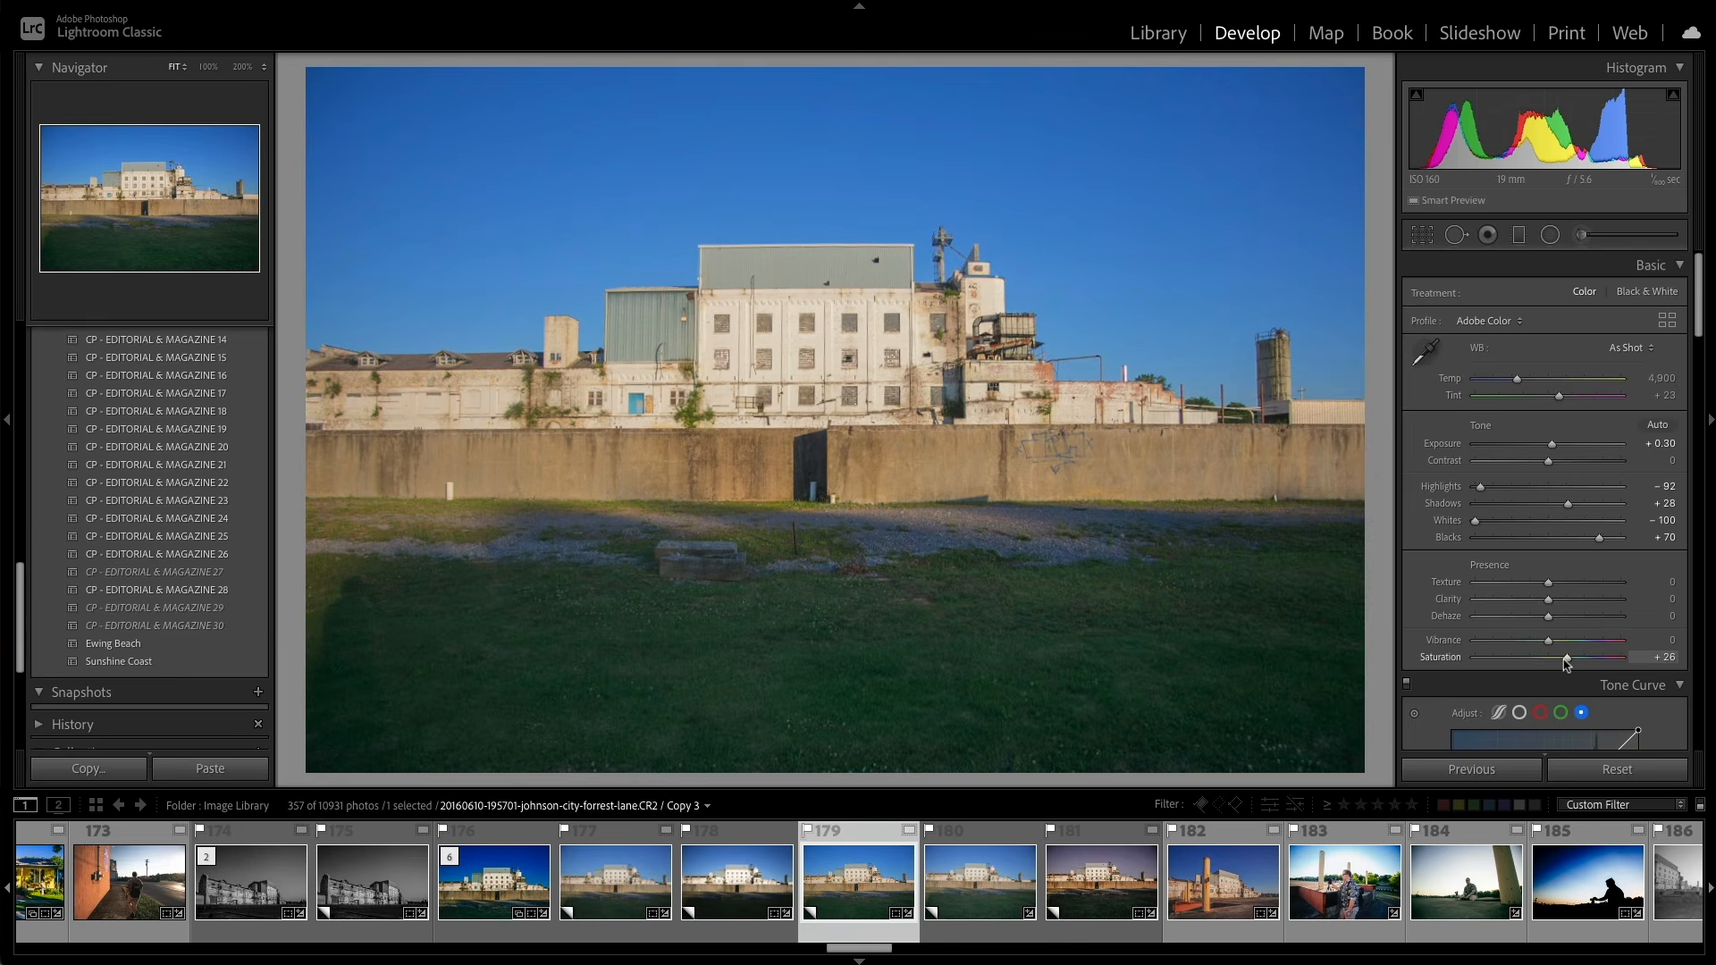
pyautogui.doubleClick(1565, 660)
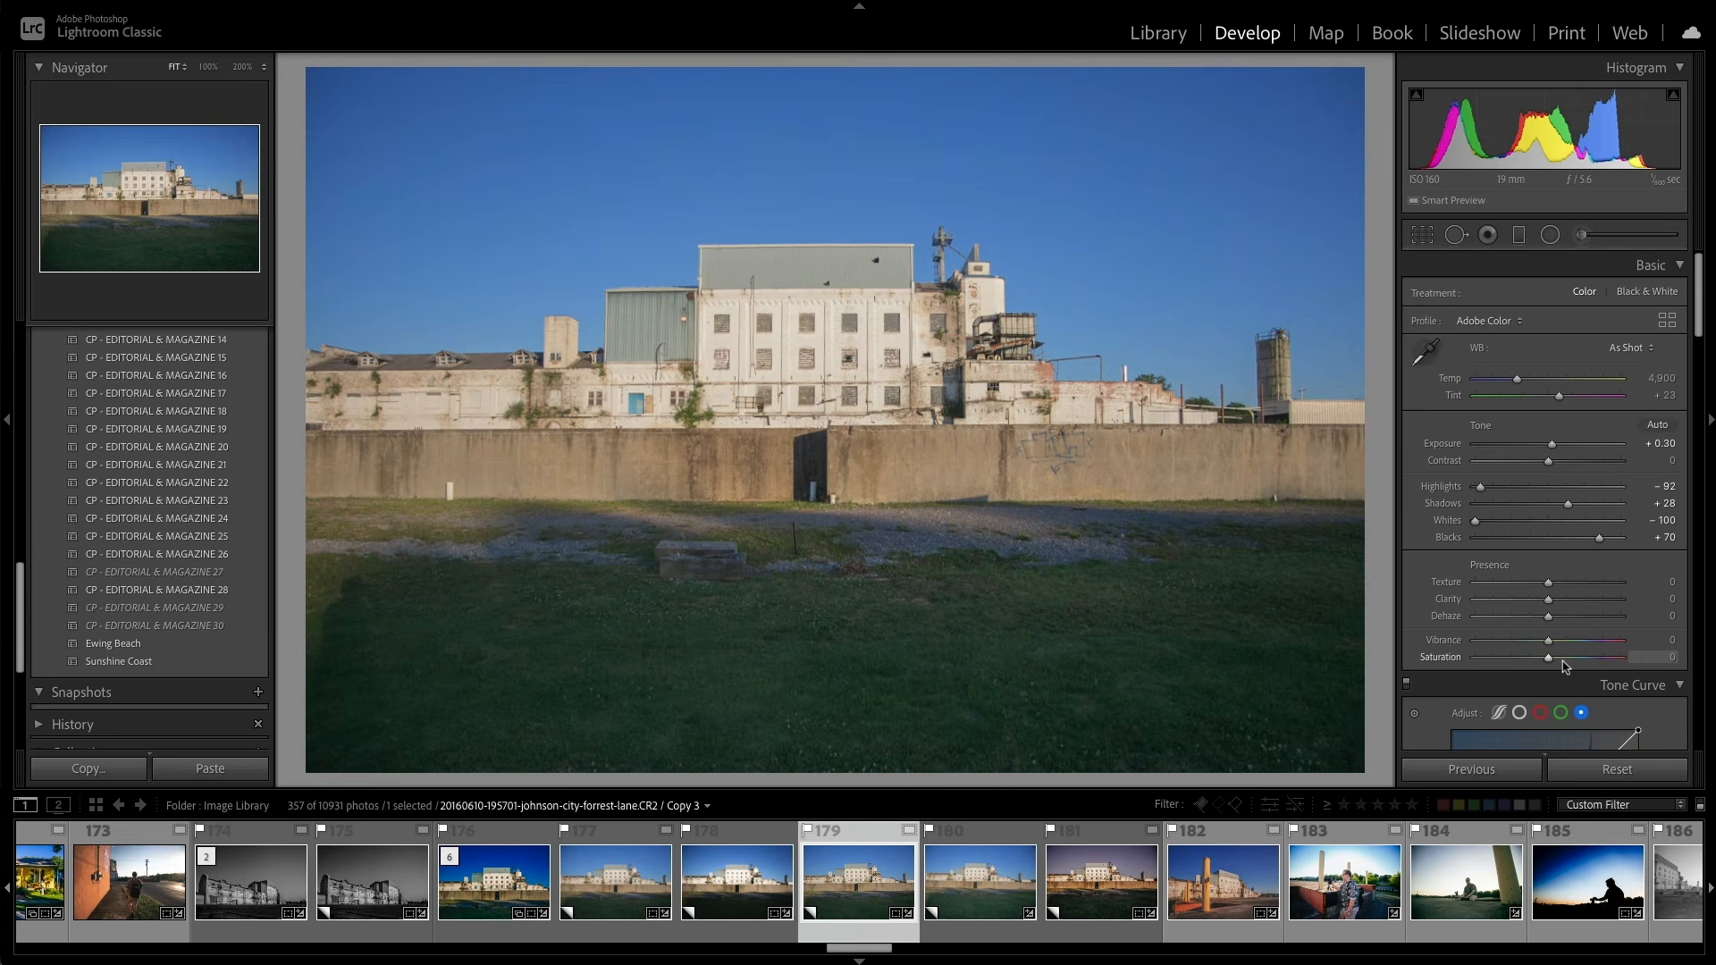
# Step: Set the Vibrance of the factory photo's Copy 3 to +30 and bring the sharpening settings into view
pyautogui.moveTo(1548, 641)
pyautogui.mouseDown()
pyautogui.moveTo(1591, 642)
pyautogui.moveTo(1571, 644)
pyautogui.mouseUp()
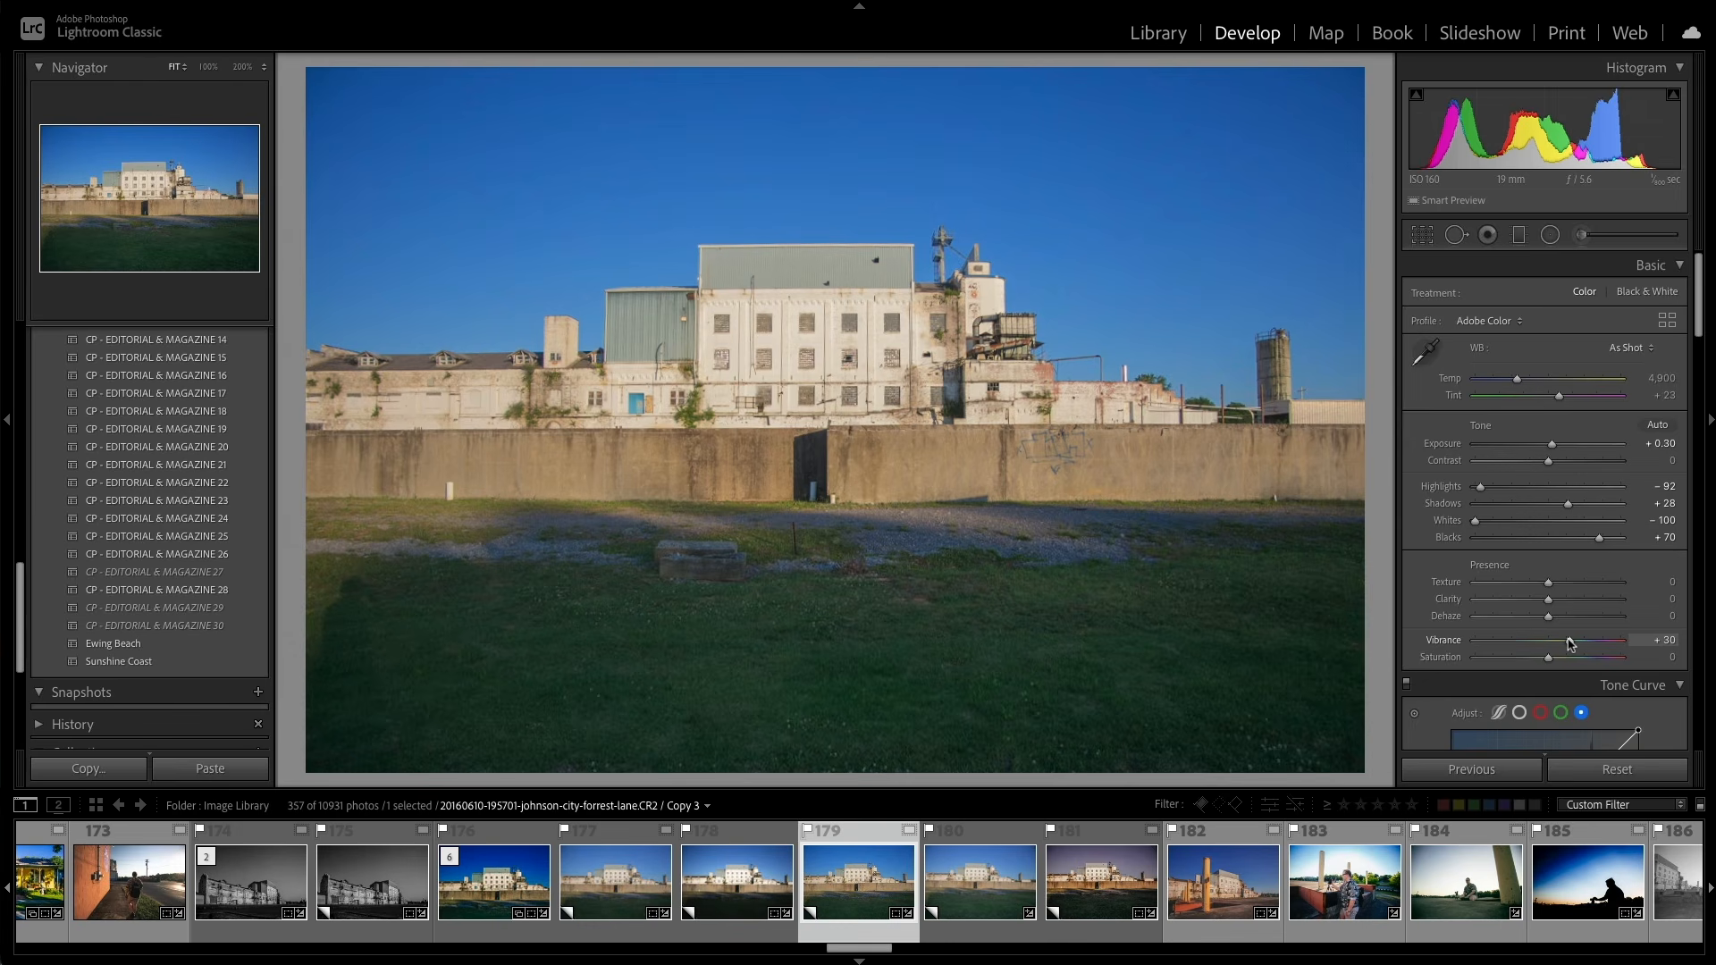
pyautogui.scroll(-10, 1571, 644)
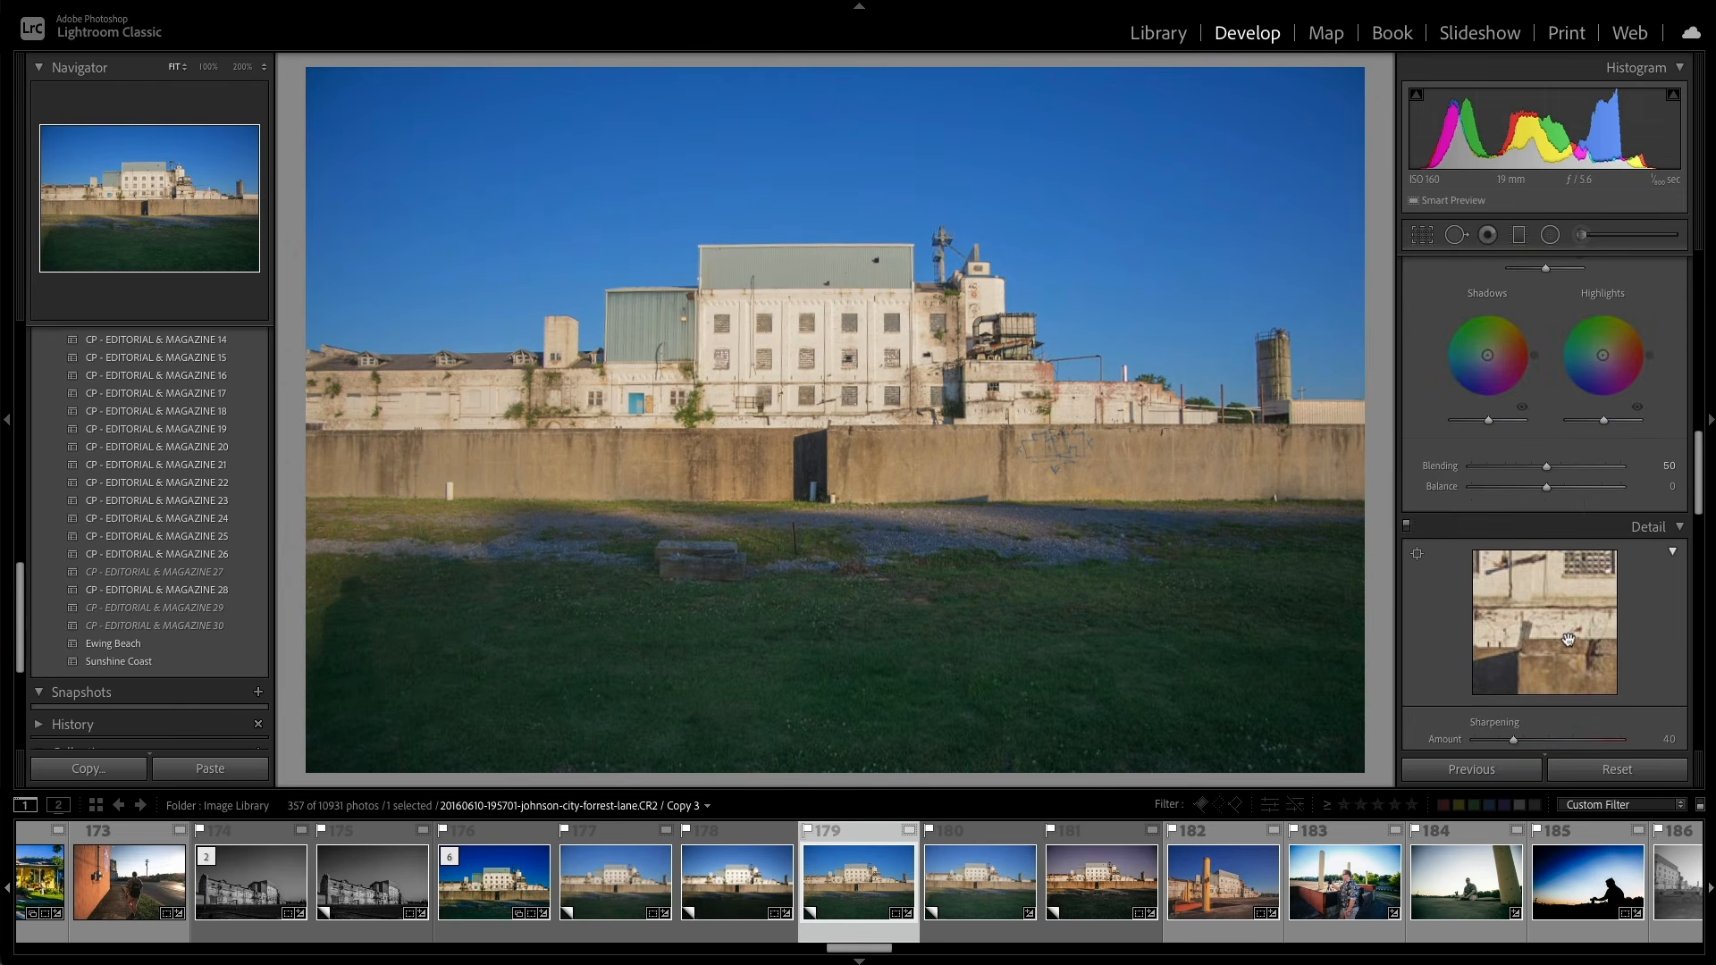
# Step: Set the Blue saturation of the factory photo to +33, raise the Green saturation as well, and return to the Blue range
pyautogui.scroll(4, 1571, 644)
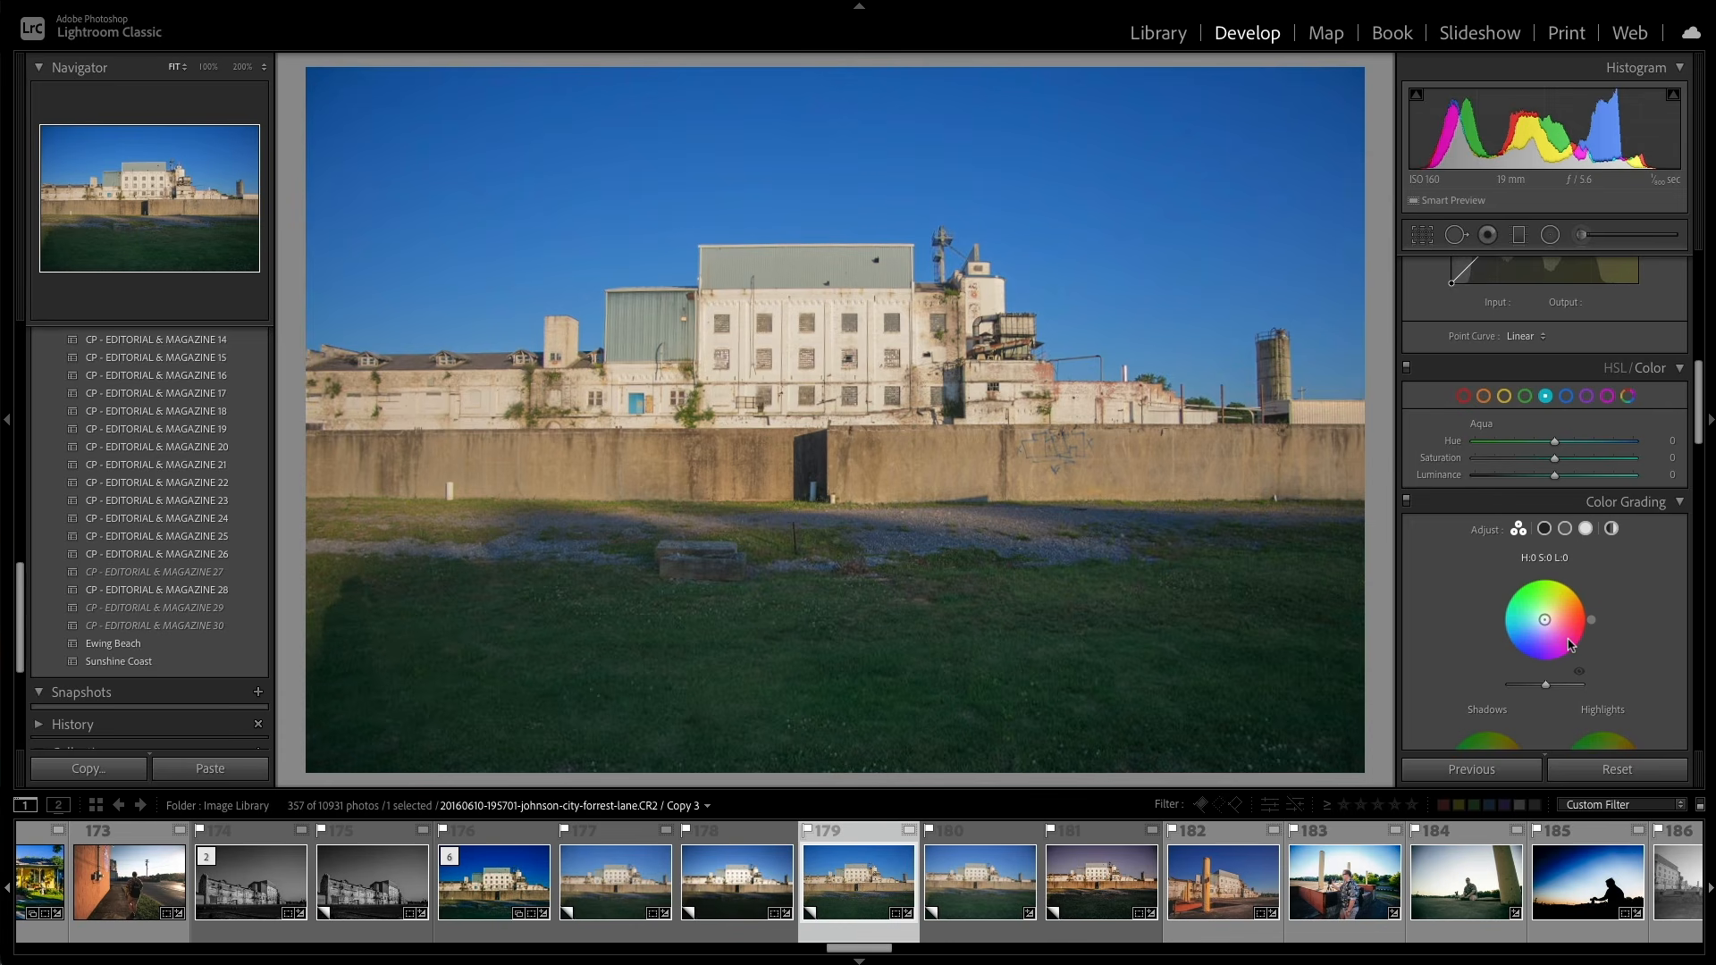
pyautogui.click(1567, 397)
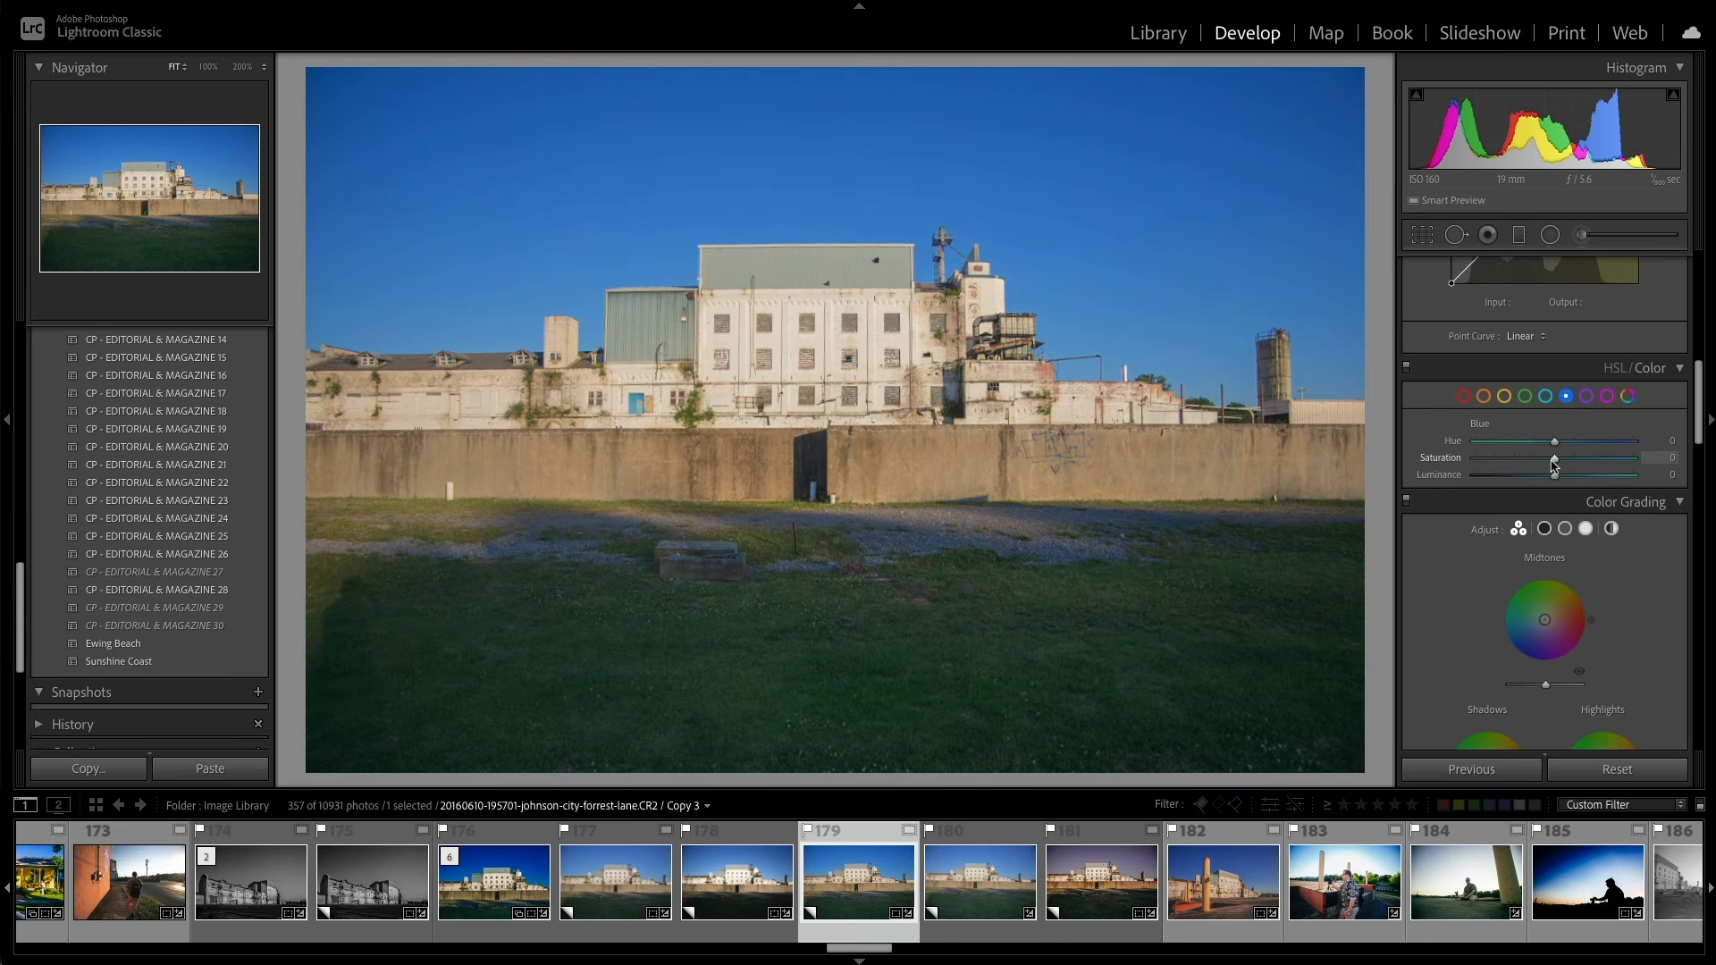
pyautogui.moveTo(1555, 457); pyautogui.dragTo(1579, 464)
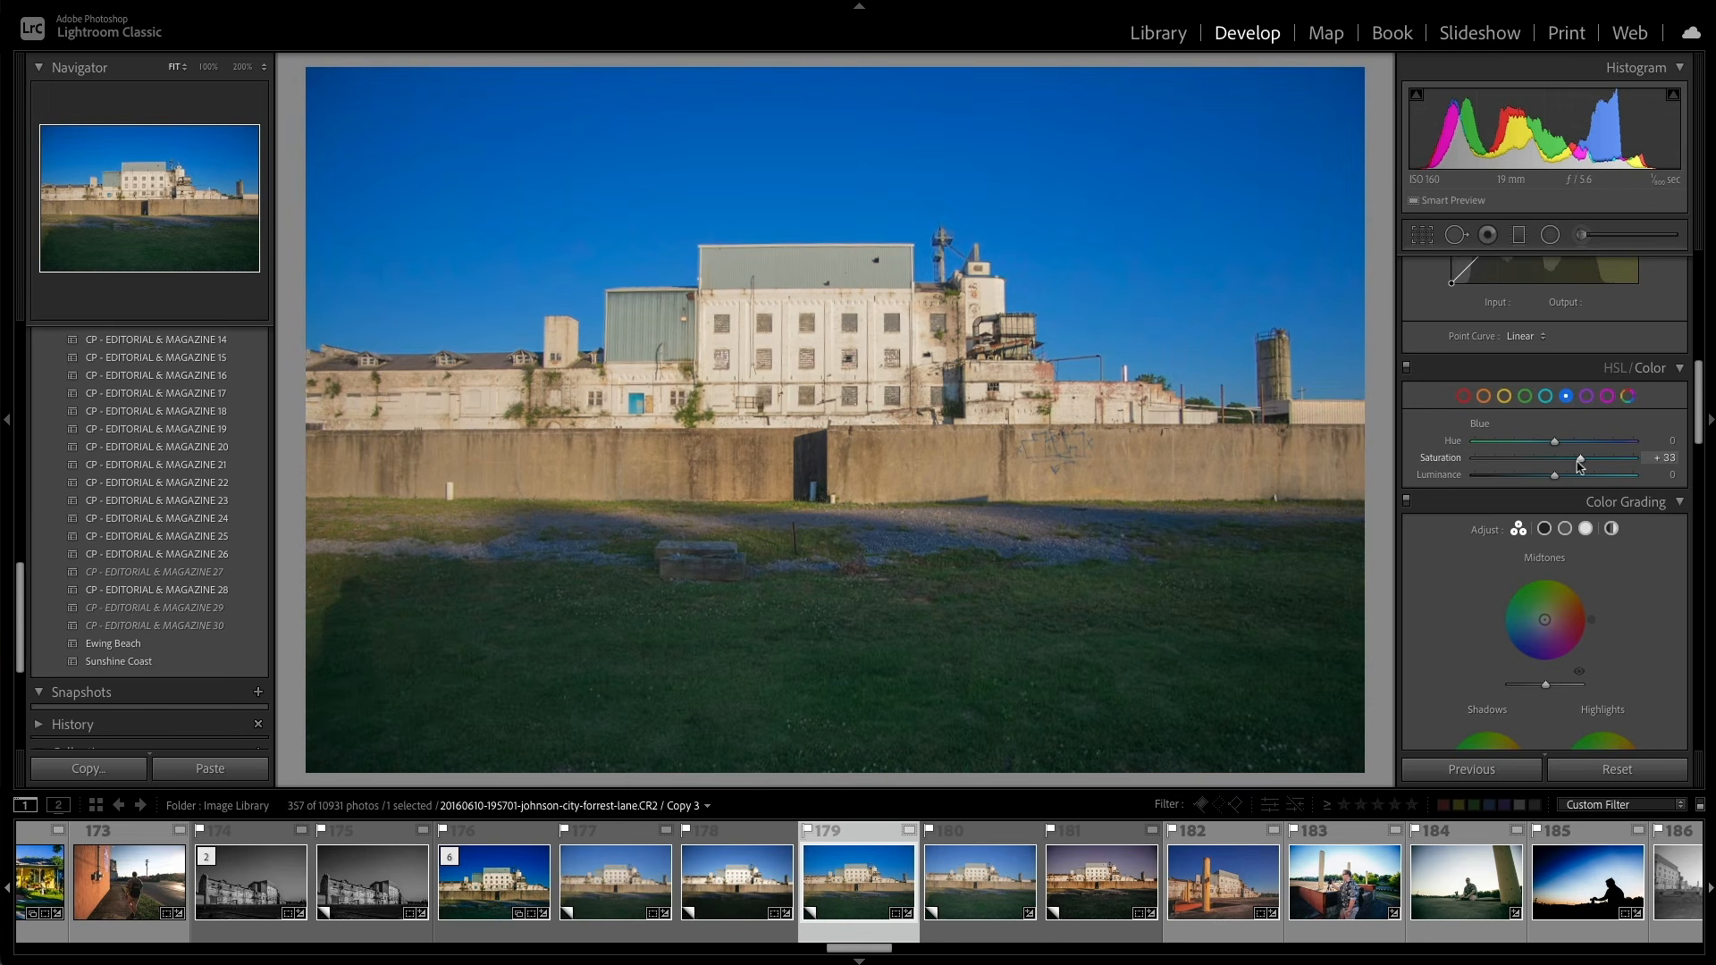
pyautogui.click(1525, 396)
pyautogui.moveTo(1554, 464)
pyautogui.mouseDown()
pyautogui.moveTo(1599, 463)
pyautogui.moveTo(1500, 463)
pyautogui.moveTo(1573, 472)
pyautogui.mouseUp()
pyautogui.click(1566, 396)
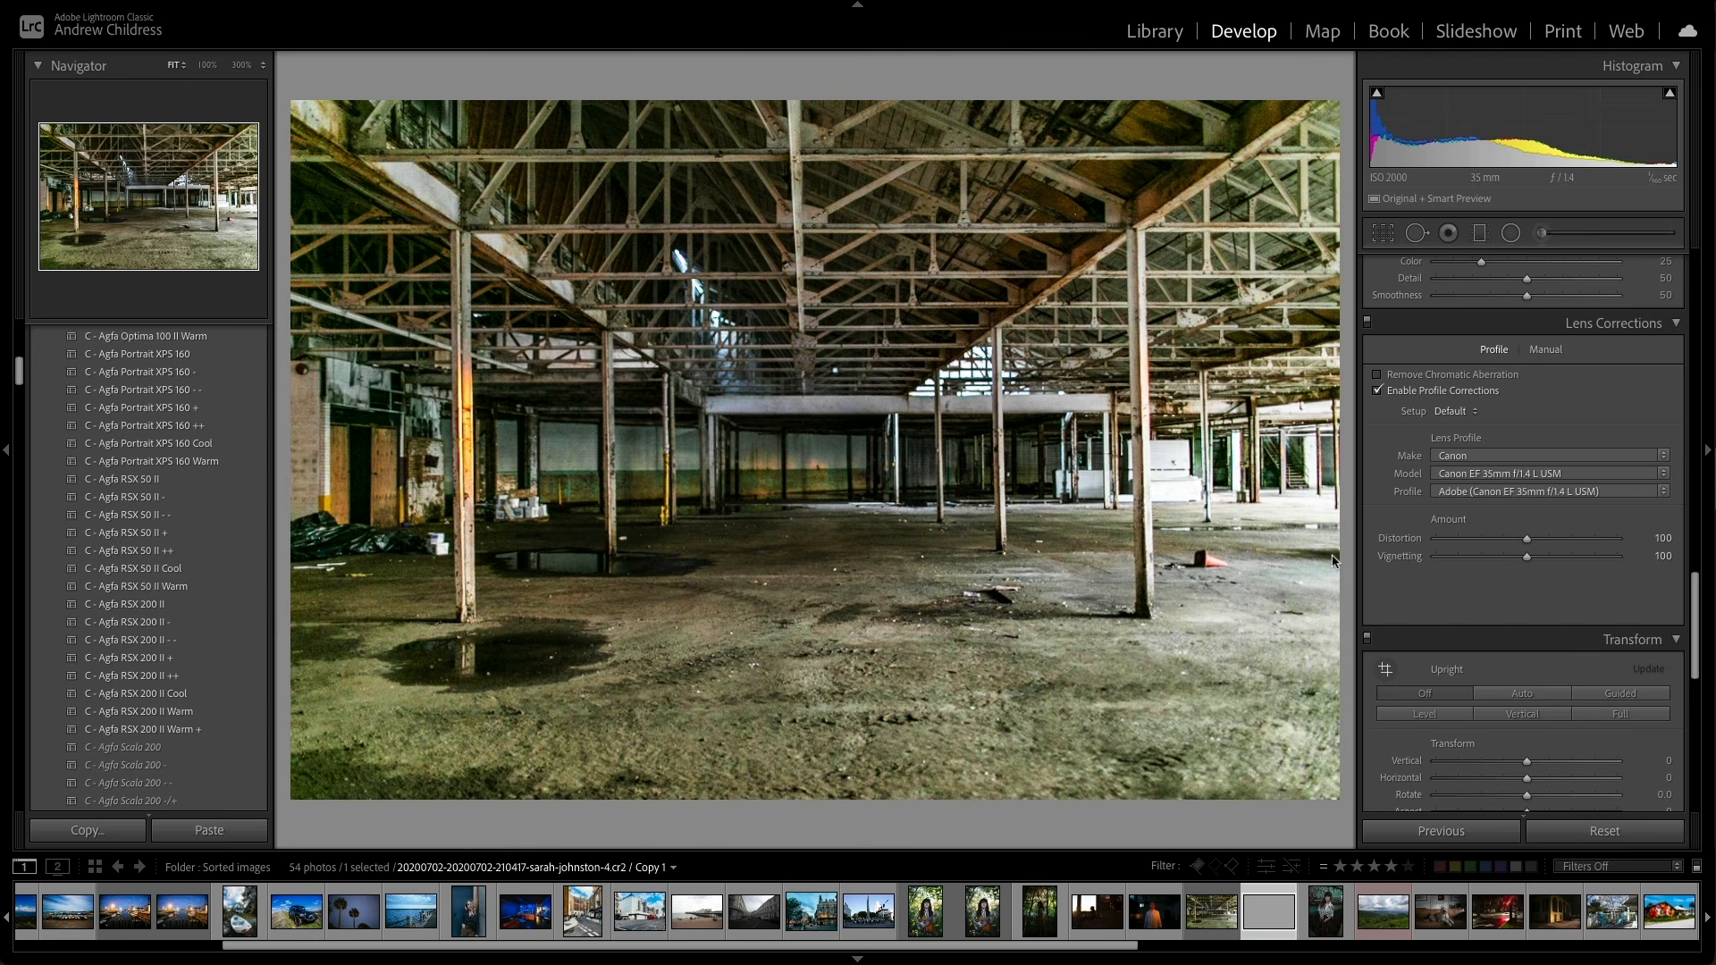
# Step: Try rotating the warehouse photo's crop to an angle of 1.11 with Crop & Straighten, and undo the rotation
pyautogui.press('r')
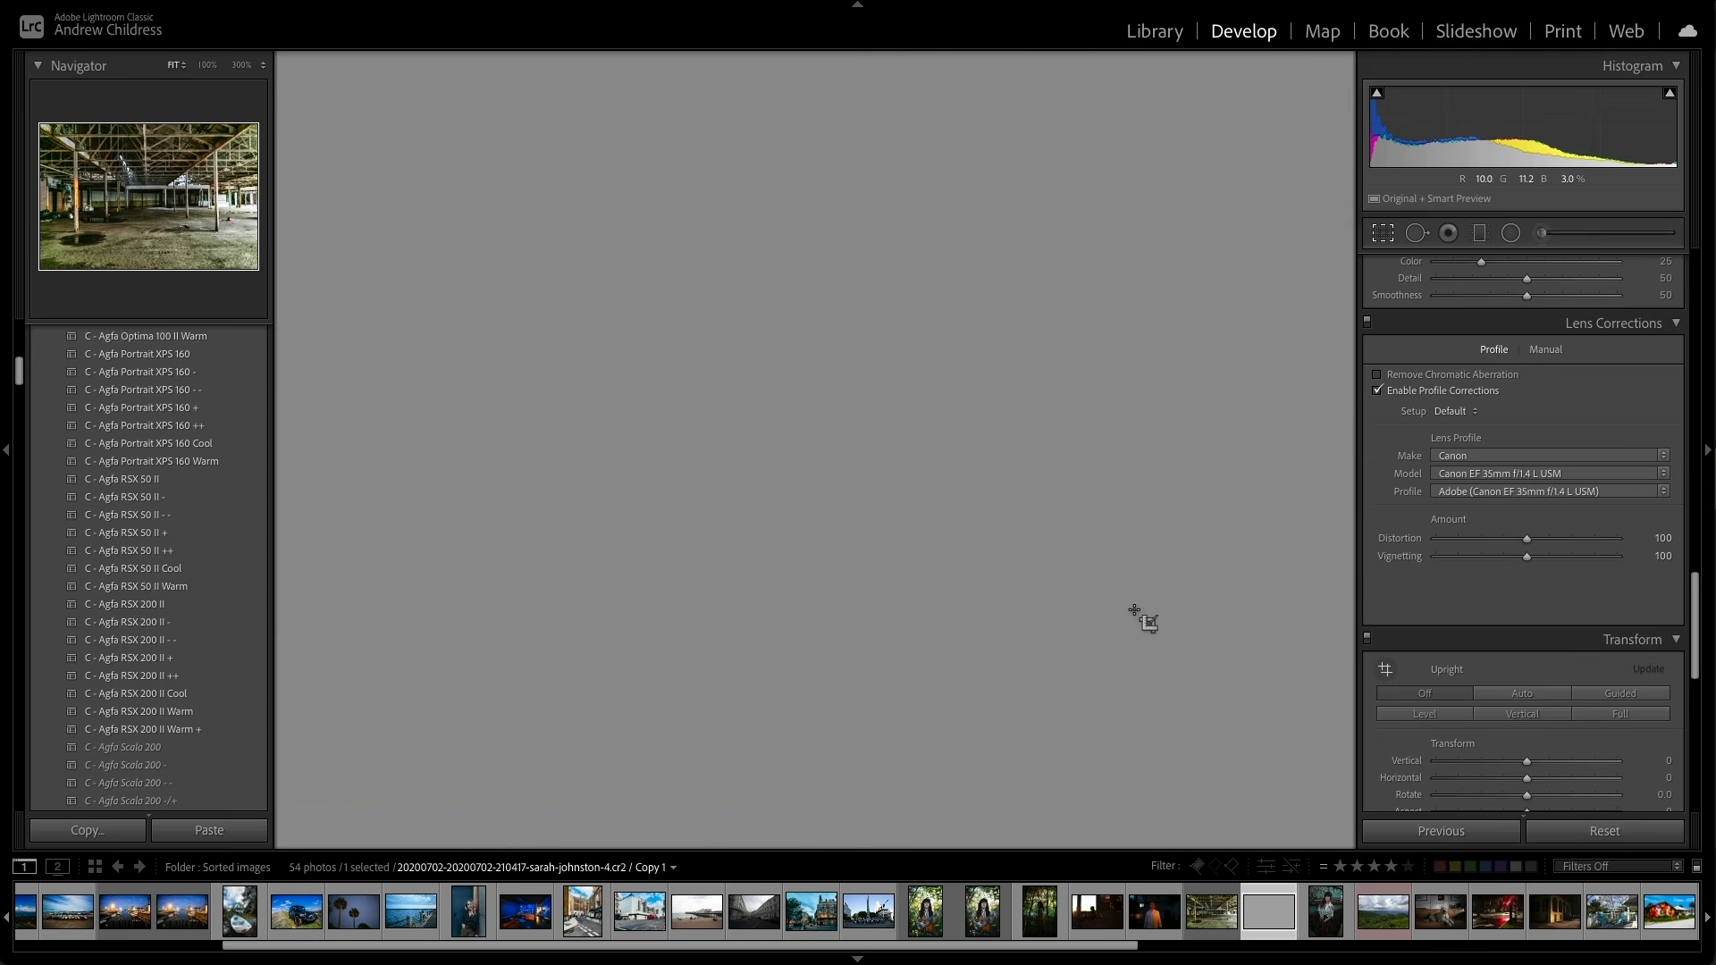
pyautogui.press('r')
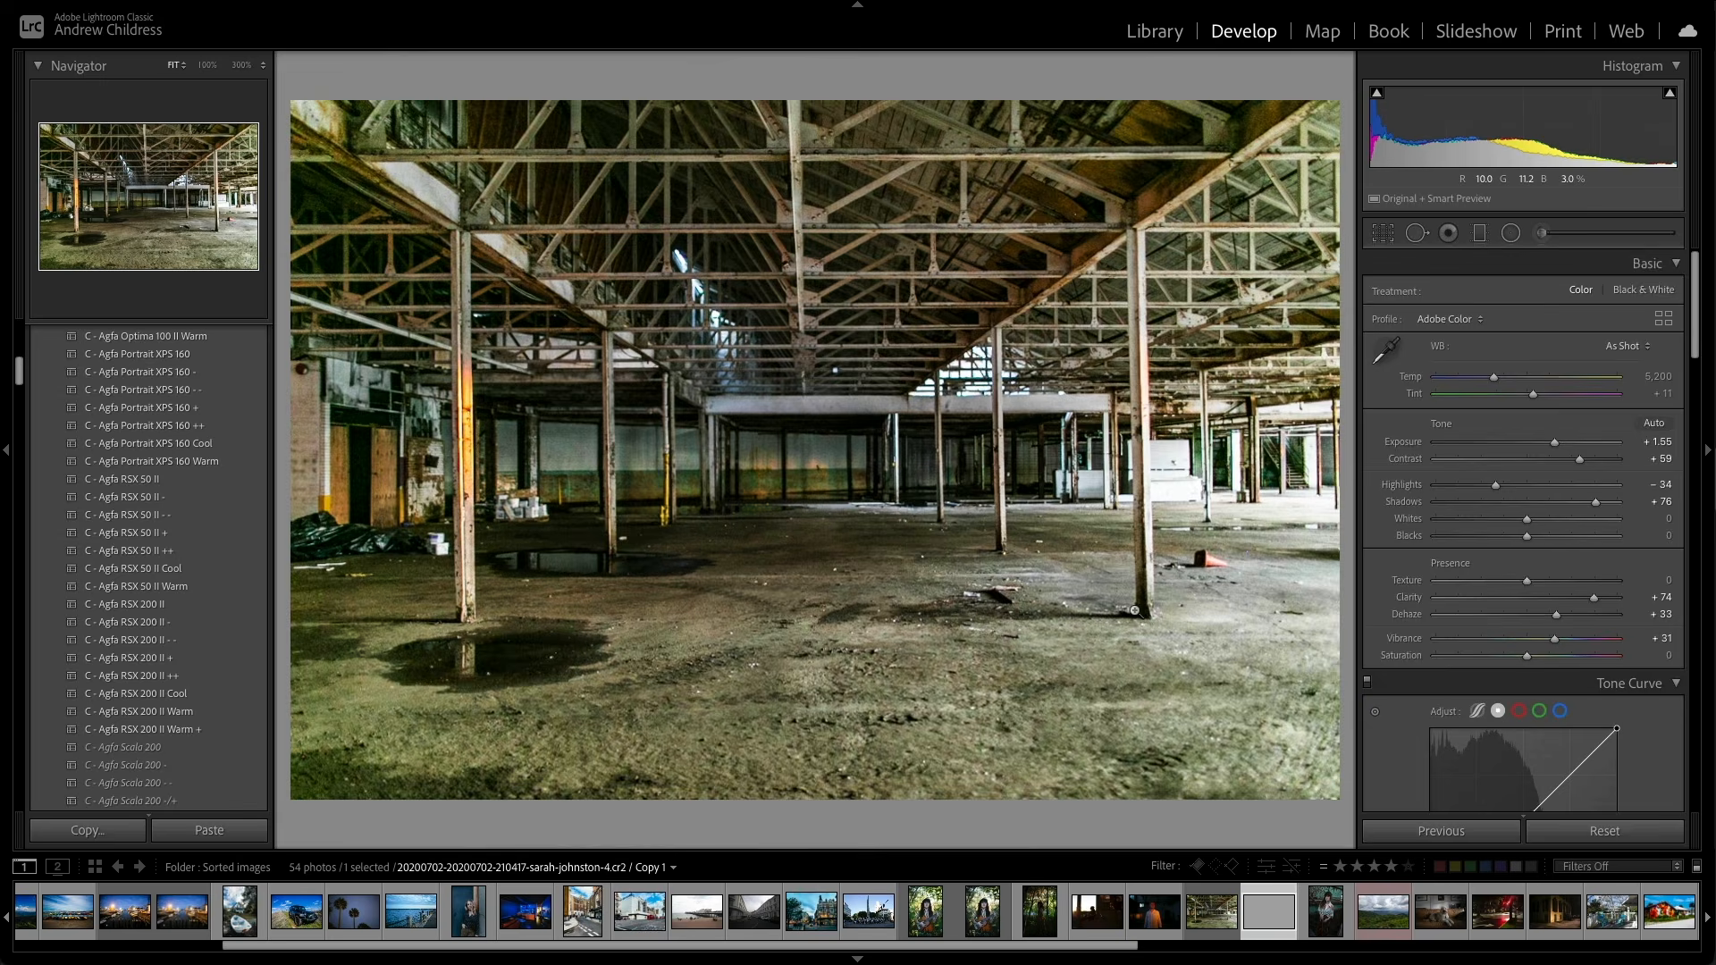
pyautogui.press('r')
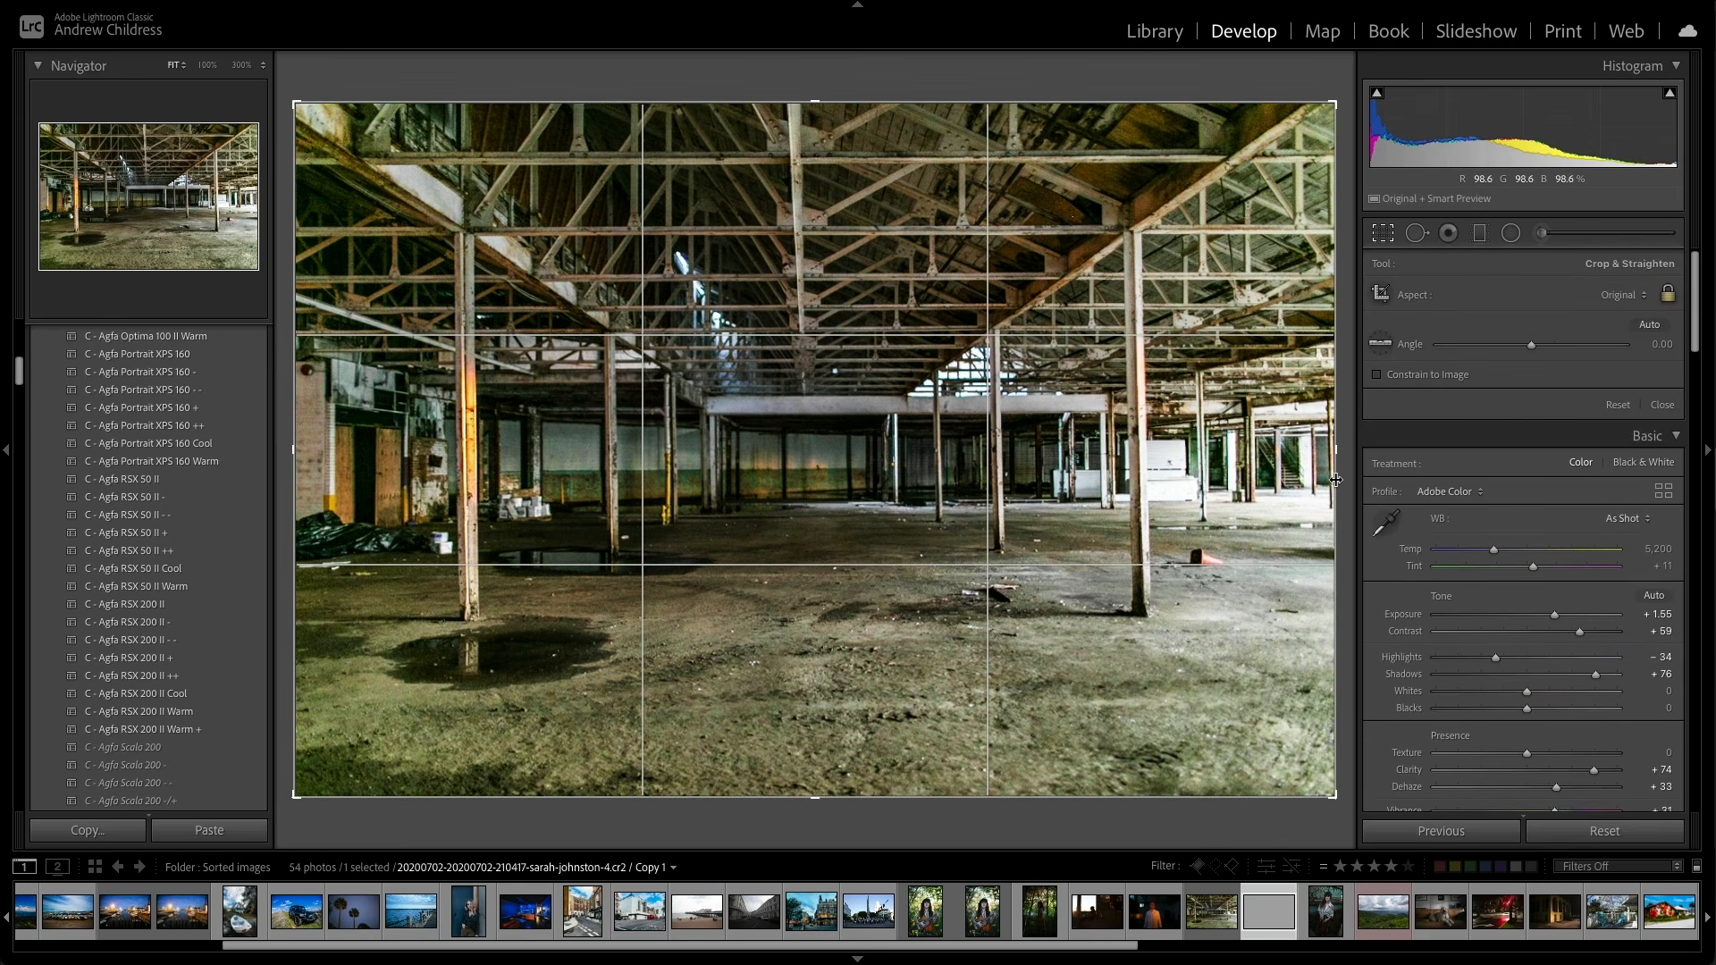
pyautogui.moveTo(1343, 453); pyautogui.dragTo(1340, 470)
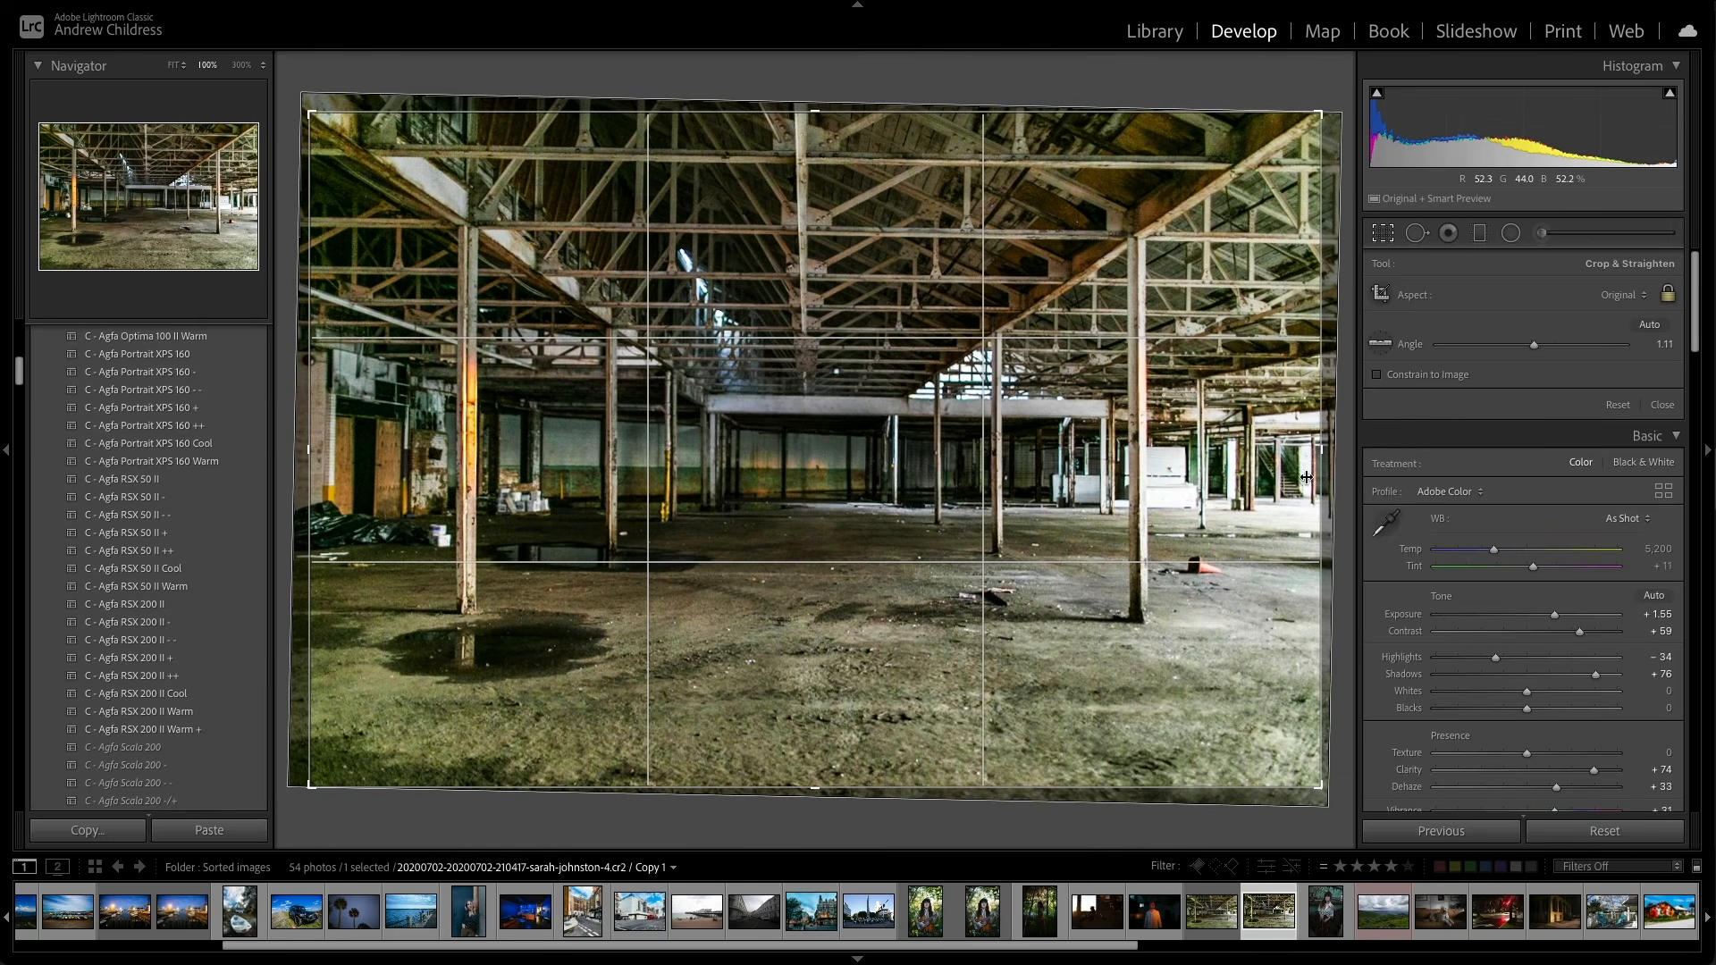
pyautogui.hotkey('ctrl', 'z')
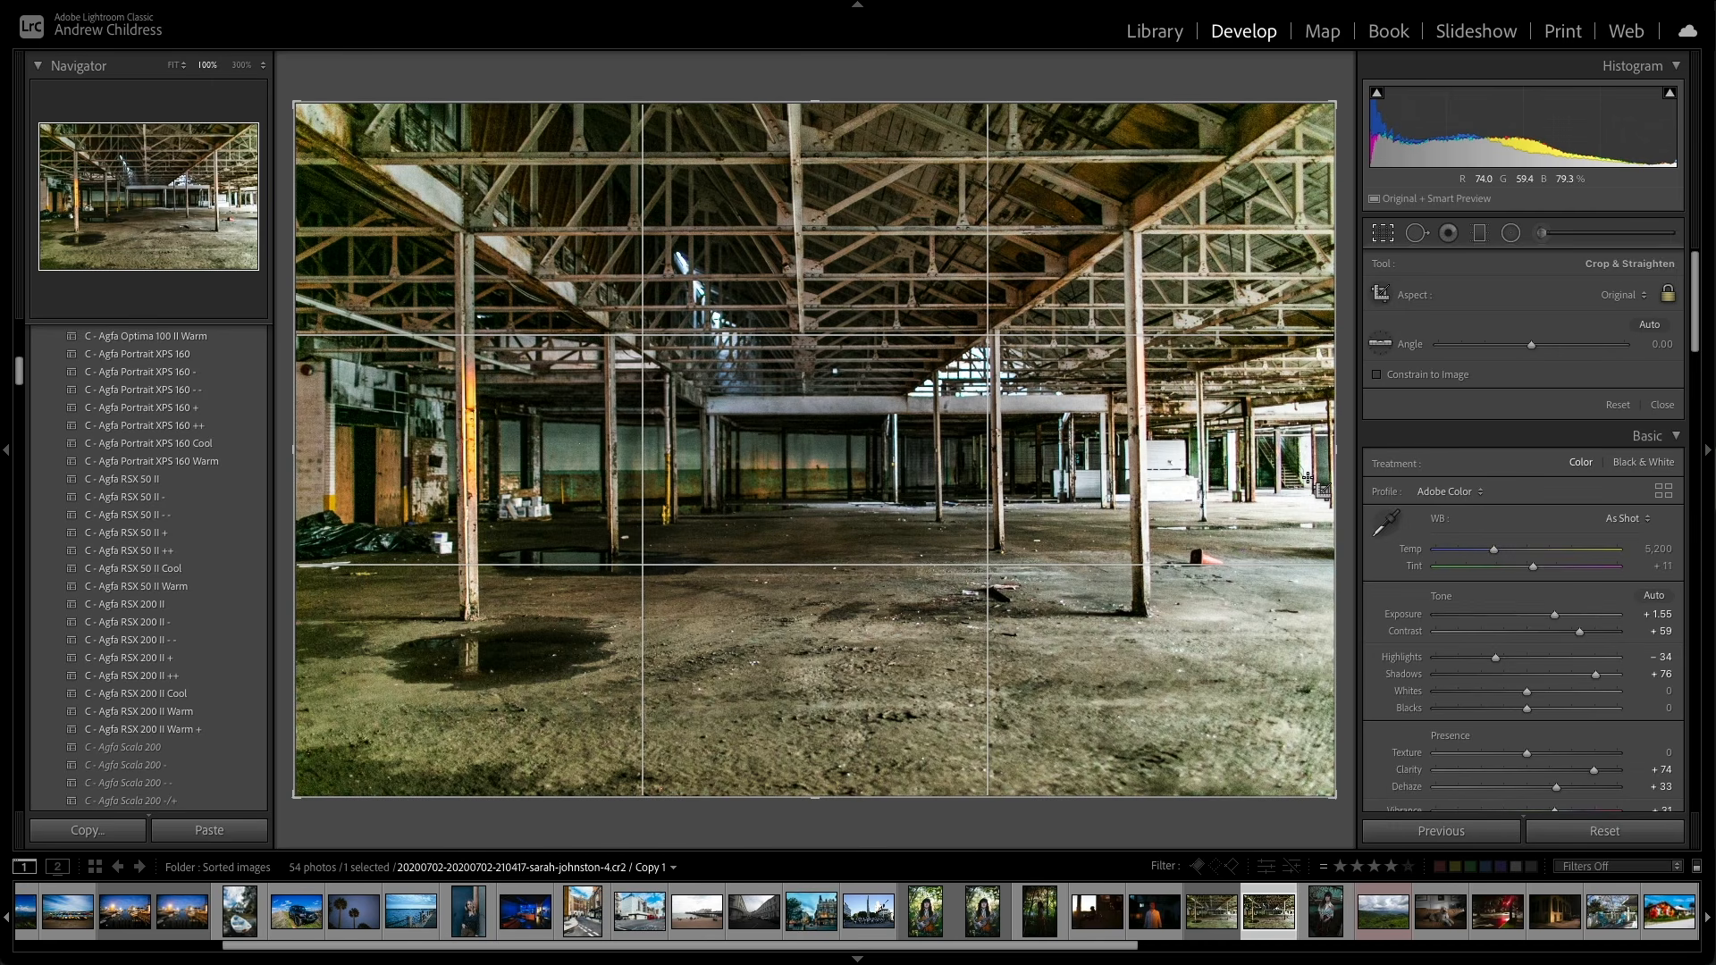
# Step: Straighten the warehouse photo to an angle of 0.65 by drawing a level line across the roof structure, undoing a first line
pyautogui.click(1379, 343)
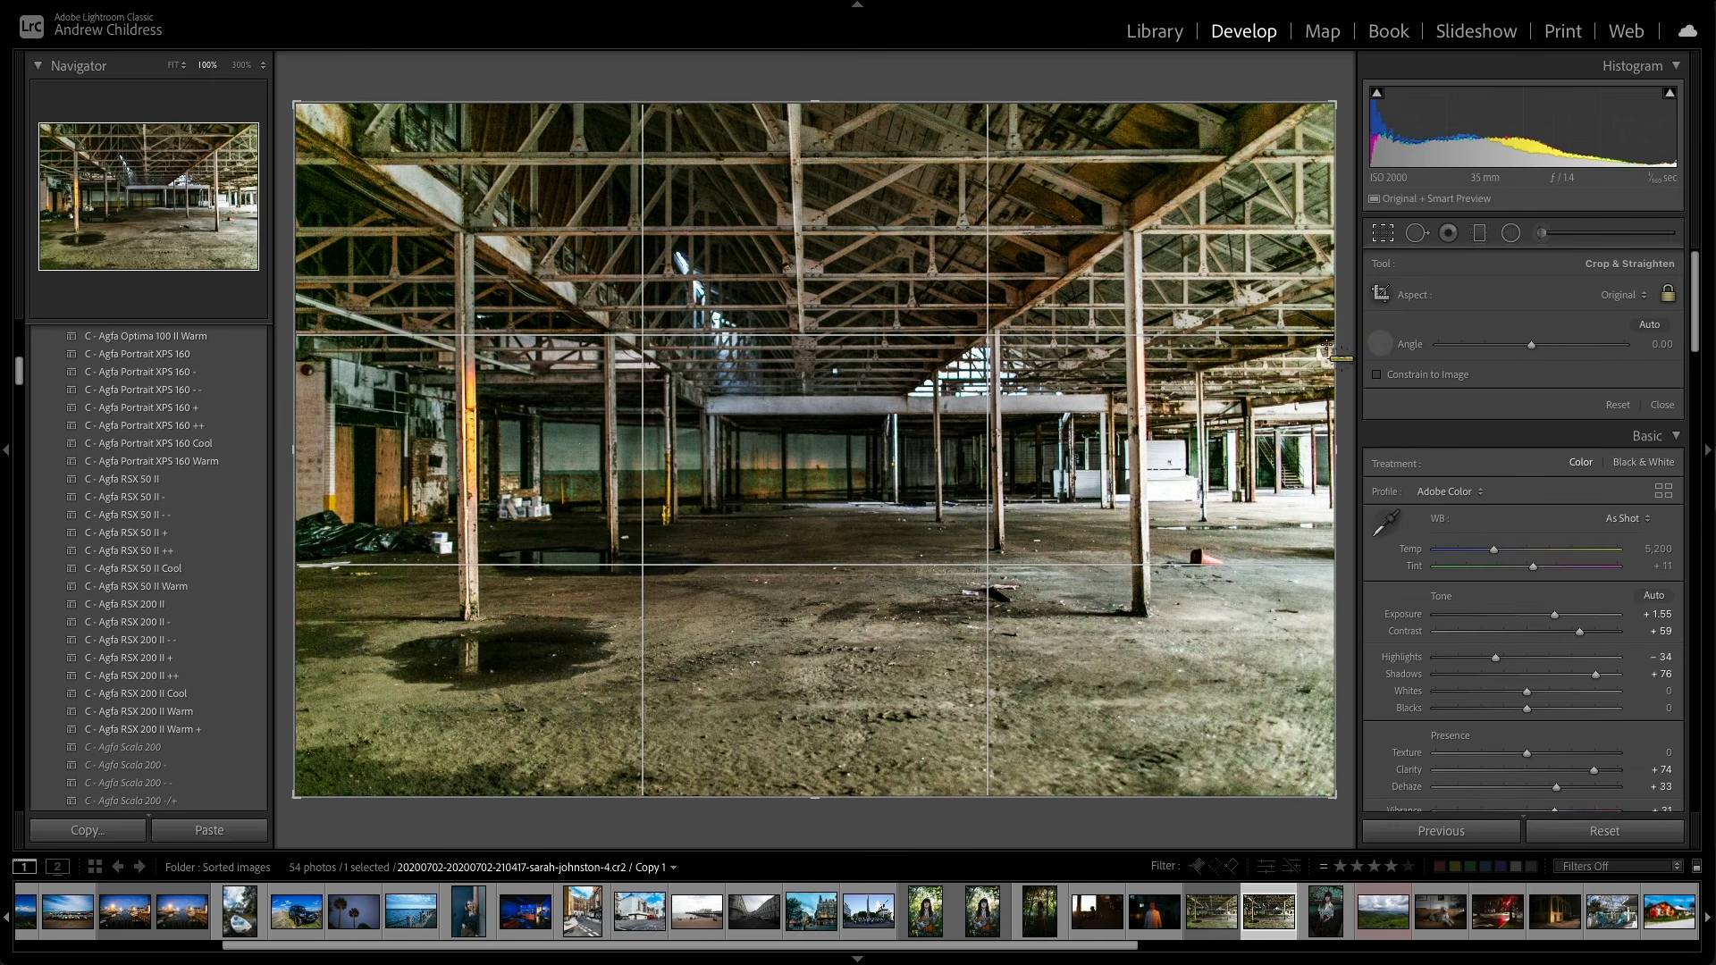
pyautogui.moveTo(518, 164); pyautogui.dragTo(1136, 169)
pyautogui.hotkey('ctrl', 'z')
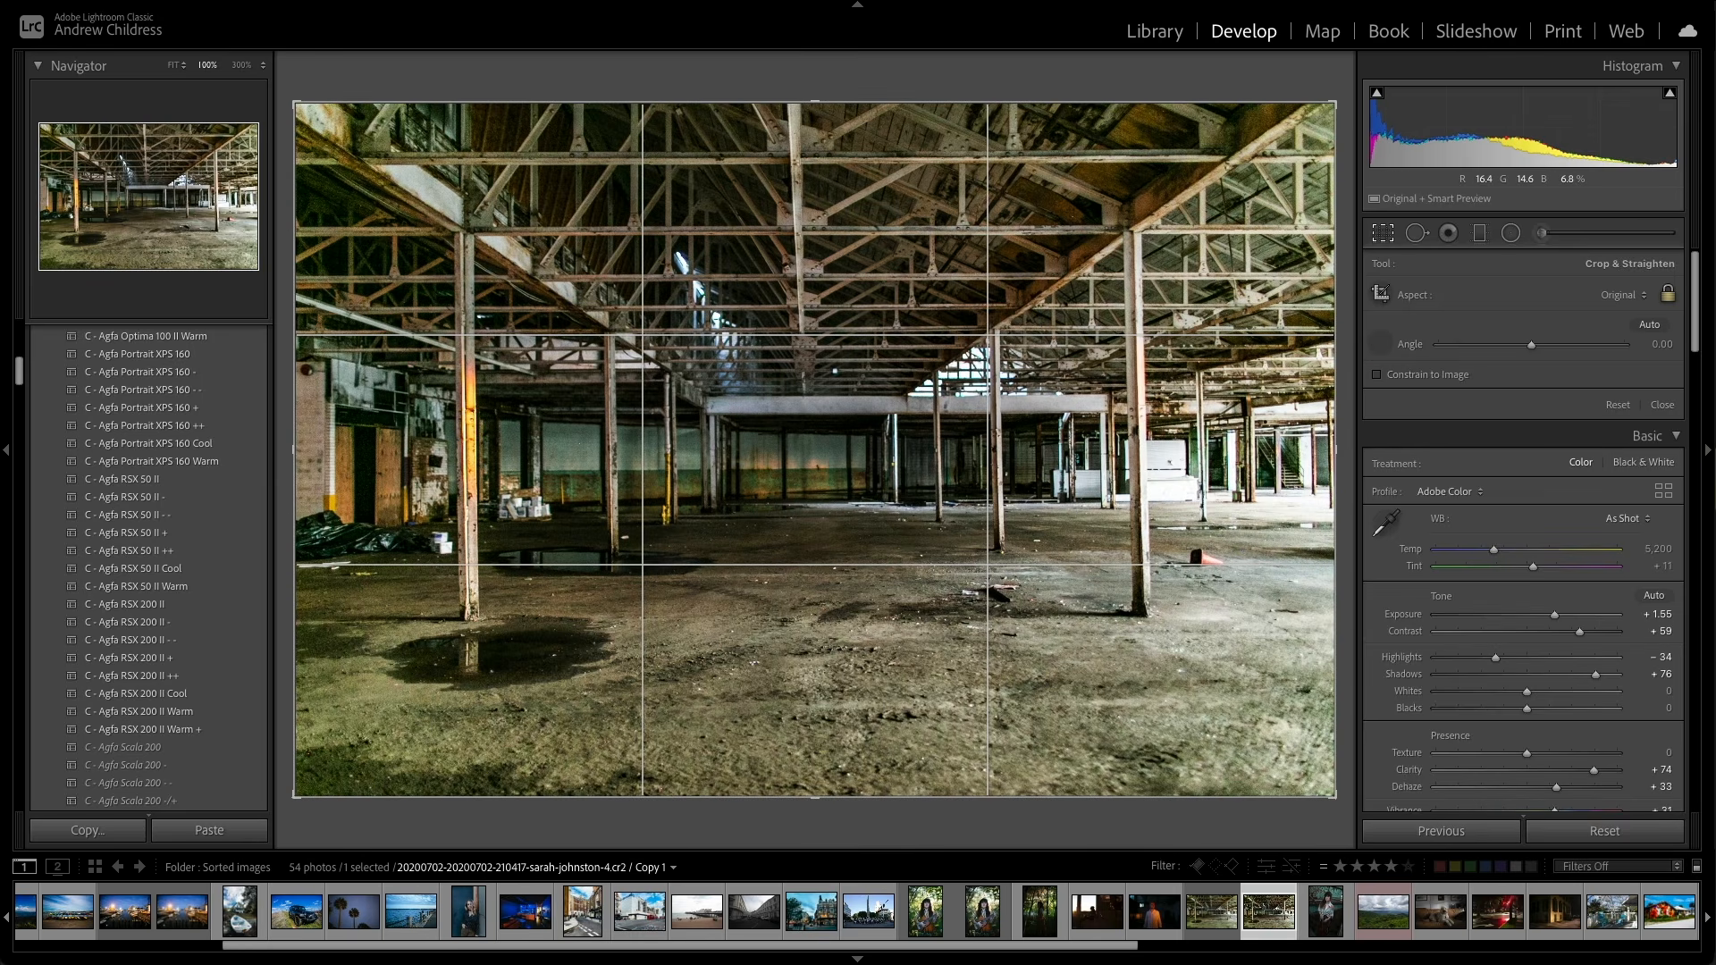
pyautogui.moveTo(581, 309); pyautogui.dragTo(1124, 311)
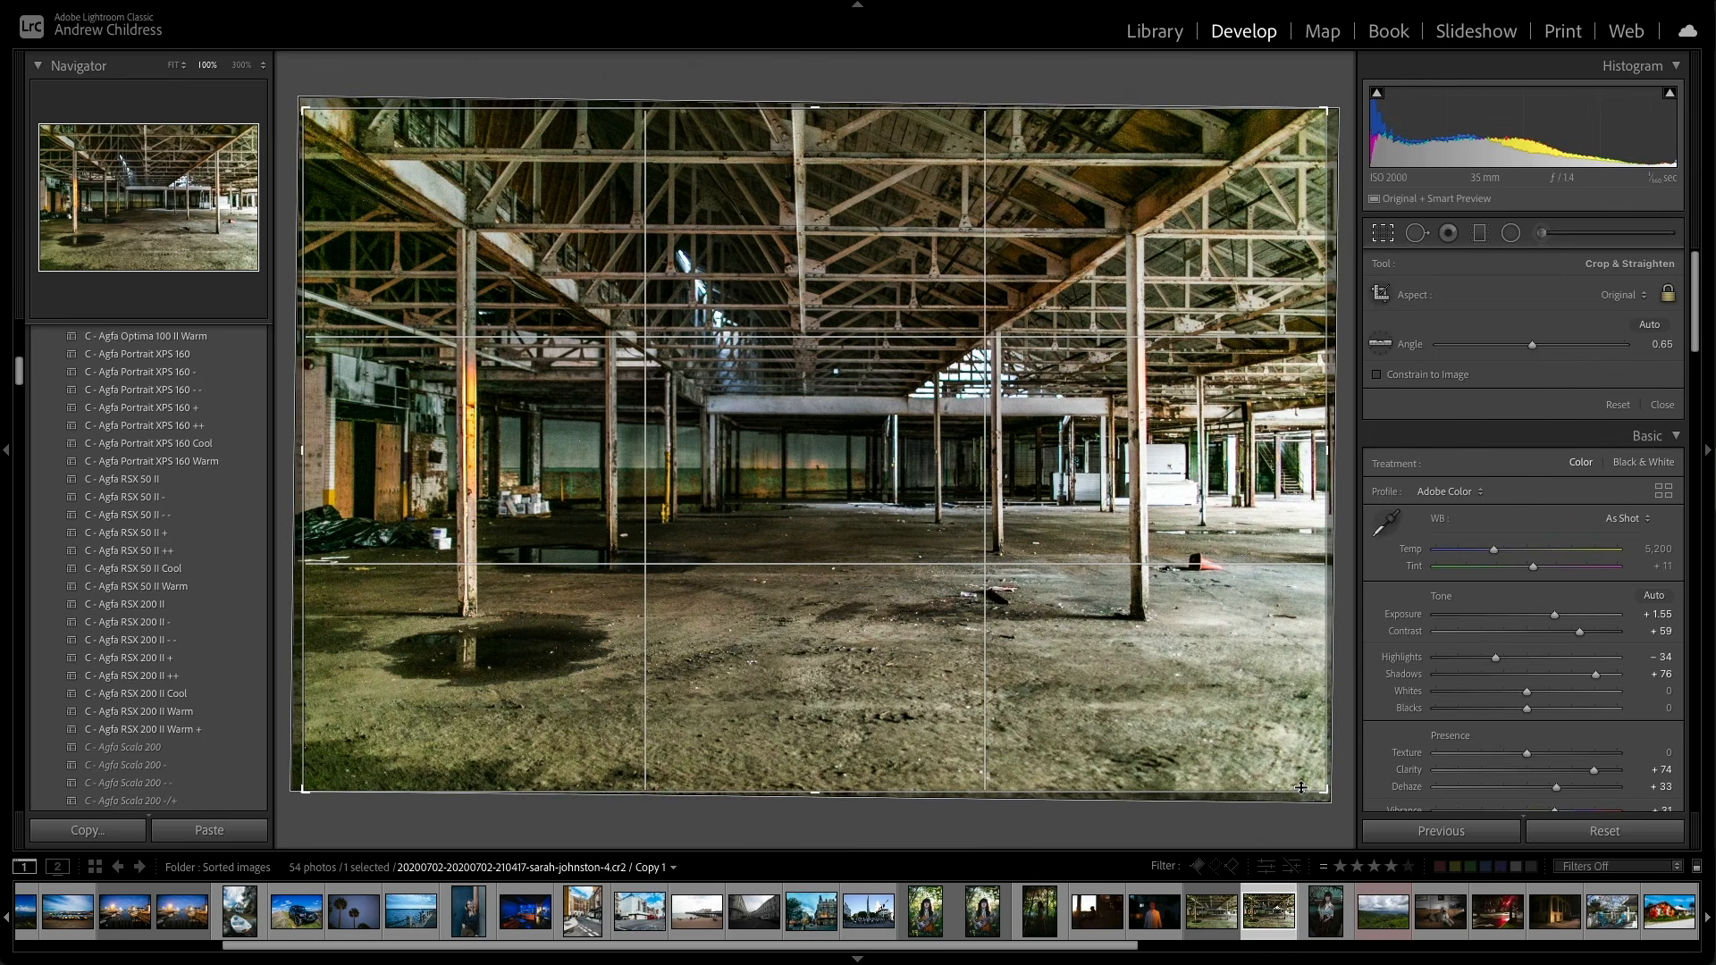
# Step: Tighten the crop at the original aspect ratio, reposition the photo inside the frame, and apply it in full view
pyautogui.moveTo(1327, 792); pyautogui.dragTo(1290, 754)
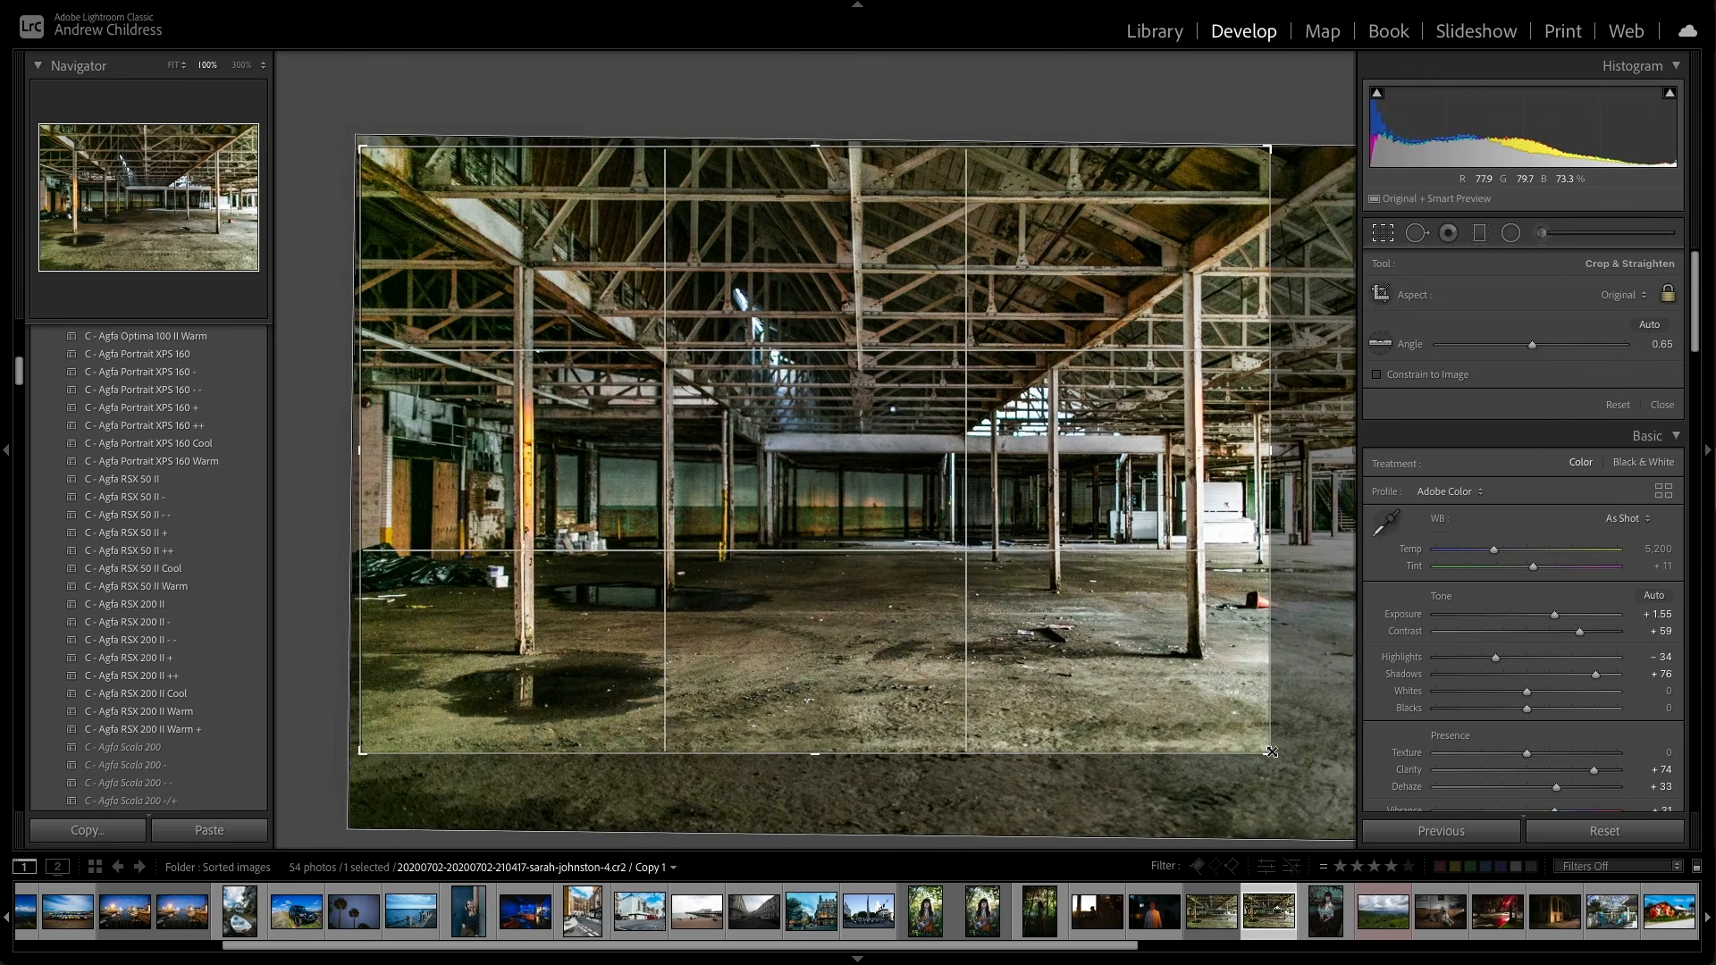
pyautogui.moveTo(1111, 601); pyautogui.dragTo(1065, 572)
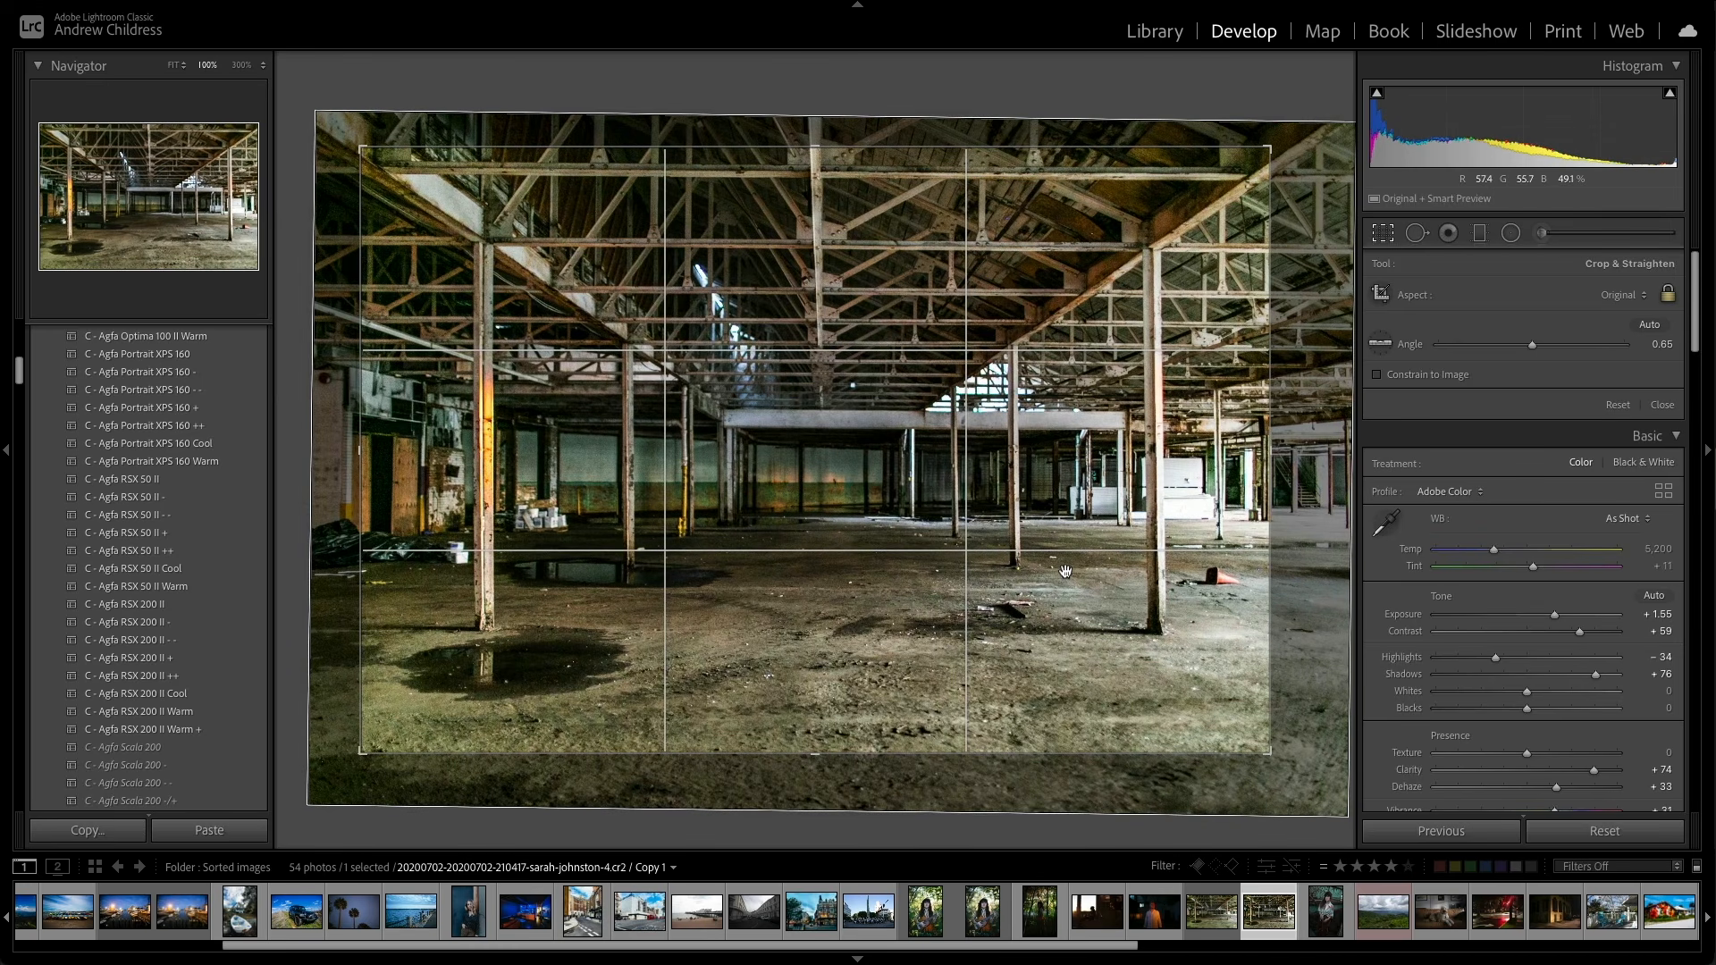
pyautogui.press('Return')
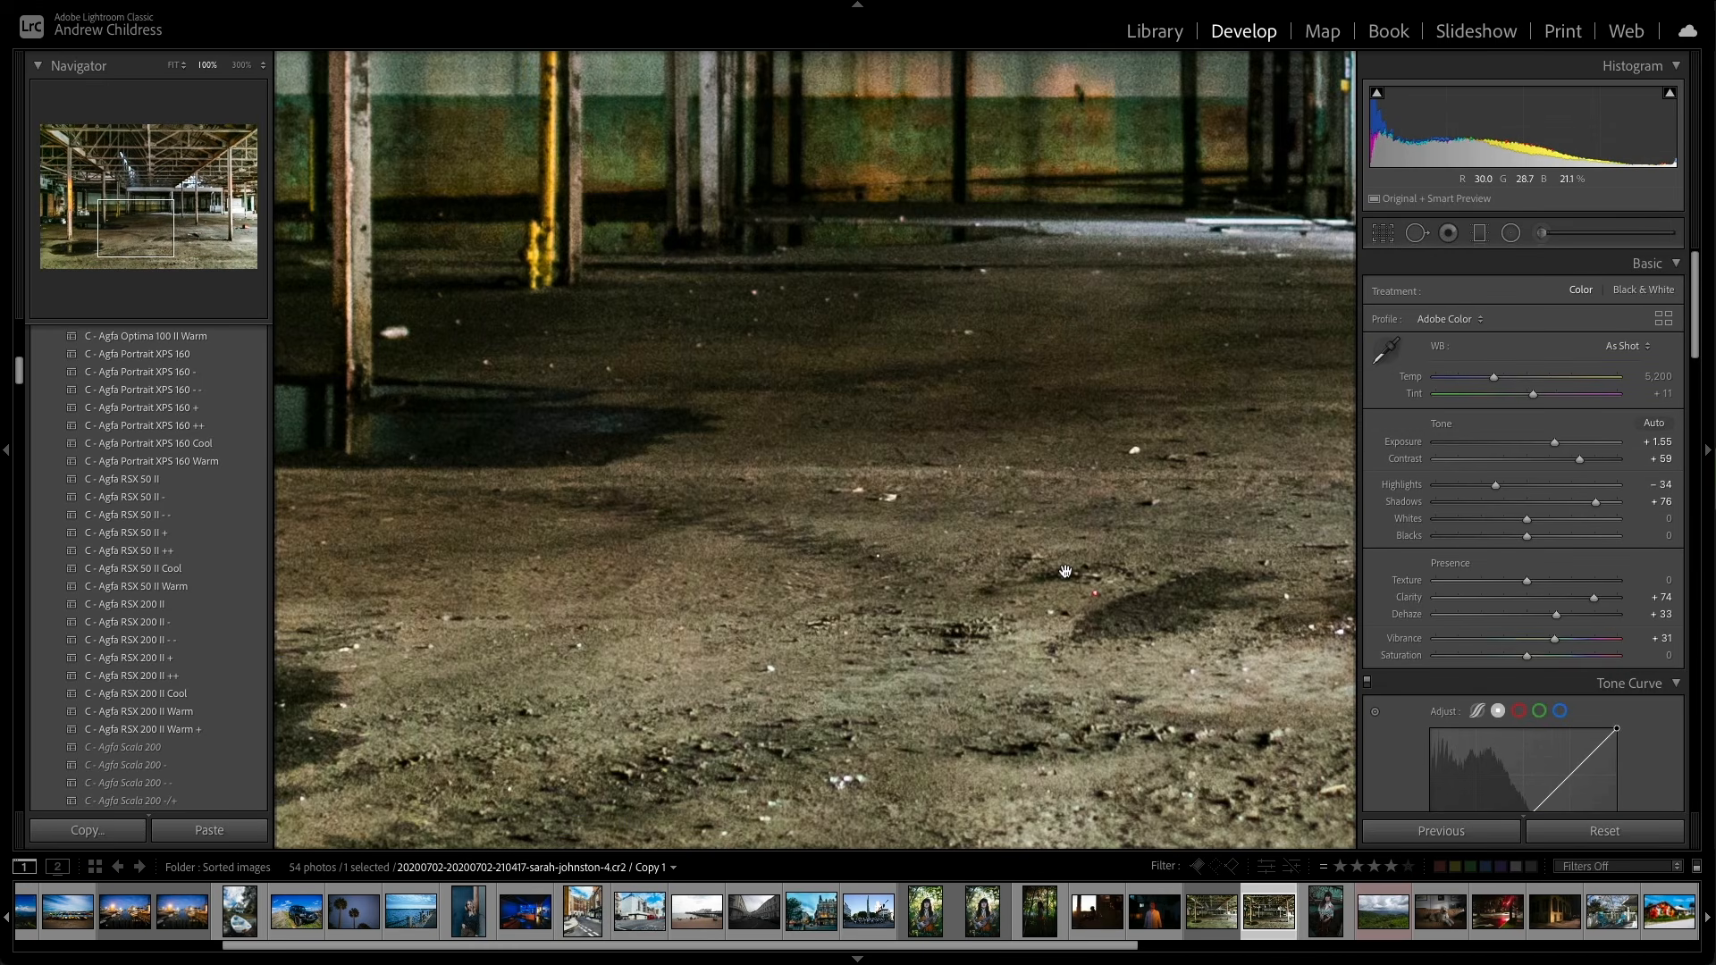
pyautogui.click(1066, 573)
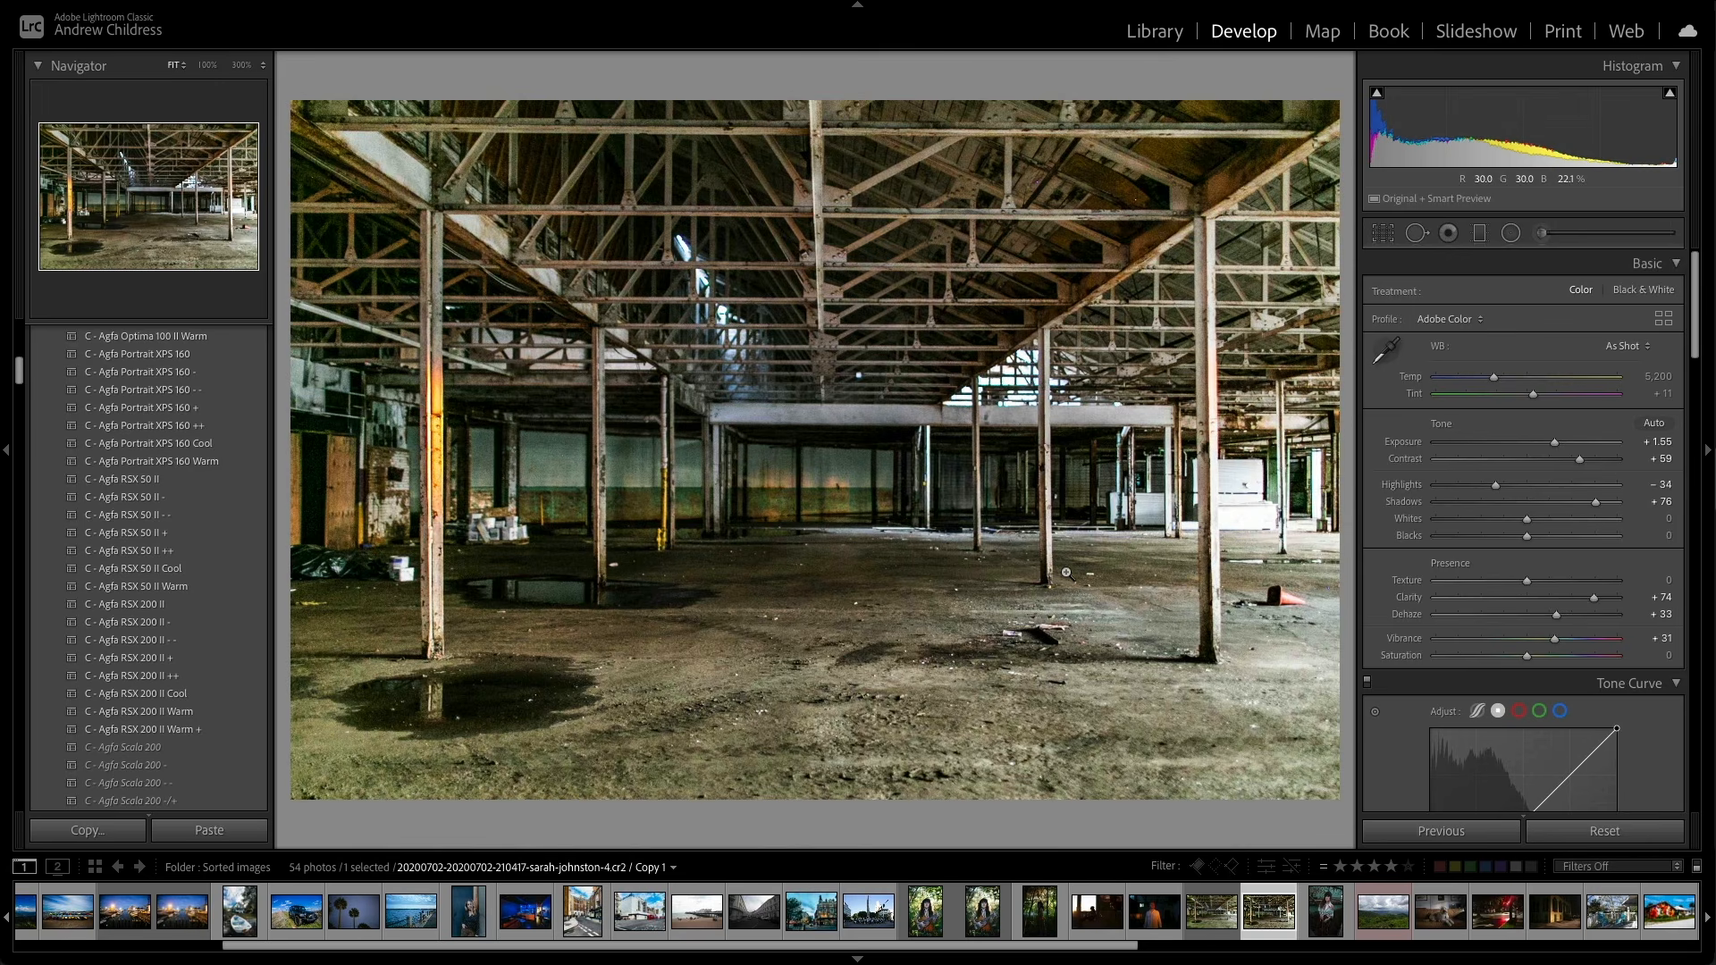
# Step: Unlock the crop's aspect ratio, narrow and shorten the frame freely, and reposition the photo to centre the back of the warehouse
pyautogui.press('r')
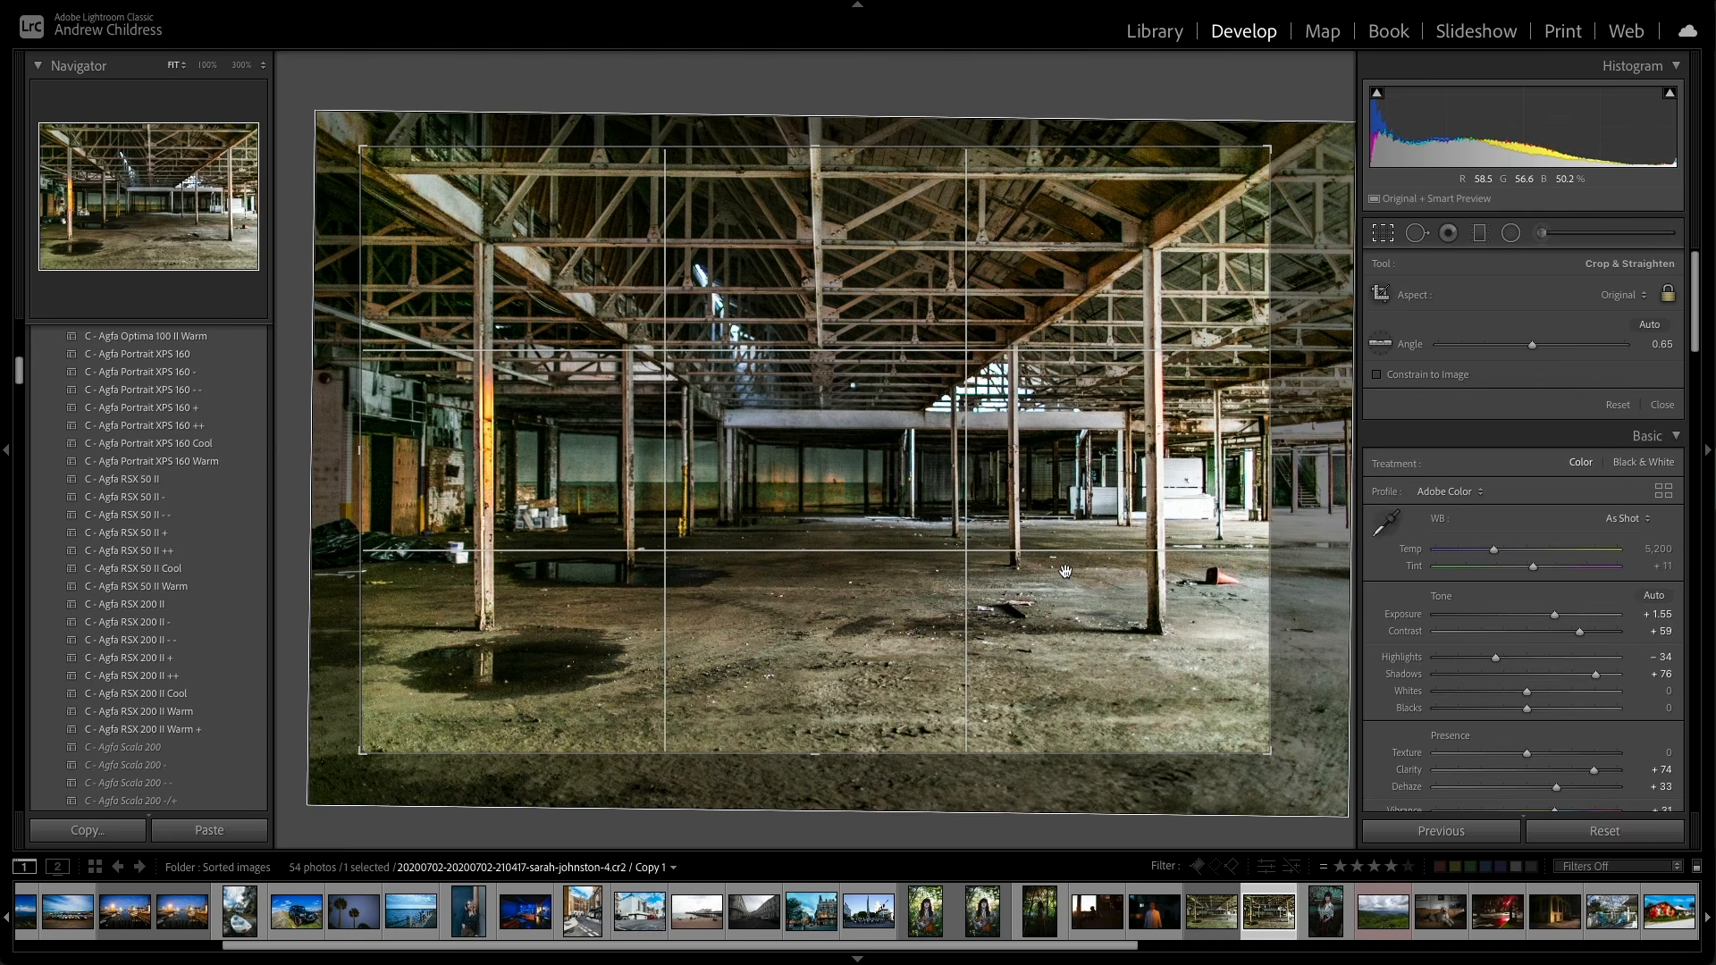
pyautogui.click(1668, 297)
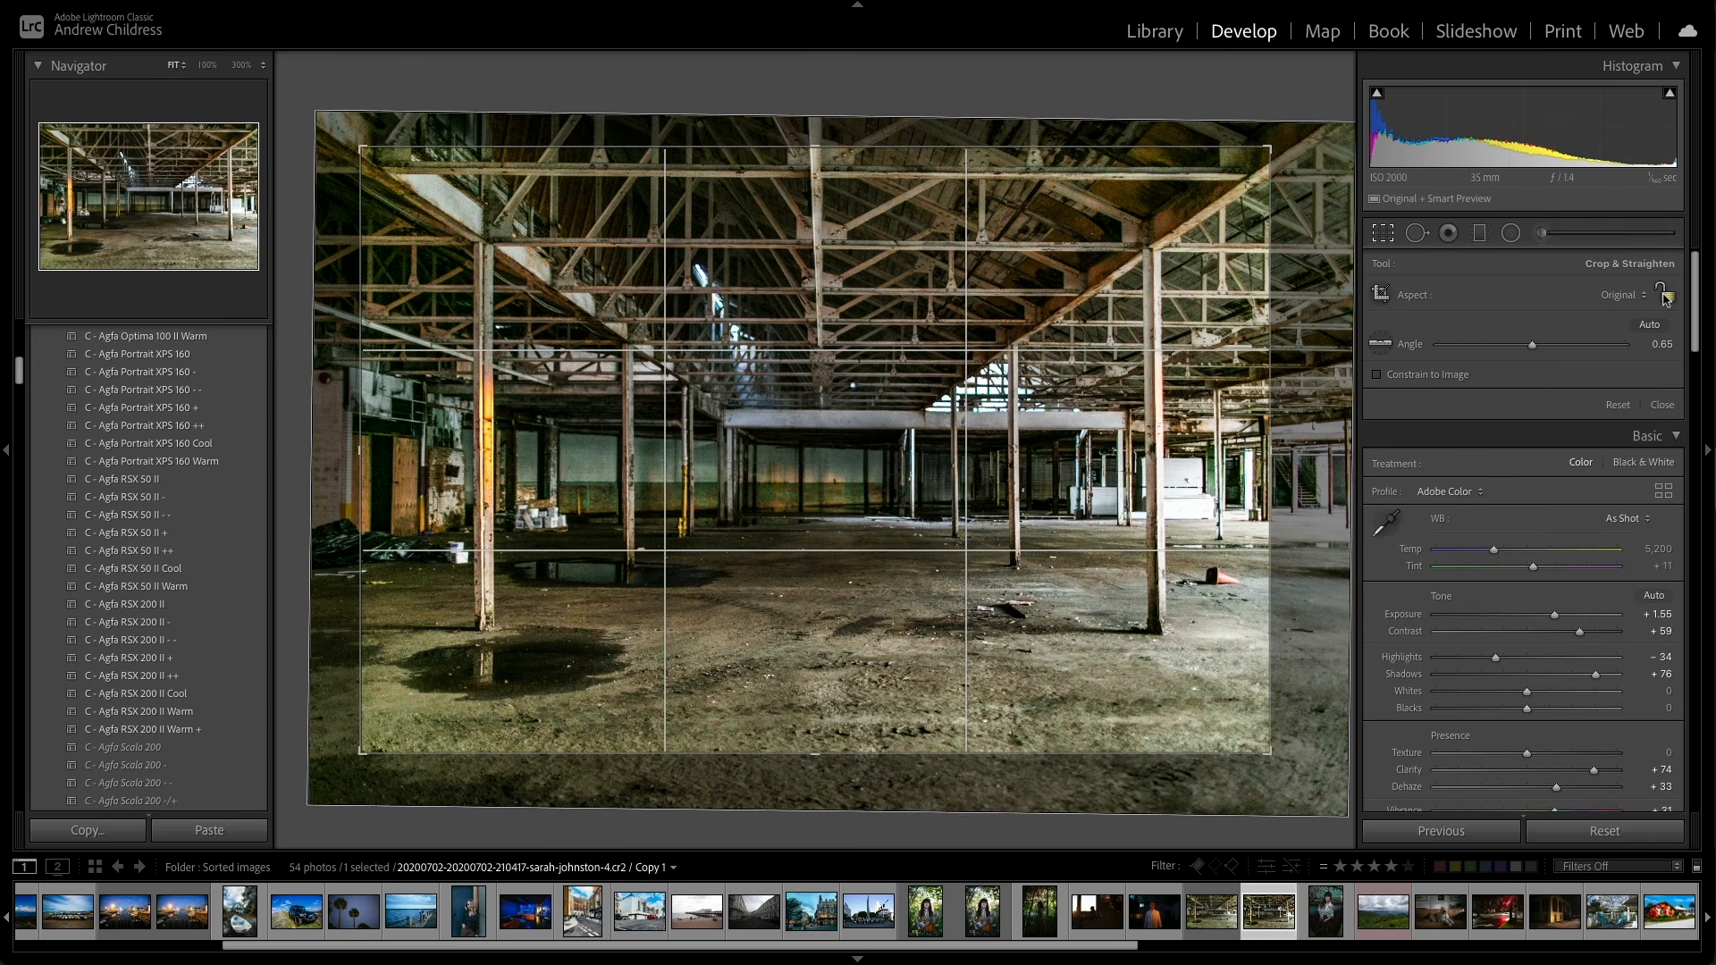
pyautogui.moveTo(1268, 752); pyautogui.dragTo(1093, 746)
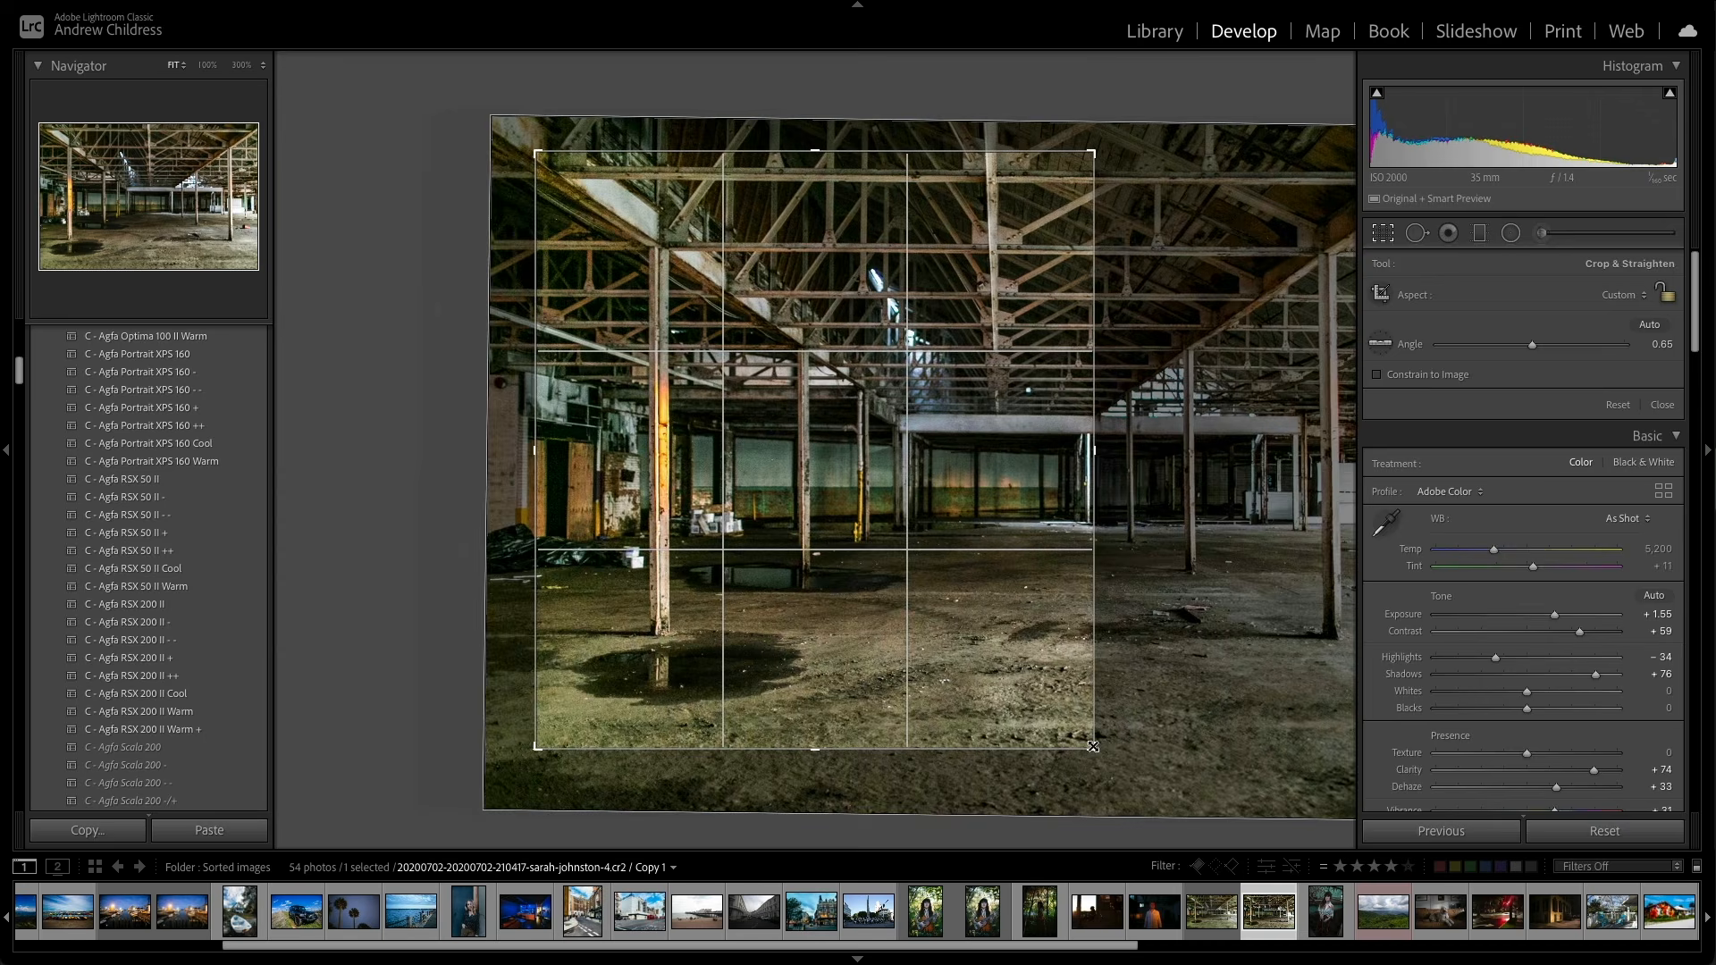
pyautogui.moveTo(1113, 269); pyautogui.dragTo(1044, 268)
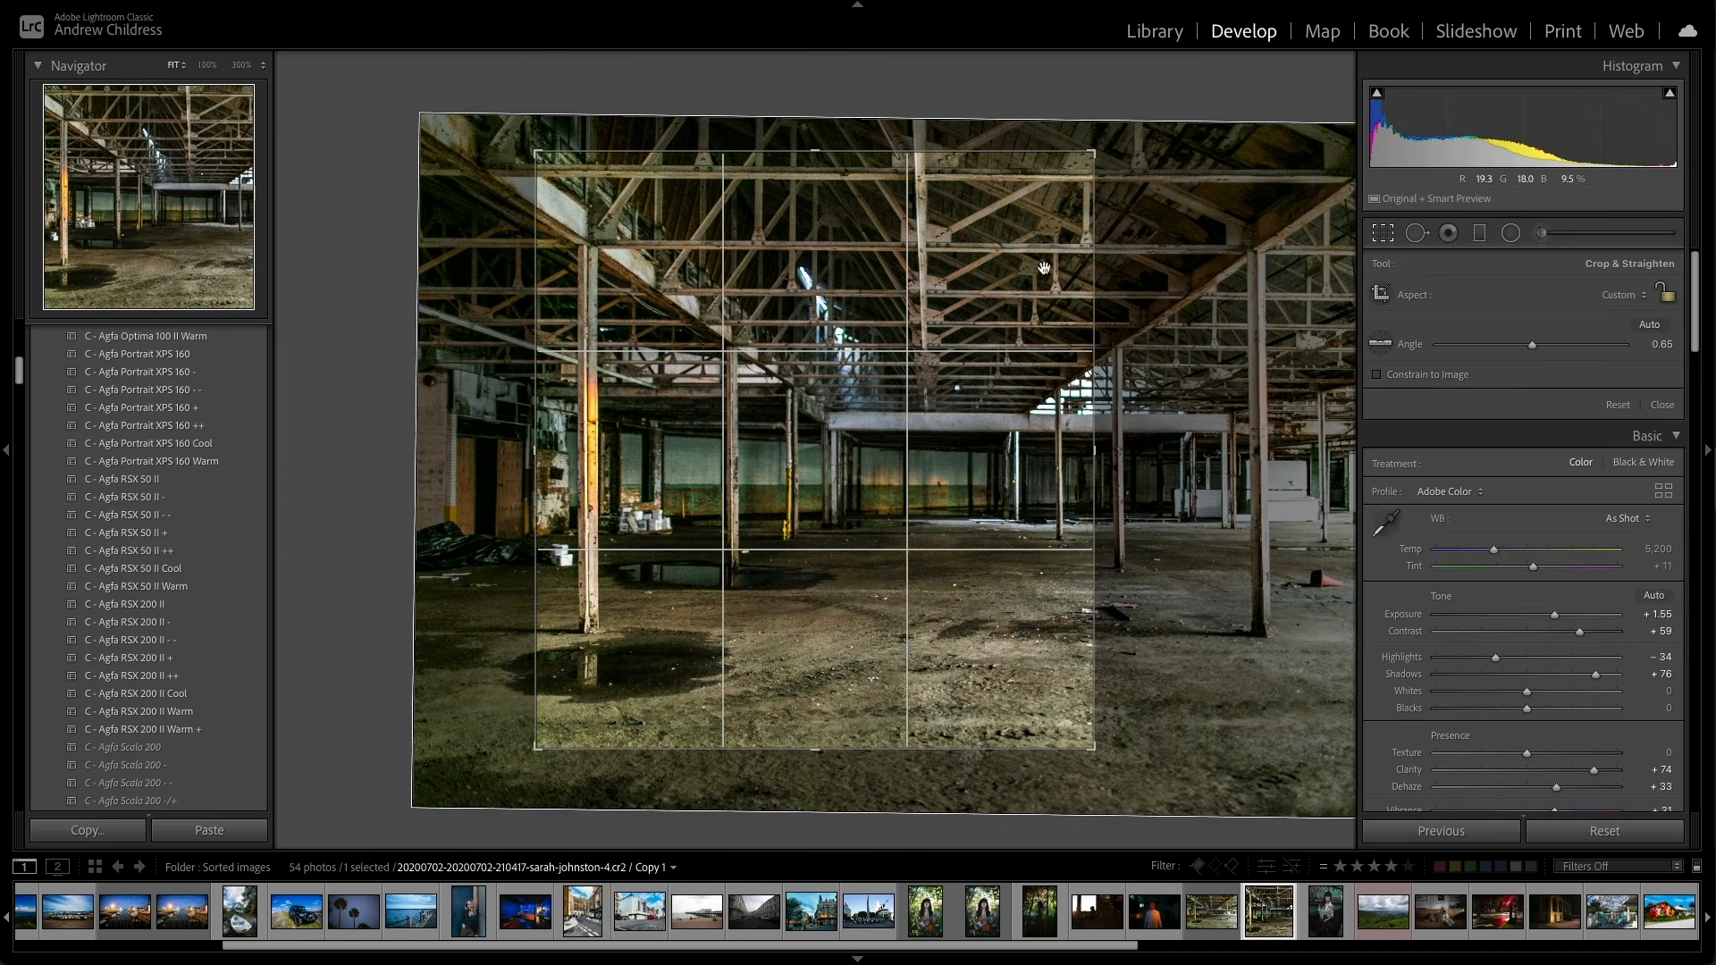
pyautogui.moveTo(1092, 152); pyautogui.dragTo(1106, 266)
pyautogui.moveTo(1029, 398); pyautogui.dragTo(949, 519)
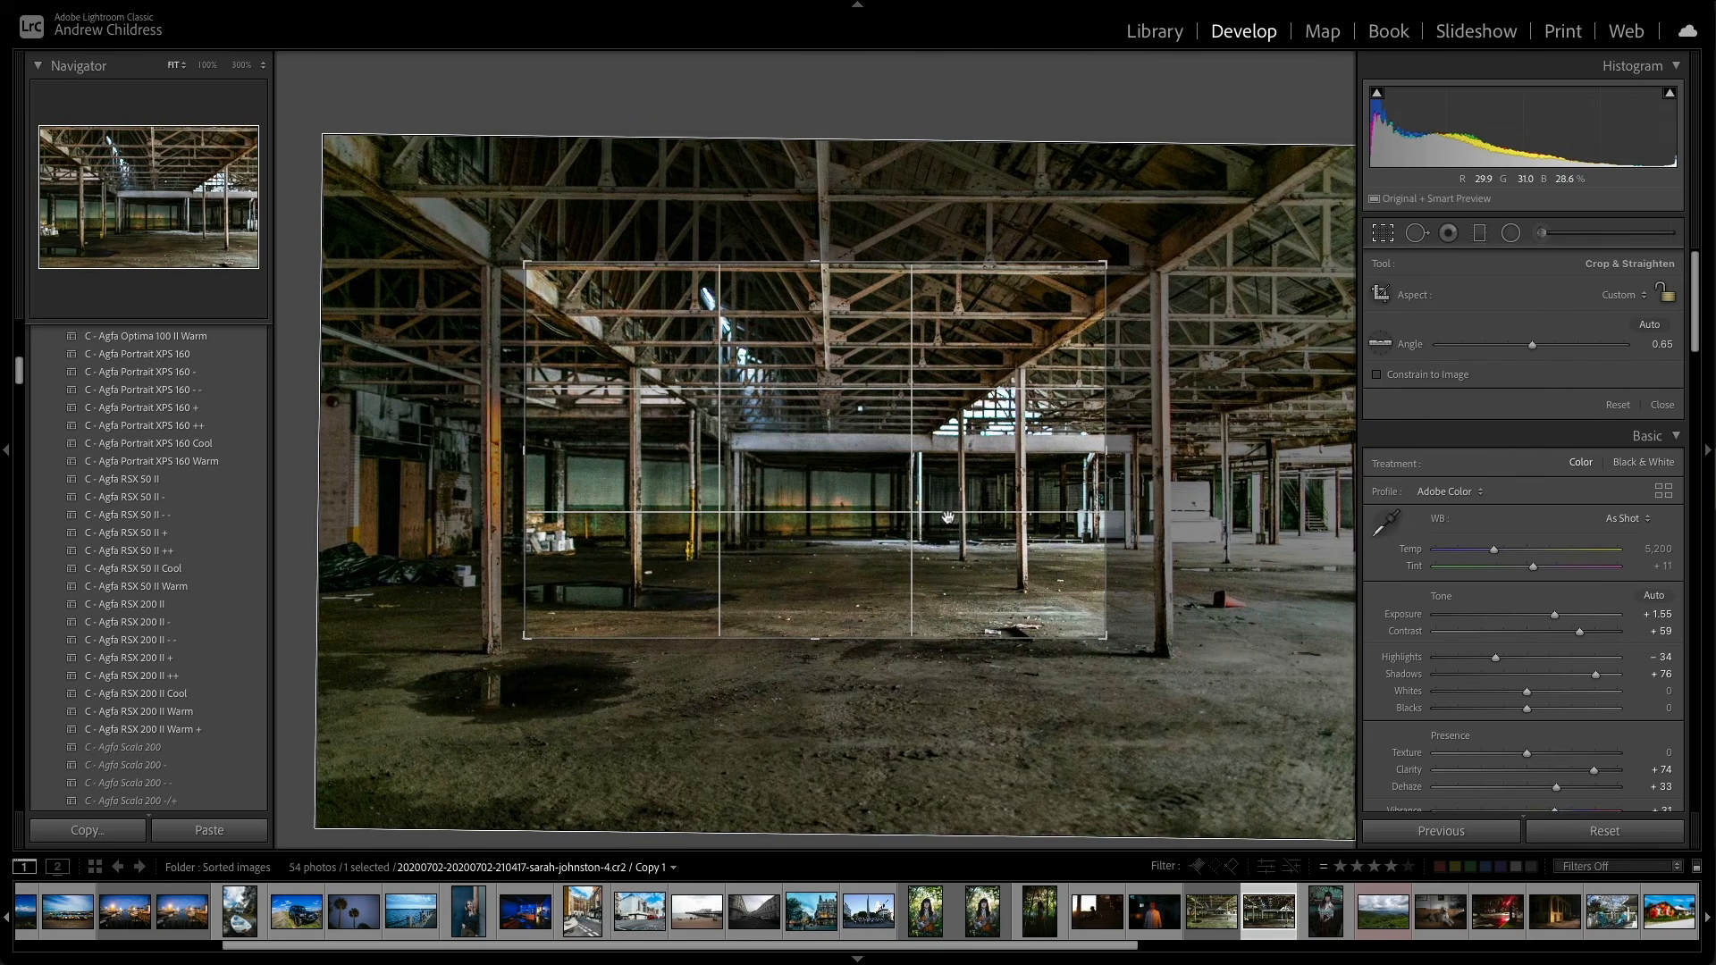
# Step: Set the crop aspect to 1 x 1, enlarge the square frame, reposition and rotate the photo to 0.44, and apply the crop
pyautogui.click(1627, 297)
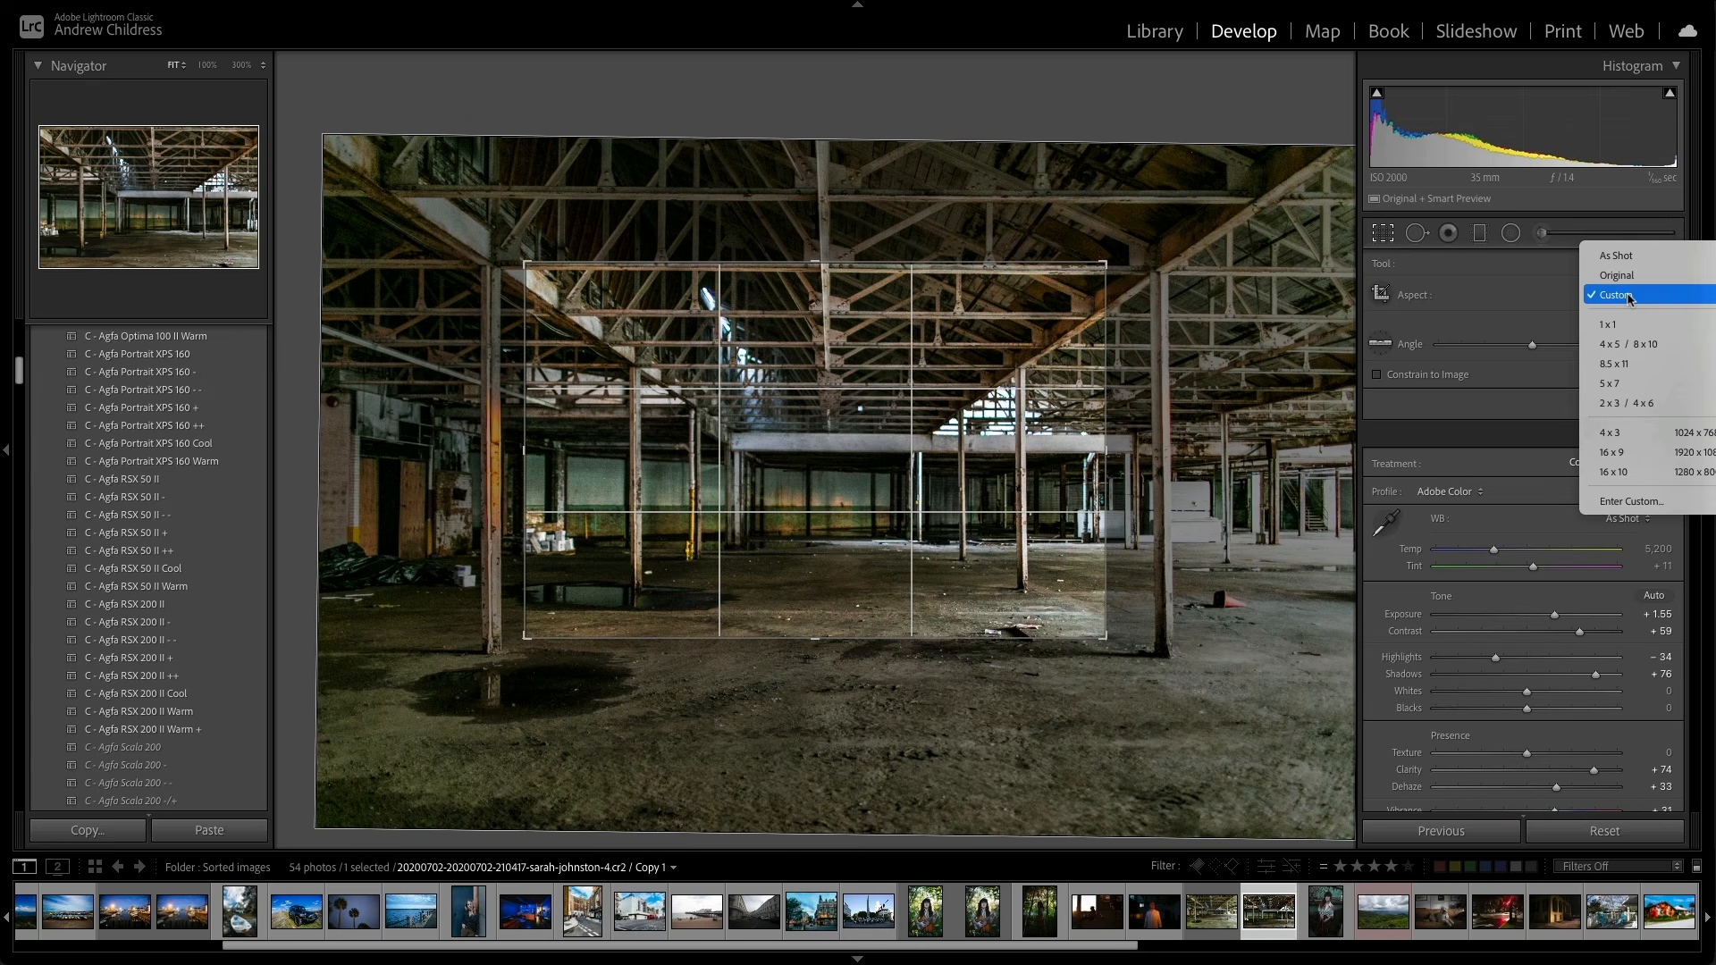
pyautogui.click(1625, 327)
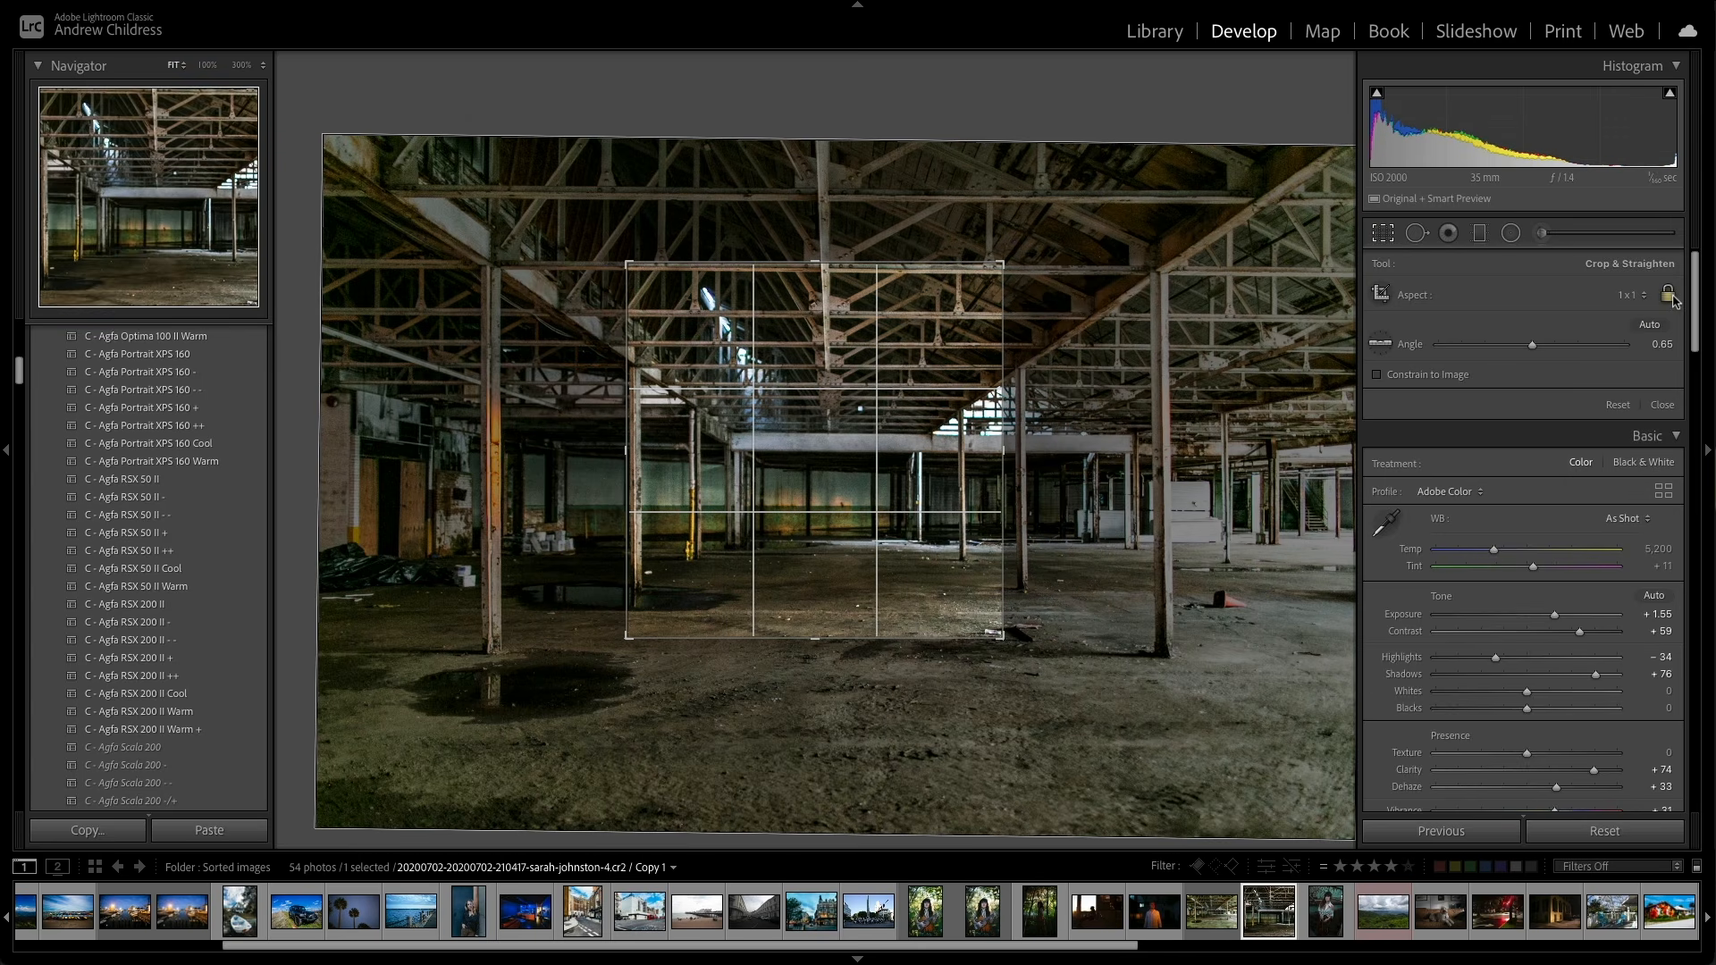
pyautogui.moveTo(1001, 636); pyautogui.dragTo(1093, 728)
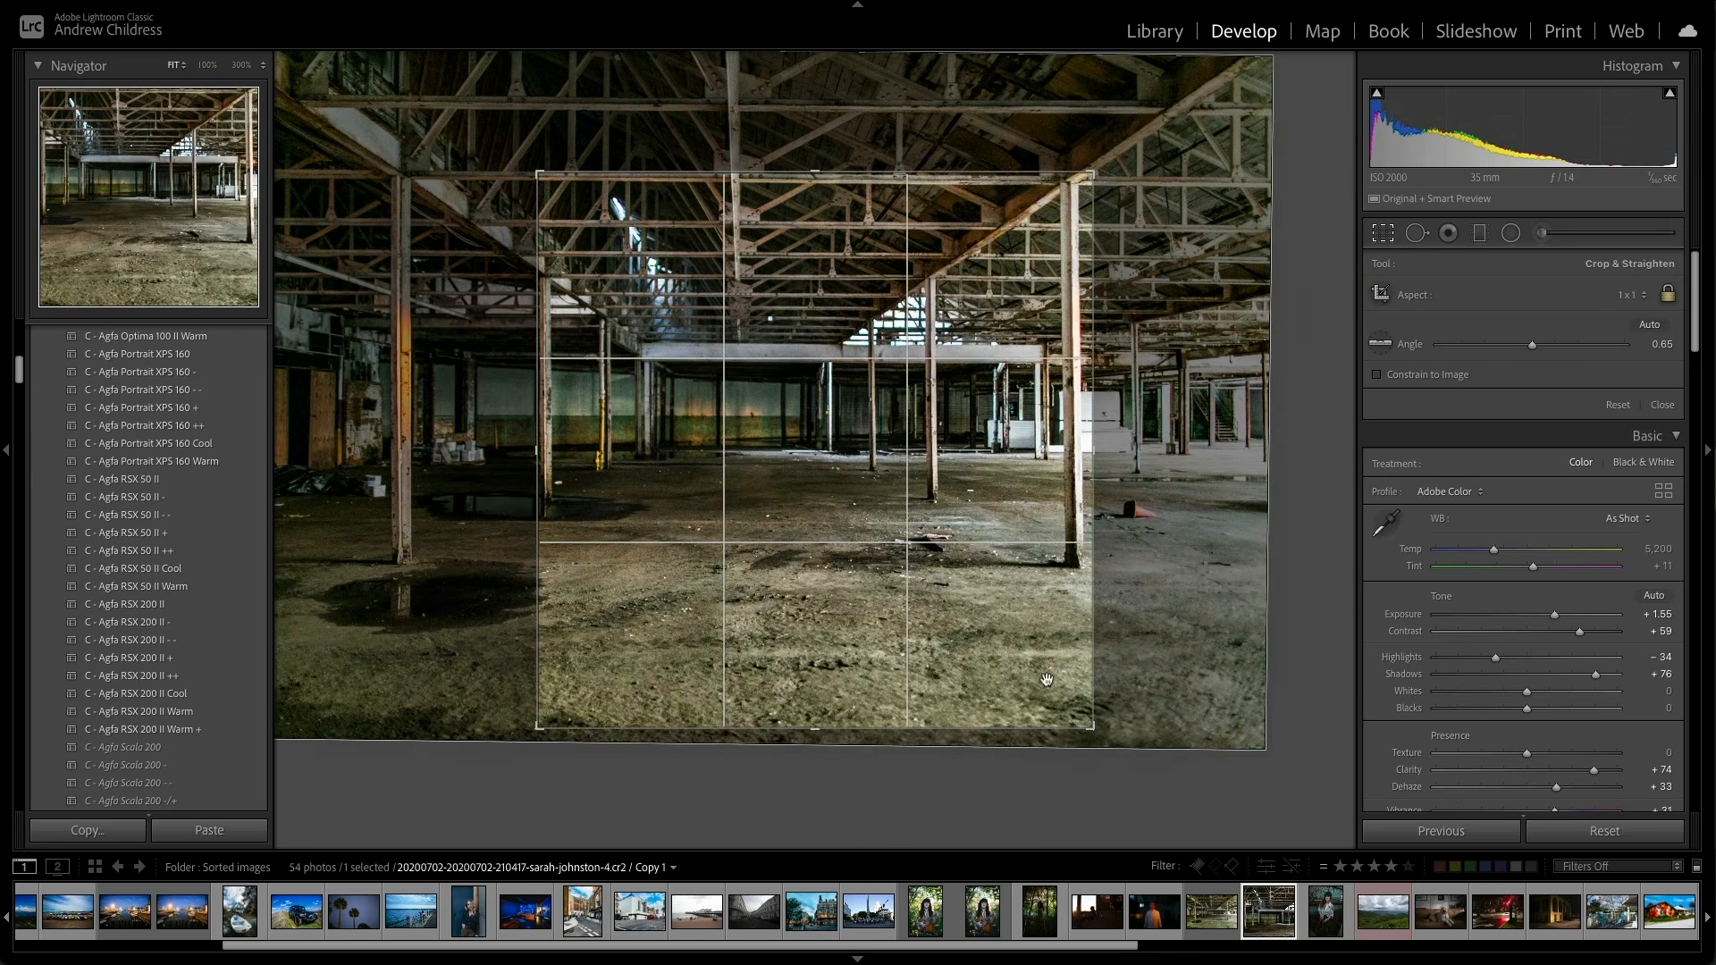
pyautogui.moveTo(898, 593); pyautogui.dragTo(978, 677)
pyautogui.moveTo(1242, 545); pyautogui.dragTo(1243, 542)
pyautogui.press('Return')
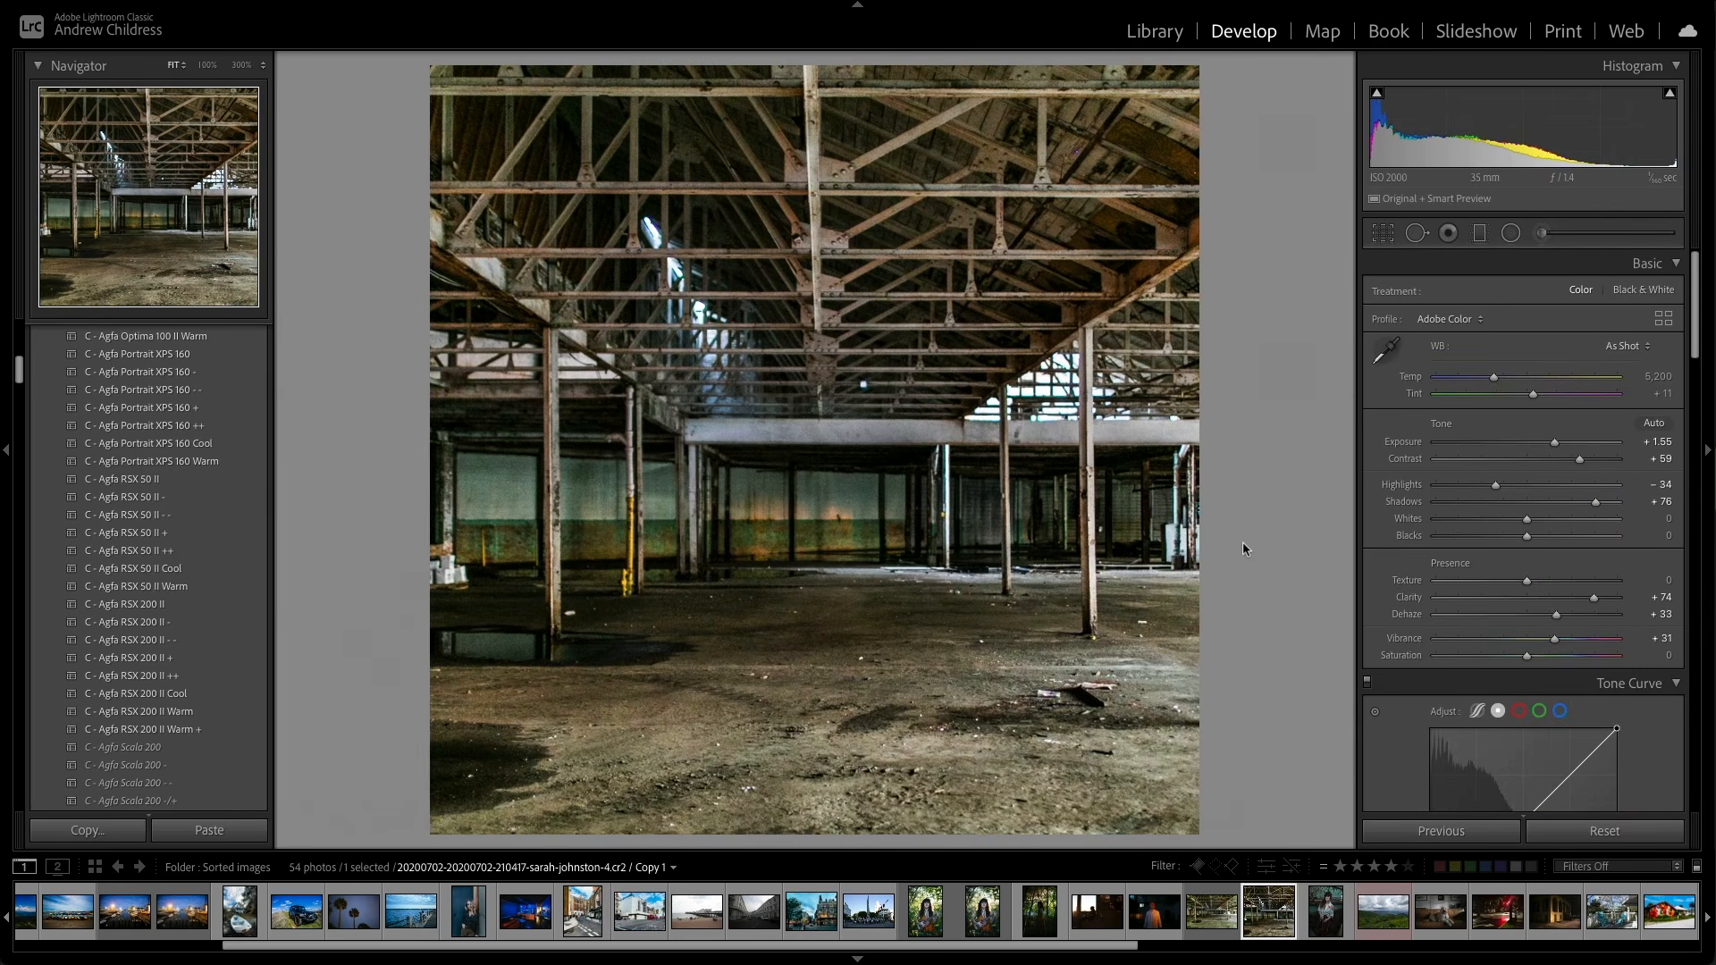
# Step: Reset all Develop settings of the warehouse photo and undo that reset
pyautogui.click(1560, 836)
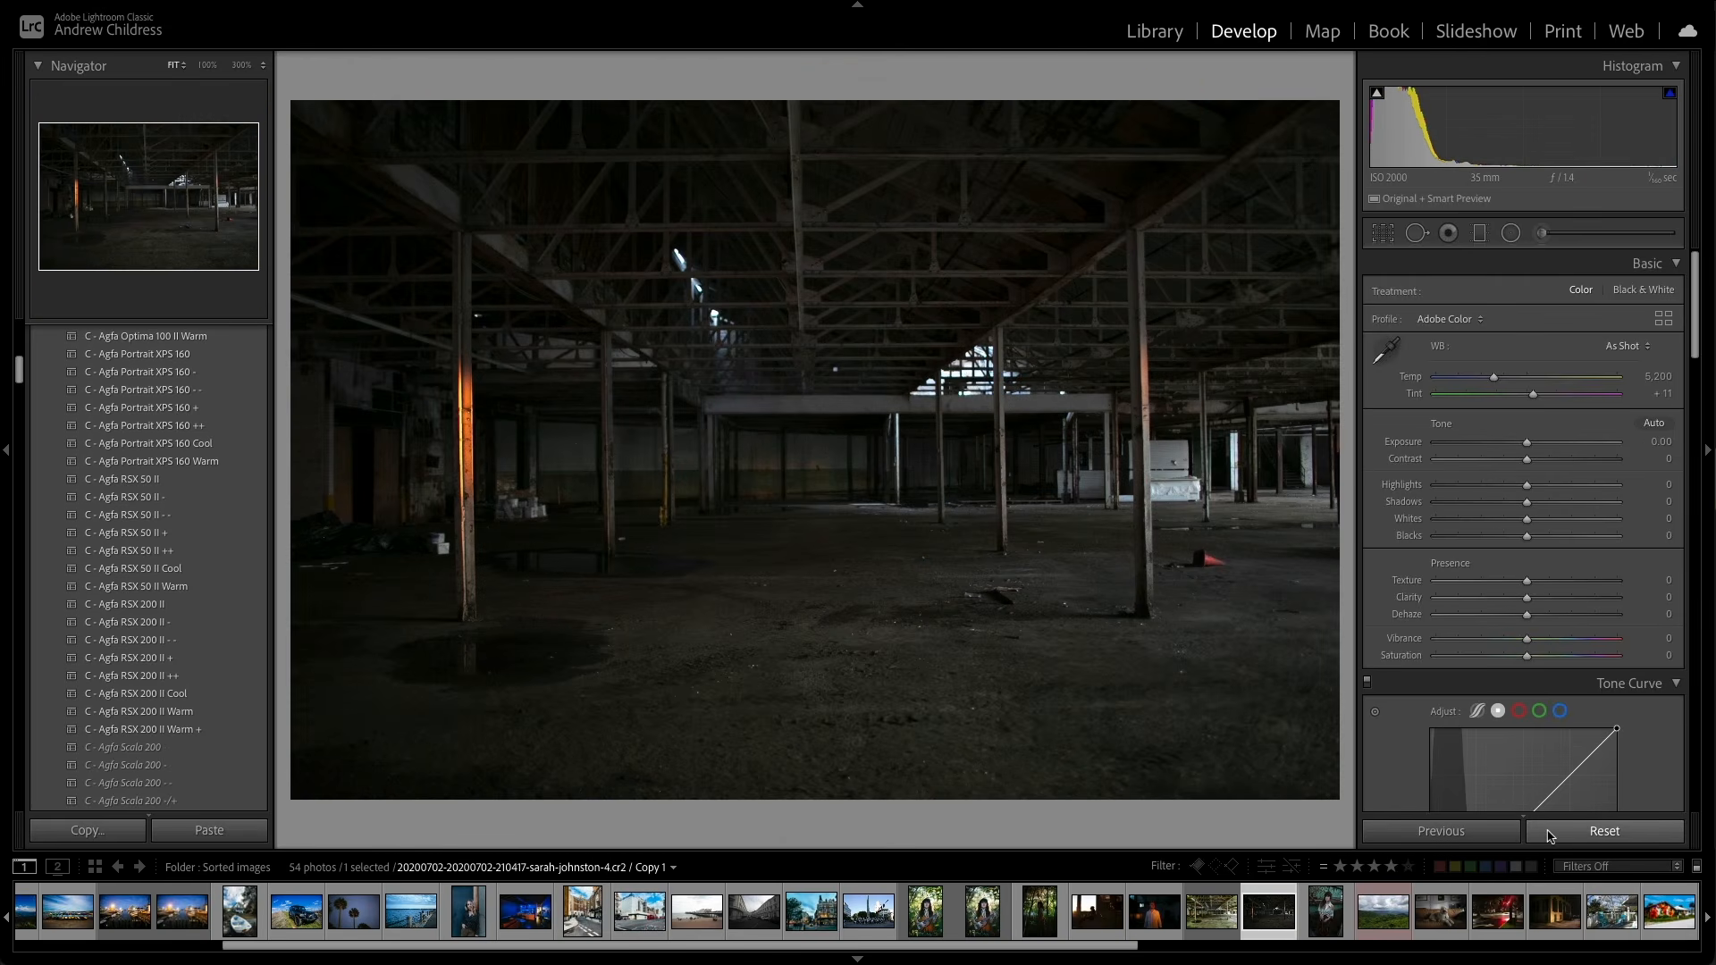
pyautogui.hotkey('ctrl', 'z')
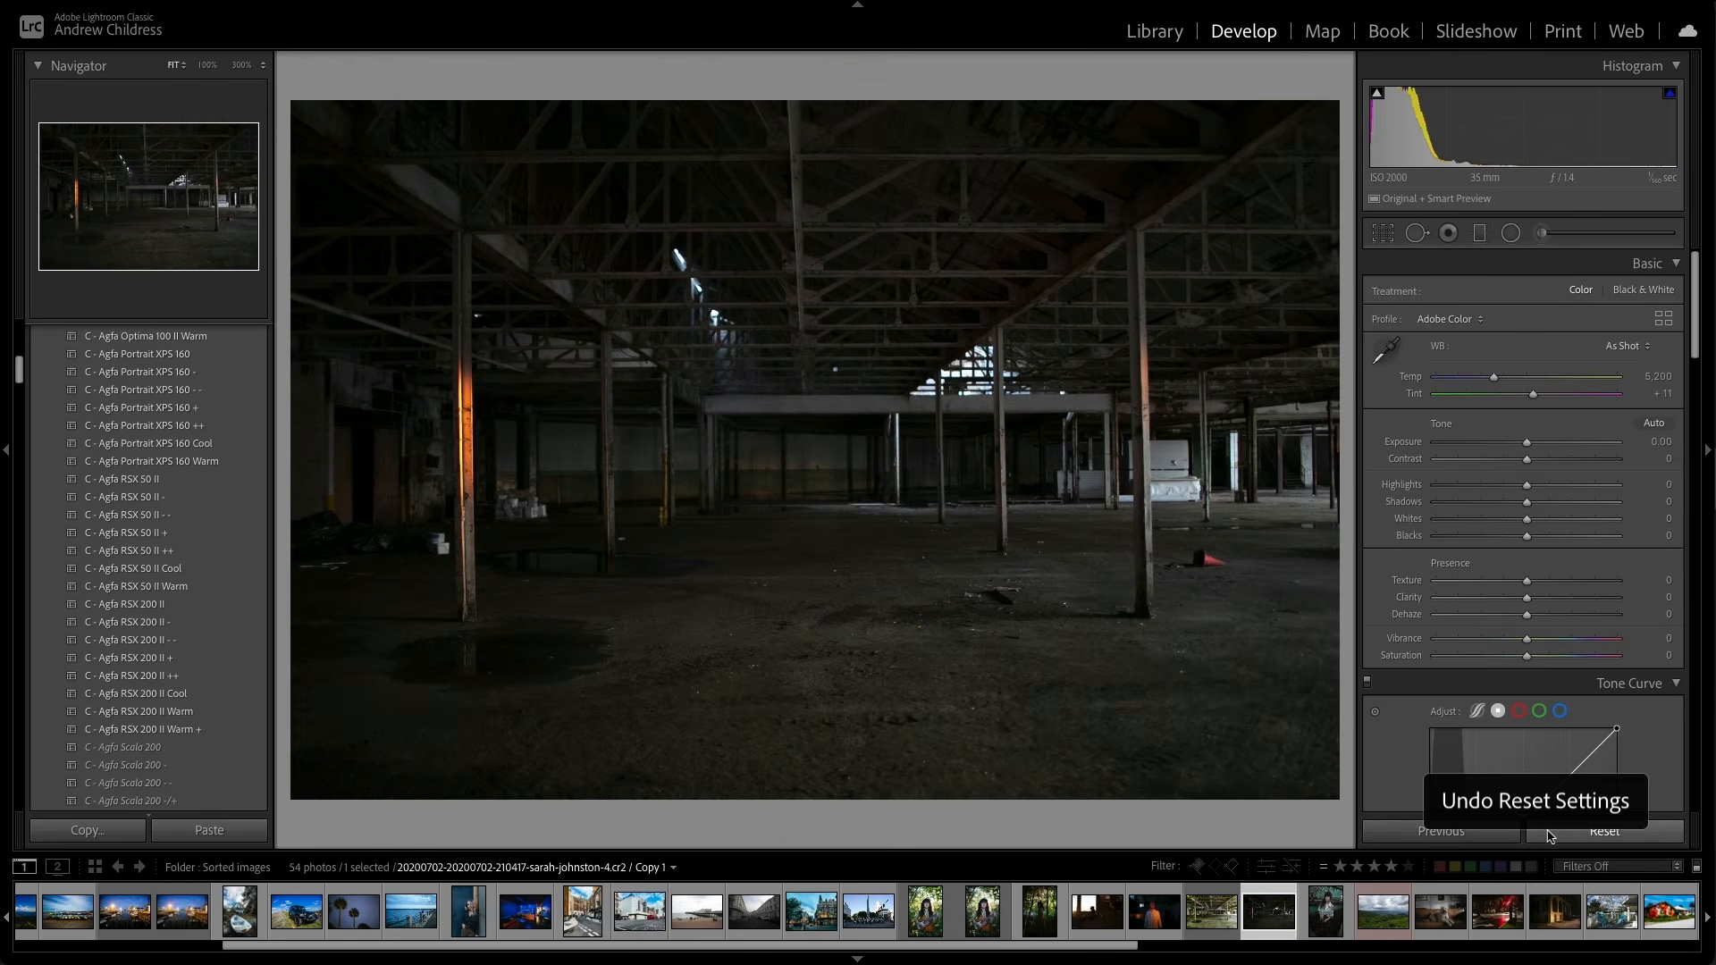
# Step: Reset only the warehouse photo's crop, rotate it to an angle of 1.23, and apply the crop
pyautogui.press('r')
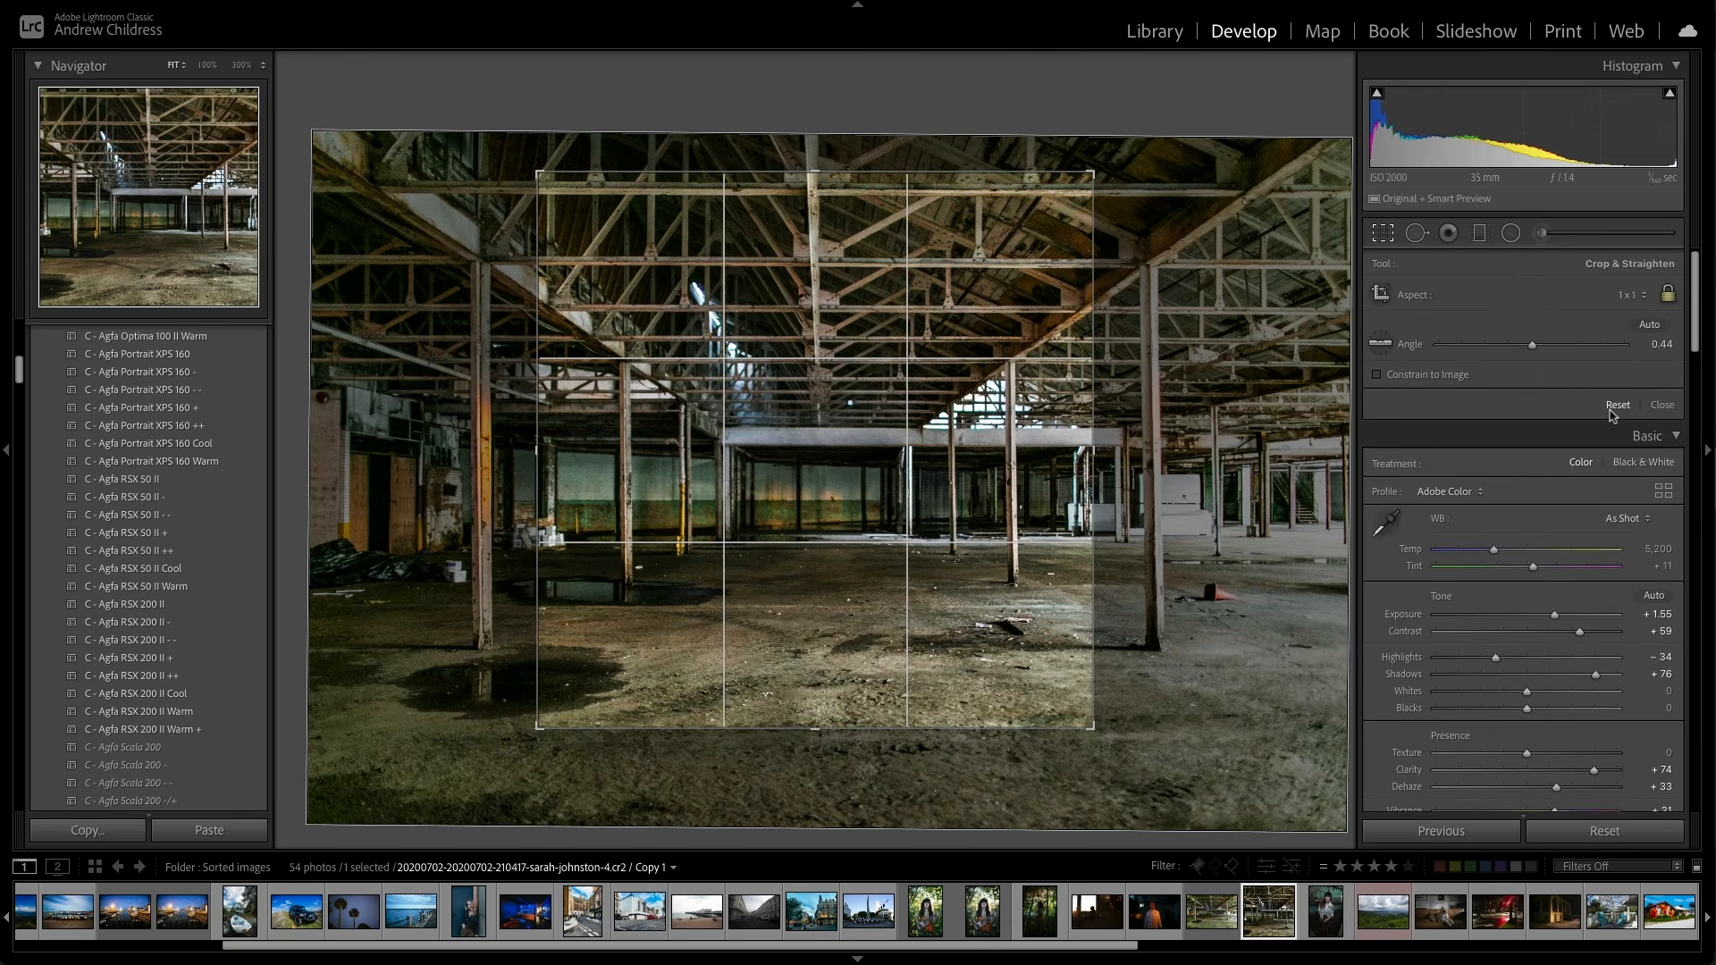
pyautogui.click(1617, 405)
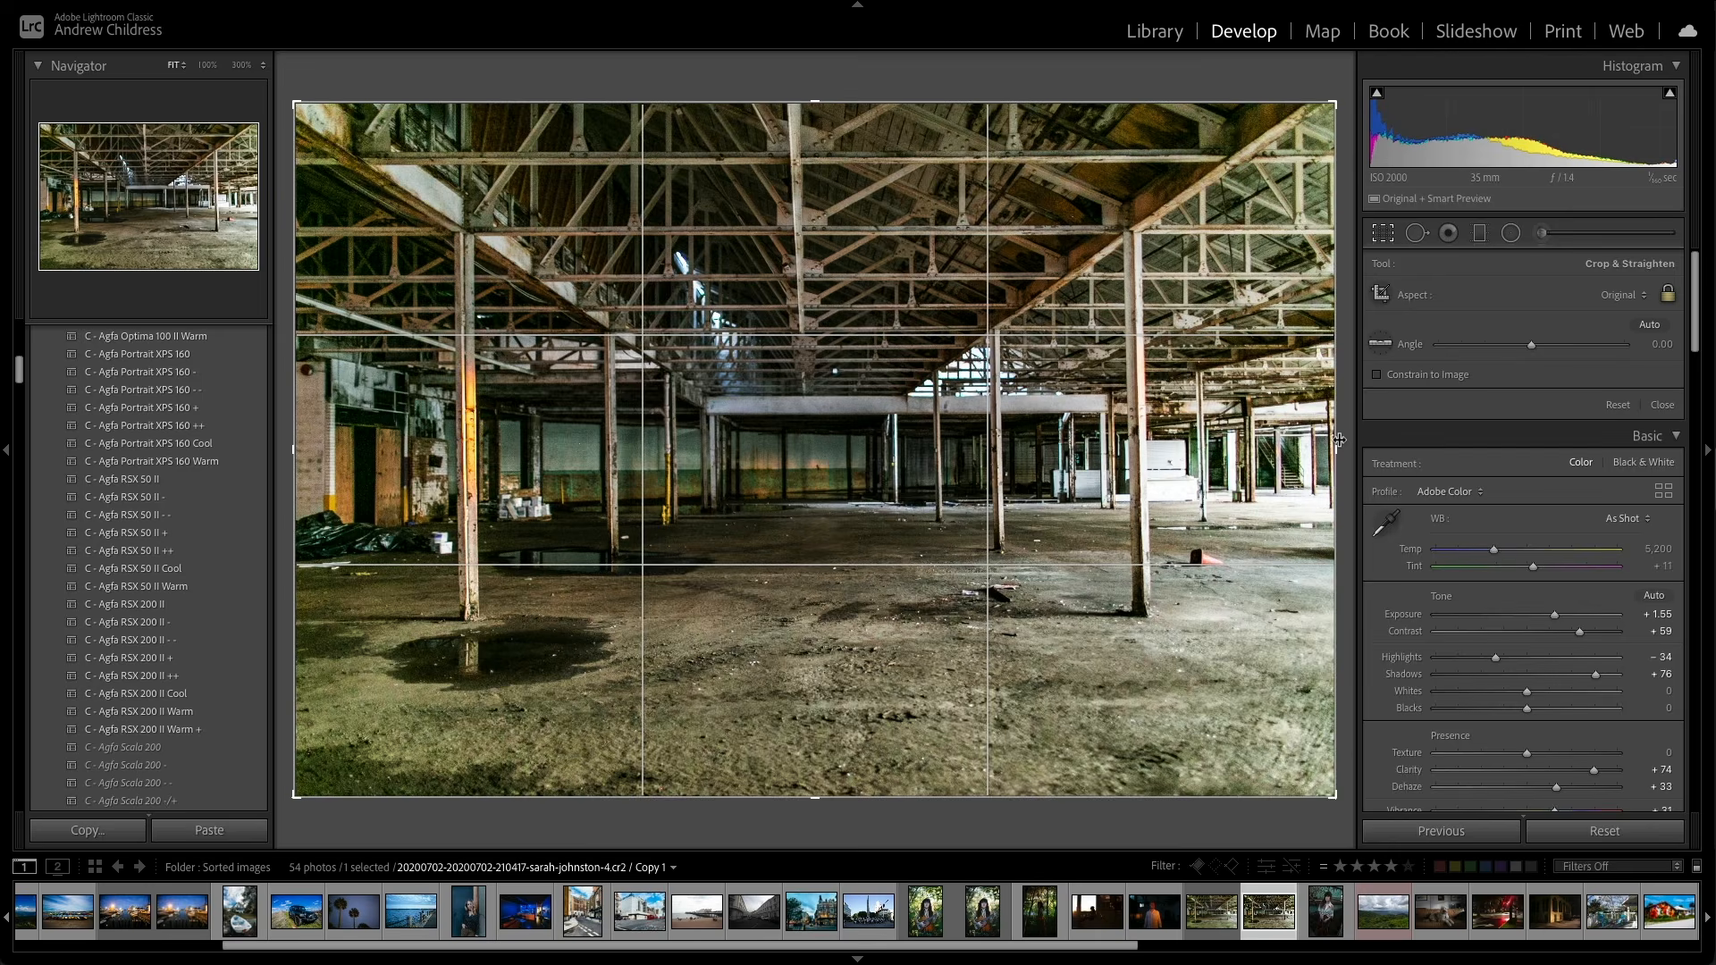
pyautogui.moveTo(1342, 439); pyautogui.dragTo(1341, 439)
pyautogui.press('r')
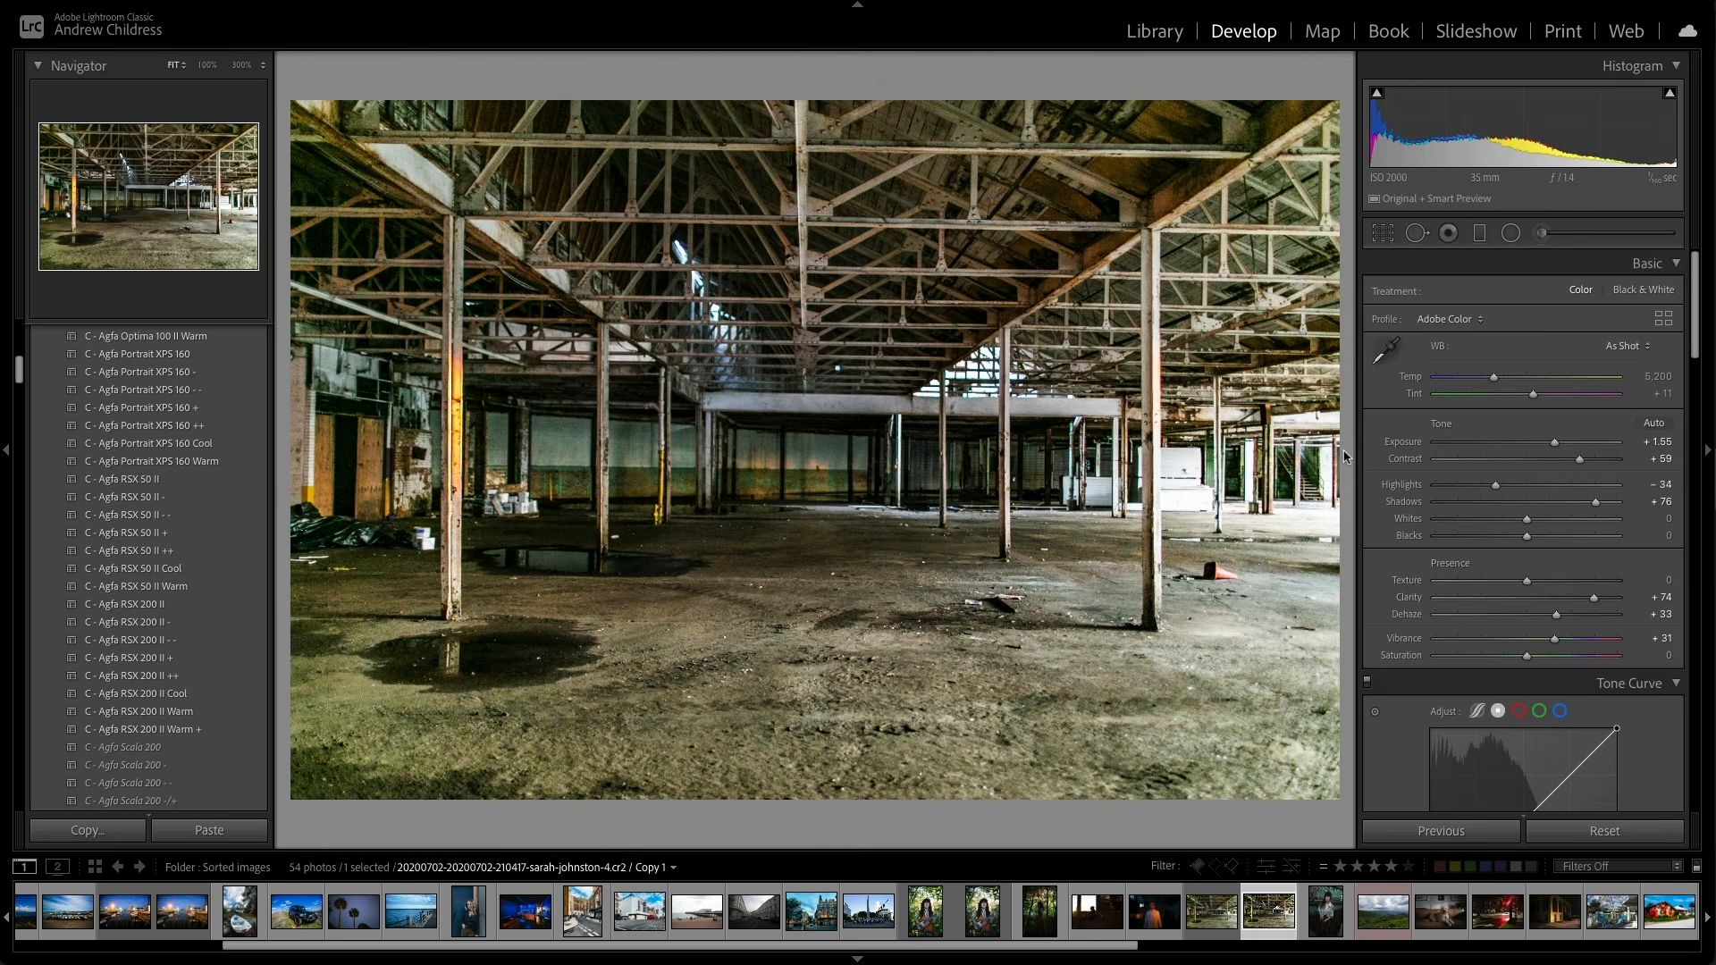
# Step: Reopen the crop, cycle its guide overlay to the golden spiral, tighten the frame, and reposition the photo at an angle of 0.88
pyautogui.press('r')
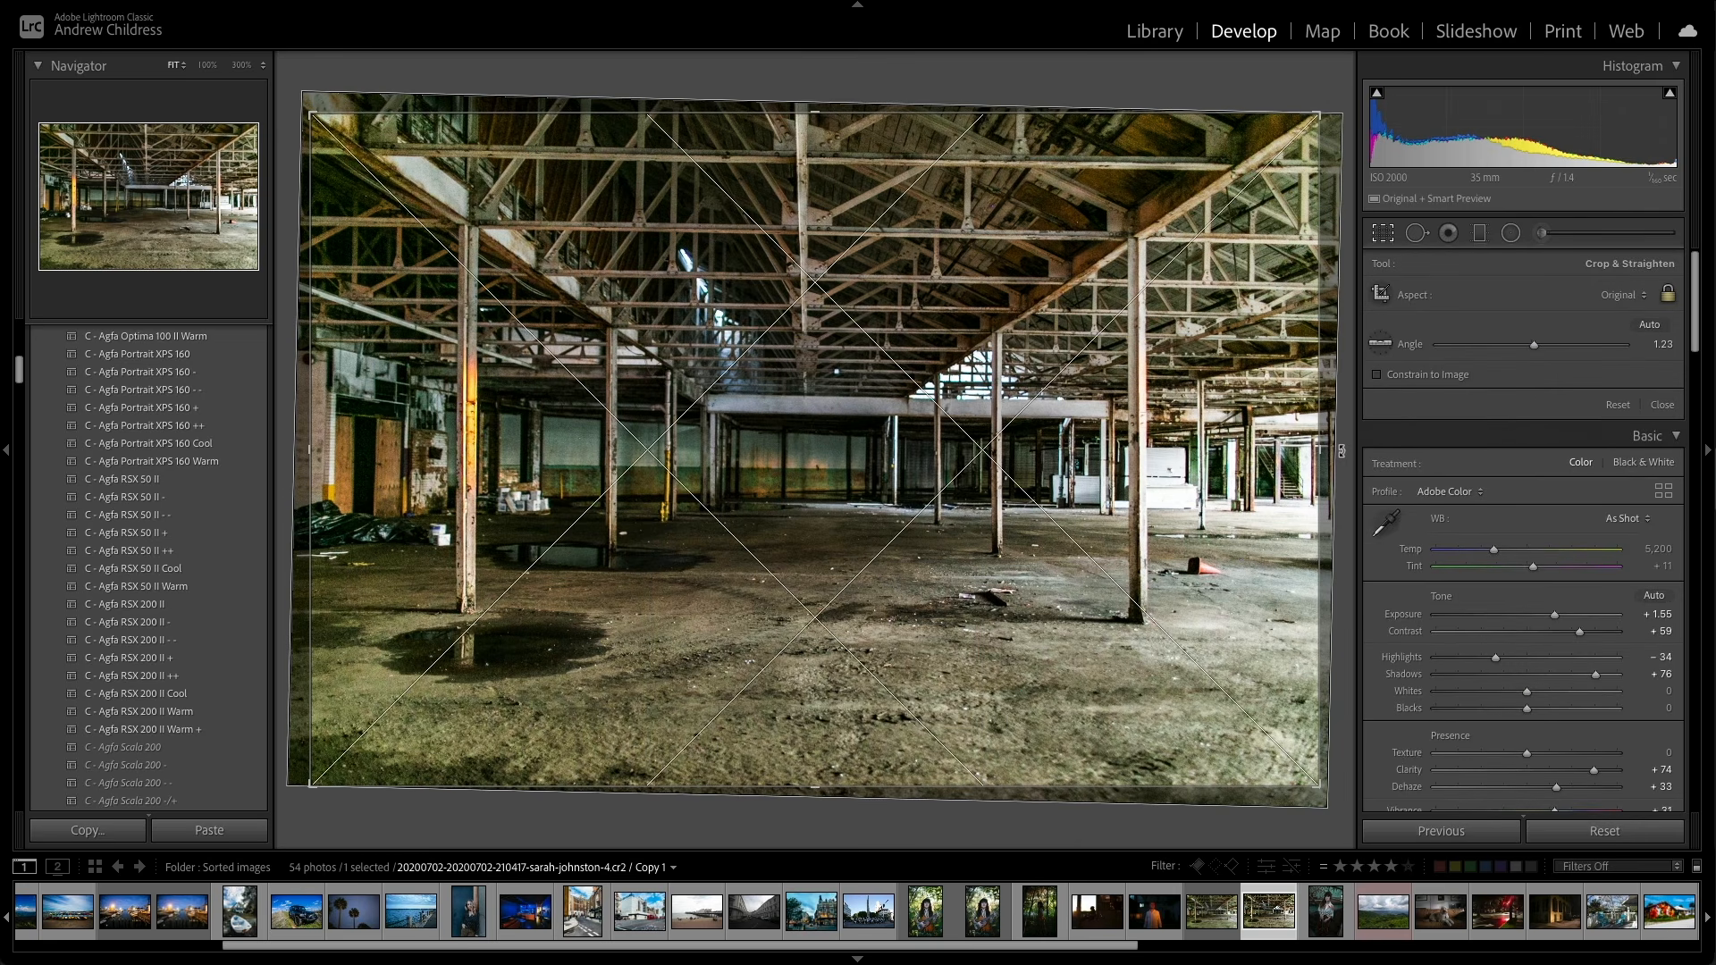
pyautogui.press('o')
pyautogui.press('o')
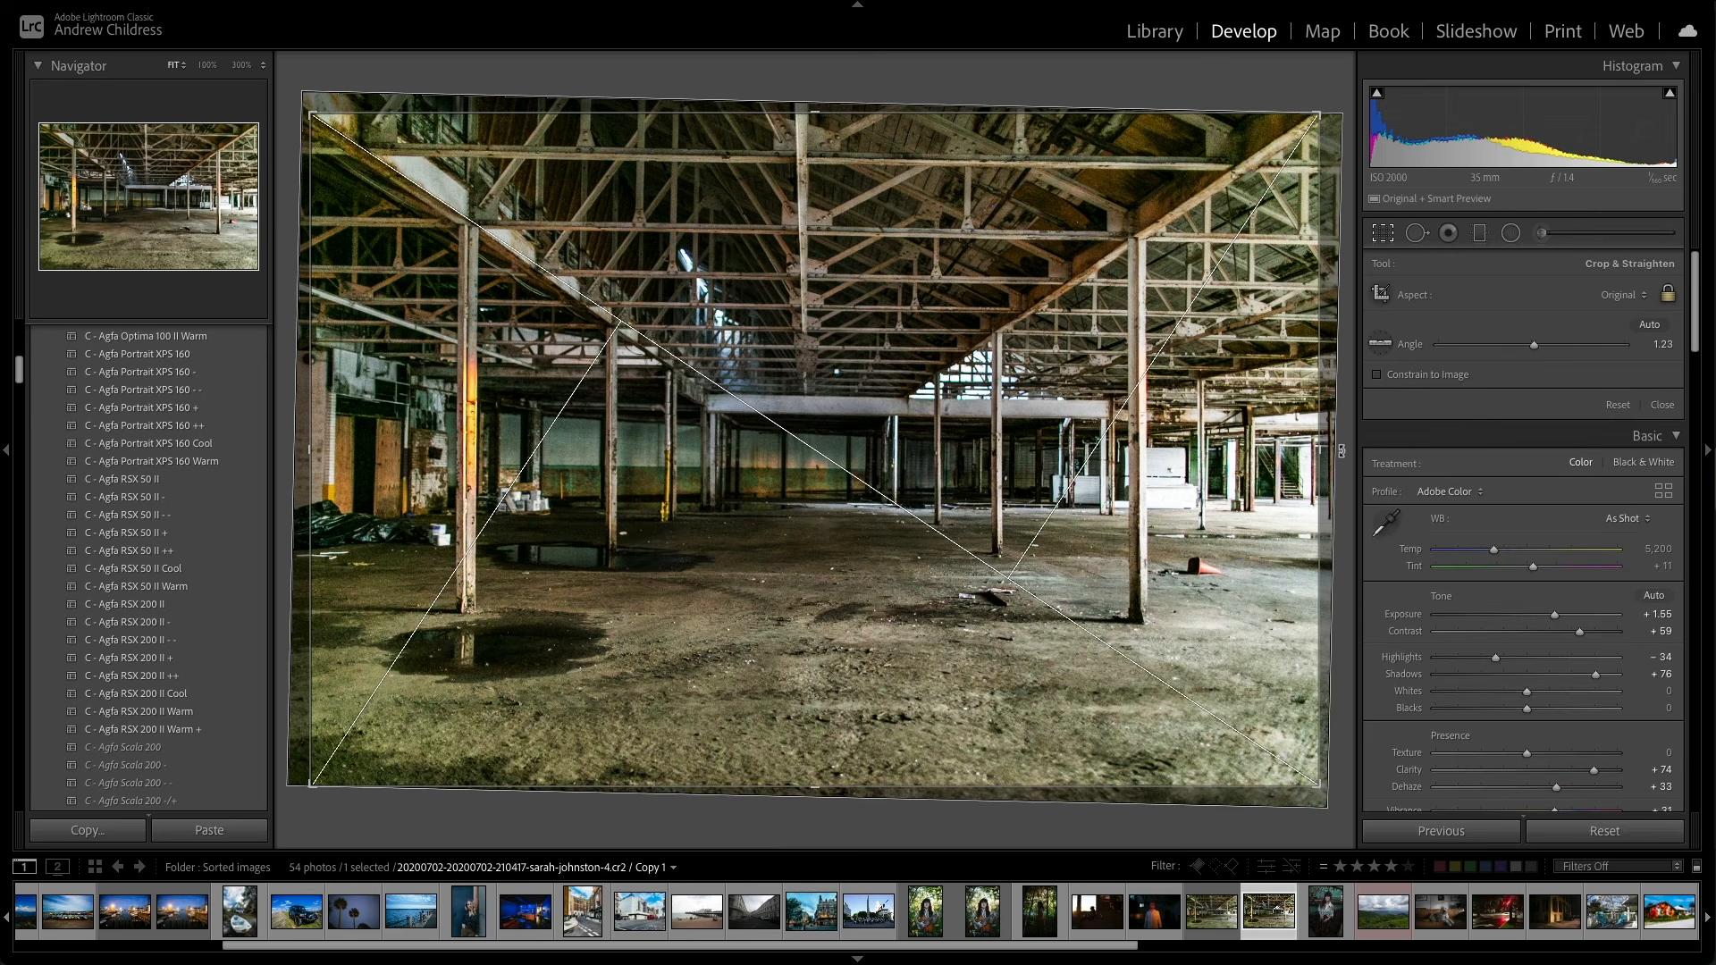
pyautogui.press('o')
pyautogui.press('o')
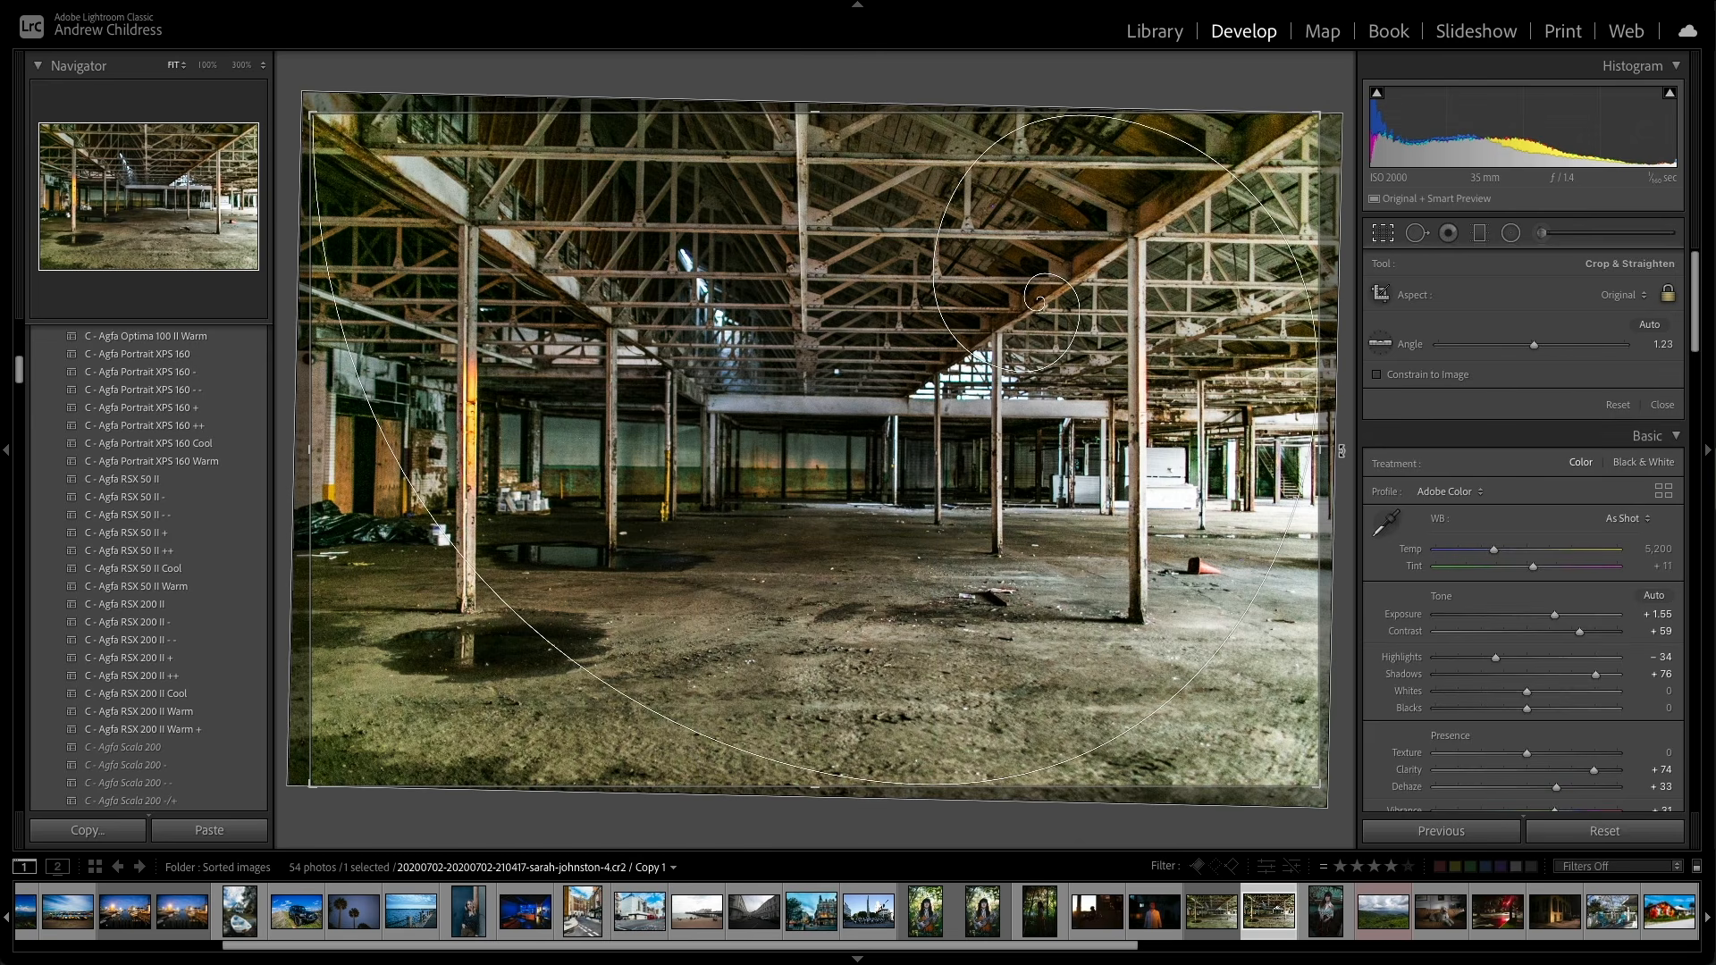
pyautogui.moveTo(1318, 113); pyautogui.dragTo(1204, 186)
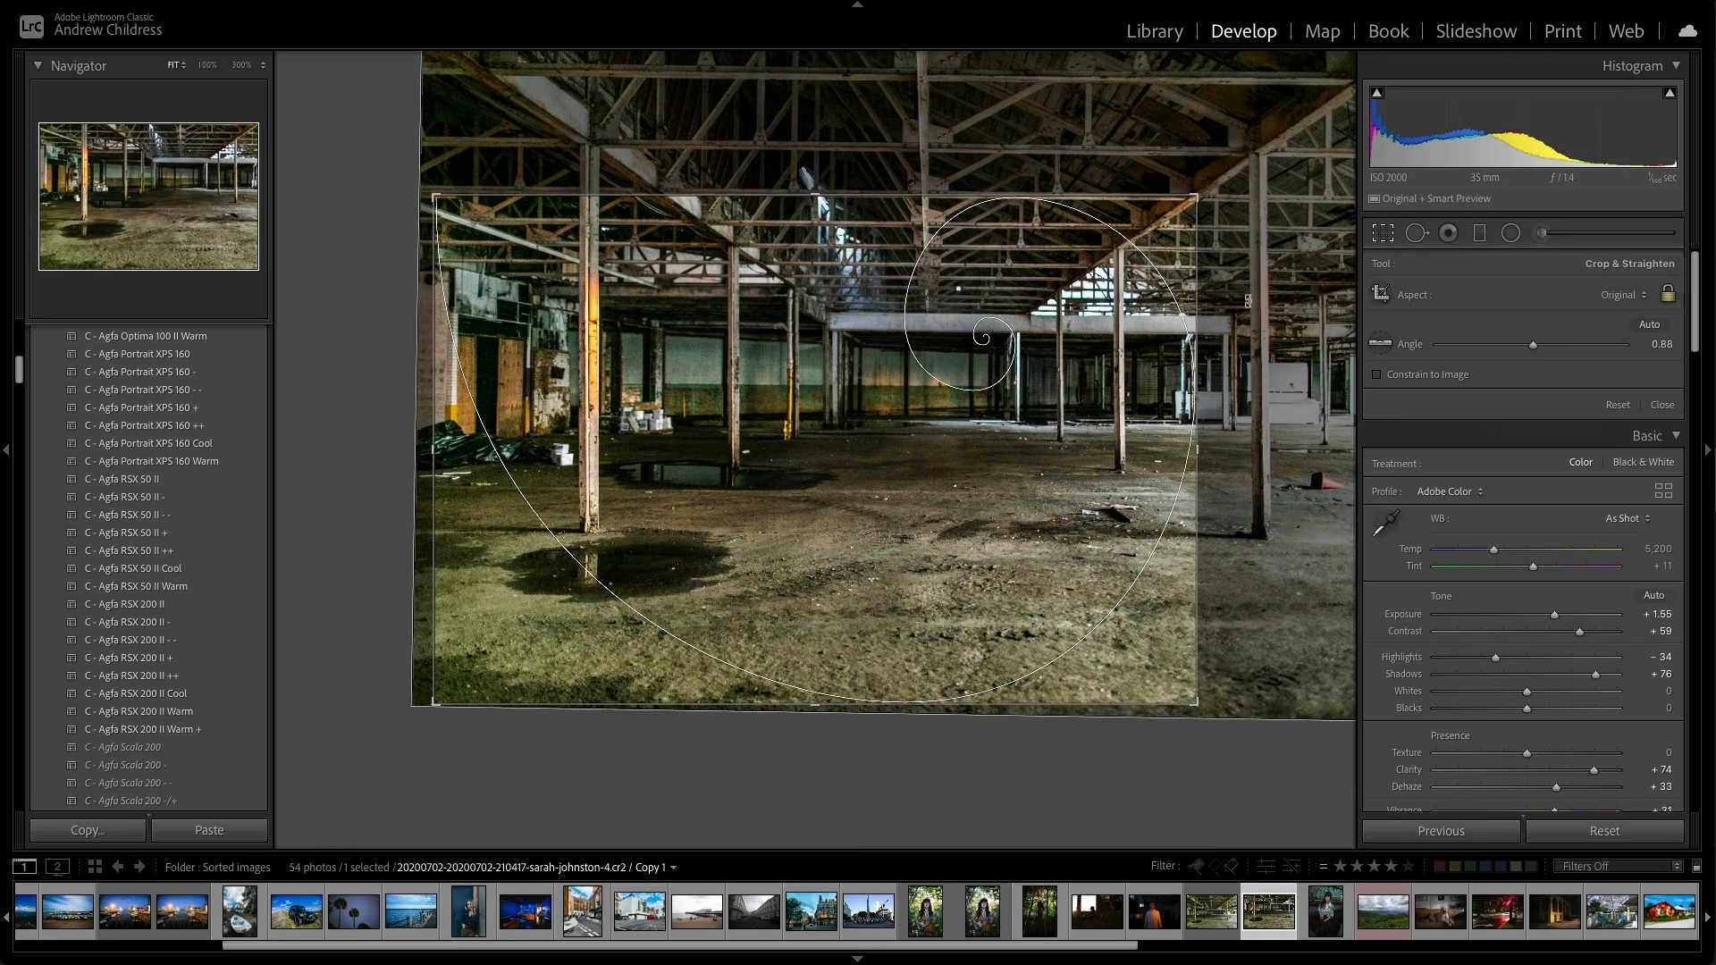
pyautogui.moveTo(1075, 389); pyautogui.dragTo(1083, 483)
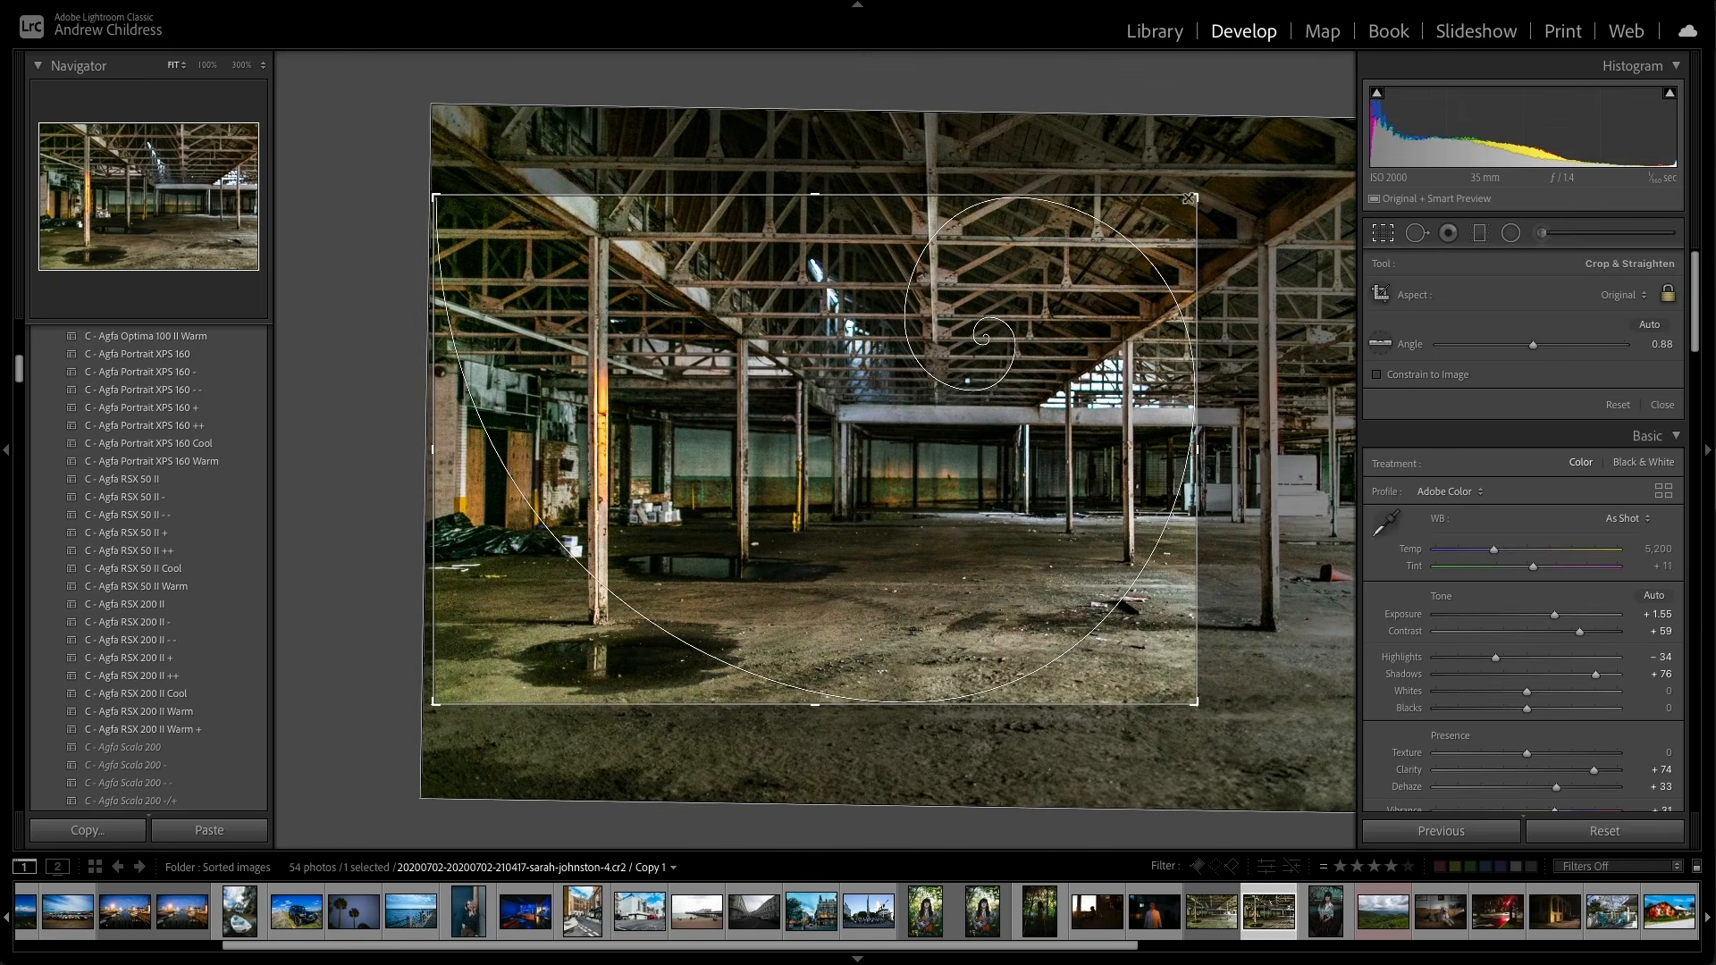
# Step: Shrink the warehouse photo's crop frame slightly inward from its upper corner and apply the crop
pyautogui.moveTo(1194, 196); pyautogui.dragTo(1166, 213)
pyautogui.press('Return')
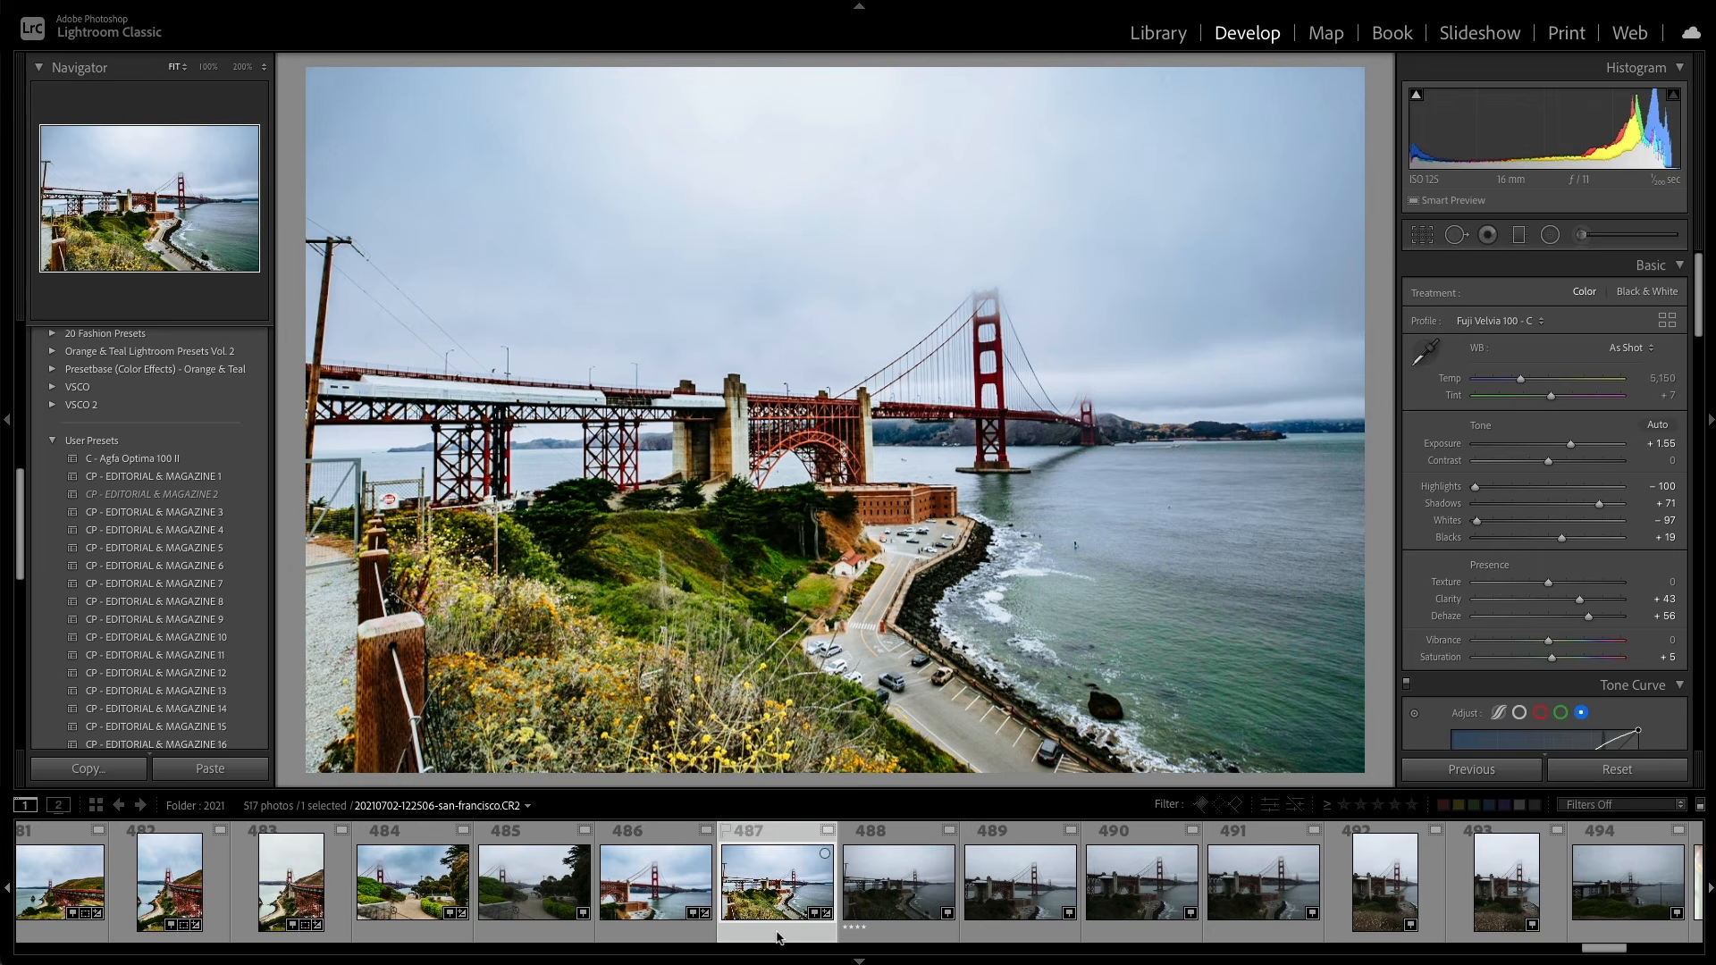
# Step: Sync only Color, Tone Curve, Clarity, White Balance and Basic Tone from photo 487 to photos 485 and 488 through 494
pyautogui.keyDown('shift'); pyautogui.click(1577, 927); pyautogui.keyUp('shift')
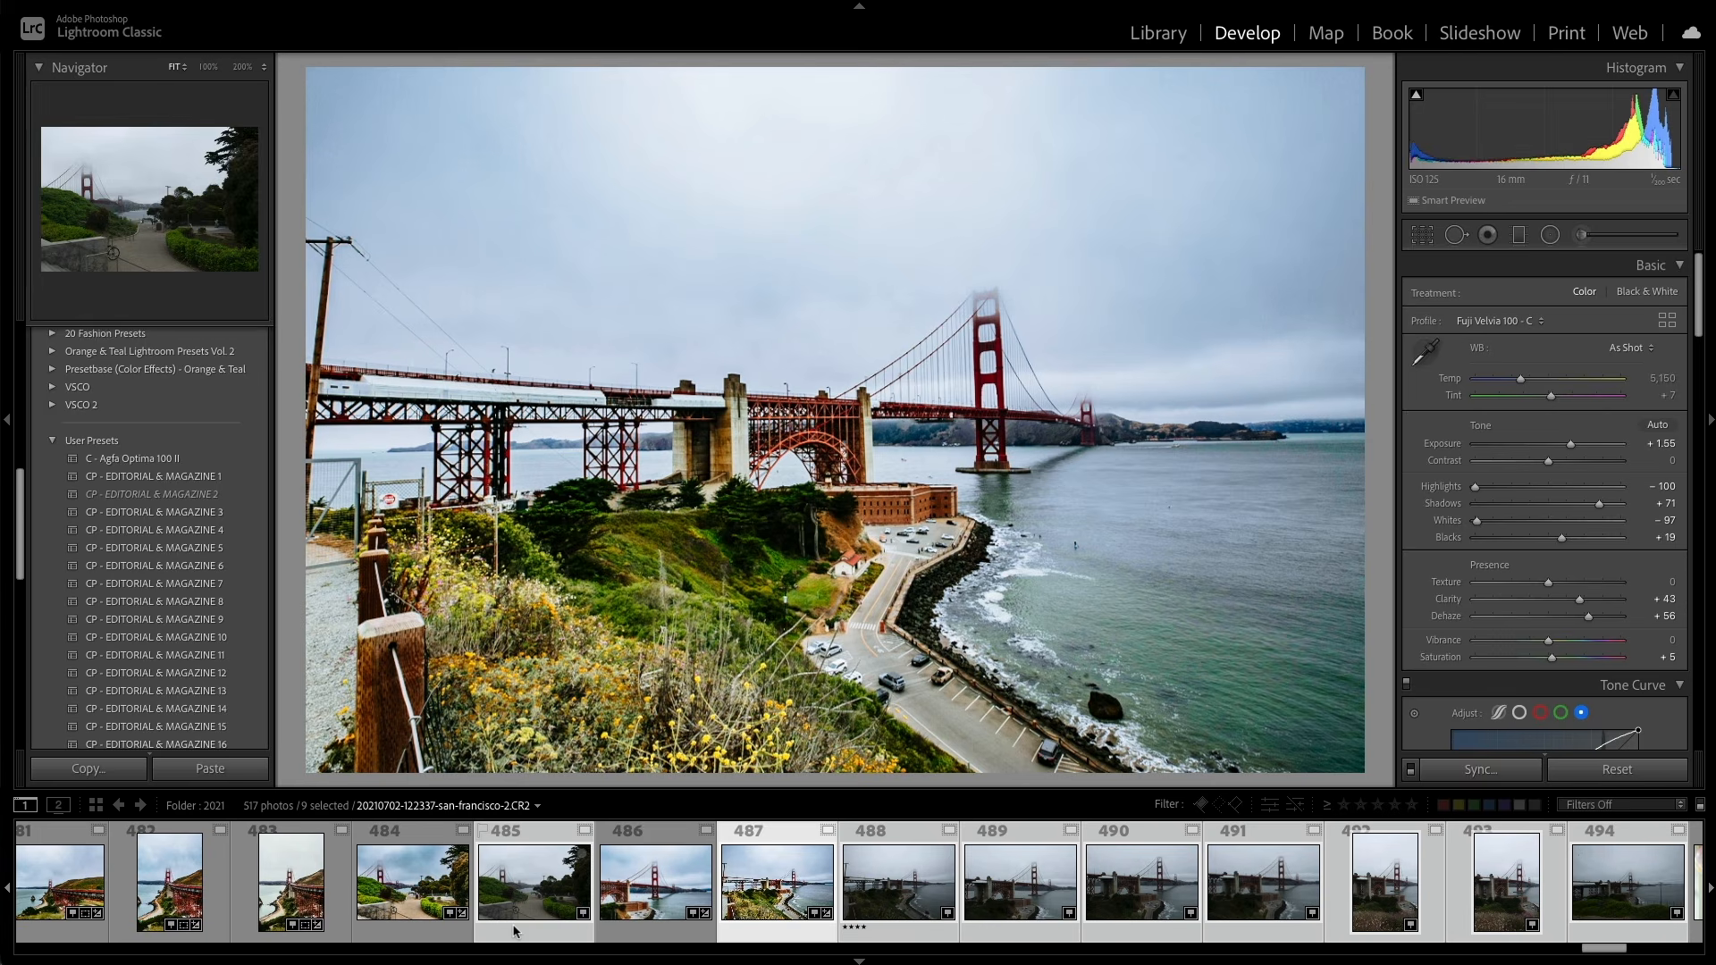
pyautogui.click(1448, 768)
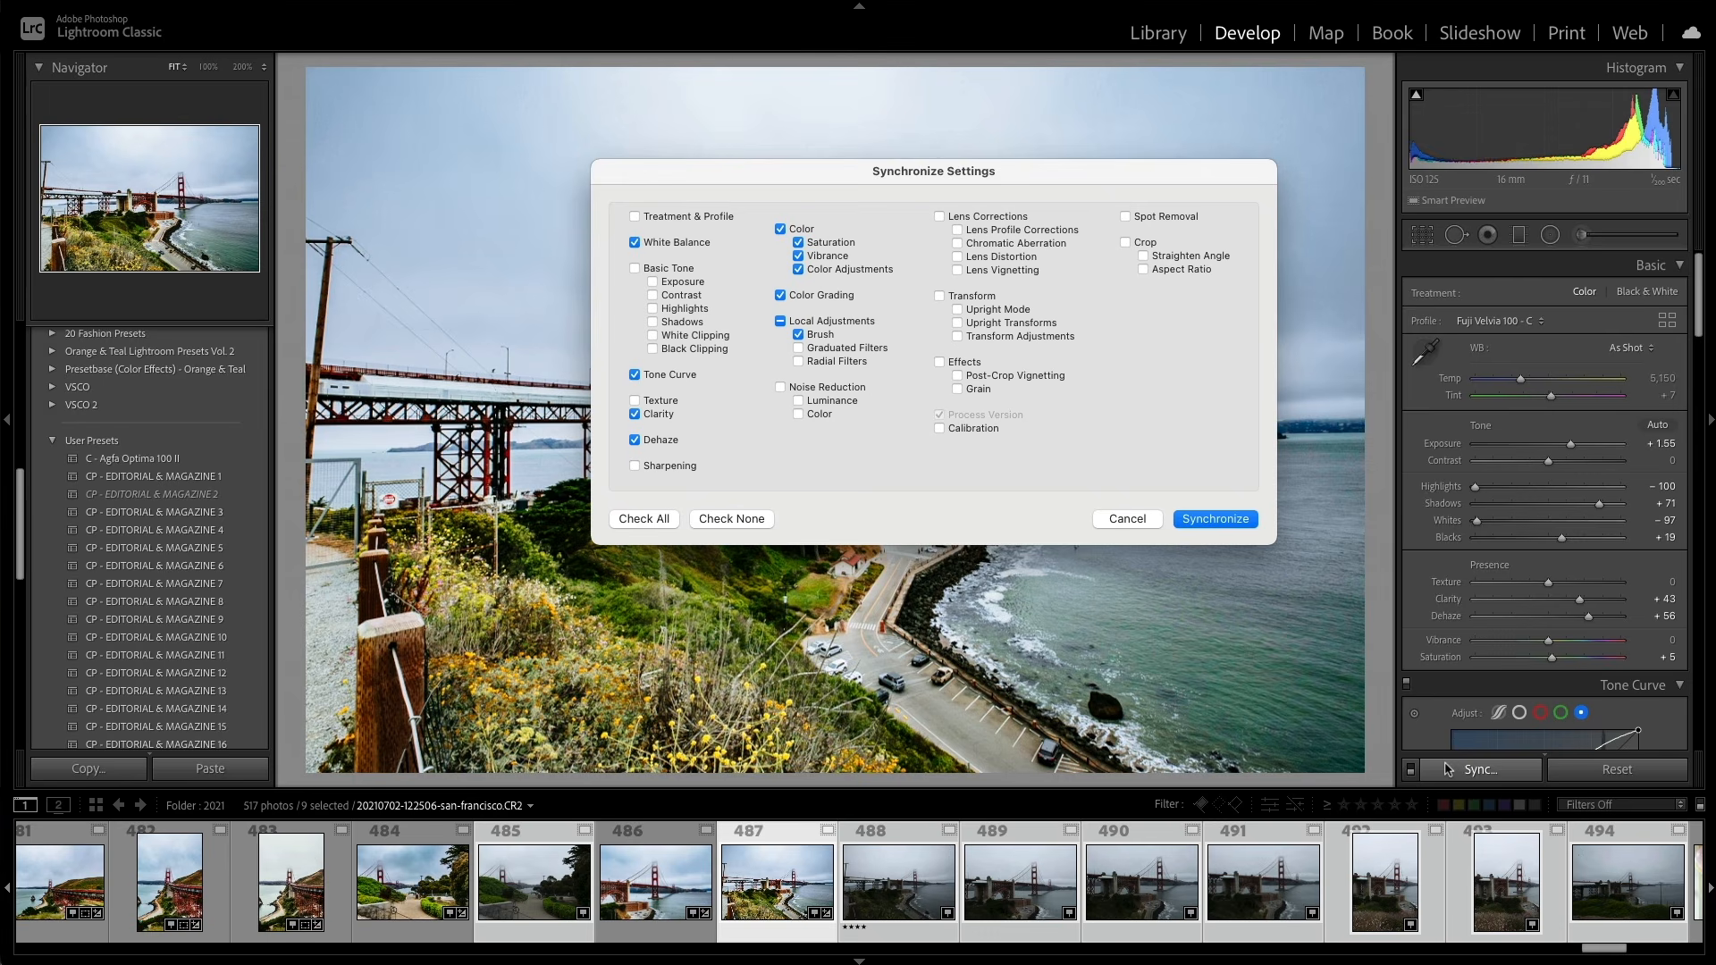
pyautogui.click(755, 520)
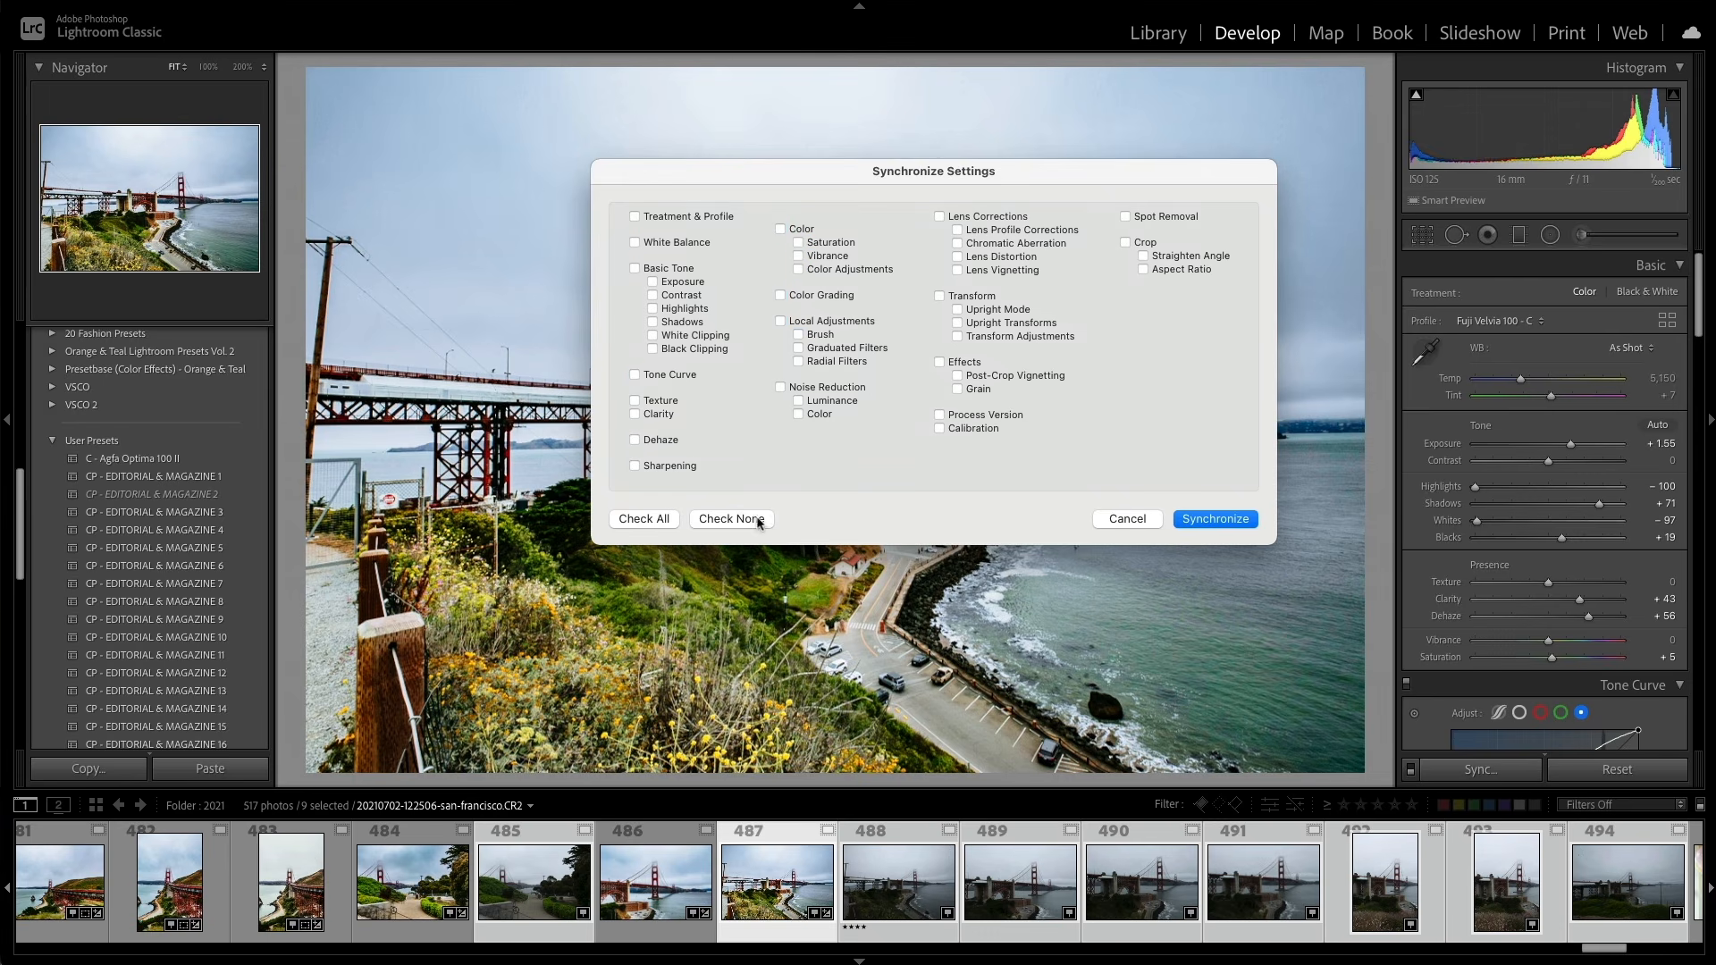
pyautogui.click(780, 229)
pyautogui.click(646, 378)
pyautogui.click(648, 417)
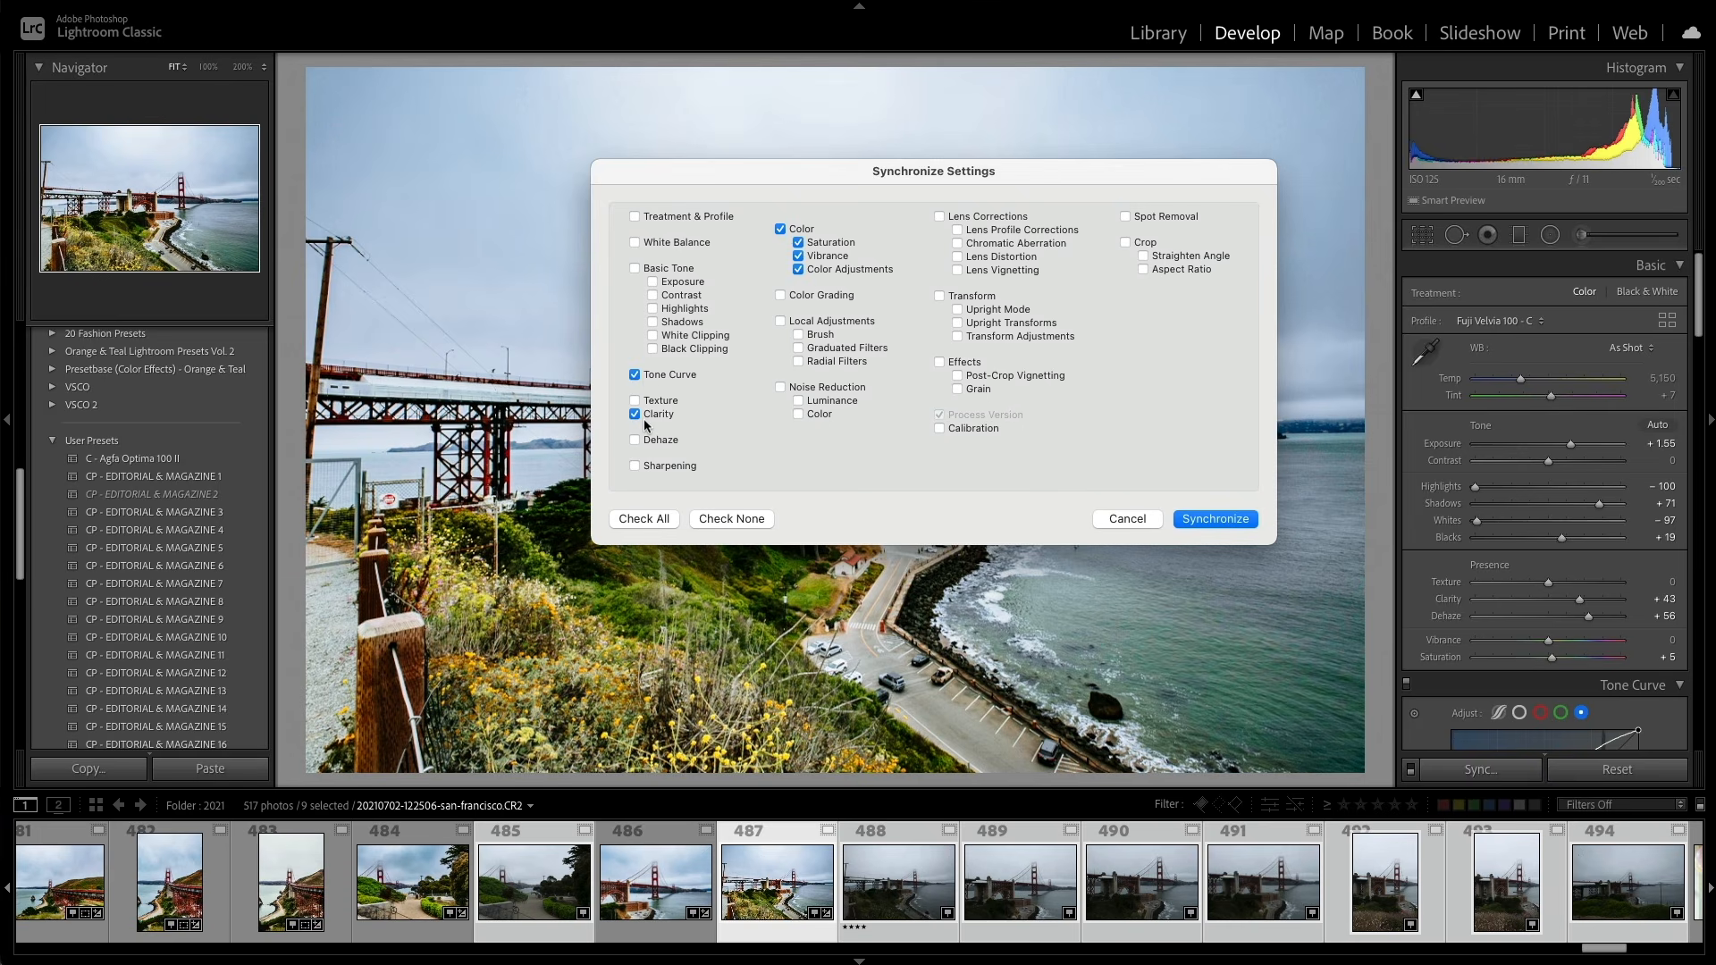
pyautogui.click(652, 245)
pyautogui.click(650, 271)
pyautogui.click(1217, 519)
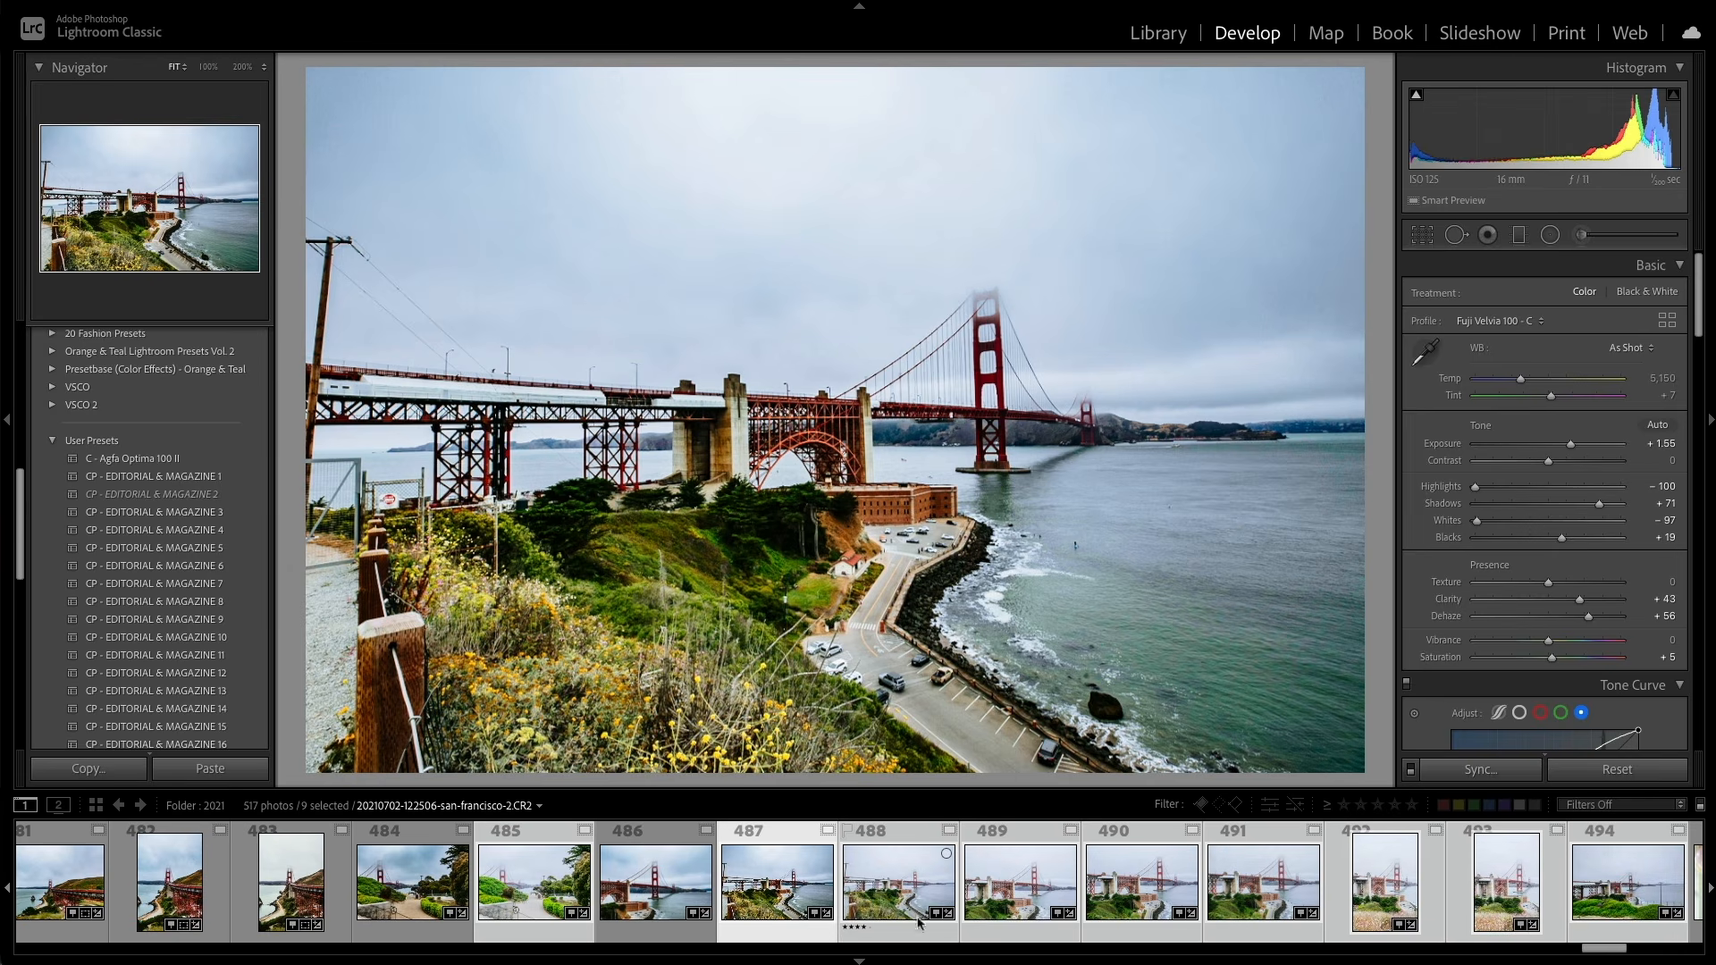
# Step: Set the Exposure of photo 488 to +0.85 and copy its White Balance, Basic Tone, Tone Curve, Clarity and Color settings
pyautogui.click(910, 840)
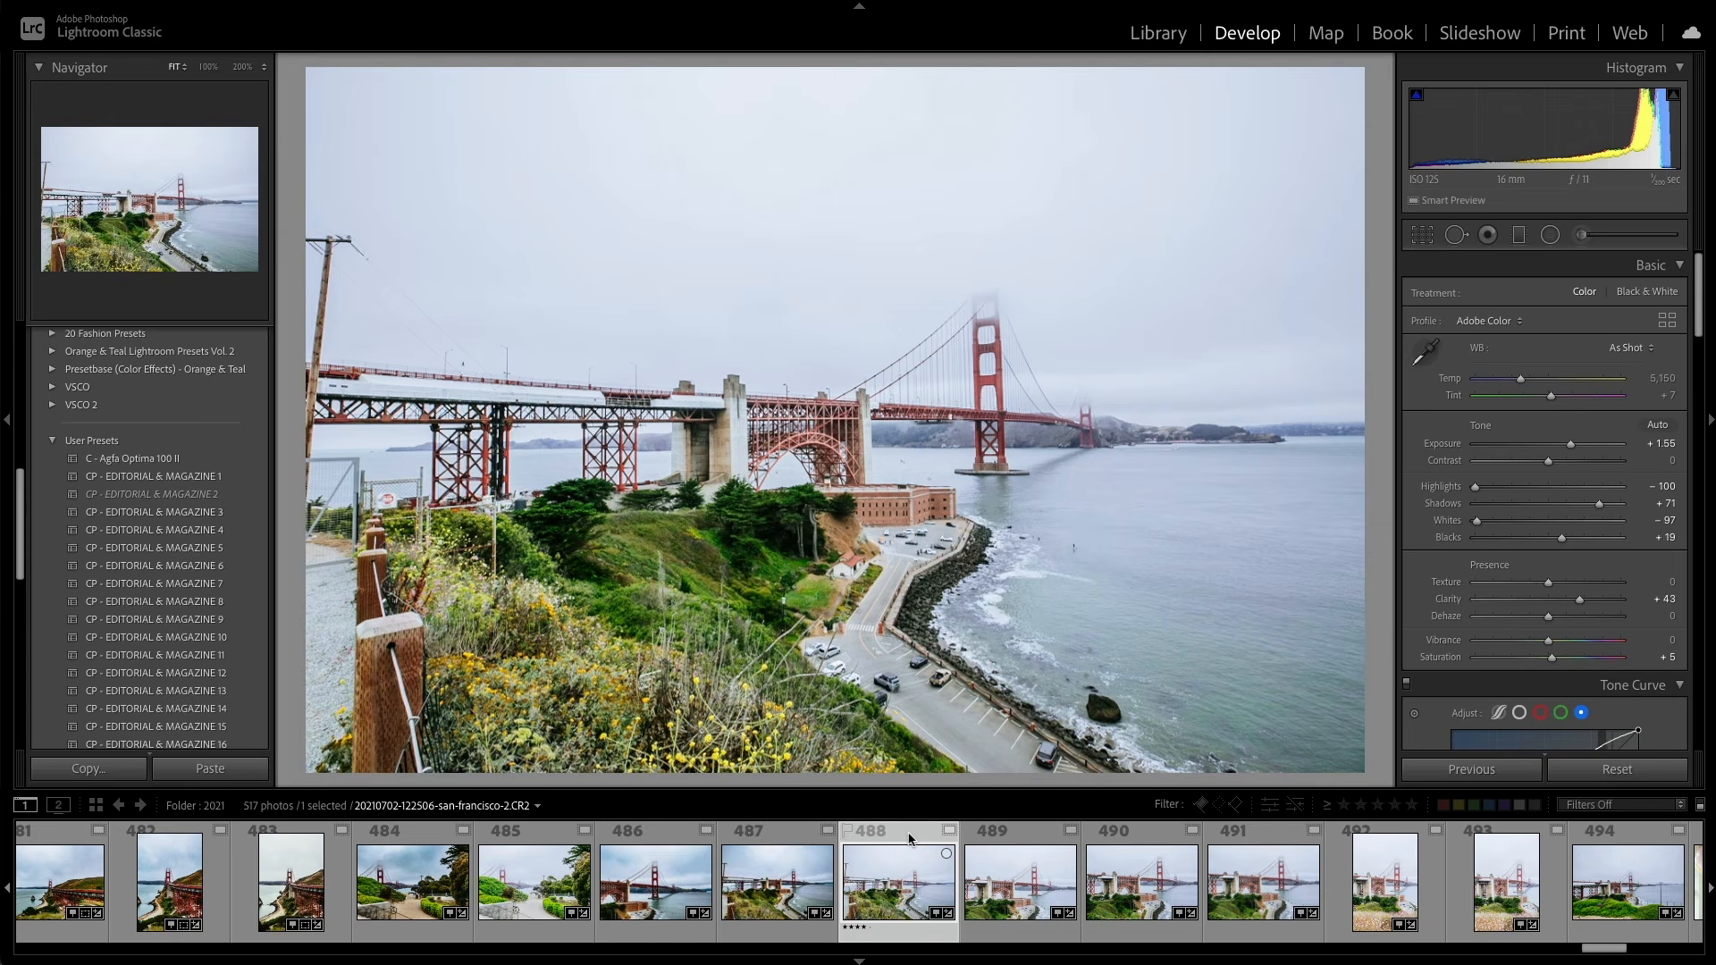
pyautogui.moveTo(1570, 444); pyautogui.dragTo(1561, 444)
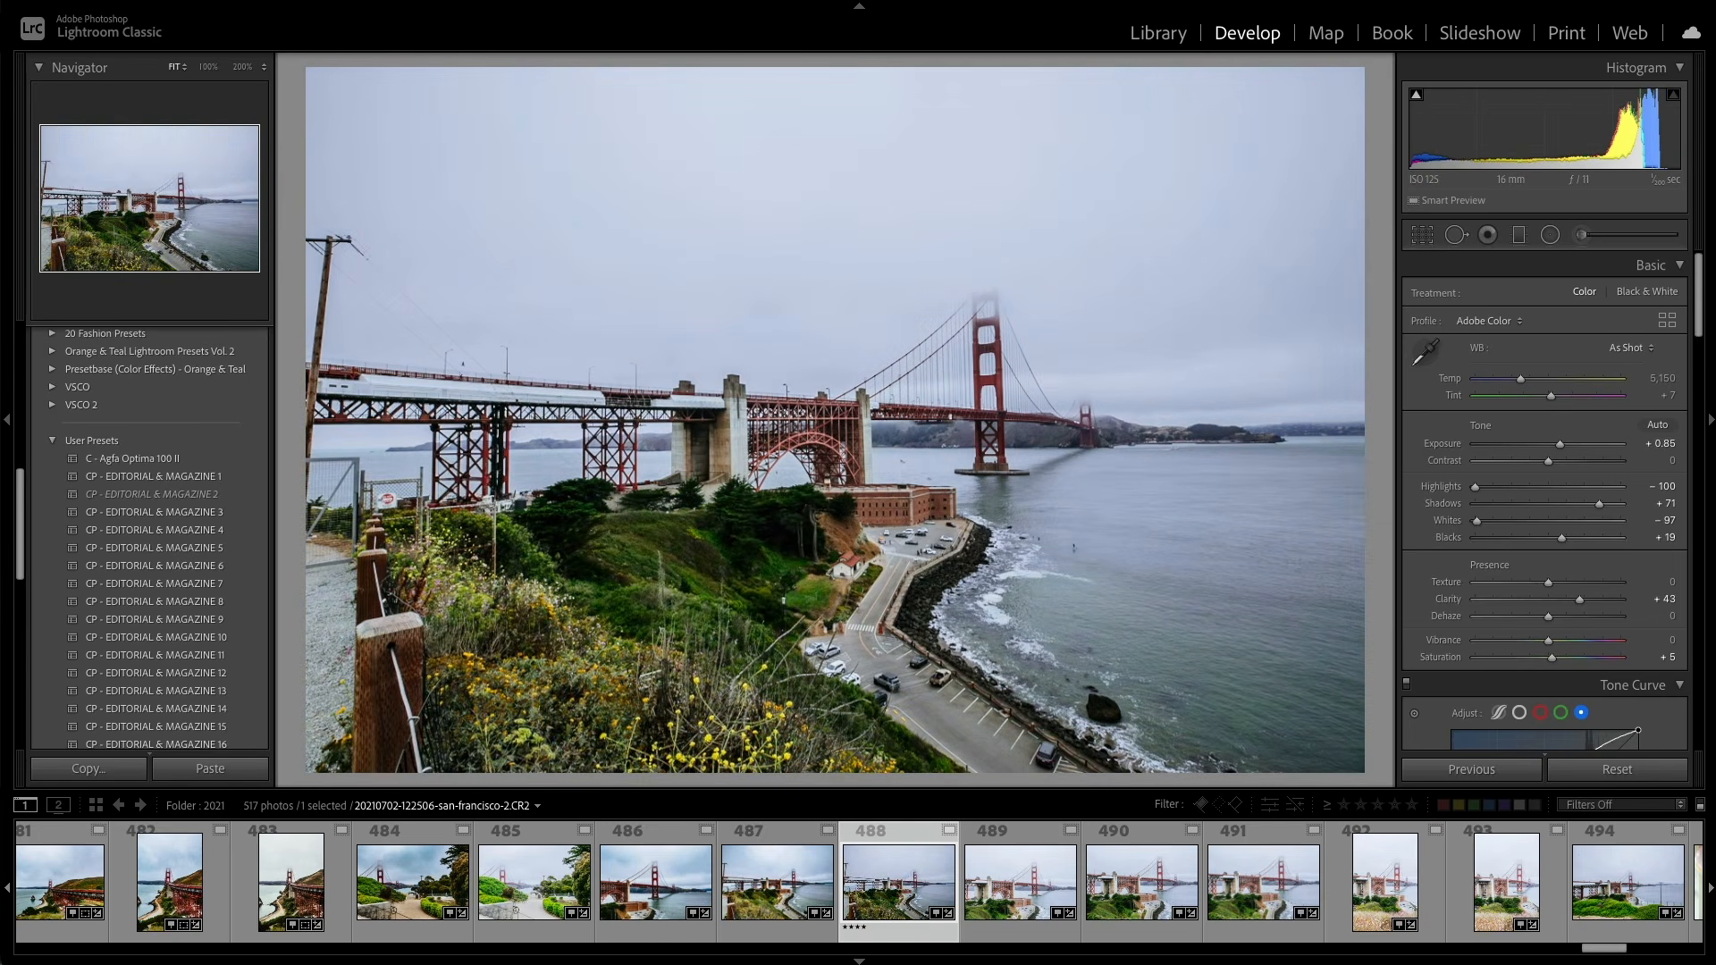
pyautogui.press('super+shift+c')
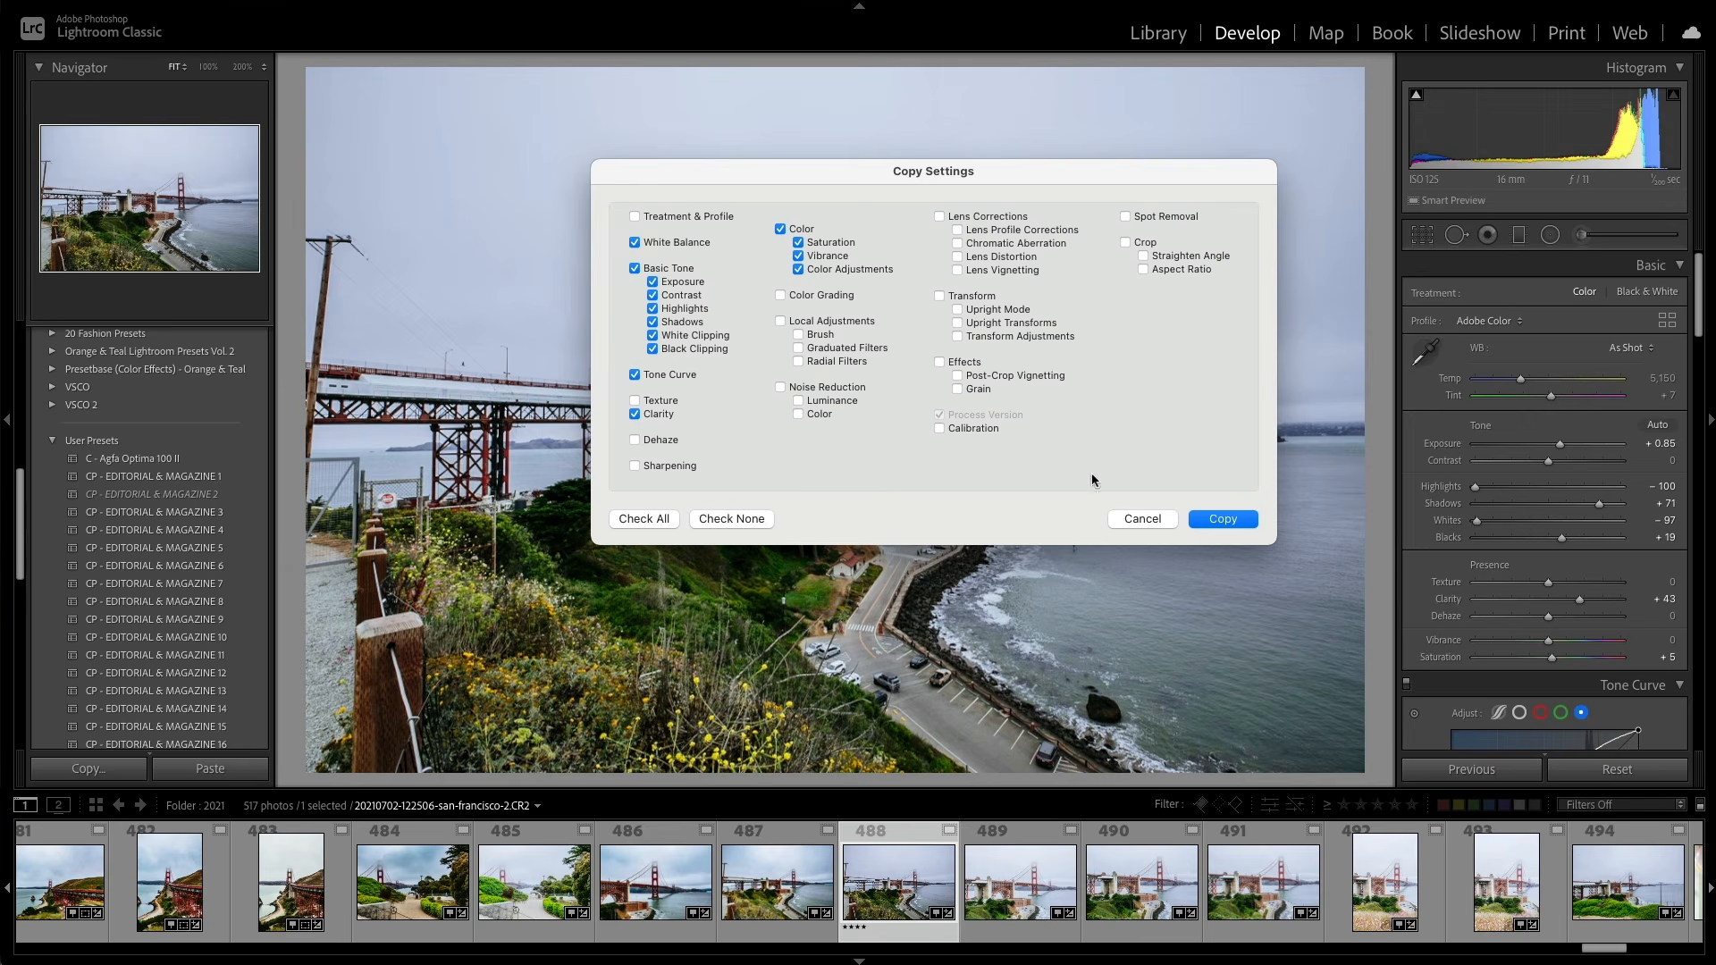
pyautogui.click(1218, 520)
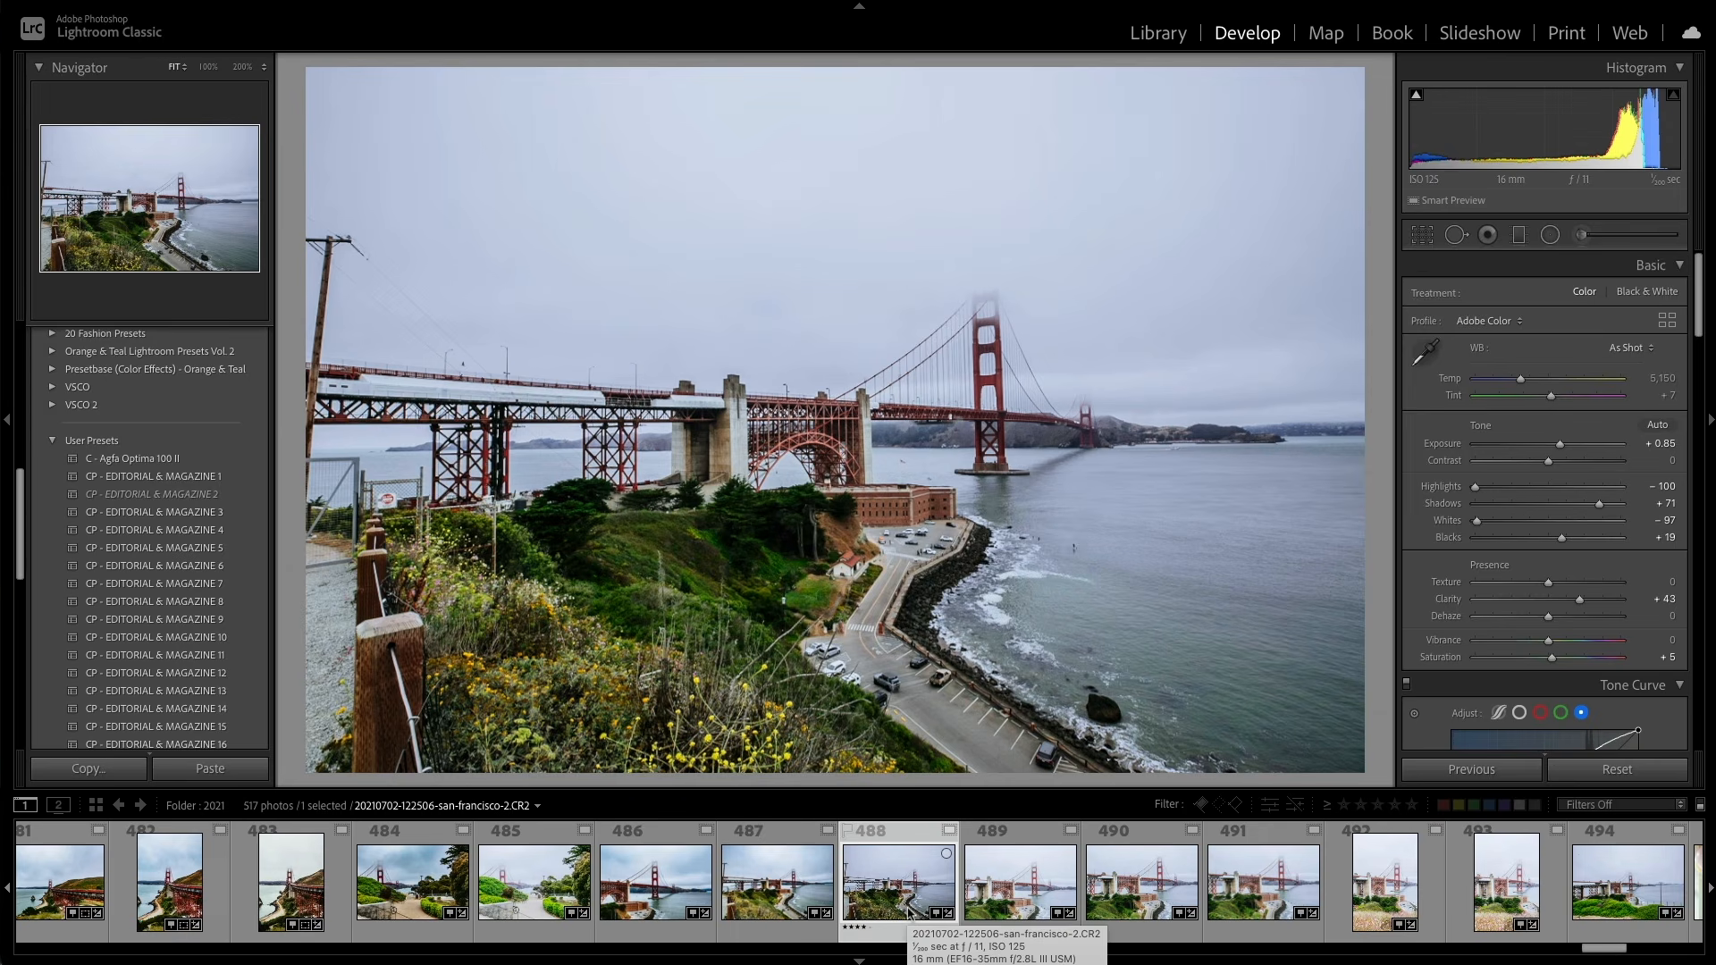
# Step: Paste the copied Develop settings onto photo 479, the bridge seen from inside the car
pyautogui.scroll(5, 907, 912)
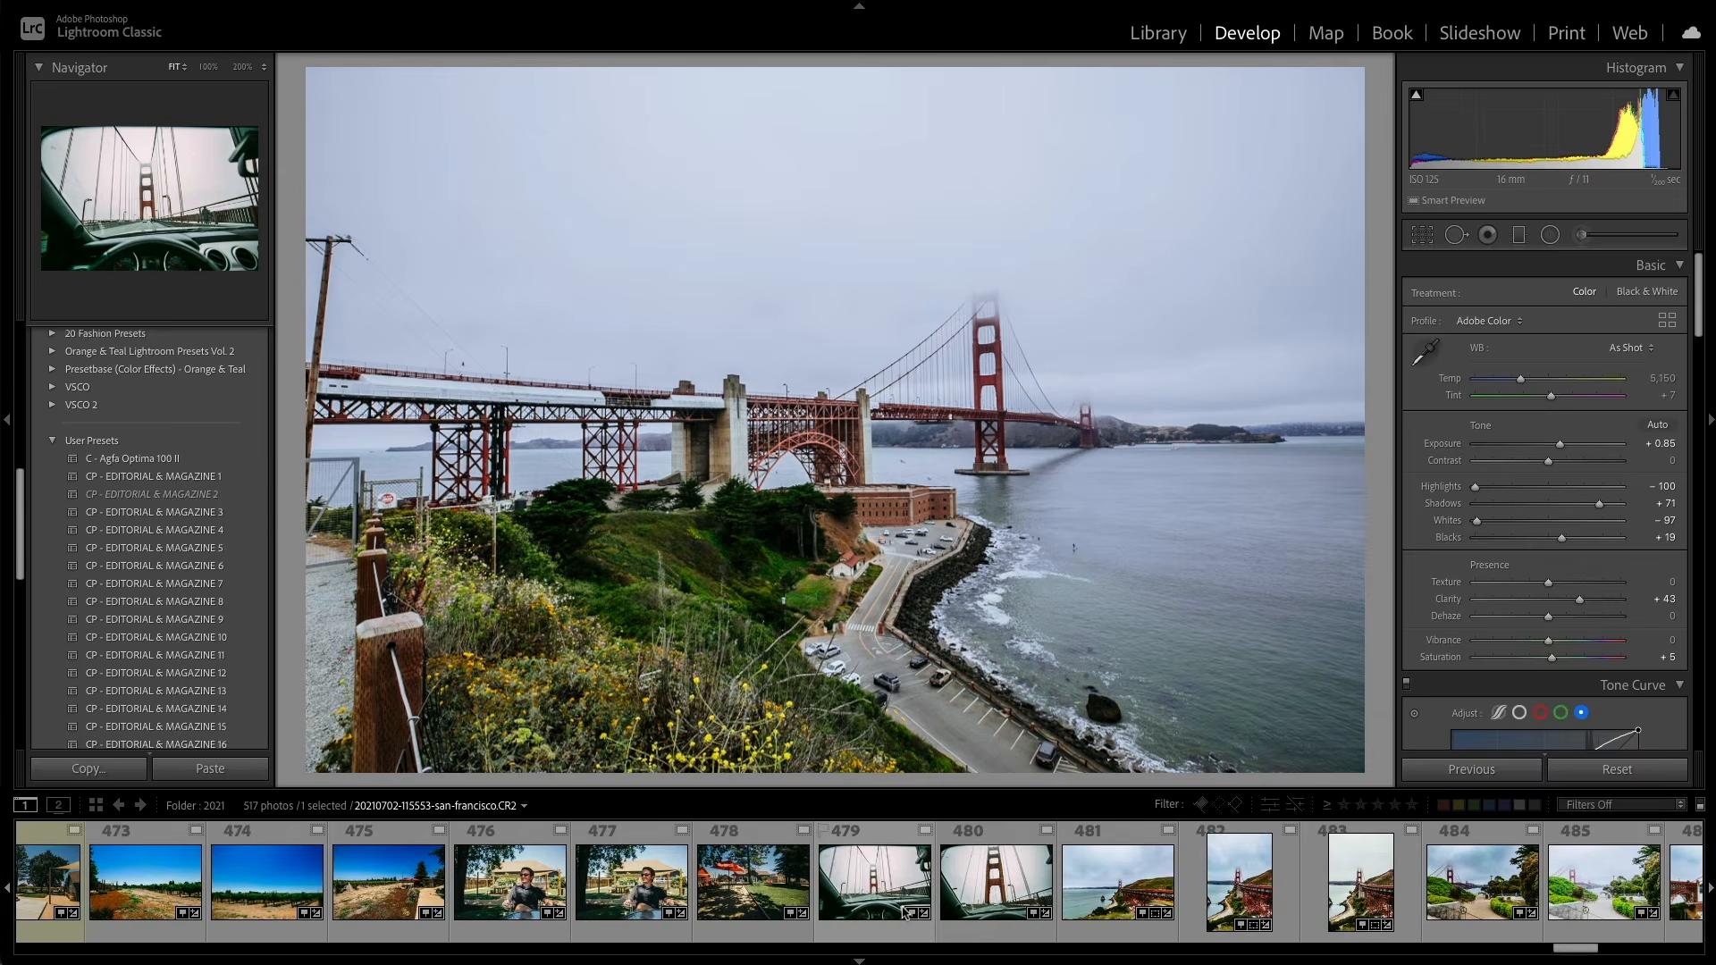
pyautogui.click(908, 912)
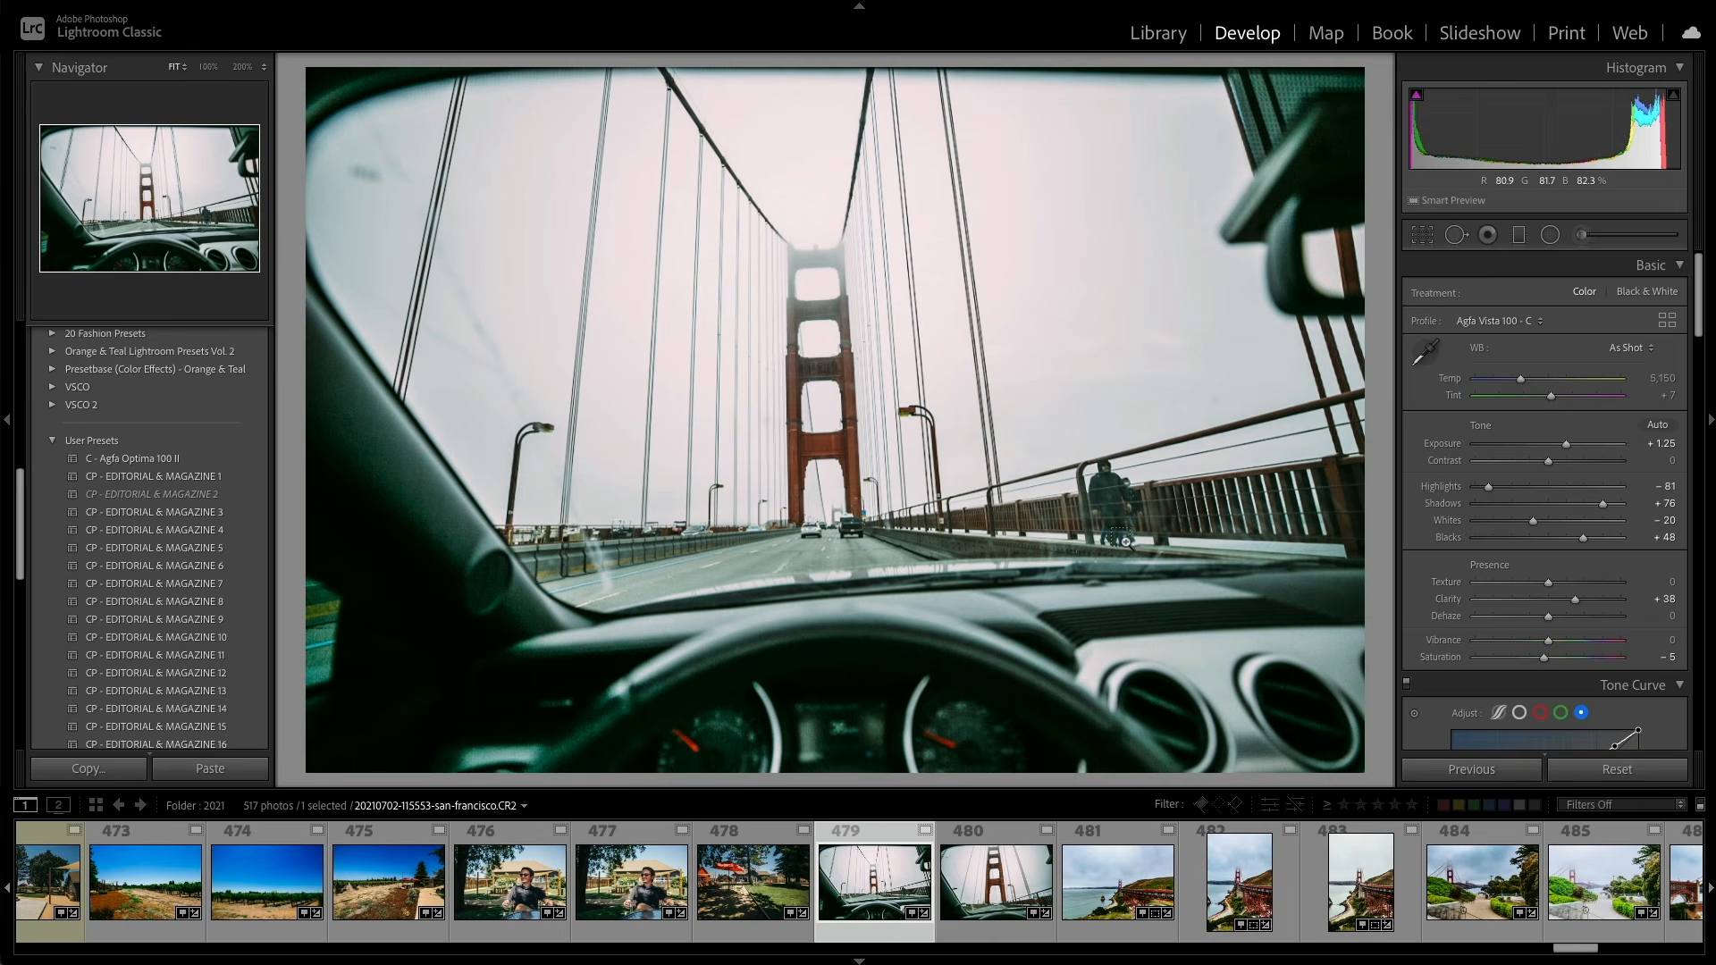
pyautogui.press('super+shift+v')
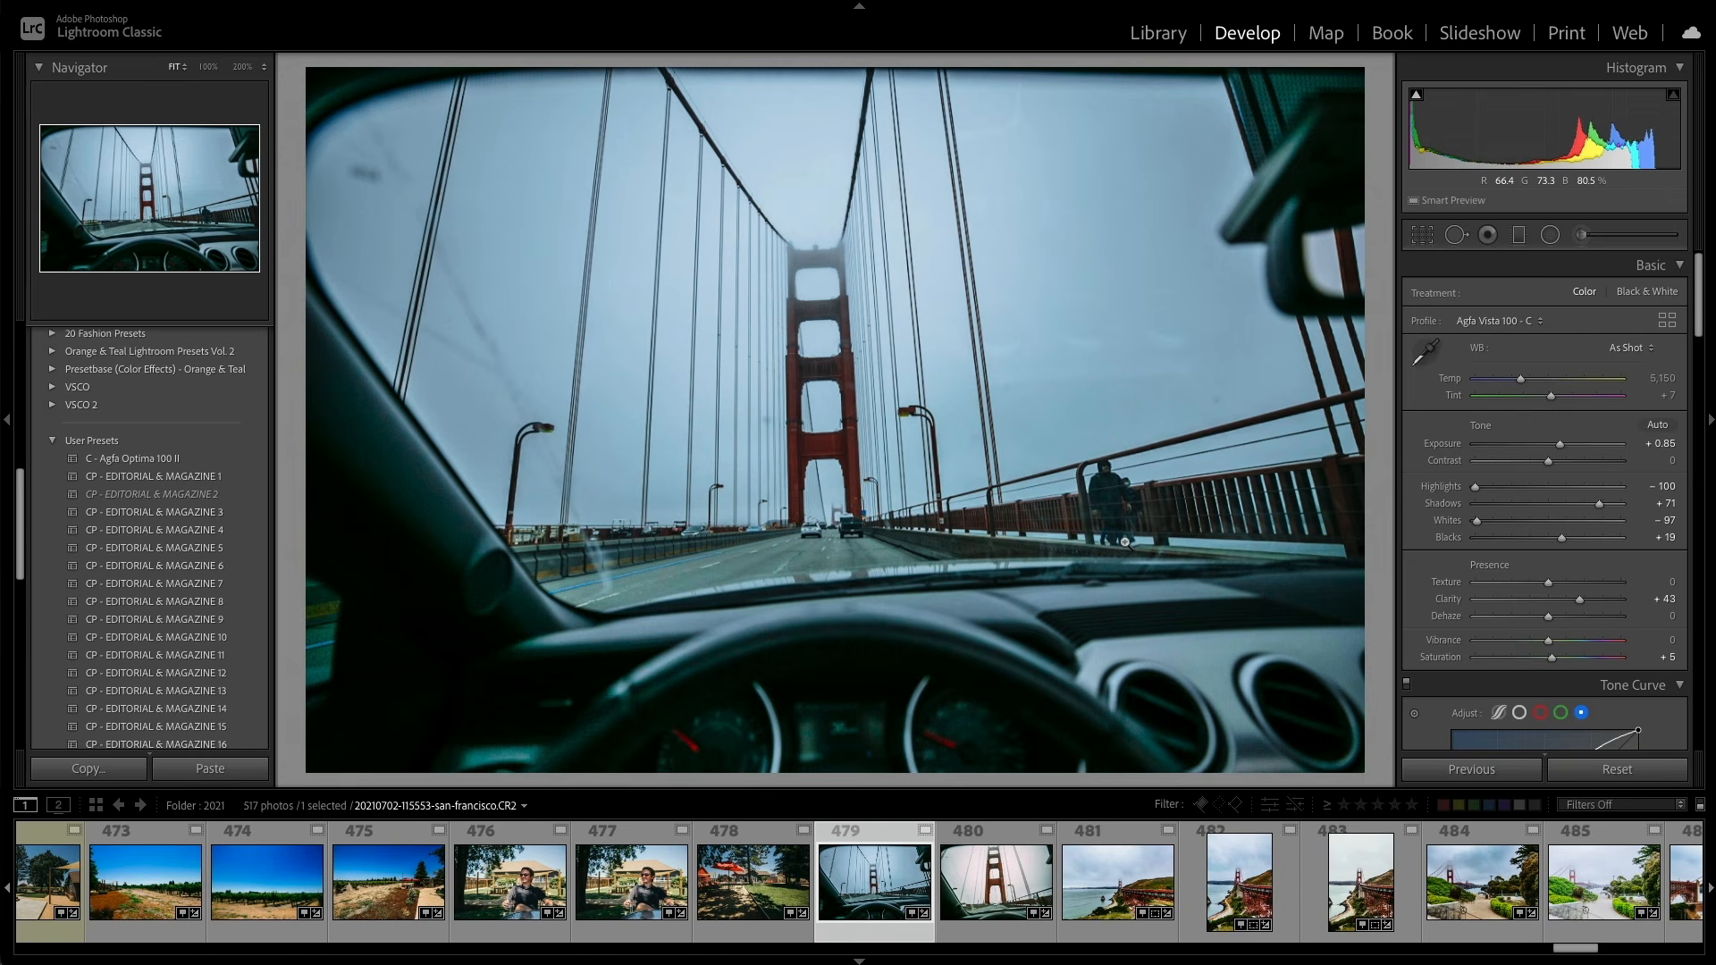
# Step: Create a Develop preset named Sunshine Coast from photo 484 in the User Presets group, excluding the Basic Tone settings
pyautogui.click(1446, 897)
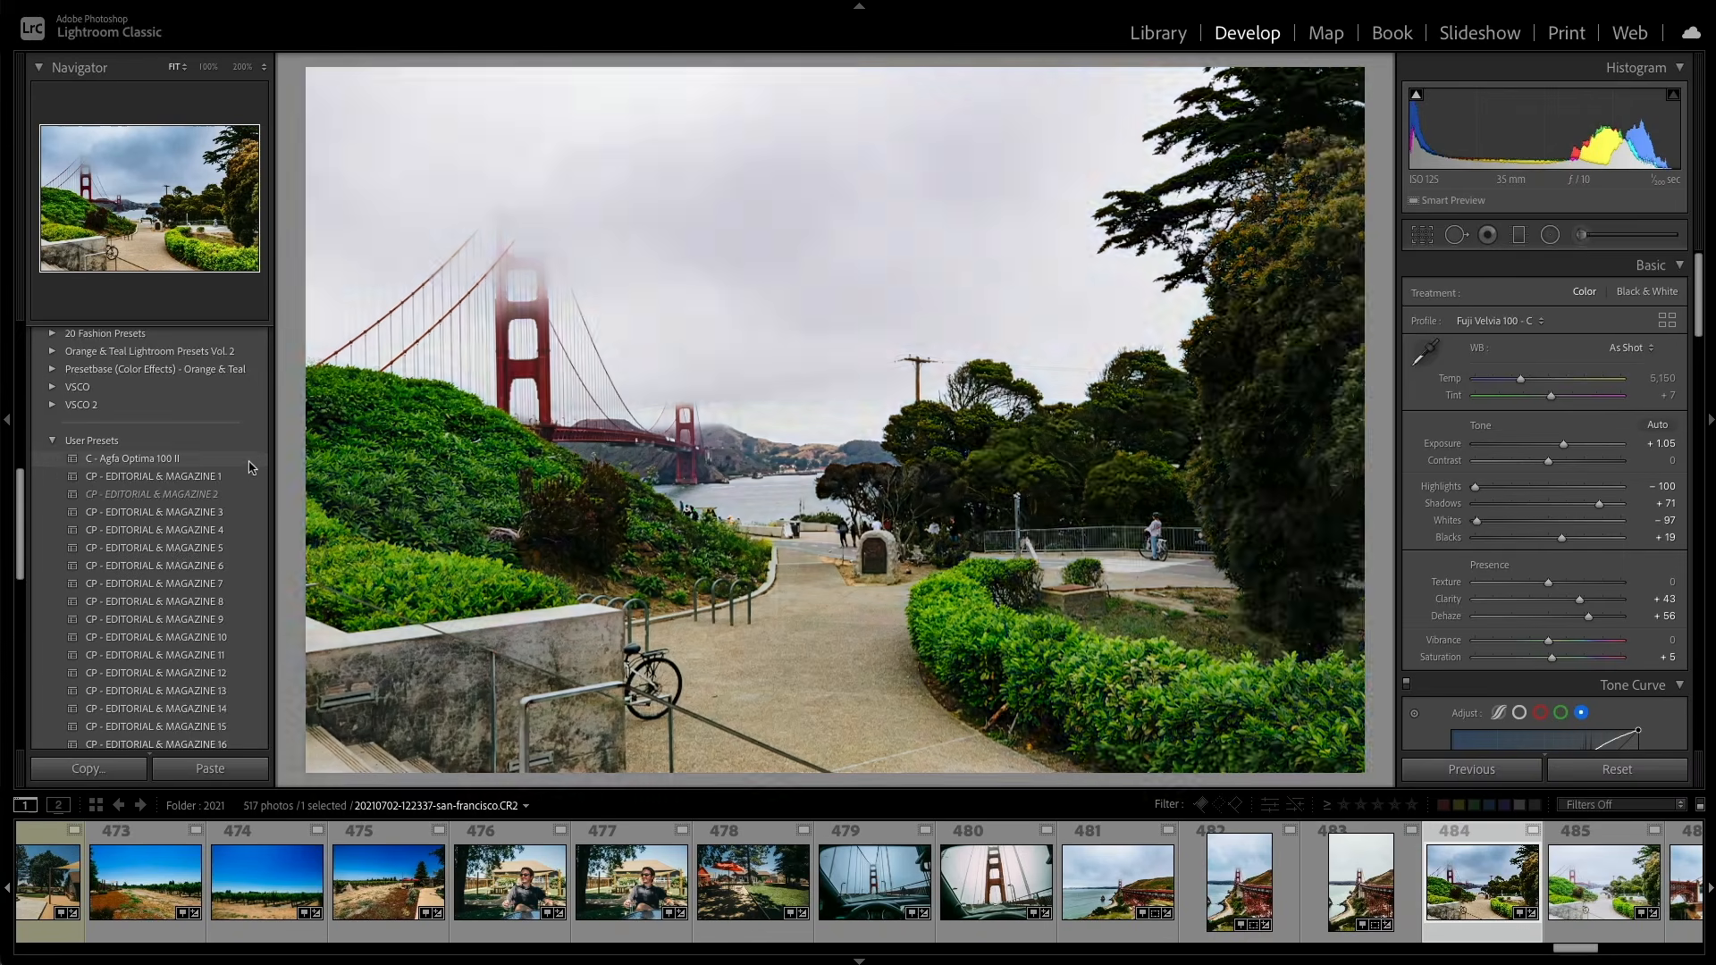
pyautogui.scroll(10, 249, 468)
pyautogui.click(258, 335)
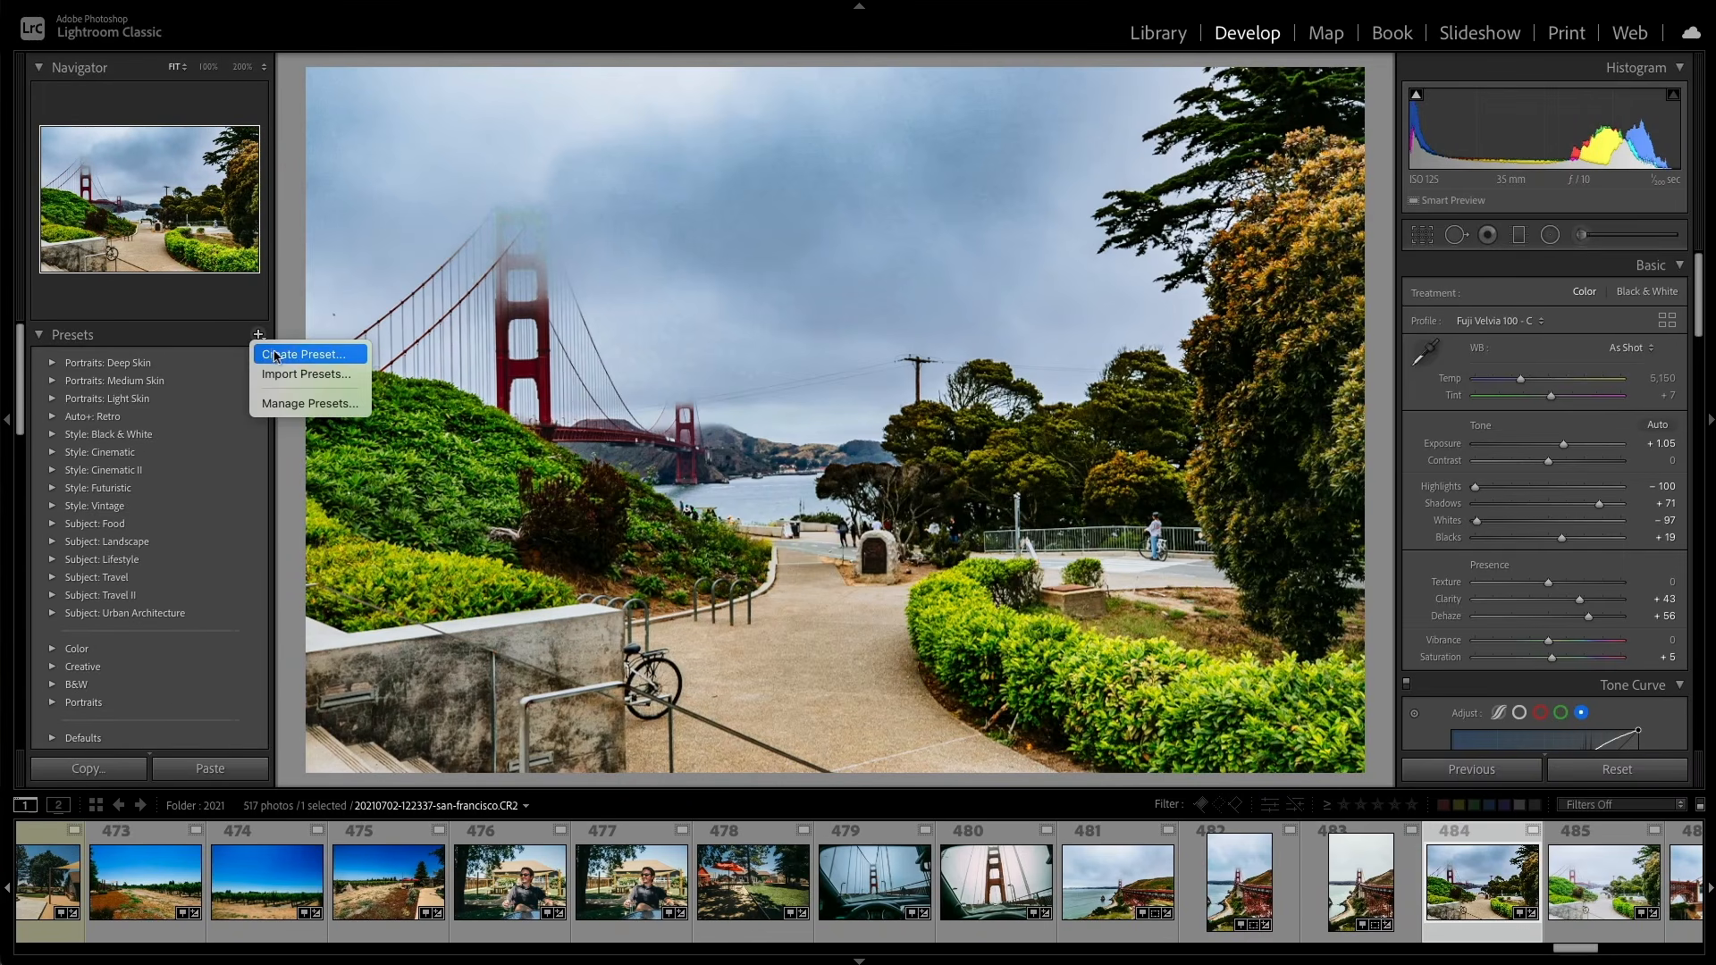
pyautogui.click(275, 356)
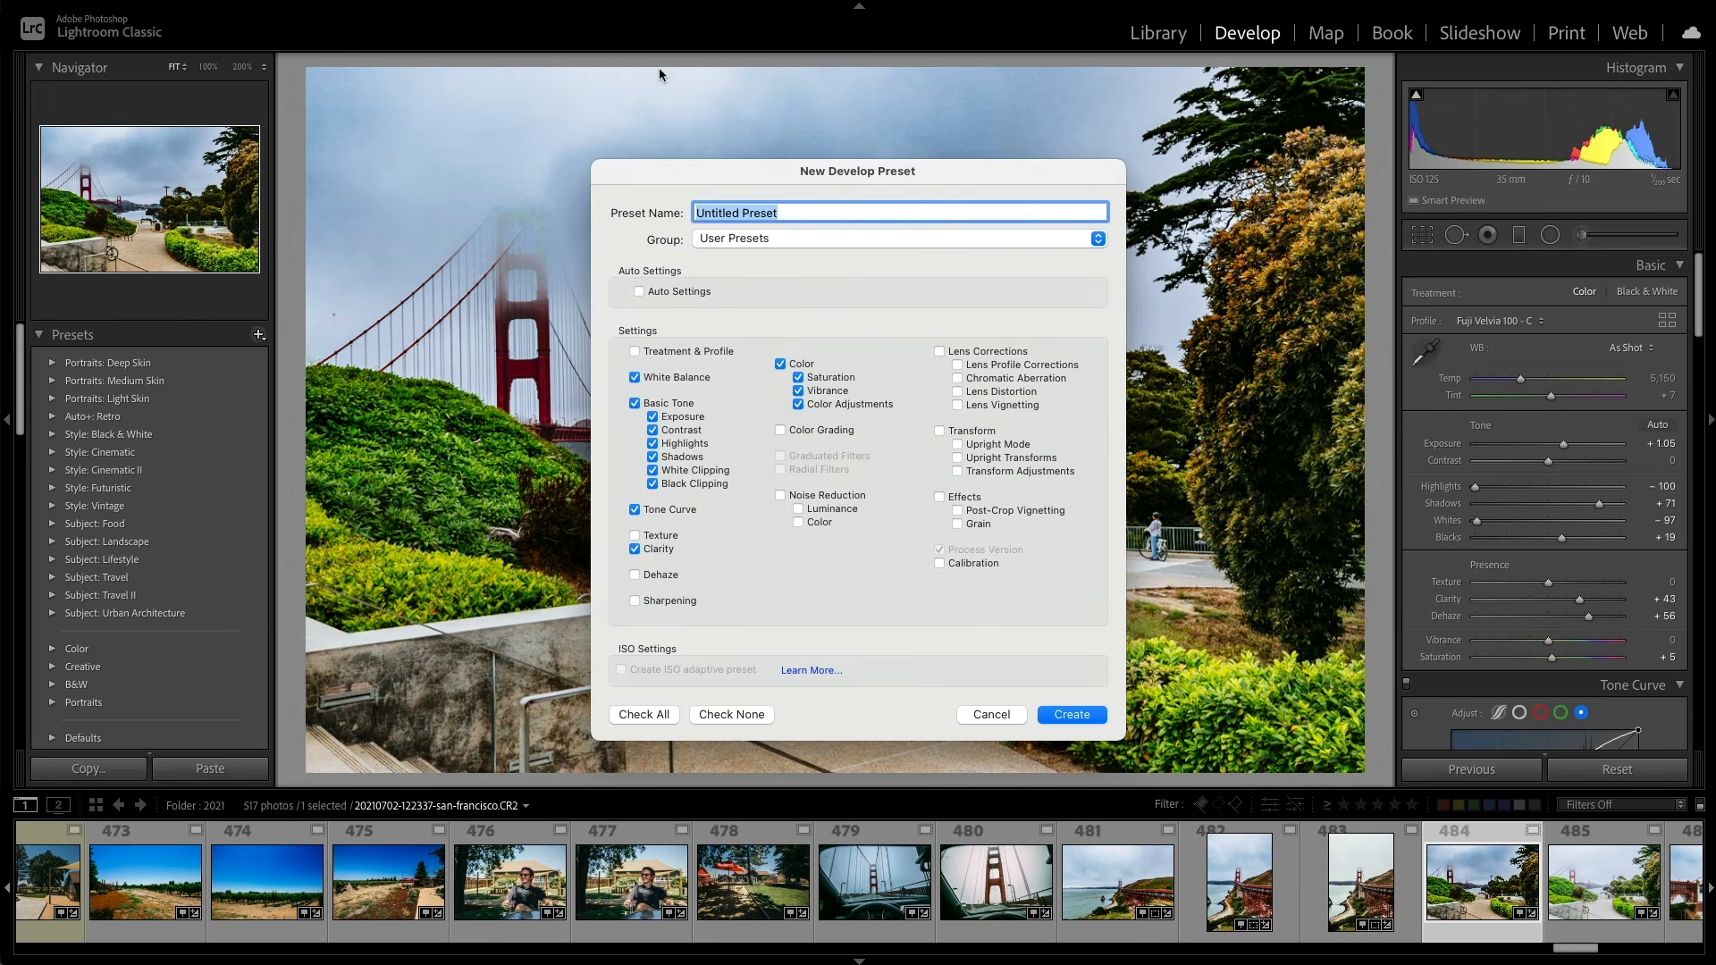
pyautogui.write('Sunshine Coast')
pyautogui.click(647, 409)
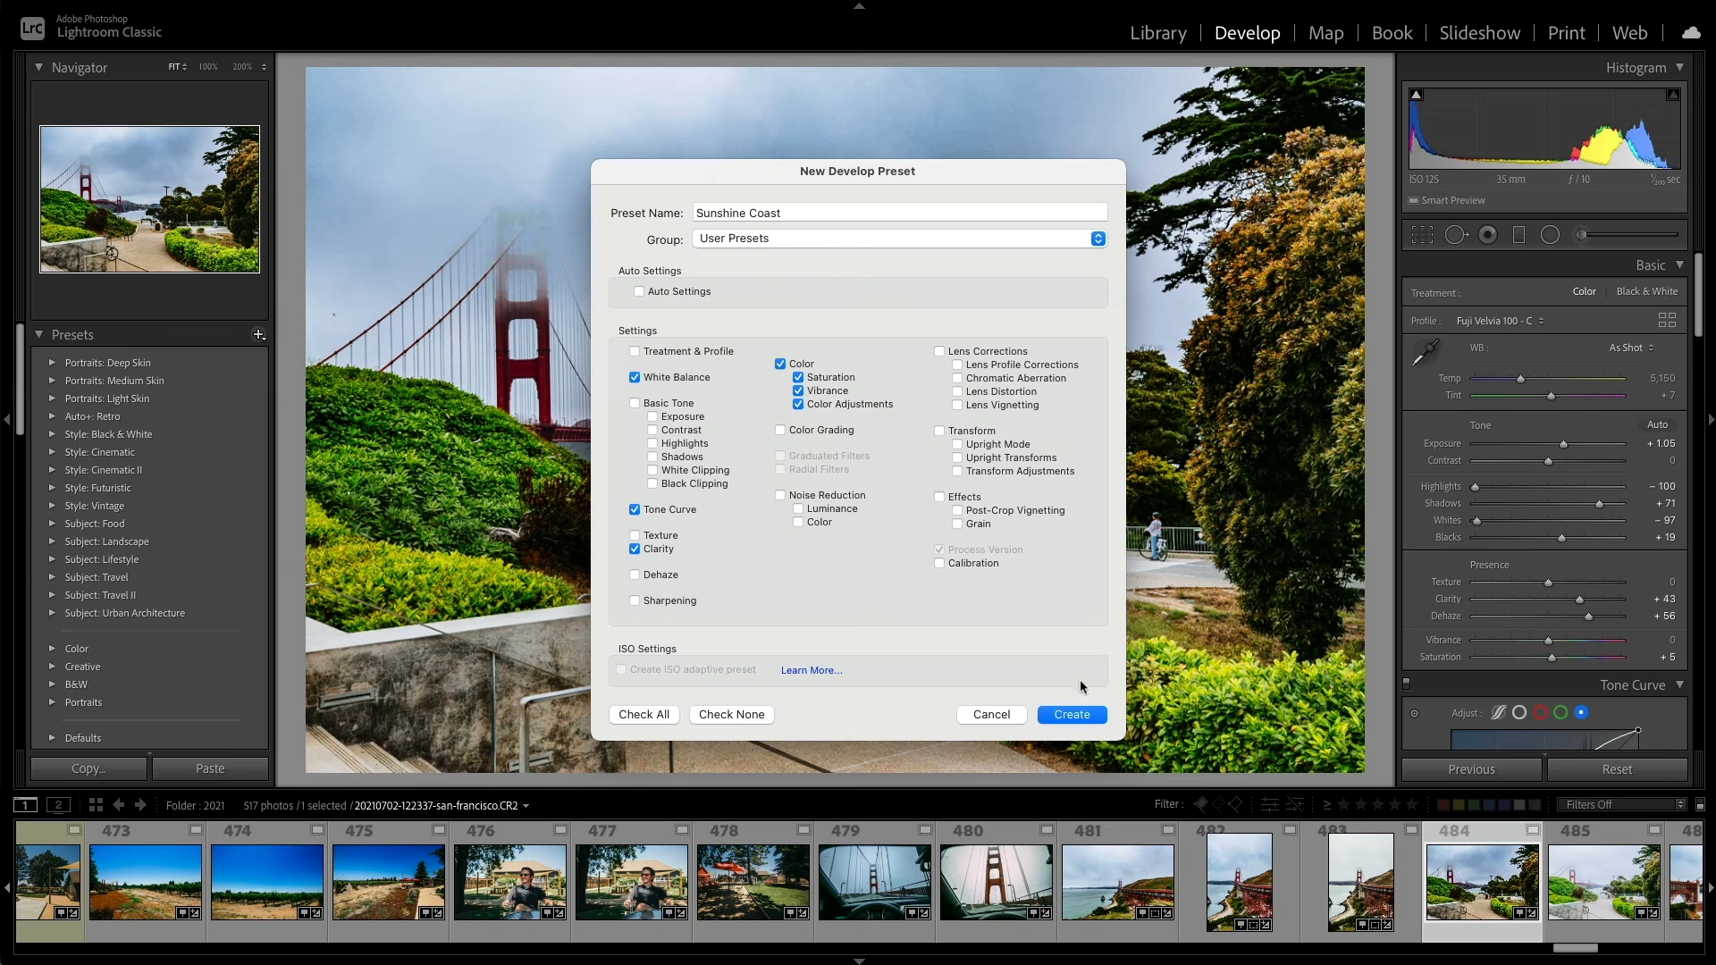
pyautogui.click(1068, 714)
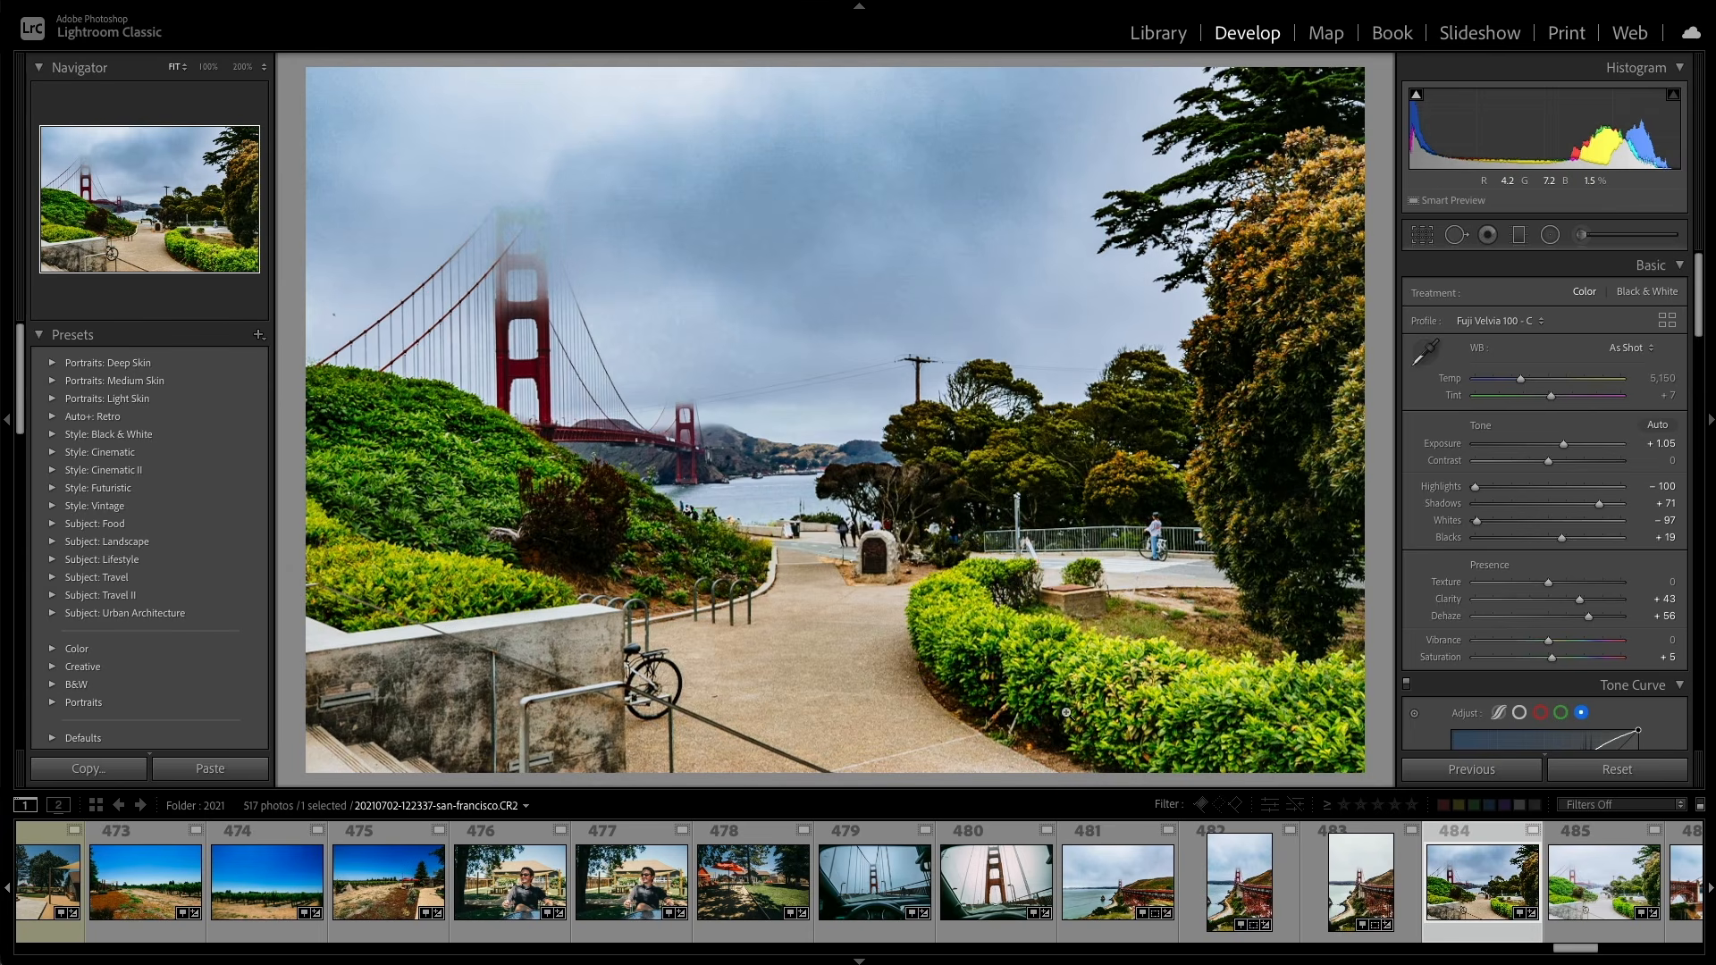
# Step: Apply the Sunshine Coast preset to house photo 468 and refine its tone with Highlights at -100 and adjusted Whites
pyautogui.scroll(5, 884, 863)
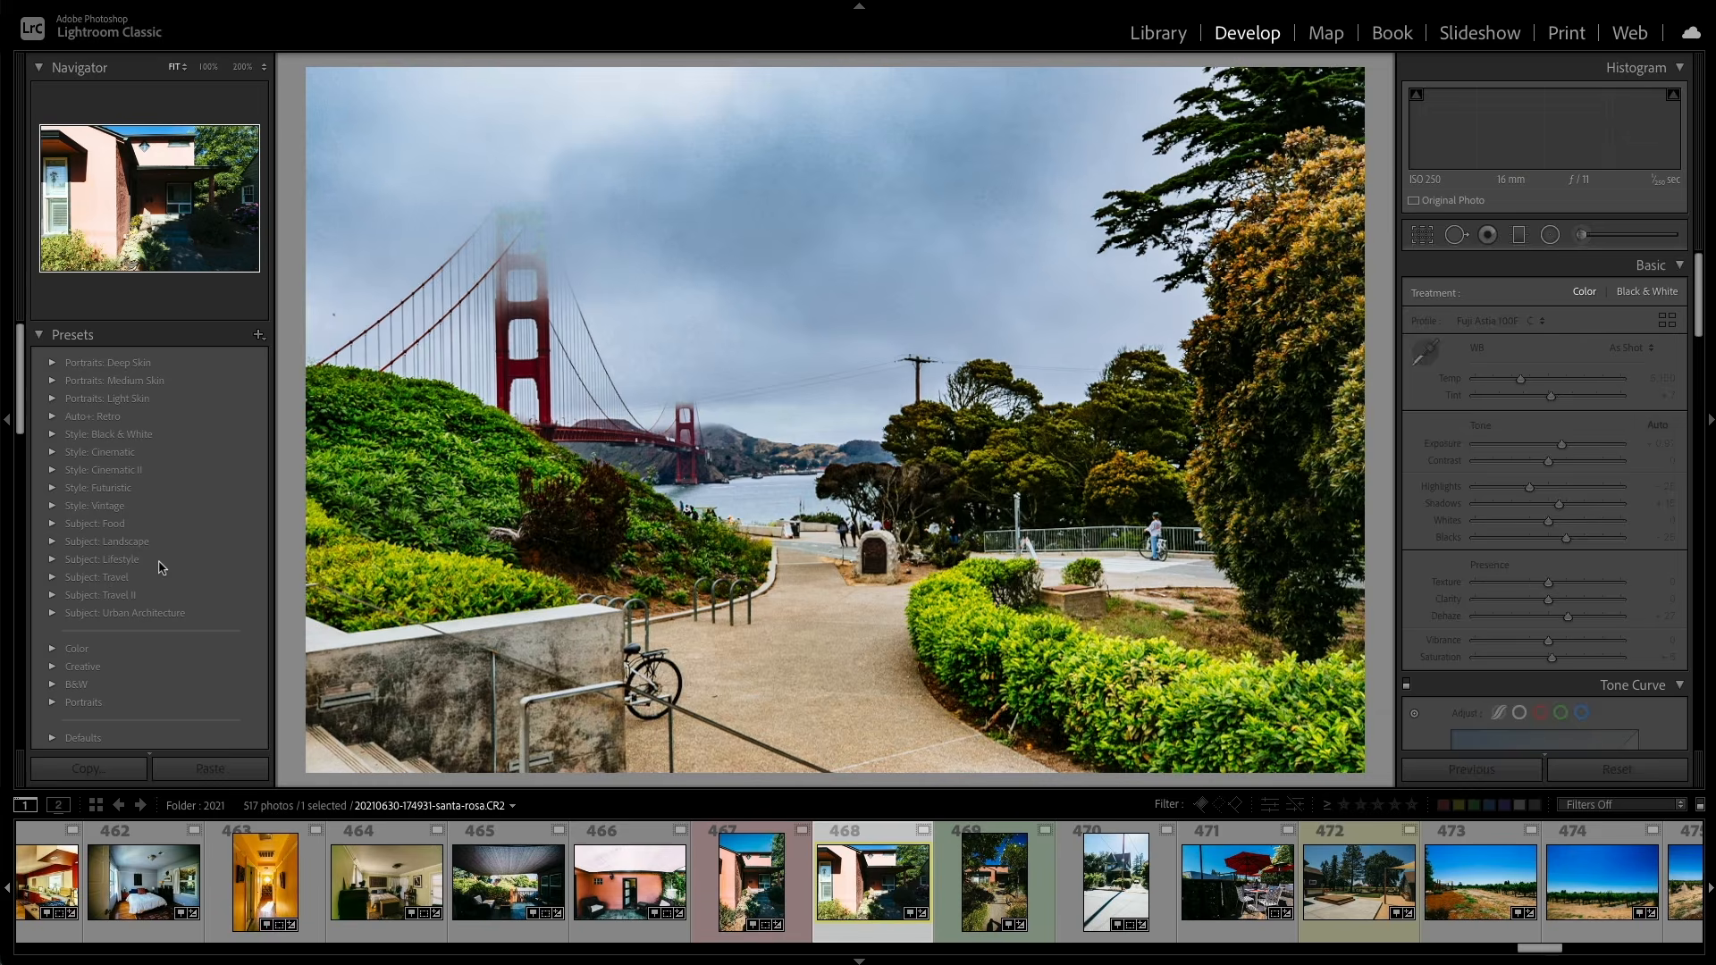
pyautogui.scroll(-10, 152, 564)
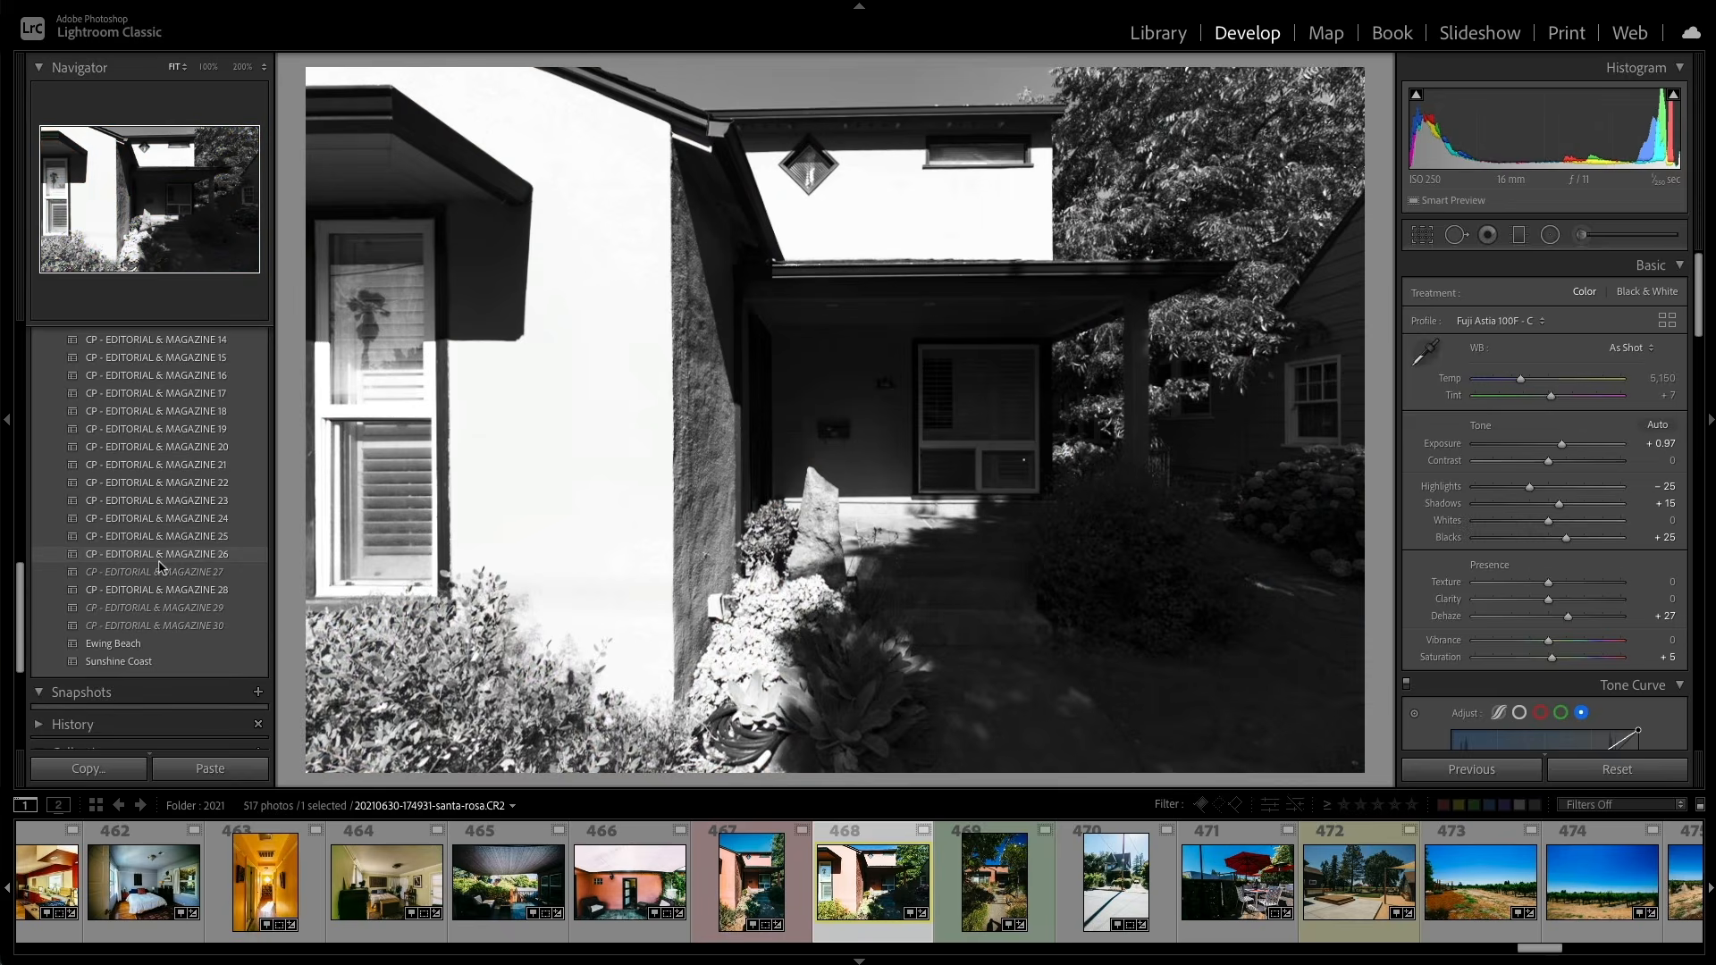
pyautogui.click(122, 663)
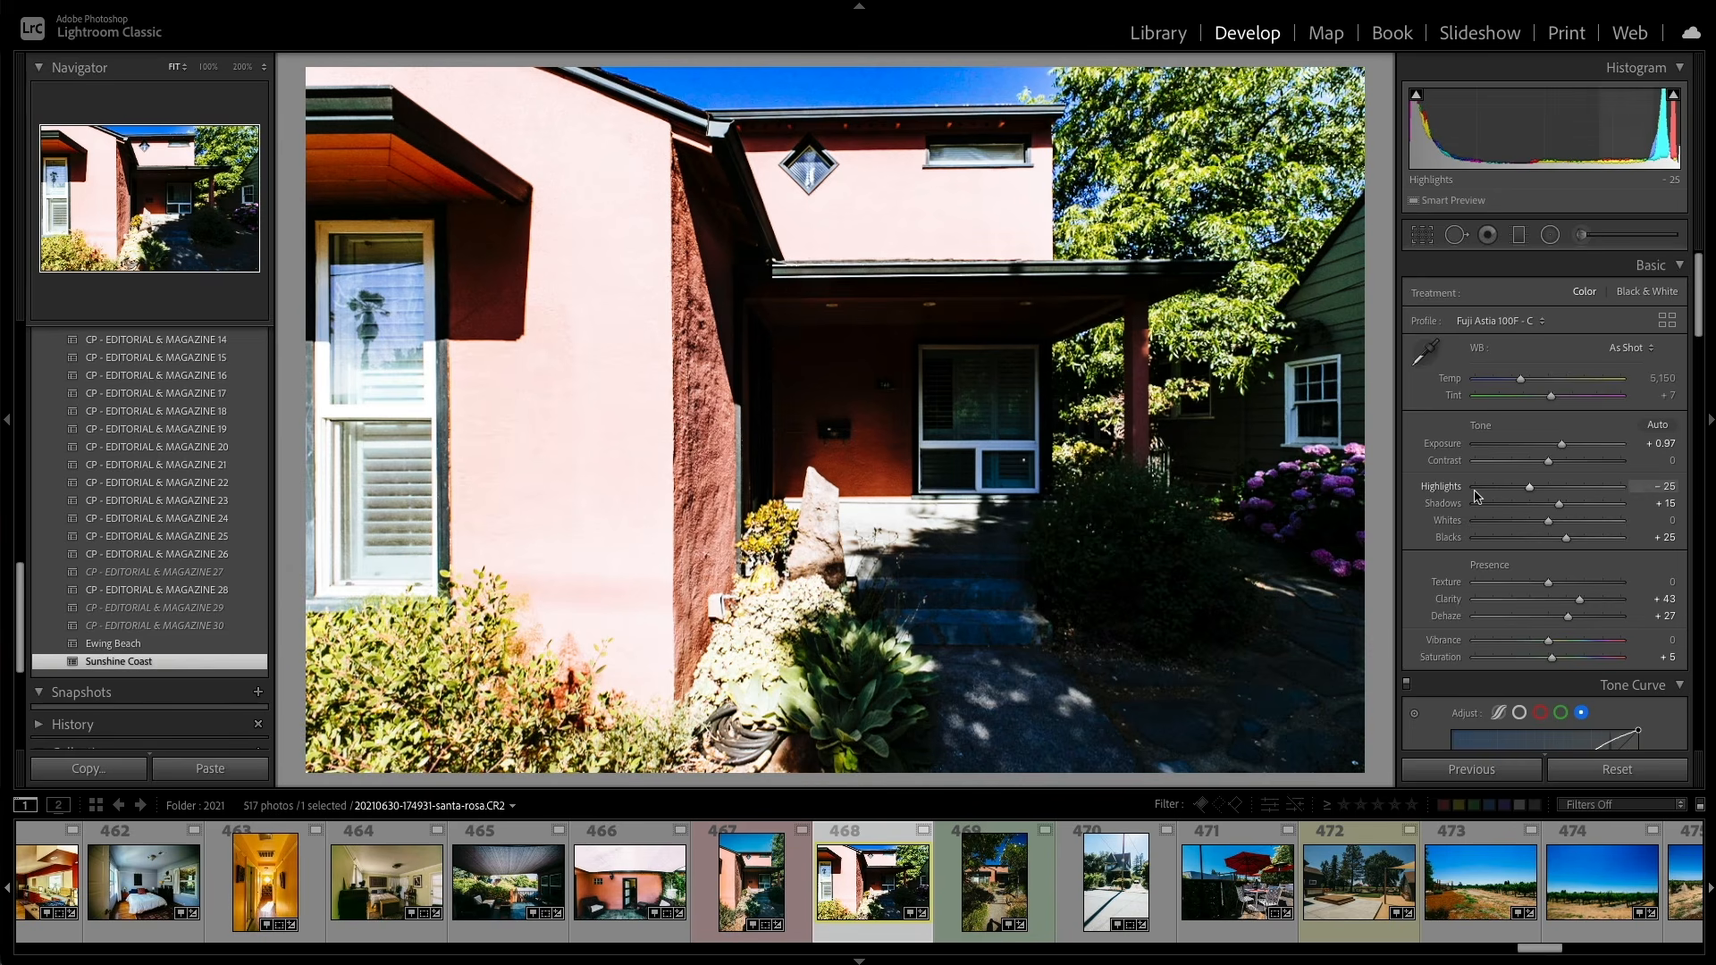
pyautogui.moveTo(1530, 488); pyautogui.dragTo(1453, 490)
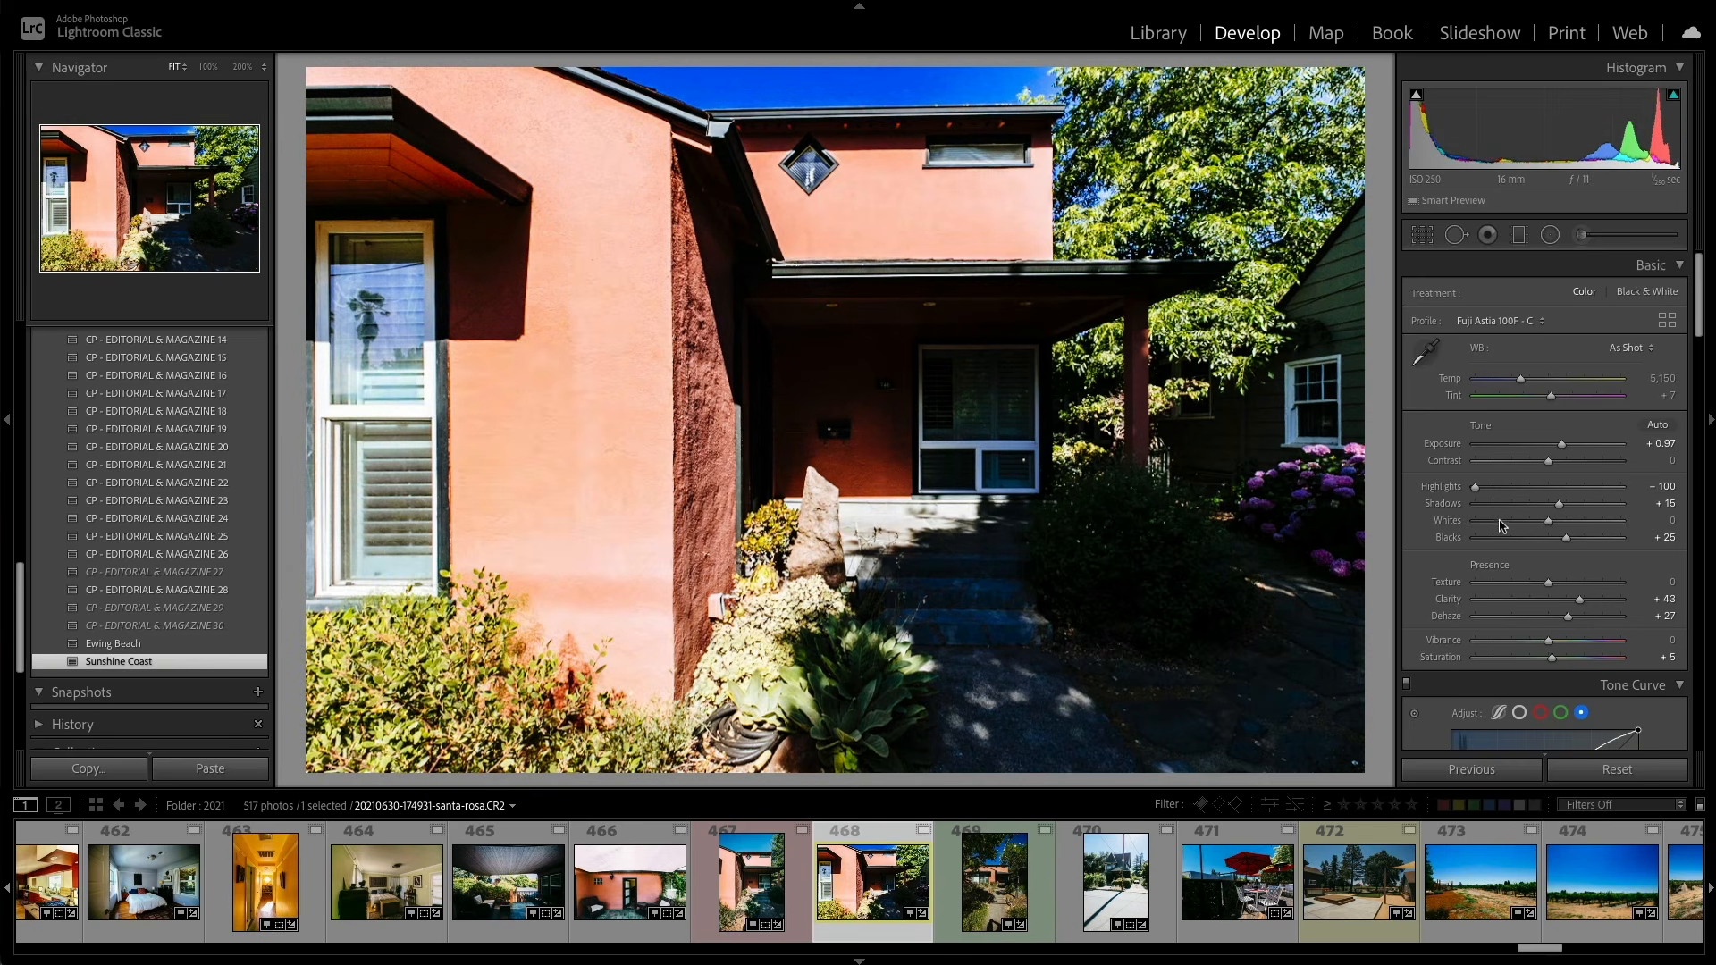
pyautogui.moveTo(1548, 521); pyautogui.dragTo(1595, 505)
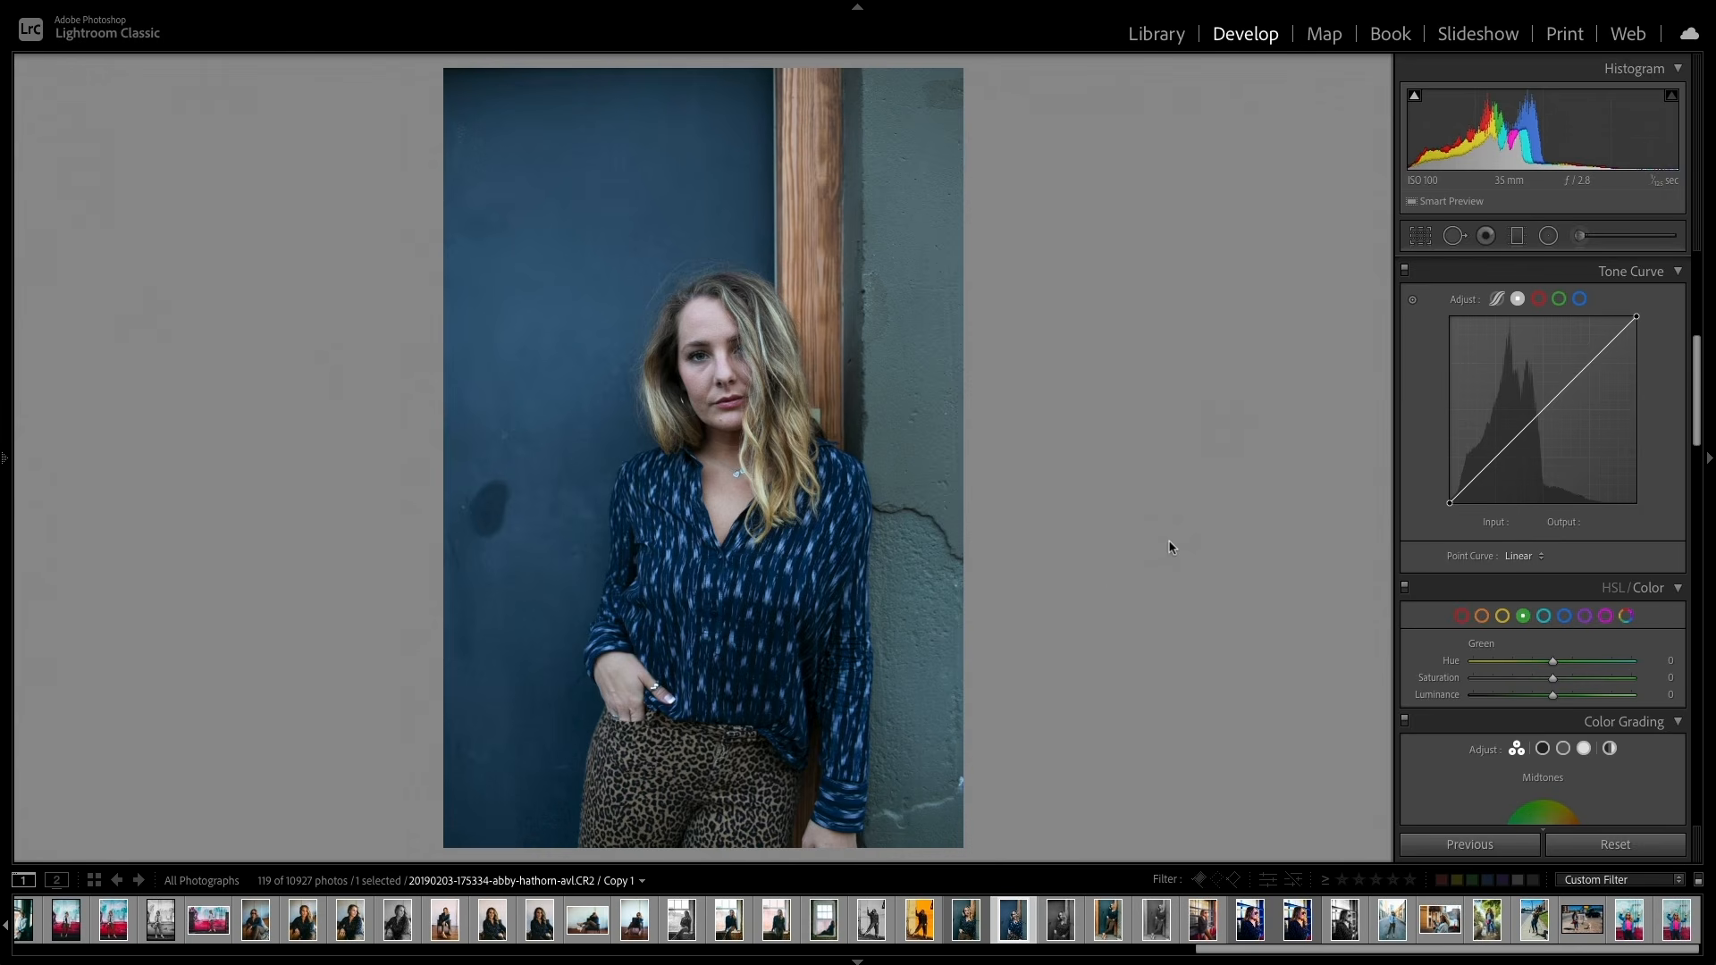
# Step: Try the Medium Contrast point curve on the woman's portrait and switch it to Strong Contrast
pyautogui.click(1520, 556)
pyautogui.click(1589, 577)
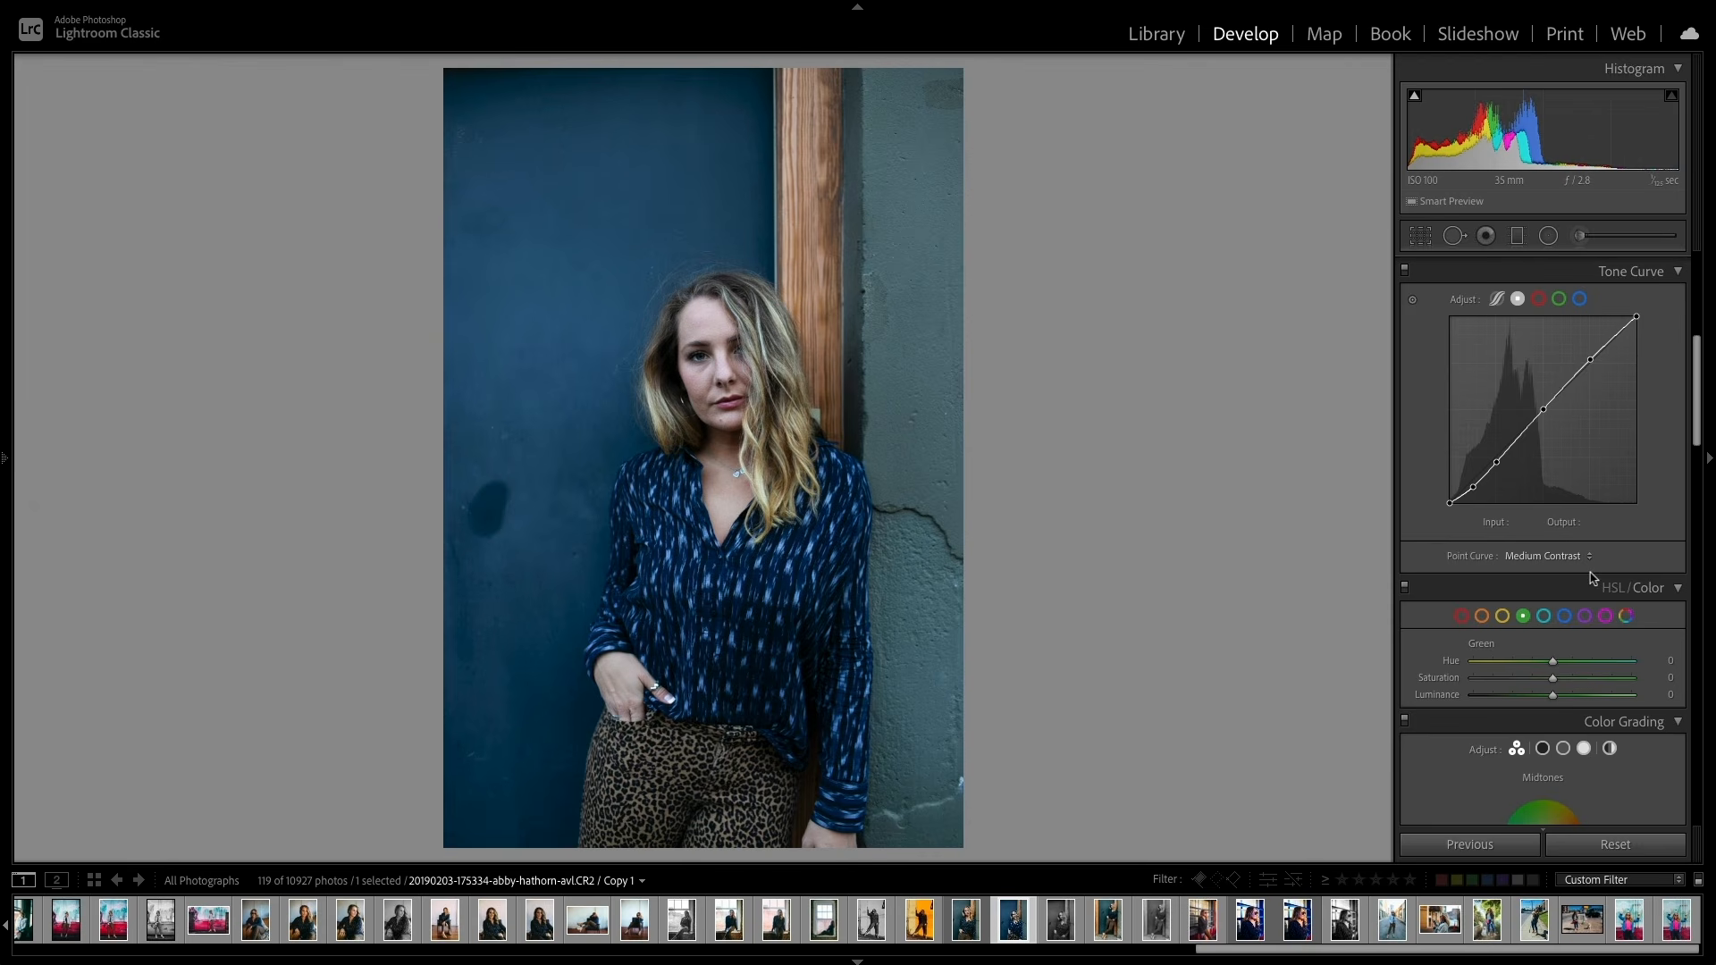
pyautogui.click(1541, 555)
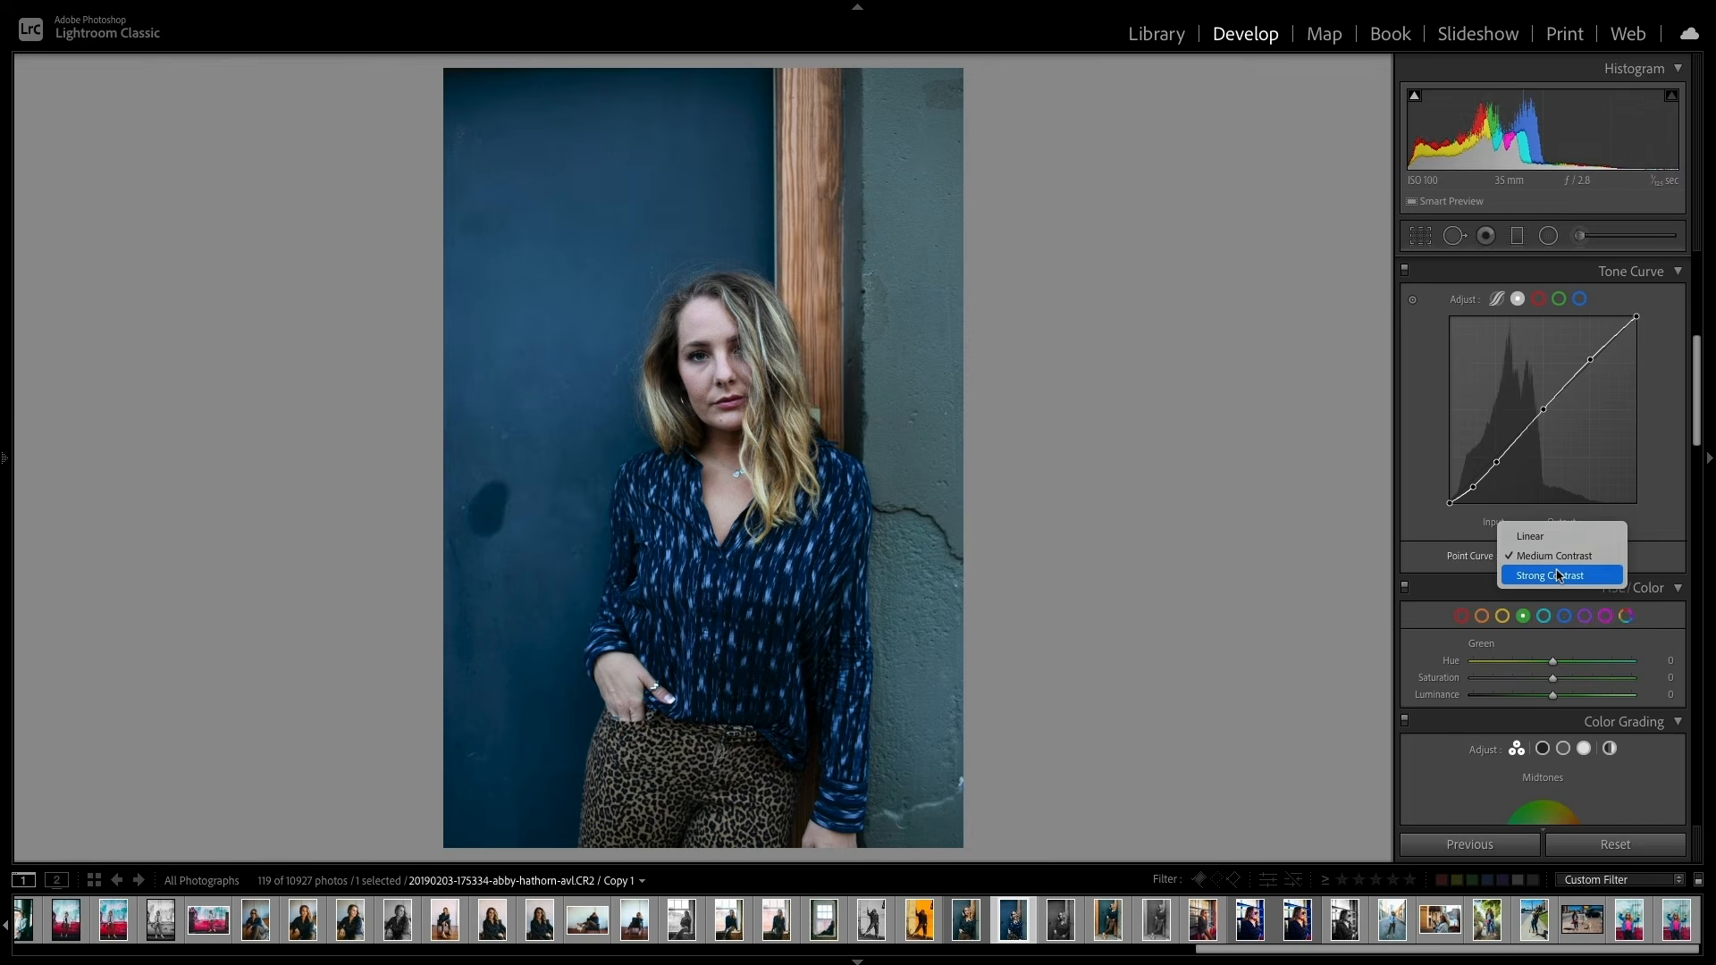
pyautogui.click(1557, 576)
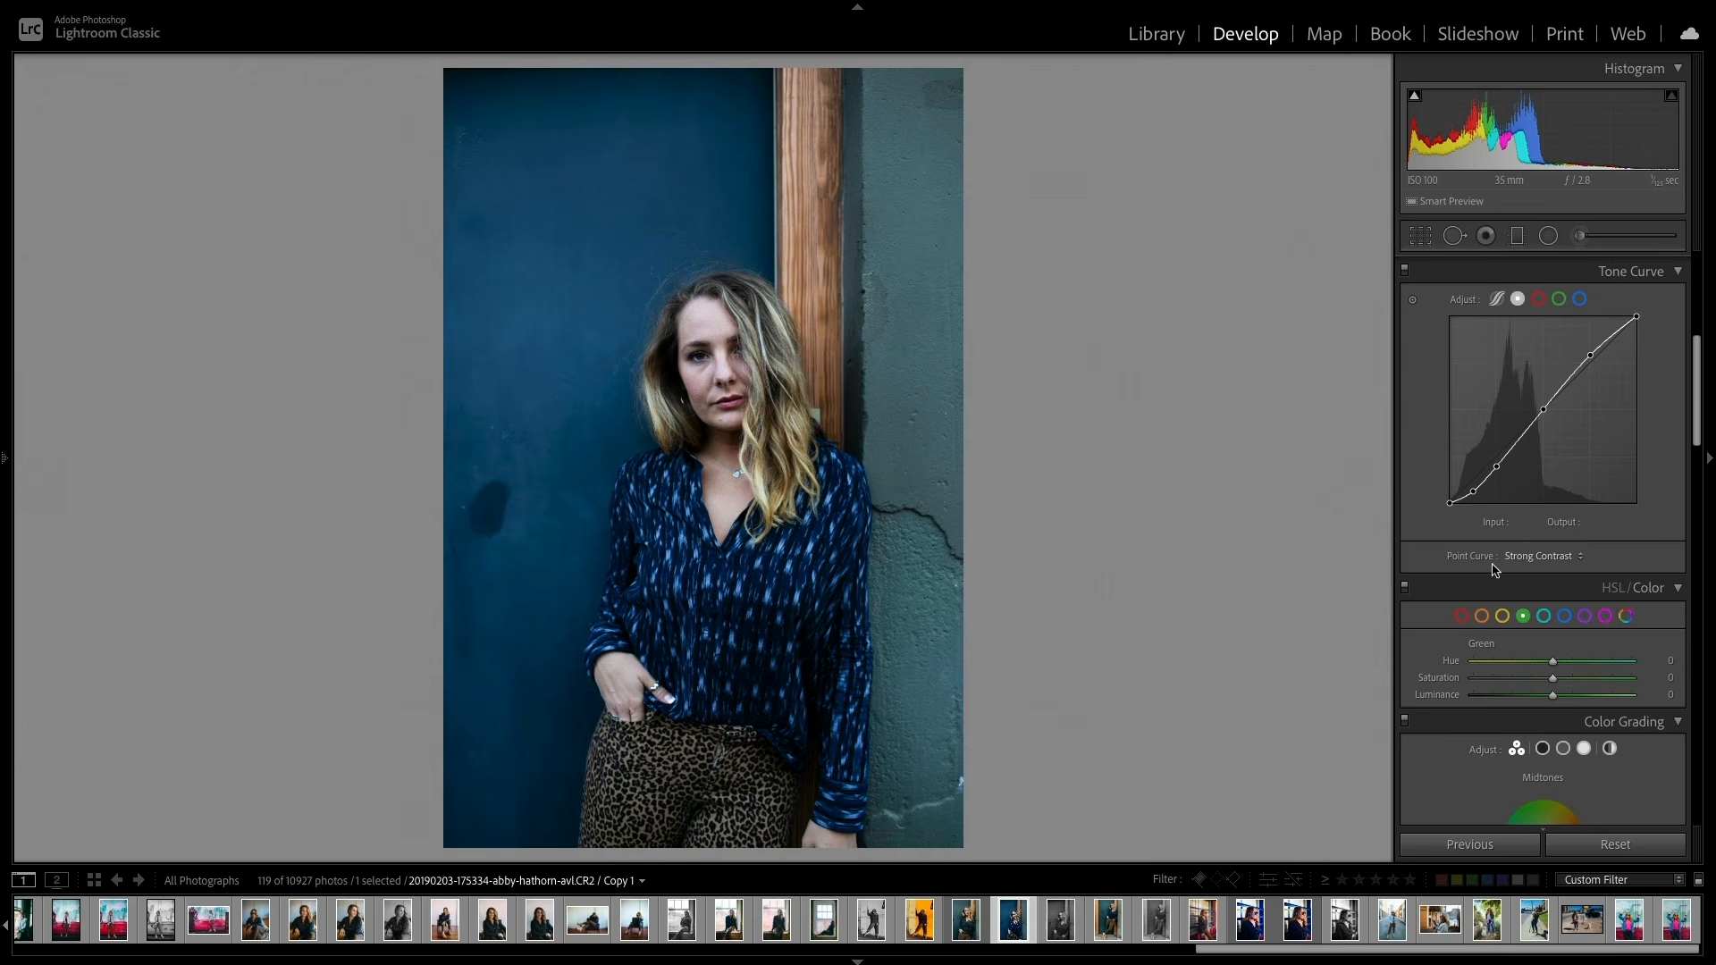
# Step: Remove the lower shadow point from the portrait's tone curve and undo the removal
pyautogui.doubleClick(1474, 492)
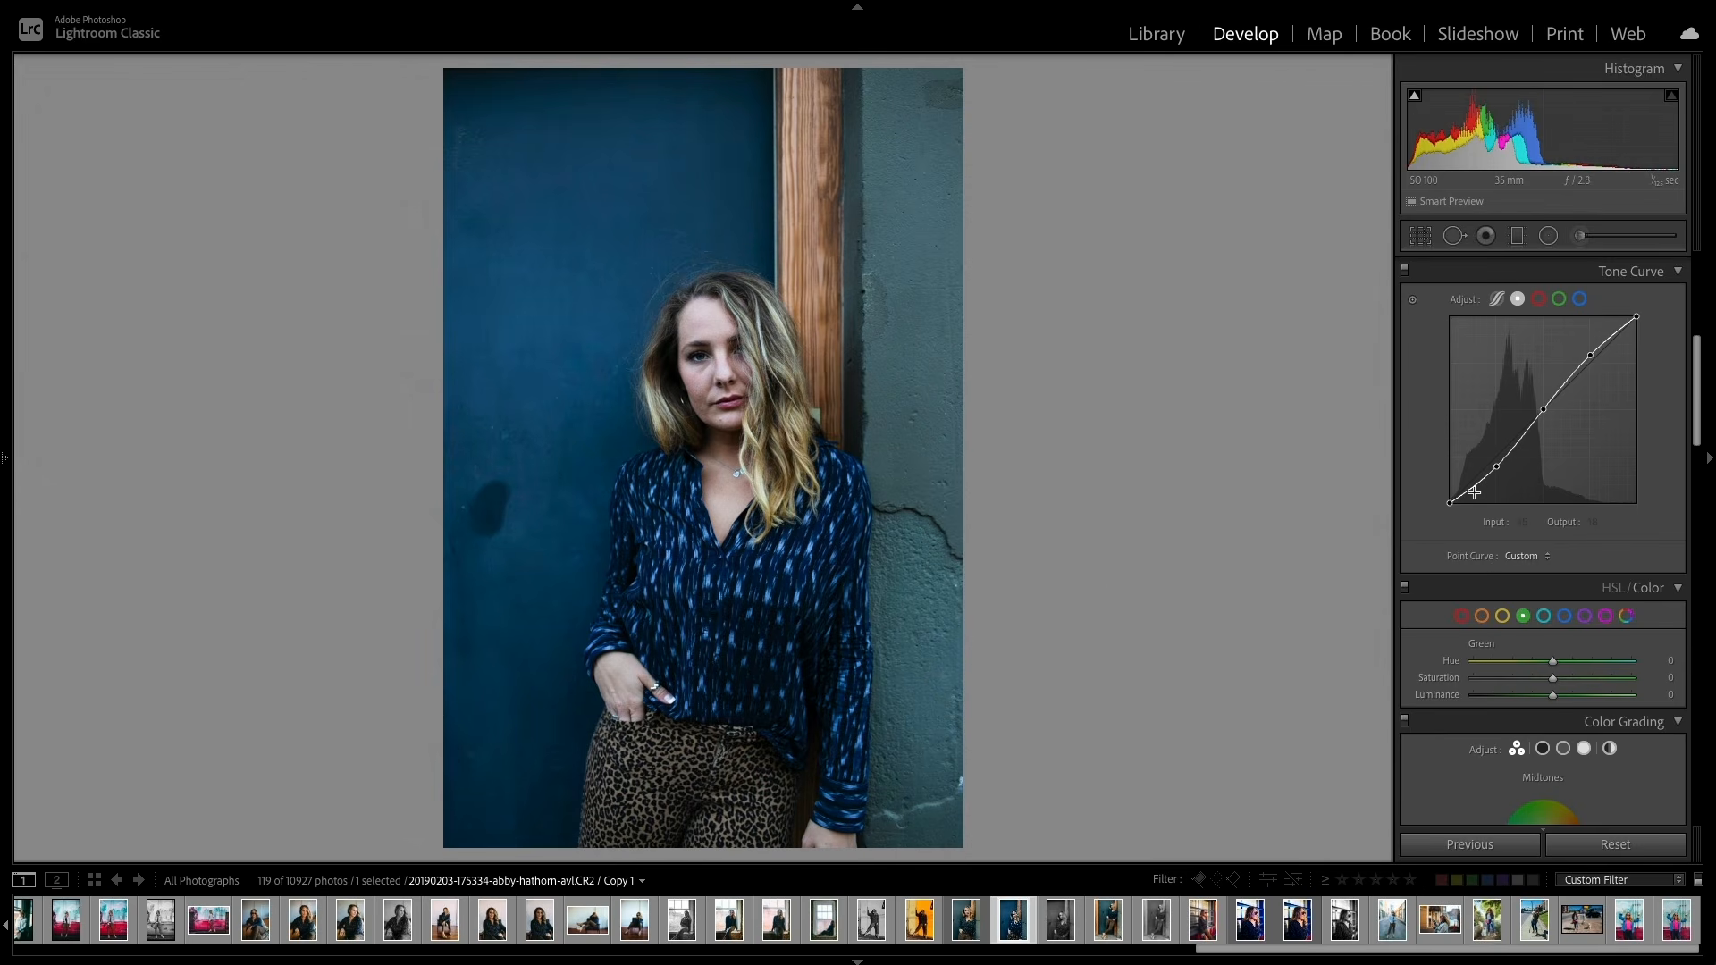
pyautogui.hotkey('ctrl', 'z')
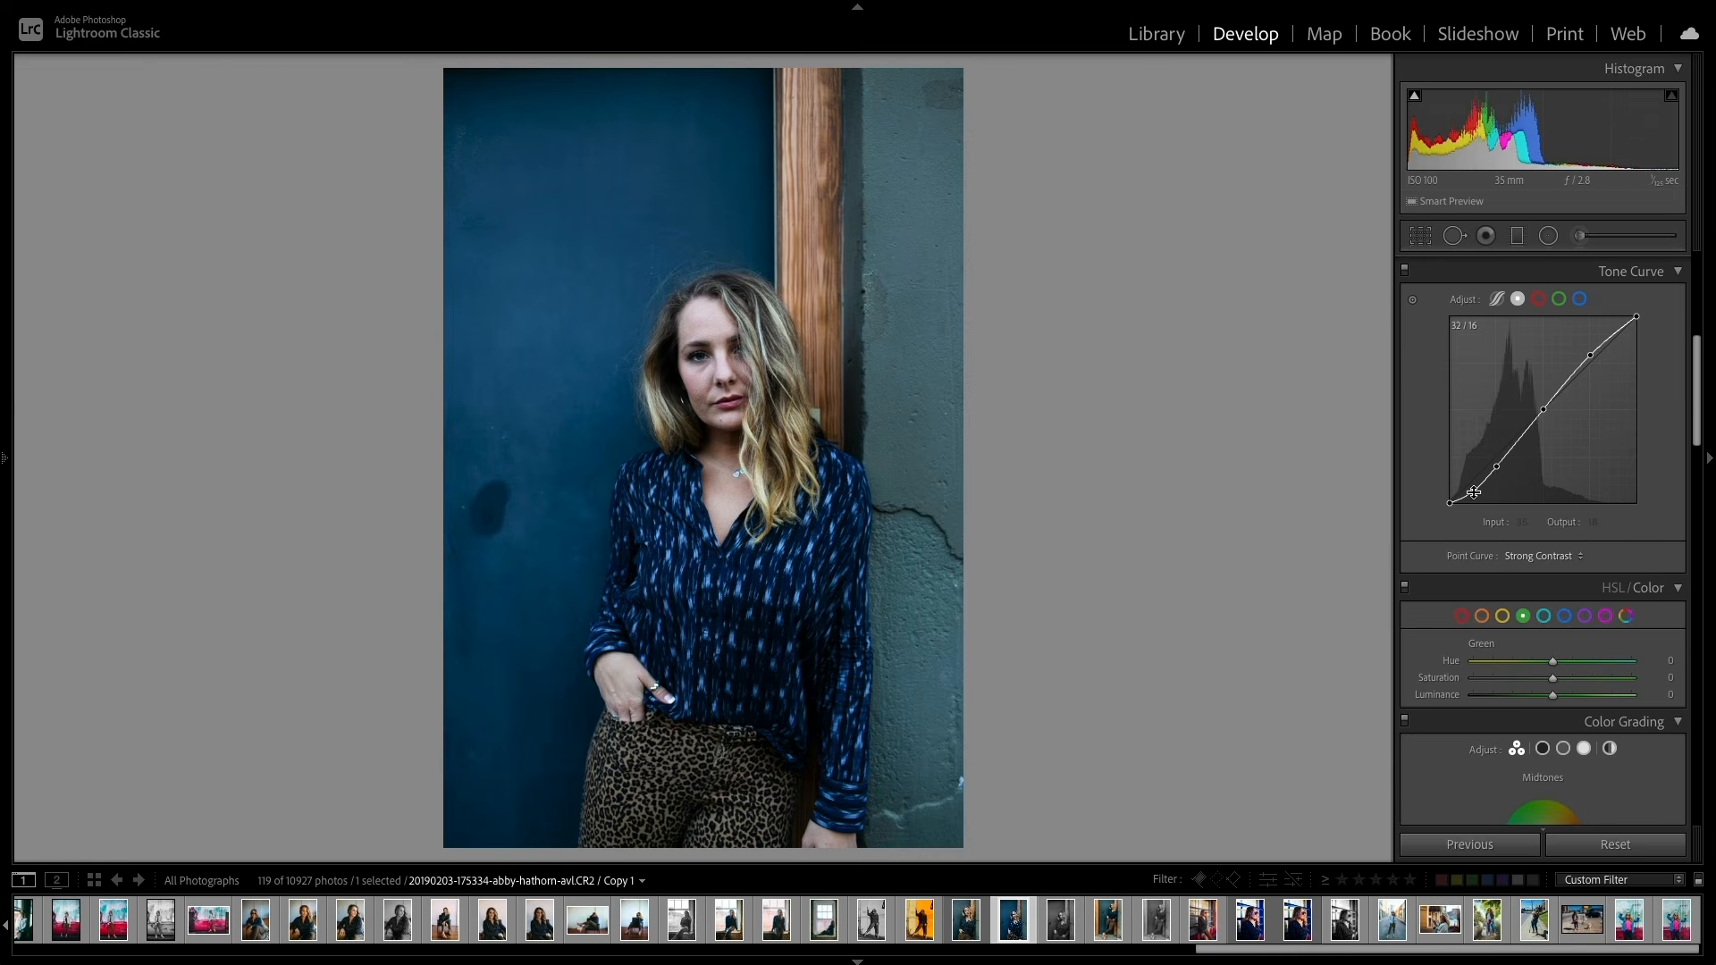
# Step: Reshape the tone curve with the shadow point at 36/36, the black endpoint's output at 32 and the white endpoint's output at 238
pyautogui.moveTo(1474, 492); pyautogui.dragTo(1476, 477)
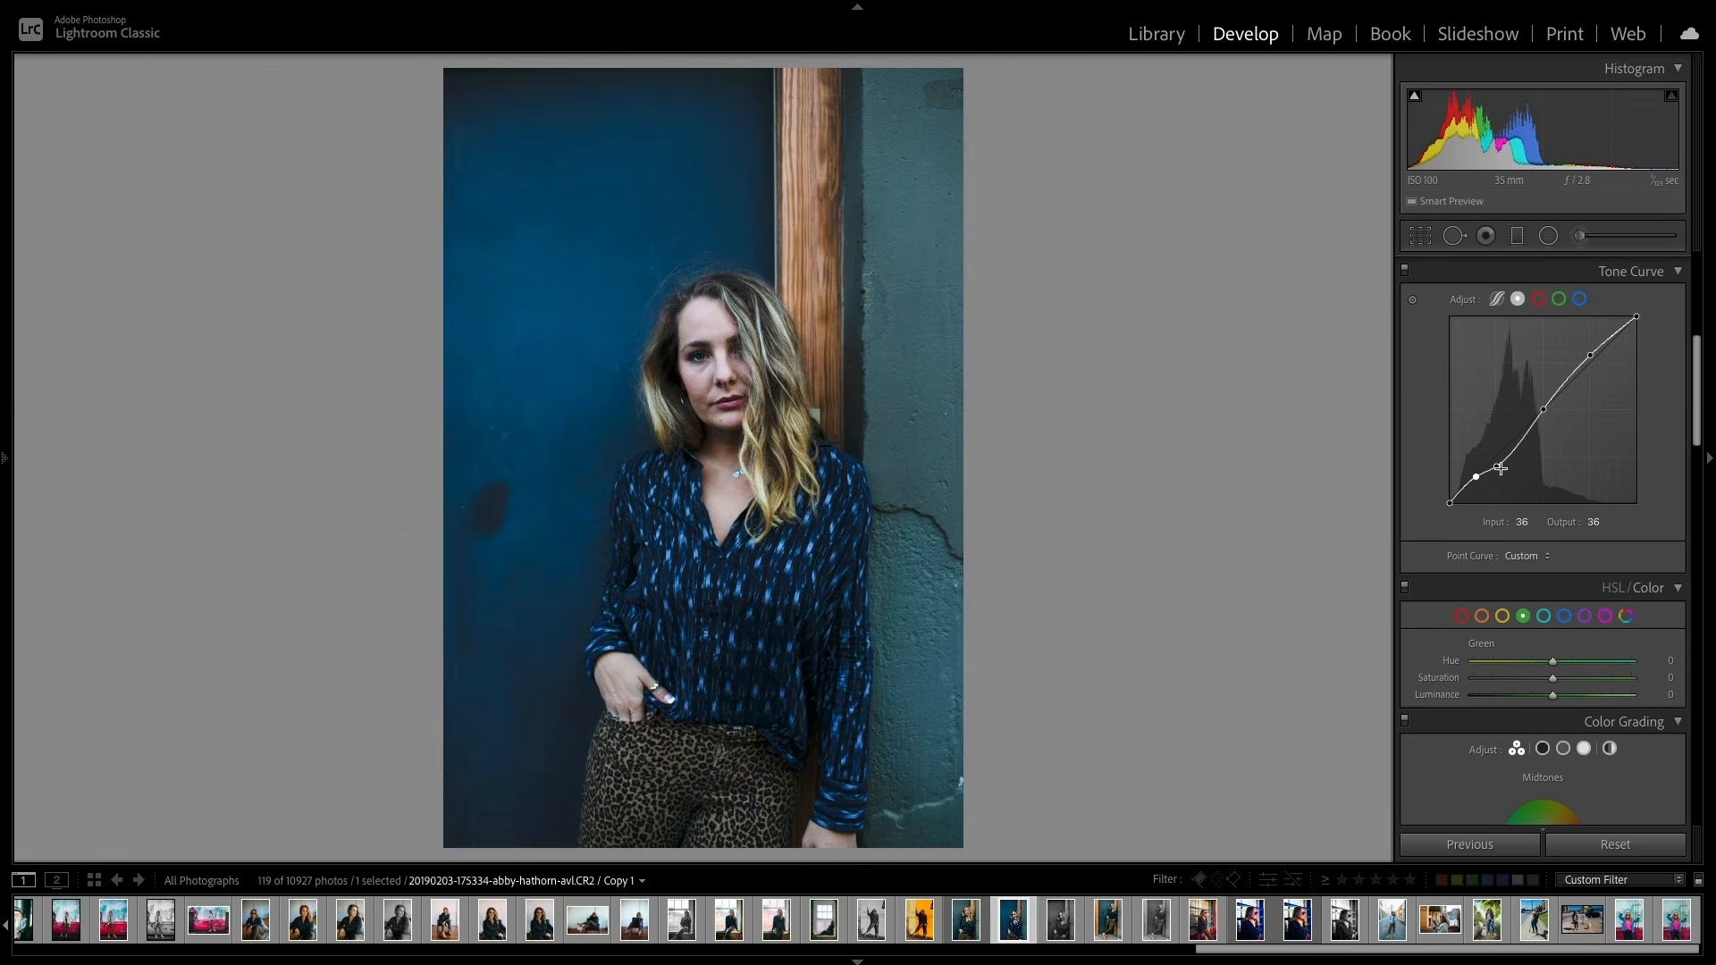
pyautogui.hotkey('ctrl', 'z')
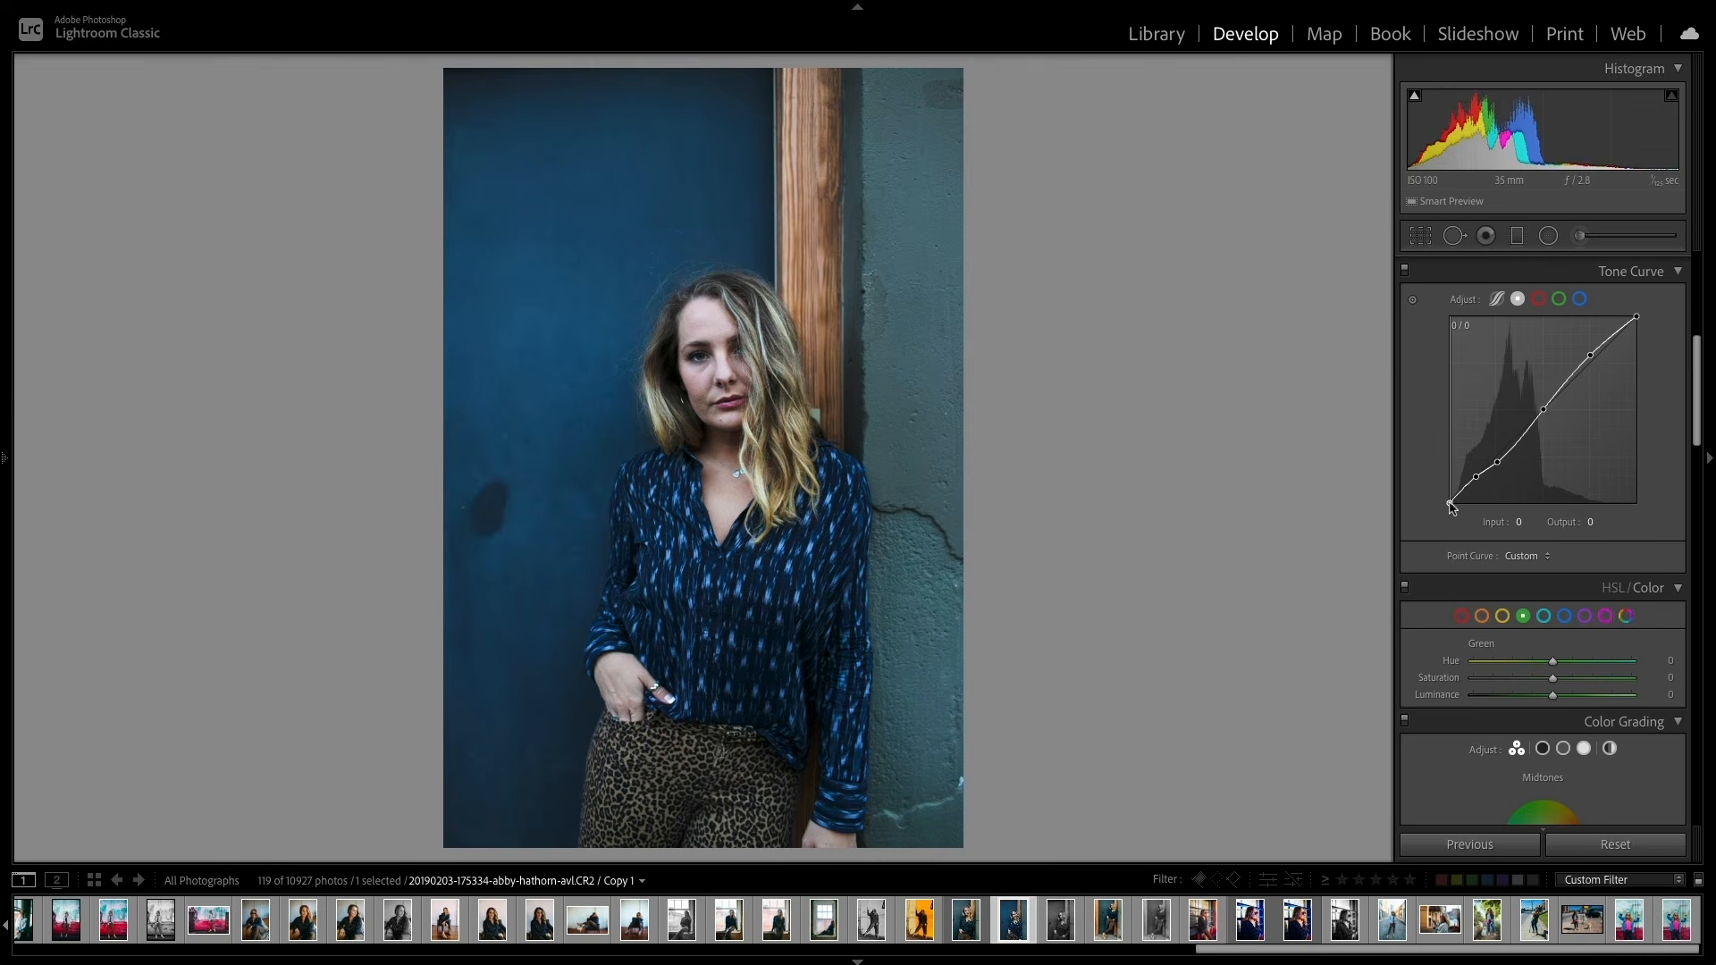
pyautogui.moveTo(1451, 506); pyautogui.dragTo(1448, 483)
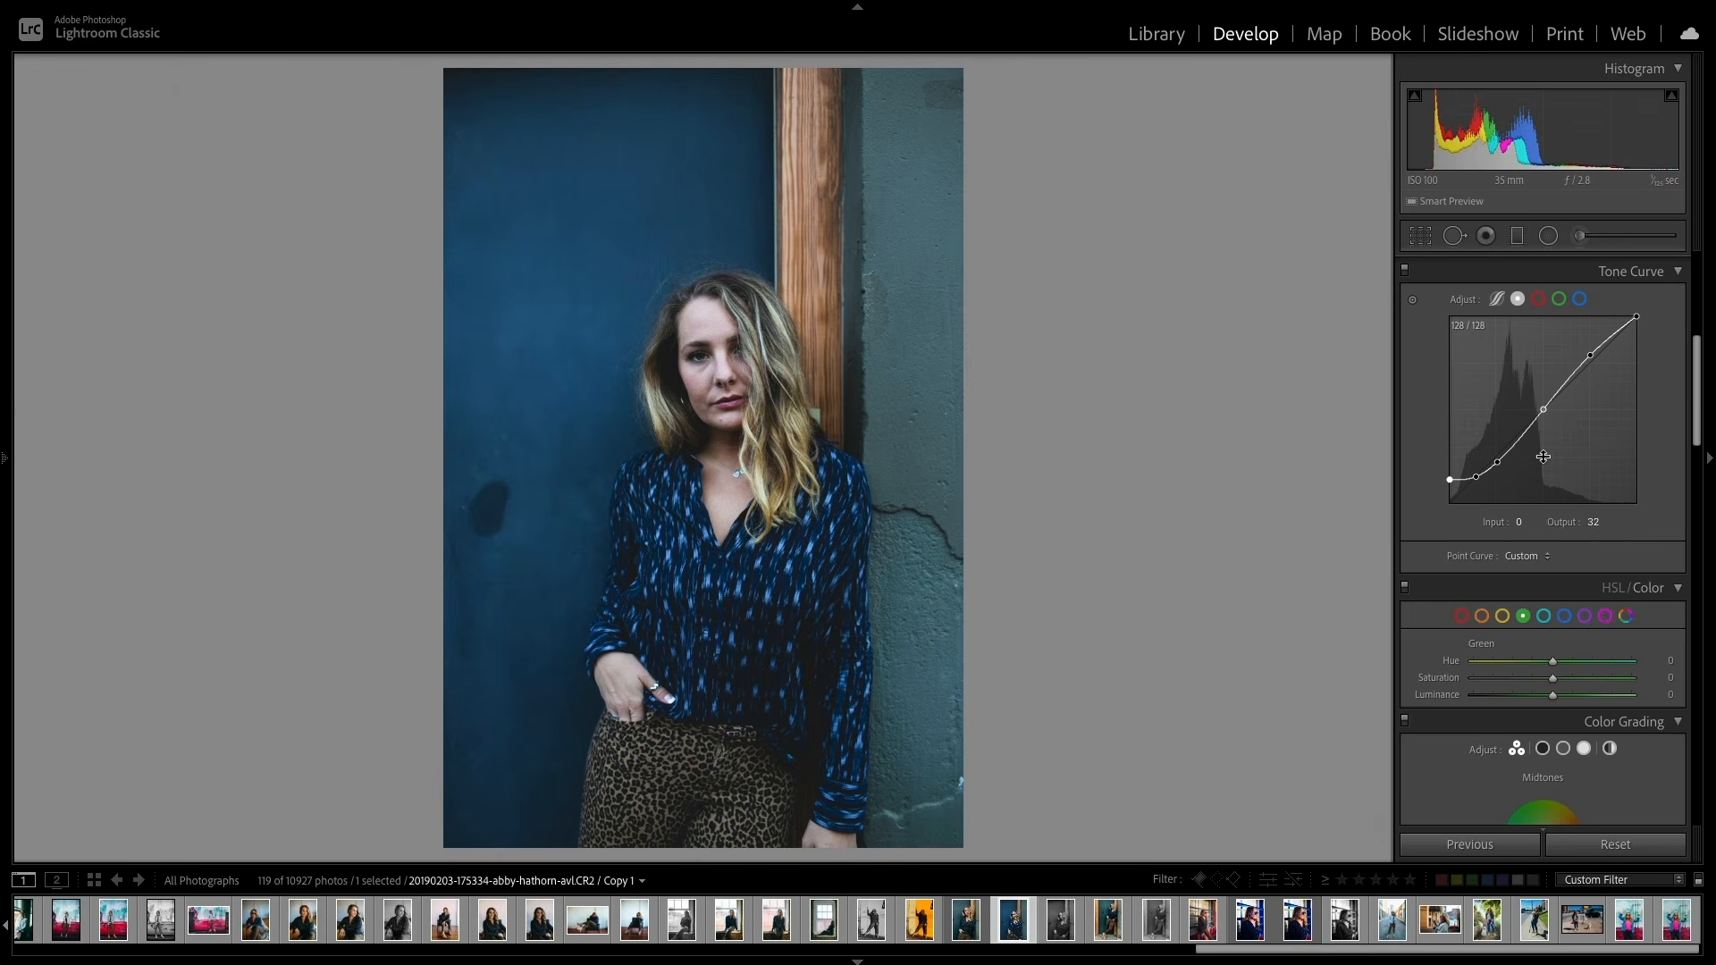
pyautogui.moveTo(1637, 317); pyautogui.dragTo(1637, 320)
pyautogui.moveTo(1638, 320); pyautogui.dragTo(1638, 329)
# Step: Adjust the portrait's blues to Hue +25, Saturation -38 and Luminance +5
pyautogui.click(1564, 616)
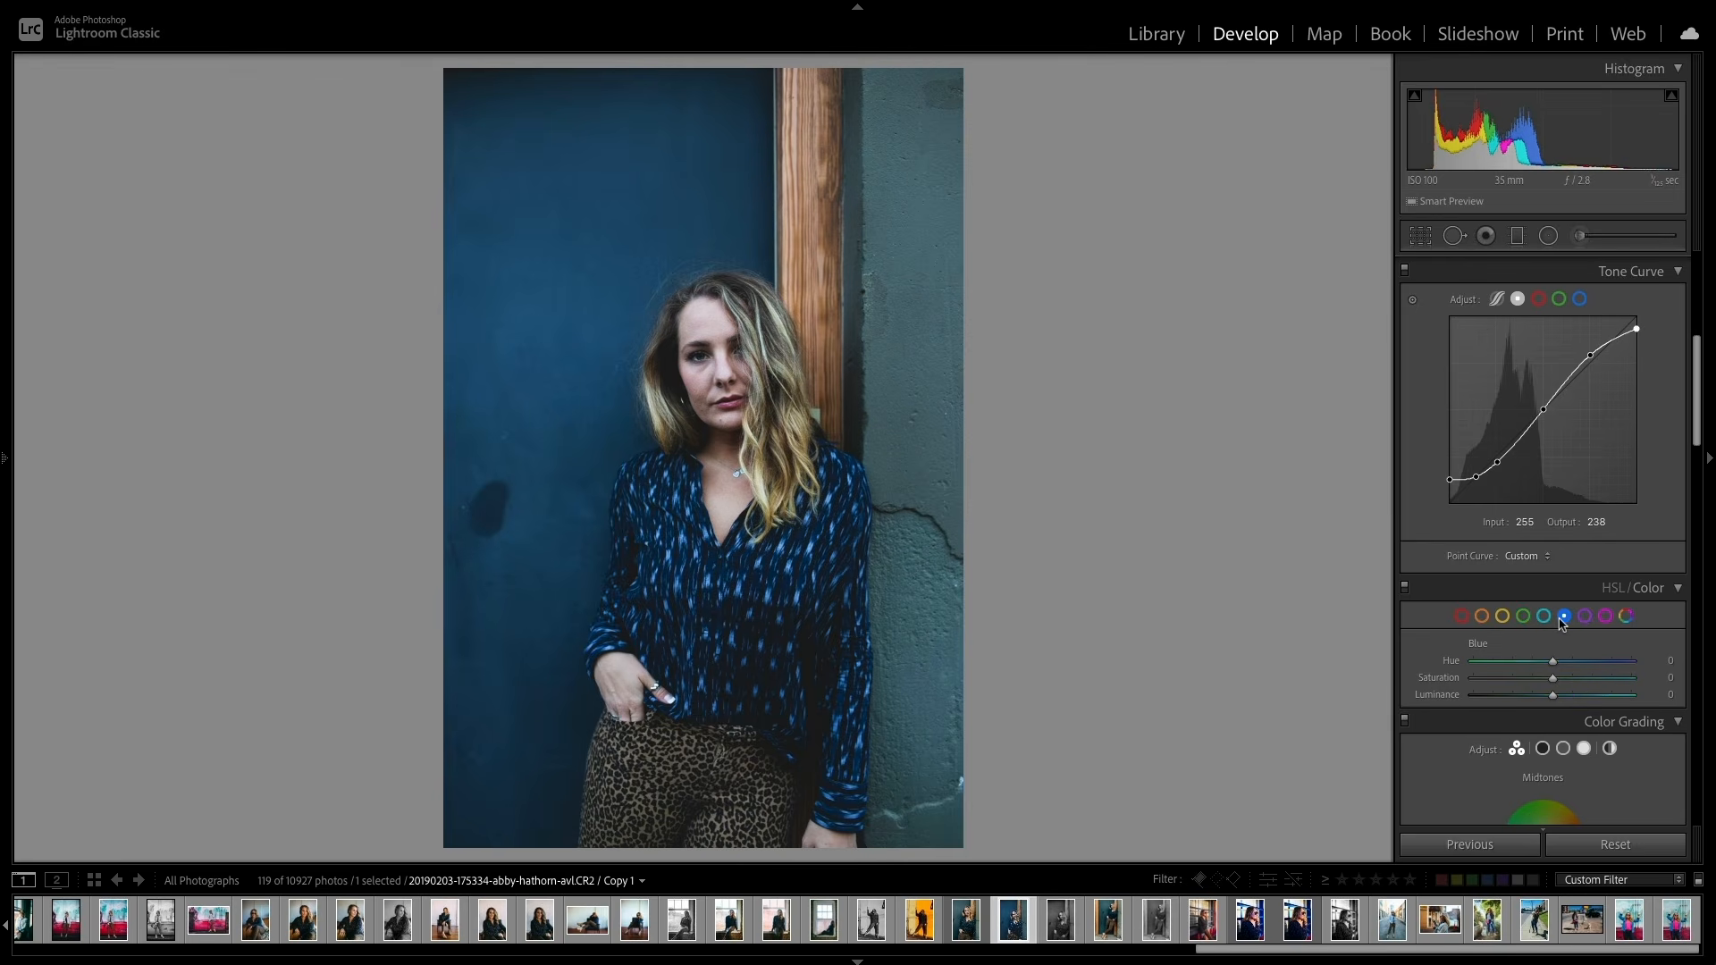
pyautogui.moveTo(1554, 666)
pyautogui.mouseDown()
pyautogui.moveTo(1527, 664)
pyautogui.moveTo(1574, 667)
pyautogui.mouseUp()
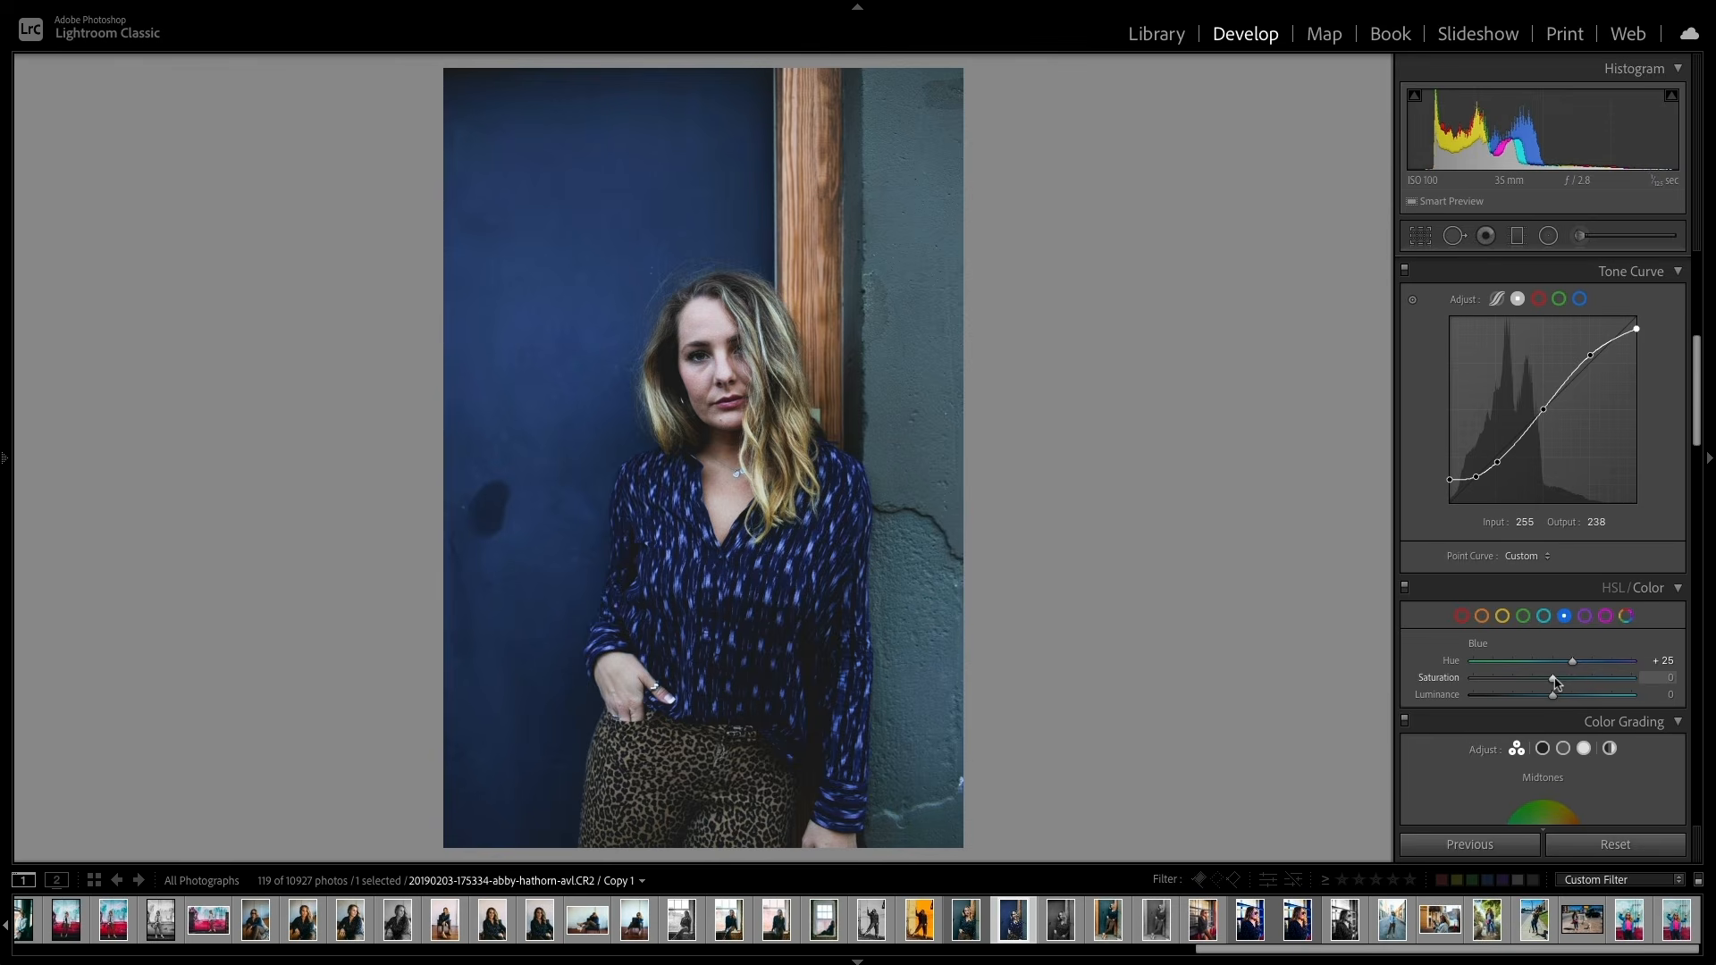
pyautogui.moveTo(1553, 679)
pyautogui.mouseDown()
pyautogui.moveTo(1506, 679)
pyautogui.moveTo(1525, 682)
pyautogui.mouseUp()
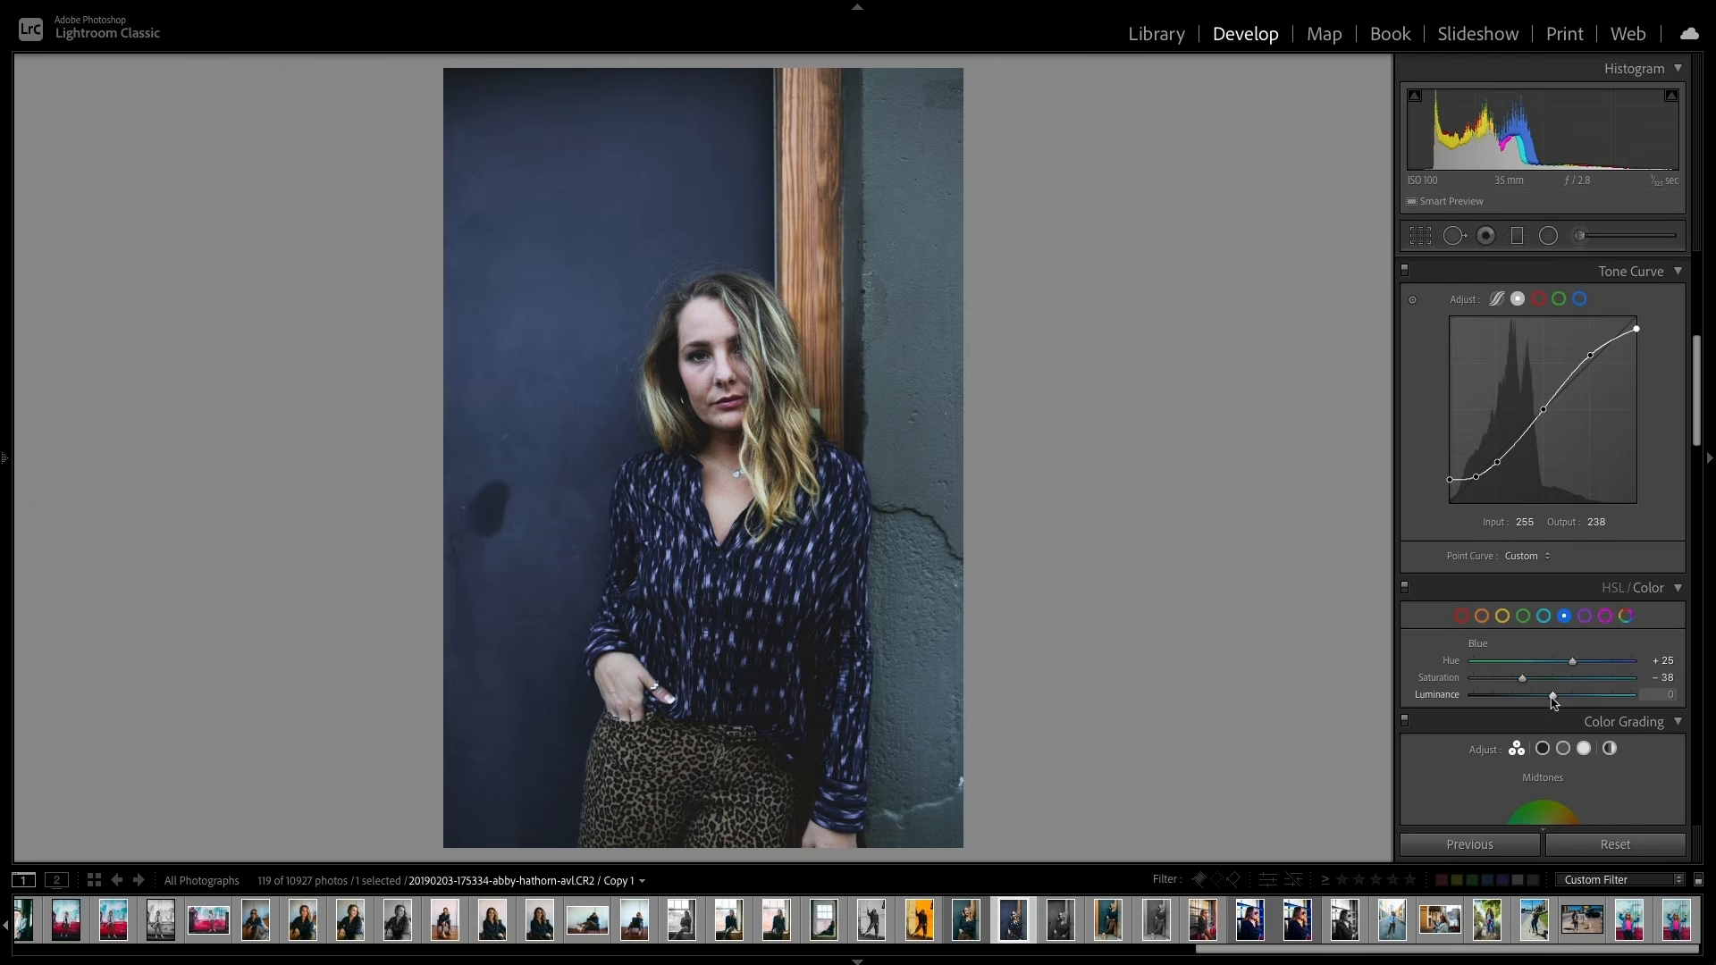
pyautogui.moveTo(1553, 702)
pyautogui.mouseDown()
pyautogui.moveTo(1529, 701)
pyautogui.moveTo(1556, 698)
pyautogui.mouseUp()
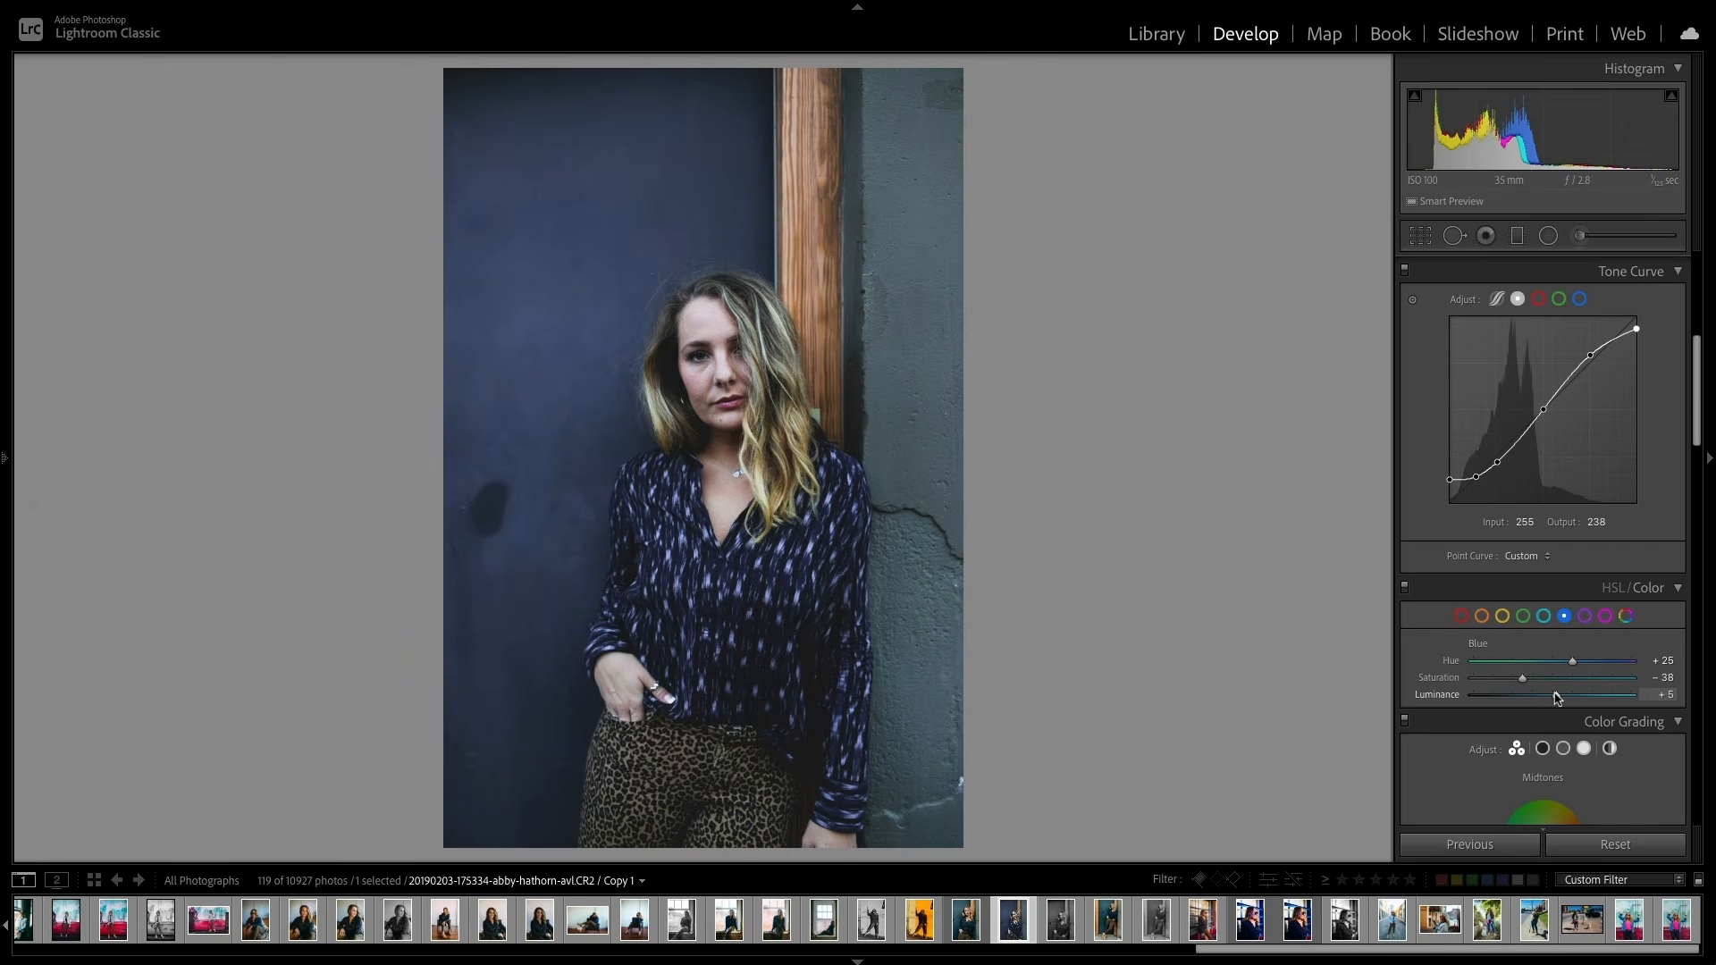
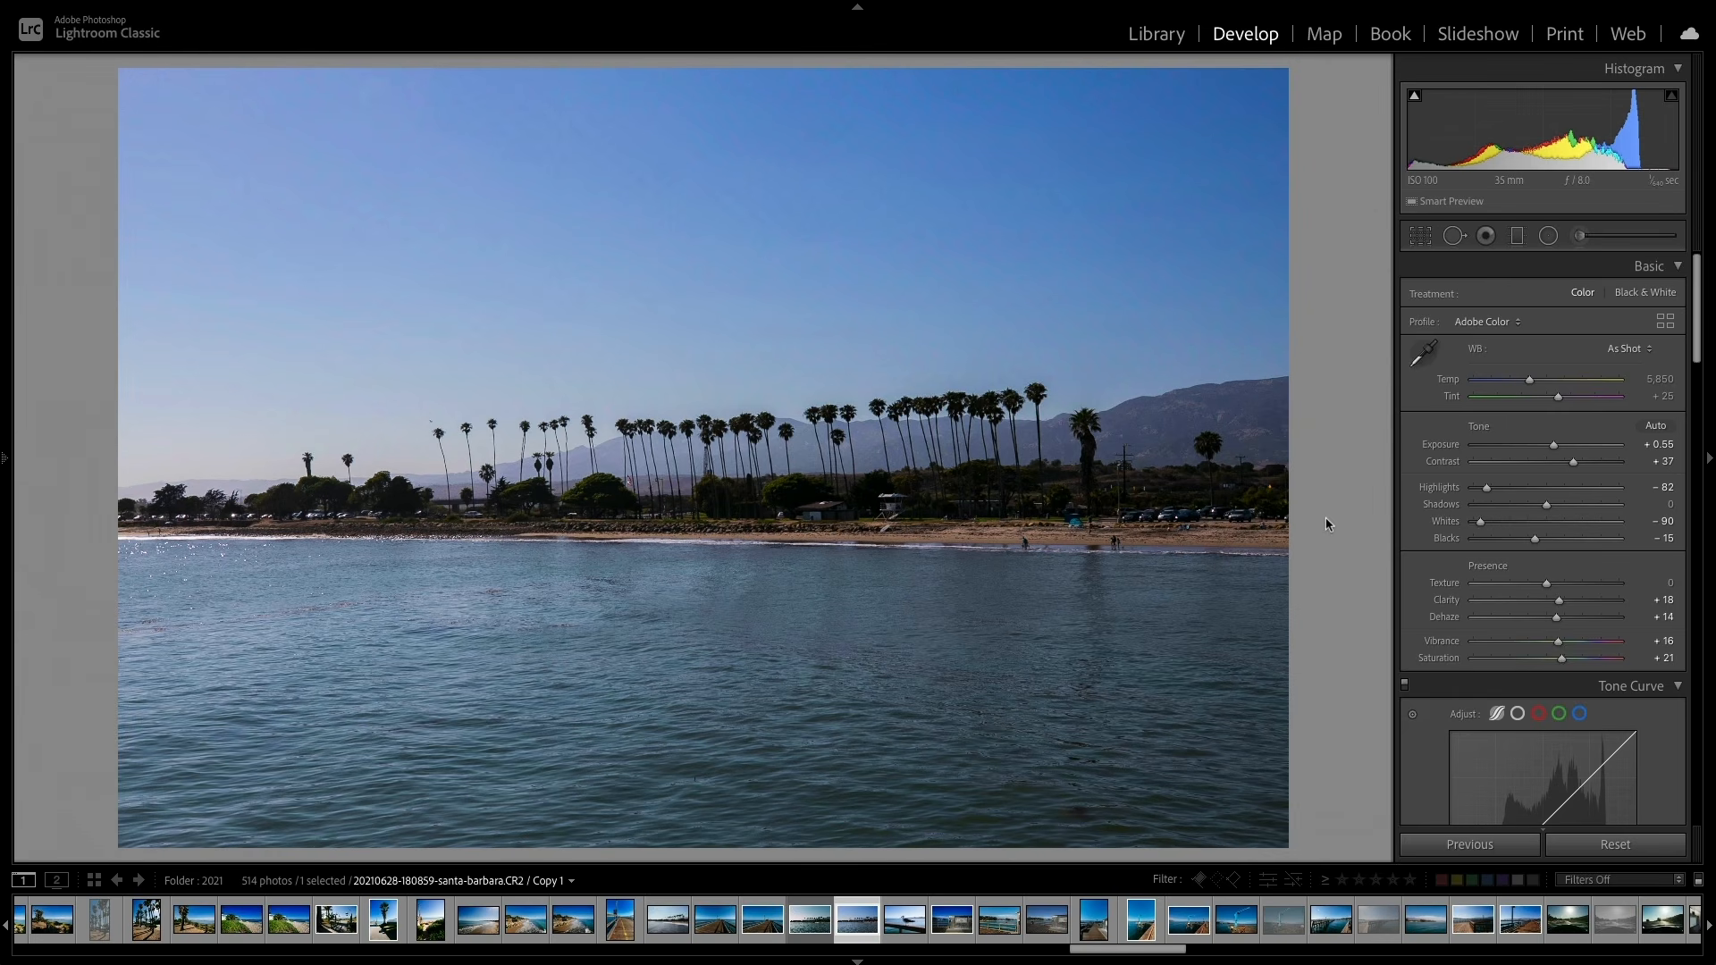
# Step: Lift the midtones of the palm-lined beach photo's red channel curve to input 128, output 136
pyautogui.scroll(-5, 1538, 536)
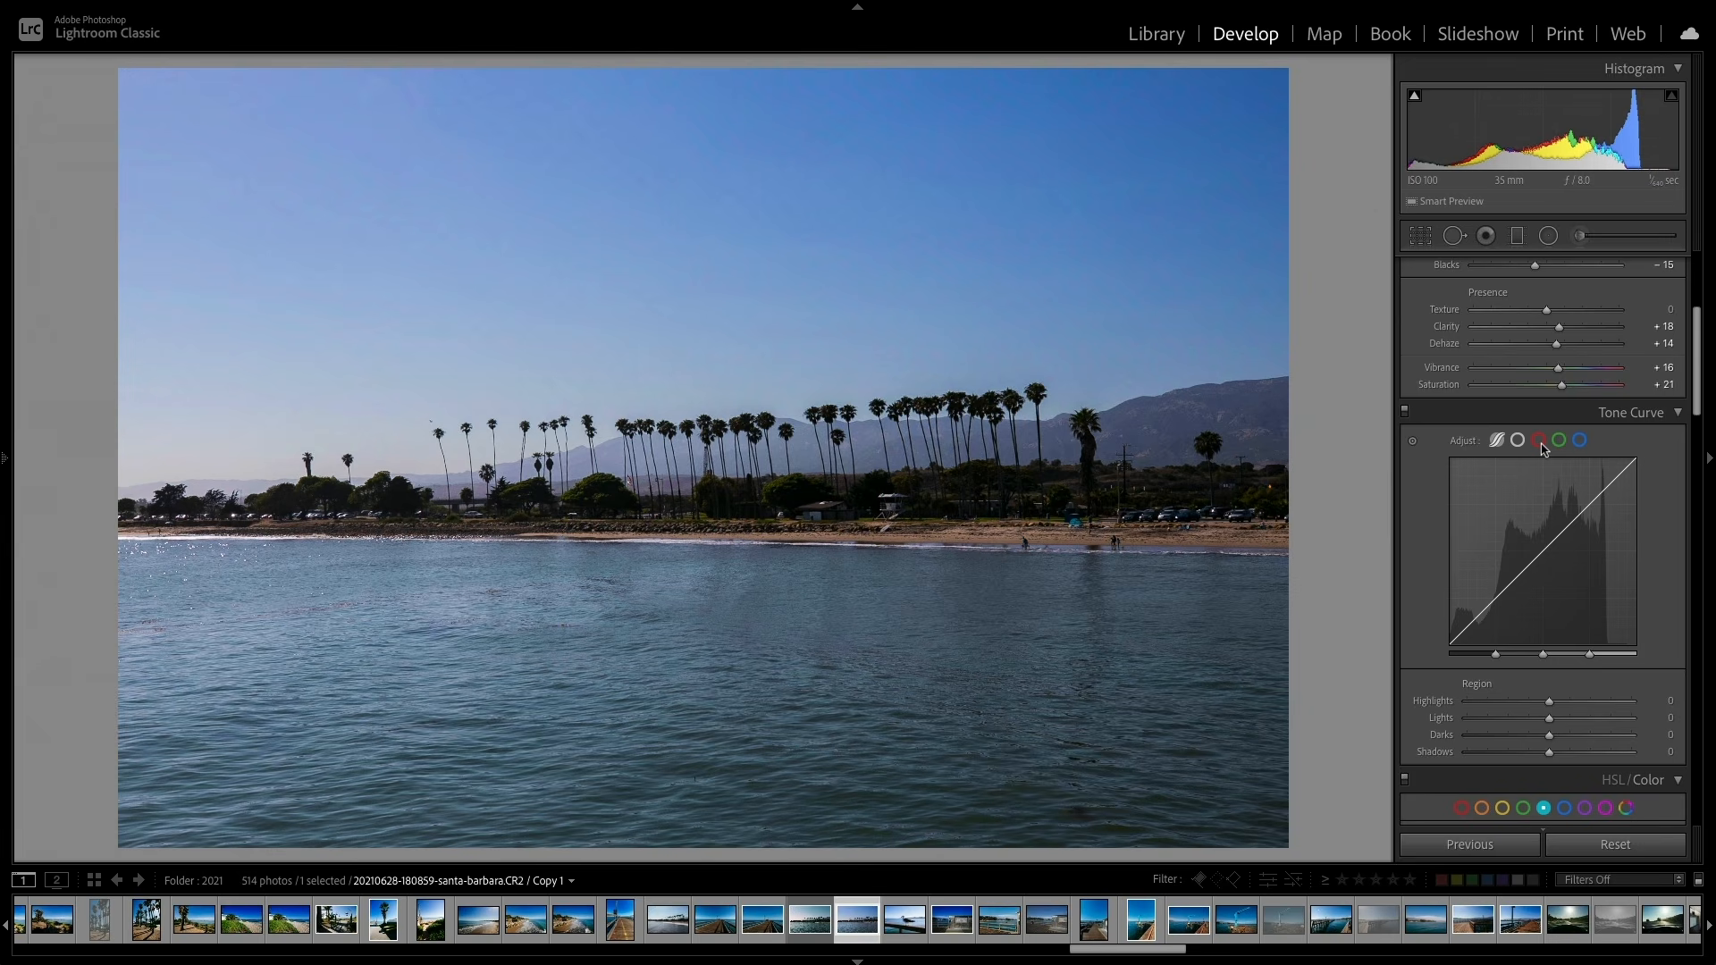
pyautogui.click(1539, 441)
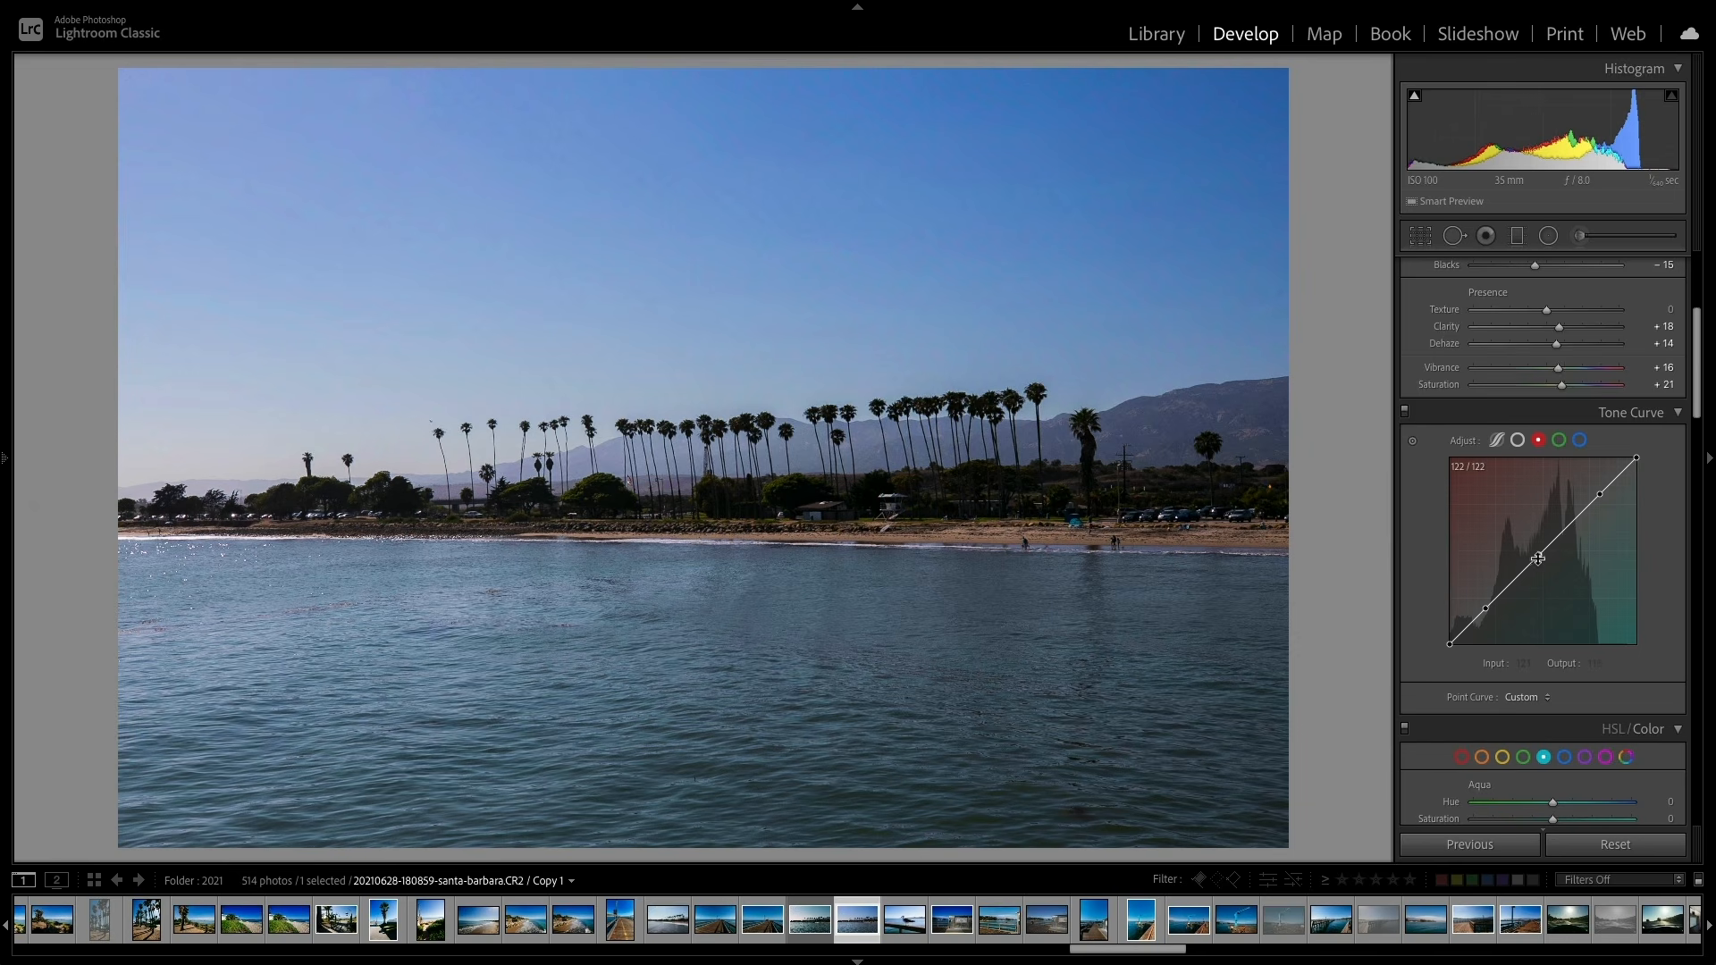
pyautogui.moveTo(1538, 555)
pyautogui.mouseDown()
pyautogui.moveTo(1533, 535)
pyautogui.moveTo(1550, 585)
pyautogui.moveTo(1540, 525)
pyautogui.moveTo(1544, 563)
pyautogui.moveTo(1543, 545)
pyautogui.mouseUp()
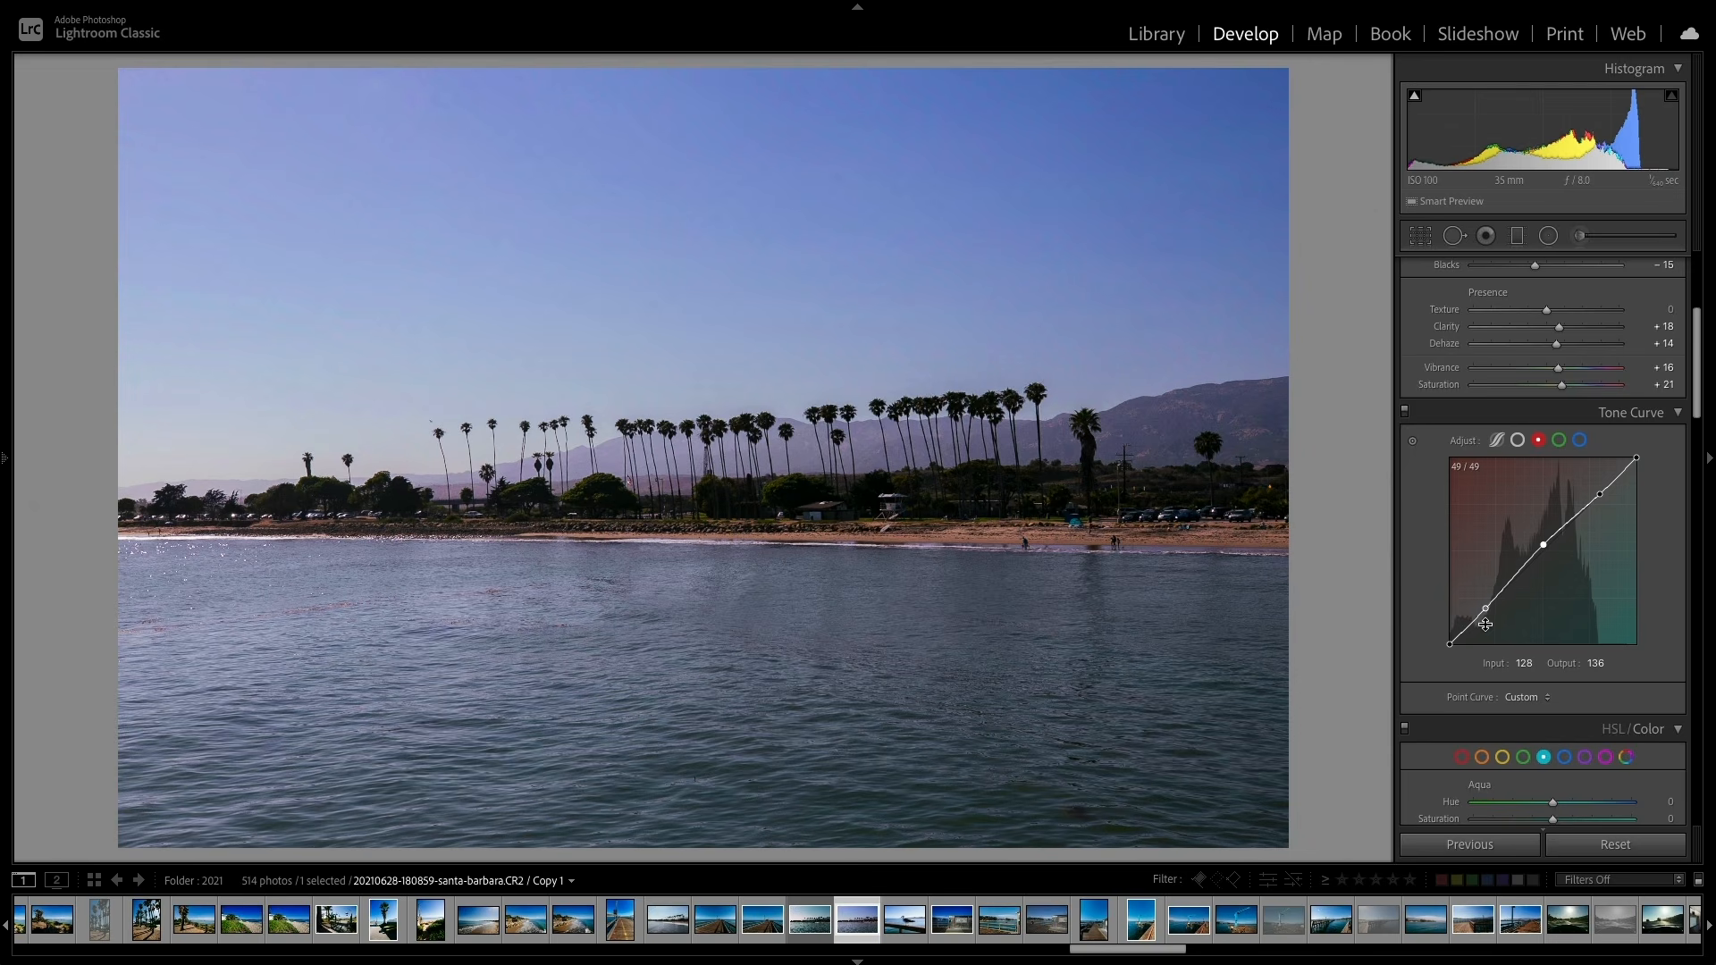
# Step: Try several shadow adjustments on the red channel curve, setting its black endpoint to input 32, output 1
pyautogui.moveTo(1485, 610); pyautogui.dragTo(1466, 646)
pyautogui.hotkey('ctrl', 'z')
pyautogui.moveTo(1452, 643); pyautogui.dragTo(1461, 643)
pyautogui.hotkey('ctrl', 'z')
pyautogui.moveTo(1450, 643)
pyautogui.mouseDown()
pyautogui.moveTo(1474, 646)
pyautogui.moveTo(1461, 626)
pyautogui.moveTo(1472, 645)
pyautogui.mouseUp()
pyautogui.hotkey('ctrl', 'z')
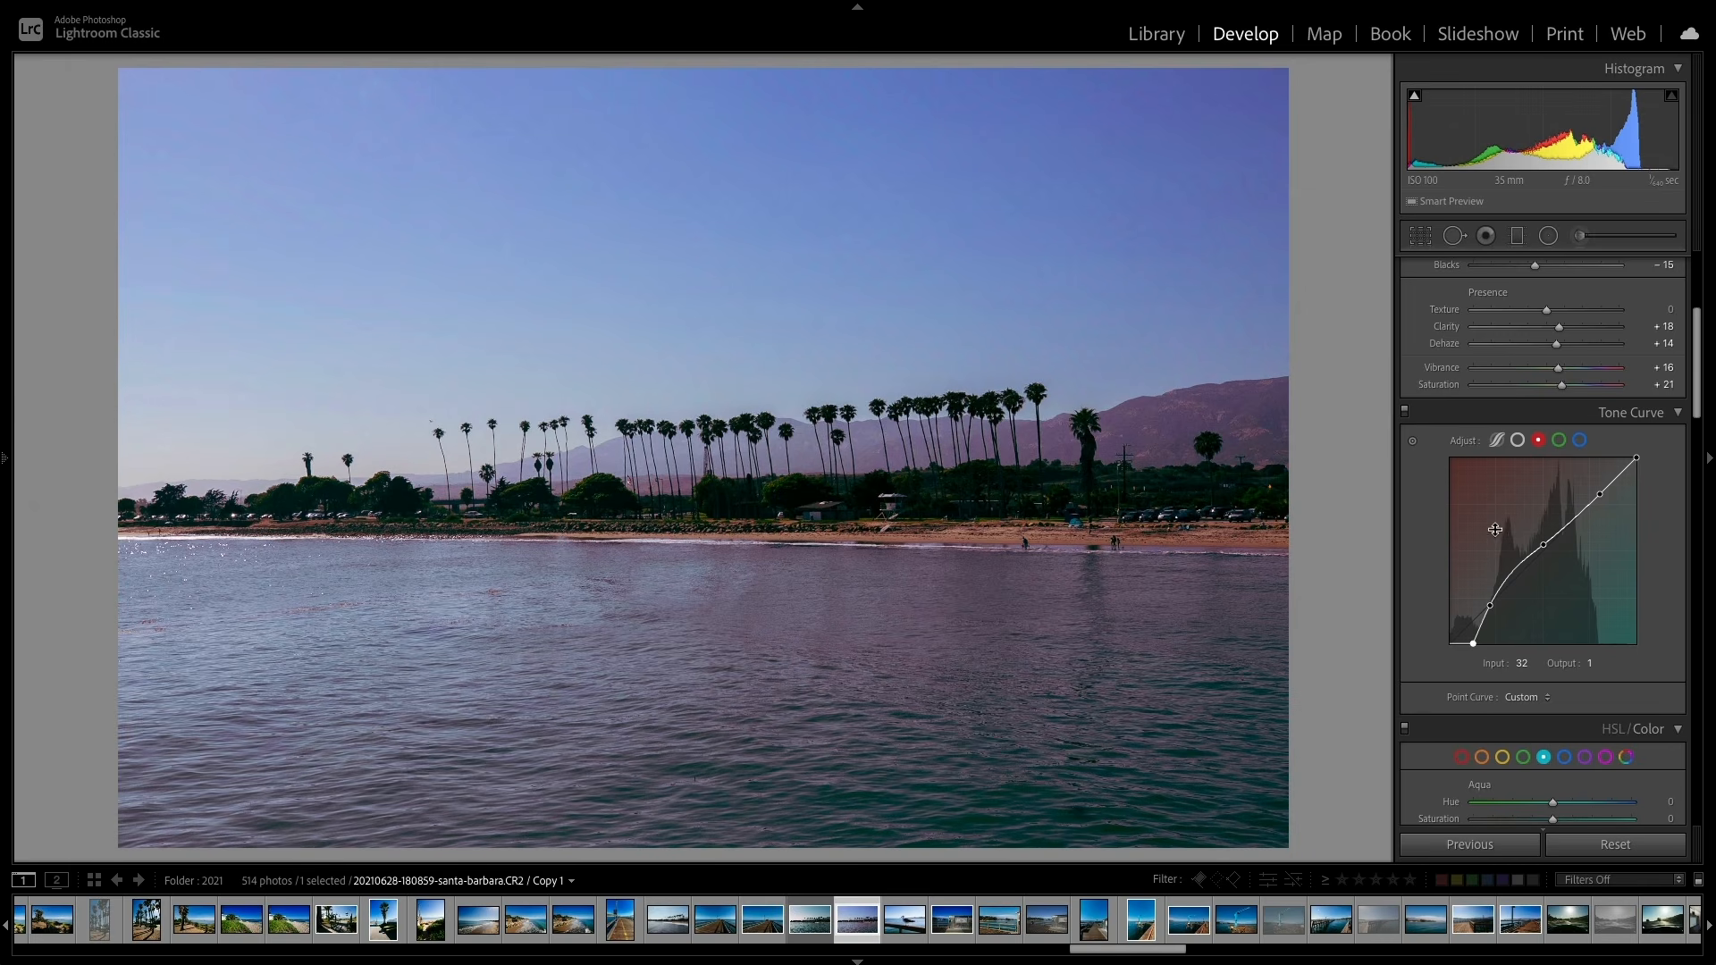
# Step: Anchor the green curve's highlights, set its white endpoint to input 240, output 220, and lift the blue curve's midtones
pyautogui.click(1560, 443)
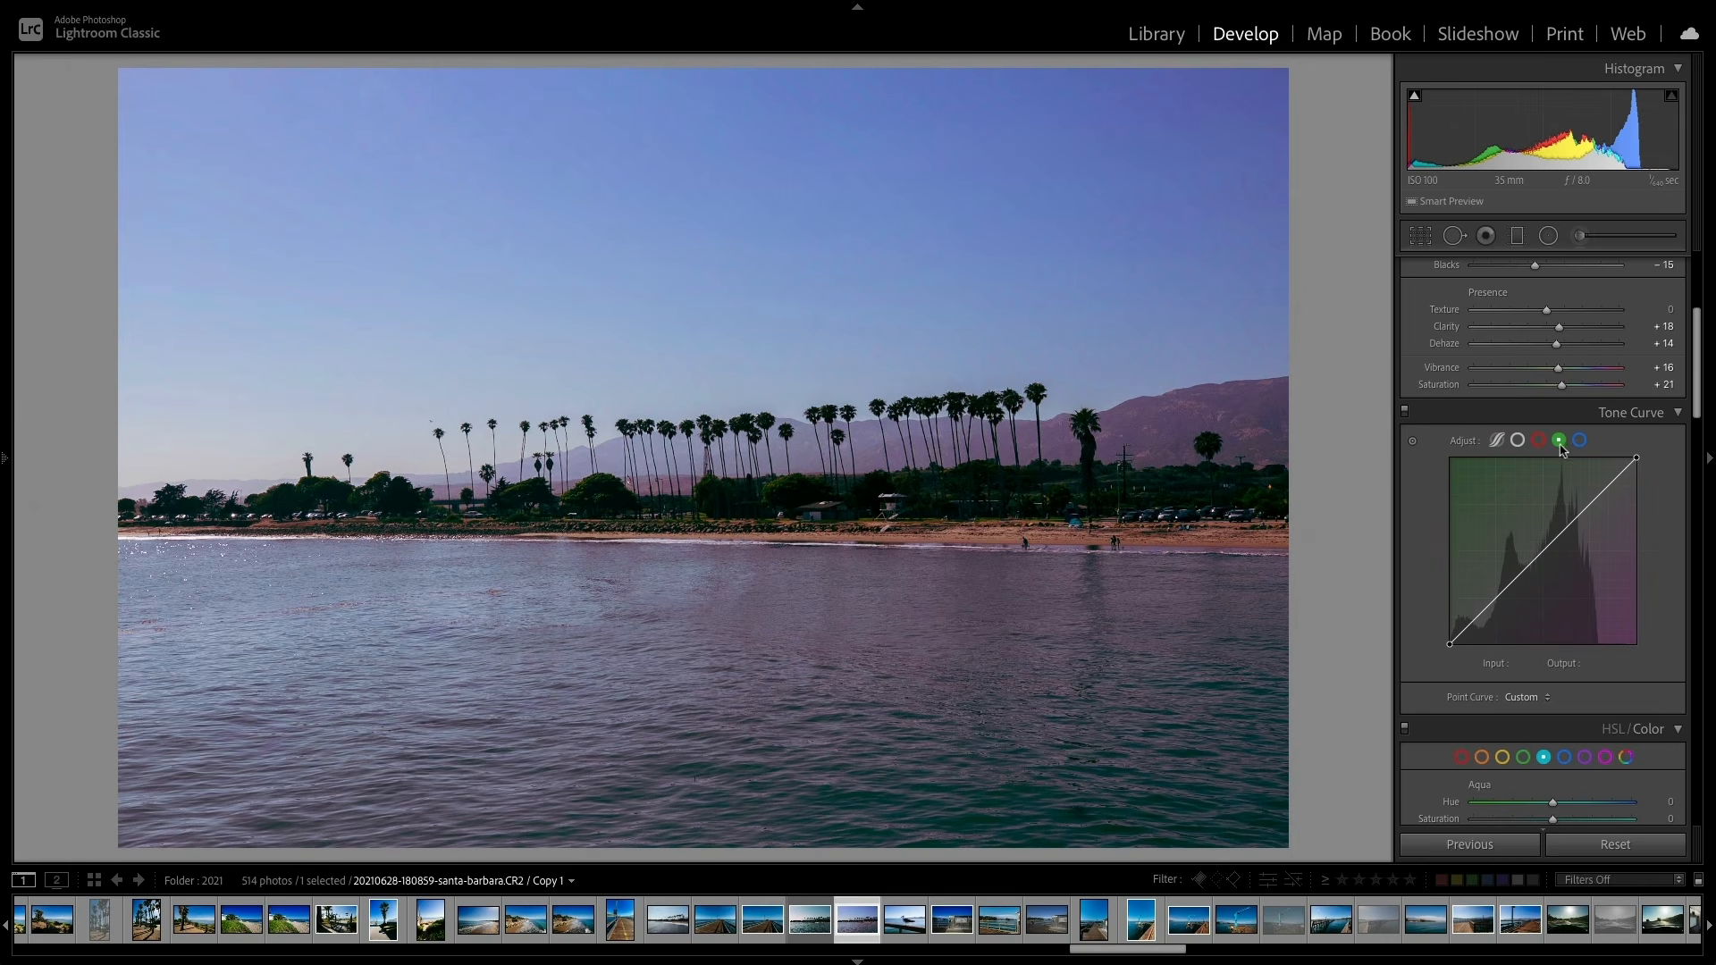
pyautogui.click(1598, 495)
pyautogui.moveTo(1637, 457); pyautogui.dragTo(1628, 485)
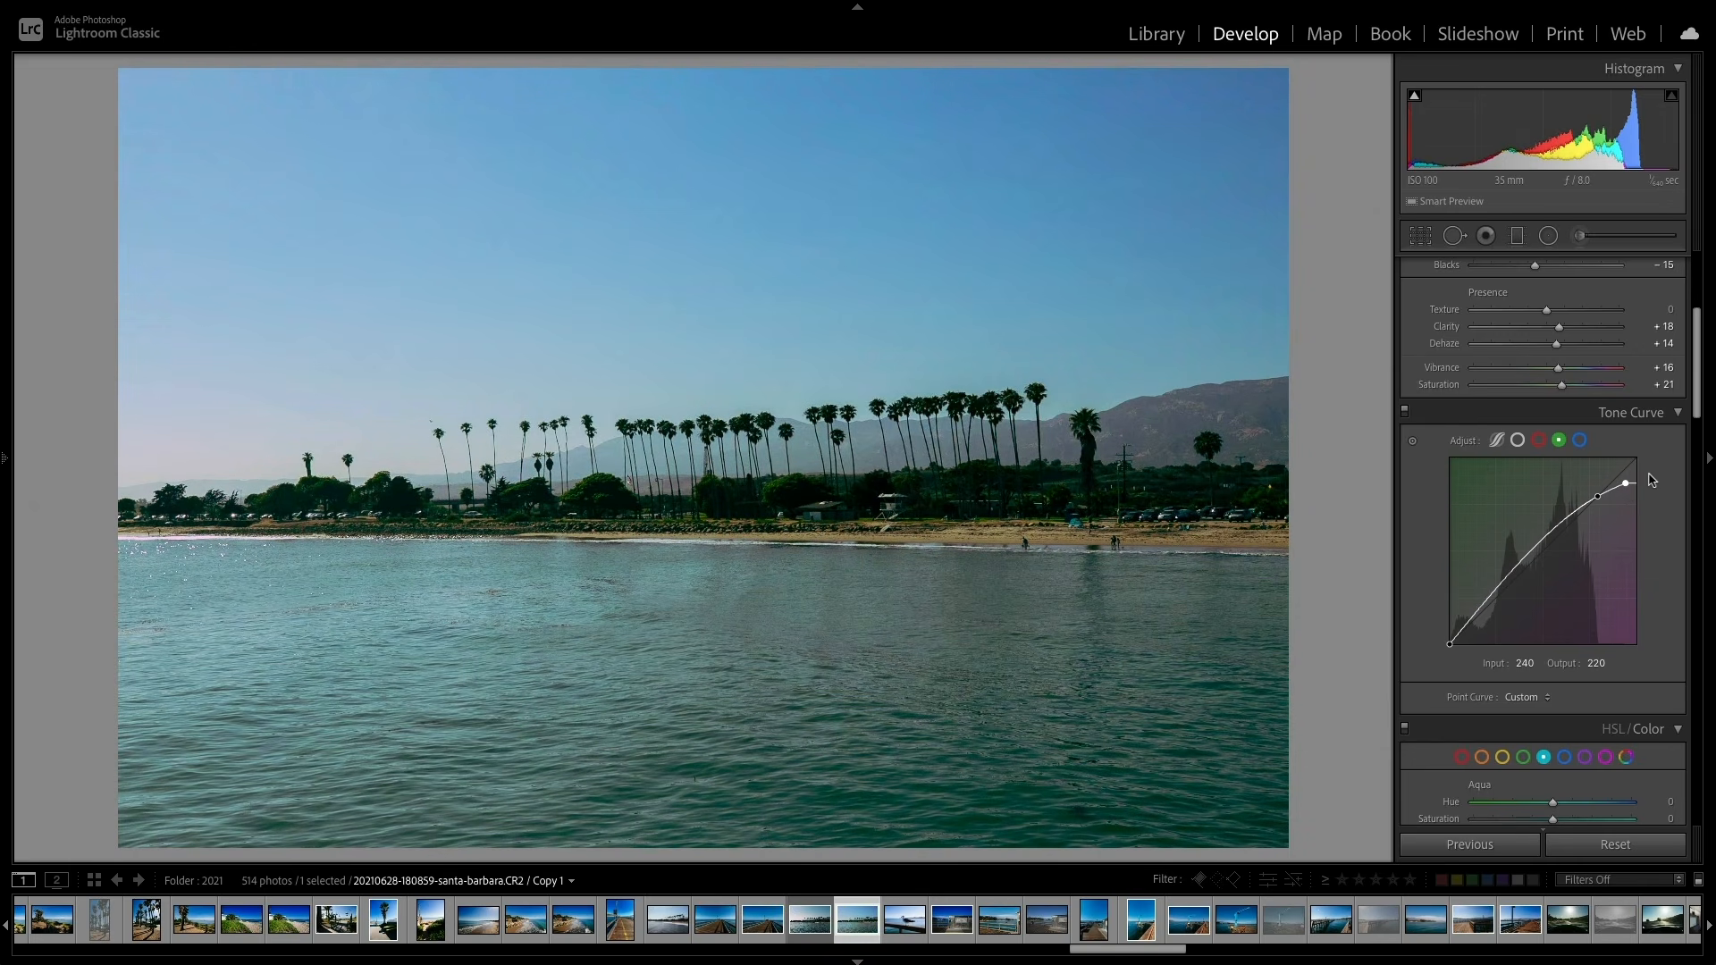
pyautogui.click(1580, 440)
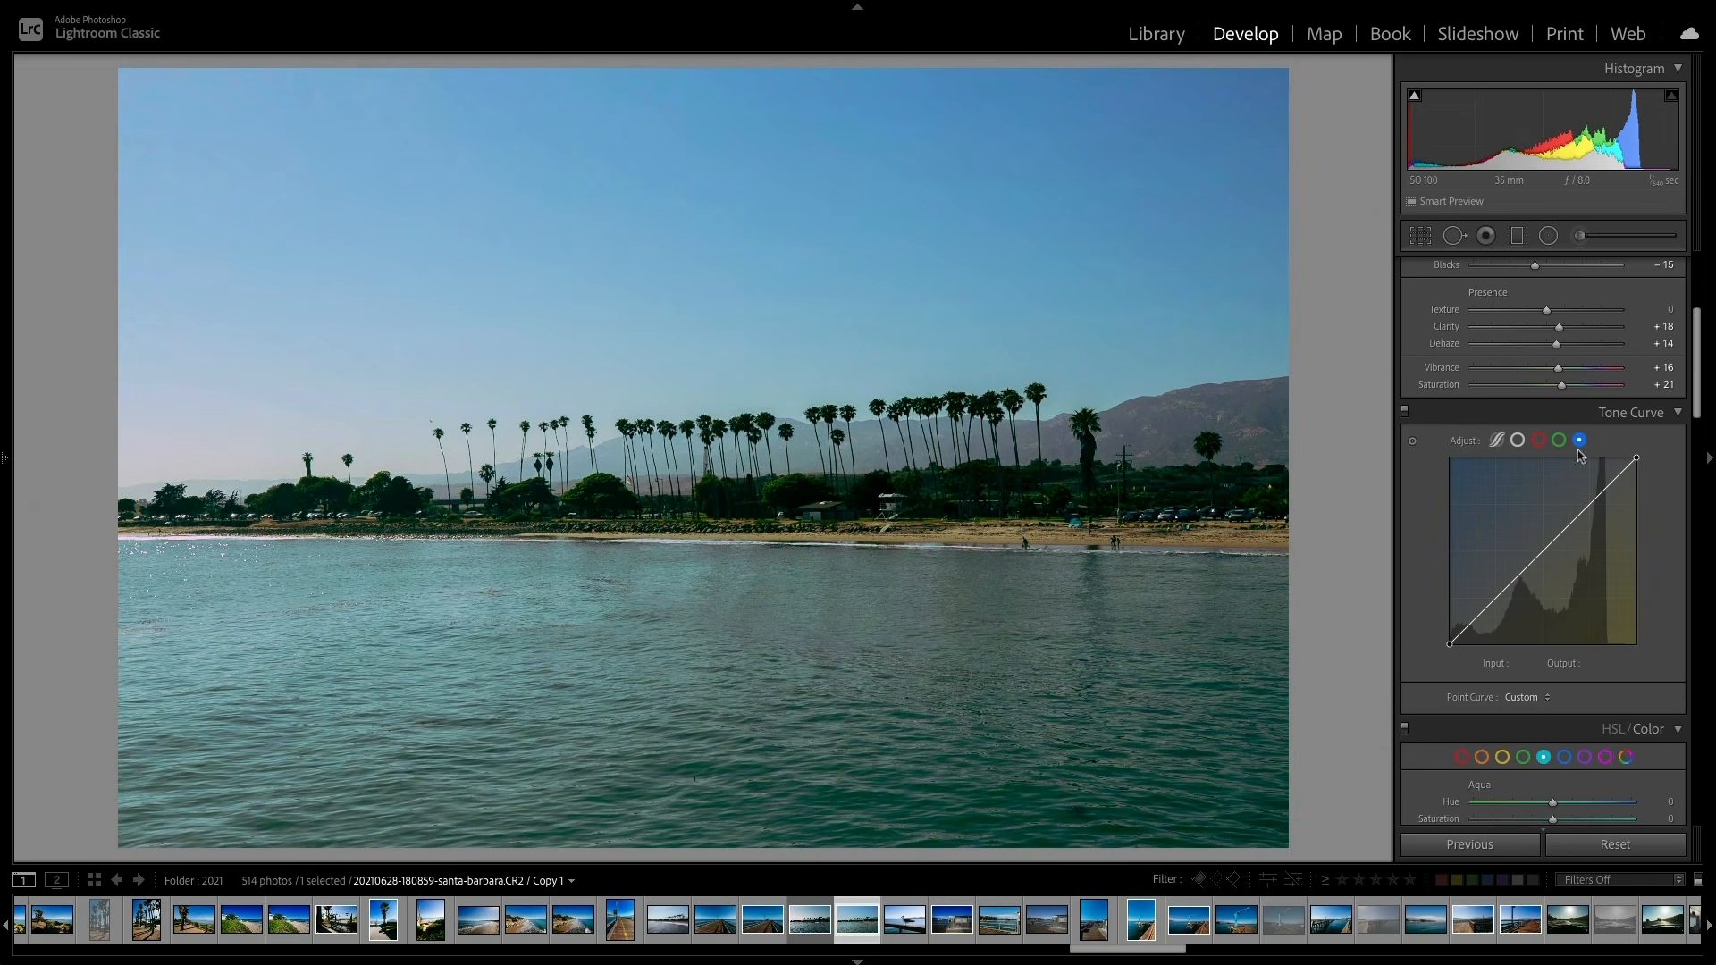
pyautogui.moveTo(1544, 557); pyautogui.dragTo(1527, 542)
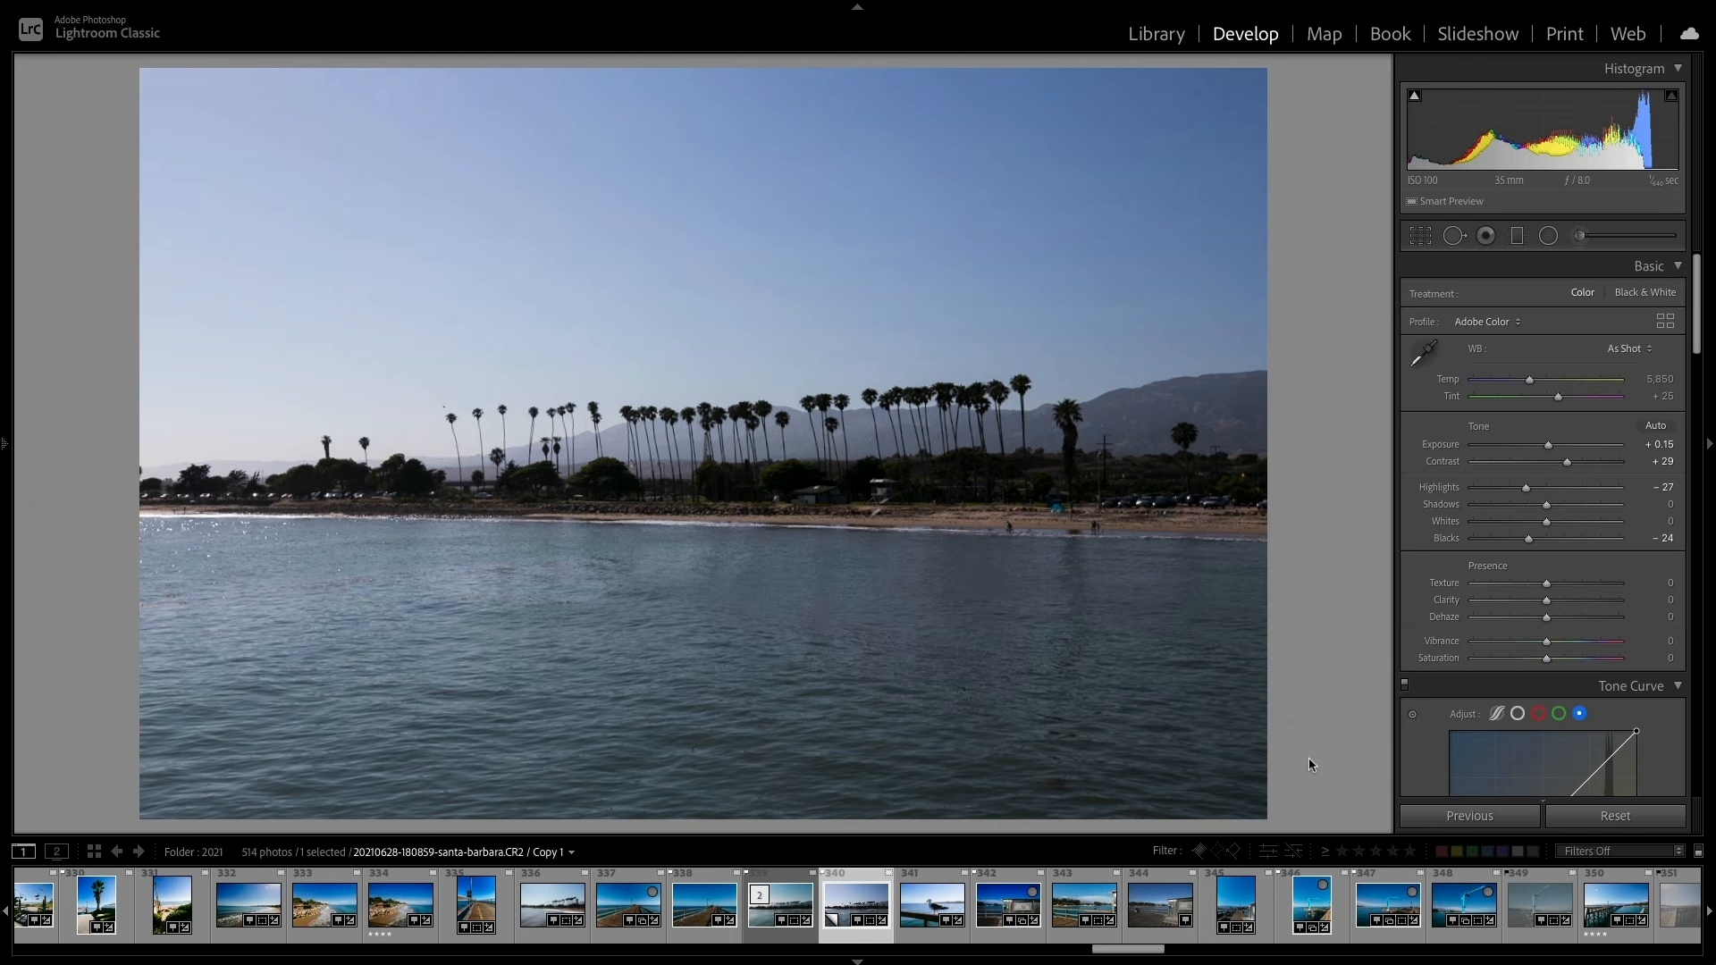
# Step: Create a virtual copy of the selected beach photo
pyautogui.rightClick(870, 888)
pyautogui.click(1015, 850)
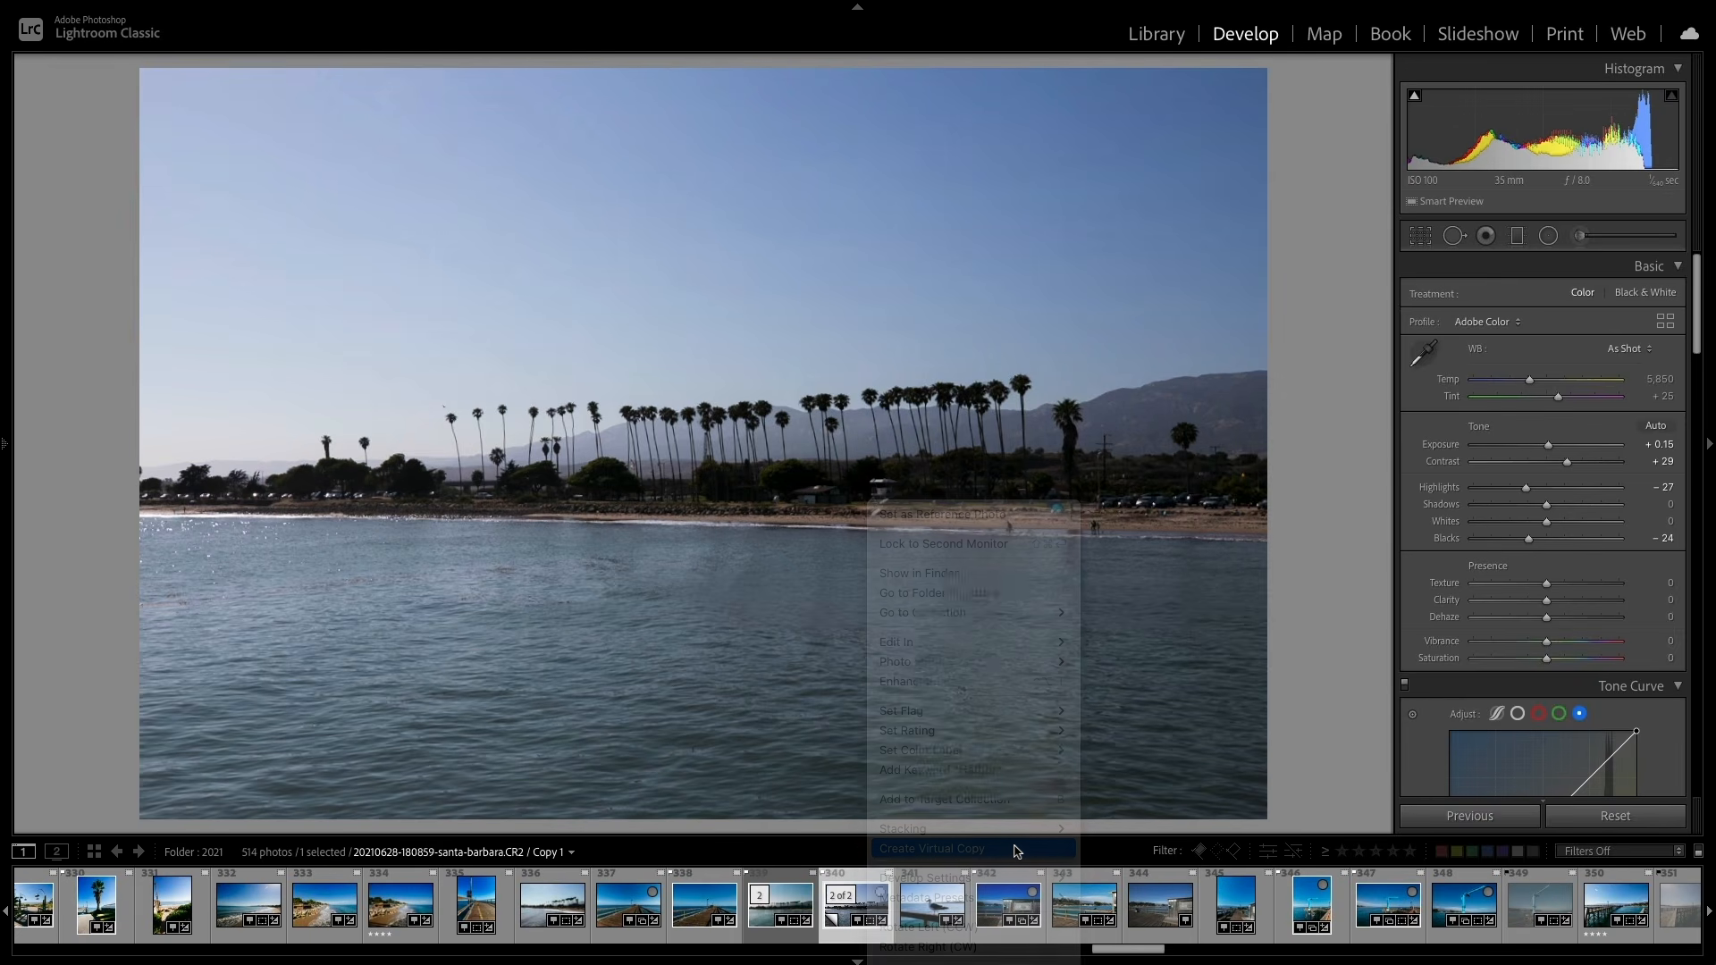
pyautogui.hotkey('ctrl', "'")
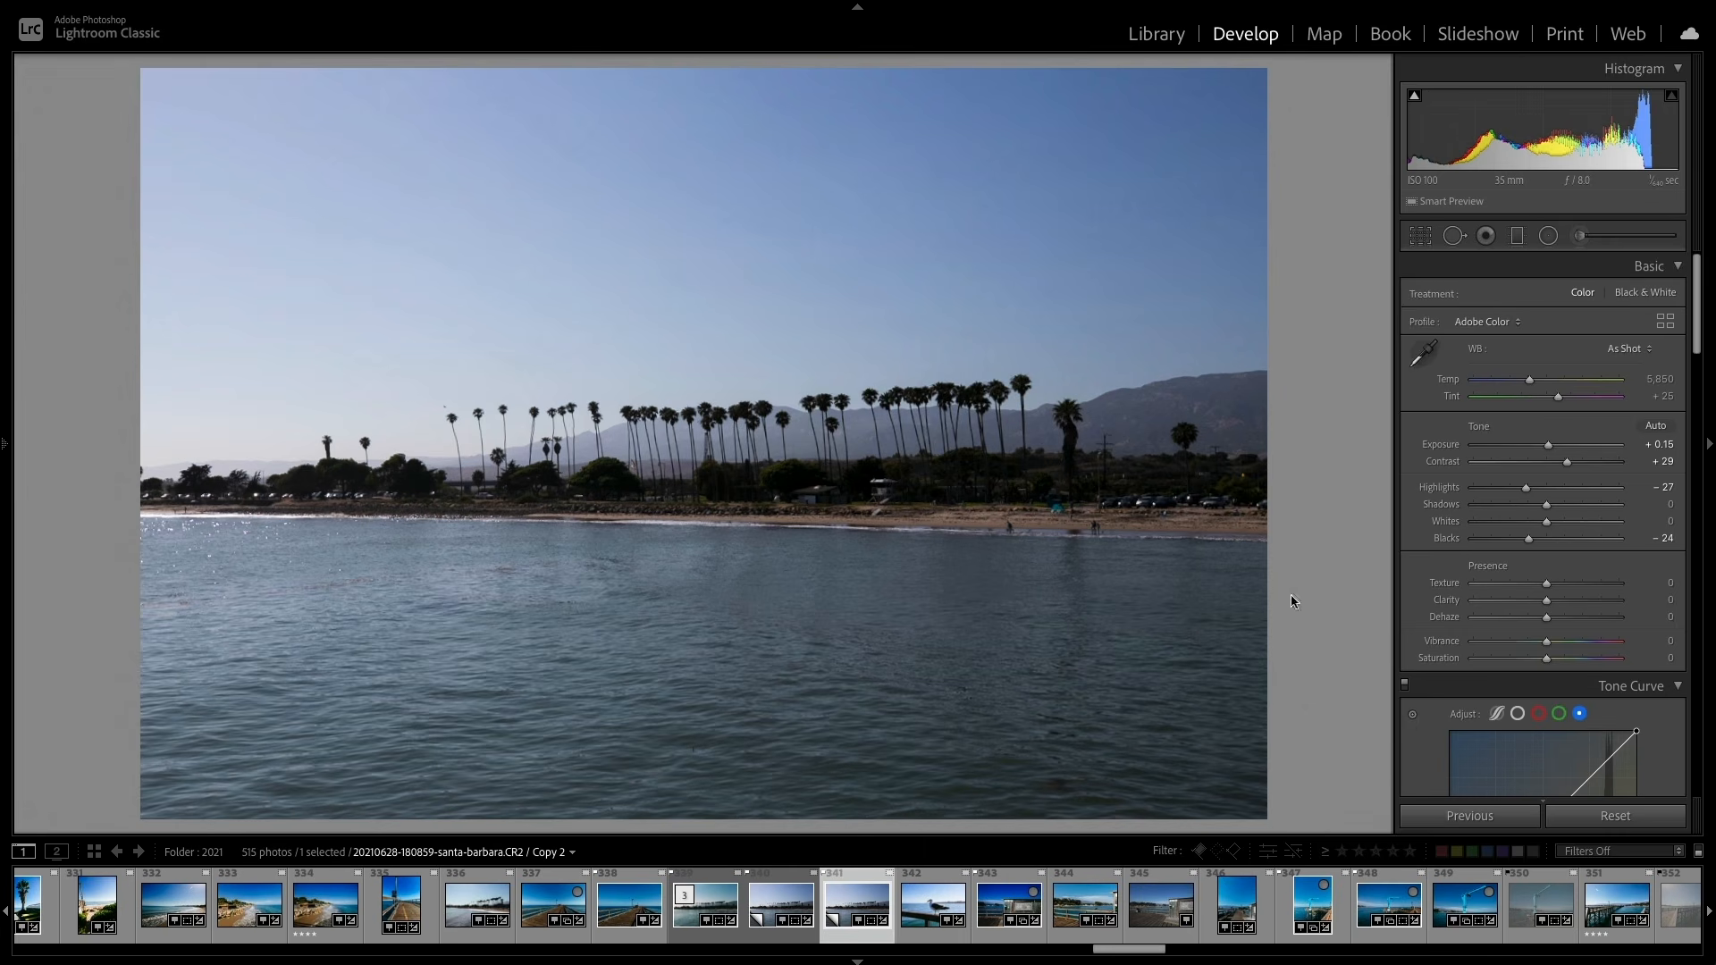
# Step: Convert the copy to Black & White and set Contrast +53, Highlights -62, Shadows +68 and Blacks +48
pyautogui.click(1643, 296)
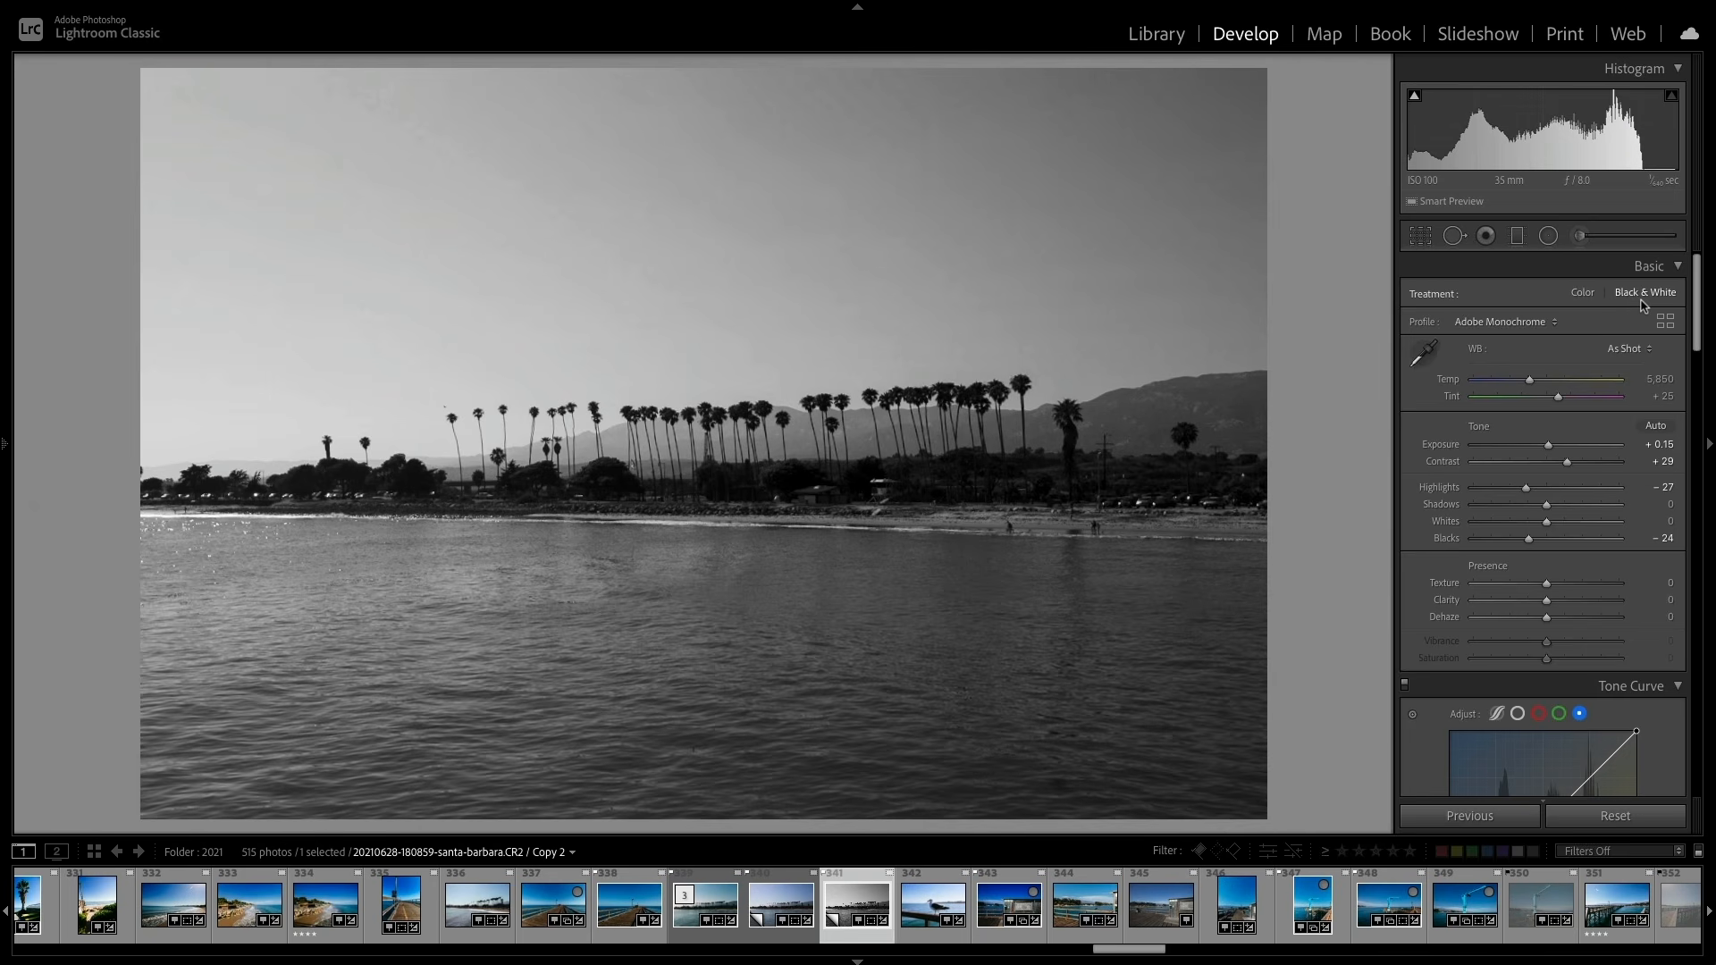
pyautogui.moveTo(1567, 462); pyautogui.dragTo(1588, 540)
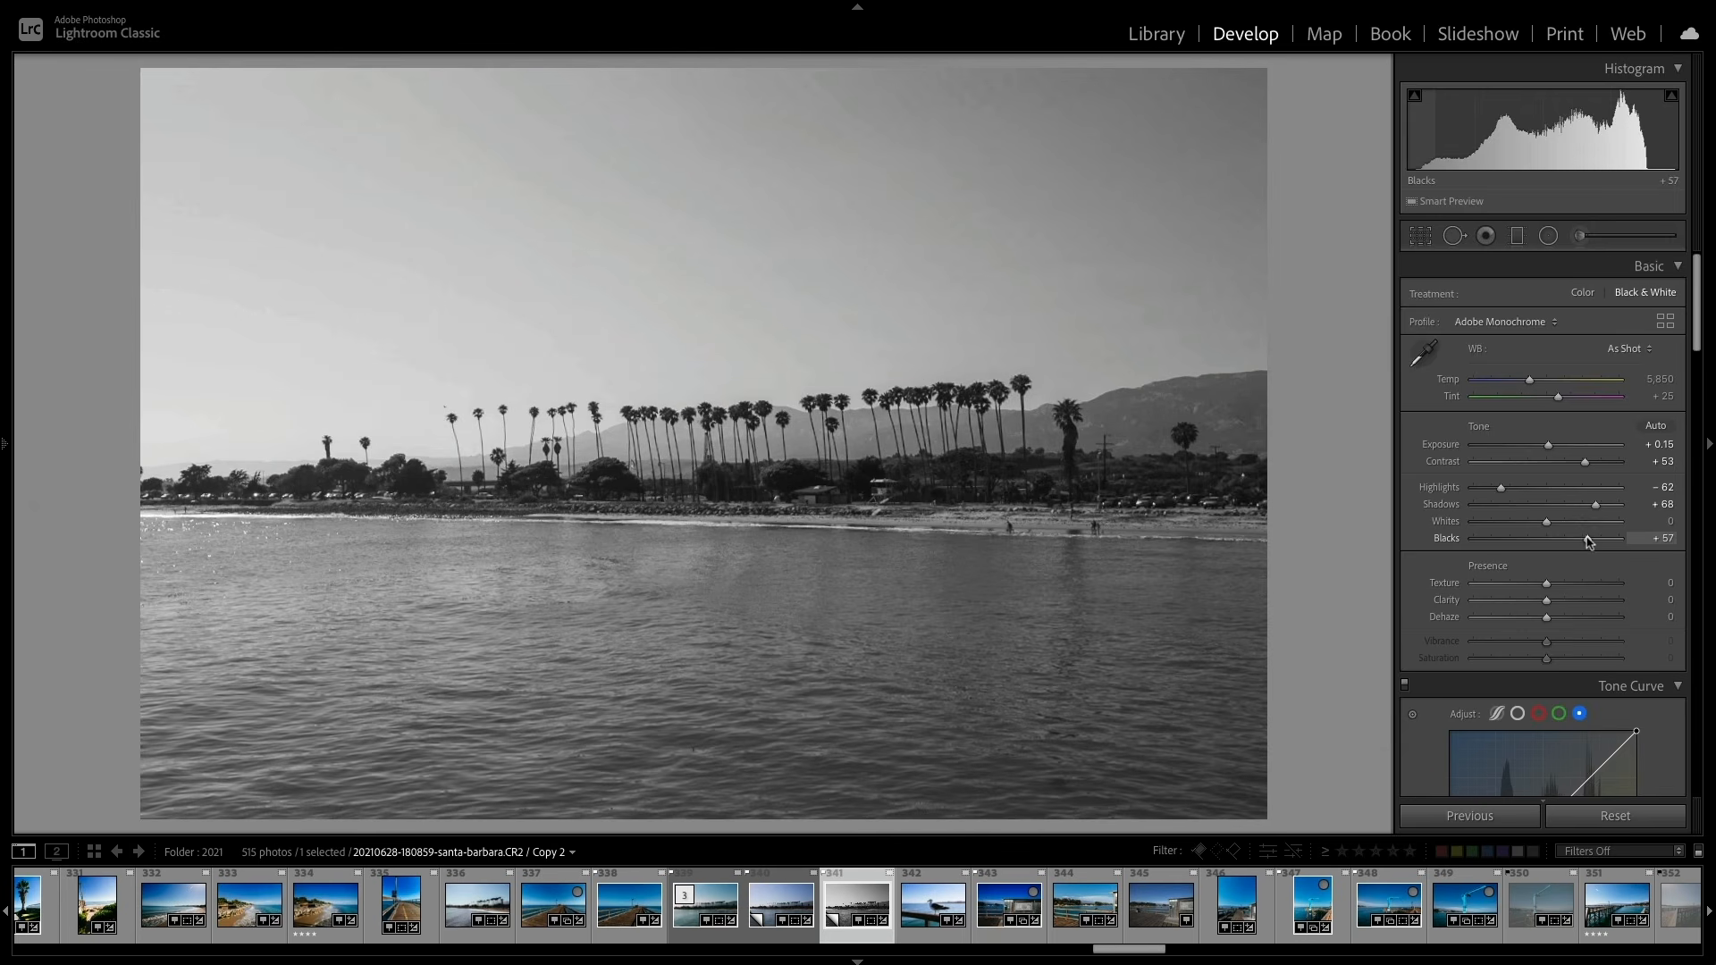
# Step: Set the Black & White Mix to Green +33, Aqua +49 and Blue +79
pyautogui.scroll(-5, 1582, 540)
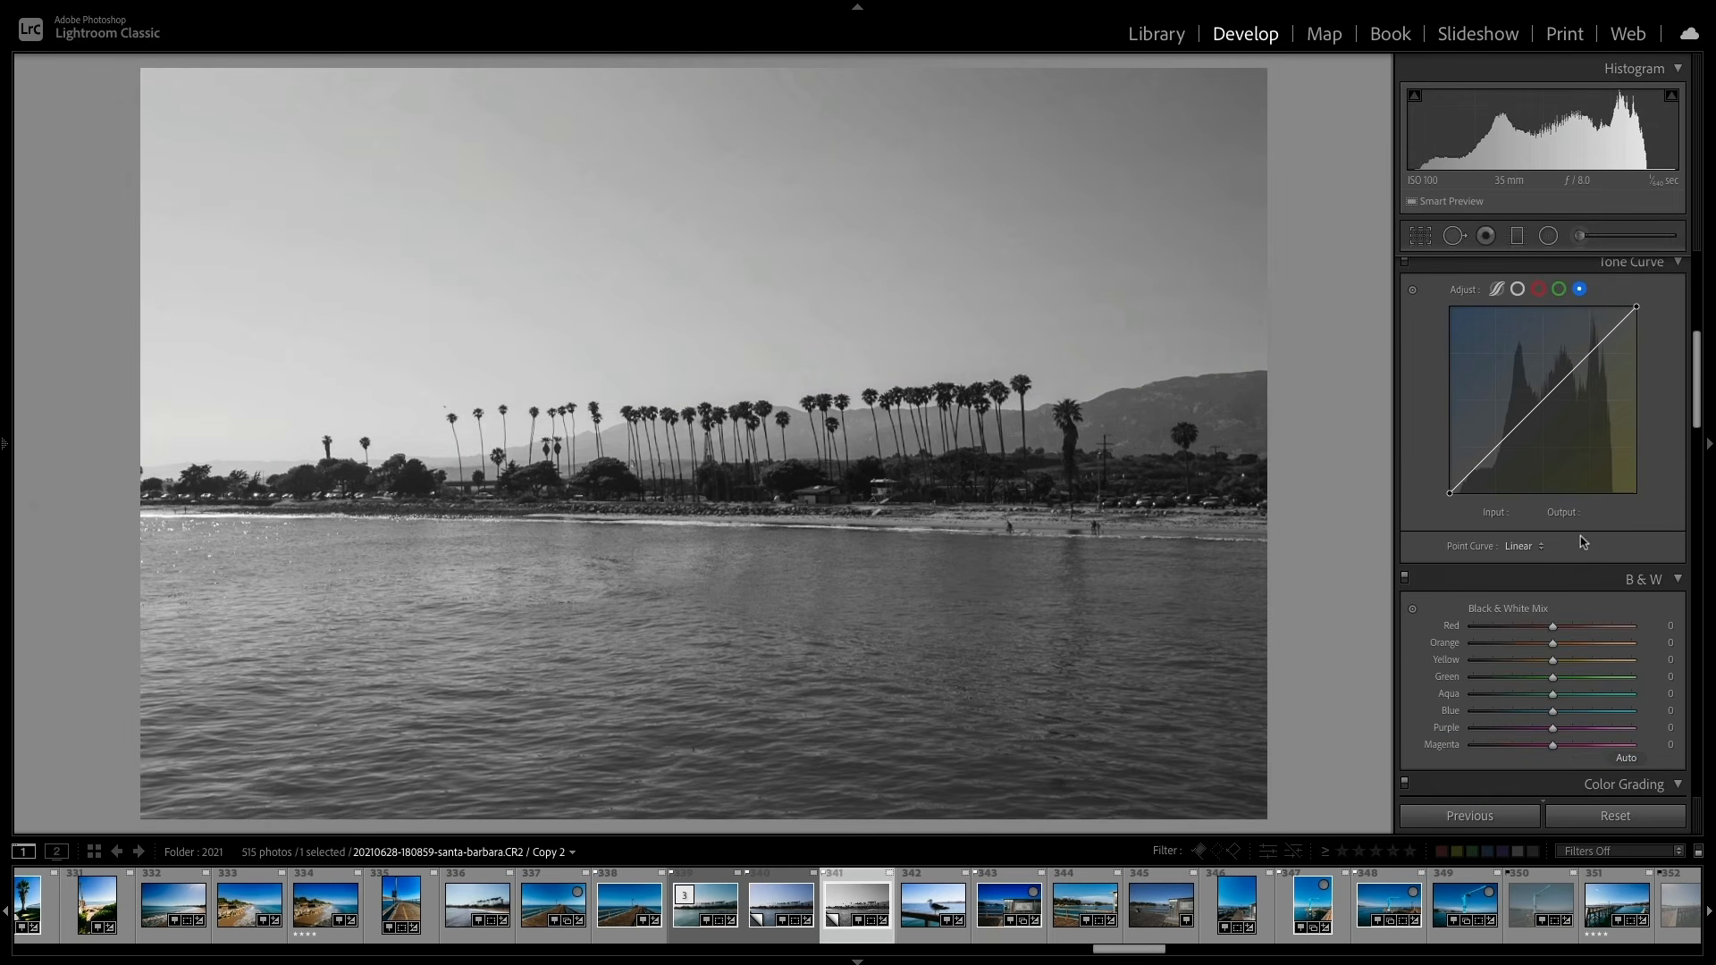
pyautogui.scroll(-4, 1582, 540)
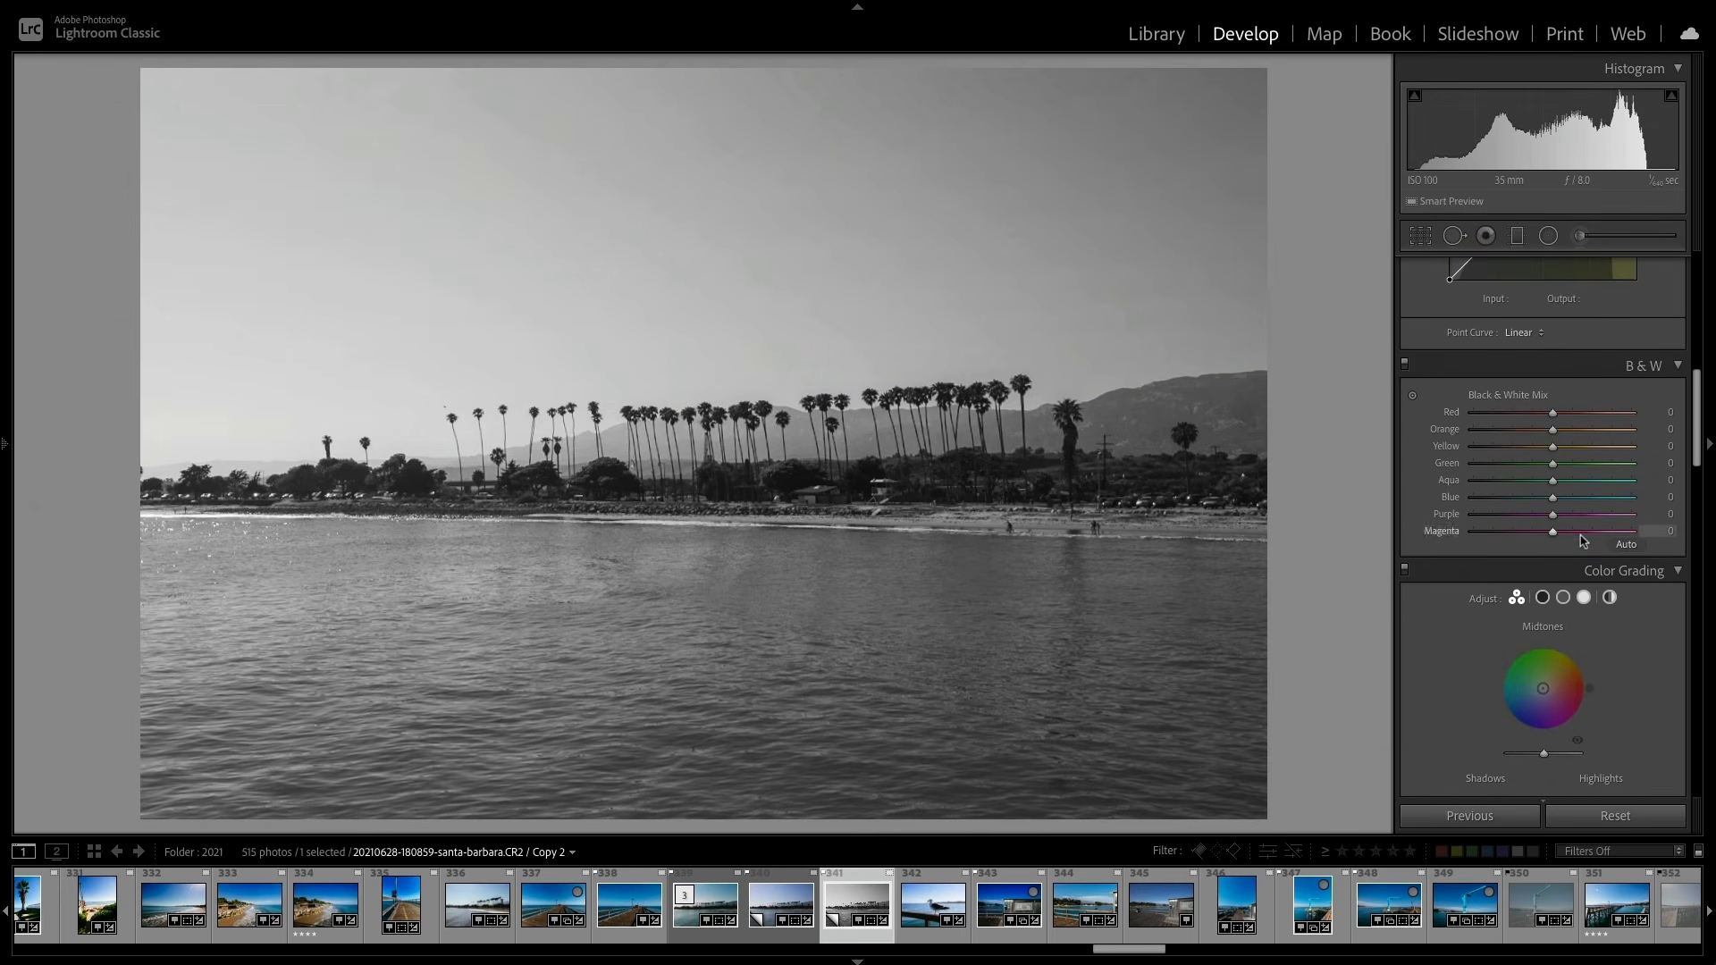
pyautogui.scroll(-1, 1580, 540)
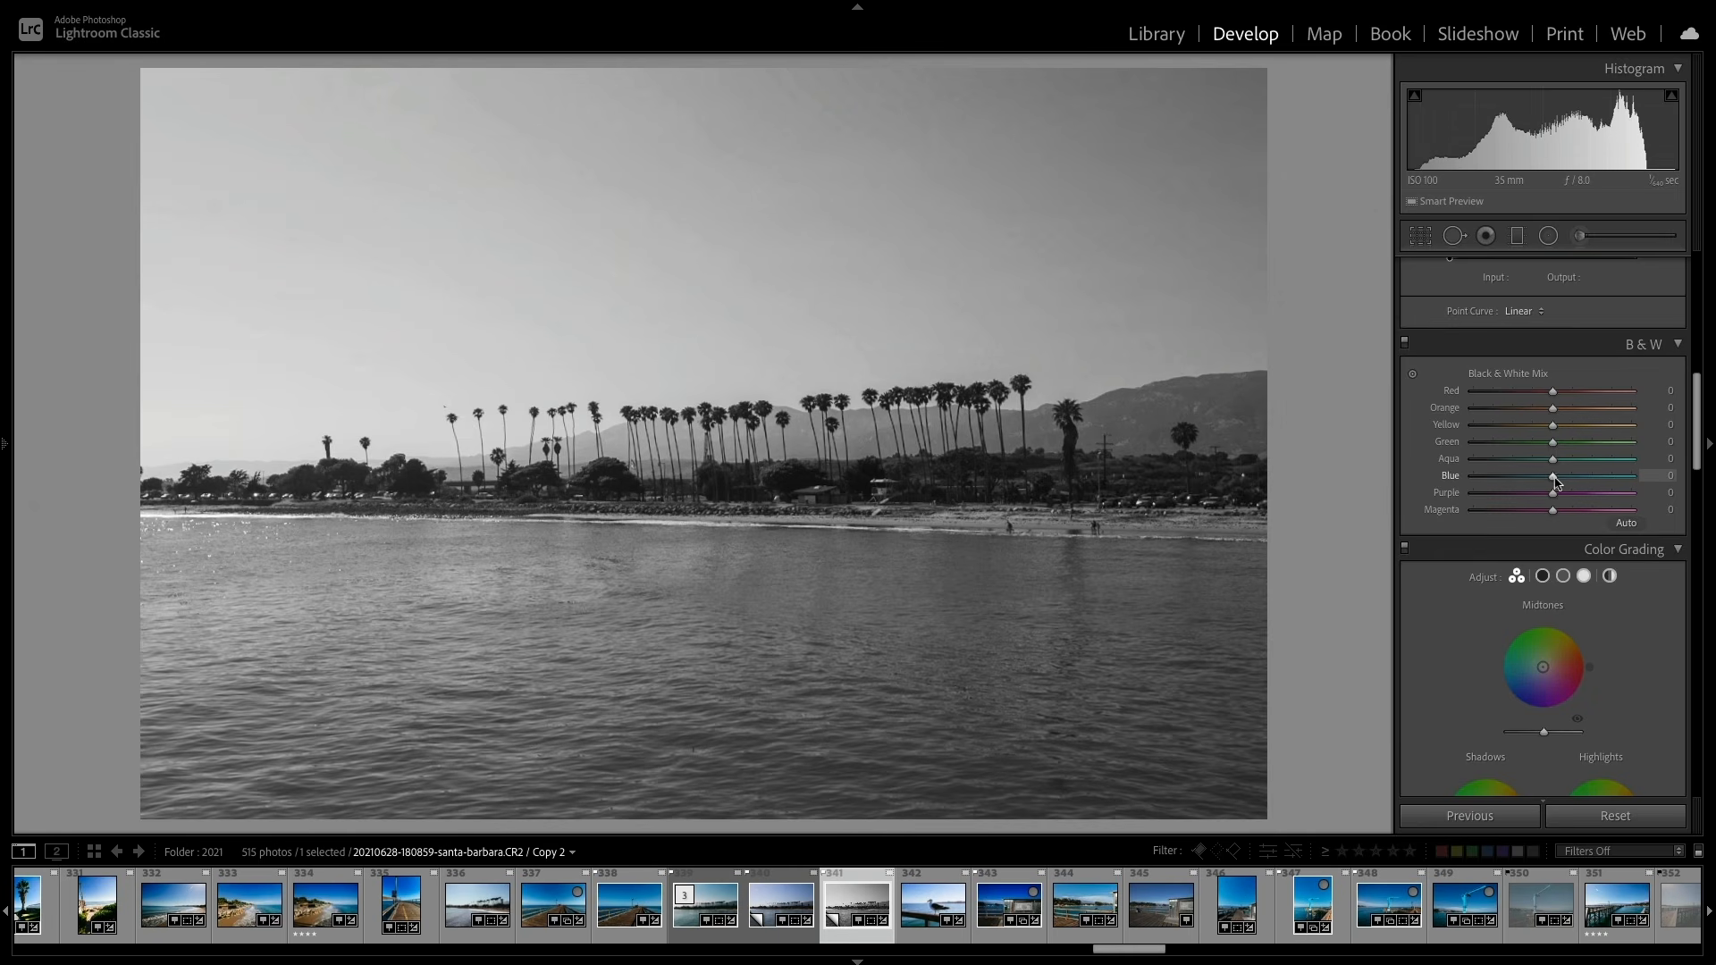
pyautogui.moveTo(1555, 483); pyautogui.dragTo(1615, 481)
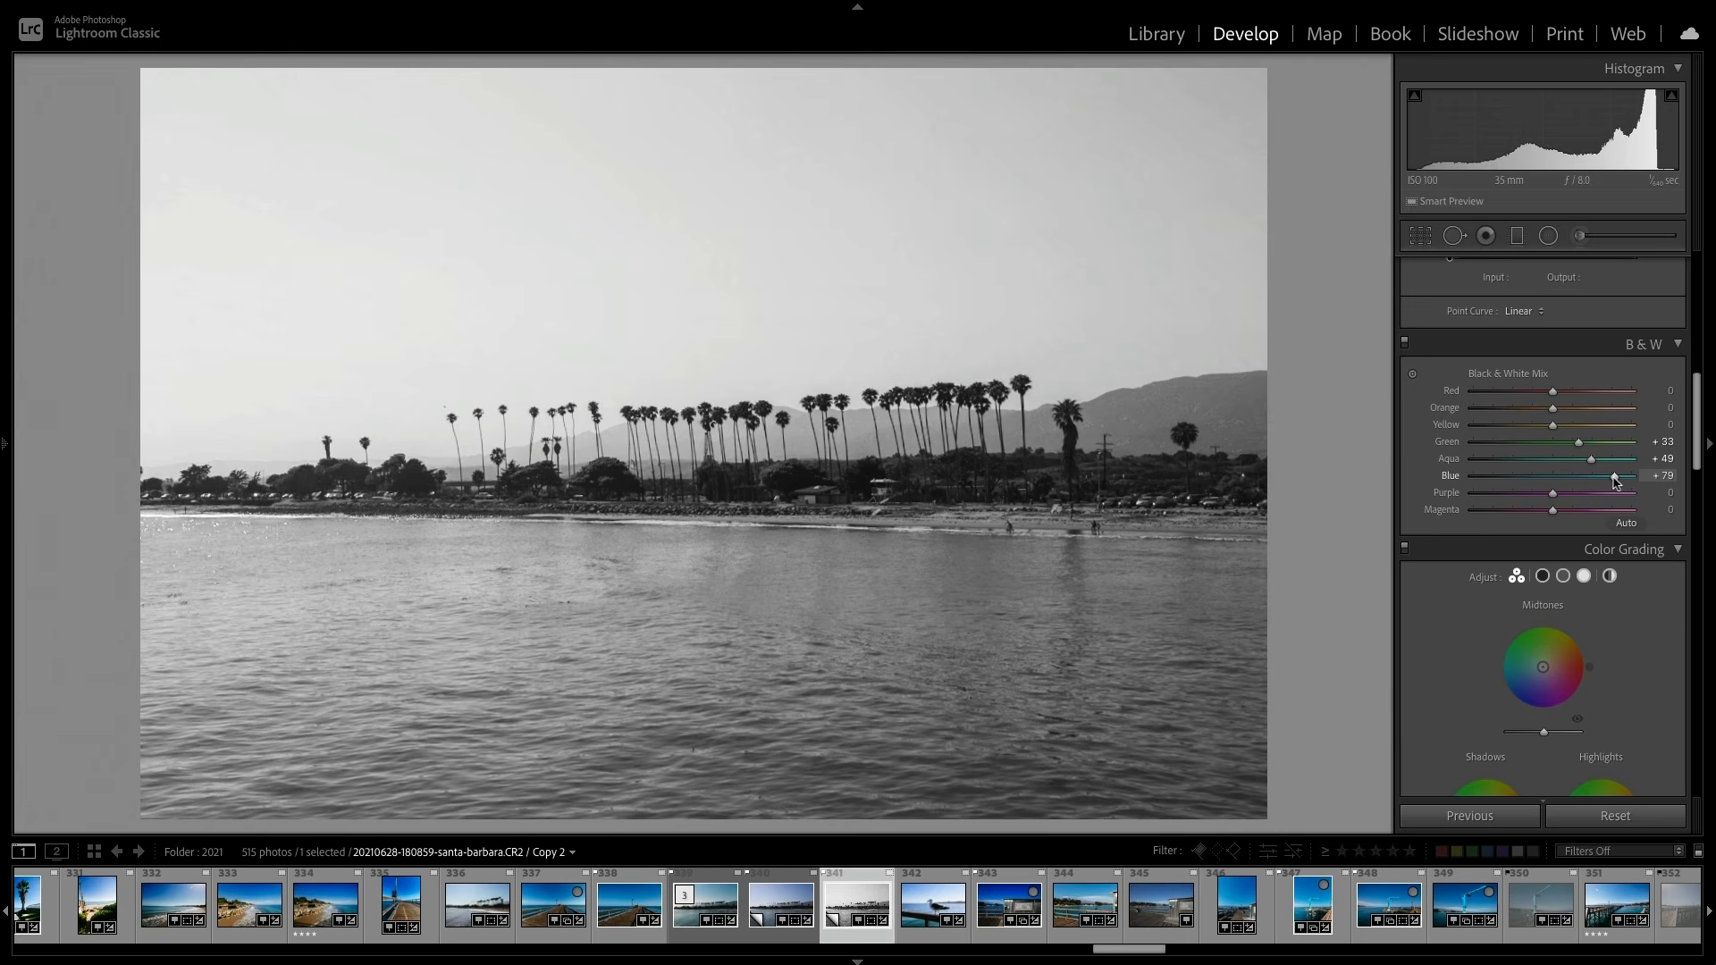
# Step: Try the B&W 07 and B&W 08 profiles, apply B&W Green Filter and increase its amount
pyautogui.scroll(6, 1614, 480)
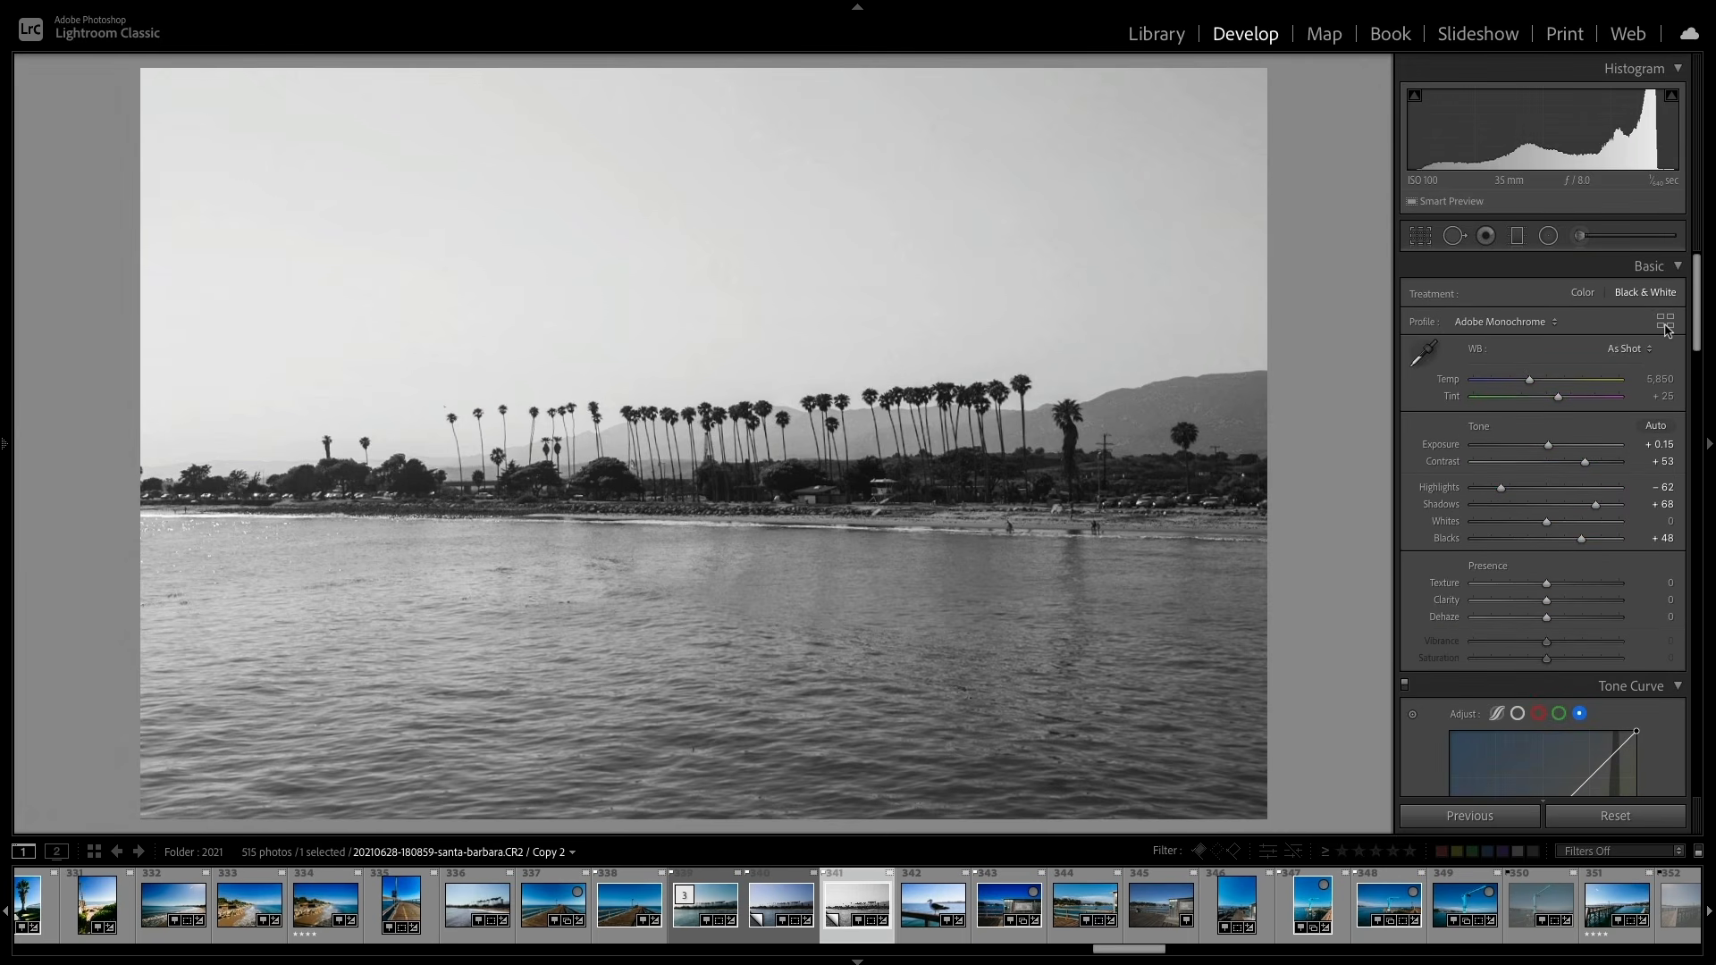
pyautogui.click(1667, 326)
pyautogui.scroll(-5, 1488, 487)
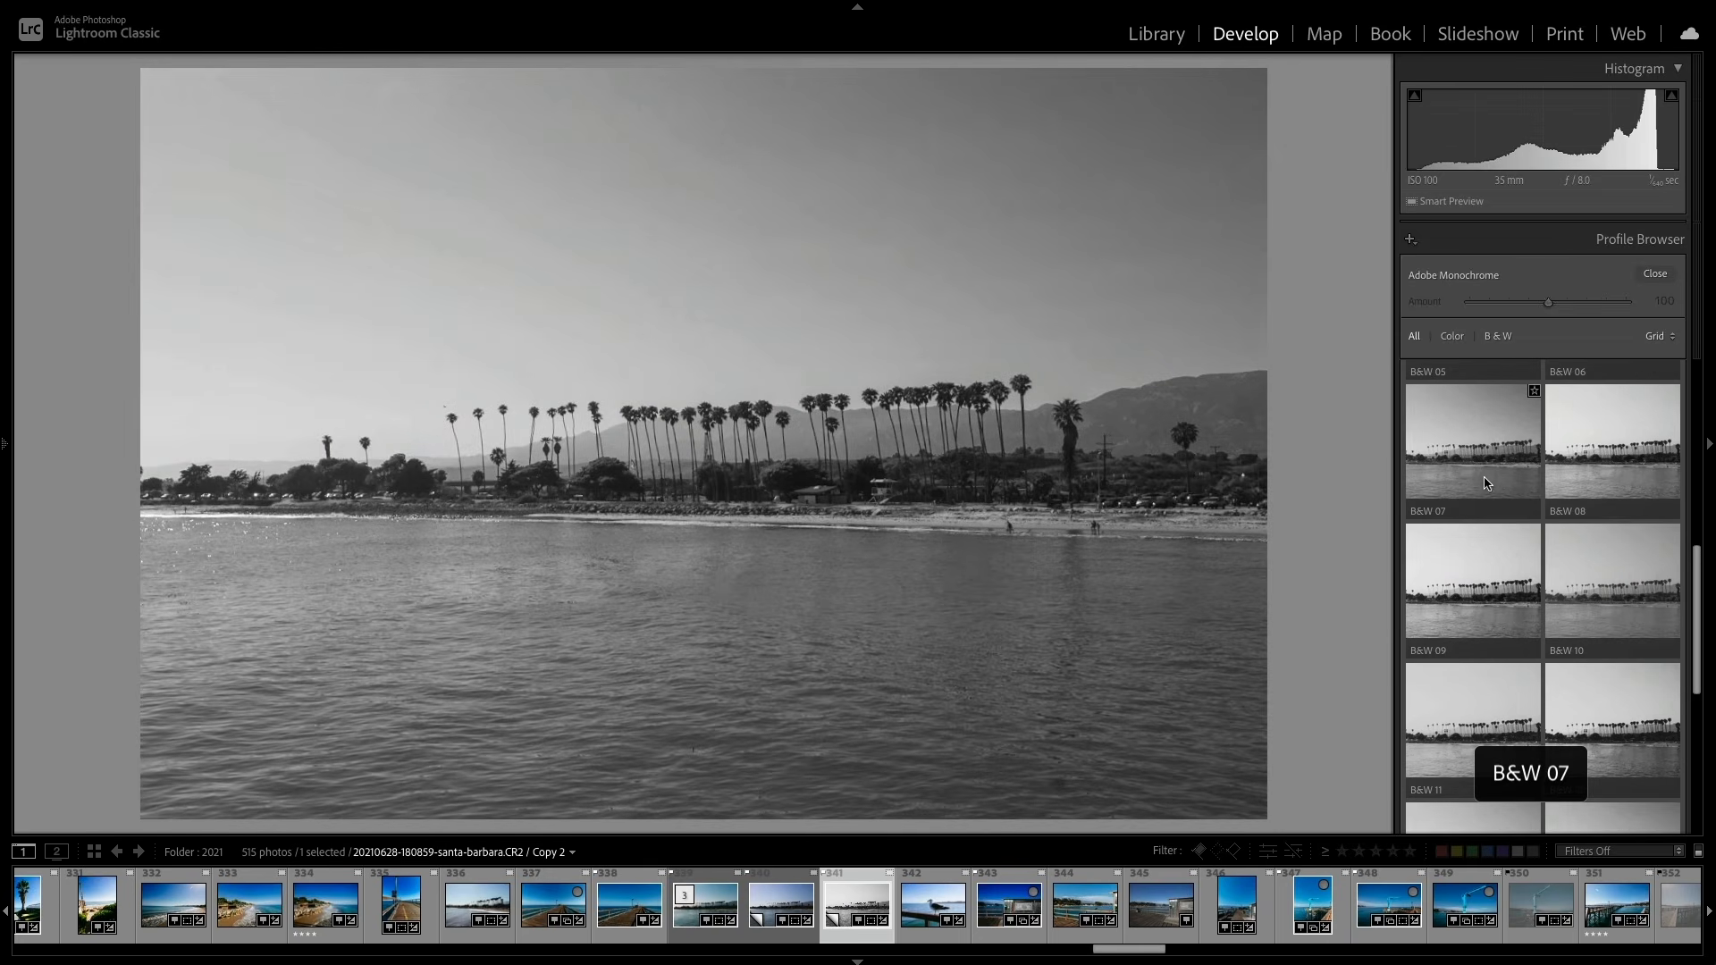
pyautogui.click(1486, 484)
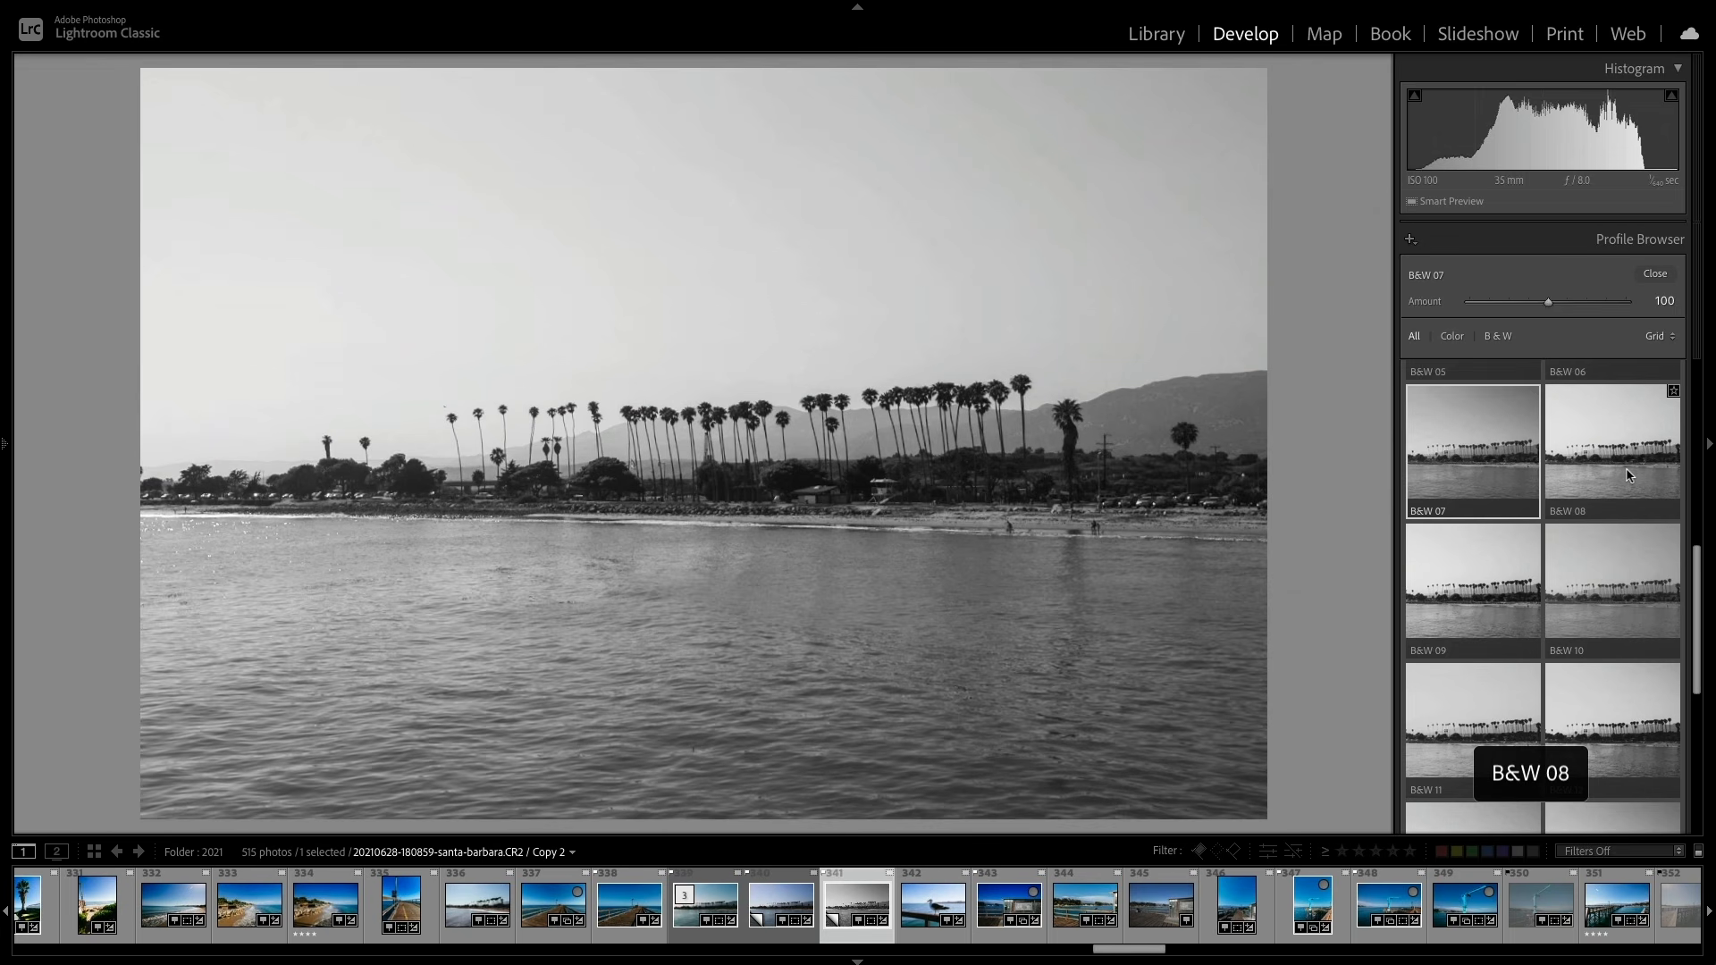
pyautogui.click(1628, 475)
pyautogui.scroll(-3, 1520, 599)
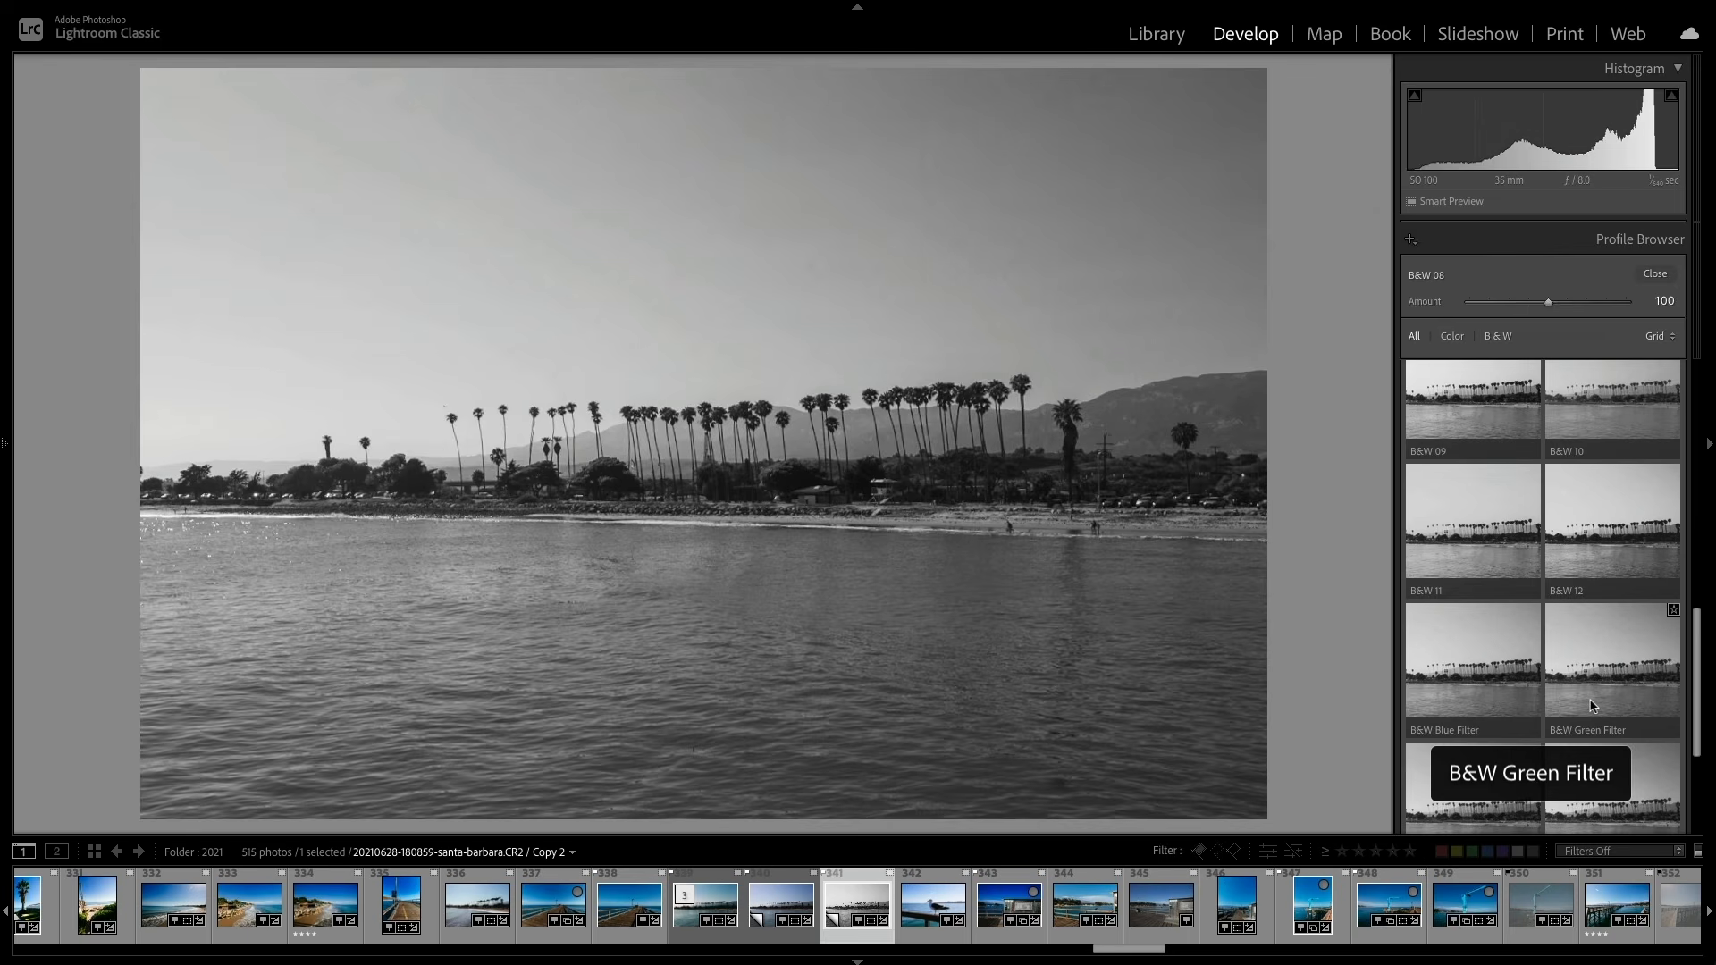
pyautogui.click(1590, 705)
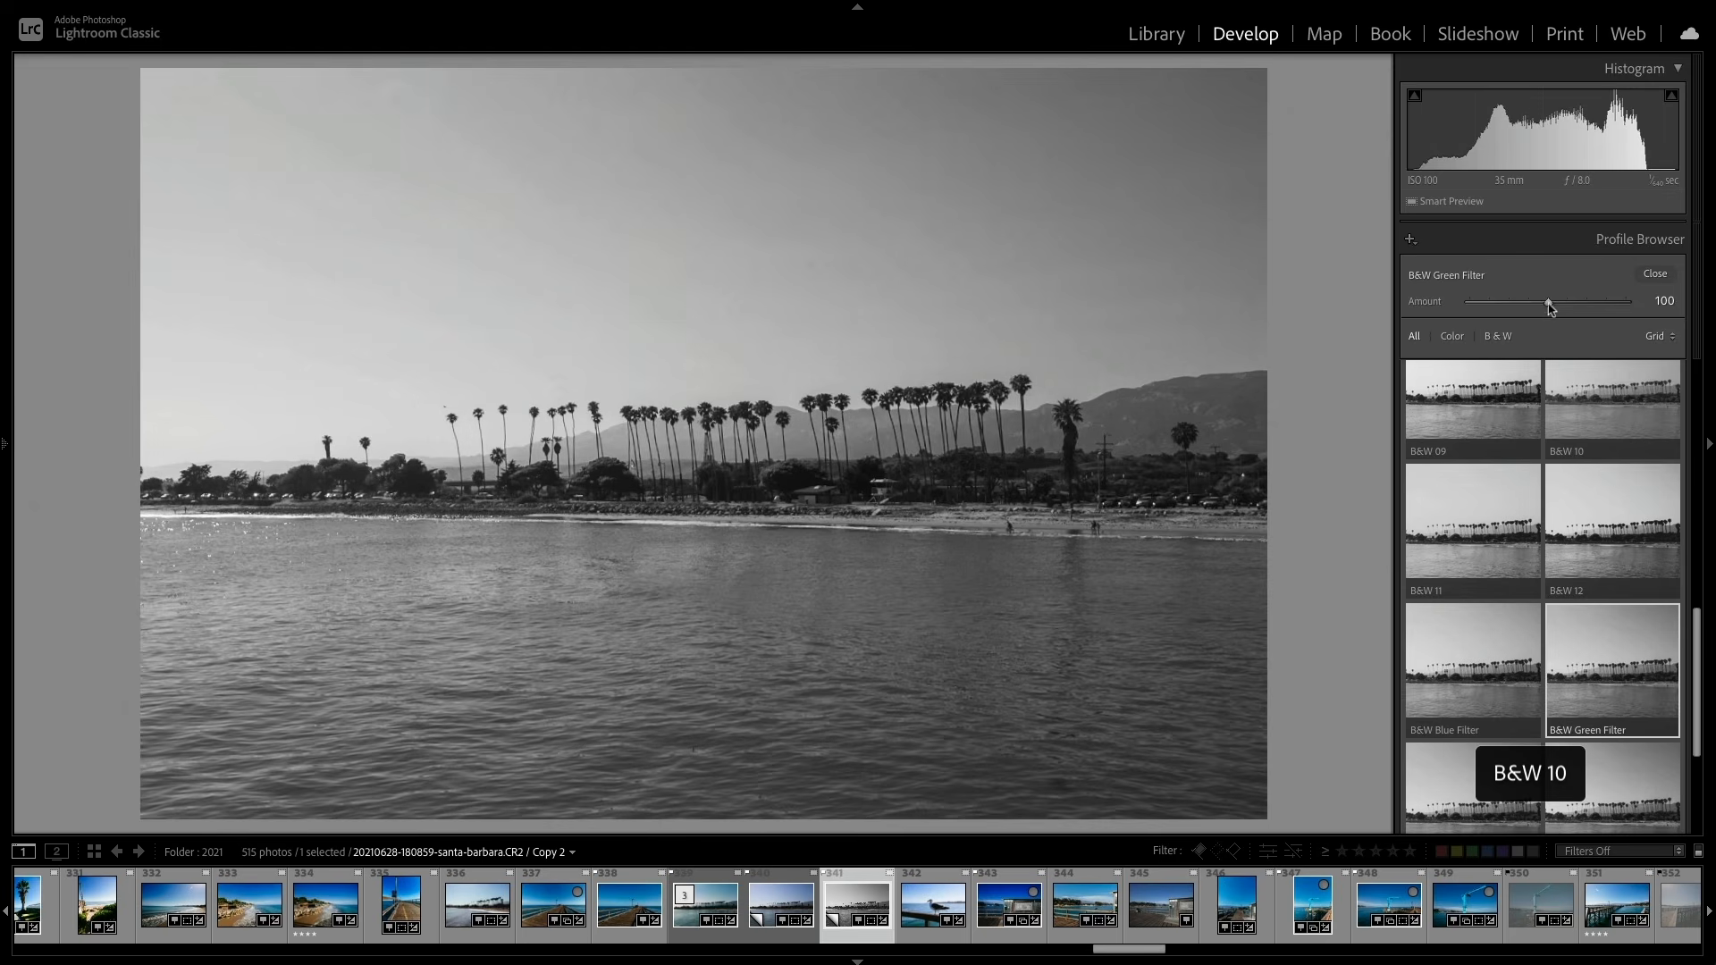
pyautogui.moveTo(1550, 308); pyautogui.dragTo(1597, 312)
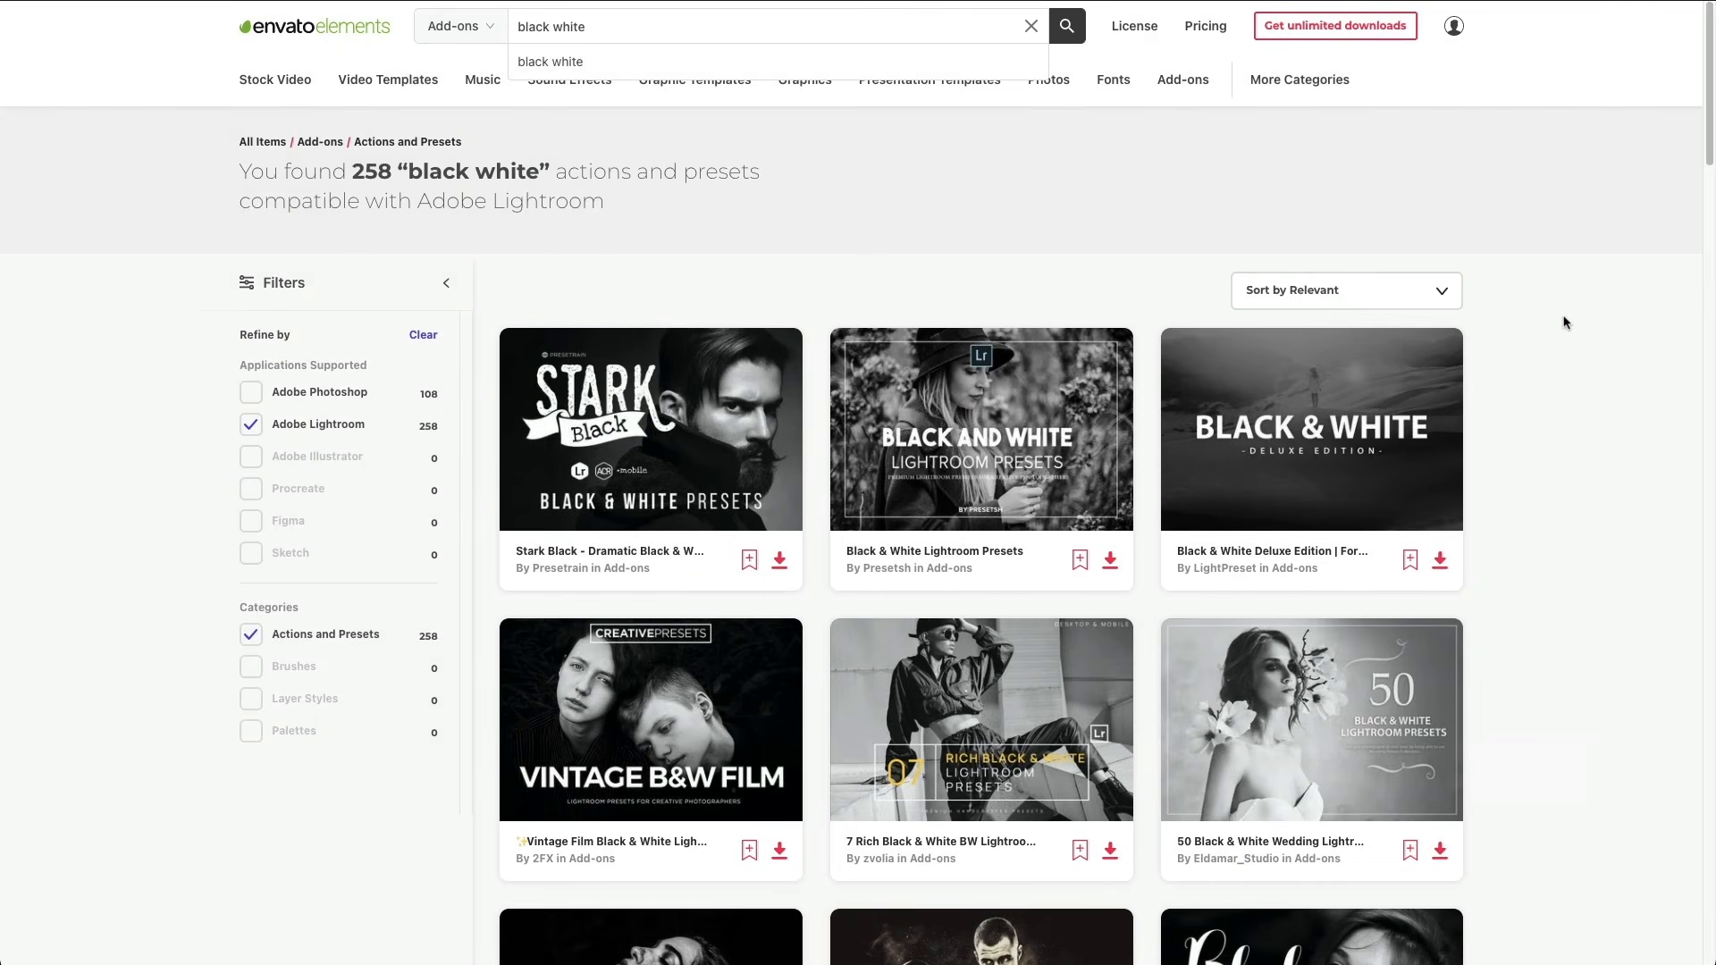
# Step: Switch to Envato Elements and examine the black and white Lightroom presets, including the preview images of the Blacktone set
pyautogui.scroll(-5, 1564, 322)
pyautogui.scroll(-1, 1563, 322)
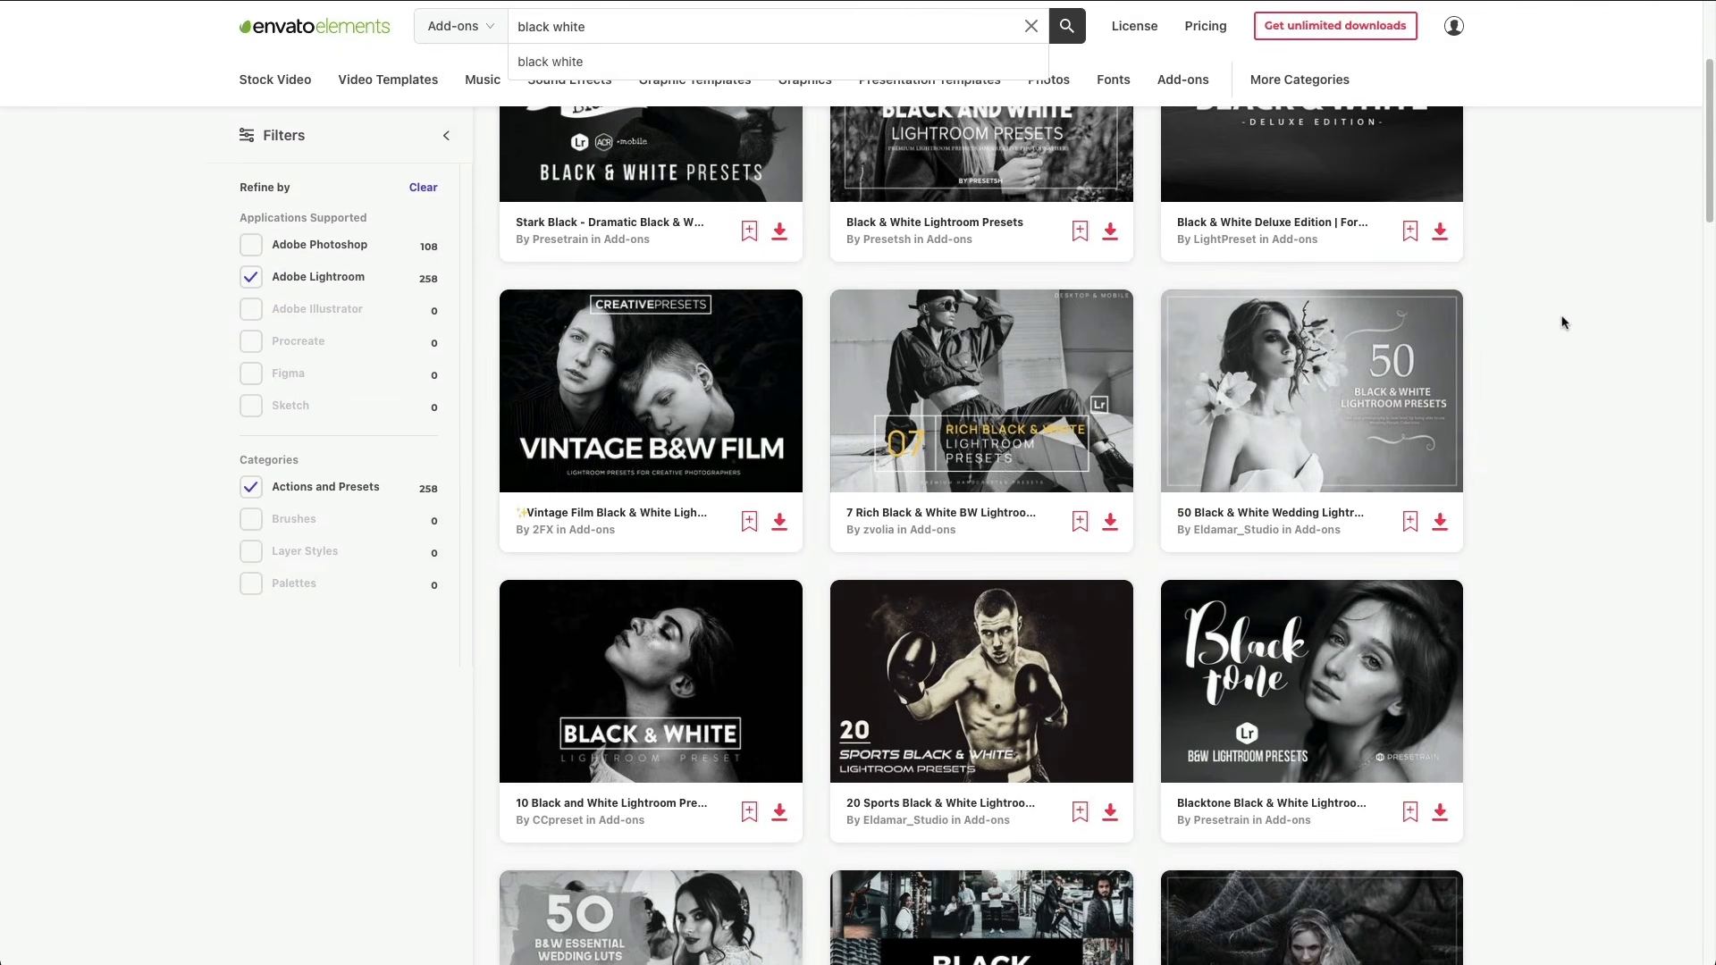
pyautogui.click(1285, 671)
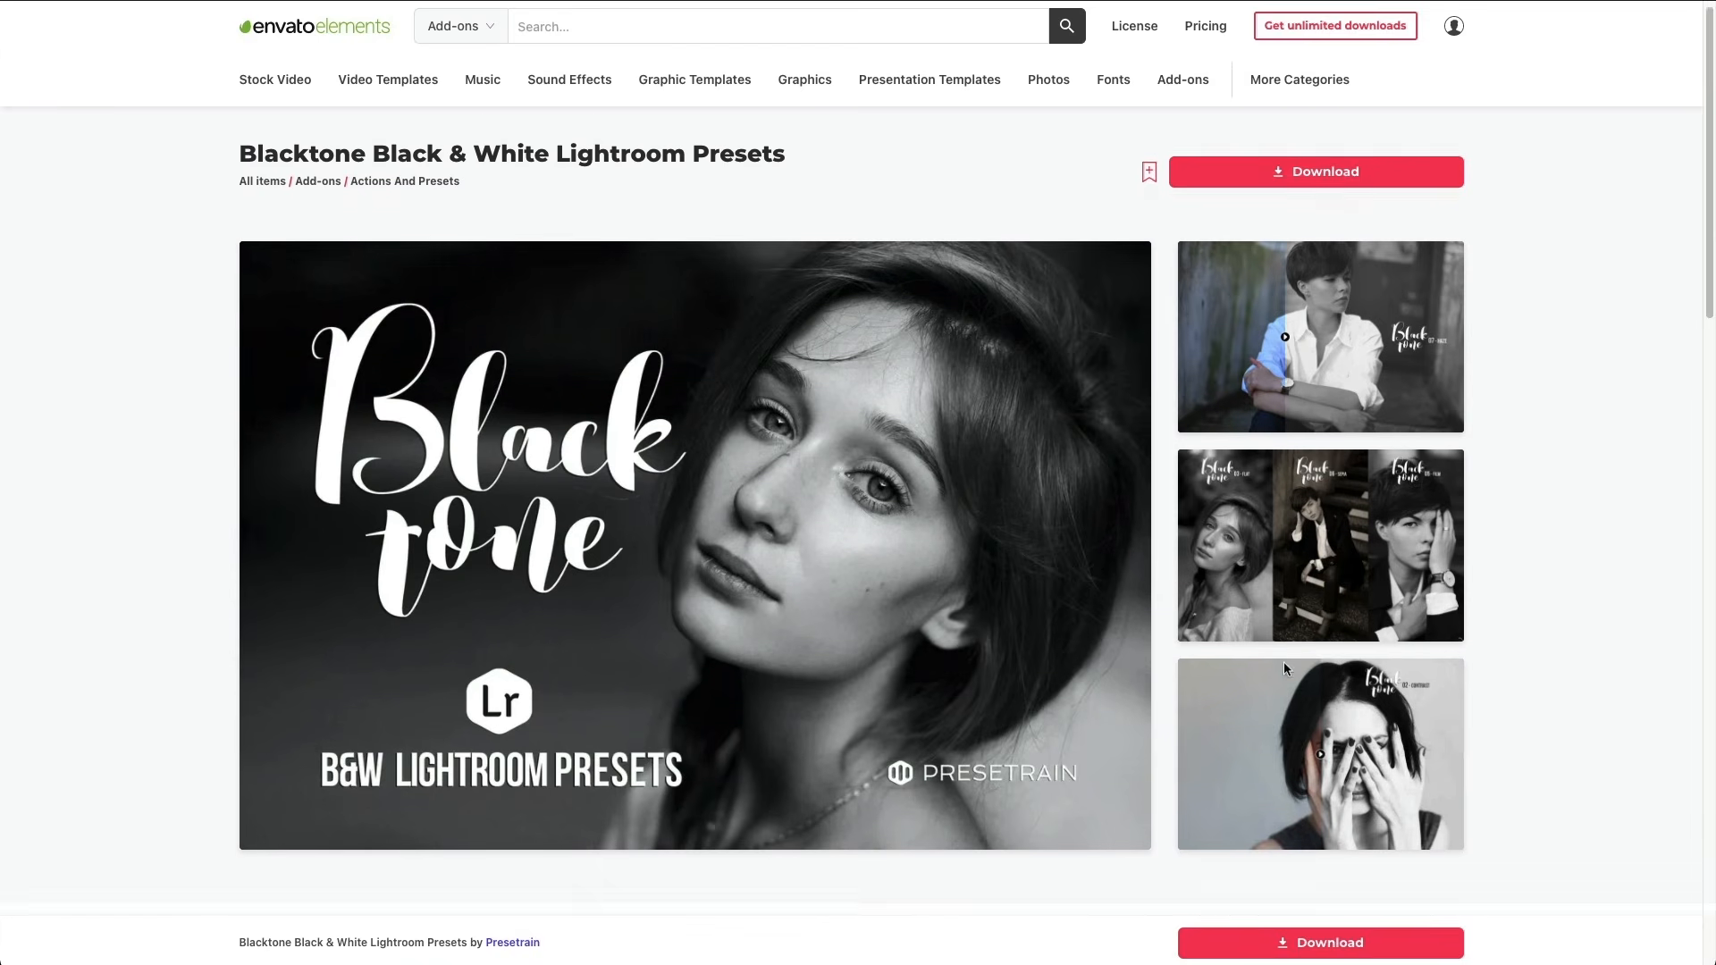
pyautogui.scroll(-1, 1283, 662)
pyautogui.click(1348, 528)
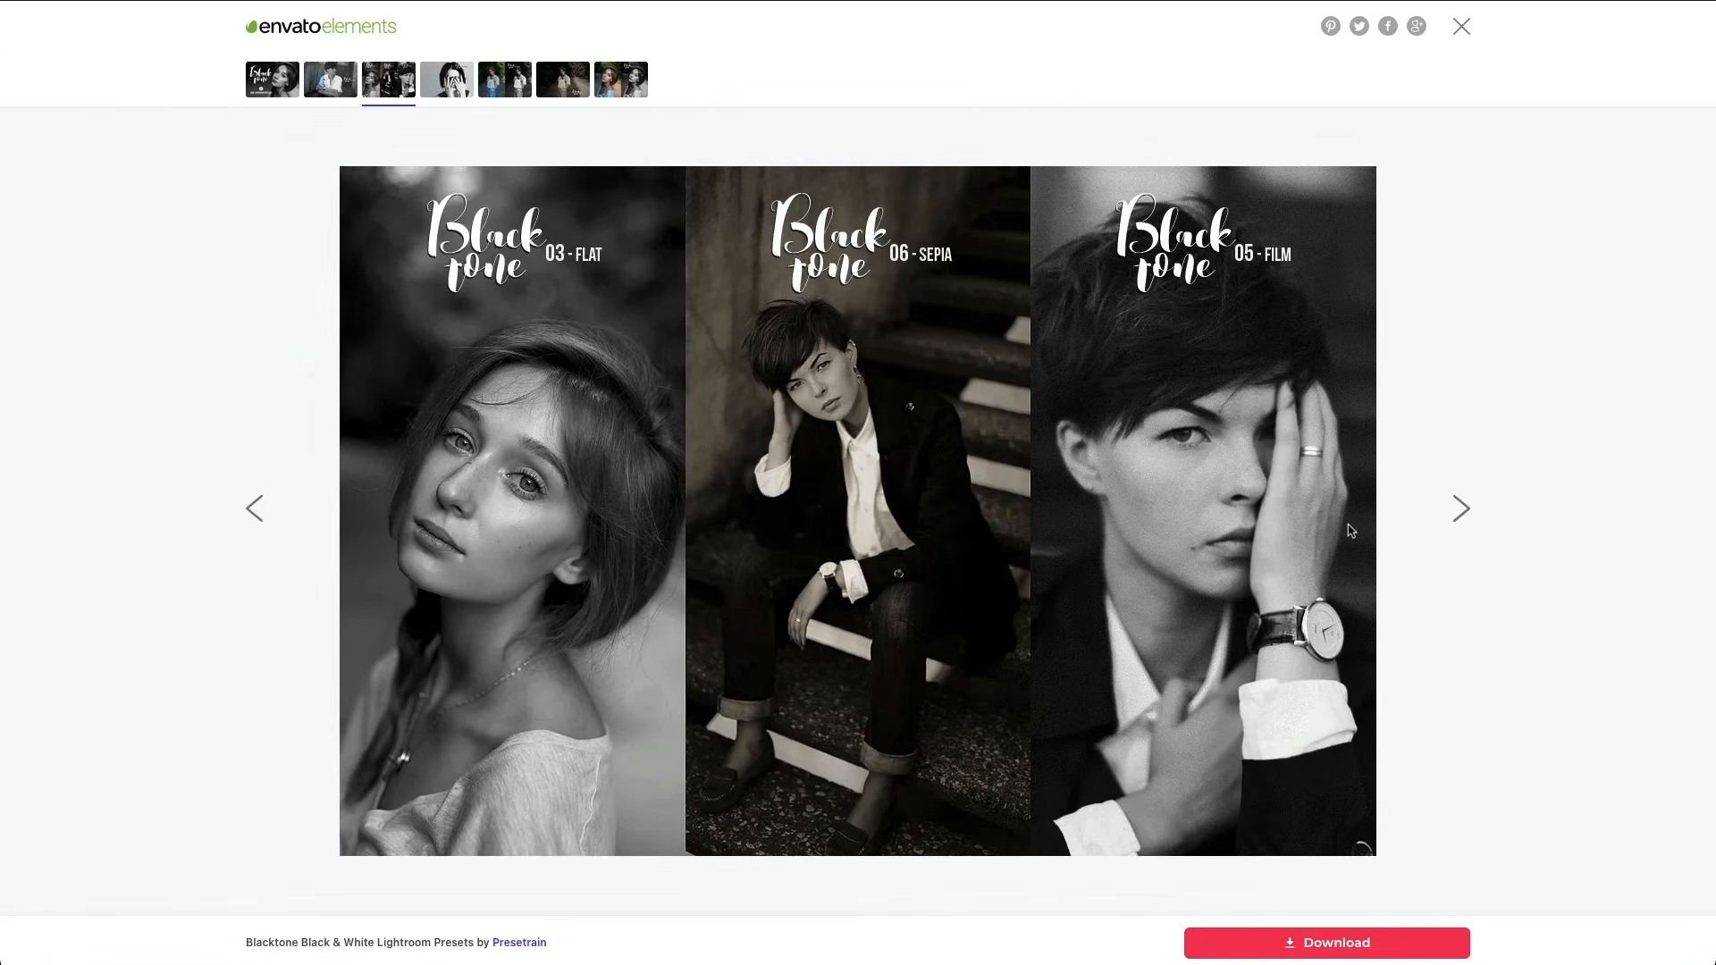
pyautogui.hscroll(-5, 1350, 531)
pyautogui.hscroll(-5, 1351, 530)
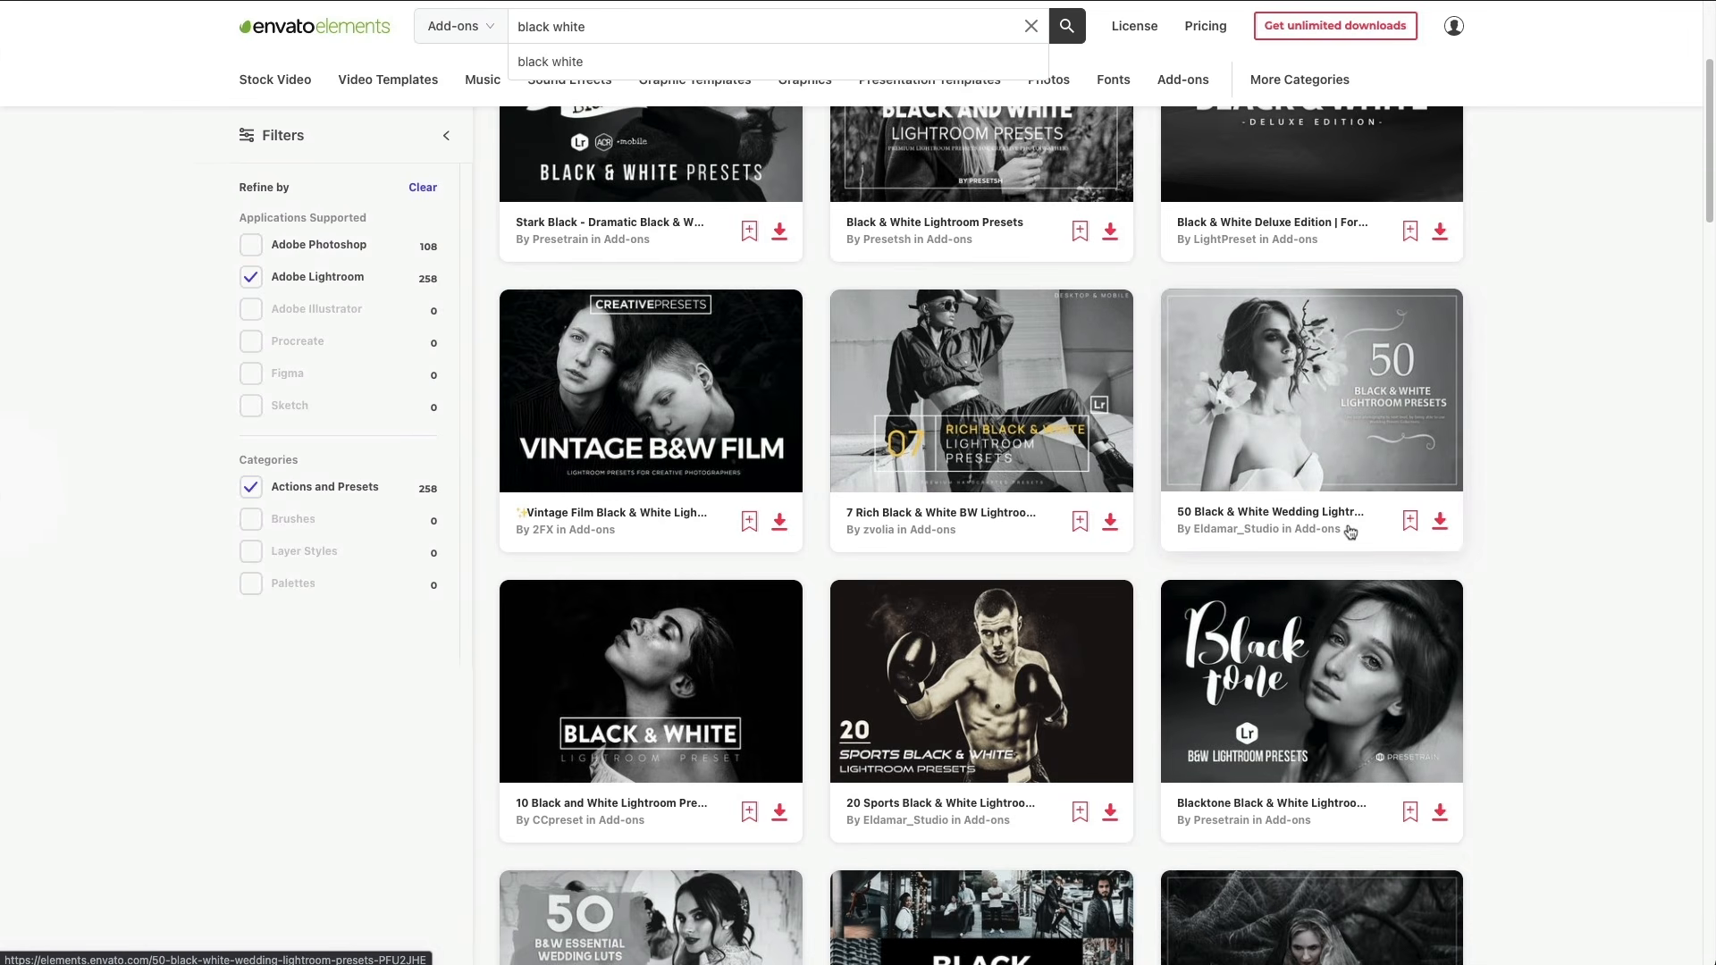
pyautogui.scroll(-3, 1350, 530)
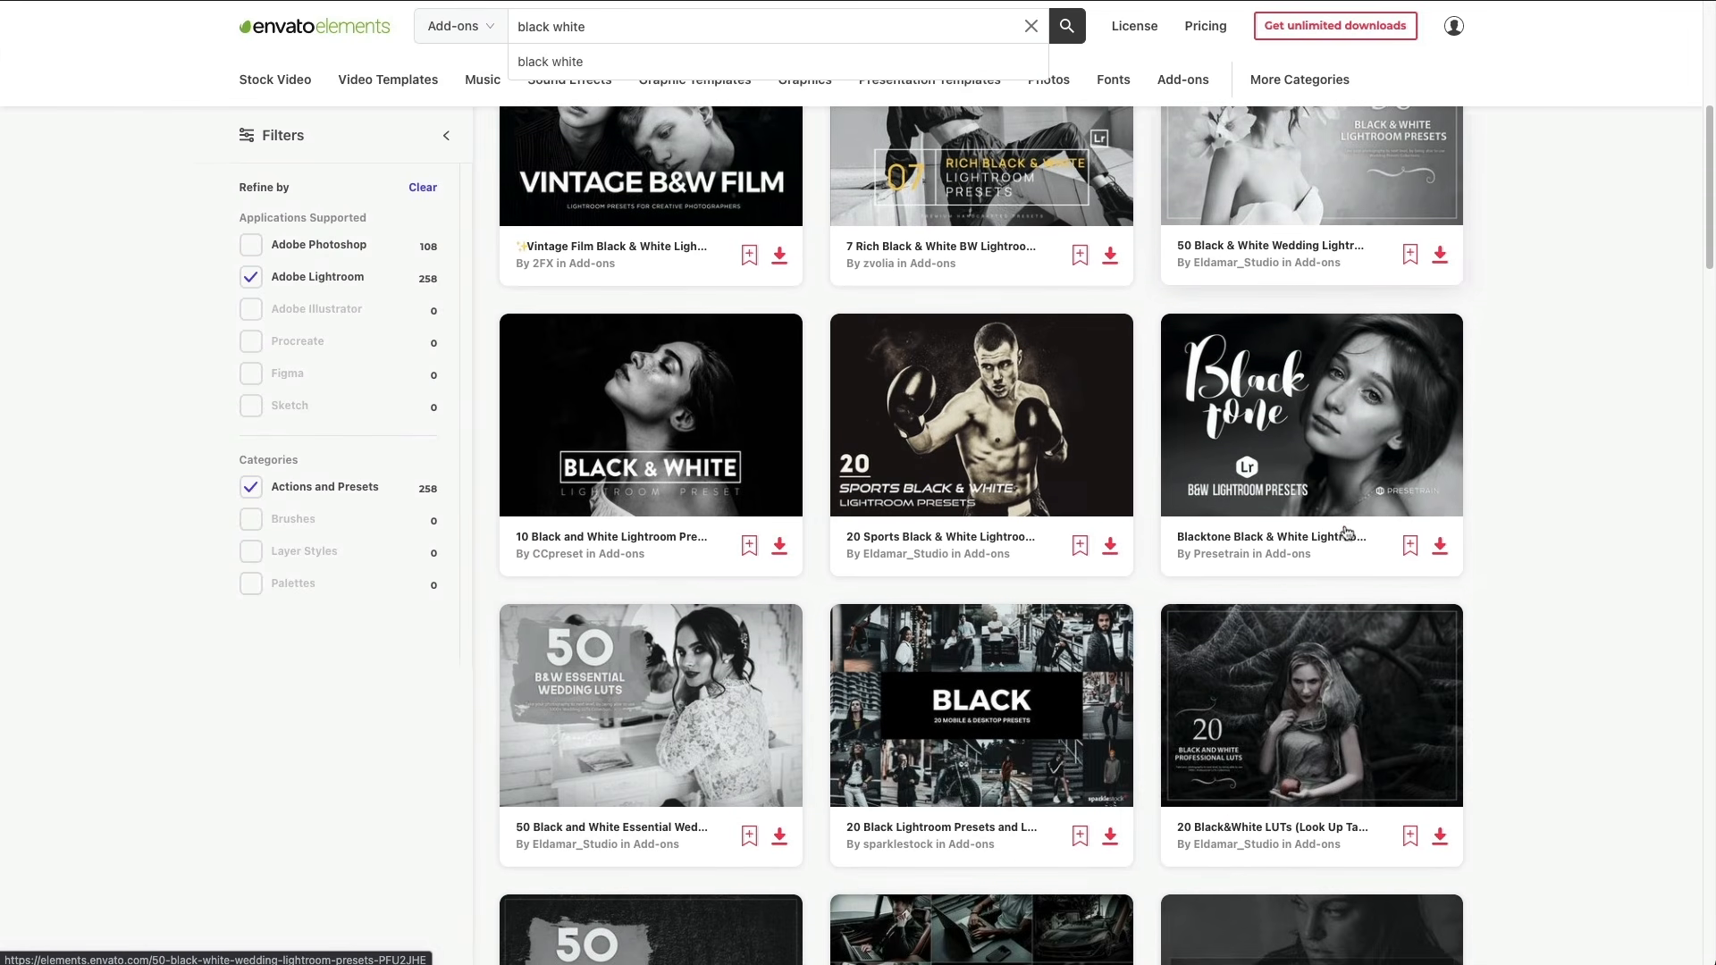
pyautogui.click(705, 761)
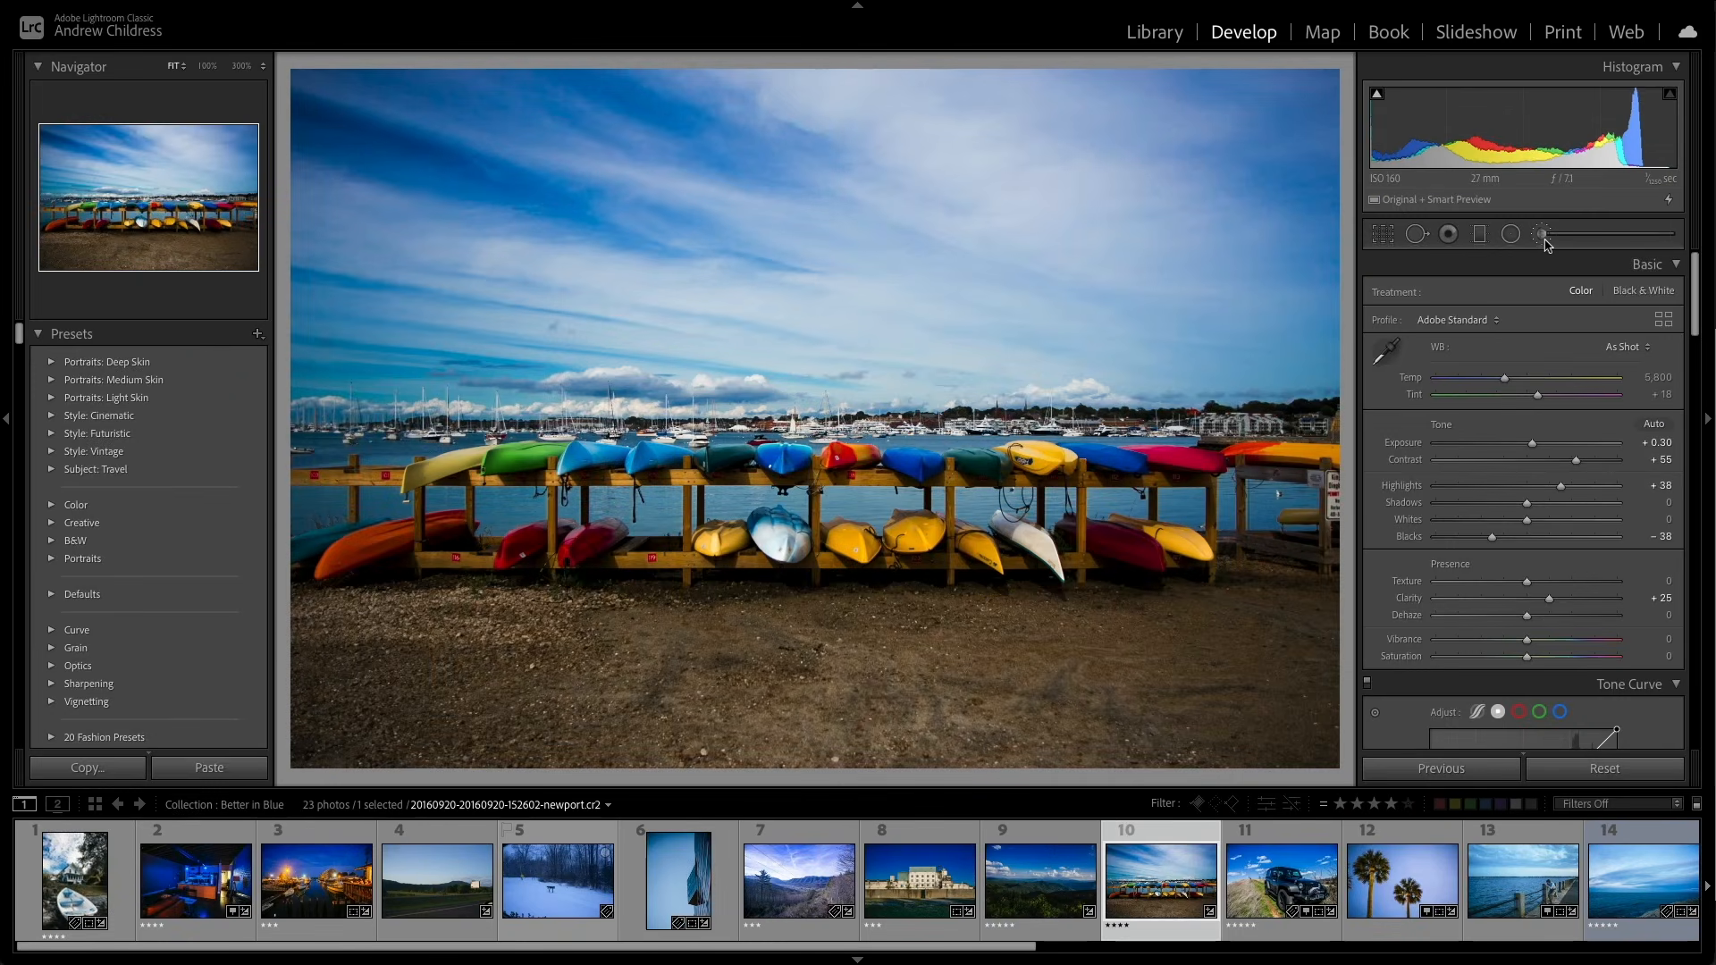
# Step: Paint a test stroke across the kayak photo's sky with the Adjustment Brush's Burn (Darken) effect and undo it
pyautogui.click(1542, 235)
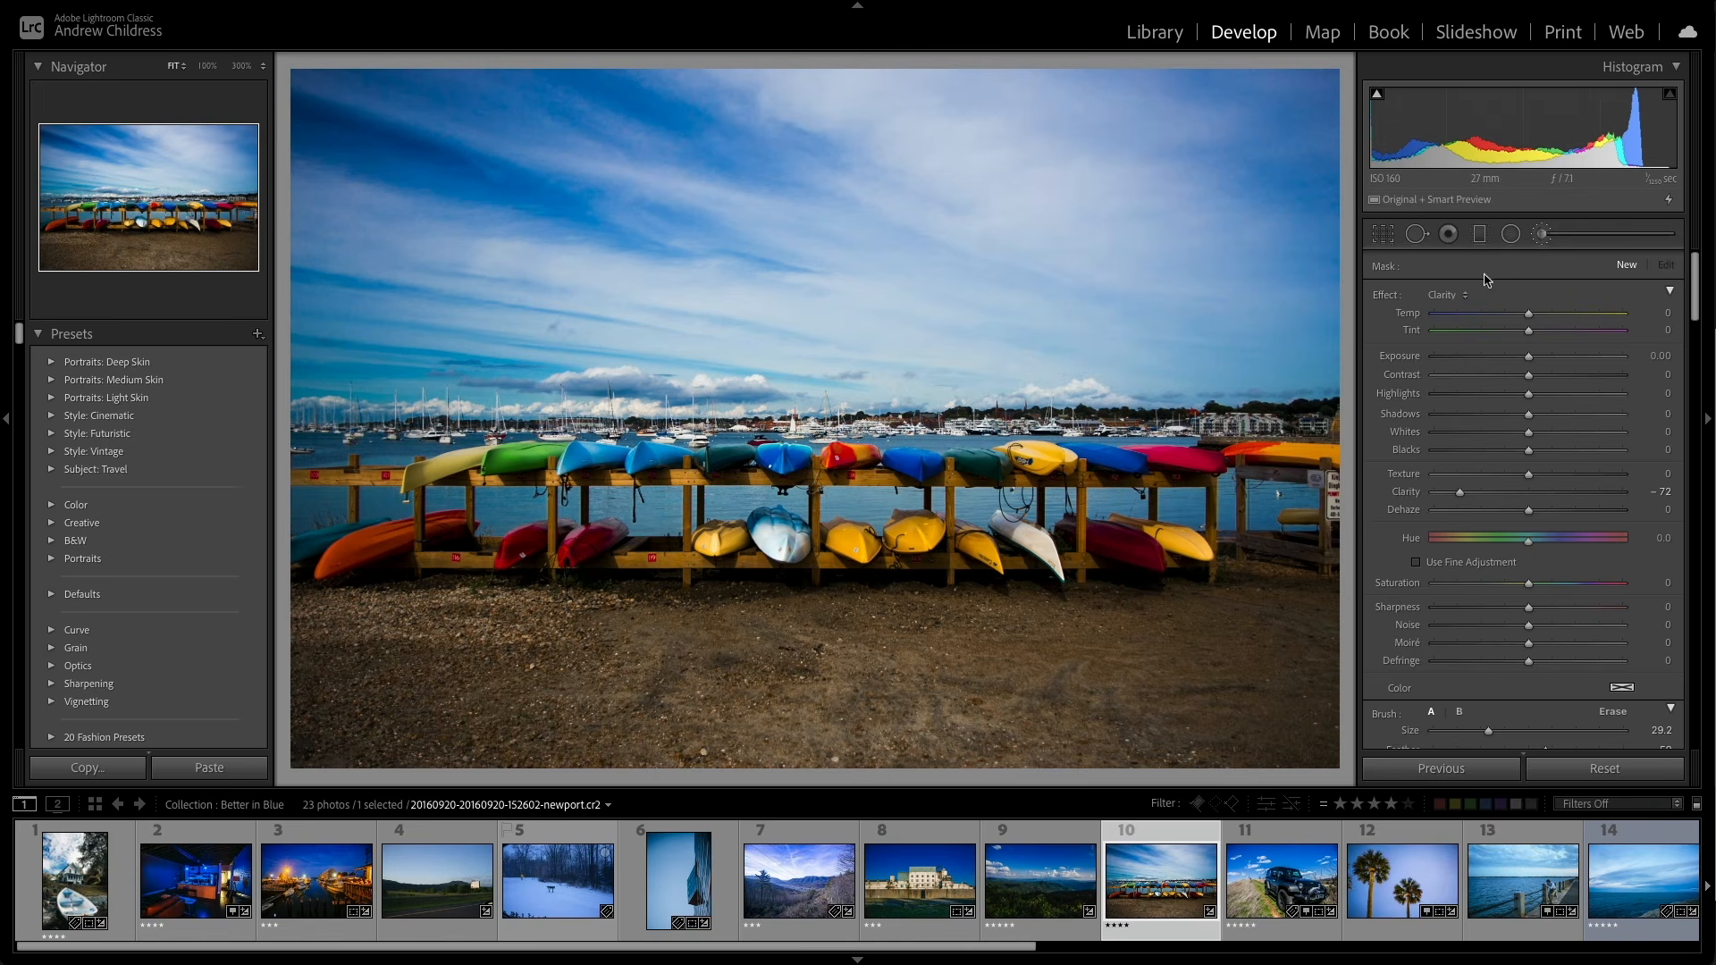
pyautogui.click(1441, 298)
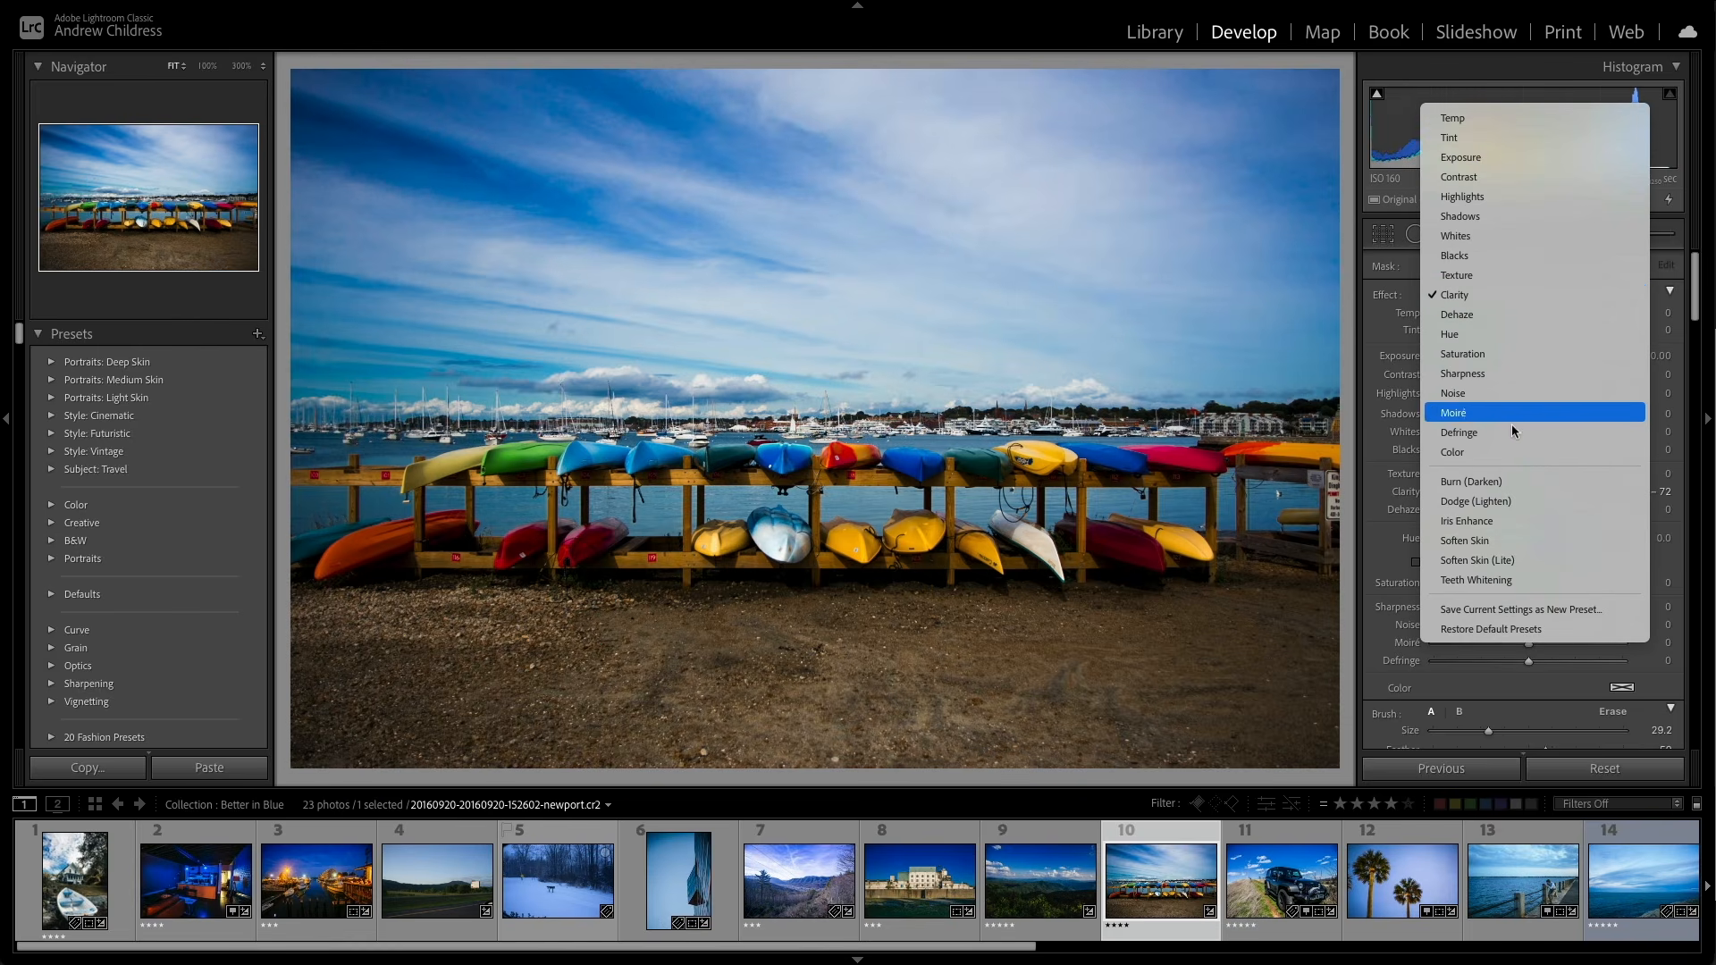
pyautogui.click(1550, 483)
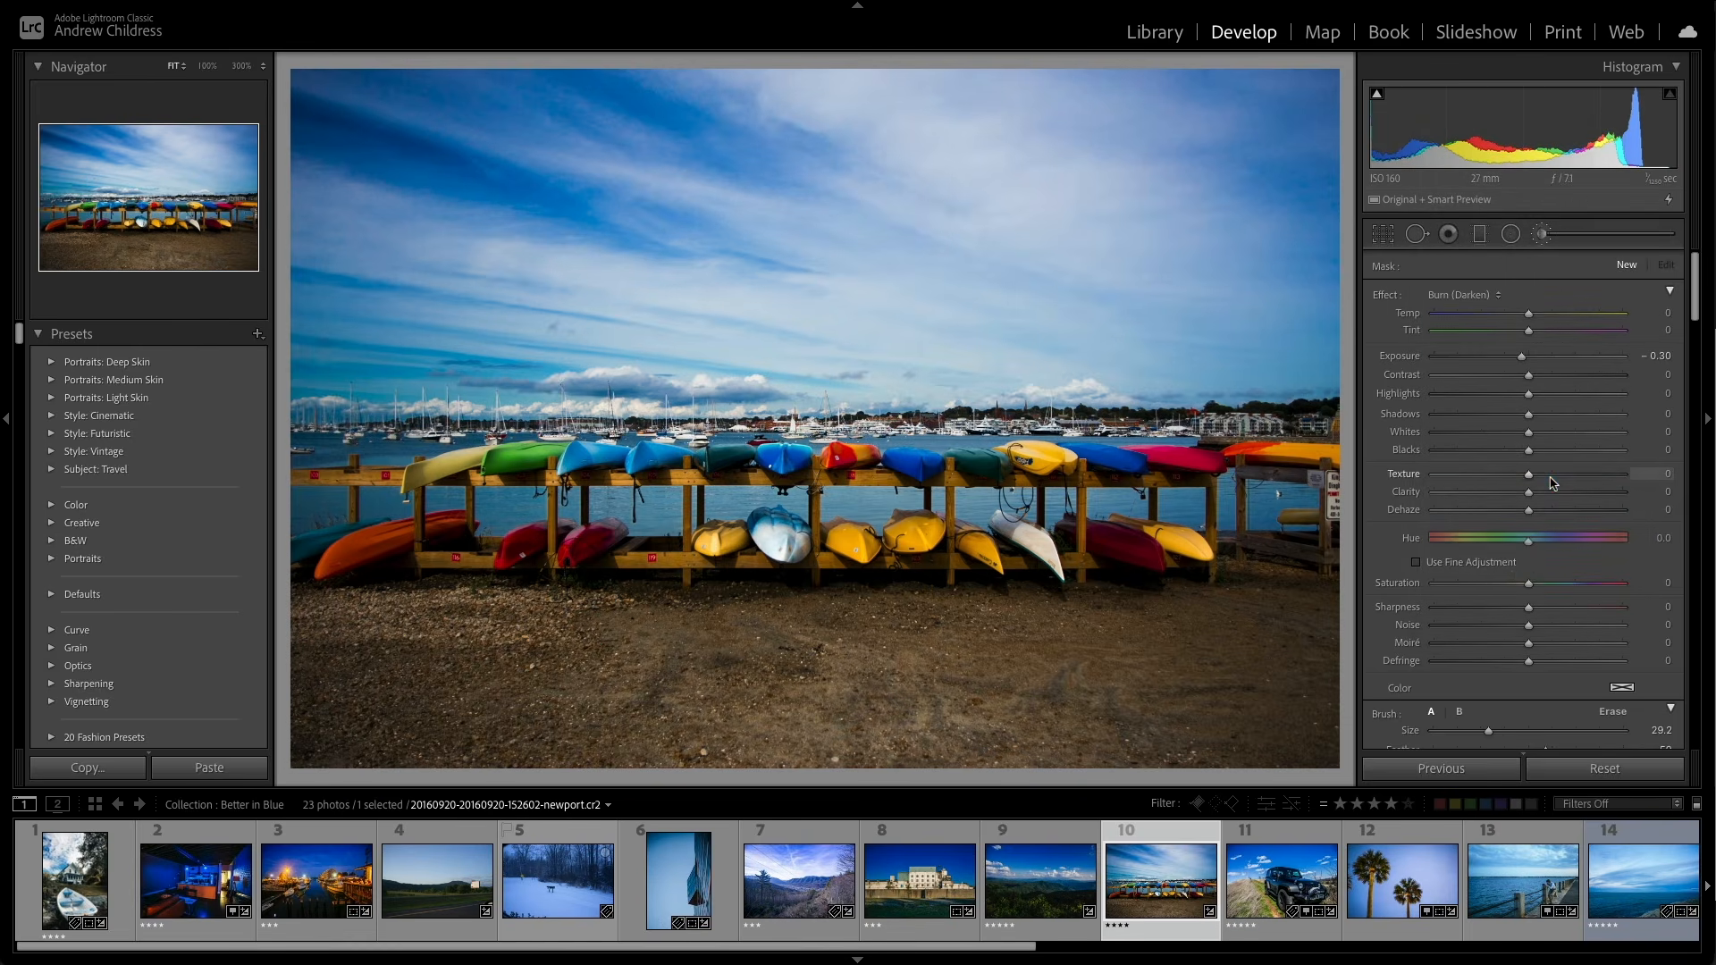
pyautogui.moveTo(1284, 337)
pyautogui.mouseDown()
pyautogui.moveTo(879, 325)
pyautogui.moveTo(583, 280)
pyautogui.moveTo(776, 167)
pyautogui.moveTo(1025, 250)
pyautogui.moveTo(1139, 230)
pyautogui.moveTo(1010, 146)
pyautogui.moveTo(874, 199)
pyautogui.moveTo(706, 339)
pyautogui.moveTo(1060, 365)
pyautogui.mouseUp()
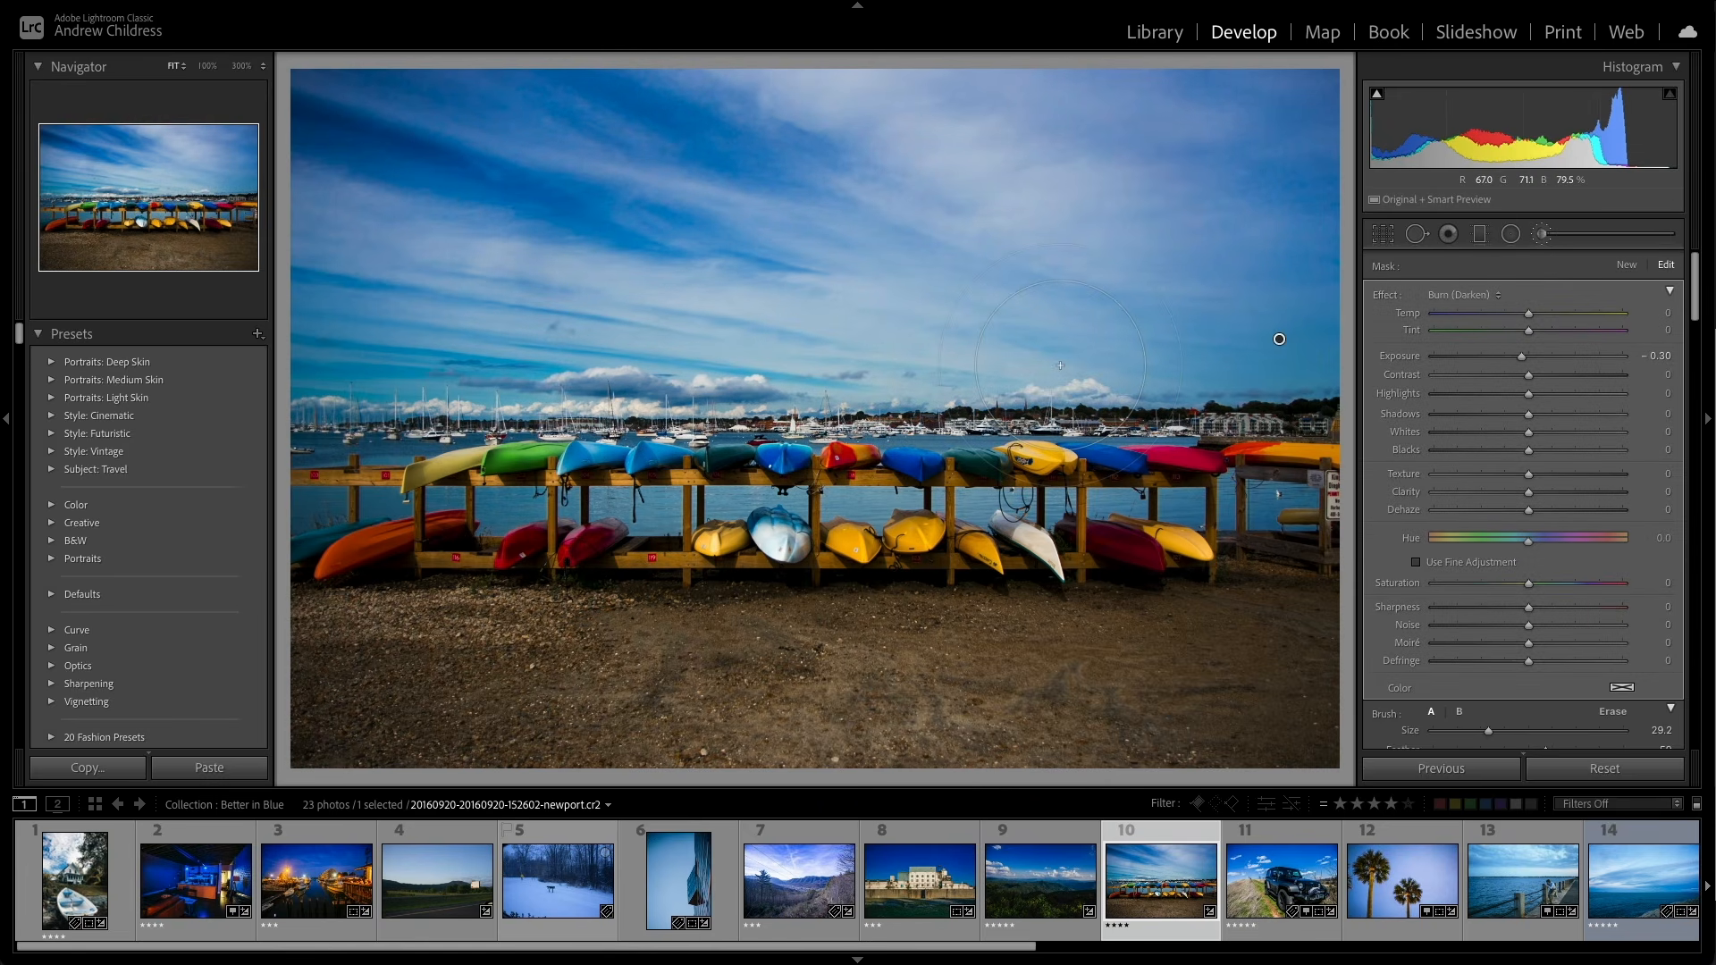
pyautogui.hotkey('ctrl', 'z')
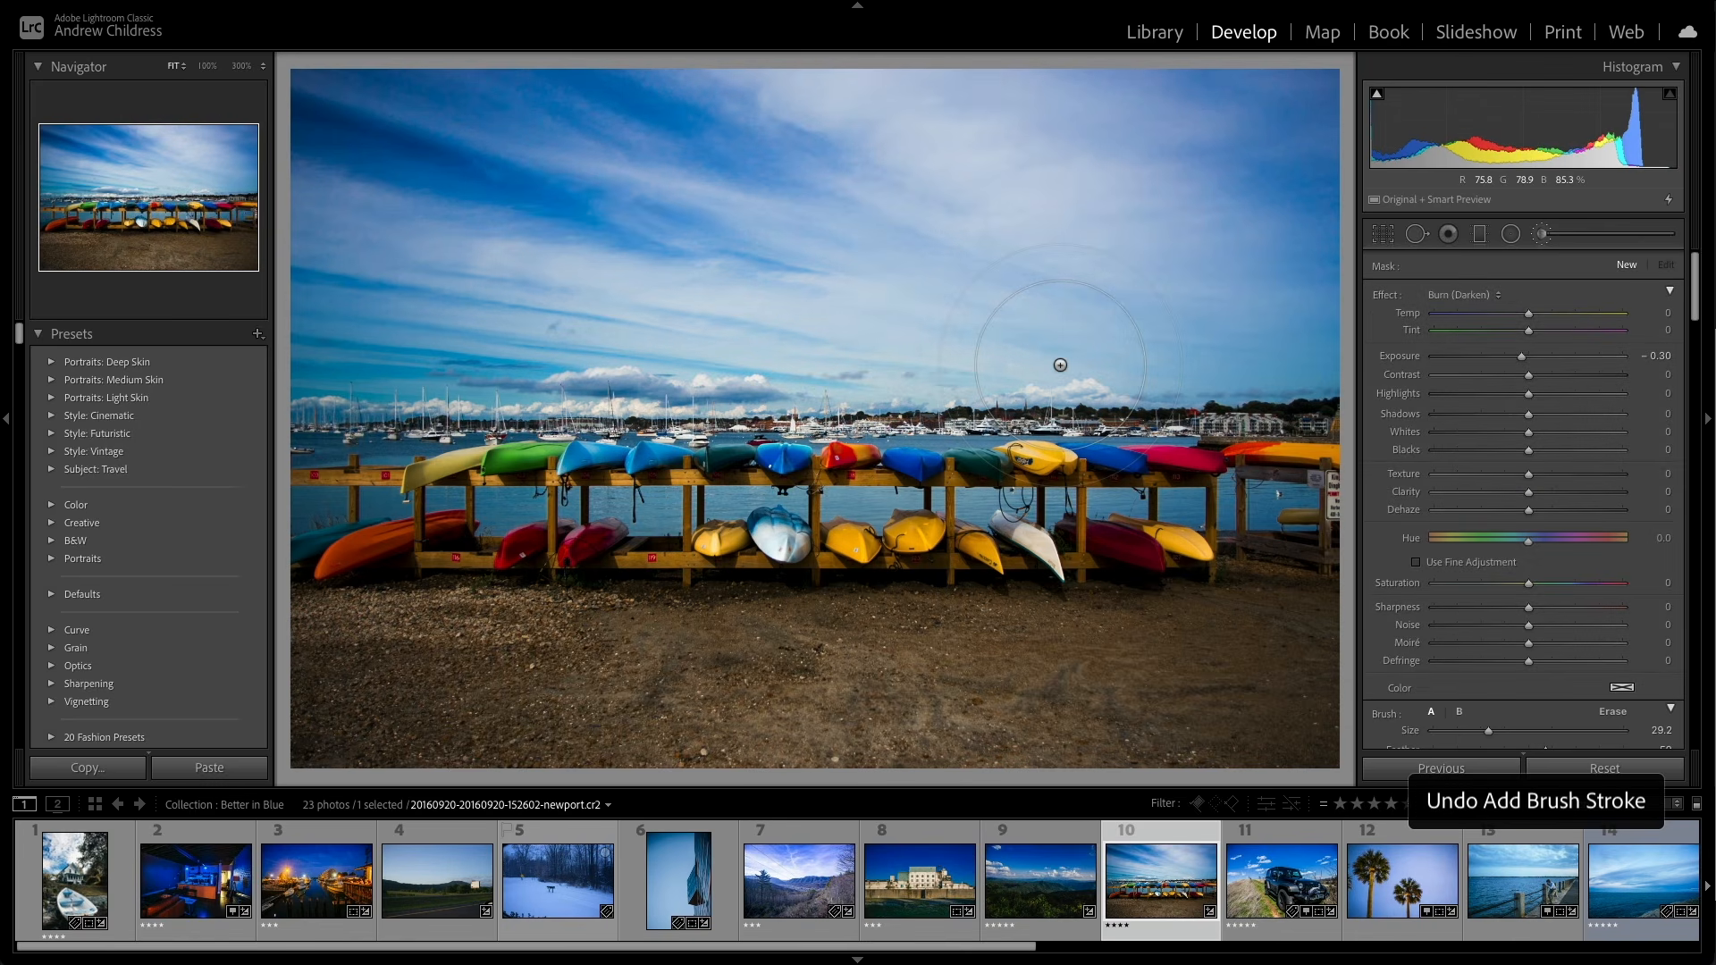
# Step: Reset the Adjustment Brush's exposure to 0.00 and show the toolbar beneath the kayak photo
pyautogui.doubleClick(1521, 357)
pyautogui.press('t')
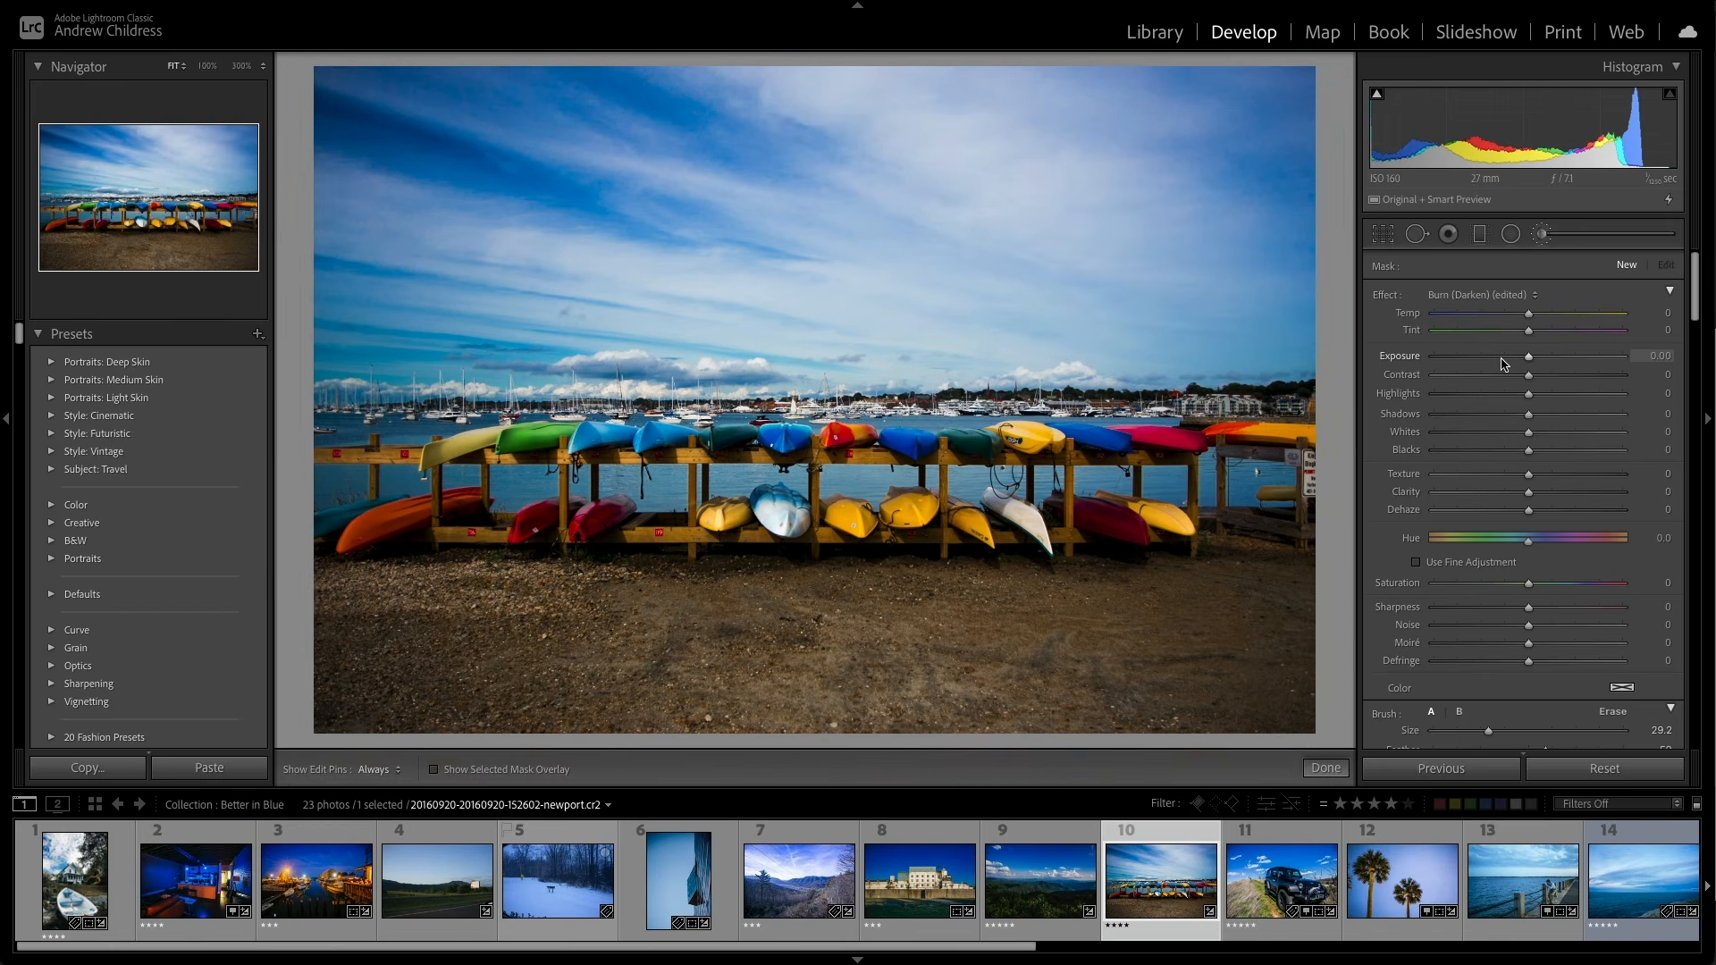
# Step: Show the selected mask overlay and brush a mask across the sky above the harbor, reducing the brush size to 16.7 for the second stroke
pyautogui.click(435, 771)
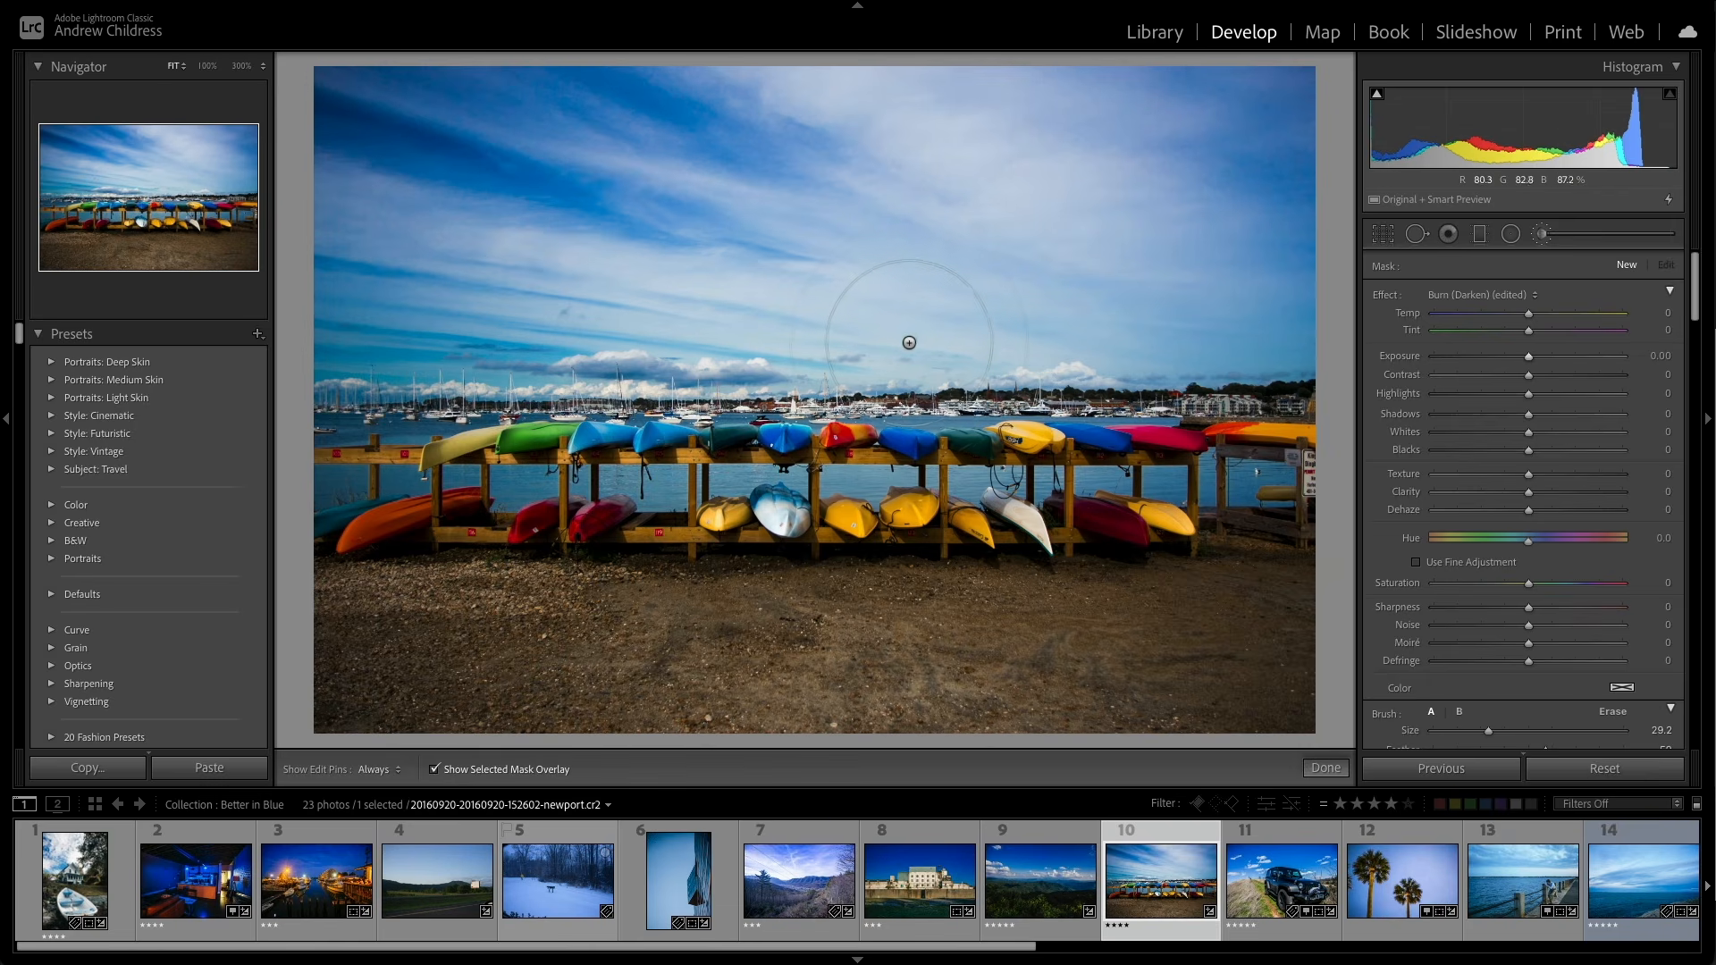
pyautogui.moveTo(908, 336)
pyautogui.mouseDown()
pyautogui.moveTo(669, 349)
pyautogui.moveTo(569, 315)
pyautogui.mouseUp()
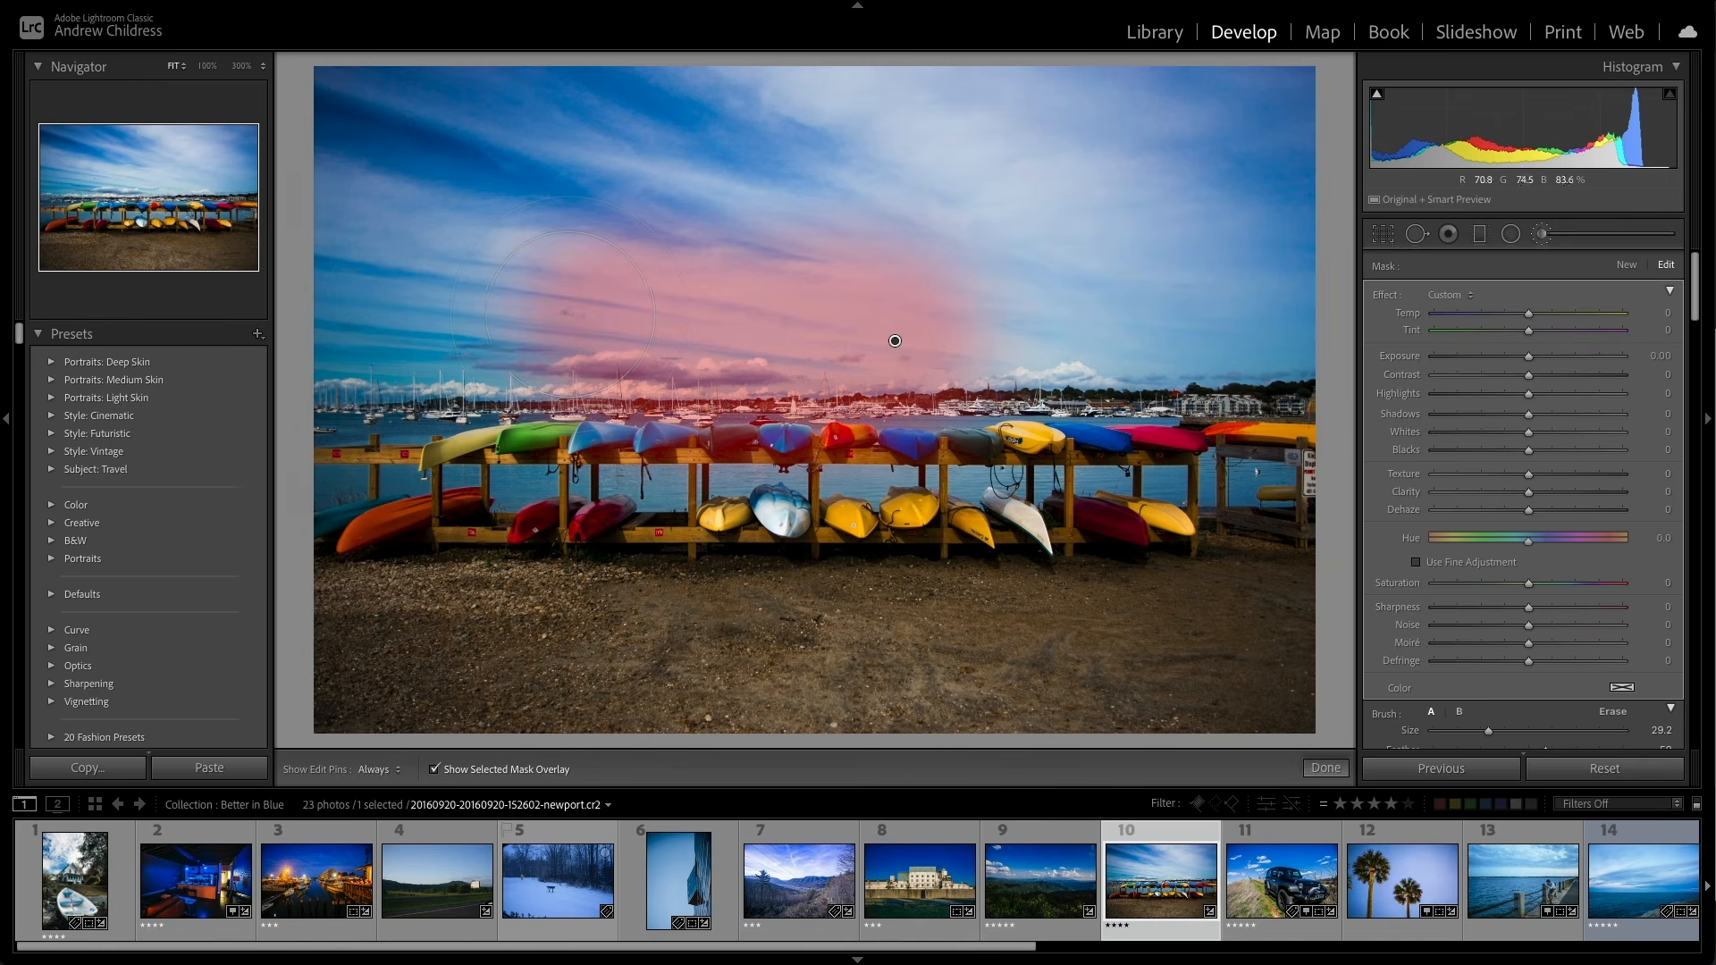
pyautogui.scroll(-3, 1481, 727)
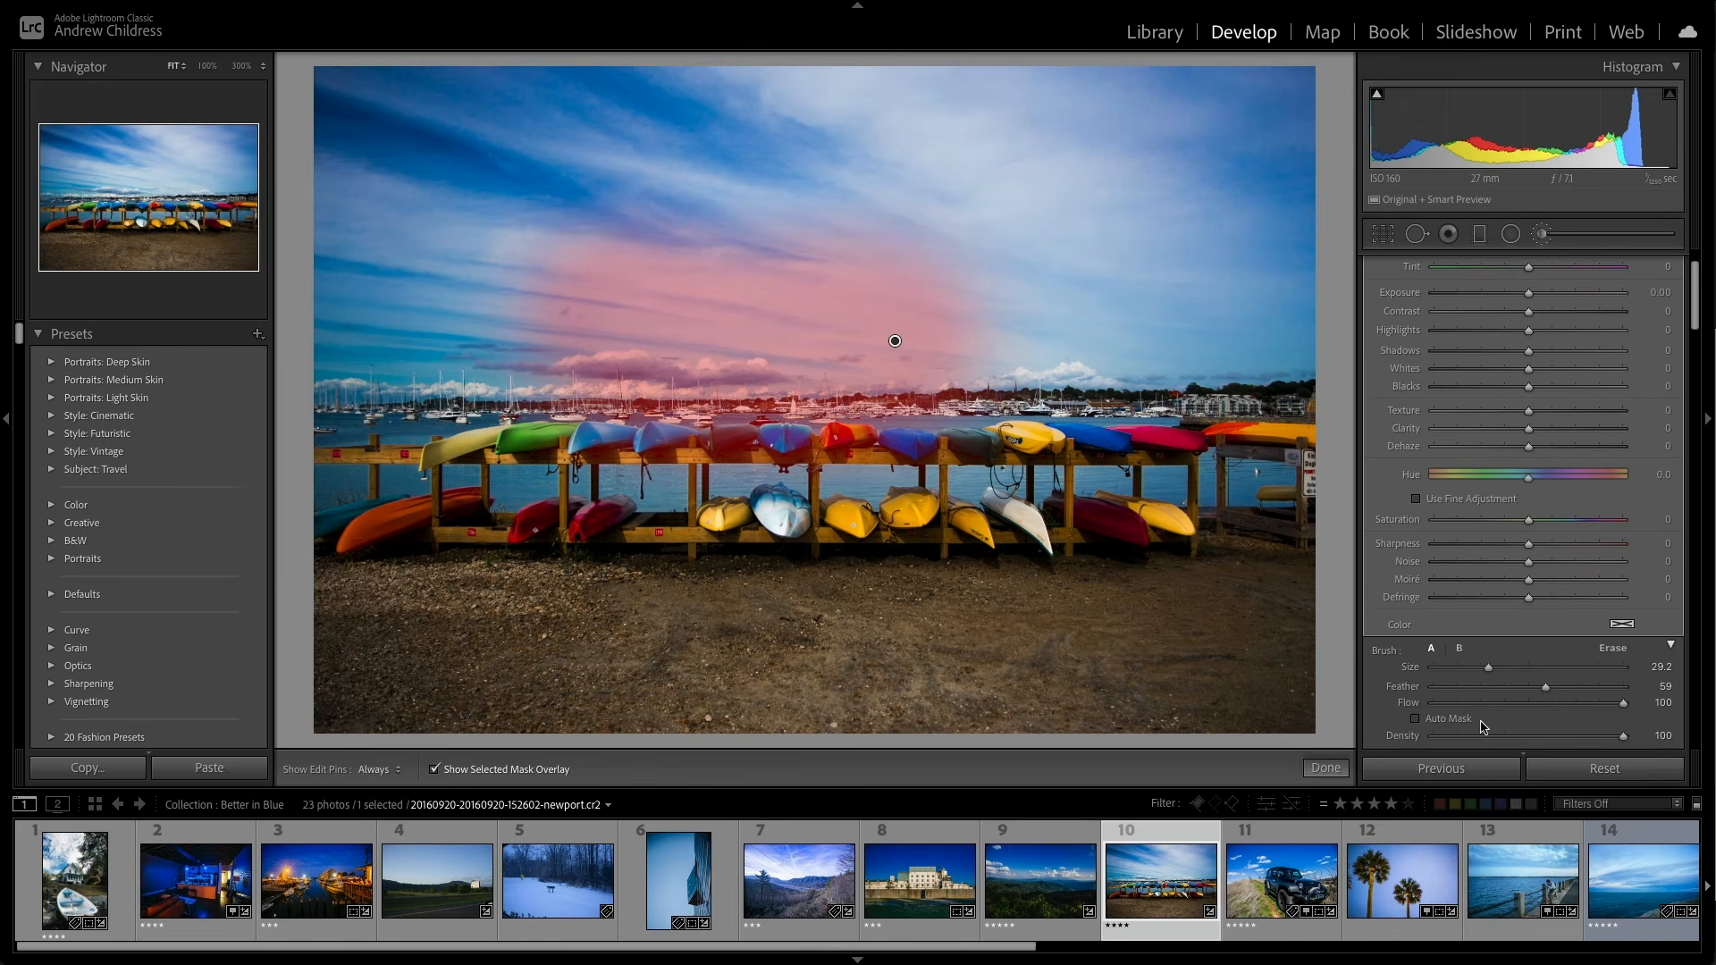
pyautogui.moveTo(1482, 671); pyautogui.dragTo(1458, 673)
pyautogui.moveTo(1105, 347); pyautogui.dragTo(1018, 364)
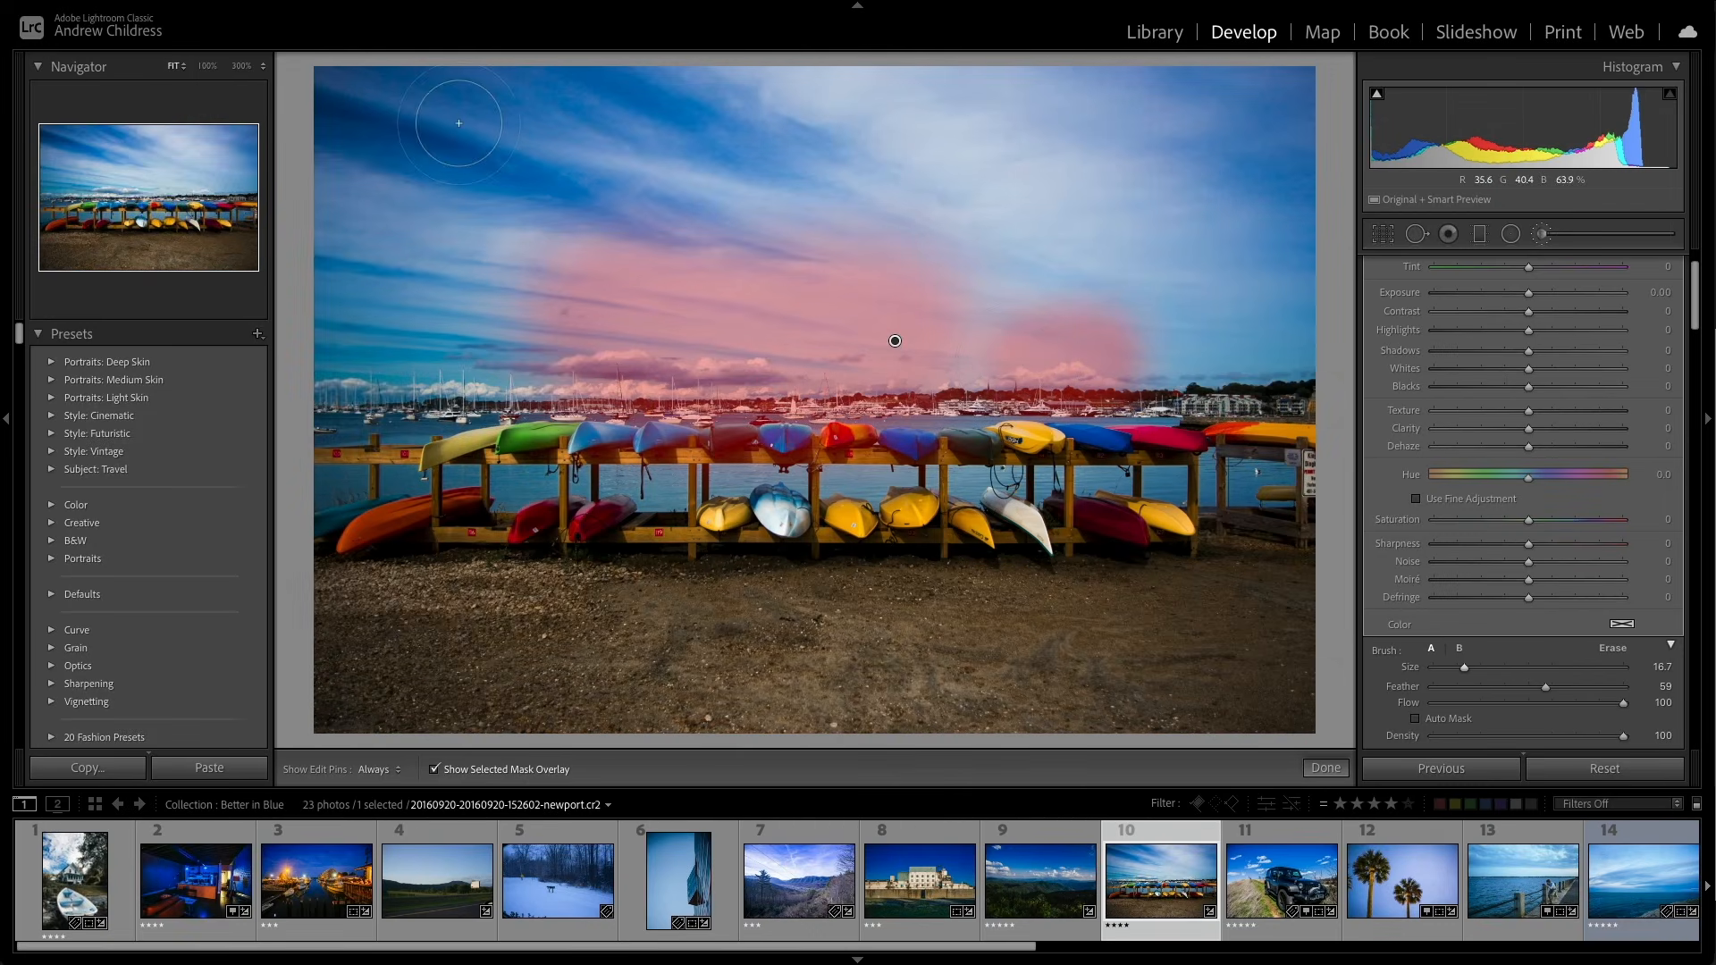
# Step: Extend the brush mask over the light blue and white kayak on the lower rack at 100% zoom
pyautogui.click(206, 68)
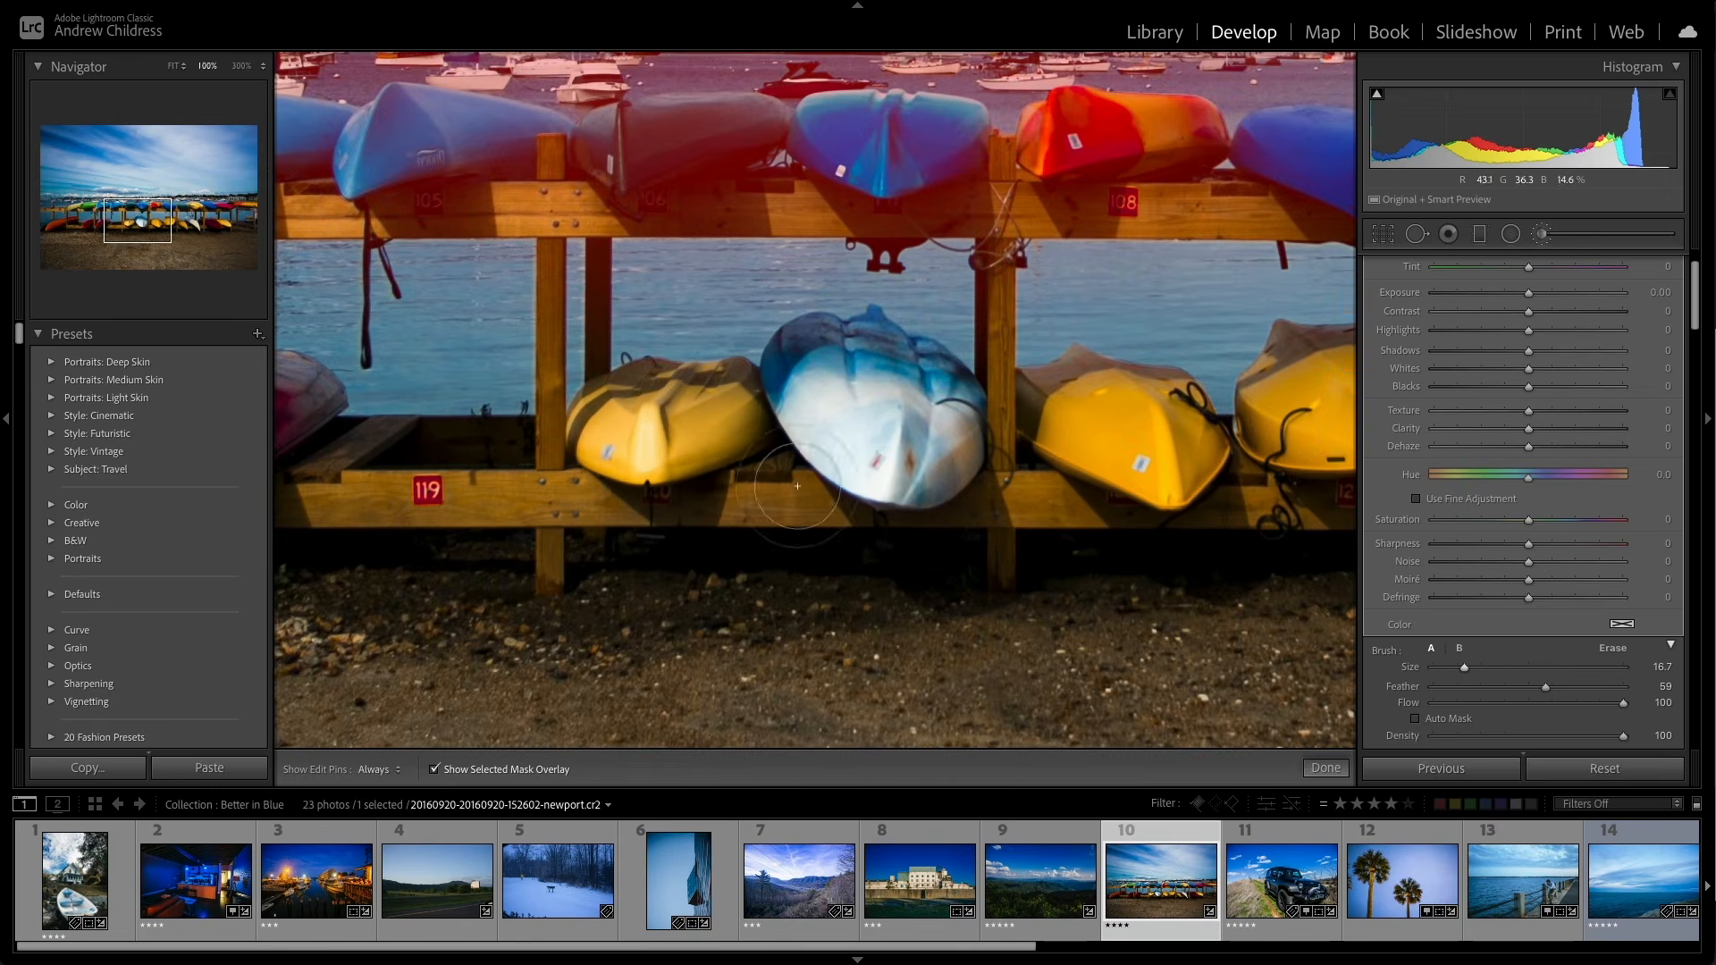
pyautogui.moveTo(833, 413)
pyautogui.mouseDown()
pyautogui.moveTo(870, 450)
pyautogui.moveTo(940, 459)
pyautogui.moveTo(936, 436)
pyautogui.moveTo(810, 420)
pyautogui.mouseUp()
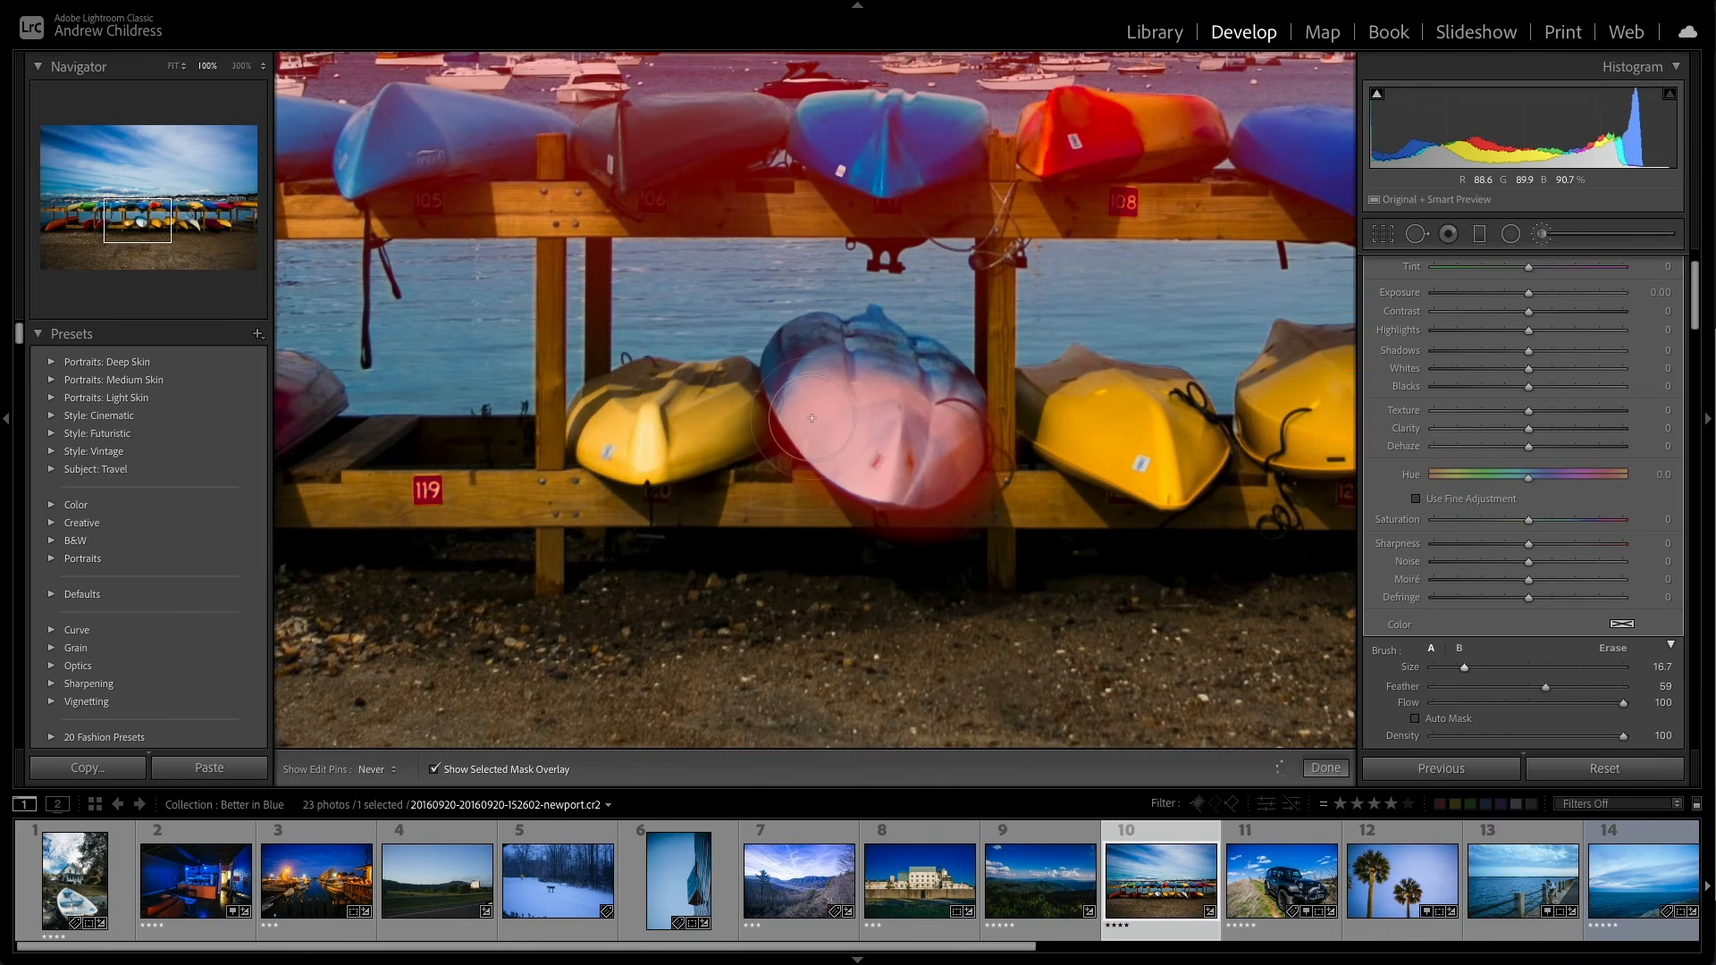
pyautogui.click(173, 67)
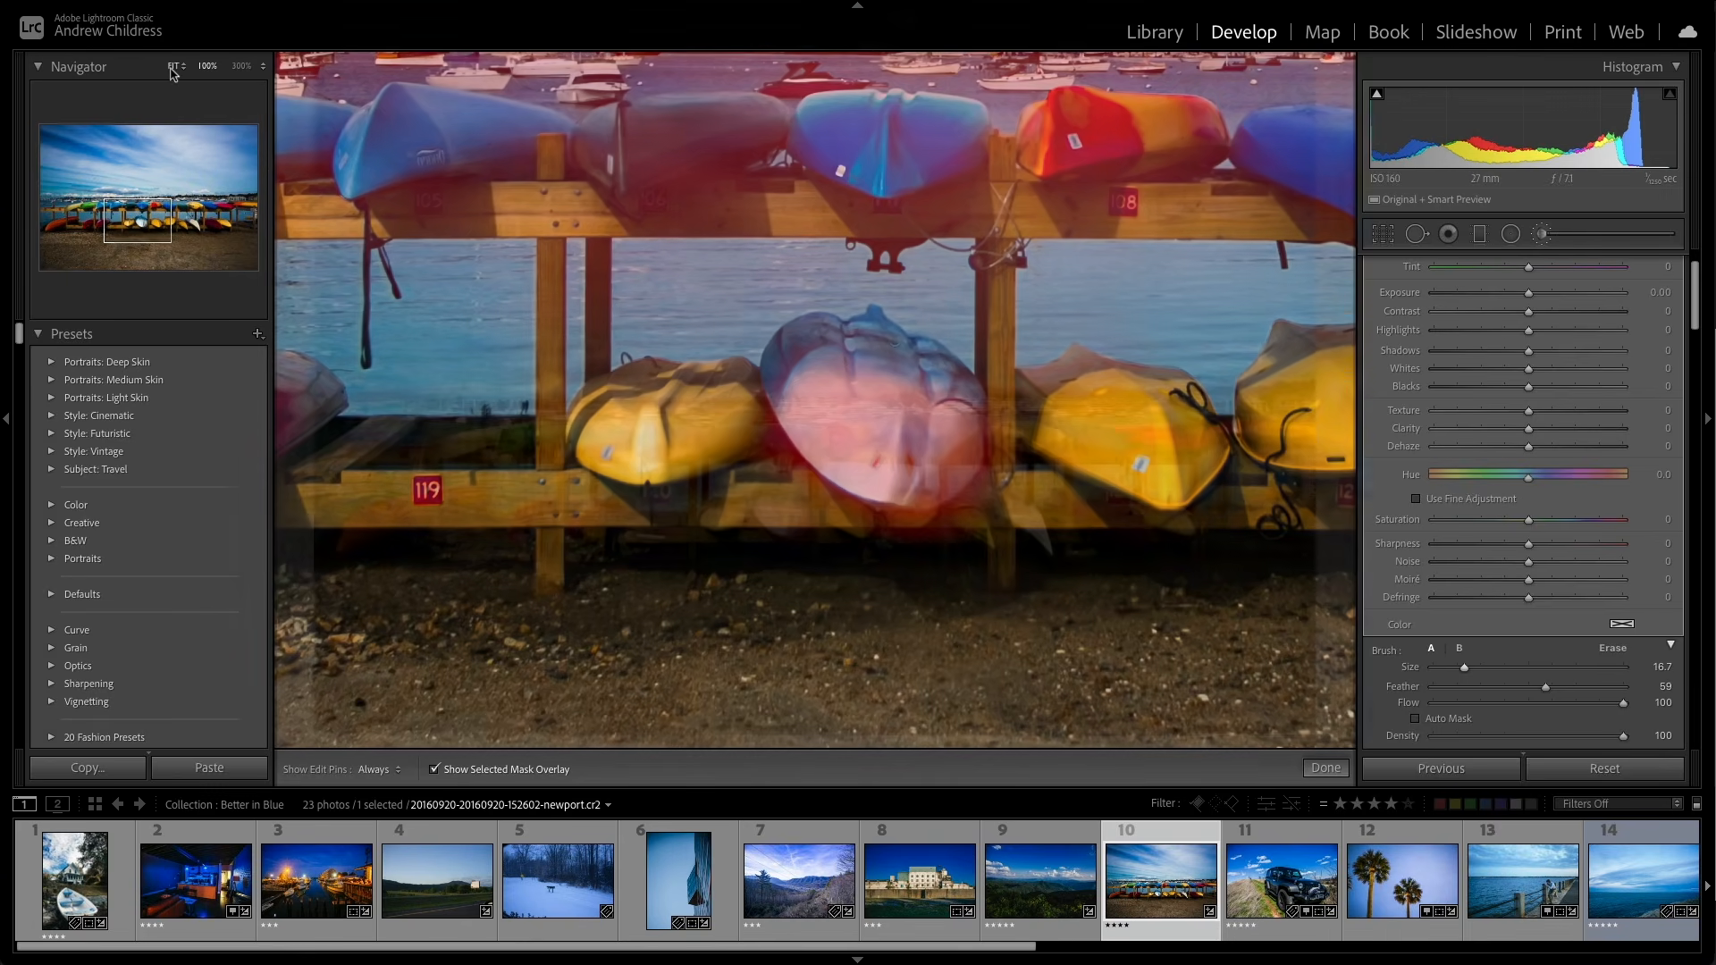
# Step: Set the brush feather to 92, paint a soft-edged test stroke over the lower-right kayaks and ground, and undo it
pyautogui.moveTo(1546, 687); pyautogui.dragTo(1604, 696)
pyautogui.press('h')
pyautogui.moveTo(1287, 538); pyautogui.dragTo(1117, 588)
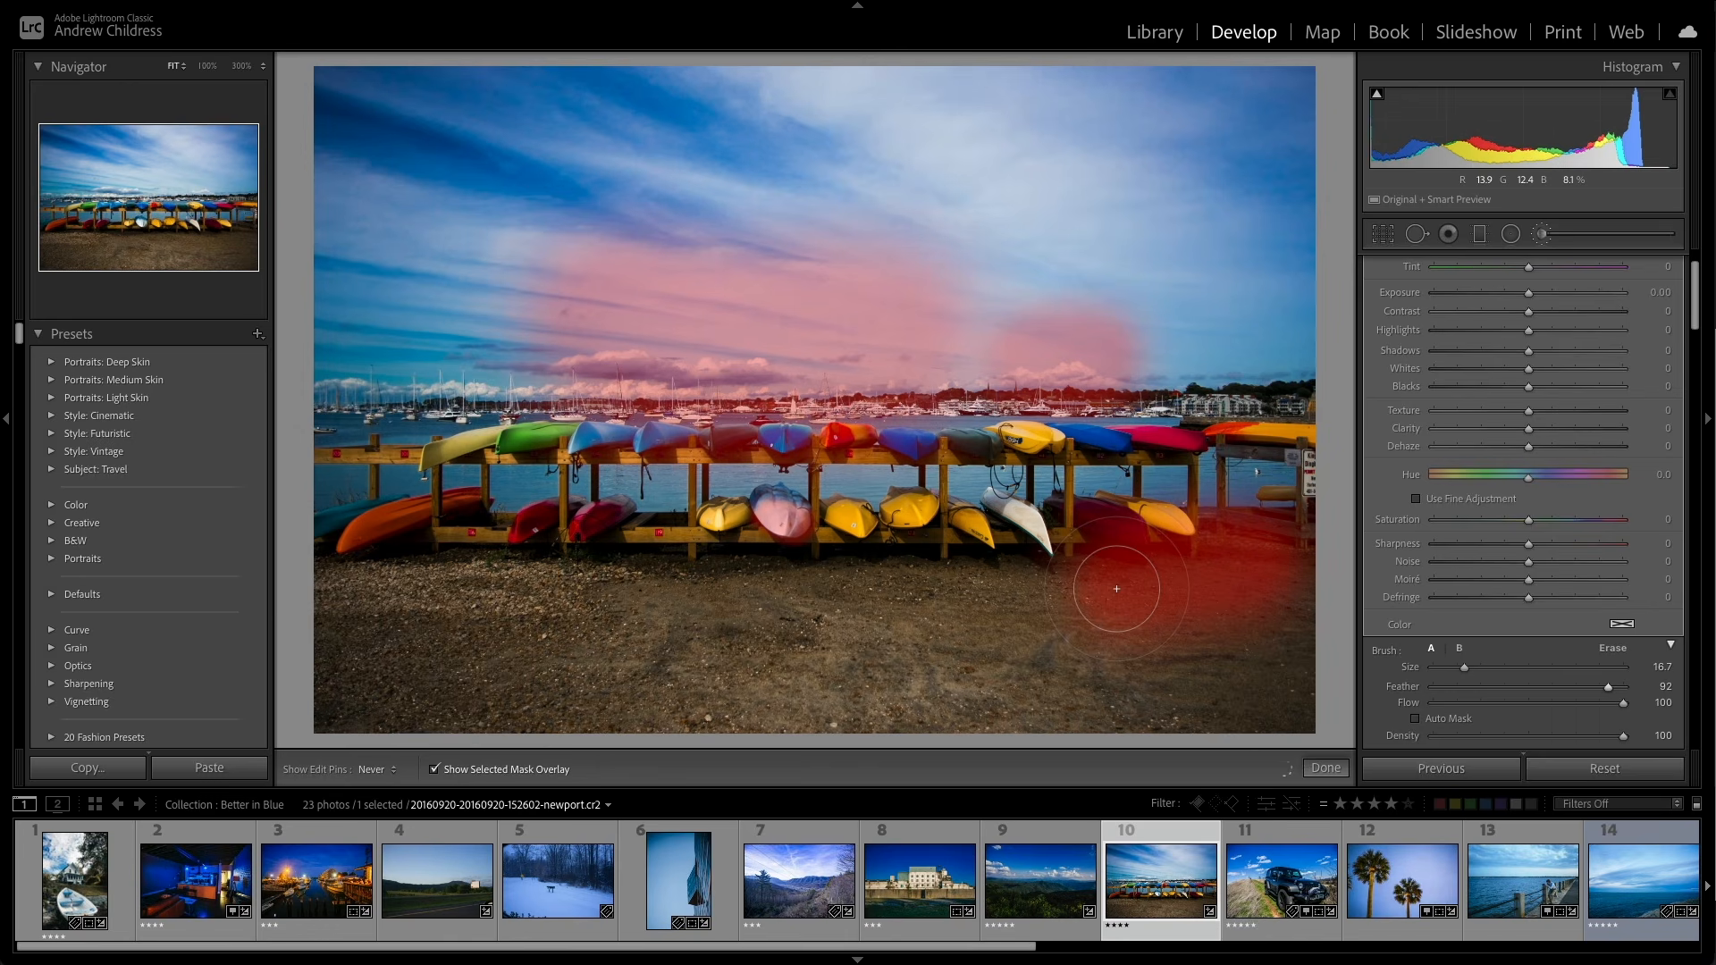
pyautogui.hotkey('ctrl', 'z')
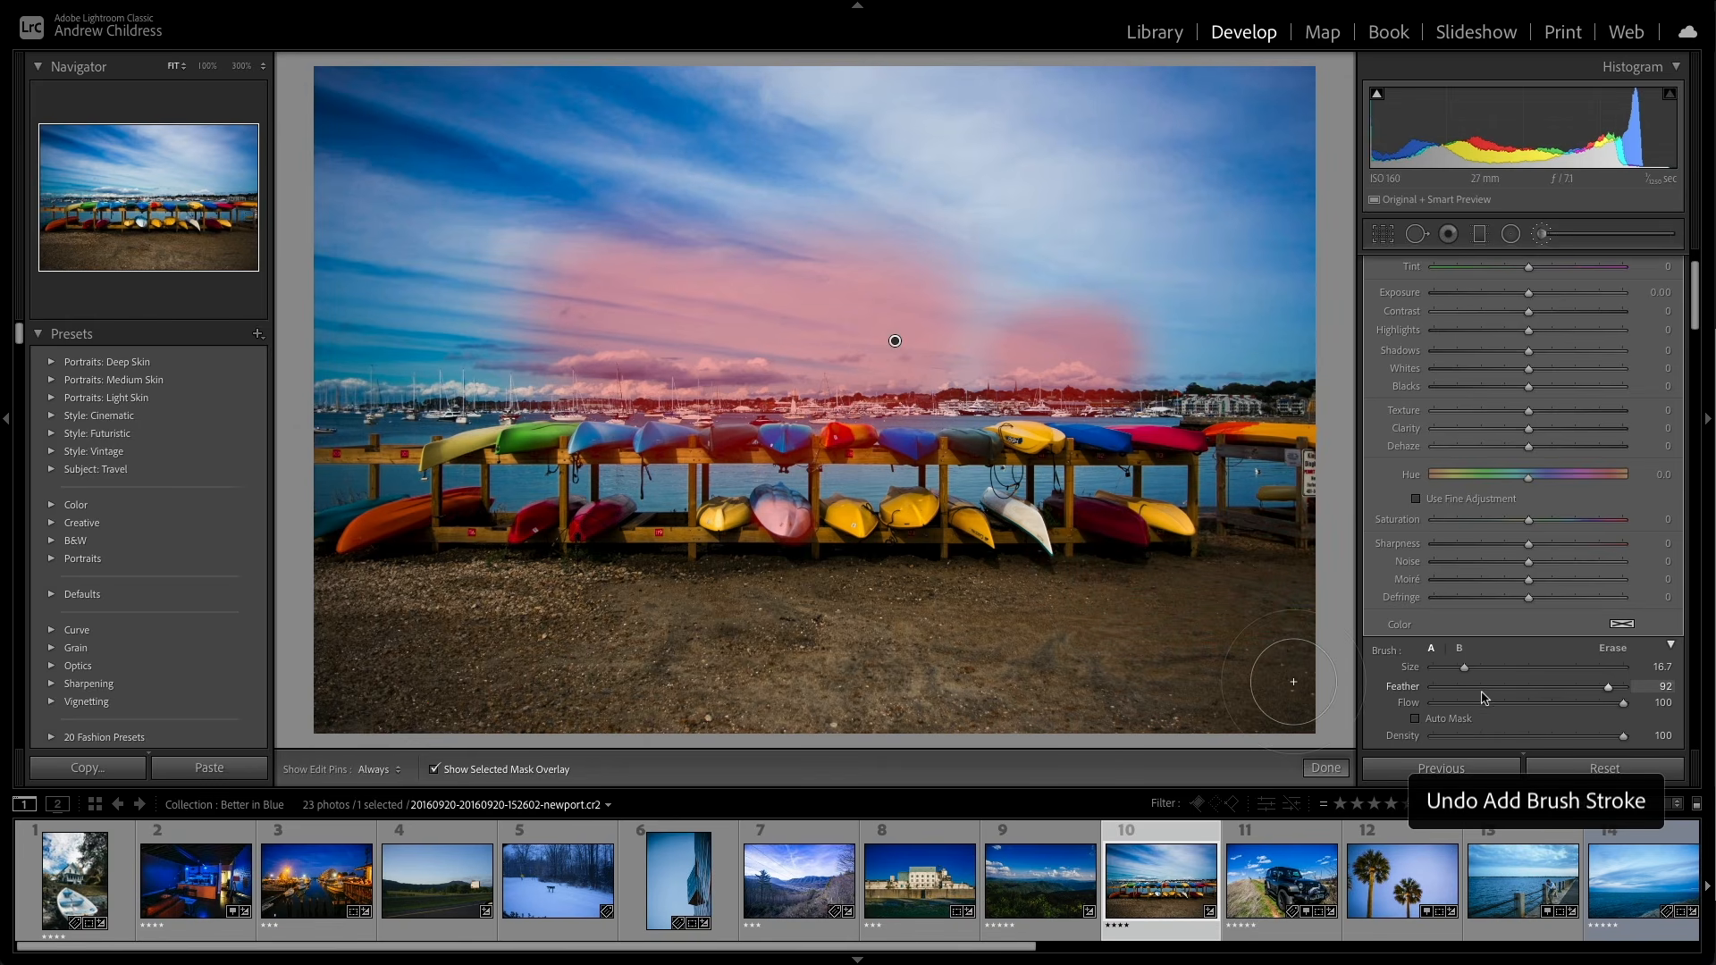
# Step: Set the brush feather to 8, paint a hard-edged test stroke over the lower-right kayaks and ground, and undo it
pyautogui.moveTo(1480, 688); pyautogui.dragTo(1440, 691)
pyautogui.moveTo(1256, 558); pyautogui.dragTo(1061, 562)
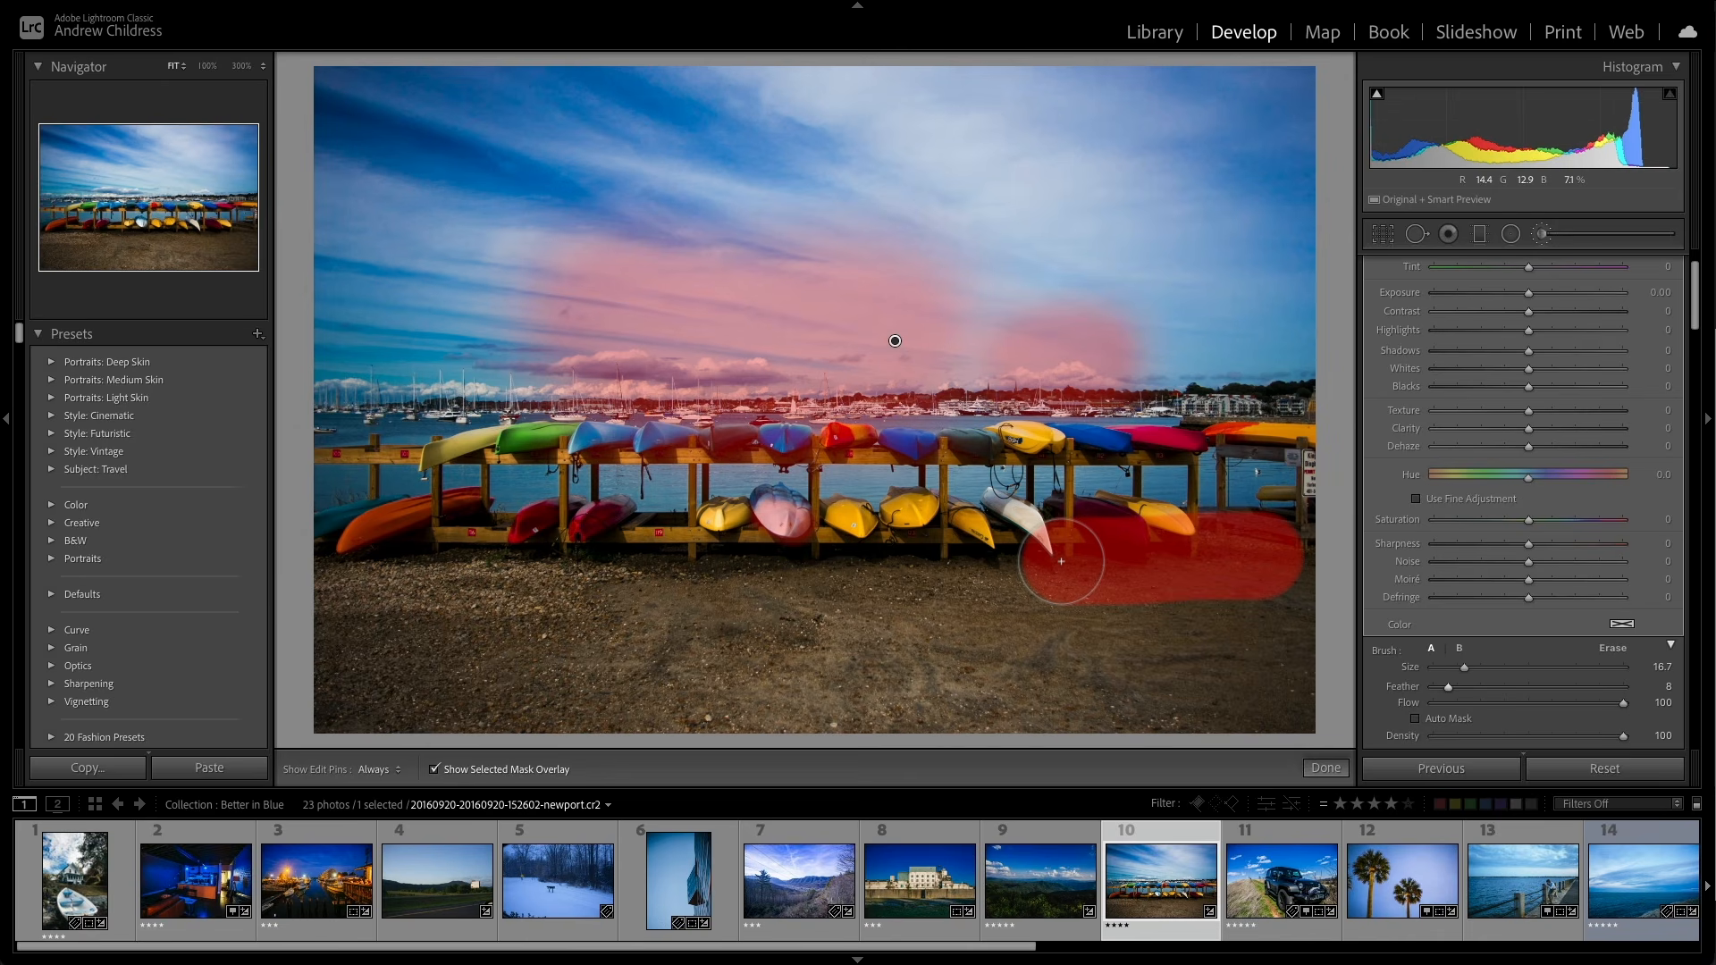
pyautogui.hotkey('ctrl', 'z')
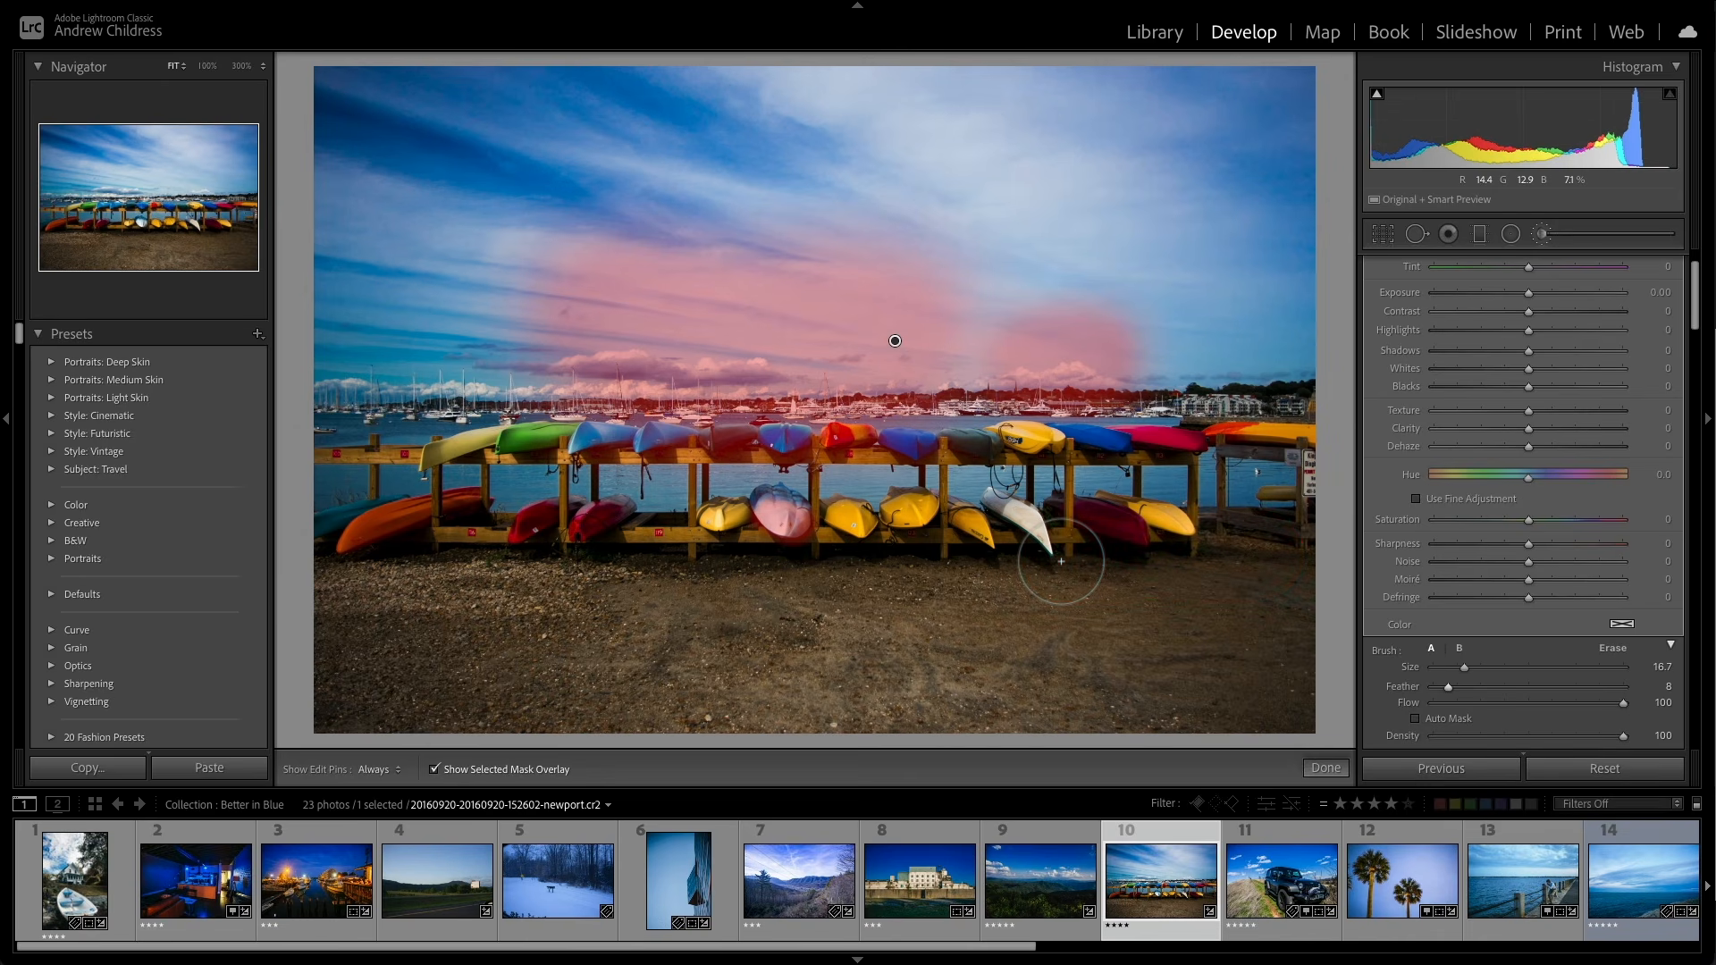
# Step: Delete the sky brush mask, then paint a short test stroke over the lower kayaks and undo it
pyautogui.press('Delete')
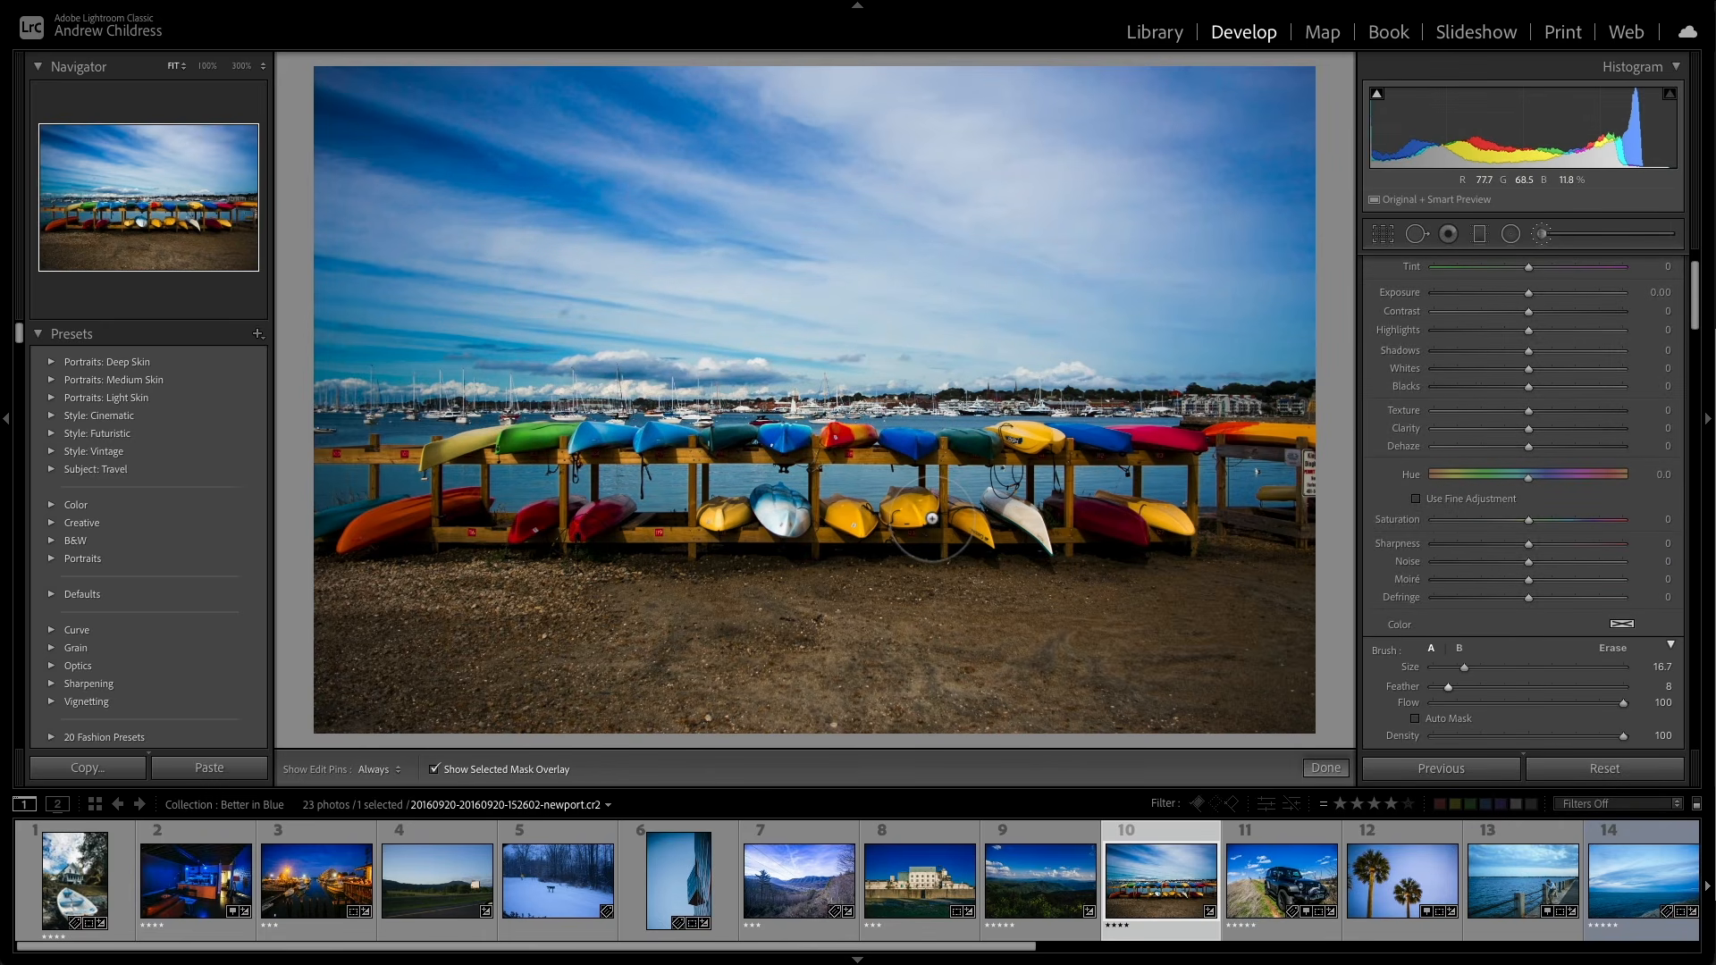
pyautogui.moveTo(932, 518); pyautogui.dragTo(742, 530)
pyautogui.hotkey('ctrl', 'z')
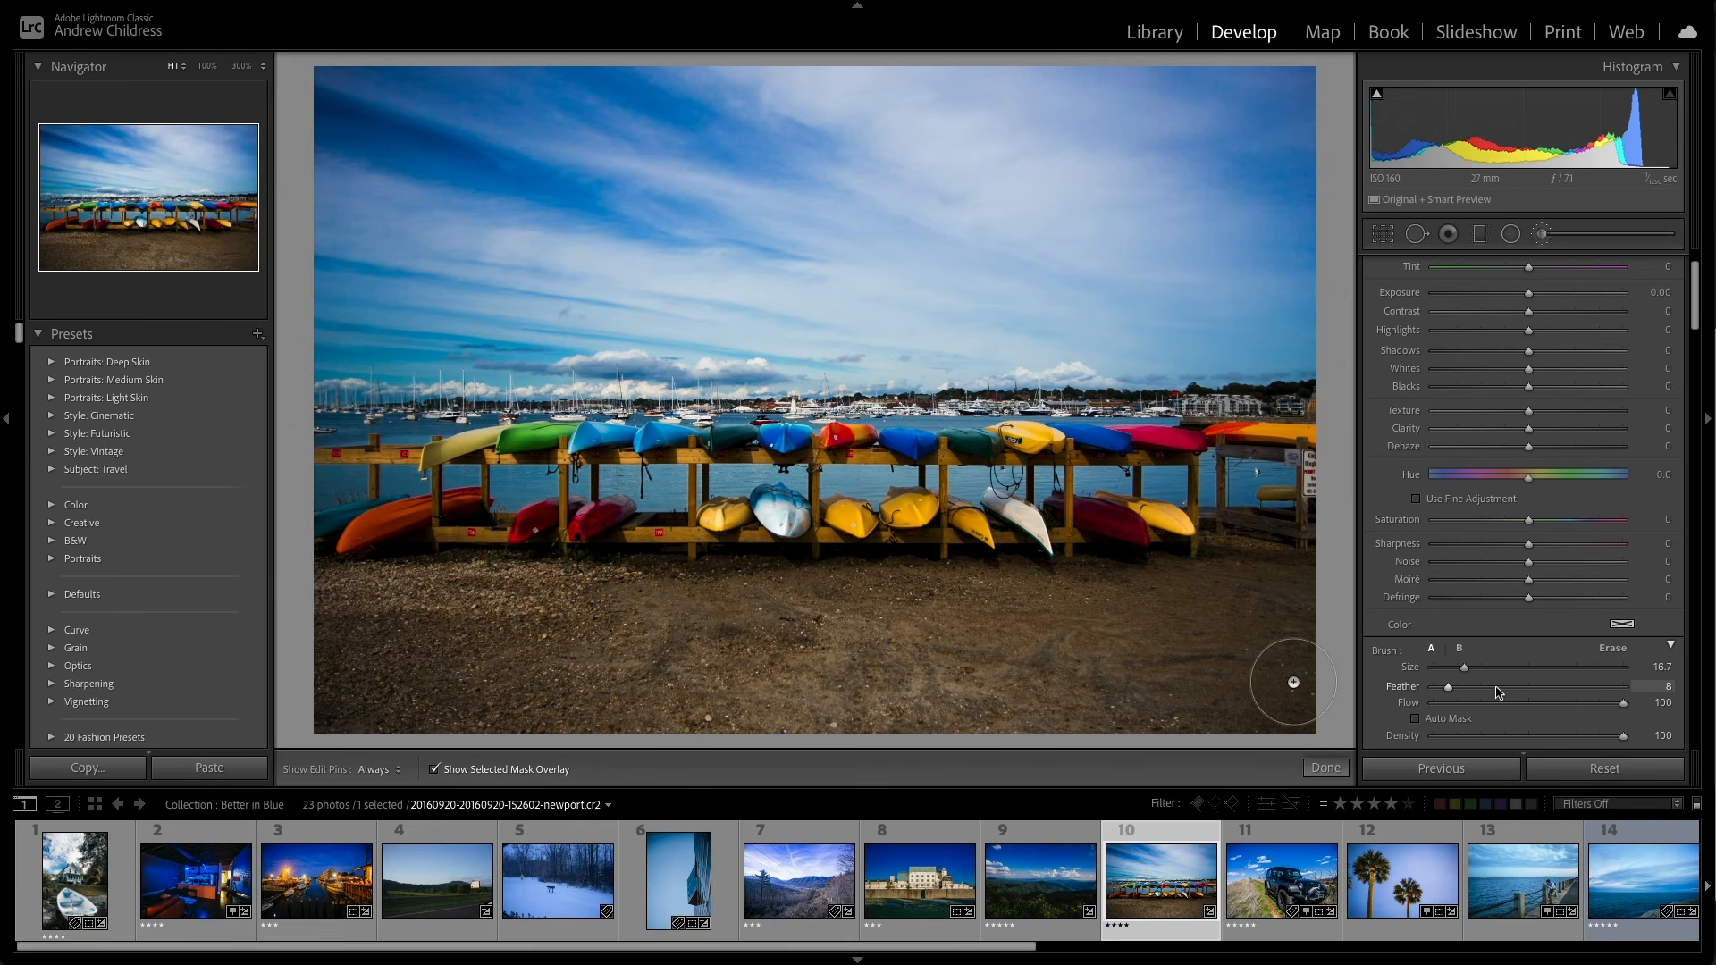
# Step: Paint a mask over both rows of kayaks and their racks with feather 45, then hide the mask overlay
pyautogui.moveTo(1497, 687); pyautogui.dragTo(1514, 689)
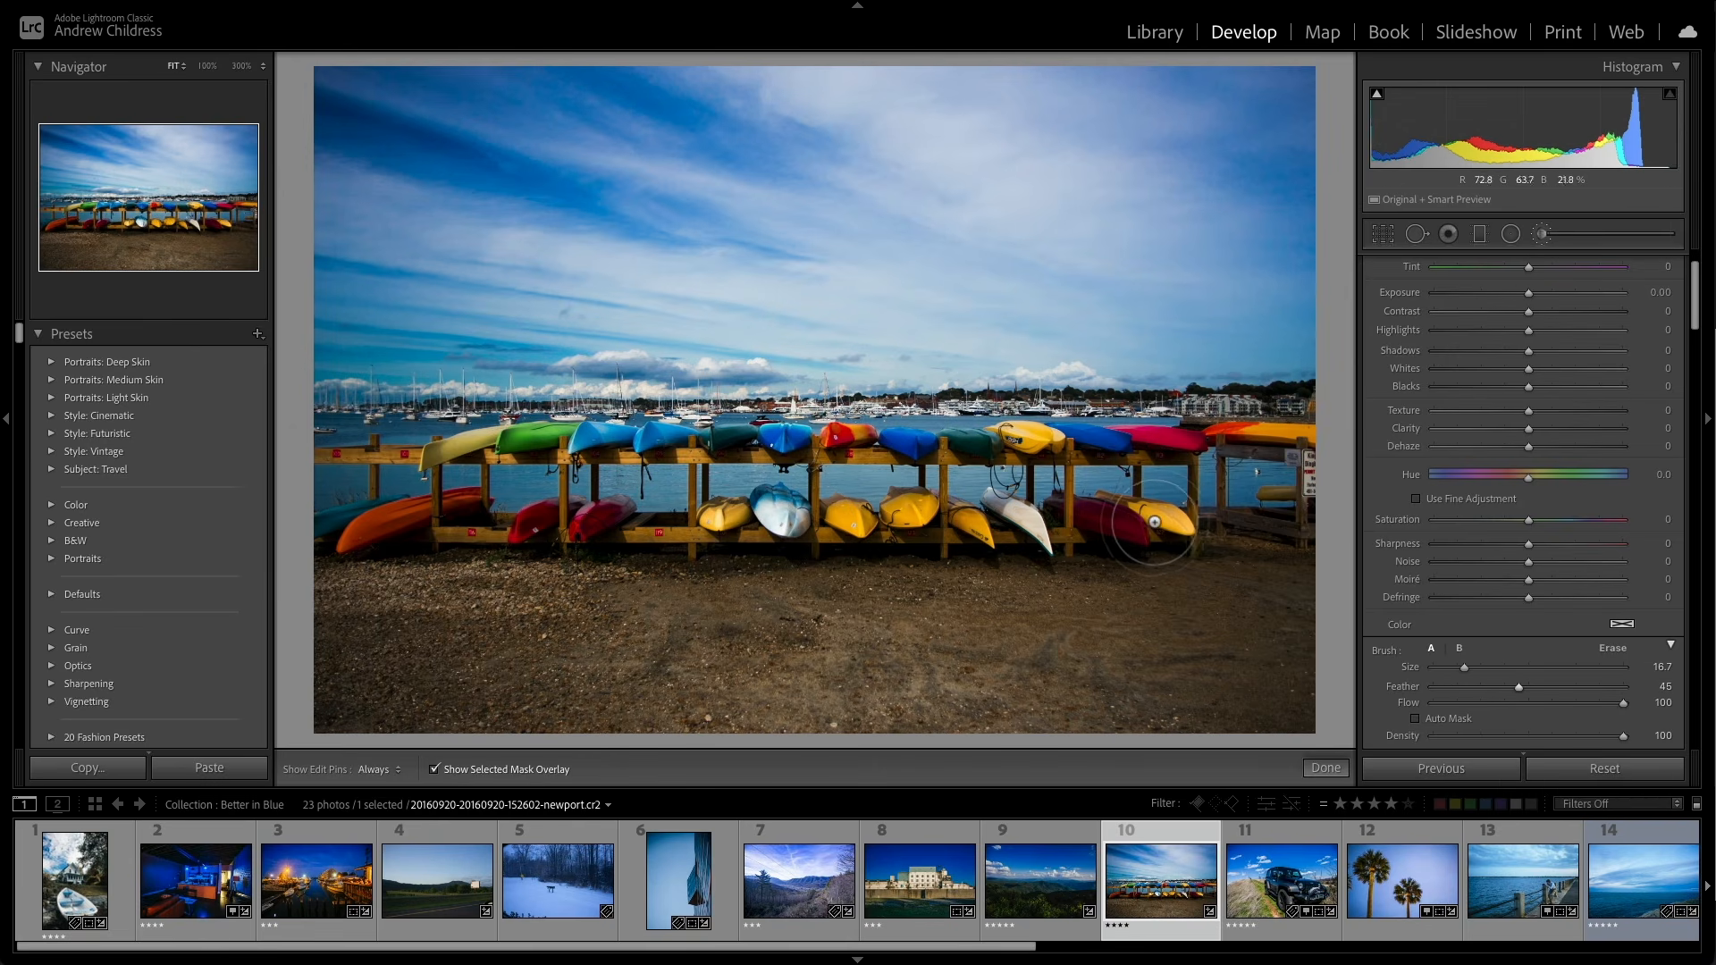
pyautogui.moveTo(1198, 527)
pyautogui.mouseDown()
pyautogui.moveTo(407, 505)
pyautogui.moveTo(440, 473)
pyautogui.moveTo(630, 438)
pyautogui.moveTo(1159, 455)
pyautogui.moveTo(1274, 409)
pyautogui.moveTo(1279, 430)
pyautogui.moveTo(1229, 435)
pyautogui.mouseUp()
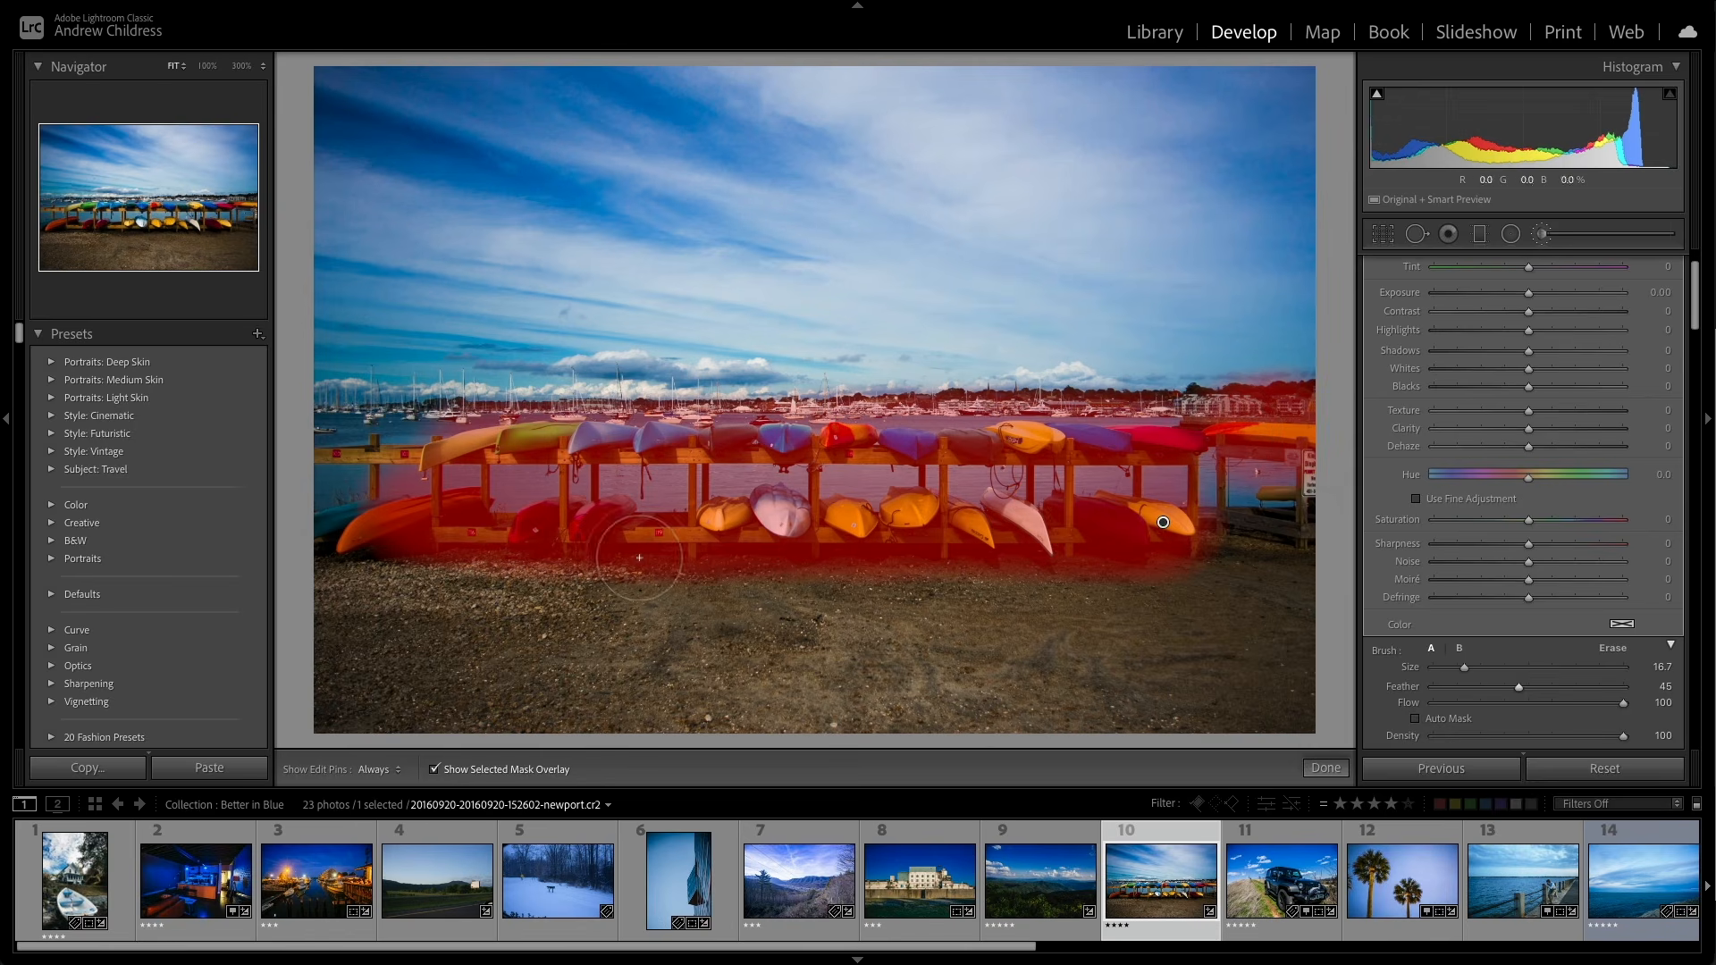
pyautogui.click(434, 769)
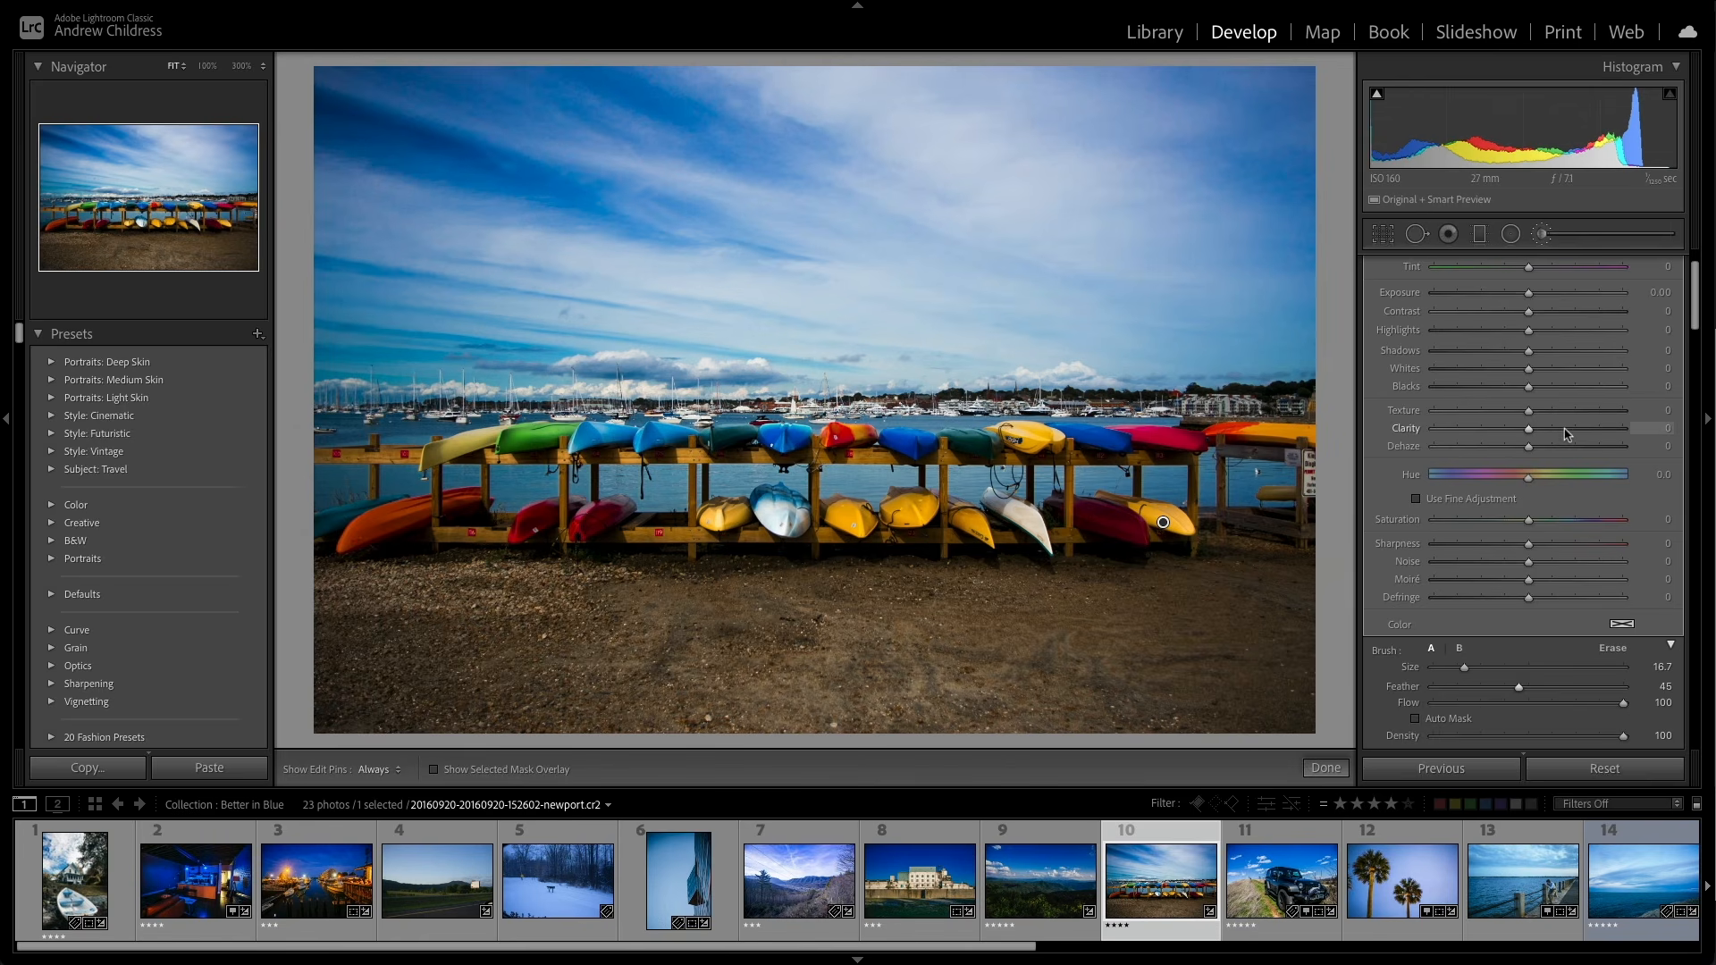
# Step: Set the kayak mask's Clarity to 55, Contrast to 35, Exposure to 0.27, Dehaze to 18 and Saturation to -10
pyautogui.moveTo(1566, 429)
pyautogui.mouseDown()
pyautogui.moveTo(1591, 433)
pyautogui.moveTo(1577, 434)
pyautogui.mouseUp()
pyautogui.moveTo(1528, 311)
pyautogui.mouseDown()
pyautogui.moveTo(1558, 312)
pyautogui.moveTo(1532, 301)
pyautogui.mouseUp()
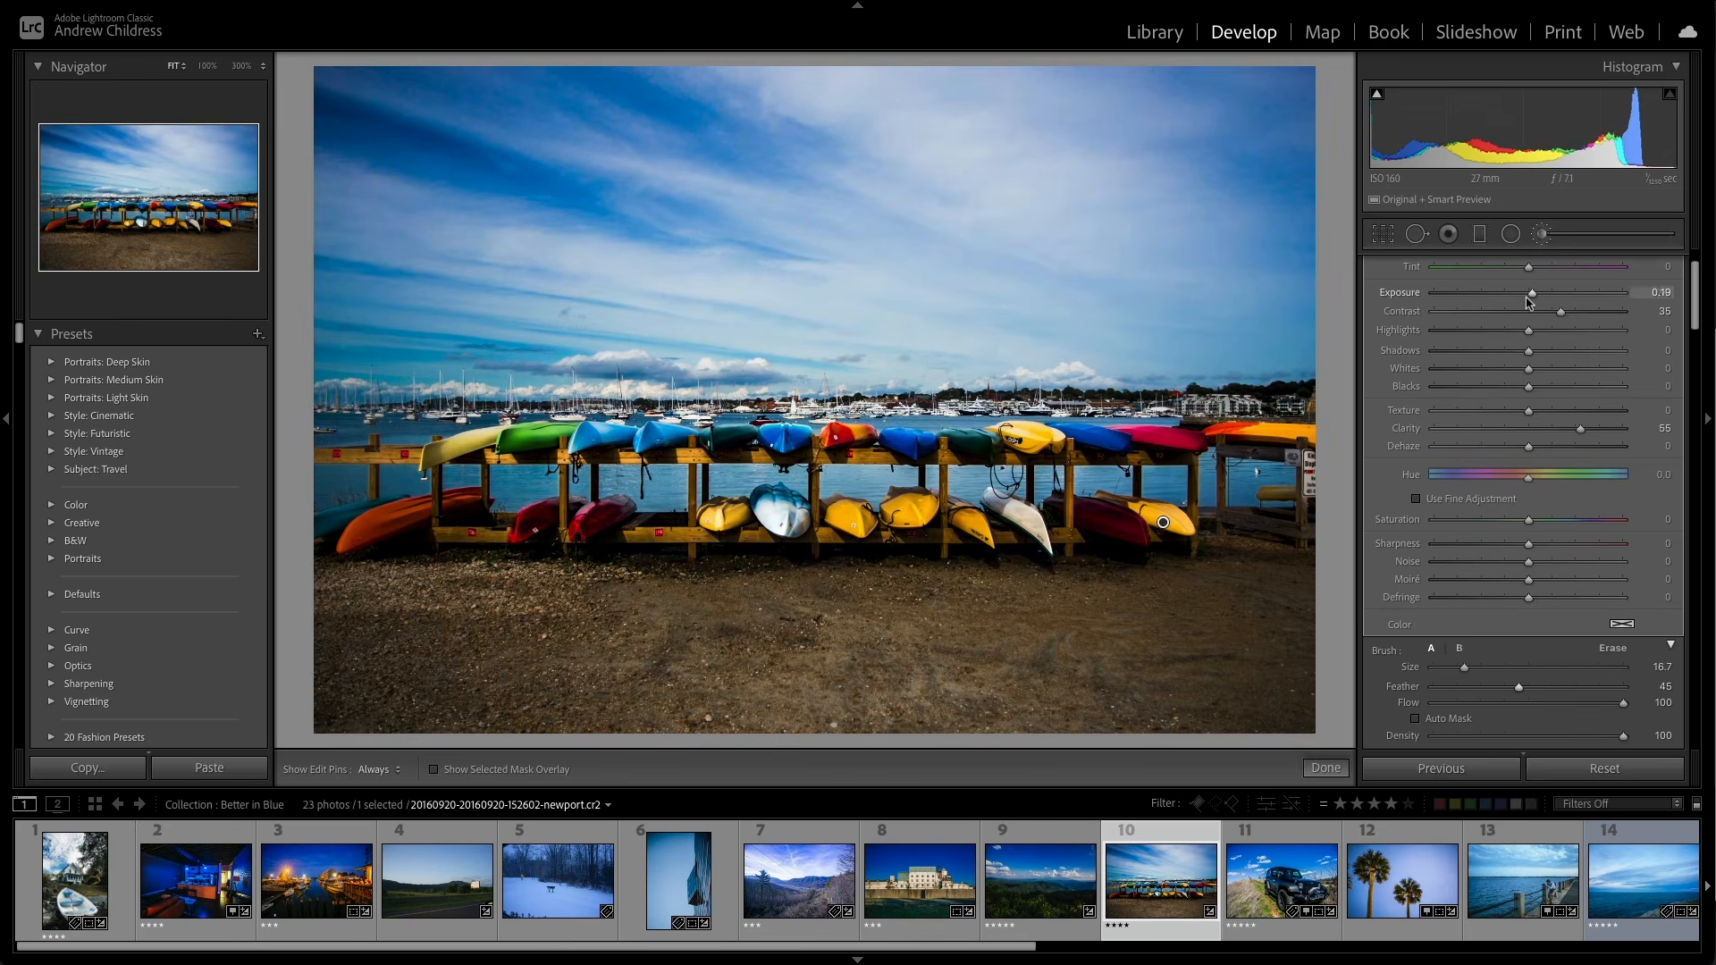
pyautogui.moveTo(1528, 446); pyautogui.dragTo(1544, 446)
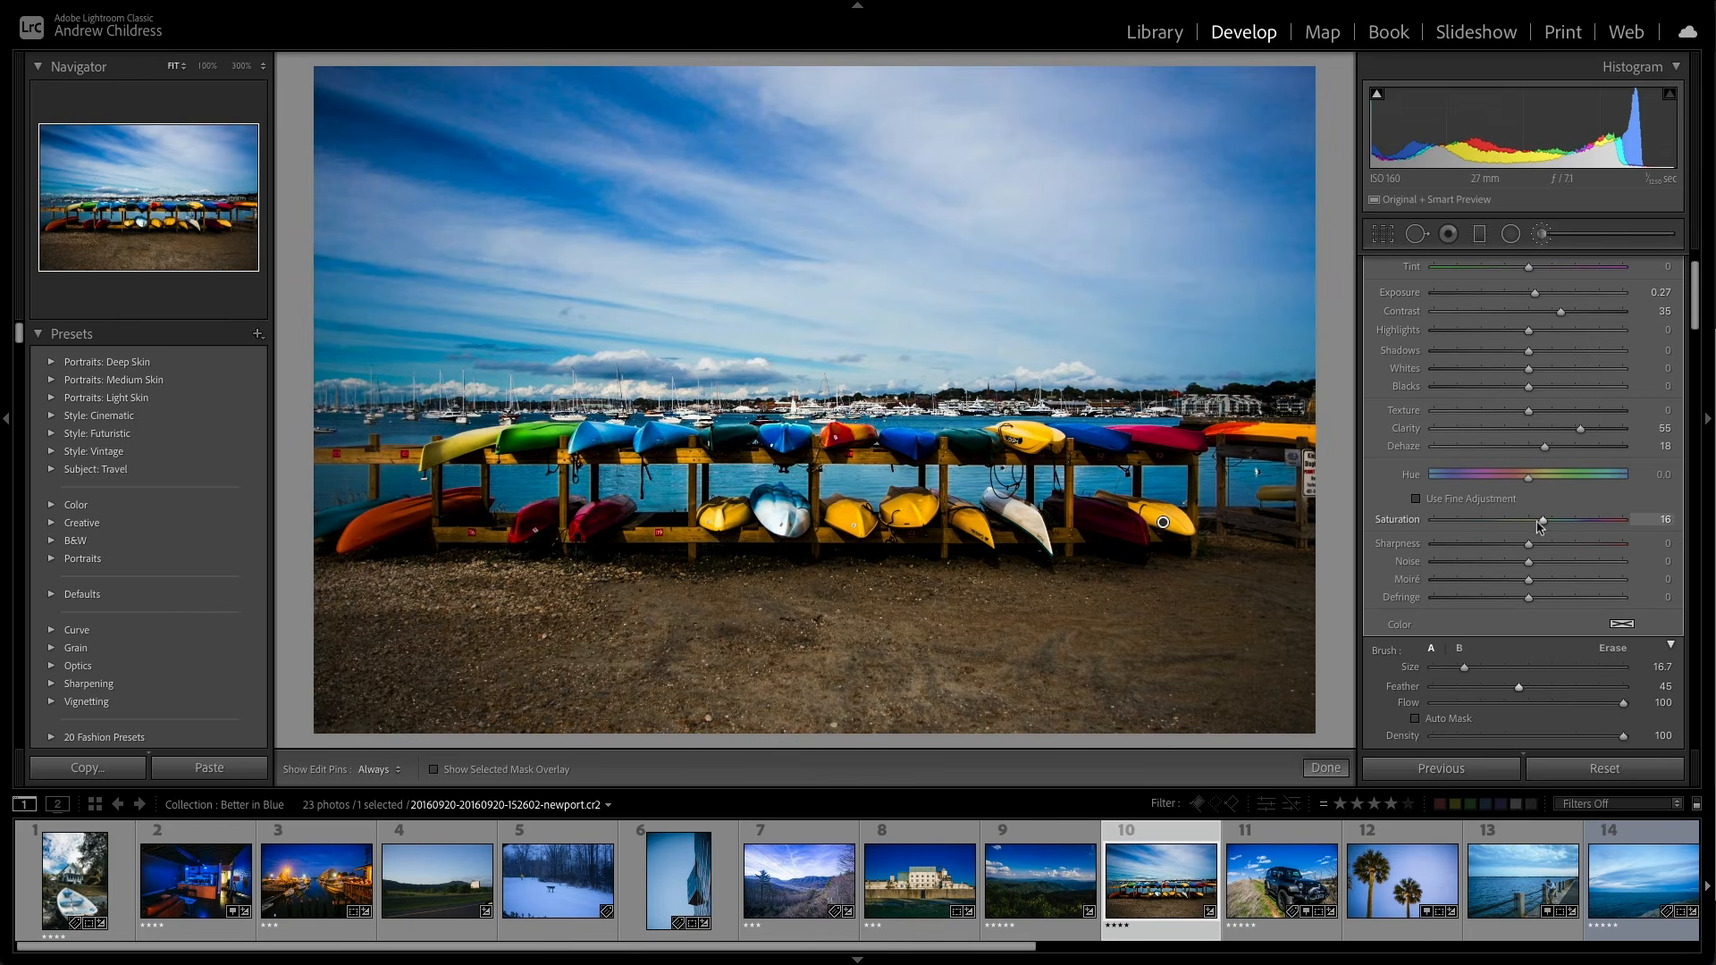
pyautogui.moveTo(1530, 520); pyautogui.dragTo(1516, 527)
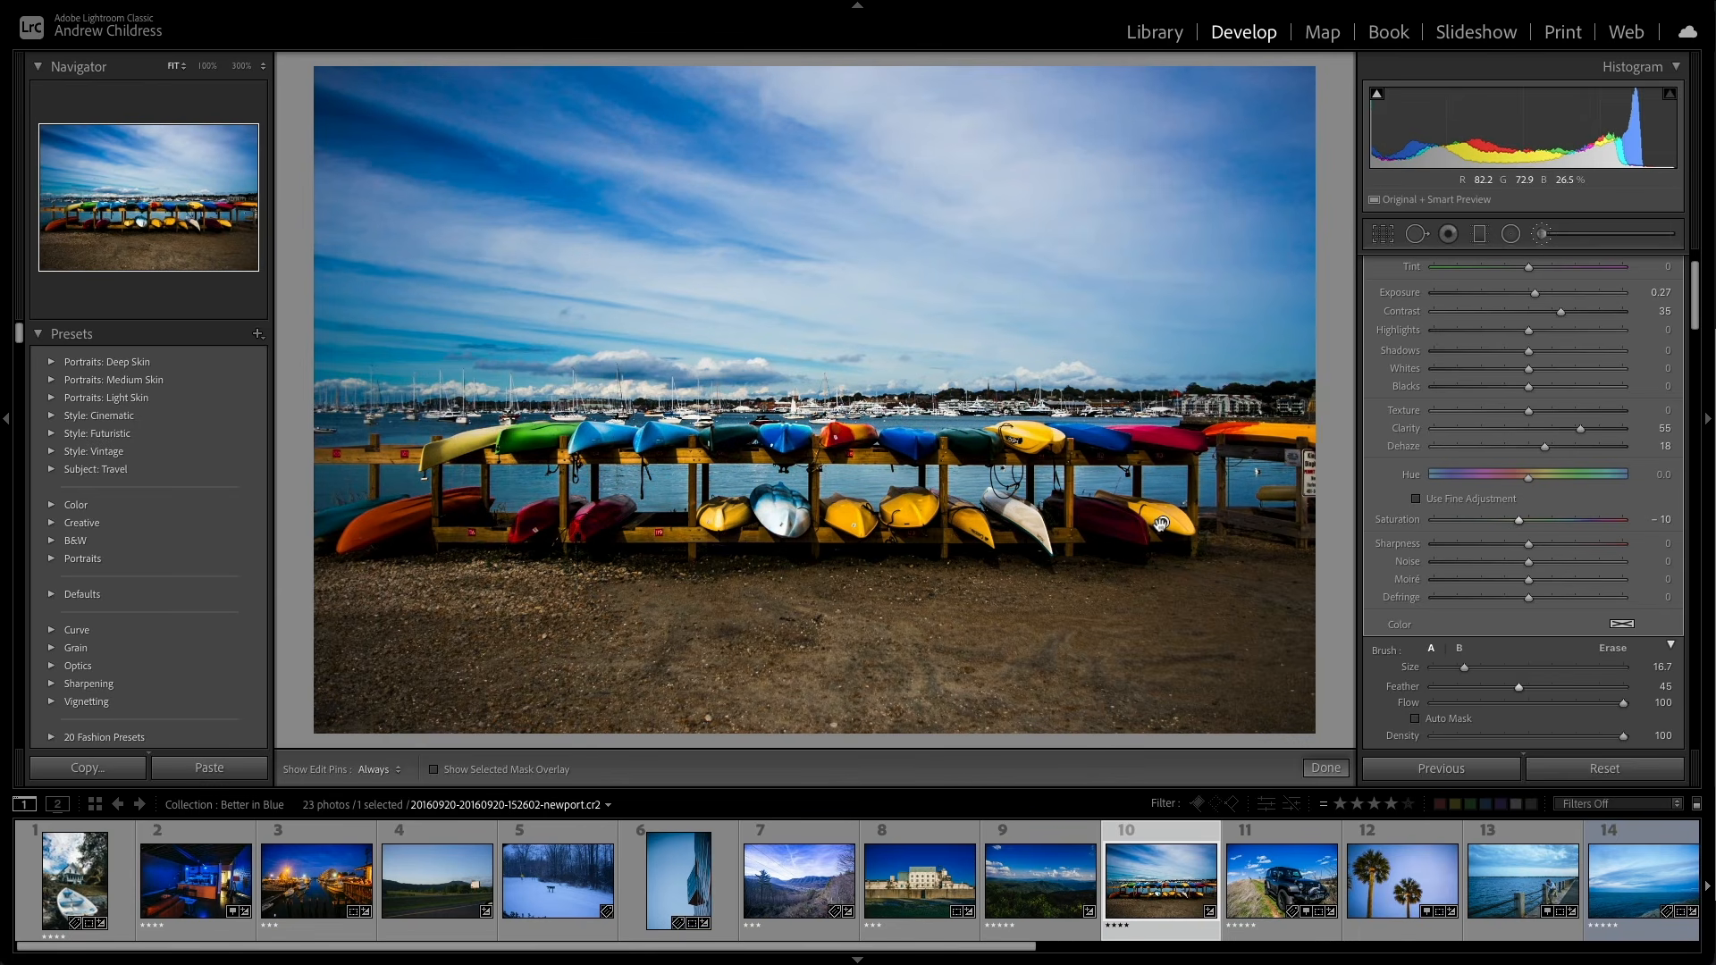
# Step: Delete the kayak brush adjustment, undo the deletion, and check the mask overlay
pyautogui.press('Delete')
pyautogui.hotkey('ctrl', 'z')
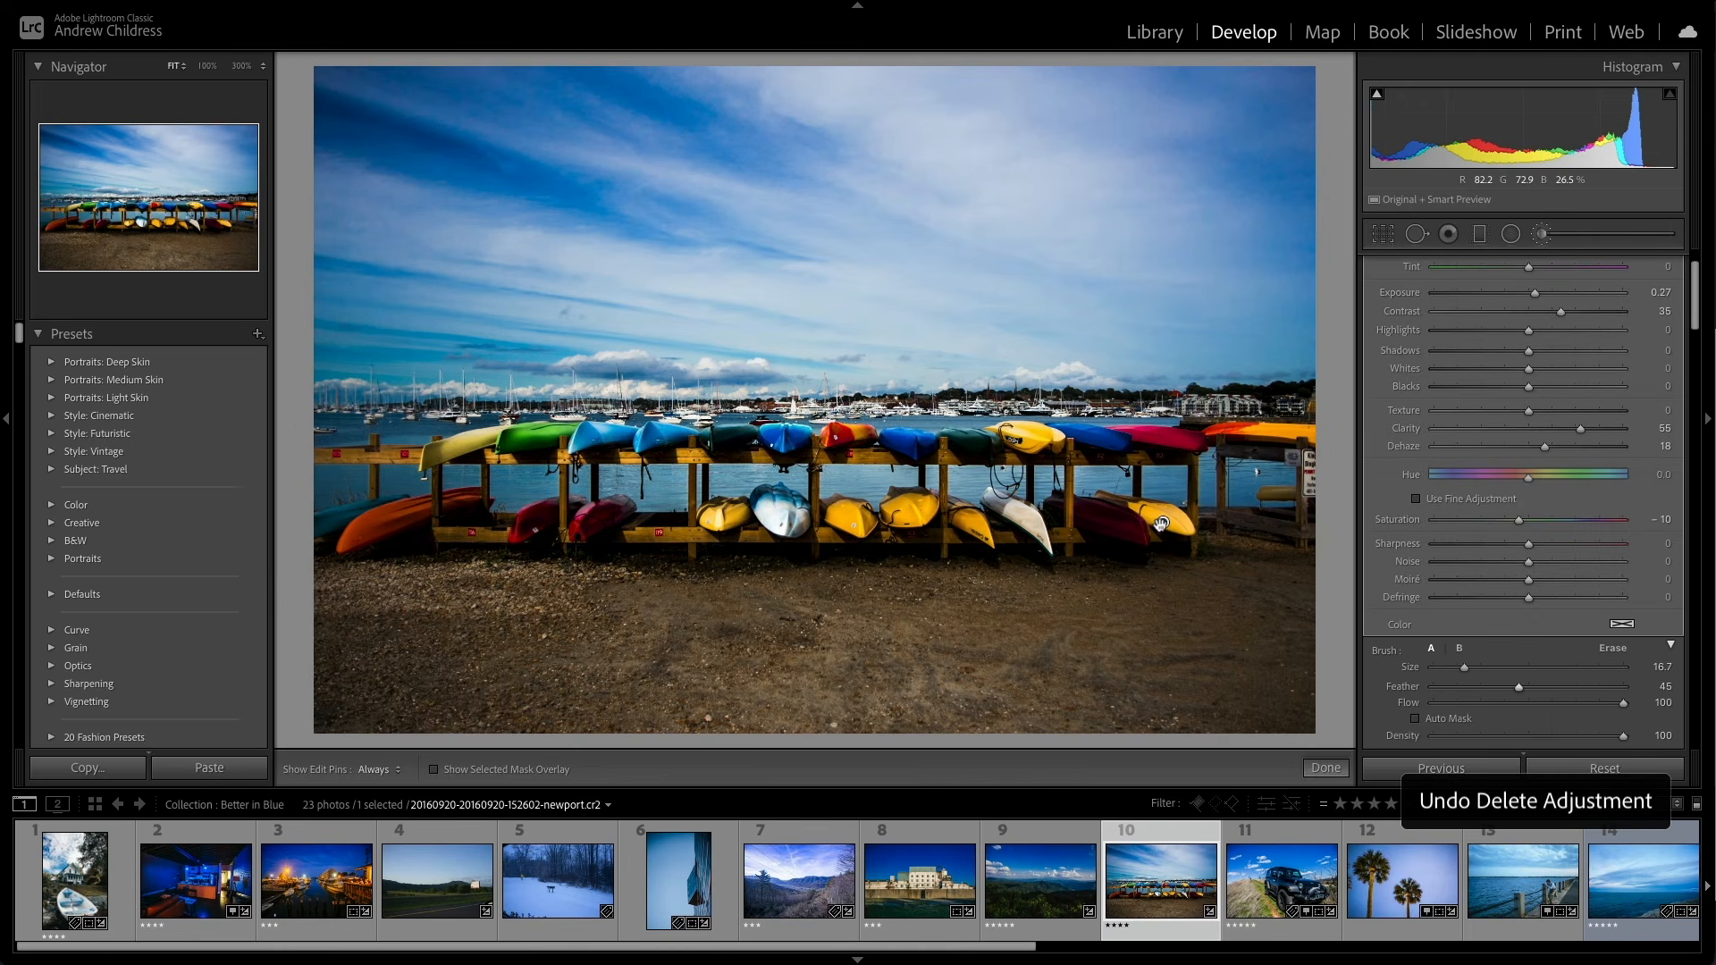
pyautogui.moveTo(1161, 524)
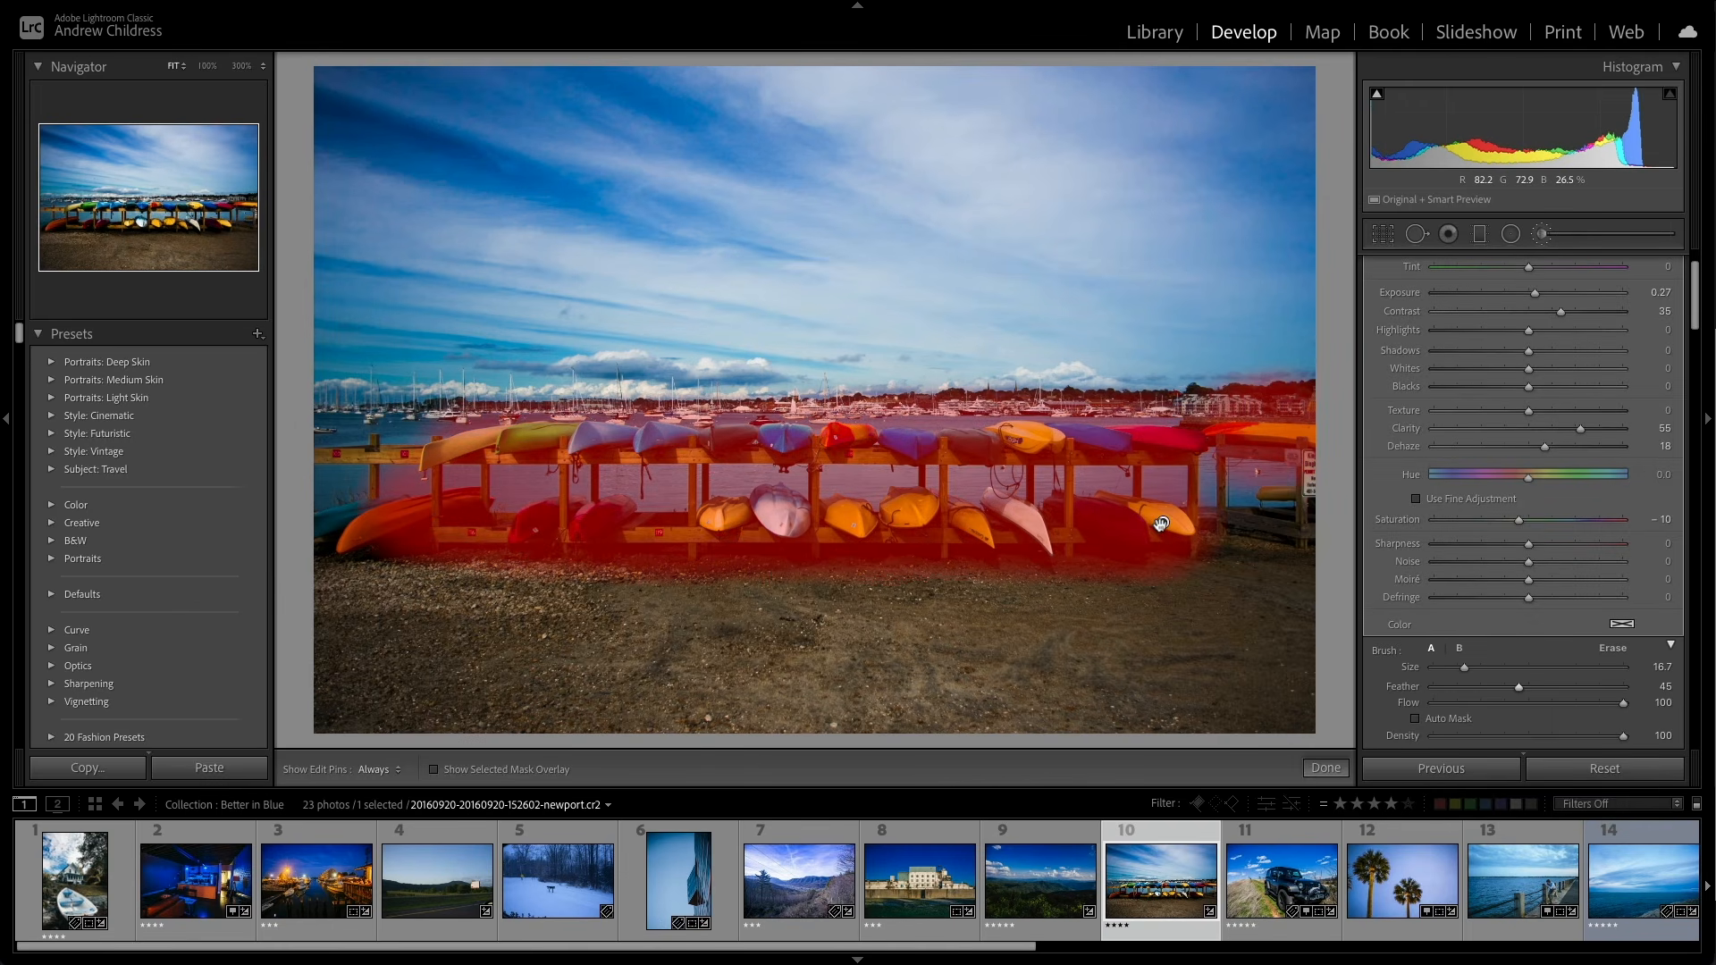
pyautogui.press('o')
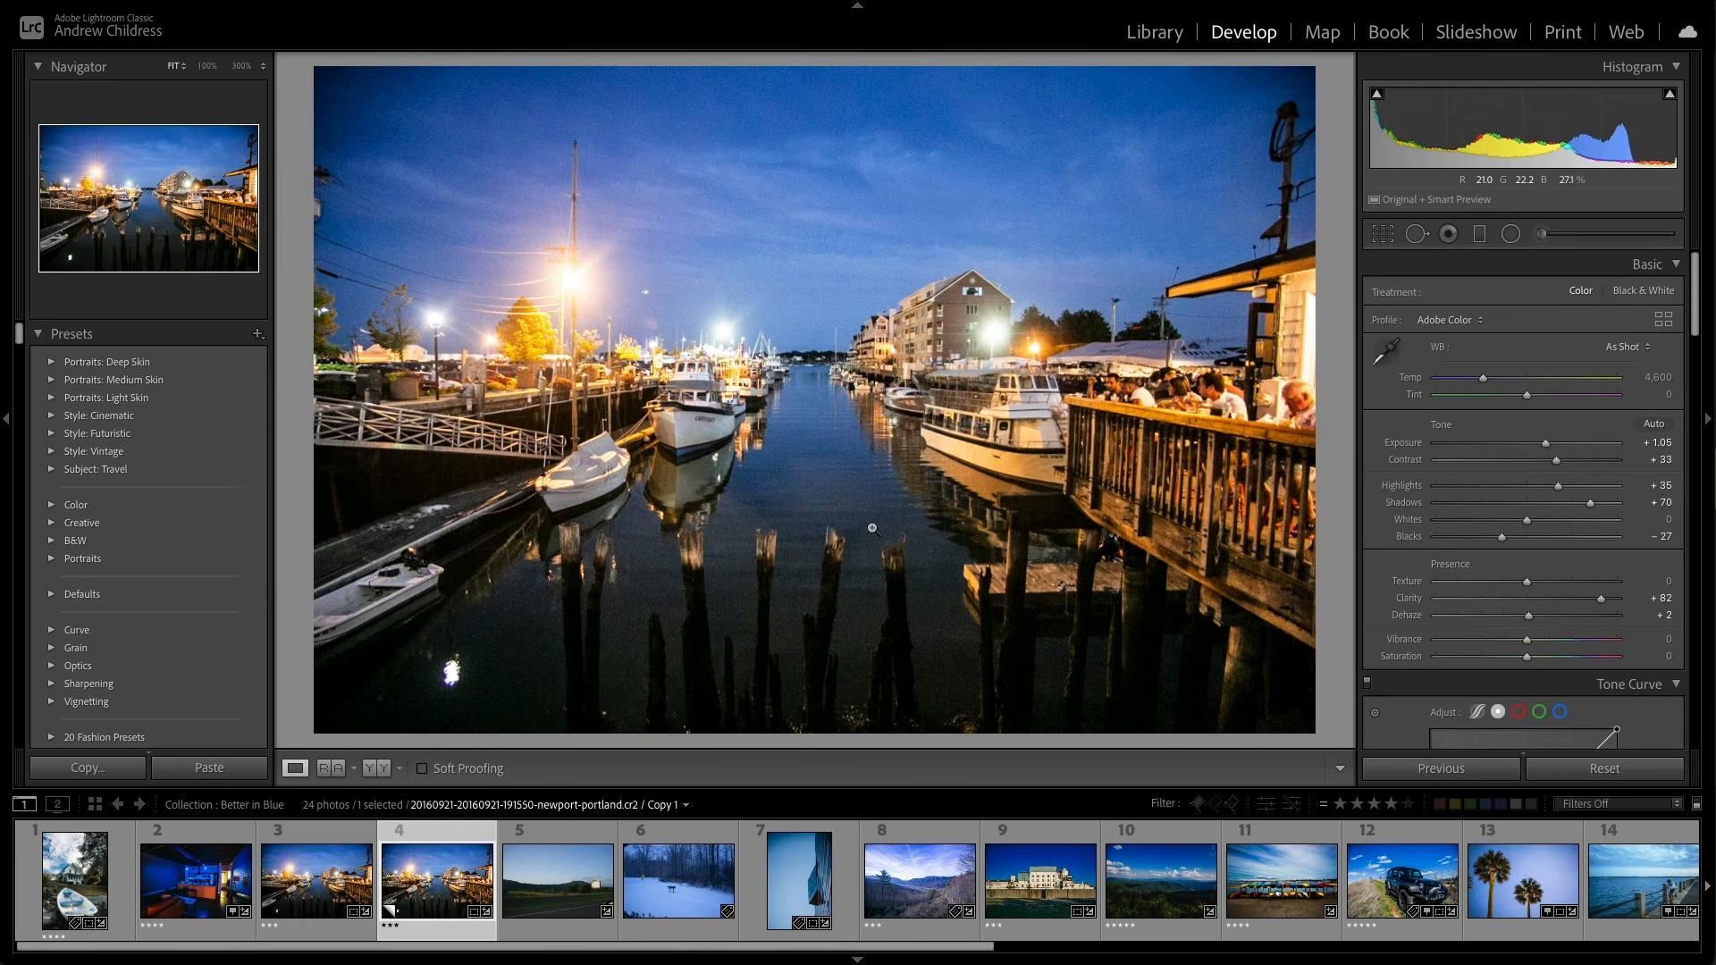
# Step: Set noise reduction to Luminance 30 and Color 48 while inspecting the harbor photo's dark water at 100%, and compare before and after
pyautogui.click(722, 552)
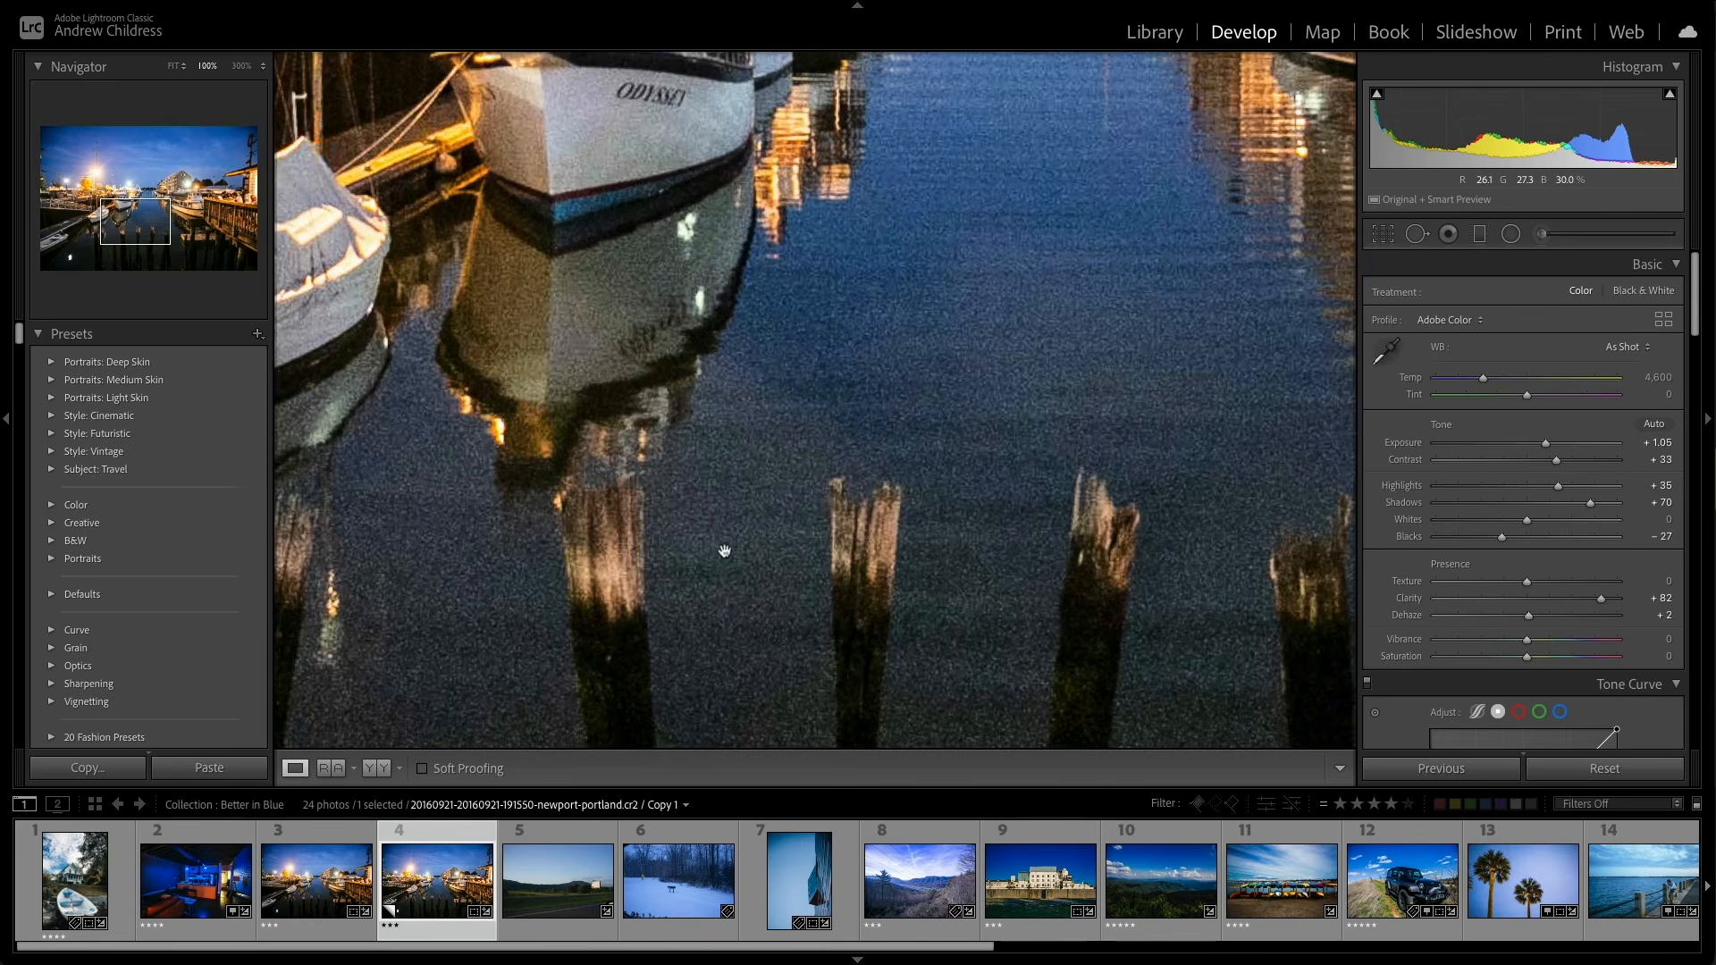
pyautogui.moveTo(721, 551); pyautogui.dragTo(712, 444)
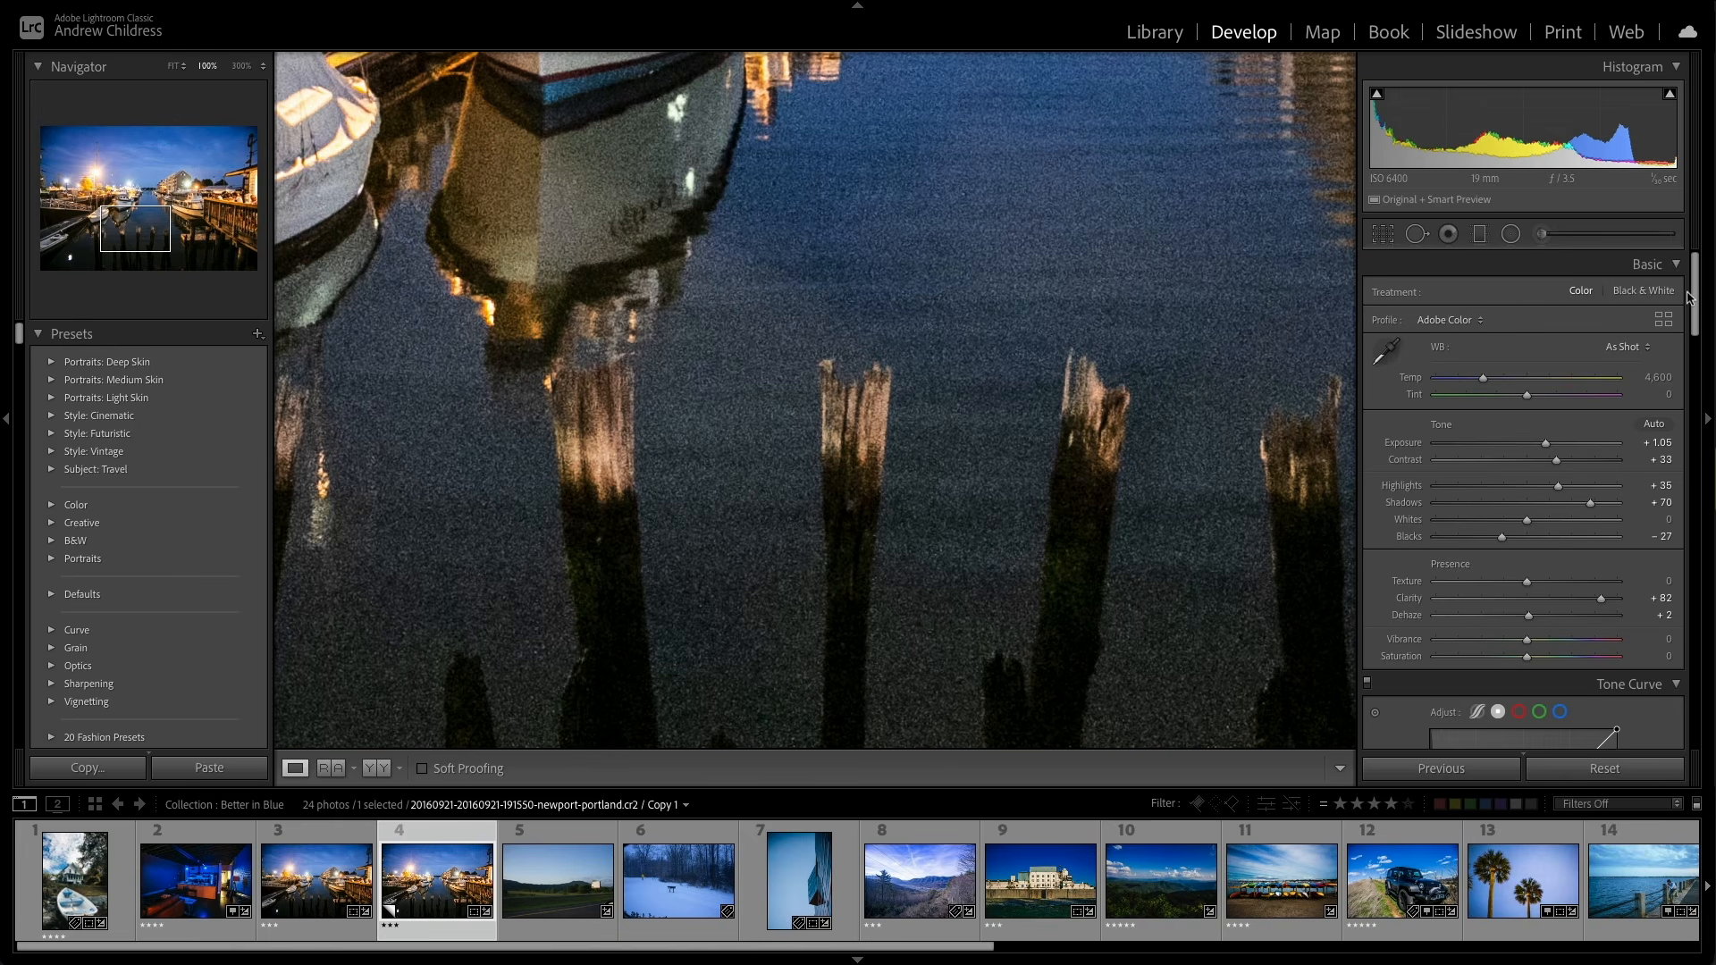
pyautogui.moveTo(1689, 298); pyautogui.dragTo(1683, 515)
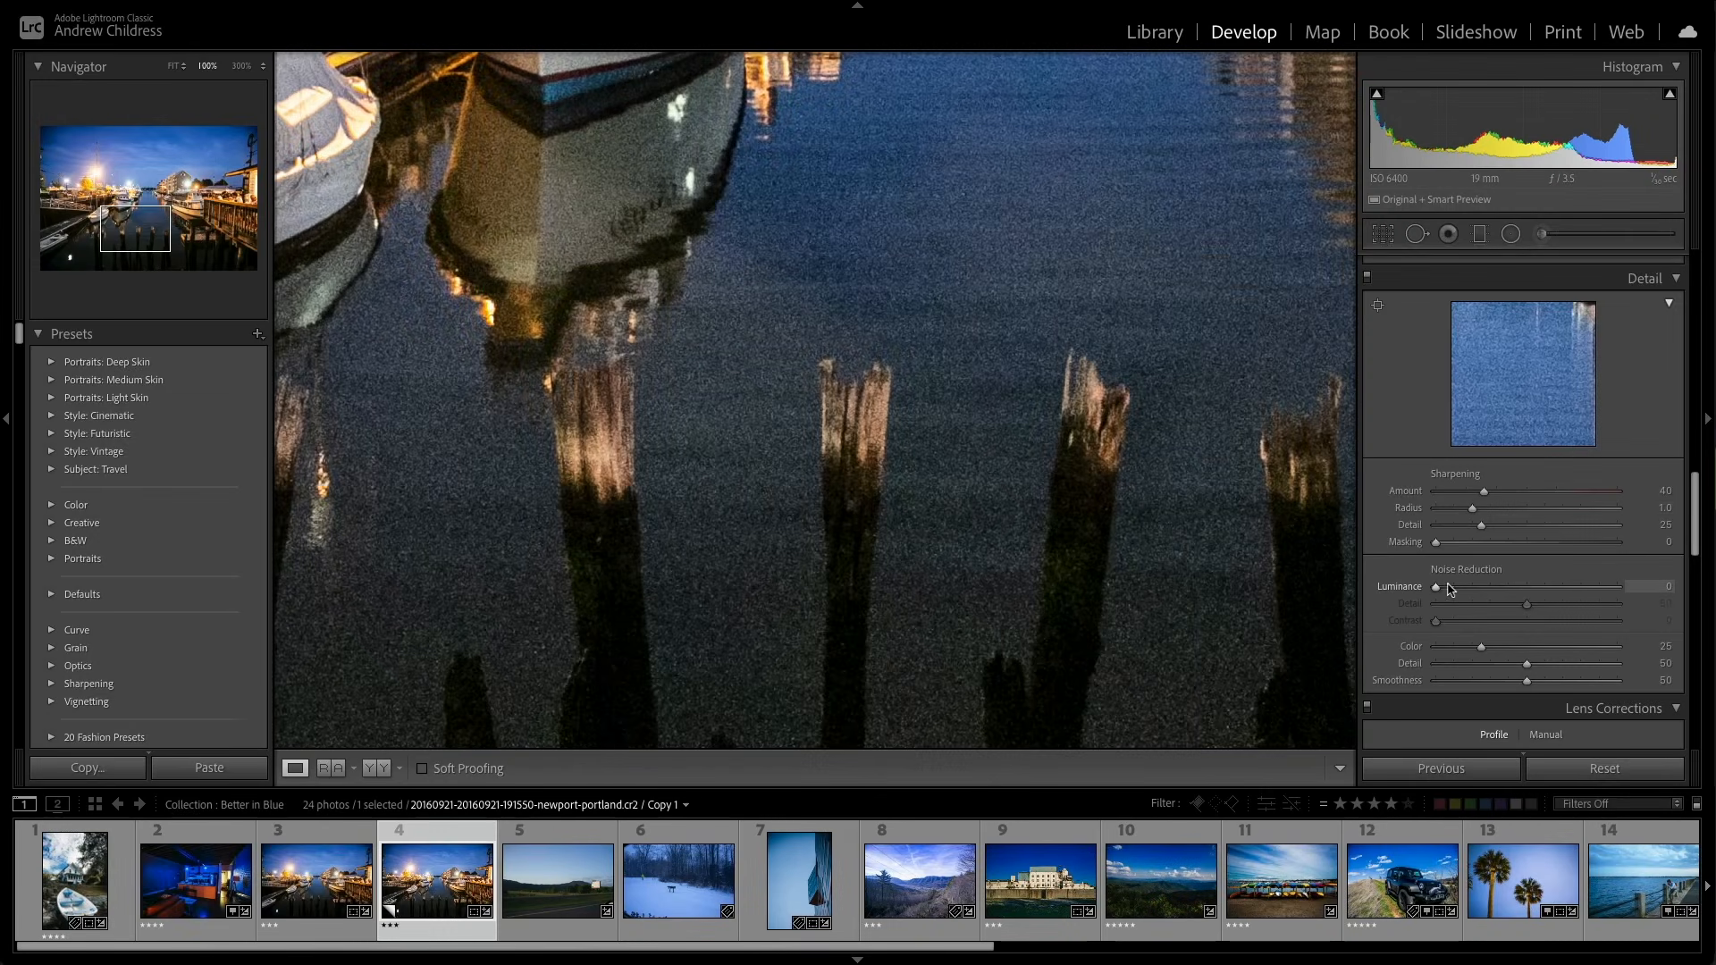
pyautogui.moveTo(1435, 591); pyautogui.dragTo(1553, 589)
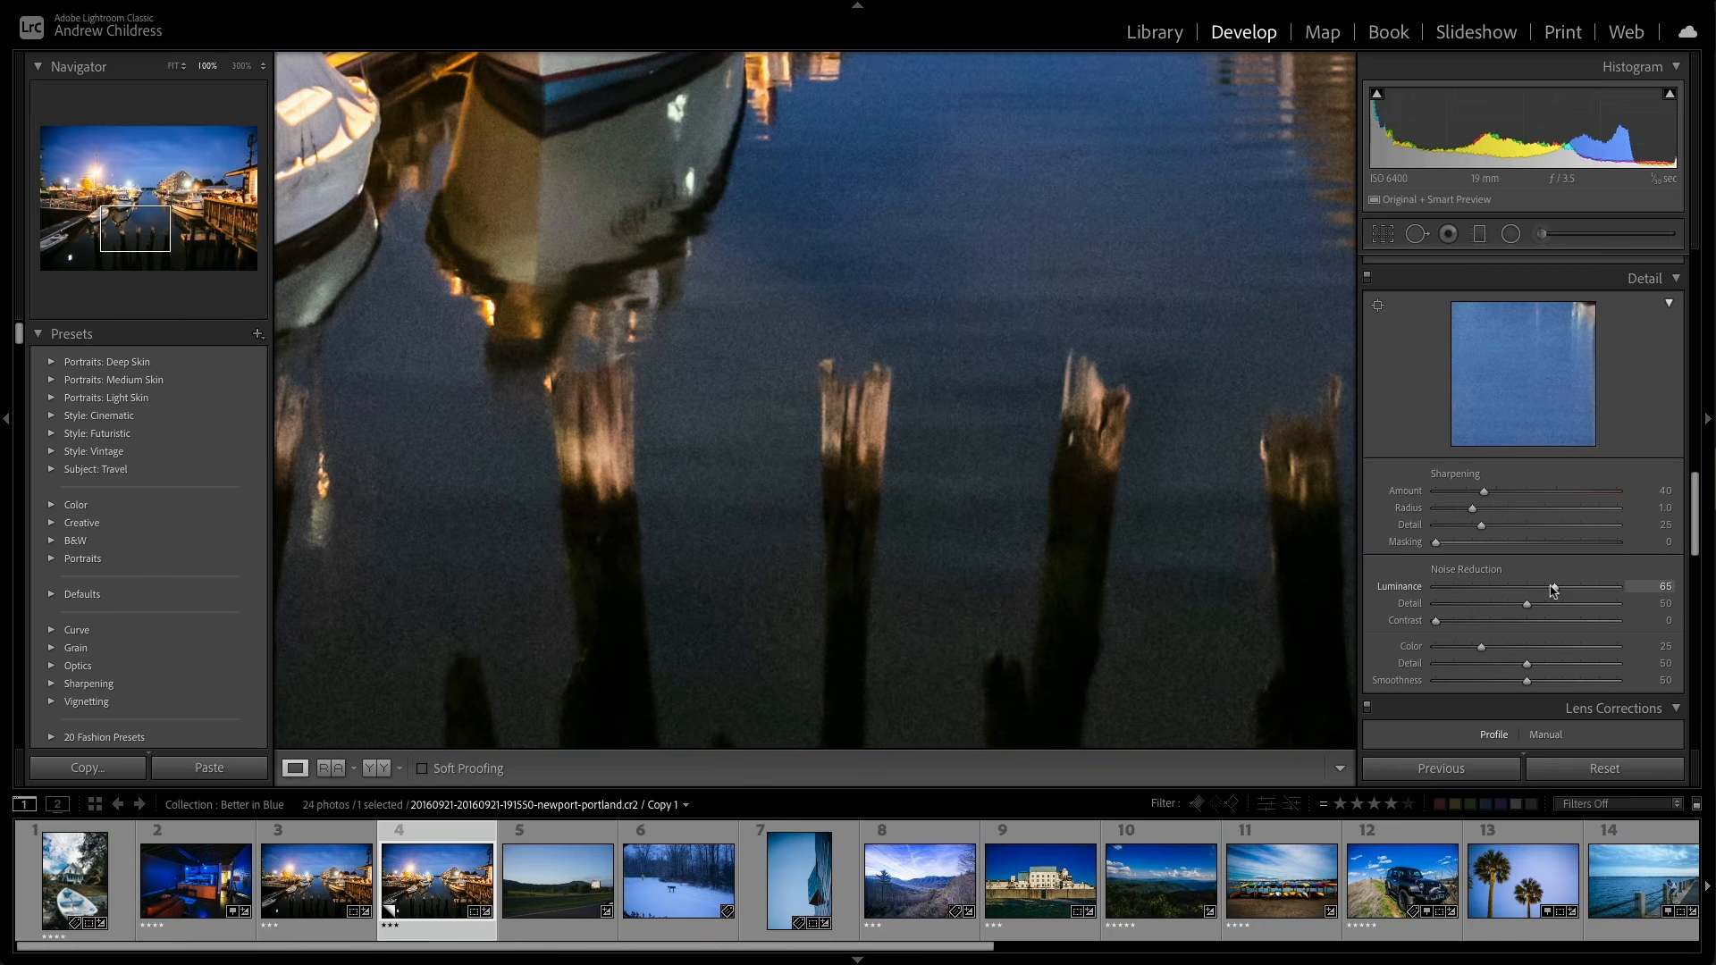
pyautogui.moveTo(1546, 585); pyautogui.dragTo(1437, 587)
pyautogui.moveTo(1481, 647); pyautogui.dragTo(1522, 647)
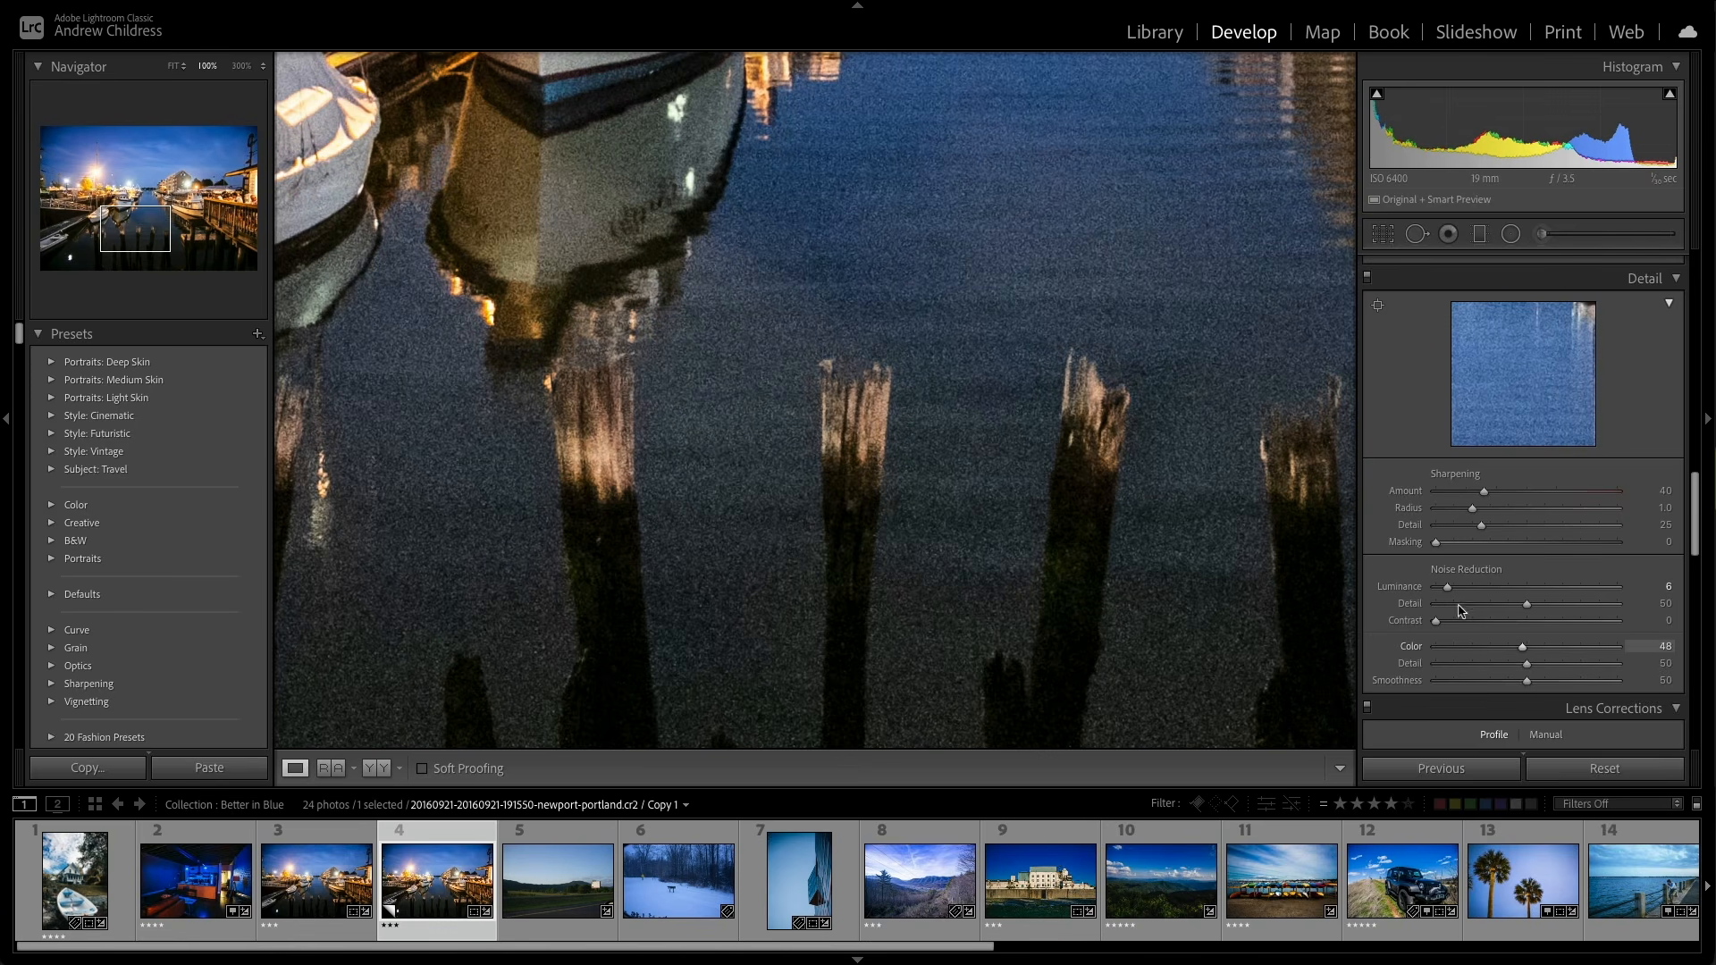
pyautogui.moveTo(1448, 587); pyautogui.dragTo(1490, 586)
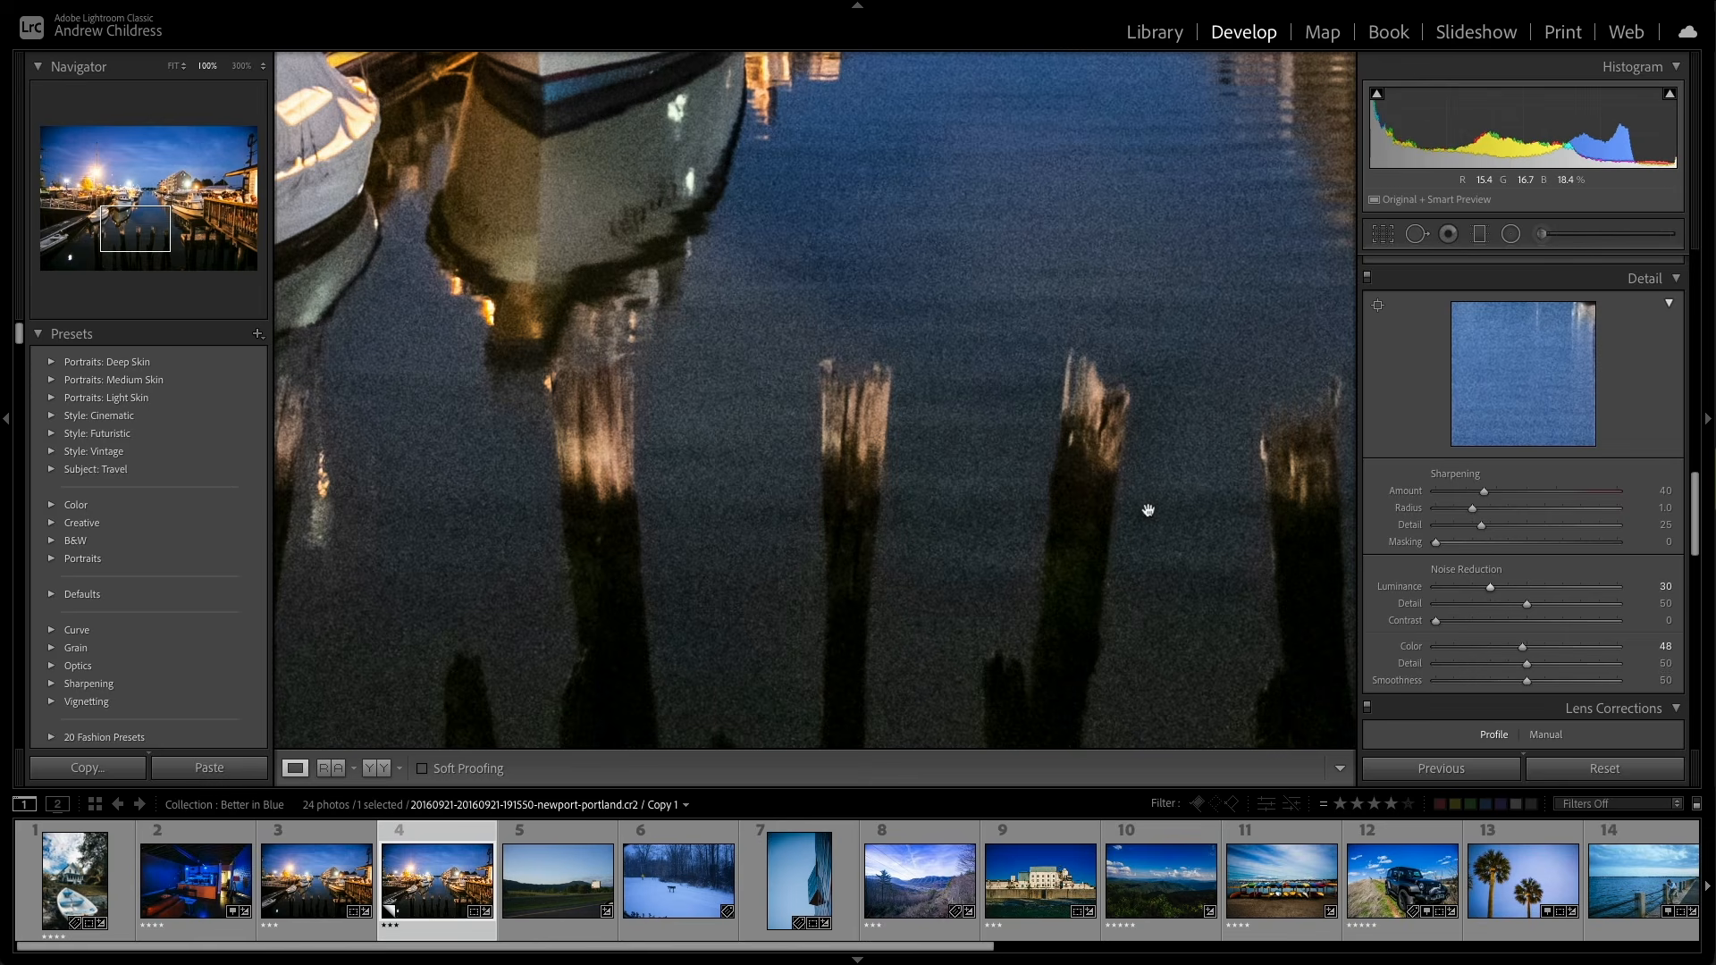
pyautogui.press('y')
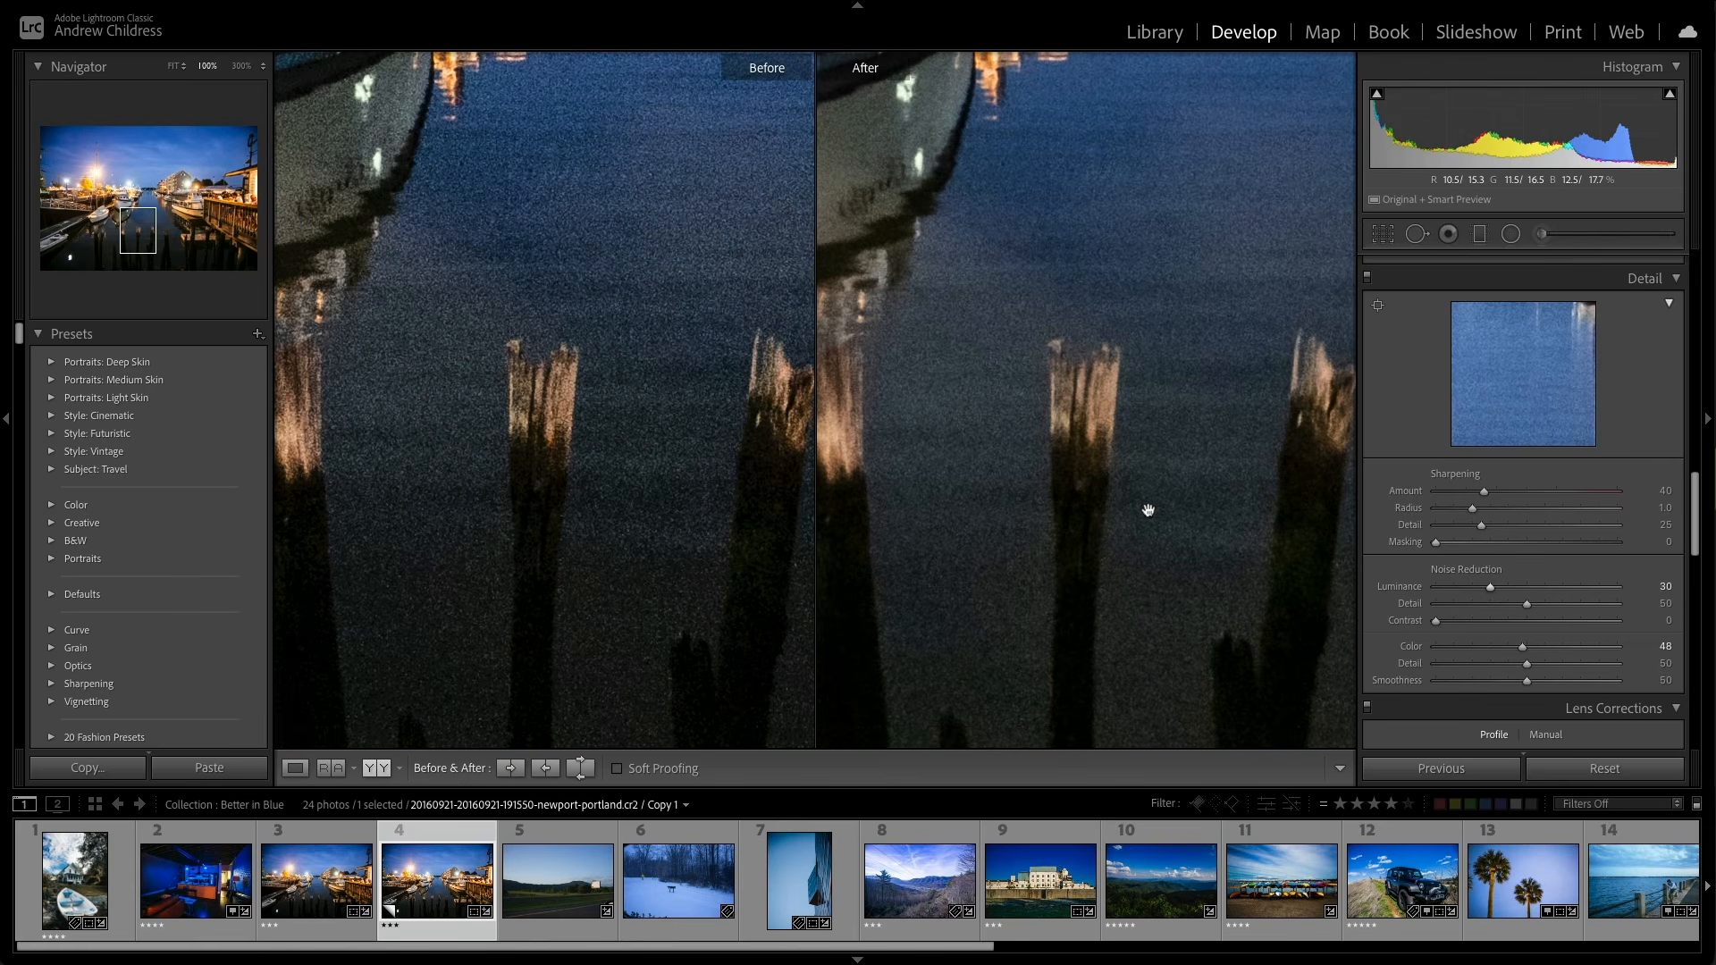
pyautogui.press('y')
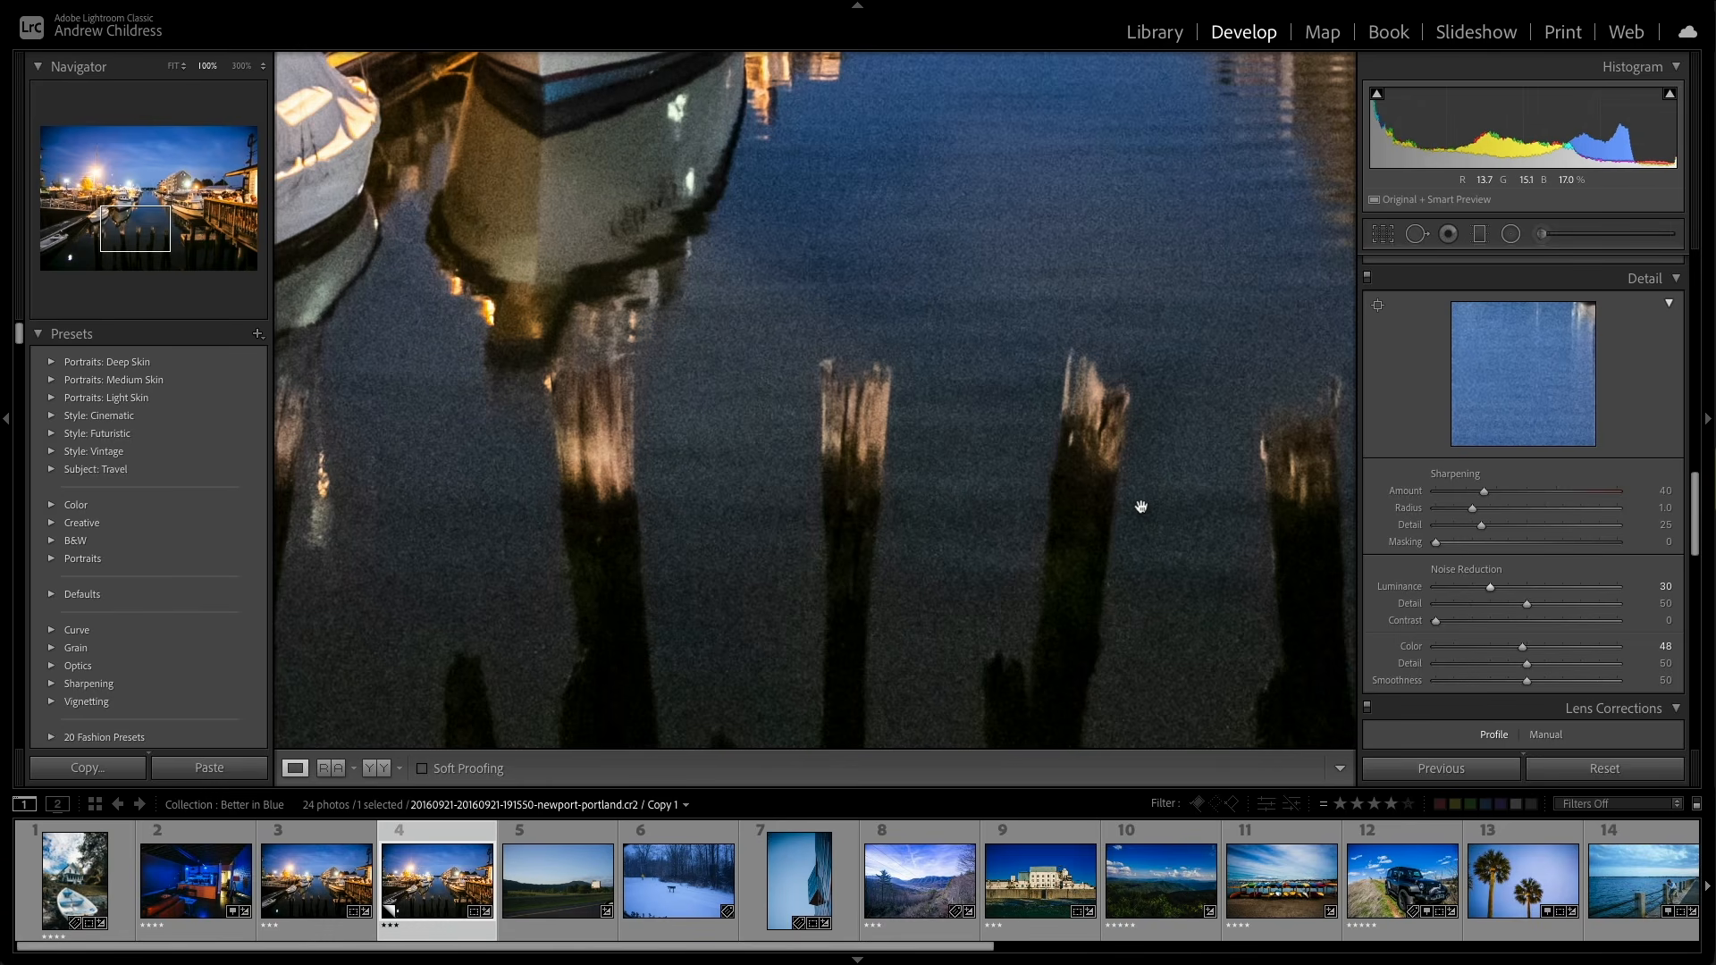
# Step: Try a sharpening amount of 131, undo it, and reset luminance noise reduction to 0 on the harbor photo
pyautogui.moveTo(1485, 494); pyautogui.dragTo(1590, 503)
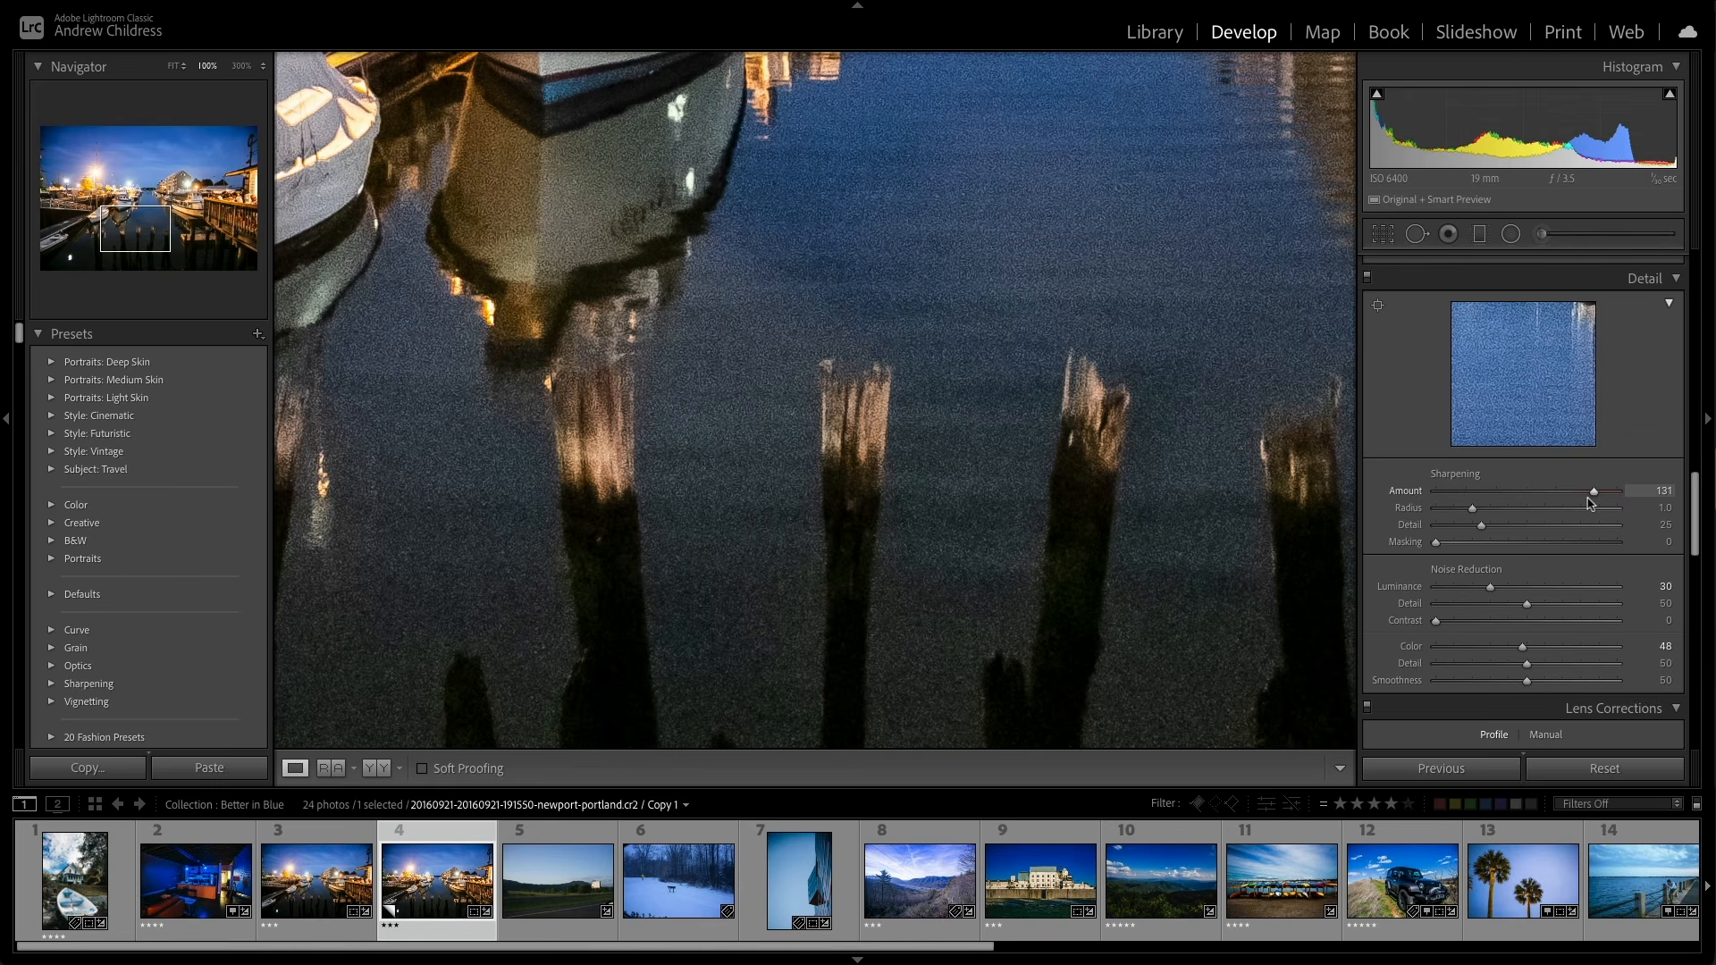
pyautogui.hotkey('ctrl', 'z')
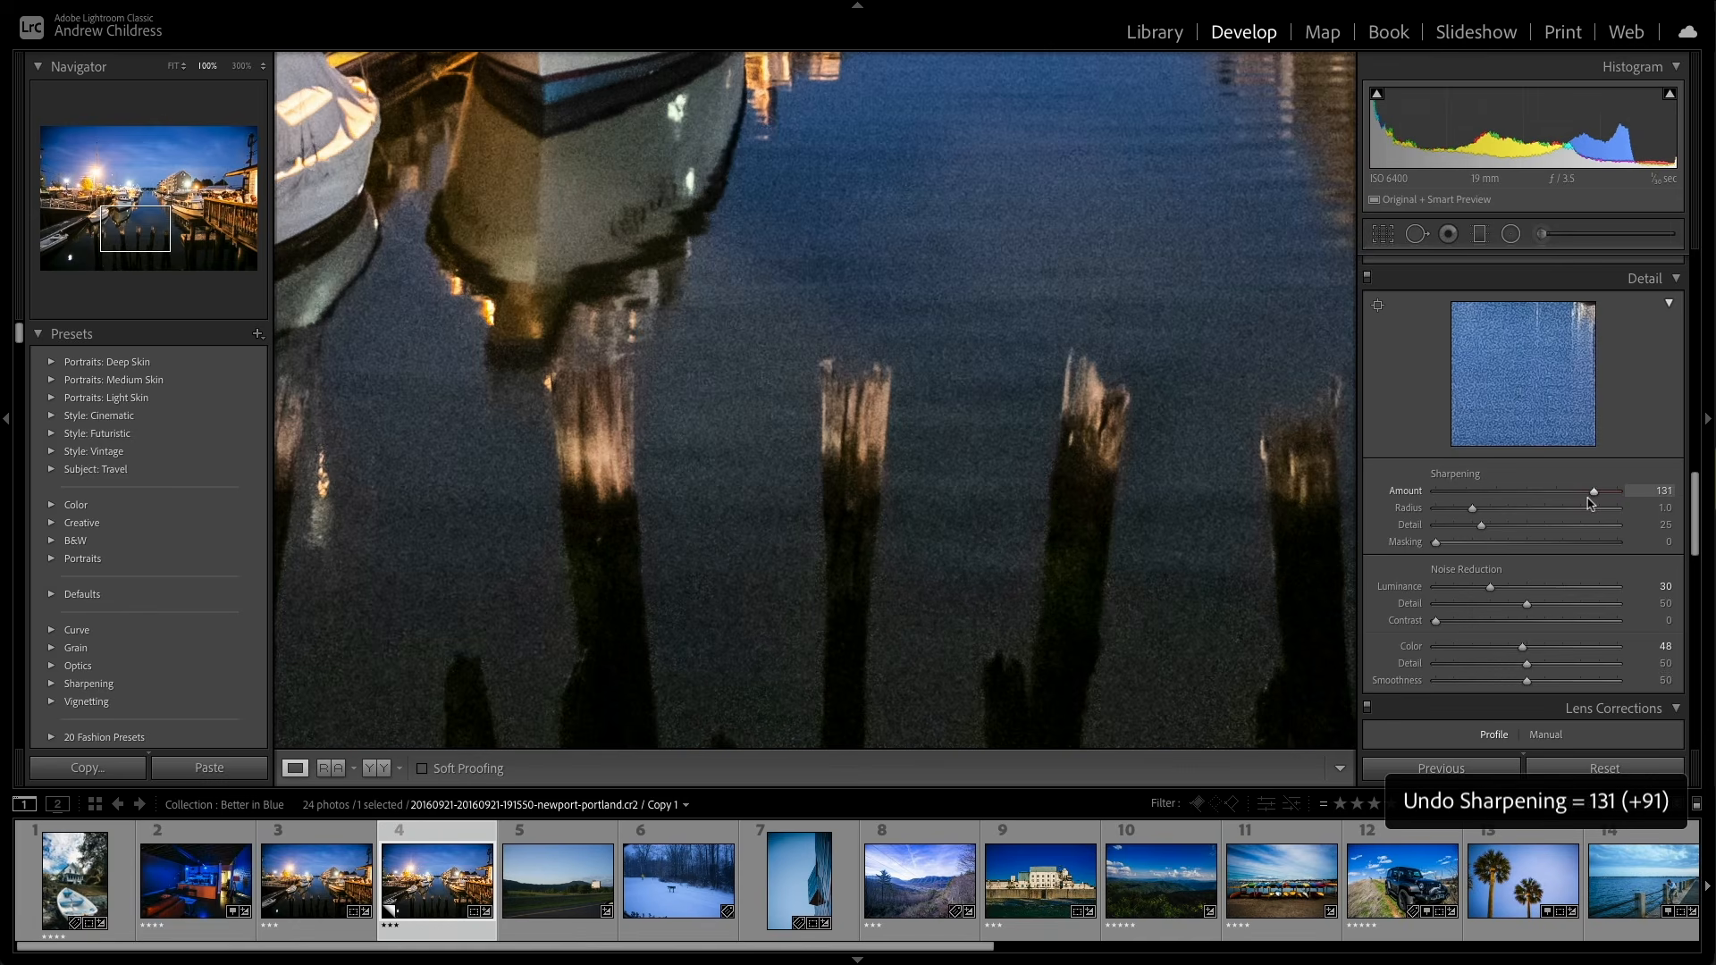
pyautogui.doubleClick(1490, 587)
pyautogui.click(1120, 560)
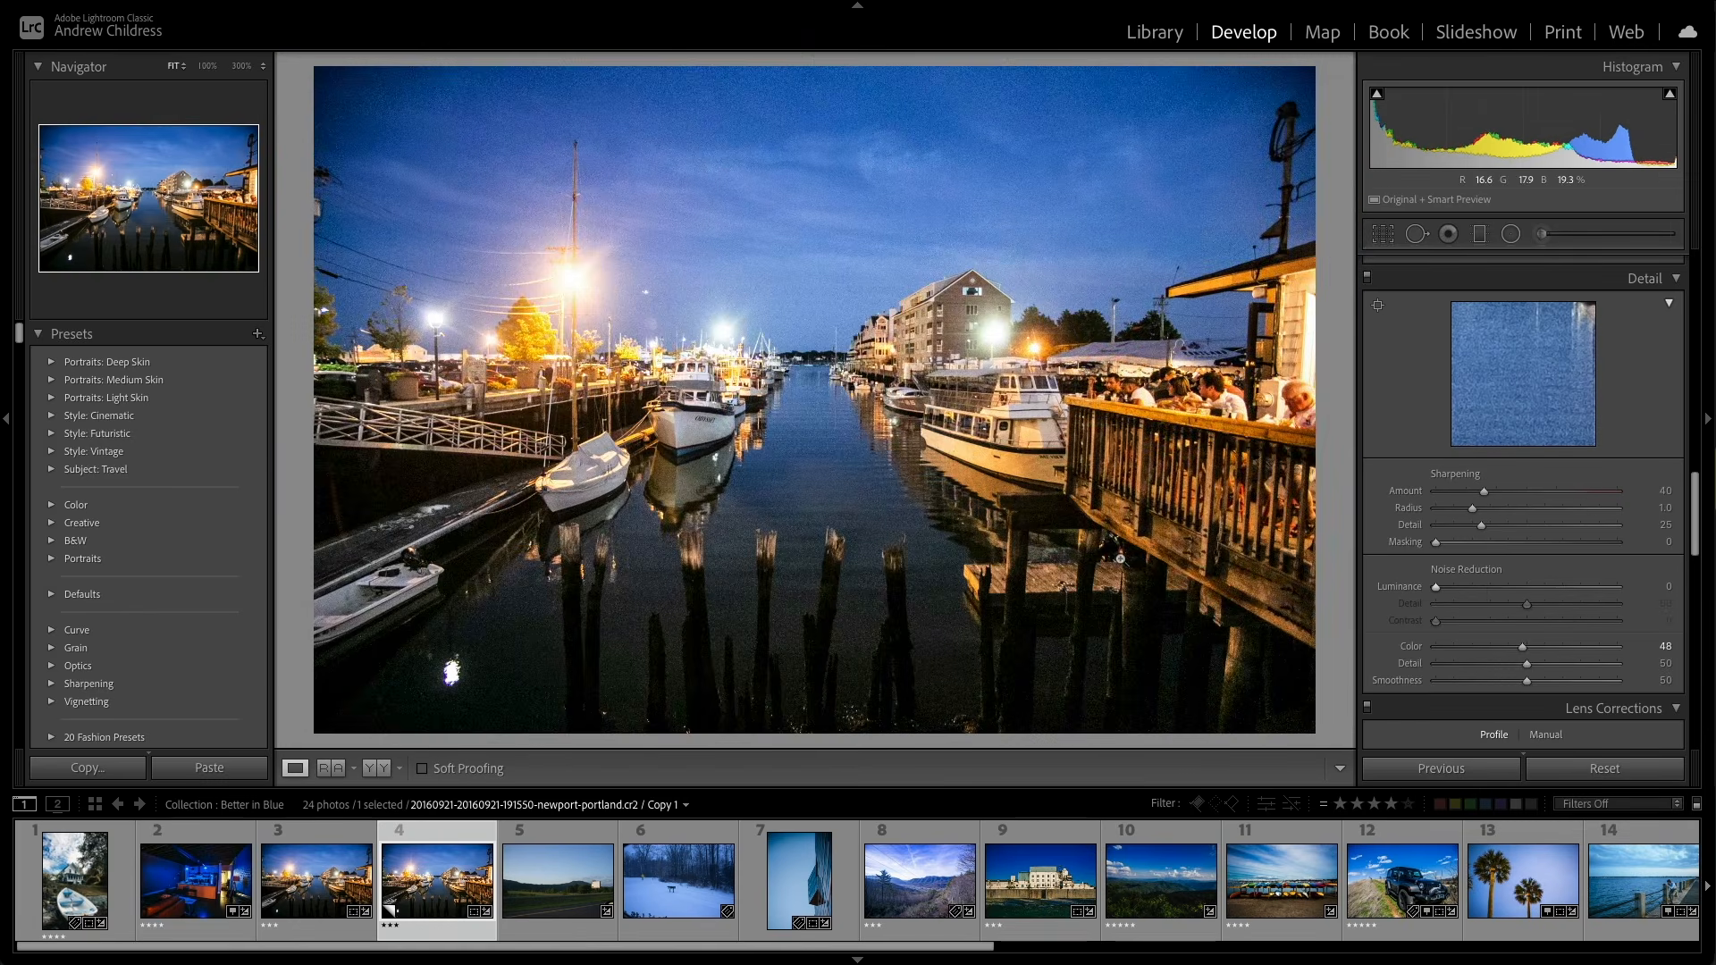
# Step: Start an adjustment brush with the Noise effect at 40 and paint it over the harbor photo's dark water at 100% view
pyautogui.click(1541, 237)
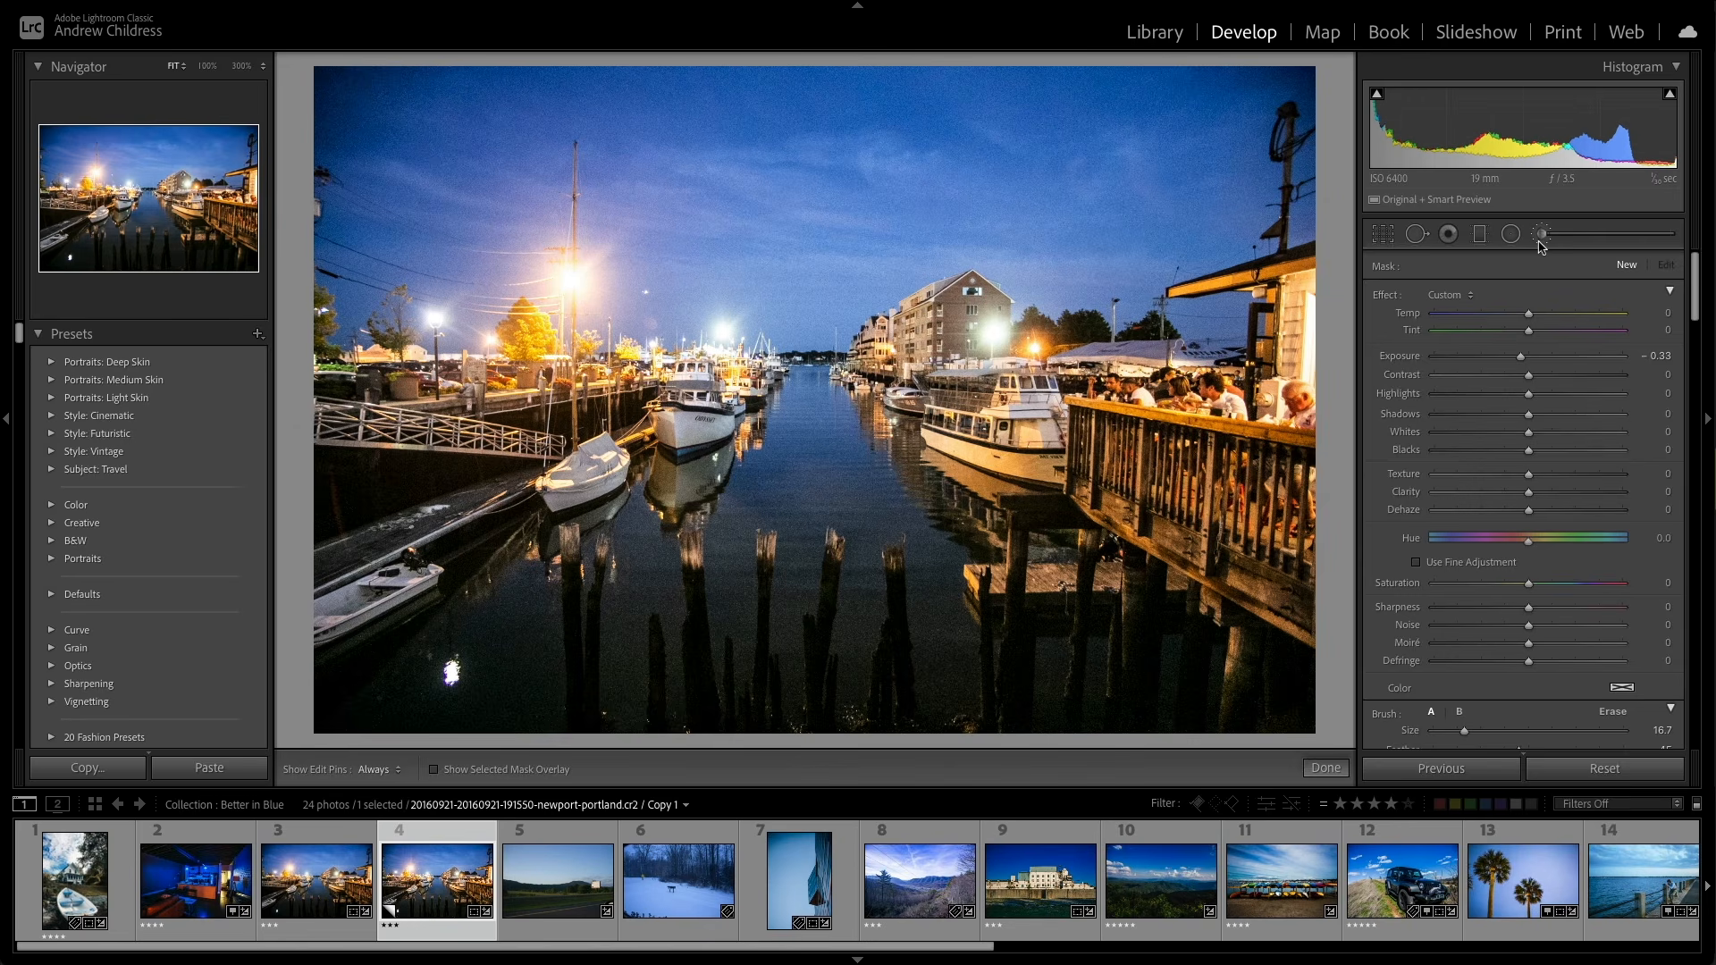
pyautogui.click(1450, 295)
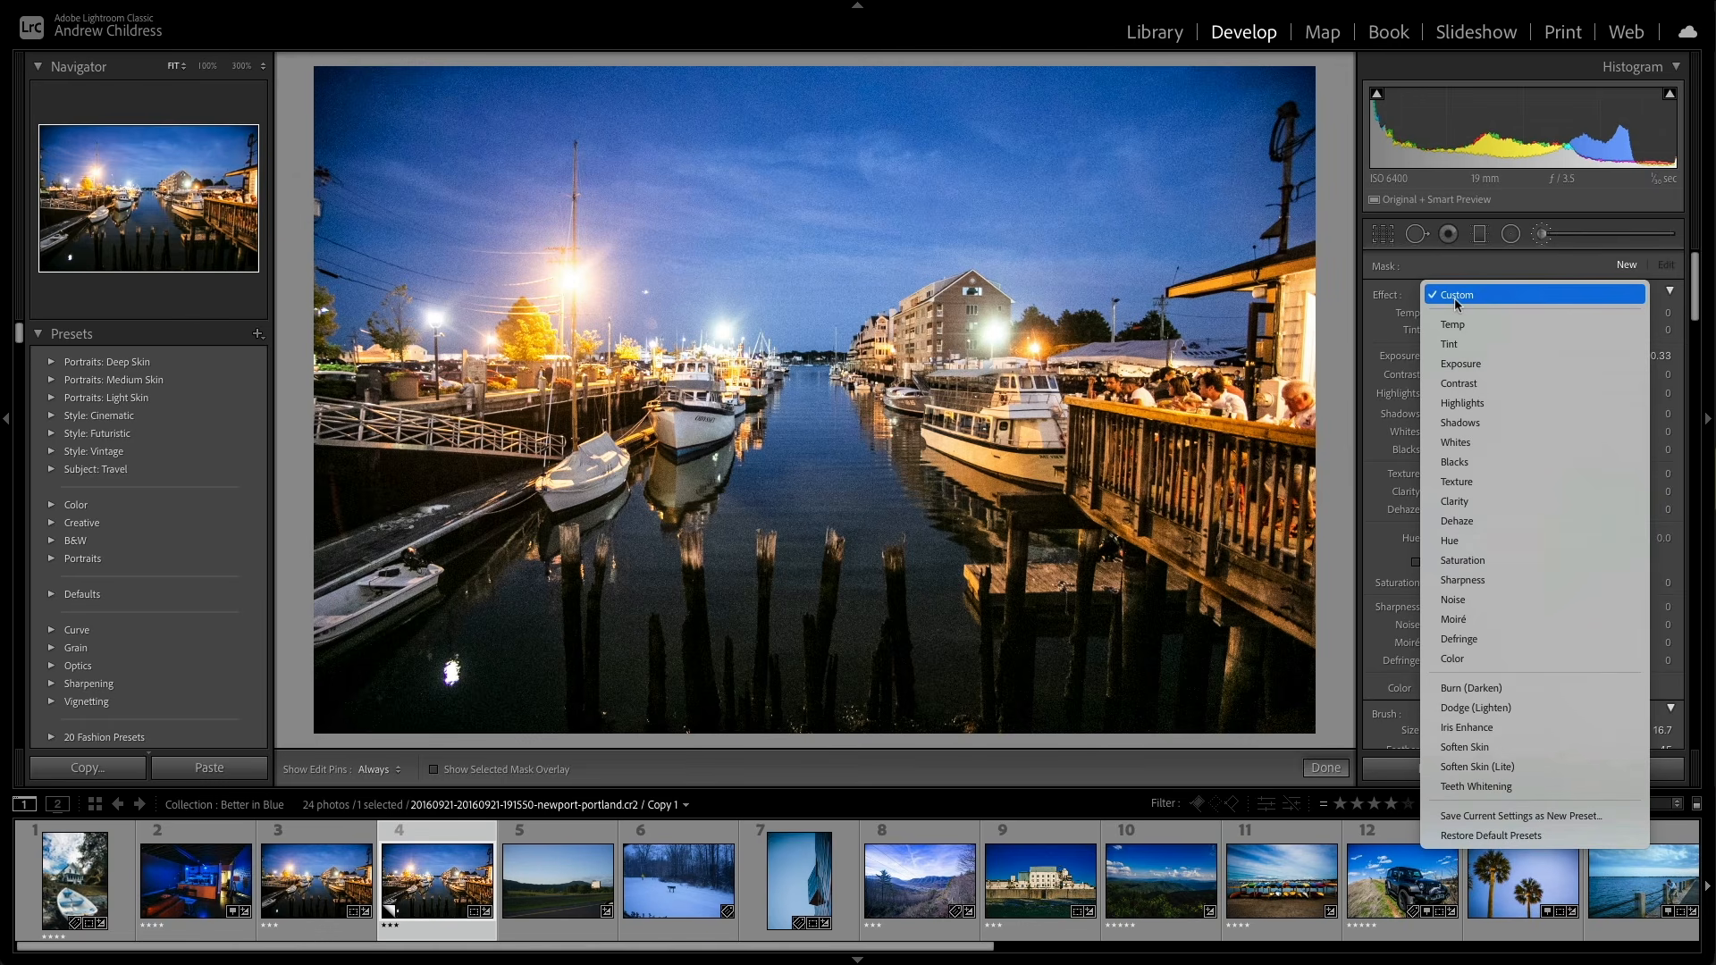
pyautogui.click(1478, 600)
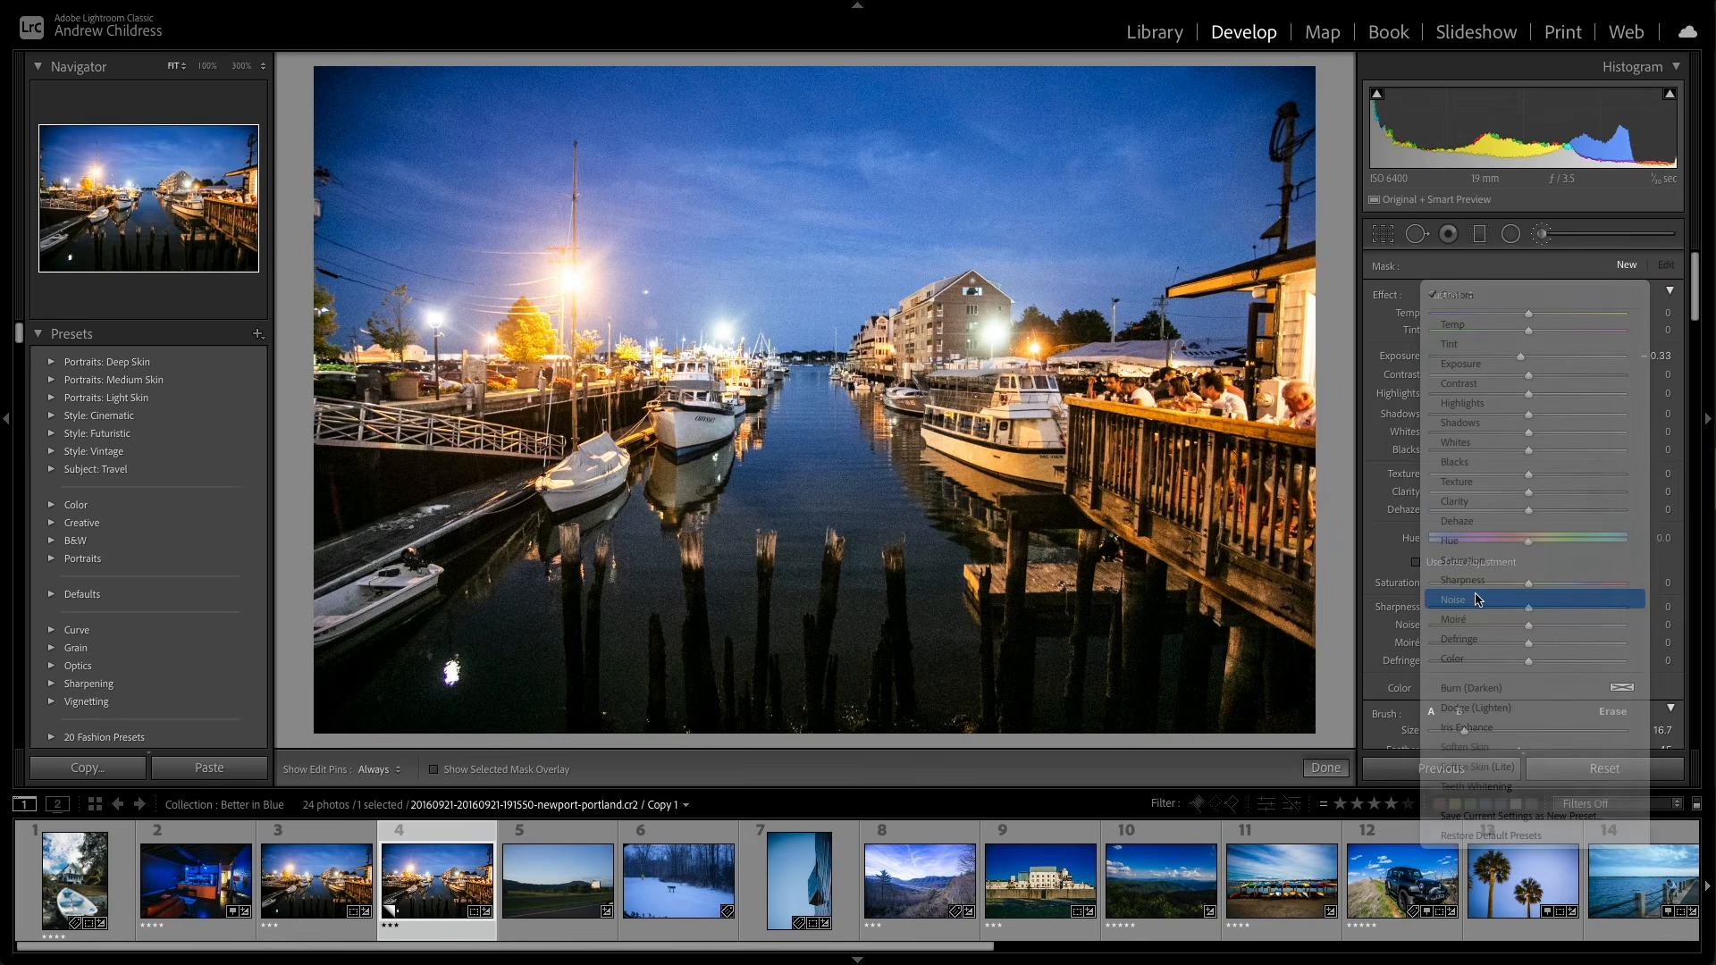
pyautogui.click(208, 67)
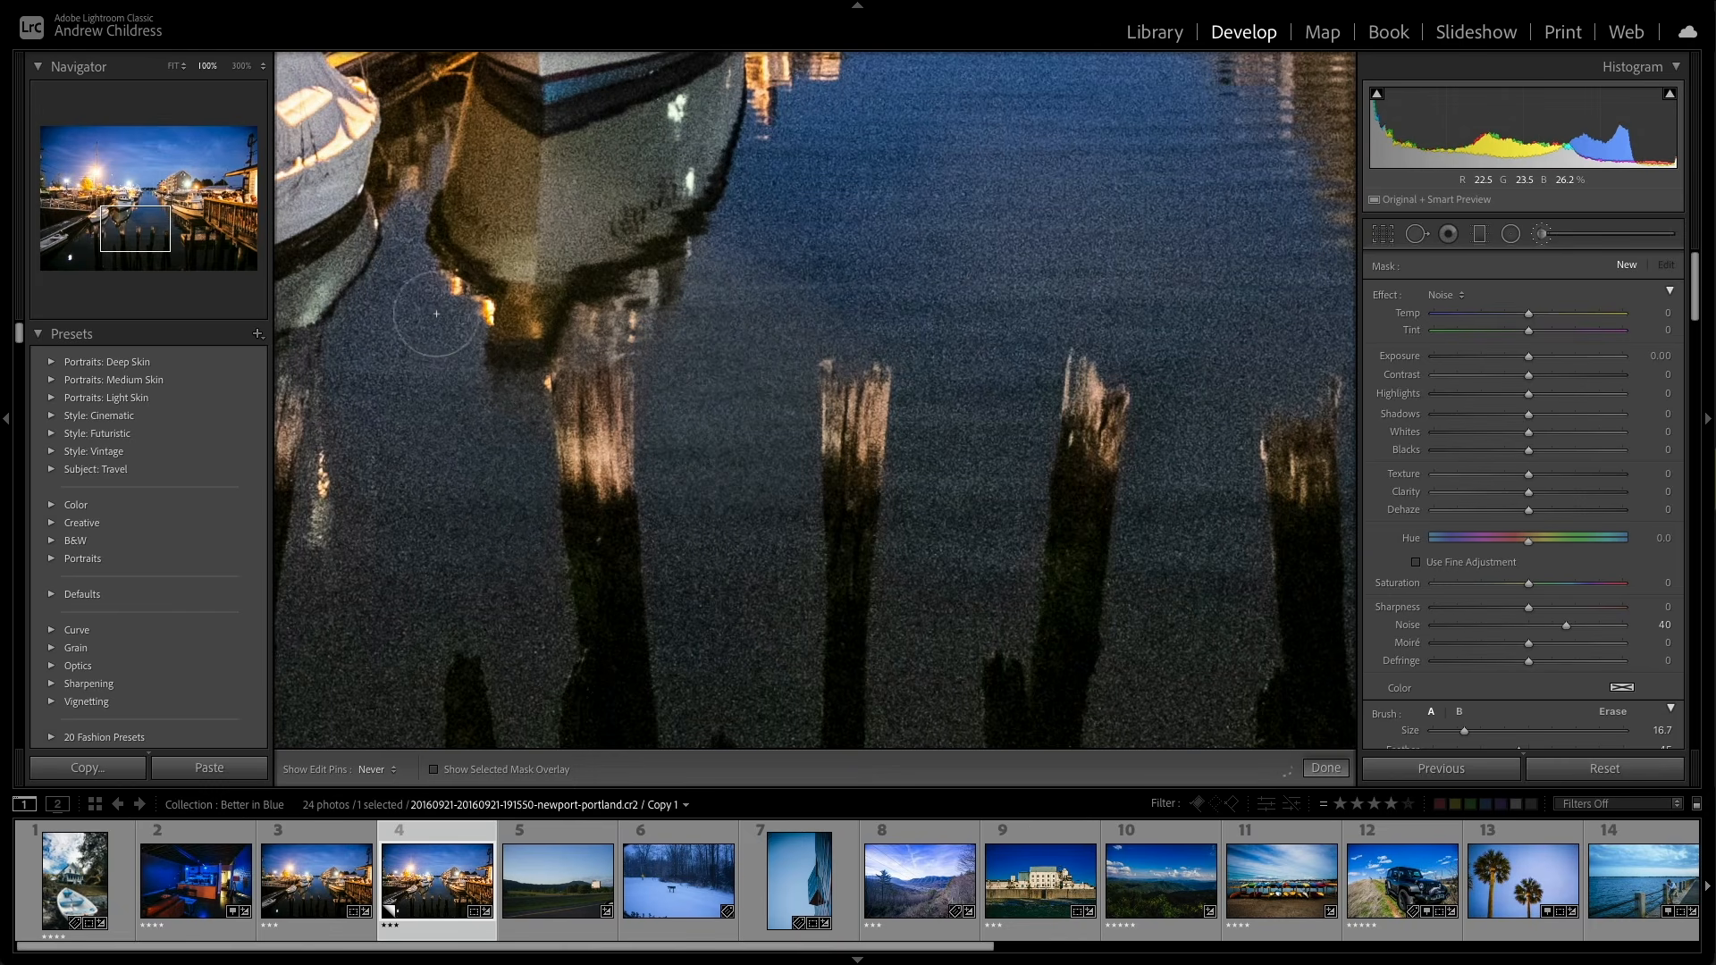
pyautogui.click(393, 676)
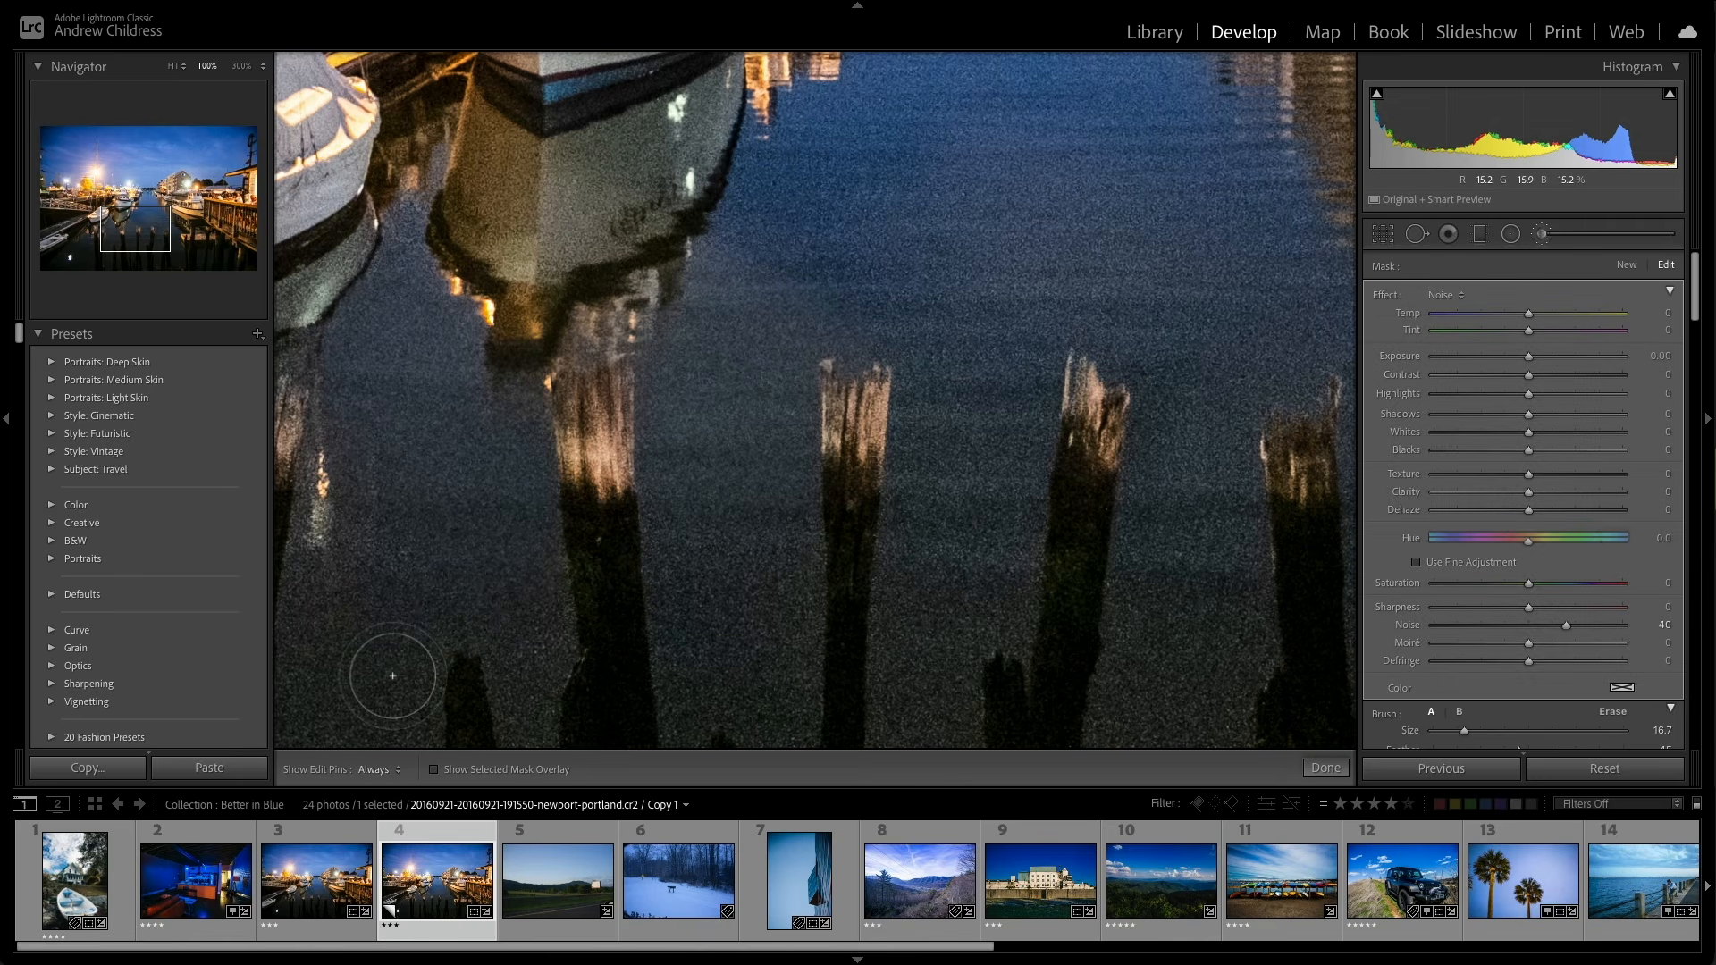
pyautogui.moveTo(393, 676); pyautogui.dragTo(405, 676)
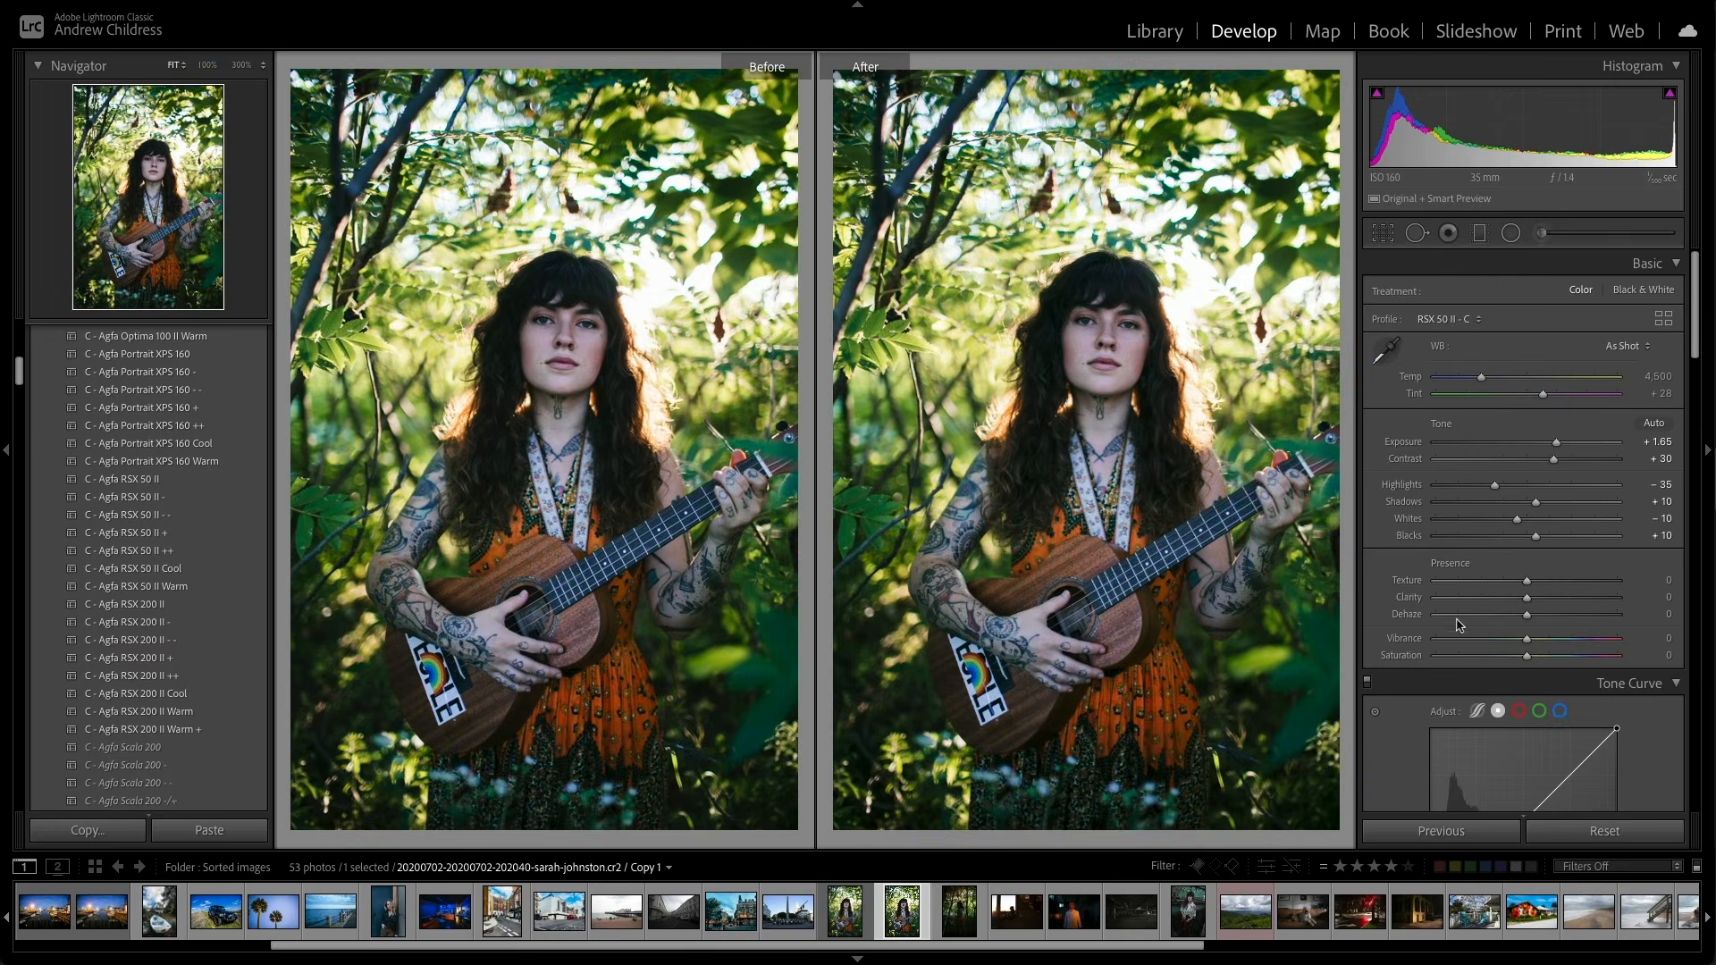
# Step: Try a global Clarity of -81 on the guitar portrait, undo it, and set up a Clarity adjustment brush at -54
pyautogui.moveTo(1525, 603); pyautogui.dragTo(1450, 606)
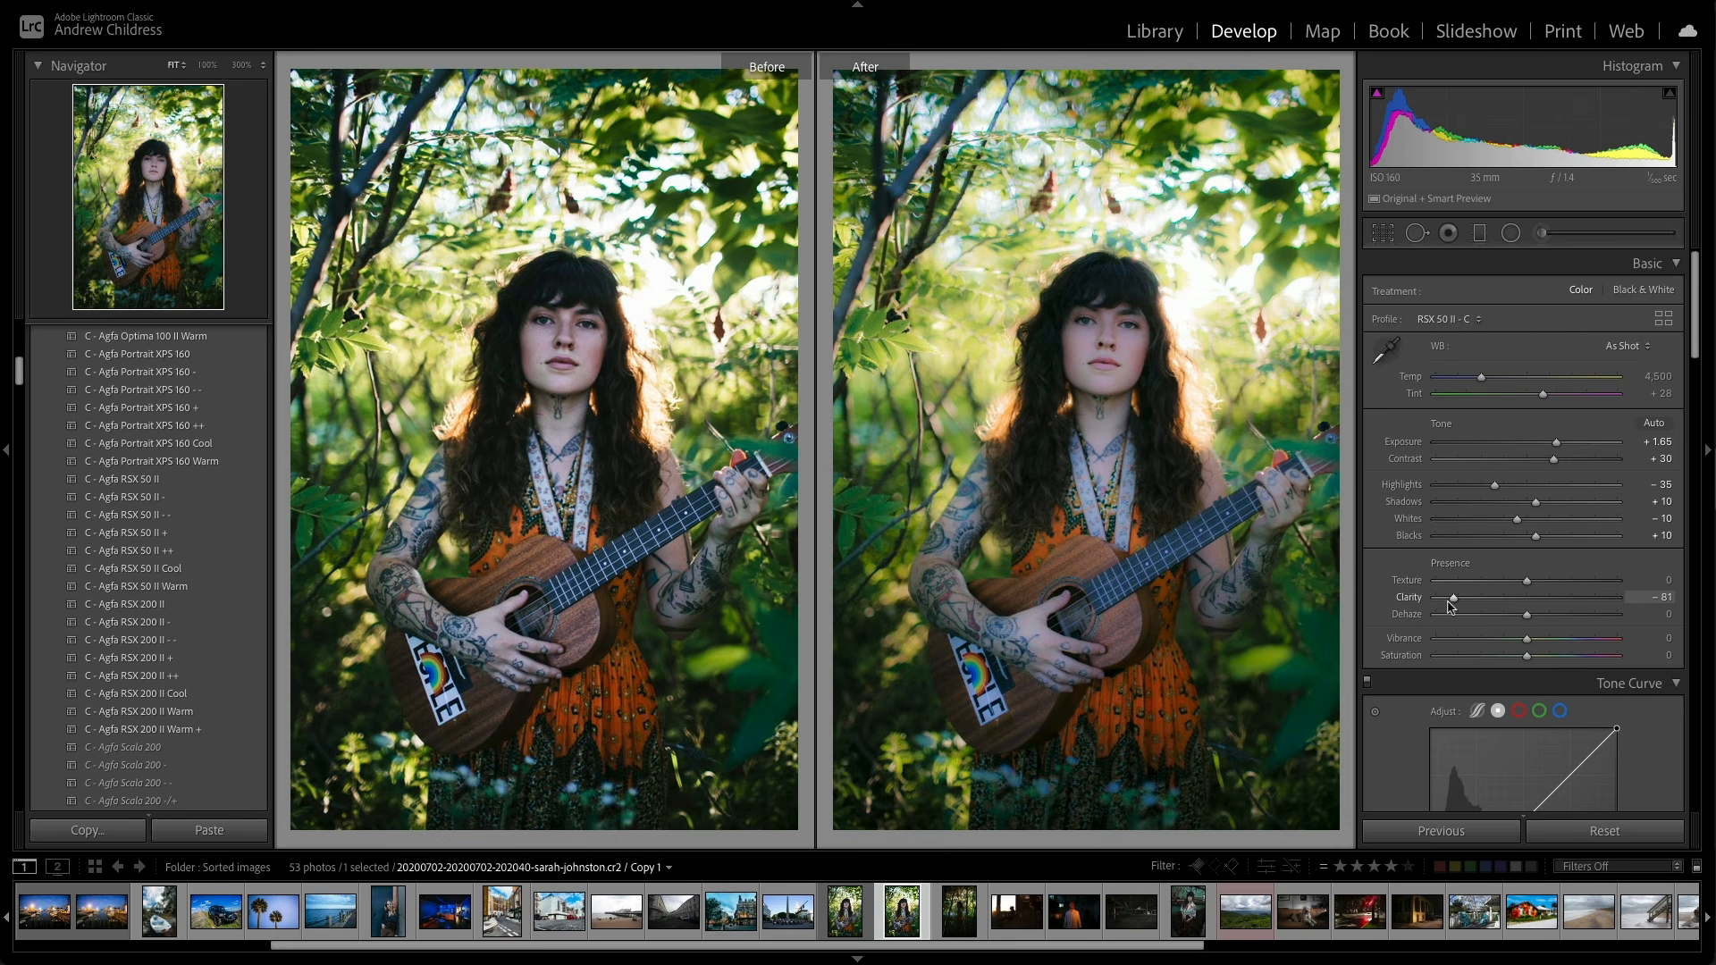
pyautogui.hotkey('ctrl', 'z')
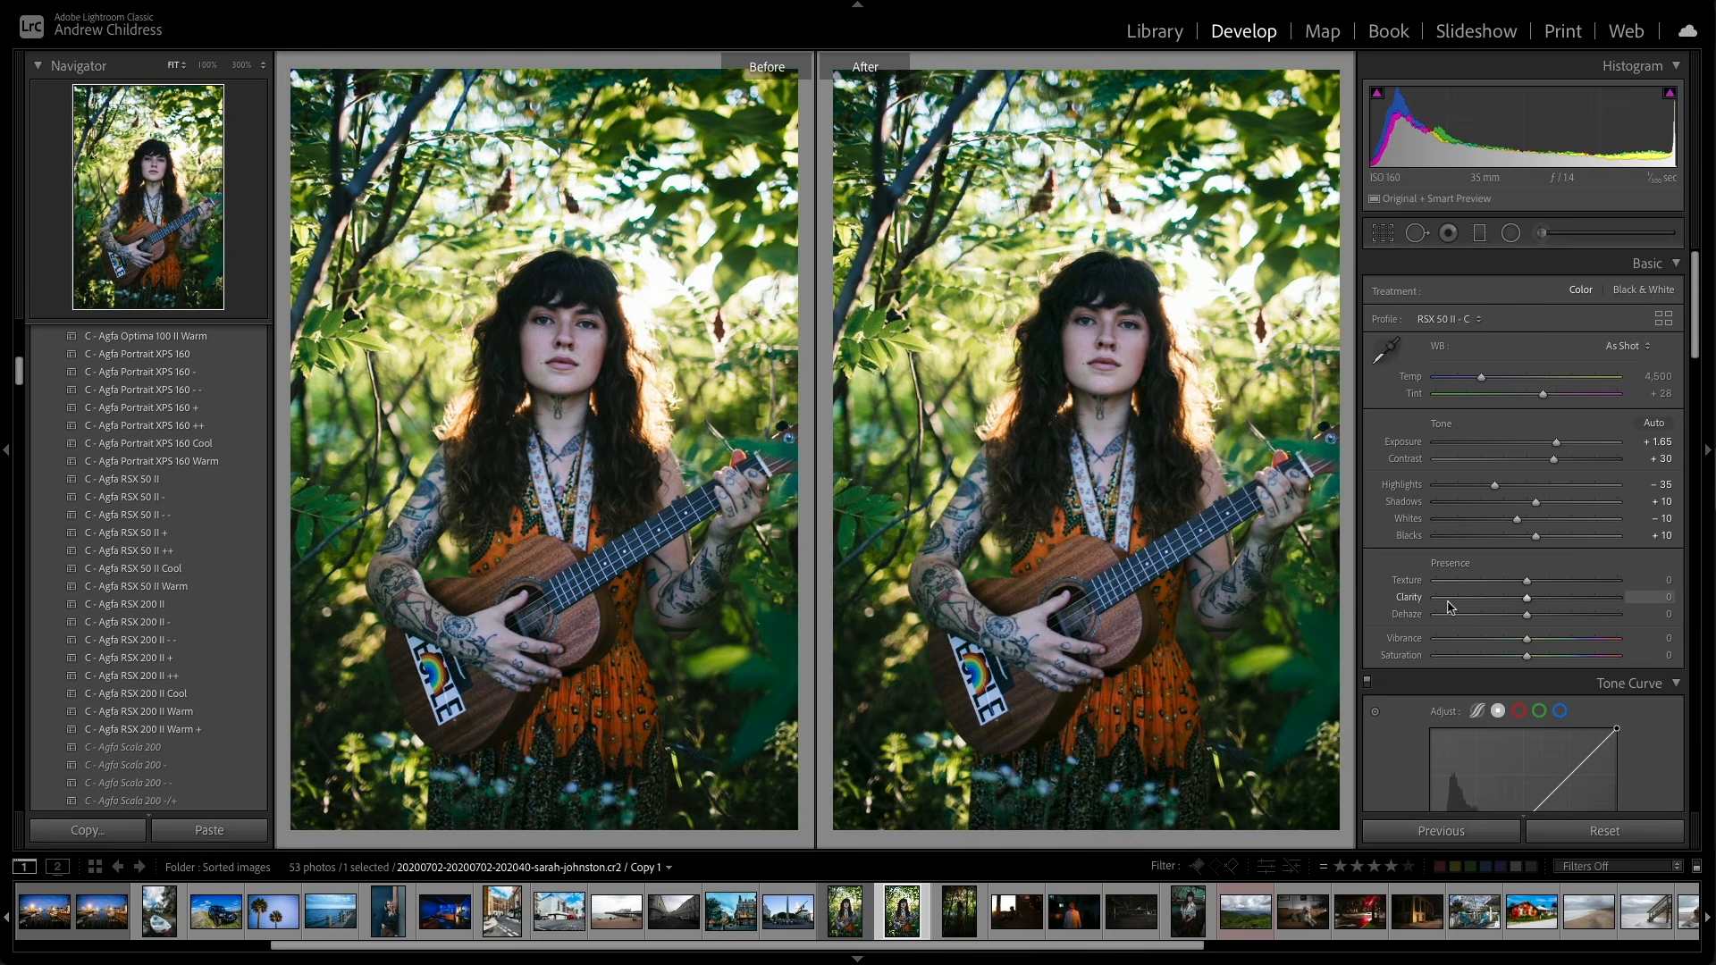
pyautogui.click(1541, 234)
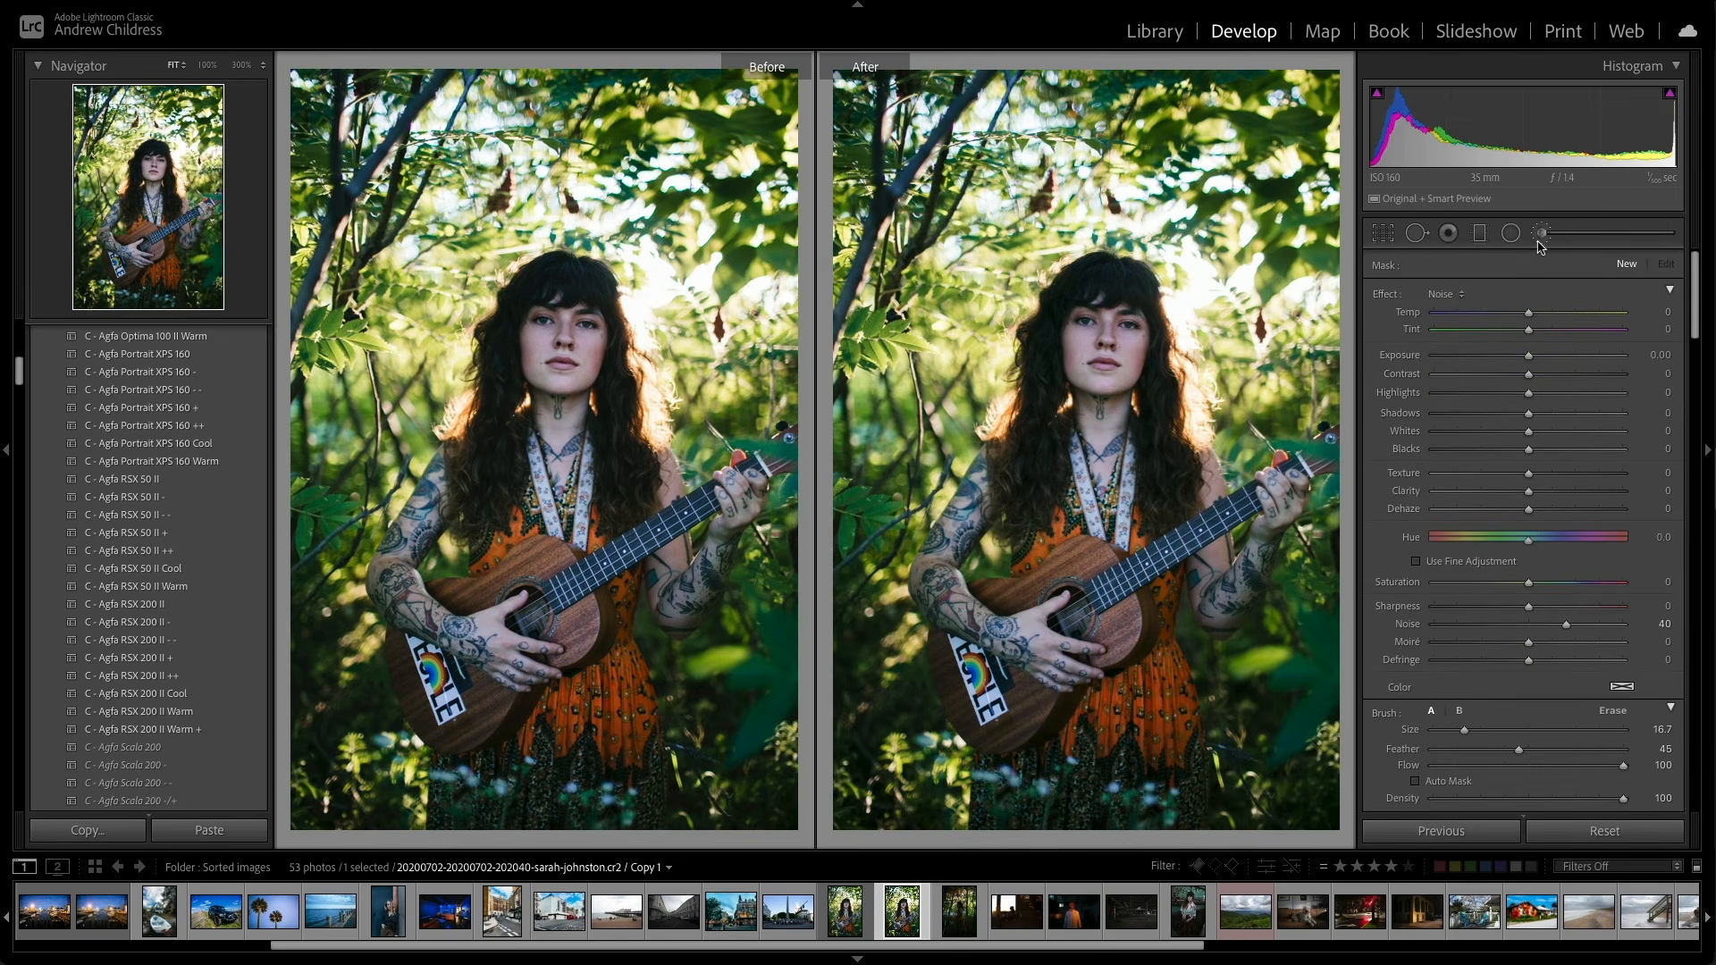
pyautogui.click(1453, 296)
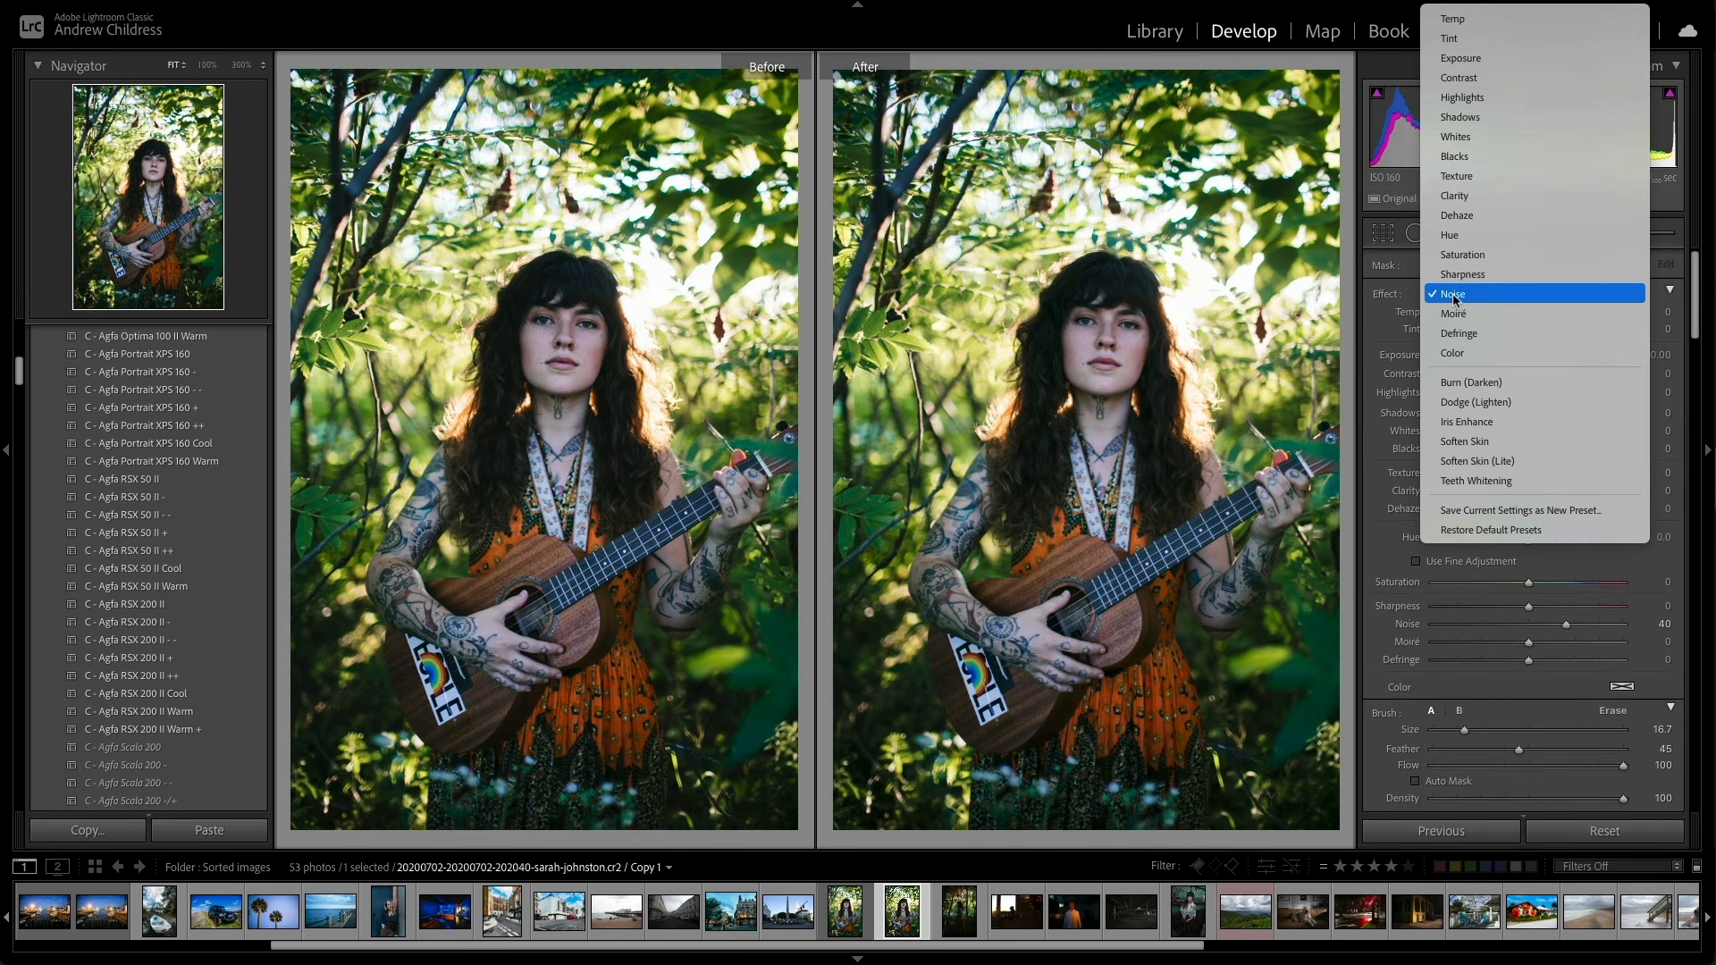
pyautogui.click(1460, 199)
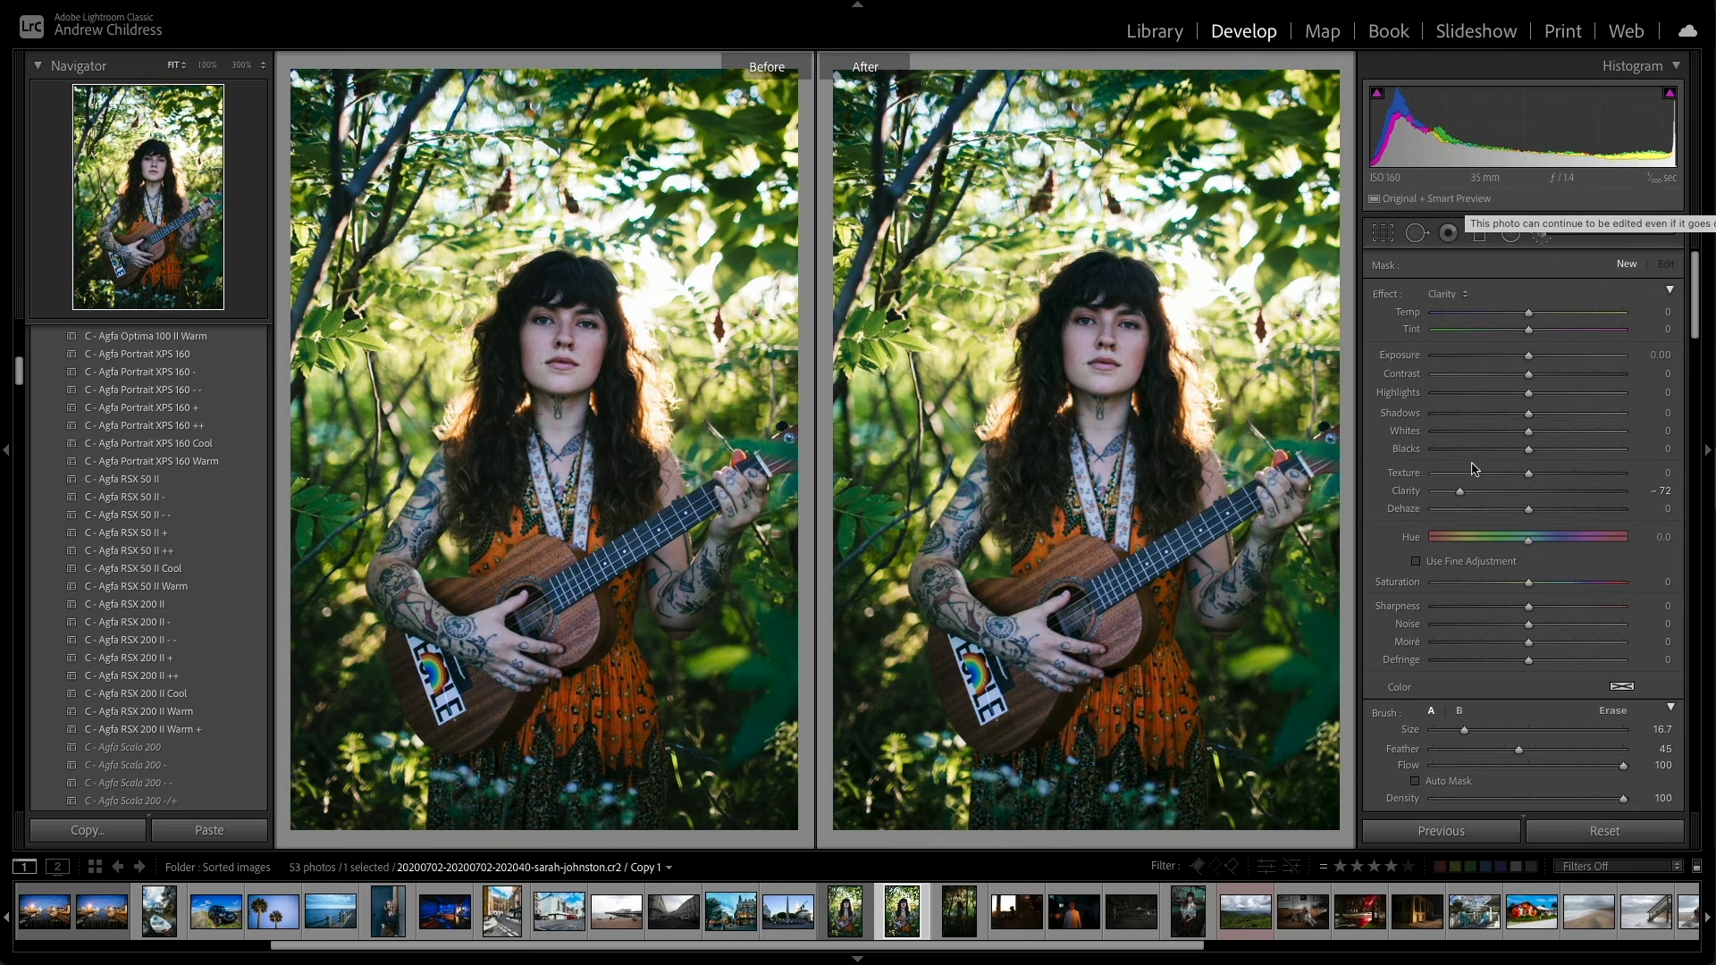
pyautogui.moveTo(1460, 491); pyautogui.dragTo(1476, 491)
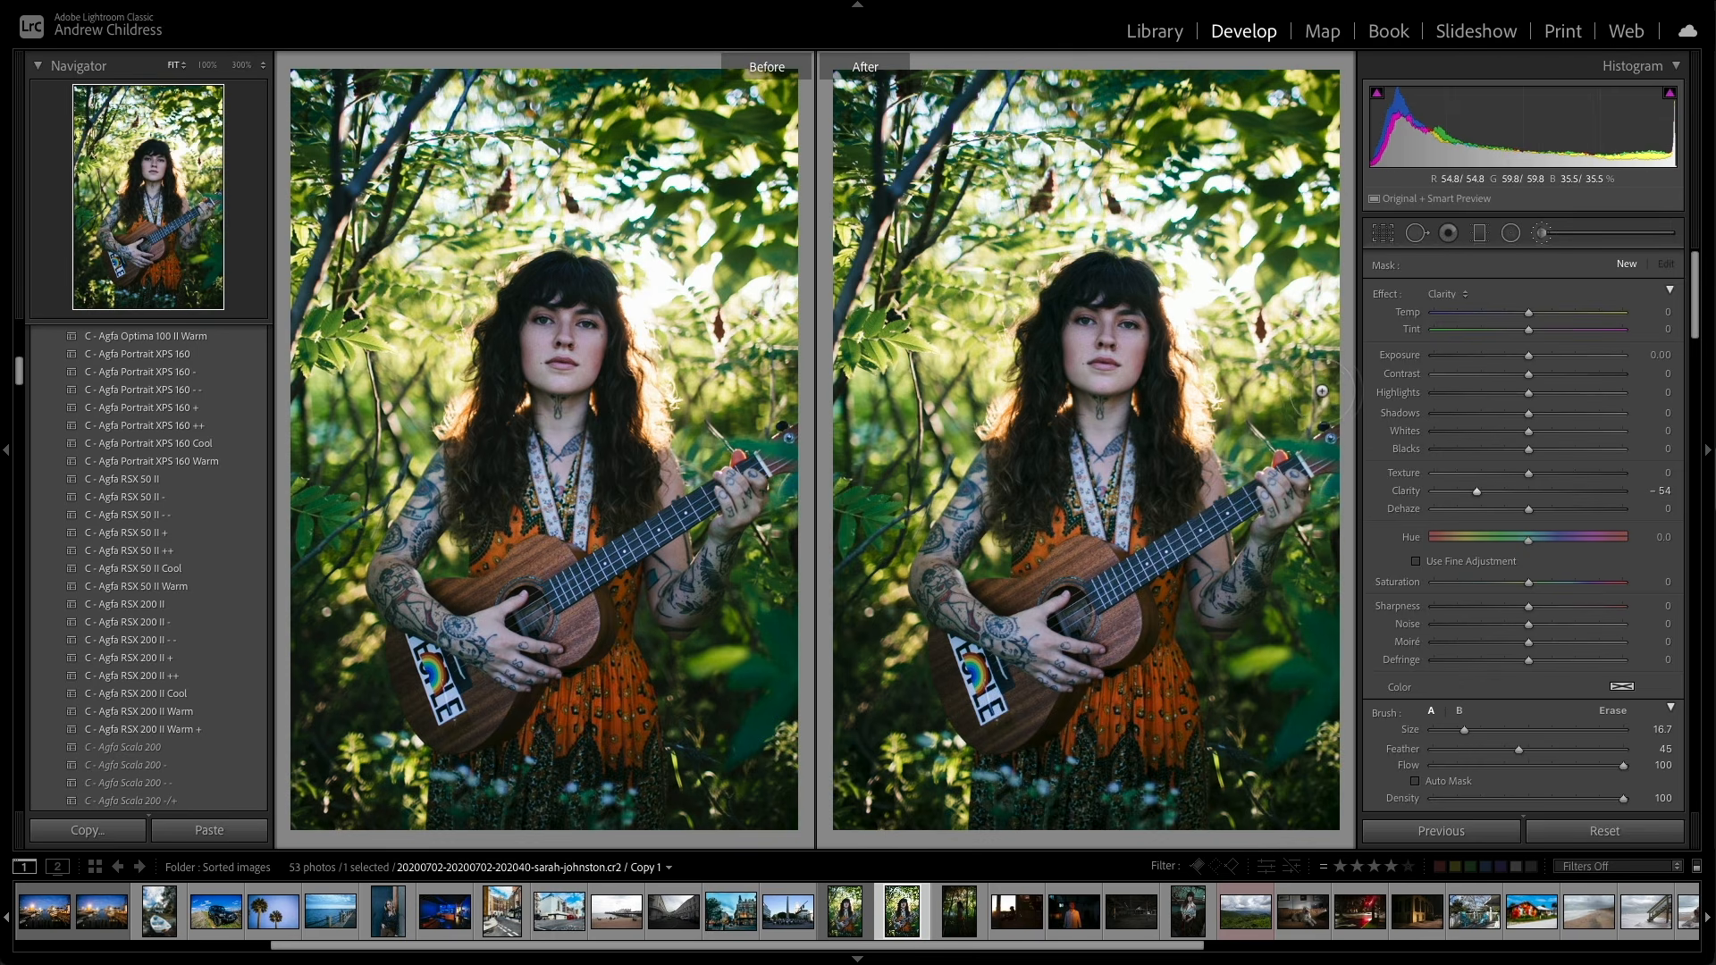
# Step: Paint the brush over the foliage around the woman, set the mask's Clarity to -87, and finish the brush
pyautogui.moveTo(1251, 326)
pyautogui.mouseDown()
pyautogui.moveTo(1243, 299)
pyautogui.moveTo(1283, 205)
pyautogui.moveTo(1211, 224)
pyautogui.moveTo(1193, 272)
pyautogui.mouseUp()
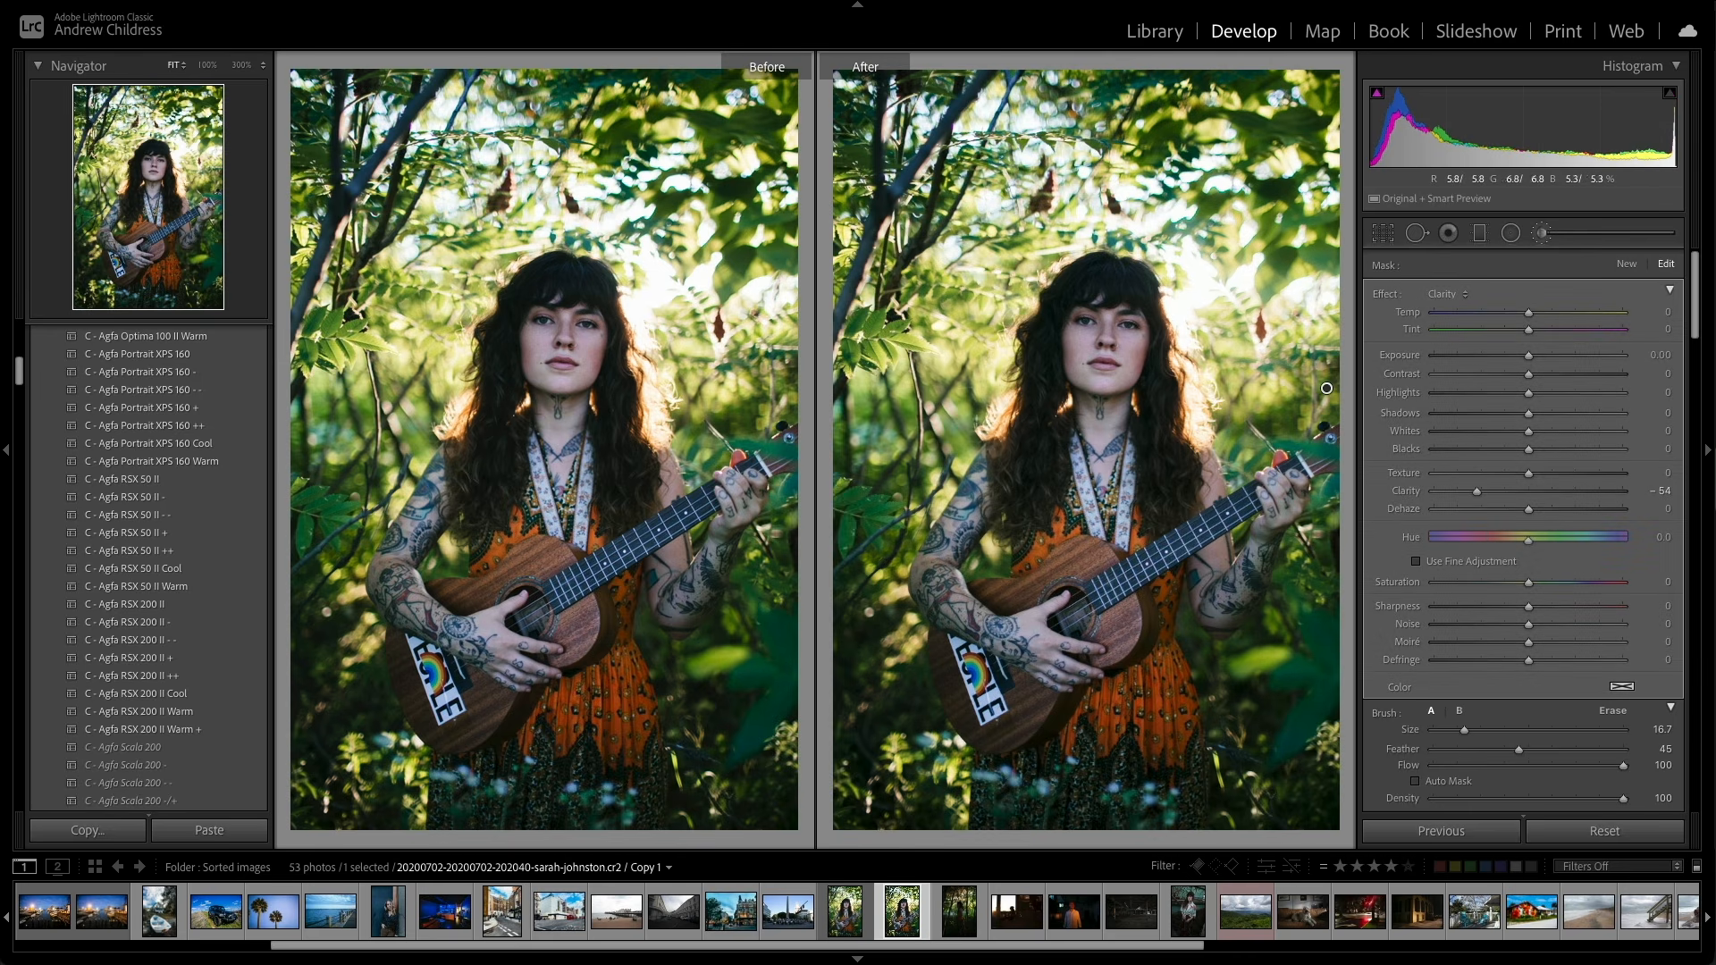
pyautogui.moveTo(908, 362)
pyautogui.mouseDown()
pyautogui.moveTo(921, 322)
pyautogui.moveTo(979, 317)
pyautogui.moveTo(961, 246)
pyautogui.moveTo(1166, 192)
pyautogui.moveTo(1001, 157)
pyautogui.moveTo(885, 215)
pyautogui.moveTo(862, 107)
pyautogui.moveTo(1014, 105)
pyautogui.moveTo(1153, 139)
pyautogui.moveTo(1189, 85)
pyautogui.moveTo(1269, 112)
pyautogui.moveTo(1314, 178)
pyautogui.moveTo(1269, 386)
pyautogui.moveTo(1280, 431)
pyautogui.mouseUp()
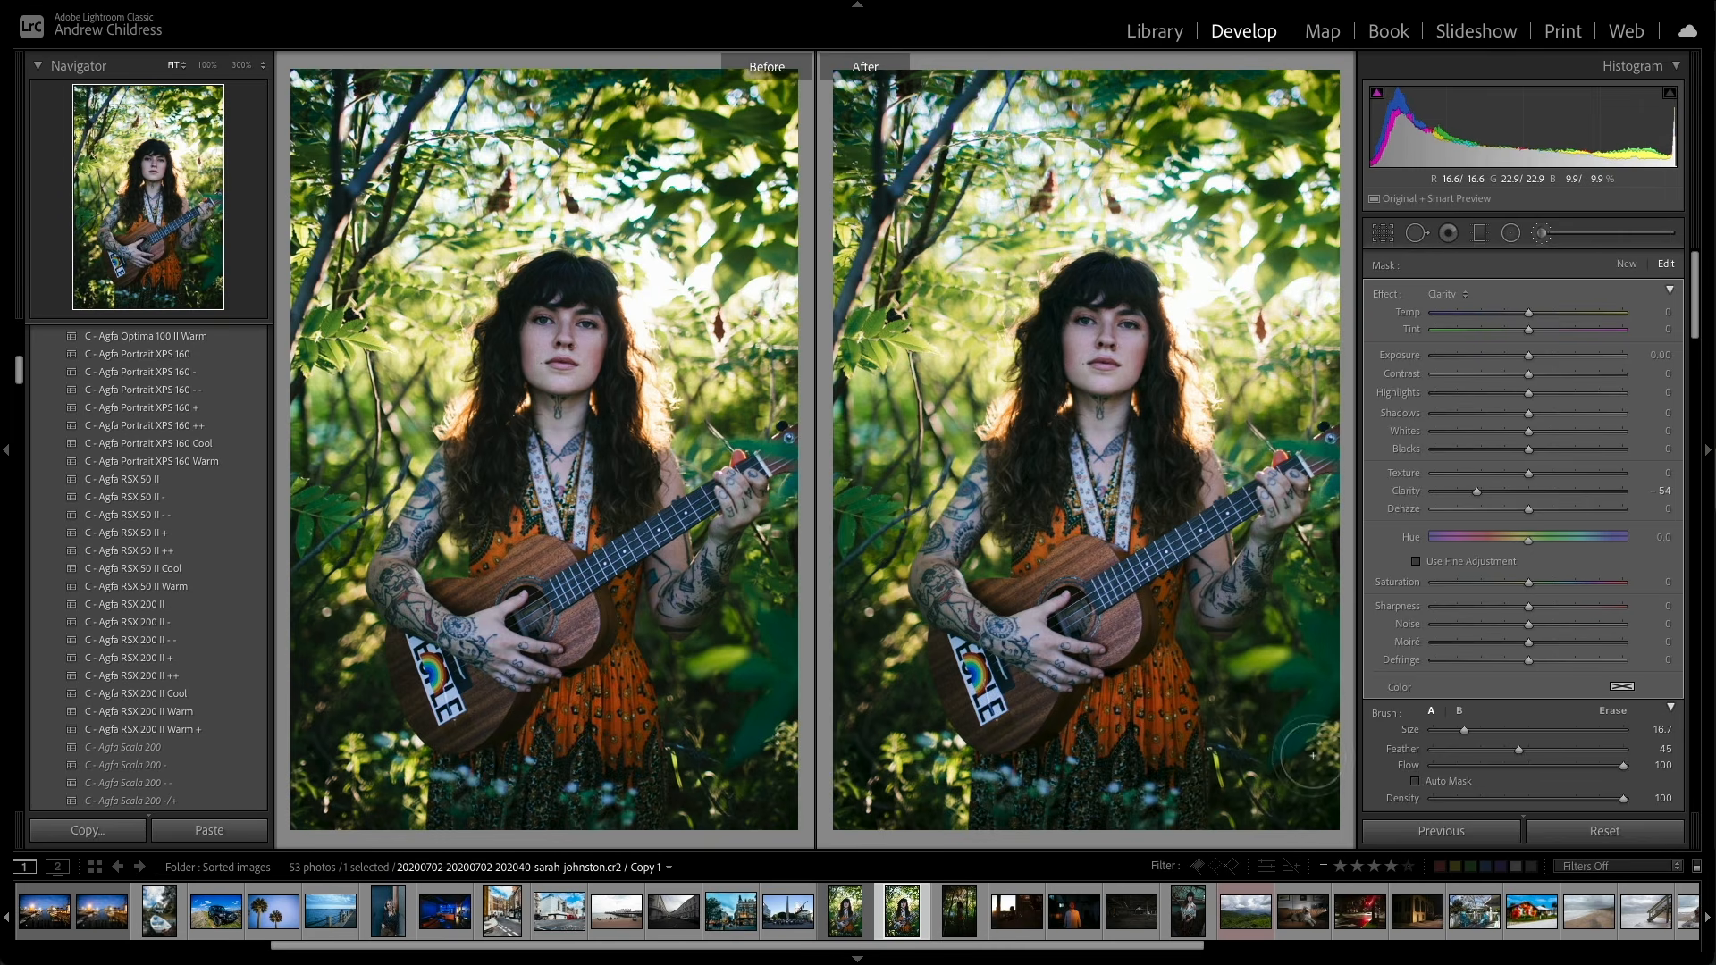
pyautogui.moveTo(875, 734); pyautogui.dragTo(890, 505)
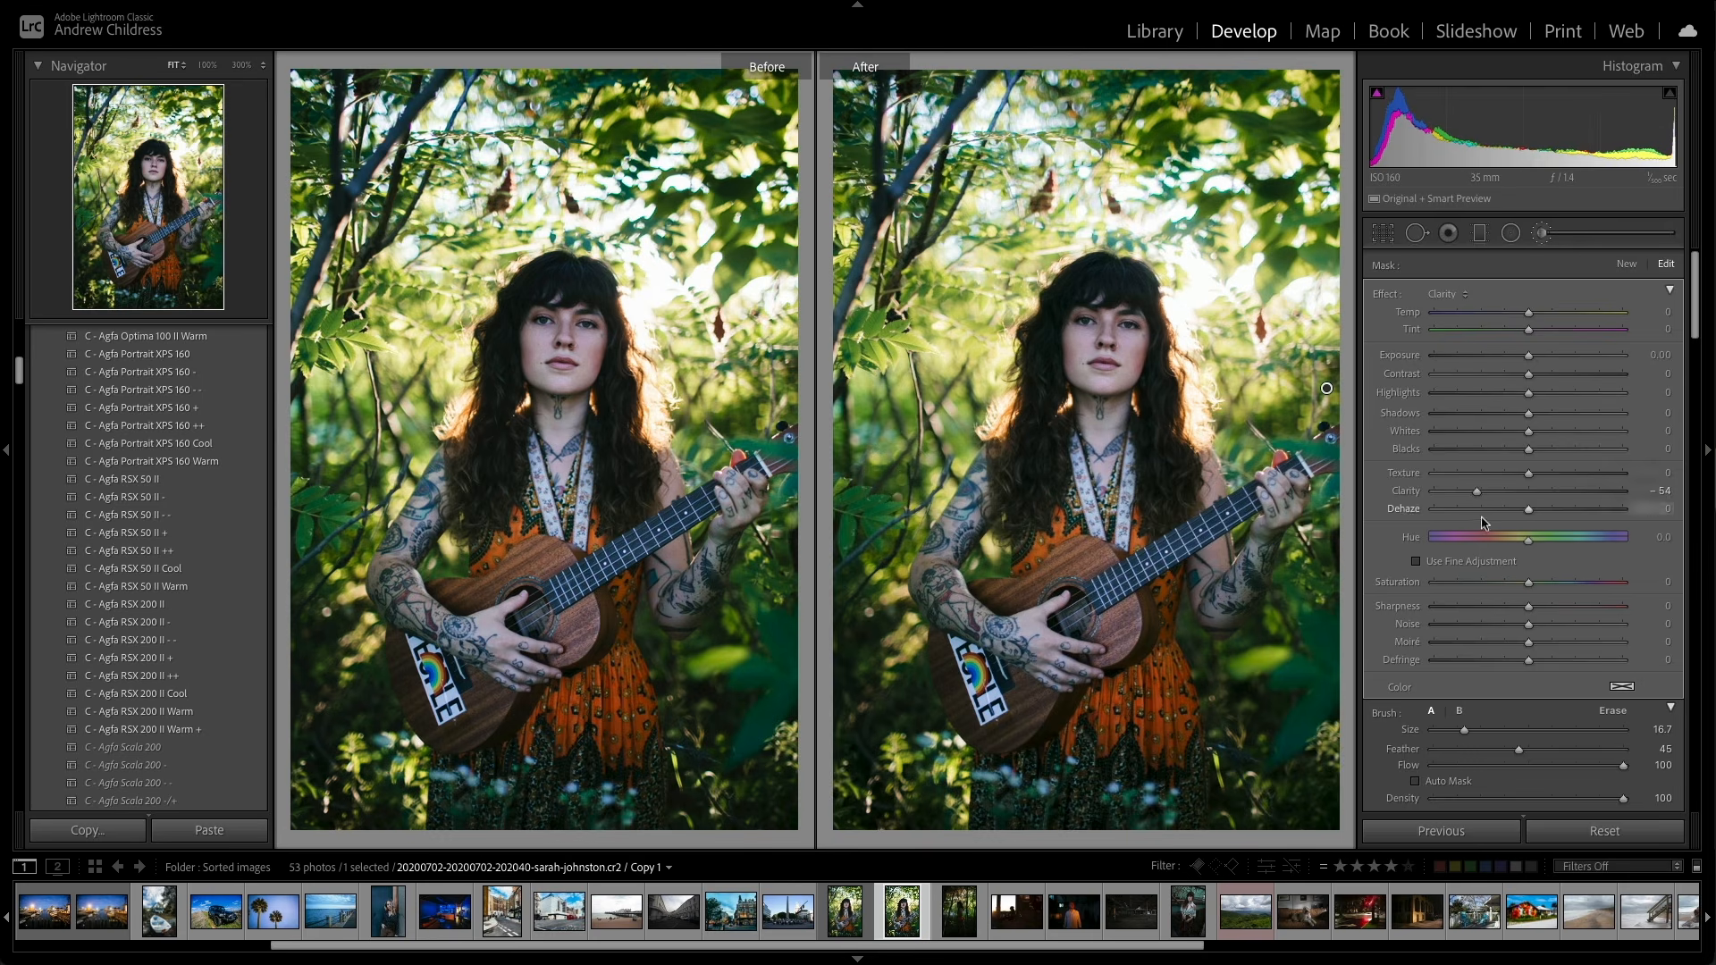
pyautogui.moveTo(1476, 490); pyautogui.dragTo(1441, 498)
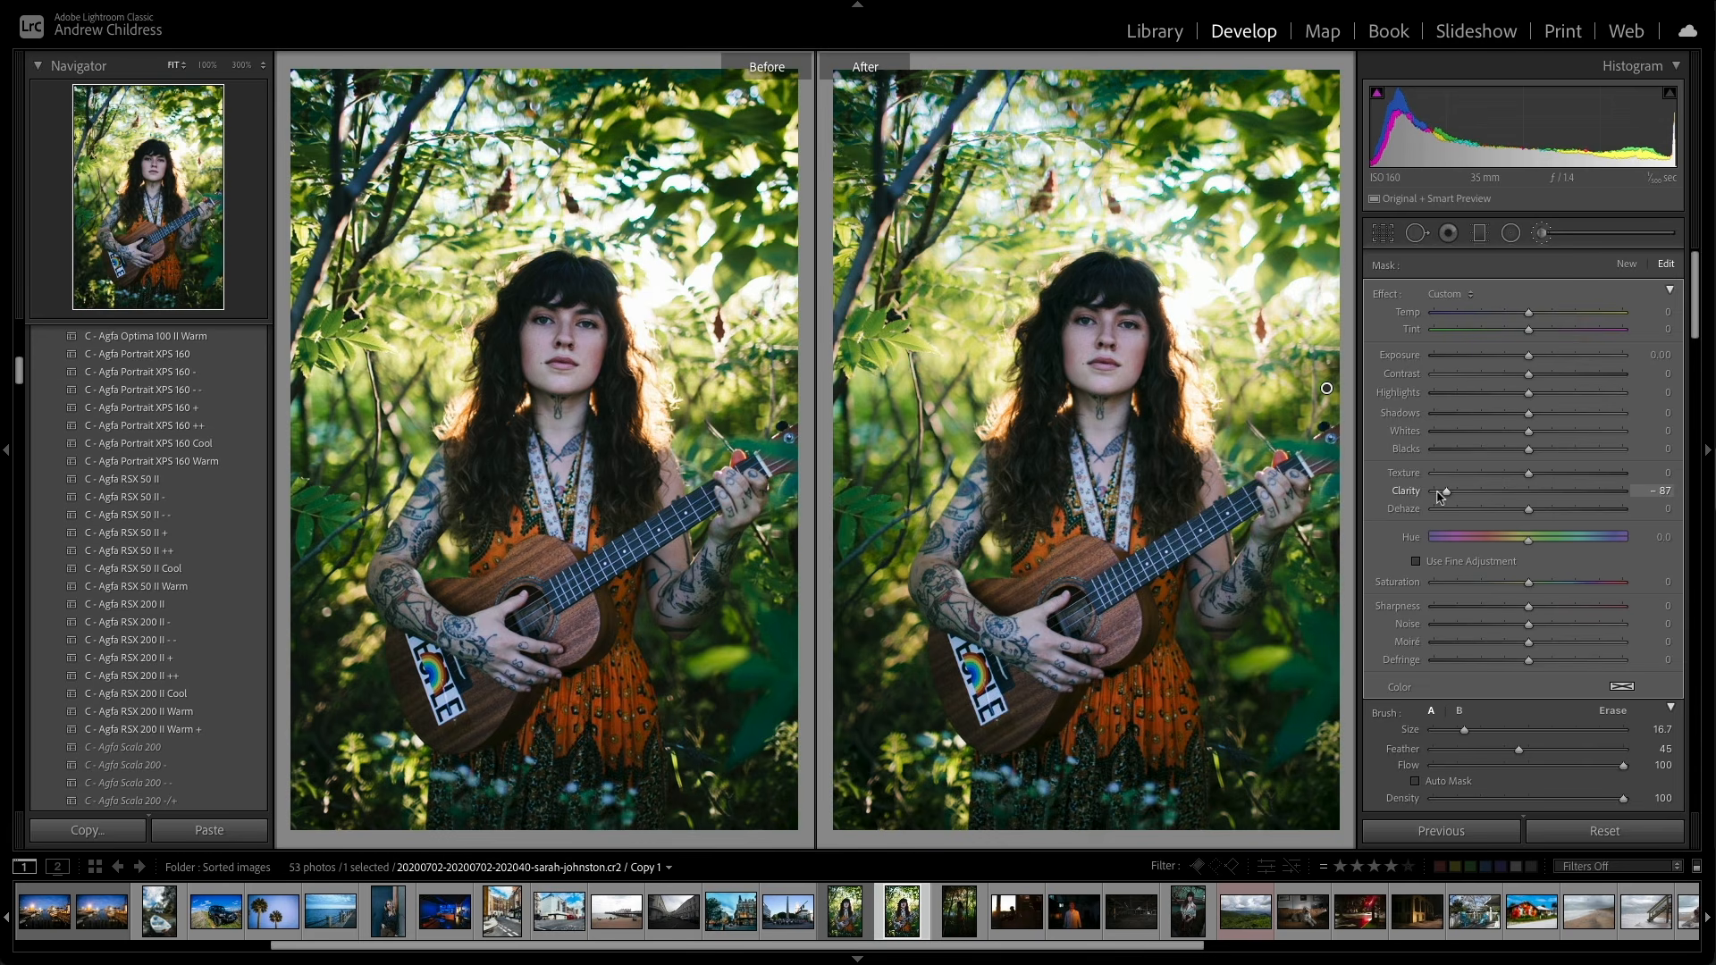
pyautogui.scroll(-1, 1439, 497)
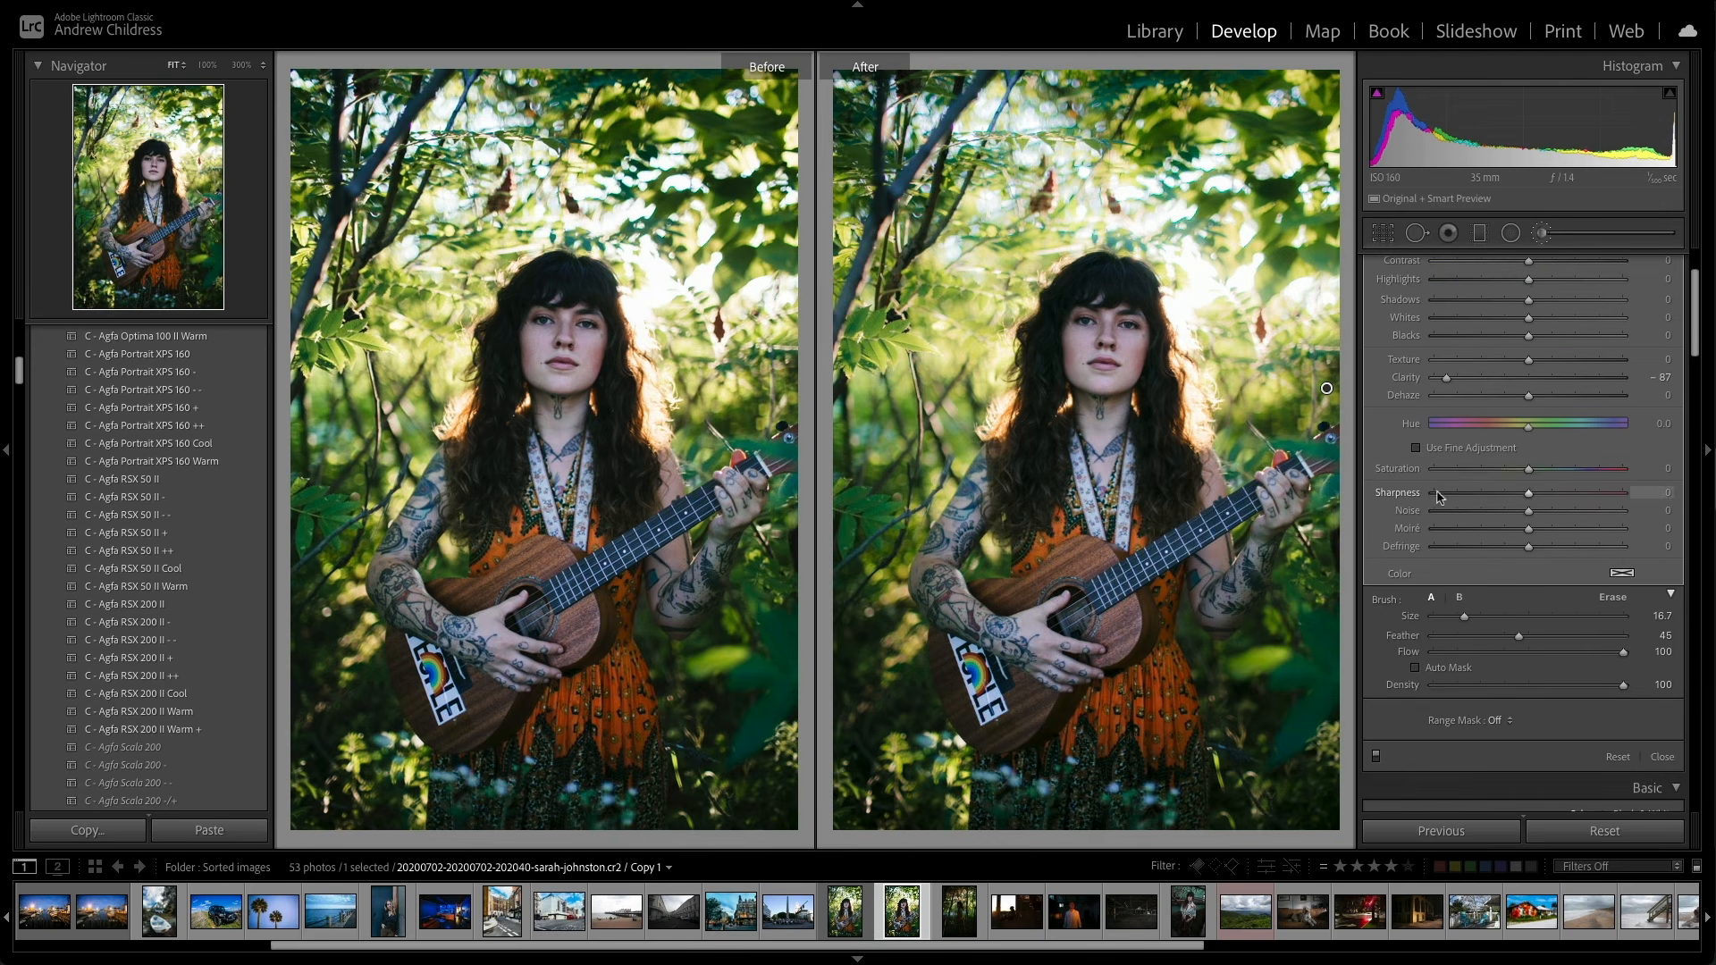
pyautogui.click(1656, 764)
# Step: Set the guitar portrait's Green Saturation to -71 and its post-crop vignetting Amount to -24
pyautogui.scroll(-10, 1655, 767)
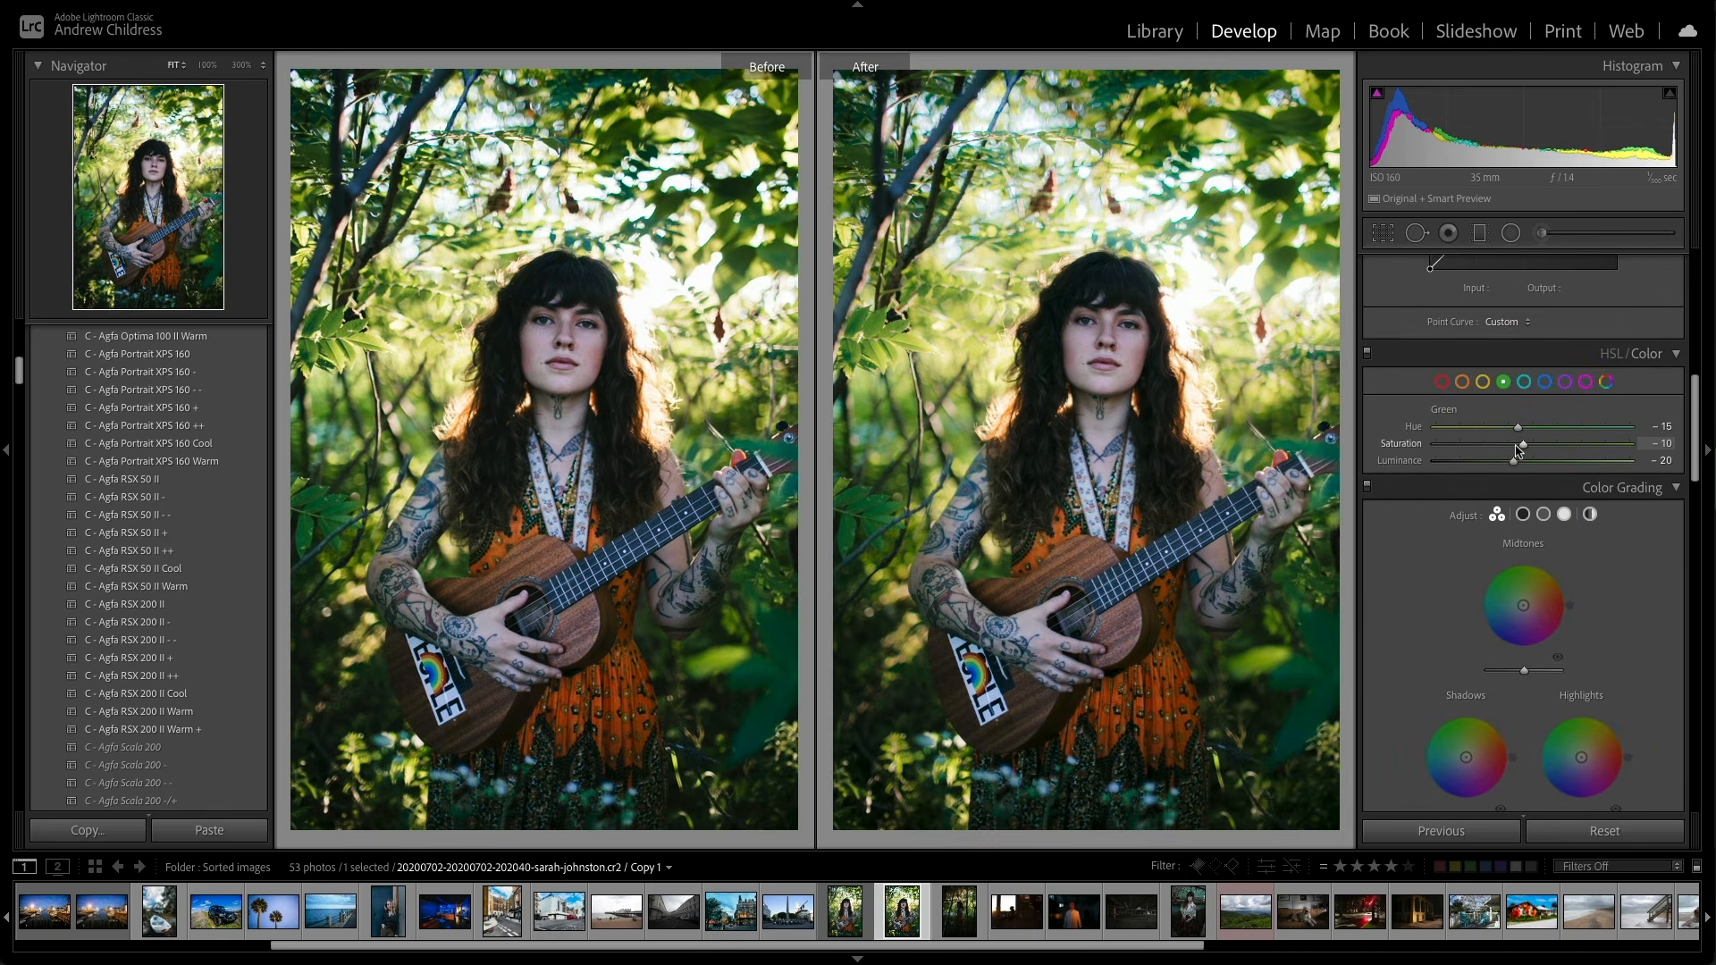
pyautogui.moveTo(1517, 450); pyautogui.dragTo(1457, 451)
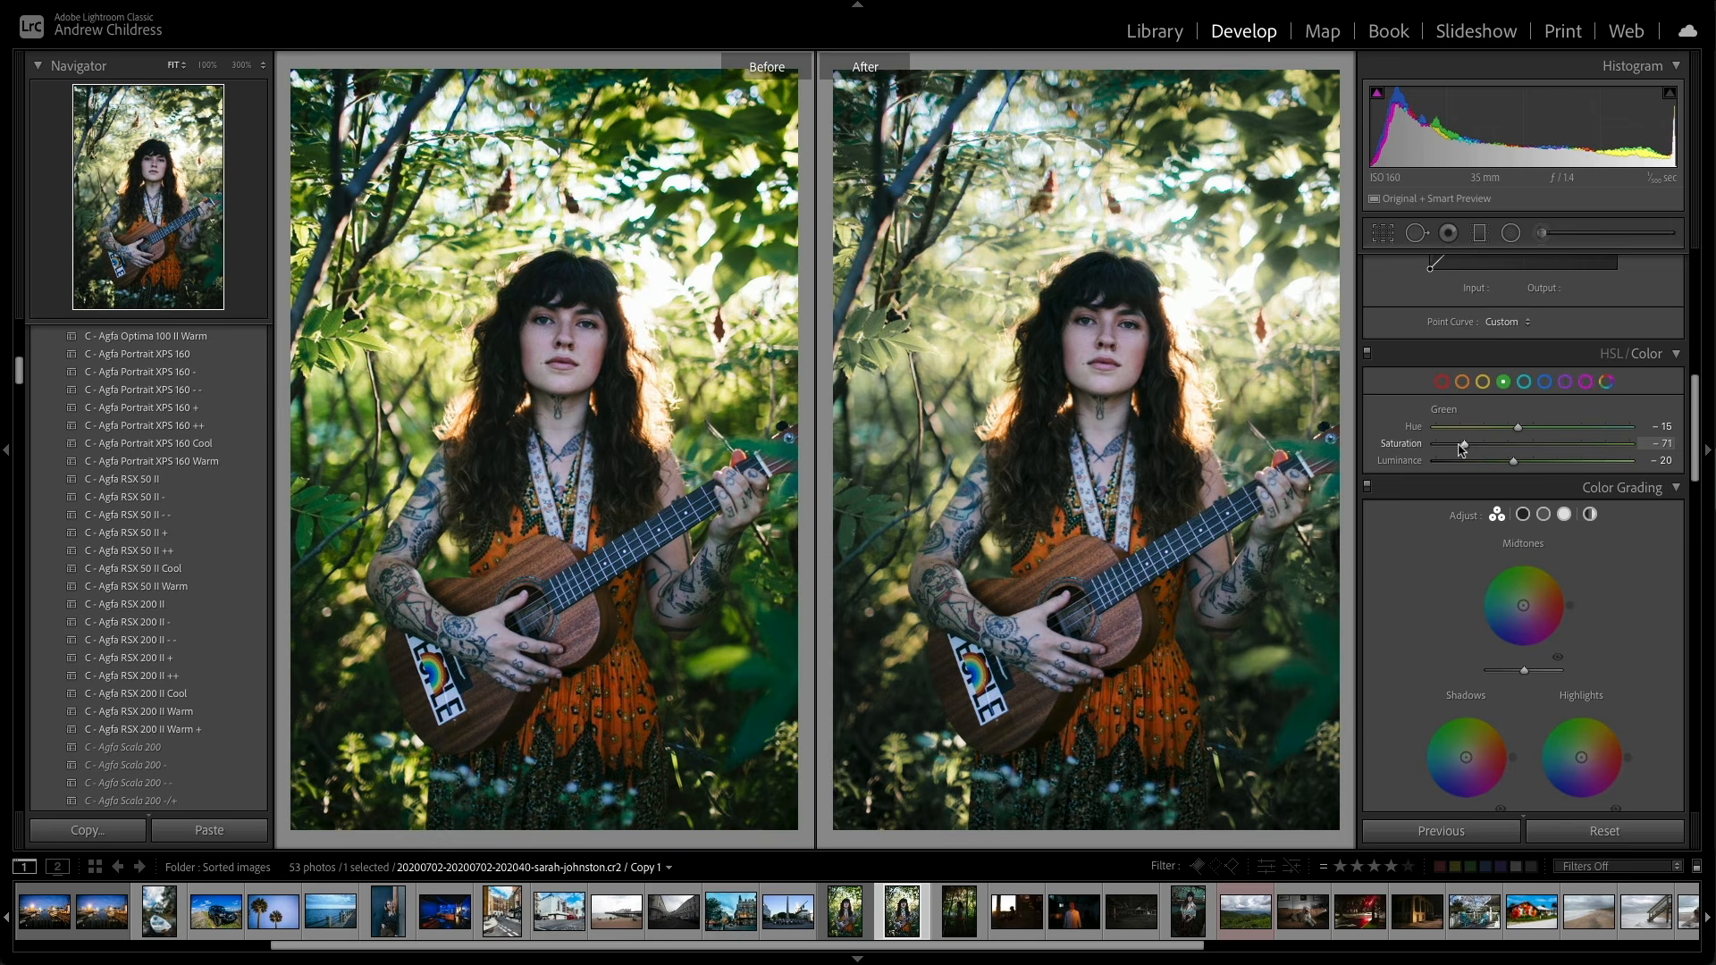
pyautogui.moveTo(1690, 438); pyautogui.dragTo(1670, 740)
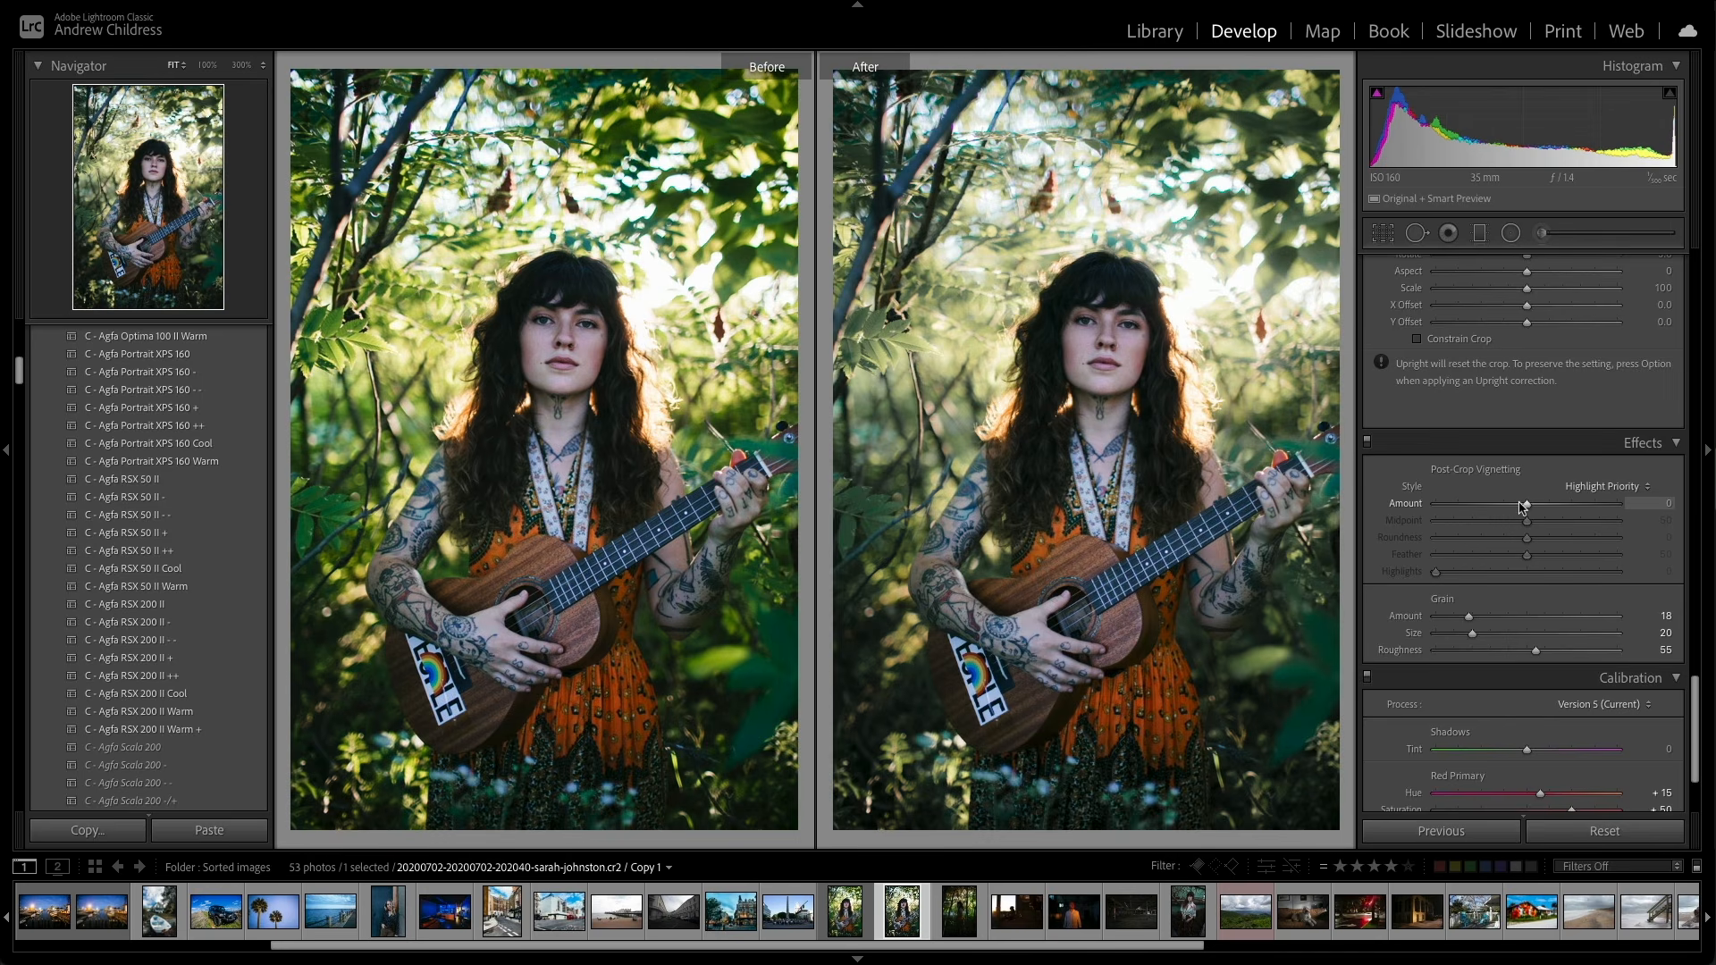
pyautogui.moveTo(1522, 508)
pyautogui.mouseDown()
pyautogui.moveTo(1488, 508)
pyautogui.moveTo(1503, 507)
pyautogui.mouseUp()
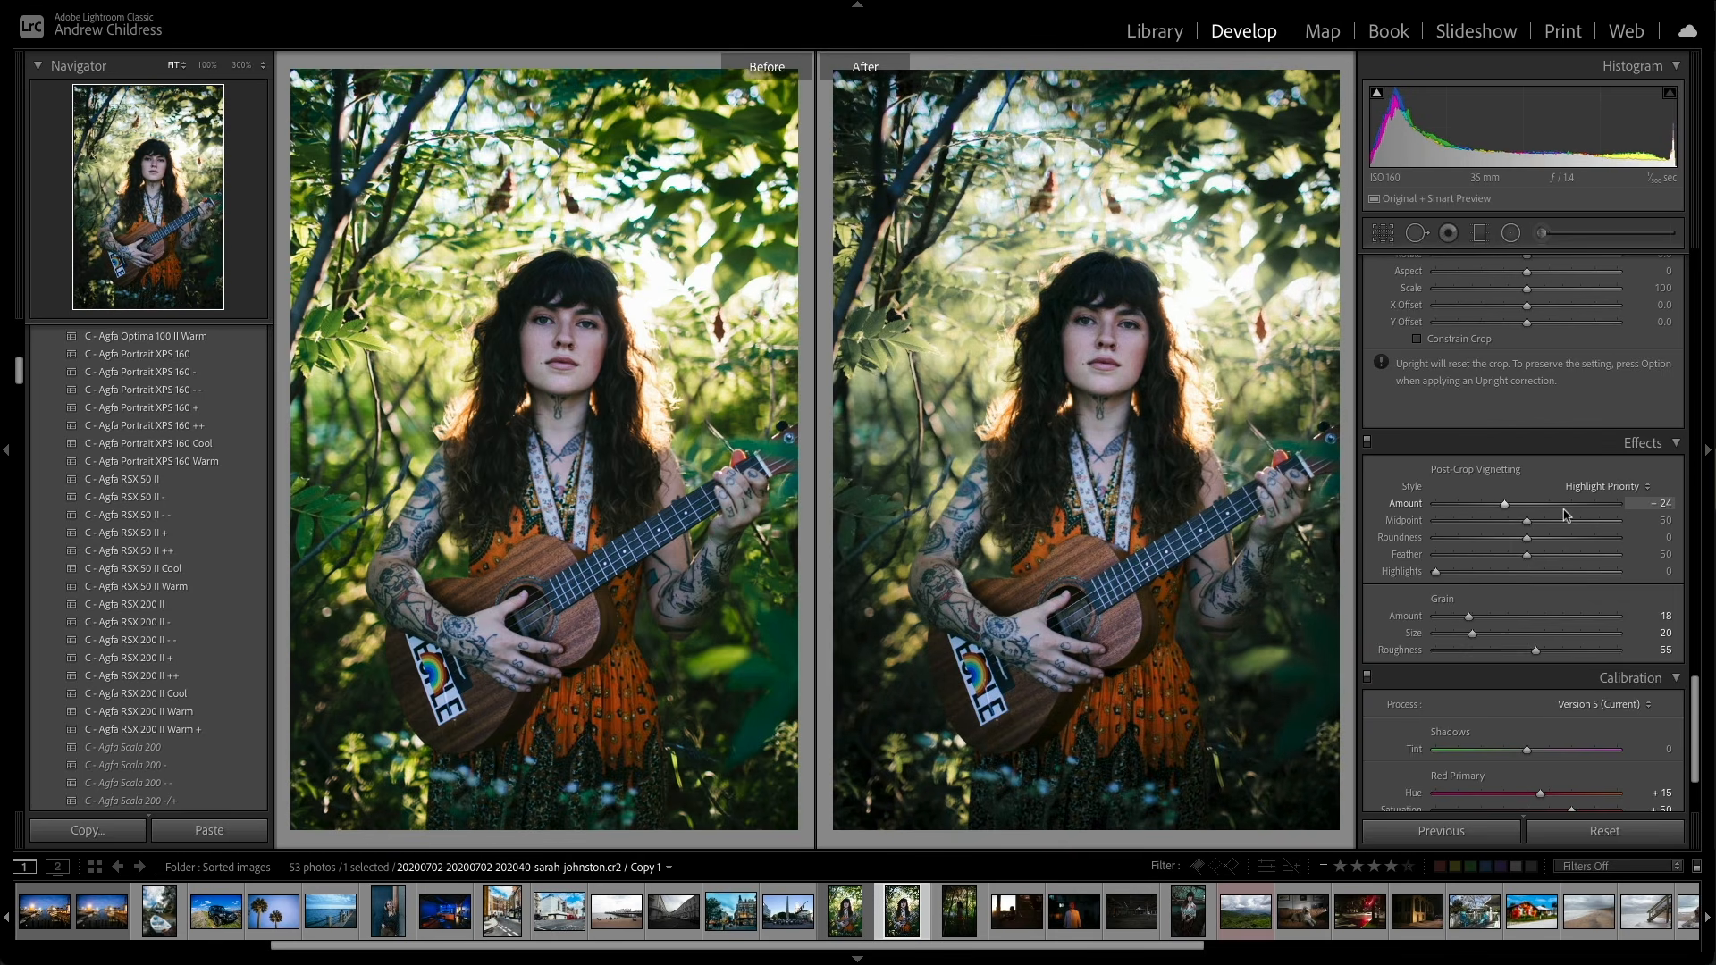
pyautogui.scroll(10, 1564, 515)
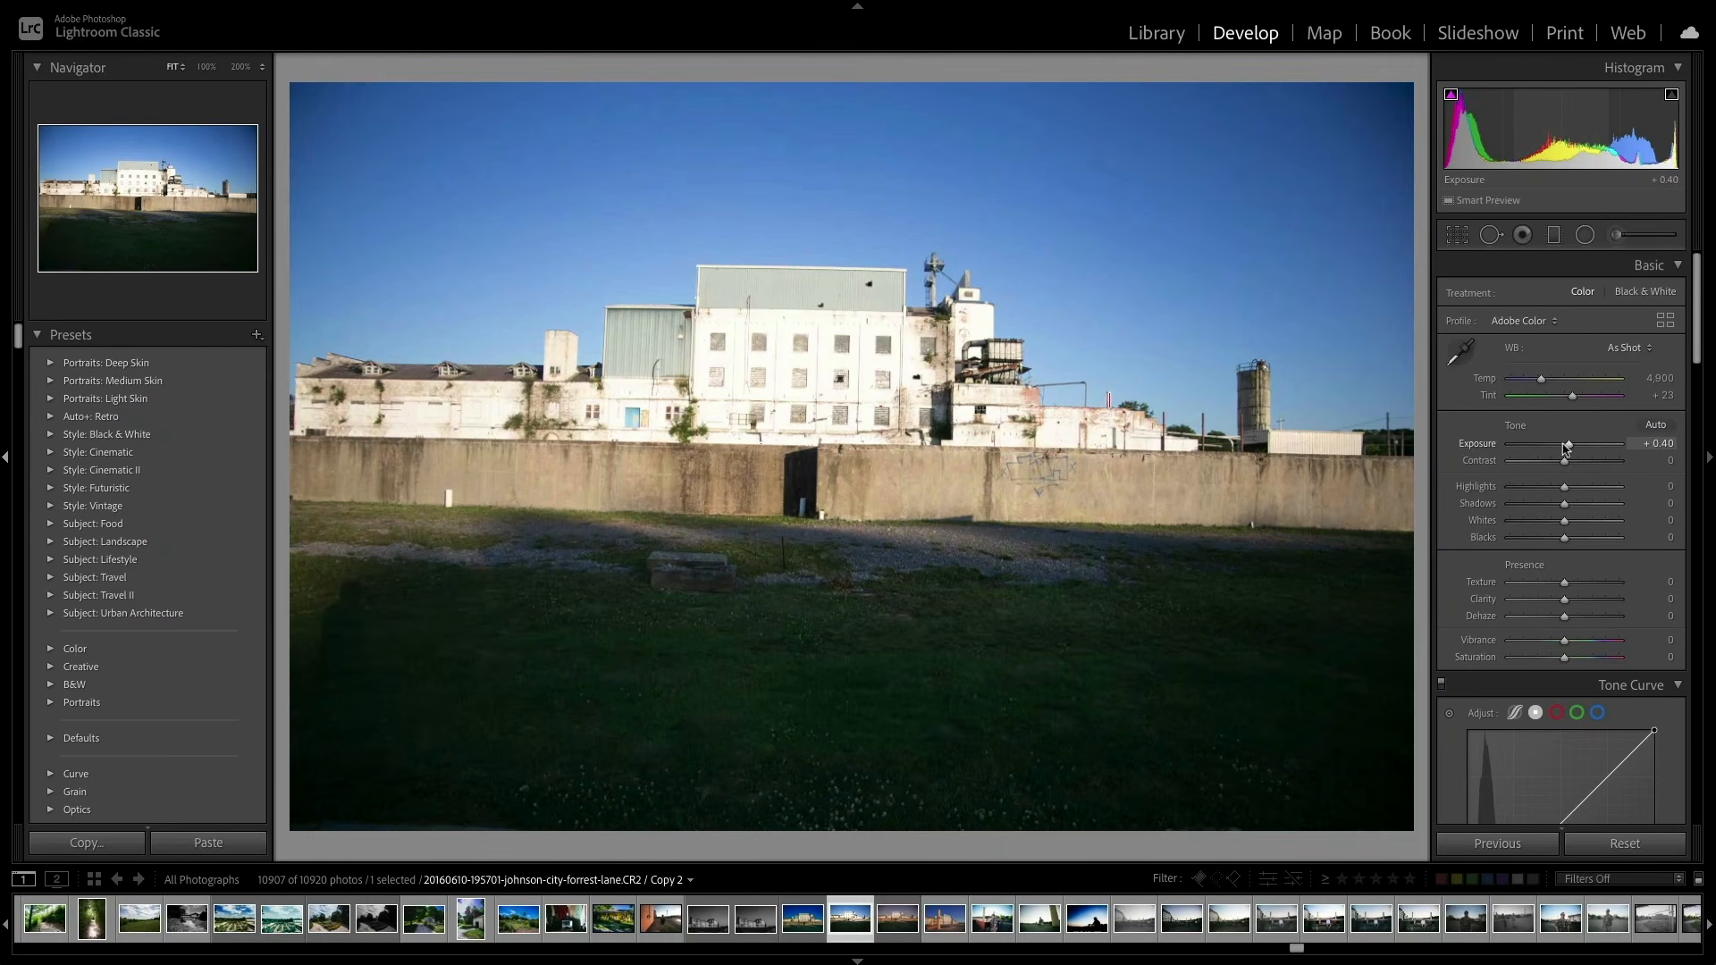
# Step: Set Highlights to -74 and Whites to -100 on the white factory photo, and raise its Blacks and Shadows
pyautogui.moveTo(1564, 520); pyautogui.dragTo(1520, 492)
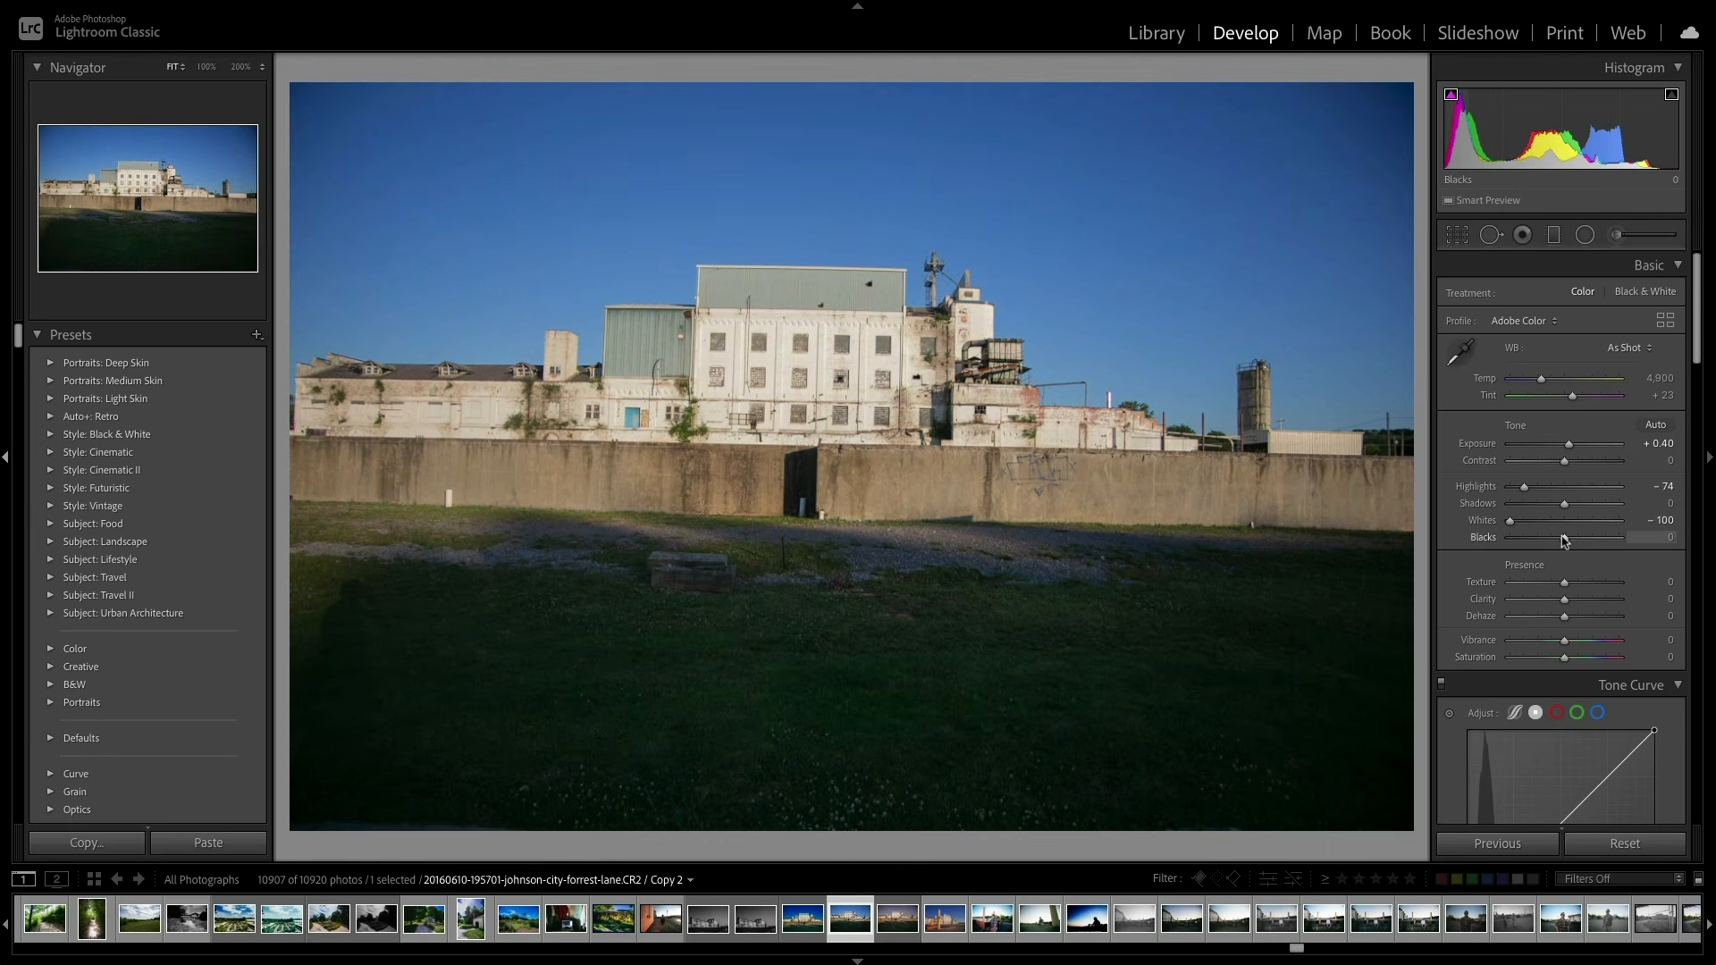
pyautogui.moveTo(1564, 541); pyautogui.dragTo(1582, 507)
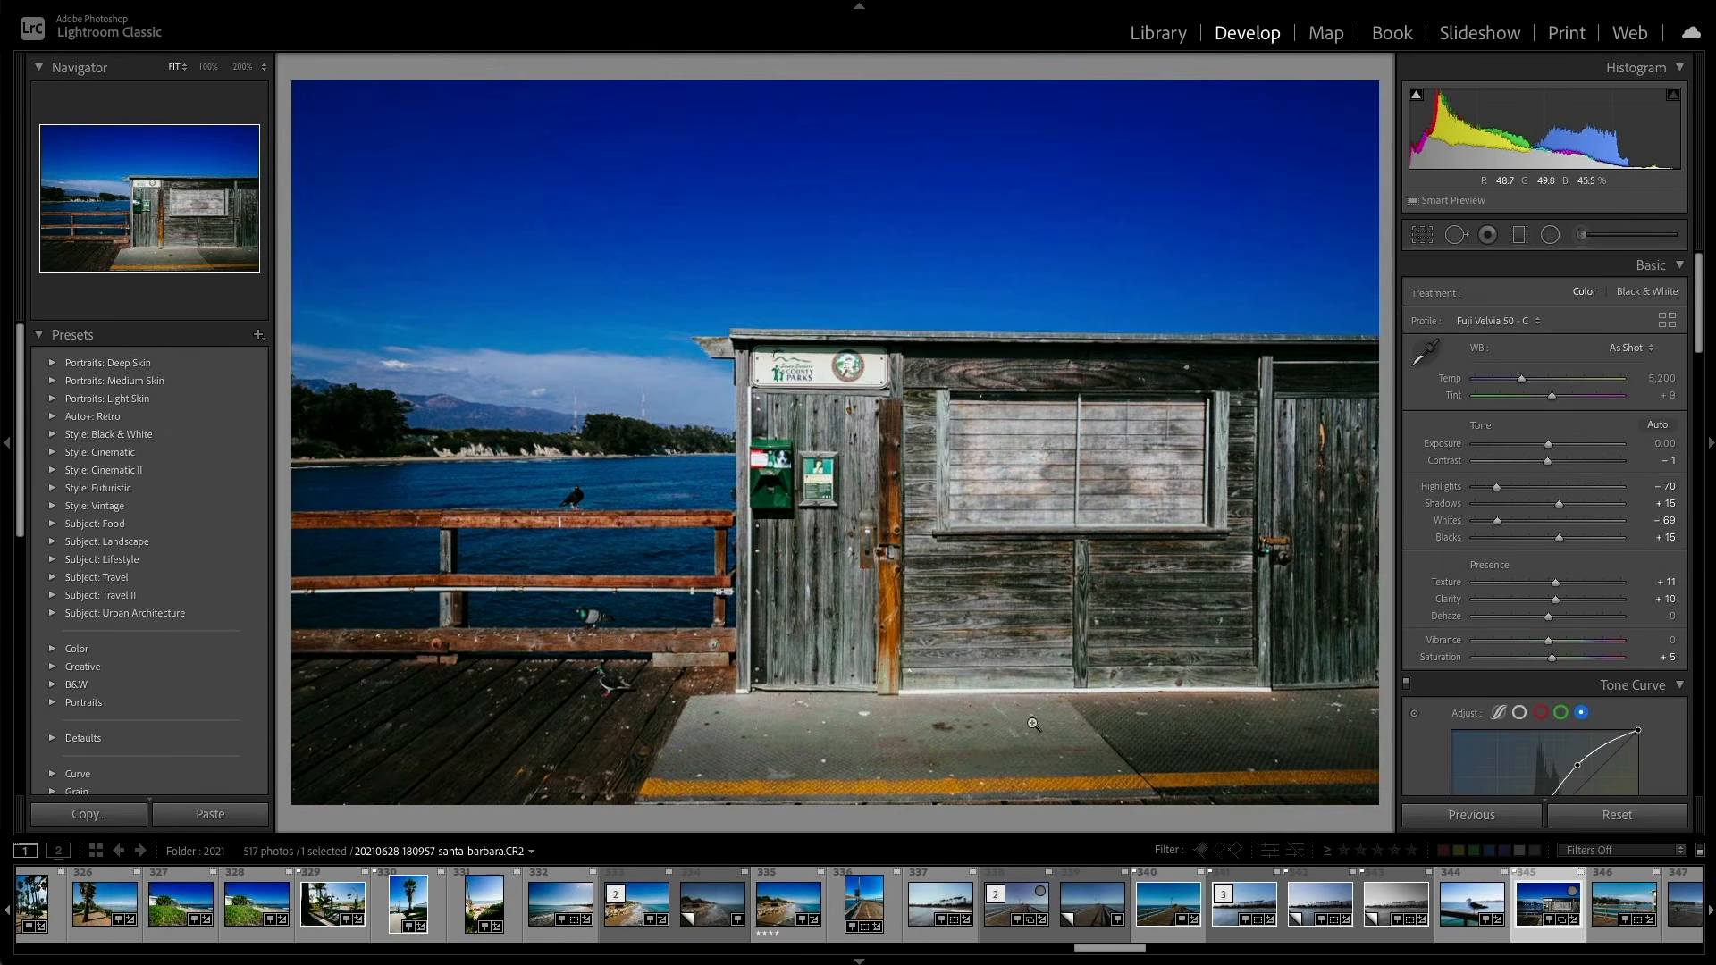
# Step: Select the unedited beach photo with the rocky shoreline and apply a preset from the User Presets group
pyautogui.click(721, 902)
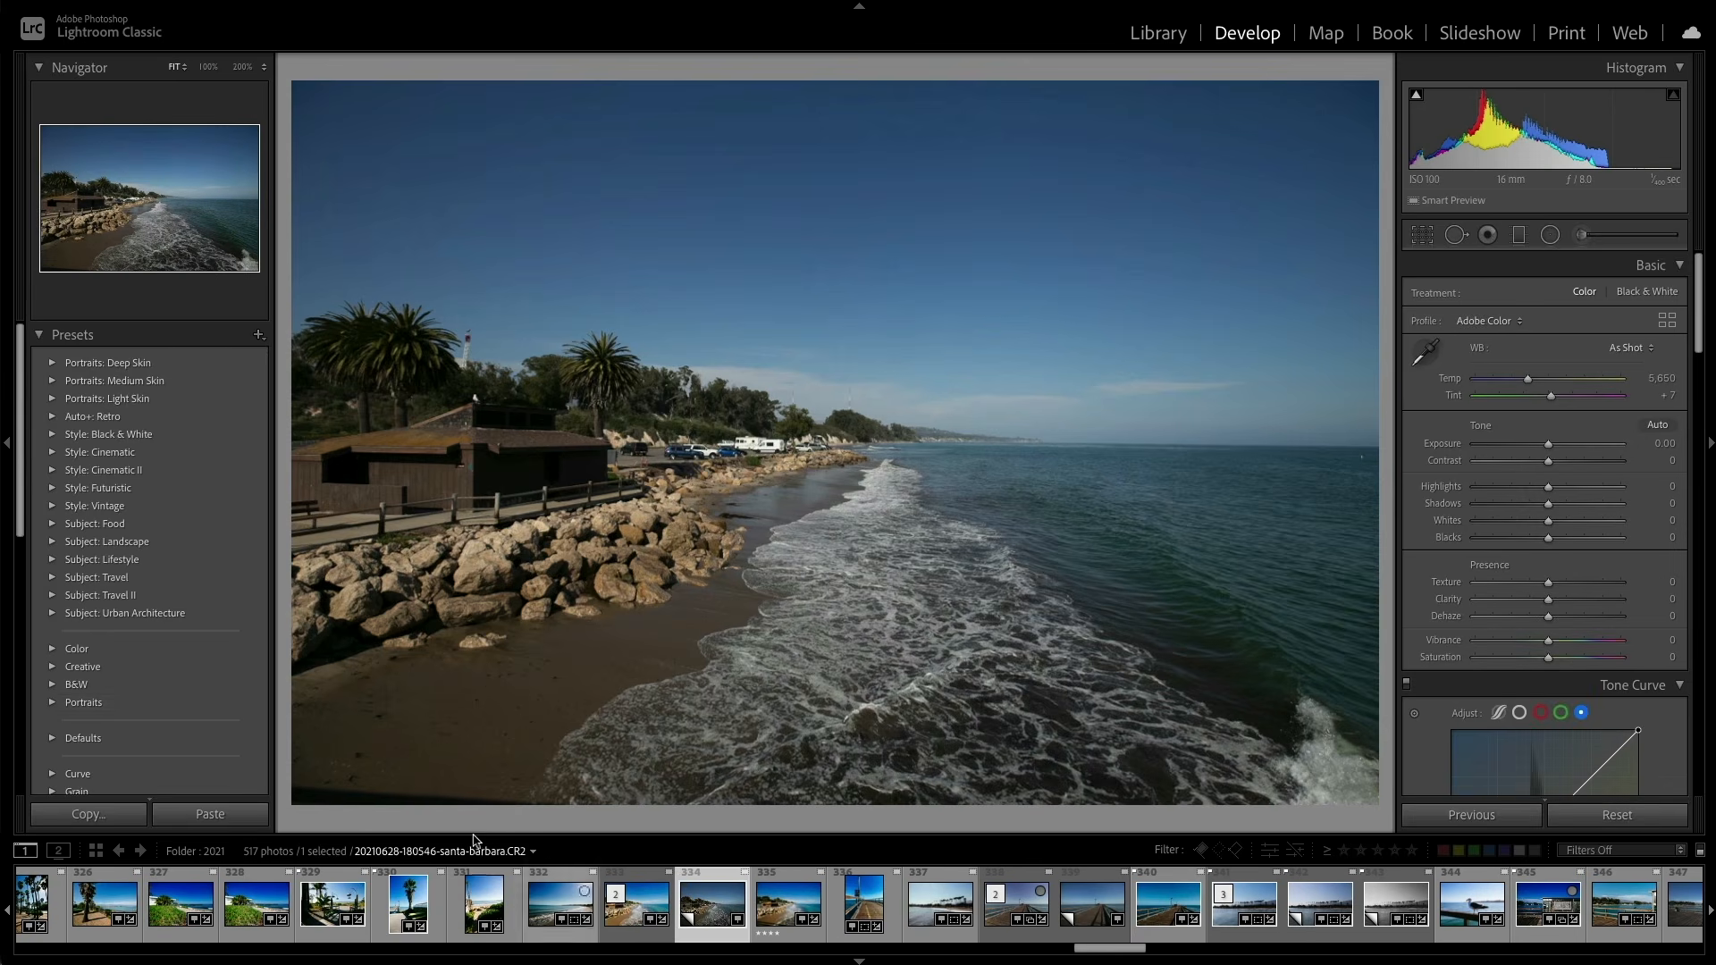
pyautogui.scroll(-2, 223, 703)
pyautogui.scroll(-5, 222, 704)
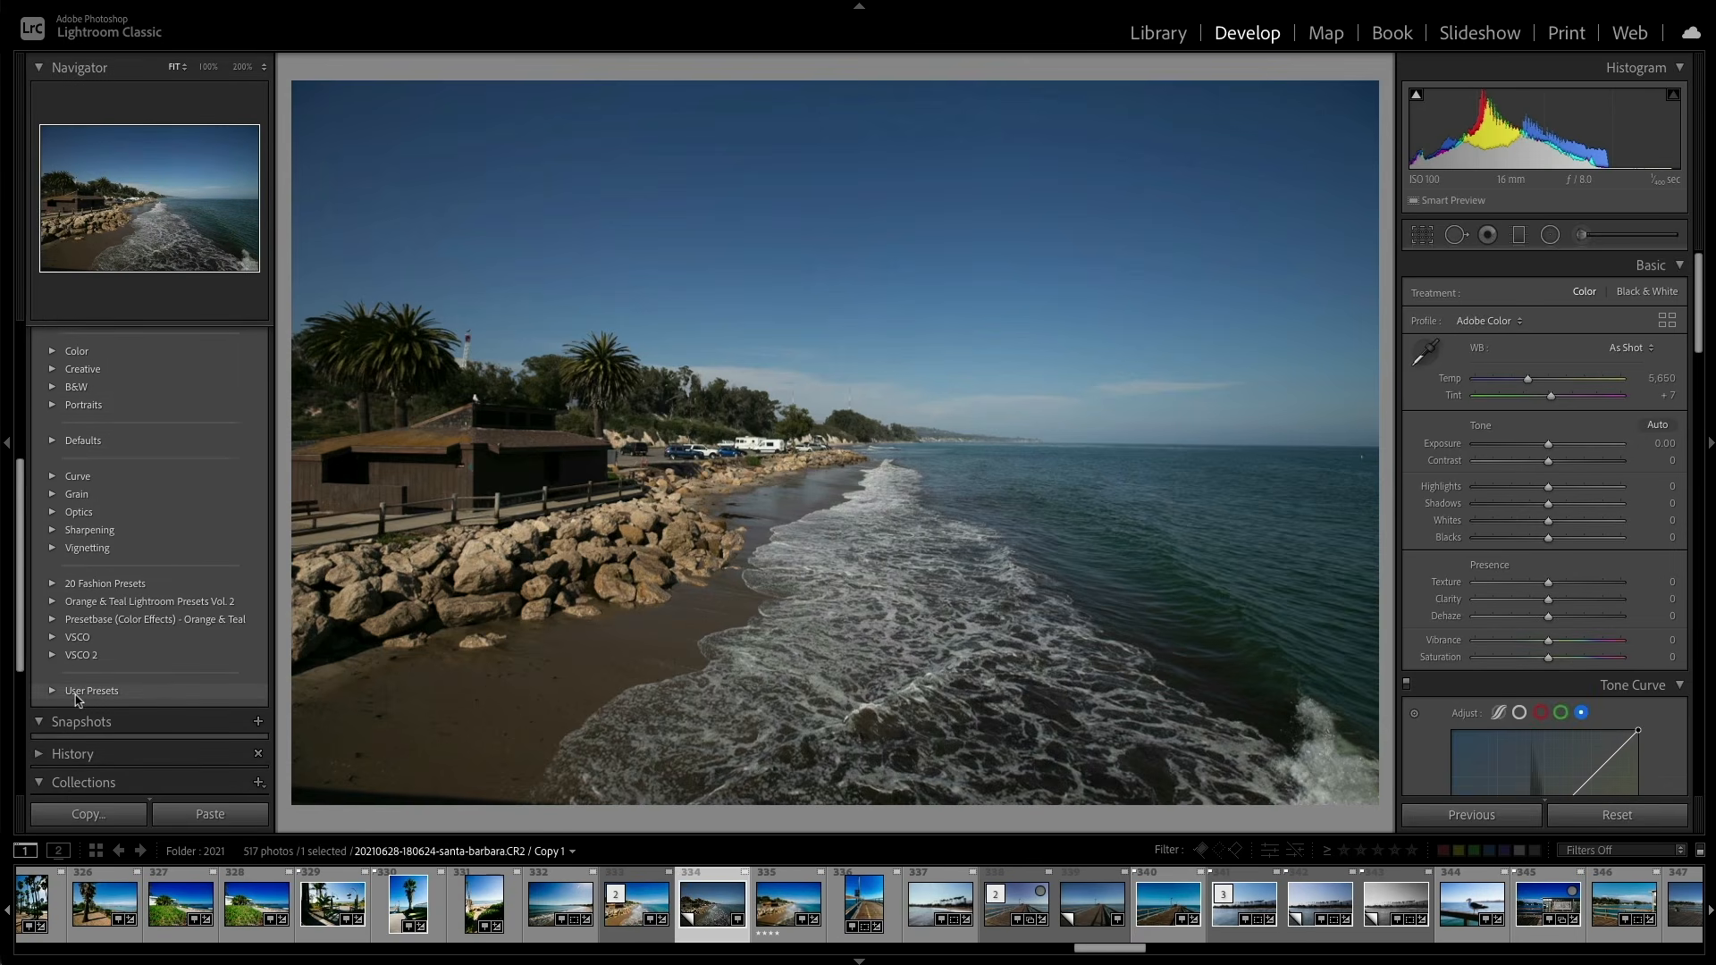
pyautogui.click(51, 693)
pyautogui.click(195, 729)
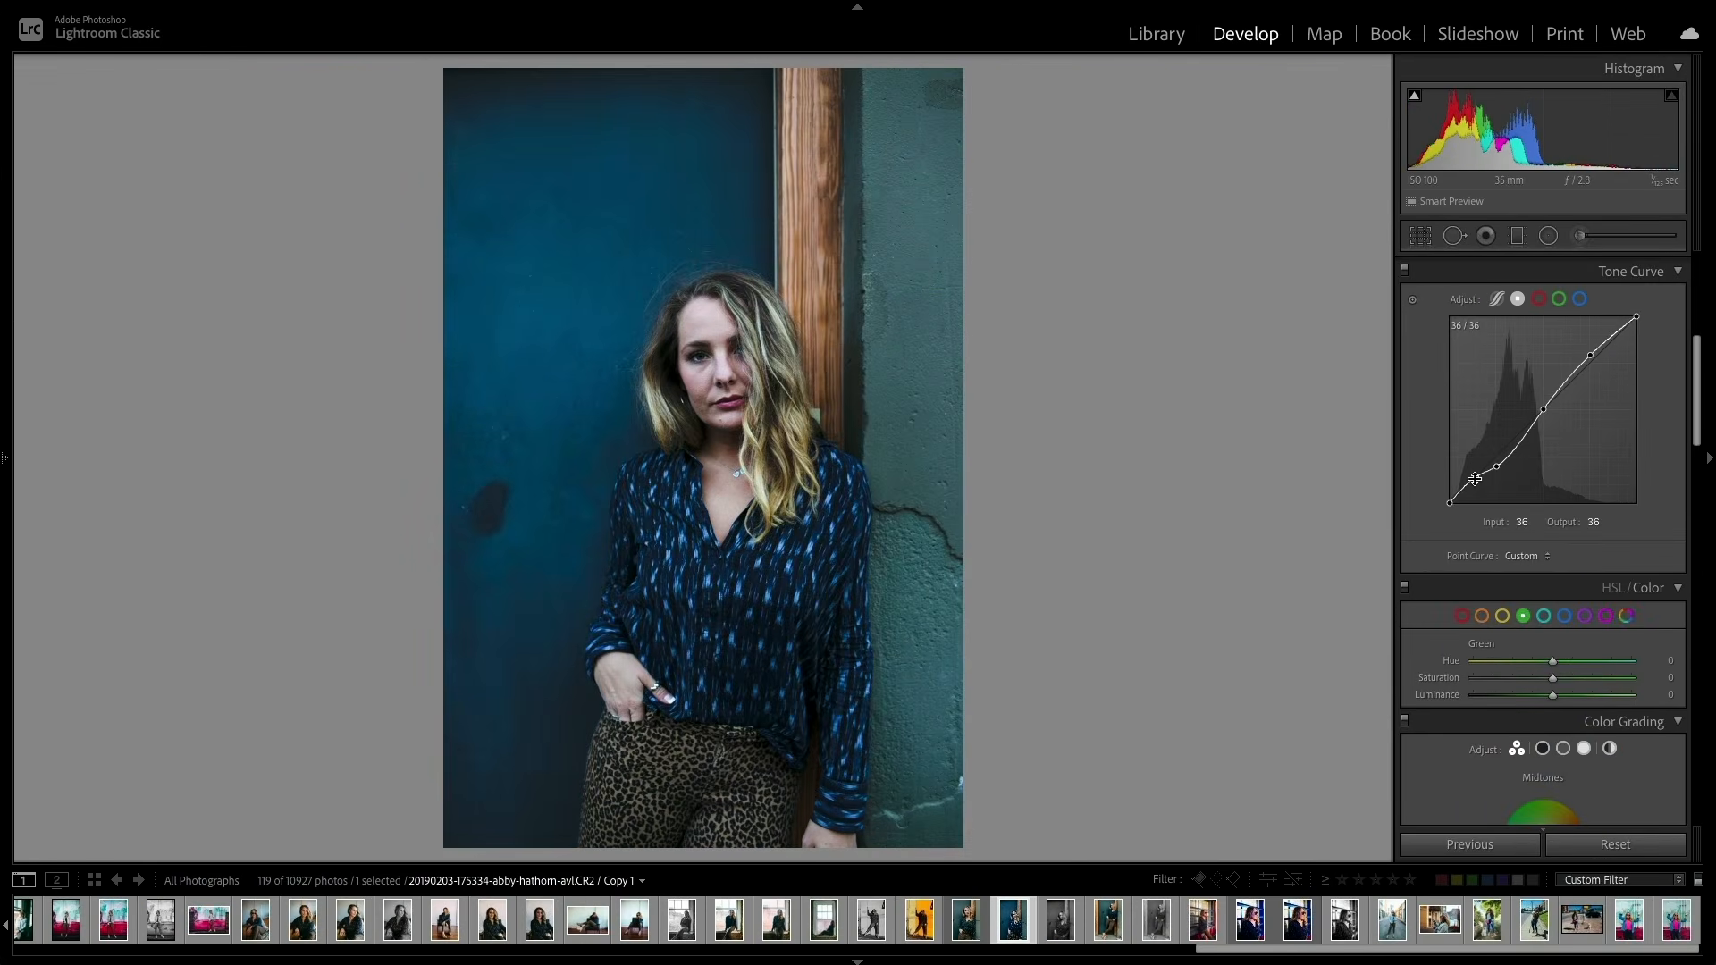
# Step: Fade the blue-door portrait's tone curve with the black point at output 32 and the white point at output 238, and increase the Blue Hue
pyautogui.click(1476, 478)
pyautogui.hotkey('ctrl', 'z')
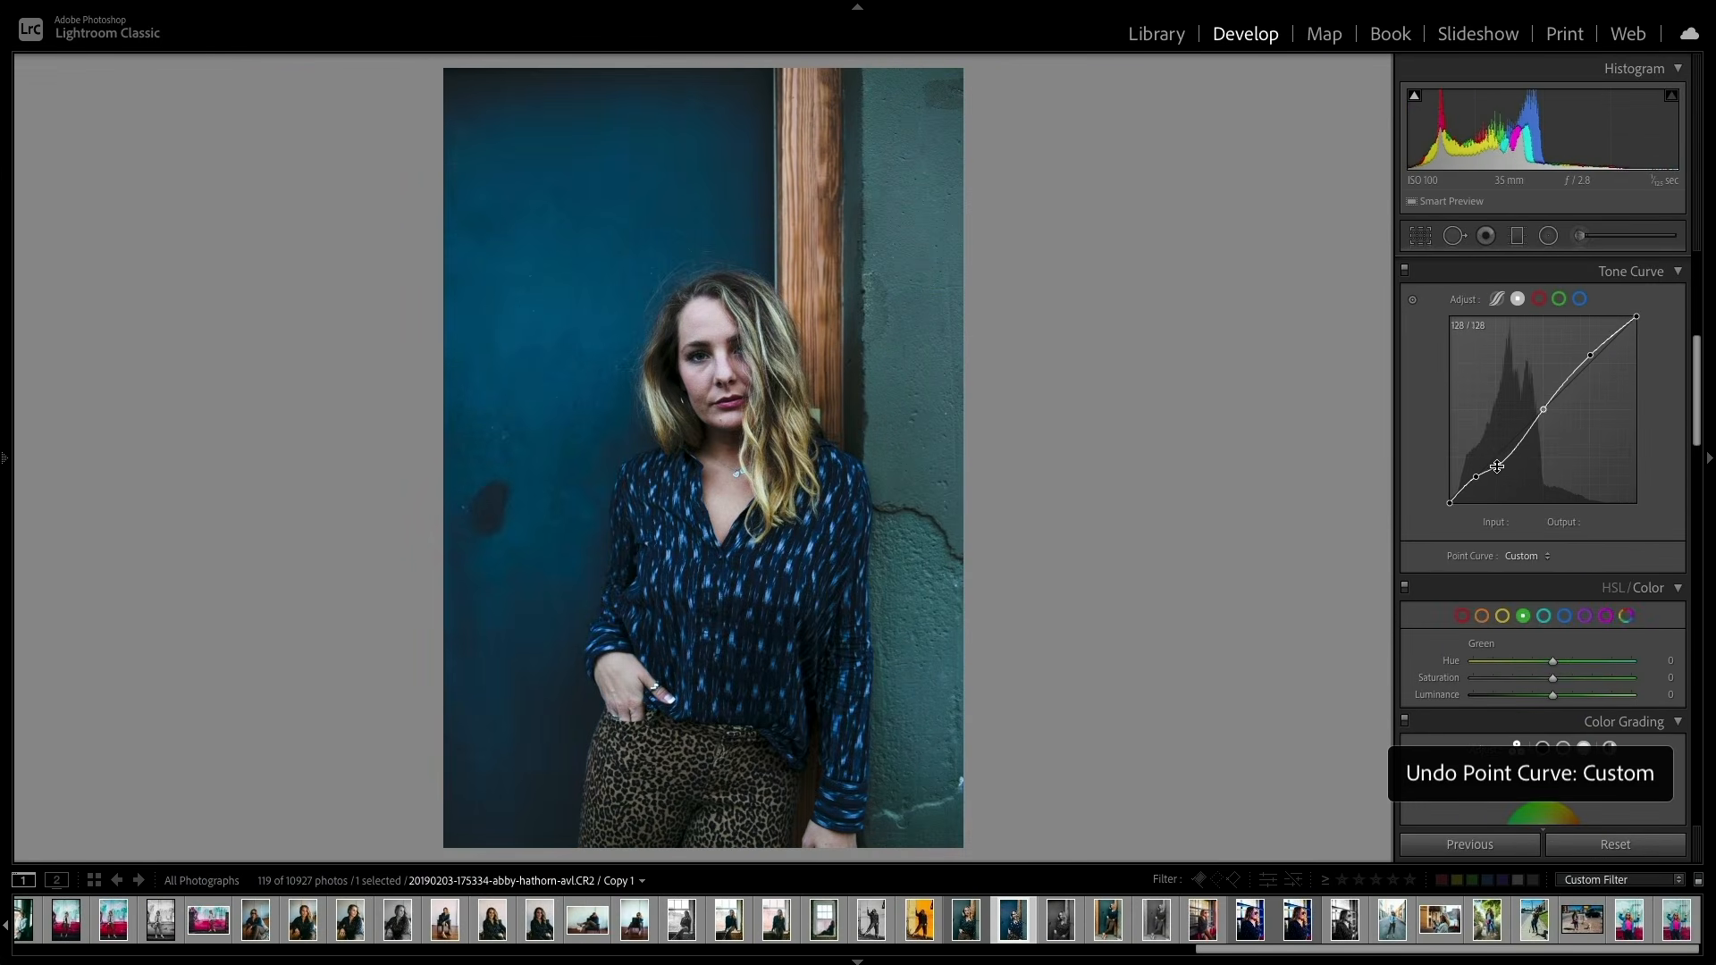
pyautogui.moveTo(1496, 467); pyautogui.dragTo(1448, 482)
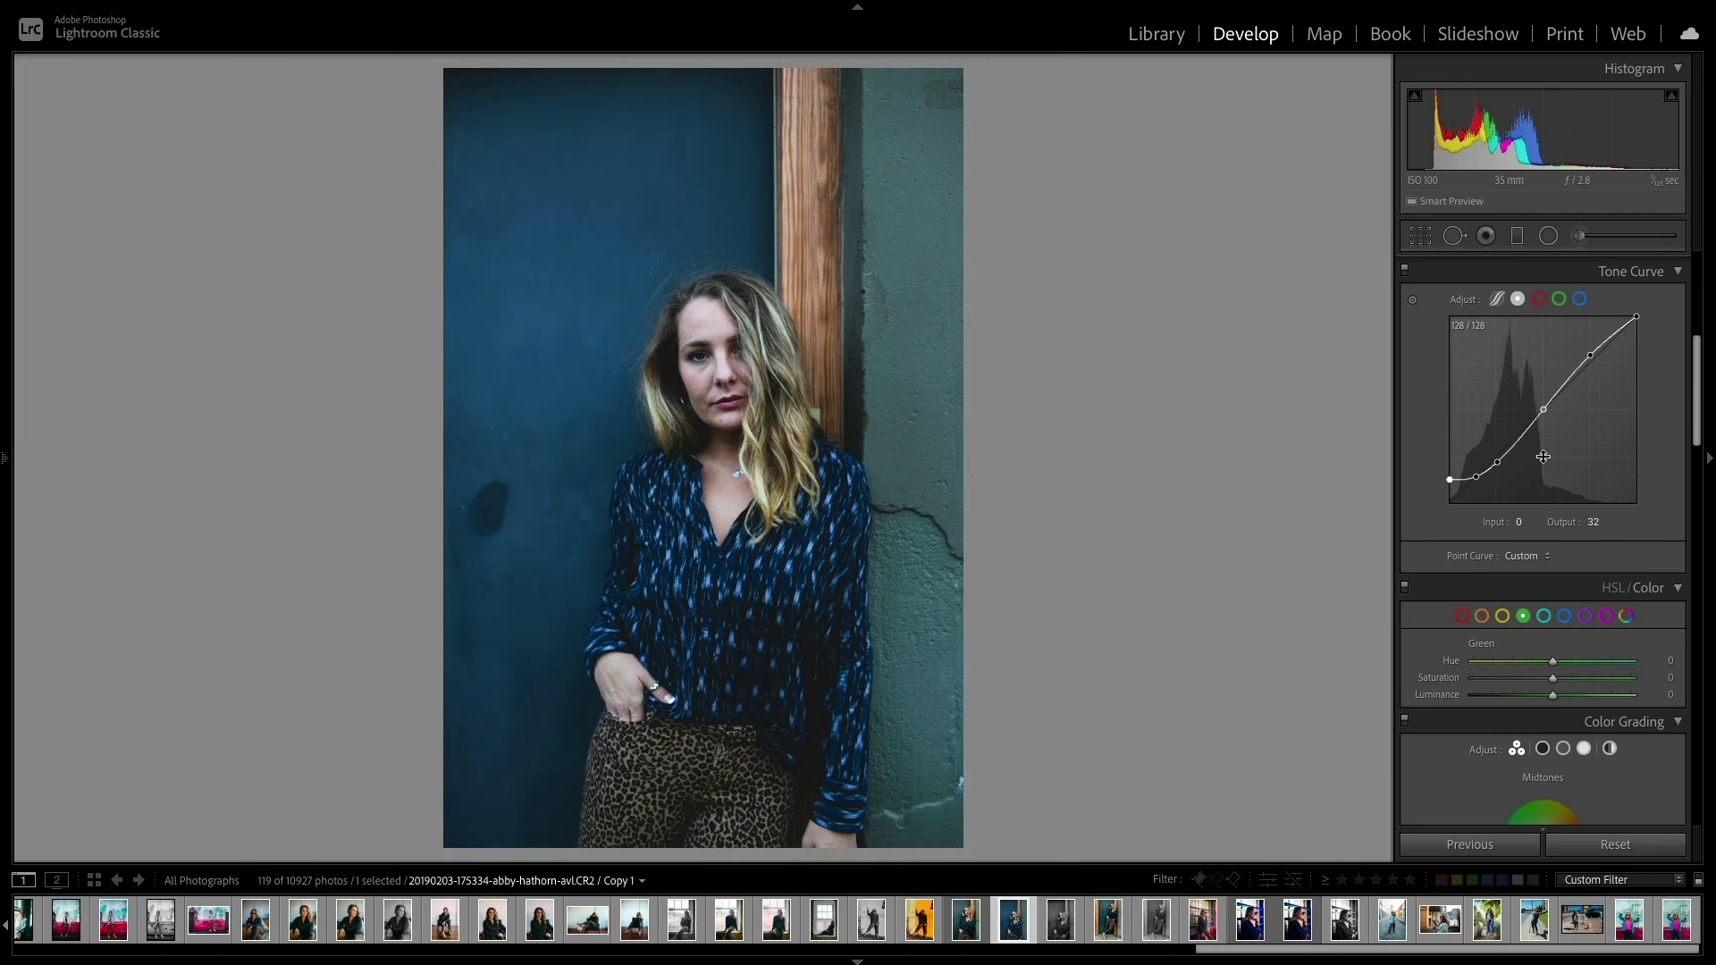
pyautogui.click(1637, 318)
pyautogui.moveTo(1637, 320)
pyautogui.mouseDown()
pyautogui.moveTo(1638, 336)
pyautogui.moveTo(1638, 320)
pyautogui.mouseUp()
pyautogui.moveTo(1638, 320); pyautogui.dragTo(1638, 330)
pyautogui.click(1563, 619)
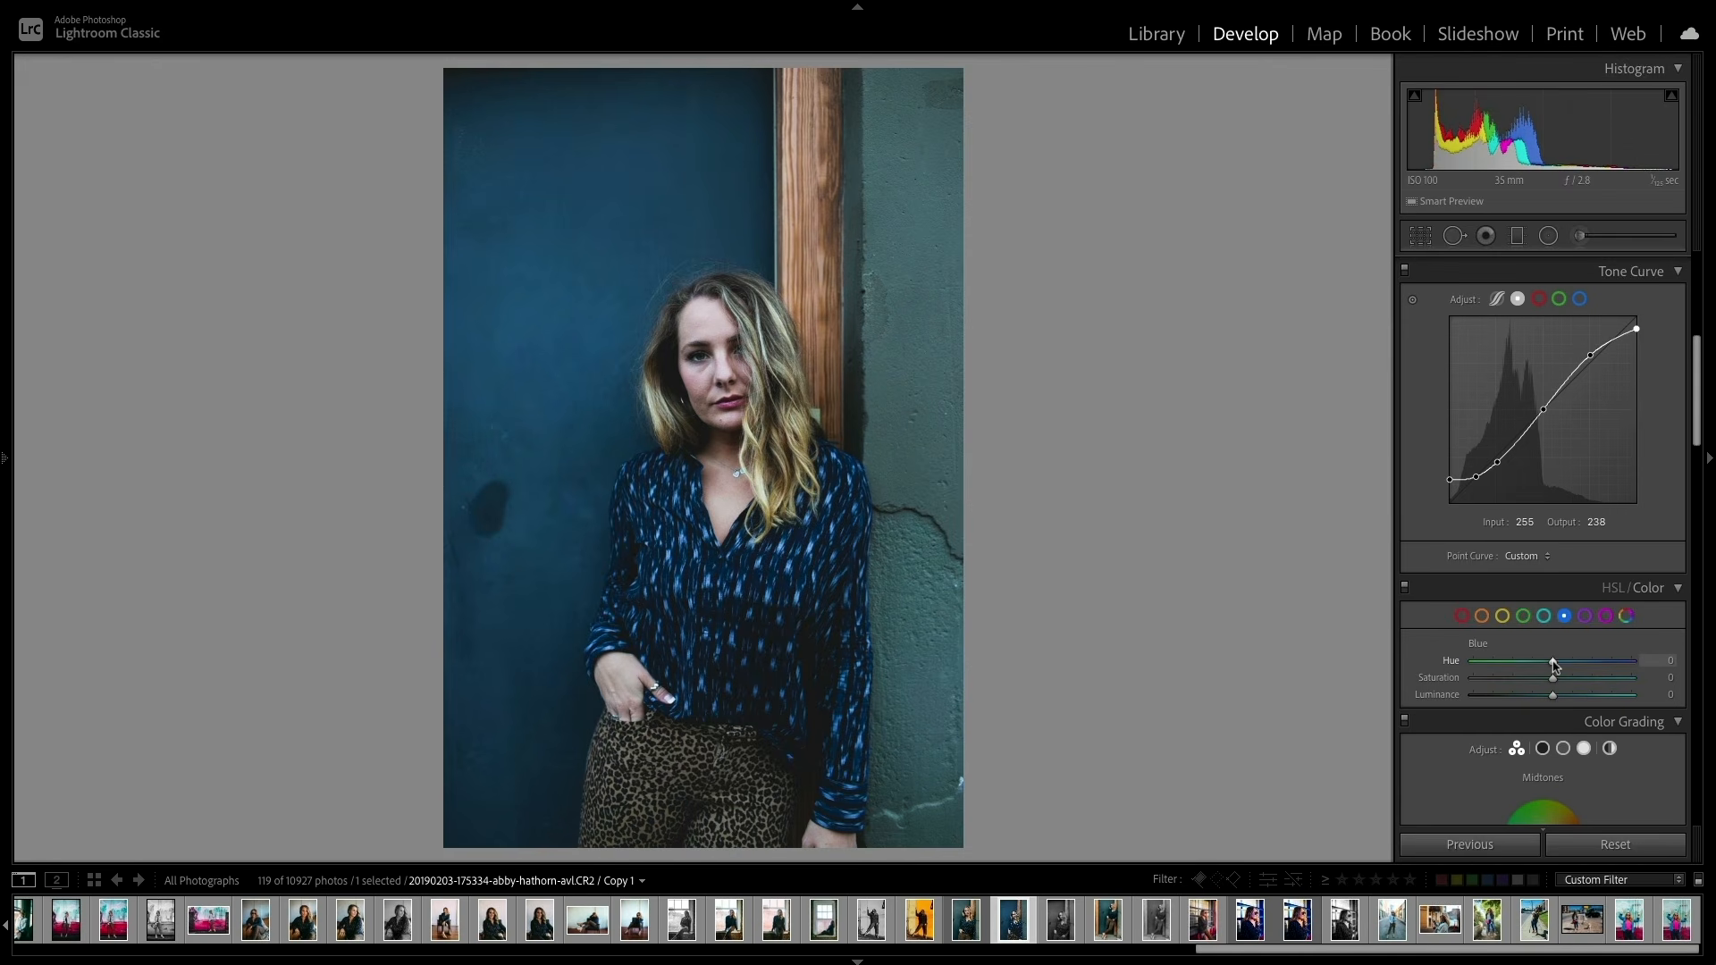
pyautogui.moveTo(1552, 661)
pyautogui.mouseDown()
pyautogui.moveTo(1503, 663)
pyautogui.moveTo(1573, 667)
pyautogui.mouseUp()
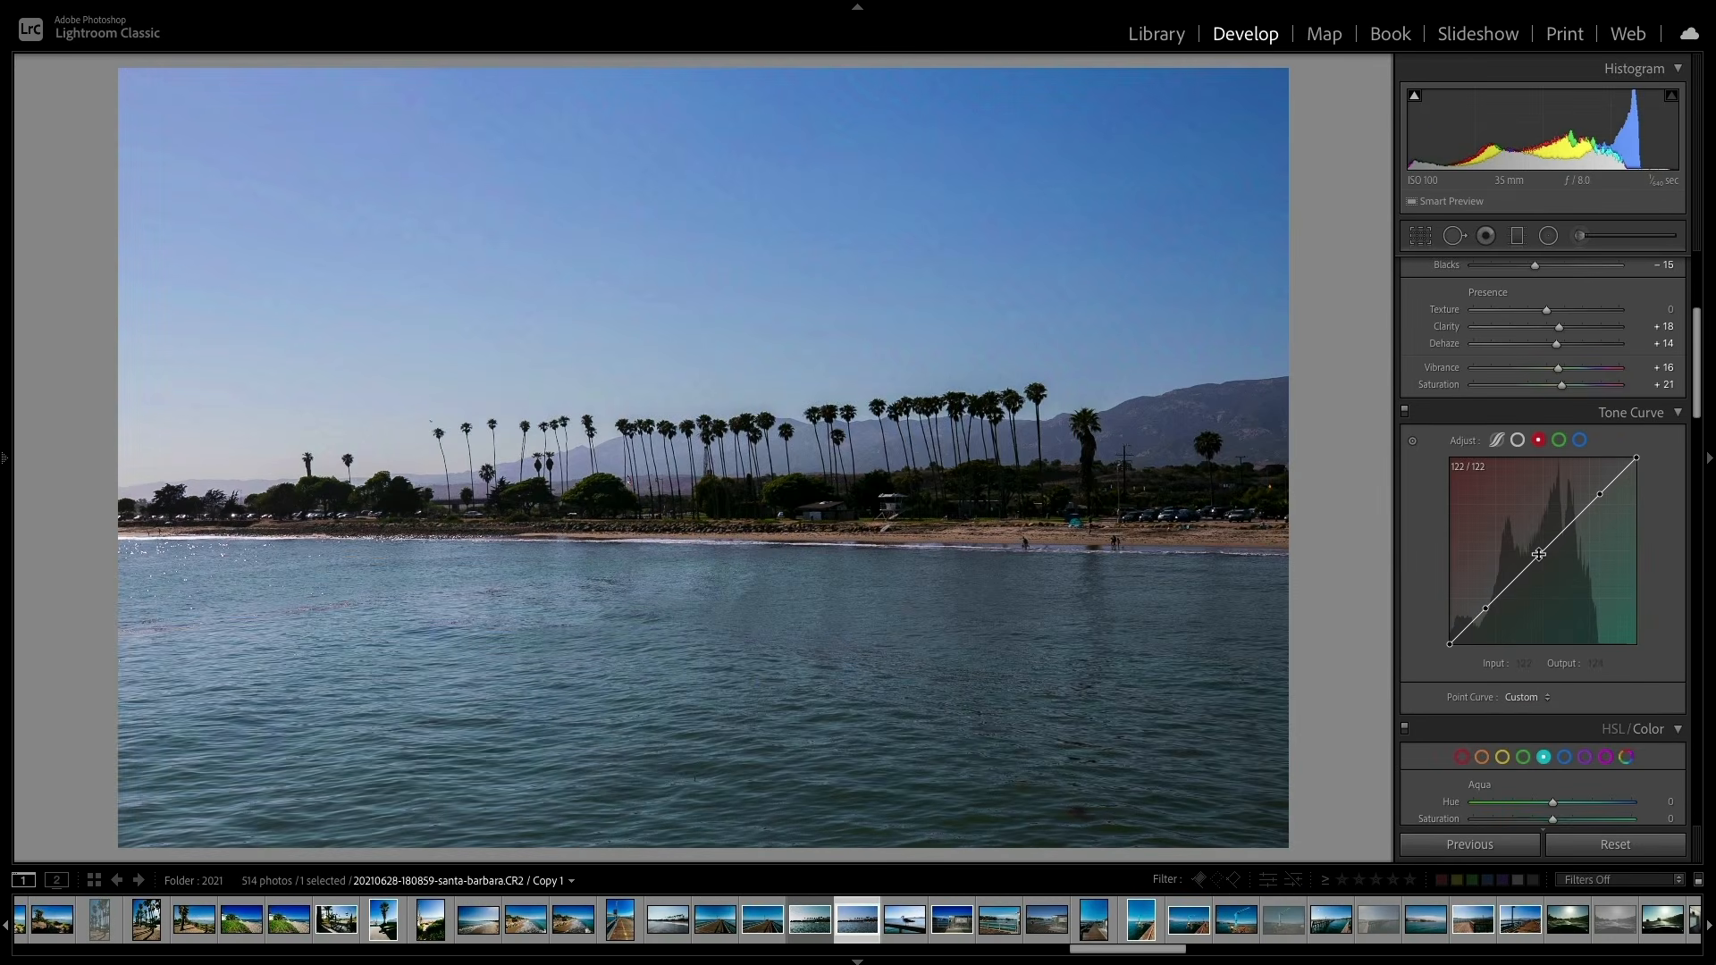
# Step: On the palm coastline photo's red curve, raise the midpoint to input 128, output 136, and move the black point to input 32, output 1
pyautogui.moveTo(1538, 555)
pyautogui.mouseDown()
pyautogui.moveTo(1538, 526)
pyautogui.moveTo(1551, 586)
pyautogui.moveTo(1543, 545)
pyautogui.mouseUp()
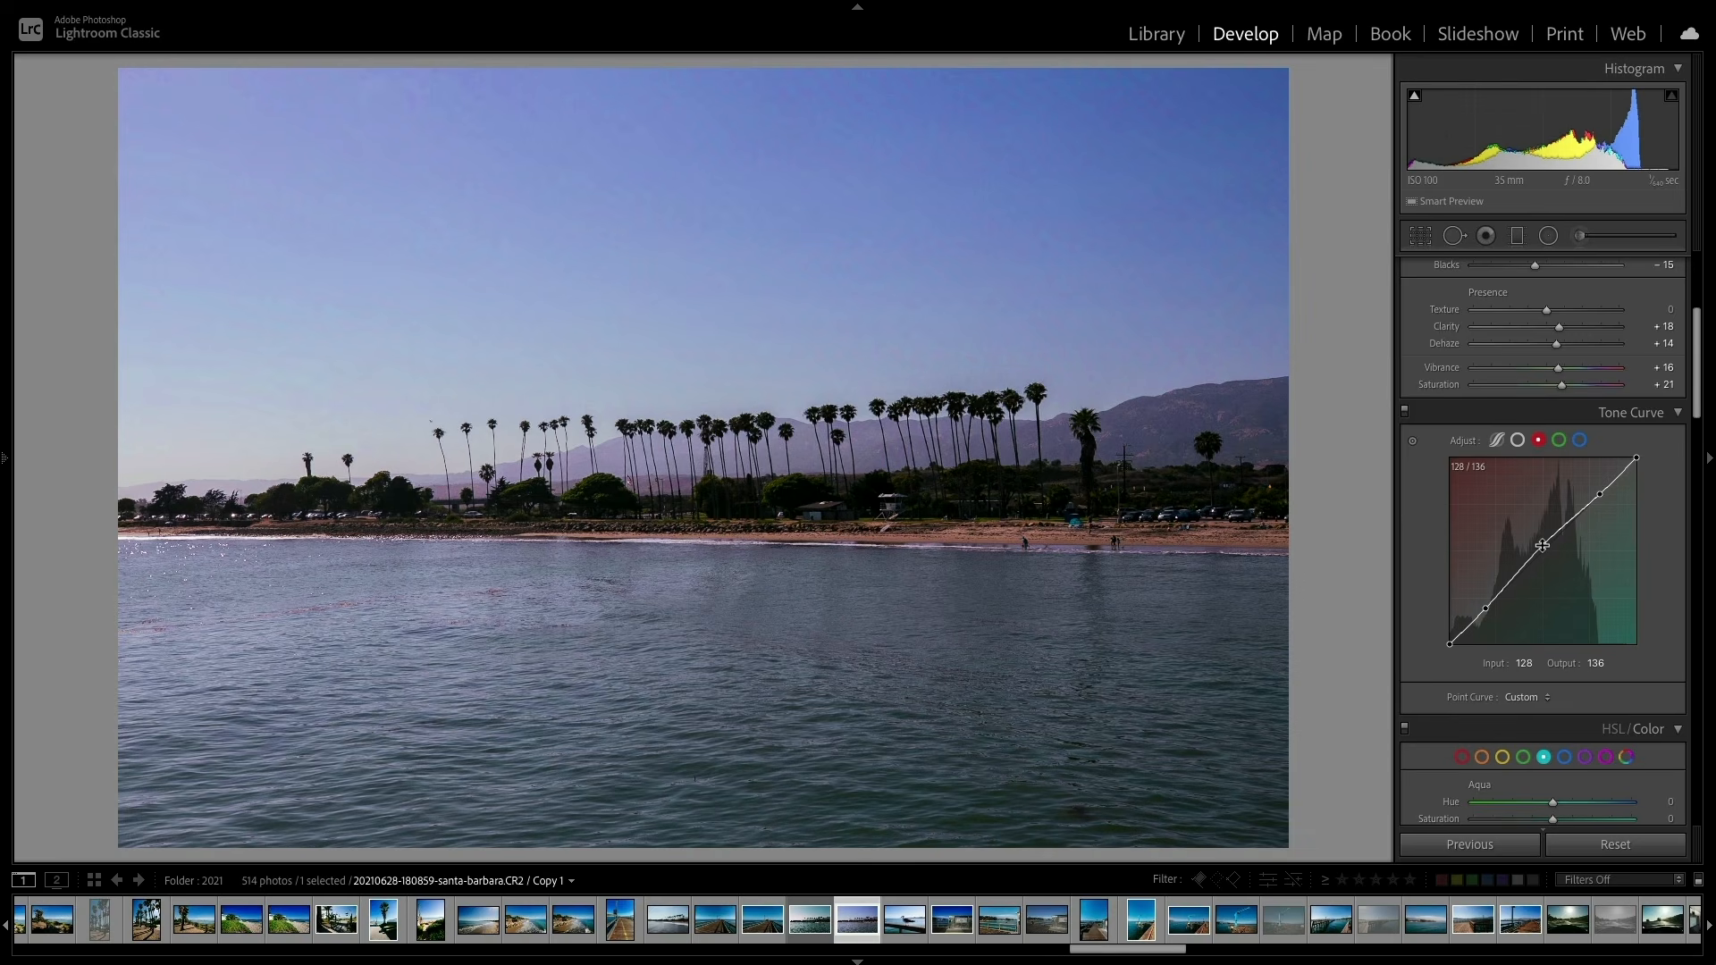
pyautogui.click(1486, 610)
pyautogui.moveTo(1487, 609); pyautogui.dragTo(1467, 645)
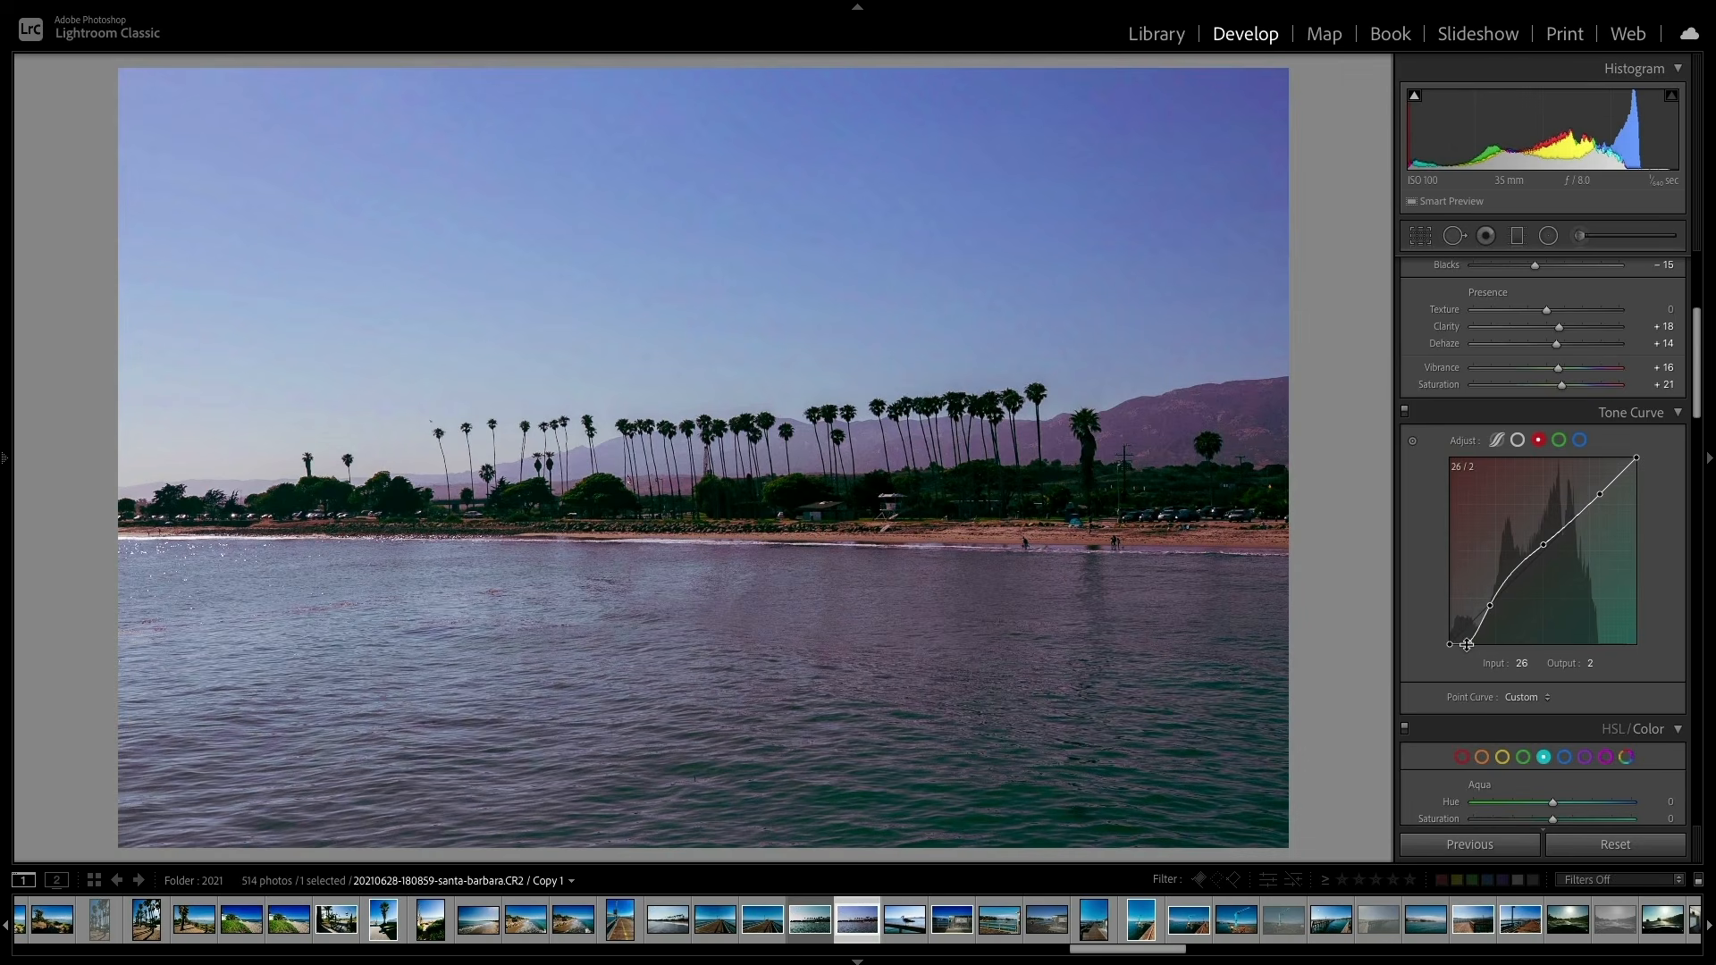
pyautogui.hotkey('ctrl', 'z')
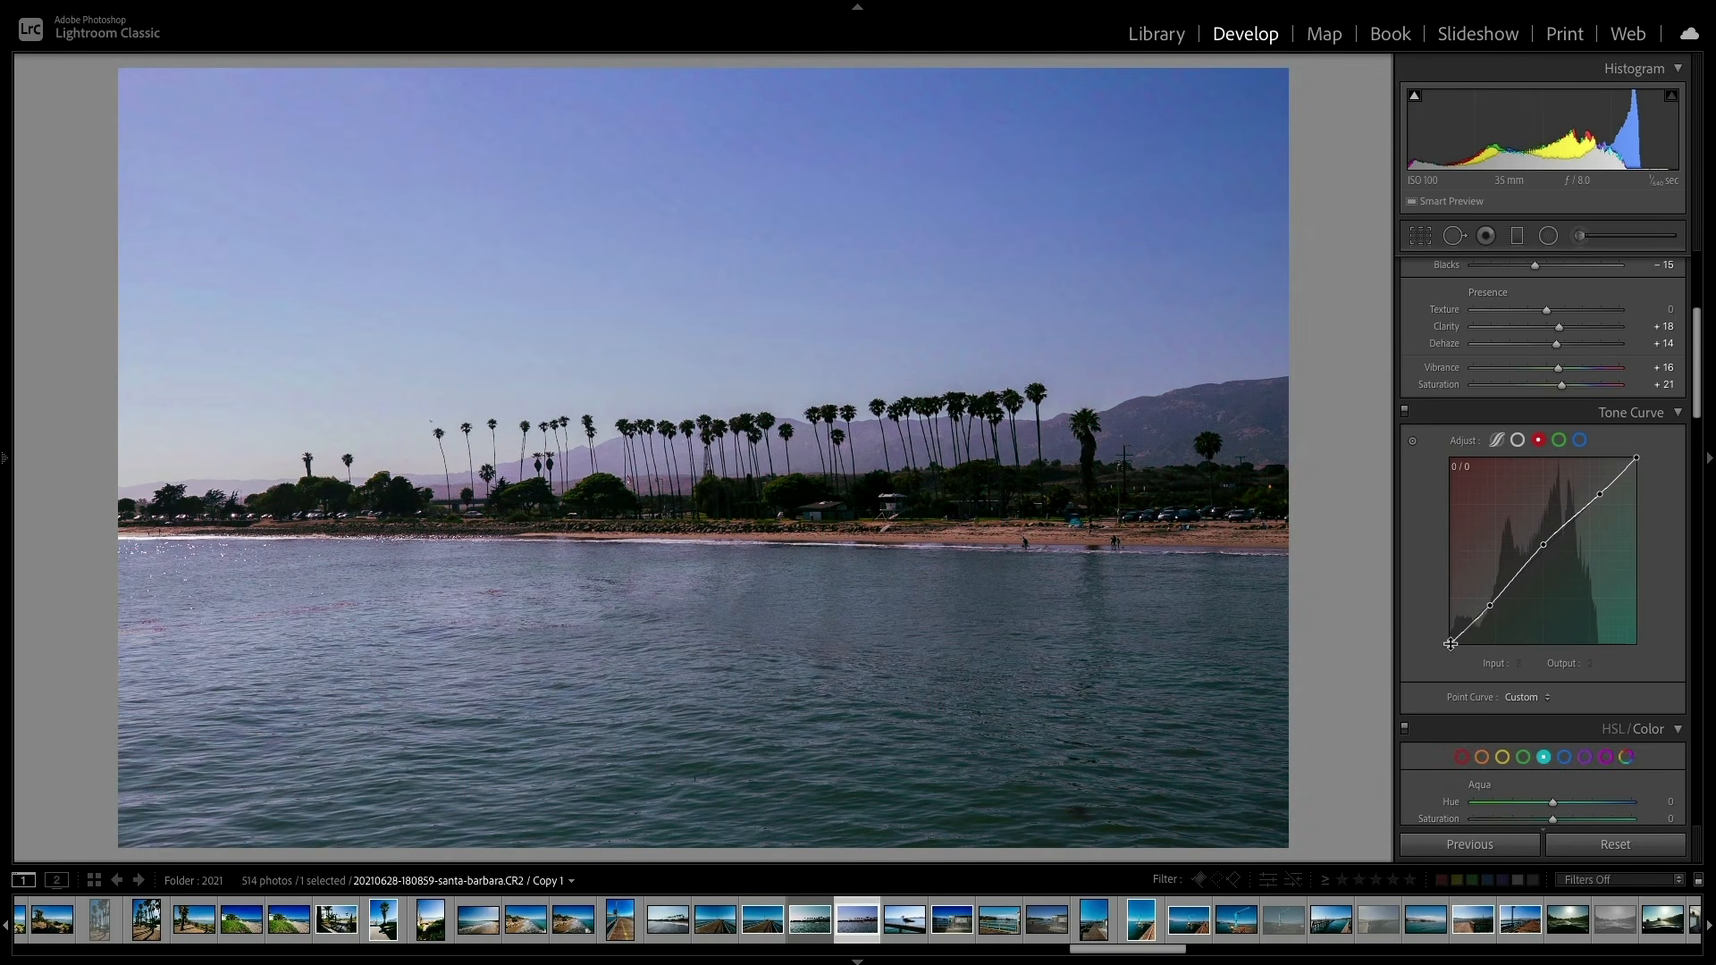
pyautogui.moveTo(1452, 643); pyautogui.dragTo(1462, 638)
pyautogui.hotkey('ctrl', 'z')
pyautogui.moveTo(1452, 642)
pyautogui.mouseDown()
pyautogui.moveTo(1475, 642)
pyautogui.moveTo(1454, 624)
pyautogui.moveTo(1476, 652)
pyautogui.mouseUp()
pyautogui.hotkey('ctrl', 'z')
pyautogui.moveTo(1469, 646); pyautogui.dragTo(1473, 647)
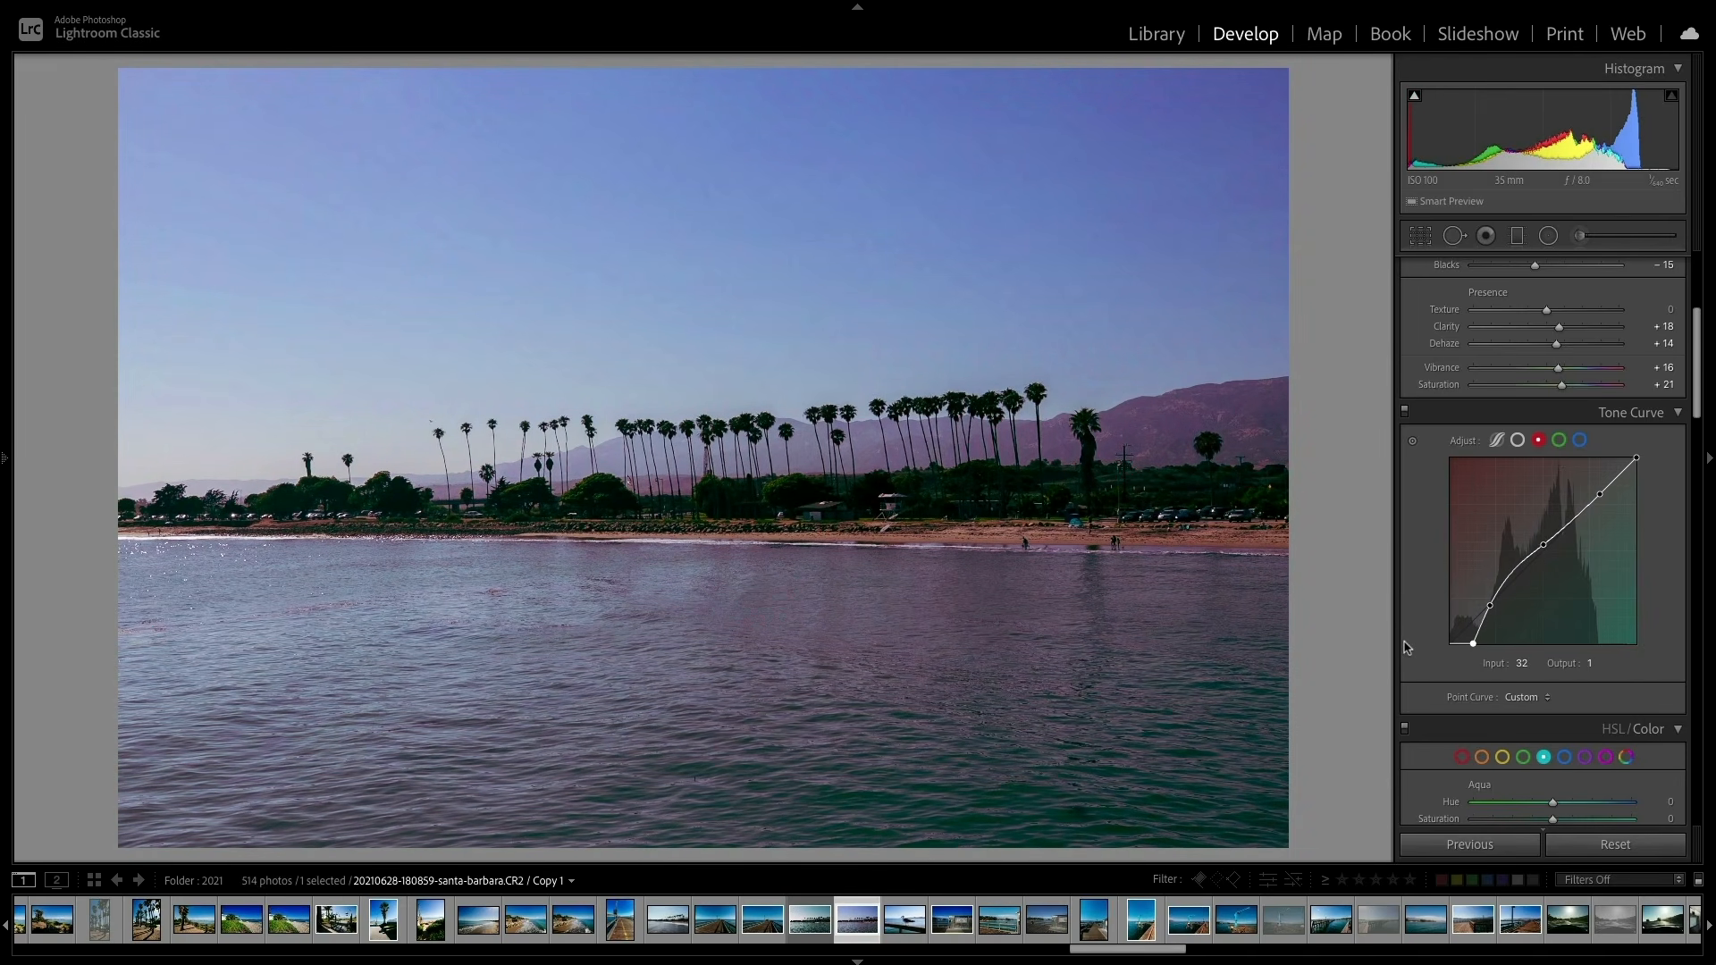
# Step: Shape the palm coastline photo's green curve with points at 202/202 and 240/220, and raise the blue curve's midtones to input 106, output 141
pyautogui.click(1559, 440)
pyautogui.click(1599, 499)
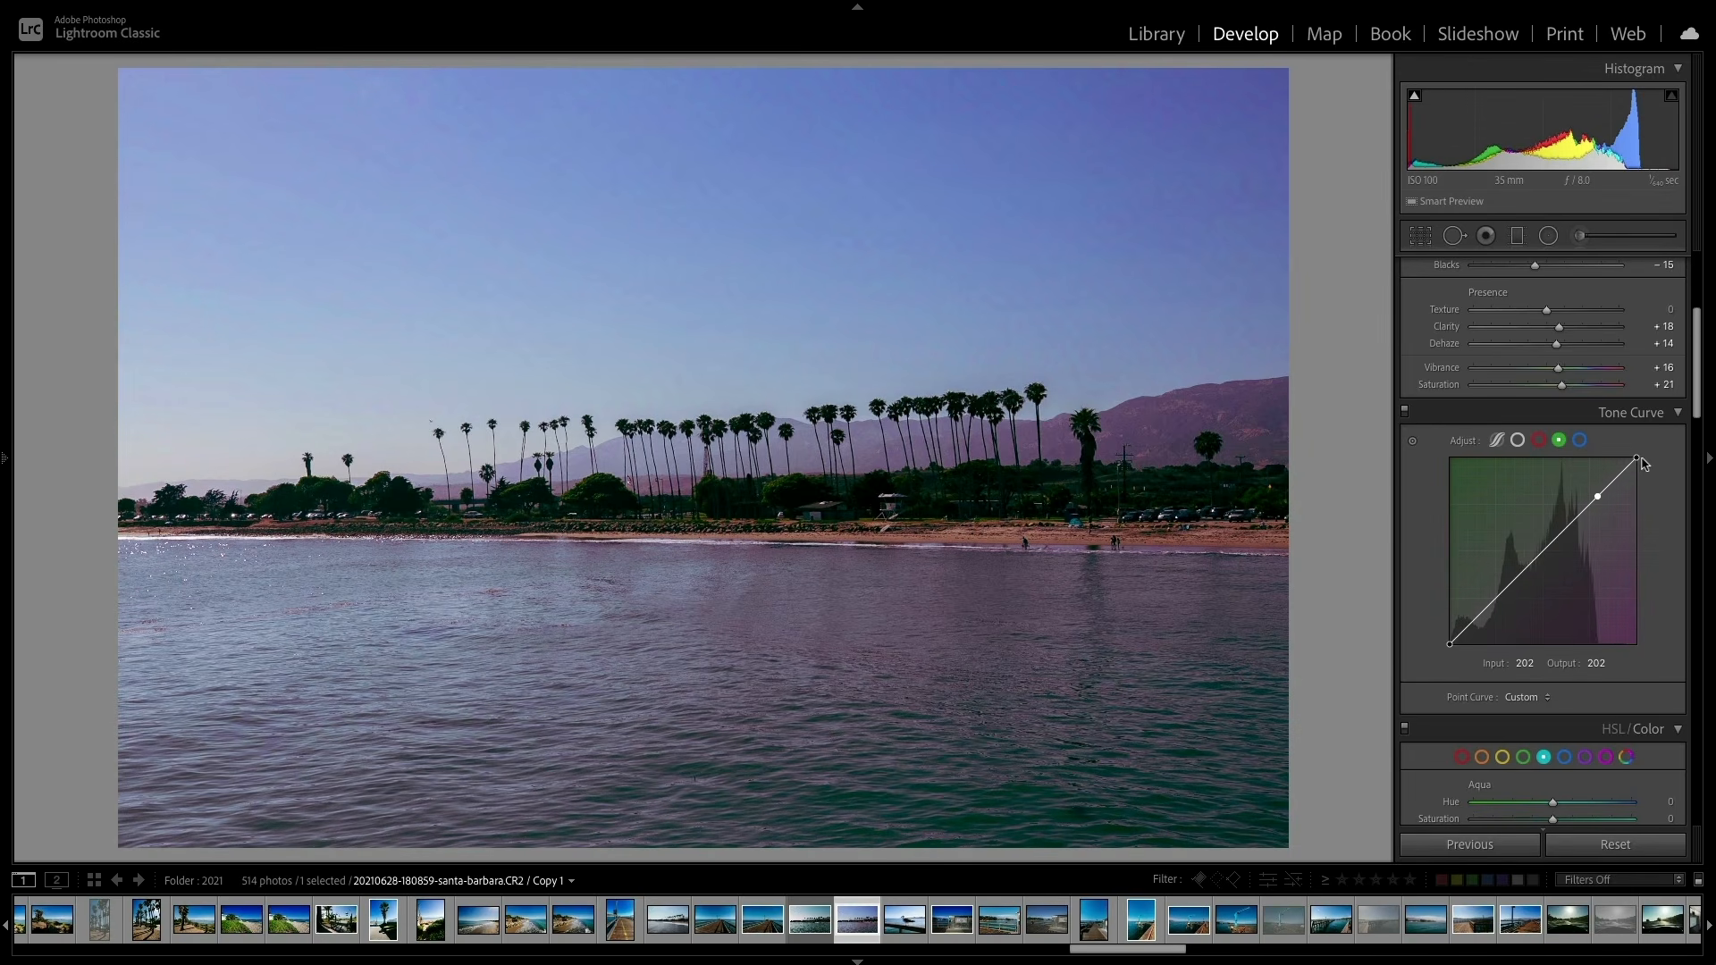
pyautogui.moveTo(1637, 457); pyautogui.dragTo(1628, 486)
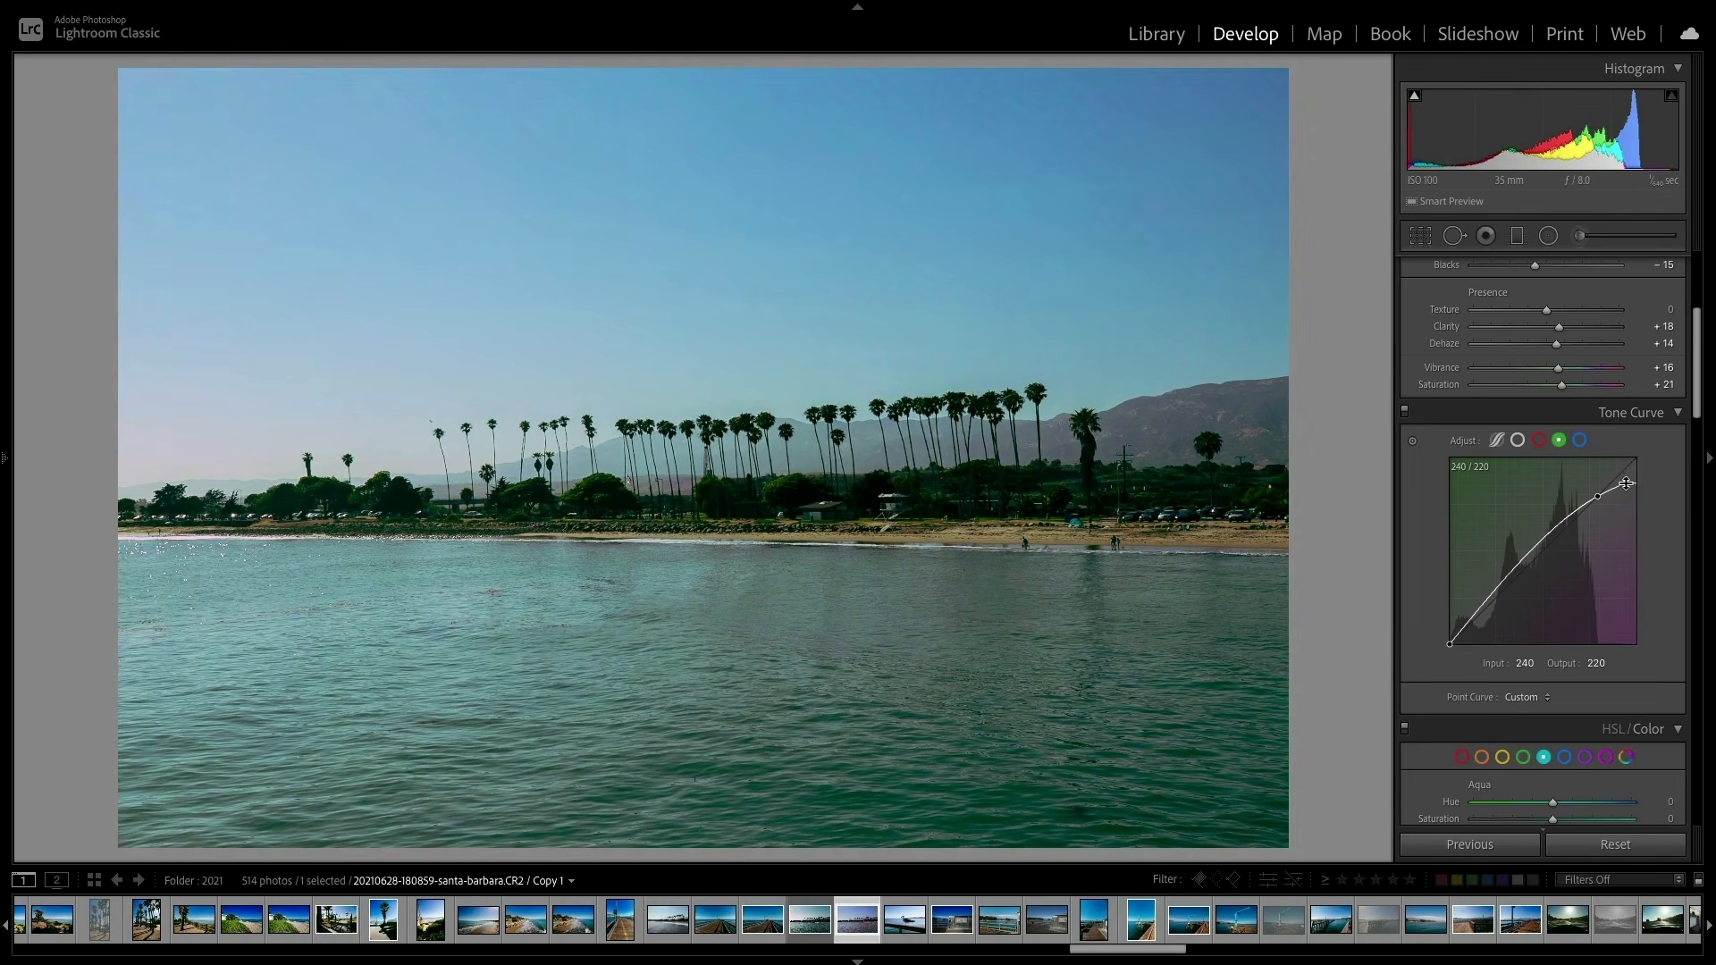
pyautogui.click(1579, 440)
pyautogui.moveTo(1544, 556); pyautogui.dragTo(1528, 547)
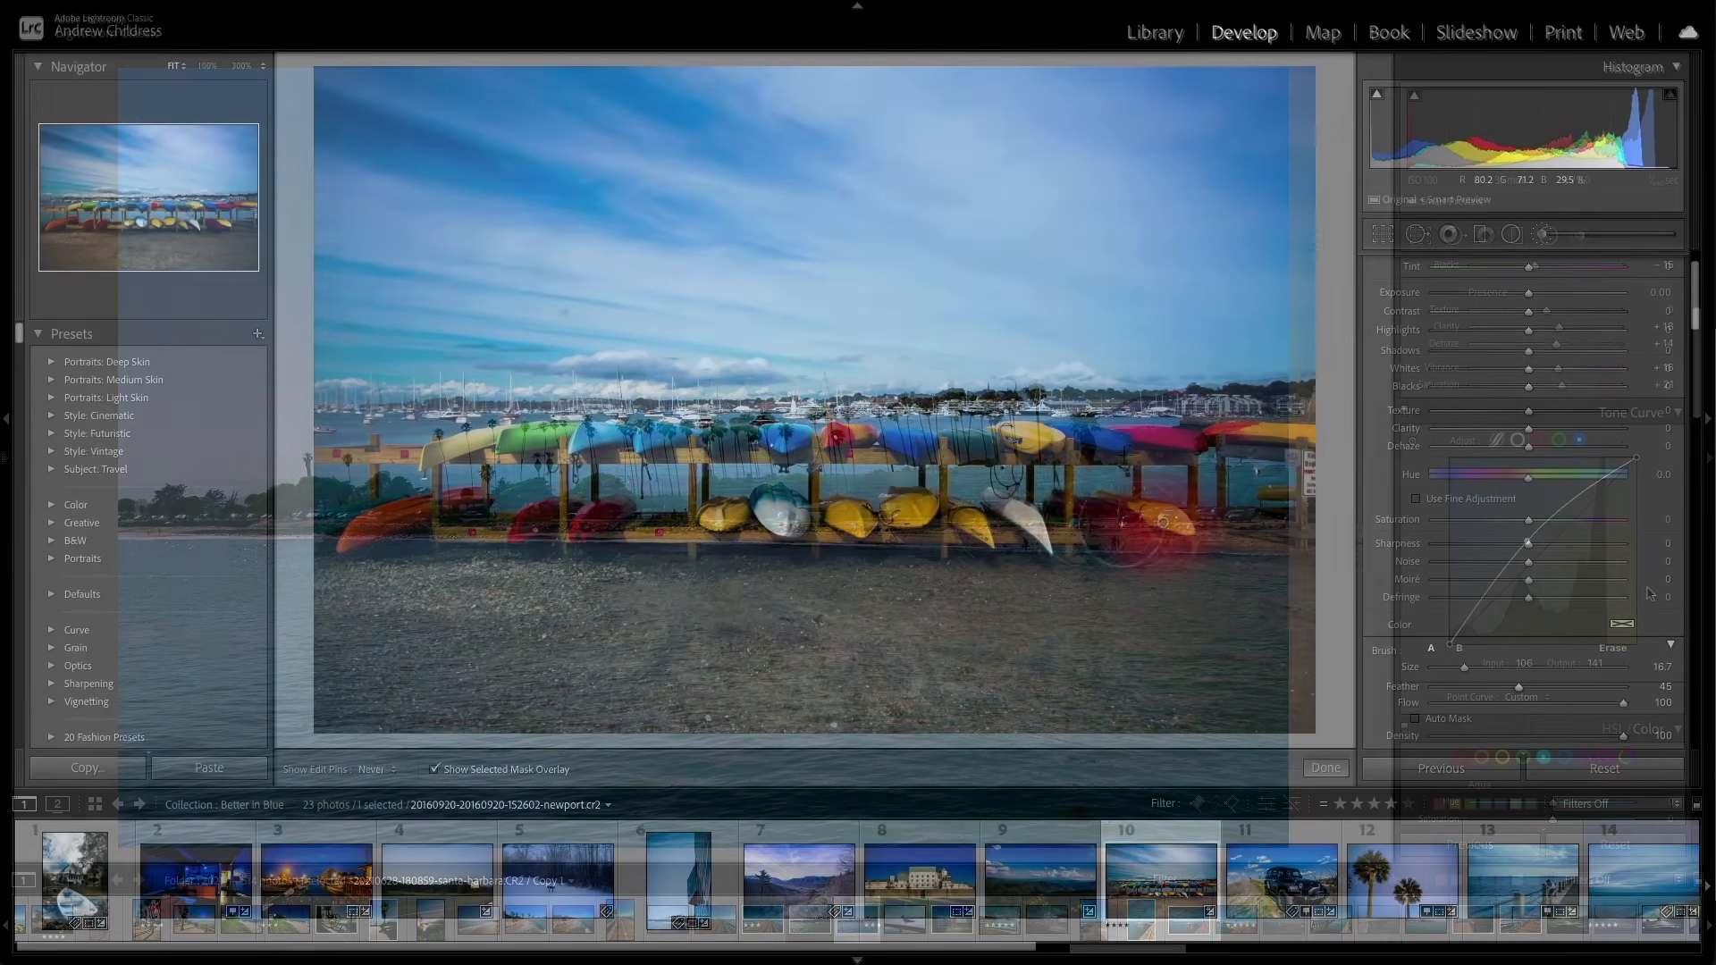
# Step: Paint an adjustment brush mask across the rack of colorful kayaks in the harbor photo
pyautogui.moveTo(1126, 528)
pyautogui.mouseDown()
pyautogui.moveTo(413, 507)
pyautogui.moveTo(447, 434)
pyautogui.moveTo(1154, 455)
pyautogui.moveTo(1162, 483)
pyautogui.moveTo(1163, 465)
pyautogui.moveTo(1269, 425)
pyautogui.moveTo(1231, 435)
pyautogui.mouseUp()
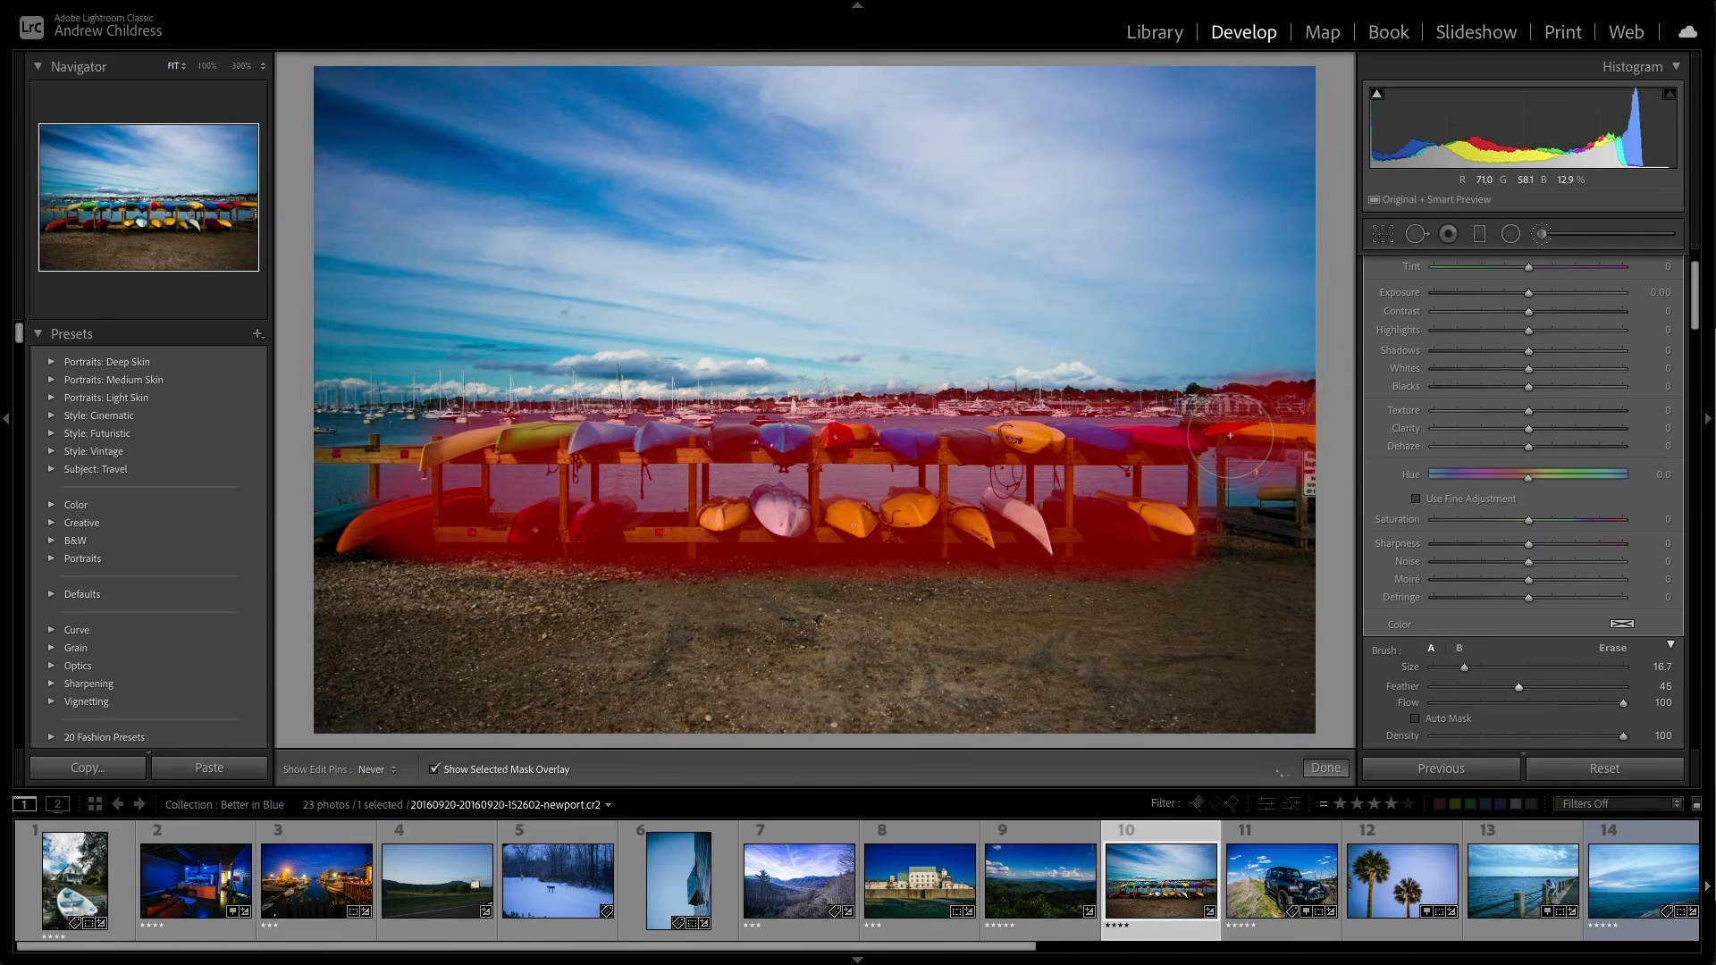
pyautogui.press('h')
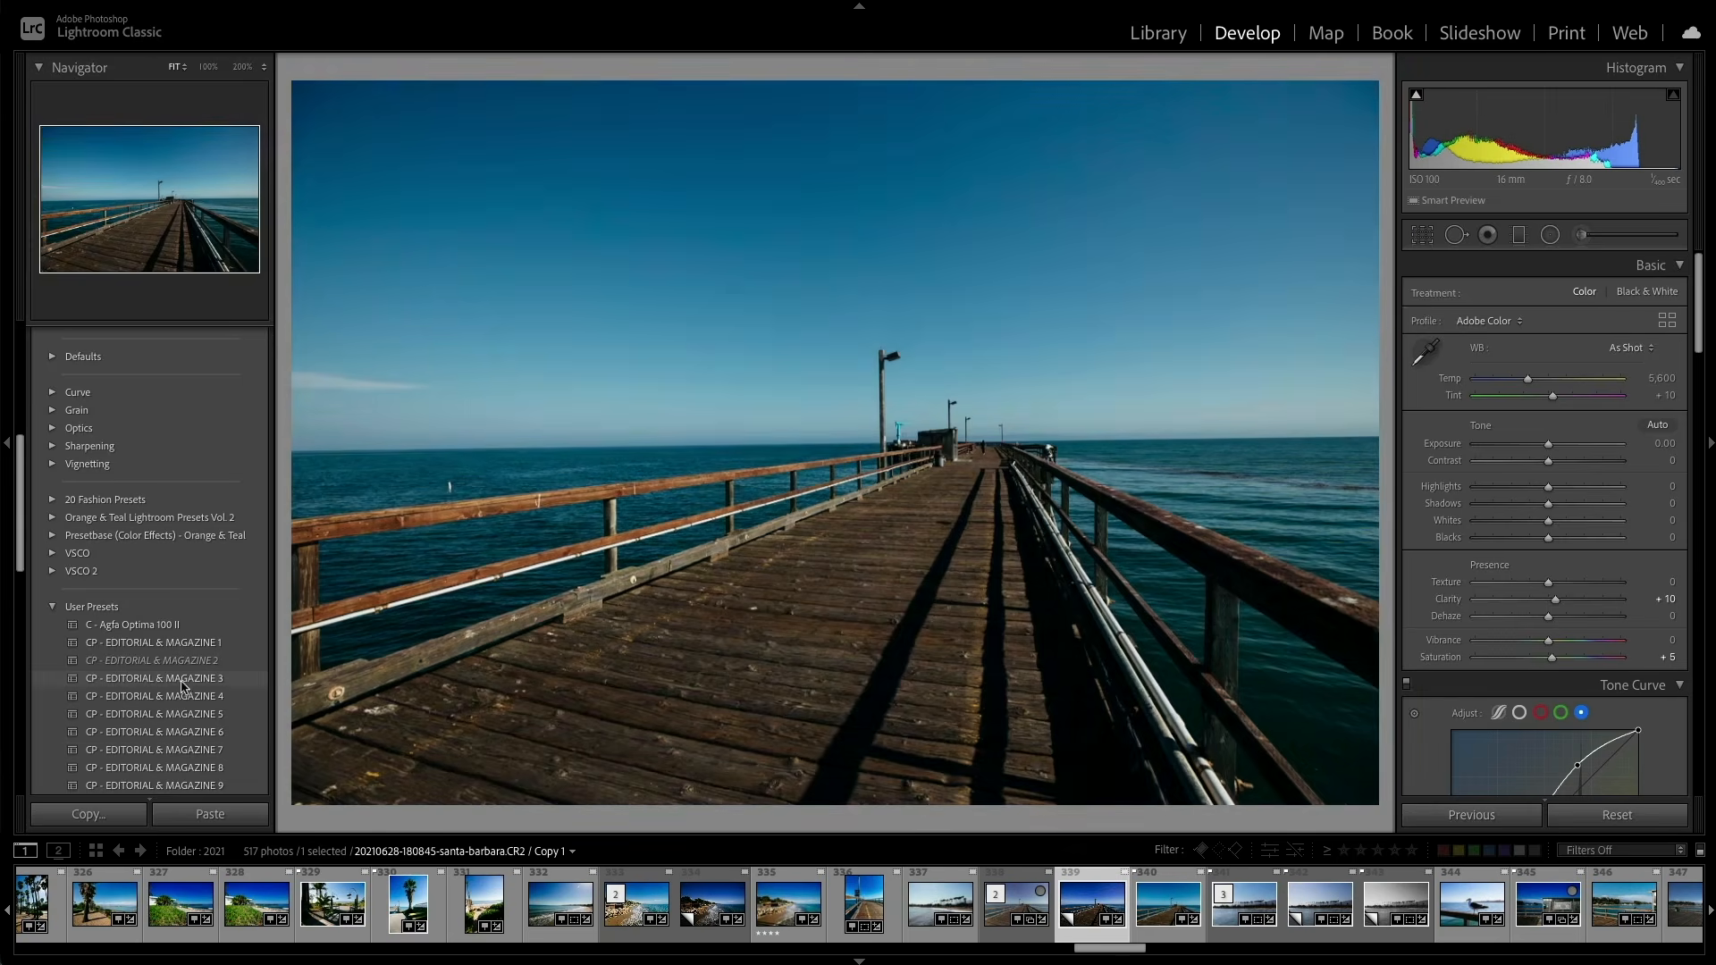
# Step: Apply the CP - EDITORIAL & MAGAZINE 13 user preset to the wooden pier photo
pyautogui.scroll(-1, 186, 697)
pyautogui.scroll(-2, 178, 760)
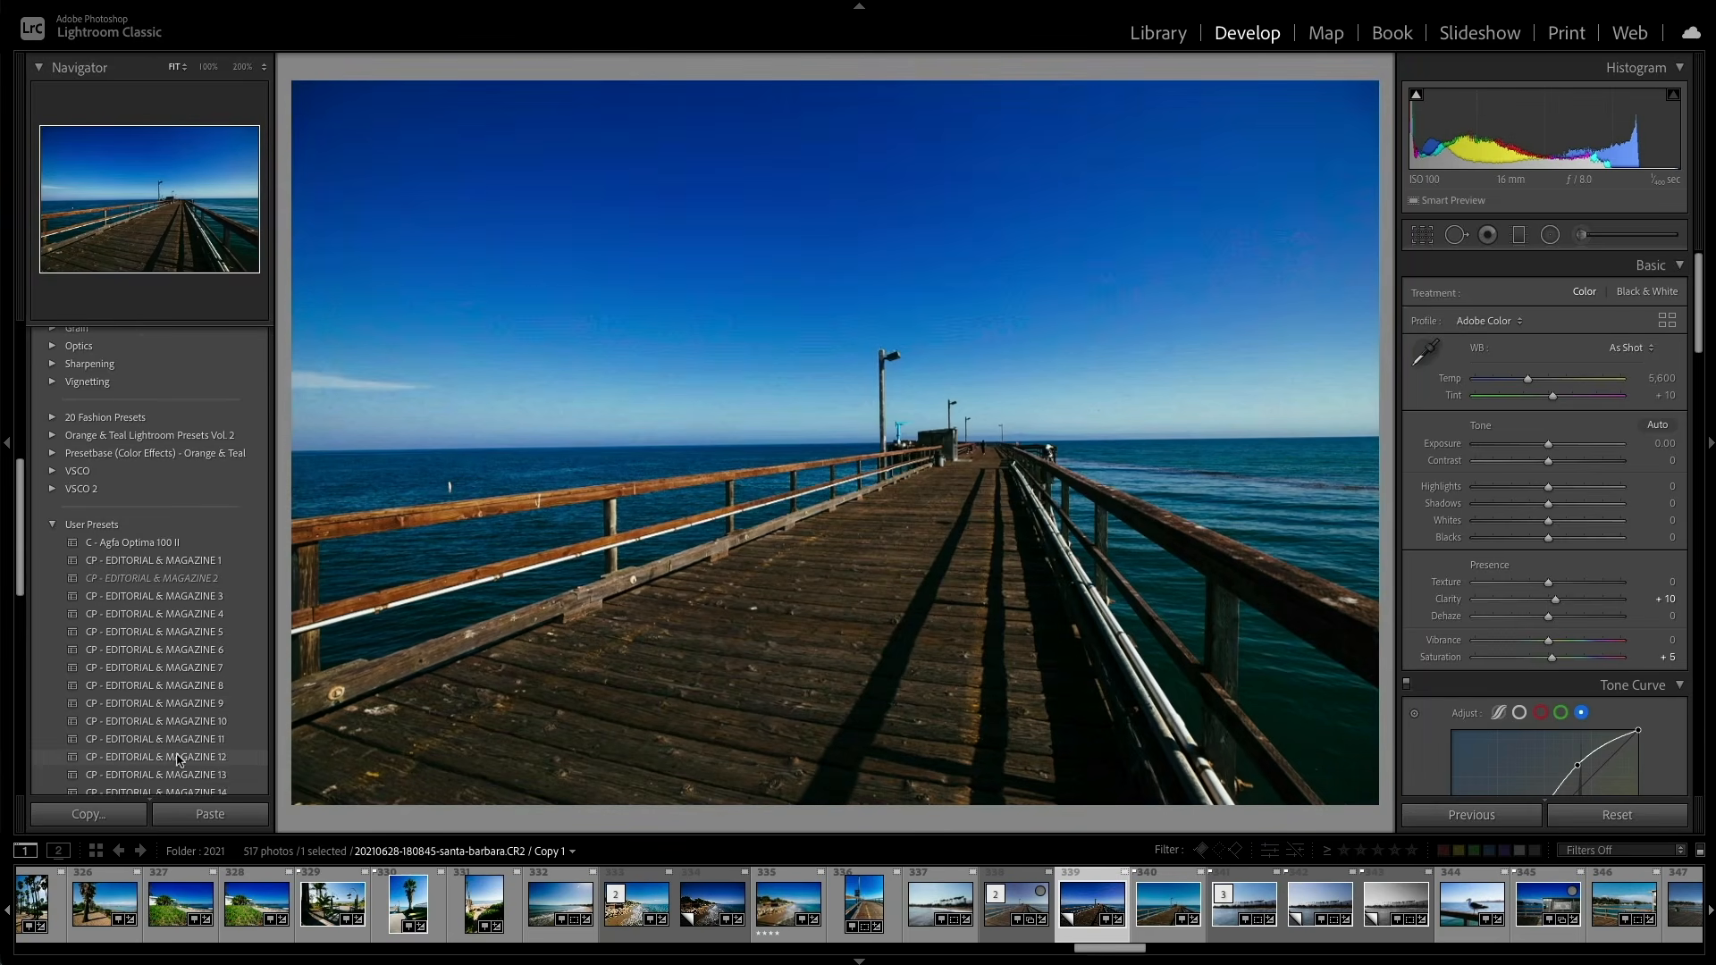
pyautogui.scroll(-1, 175, 778)
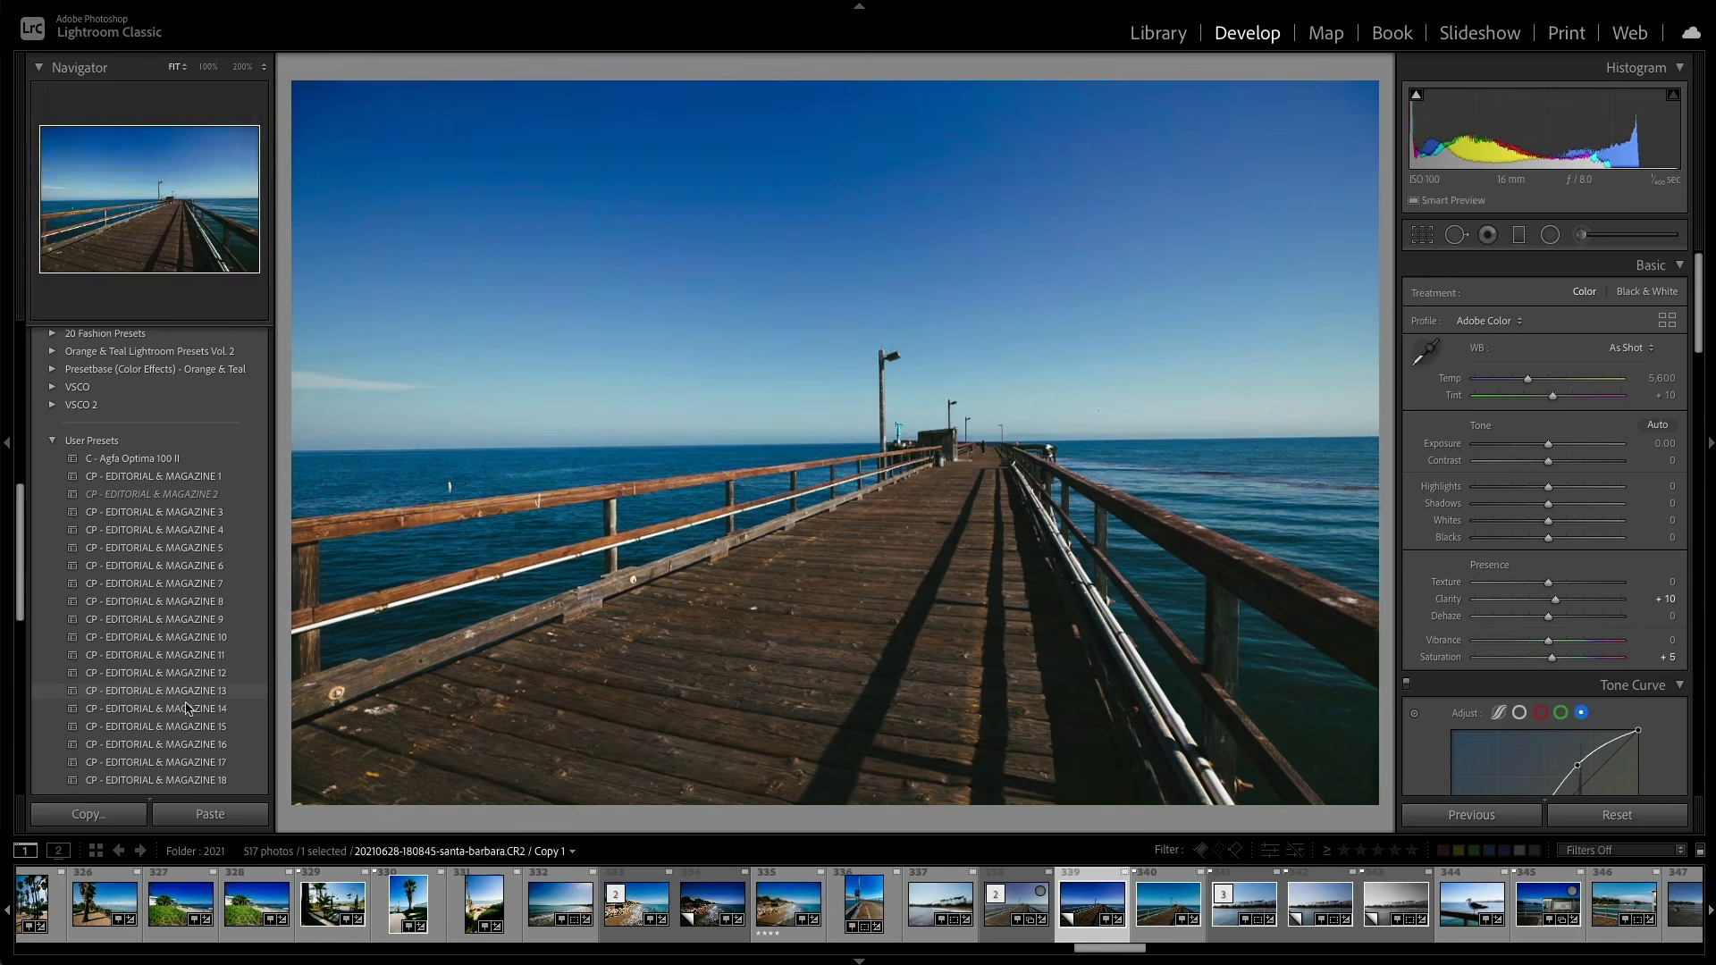
pyautogui.click(190, 692)
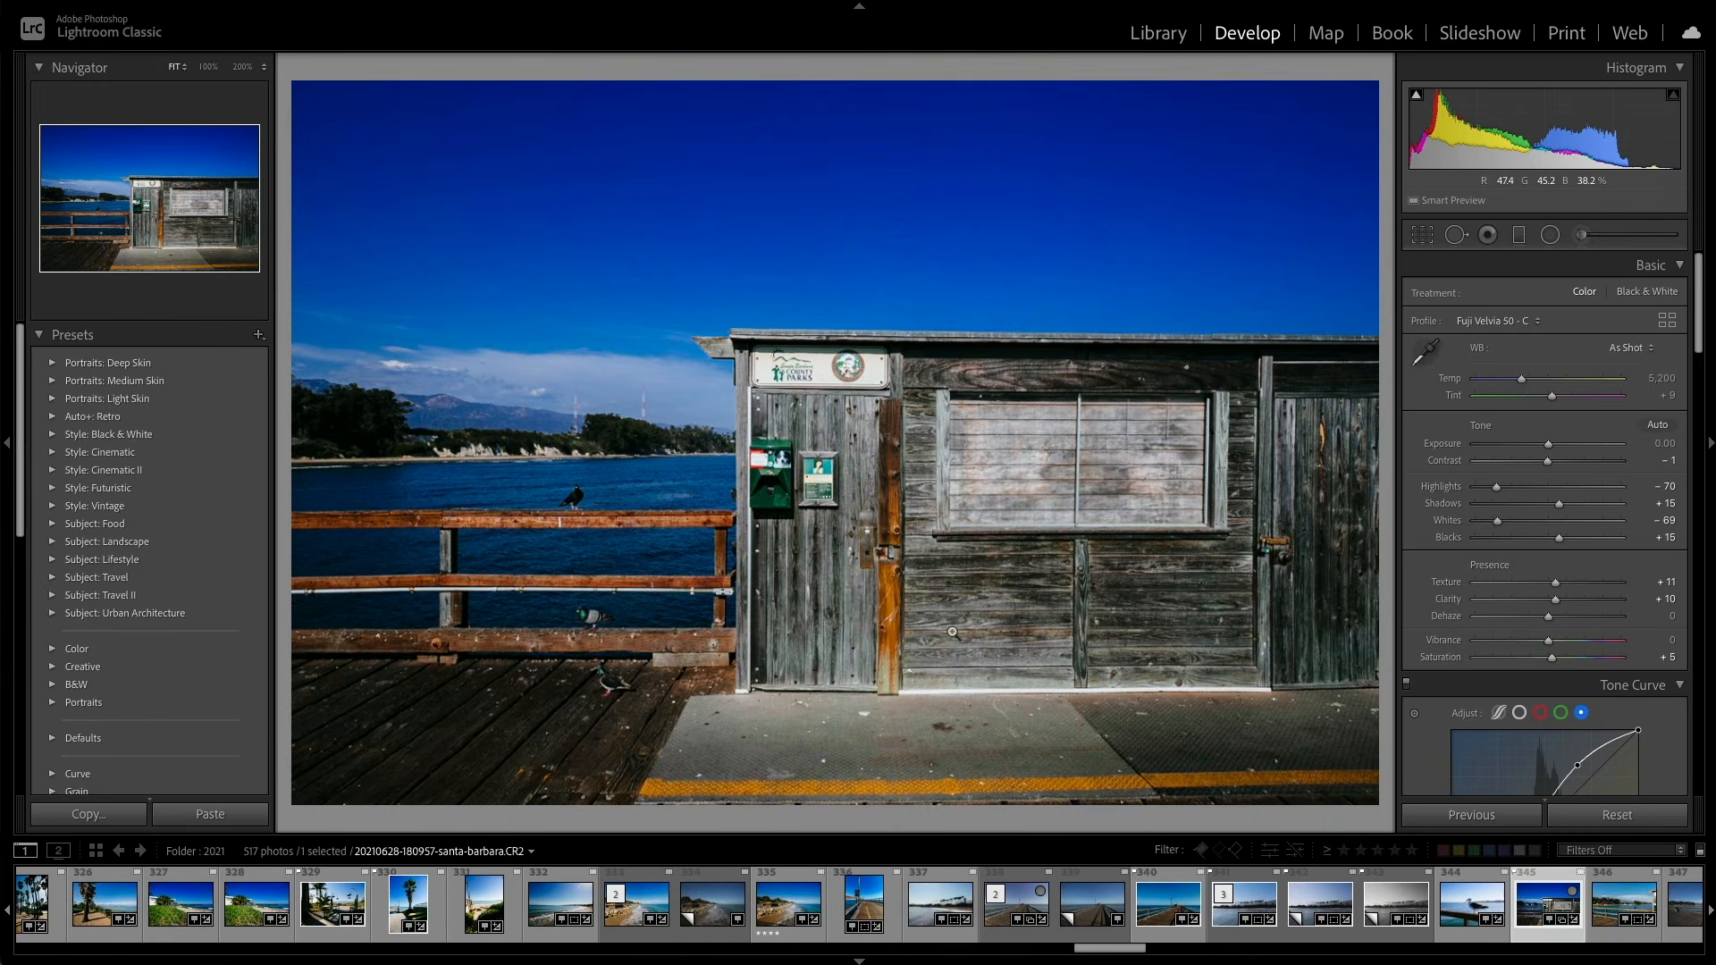
# Step: Start a new develop preset from the pier shack photo, excluding Treatment & Profile, Basic Tone, Texture, Noise Reduction, Effects and Calibration
pyautogui.click(258, 336)
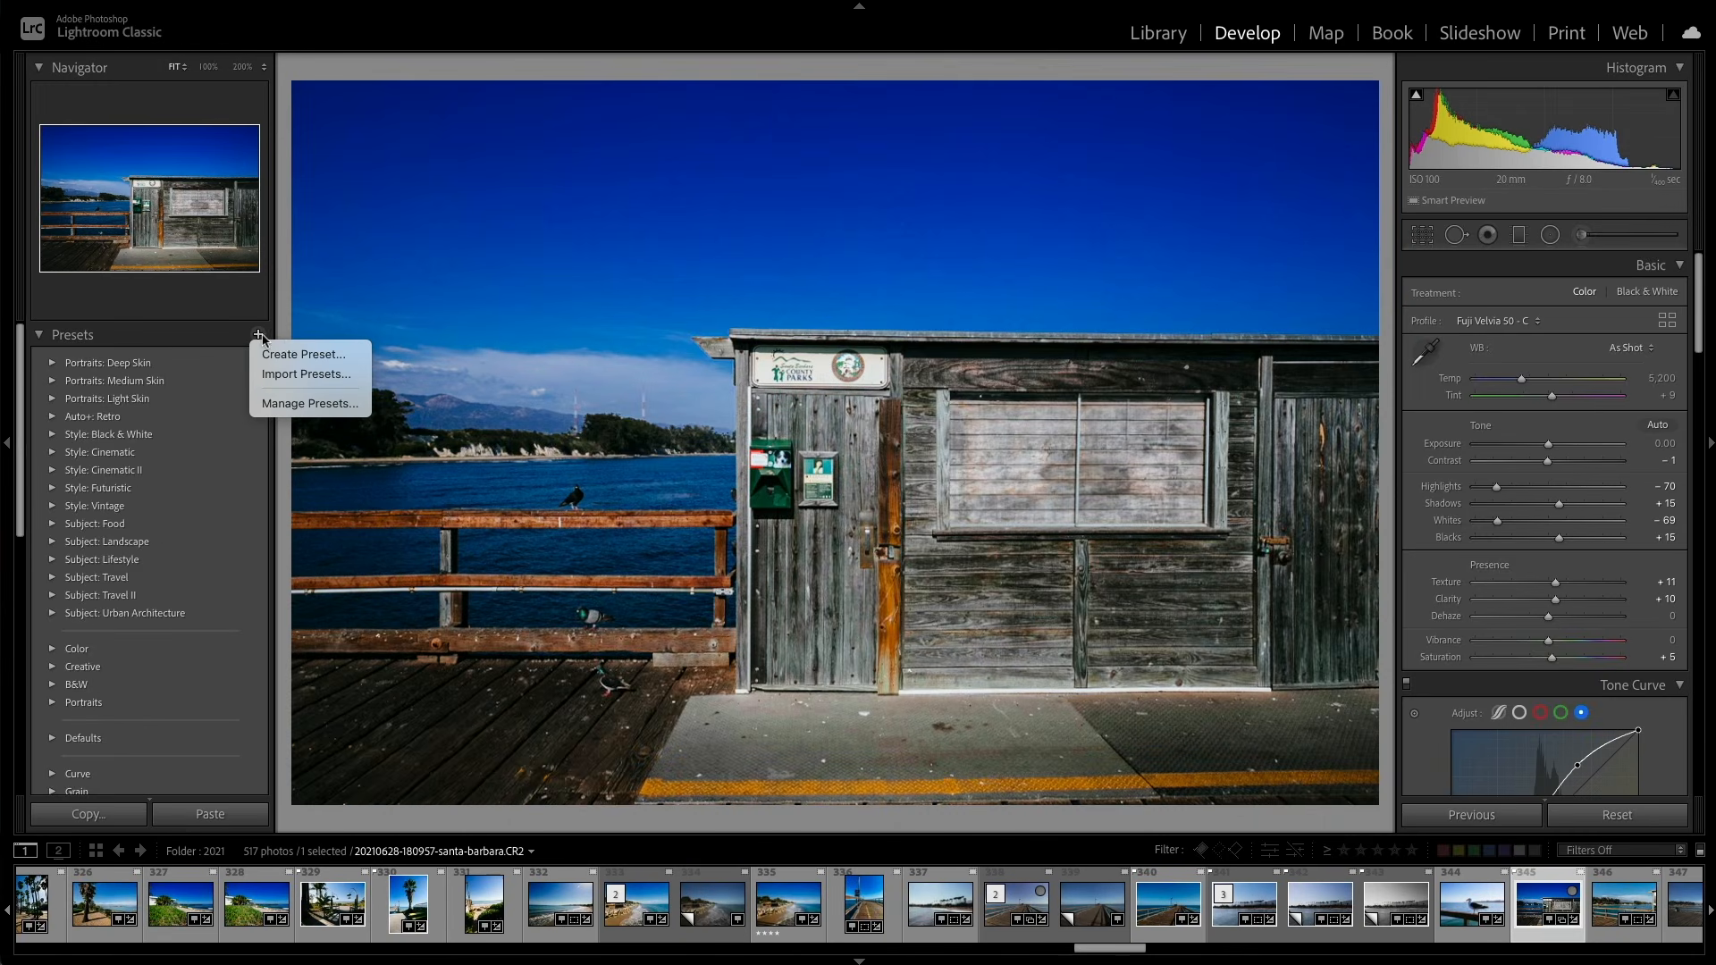
pyautogui.click(302, 355)
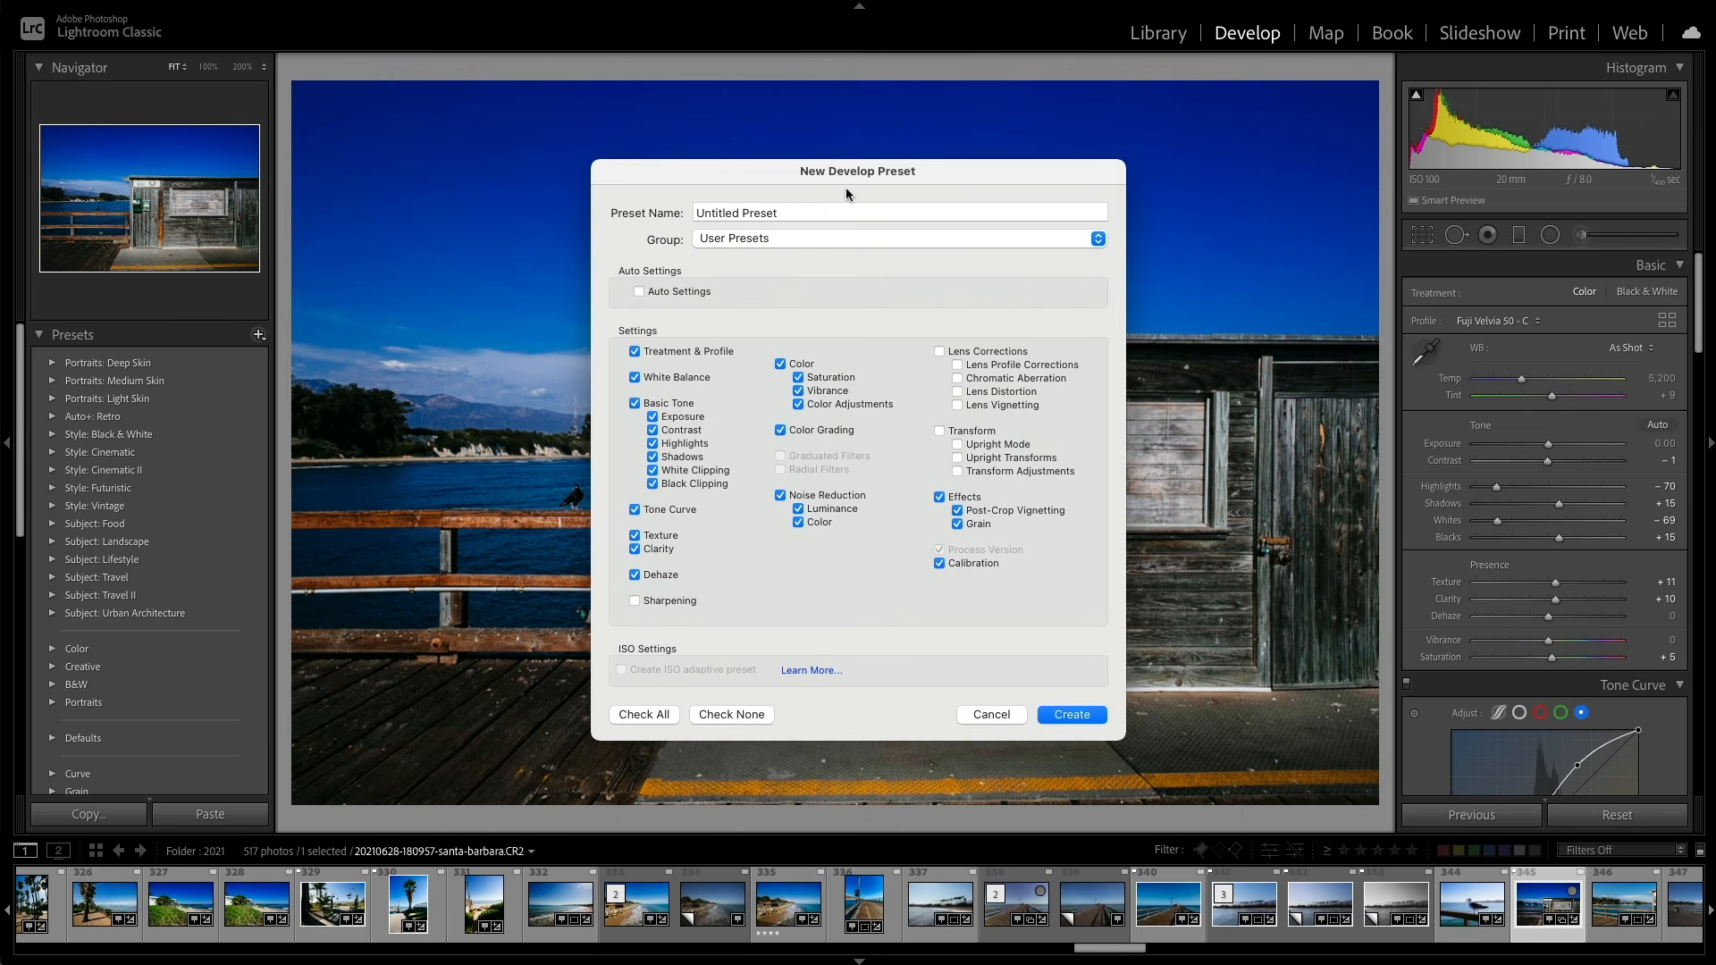
pyautogui.click(682, 351)
pyautogui.click(659, 407)
pyautogui.click(635, 538)
pyautogui.click(781, 496)
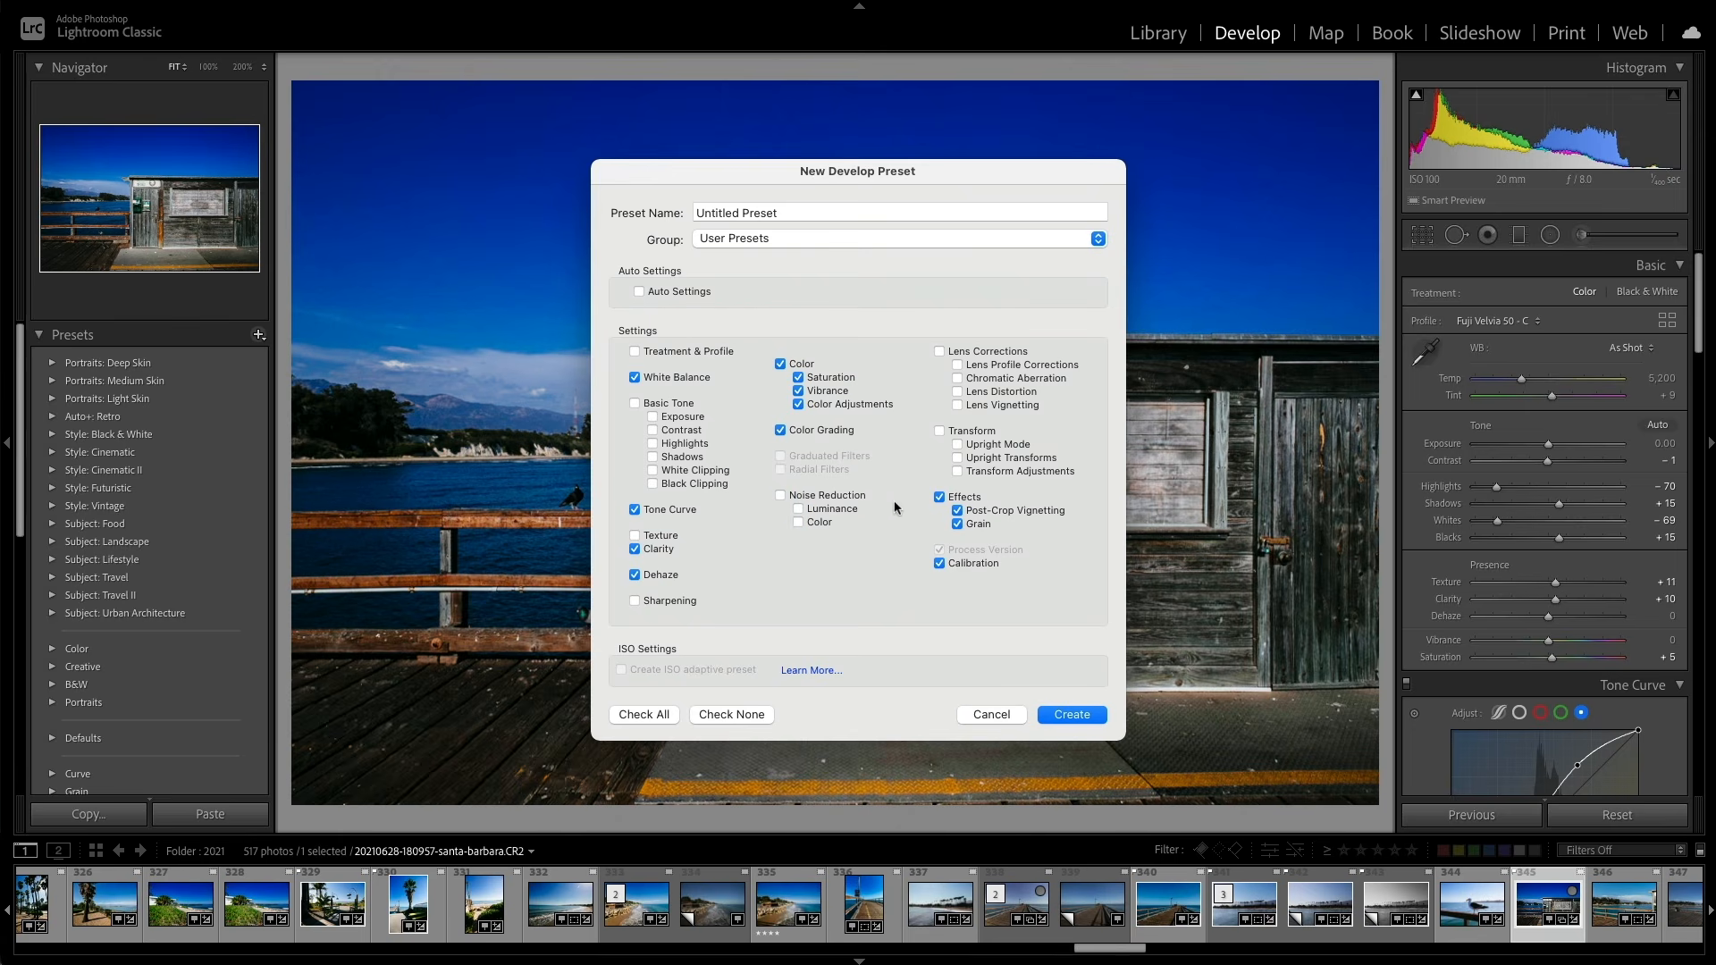
pyautogui.click(939, 497)
pyautogui.click(940, 563)
# Step: Name the new develop preset "Ewing Beach" and create it in the User Presets group
pyautogui.tripleClick(733, 212)
pyautogui.write('Ewing')
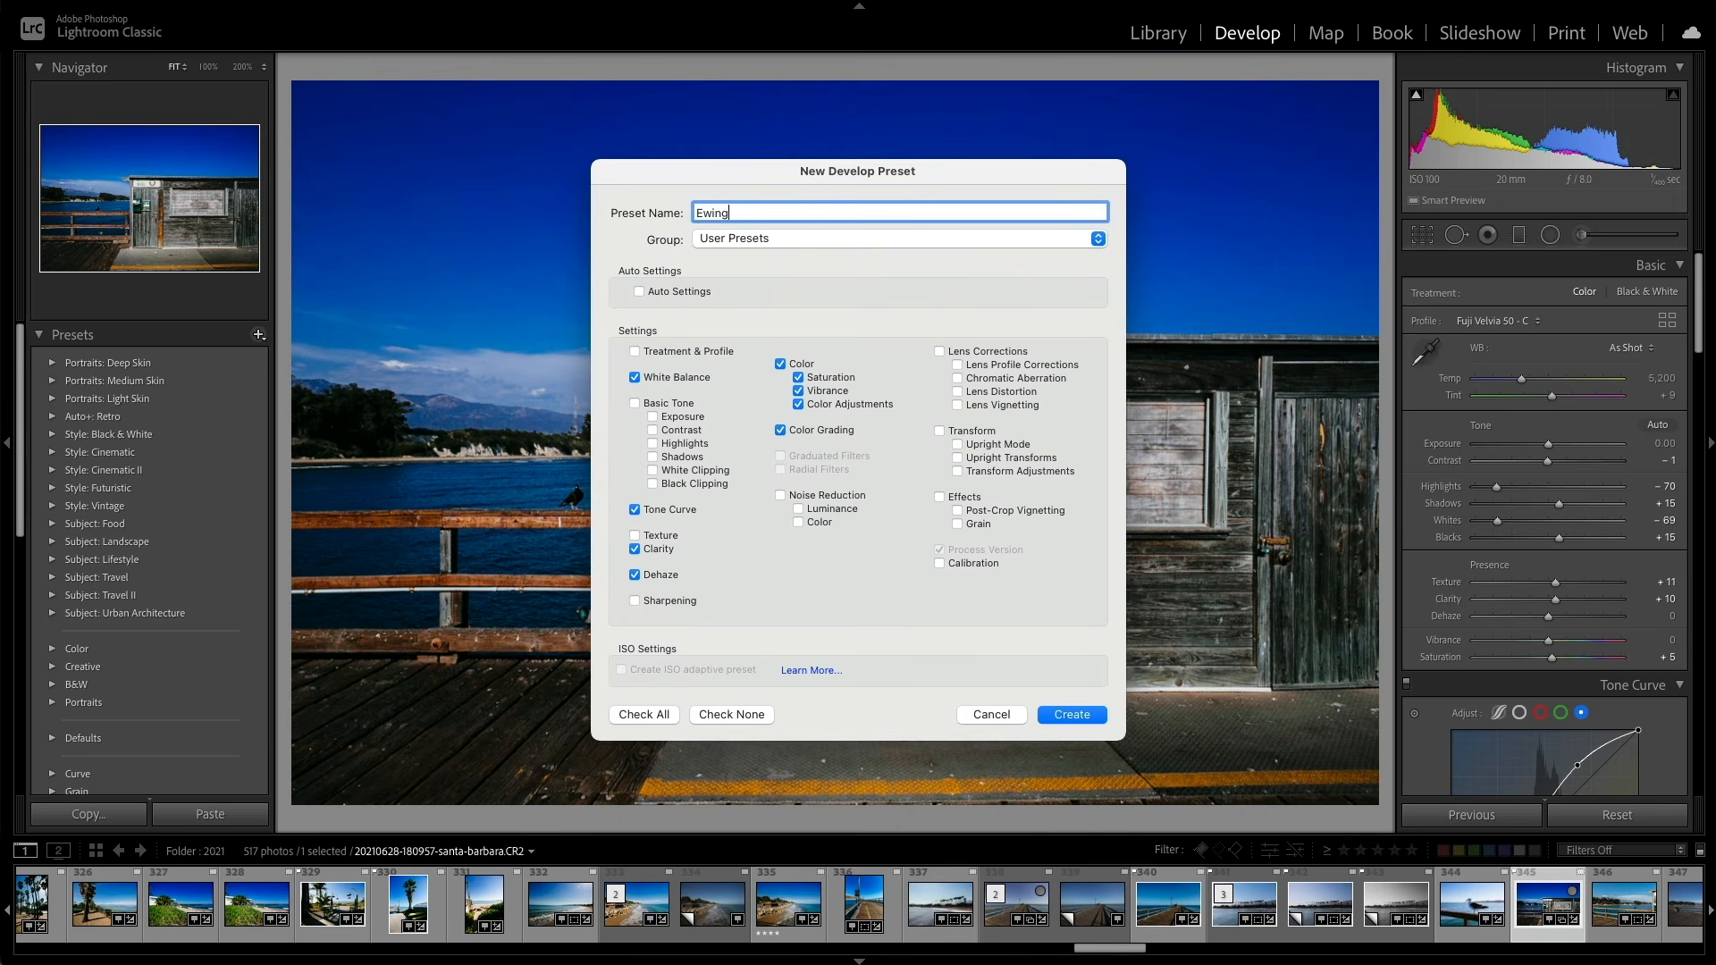
pyautogui.write(' Beach')
pyautogui.click(1074, 715)
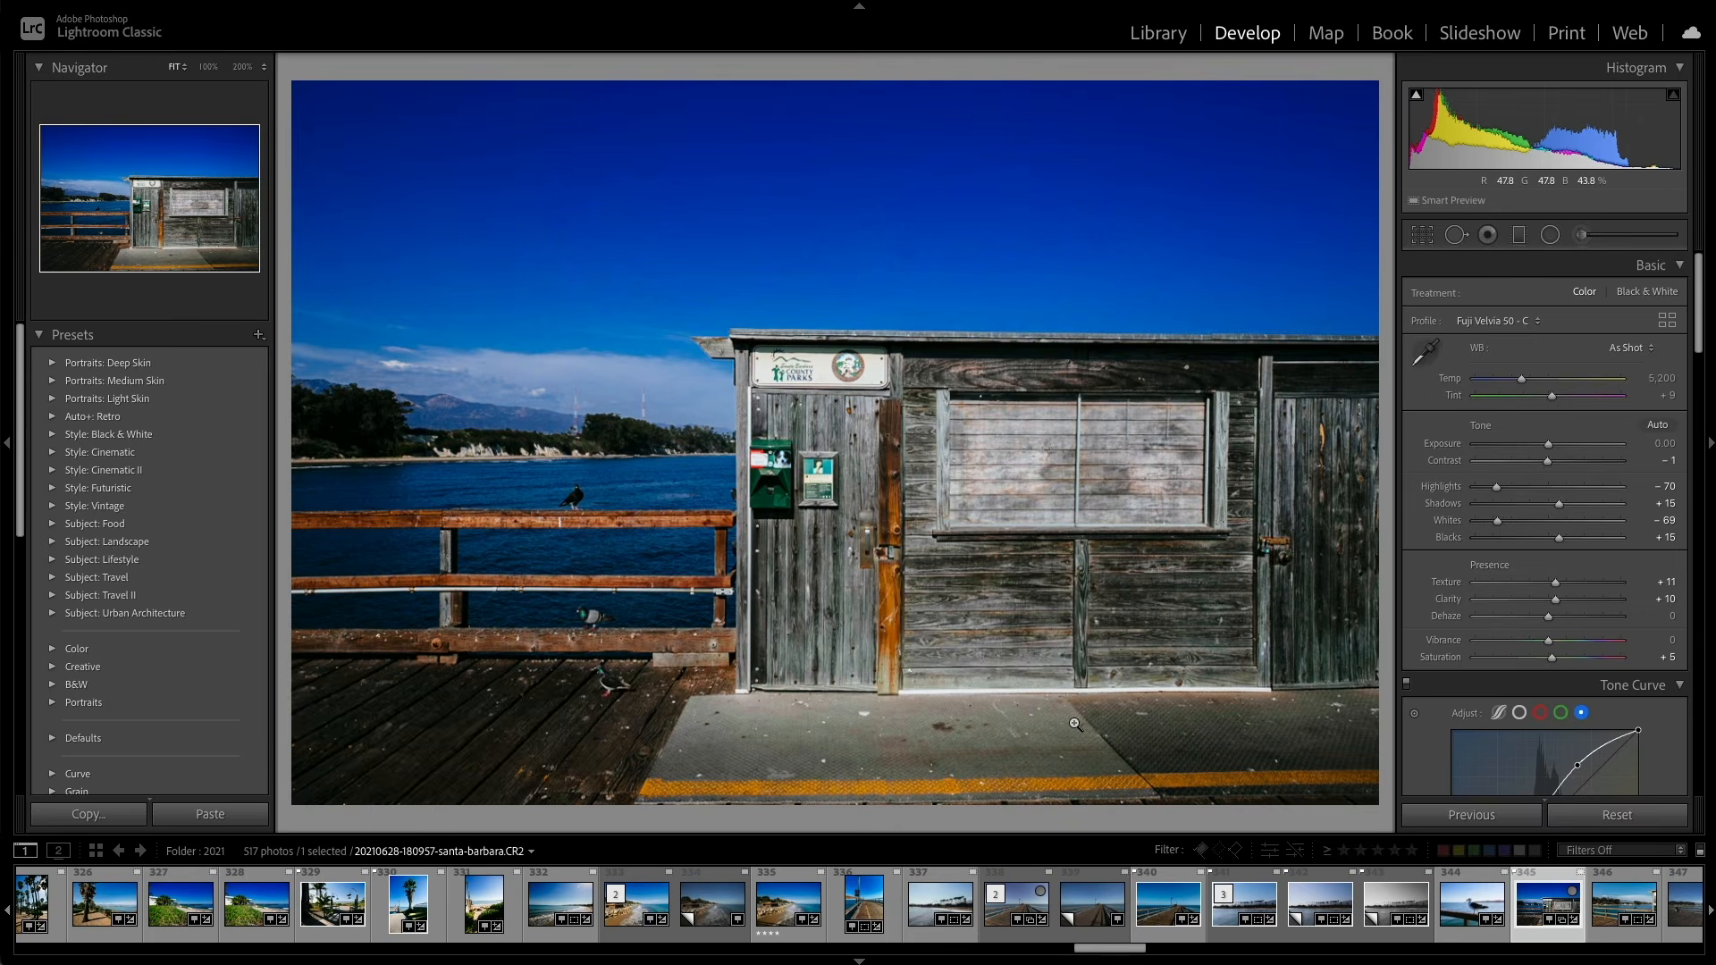
# Step: Select the unedited rocky beach photo and apply the Ewing Beach user preset to it
pyautogui.click(722, 903)
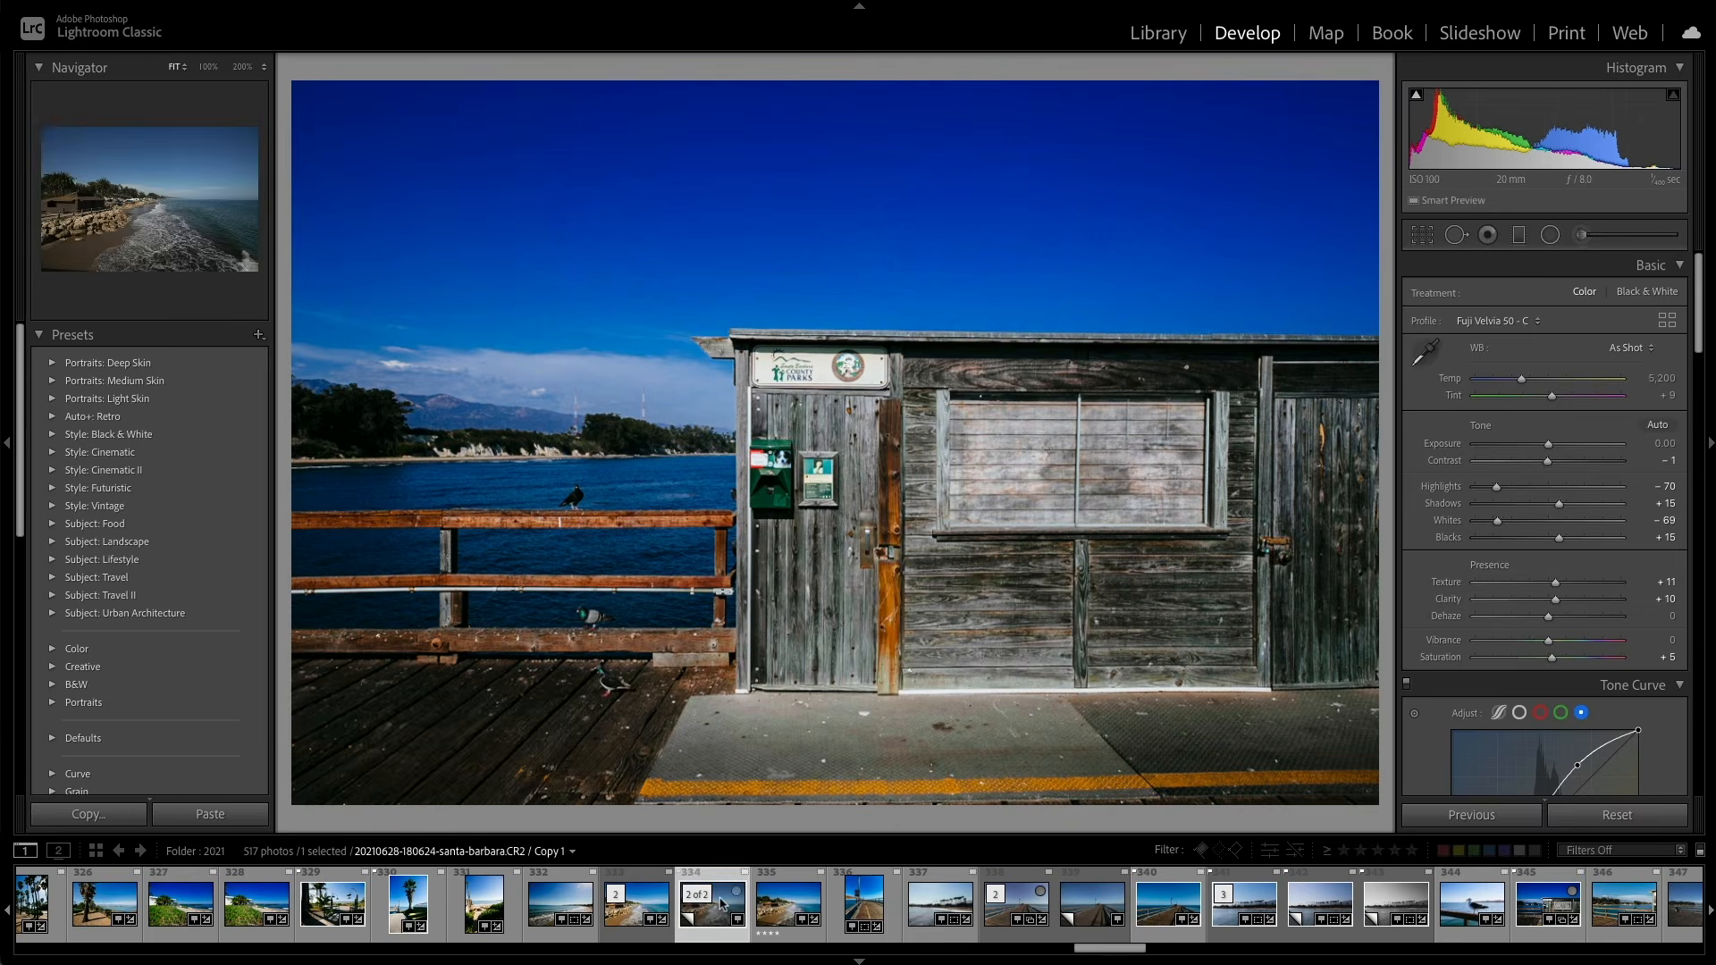
pyautogui.scroll(-5, 221, 704)
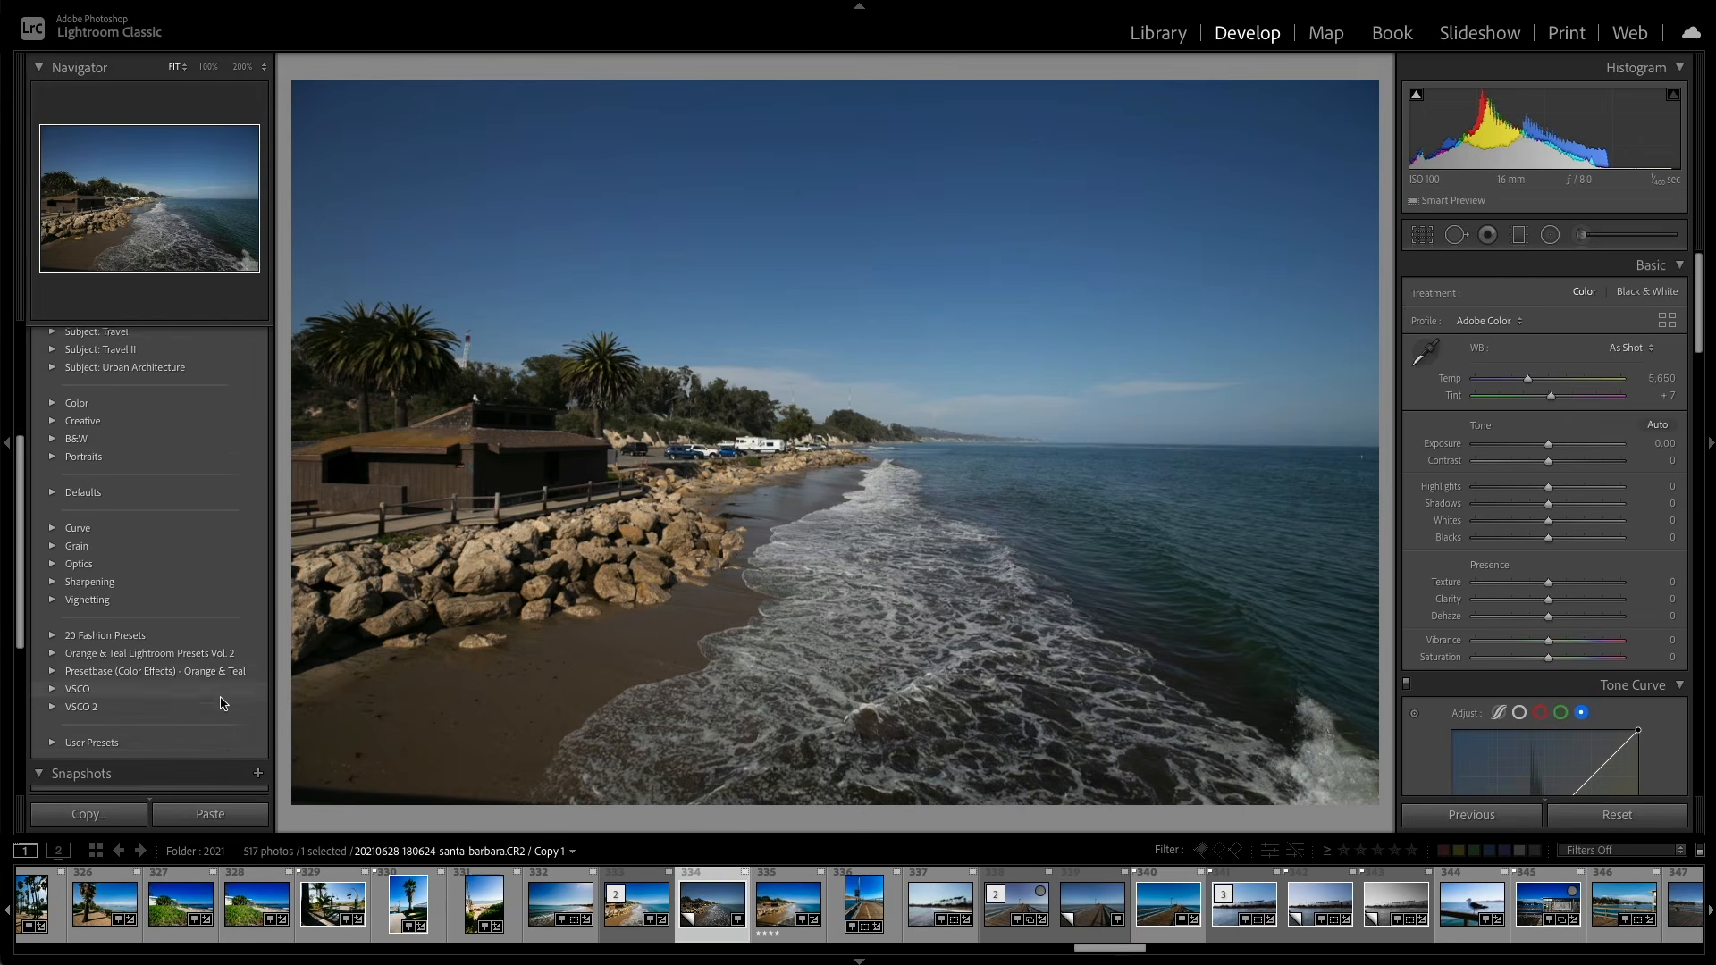
pyautogui.click(51, 694)
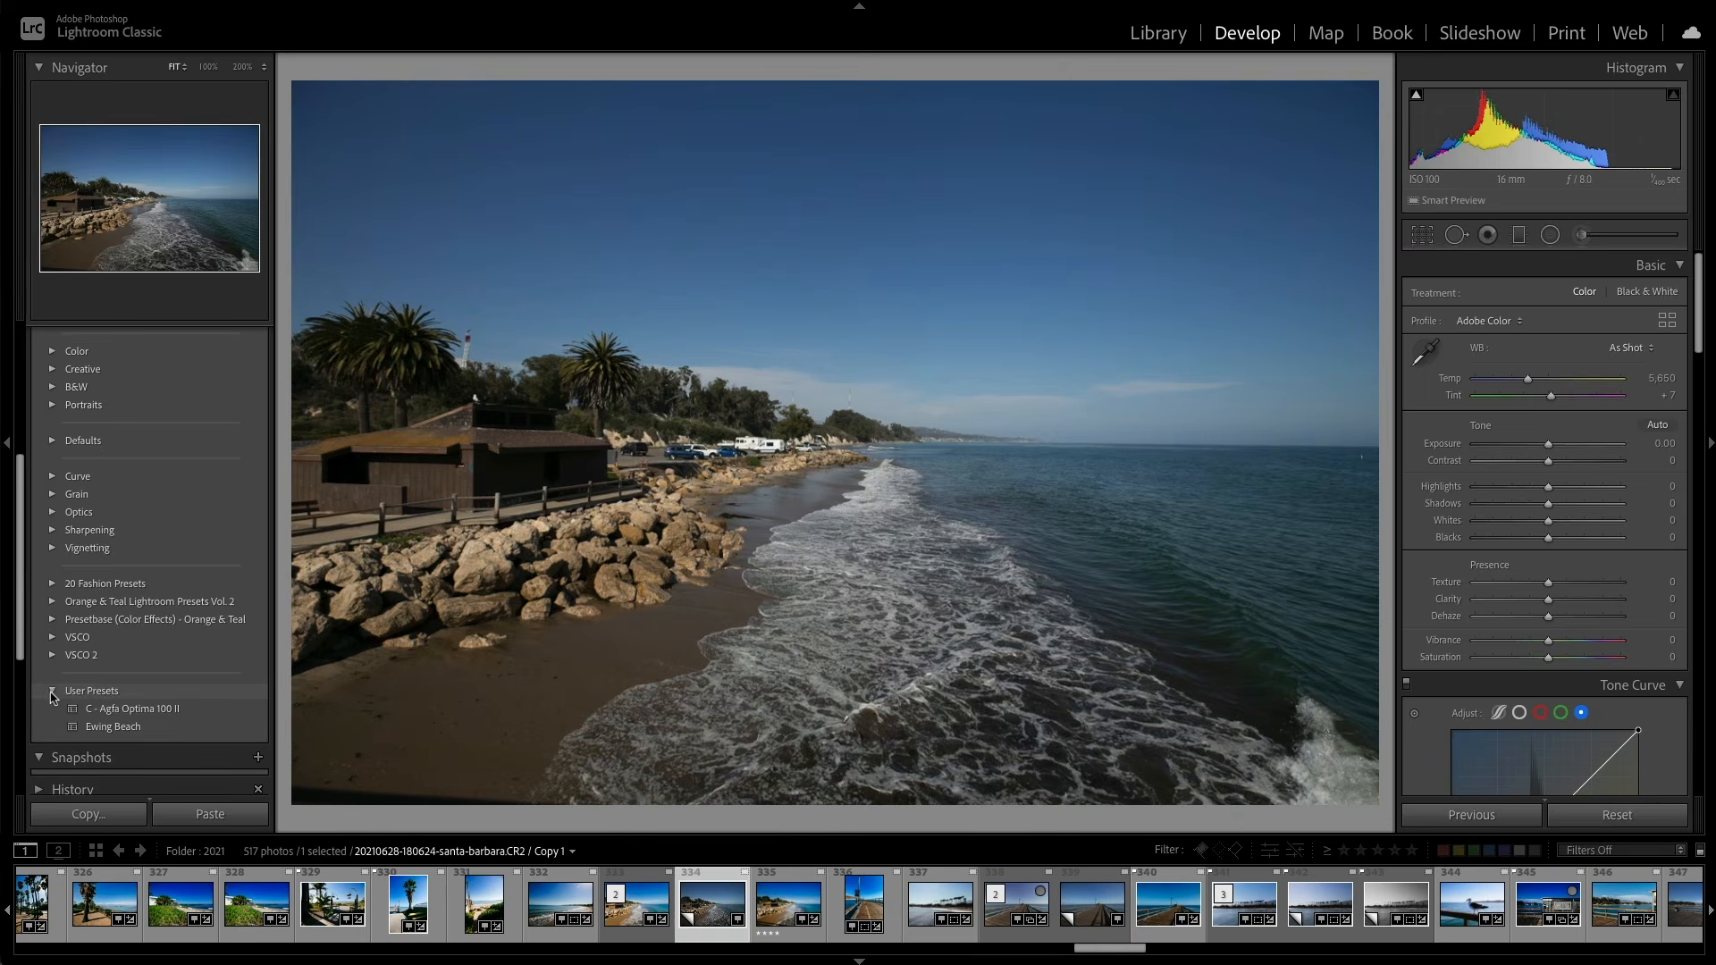
pyautogui.click(196, 728)
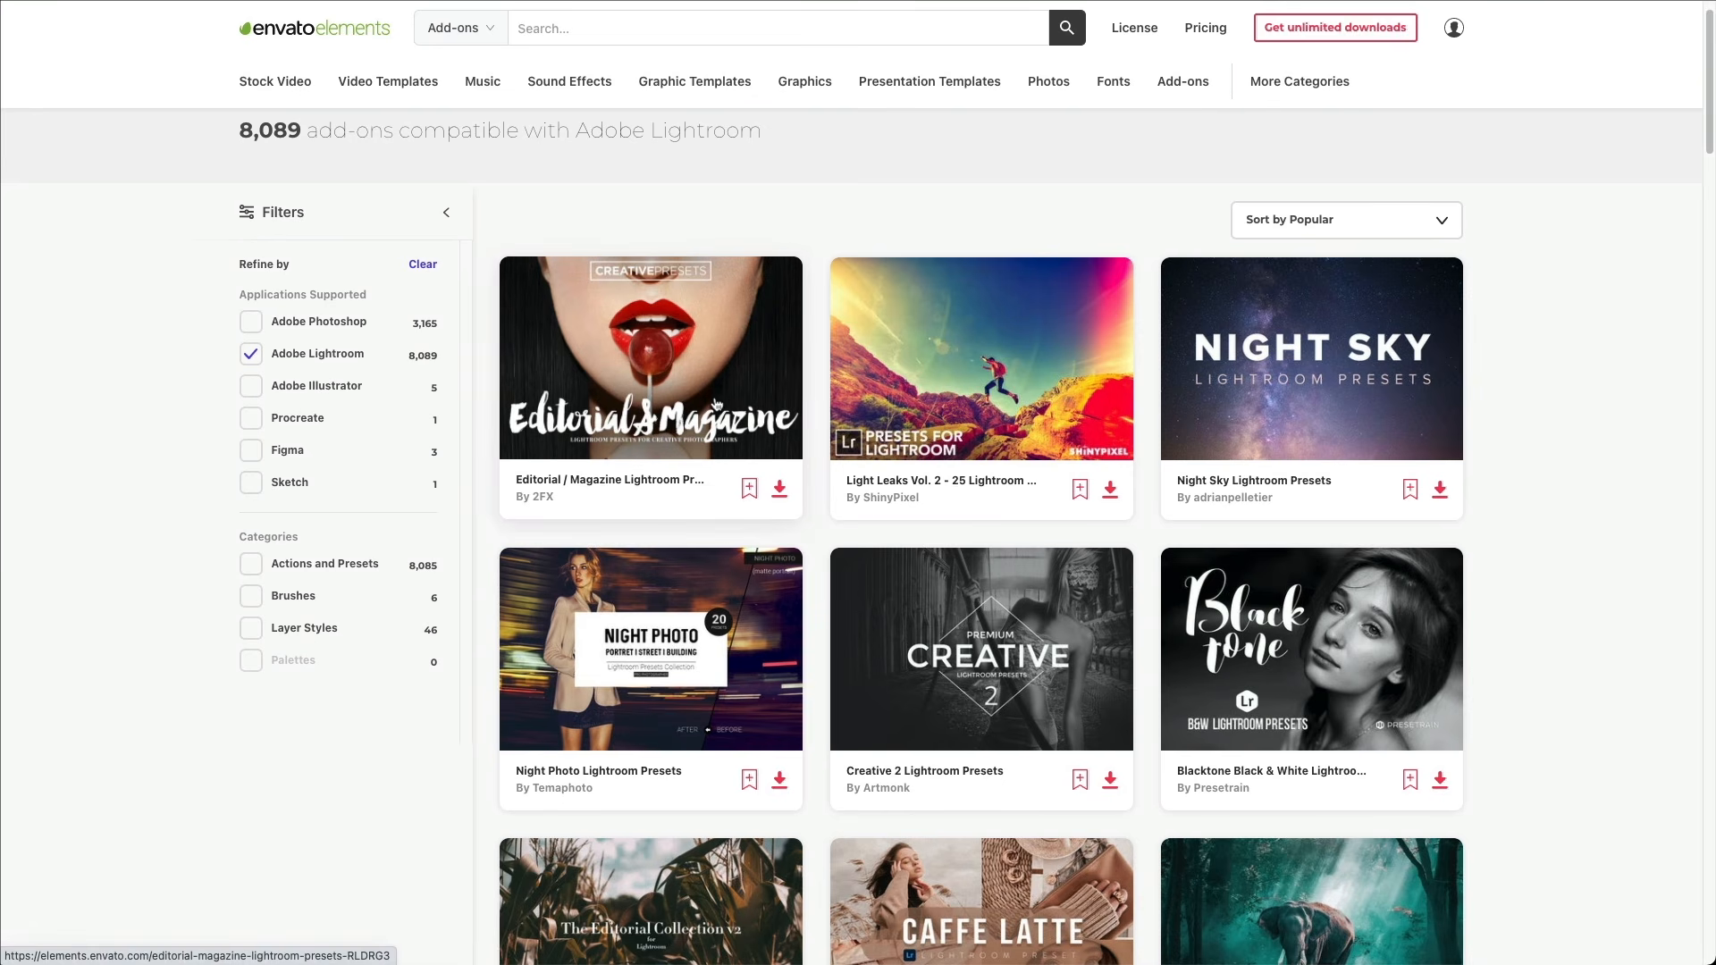
# Step: On Envato Elements, download the Editorial / Magazine Lightroom Presets under the "tuts+ tutorial" project and open the downloaded zip
pyautogui.click(715, 402)
pyautogui.click(1336, 204)
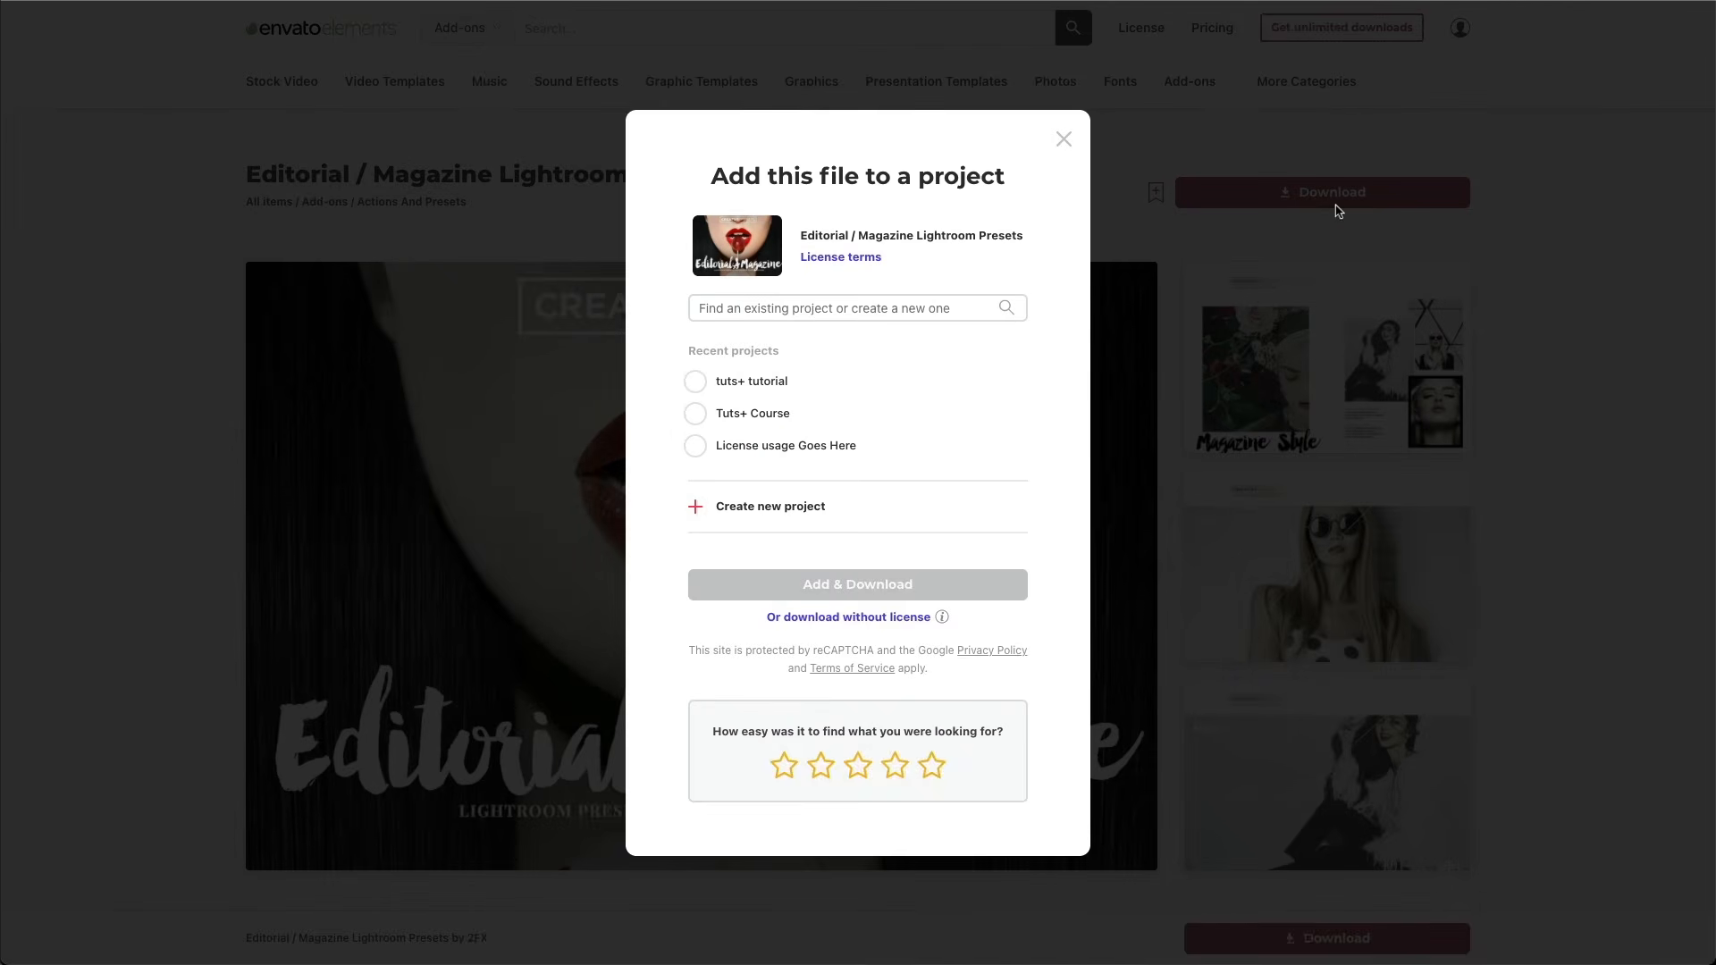
pyautogui.click(774, 394)
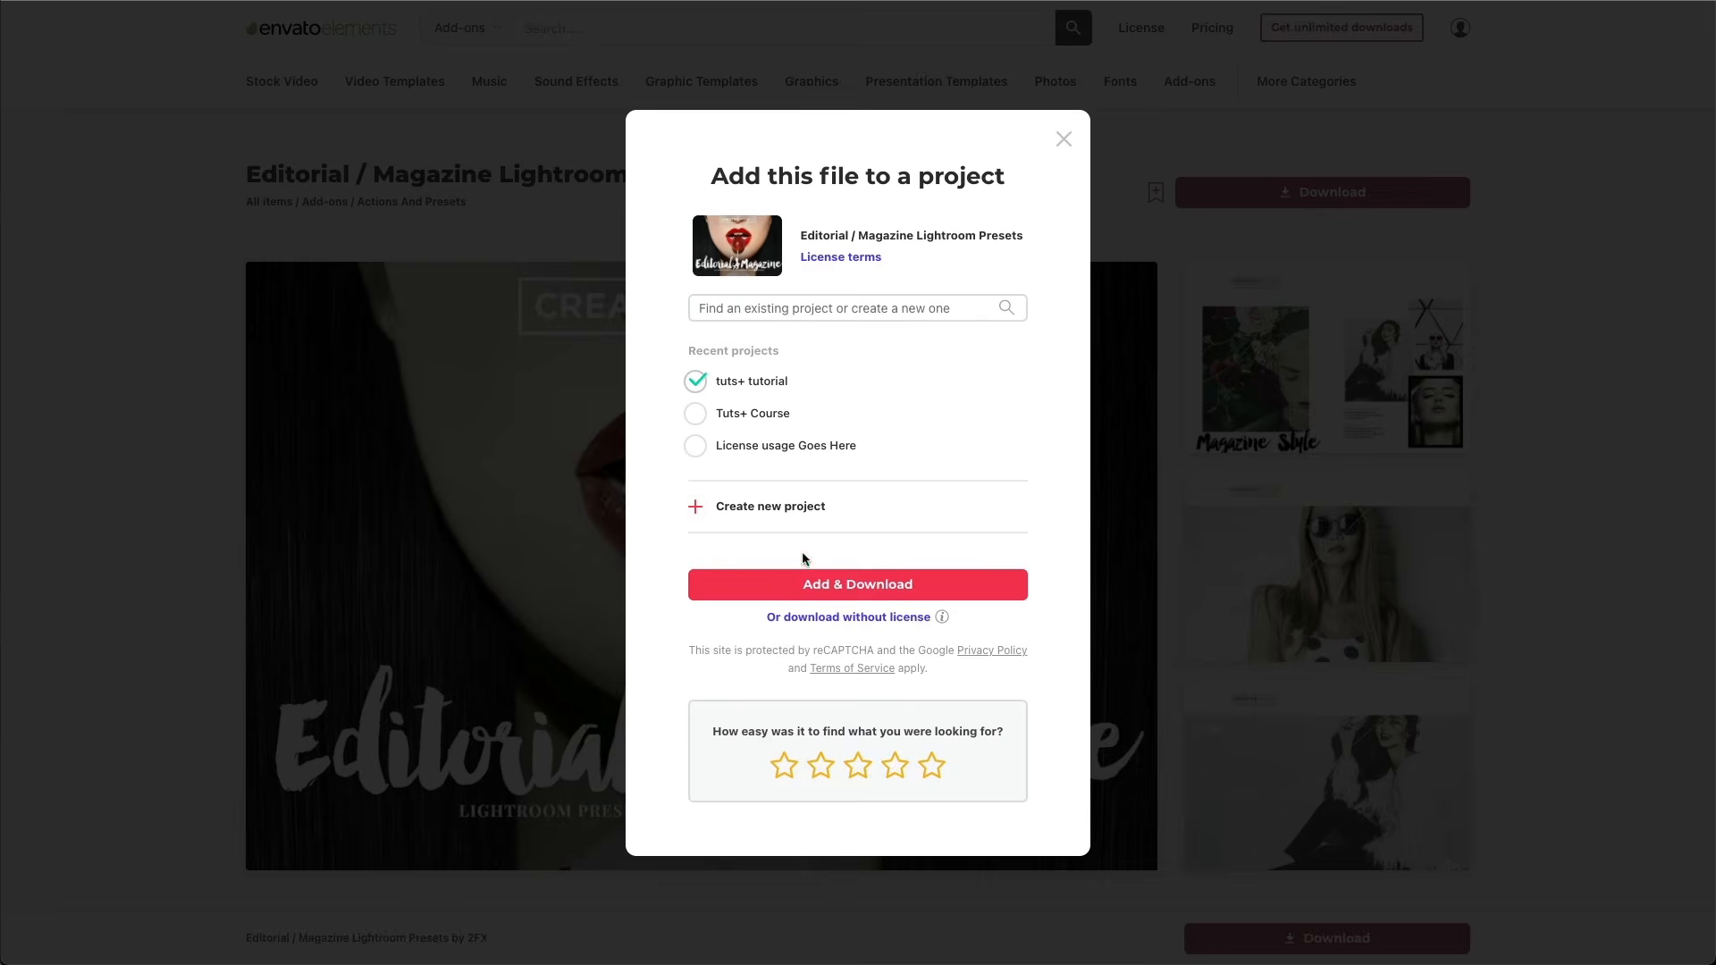
pyautogui.click(798, 585)
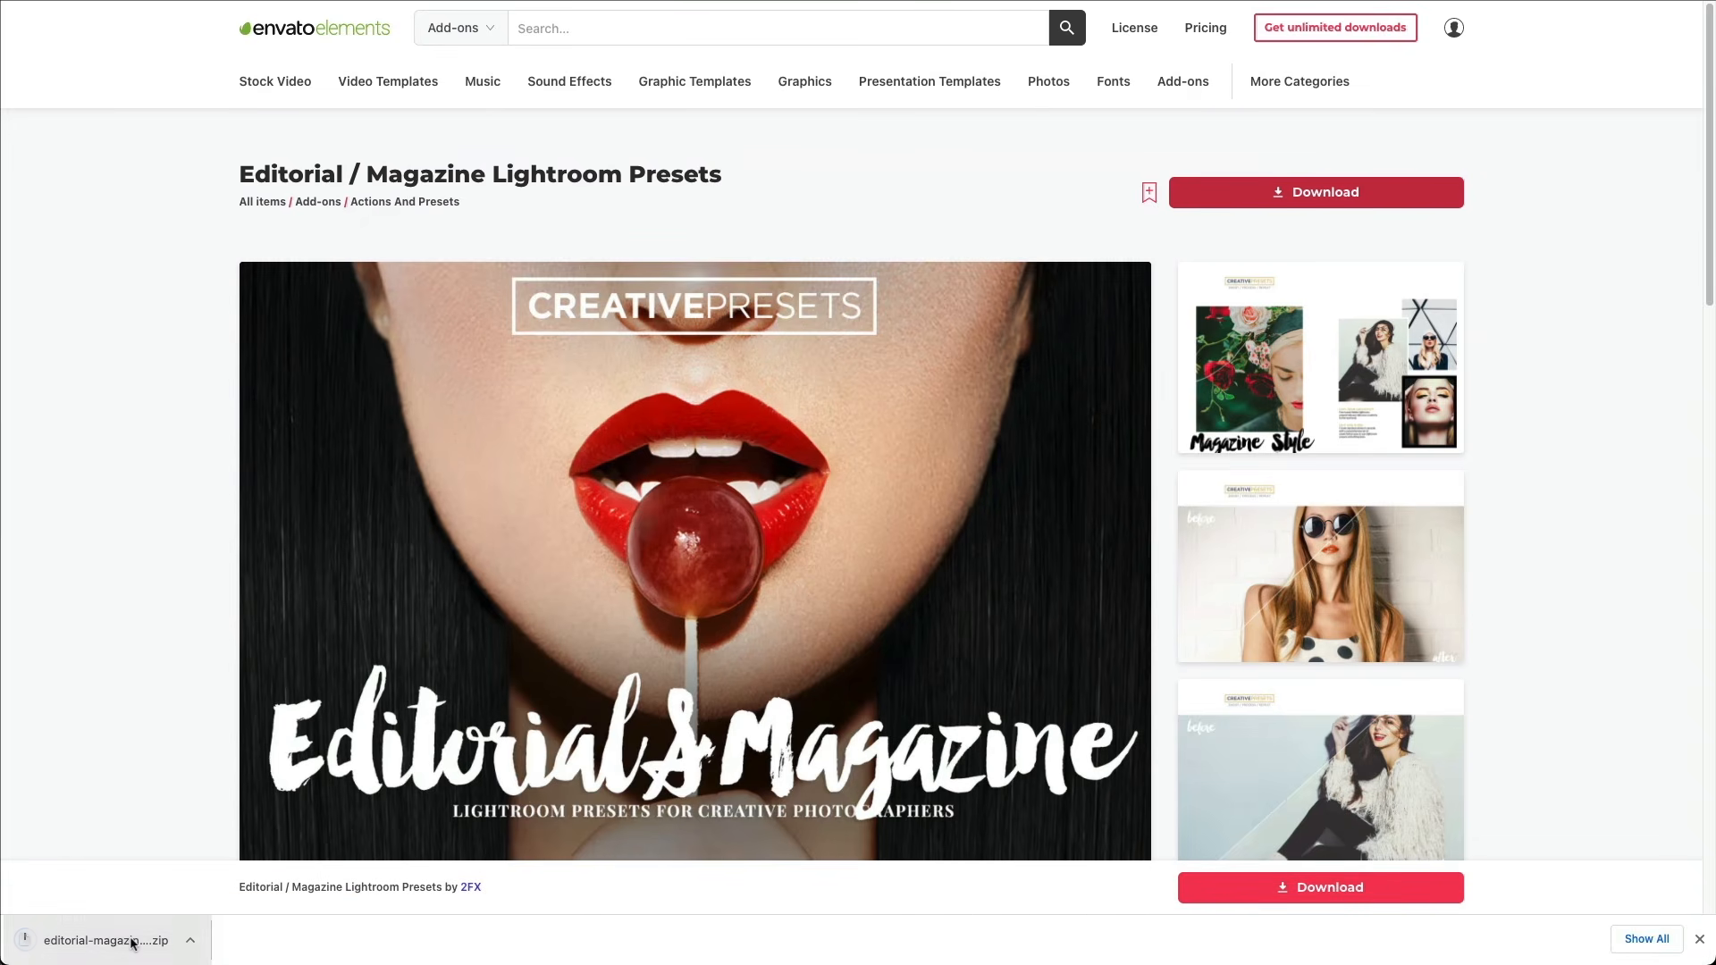
pyautogui.click(131, 941)
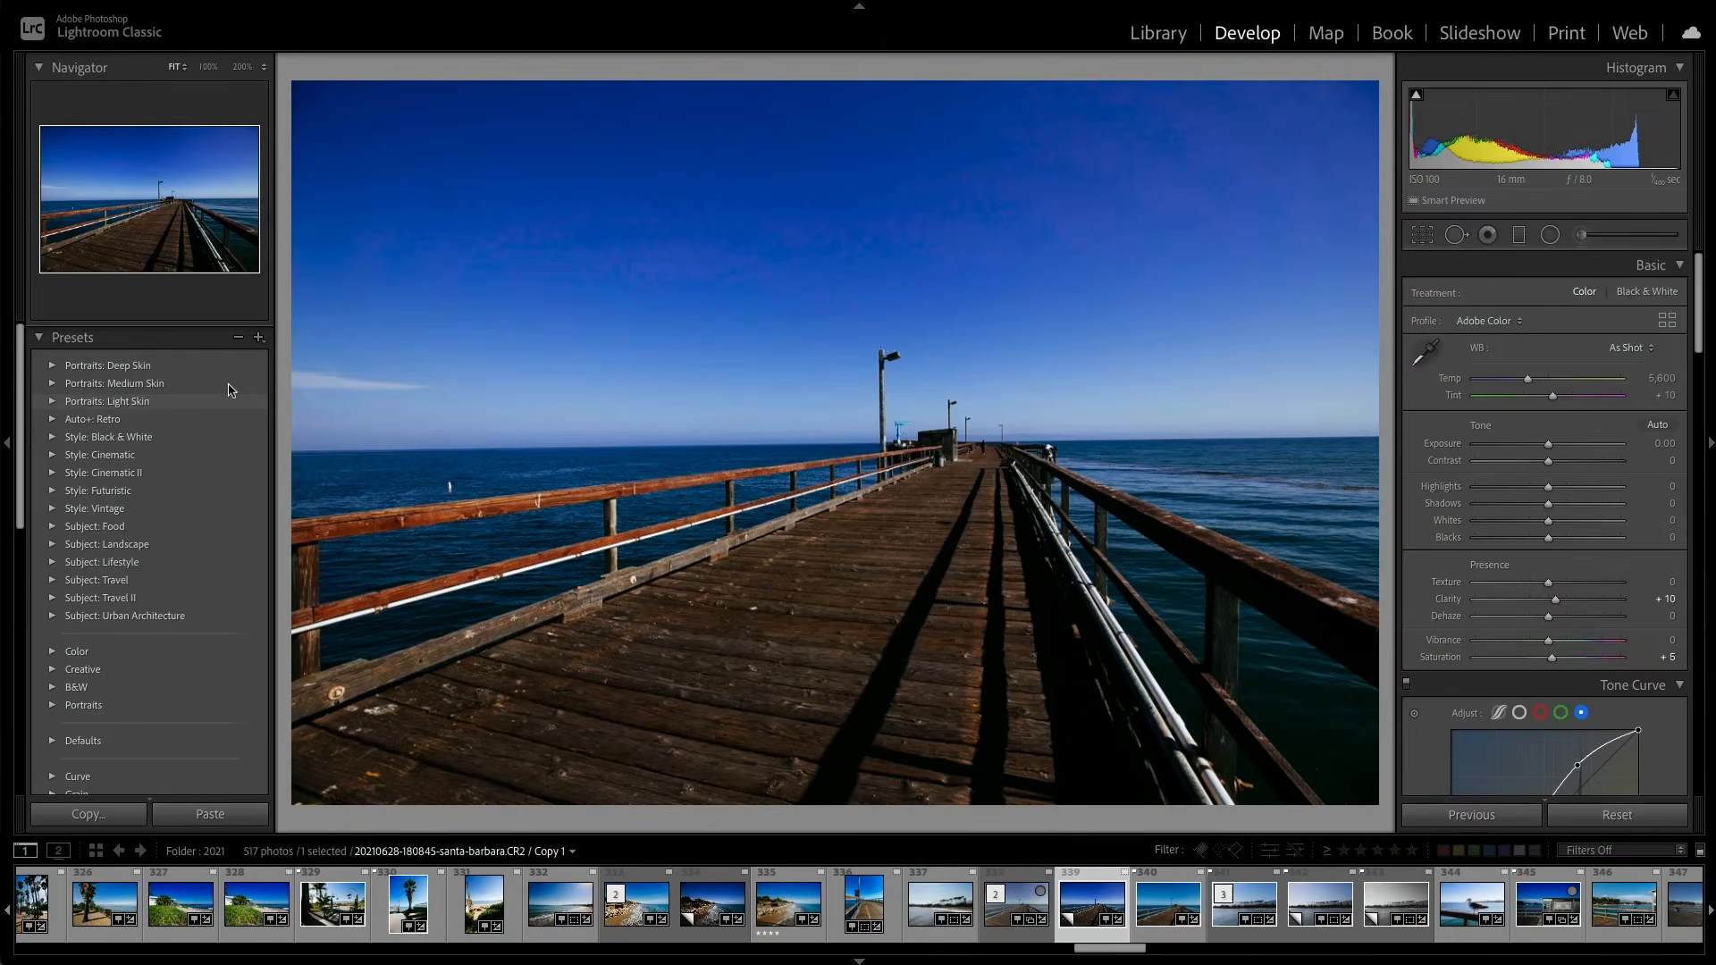
# Step: Import the CP - EDITORIAL & MAGAZINE preset files 1 through 30 into Lightroom Classic's presets
pyautogui.click(259, 335)
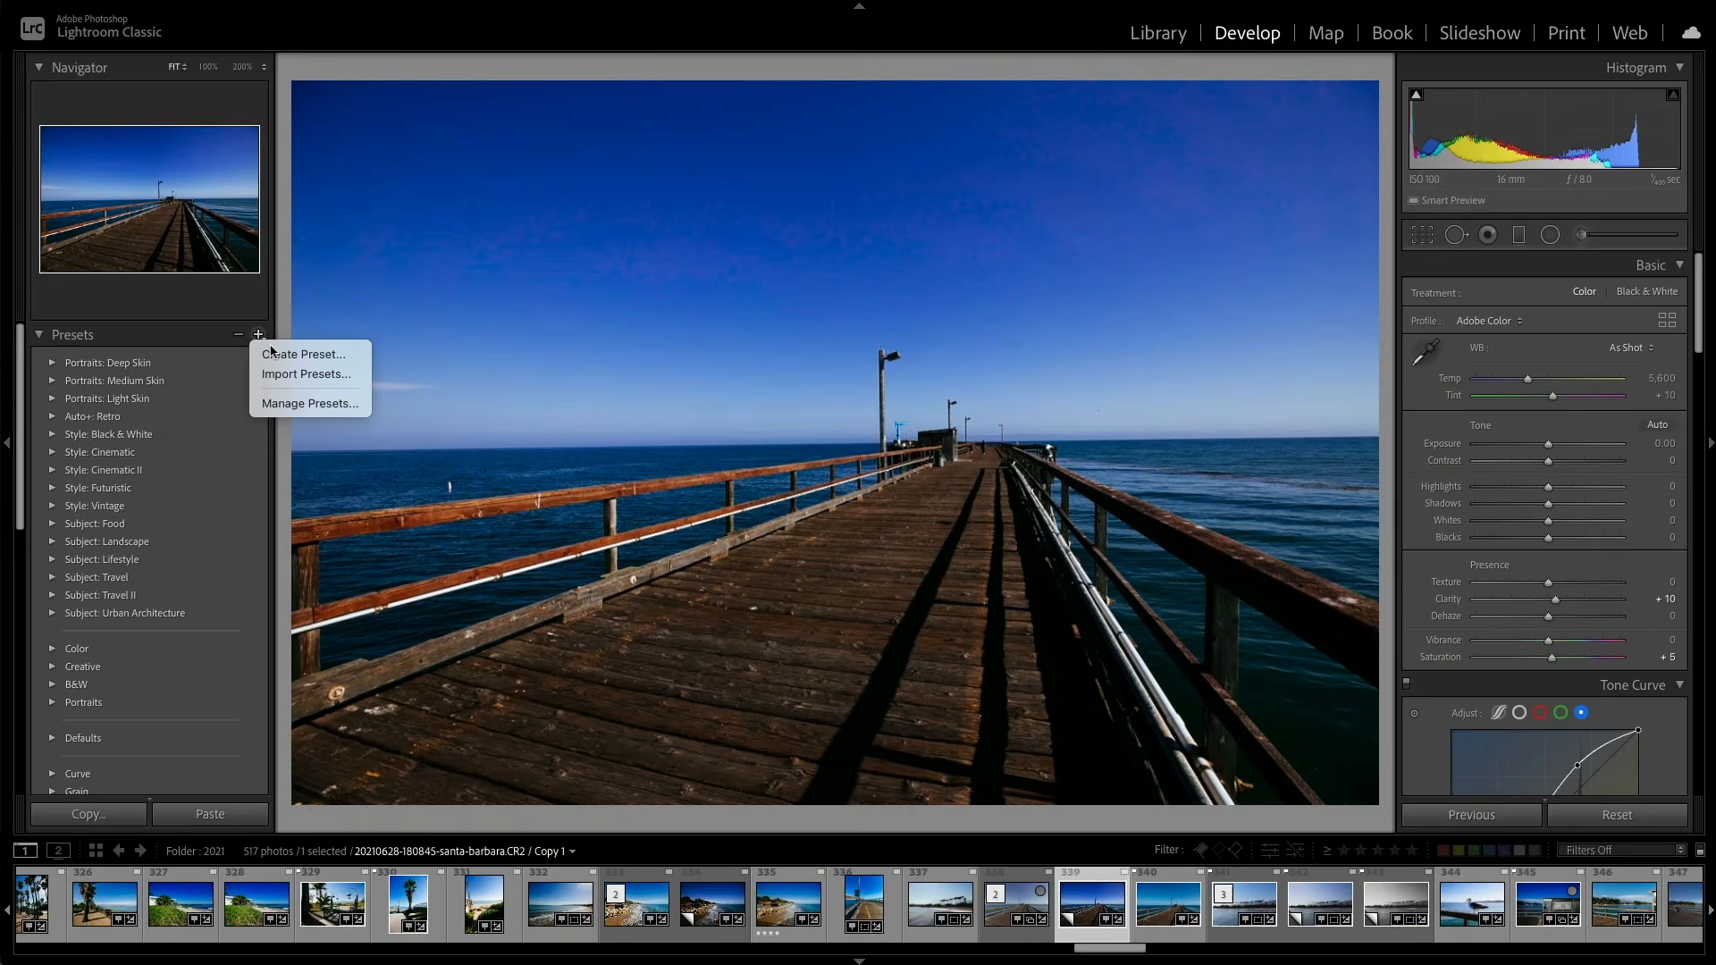
pyautogui.click(308, 375)
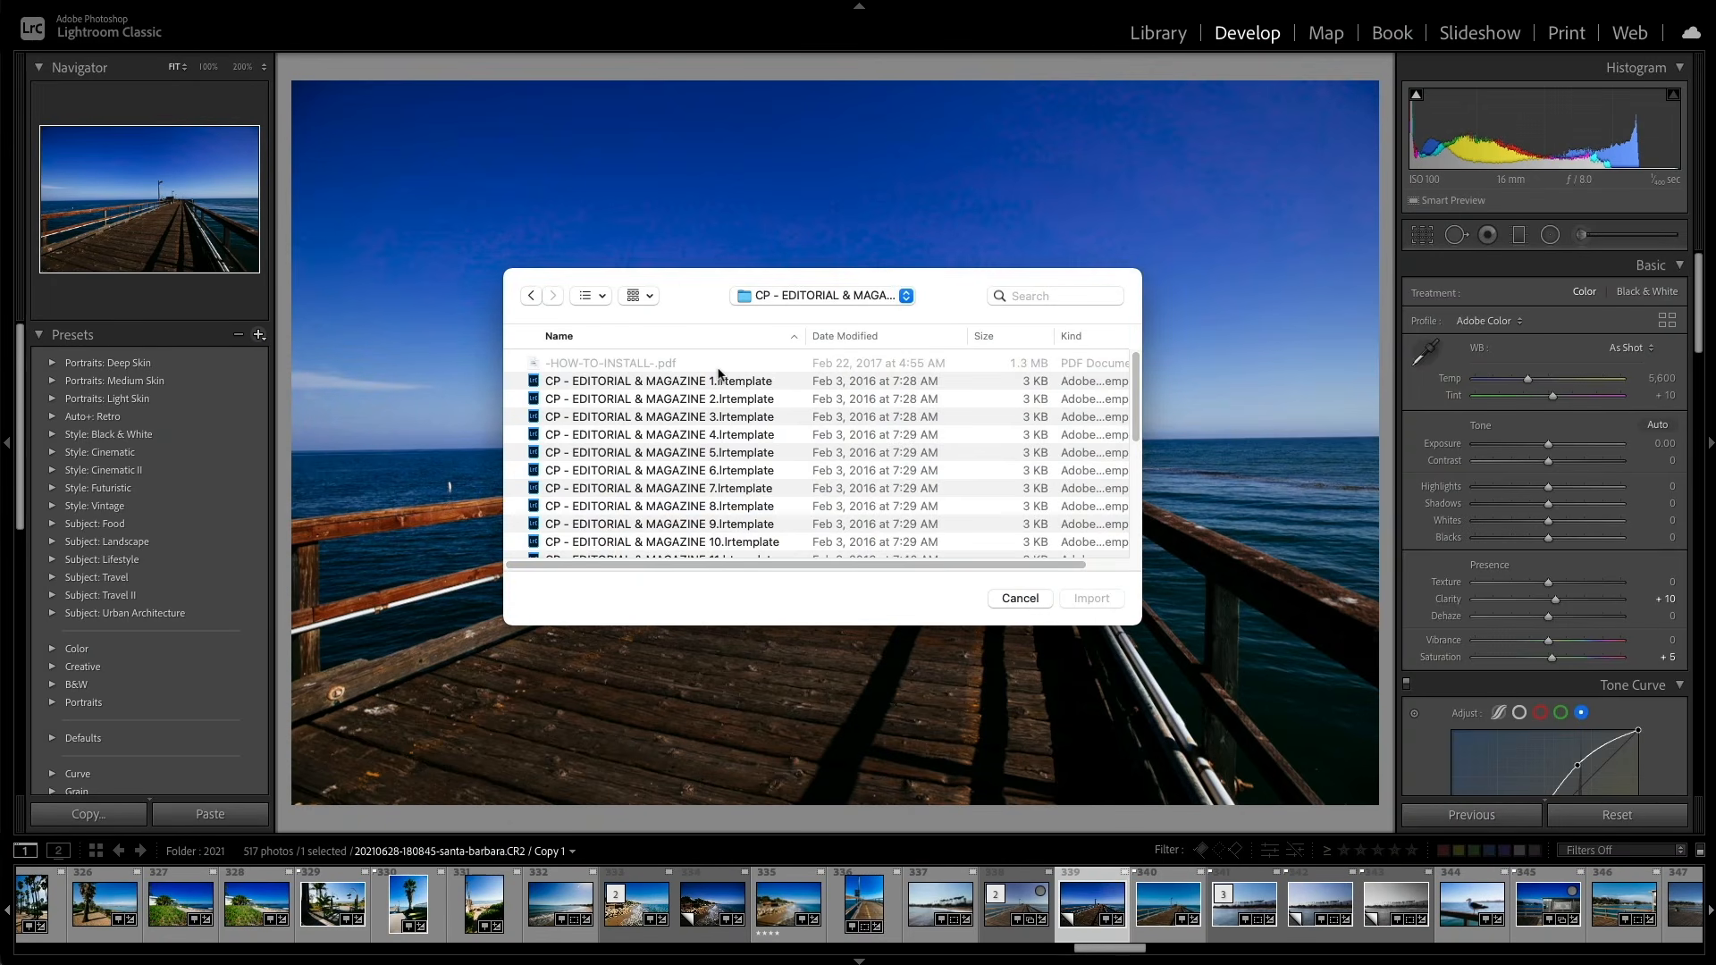
pyautogui.click(719, 381)
pyautogui.scroll(-5, 706, 447)
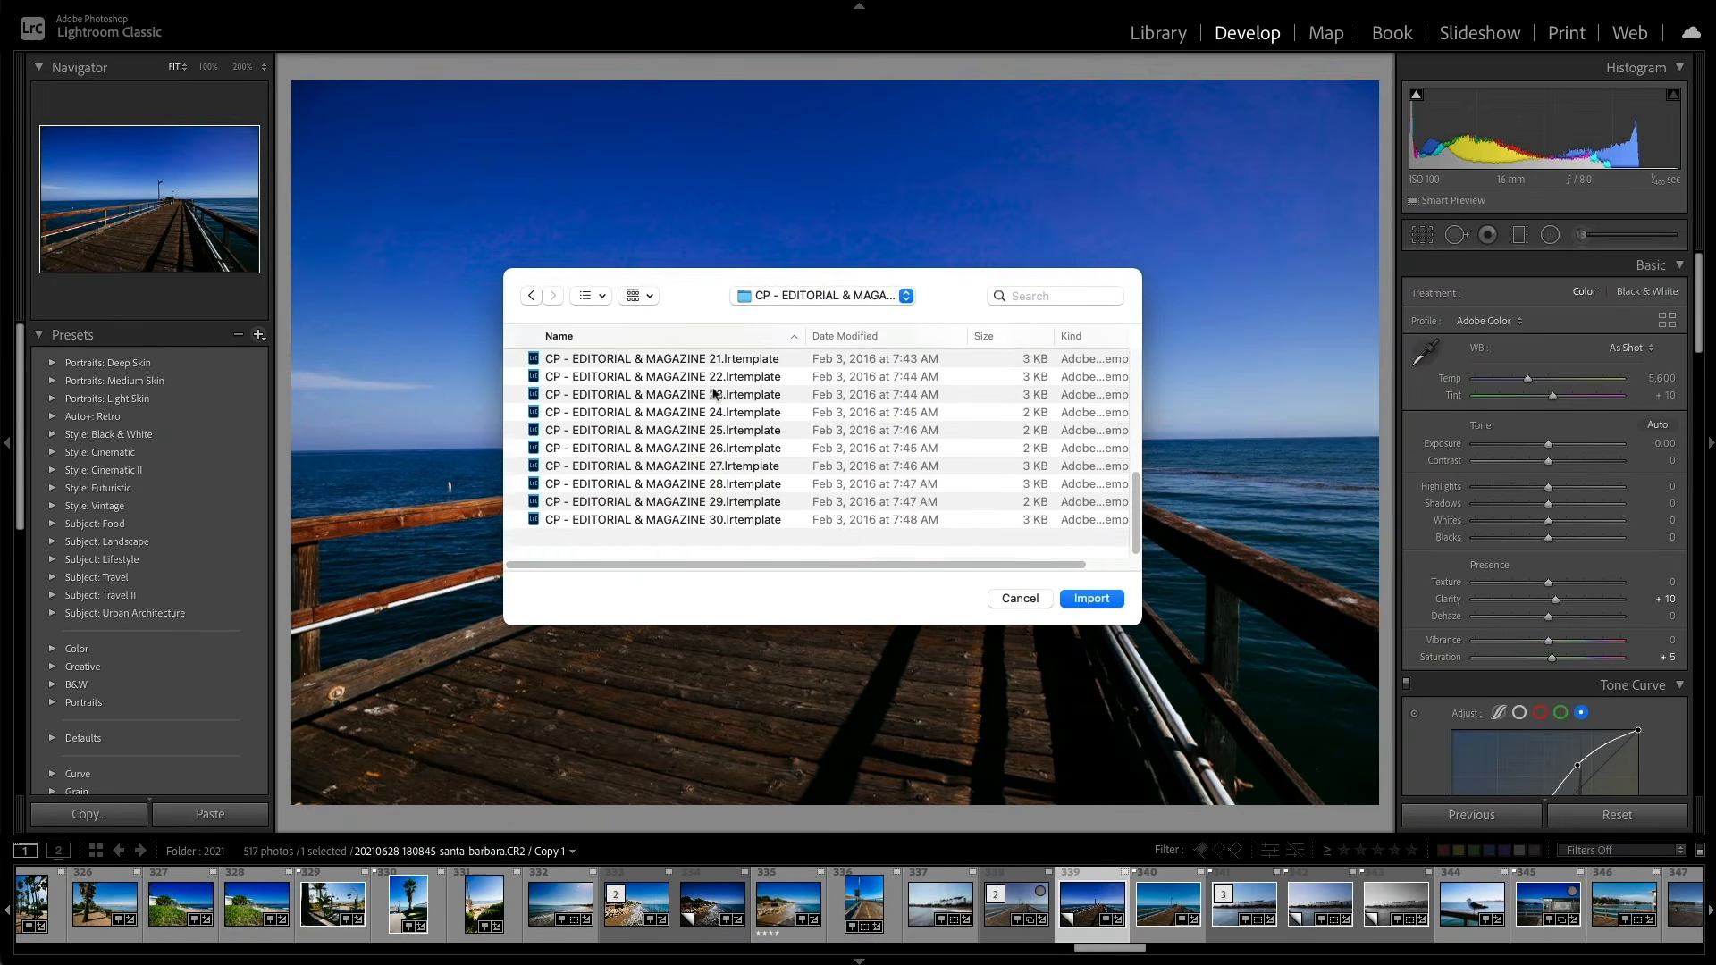
pyautogui.keyDown('shift'); pyautogui.click(698, 540); pyautogui.keyUp('shift')
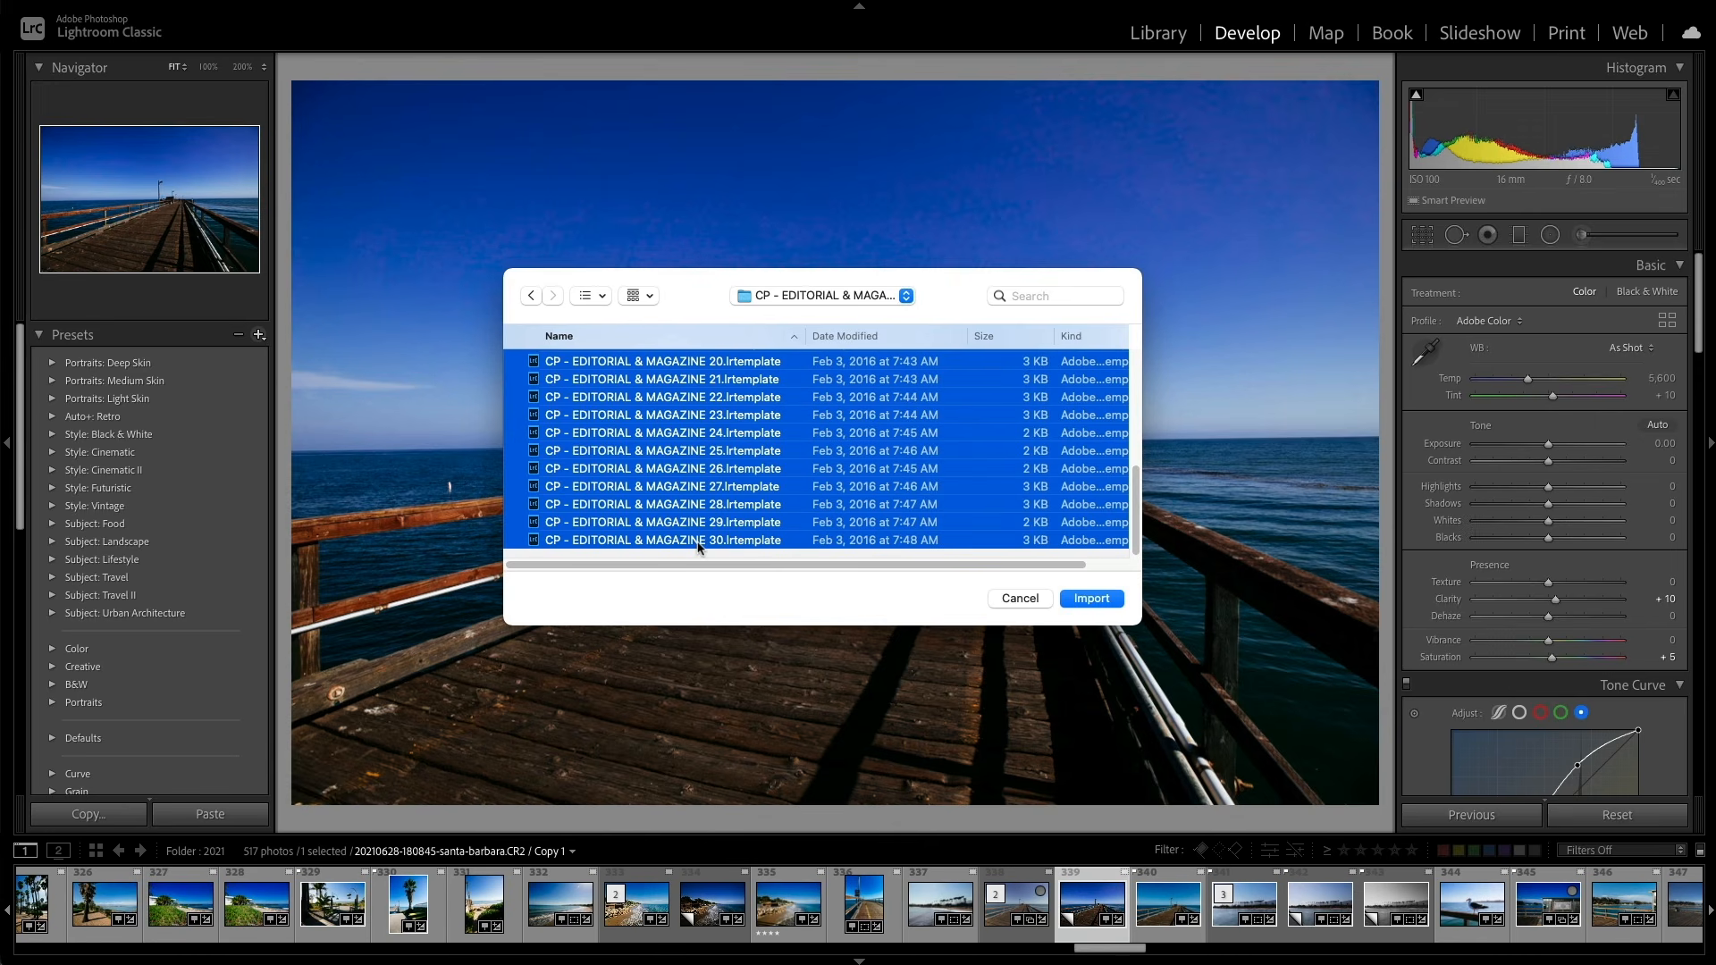
pyautogui.click(1092, 598)
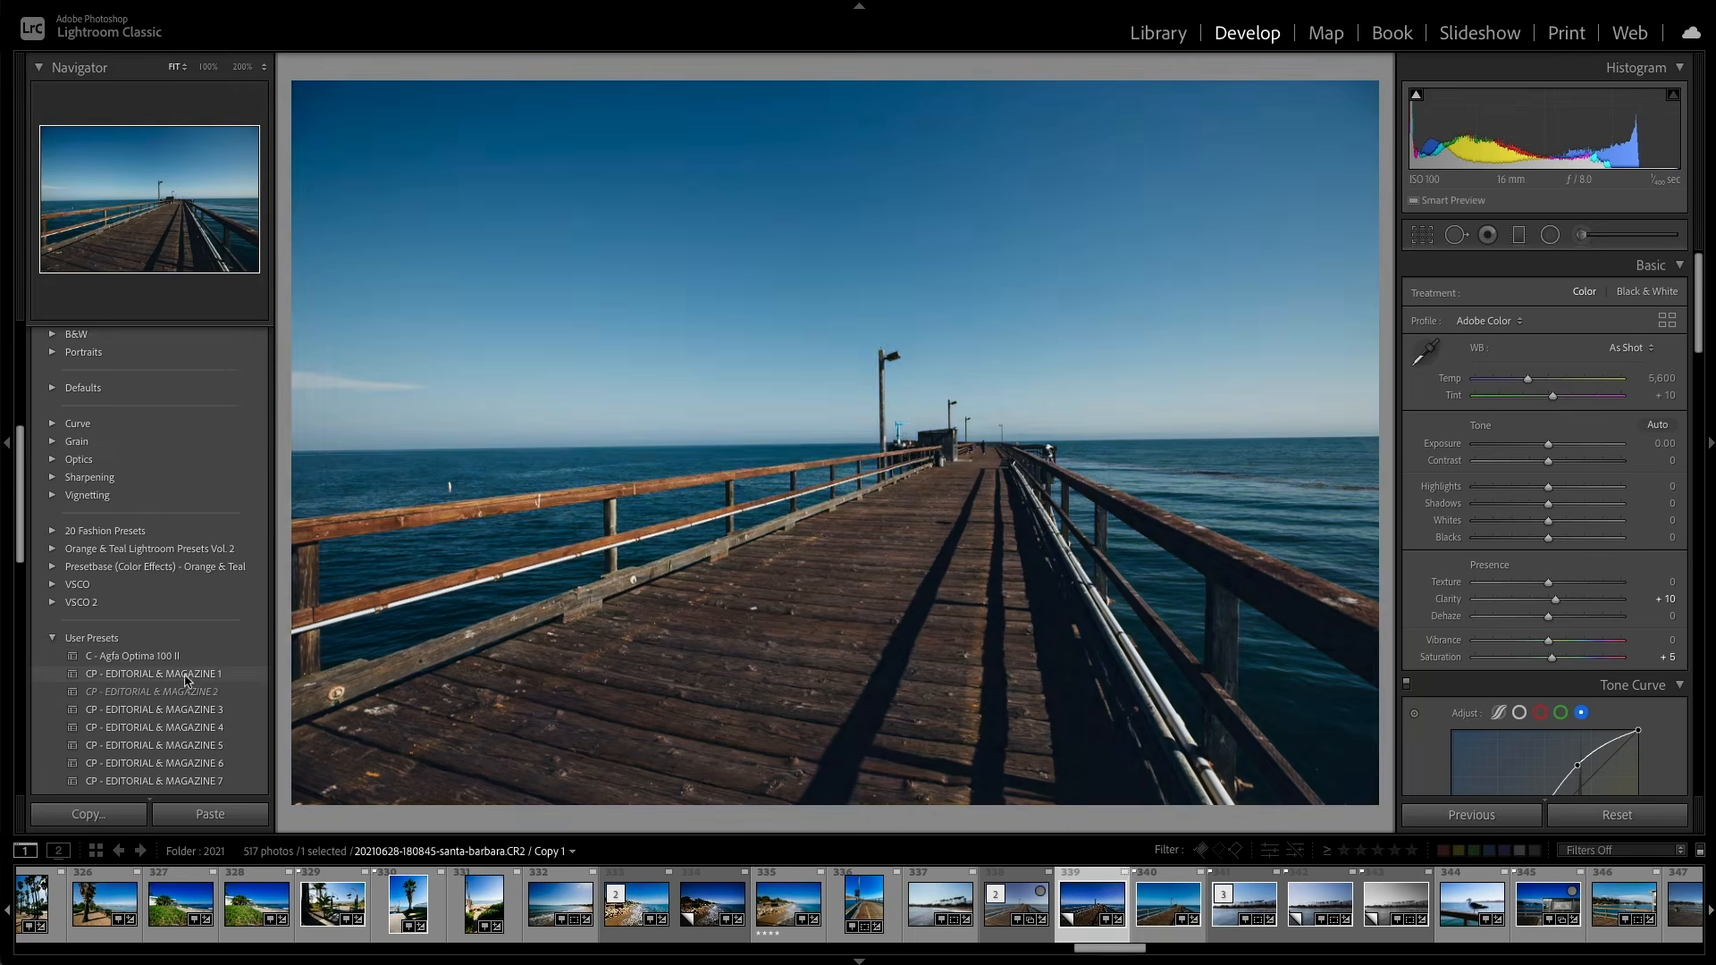
# Step: Find CP - EDITORIAL & MAGAZINE 13 among the imported presets and apply it to the wooden pier photo
pyautogui.scroll(-3, 183, 697)
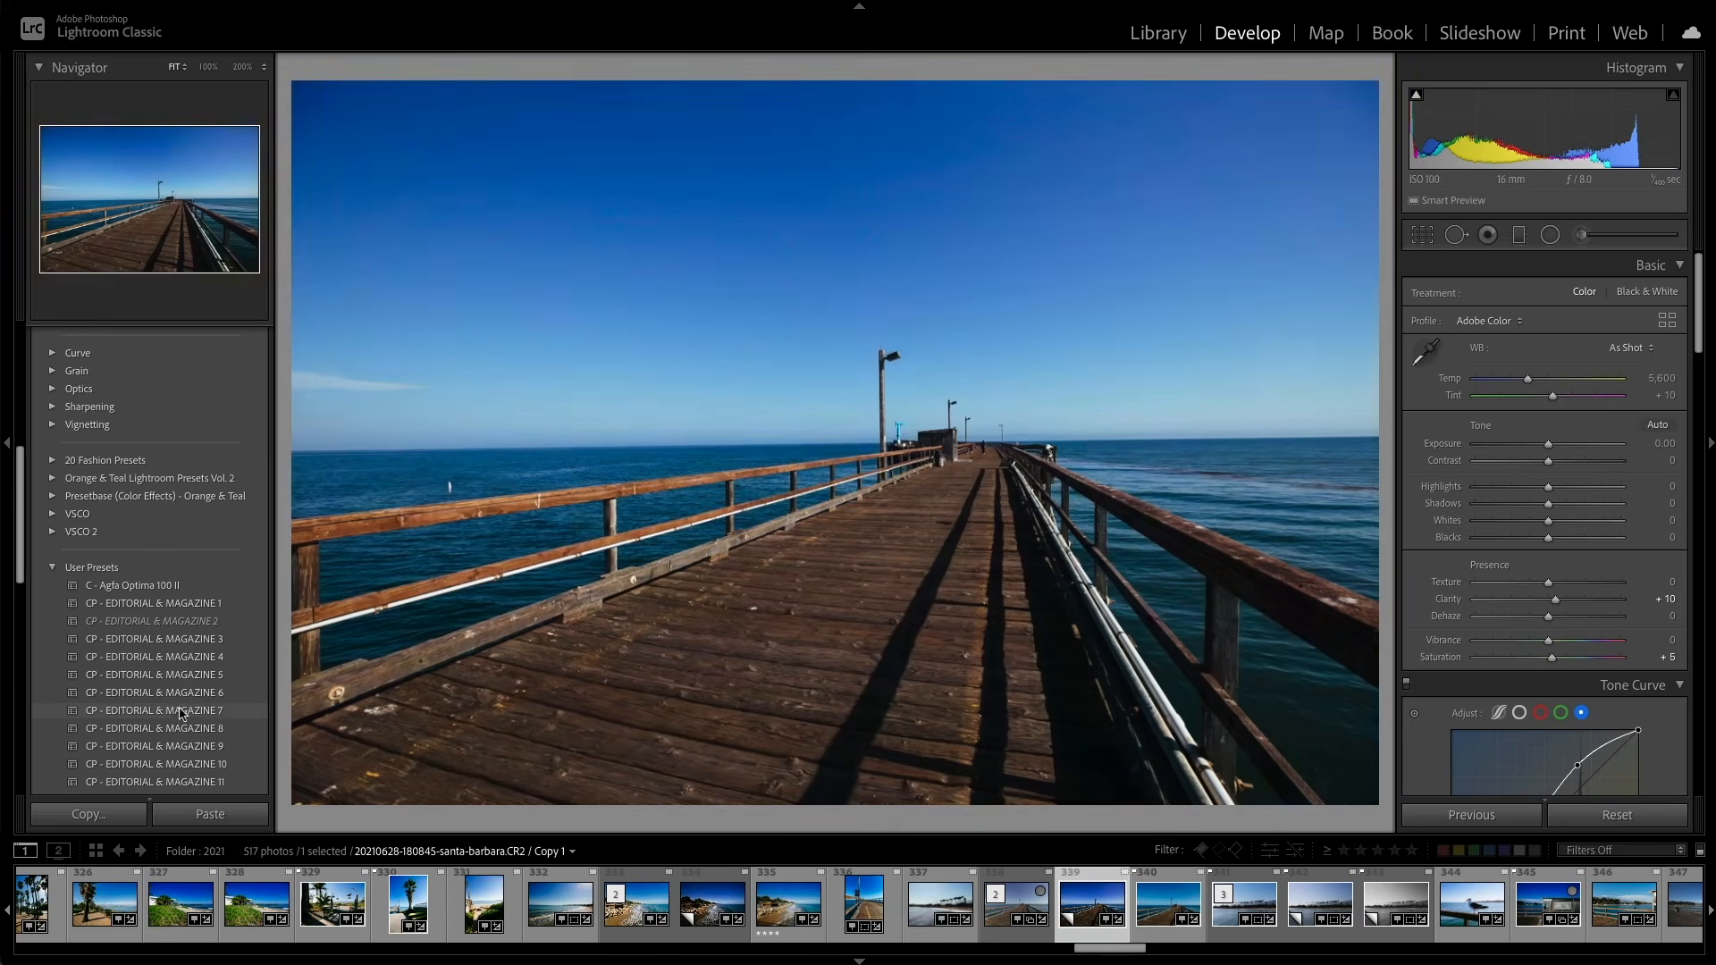
pyautogui.scroll(-2, 175, 760)
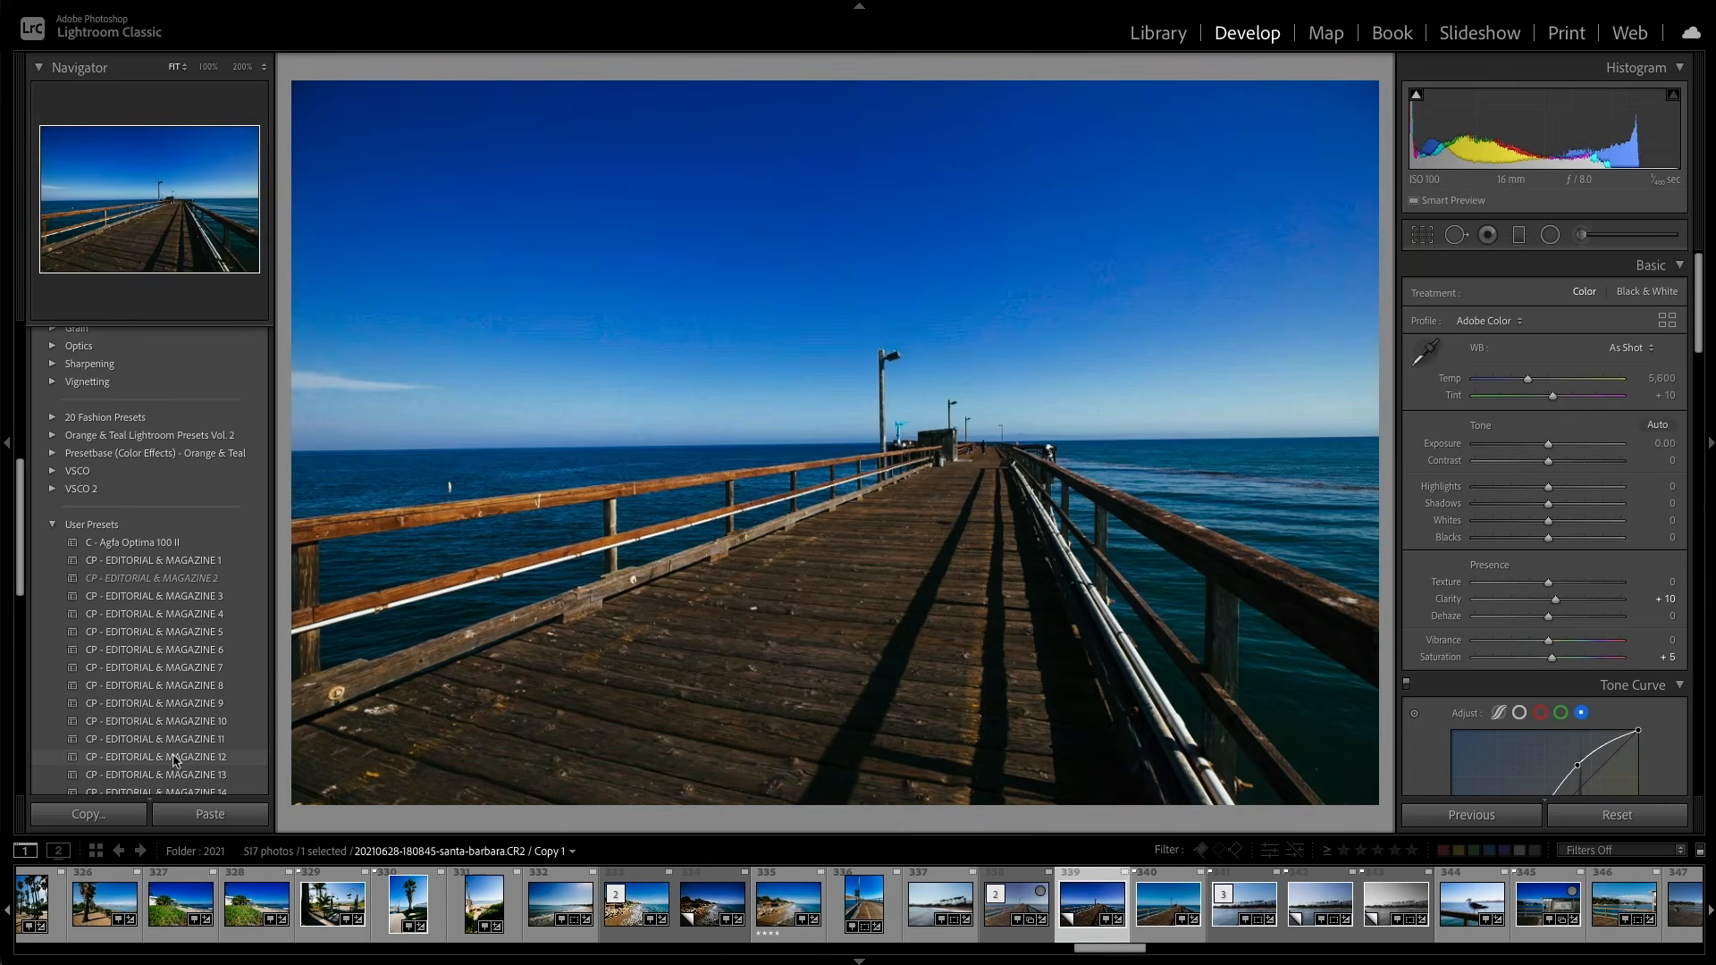
pyautogui.scroll(-4, 175, 785)
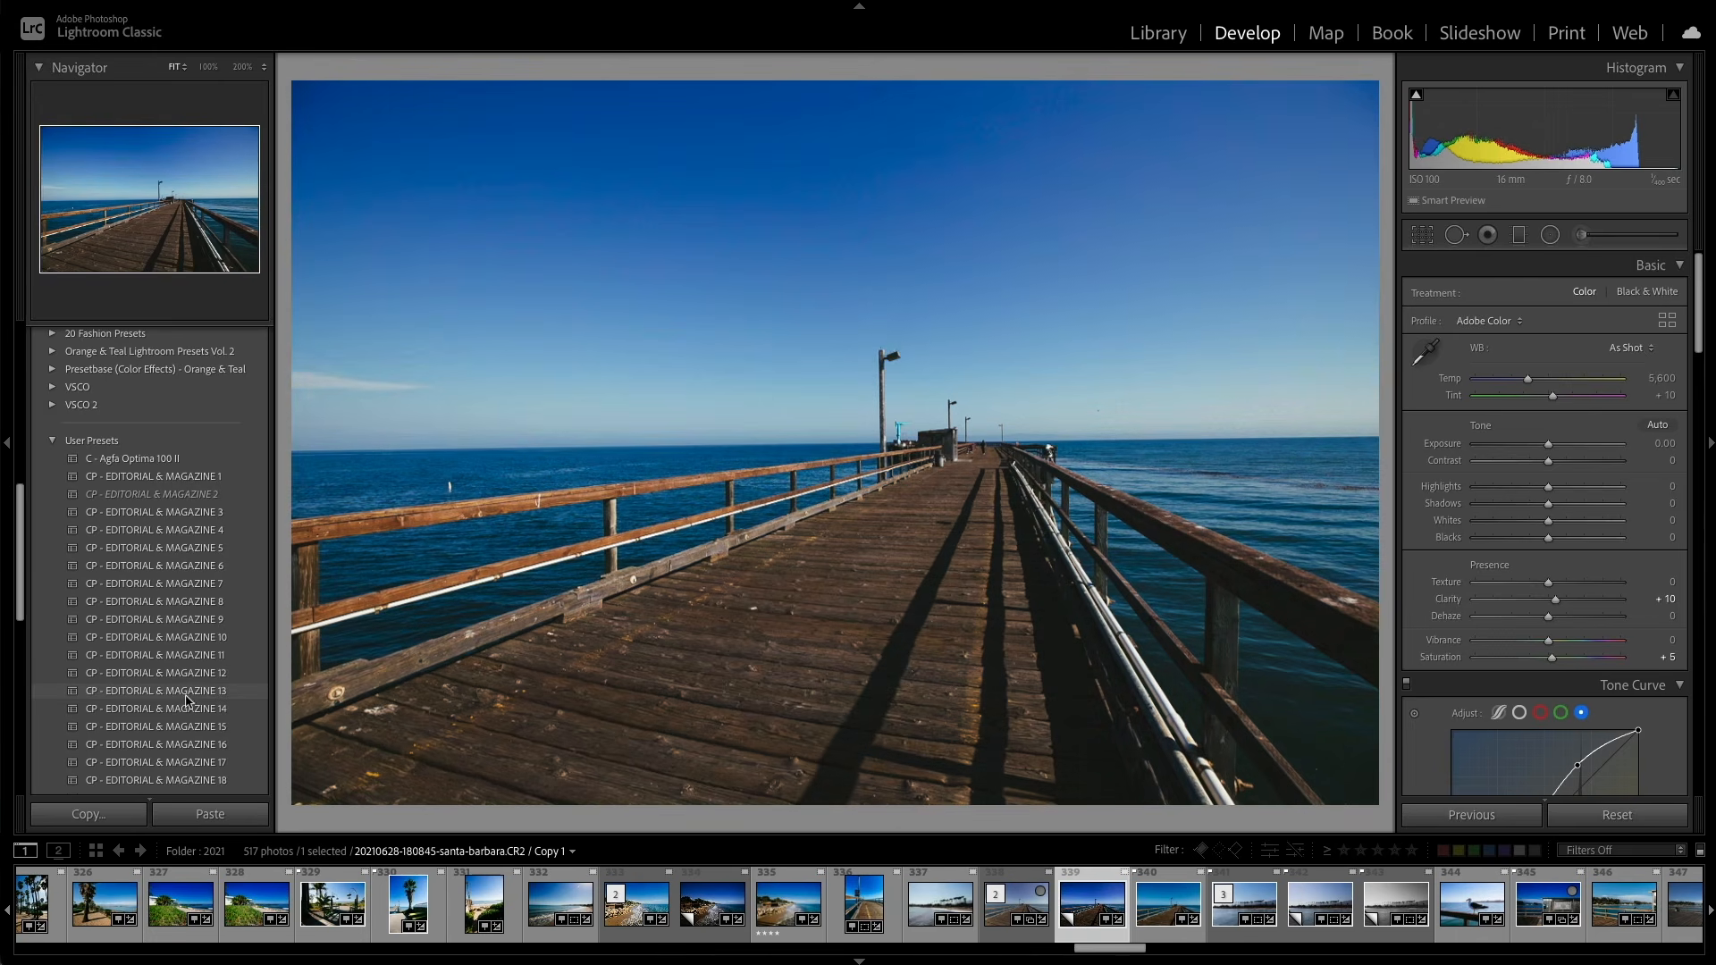
pyautogui.click(186, 696)
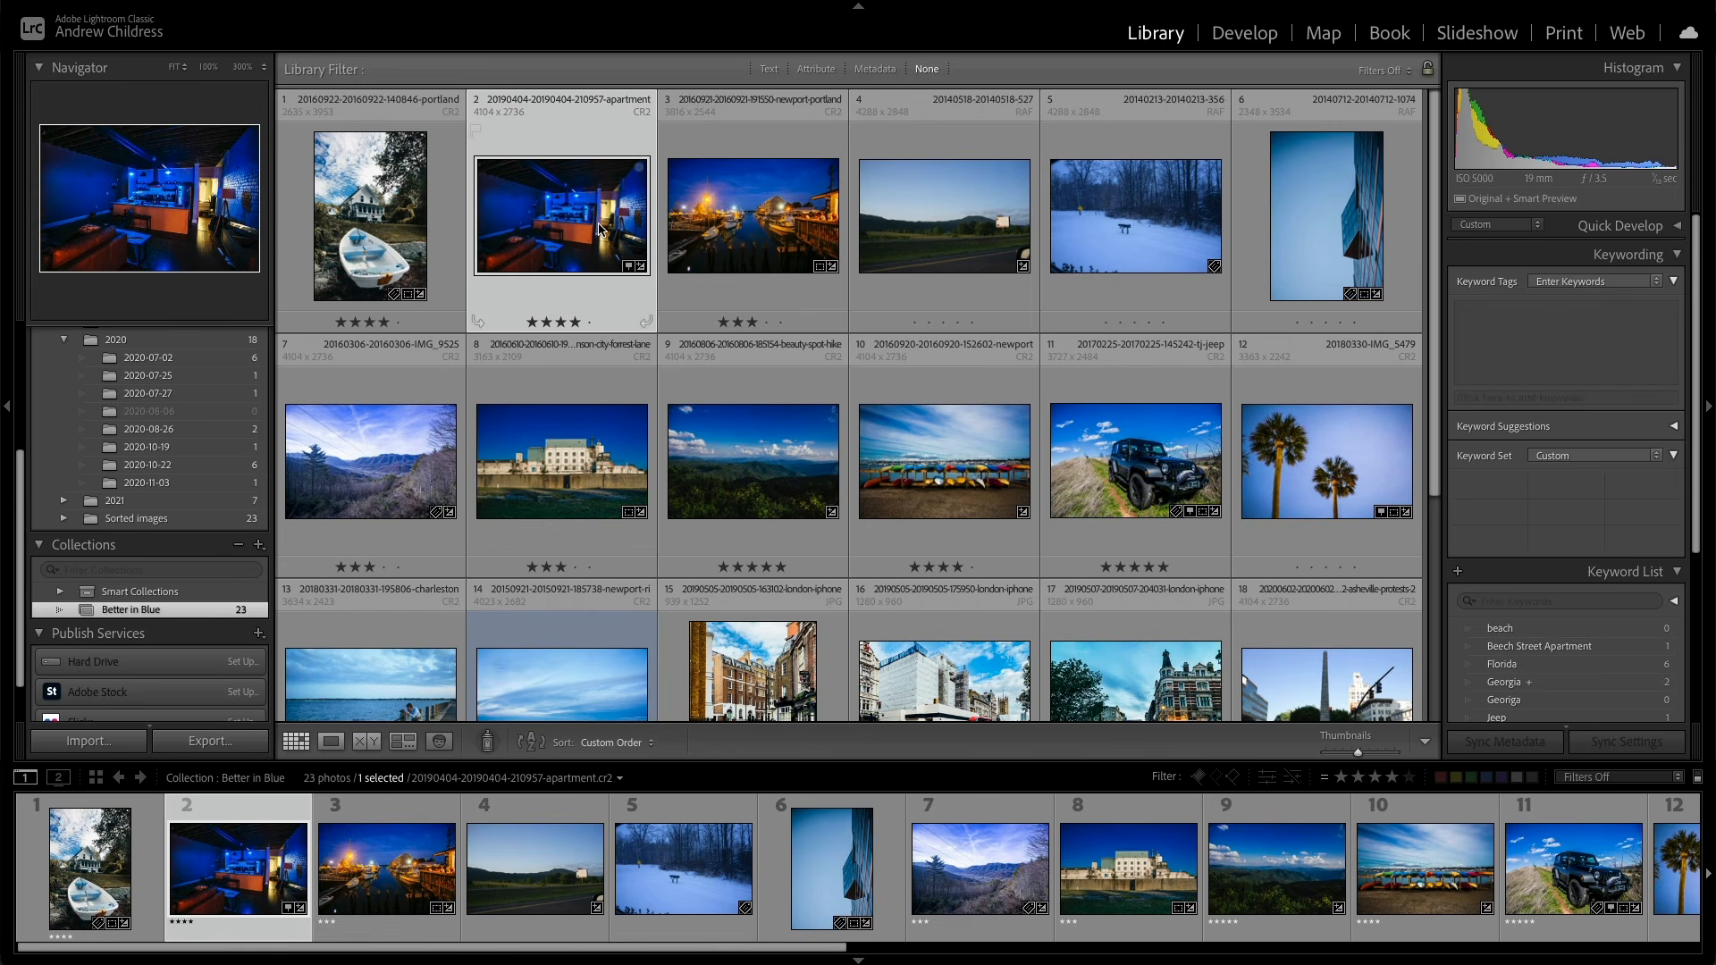
# Step: Open the export settings for all photos in the Better in Blue collection and set the JPEG quality to 90
pyautogui.hotkey('ctrl', 'a')
pyautogui.rightClick(600, 230)
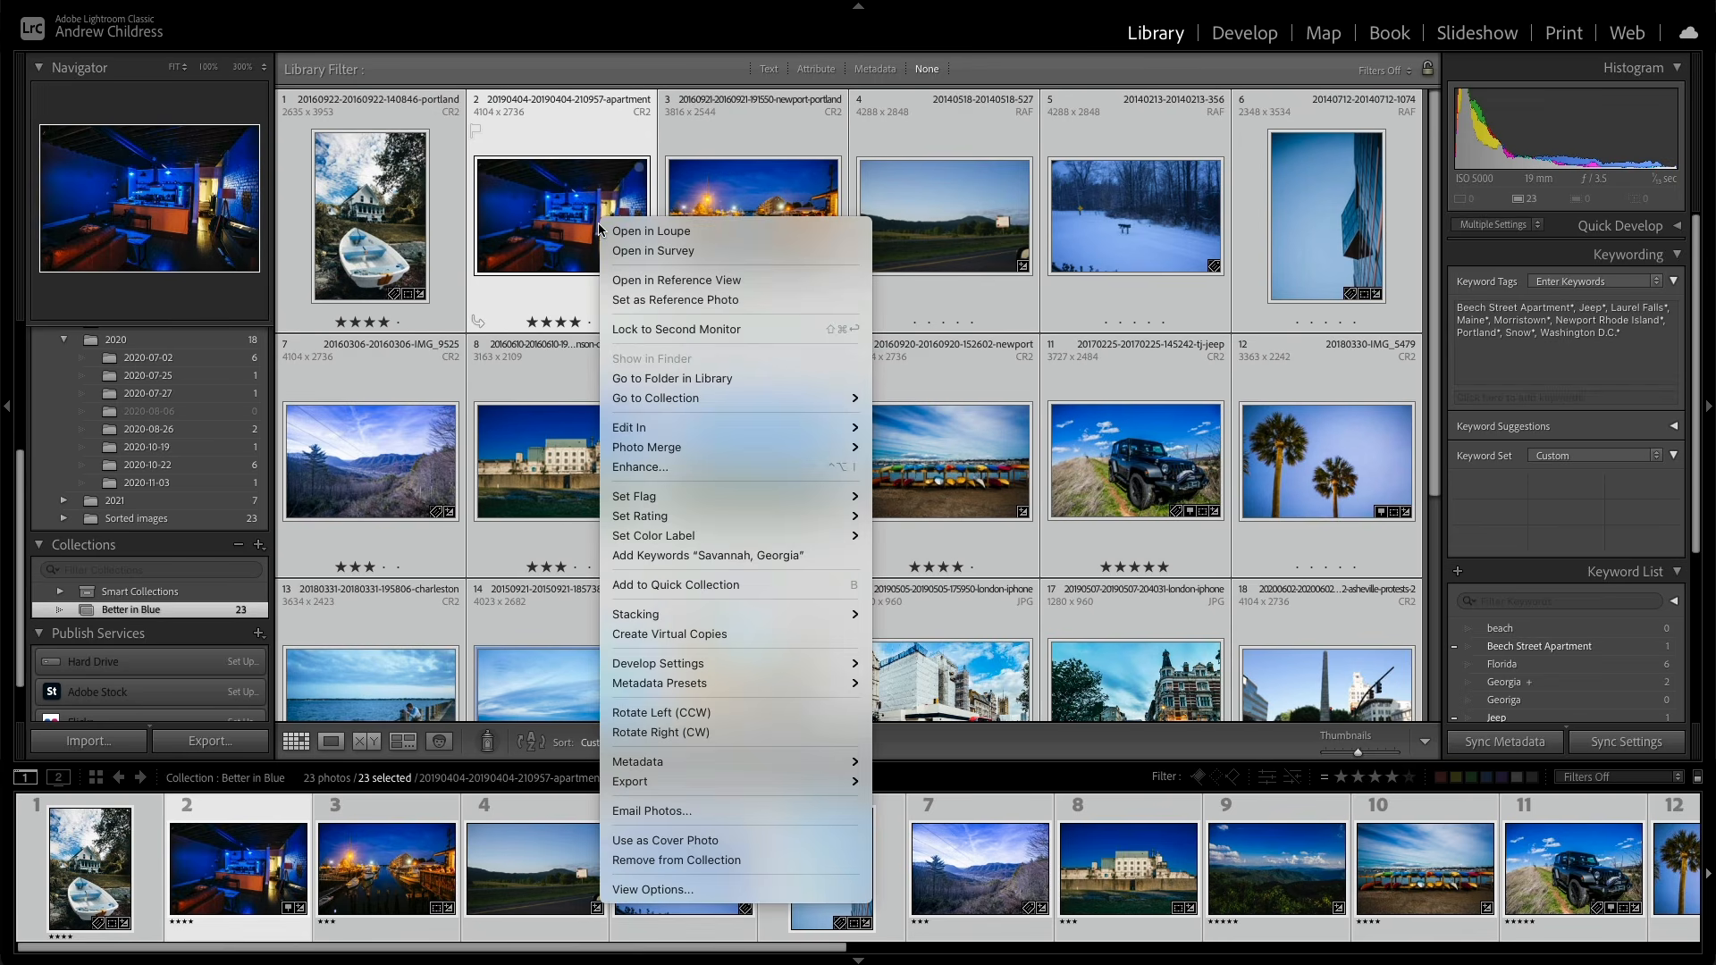
pyautogui.moveTo(790, 778)
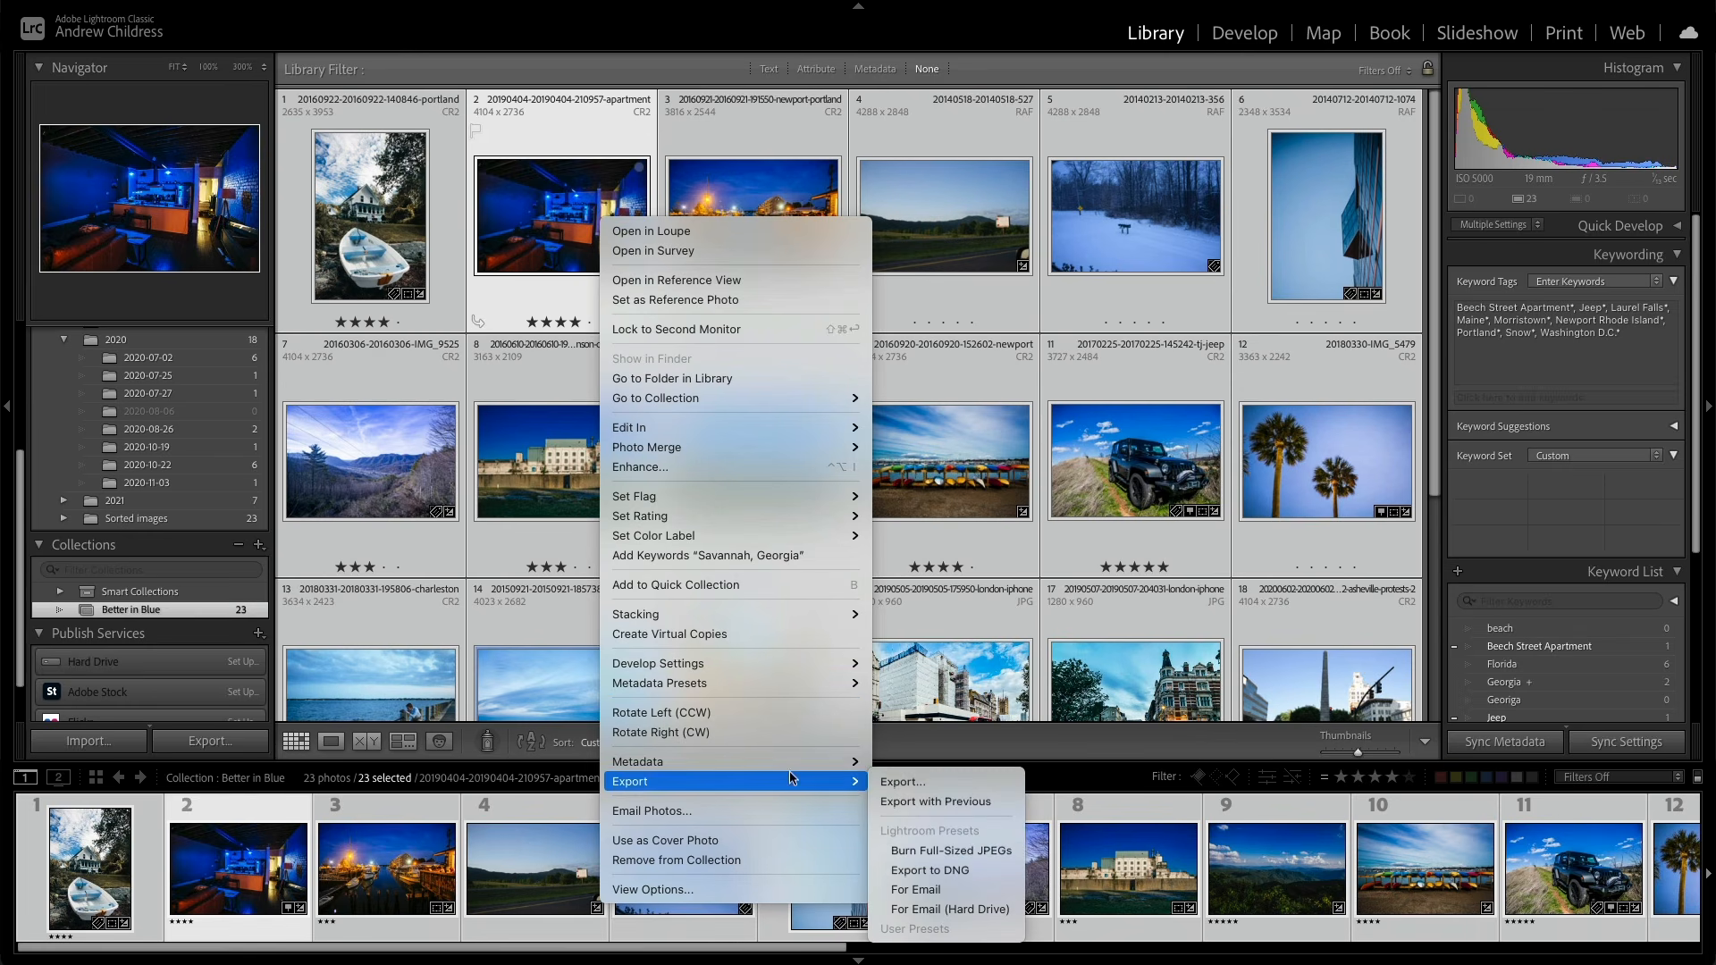
pyautogui.click(902, 782)
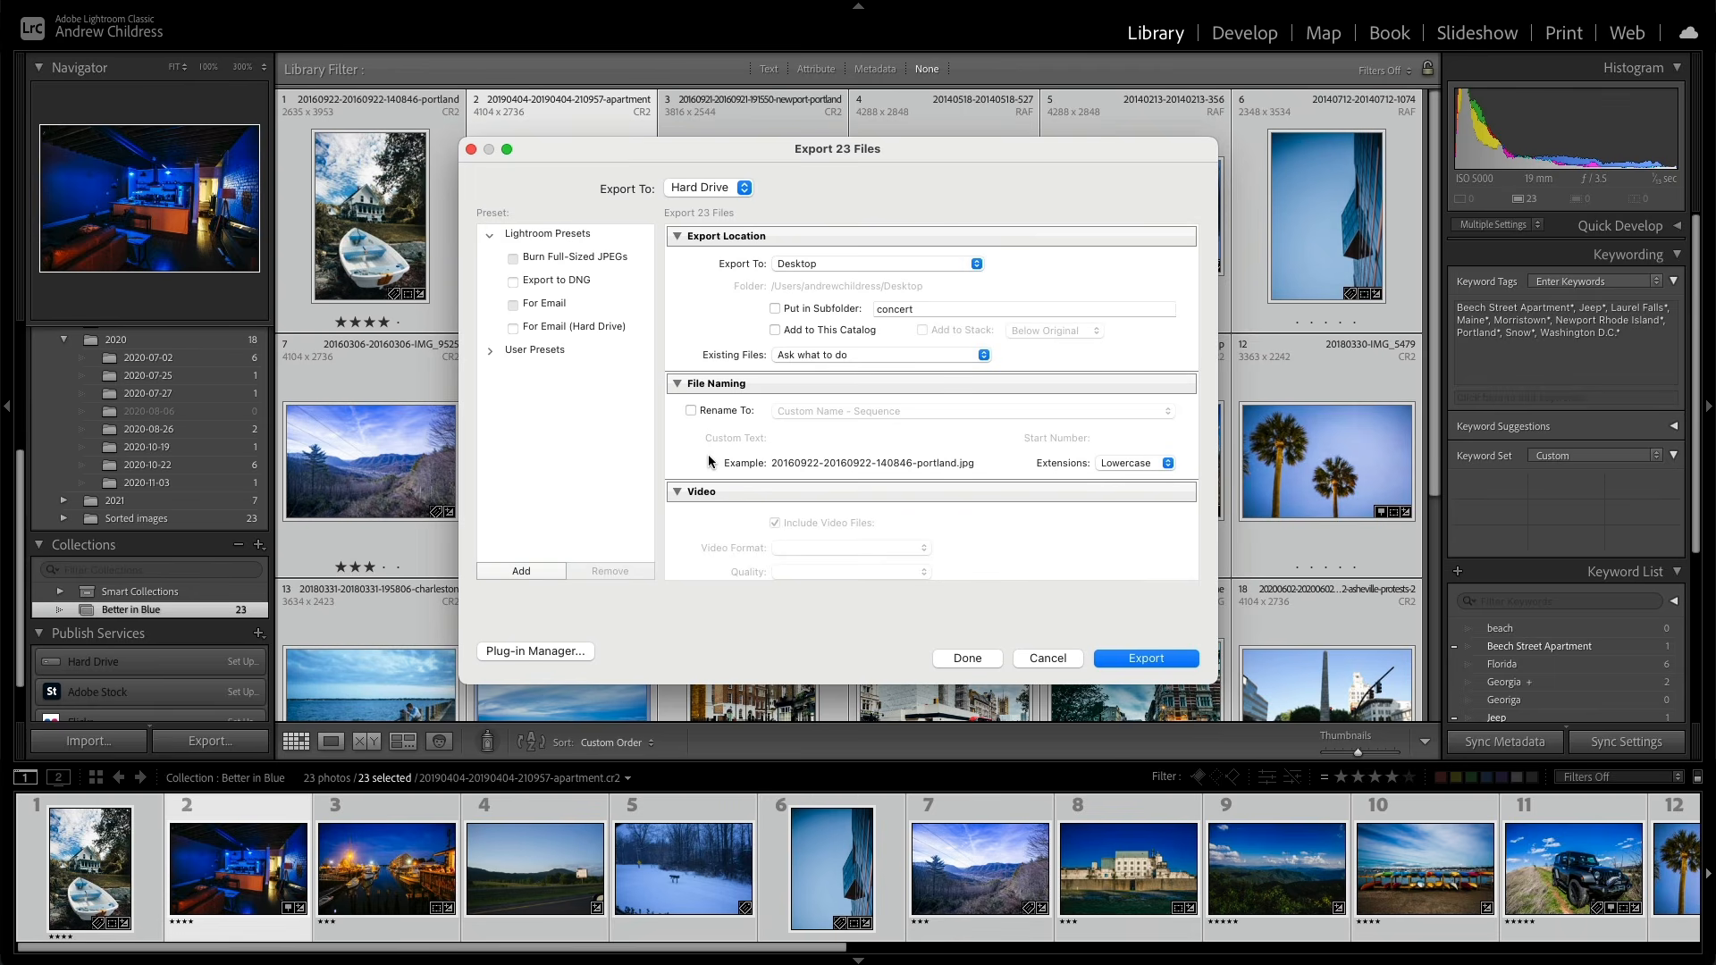
pyautogui.scroll(-10, 708, 454)
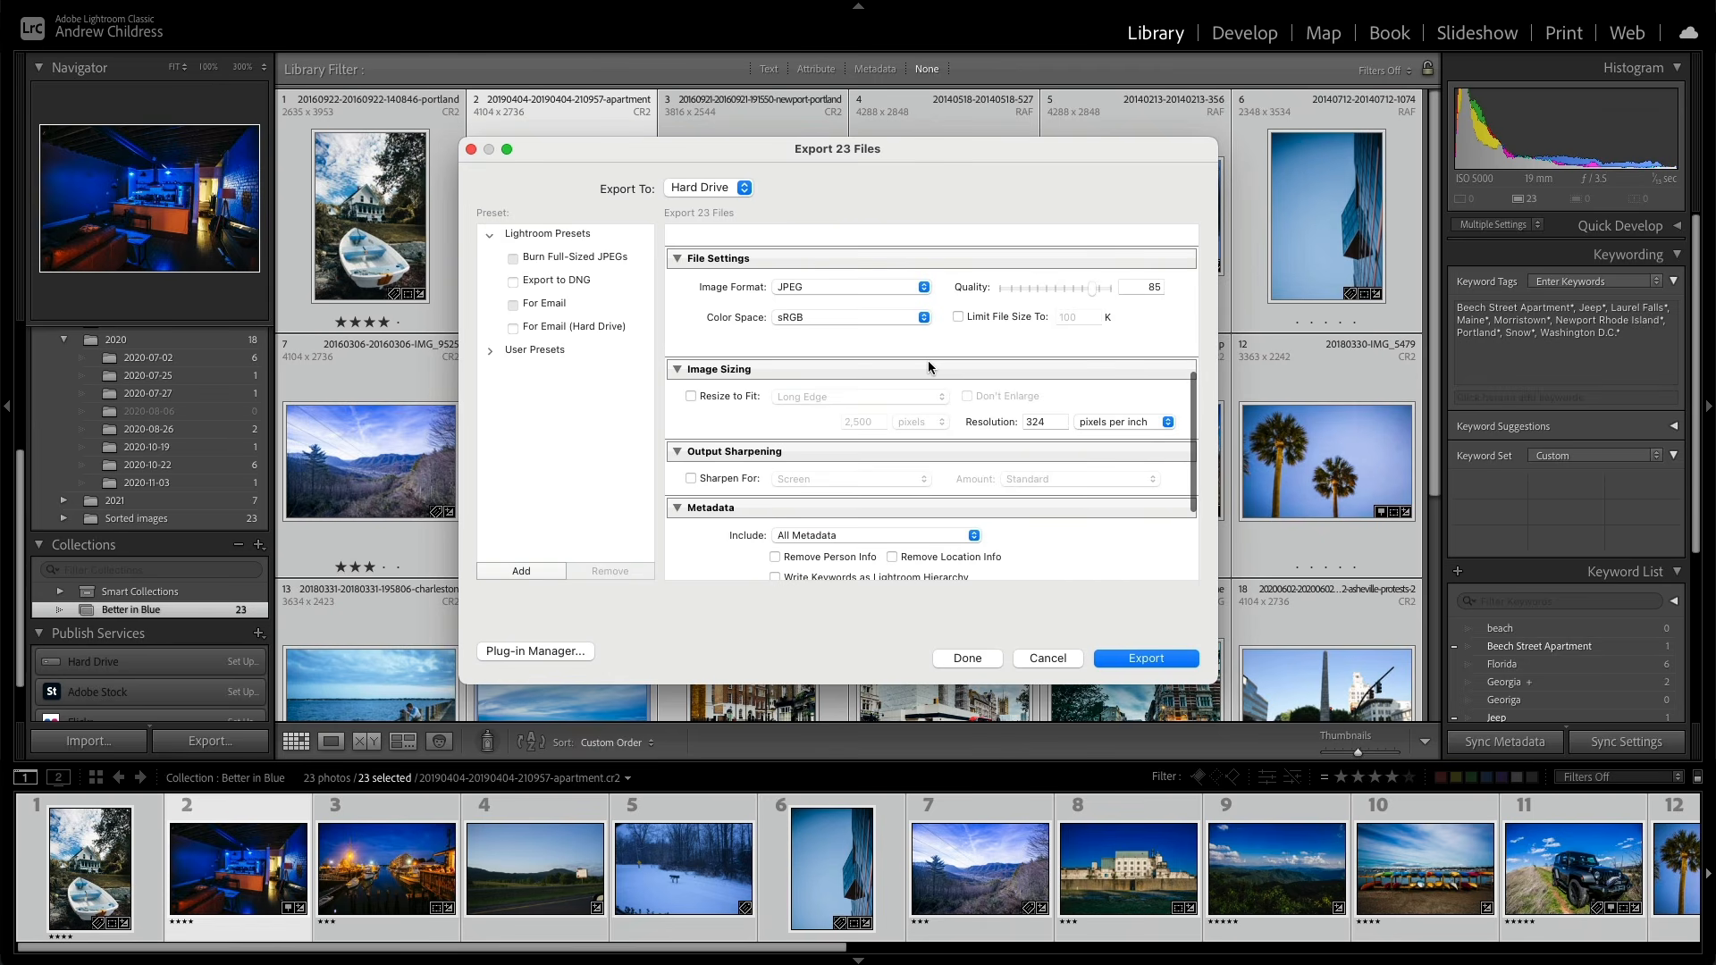
pyautogui.write('90')
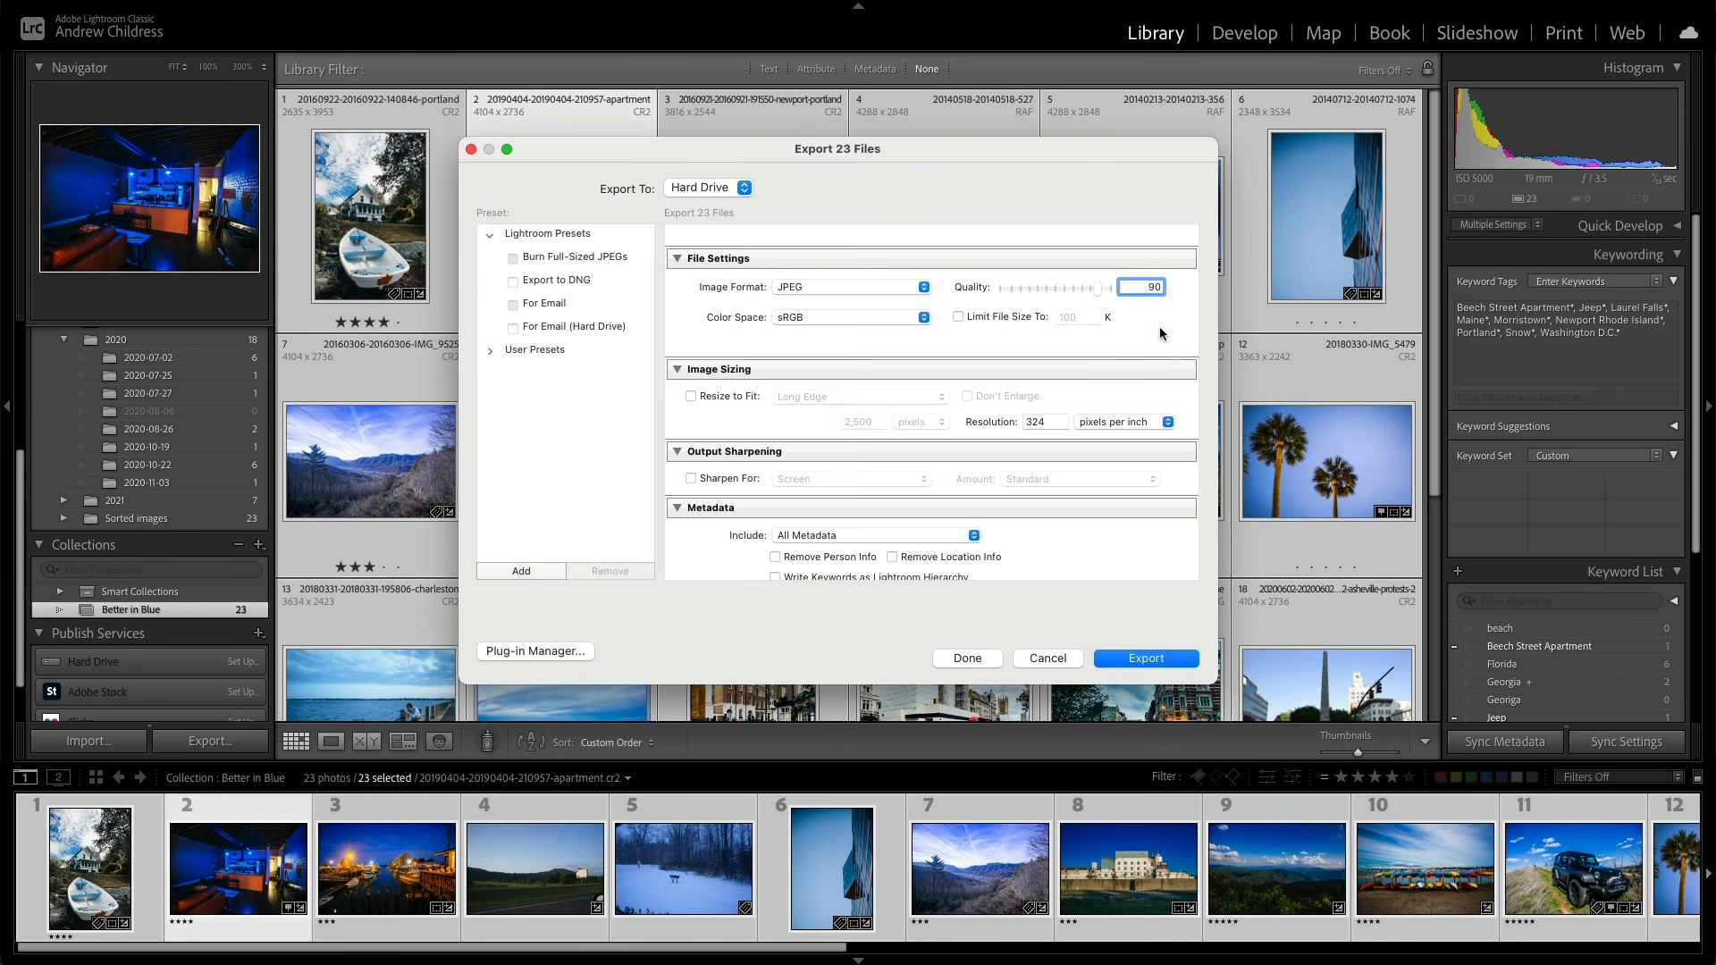
# Step: Set the JPEG export quality to 85
pyautogui.press('super+a')
pyautogui.write('85')
# Step: Try limiting the size of the exported files to 500 K
pyautogui.click(958, 318)
pyautogui.doubleClick(1073, 318)
pyautogui.write('500')
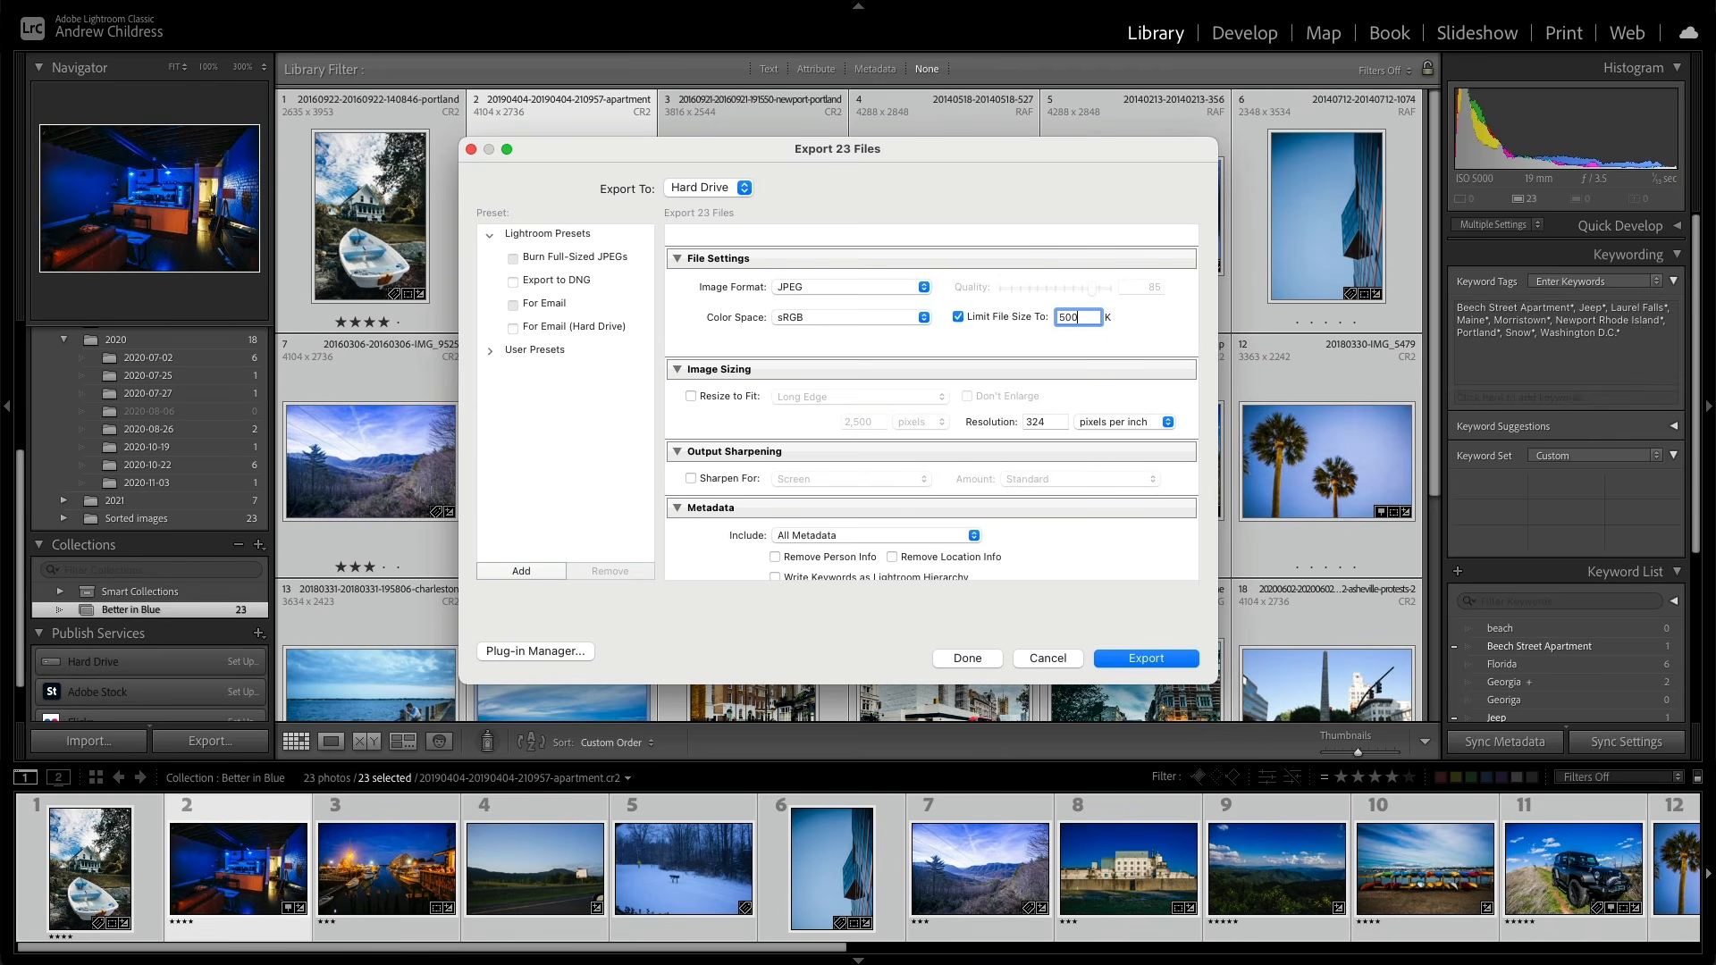
pyautogui.click(1163, 349)
pyautogui.click(954, 316)
# Step: Resize the exports to a 2,500-pixel long edge at 72 pixels per inch, with Standard output sharpening for Screen
pyautogui.click(708, 400)
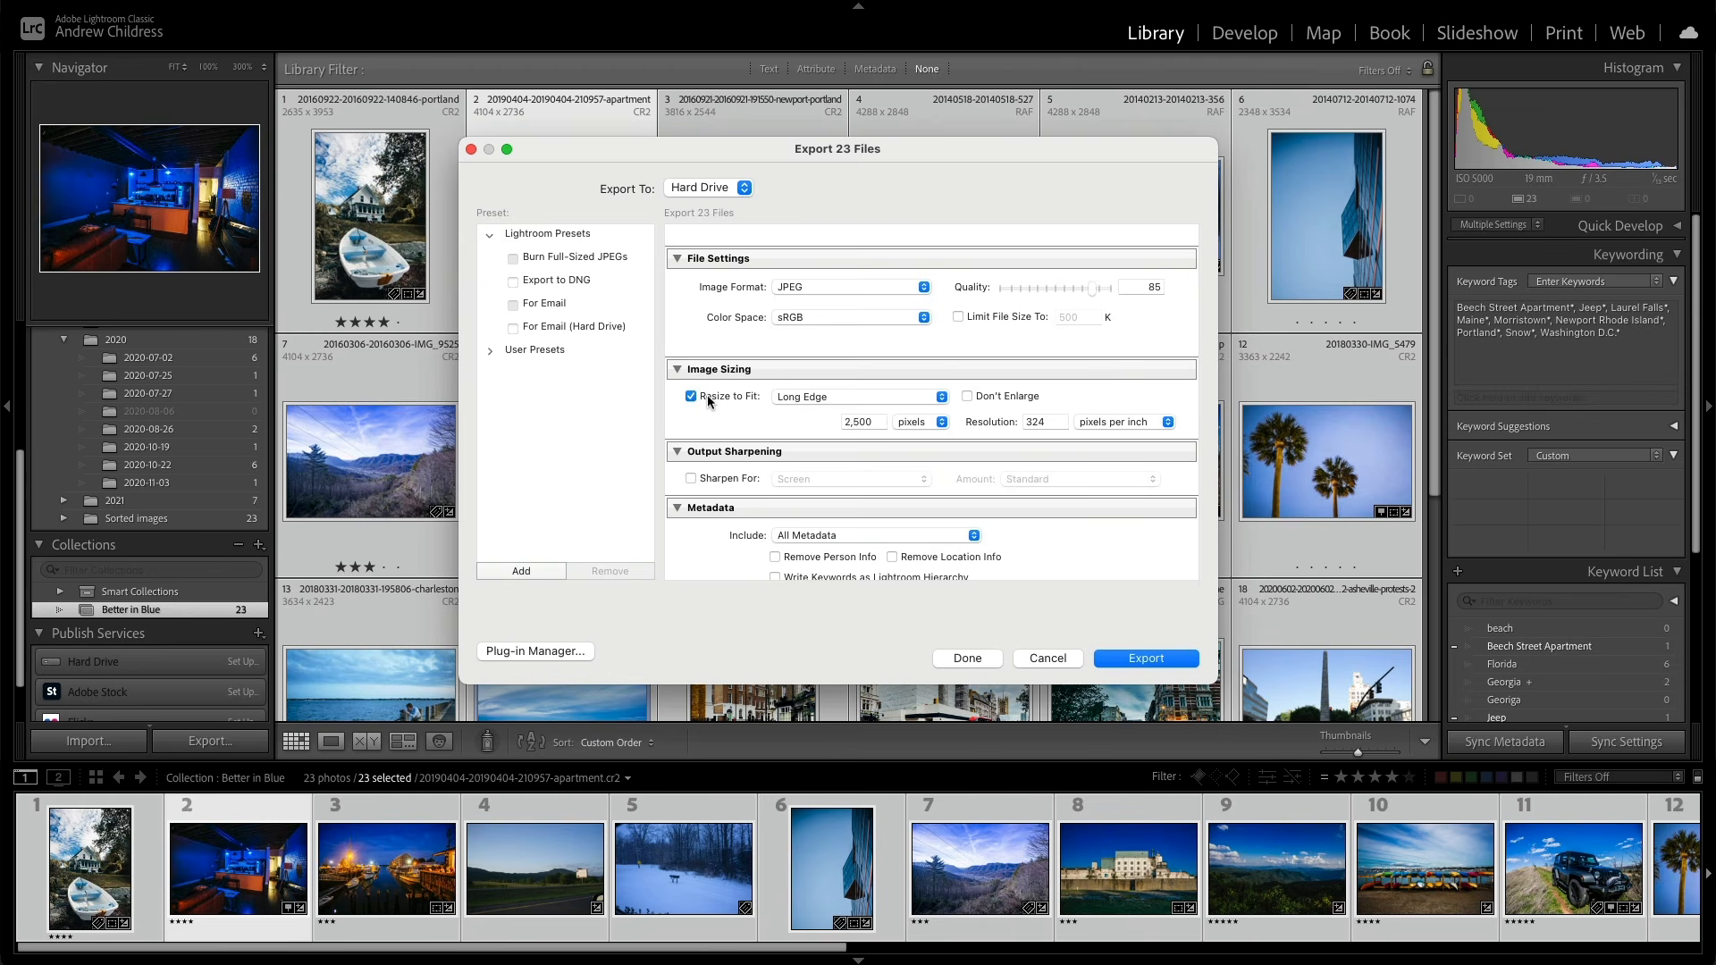
pyautogui.doubleClick(1037, 422)
pyautogui.write('72')
pyautogui.click(1137, 388)
pyautogui.click(741, 480)
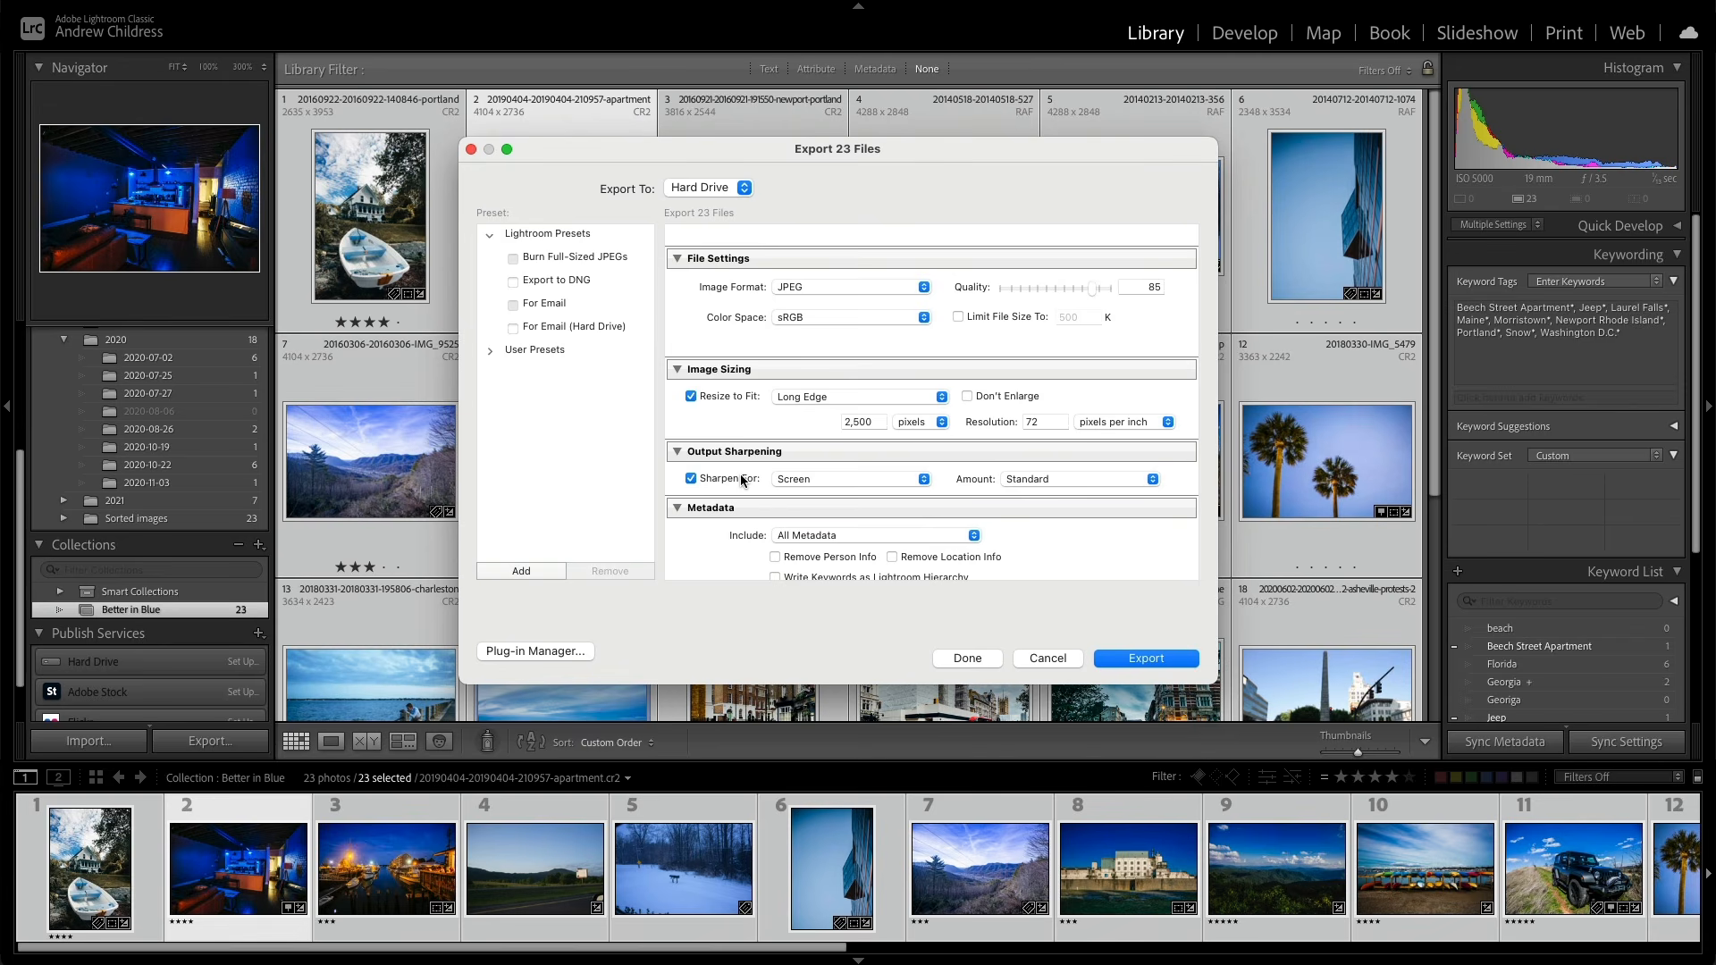
# Step: Rename the exported files by Custom Name - Sequence with the custom text blue-collection
pyautogui.scroll(8, 741, 481)
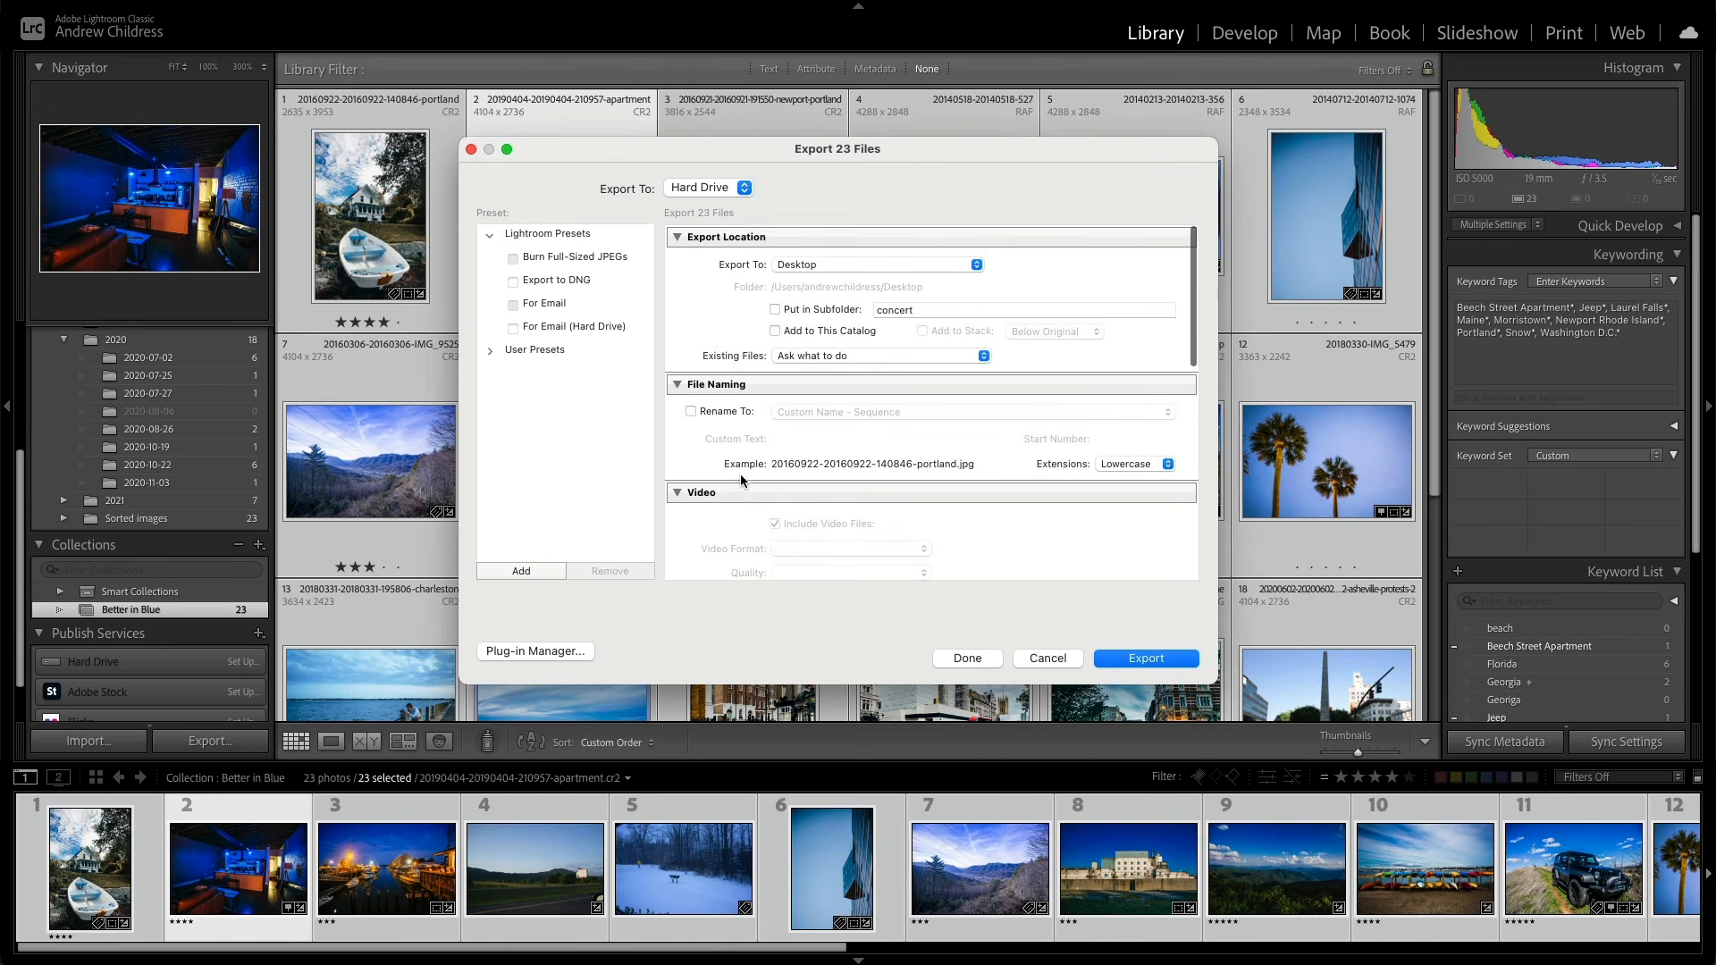
pyautogui.click(713, 413)
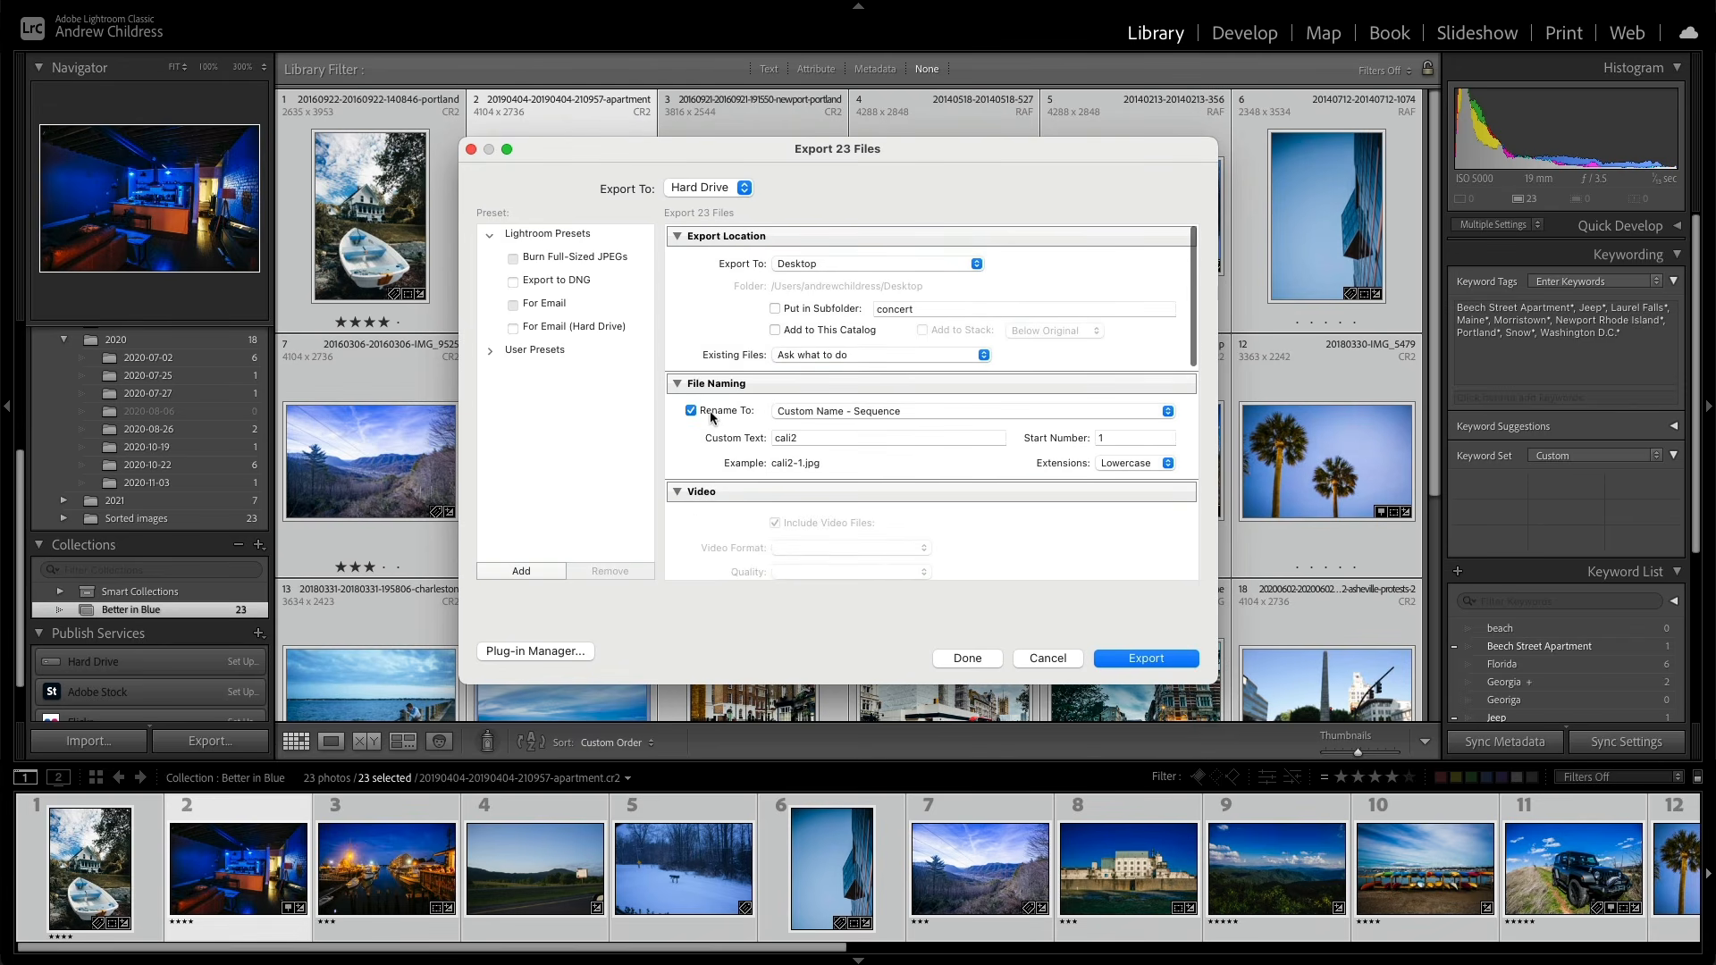
pyautogui.click(804, 438)
pyautogui.write('blue-collection')
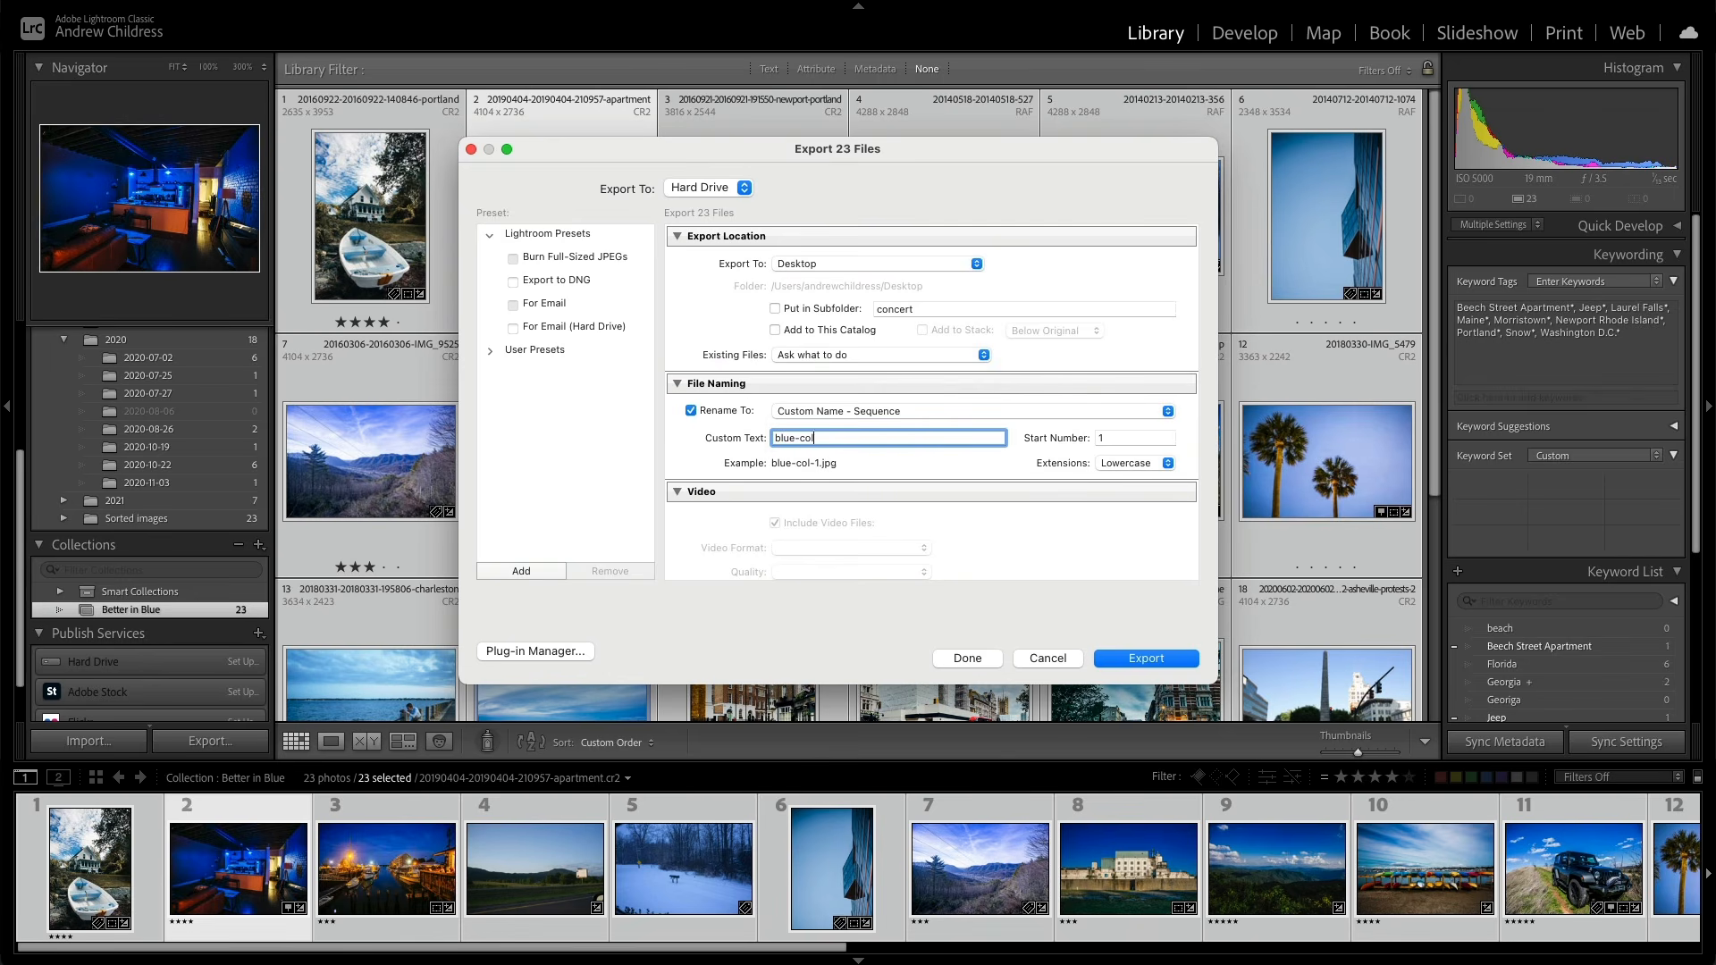
# Step: Put the exported files in a Desktop subfolder named temp_export
pyautogui.click(775, 308)
pyautogui.click(932, 312)
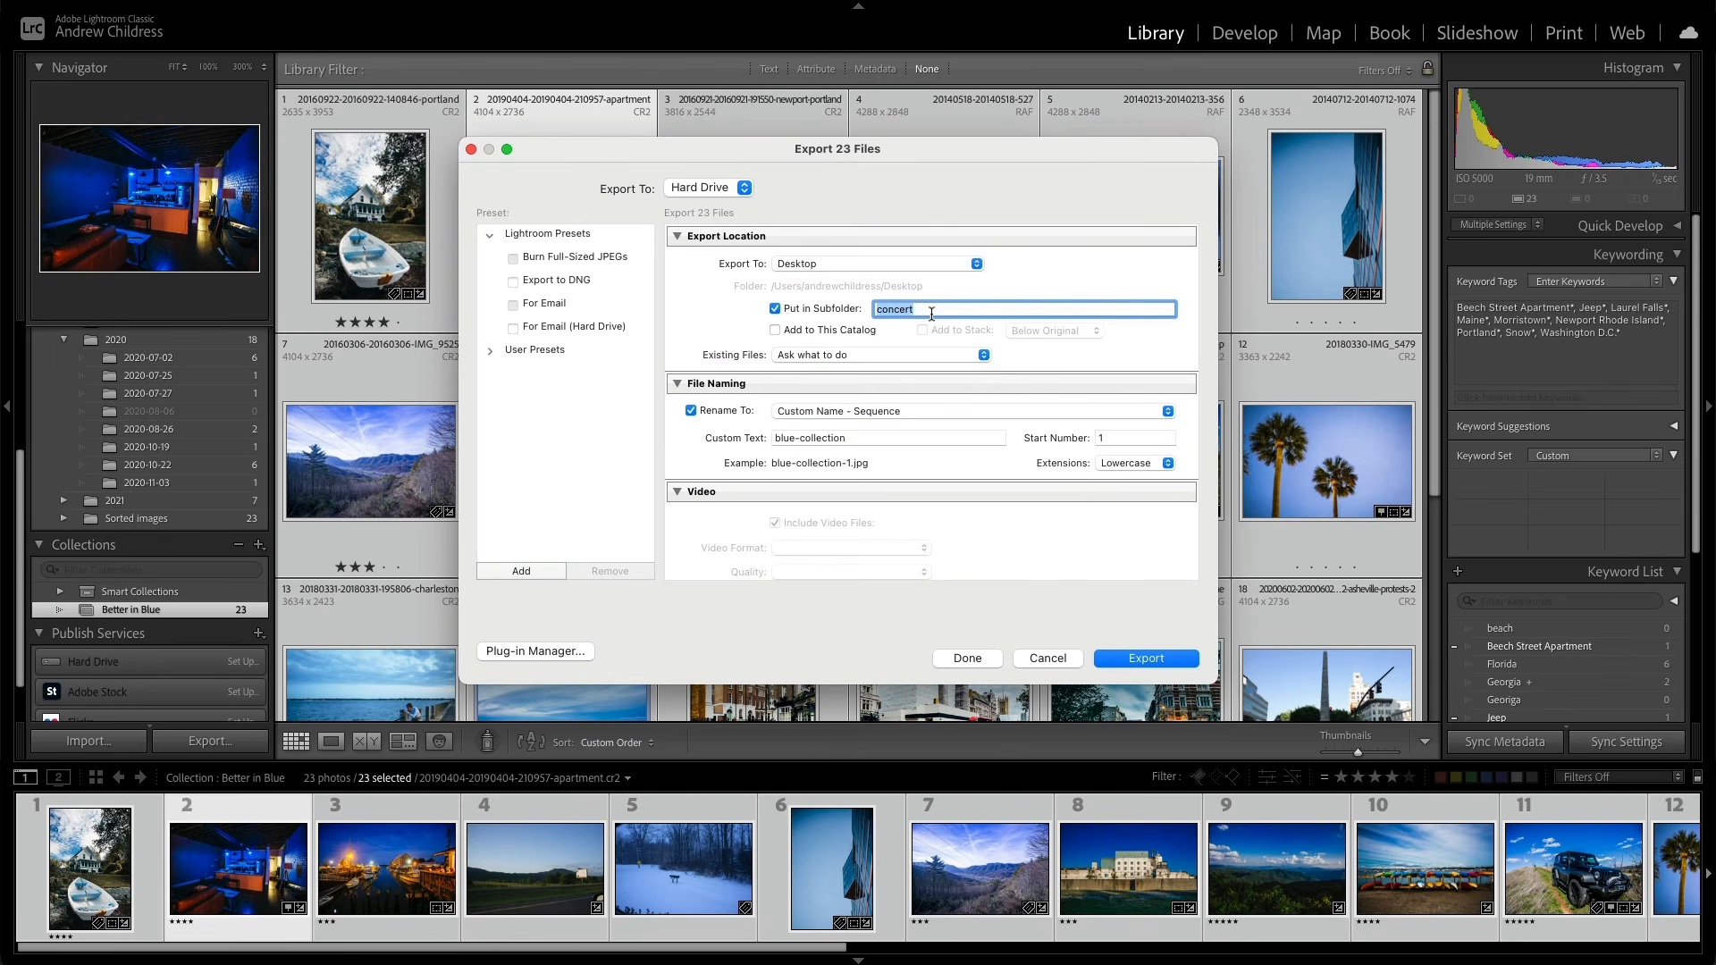
pyautogui.write('temp_export')
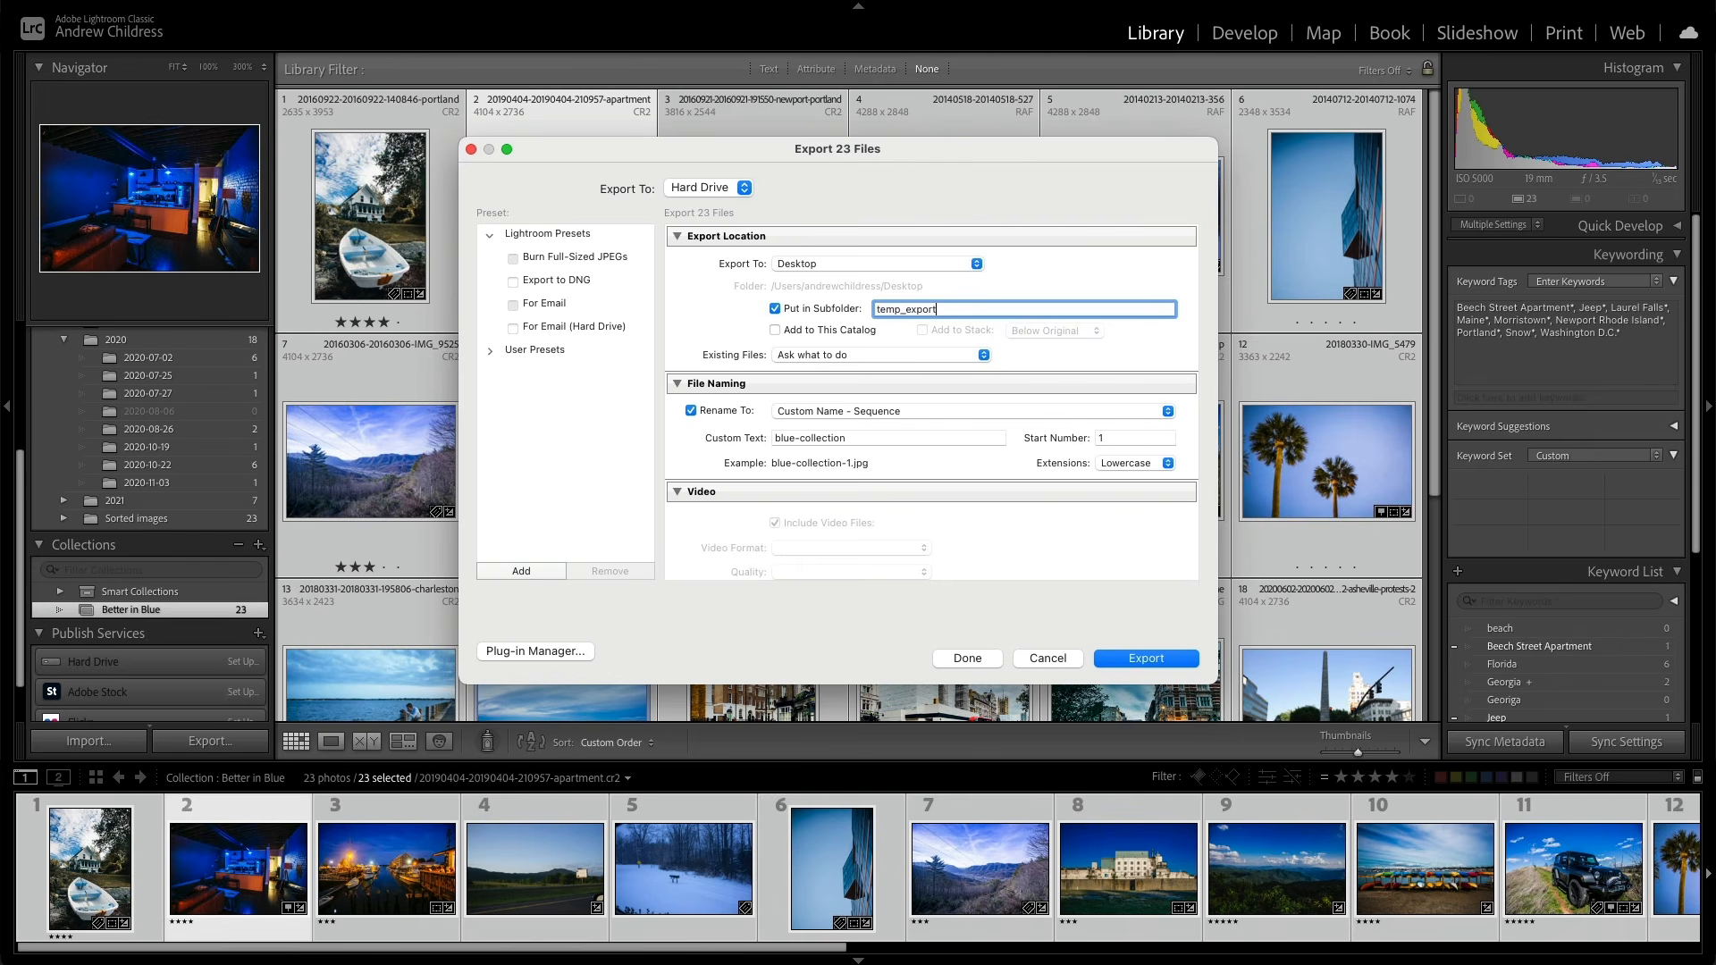
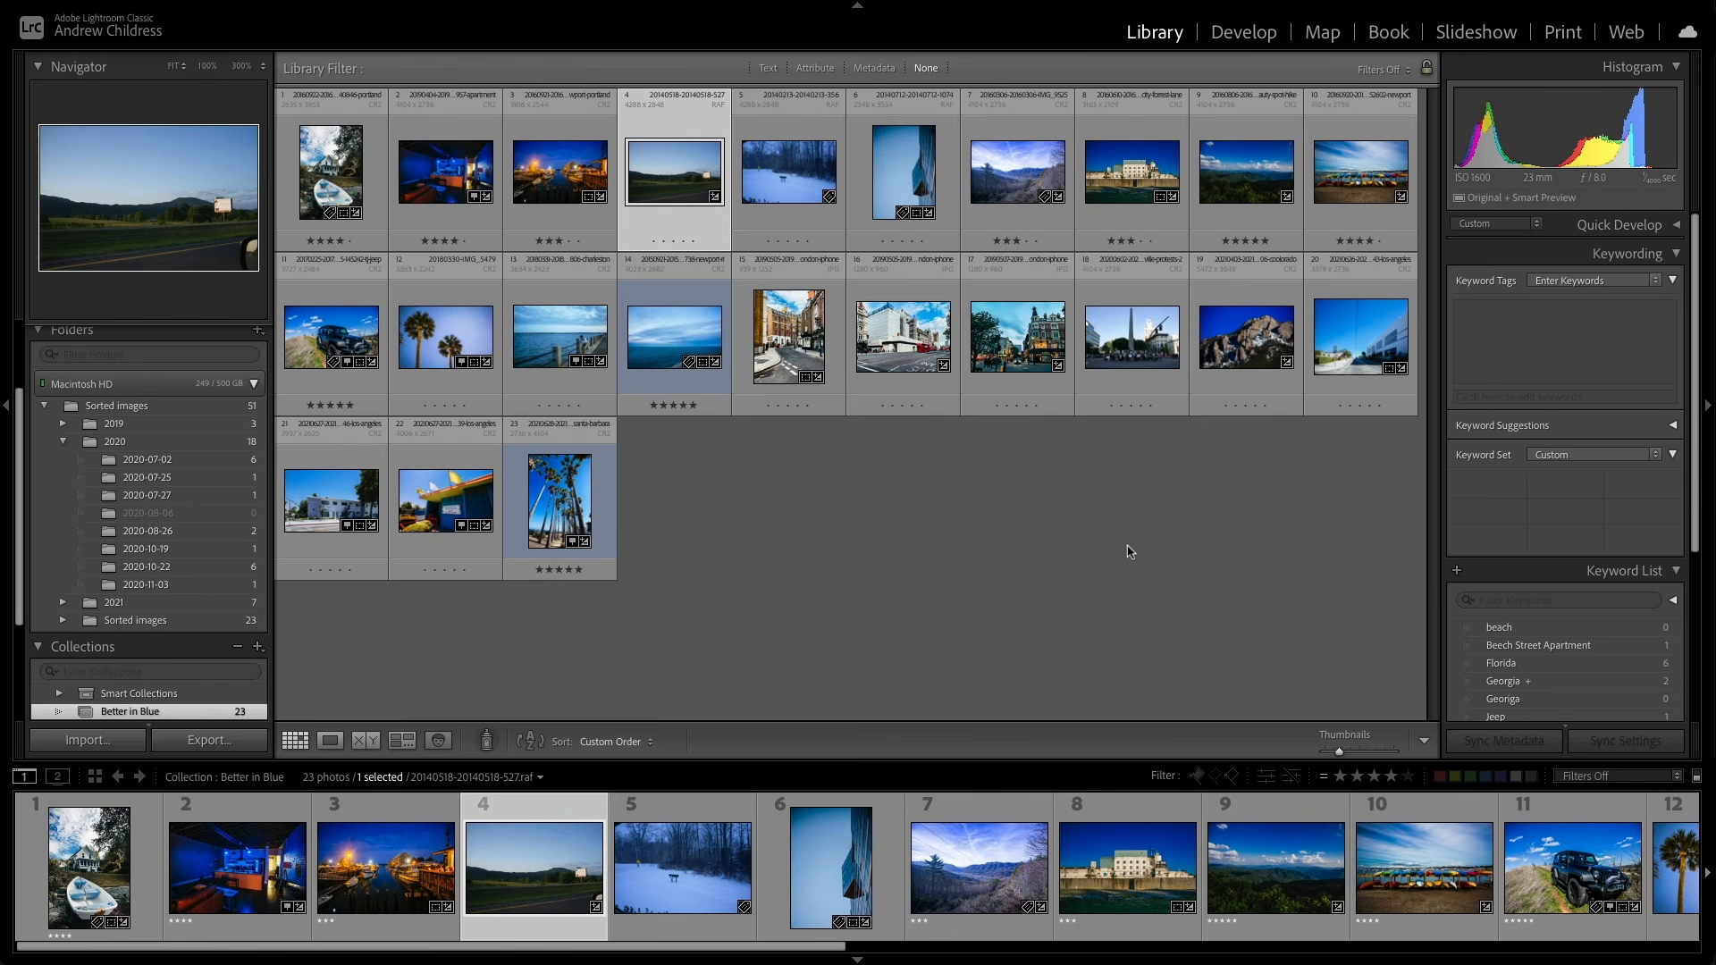
# Step: Open the export settings for all photos in the Better in Blue collection and turn off file renaming and the subfolder
pyautogui.press('super+a')
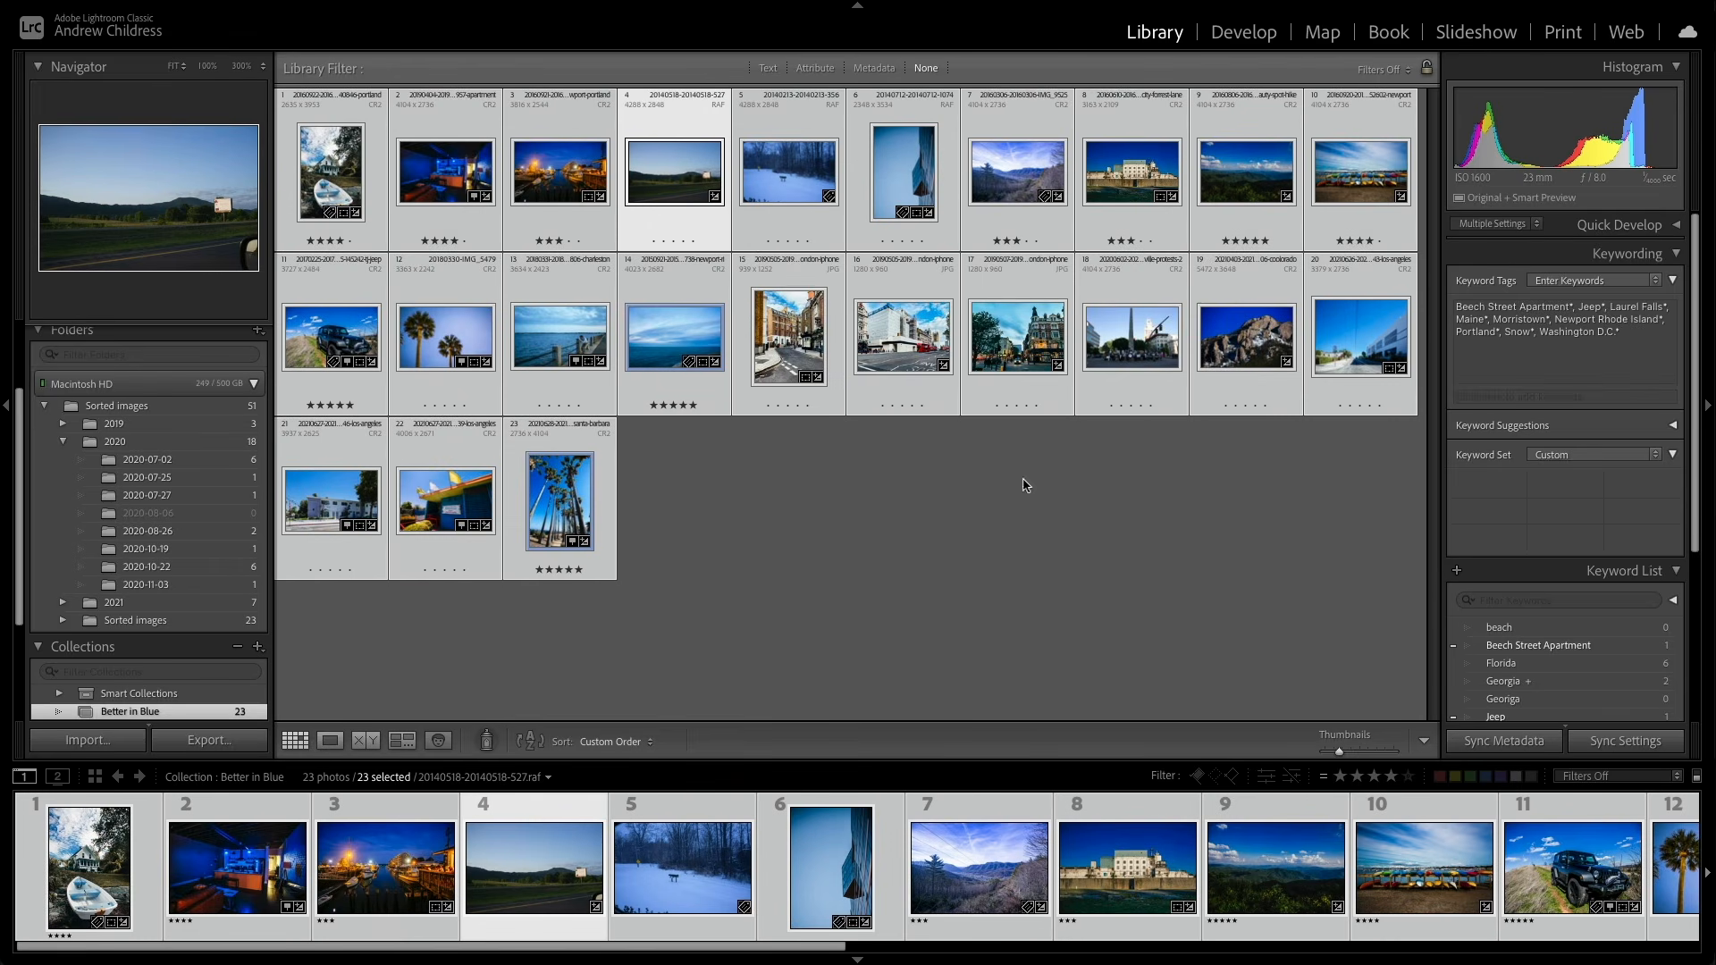
pyautogui.rightClick(682, 141)
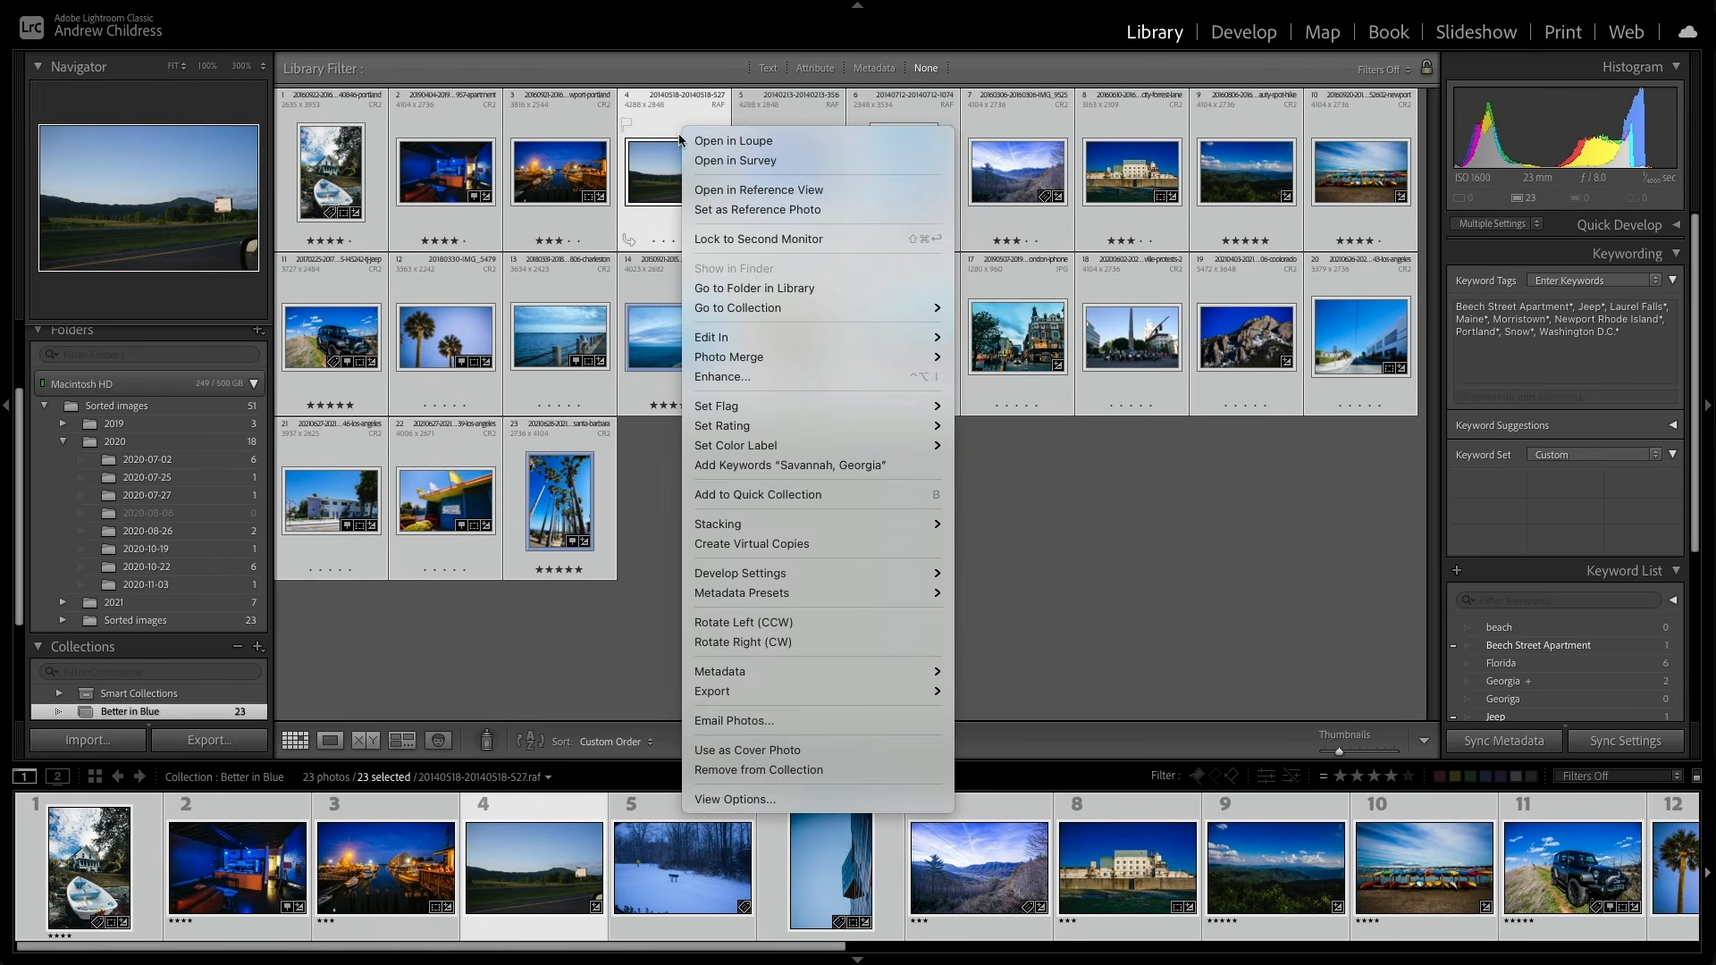
pyautogui.moveTo(884, 678)
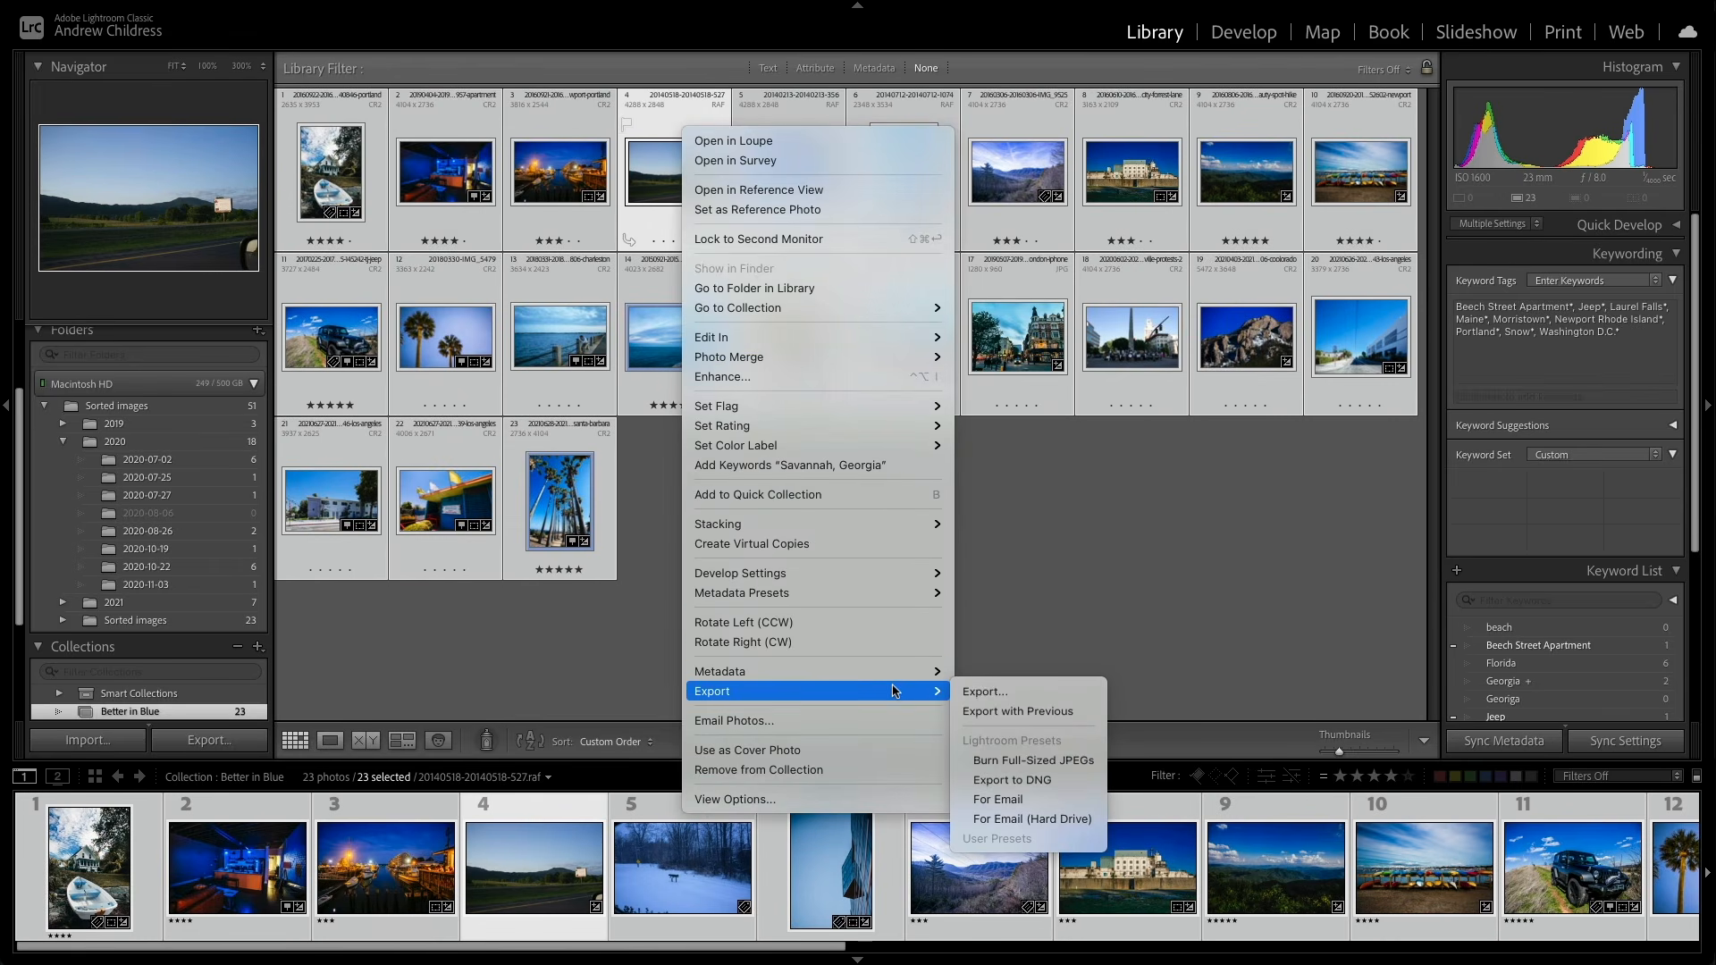
pyautogui.click(1014, 693)
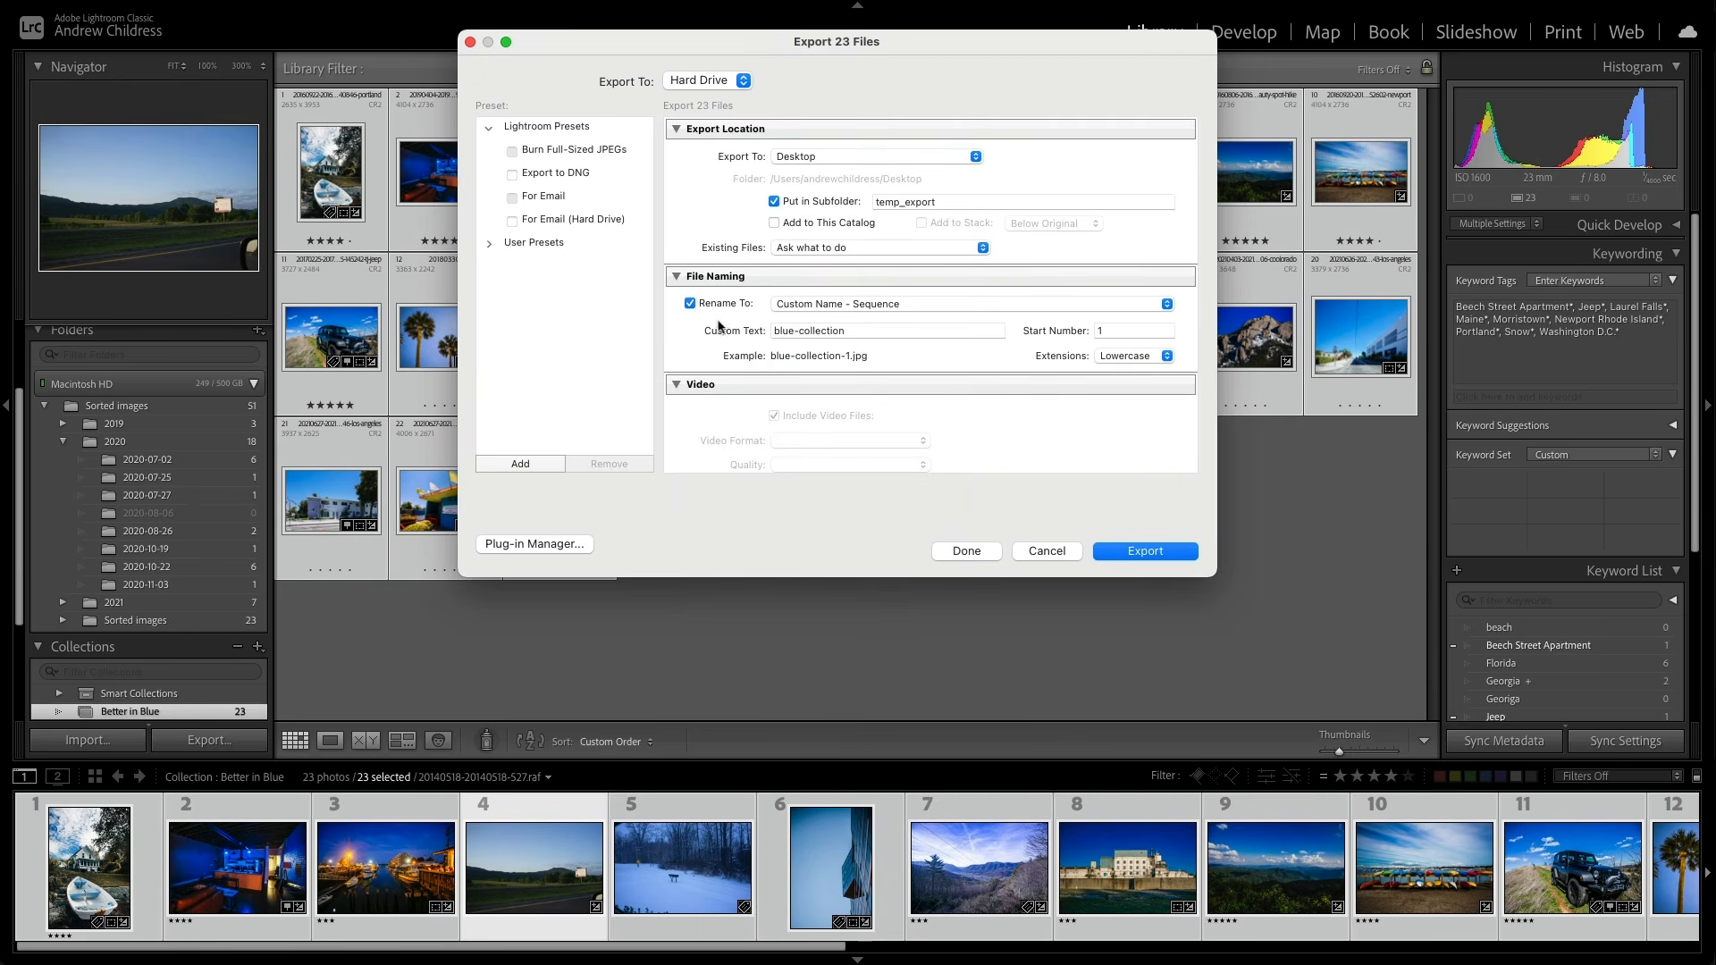
pyautogui.click(694, 305)
pyautogui.click(774, 202)
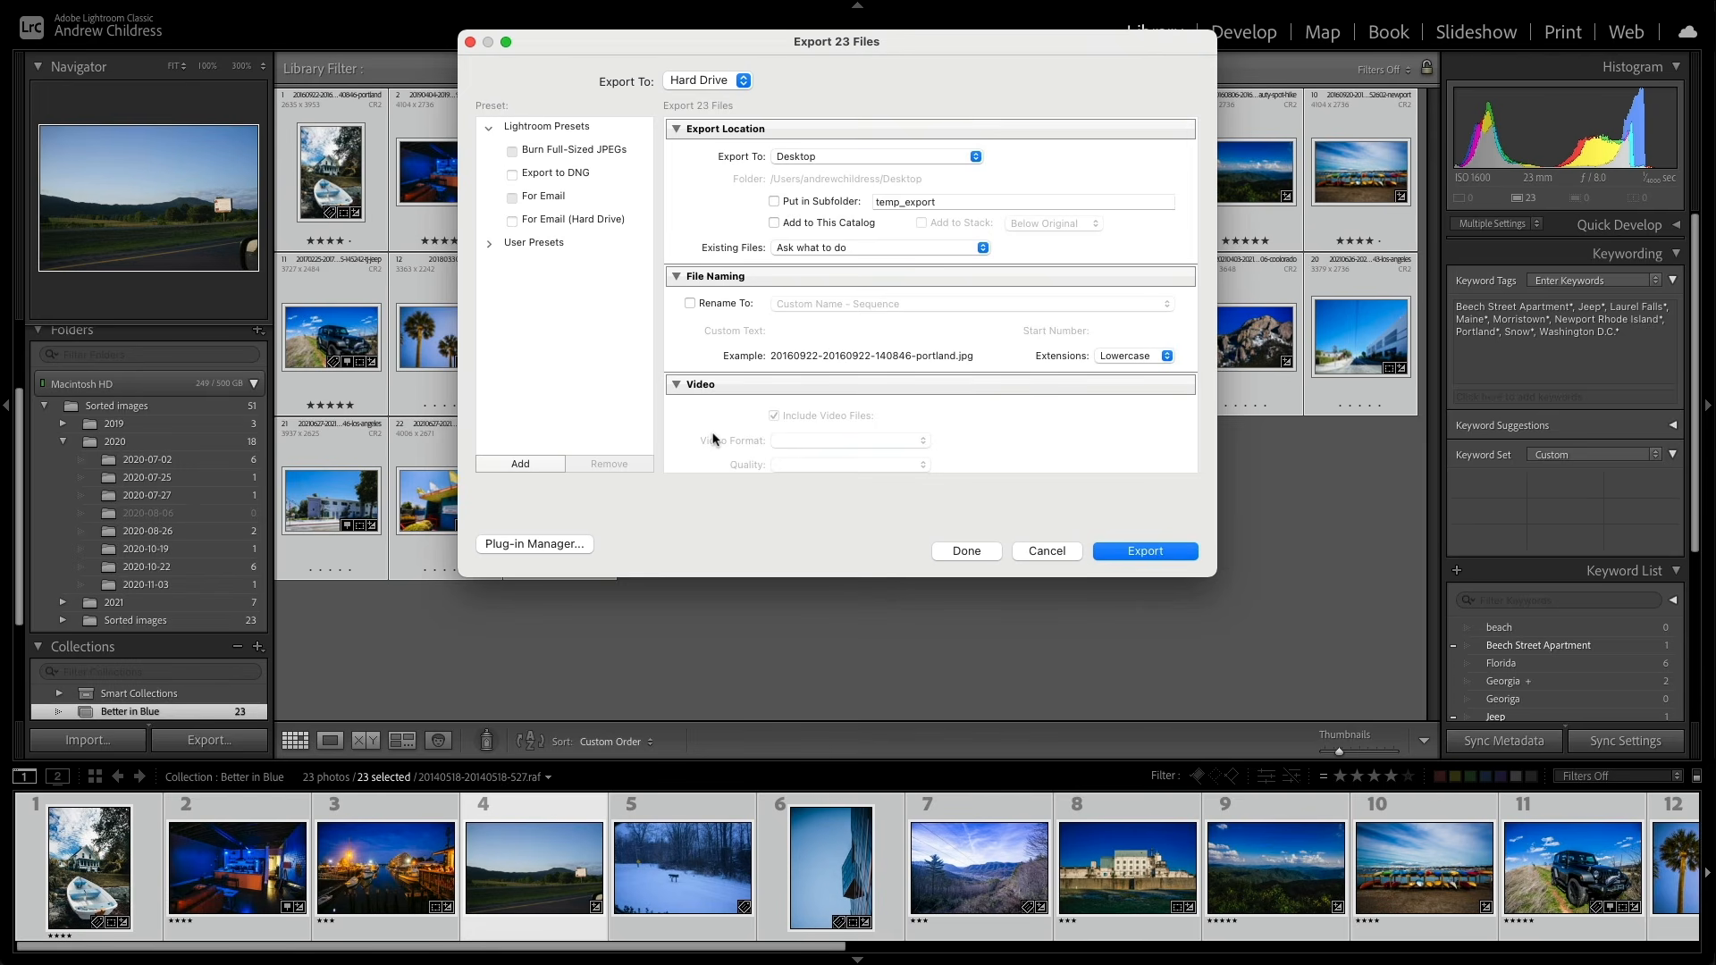
# Step: Turn off Resize to Fit and output sharpening for the export
pyautogui.scroll(-10, 715, 438)
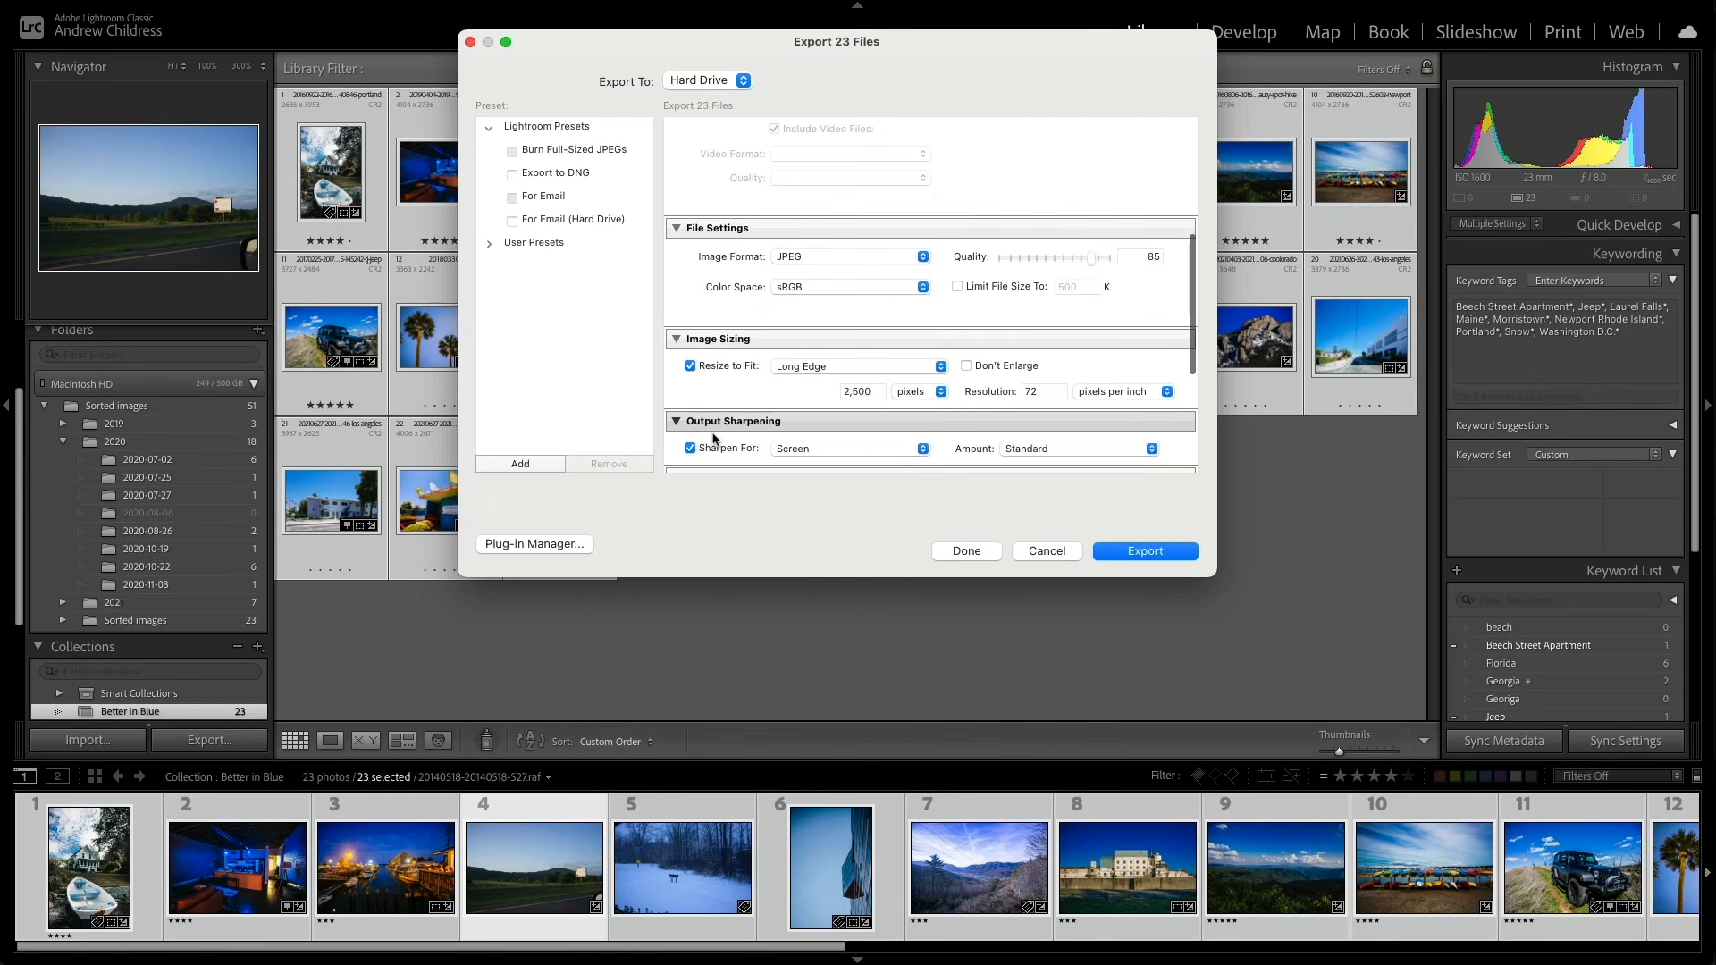
pyautogui.scroll(-3, 713, 438)
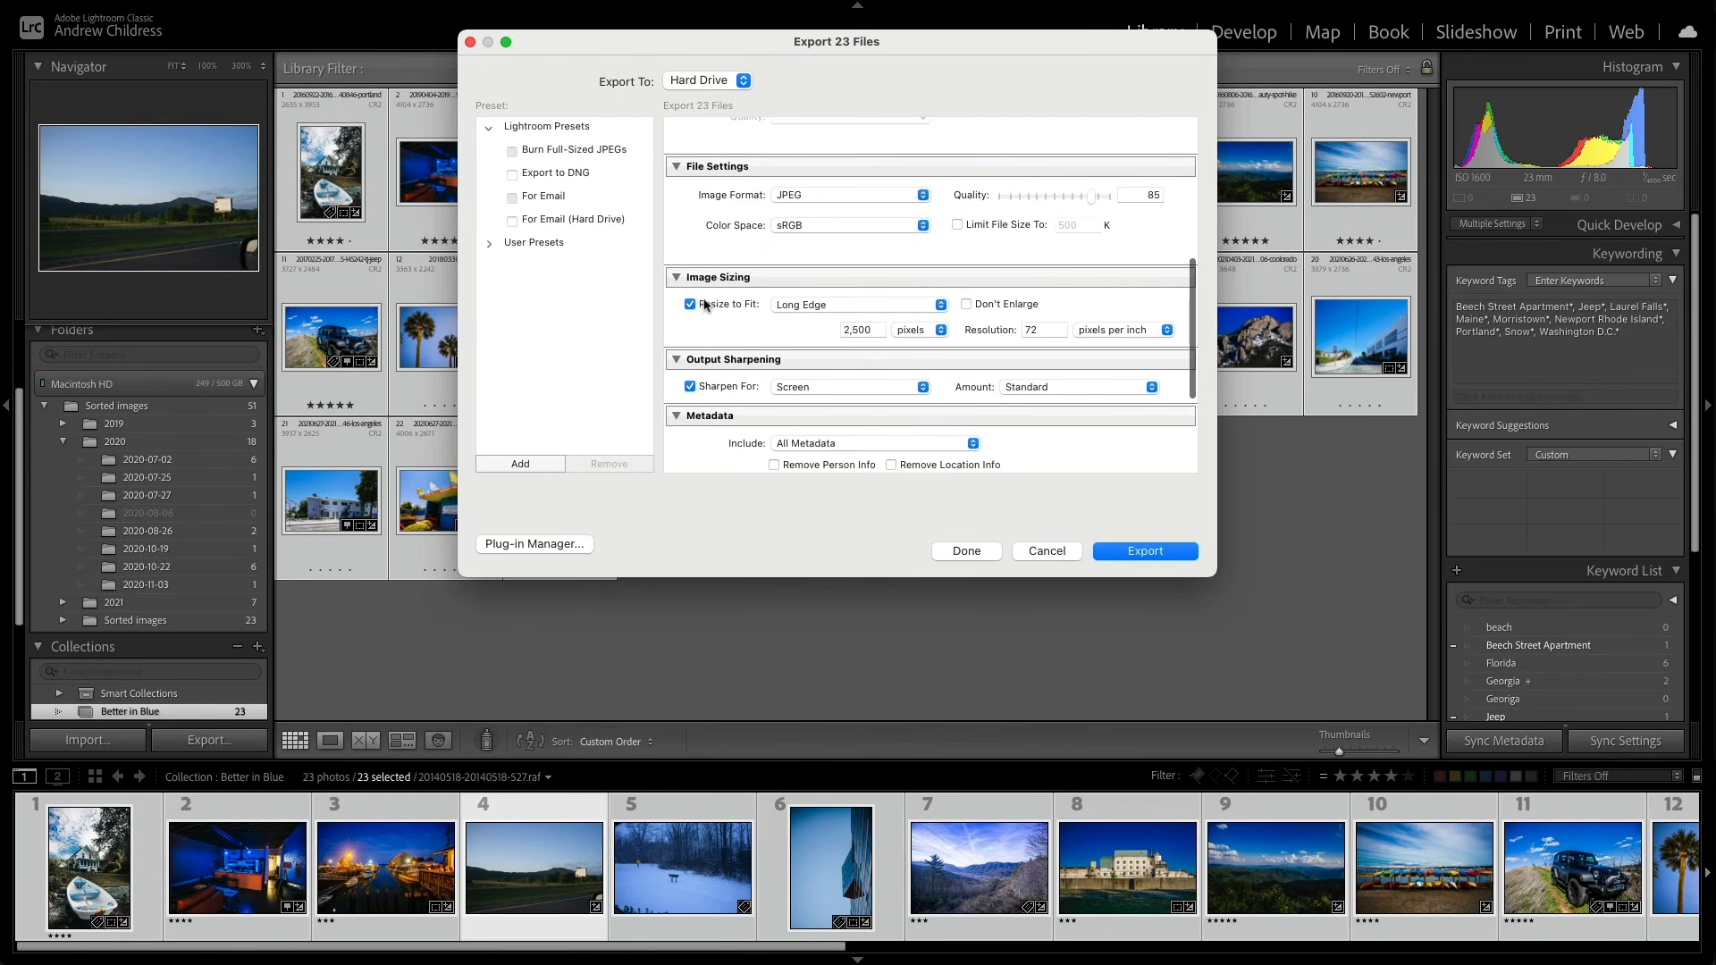
pyautogui.click(702, 305)
# Step: Set the JPEG quality of the full-size export to 95
pyautogui.scroll(10, 706, 349)
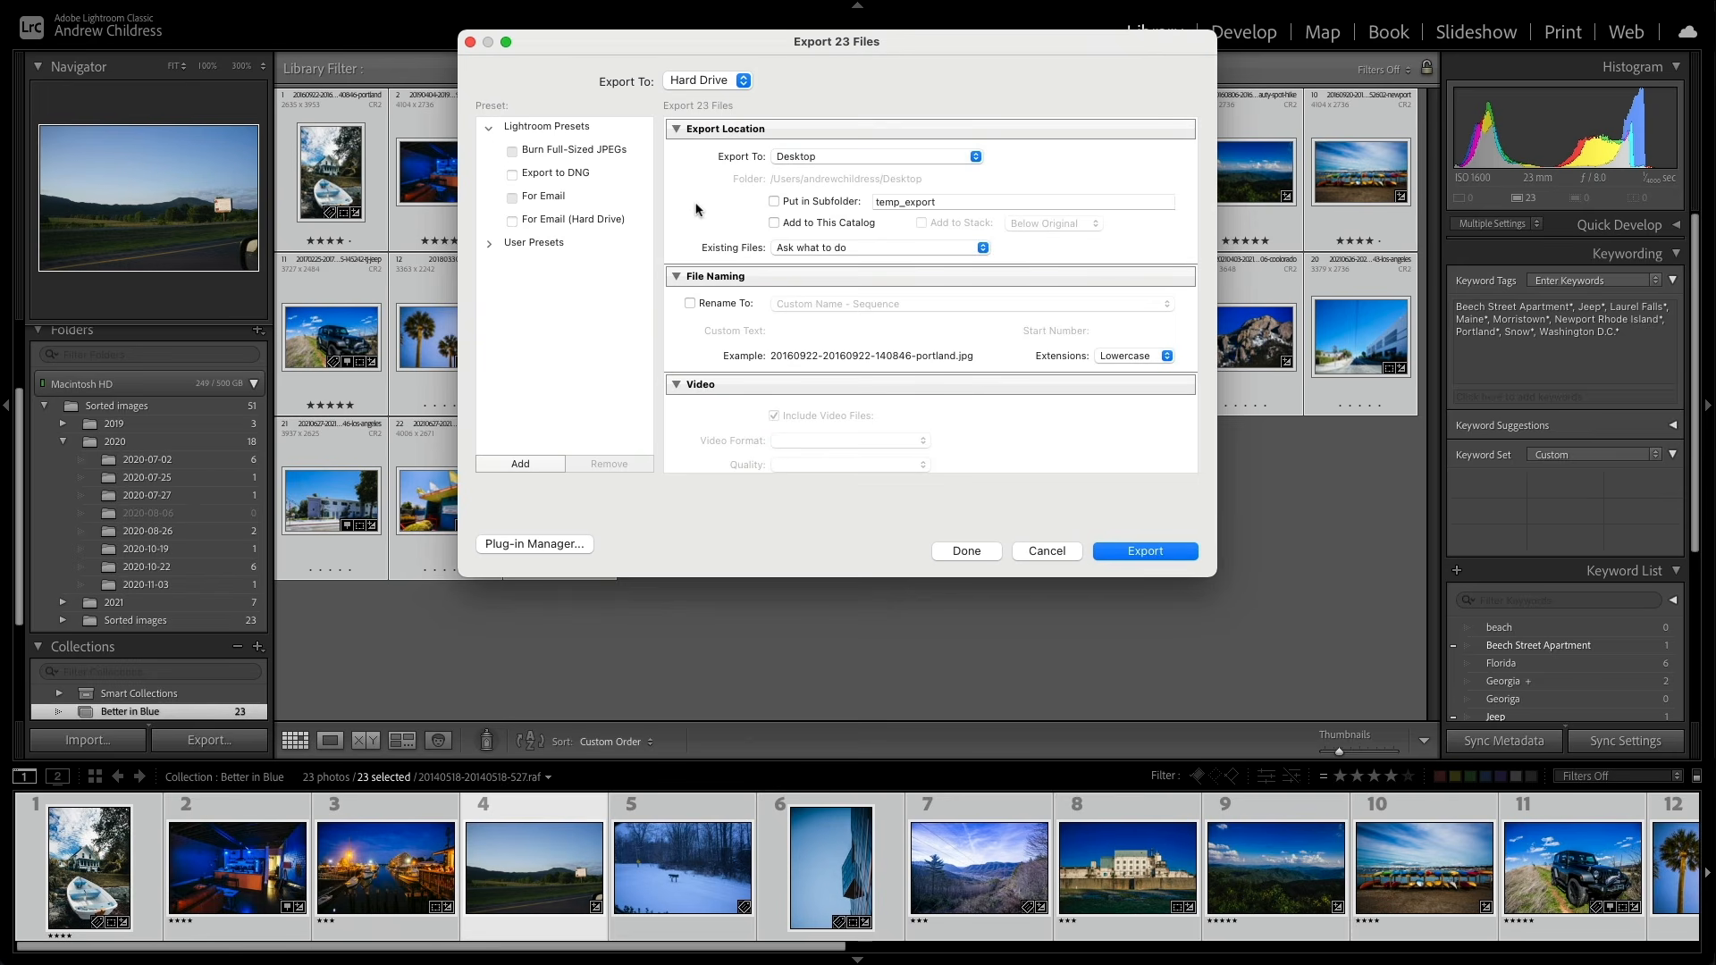
pyautogui.scroll(-10, 698, 209)
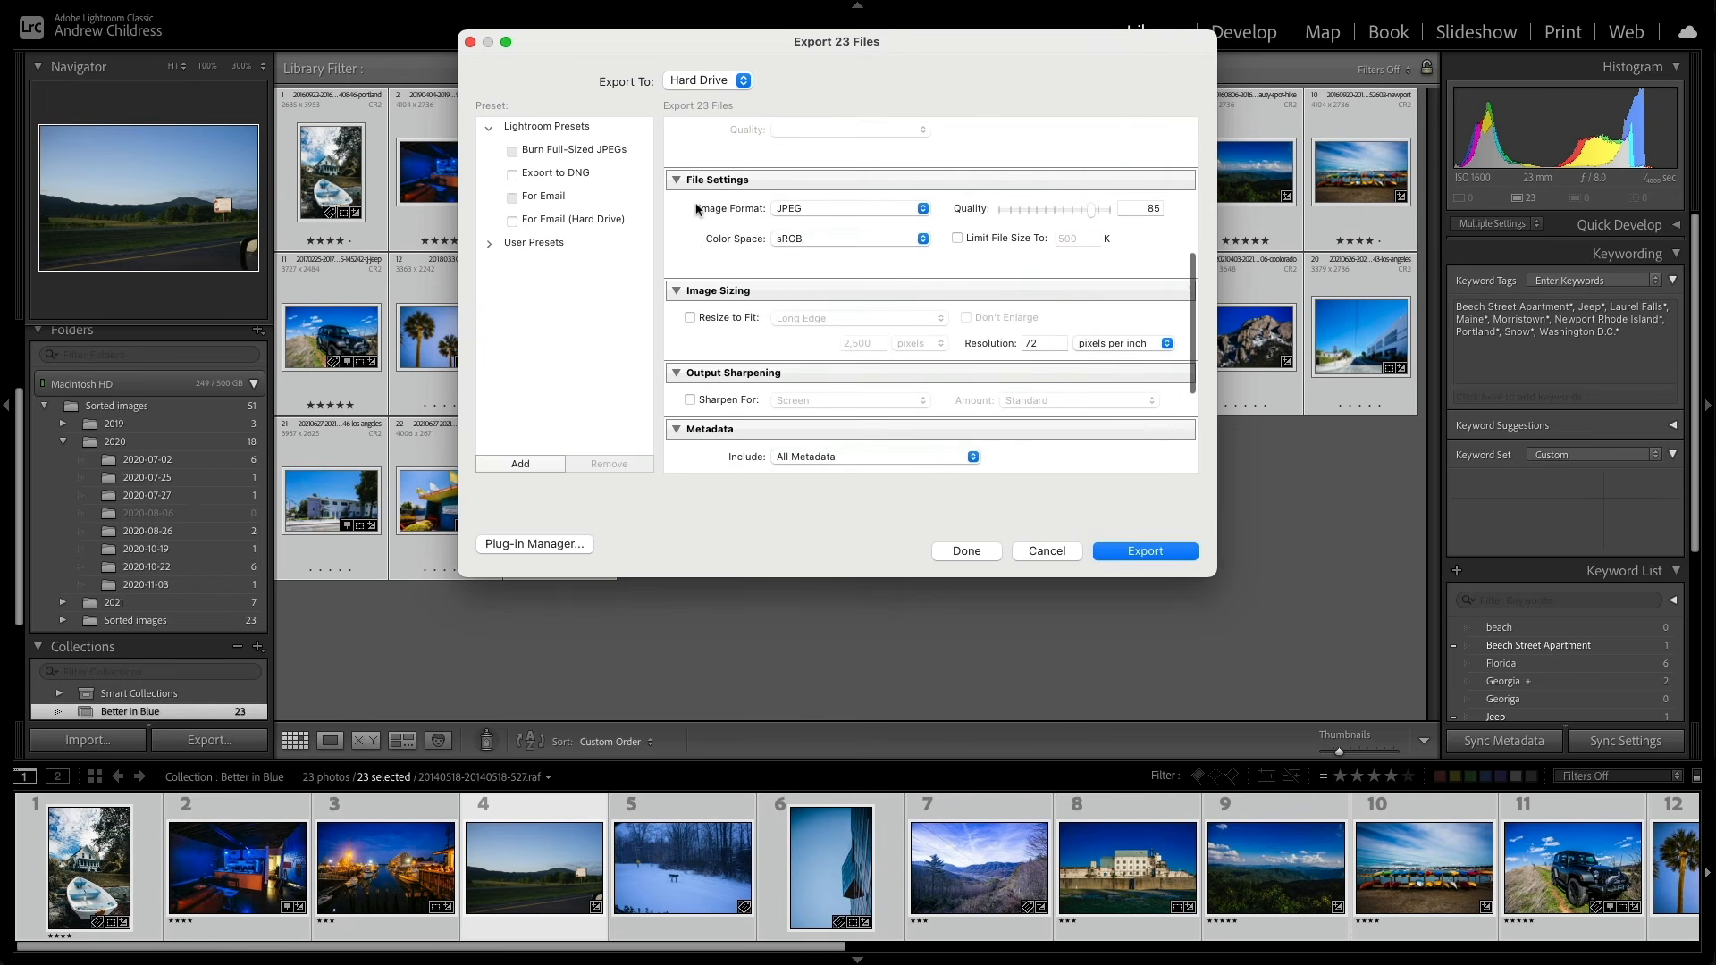
pyautogui.scroll(-2, 698, 209)
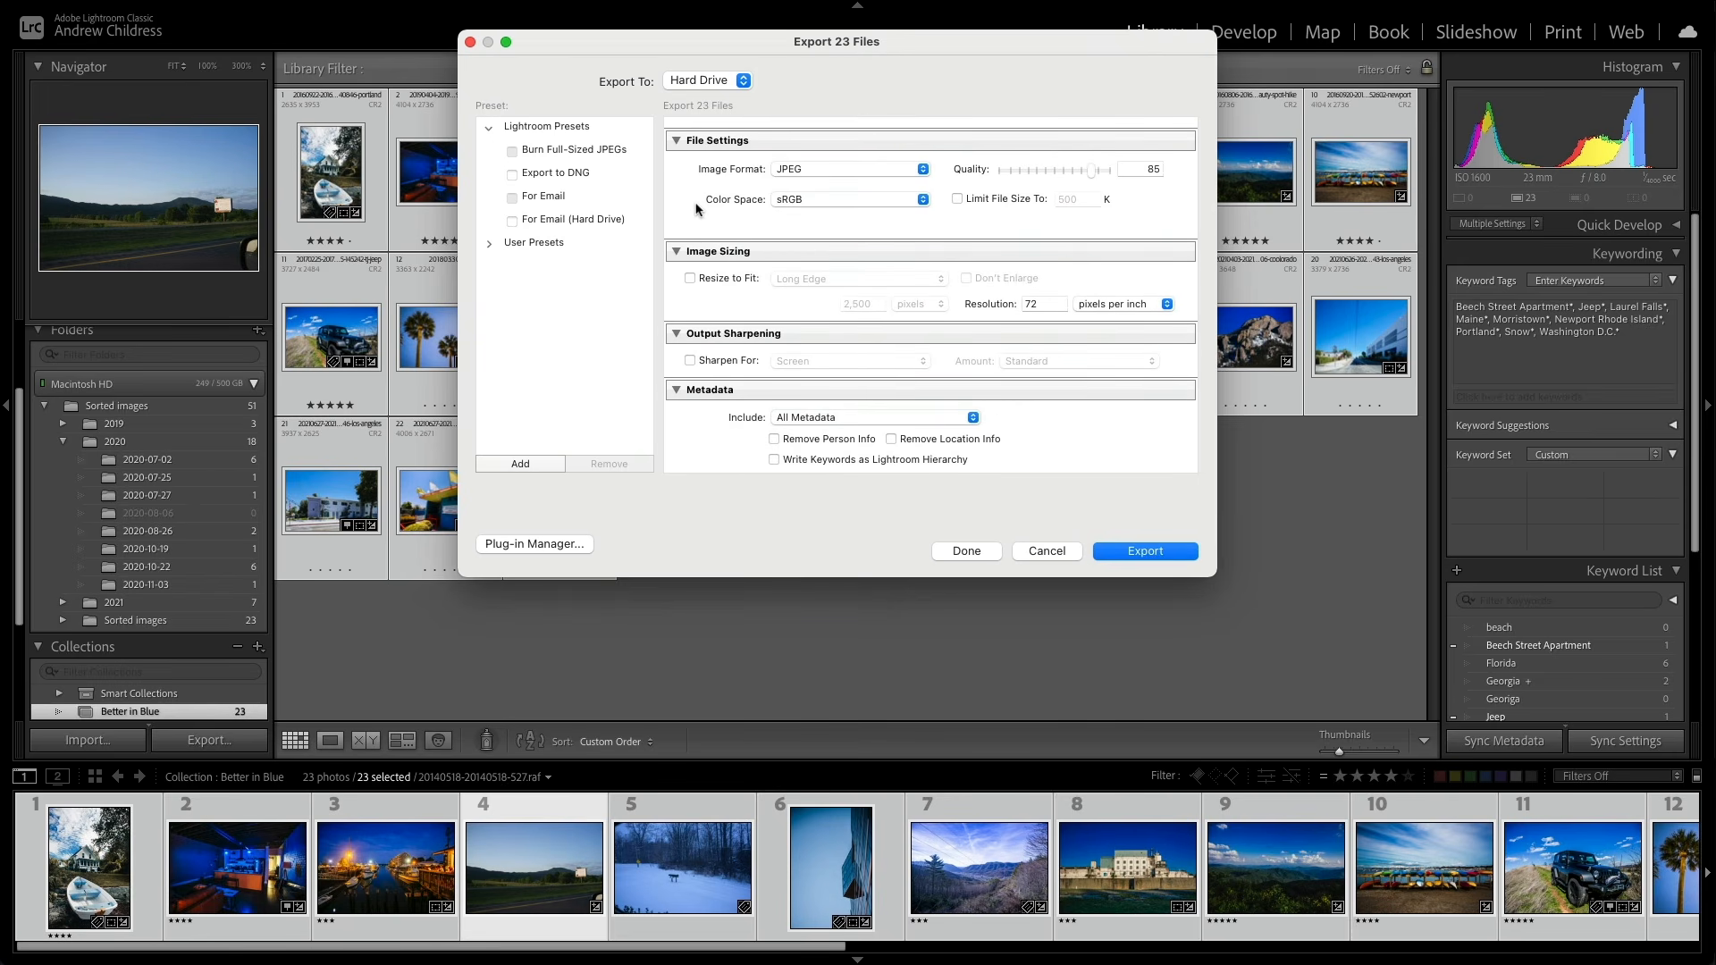
pyautogui.click(1137, 173)
pyautogui.write('95')
pyautogui.press('Return')
# Step: Put the exported files in a Desktop subfolder named Client Delivery
pyautogui.scroll(10, 737, 378)
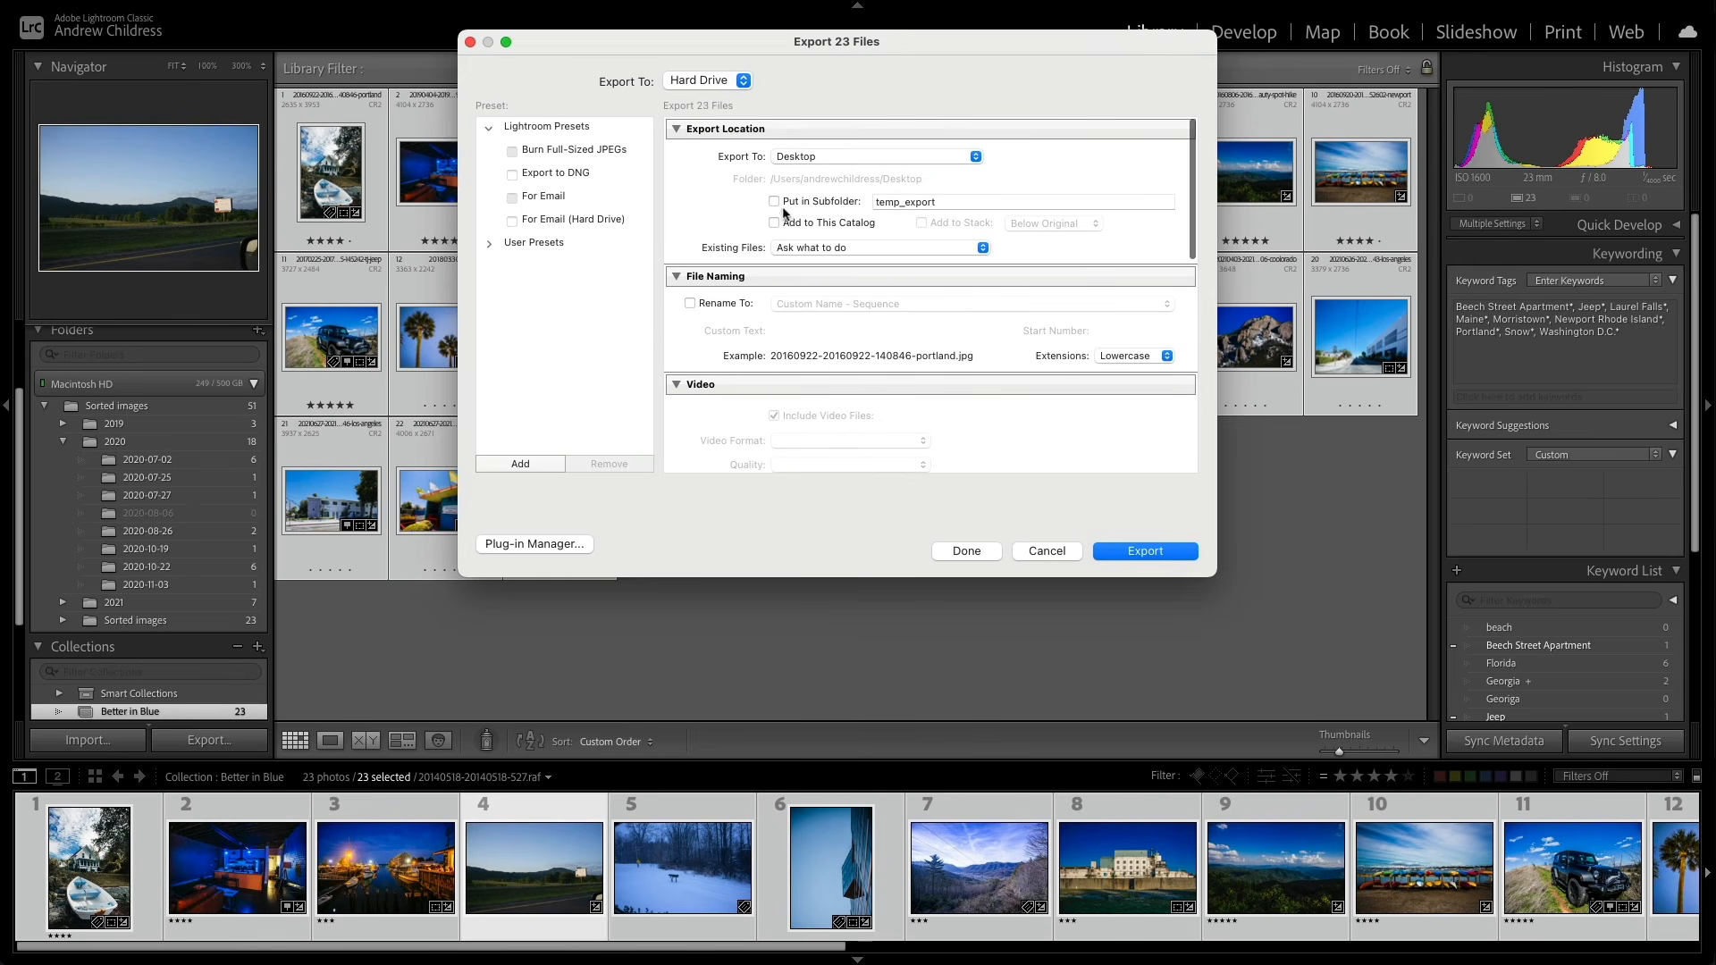
pyautogui.click(774, 202)
pyautogui.doubleClick(905, 202)
pyautogui.write('C')
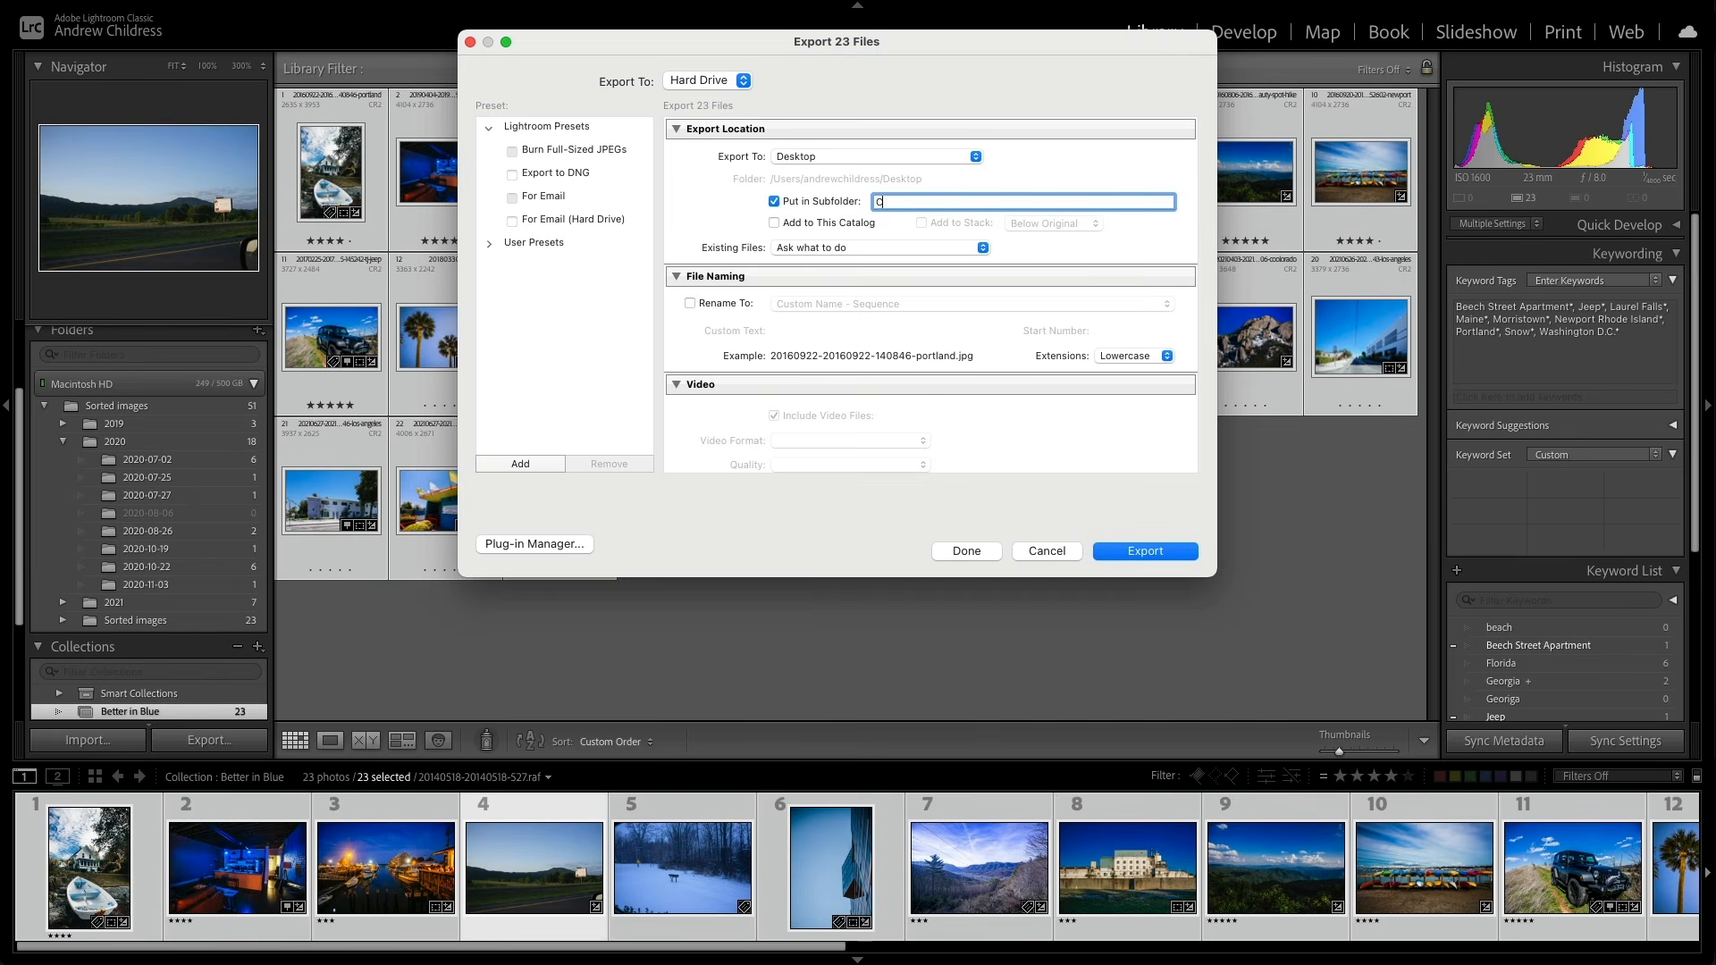
pyautogui.write('lient Delivery')
# Step: Rename the files by Custom Name - Sequence with the custom text your-finished-photos and run the export
pyautogui.click(706, 303)
pyautogui.tripleClick(845, 327)
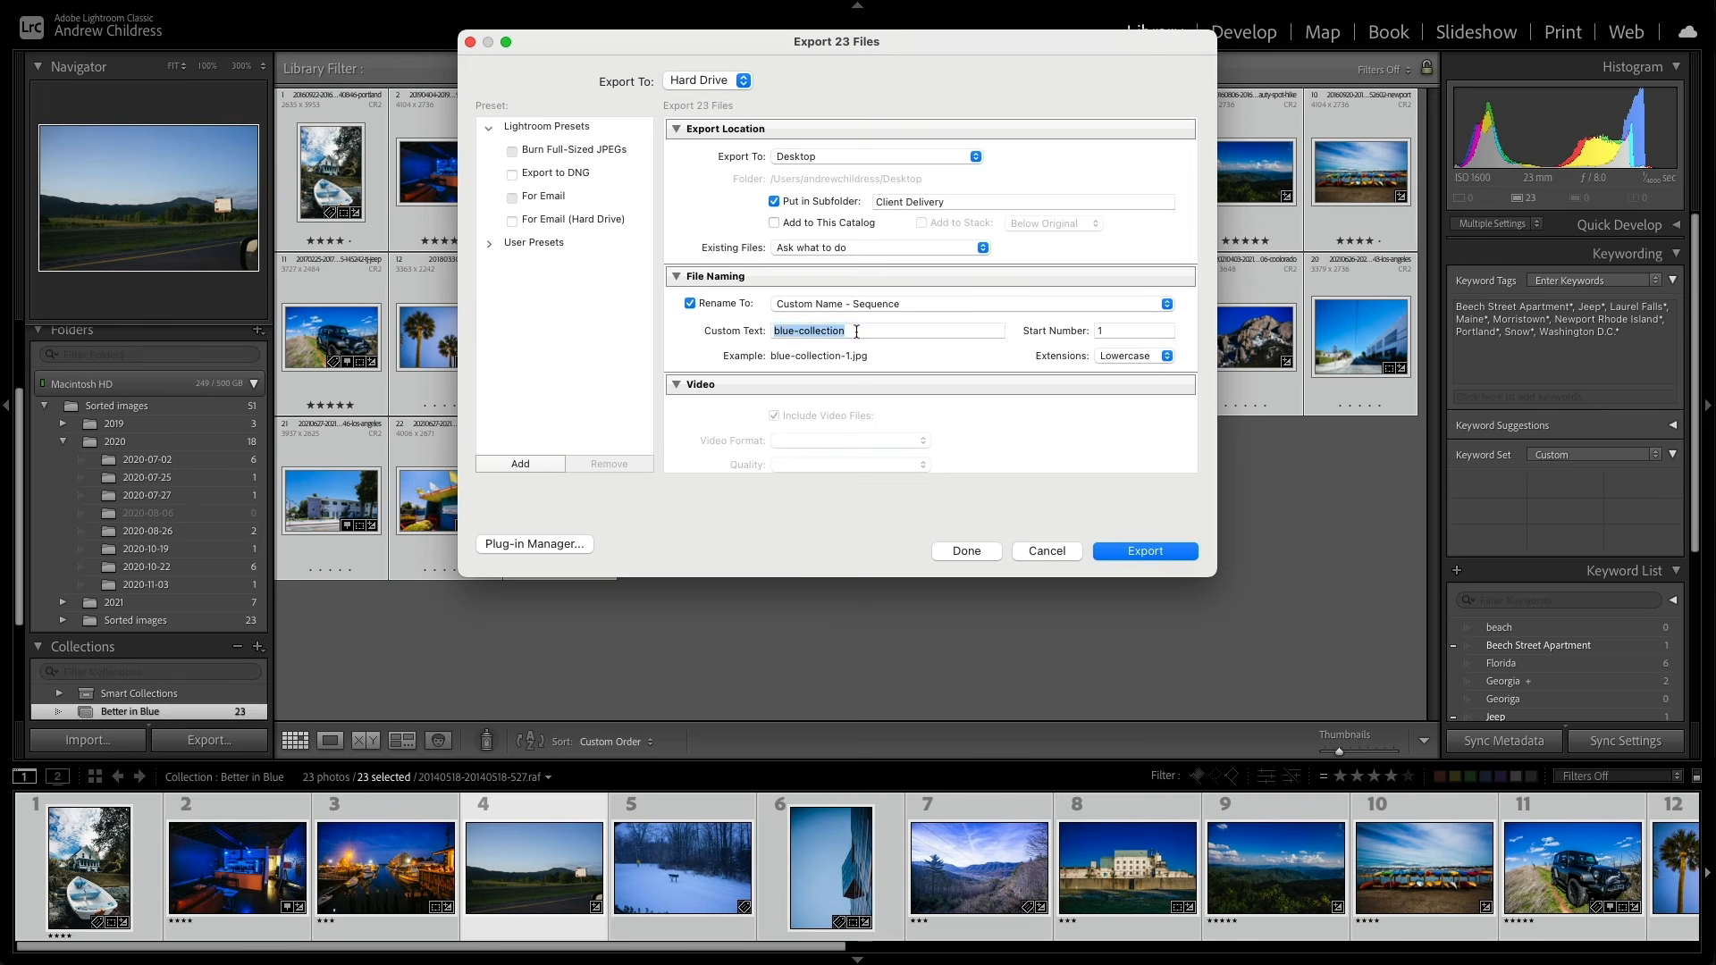
pyautogui.press('BackSpace')
pyautogui.write('your-finished-photos')
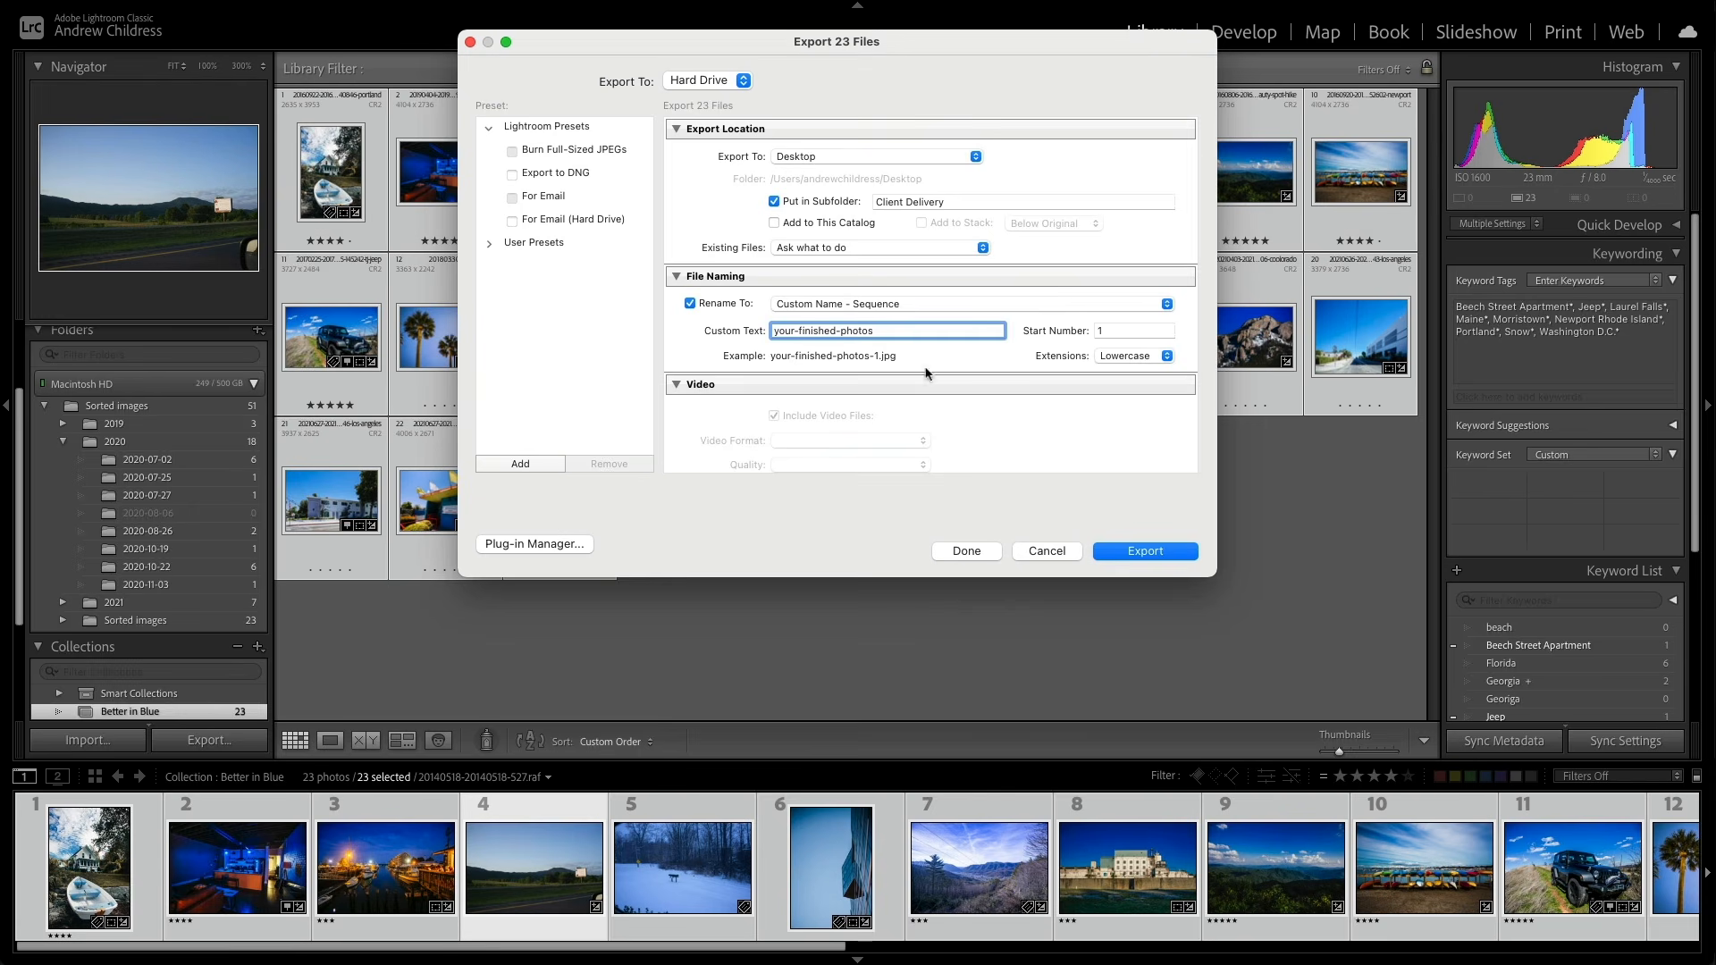
pyautogui.click(1132, 551)
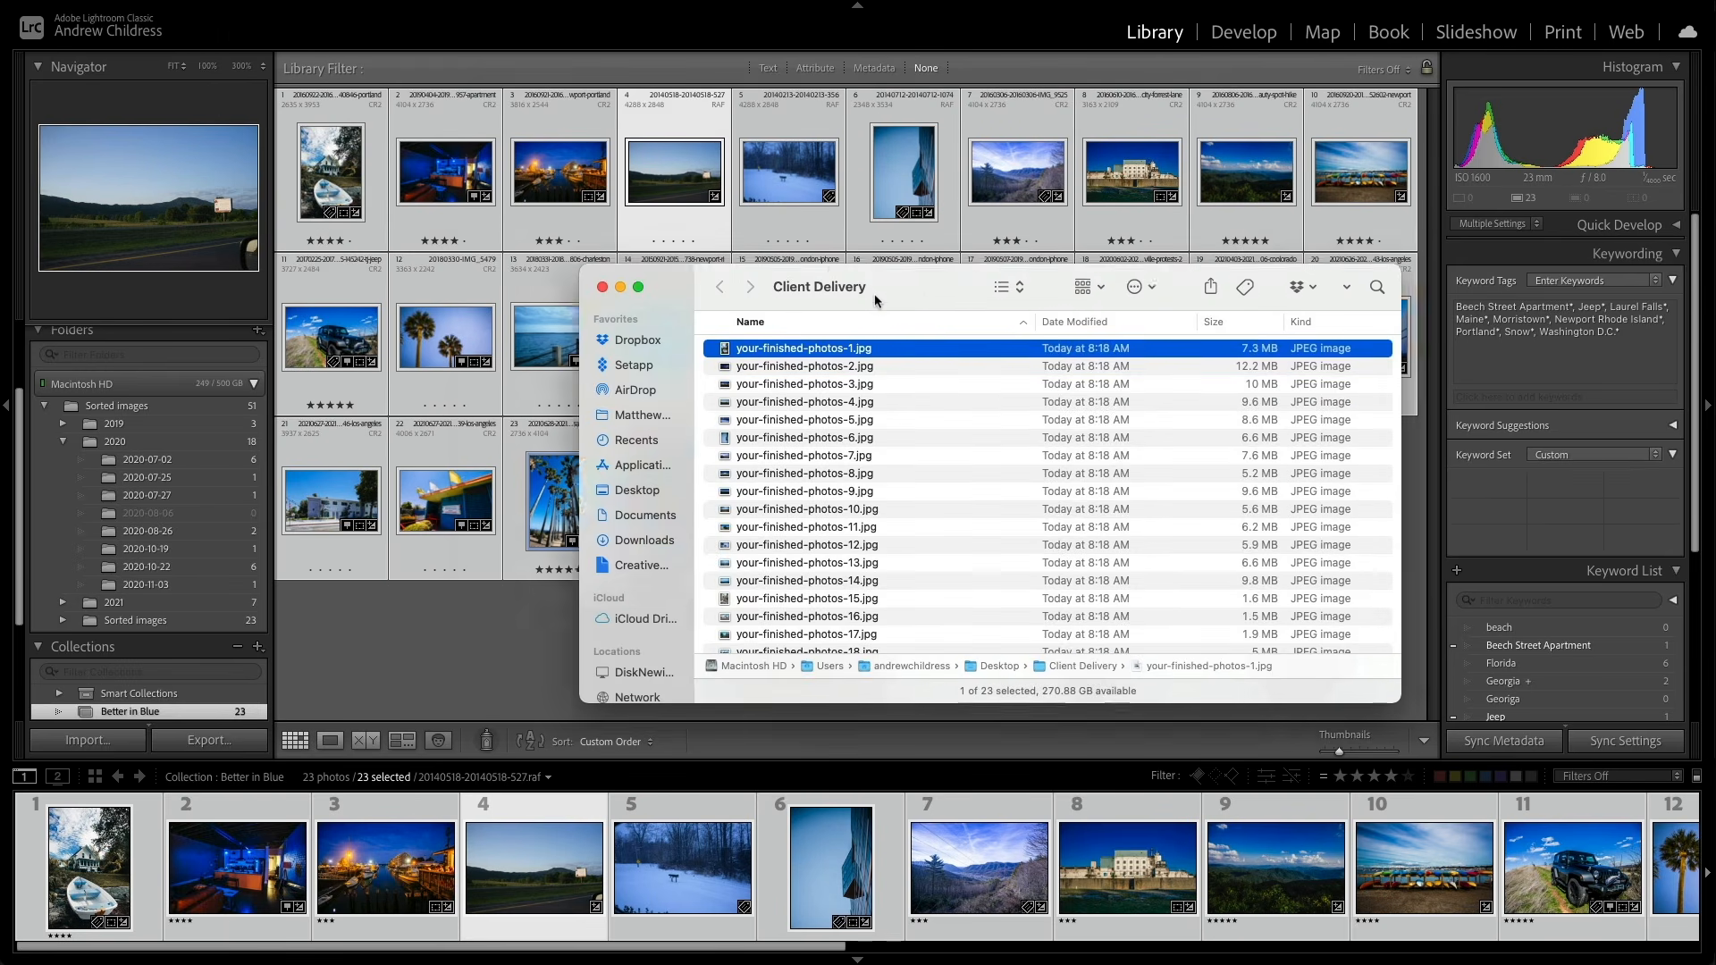
# Step: Compress all the exported JPEGs in the Client Delivery folder into one zip archive
pyautogui.moveTo(837, 295); pyautogui.dragTo(792, 260)
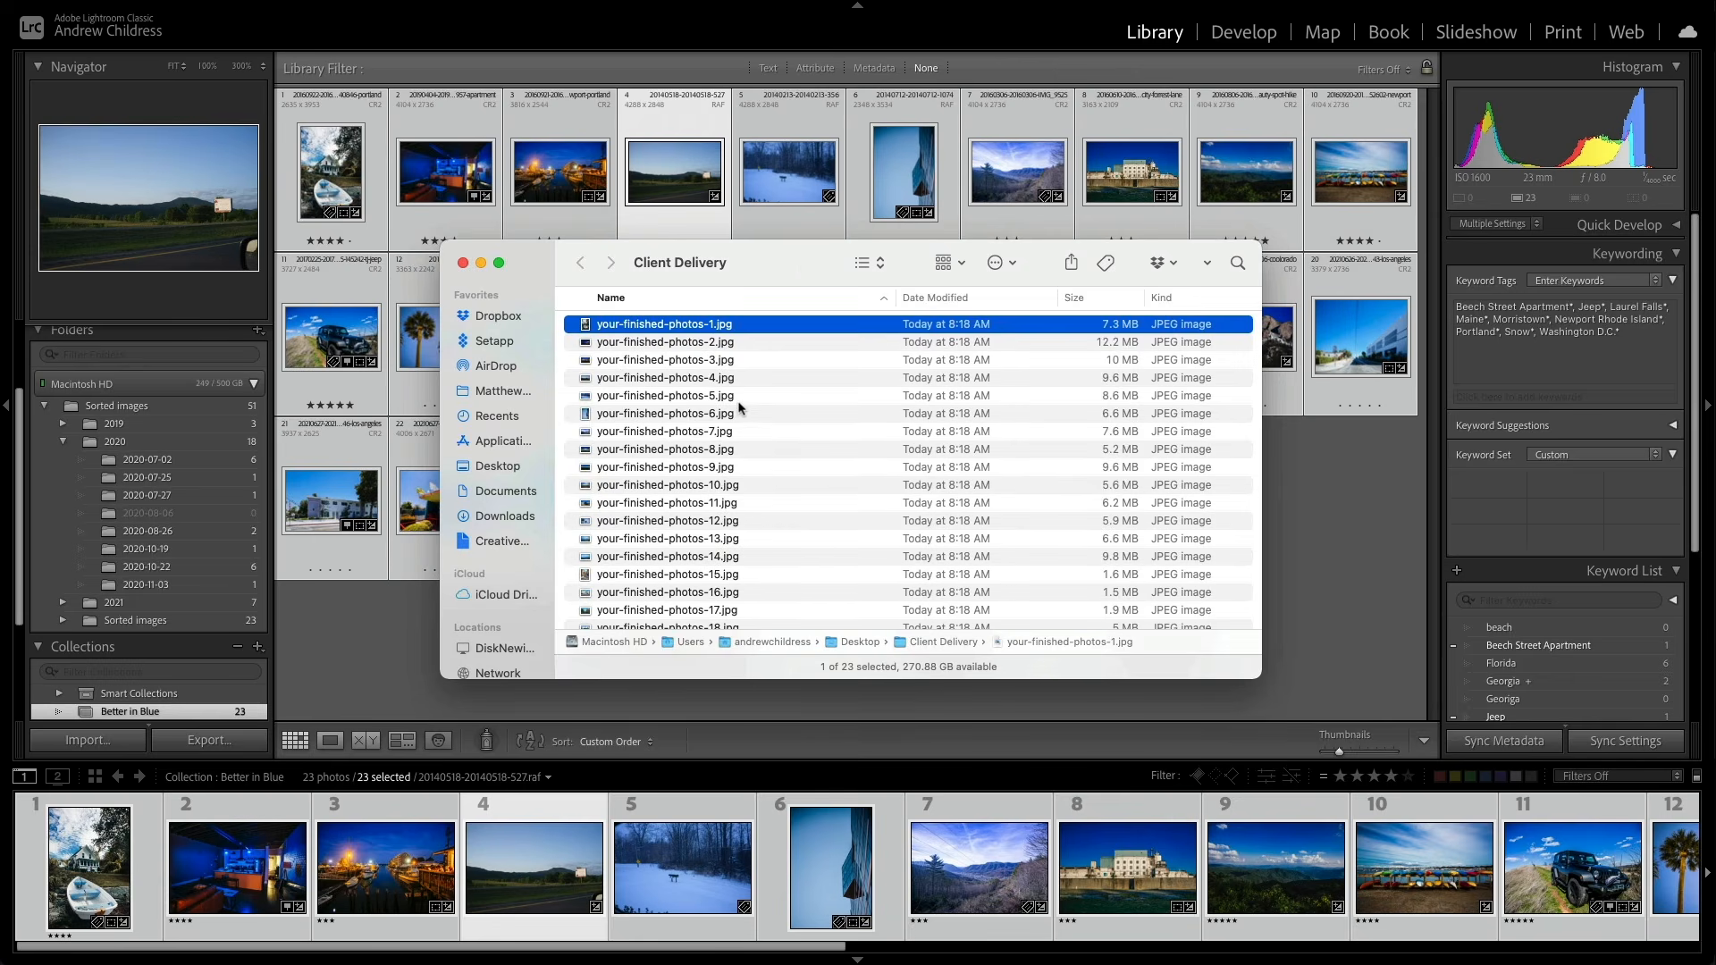
pyautogui.scroll(-2, 739, 407)
pyautogui.scroll(2, 739, 407)
pyautogui.press('super+a')
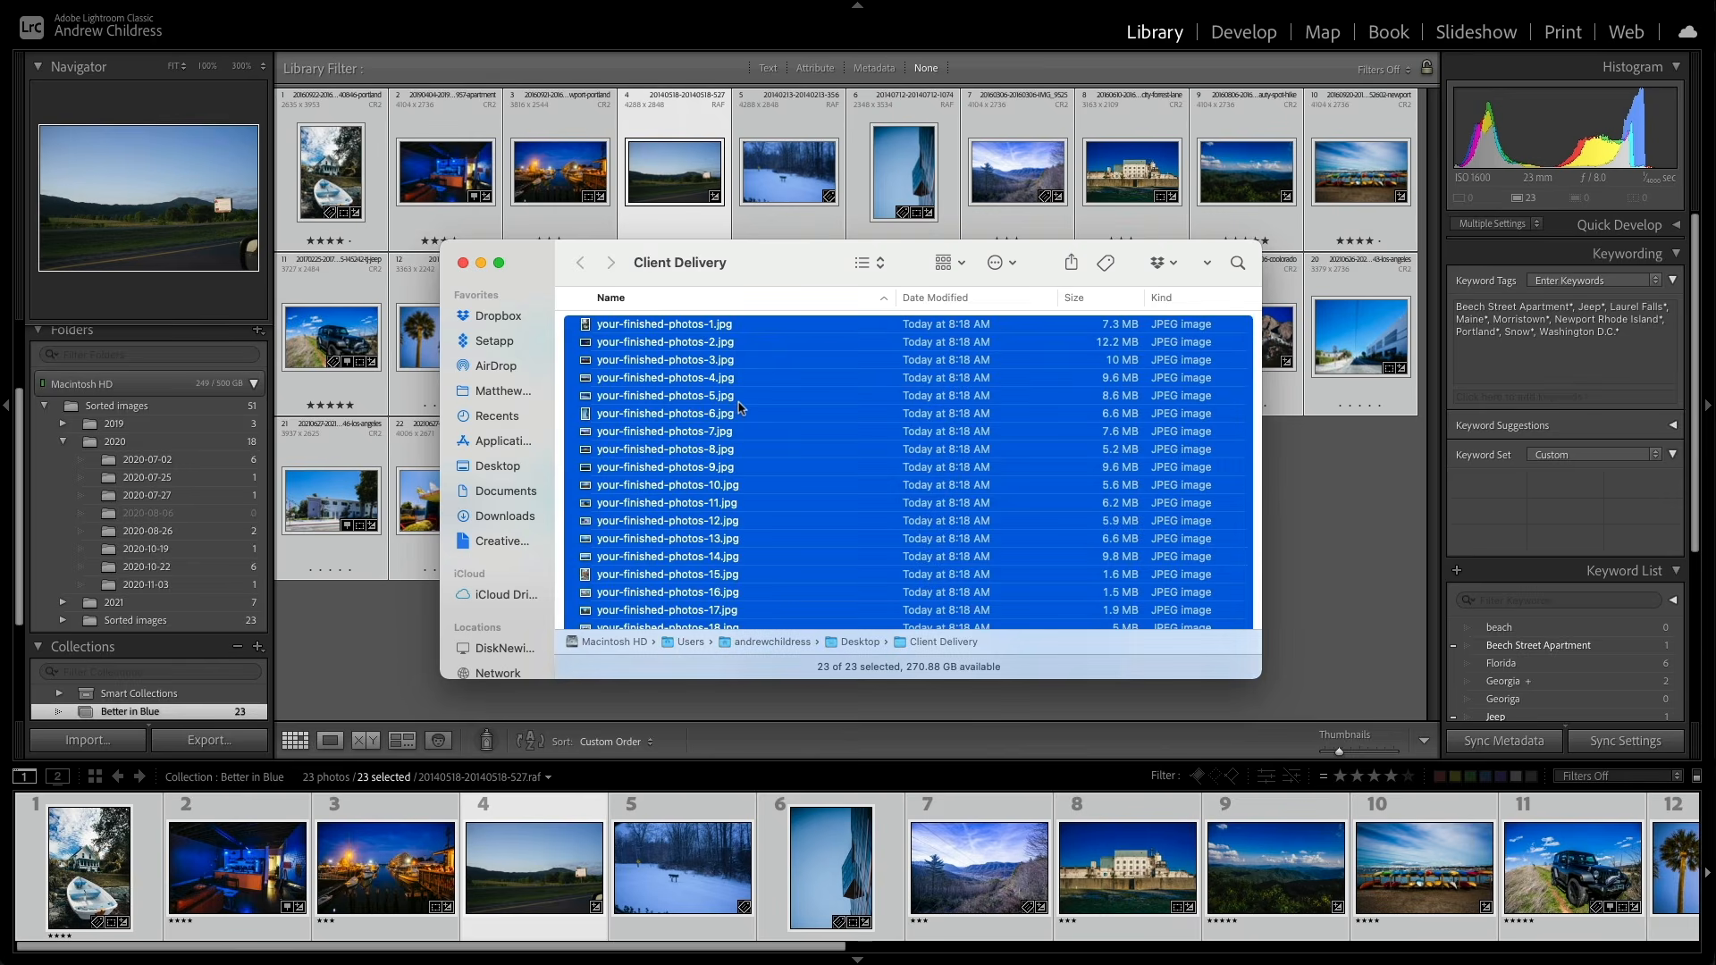
pyautogui.rightClick(738, 408)
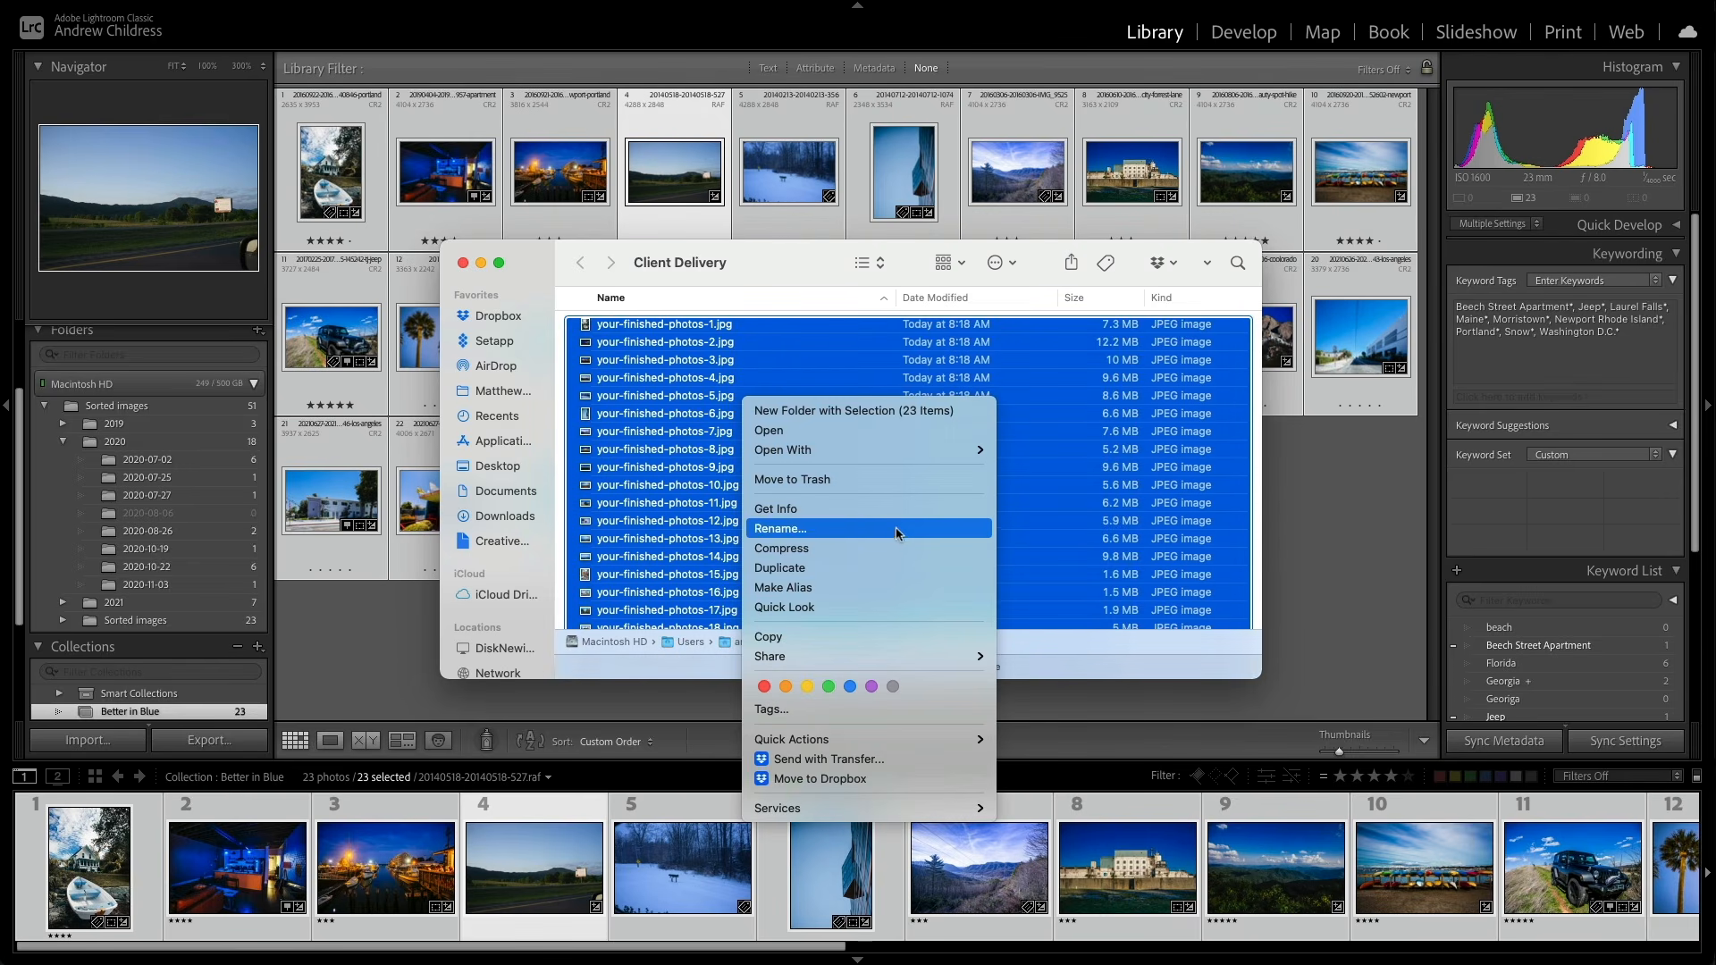
pyautogui.click(903, 548)
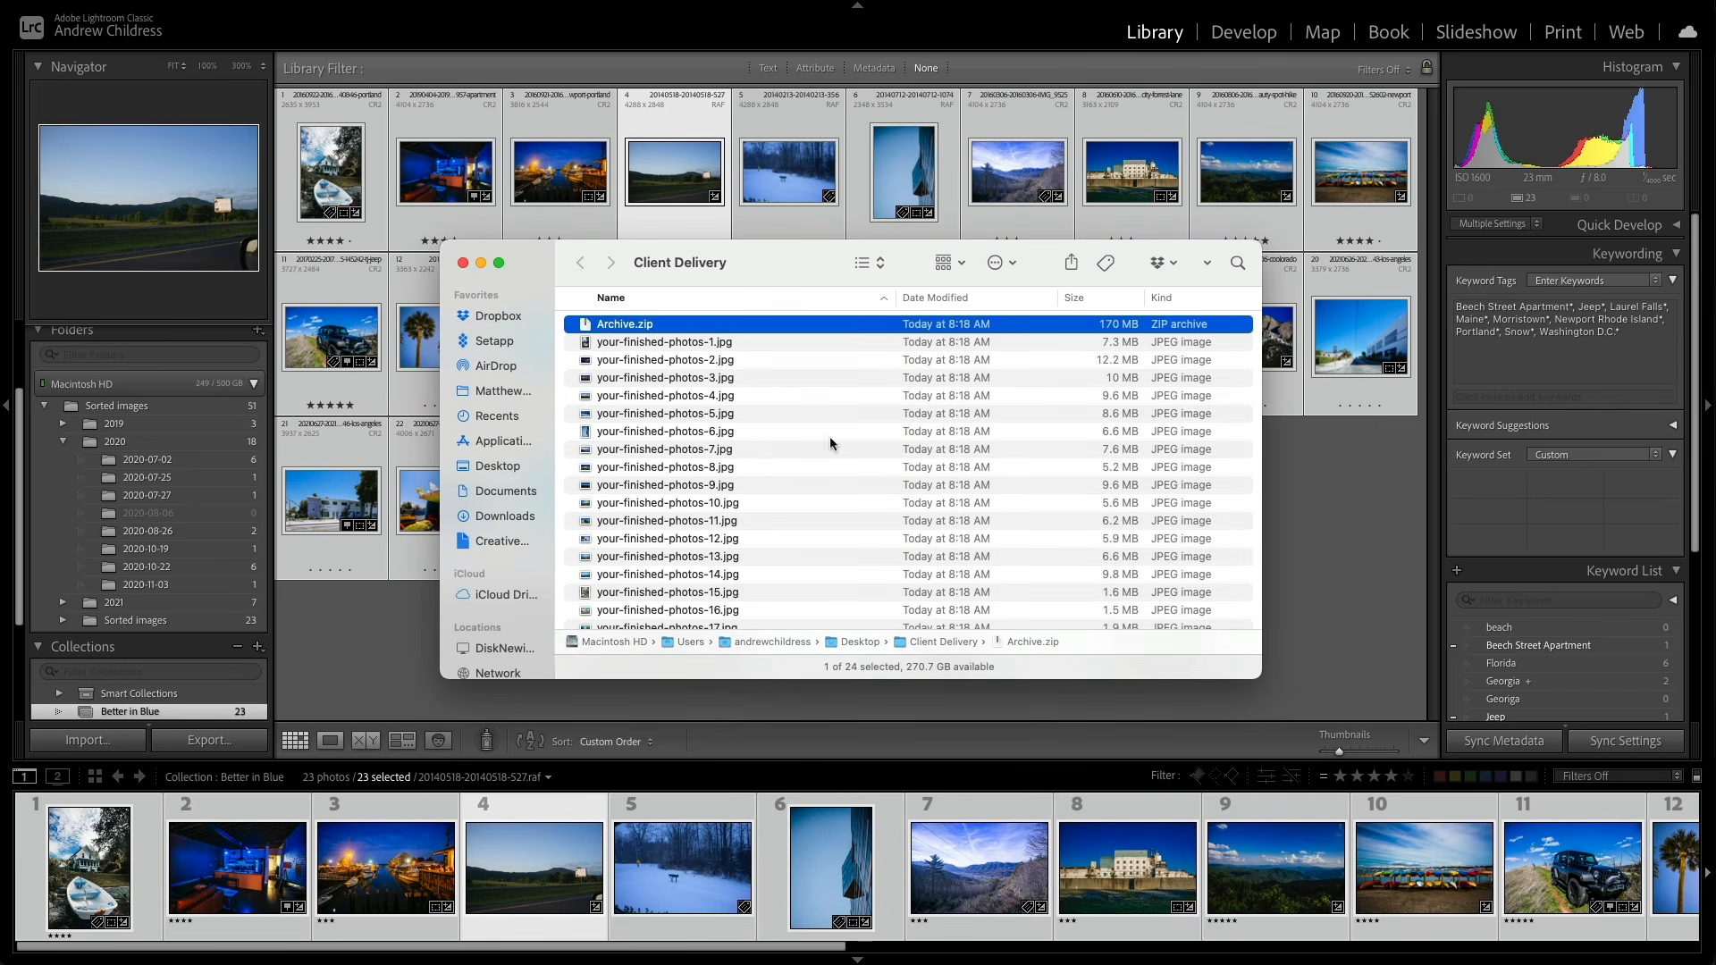
# Step: Rename the new zip archive in the Client Delivery folder as your-finished-photos
pyautogui.rightClick(640, 323)
pyautogui.click(702, 430)
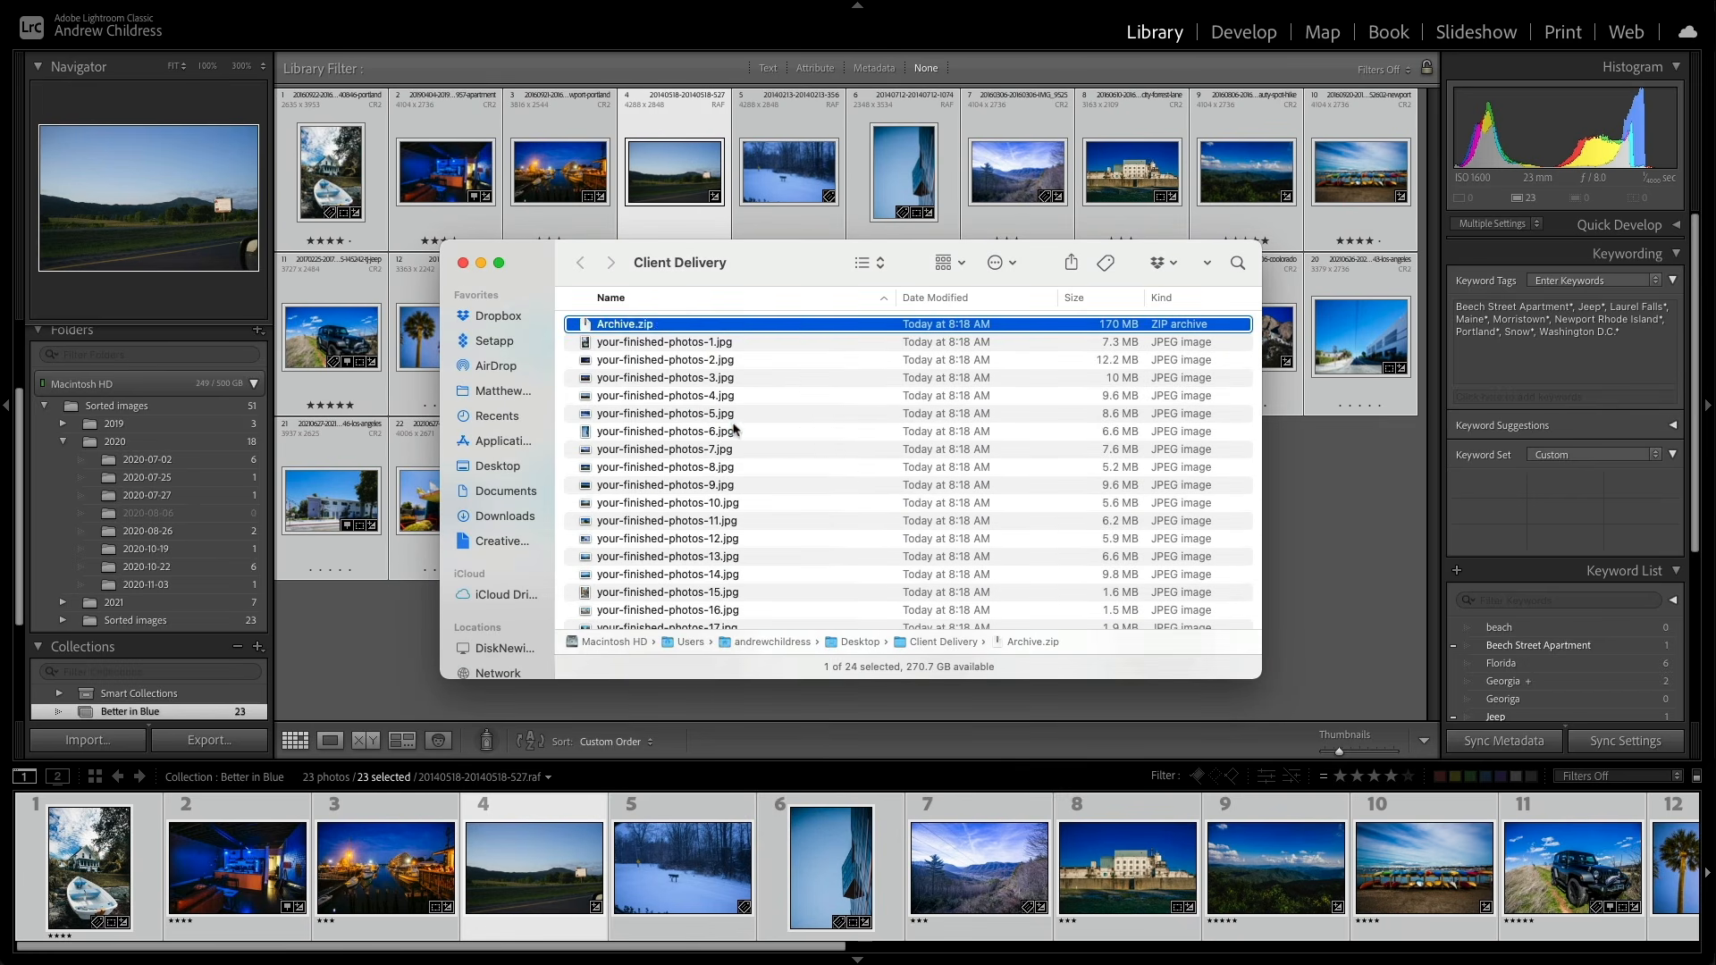
pyautogui.write('your-f')
pyautogui.write('inished-photos')
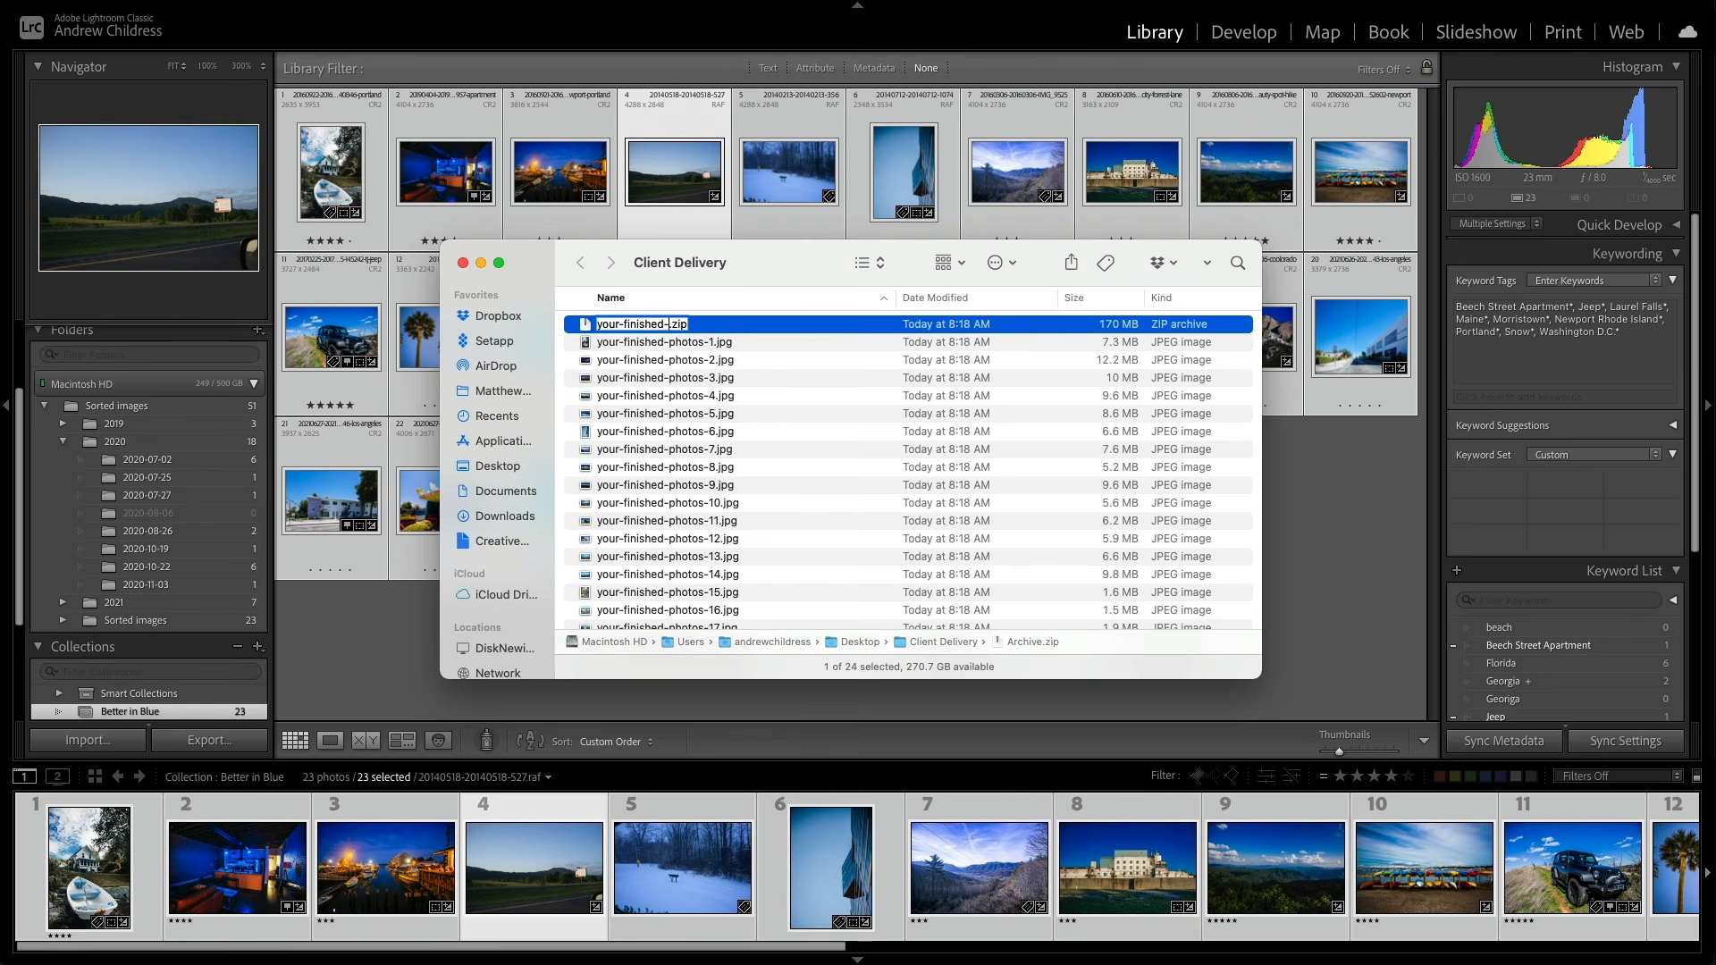
pyautogui.press('Return')
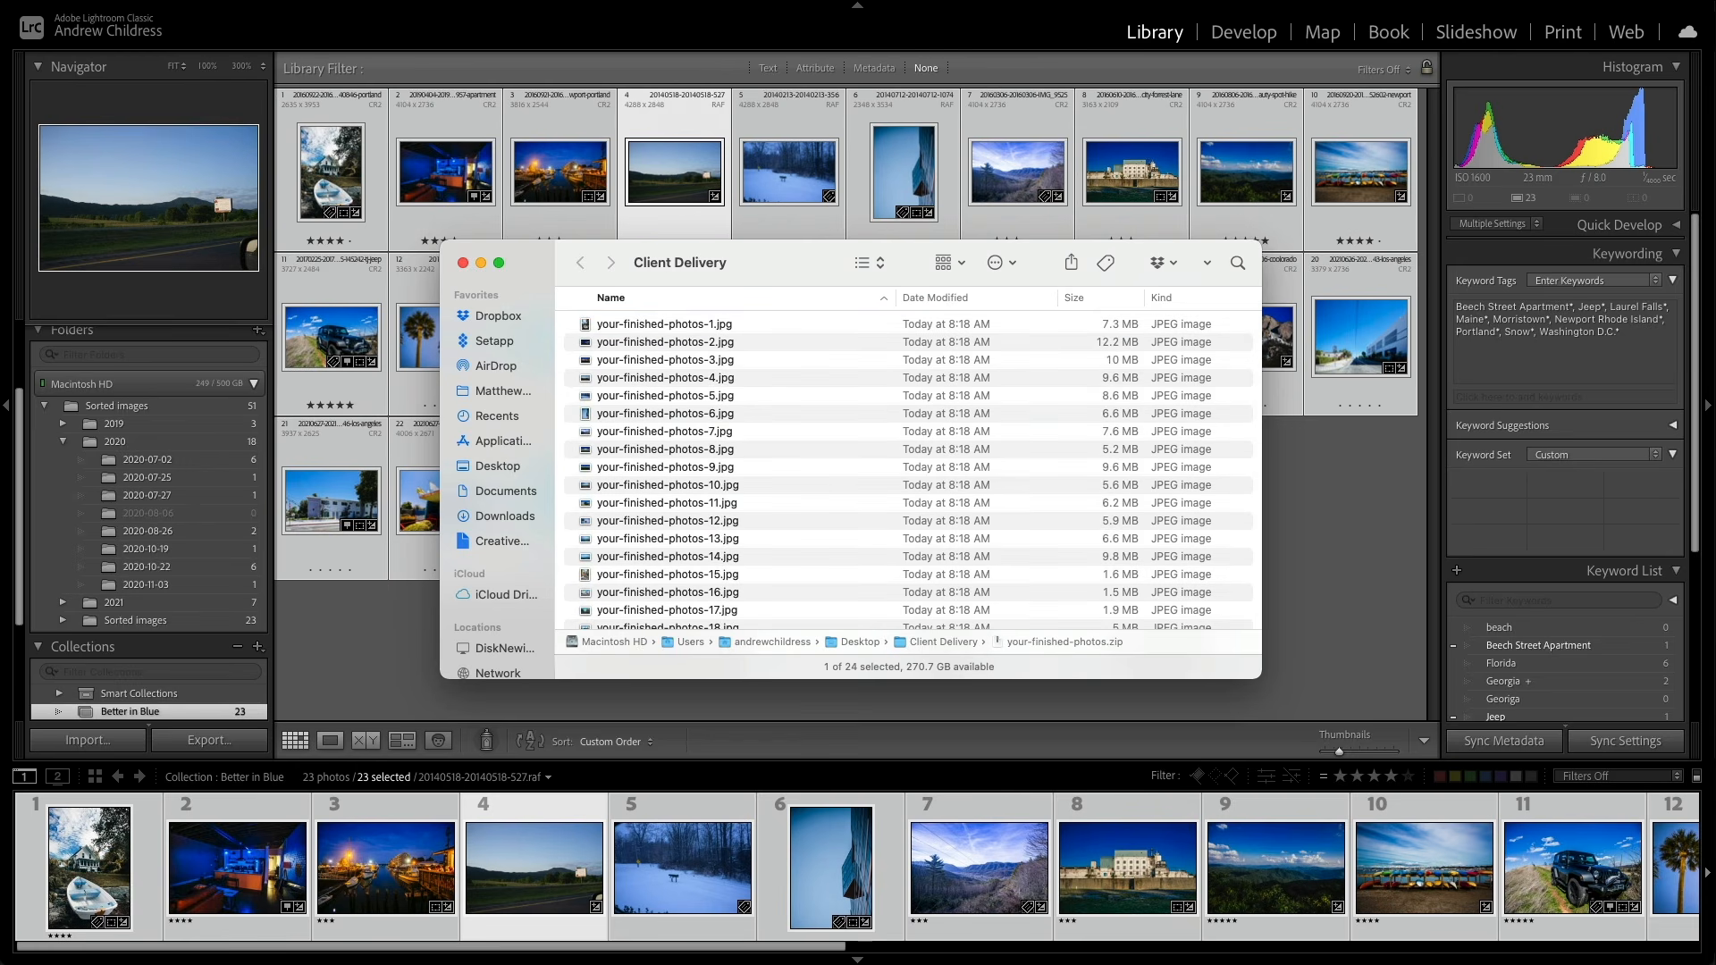
# Step: Add your-finished-photos.zip to a new Dropbox transfer and create the transfer
pyautogui.scroll(-5, 728, 447)
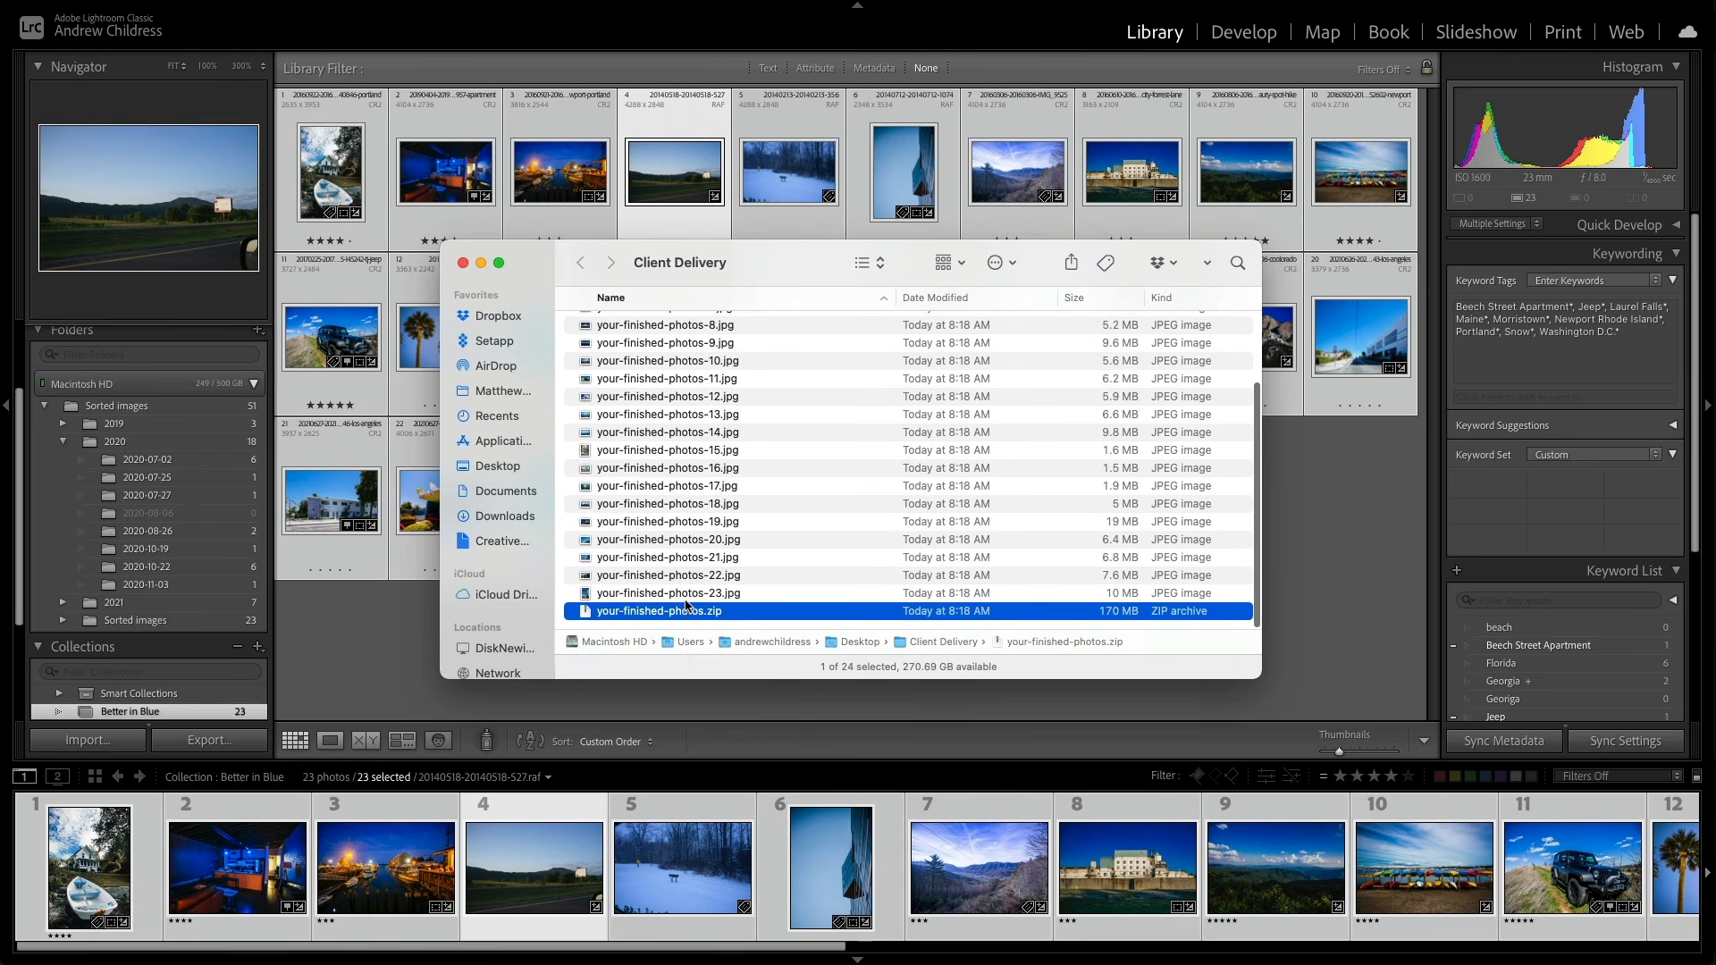
pyautogui.moveTo(664, 618); pyautogui.dragTo(890, 445)
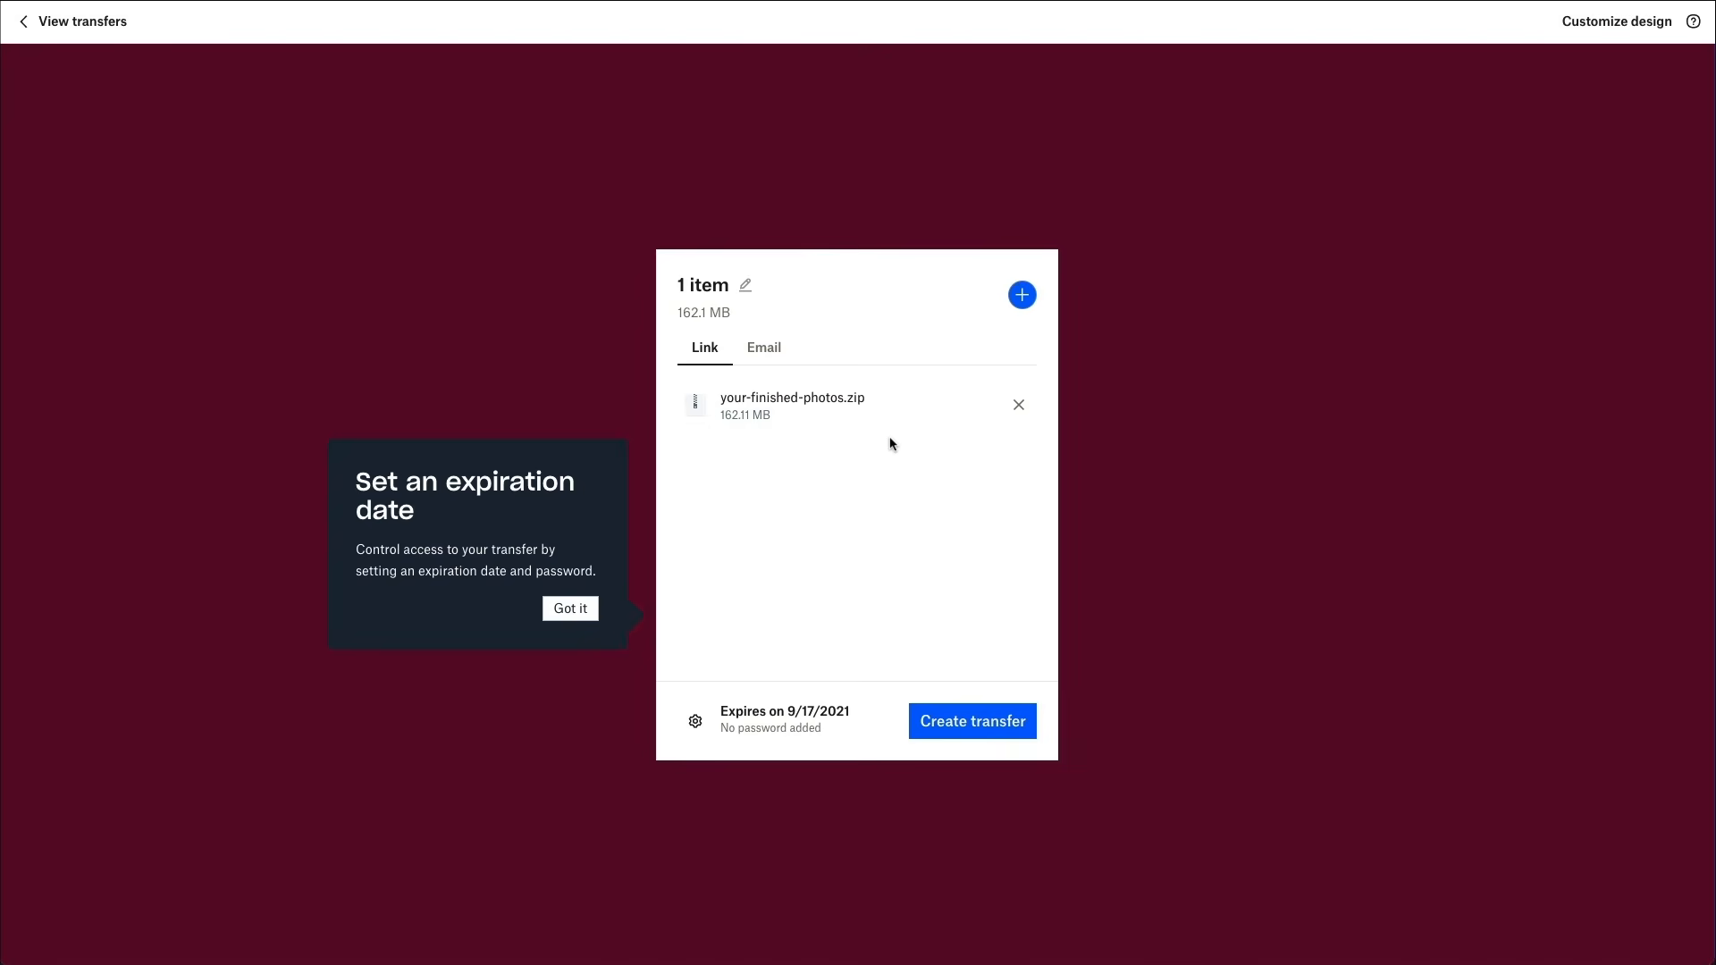
pyautogui.click(1011, 724)
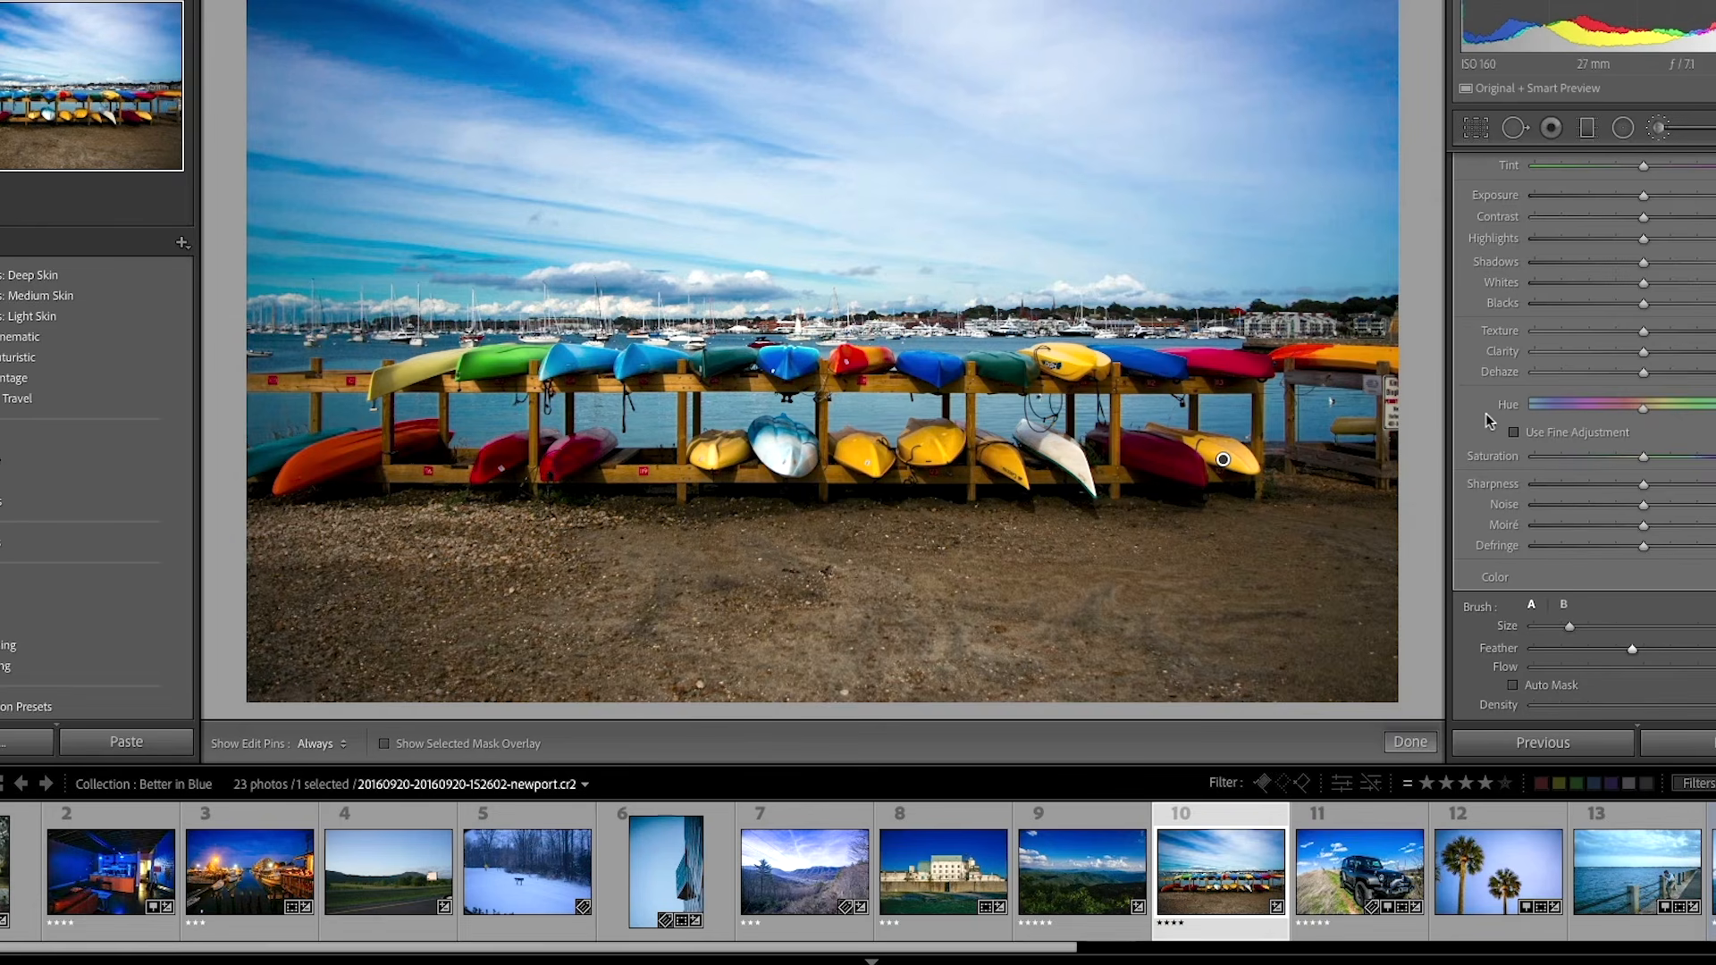
# Step: For the kayak photo's brush adjustment in Lightroom Classic, raise Clarity, Contrast, Dehaze and slightly Exposure, and lower Saturation
pyautogui.moveTo(1686, 359); pyautogui.dragTo(1703, 354)
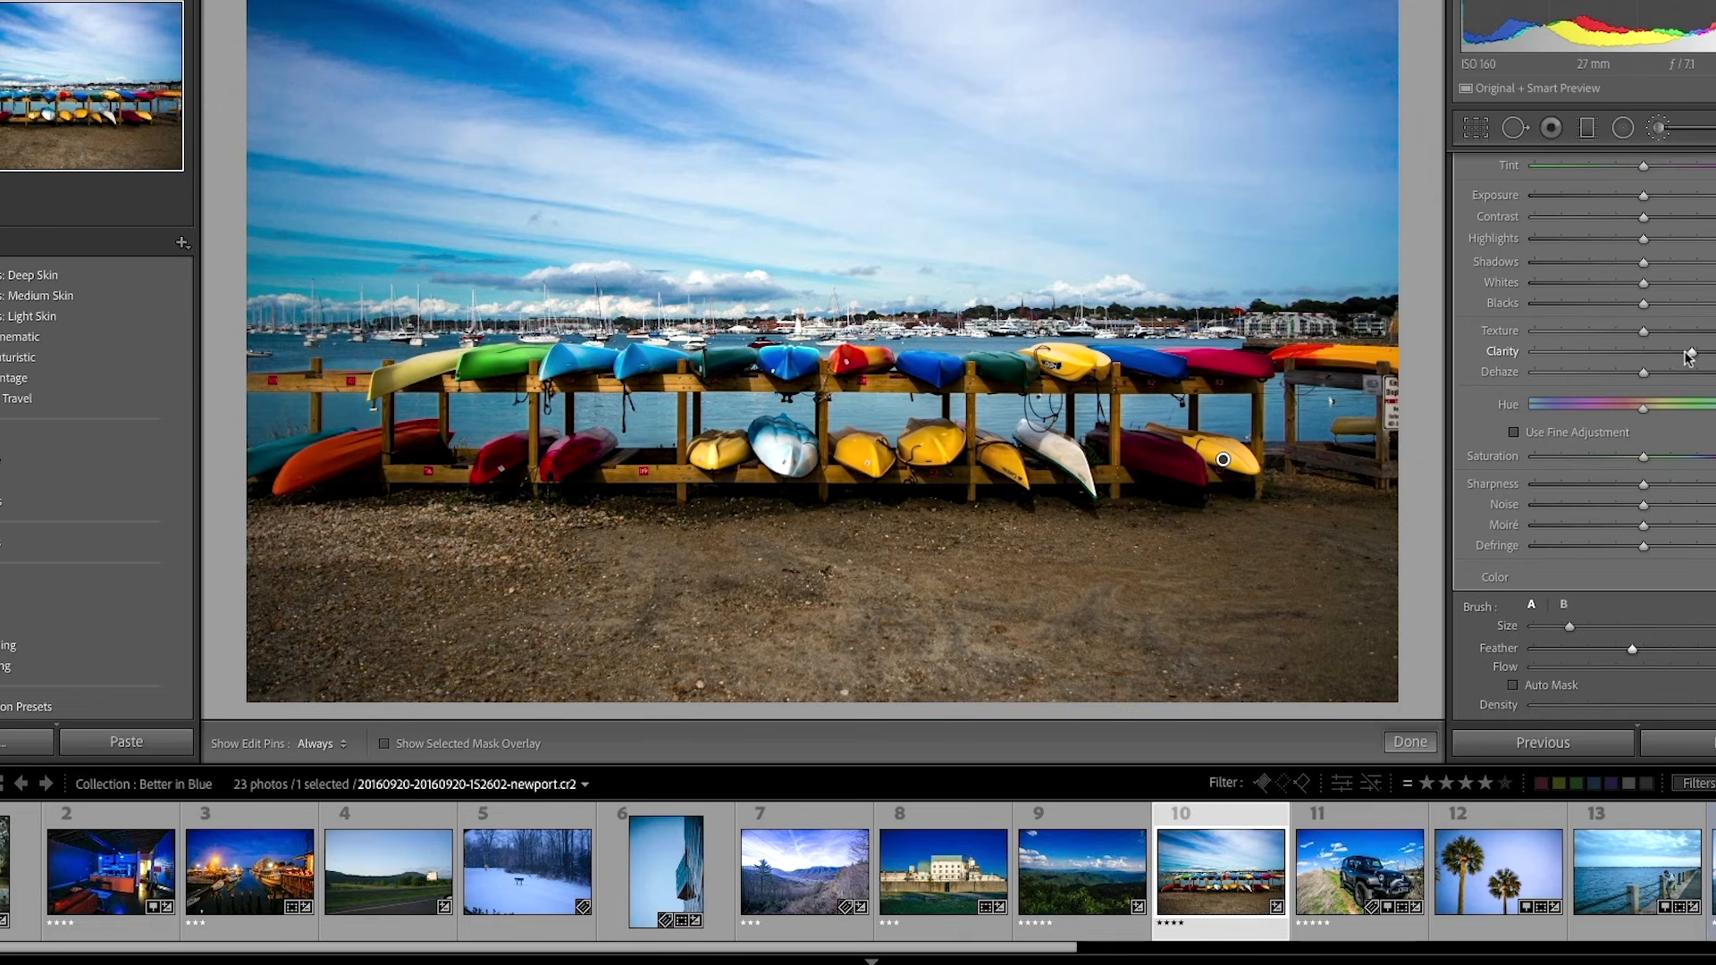
pyautogui.click(1674, 220)
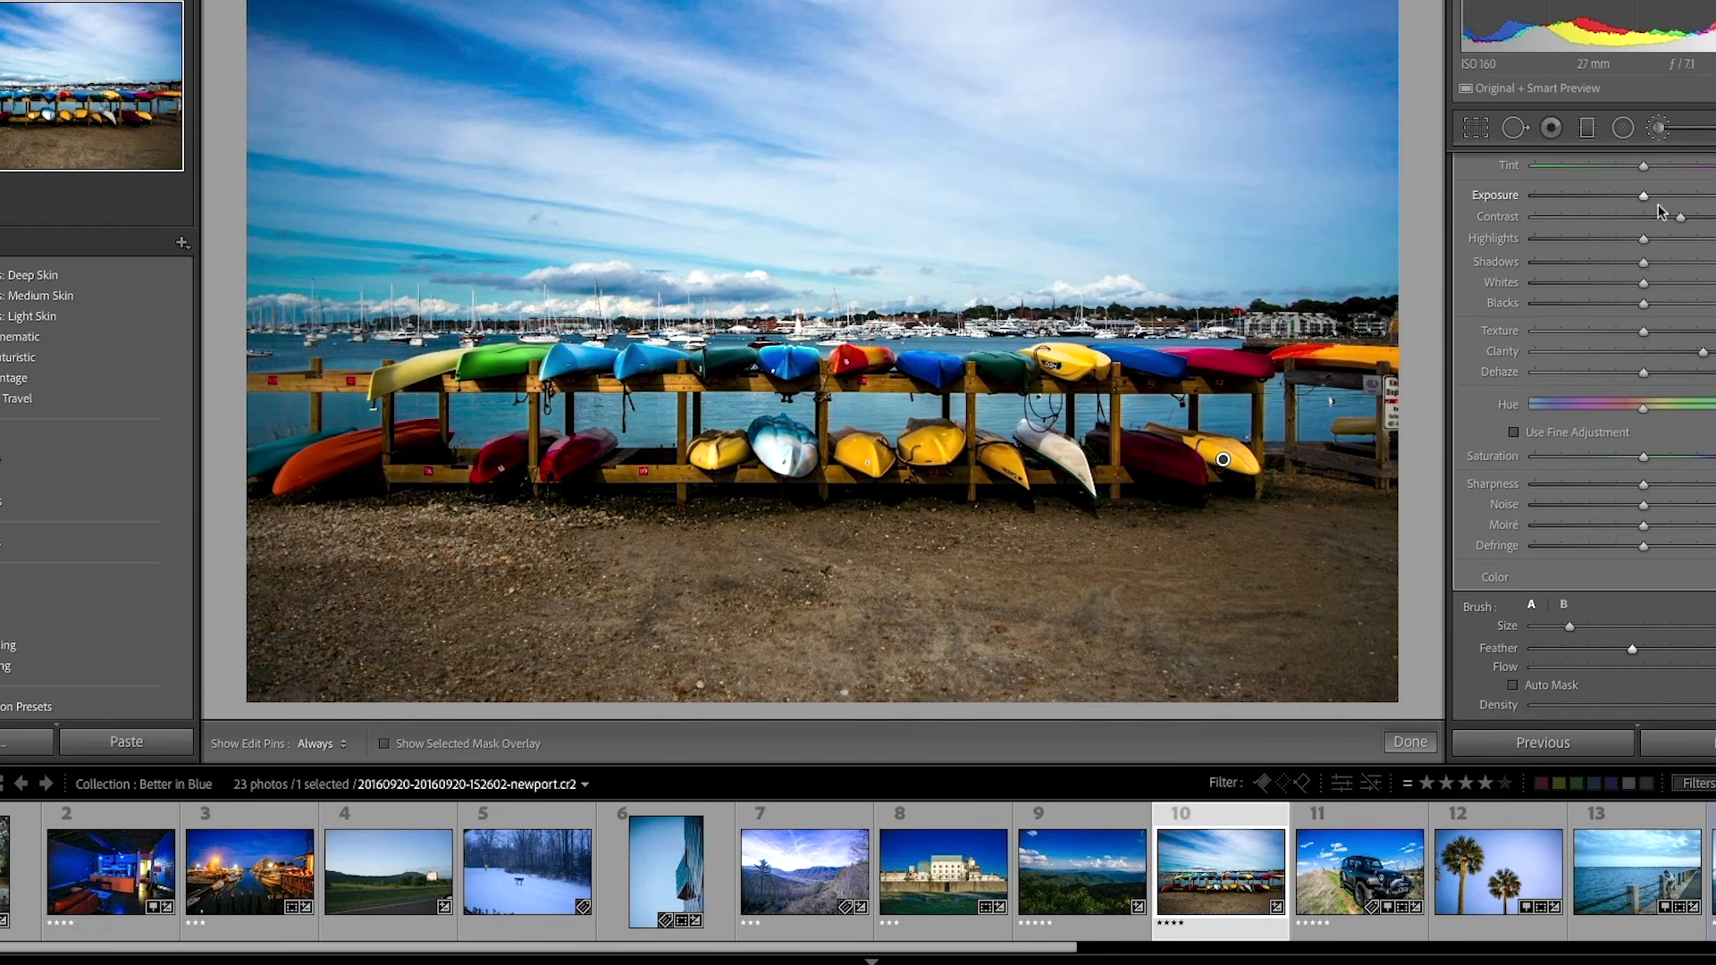
pyautogui.moveTo(1661, 199); pyautogui.dragTo(1642, 201)
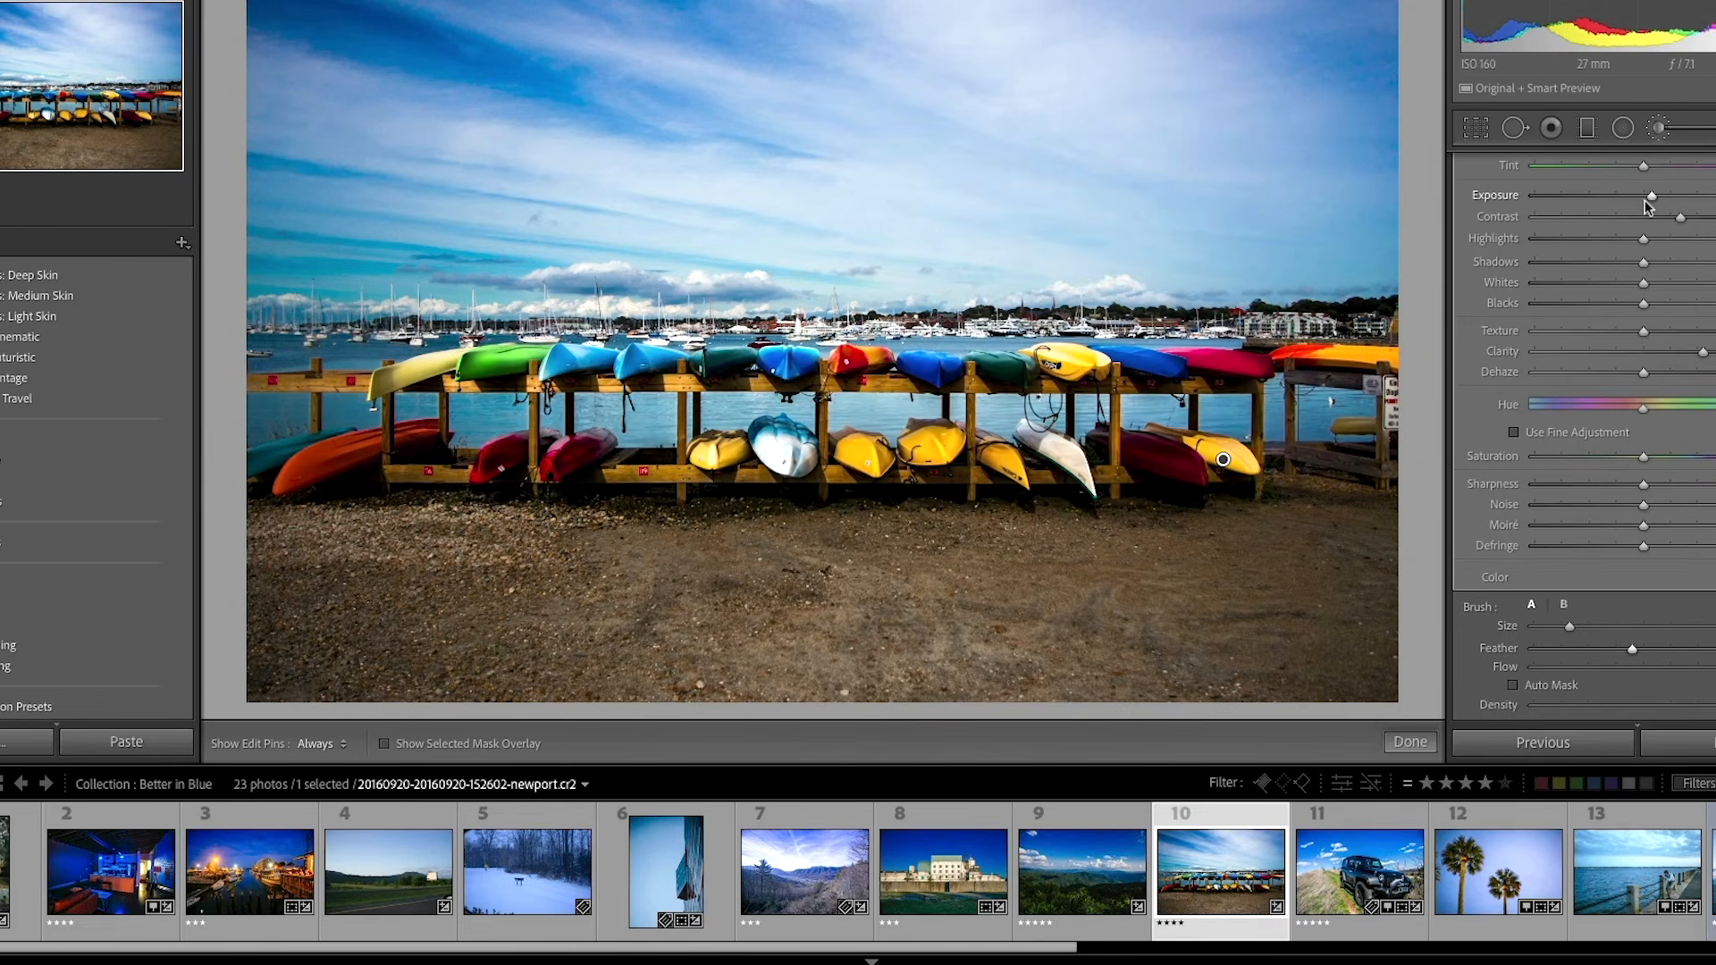
pyautogui.moveTo(1661, 372); pyautogui.dragTo(1652, 370)
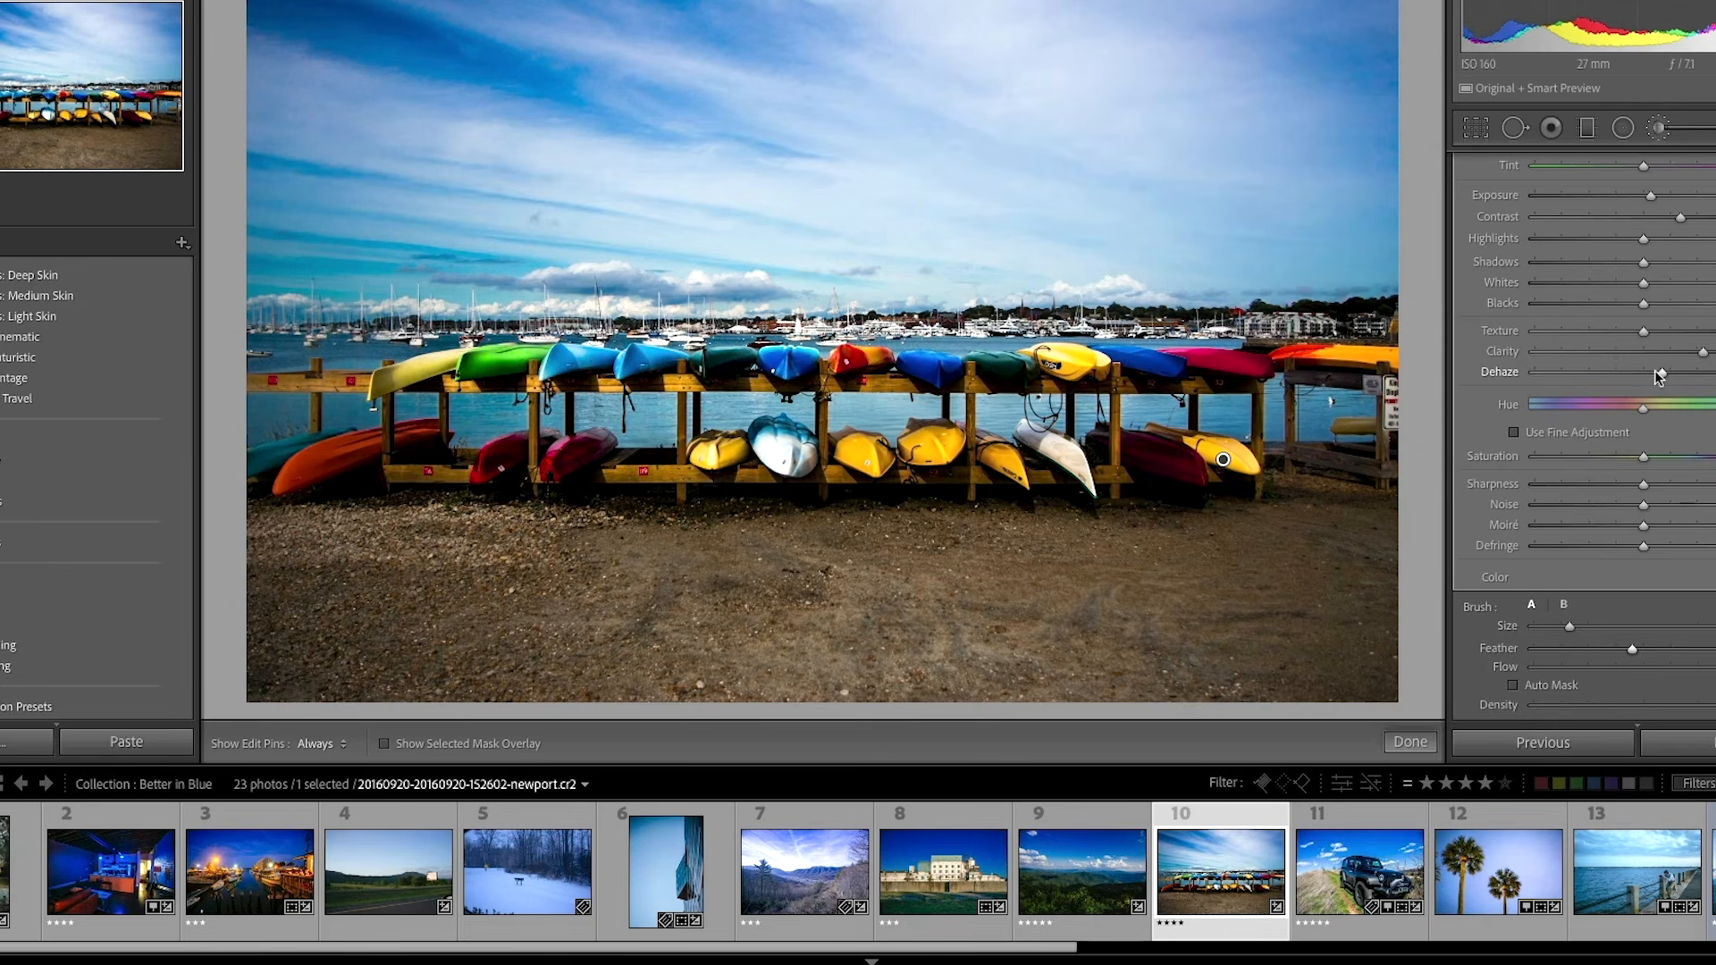
pyautogui.moveTo(1654, 458); pyautogui.dragTo(1620, 458)
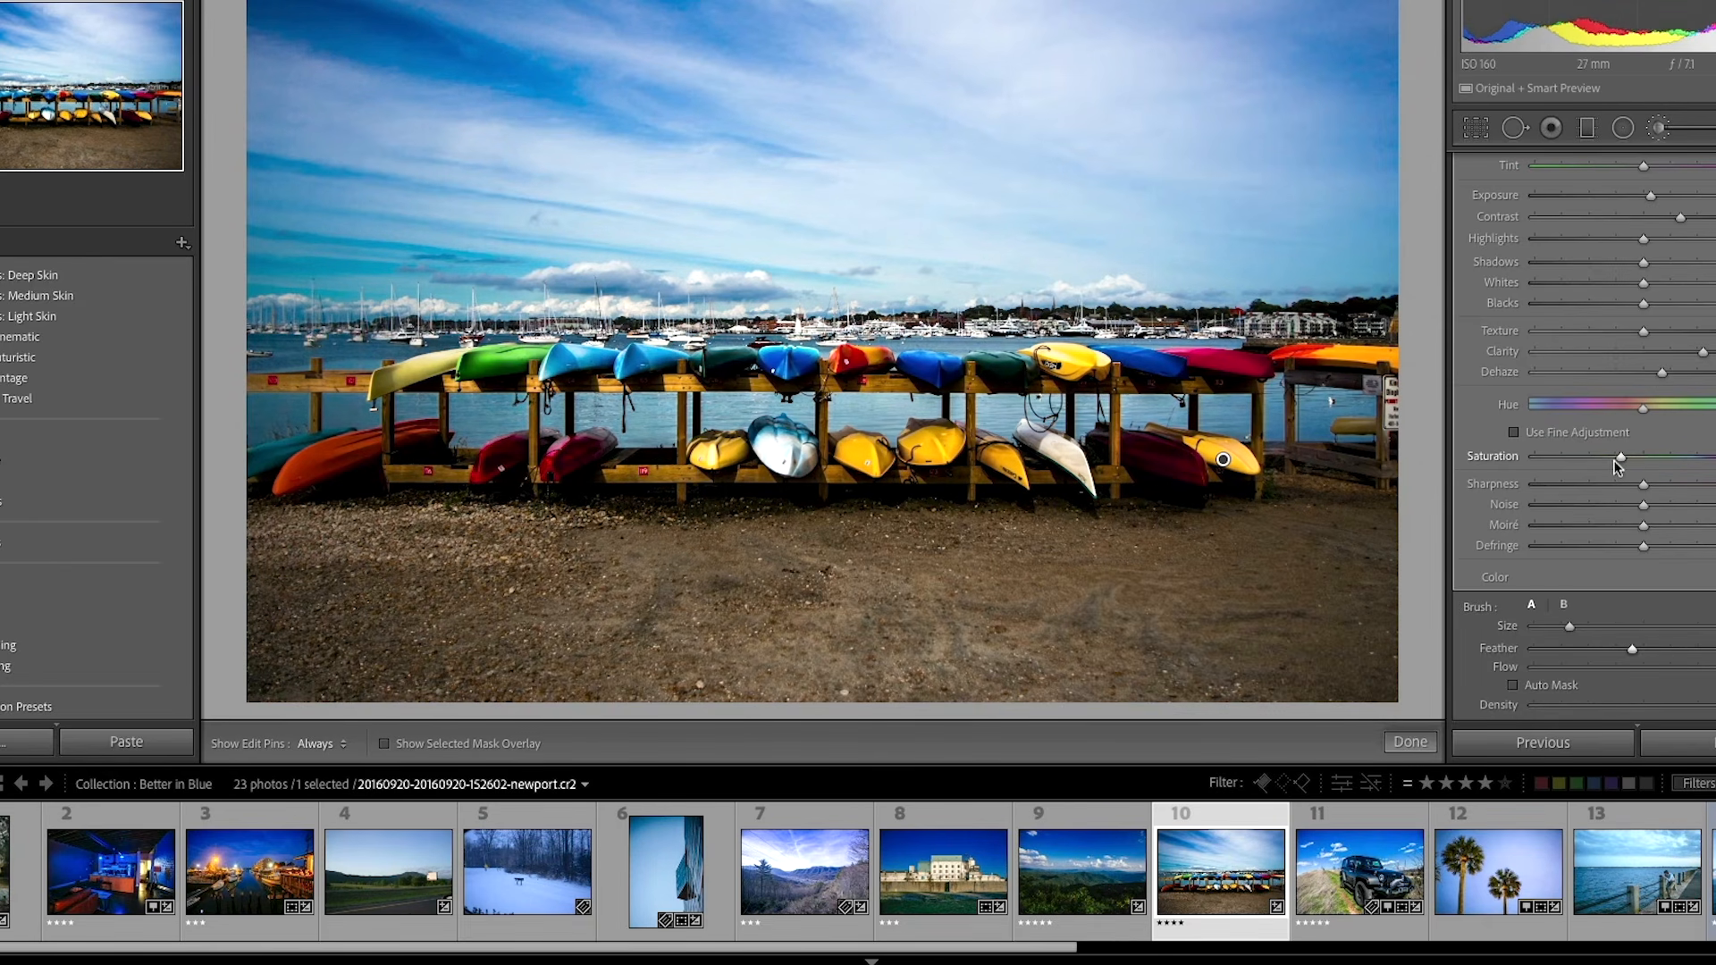